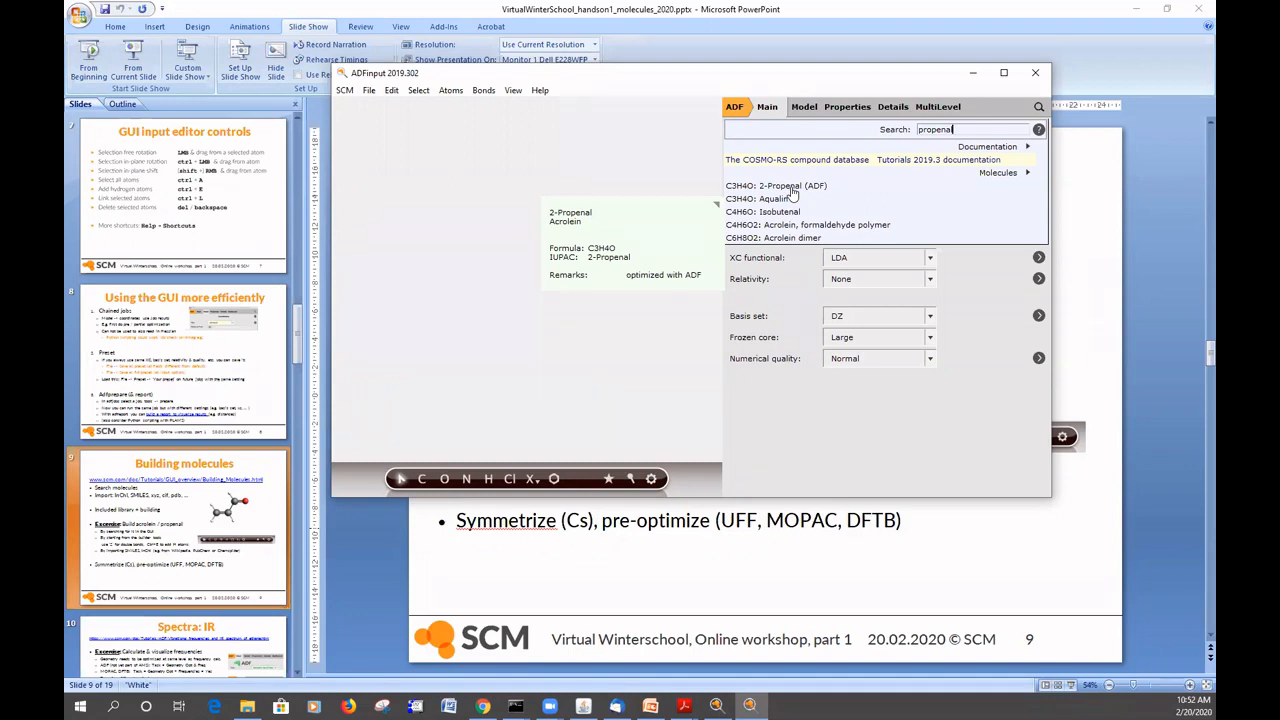
- Import the 2-Propenal (ADF) structure from the molecule search results and deselect its atoms
click(790, 186)
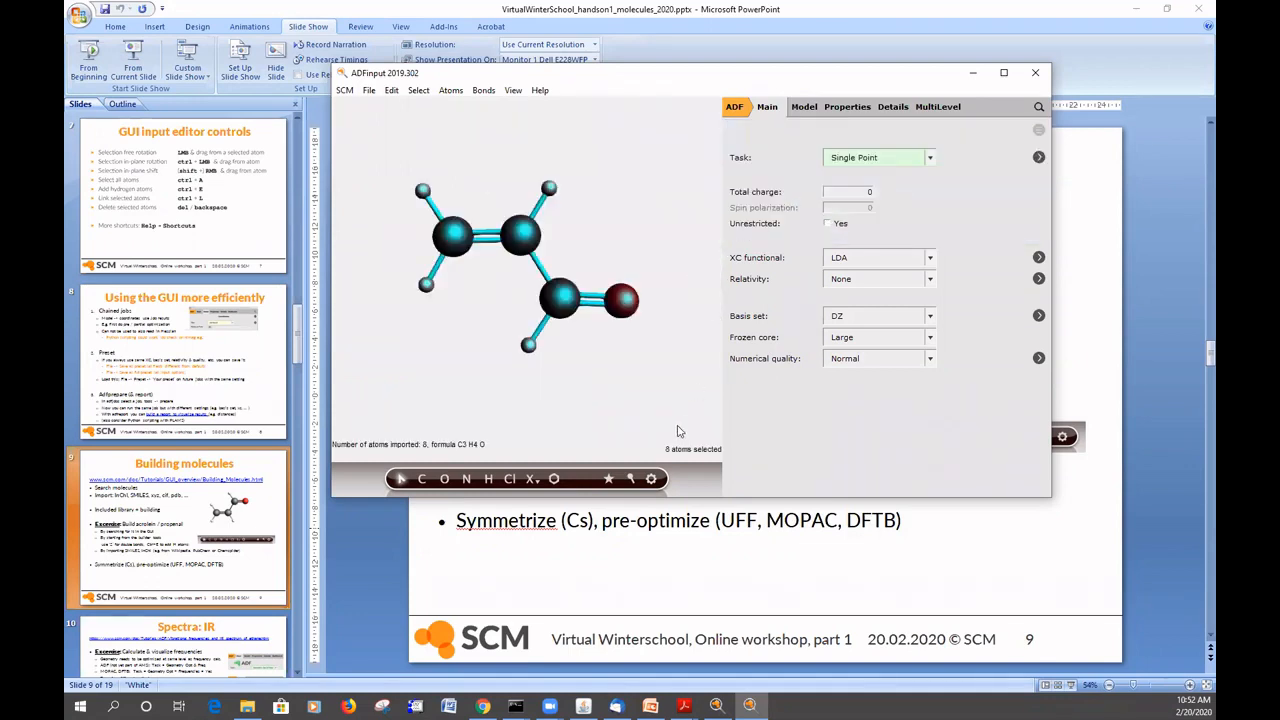
click(641, 386)
mouse_move(636, 366)
mouse_down()
mouse_move(636, 216)
mouse_move(702, 410)
mouse_move(627, 406)
mouse_move(639, 373)
mouse_up()
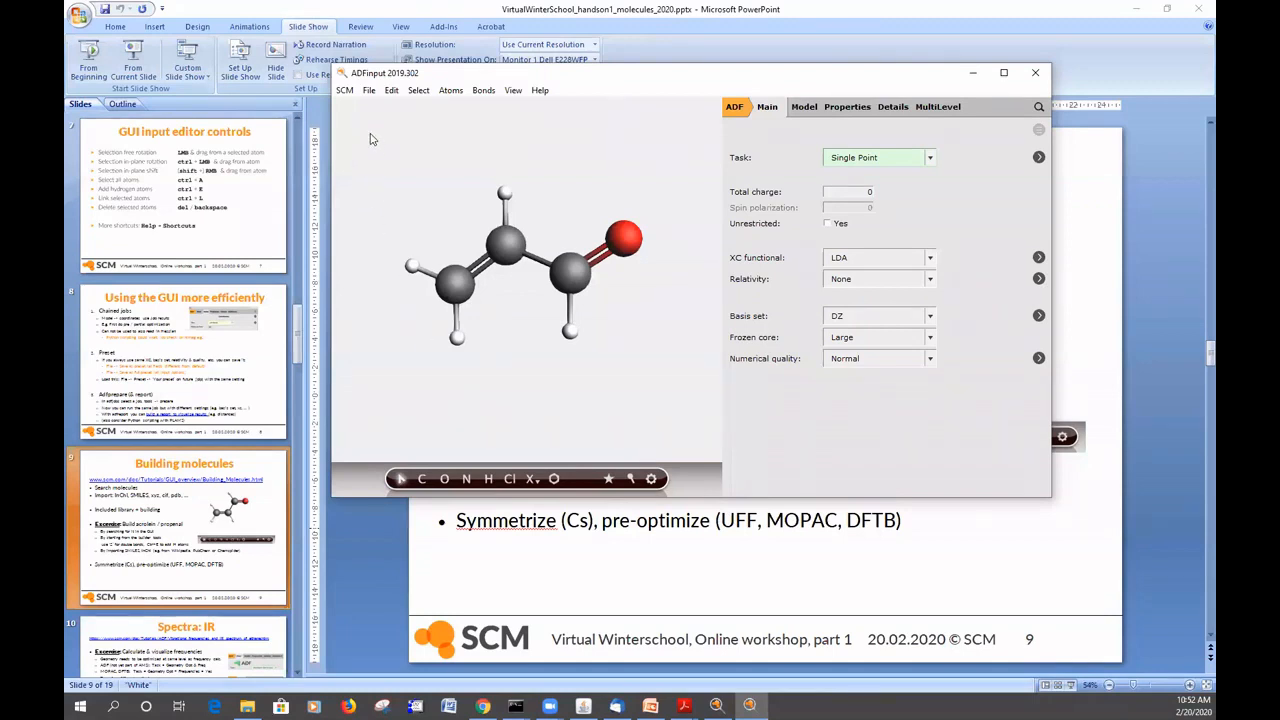
- Delete the entire imported propenal molecule to clear the drawing area
drag(370, 135, 697, 388)
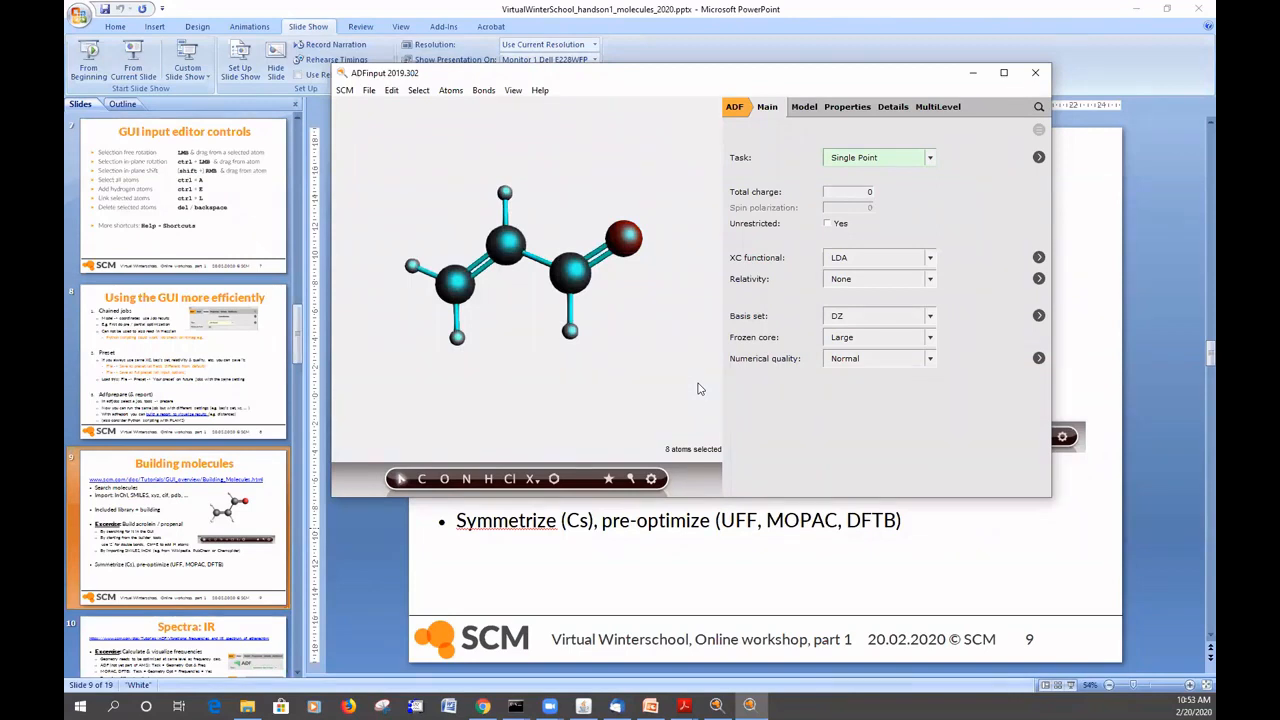
key(Delete)
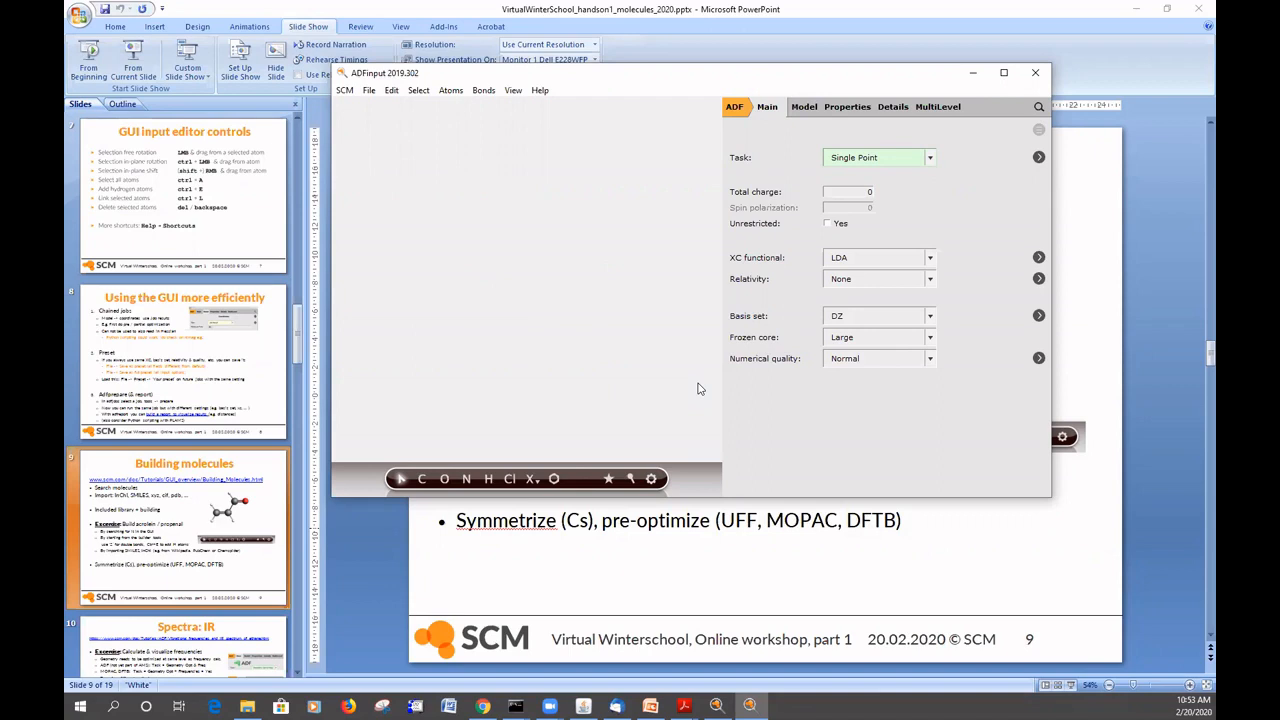
- Draw a bent chain of three carbon atoms, with a double bond between the first two and a single bond to the third
click(422, 480)
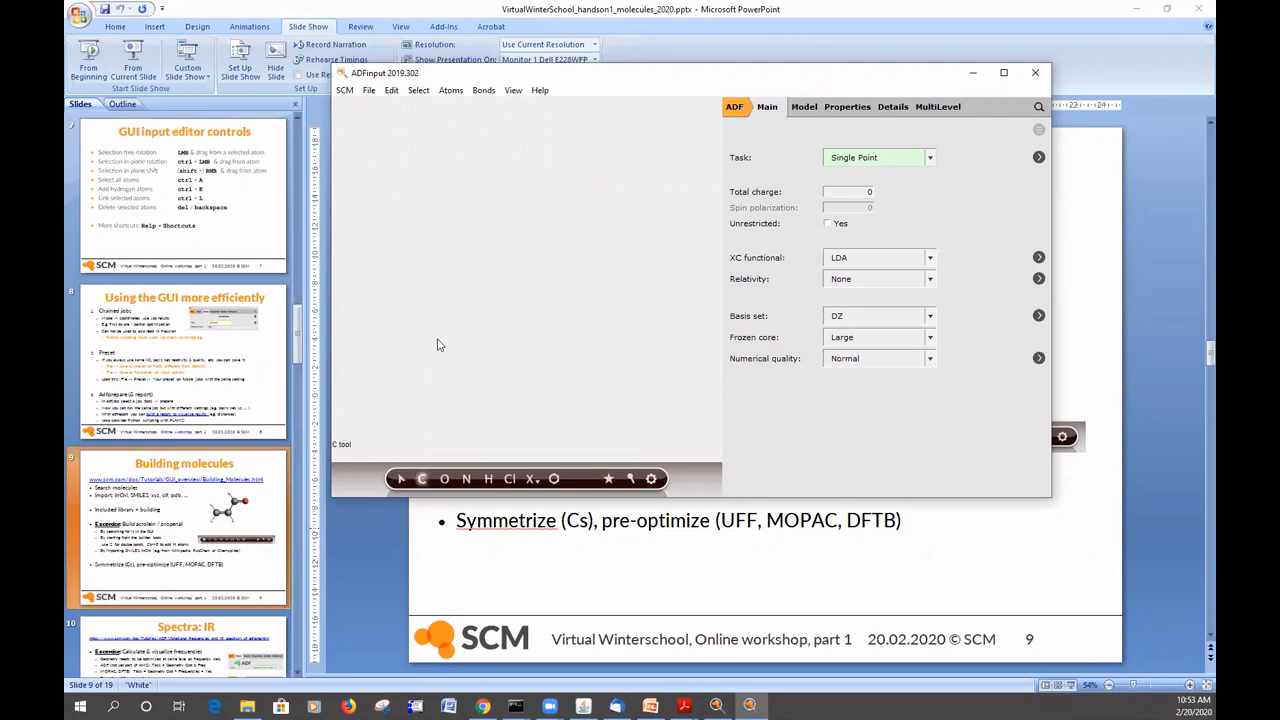
click(487, 298)
key(2)
click(511, 287)
key(1)
click(537, 302)
- Attach a double-bonded oxygen to the third carbon and add hydrogens to all atoms
key(2)
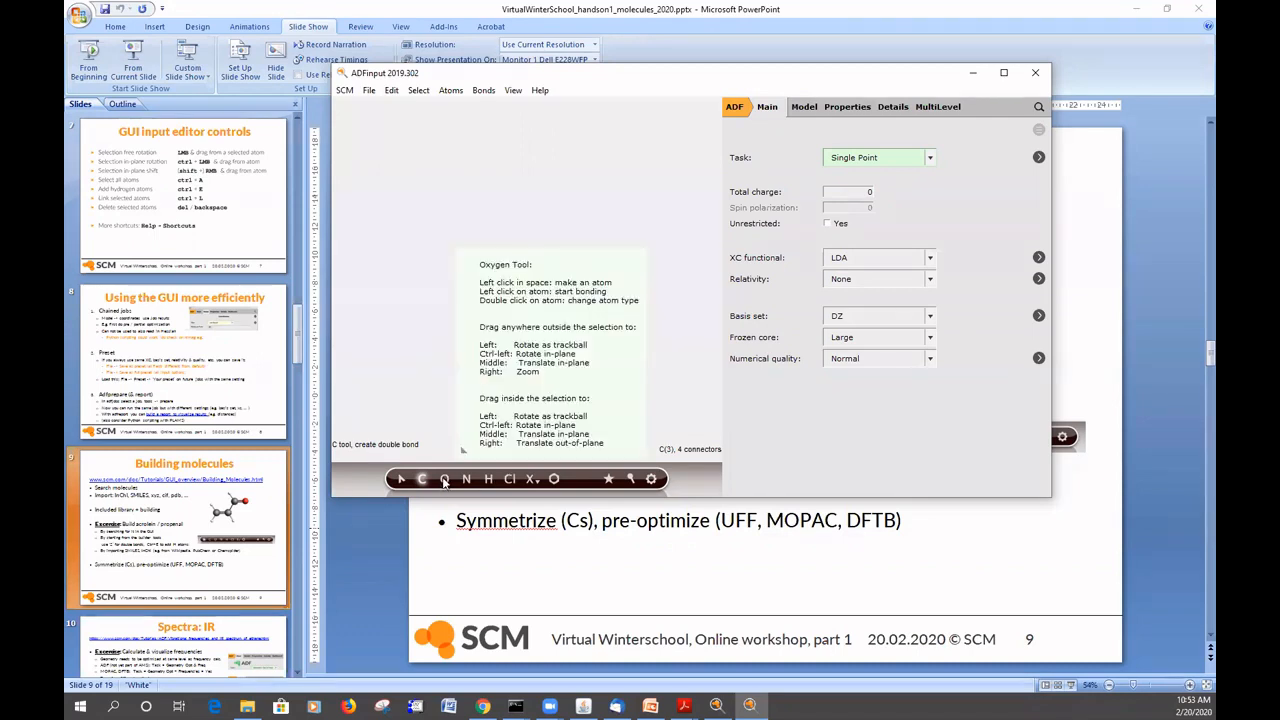
click(444, 480)
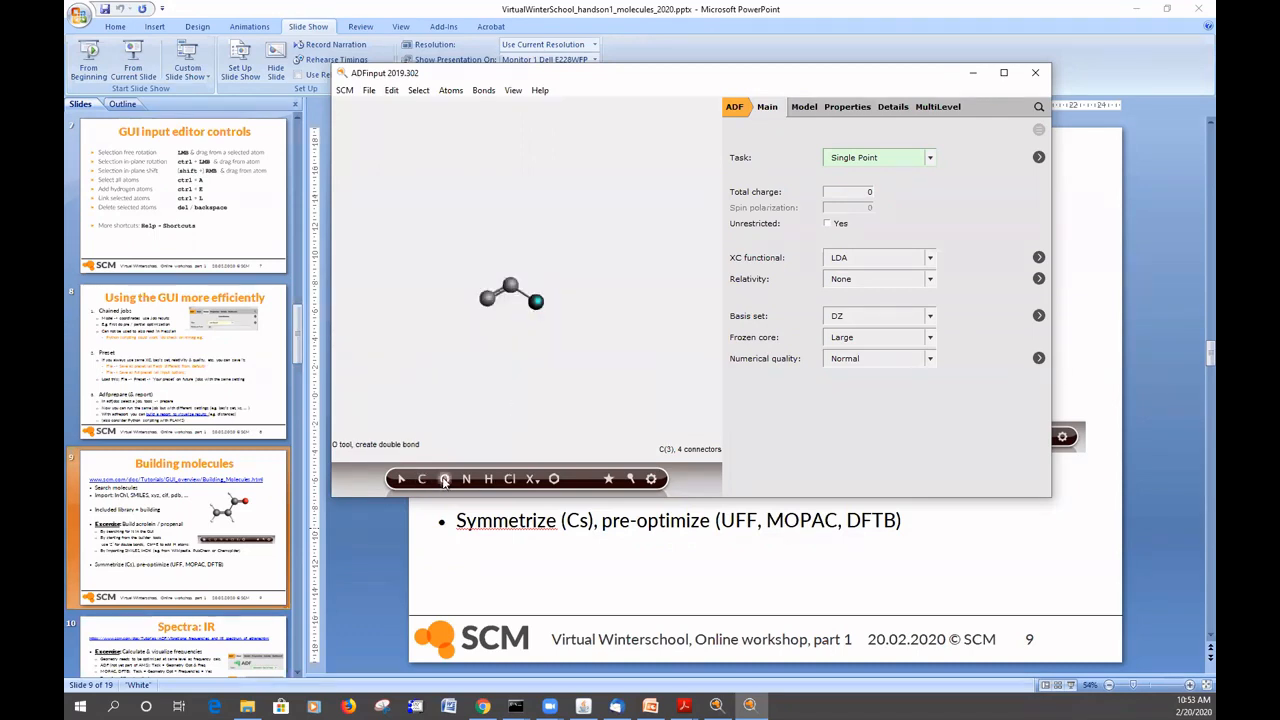
click(556, 287)
key(Escape)
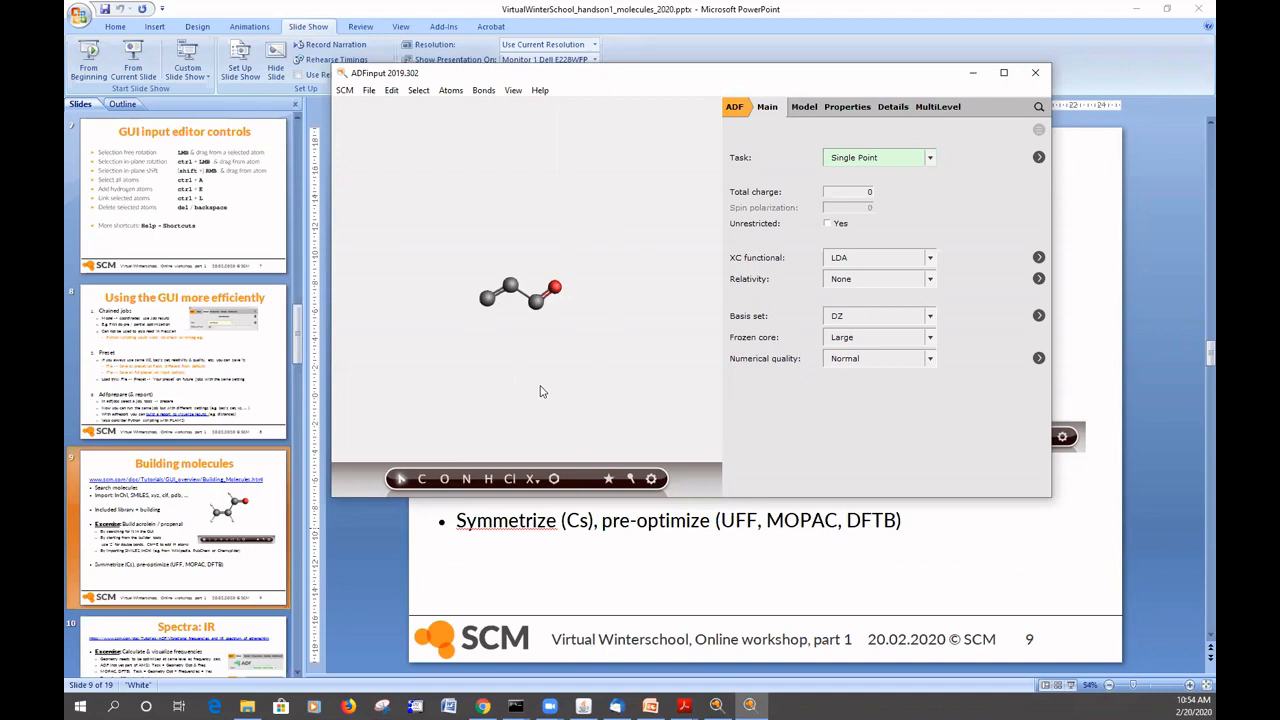
key(ctrl+a)
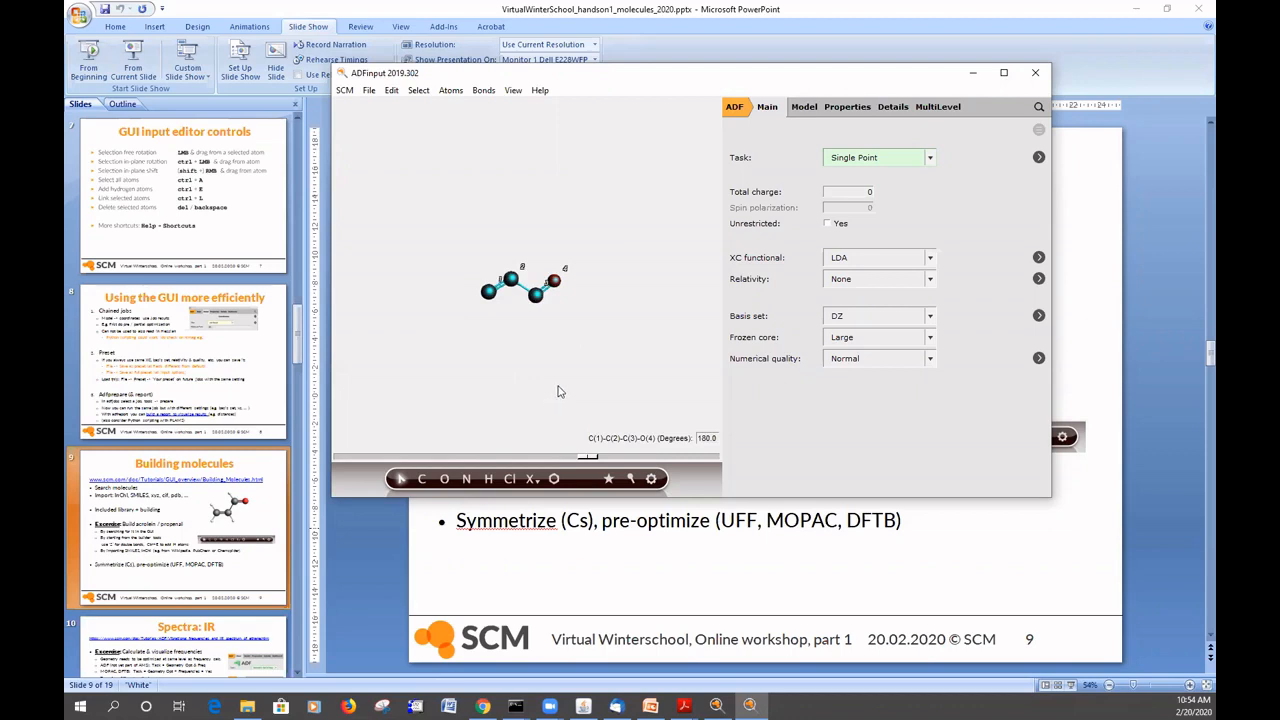
key(ctrl+e)
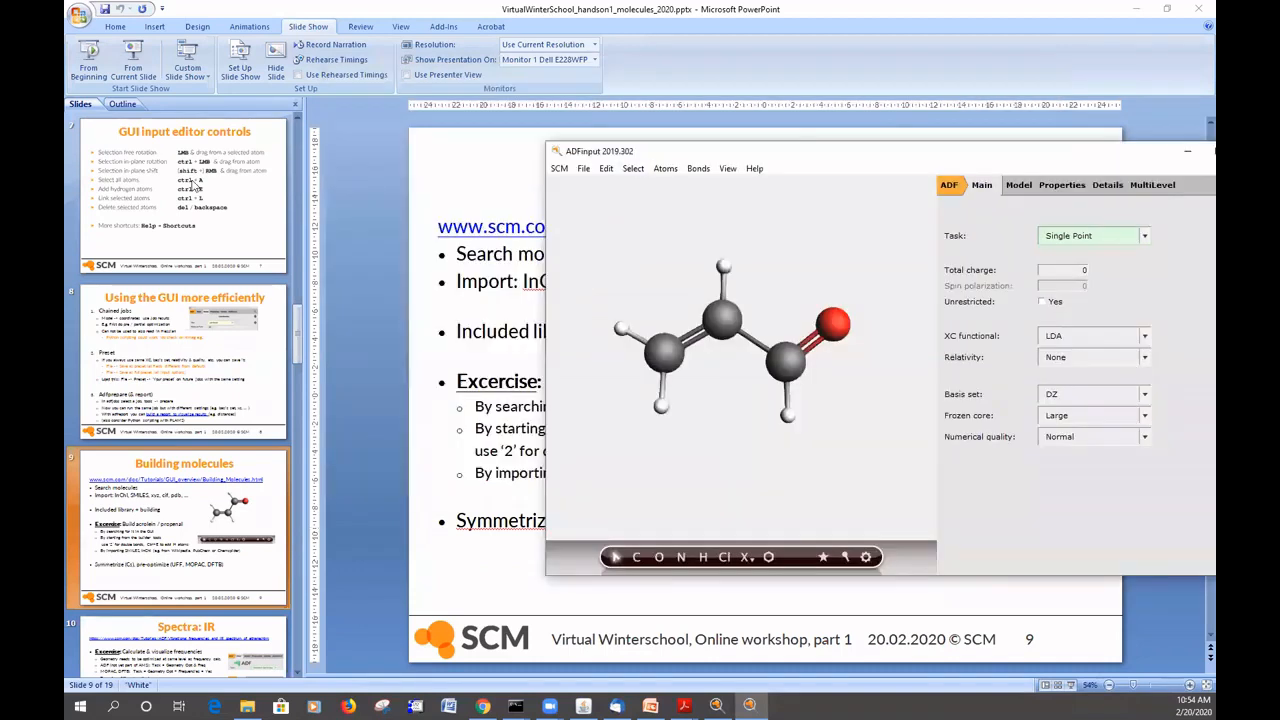
- Switch to PowerPoint and review the GUI input editor controls slides for the editing shortcuts
click(197, 188)
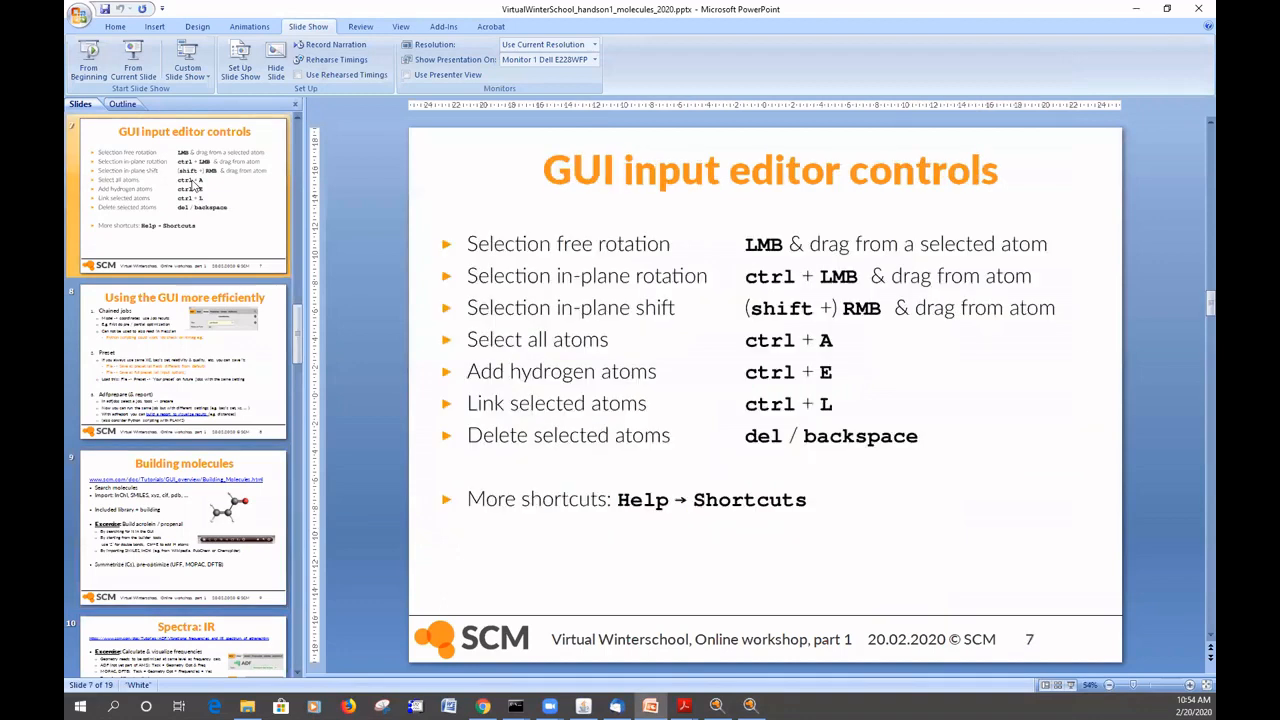
scroll(196, 268, up, 3)
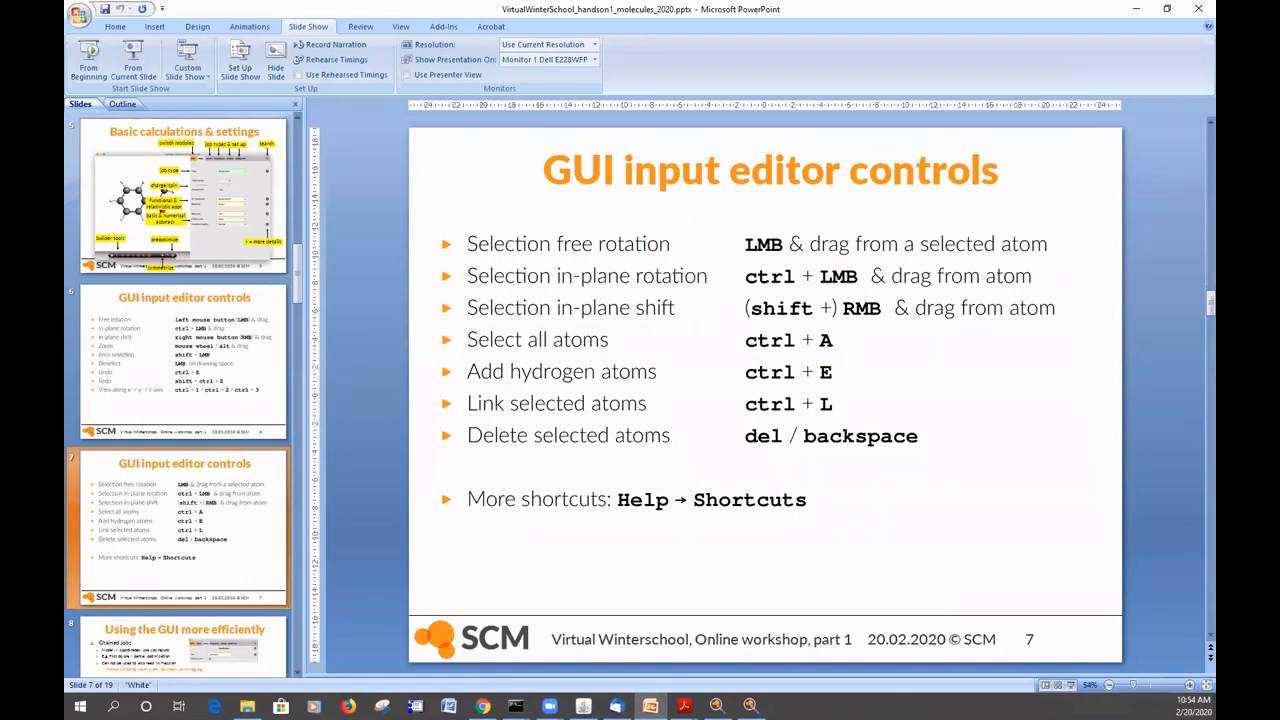
- Return to ADFinput and pre-optimize the built acrolein molecule with UFF
key(alt+Tab)
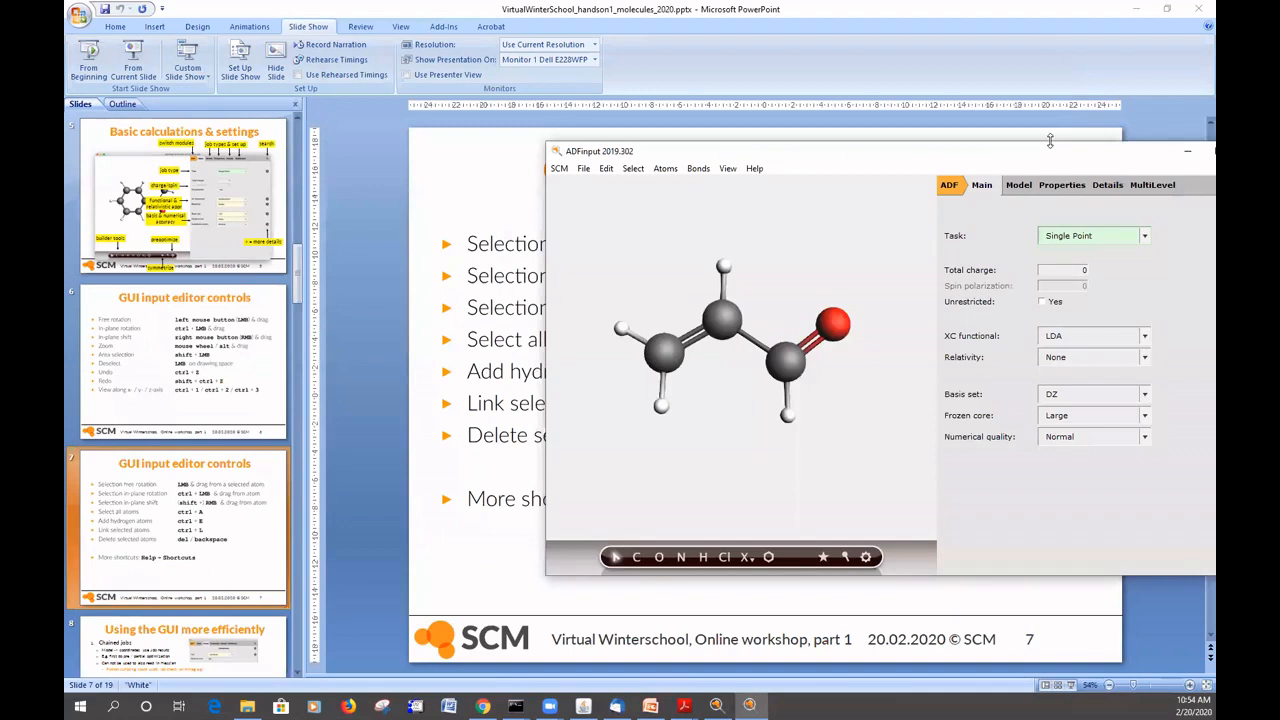
drag(1050, 141, 812, 113)
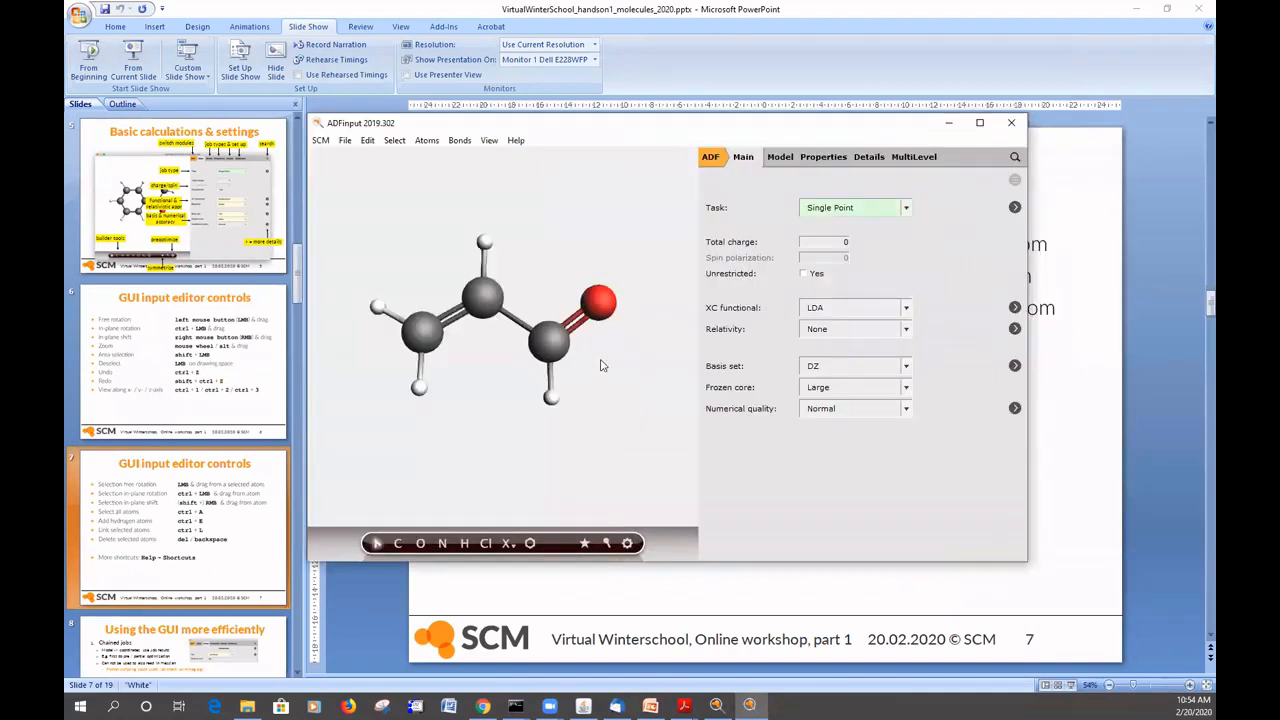
drag(600, 365, 493, 280)
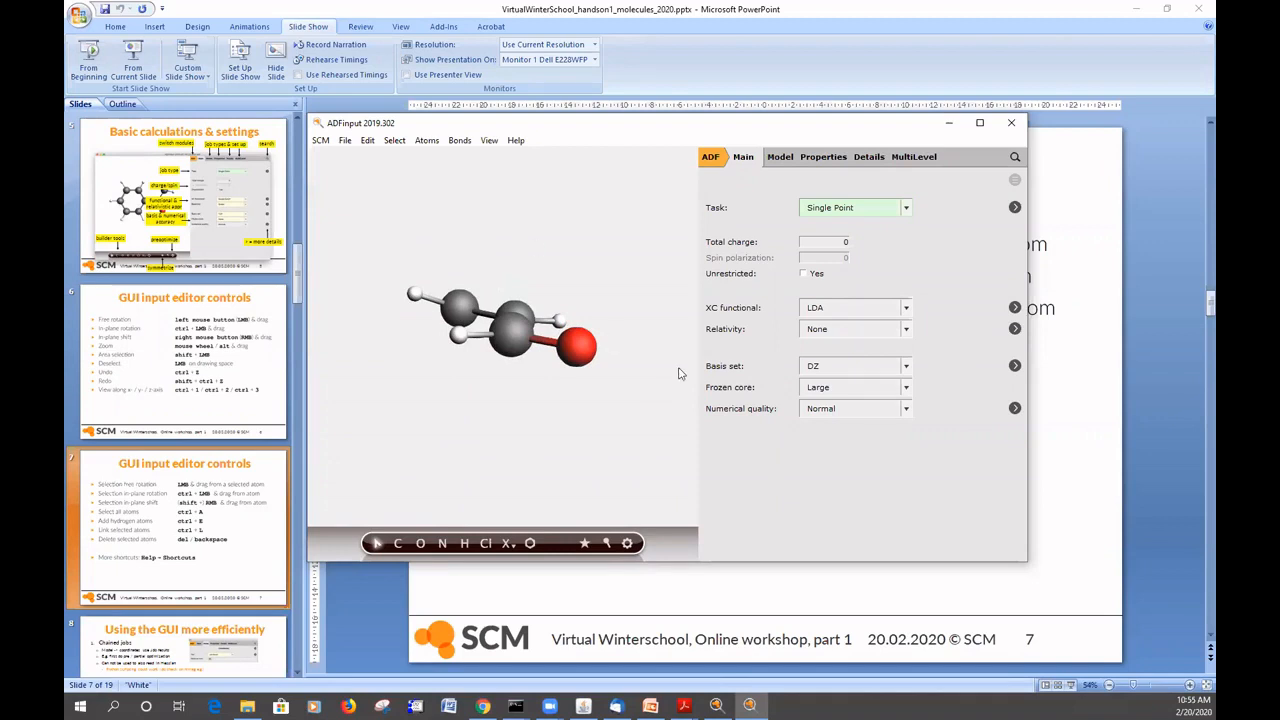
click(628, 544)
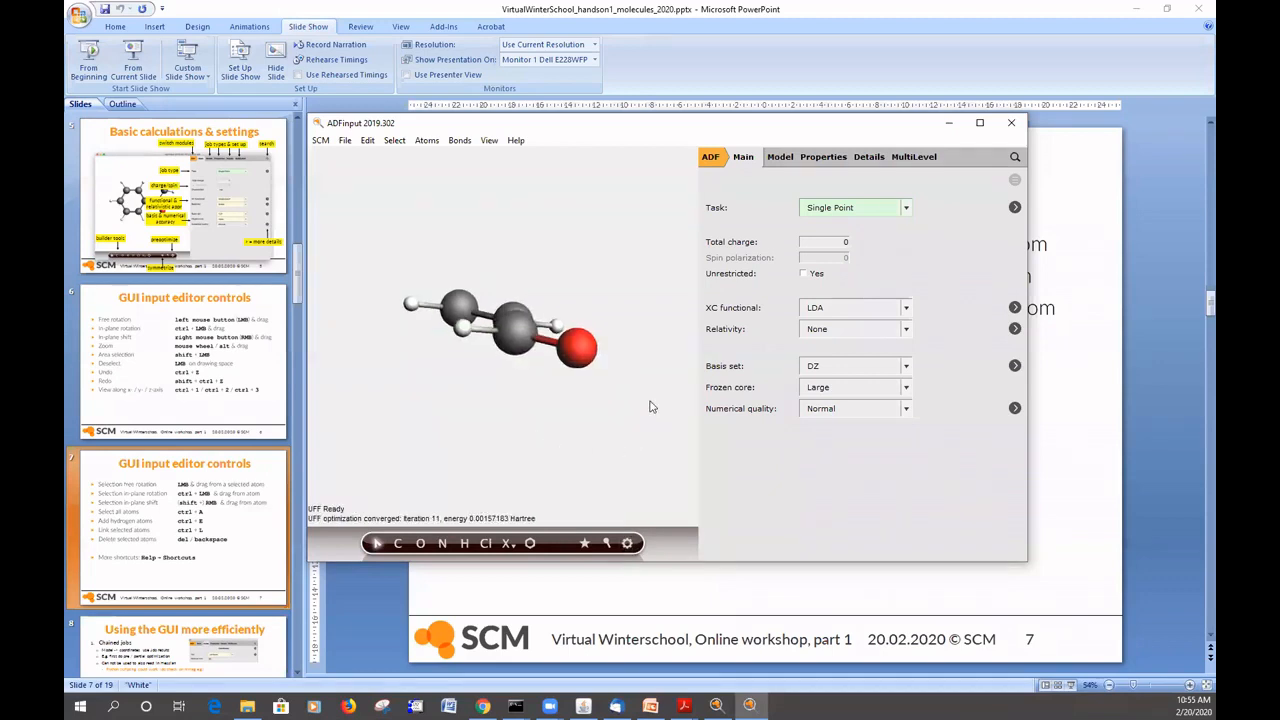
- Symmetrize the UFF-optimized acrolein molecule and inspect its geometry
mouse_move(656, 412)
mouse_down()
mouse_move(610, 397)
mouse_move(625, 375)
mouse_move(657, 405)
mouse_move(600, 396)
mouse_move(662, 399)
mouse_move(610, 393)
mouse_move(639, 419)
mouse_up()
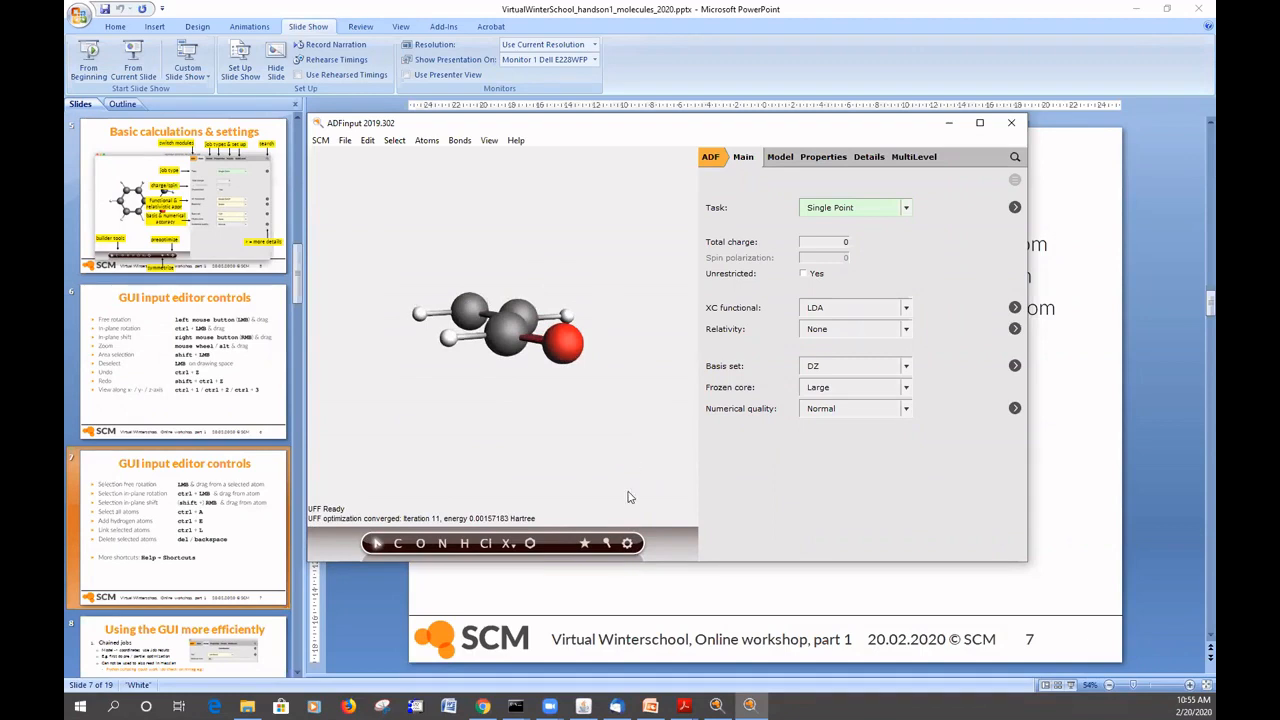
click(585, 544)
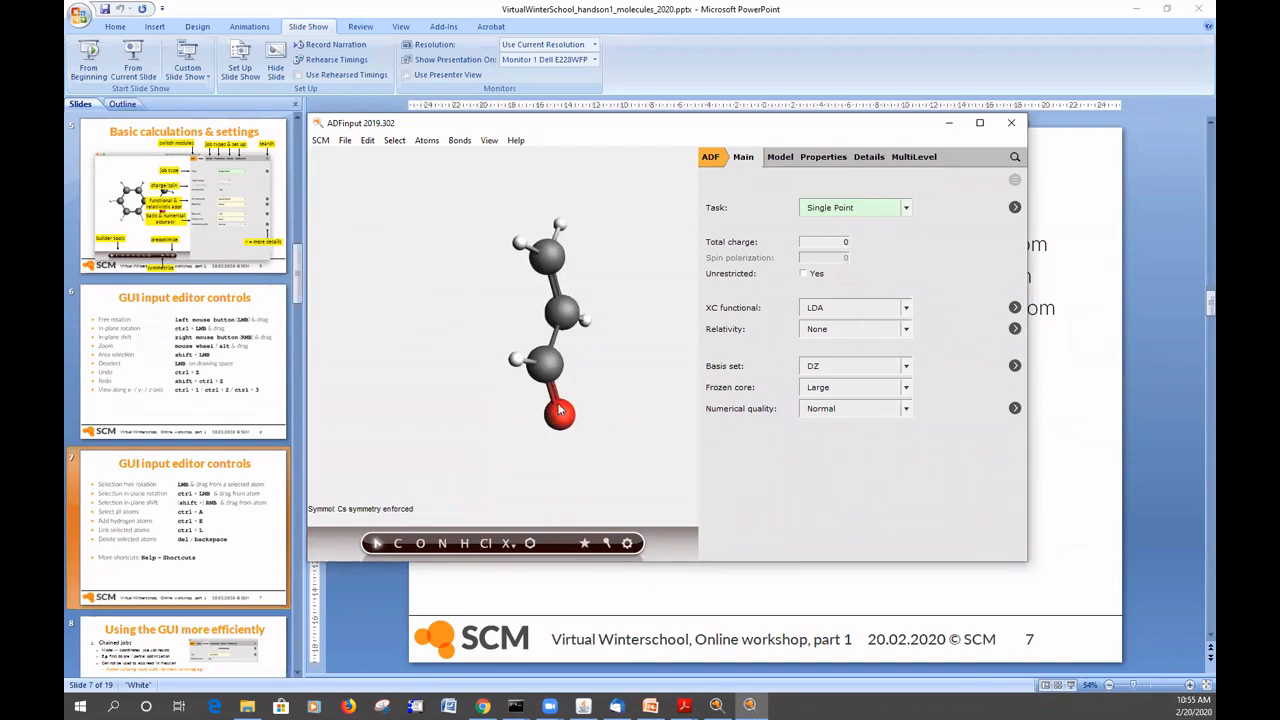
drag(560, 410, 660, 365)
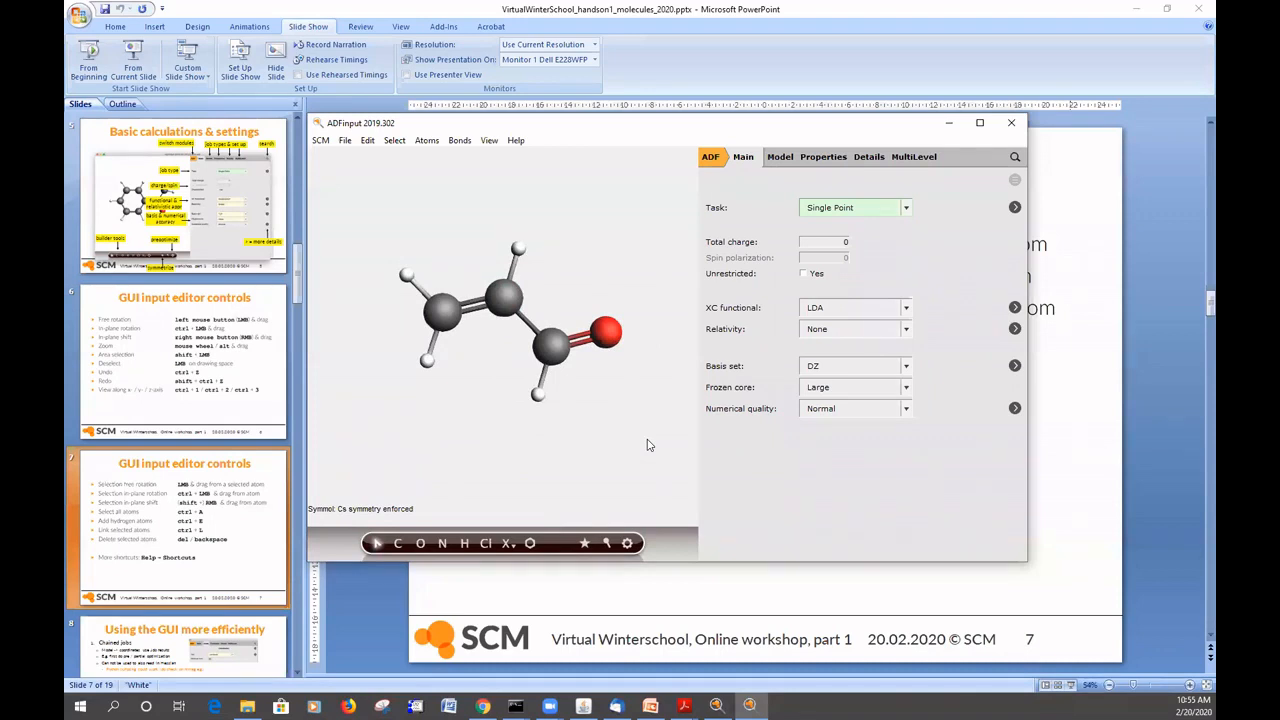
- Pre-optimize the acrolein geometry with Mopac and again with DFTB, accepting GFN1-xTB as the method
right_click(629, 545)
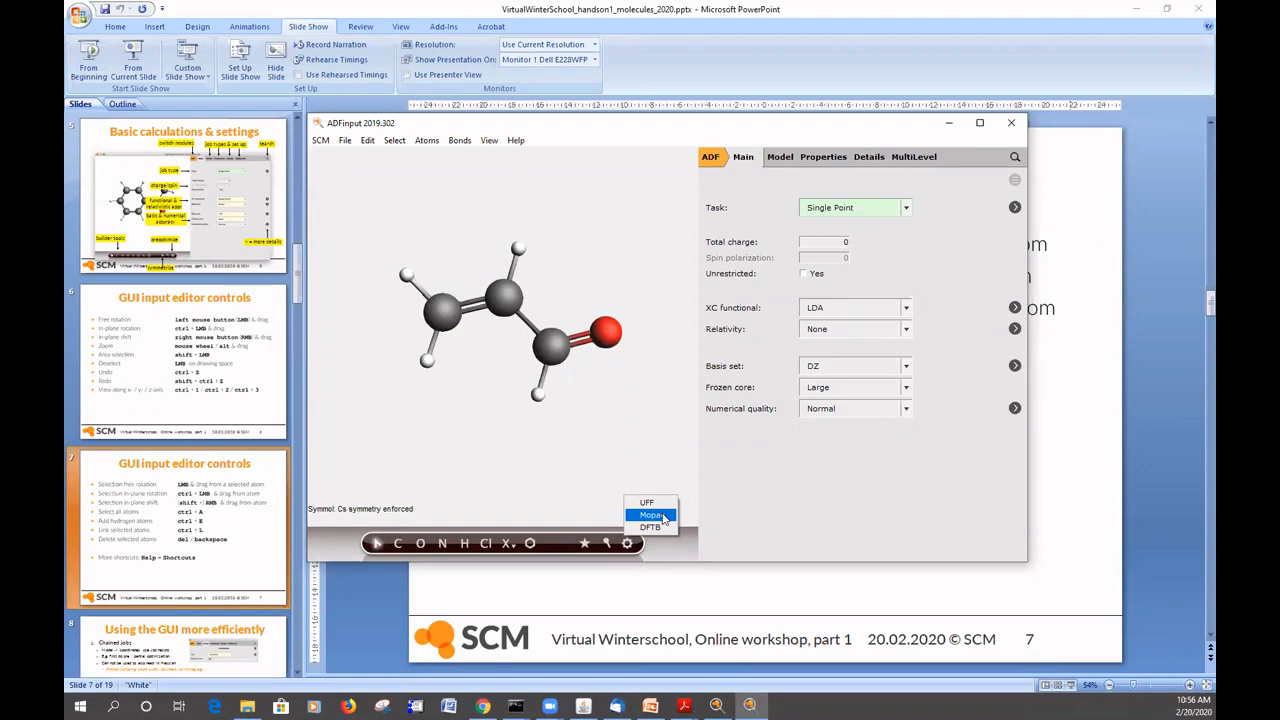
click(662, 516)
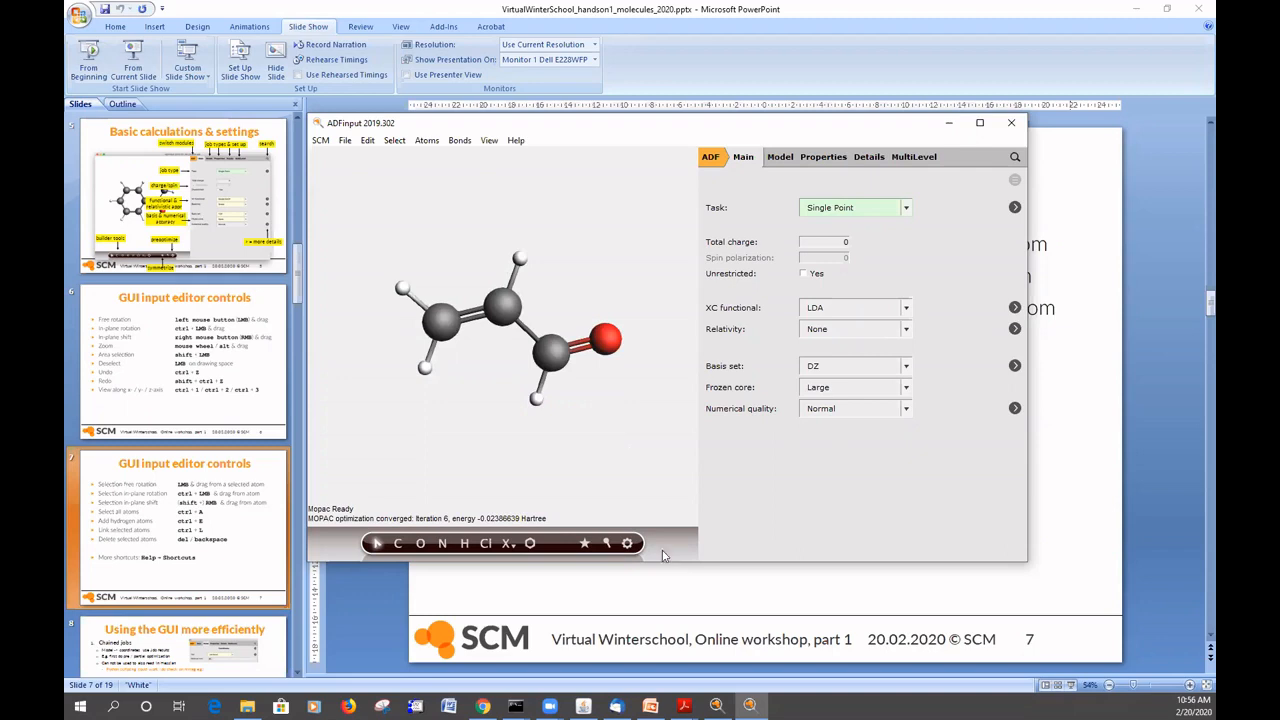
click(628, 546)
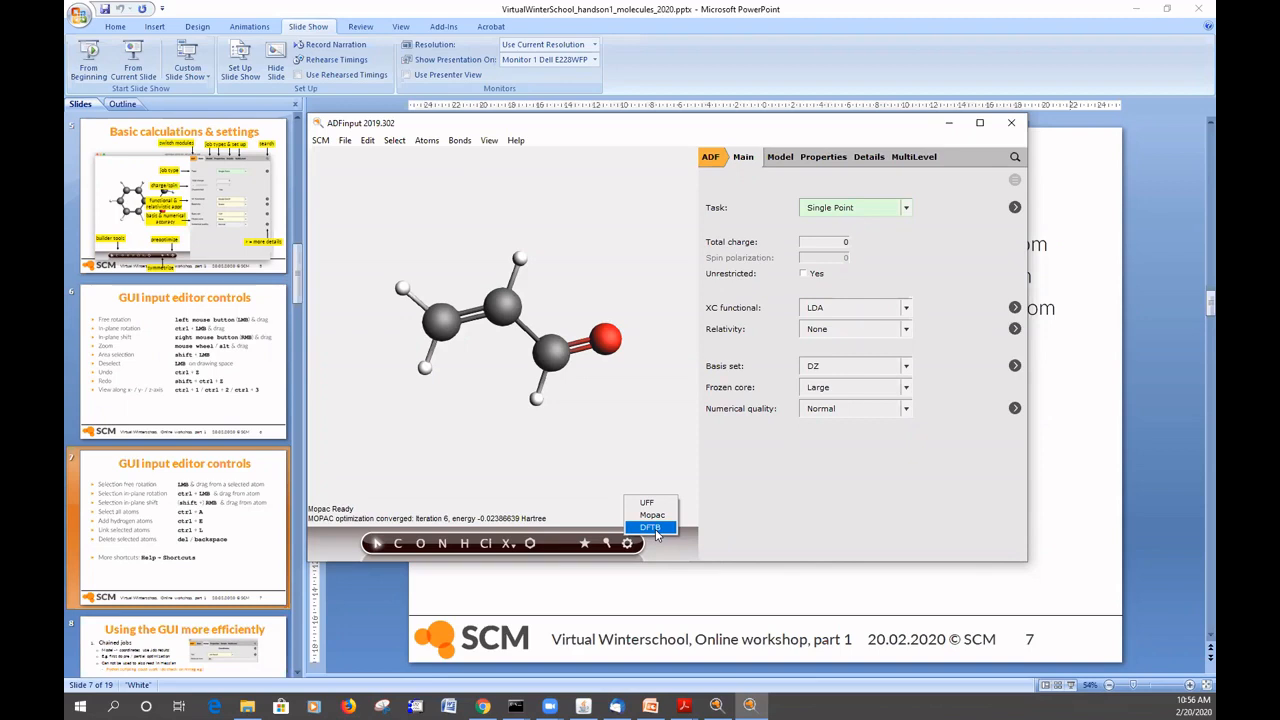
click(656, 530)
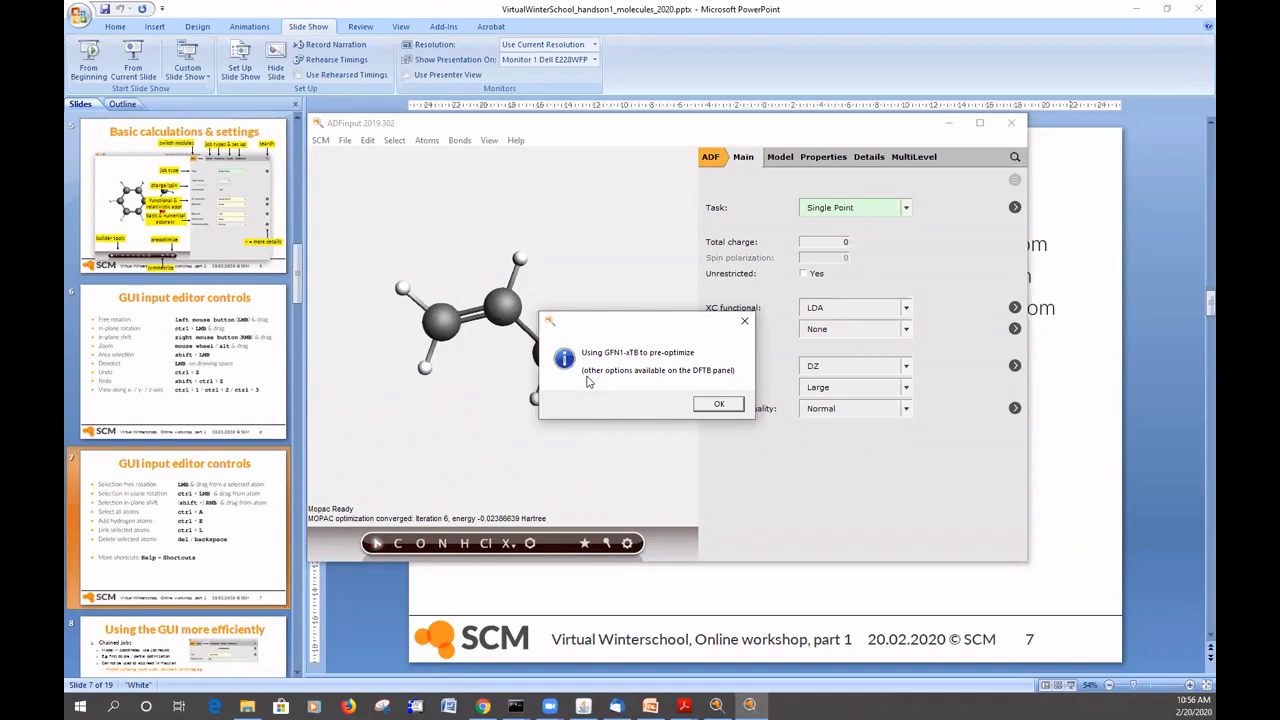
click(726, 404)
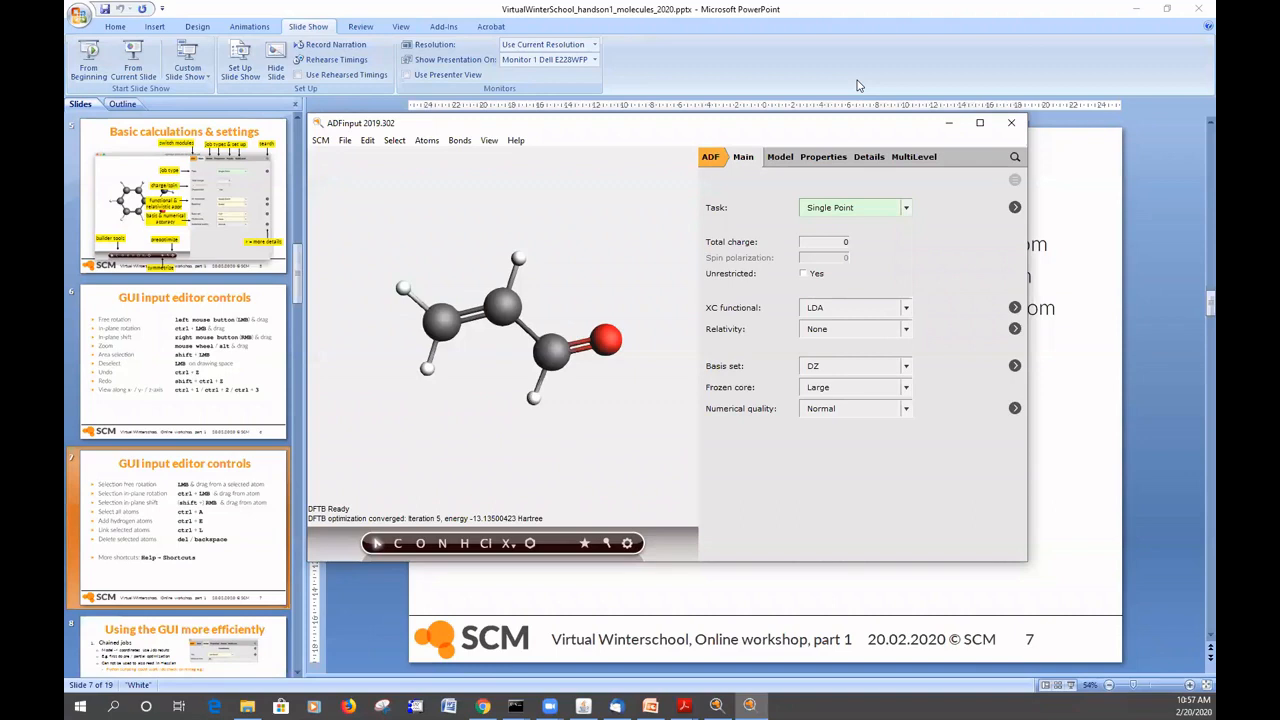
click(857, 86)
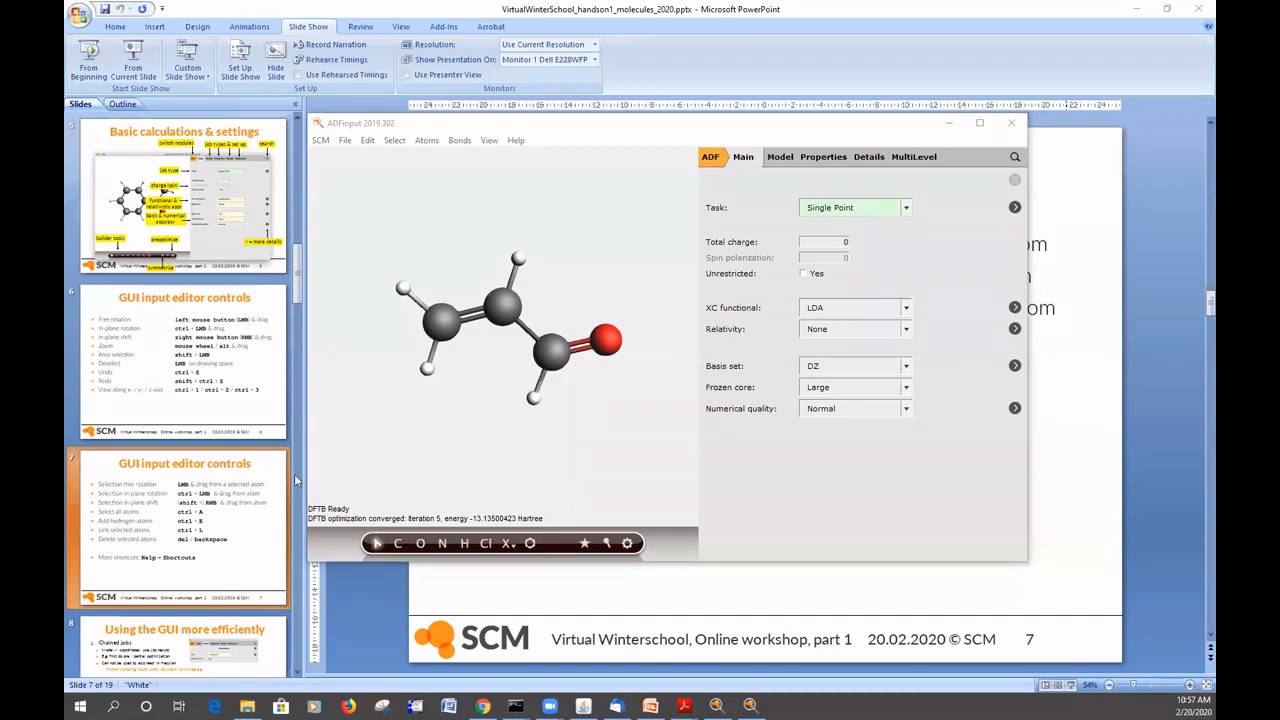
- Change the order of the central C–C single bond to aromatic
click(530, 340)
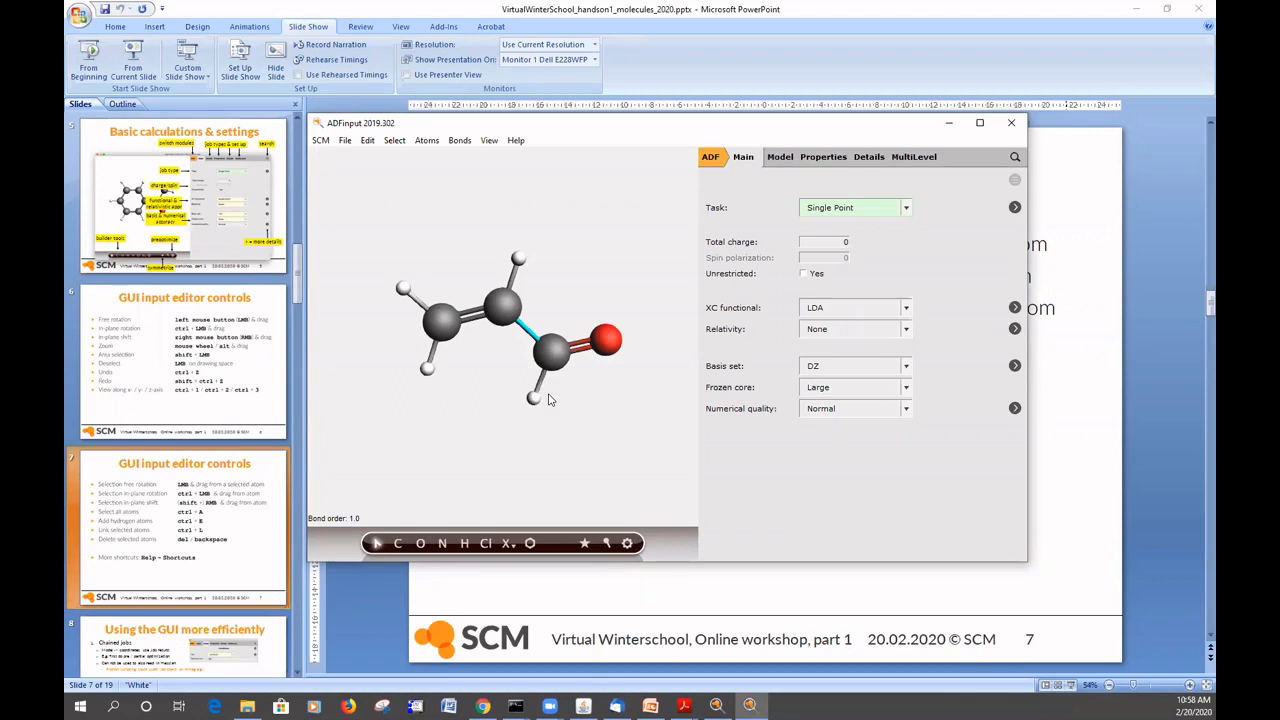
right_click(526, 335)
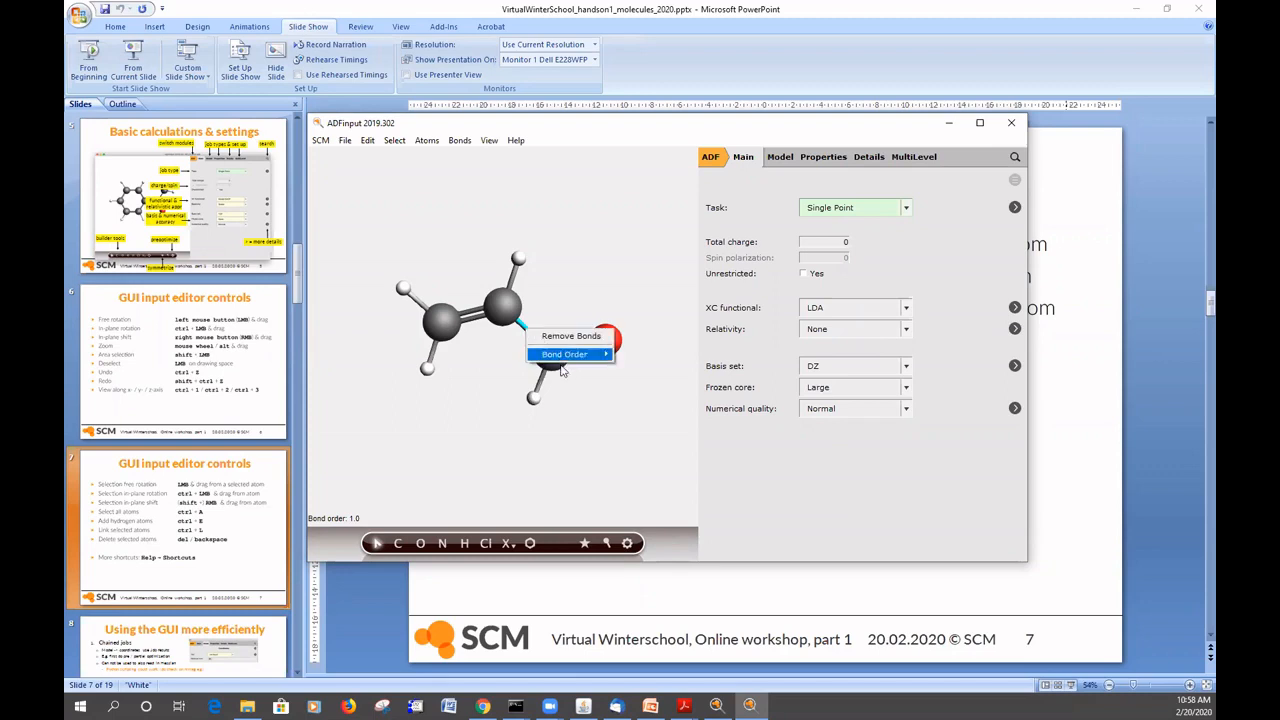
mouse_move(562, 357)
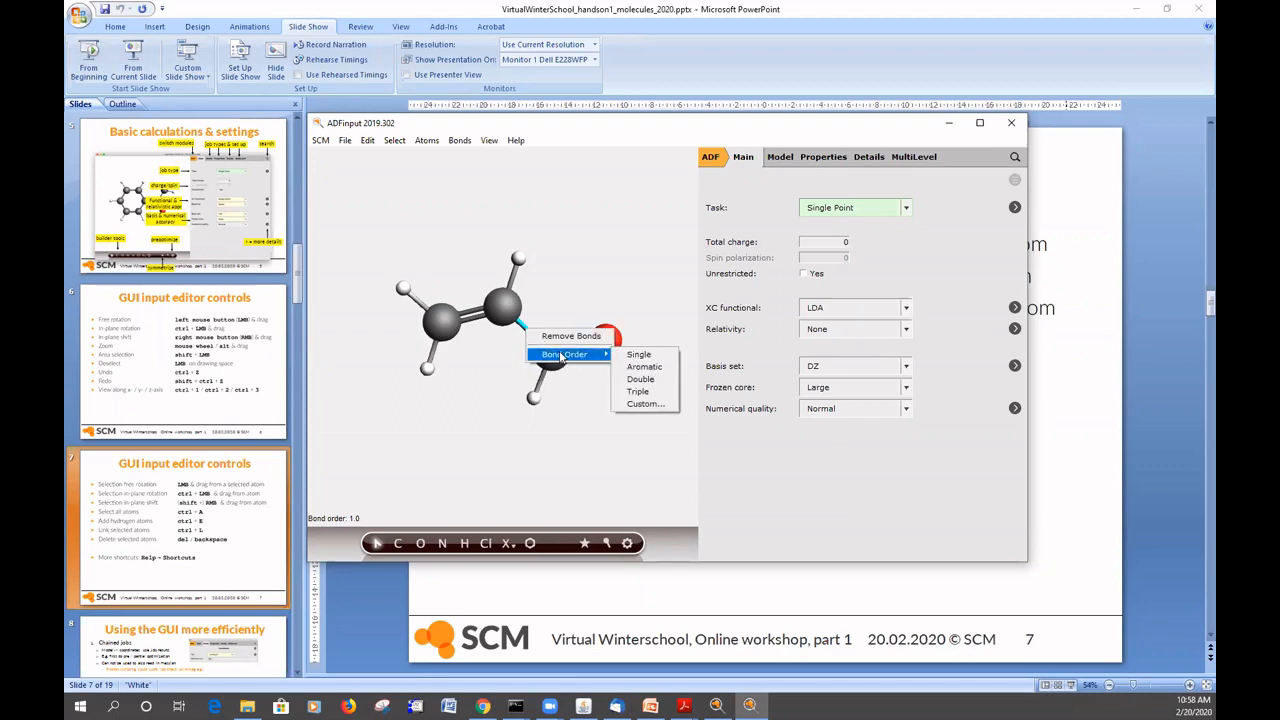
click(644, 366)
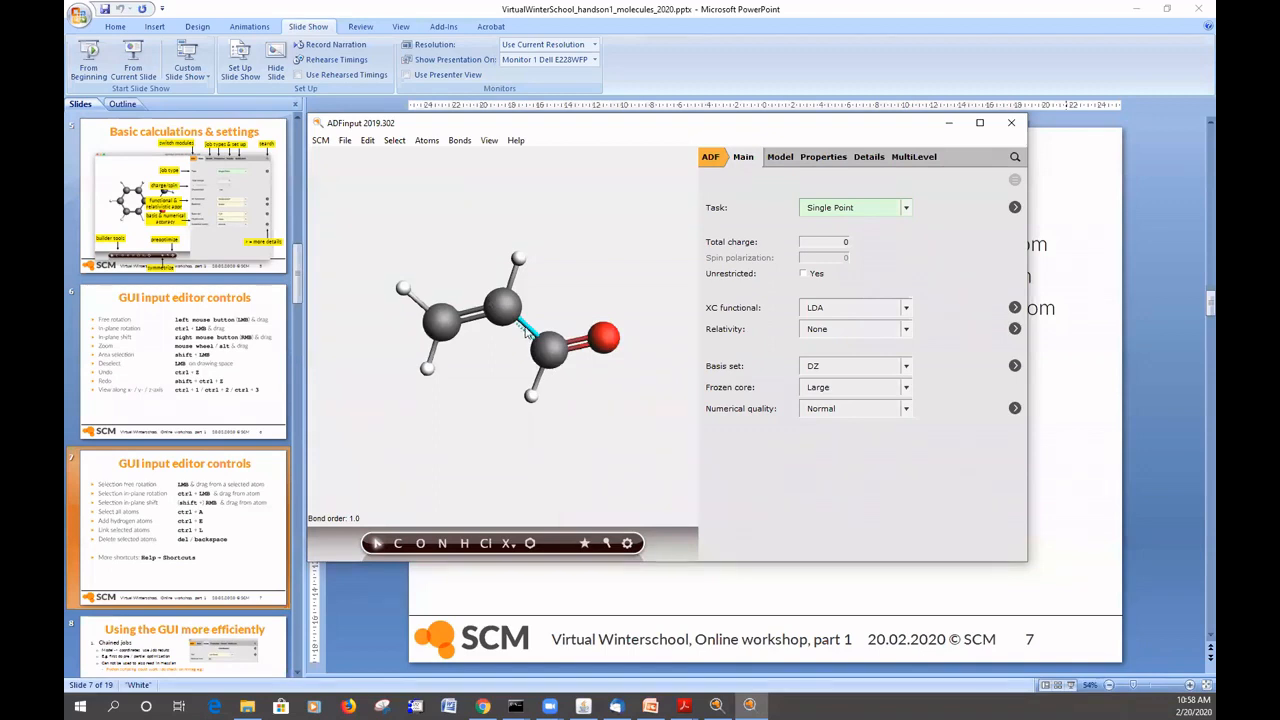
- Set the selected central C–C bond back to single and deselect it
click(607, 545)
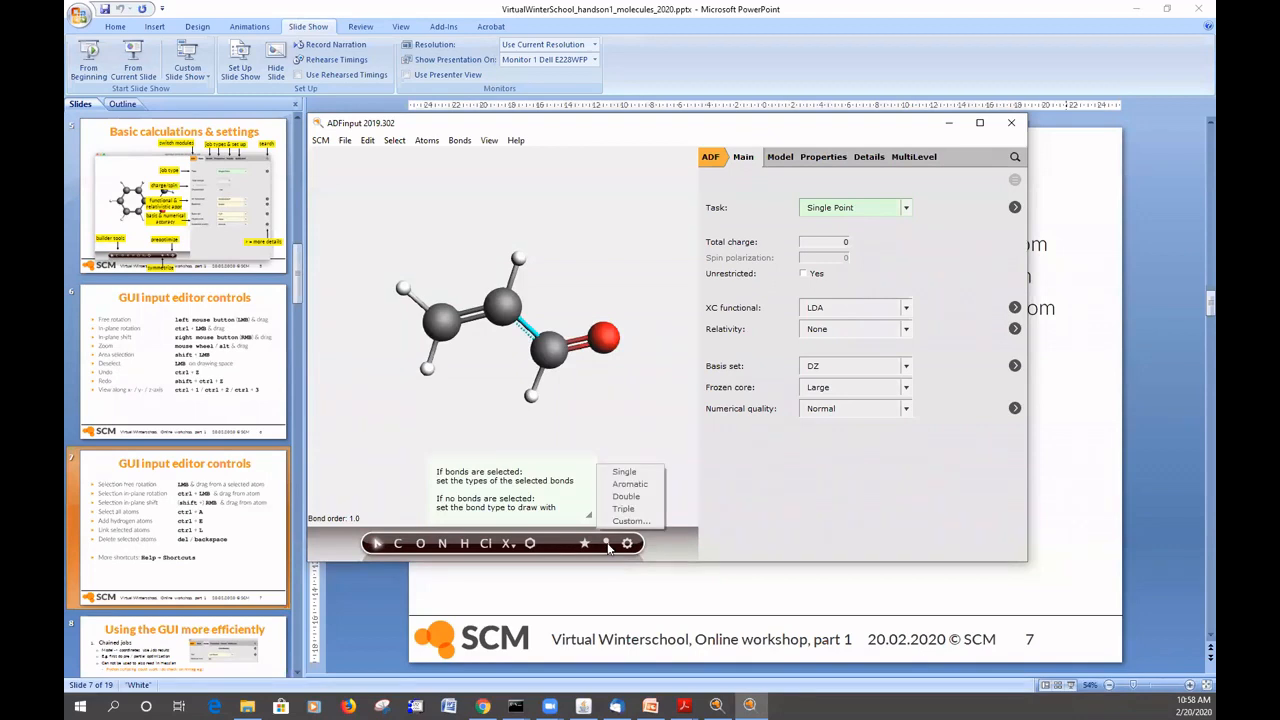
click(624, 472)
click(631, 478)
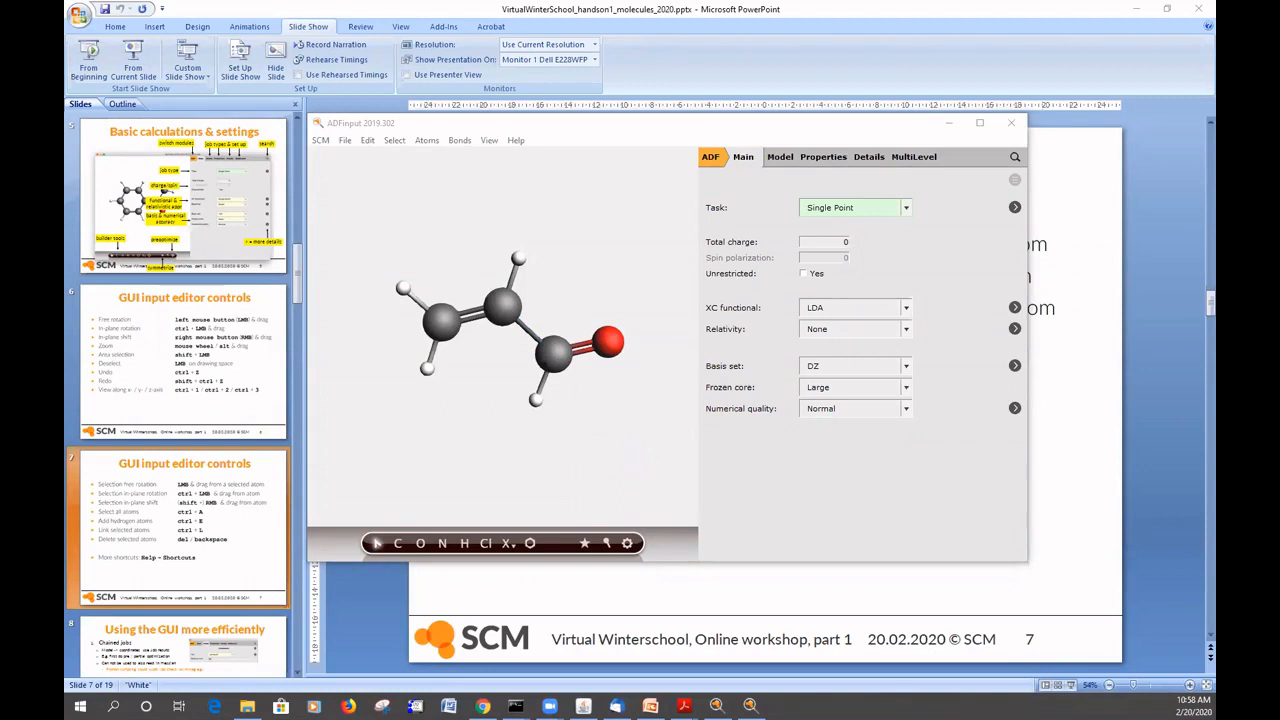
- Switch to the Chrome browser, search Google for "acrolein" in a new tab and open its Wikipedia article
key(alt+Tab)
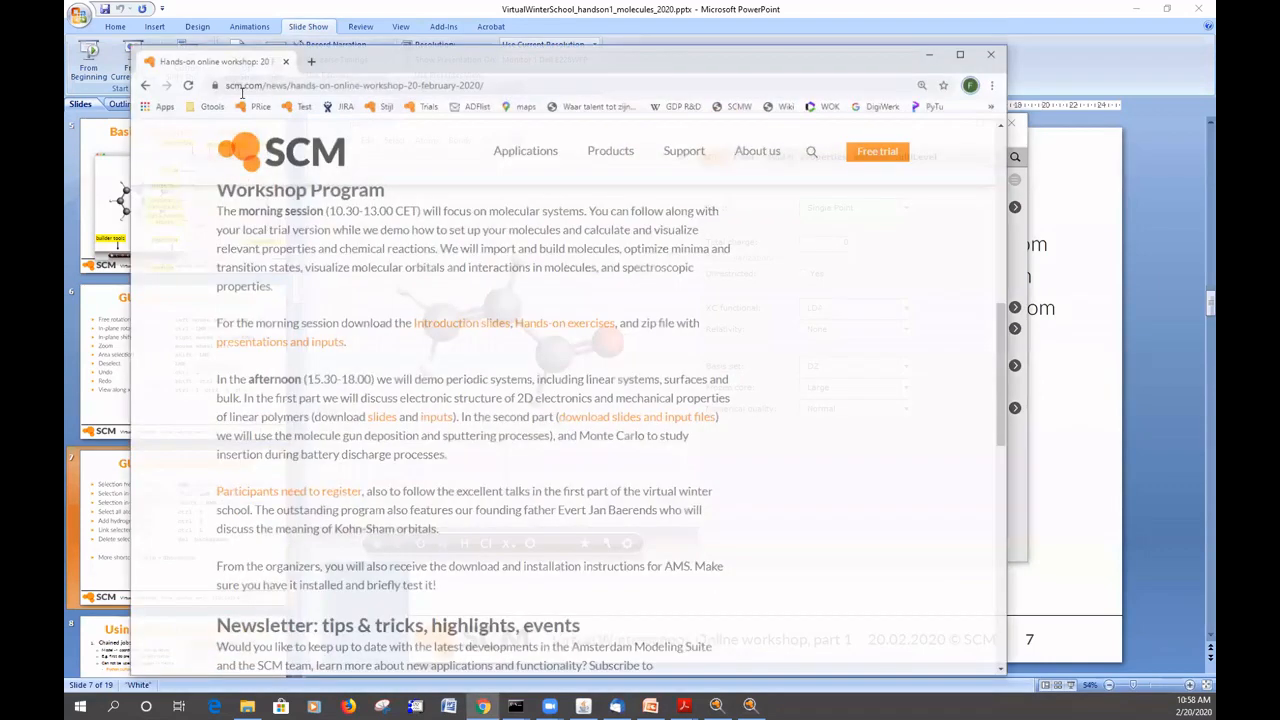
click(305, 43)
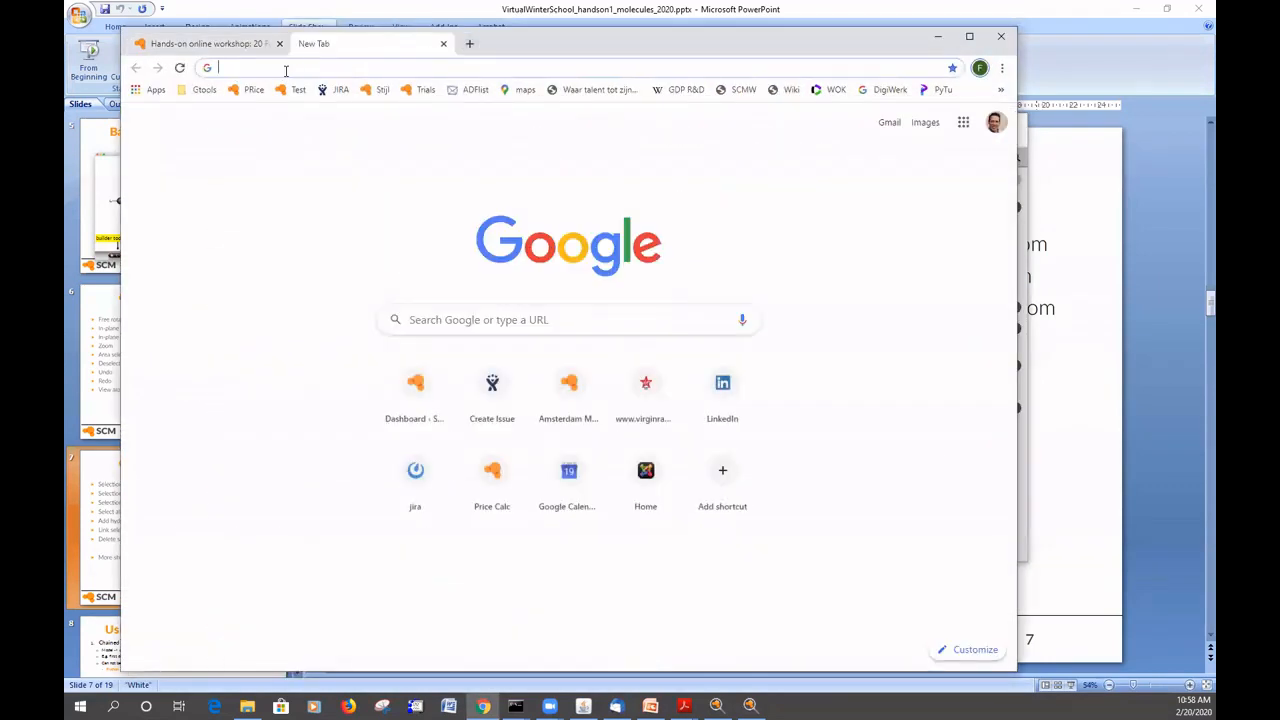
text(acrole)
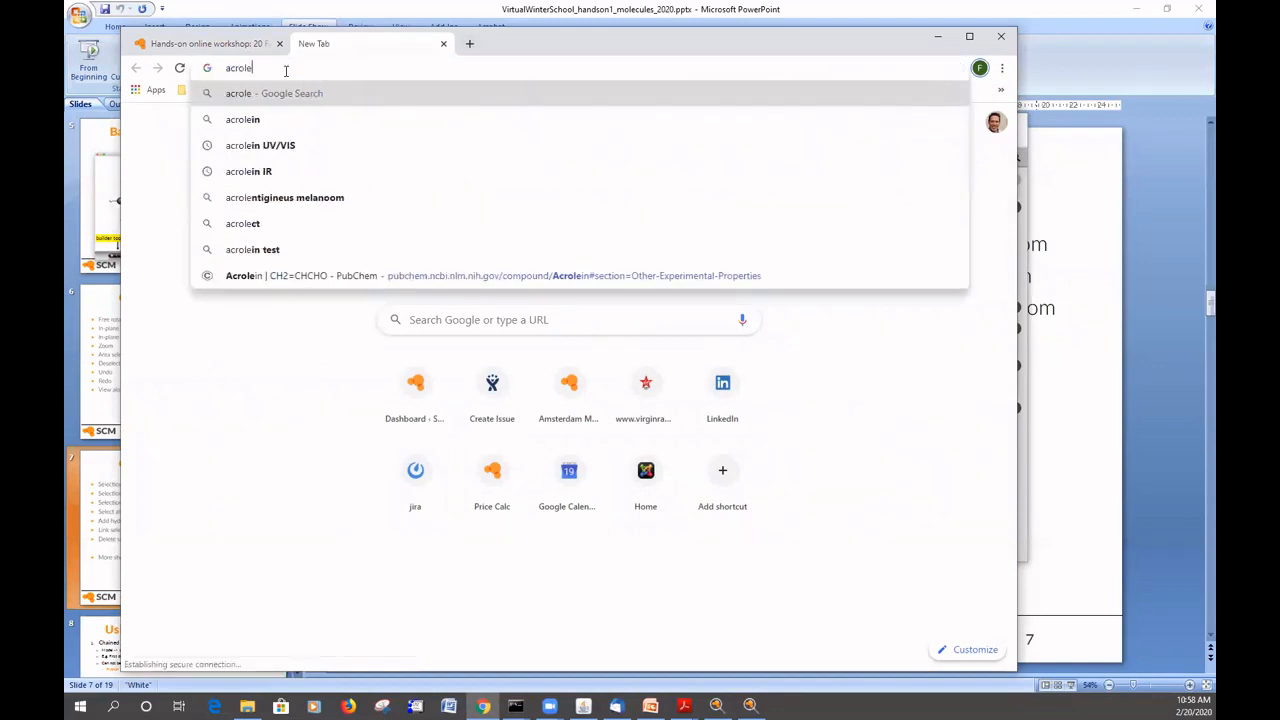
text(in)
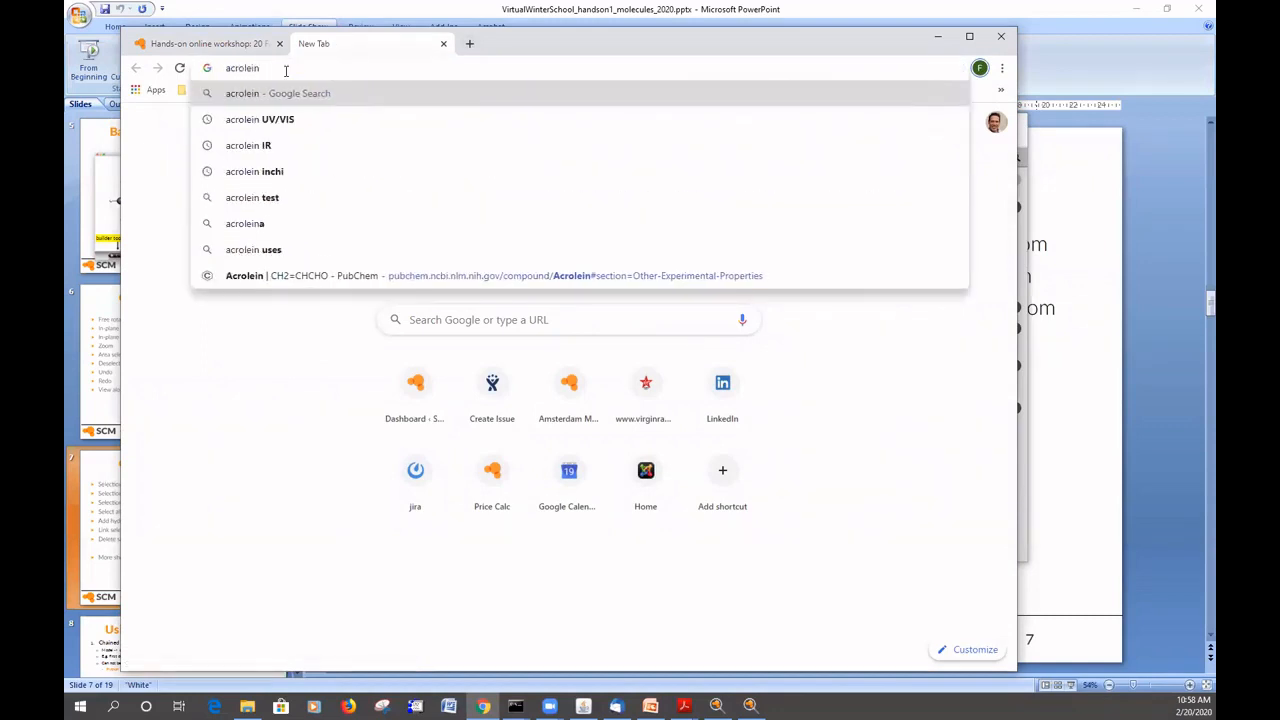
key(Return)
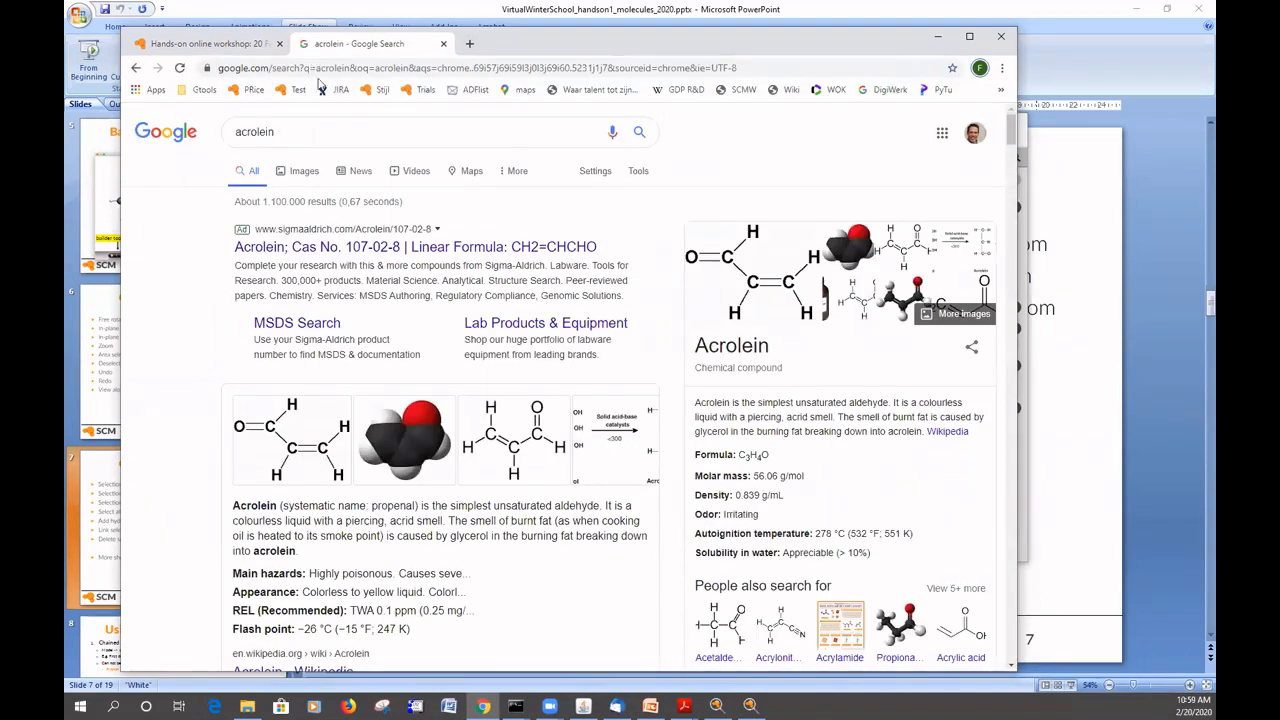
scroll(573, 300, down, 1)
scroll(573, 300, down, 5)
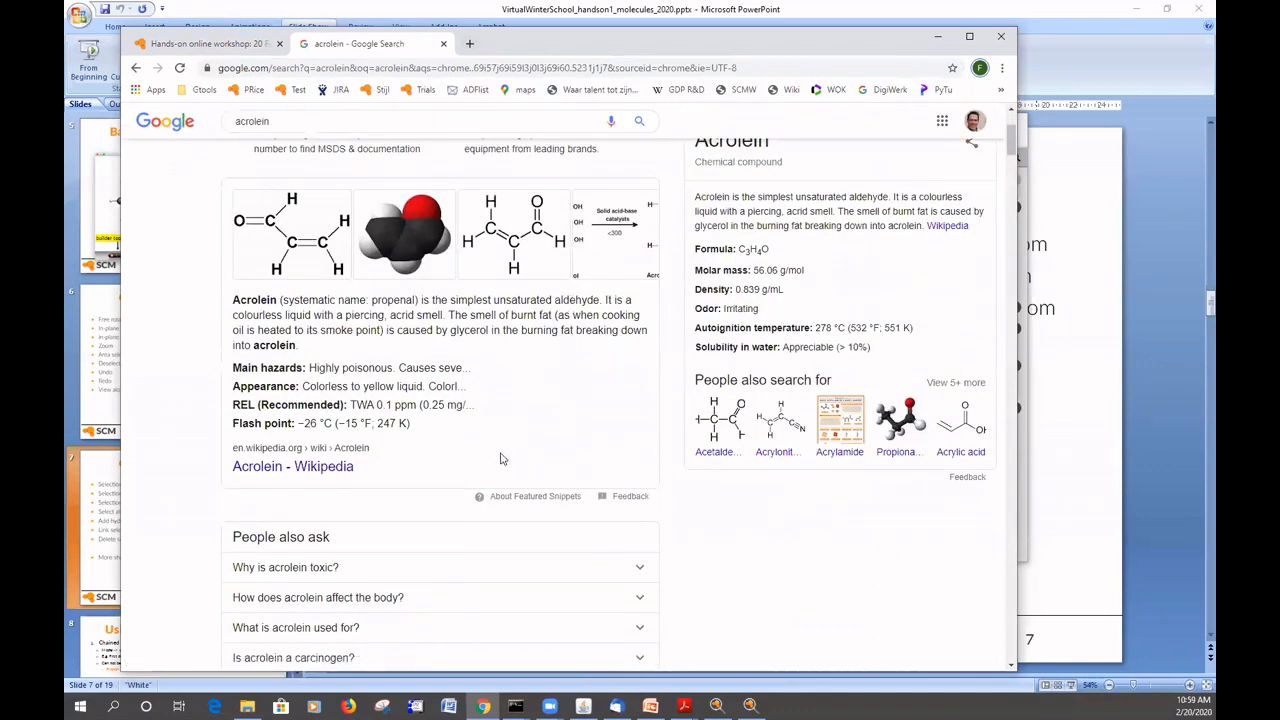
click(298, 332)
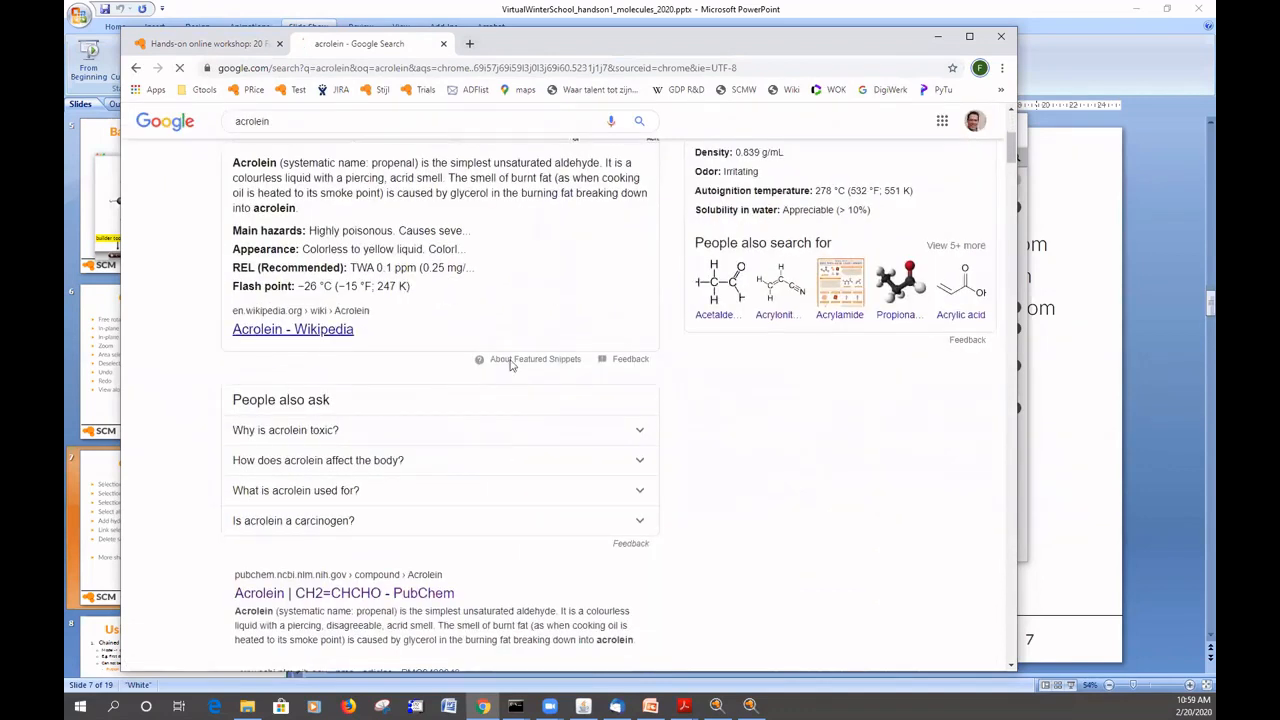
- Expand the InChI and SMILES identifiers in the acrolein infobox and copy the SMILES string C=CC=O
scroll(658, 428, down, 3)
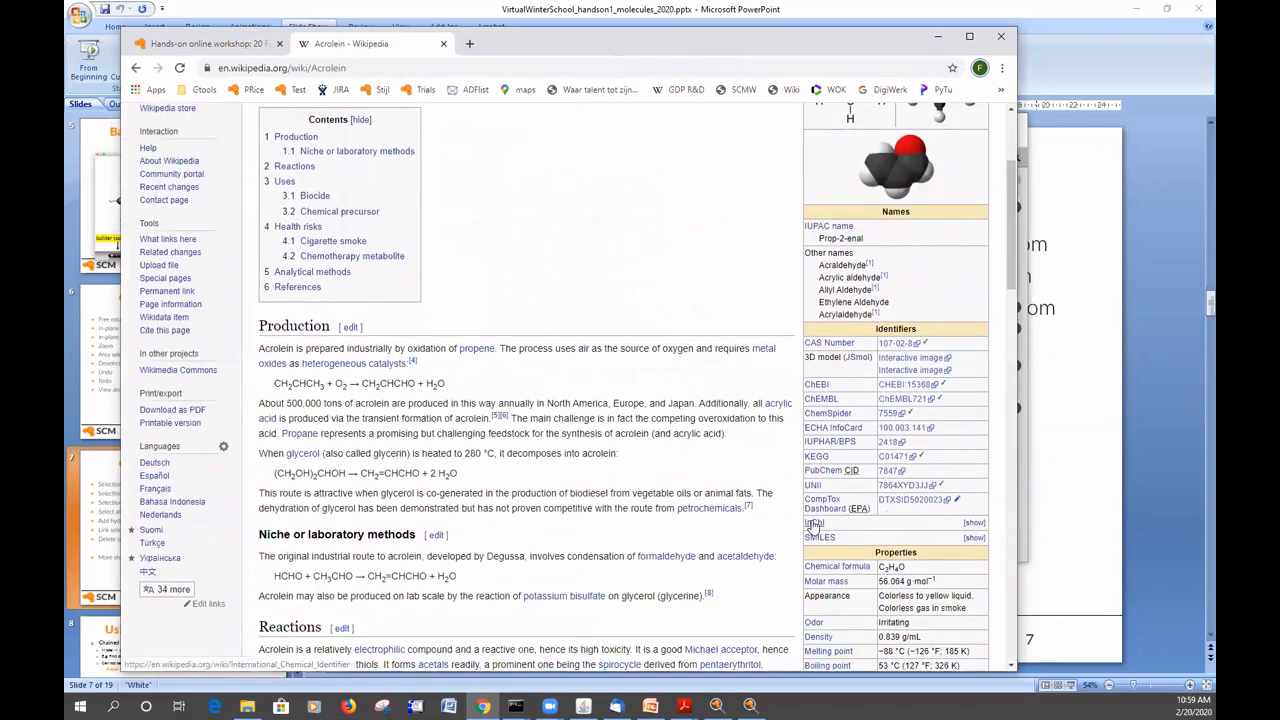
click(973, 523)
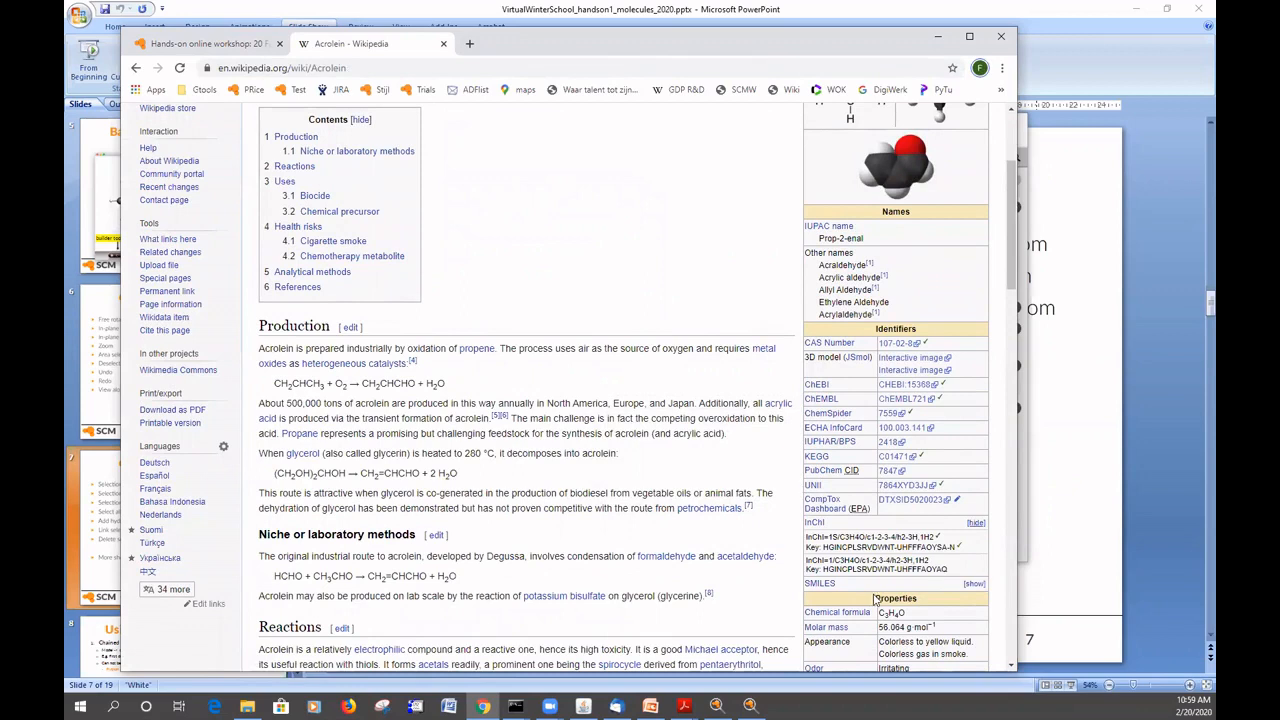
click(975, 587)
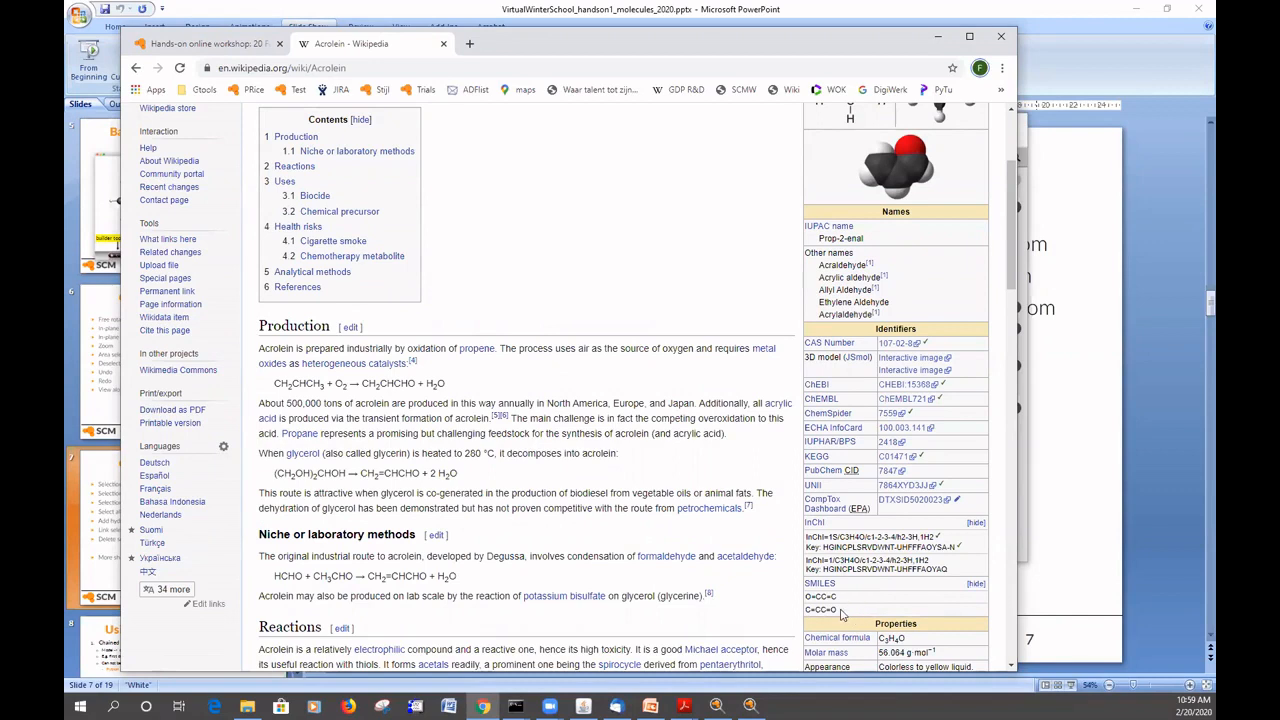
drag(851, 612, 806, 615)
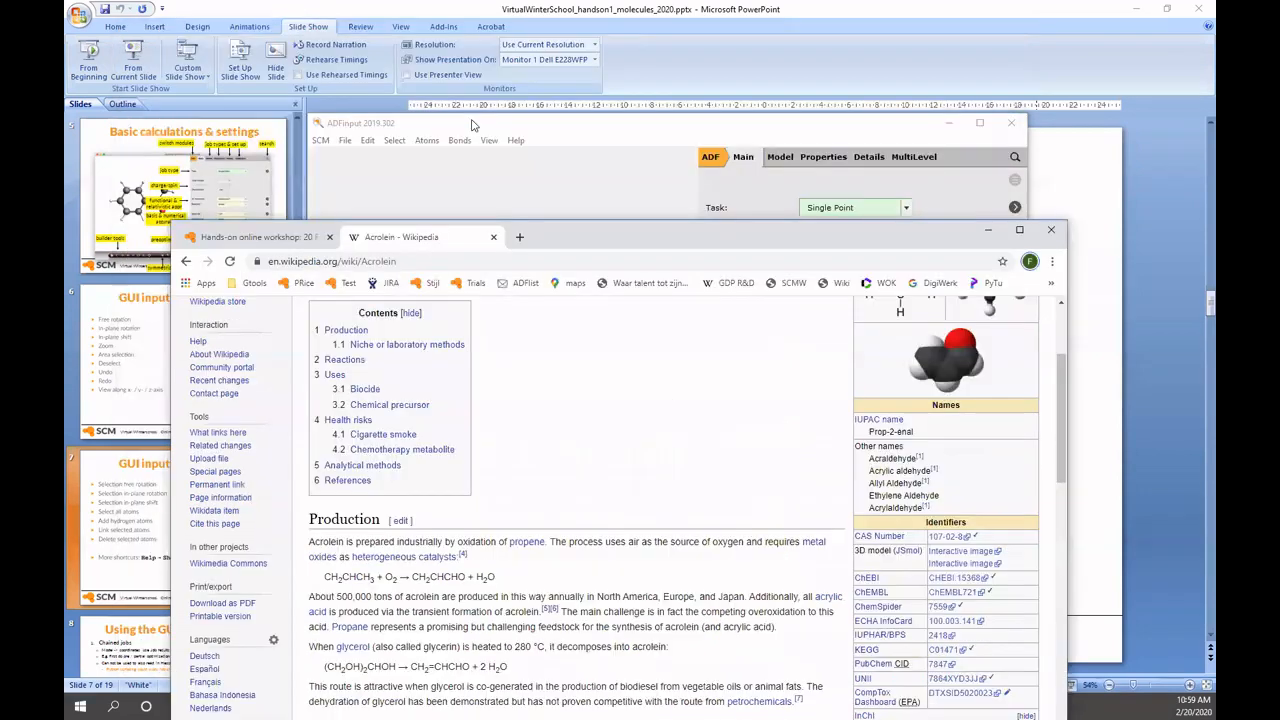
- Switch to ADFinput and replace the whole existing molecule with one pasted from the copied SMILES string
click(475, 126)
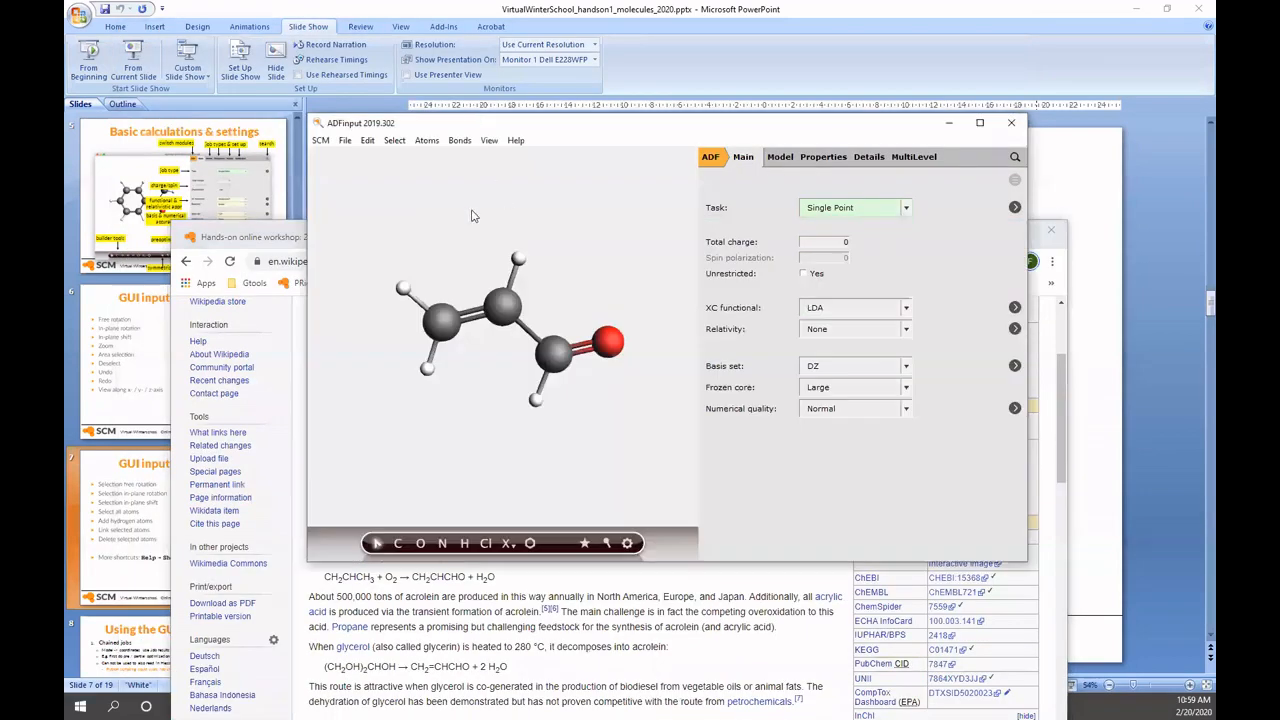
key(ctrl+a)
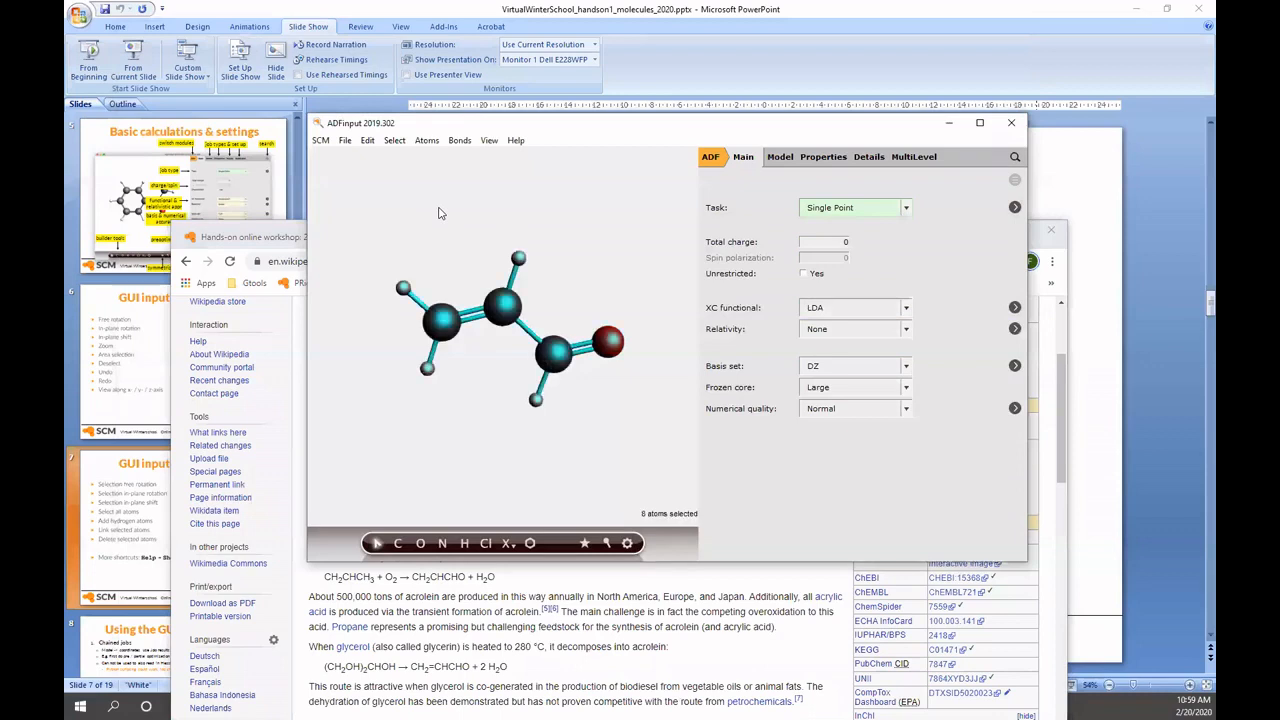
key(Delete)
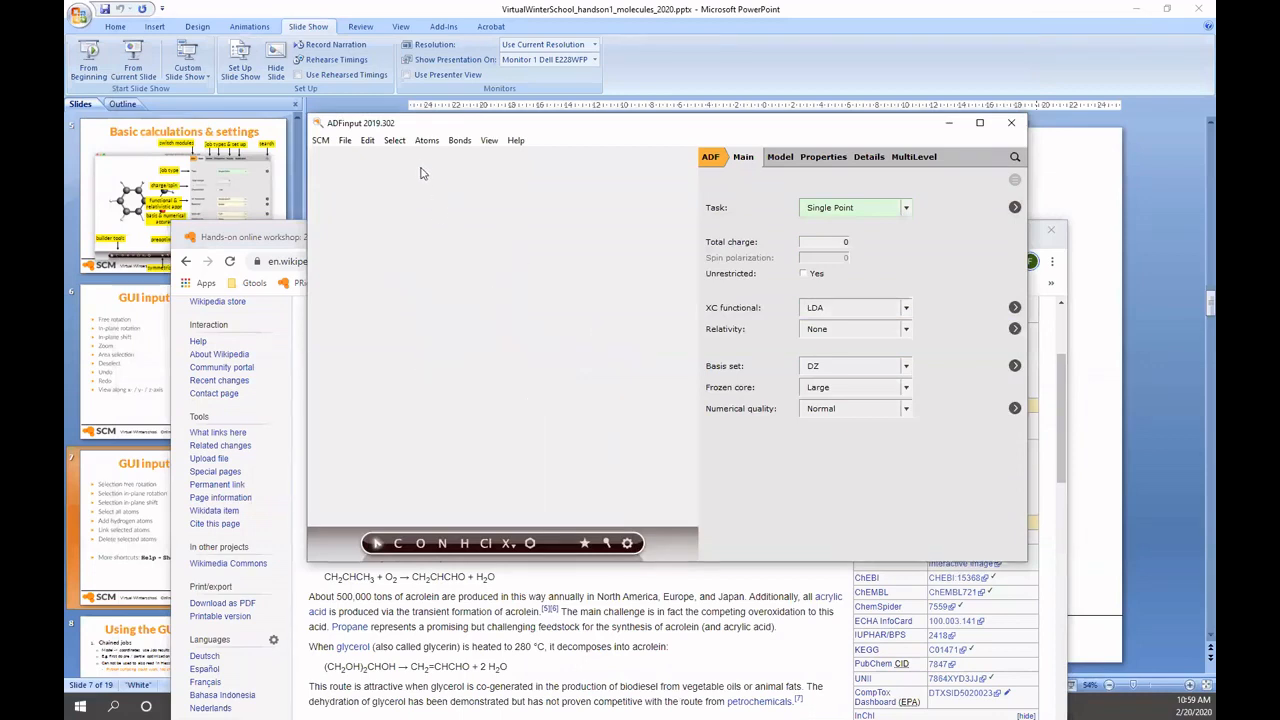
click(369, 141)
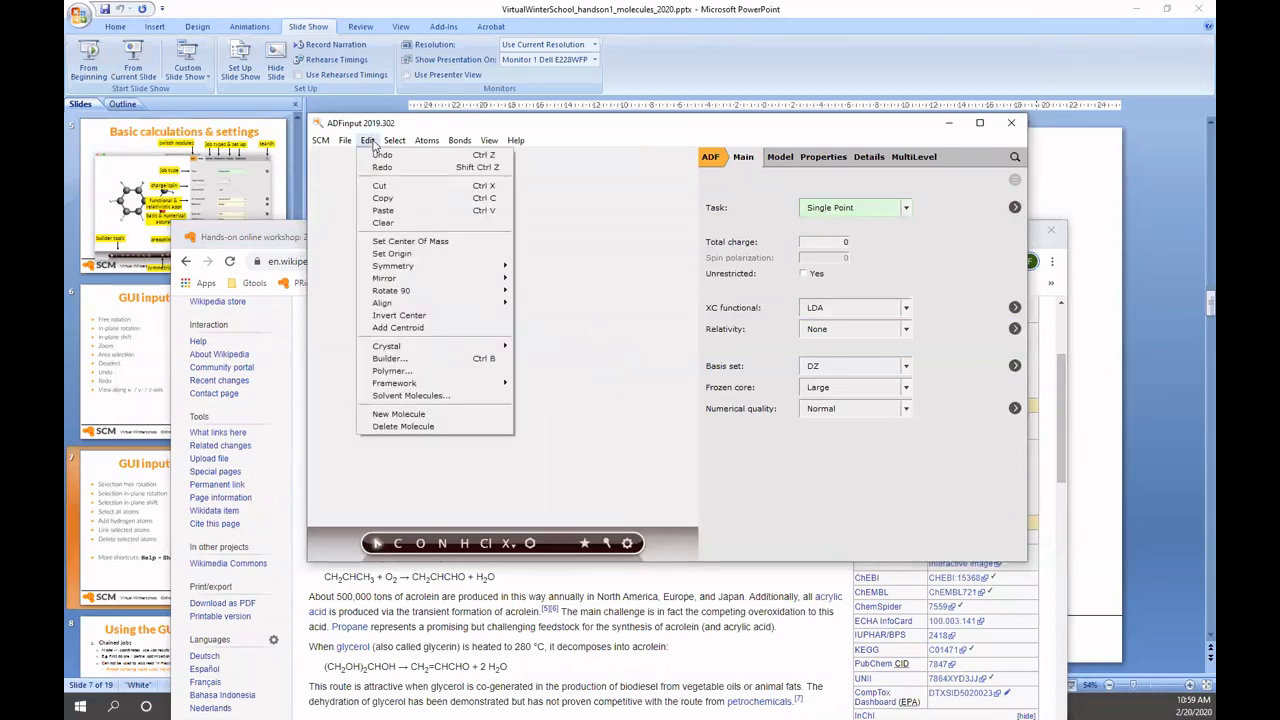
click(409, 212)
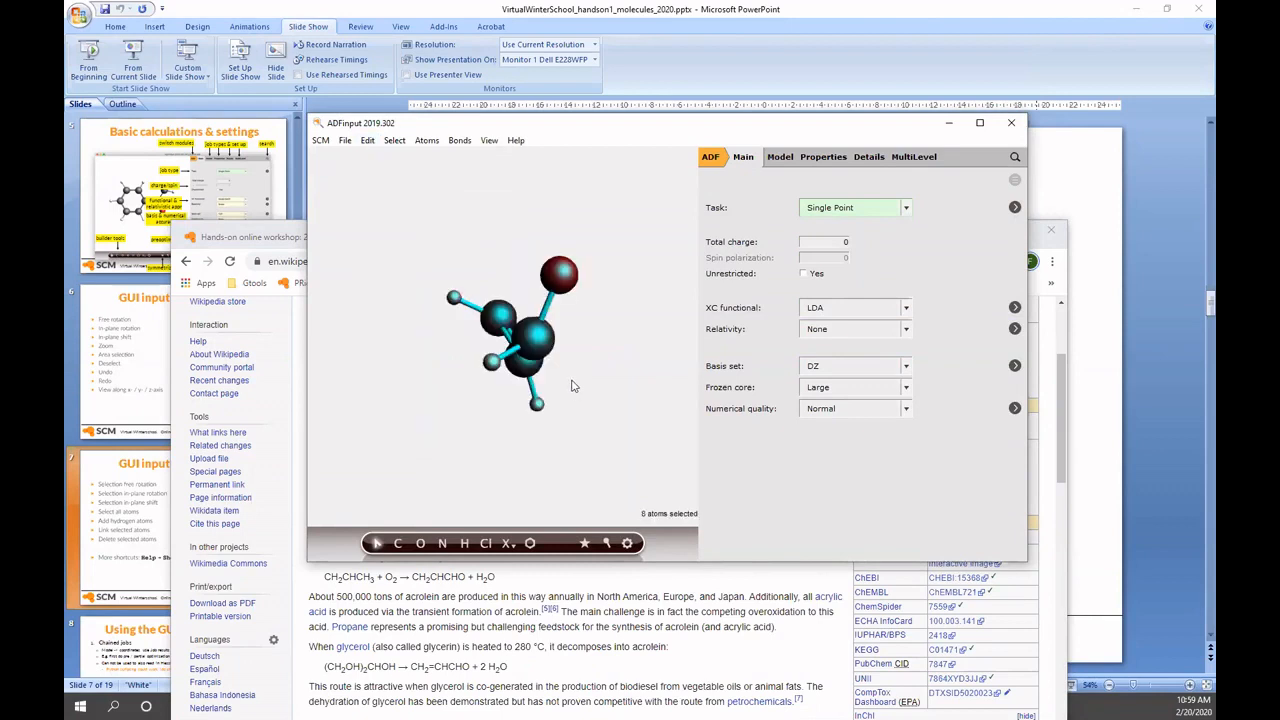
- Pre-optimize the pasted acrolein molecule with UFF, inspect its geometry and deselect all atoms
drag(644, 360, 687, 379)
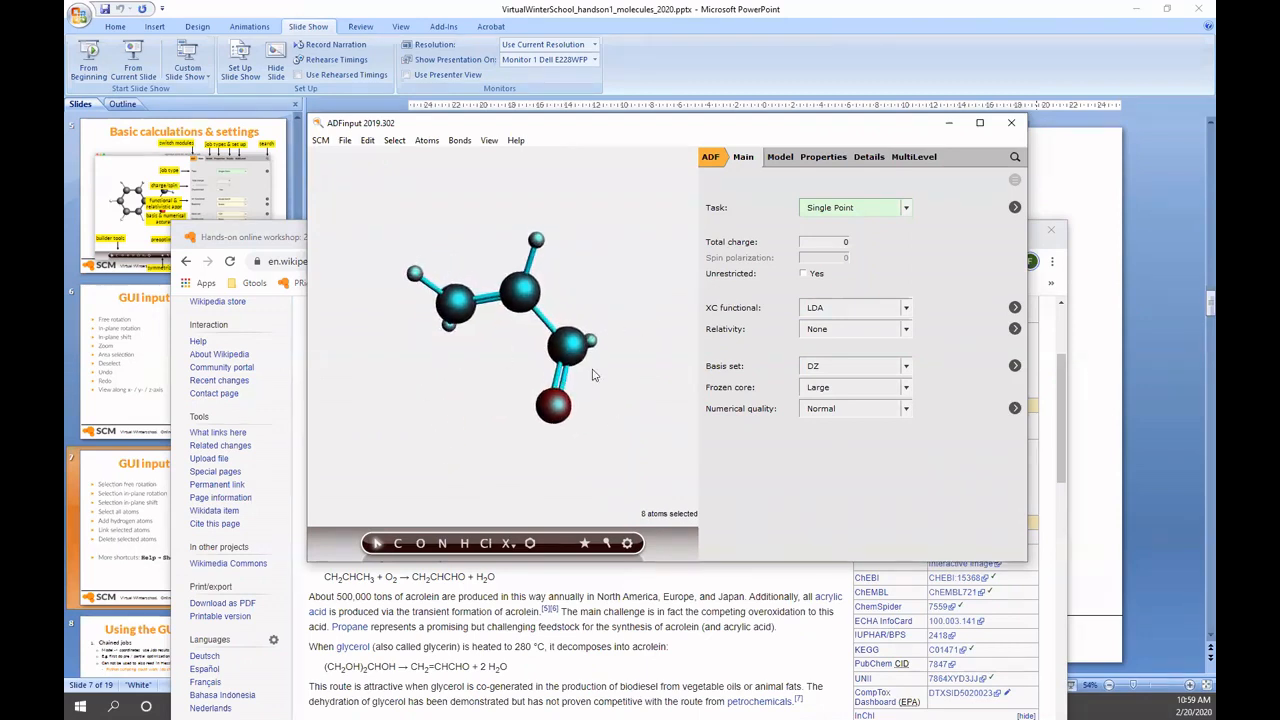
drag(483, 383, 486, 293)
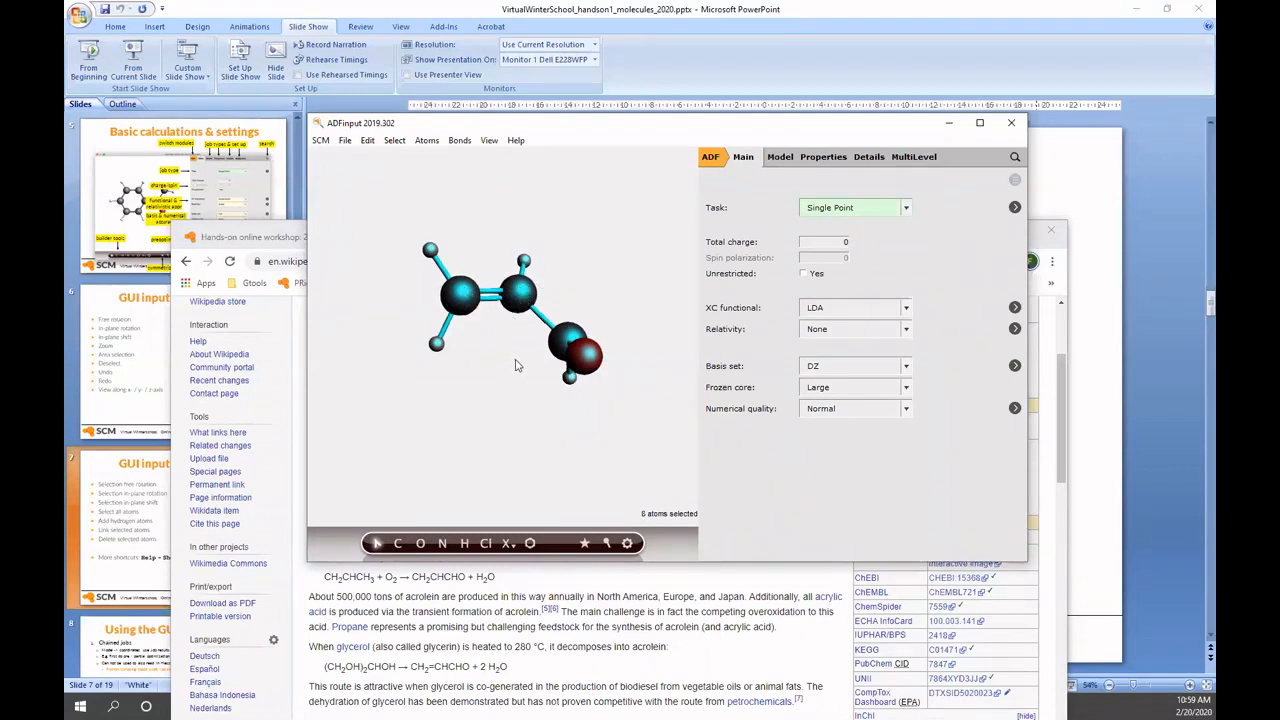
drag(518, 366, 350, 470)
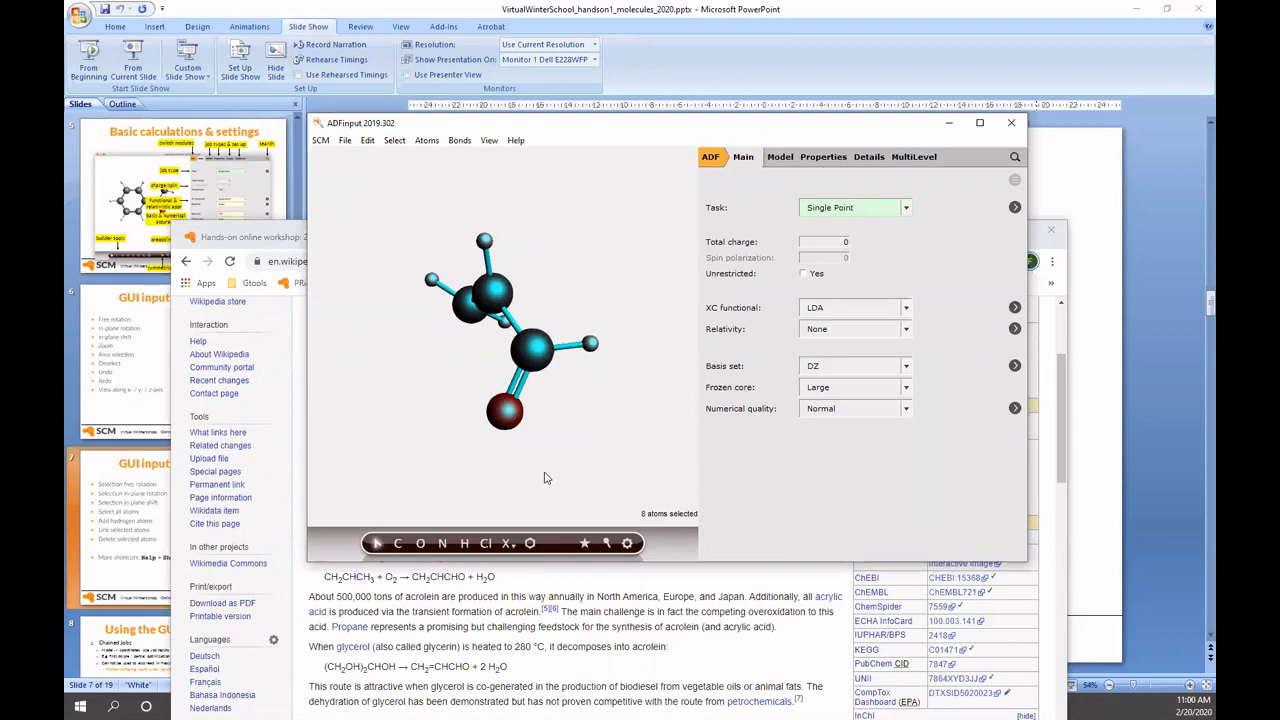
drag(590, 449, 679, 396)
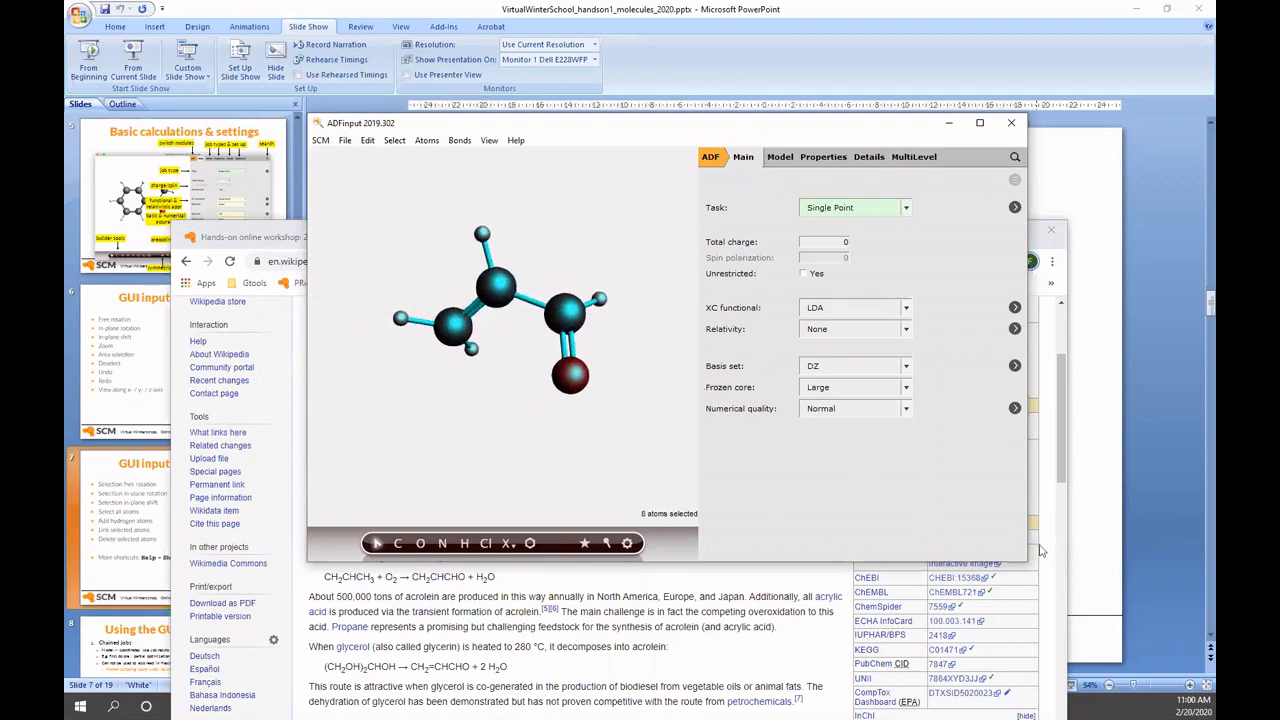
scroll(1008, 591, down, 3)
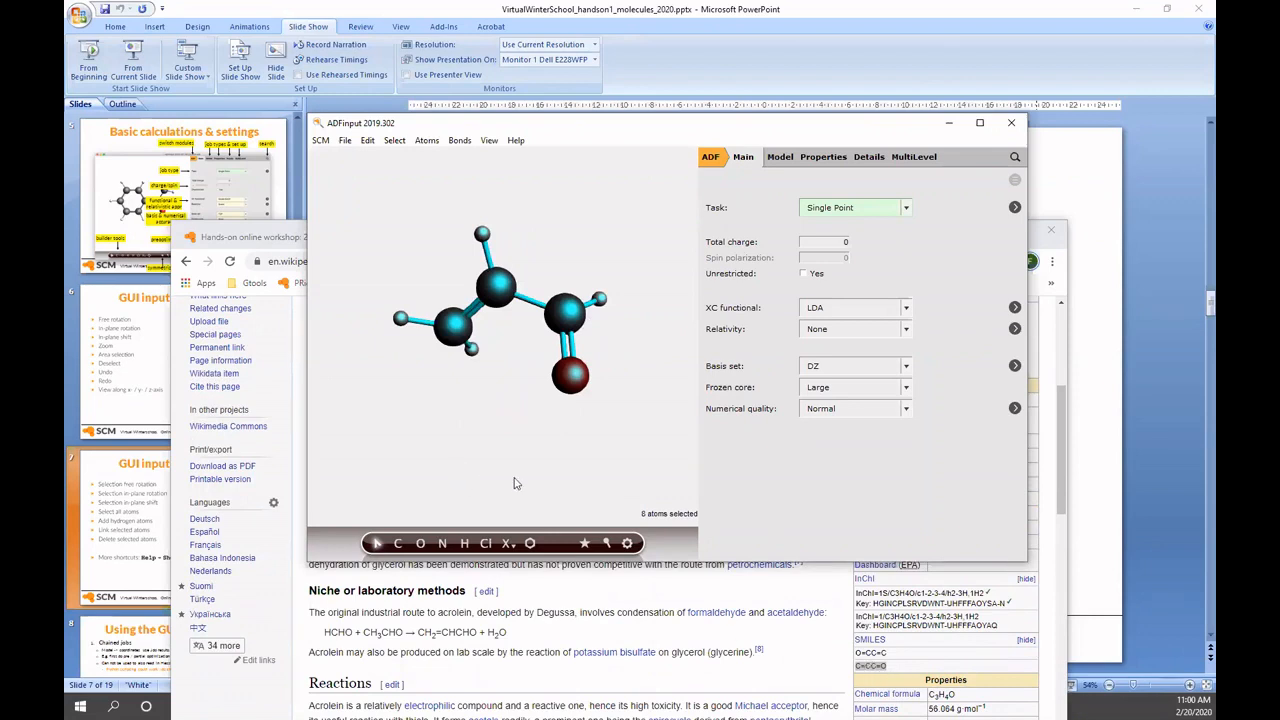
drag(517, 484, 552, 450)
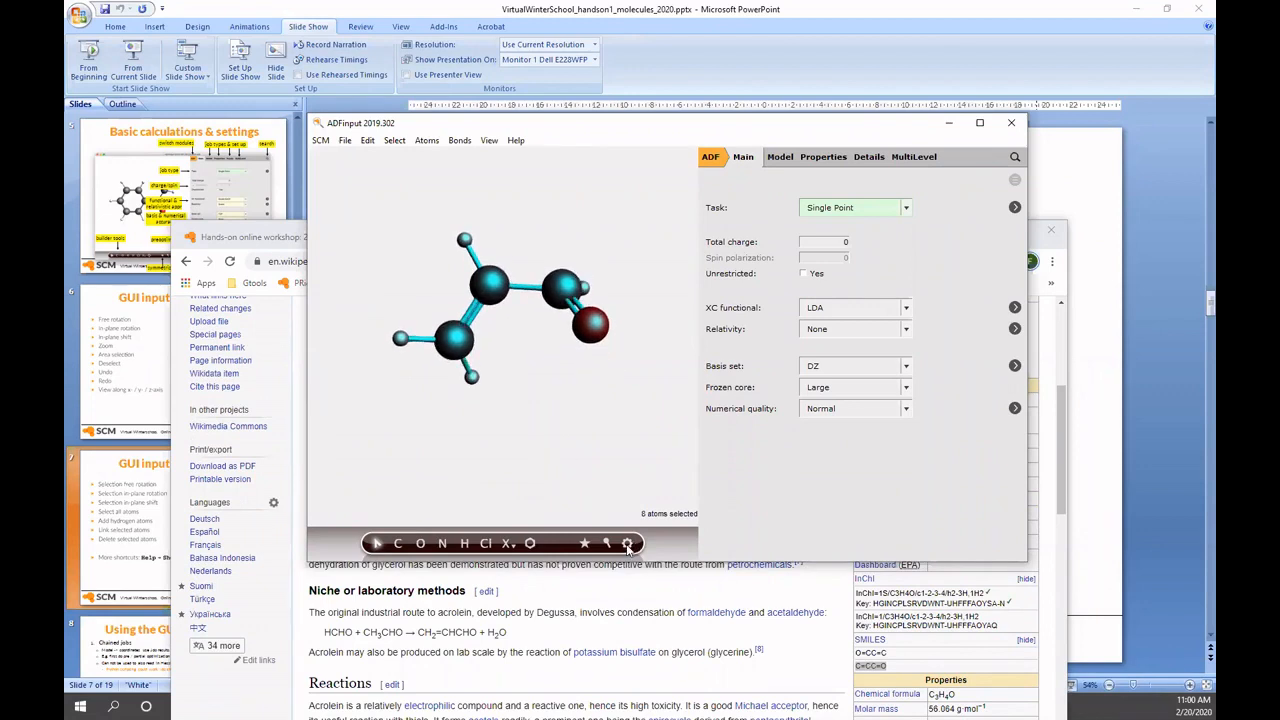
click(628, 543)
drag(651, 434, 593, 244)
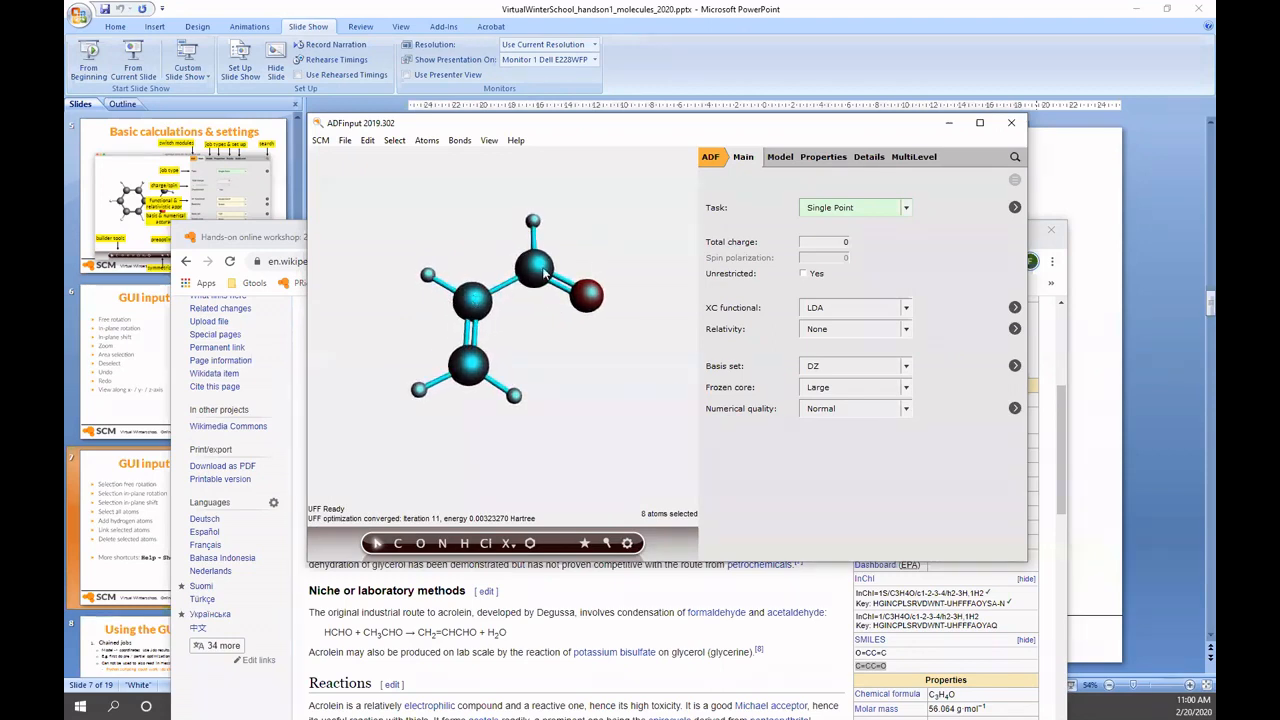
click(617, 394)
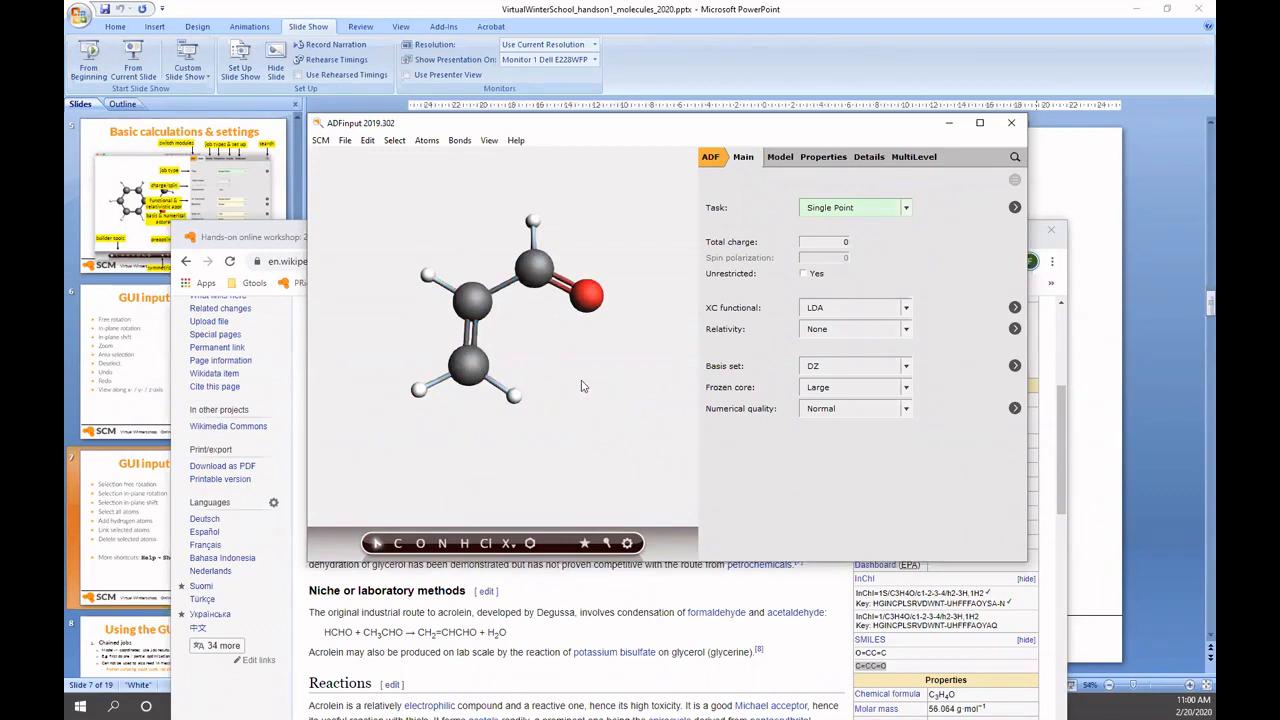
- Set the H–C–C–O dihedral angle across the central C–C bond to 360 degrees and clear the selection
click(428, 274)
shift+click(475, 298)
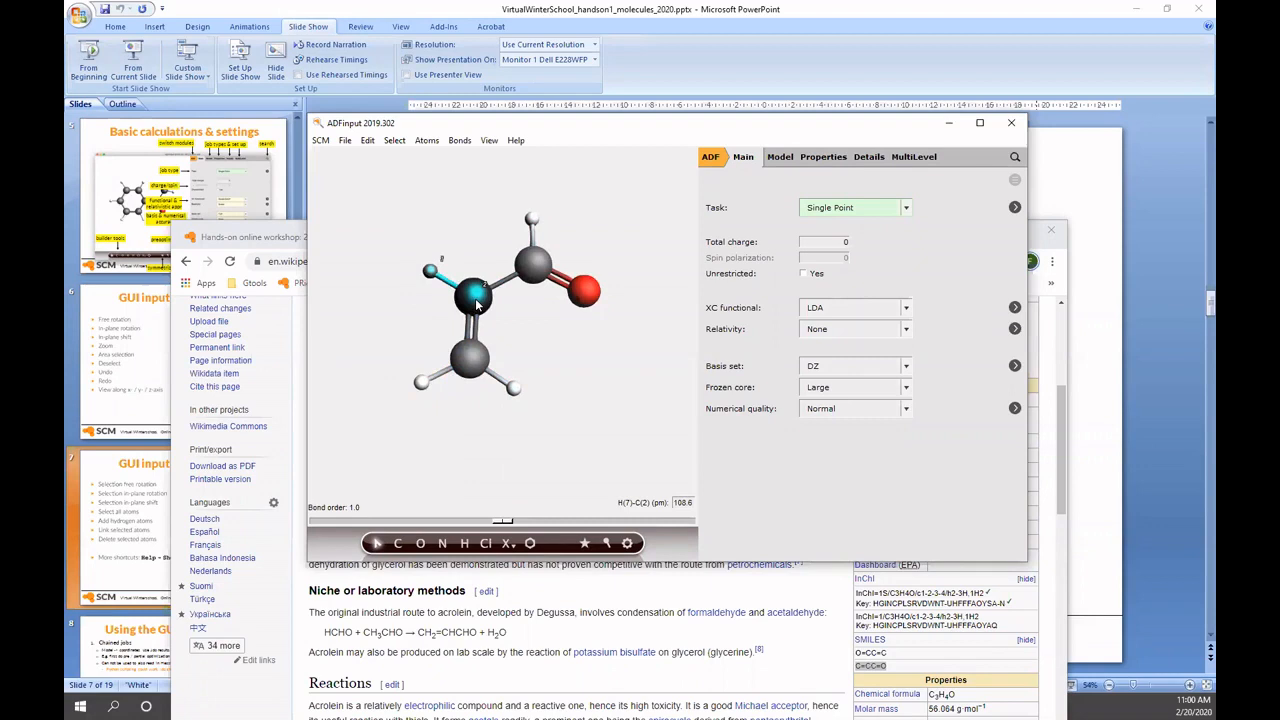
shift+click(535, 265)
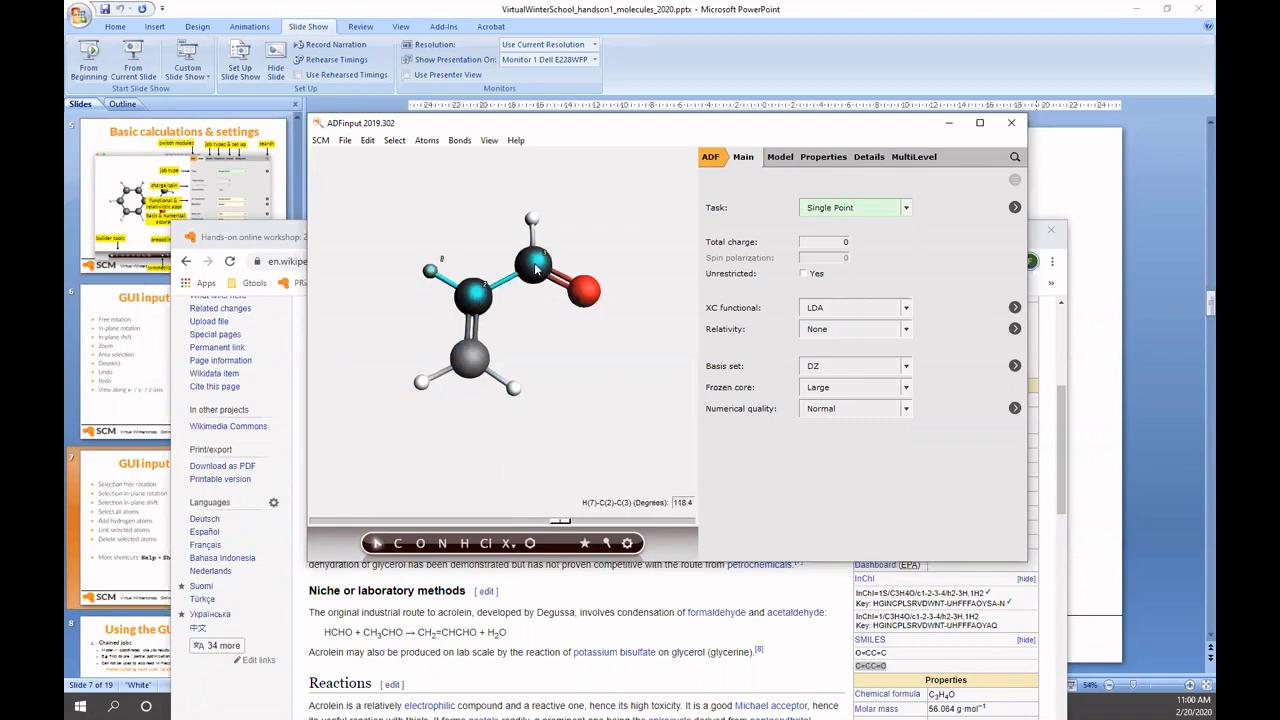
shift+click(588, 291)
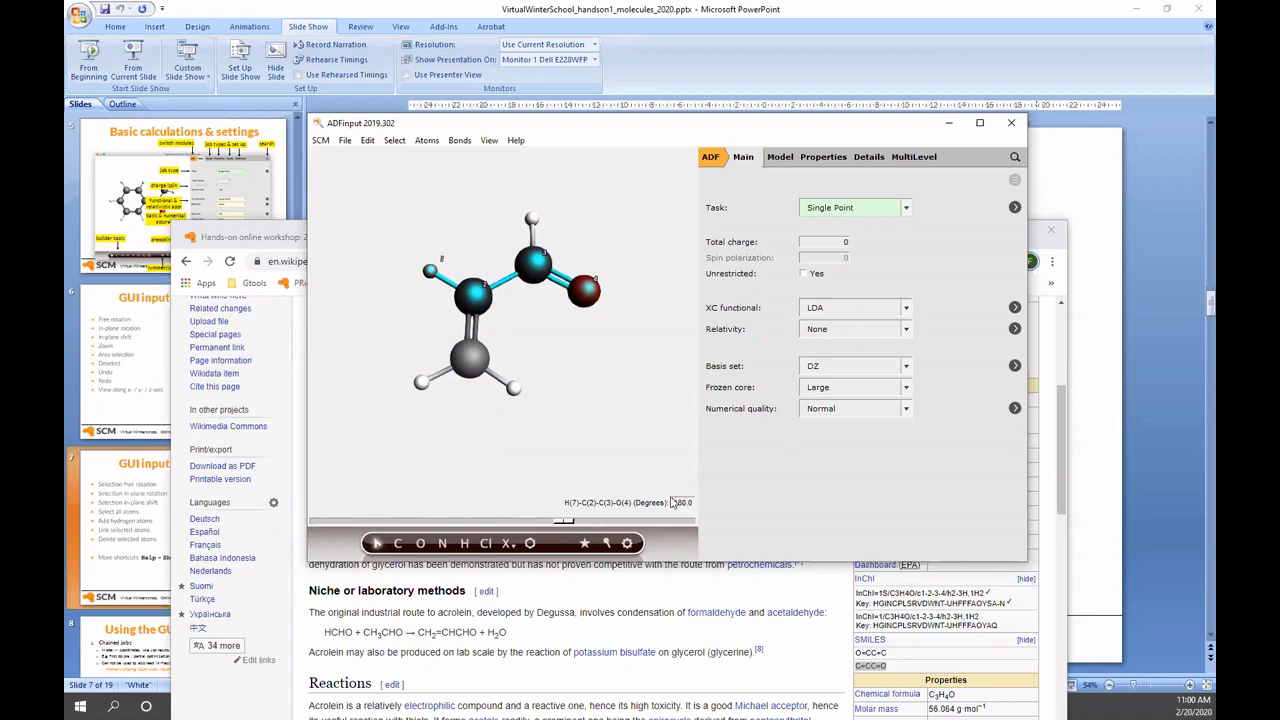
drag(565, 521, 698, 545)
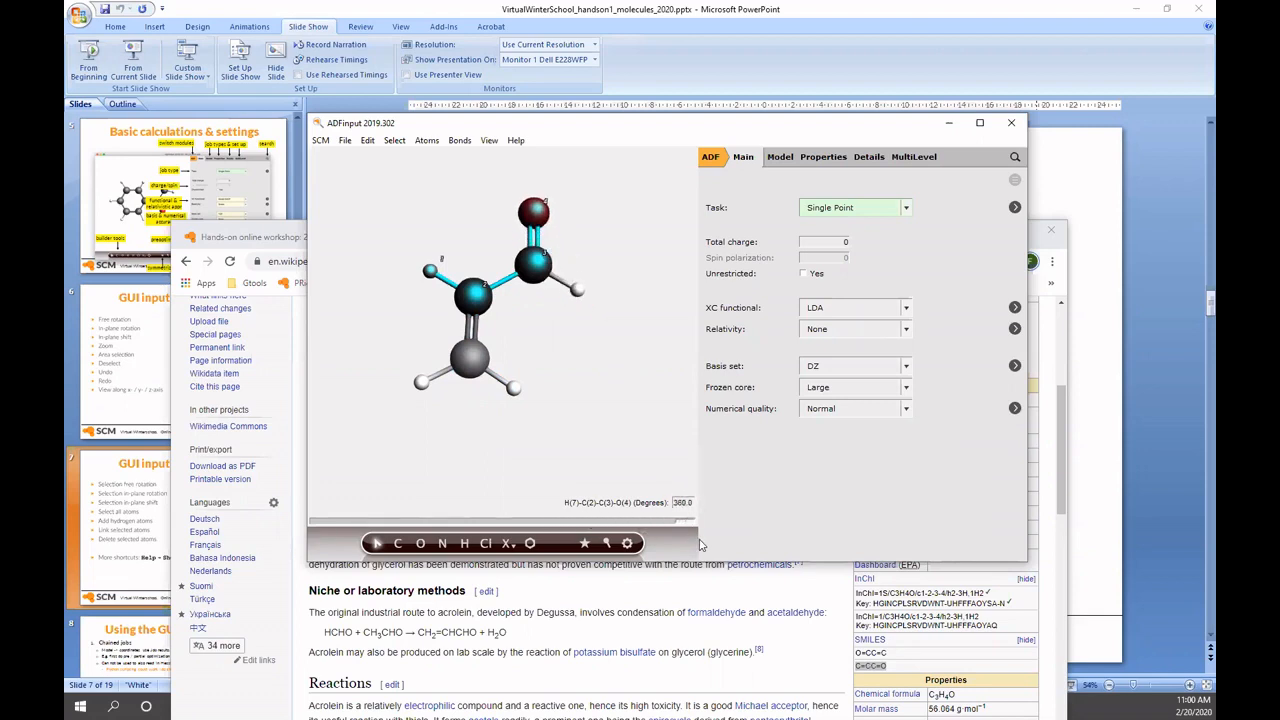
click(595, 358)
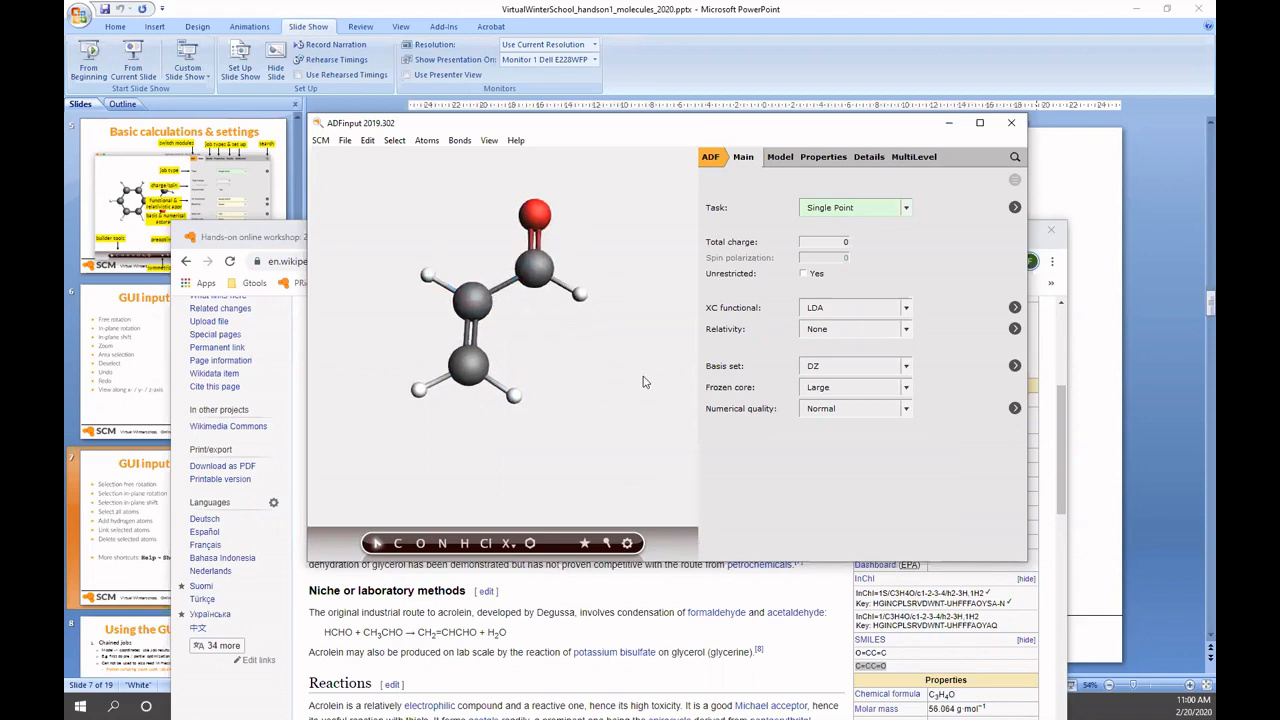
- Pre-optimize the rotated acrolein conformer with UFF, symmetrize it and inspect its geometry
click(629, 545)
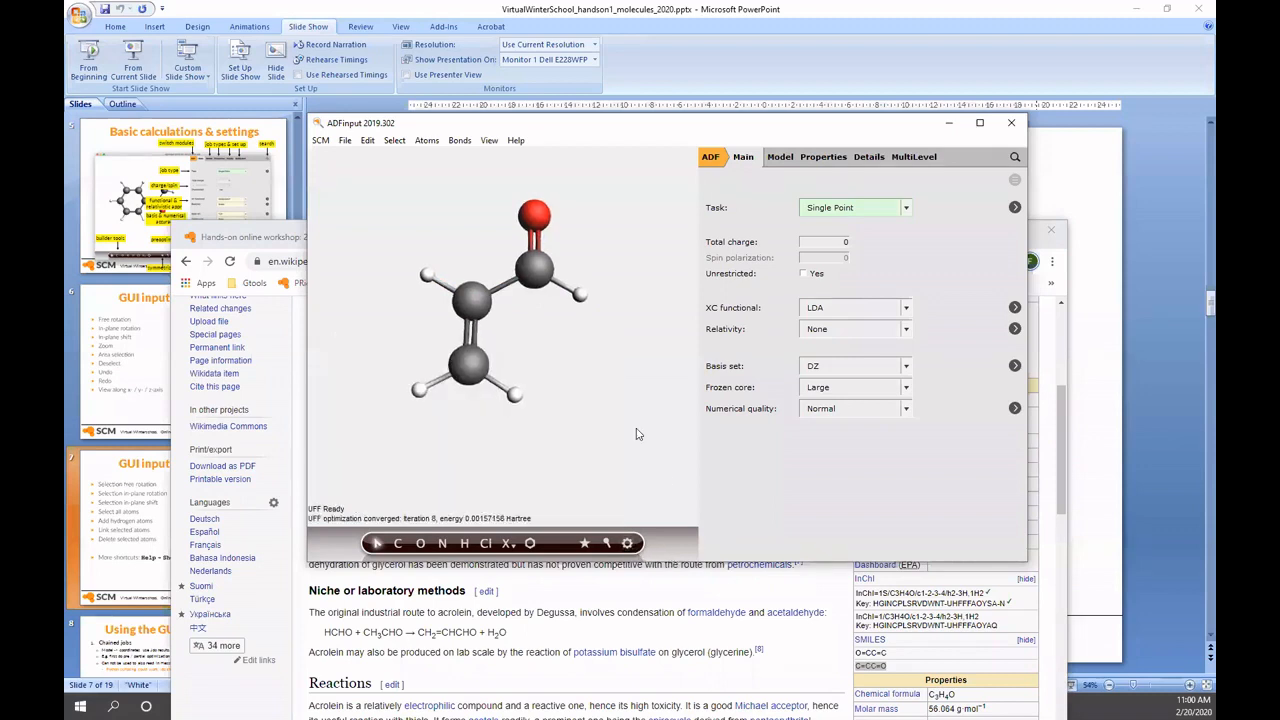
click(586, 545)
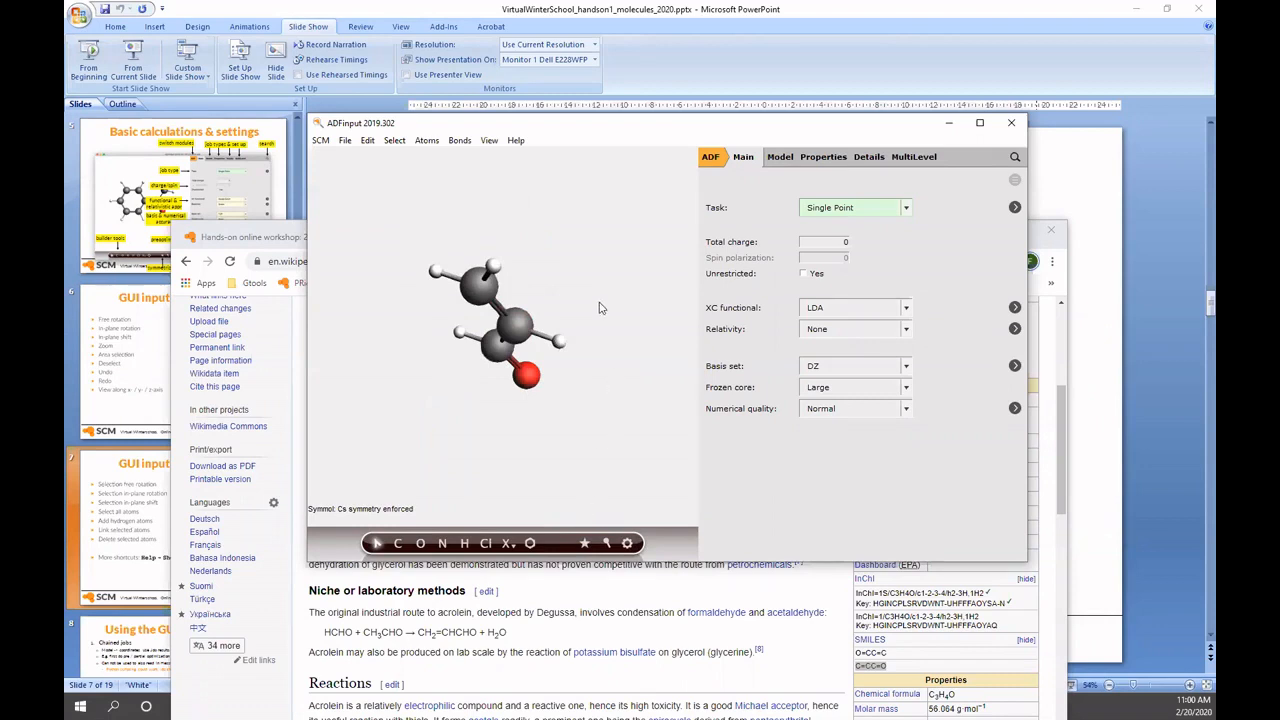
drag(599, 308, 560, 491)
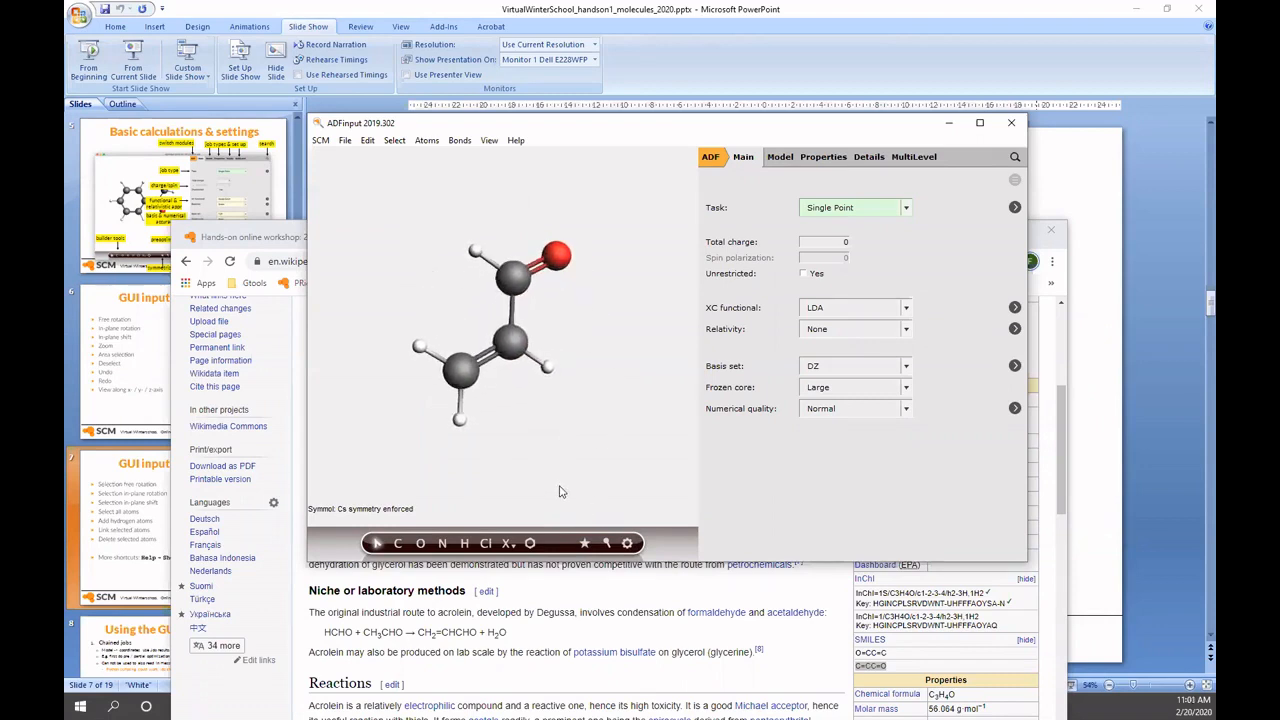
- Copy the InChI string InChI=1S/C3H4O/c1-2-3-4/h2-3H,1H2 from the Wikipedia infobox and return to ADFinput
click(990, 596)
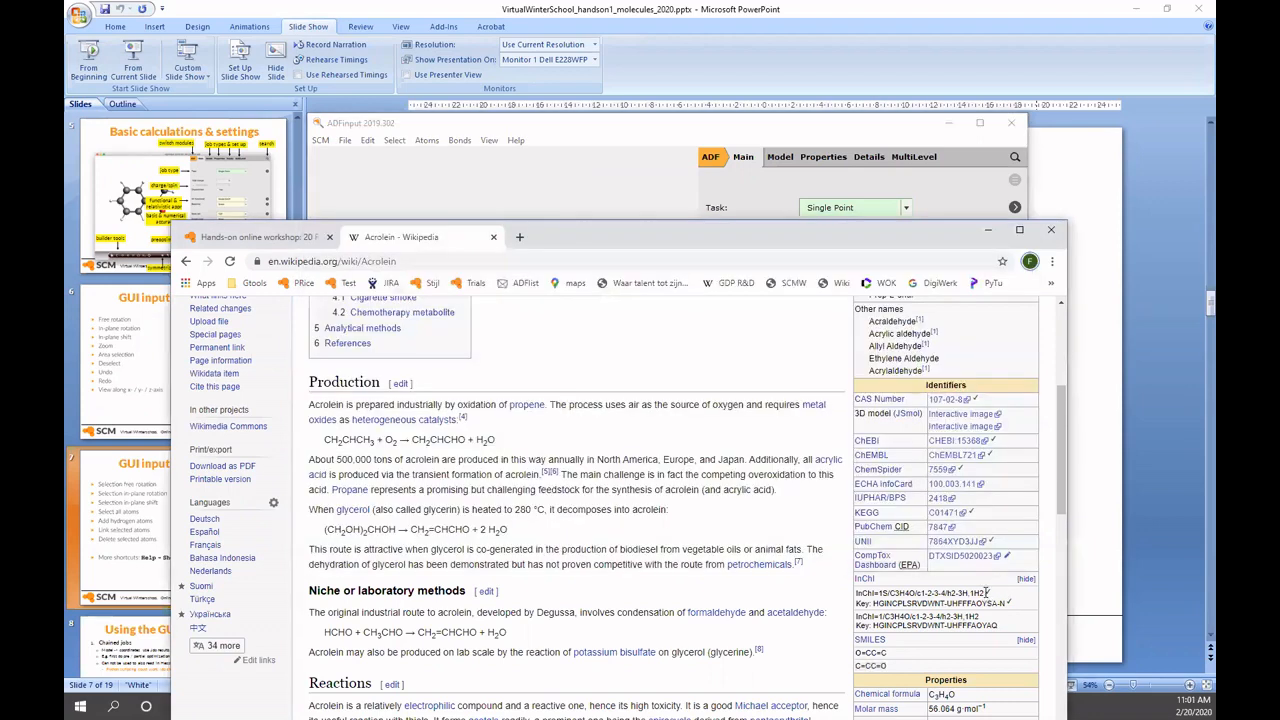
drag(987, 593, 856, 593)
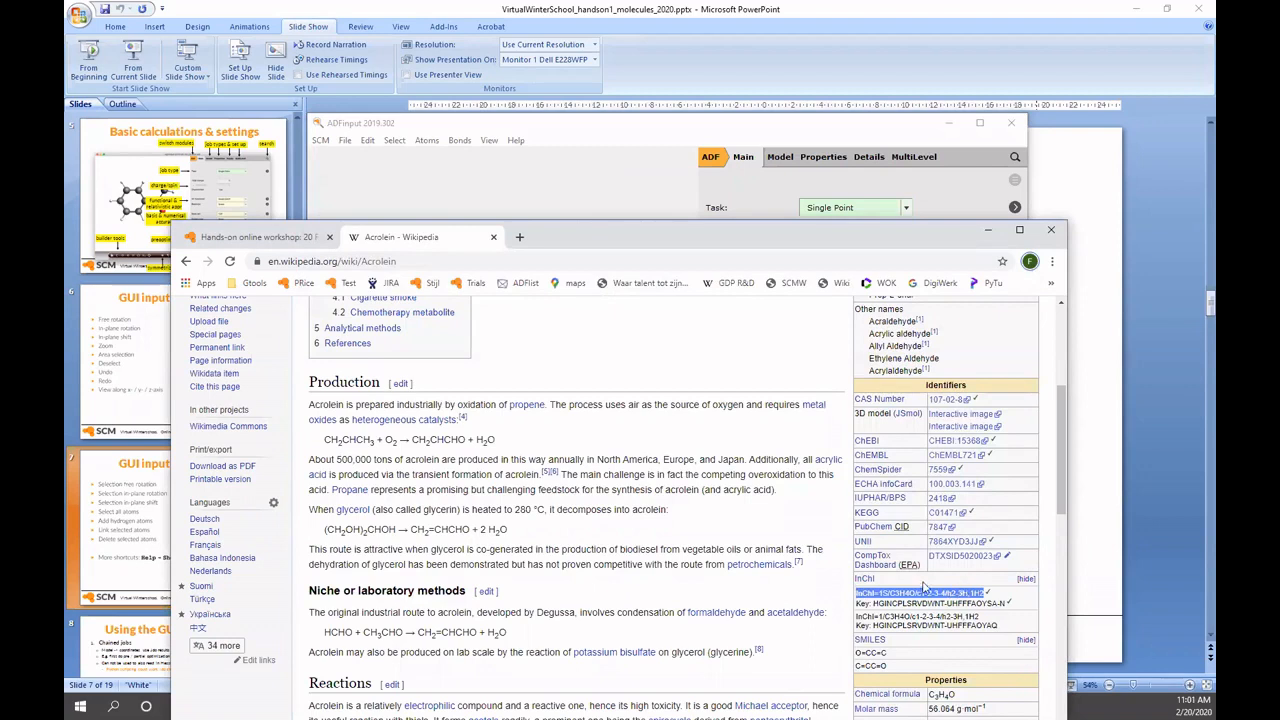
click(613, 136)
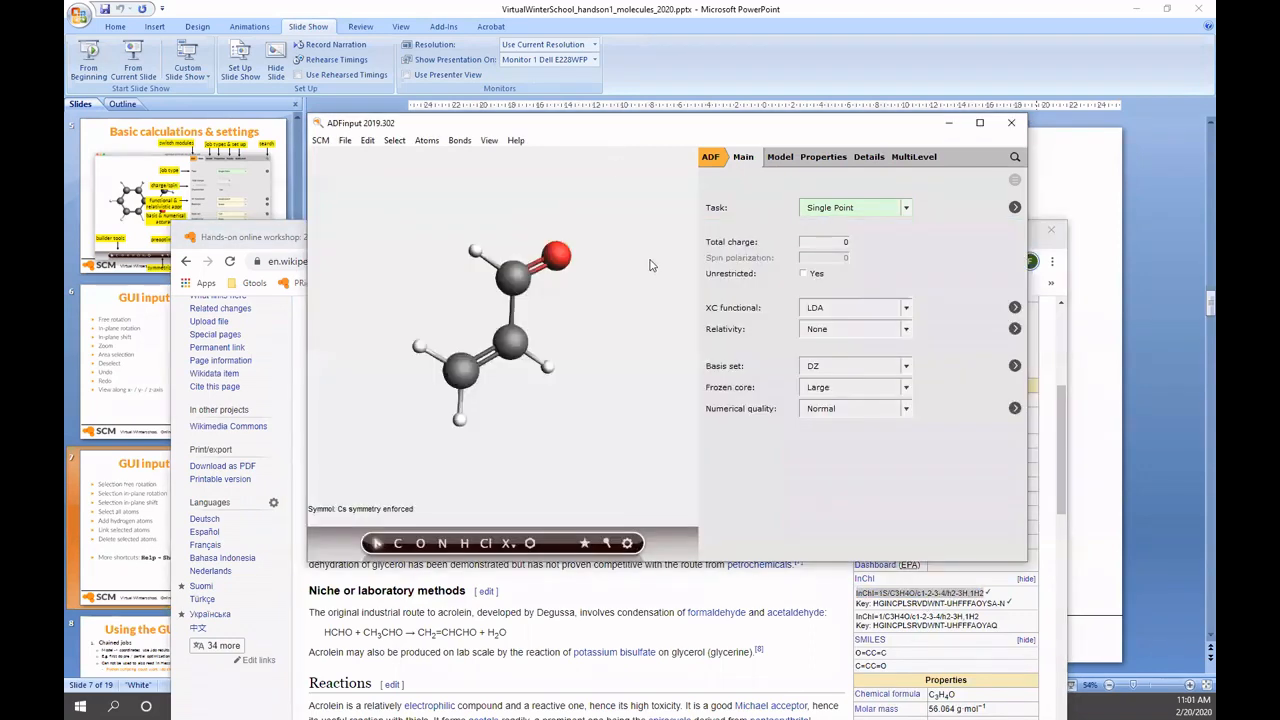
- Replace the current molecule with acrolein by deleting all atoms and pasting the copied InChI string
key(ctrl+a)
key(Delete)
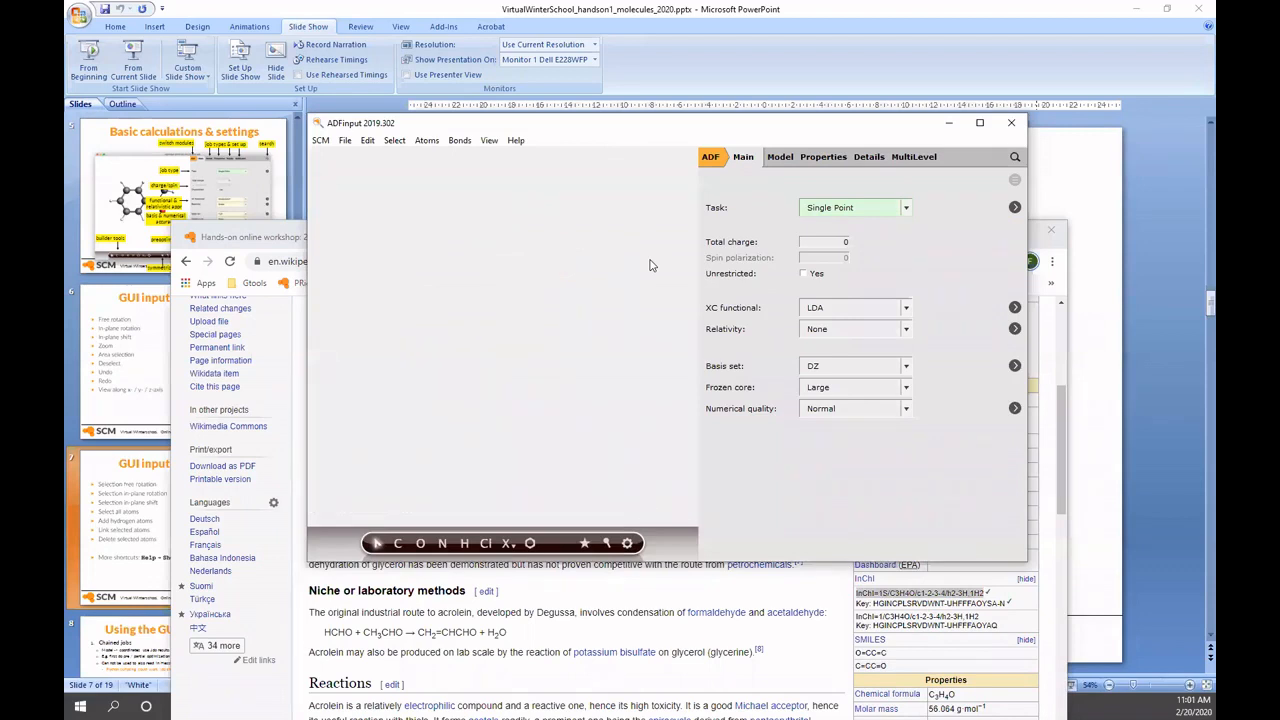
click(367, 140)
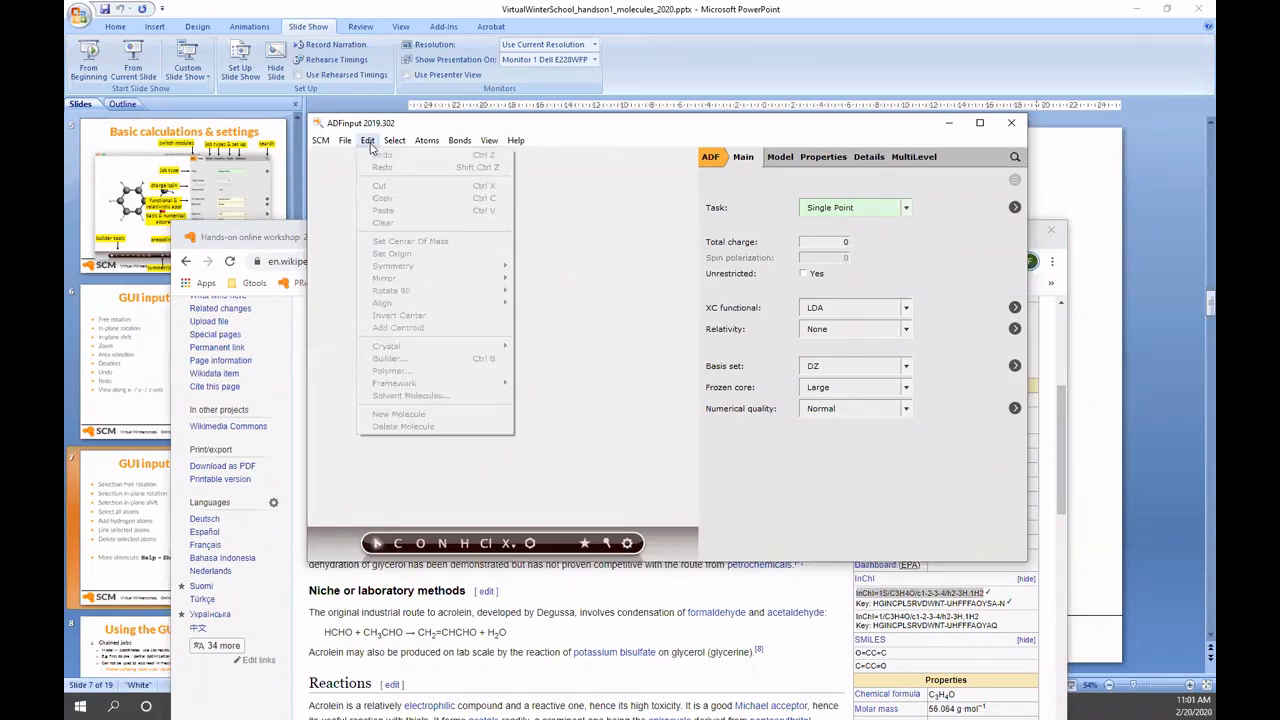
click(404, 211)
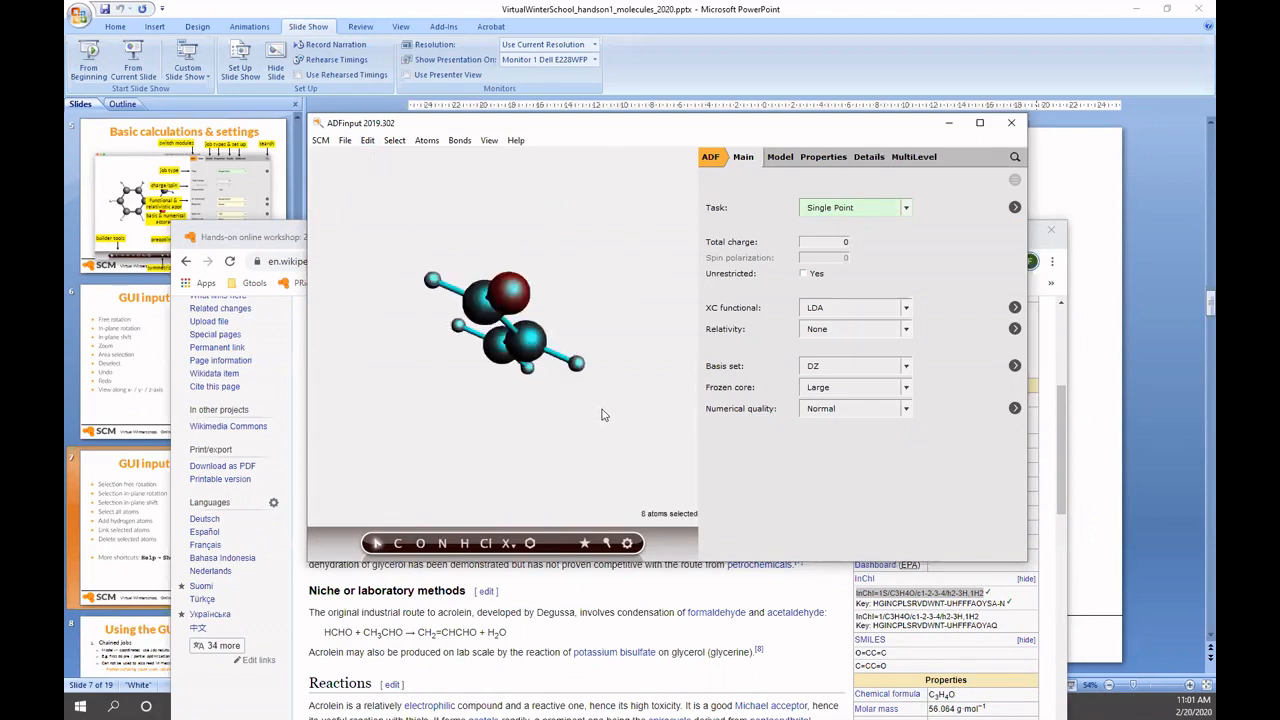
- Deselect all atoms, symmetrize the pasted acrolein molecule and inspect its geometry
click(540, 455)
drag(570, 376, 638, 460)
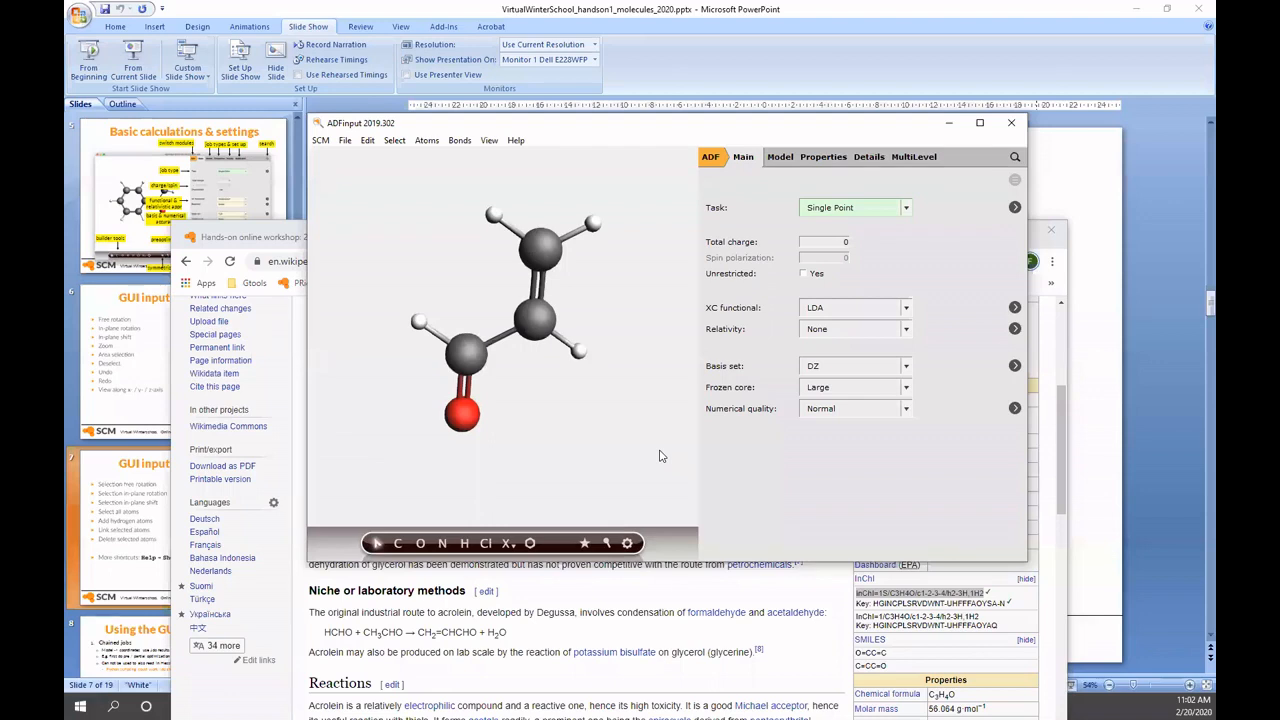
click(585, 545)
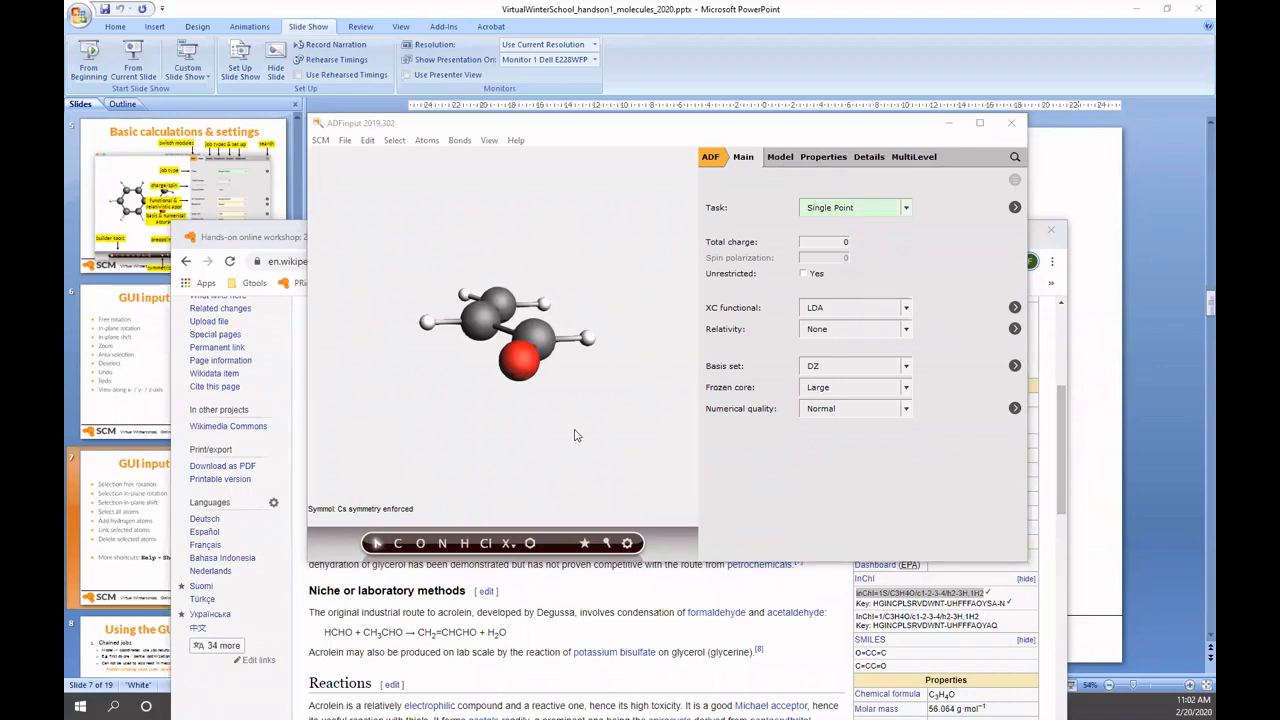
drag(574, 436, 622, 253)
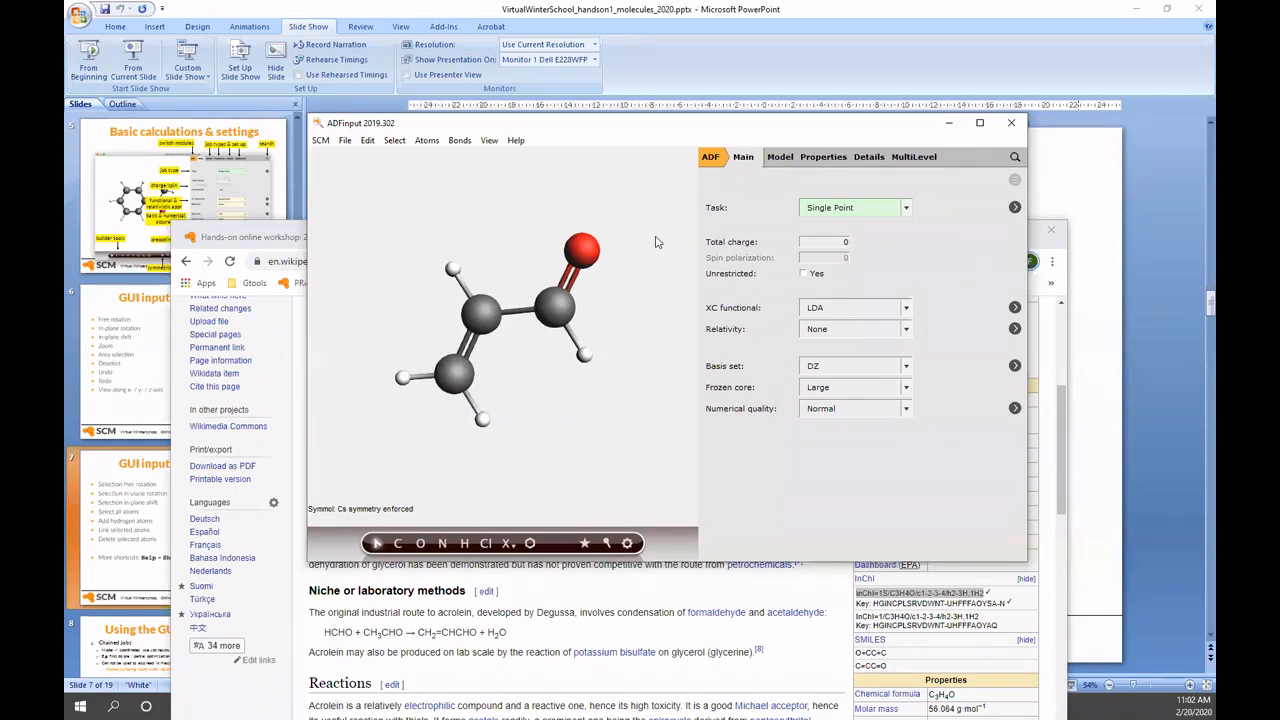
- Set the XC functional to the dispersion-corrected GGA PBE-D4(EEQ)
mouse_move(829, 311)
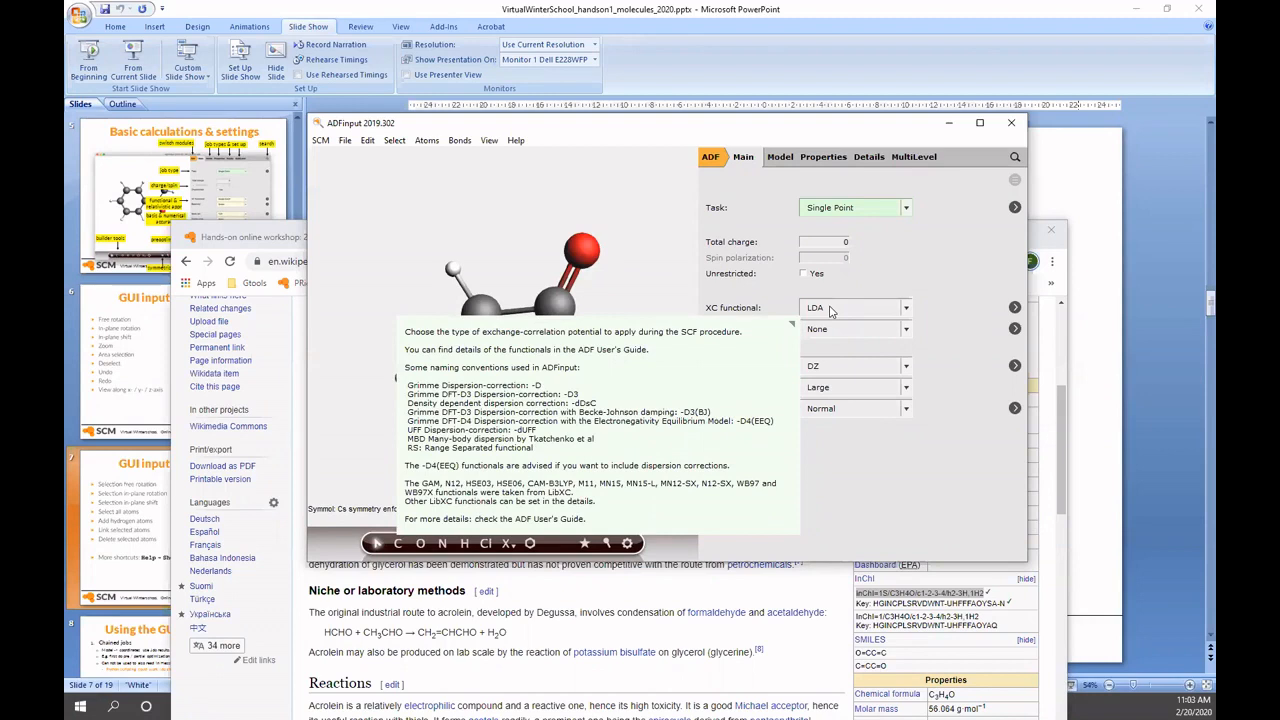
click(829, 311)
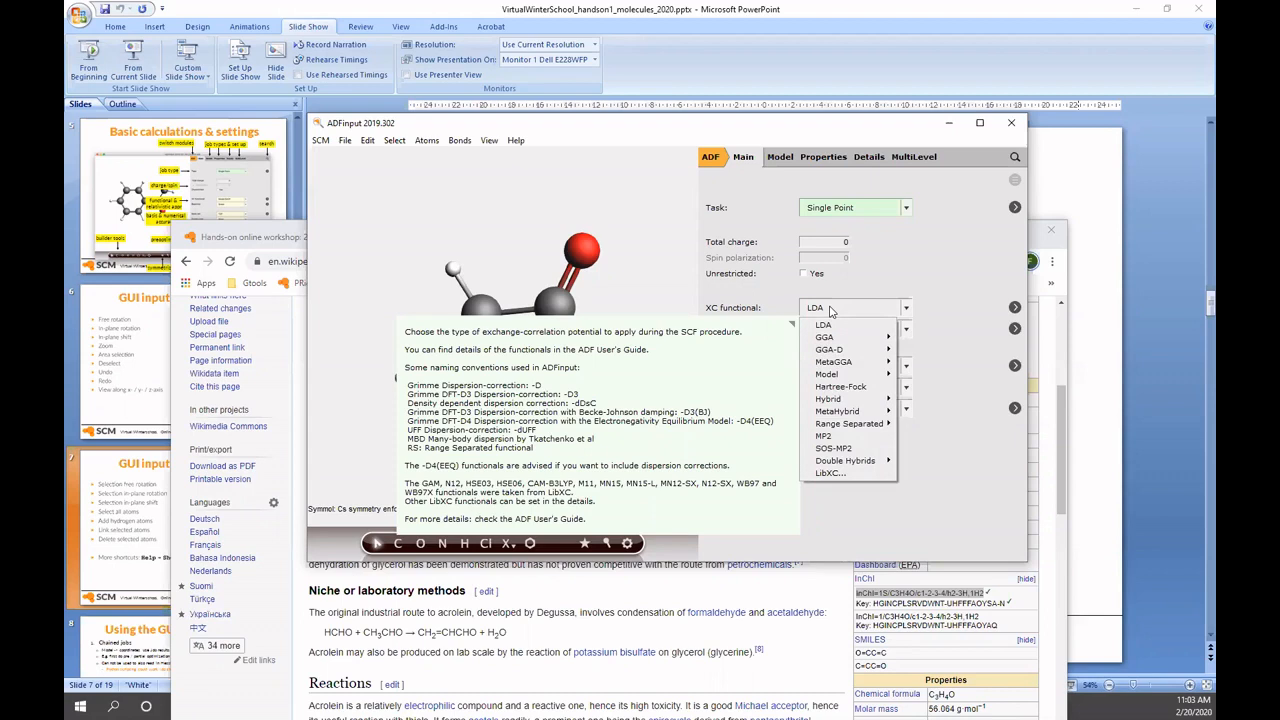
mouse_move(846, 352)
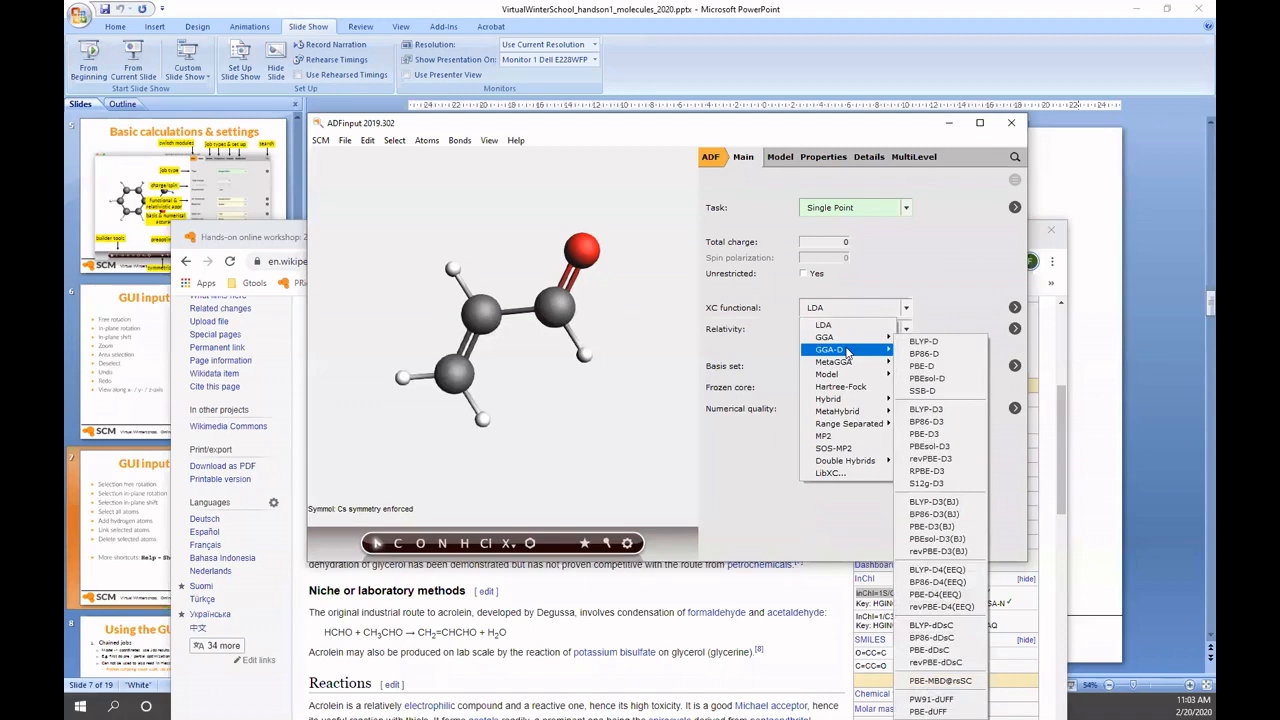
click(950, 597)
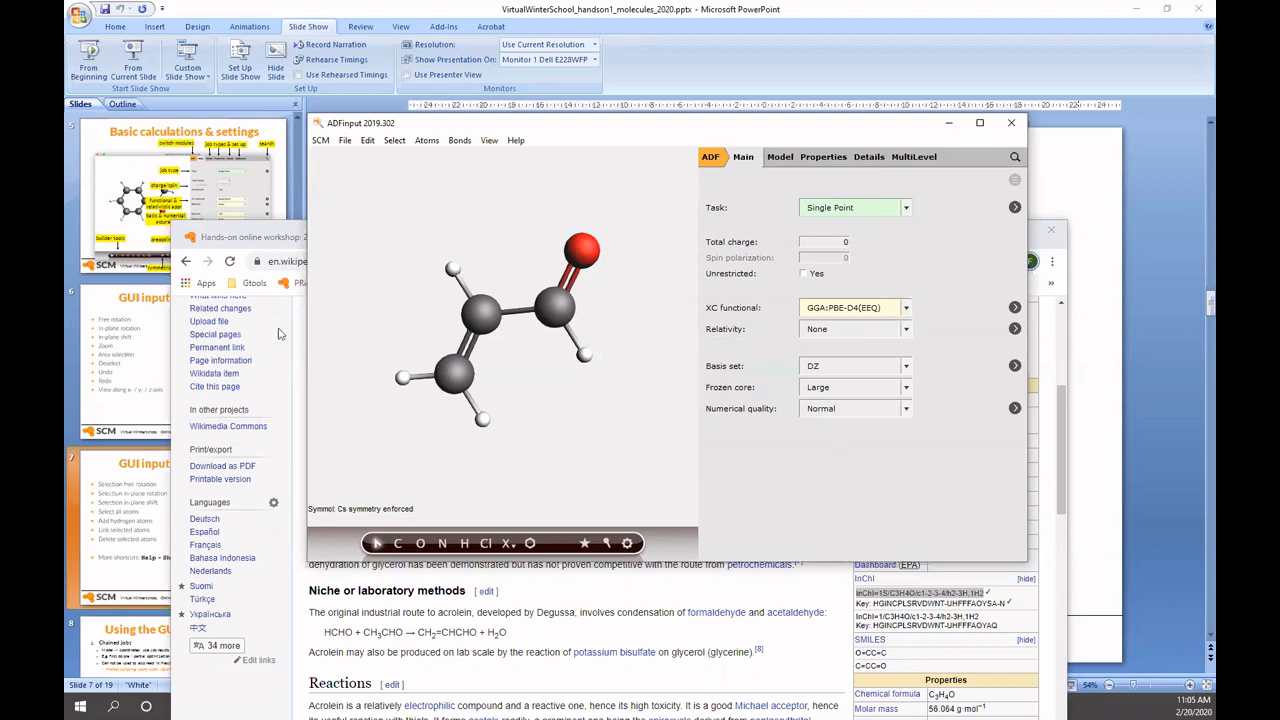
- Set the relativity treatment to Scalar and the basis set to DZP
click(852, 330)
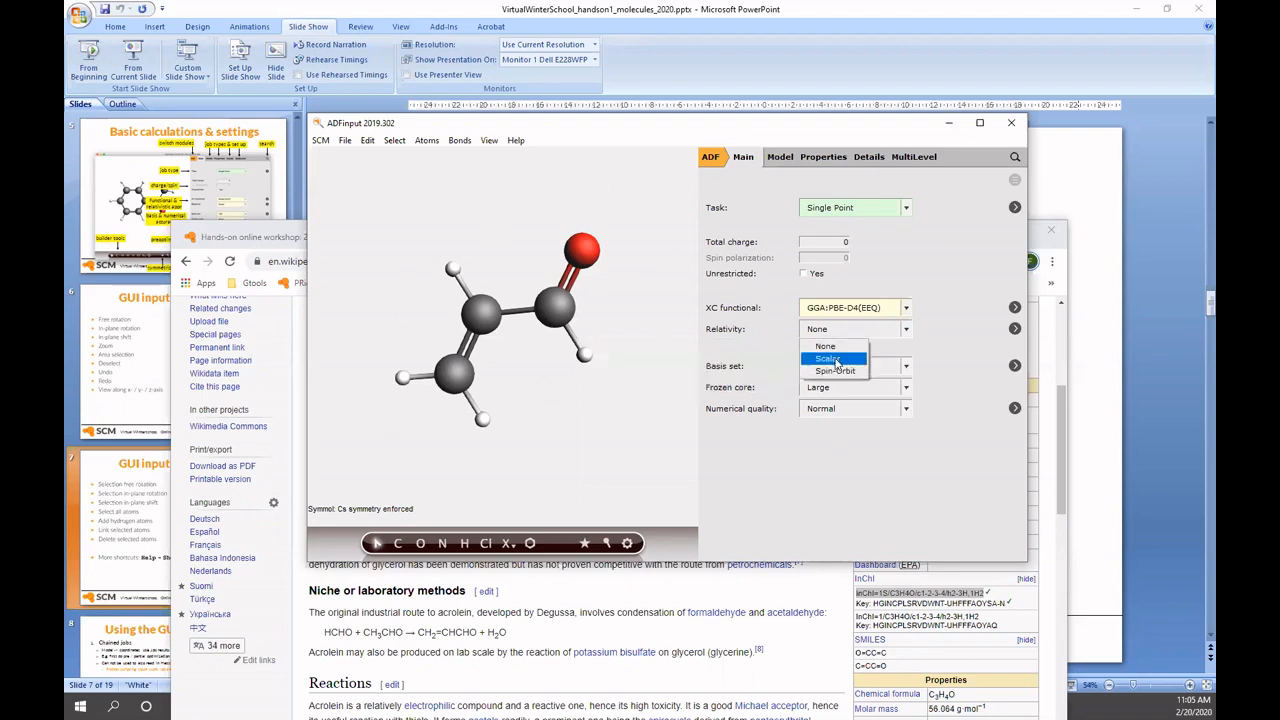
click(830, 359)
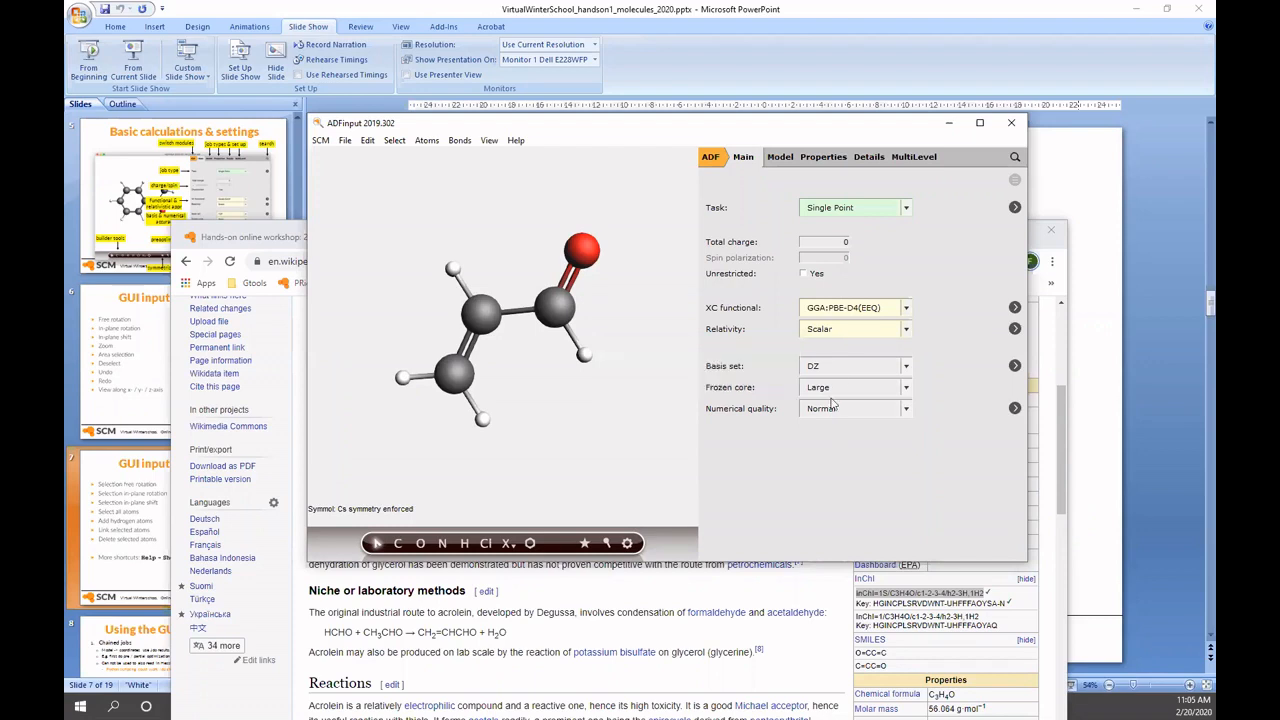
click(840, 367)
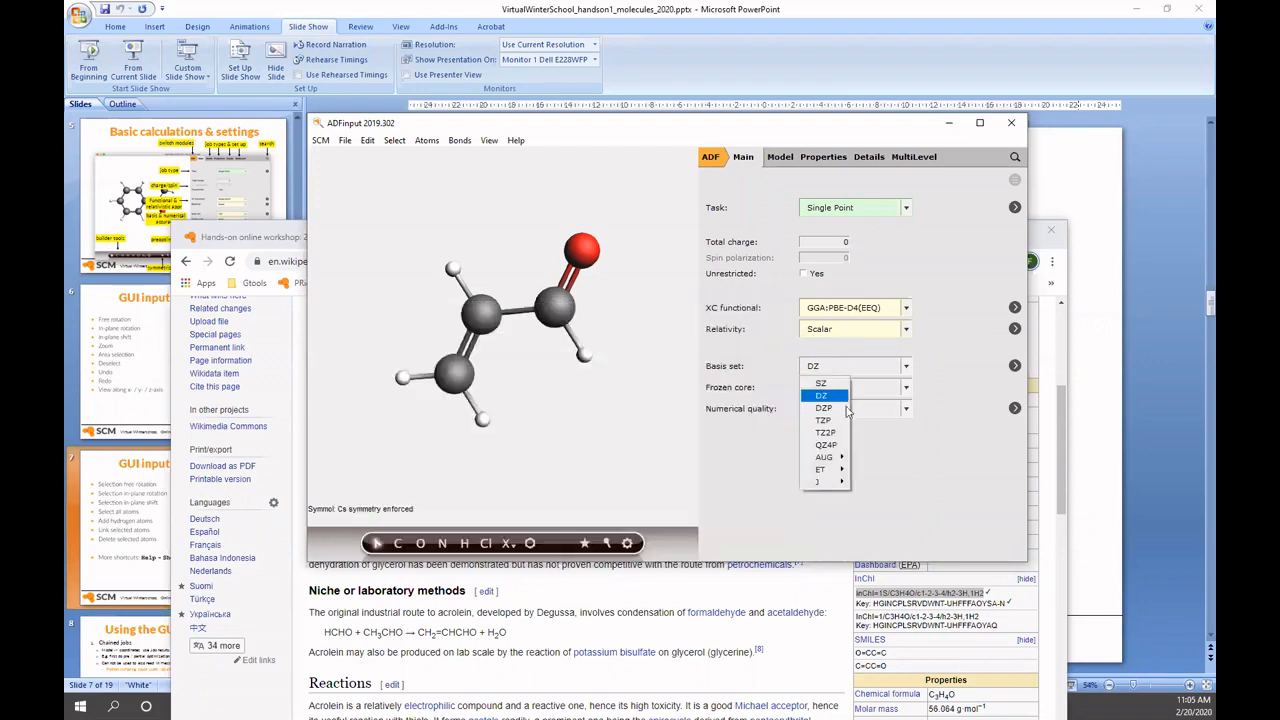
click(824, 409)
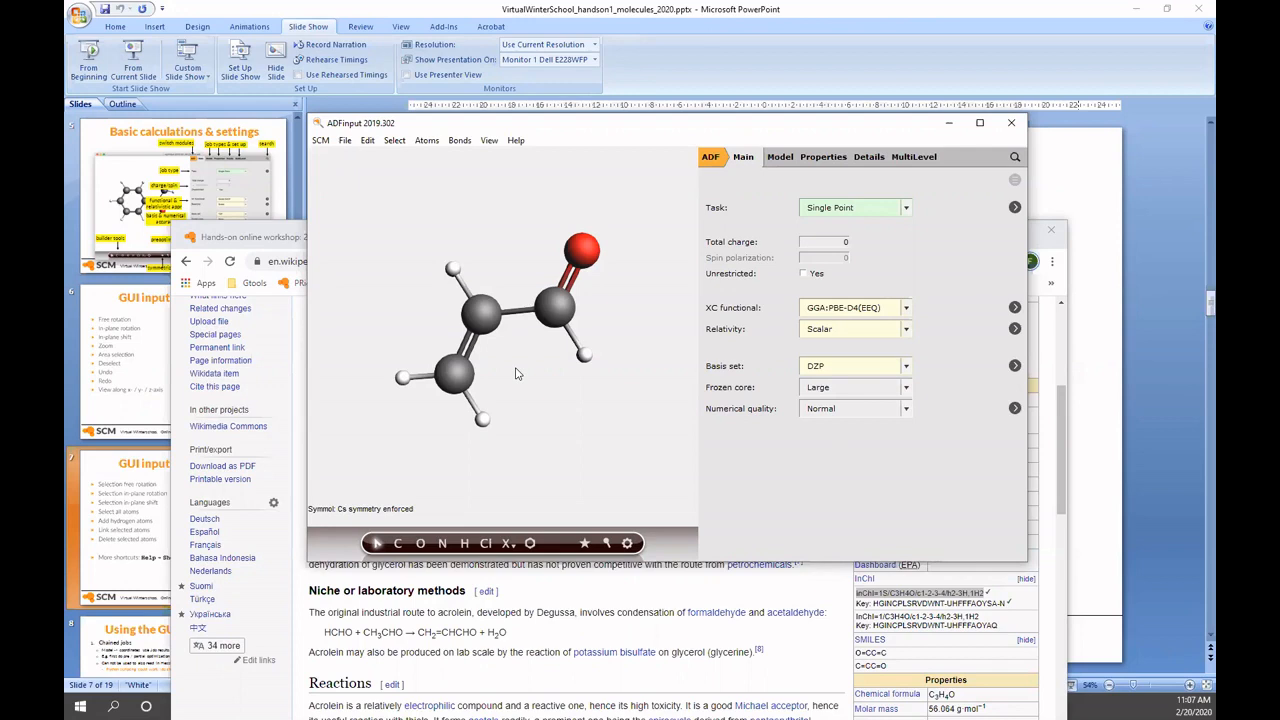
- Review the numerical quality details and the model's region settings, and return to the main calculation settings
mouse_move(821, 389)
mouse_move(884, 416)
click(1015, 409)
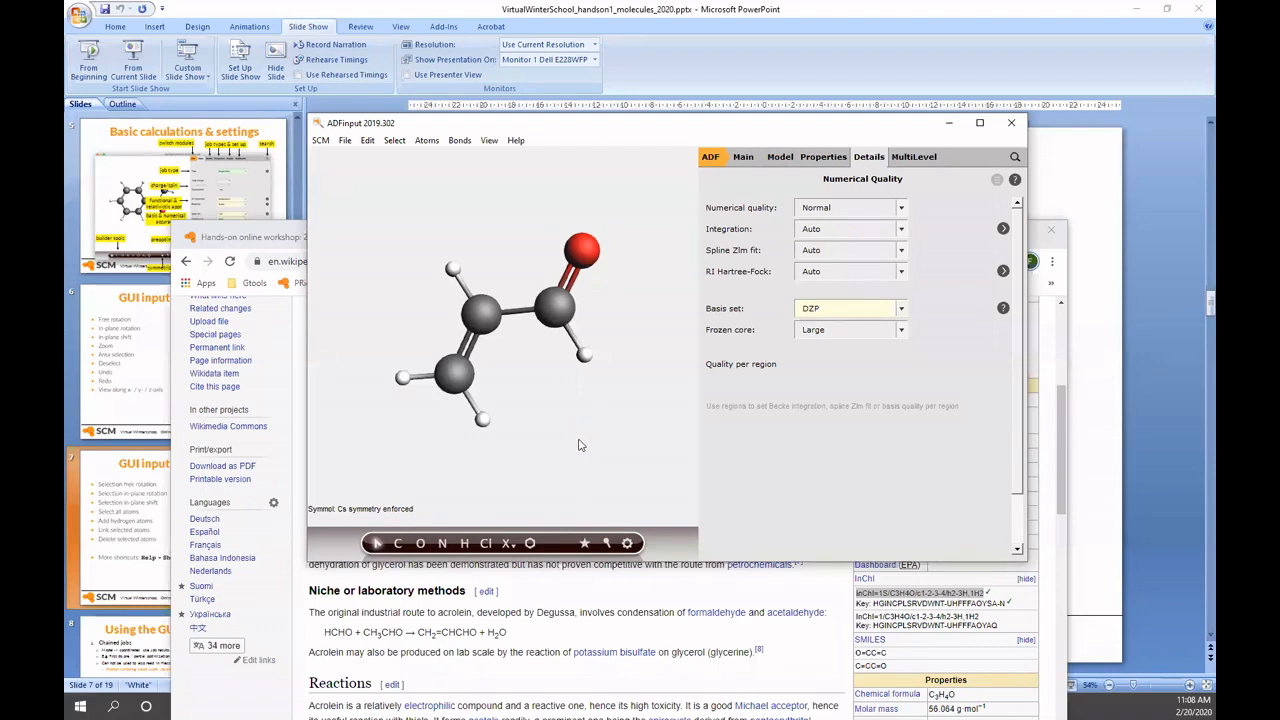
click(779, 157)
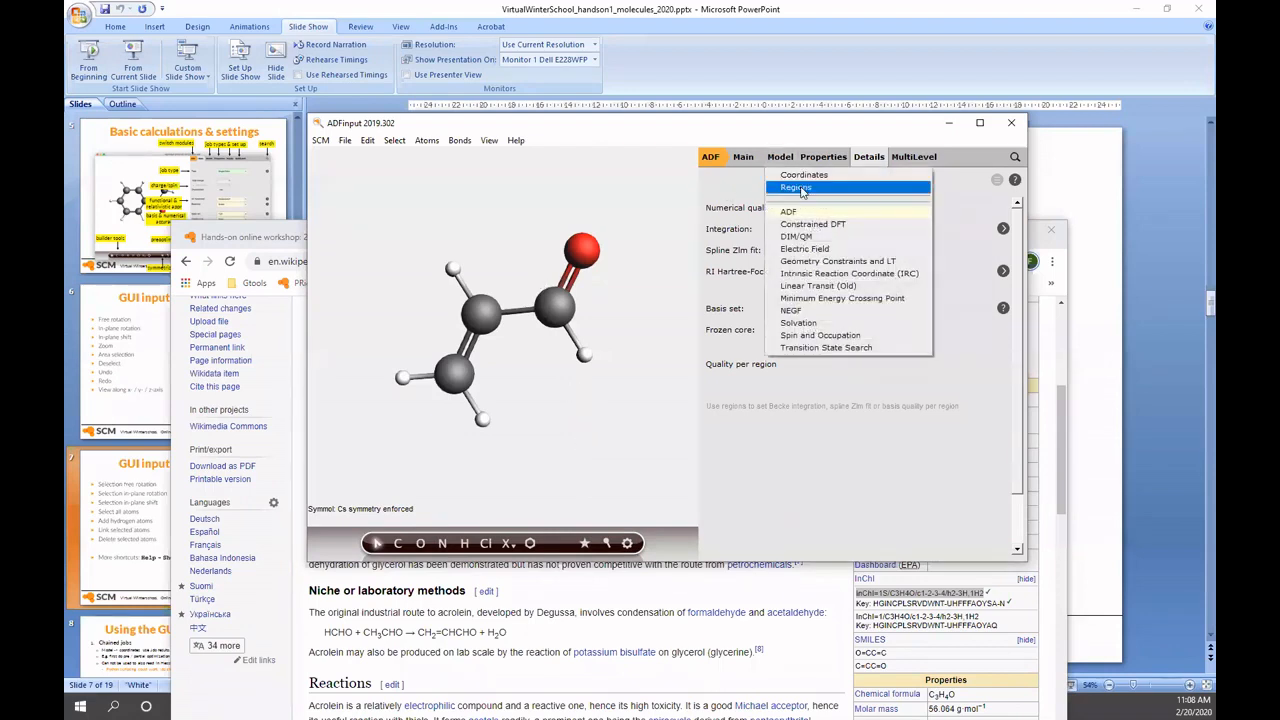
click(798, 188)
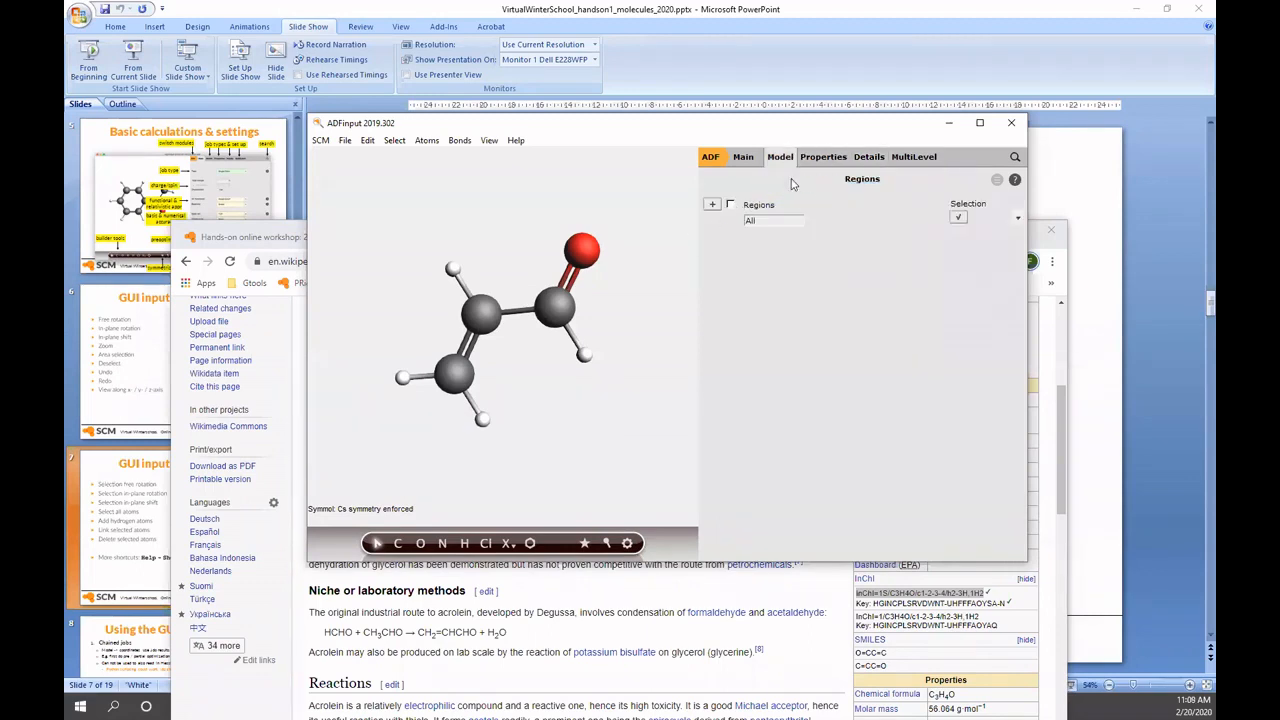
click(745, 159)
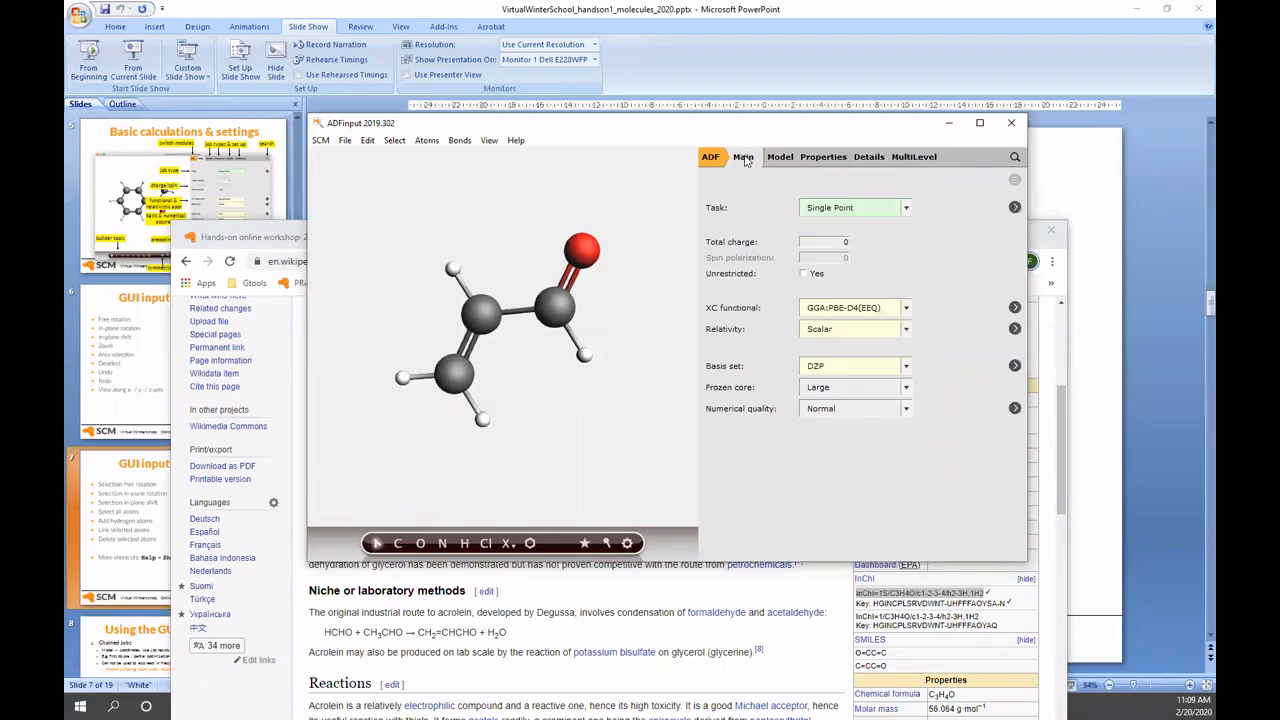
- Save the input as IR_spectrum_propenal in ADF_DATA and run the job from ADFjobs
click(344, 141)
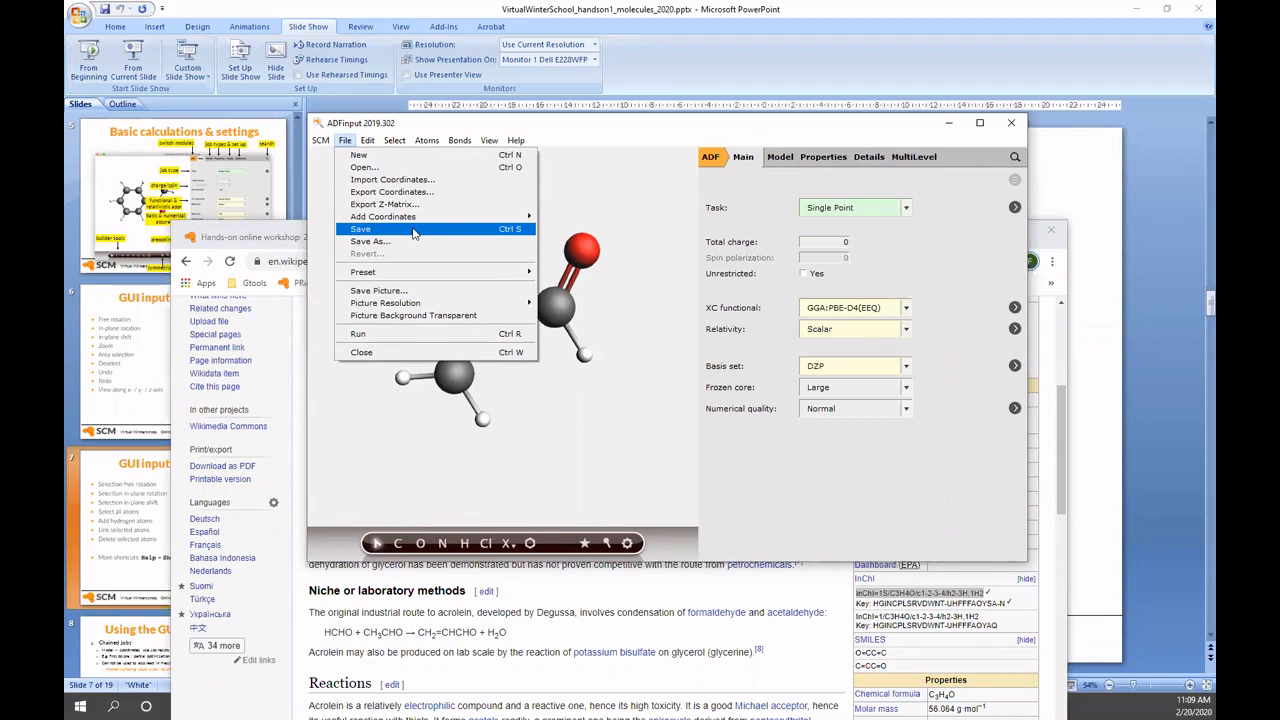
click(413, 231)
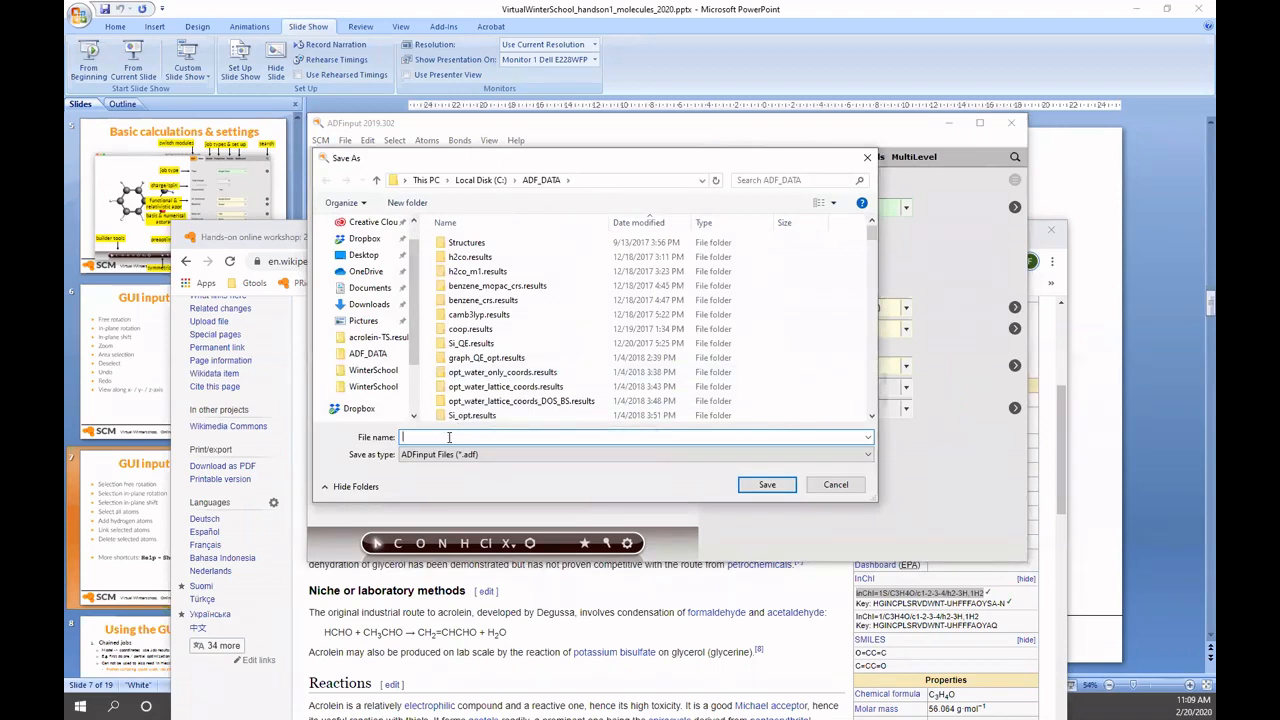
text(IR_spectrum_propenal)
click(767, 484)
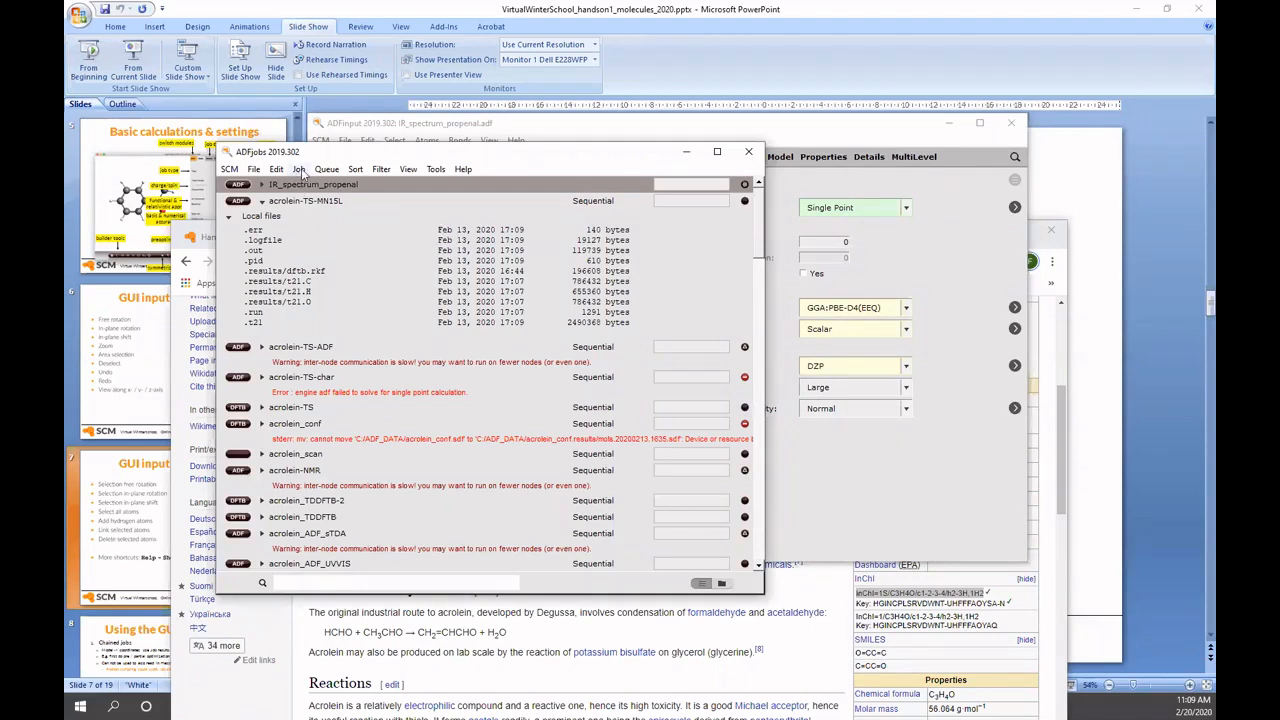
click(299, 169)
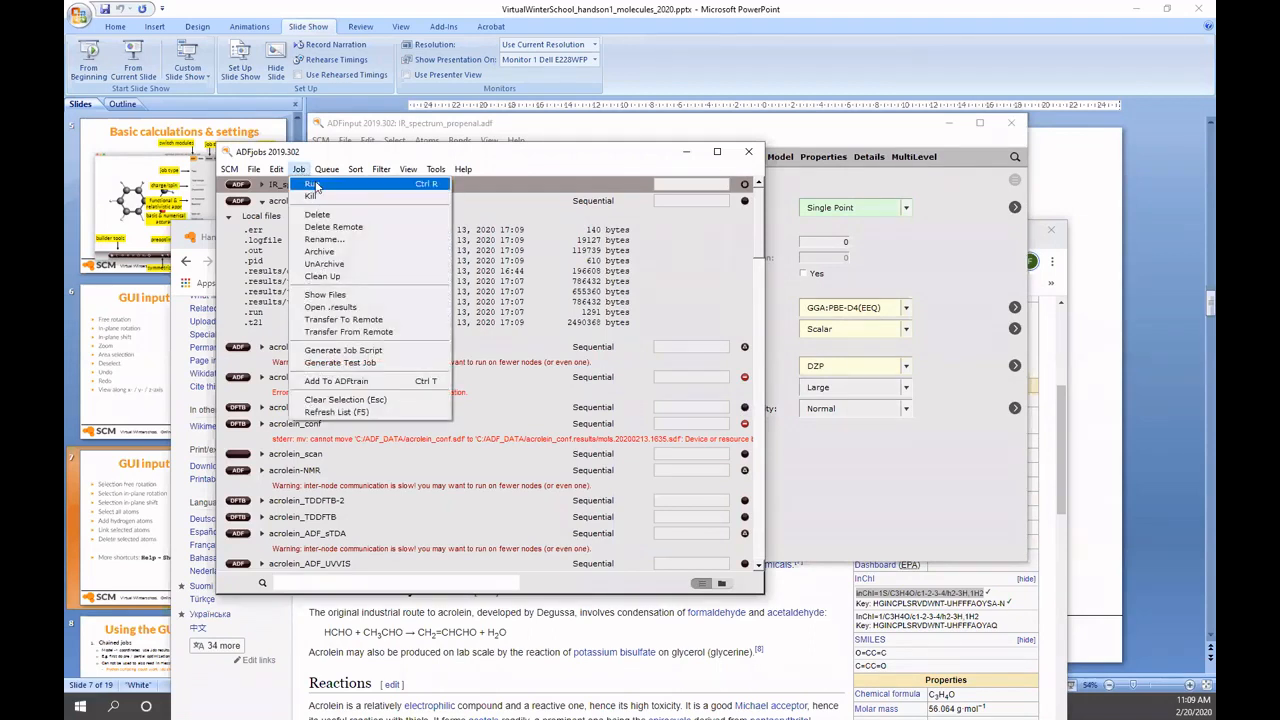
click(323, 187)
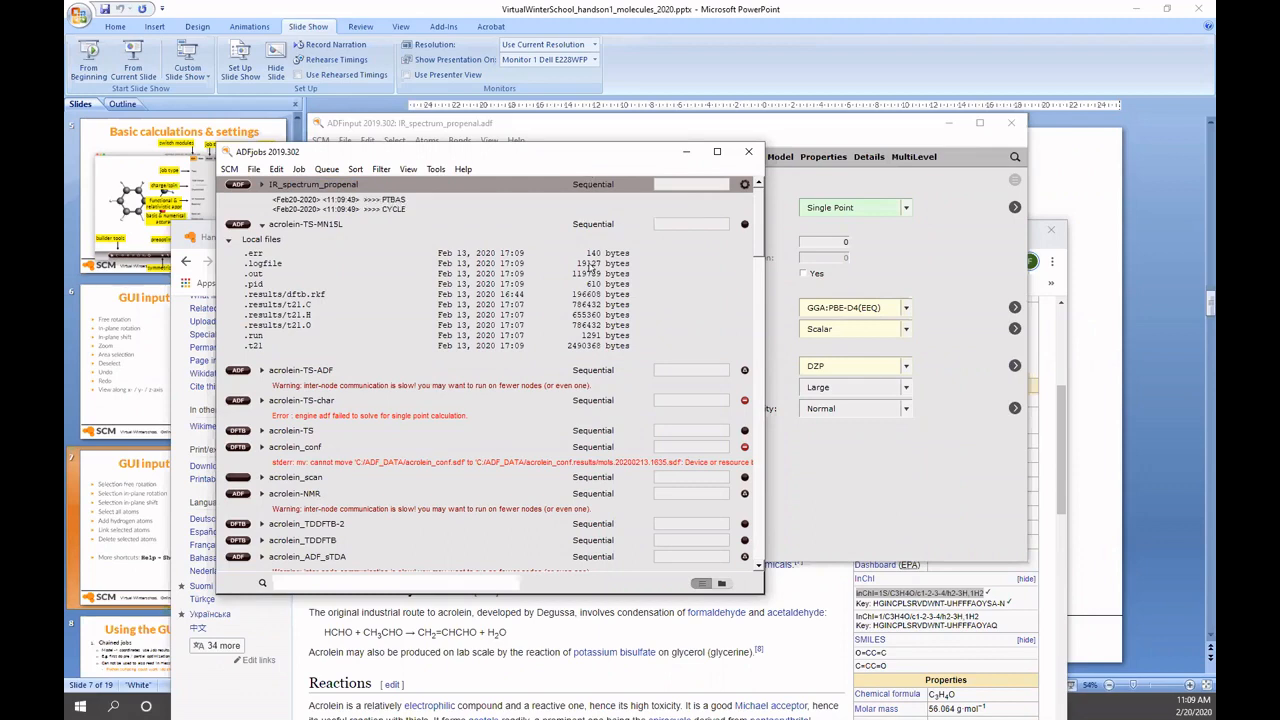
- Examine the queue editing options and the default queue choices in ADFjobs, and return to the ADFinput basis set setting
click(326, 169)
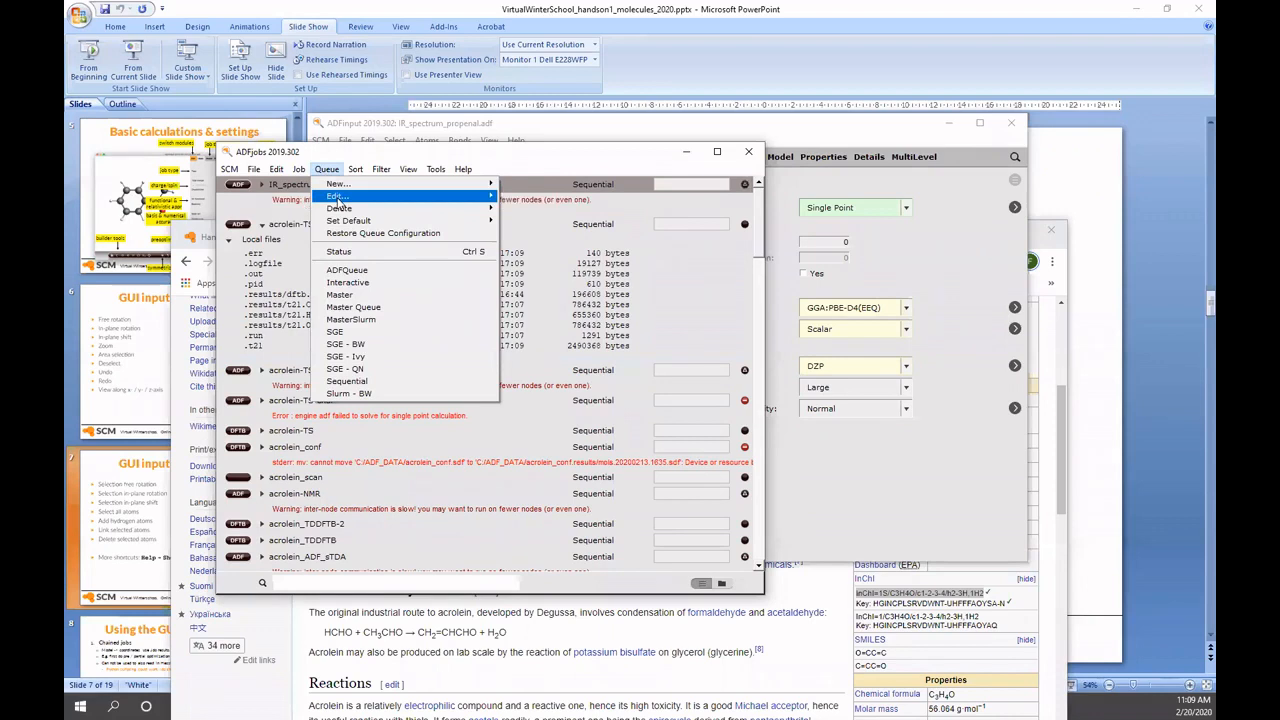
mouse_move(435, 200)
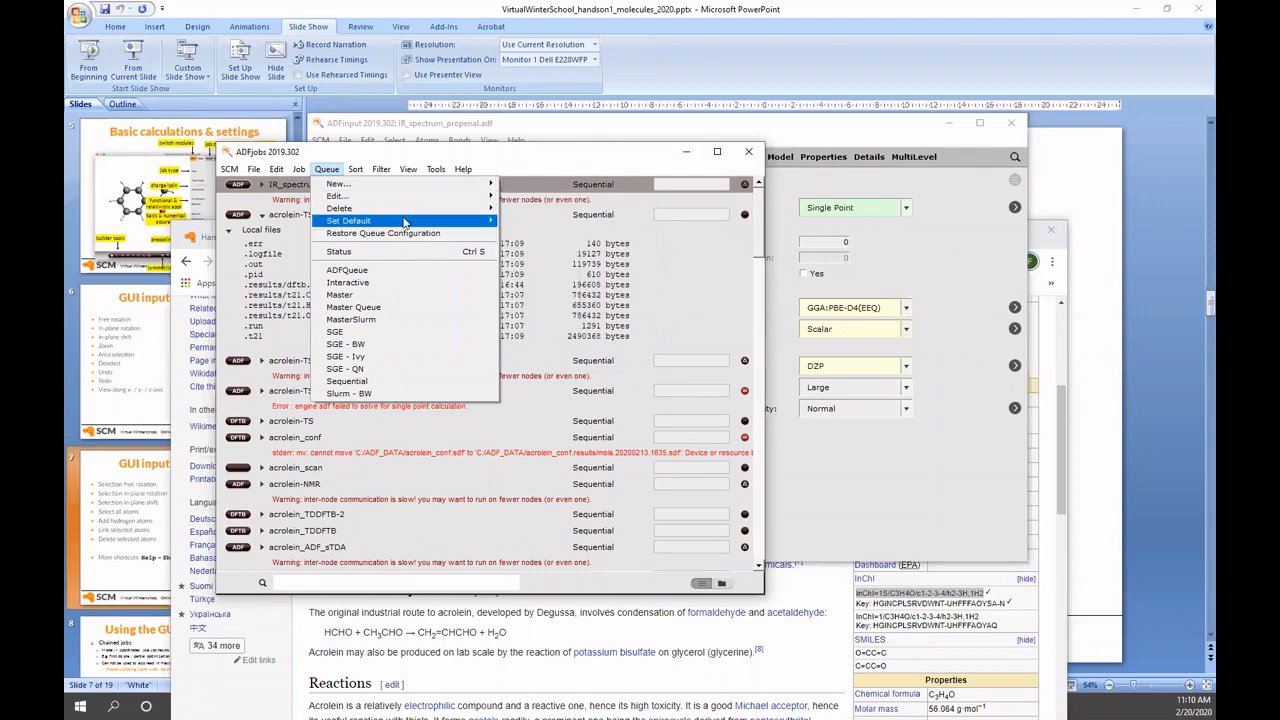
mouse_move(405, 222)
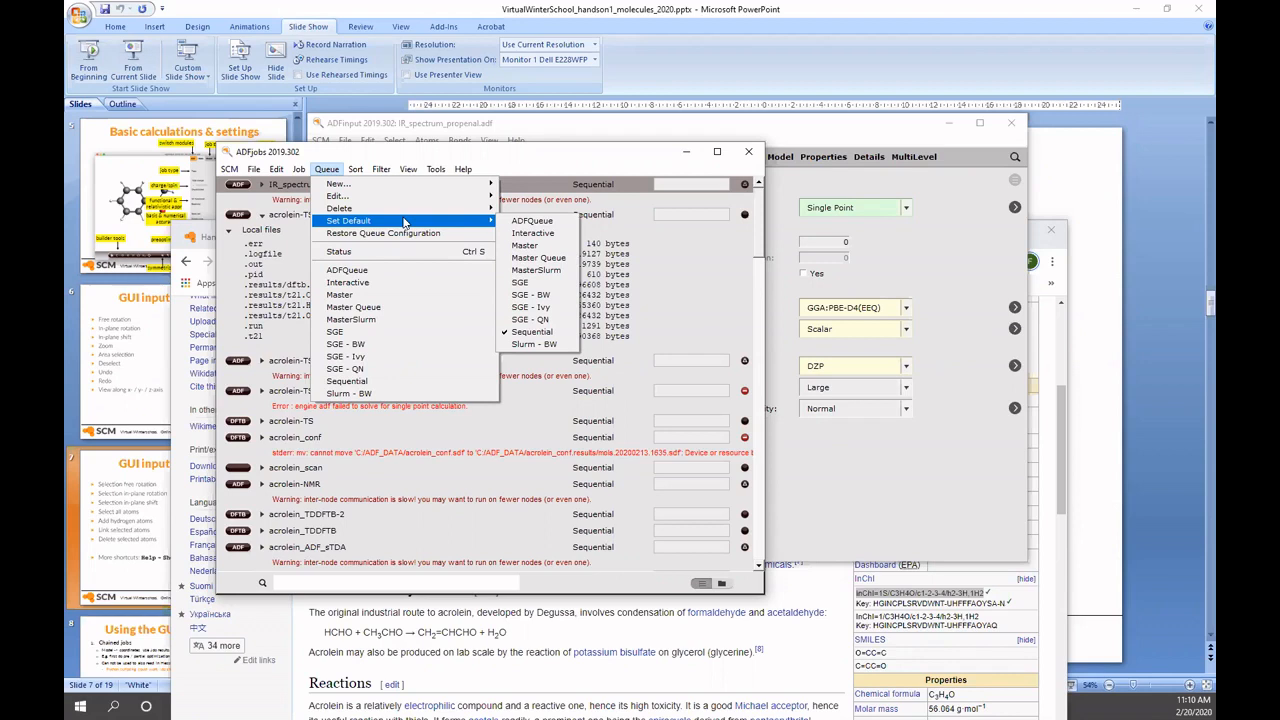
click(870, 126)
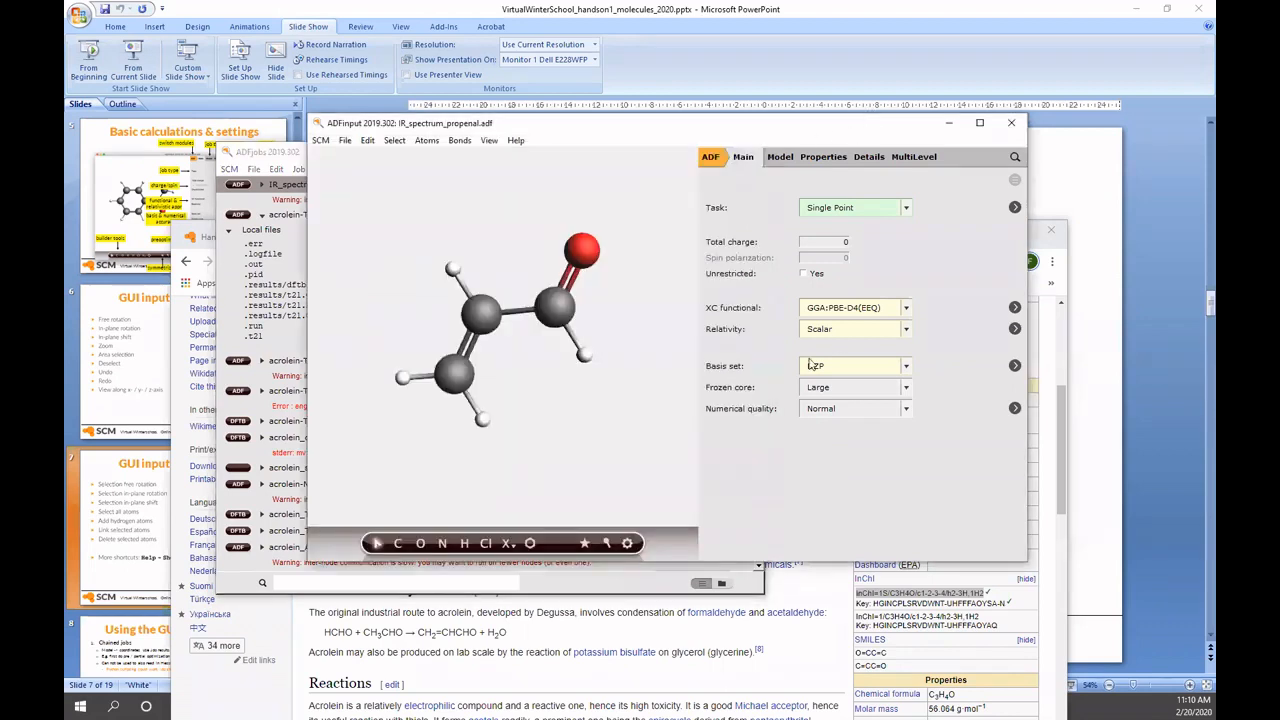
mouse_move(818, 372)
- Switch to ADFjobs, open the .run file of the IR_spectrum_propenal job and read through its atoms, basis, bonds, XC and relativistic sections
click(297, 152)
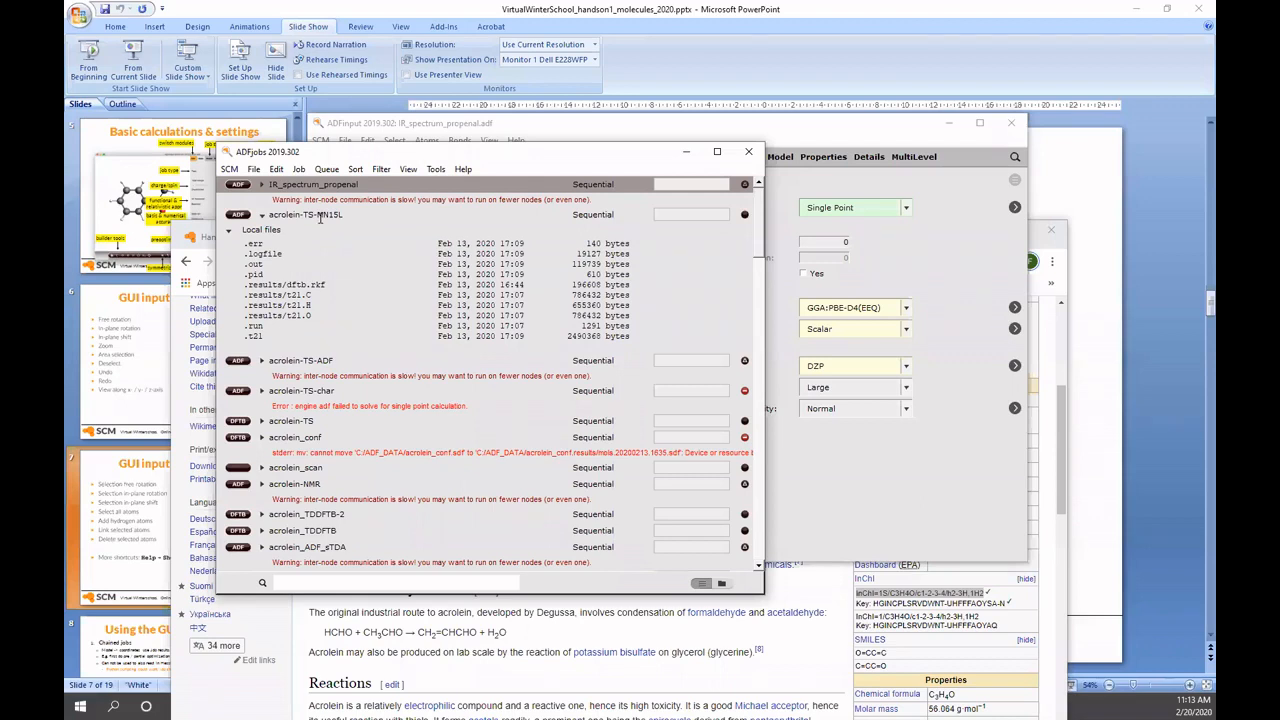
click(262, 186)
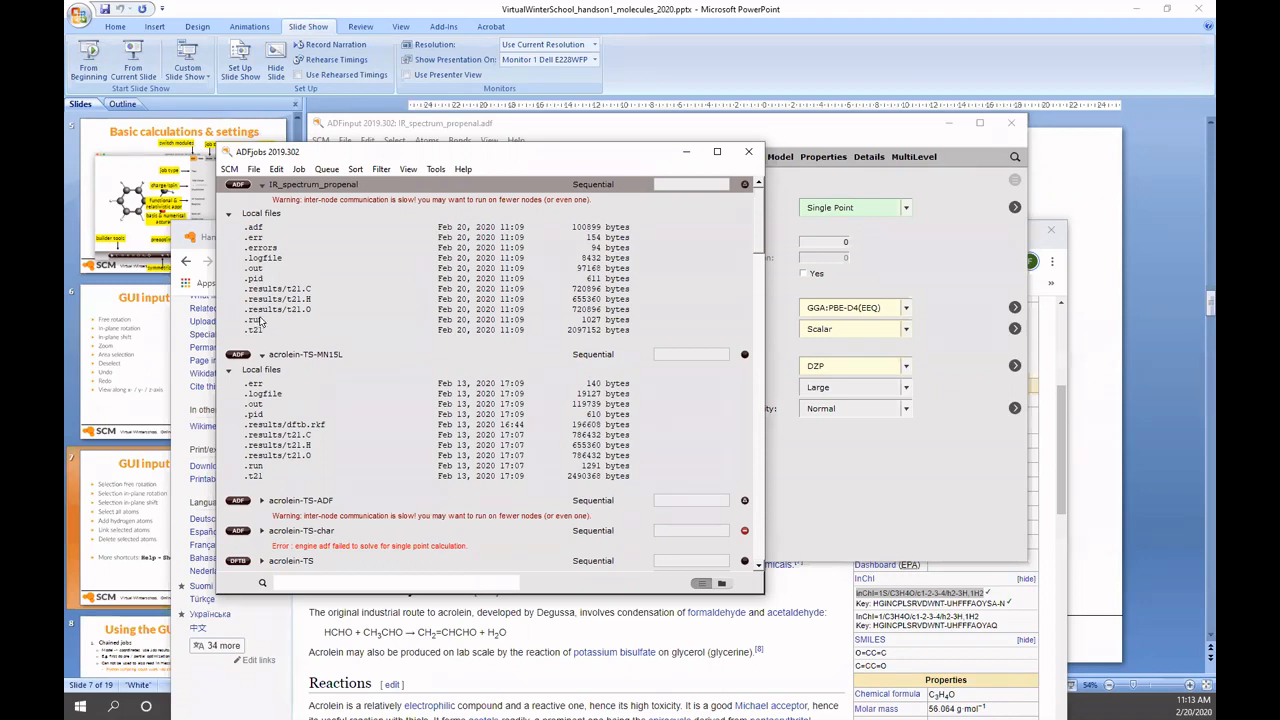
click(257, 320)
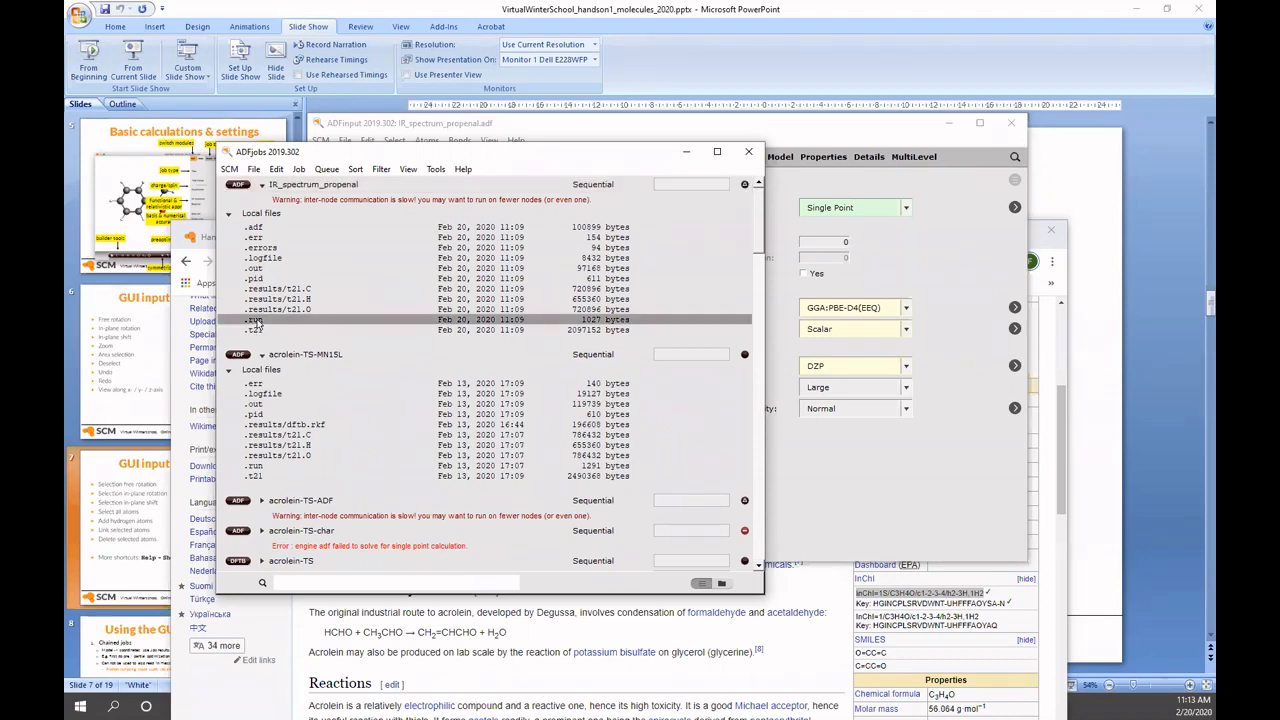
double_click(257, 321)
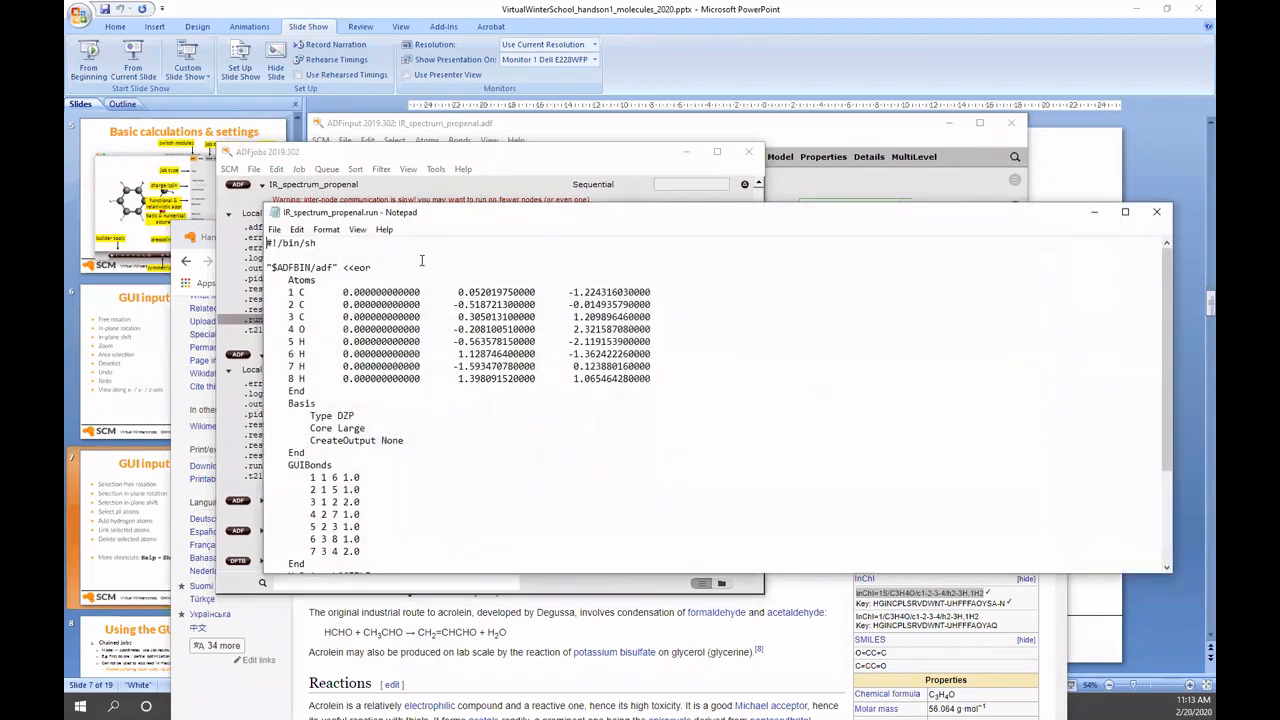
drag(545, 215, 526, 95)
scroll(486, 289, down, 4)
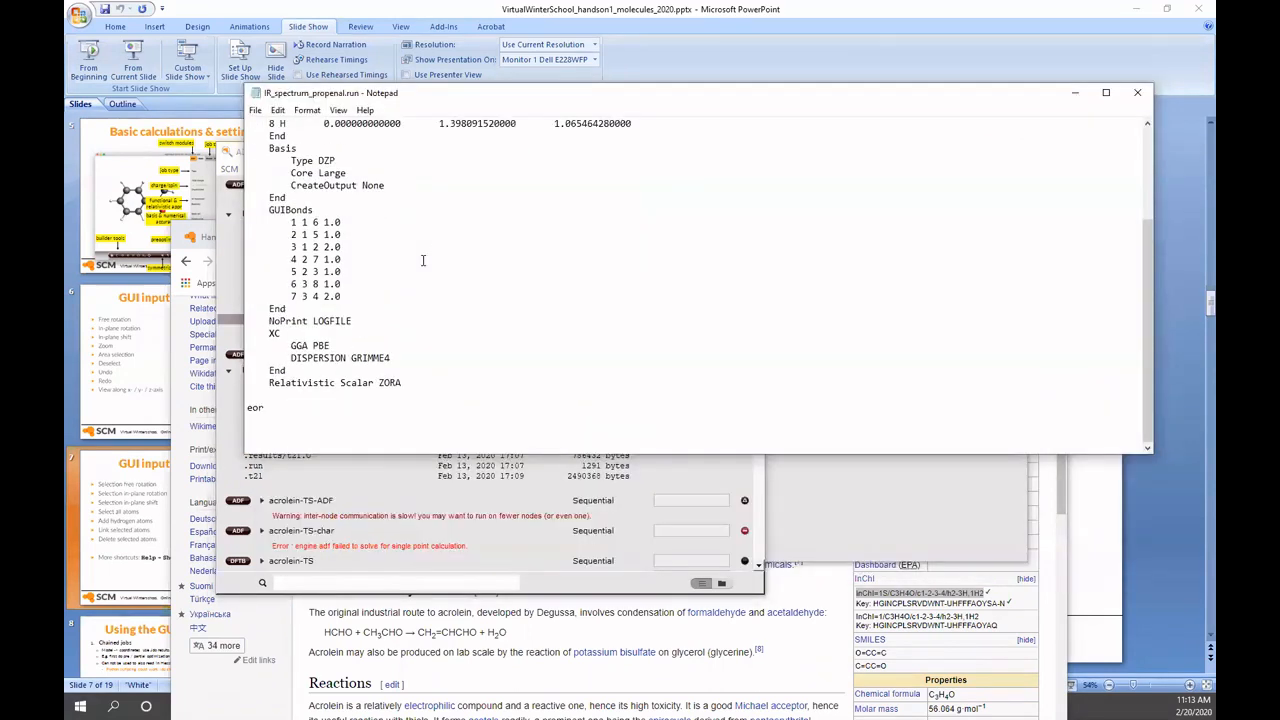
scroll(527, 309, up, 4)
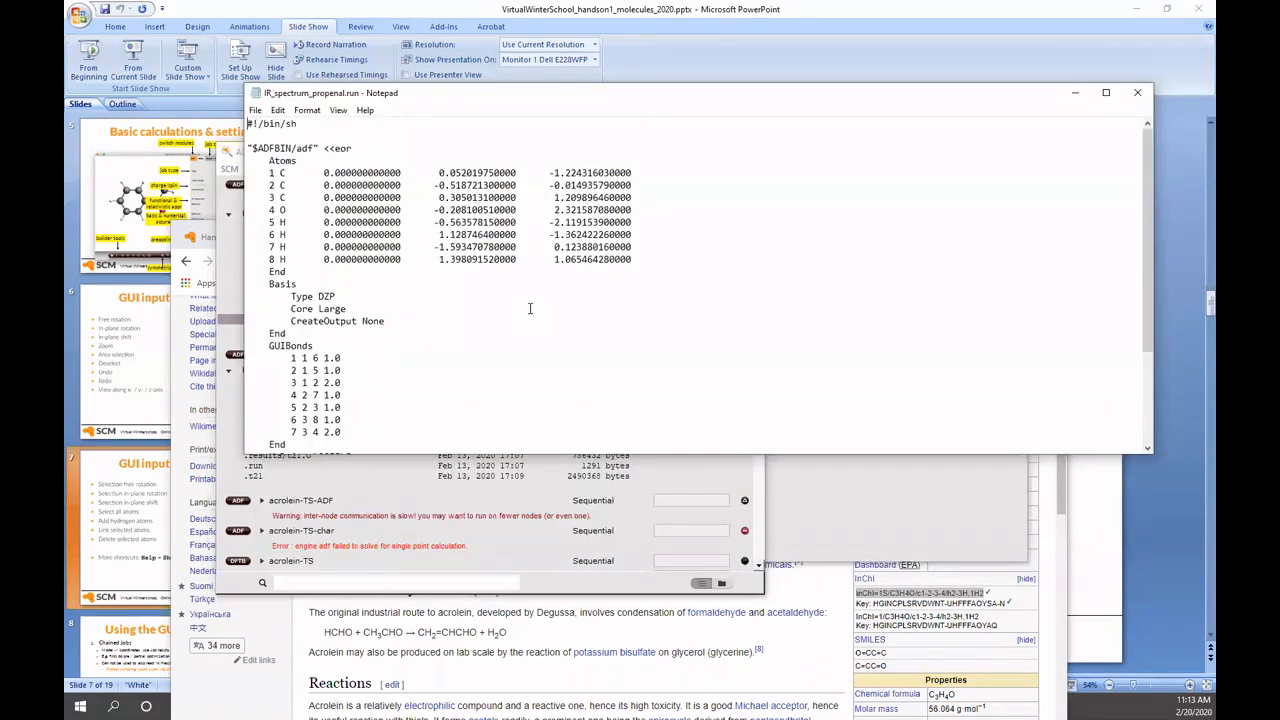
scroll(555, 307, down, 2)
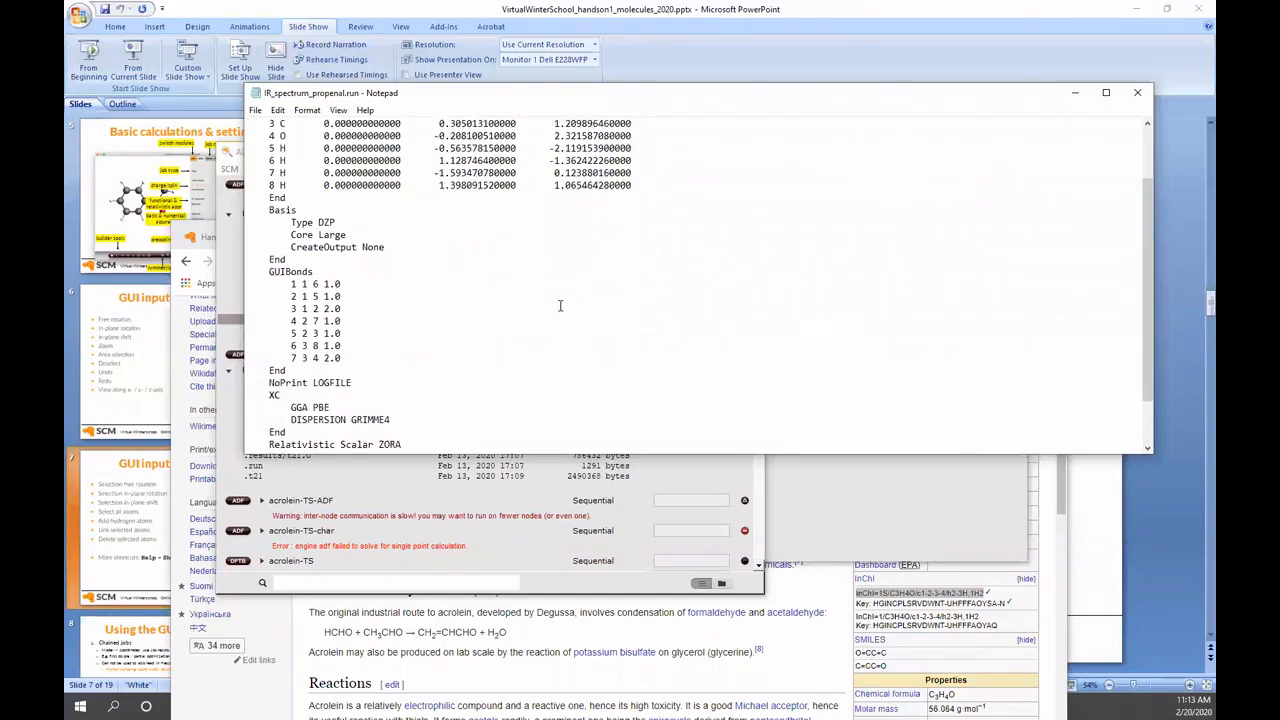
scroll(560, 306, up, 2)
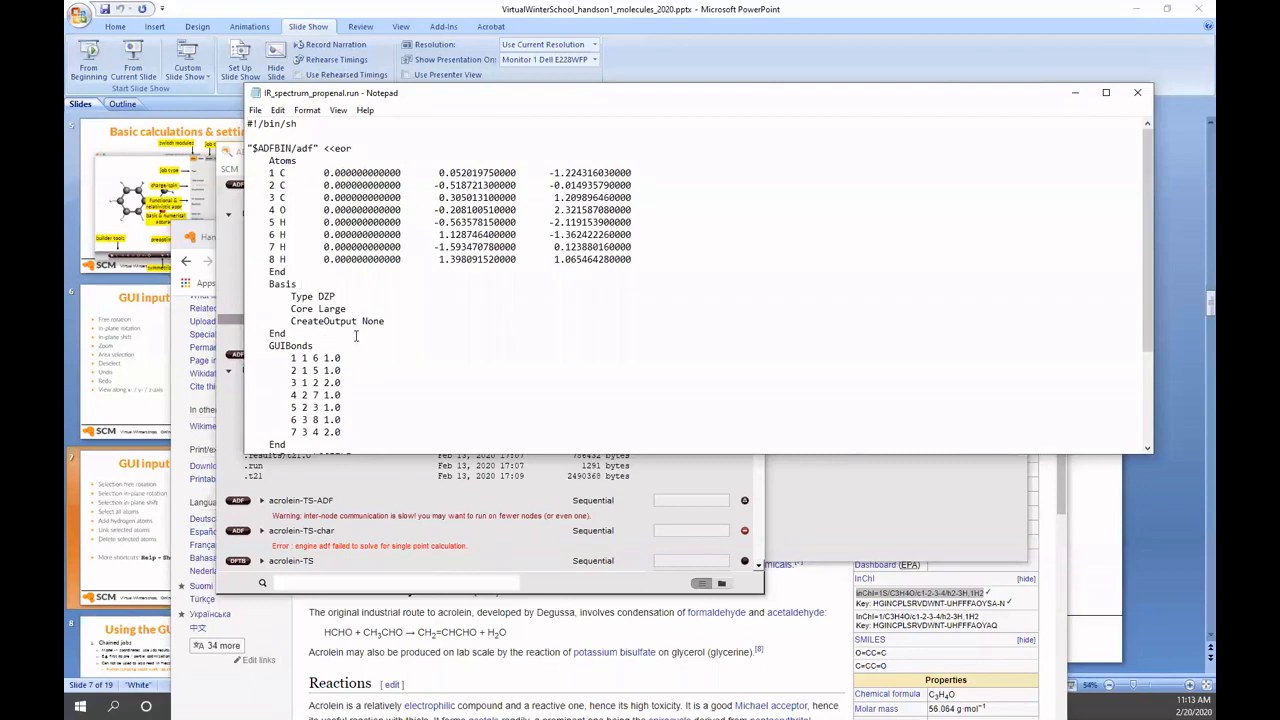
- Read the rest of the .run file, highlighting the XC block and the Relativistic Scalar ZORA line, and close the file
scroll(355, 336, down, 2)
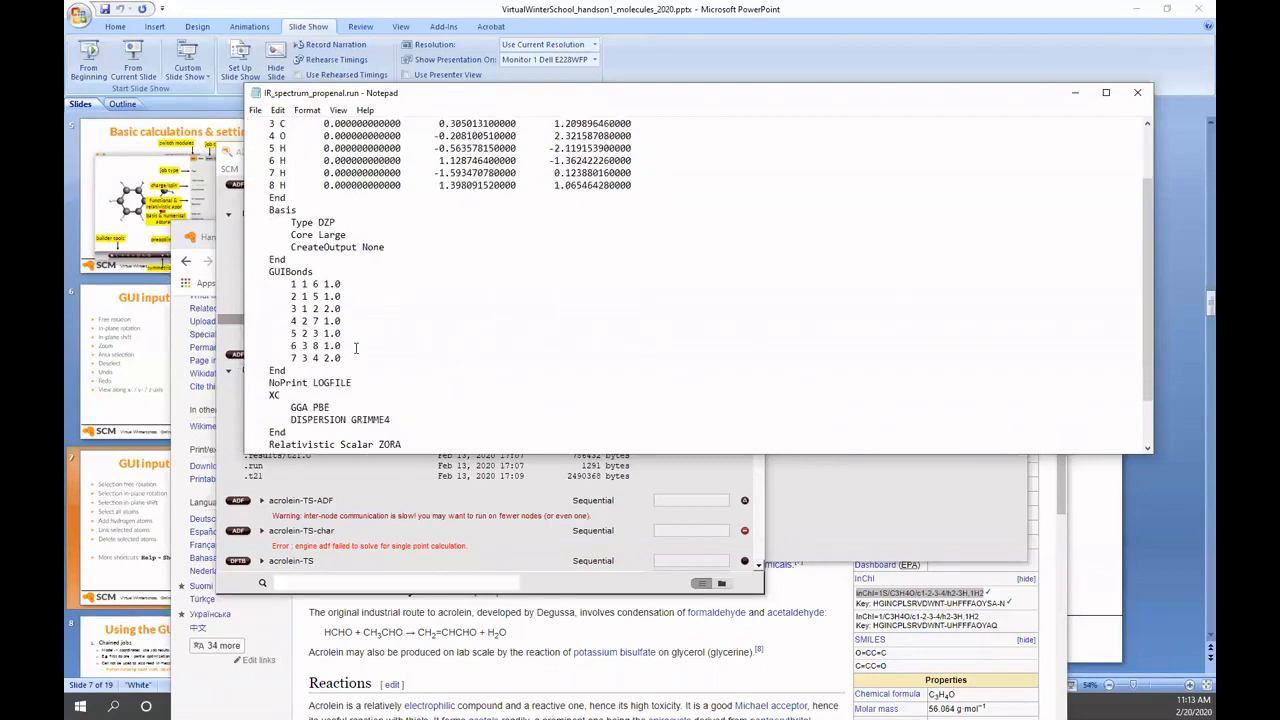
scroll(414, 328, down, 2)
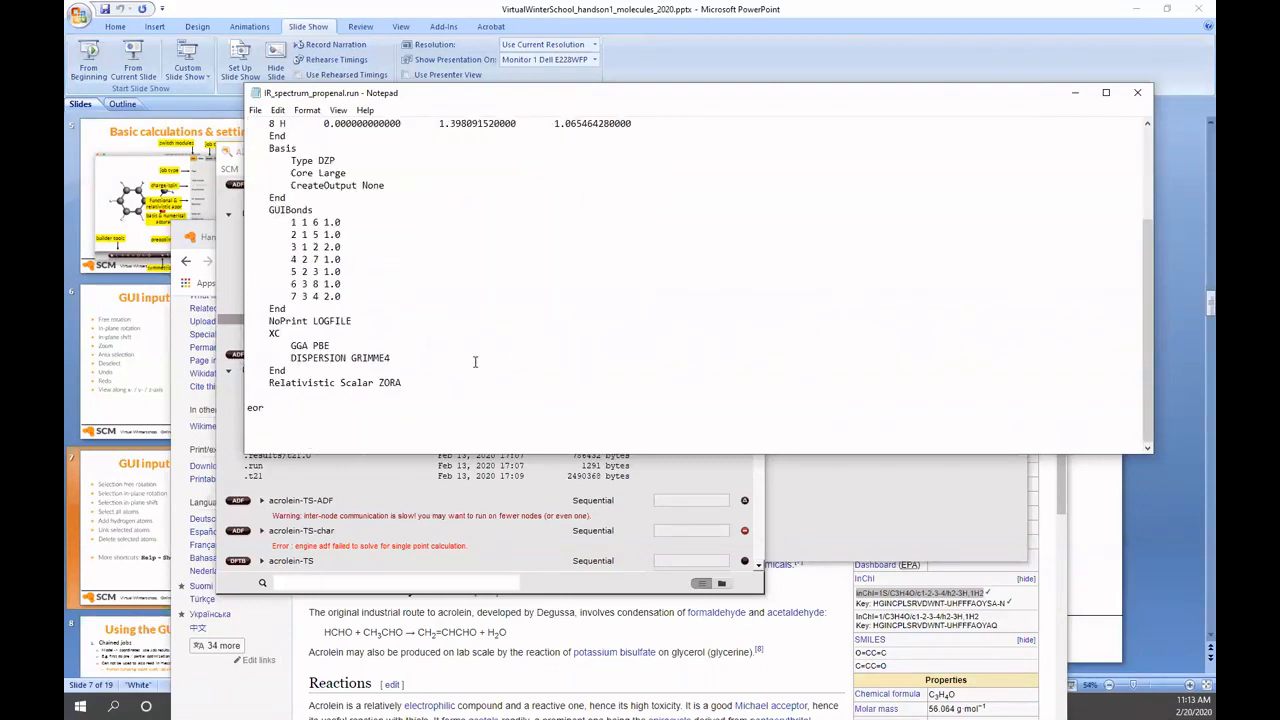
drag(262, 334, 325, 374)
drag(410, 384, 265, 384)
scroll(485, 380, up, 4)
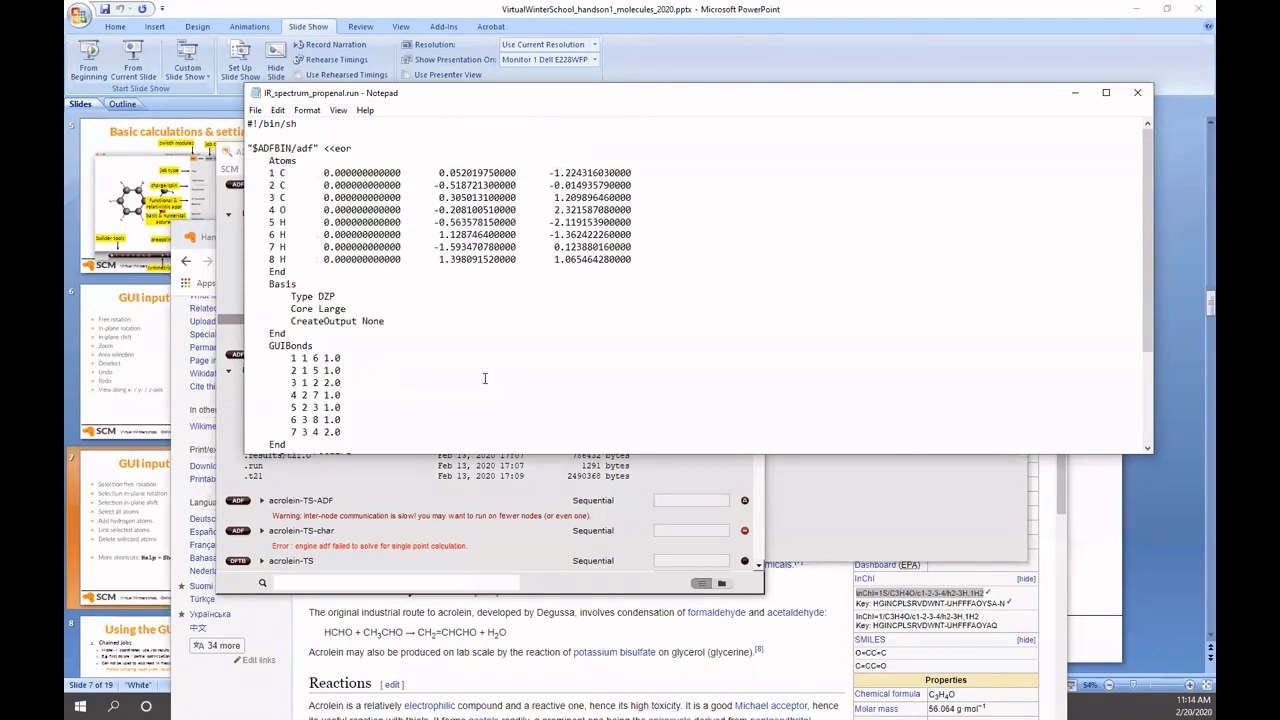
scroll(487, 365, down, 4)
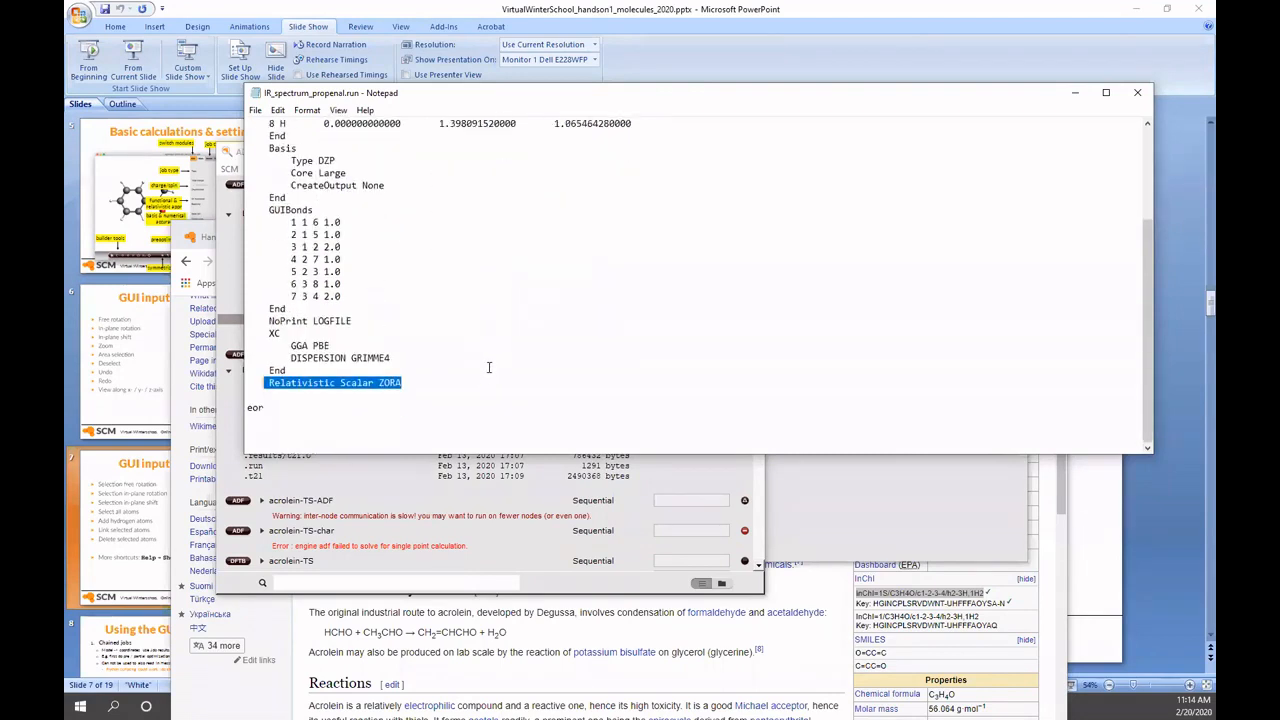
scroll(714, 289, up, 4)
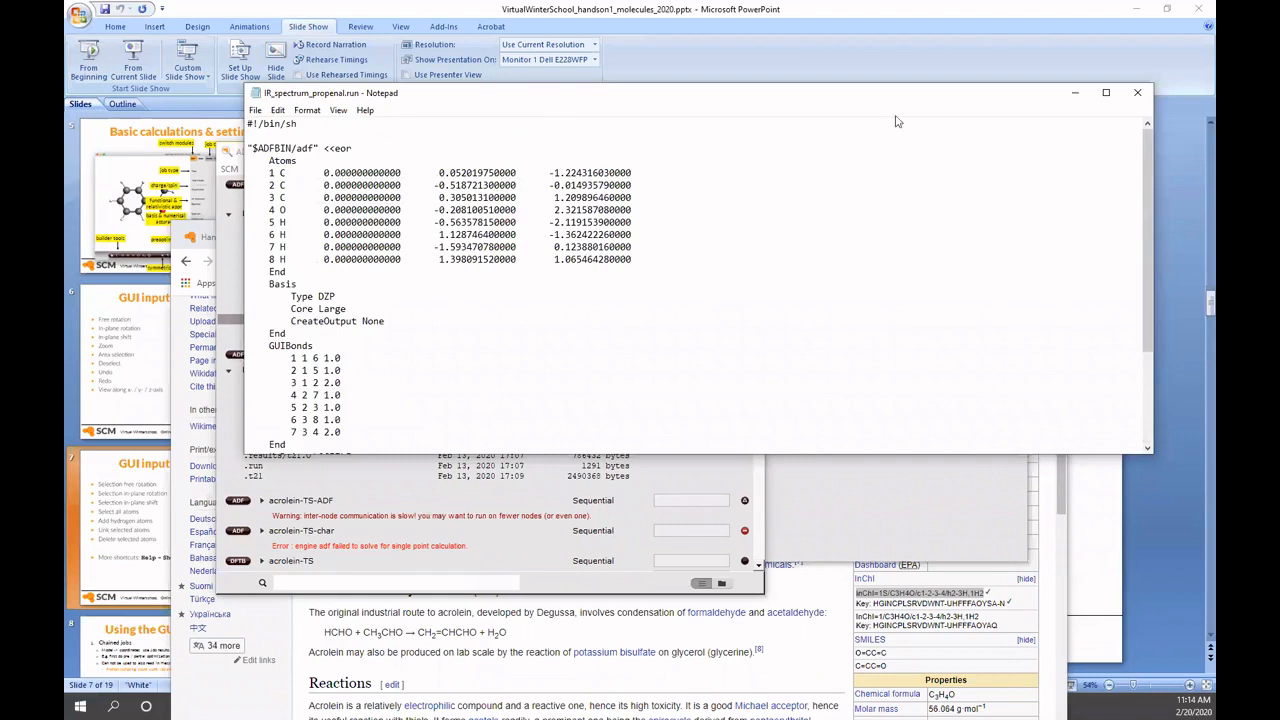
scroll(858, 244, down, 4)
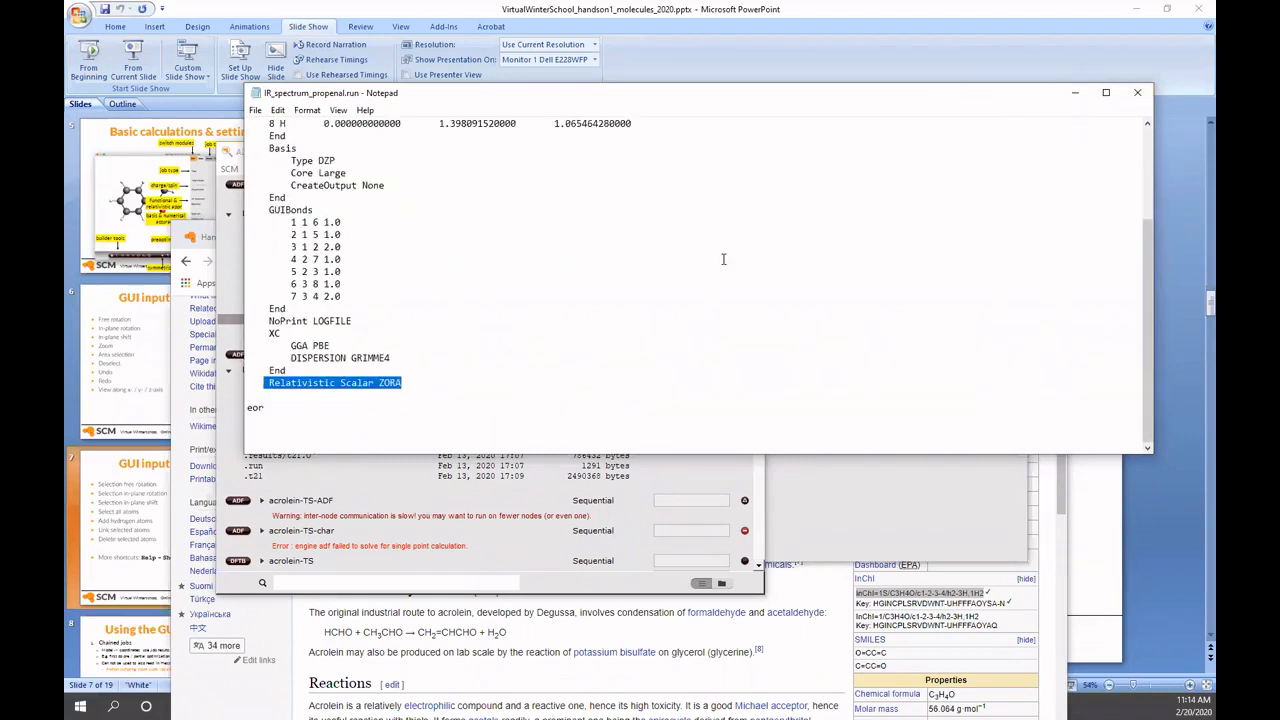
scroll(724, 259, up, 4)
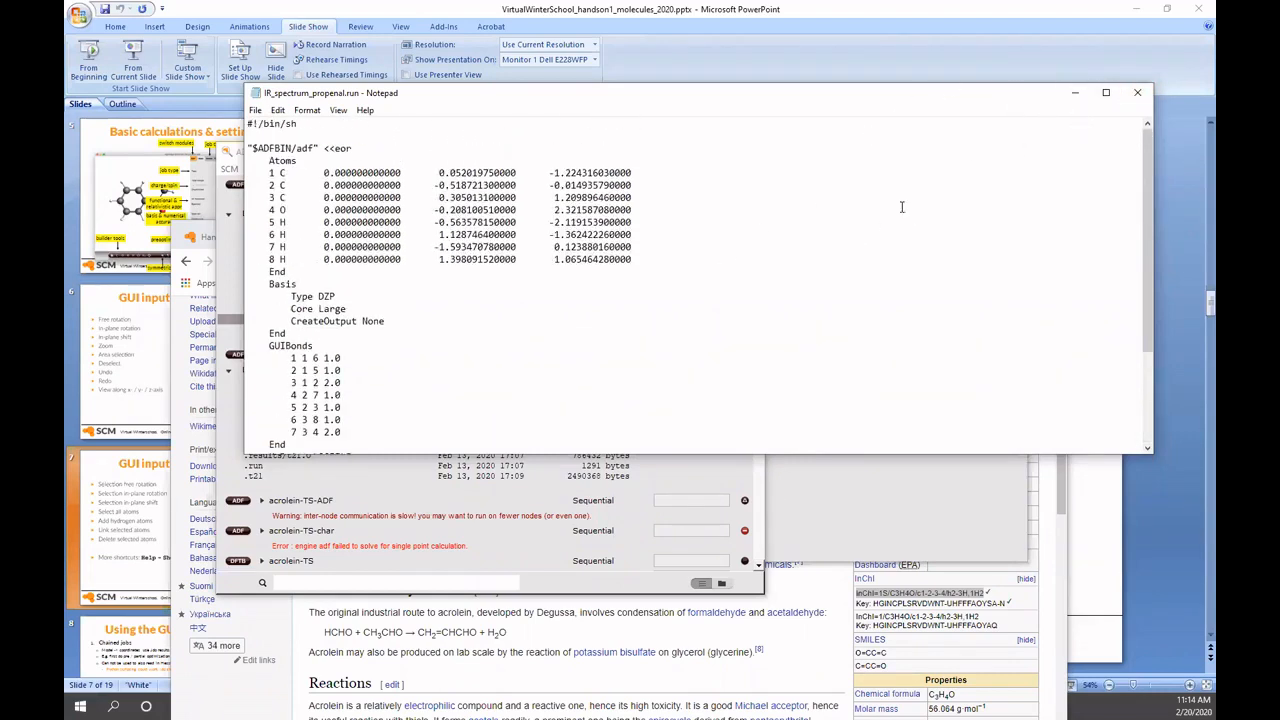
click(1136, 92)
- Return to ADFinput and set the calculation task to Geometry Opt & Freqs
click(866, 255)
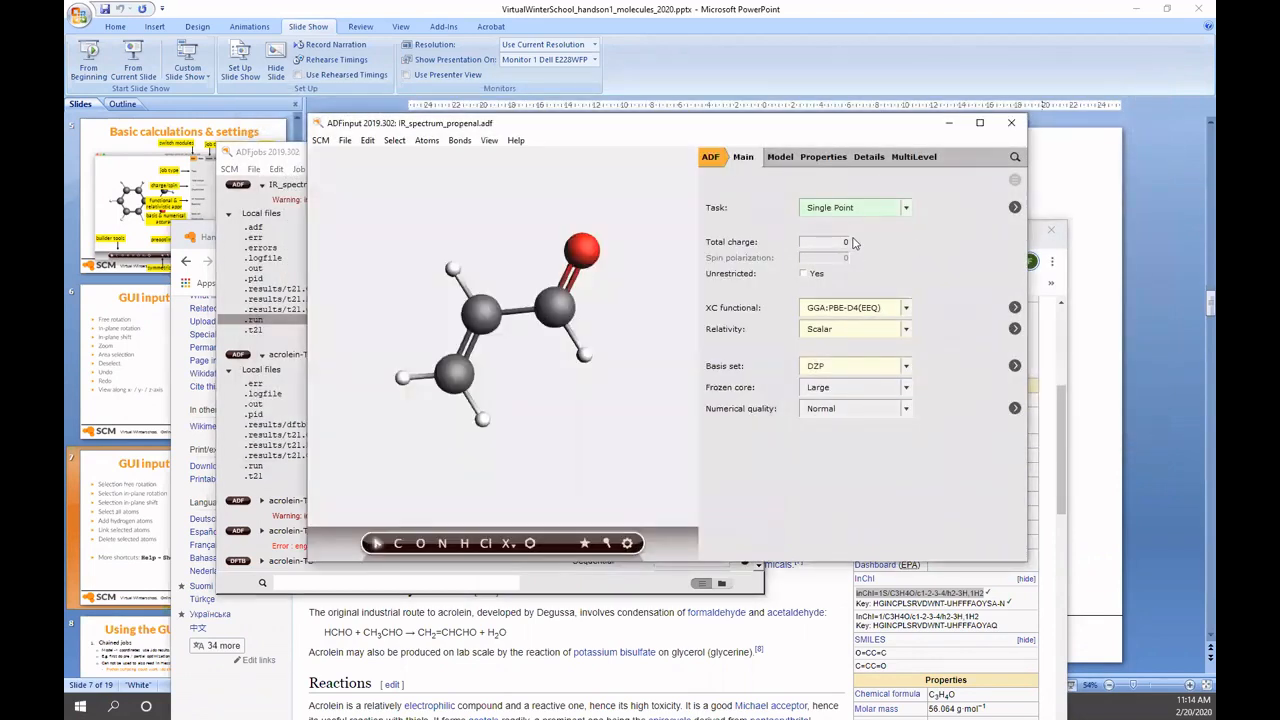
click(865, 213)
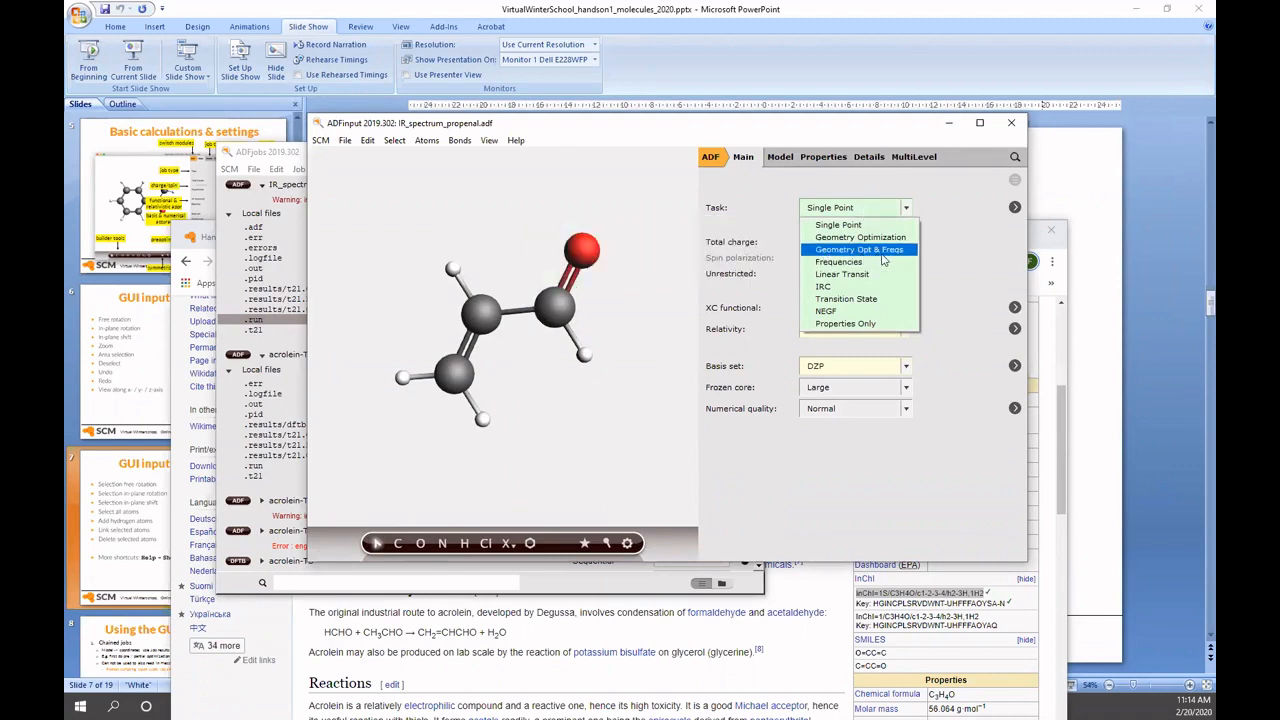
click(892, 252)
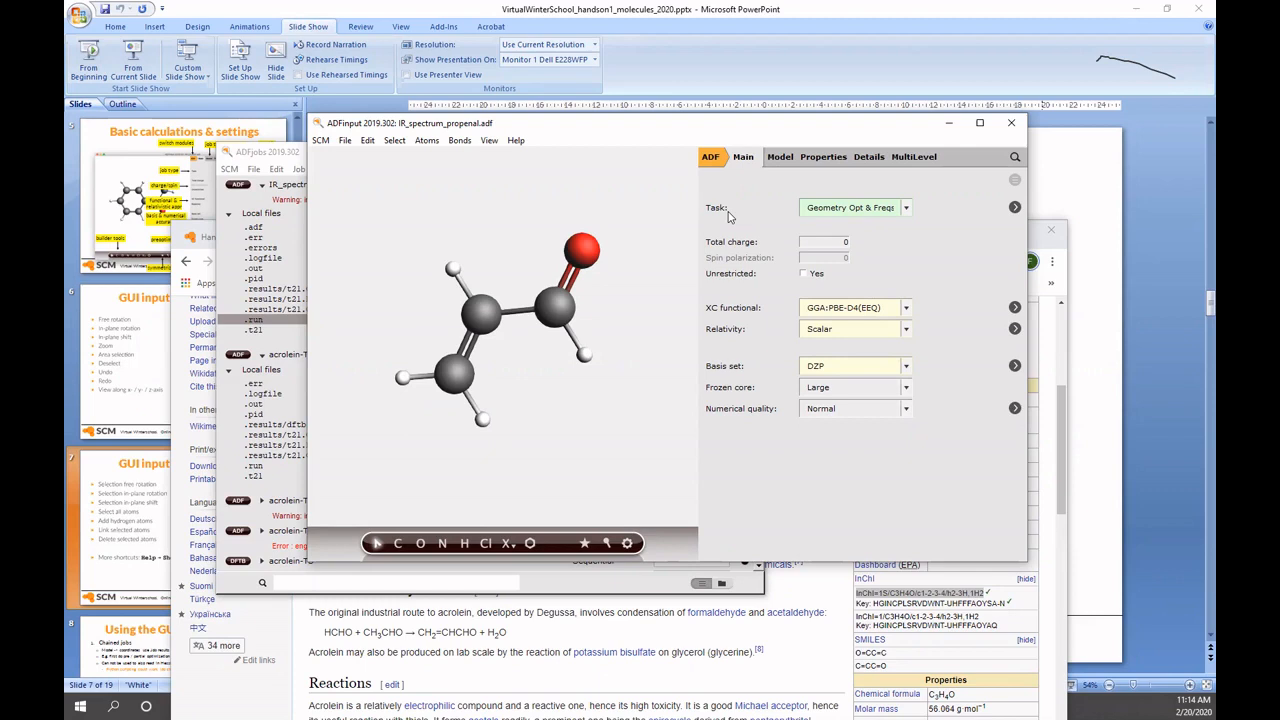
- Save the input over the existing IR_spectrum_propenal.adf, accepting the replacement, and run the job again
click(345, 141)
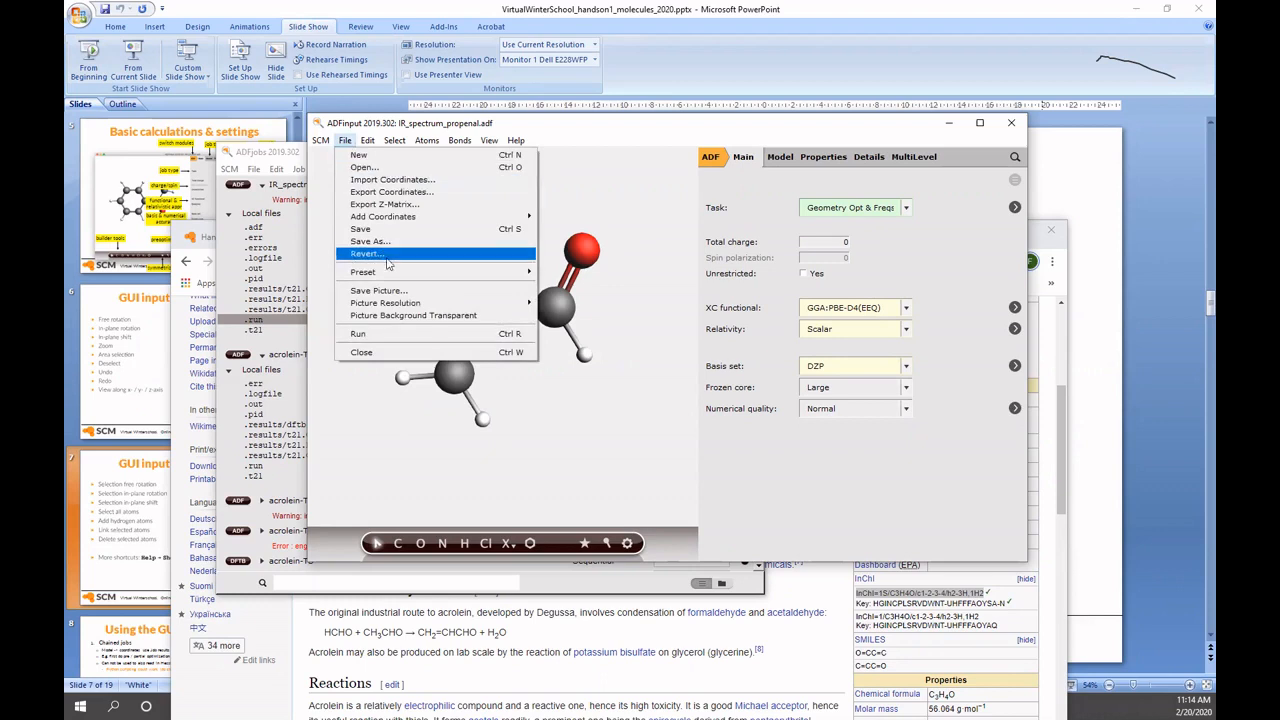
click(388, 229)
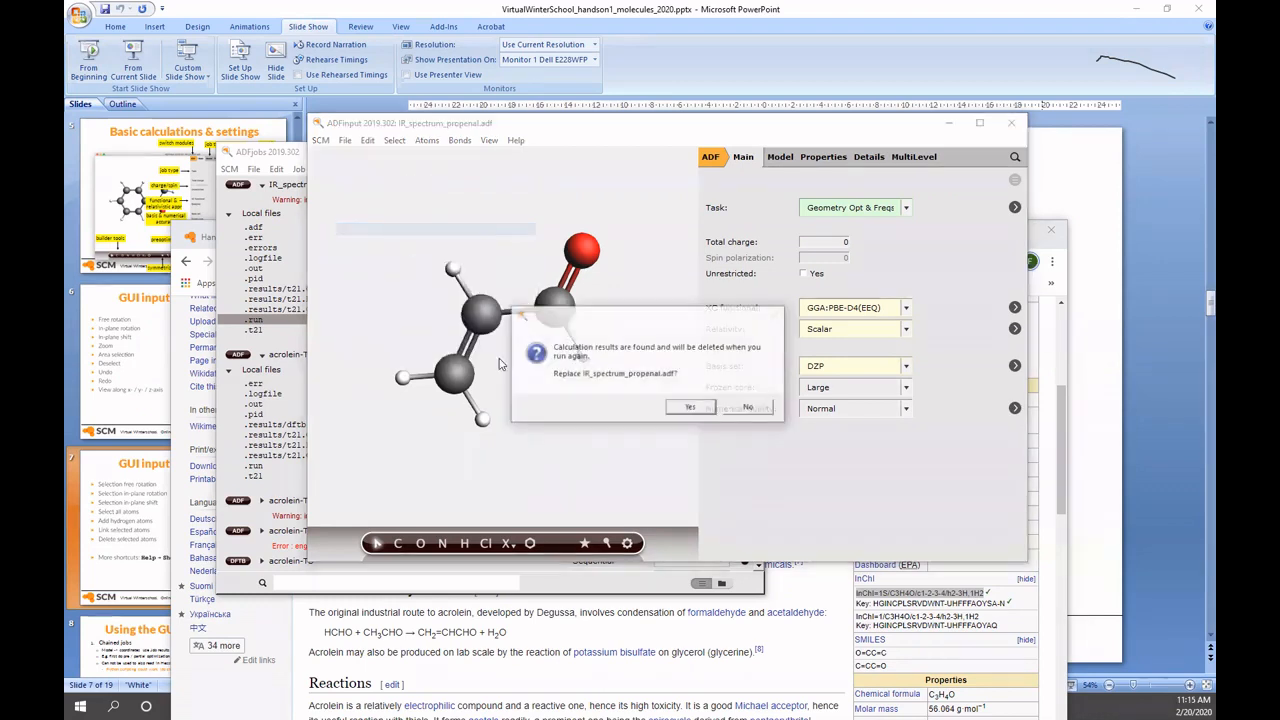
click(692, 407)
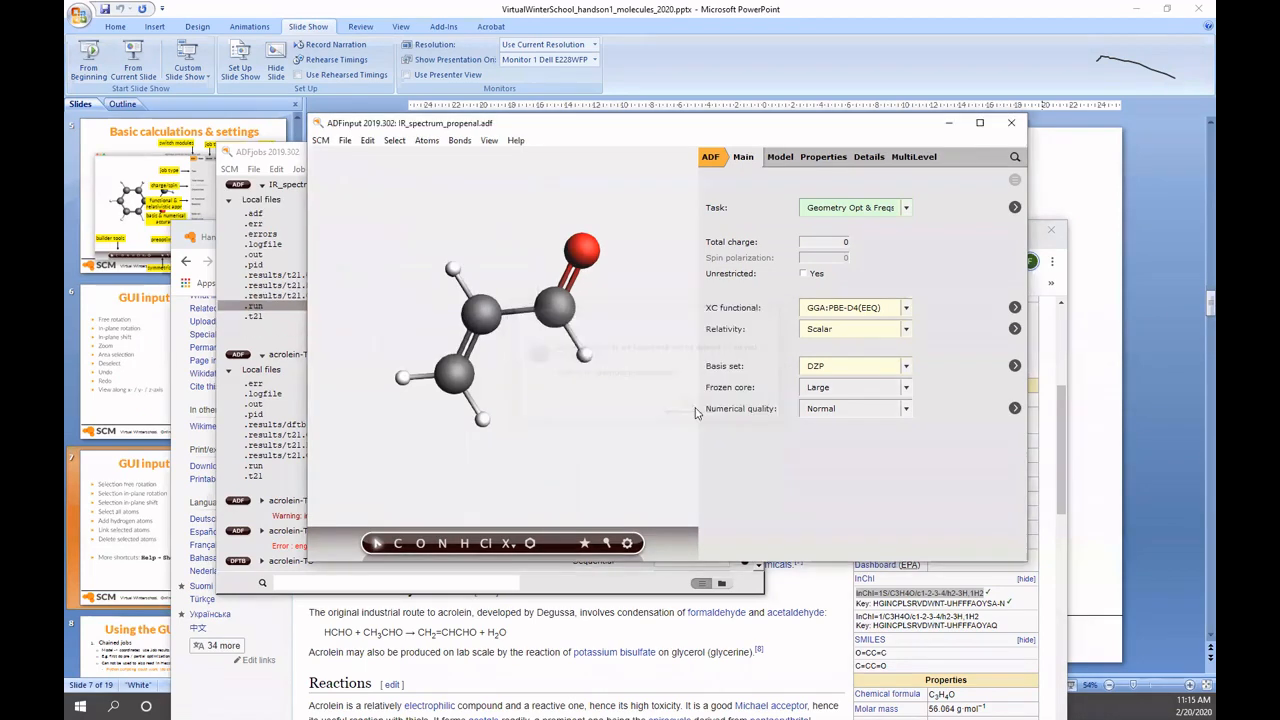
click(345, 140)
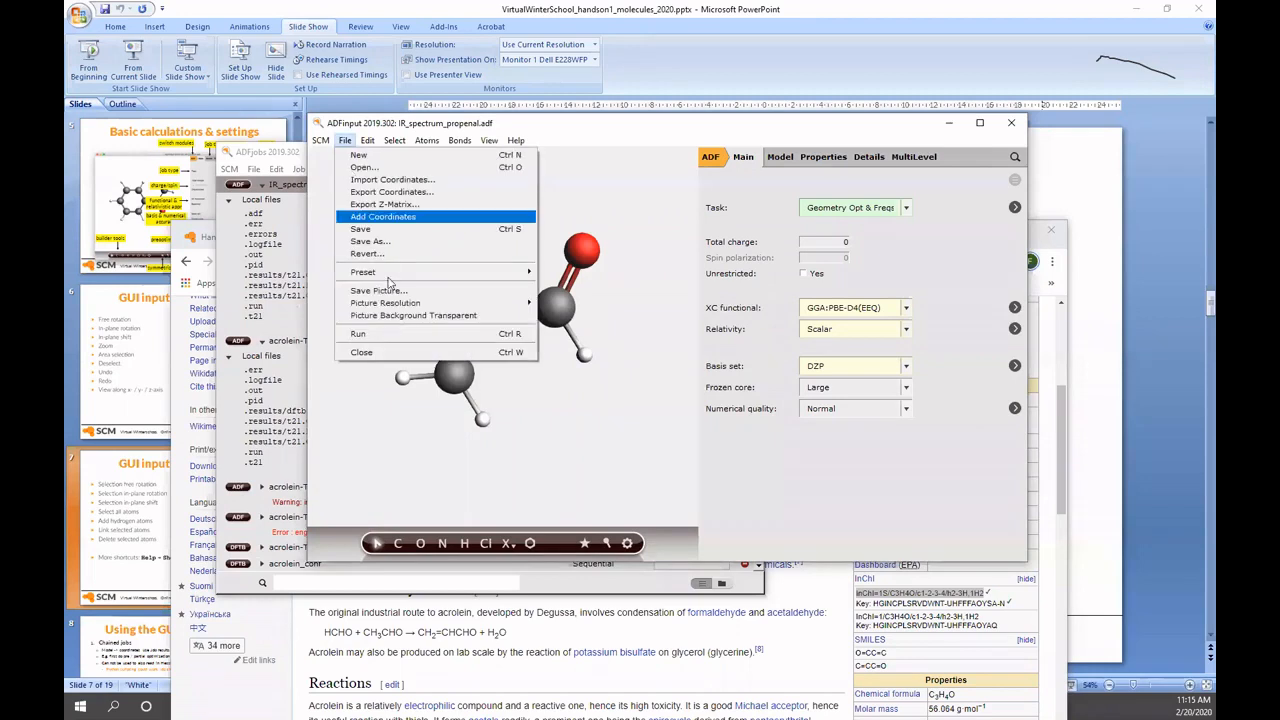
click(395, 335)
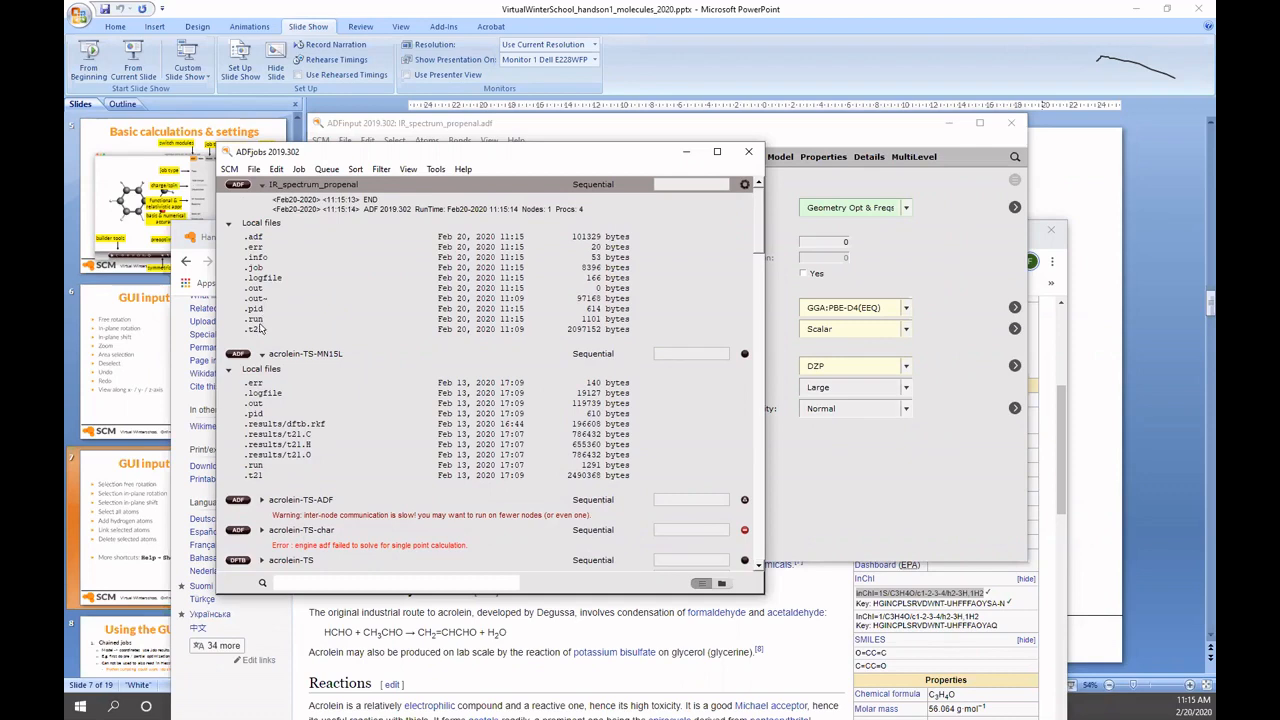
- Open the IR_spectrum_propenal job's new .run file, examine its Geometry, AnalyticalFreq and ScanFreq entries, and close it
double_click(258, 320)
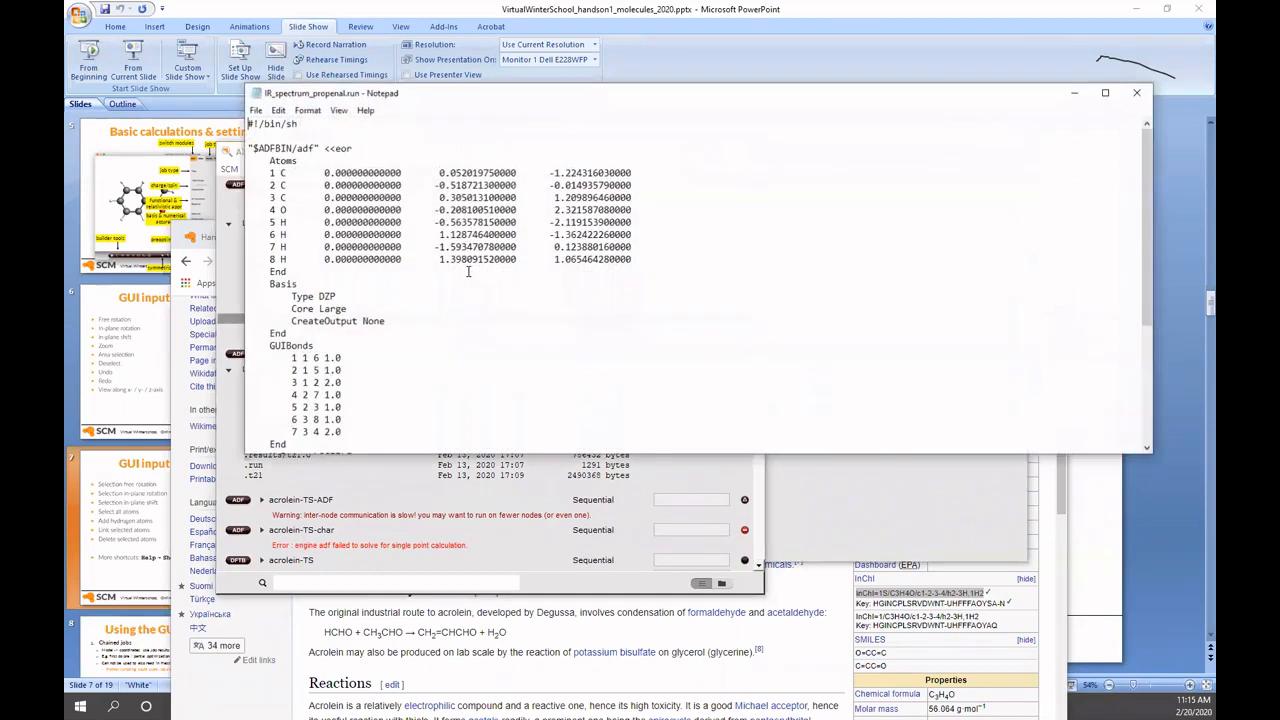
scroll(468, 270, down, 5)
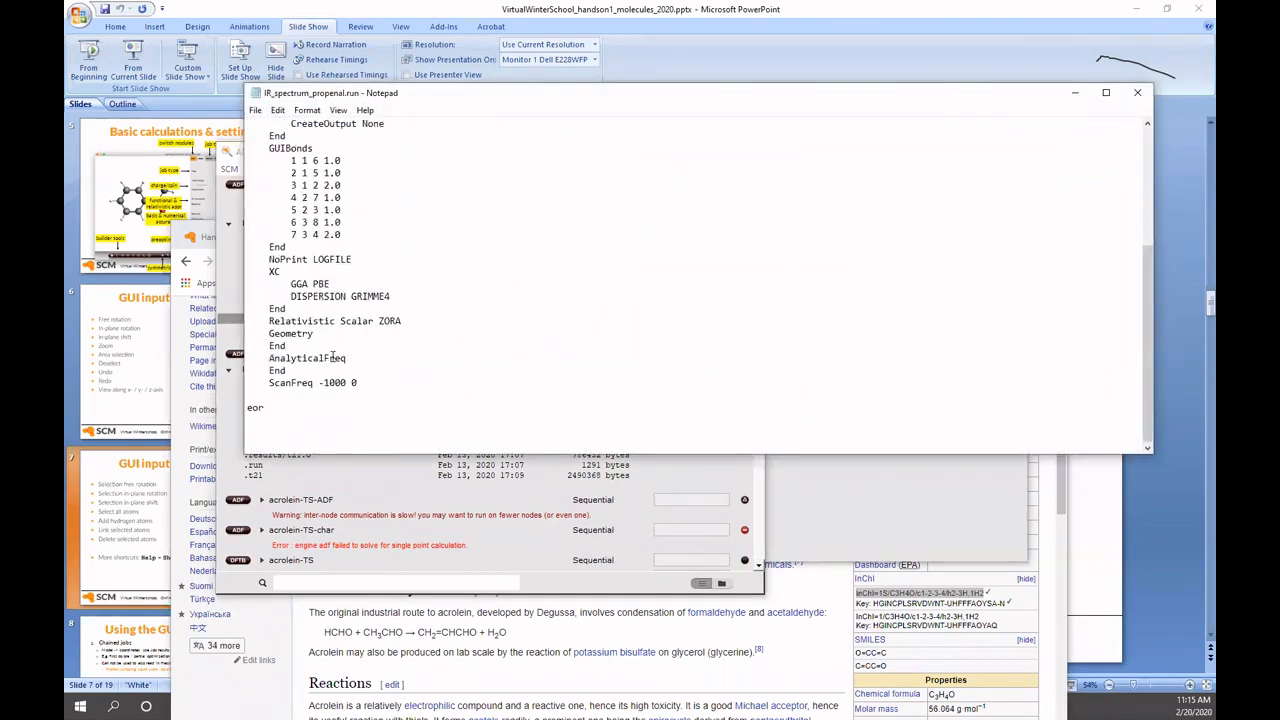
drag(258, 335, 297, 345)
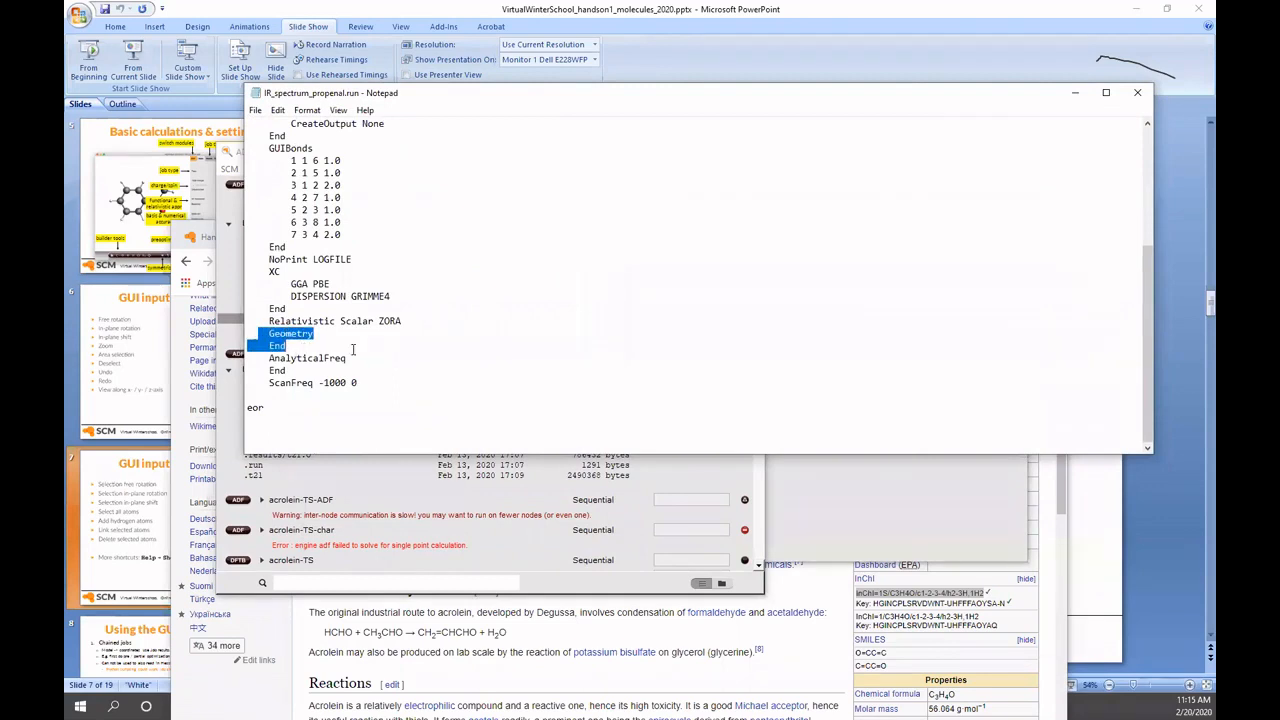
click(269, 358)
drag(269, 358, 309, 373)
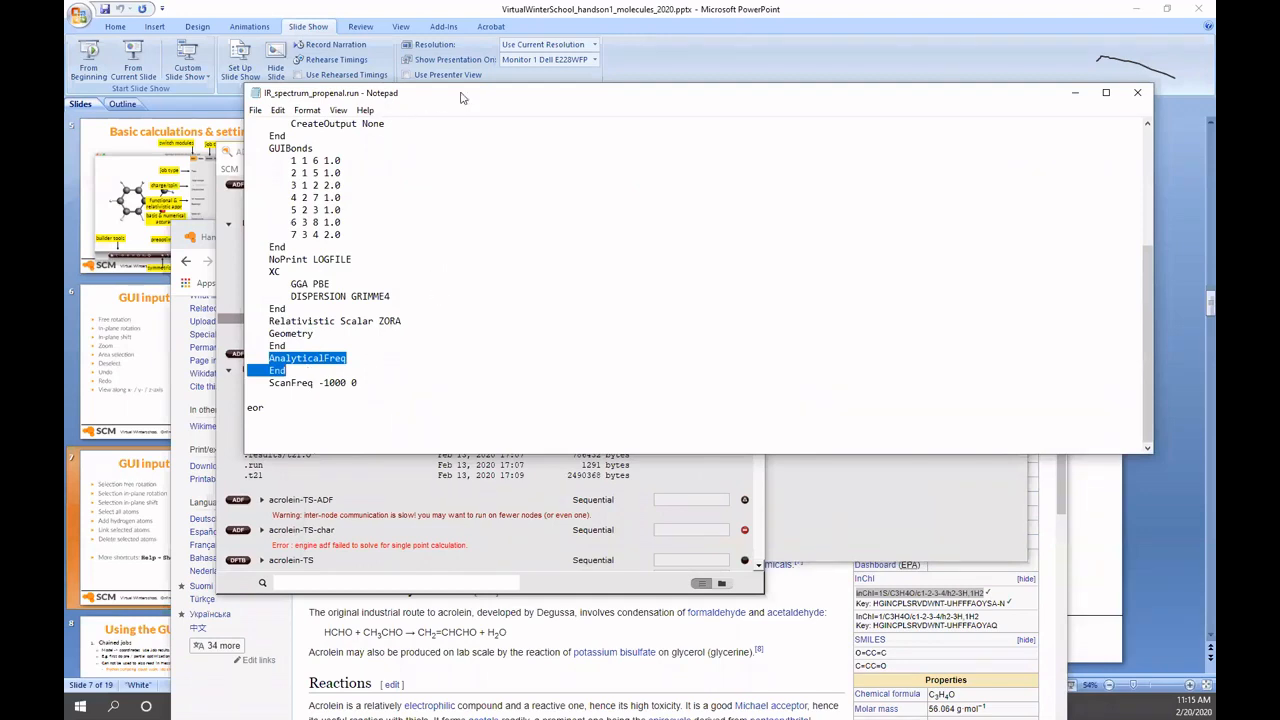
drag(462, 97, 655, 67)
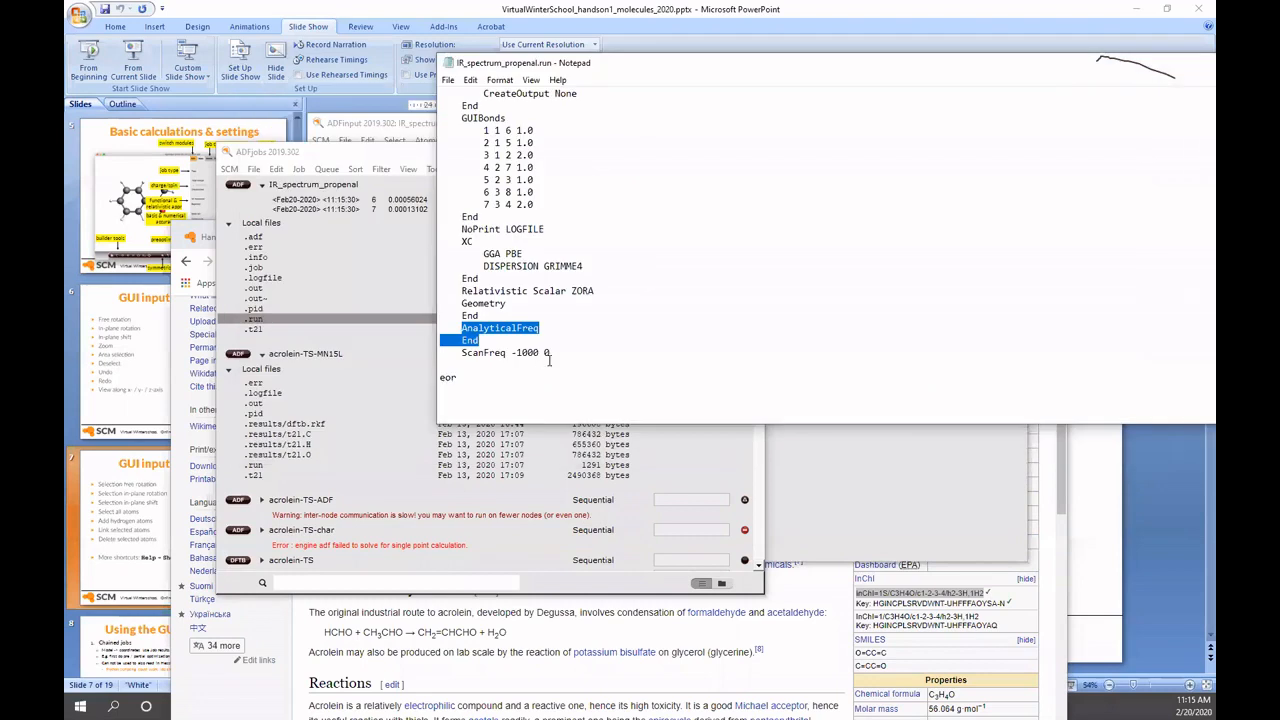
drag(551, 352, 460, 351)
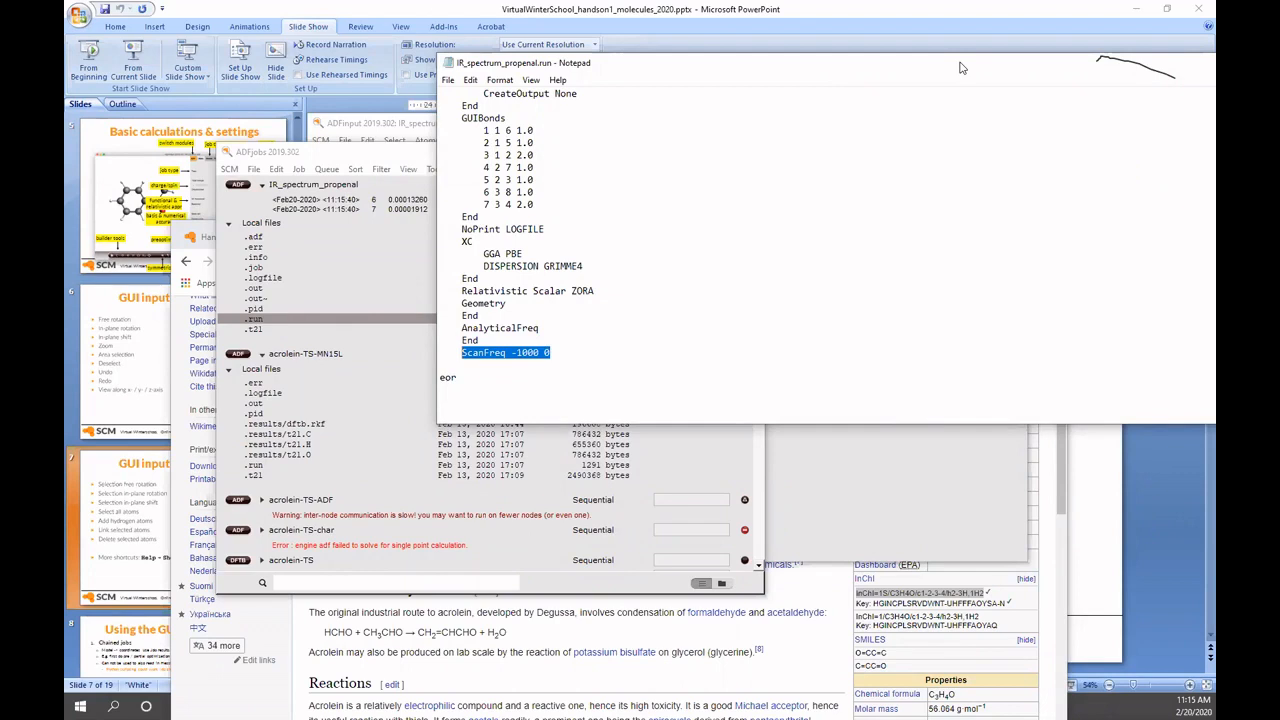
drag(960, 68, 848, 161)
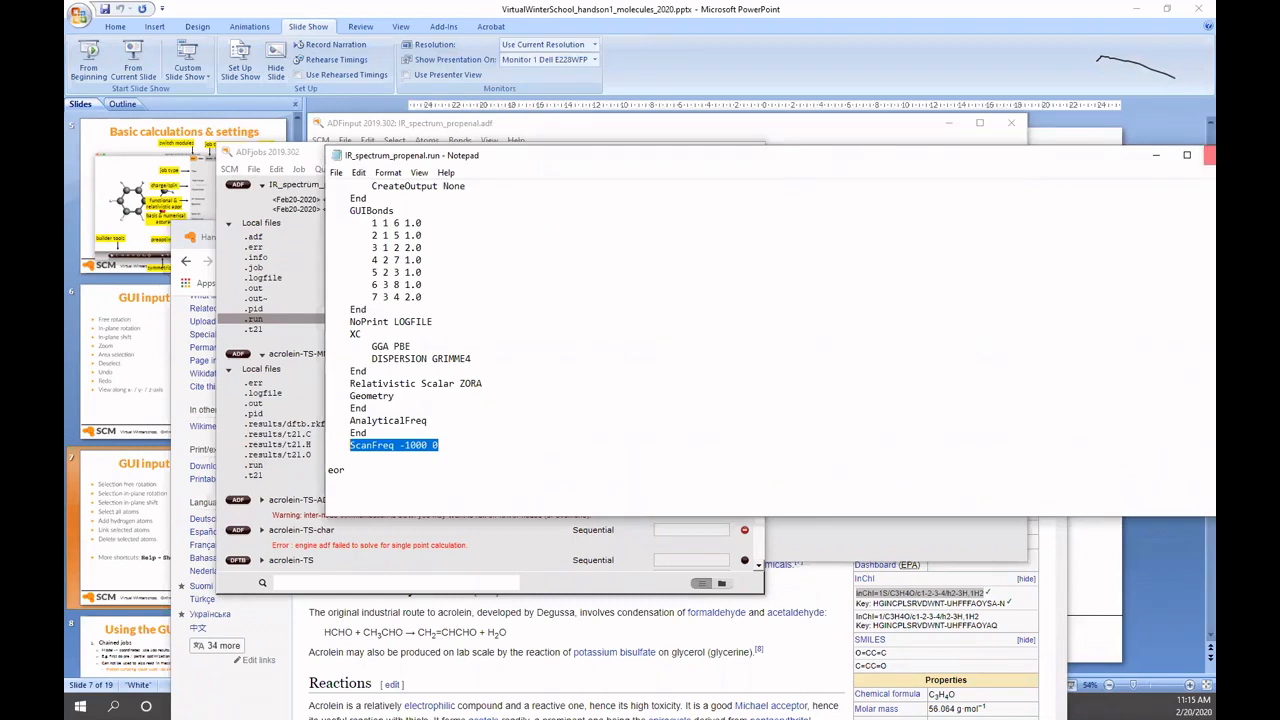
click(1208, 155)
- Open the IR_spectrum_propenal job's logfile and read through the atomic fragment calculations for hydrogen, oxygen and carbon
click(266, 279)
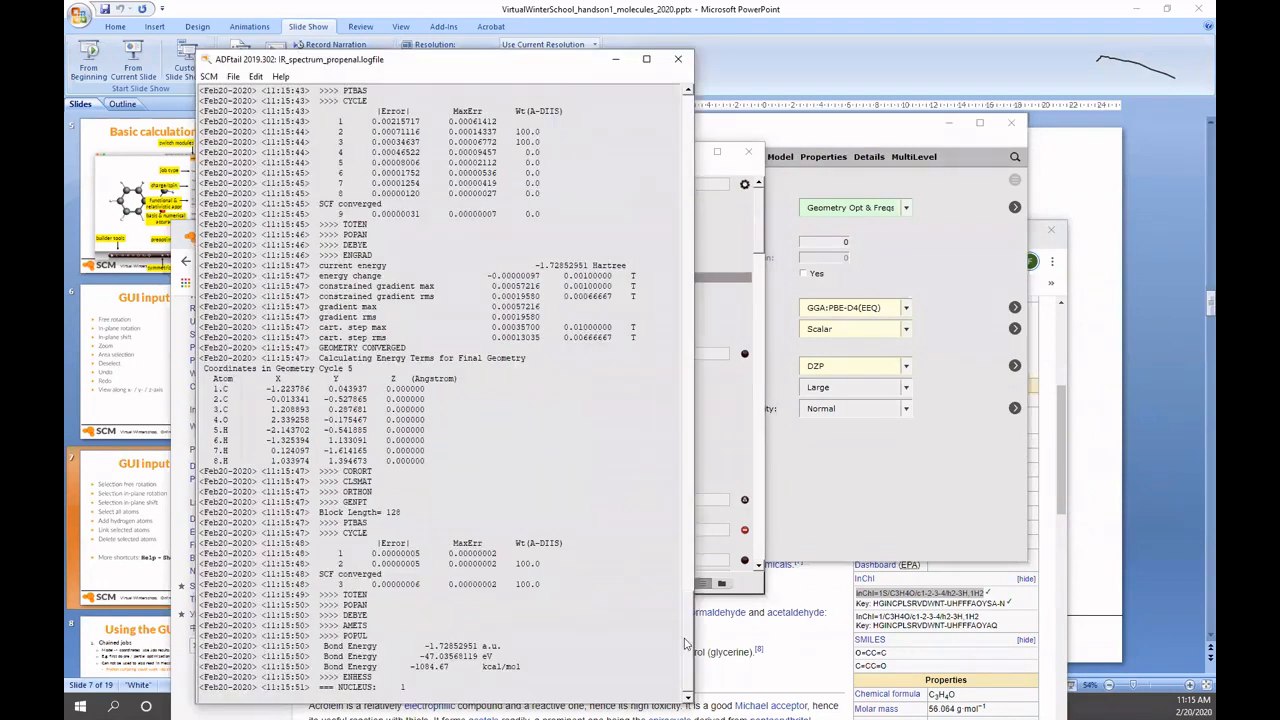
scroll(677, 139, up, 10)
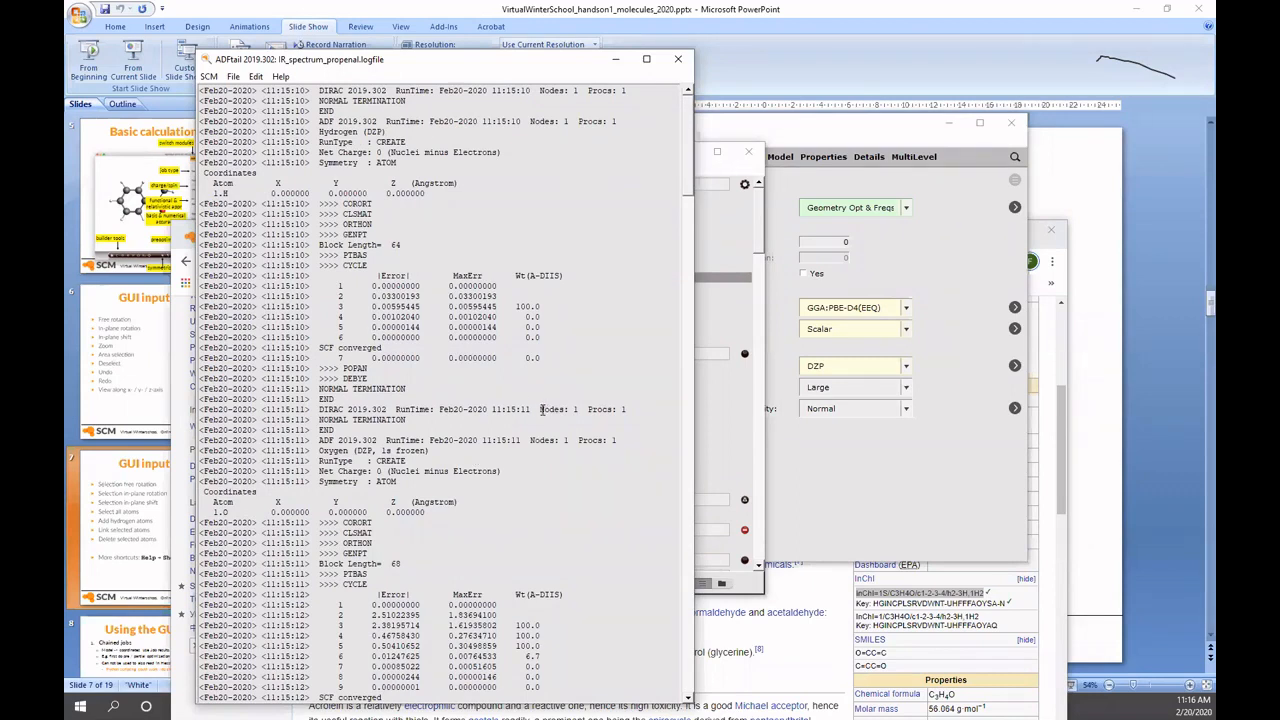
scroll(542, 409, down, 3)
scroll(542, 409, down, 1)
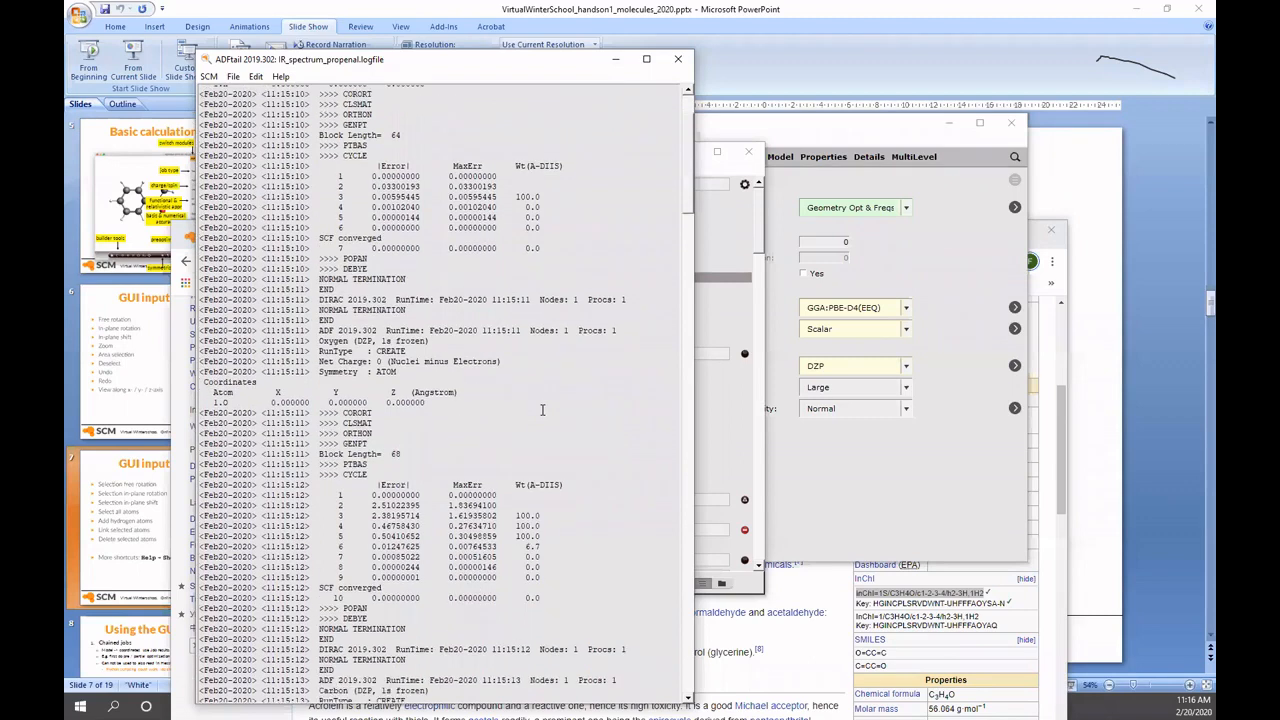
scroll(542, 409, down, 1)
scroll(544, 409, down, 3)
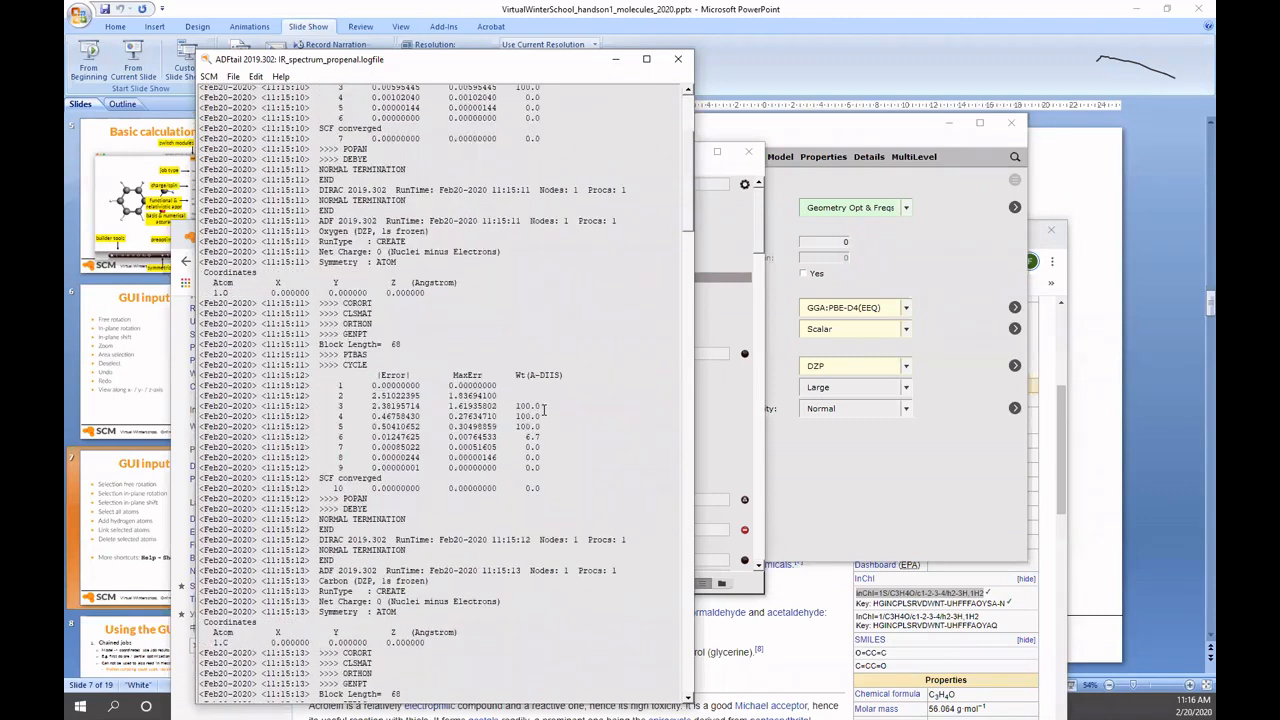
scroll(544, 409, down, 7)
scroll(544, 409, down, 6)
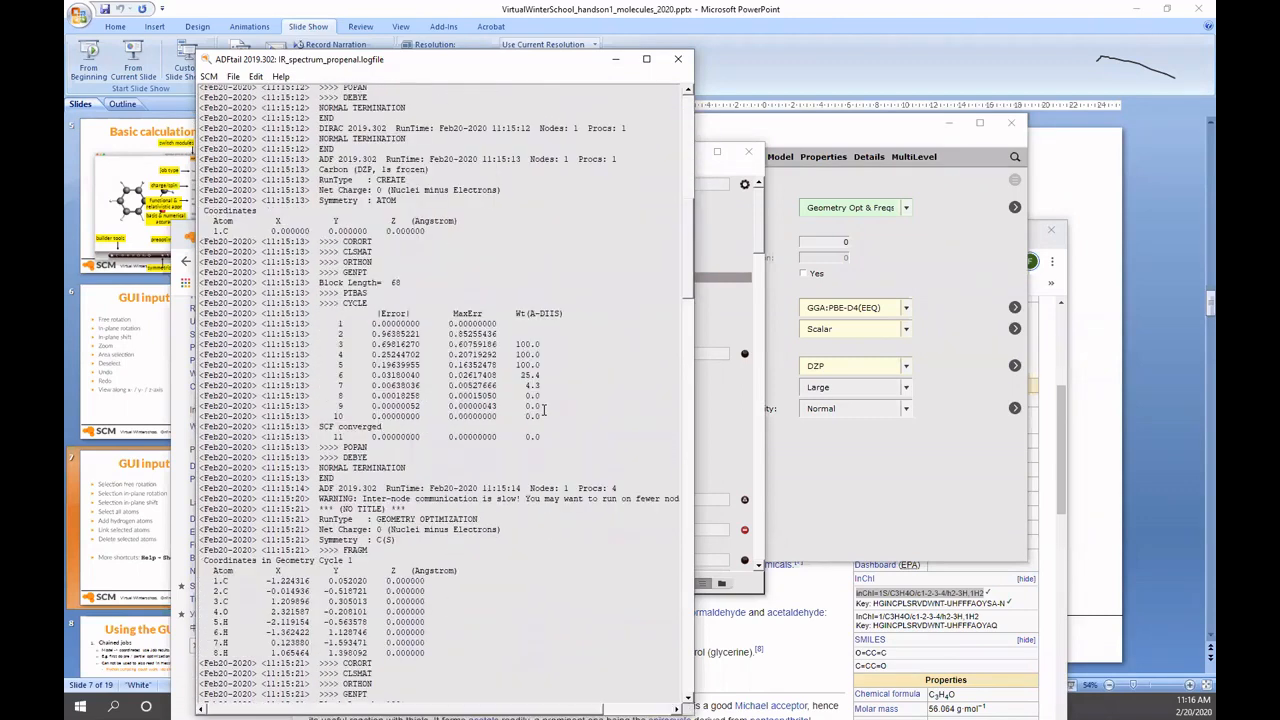
- Examine the start of the geometry optimization in the logfile, highlighting the symmetry and the geometry cycle 1 coordinates
scroll(544, 409, down, 4)
scroll(544, 409, down, 1)
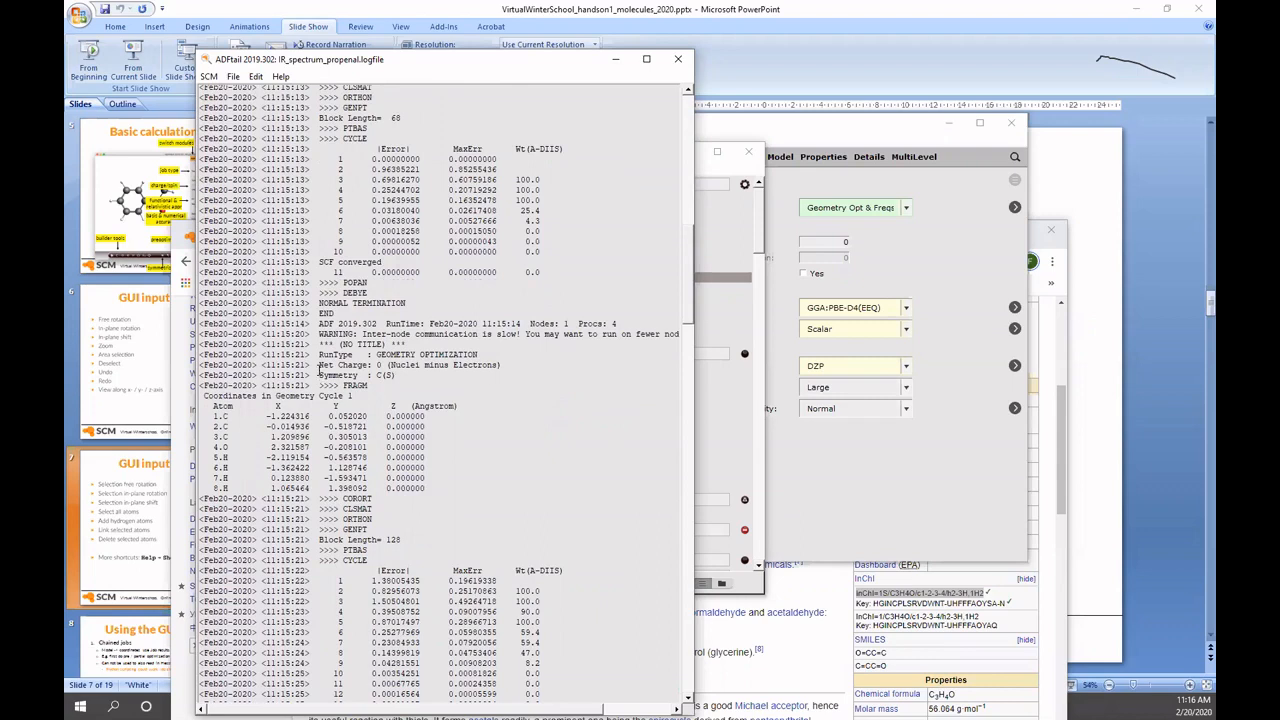
drag(399, 376, 318, 376)
click(417, 460)
drag(205, 413, 443, 492)
scroll(529, 396, down, 2)
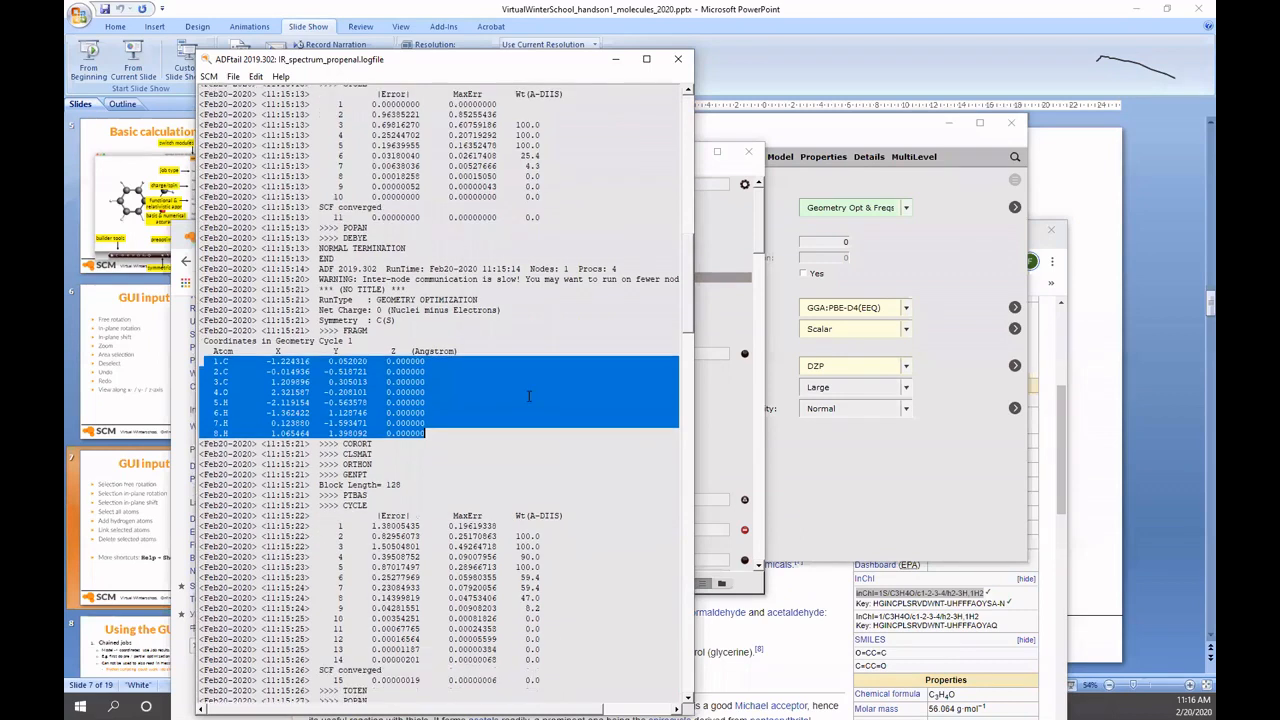
scroll(340, 316, down, 3)
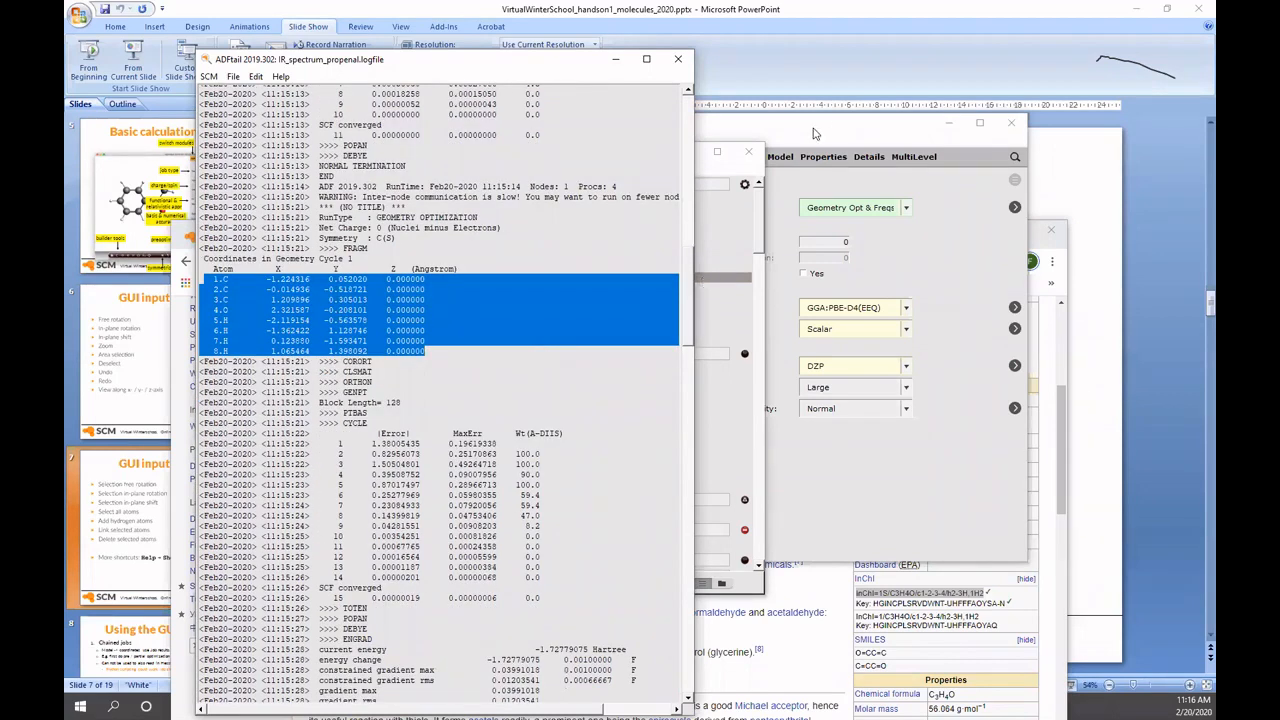
- Move the ADFinput window aside and examine the logfile's geometry cycle 4 coordinates and the convergence criteria of the following cycles
click(925, 140)
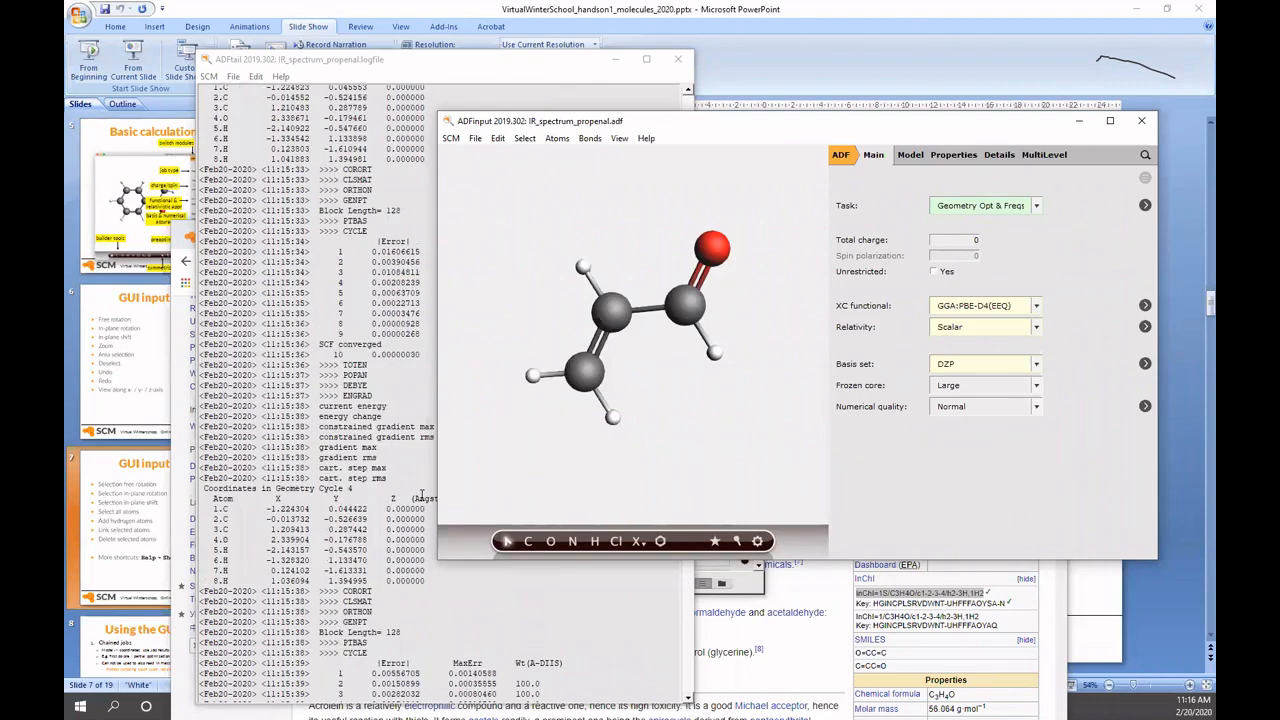
click(430, 498)
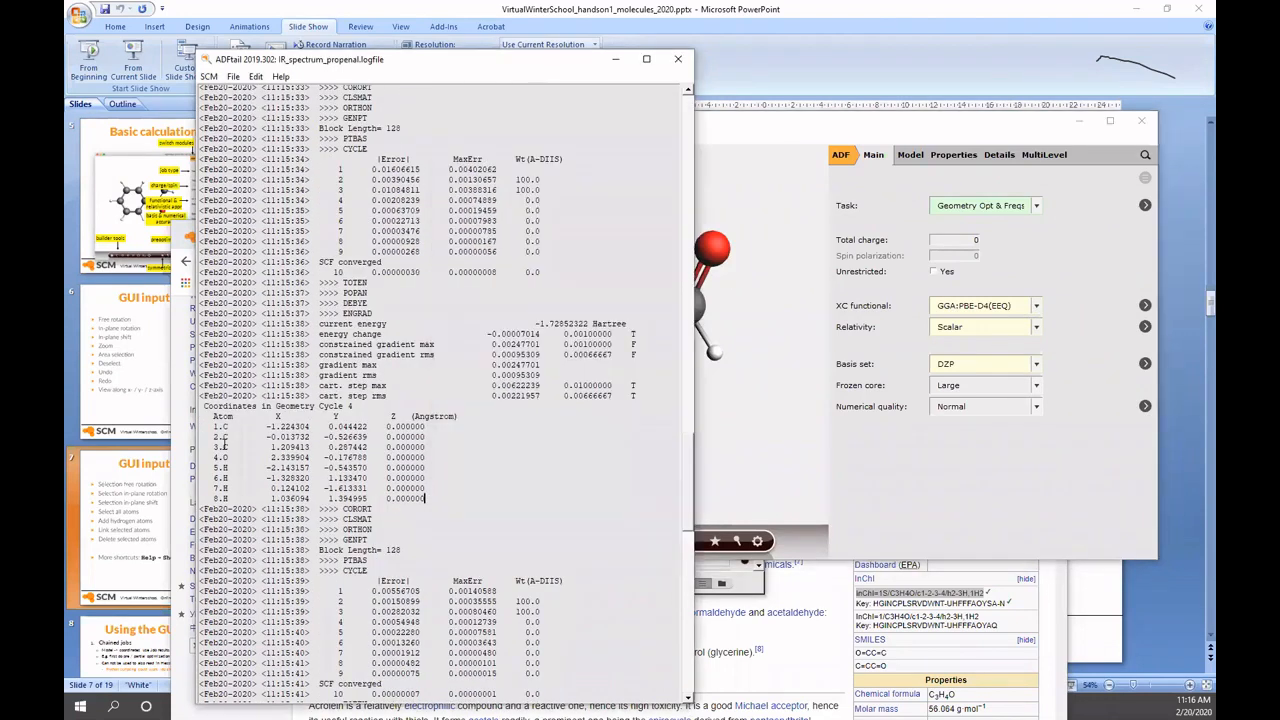
shift+click(192, 426)
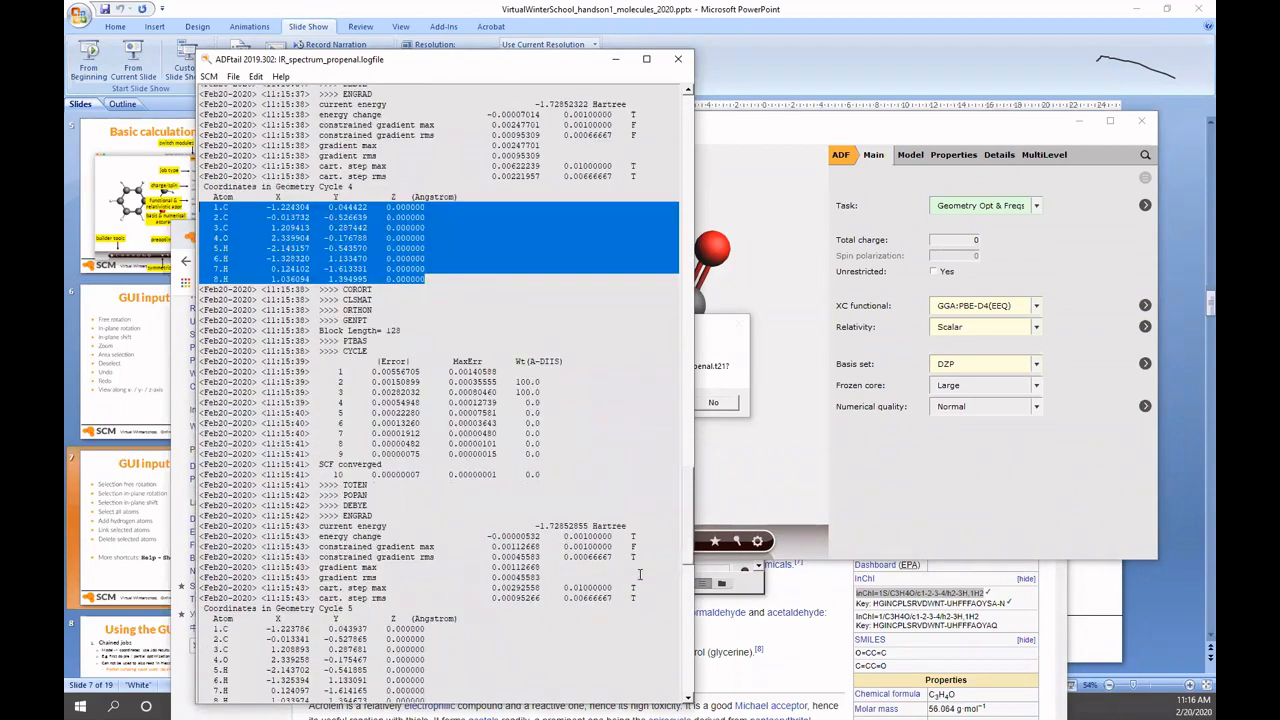
drag(636, 598, 143, 540)
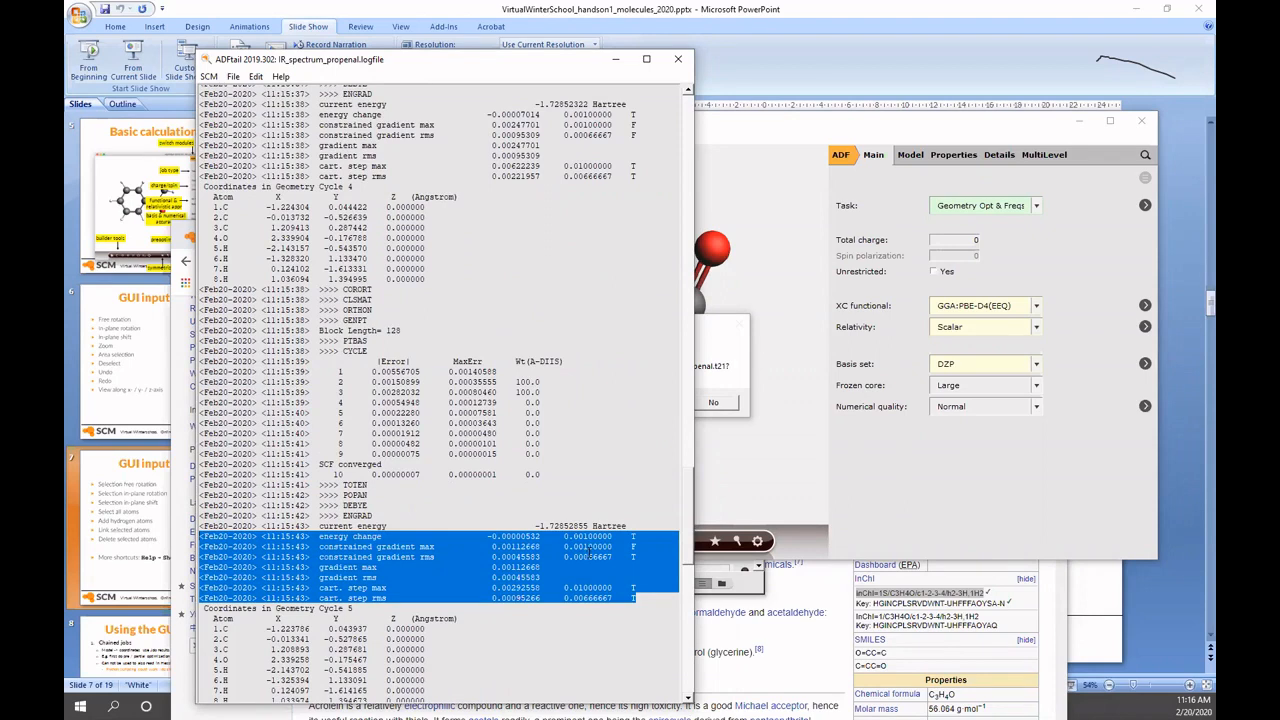
scroll(586, 553, down, 3)
scroll(589, 551, down, 9)
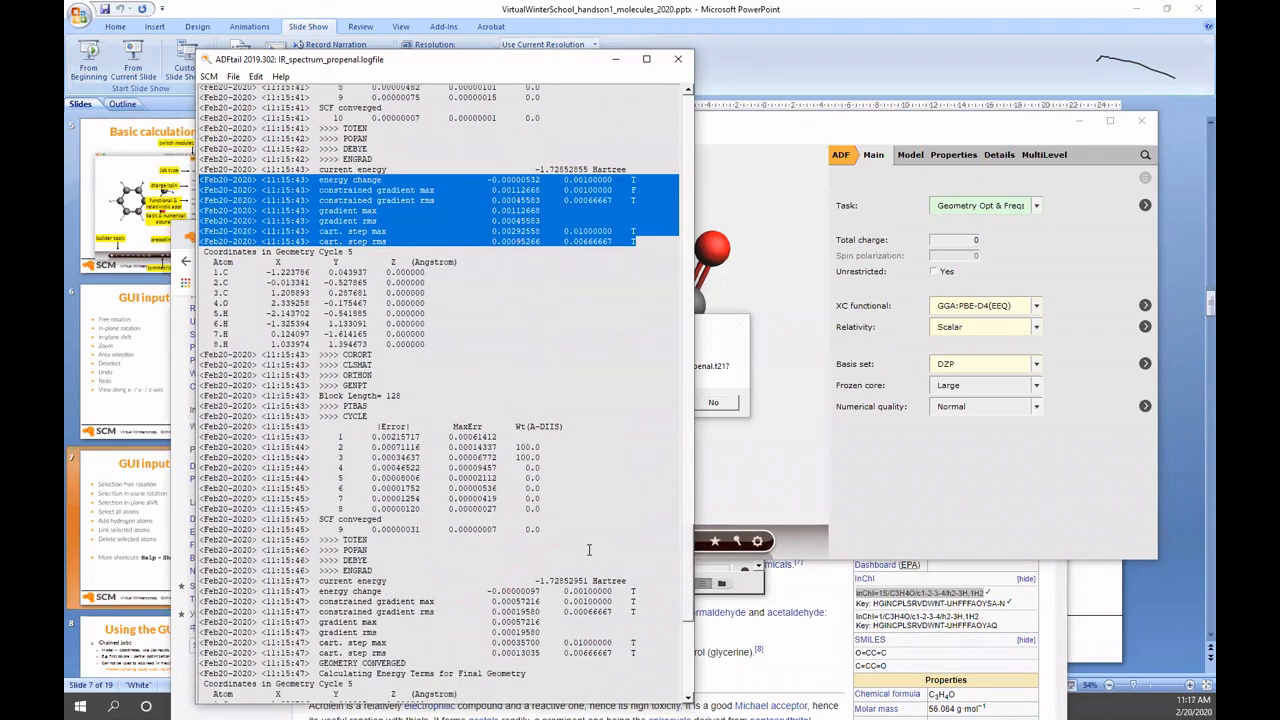
- Read the logfile through to the end of the frequency calculation and highlight the convergence criteria of the final geometry cycle
scroll(589, 549, down, 2)
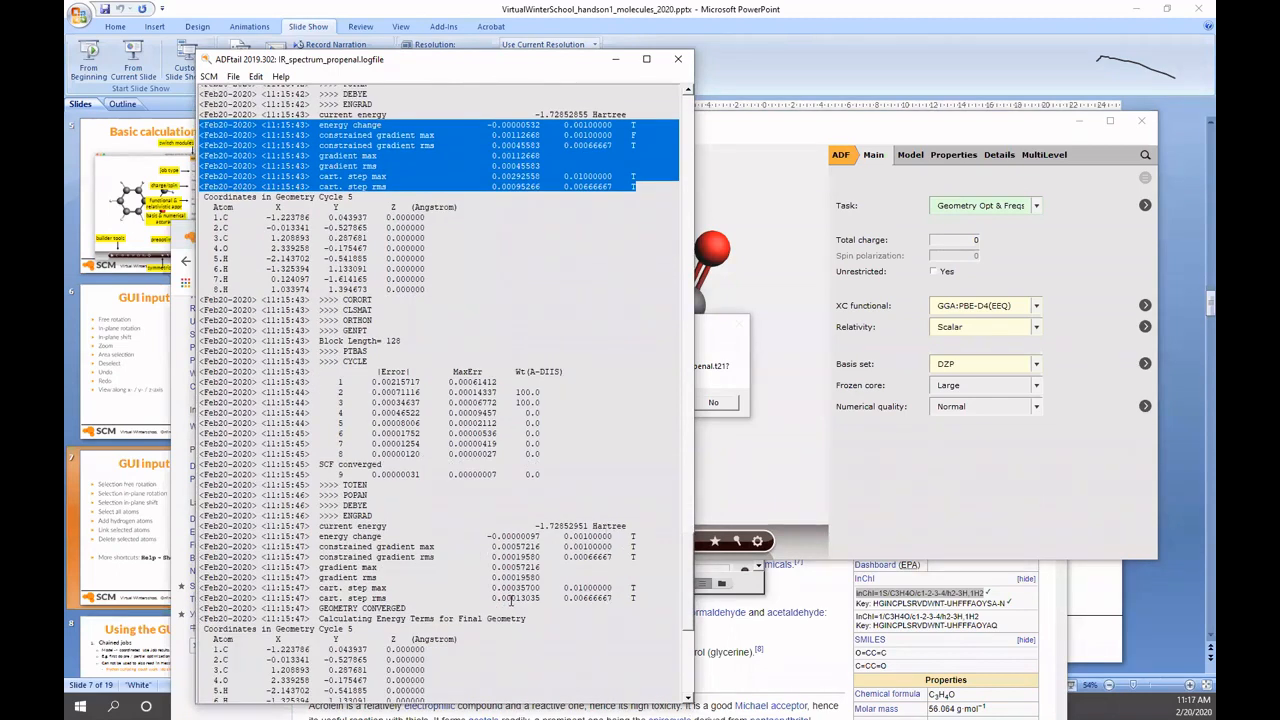
scroll(595, 580, down, 9)
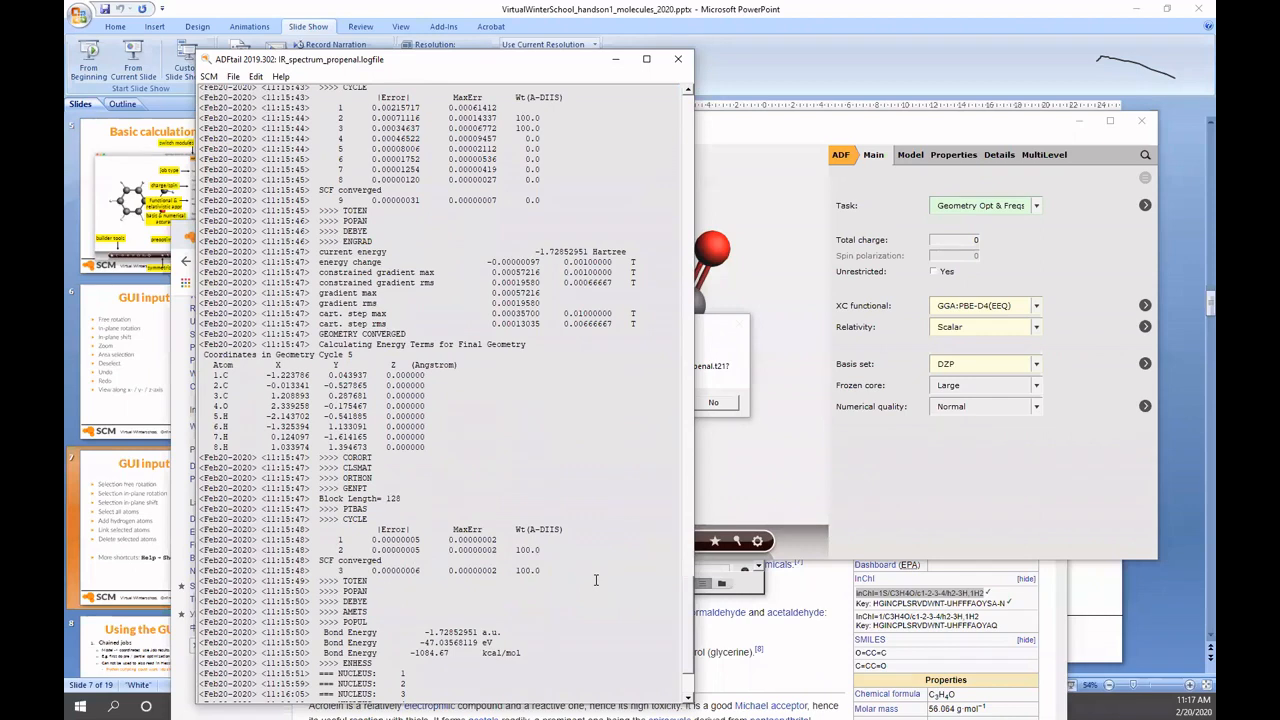
scroll(595, 580, down, 4)
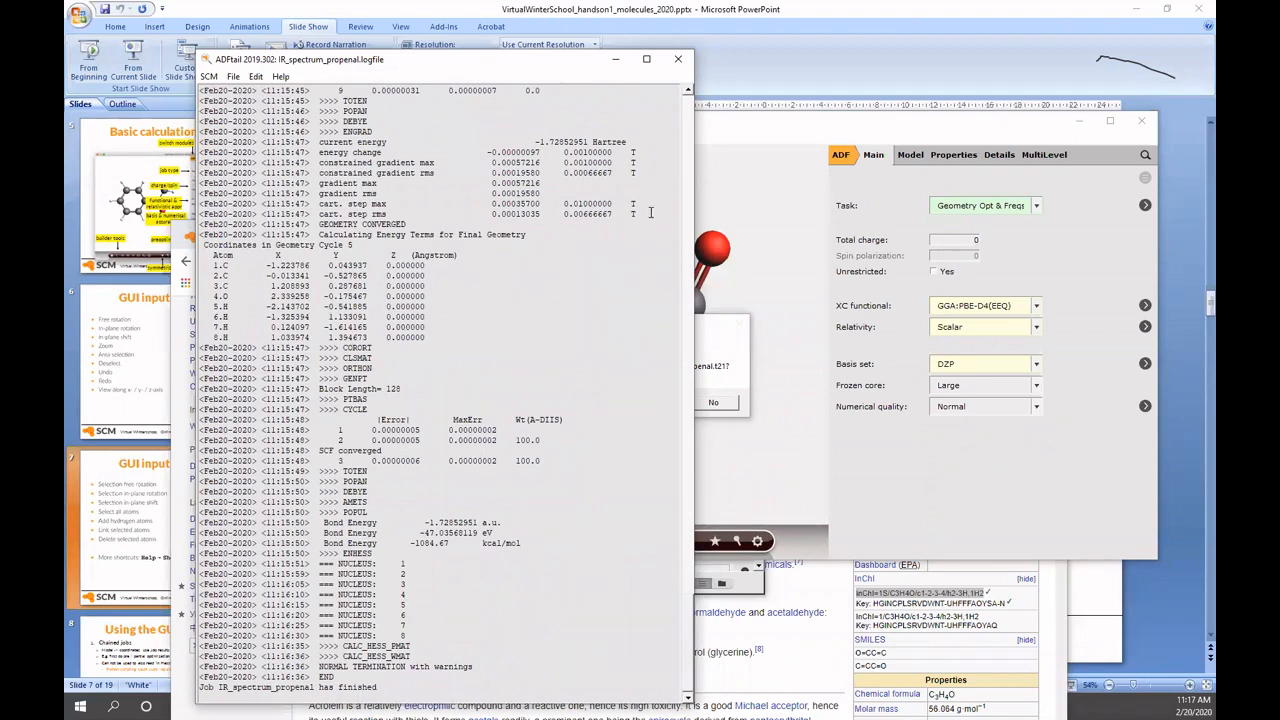
drag(650, 213, 119, 148)
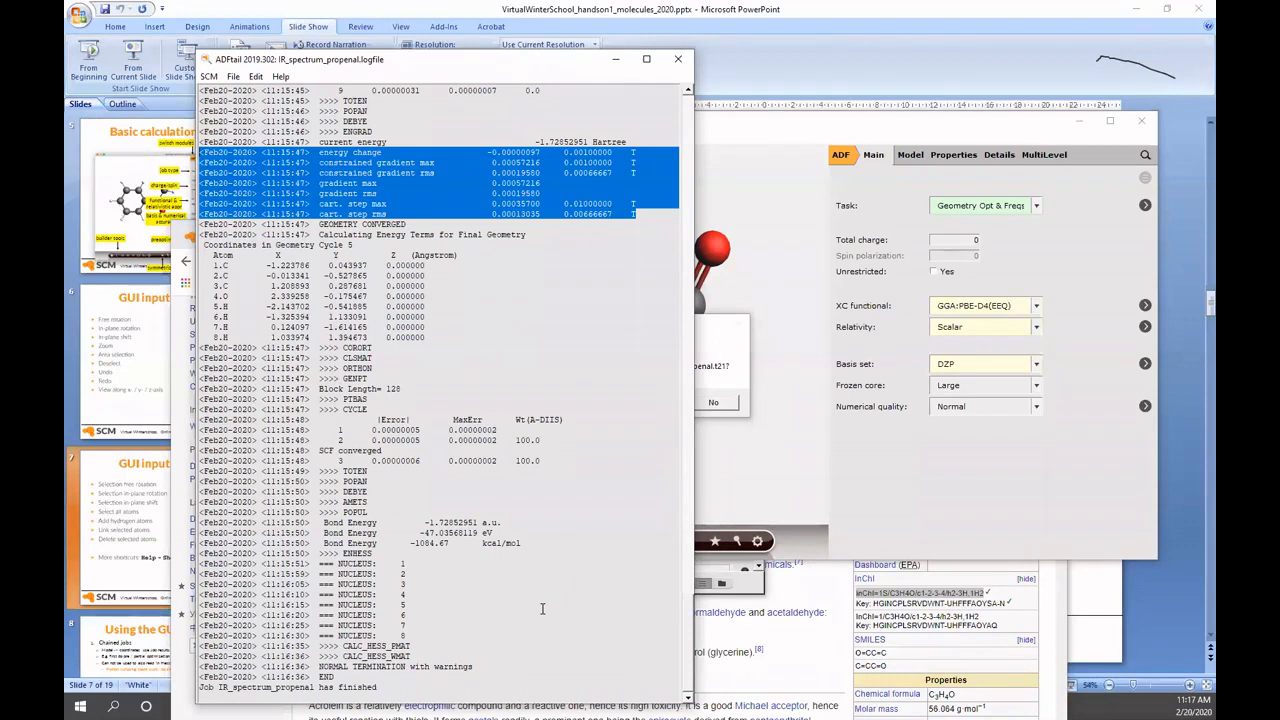
- Close the logfile and read the optimized coordinates from IR_spectrum_propenal.t21 into the input molecule
click(683, 64)
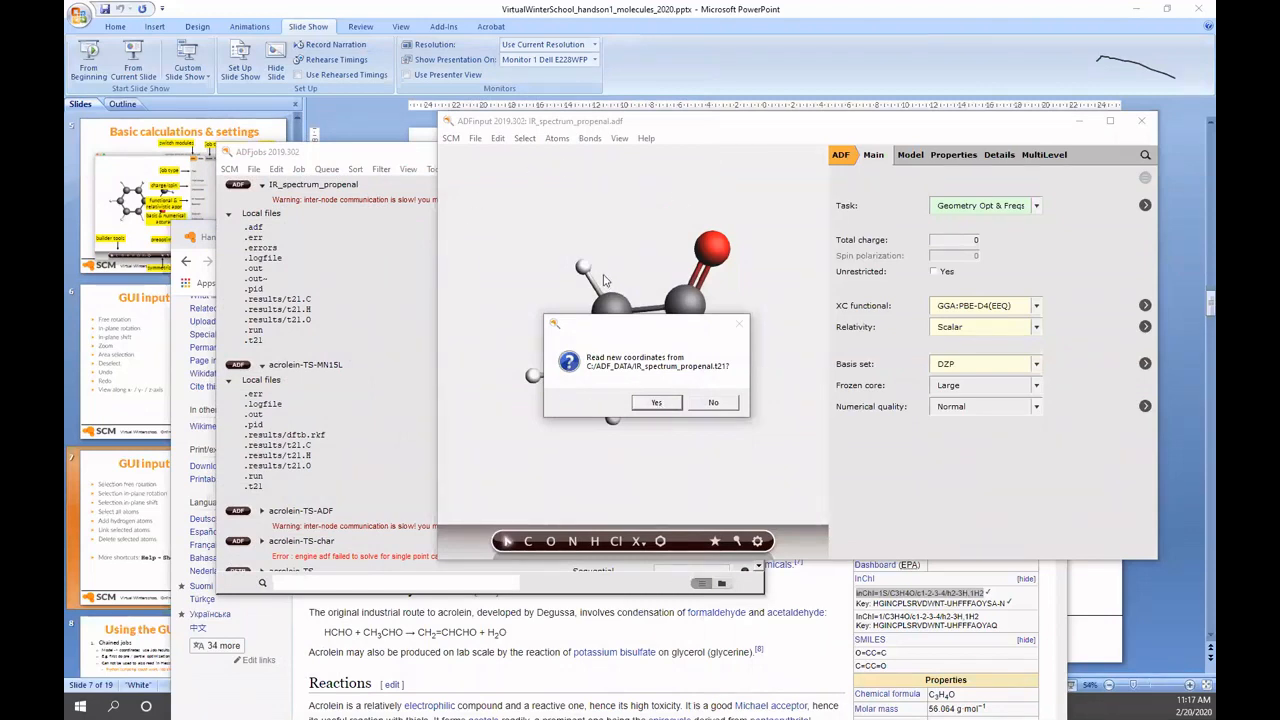
click(658, 403)
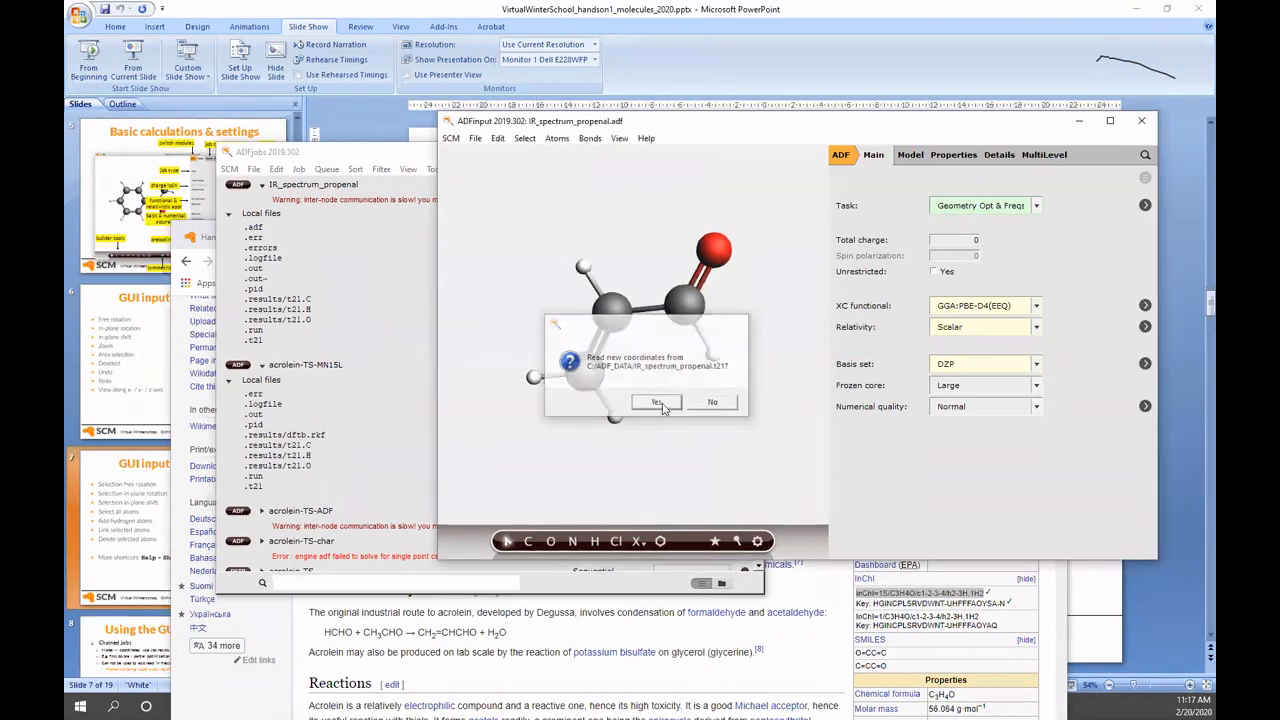
drag(743, 403, 783, 375)
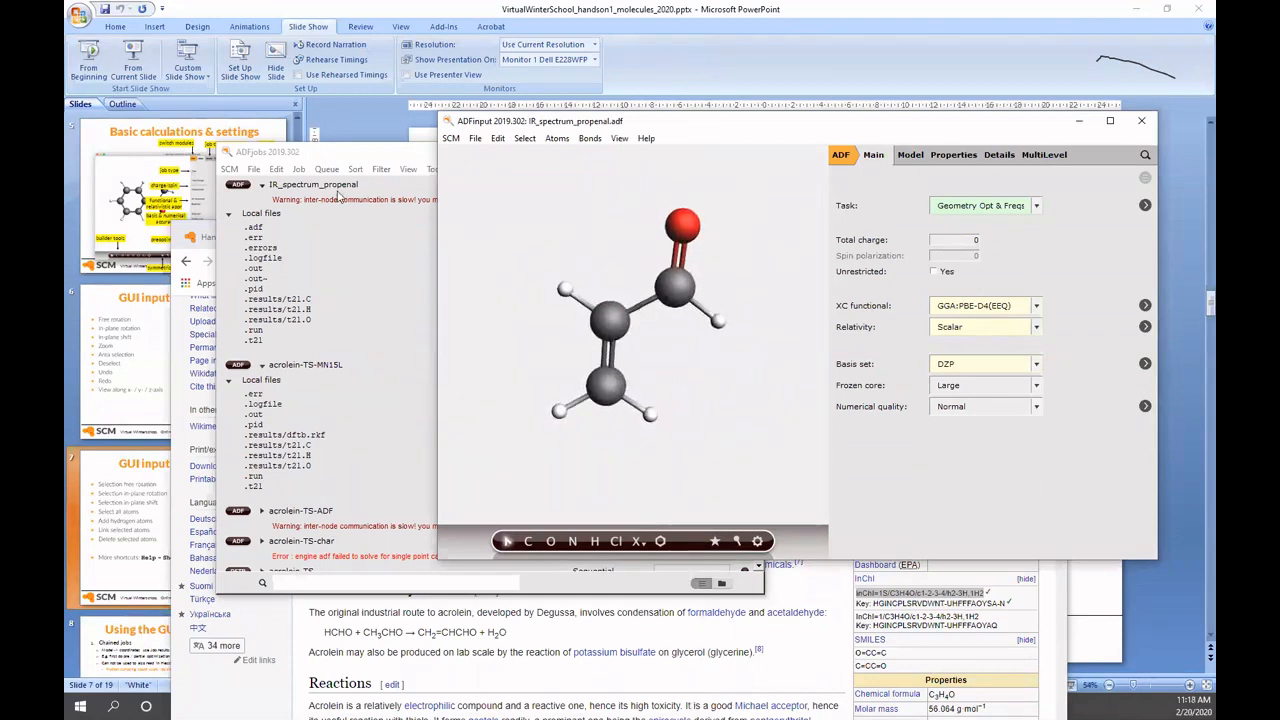
- Select the IR_spectrum_propenal job in ADFjobs and open its geometry optimization in ADFmovie
click(341, 157)
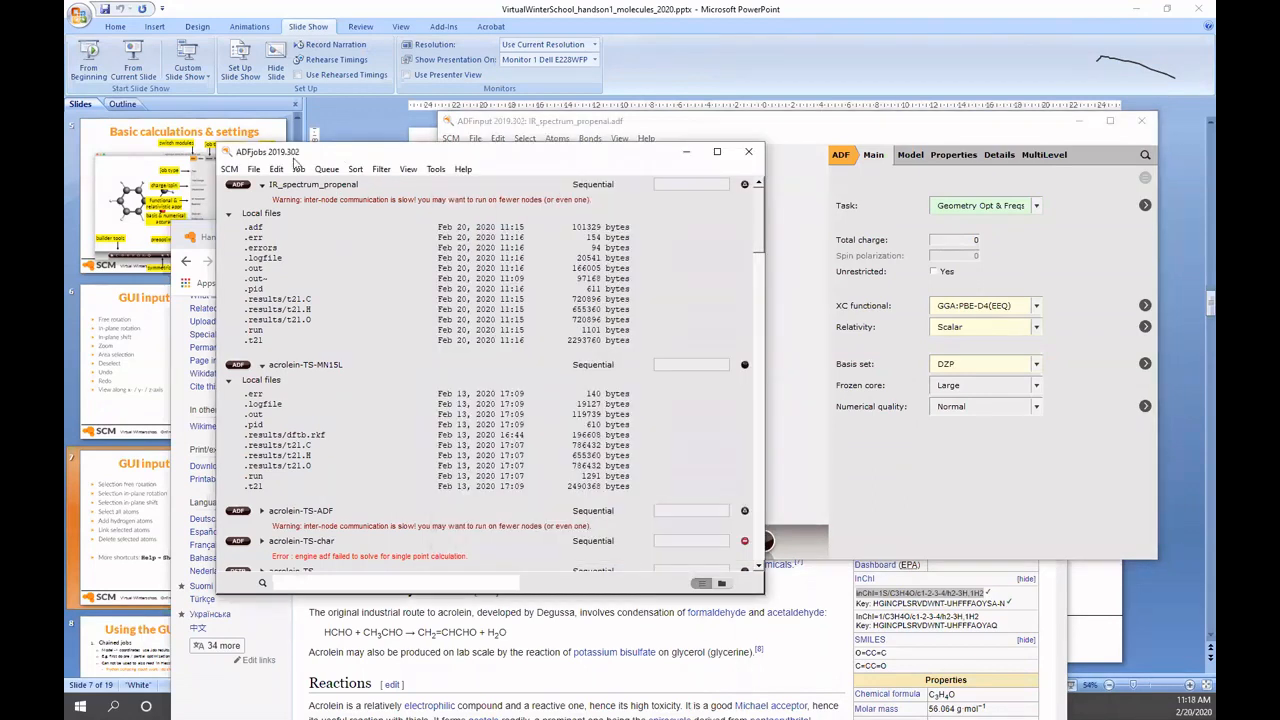
click(229, 169)
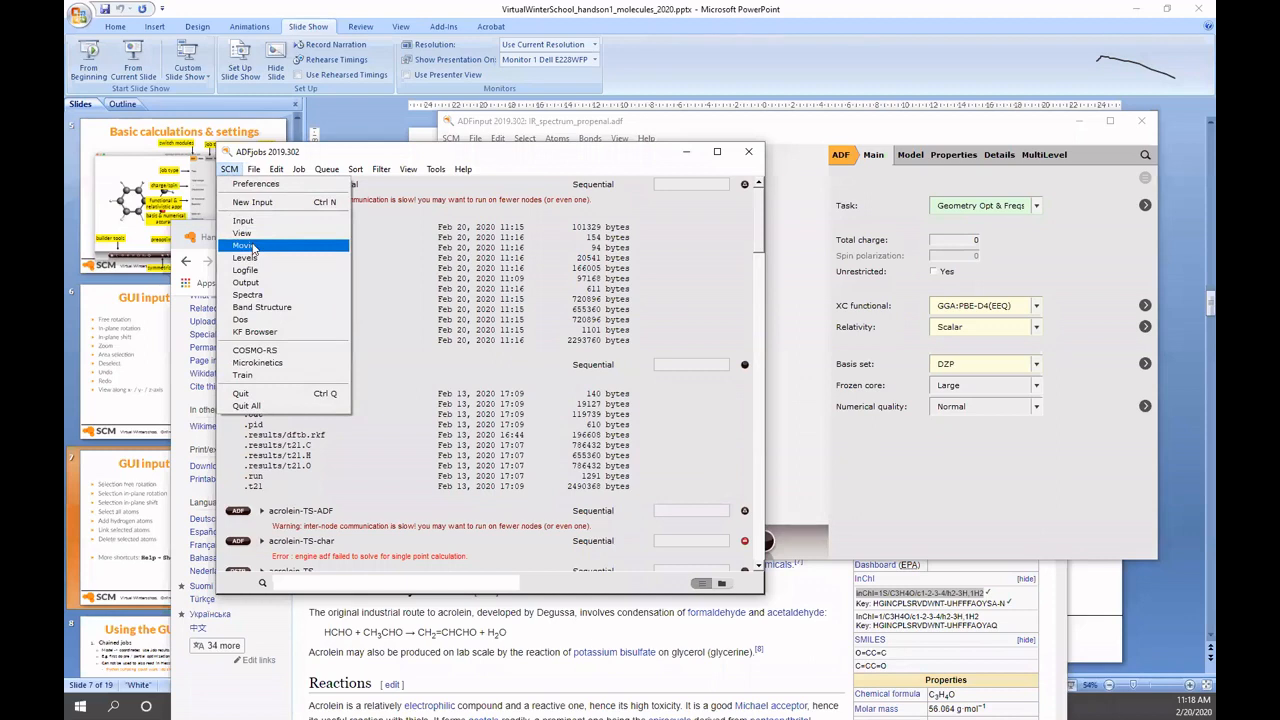
click(320, 197)
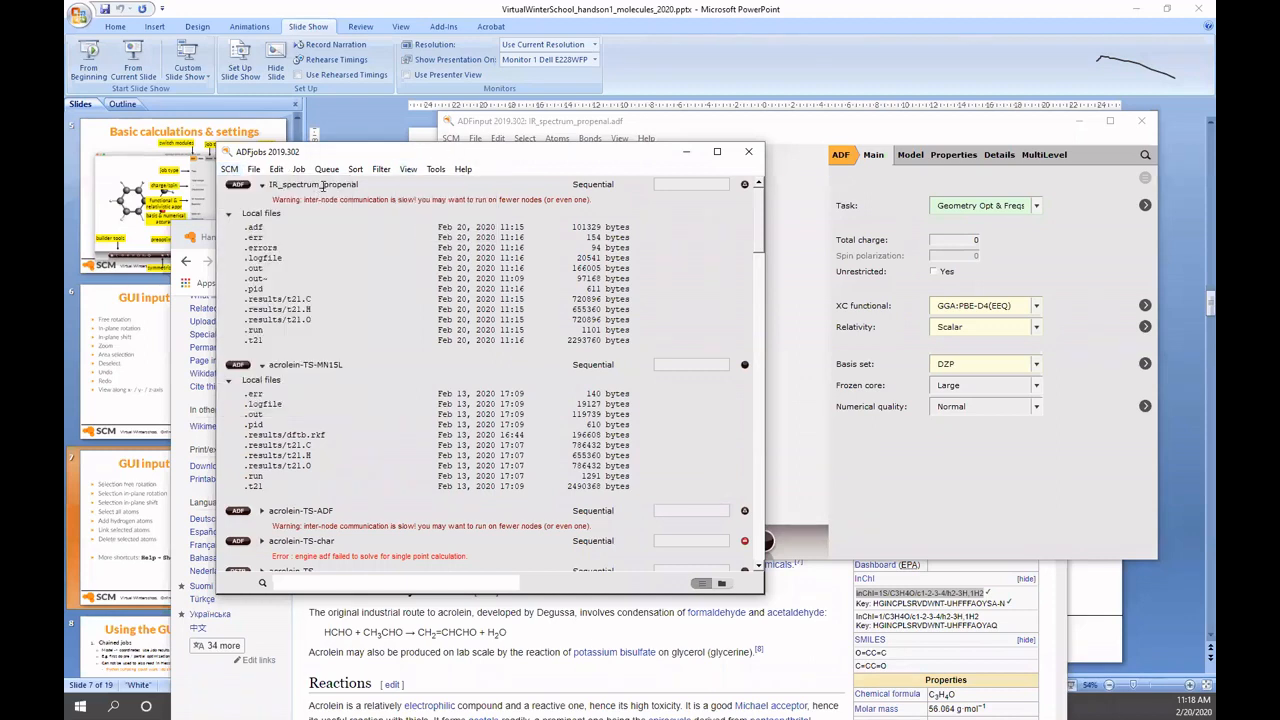
click(324, 186)
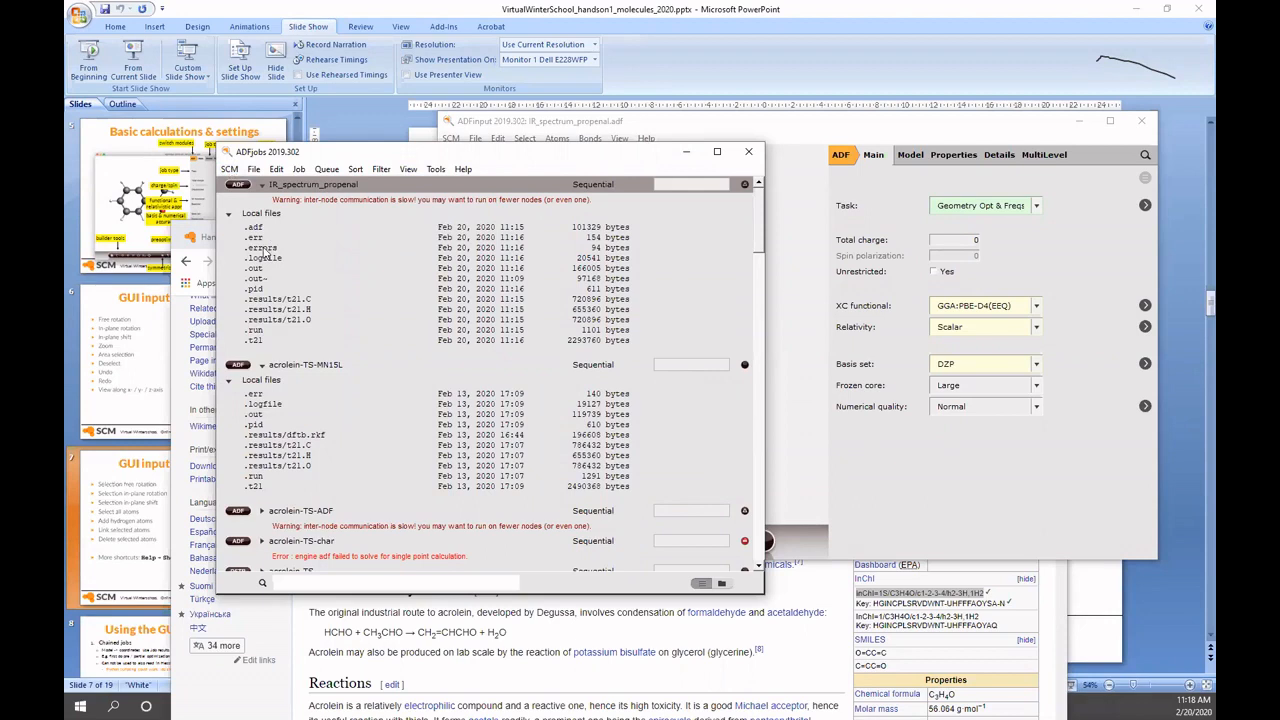
click(229, 169)
key(Escape)
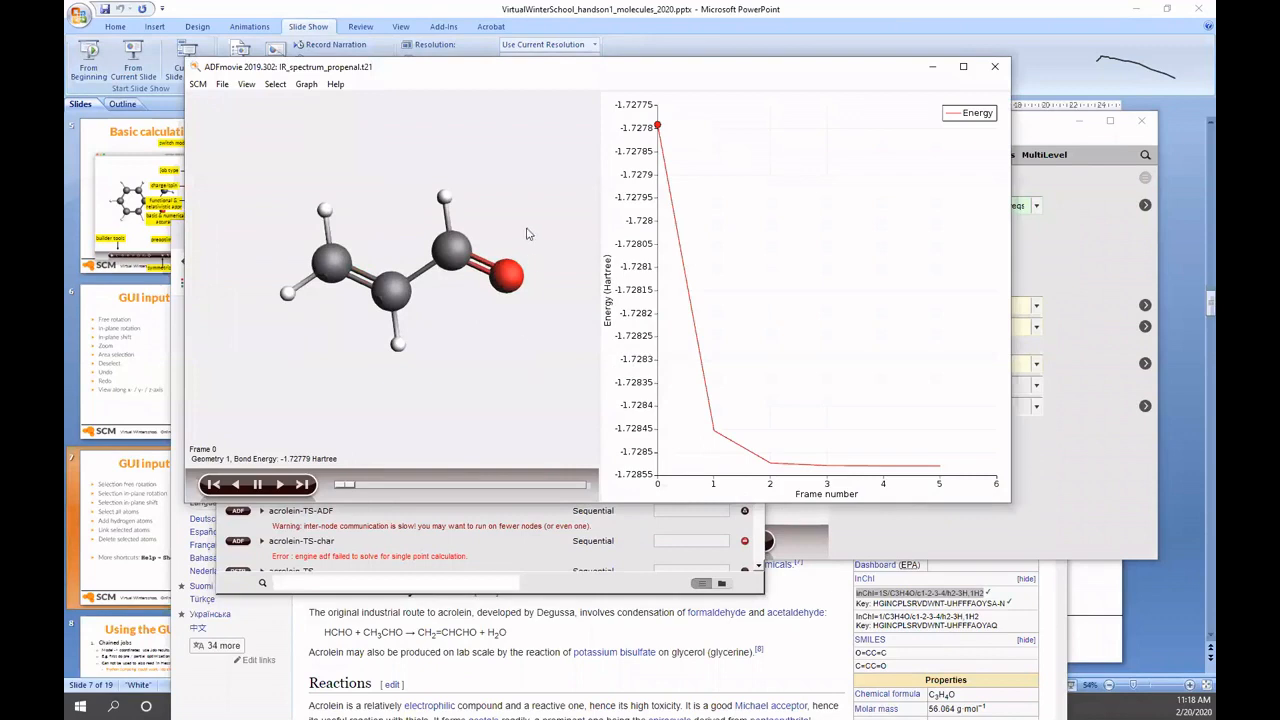
- Select the C(1) and C(2) carbons of the C=C double bond and plot their distance over the optimization frames
drag(514, 369, 523, 365)
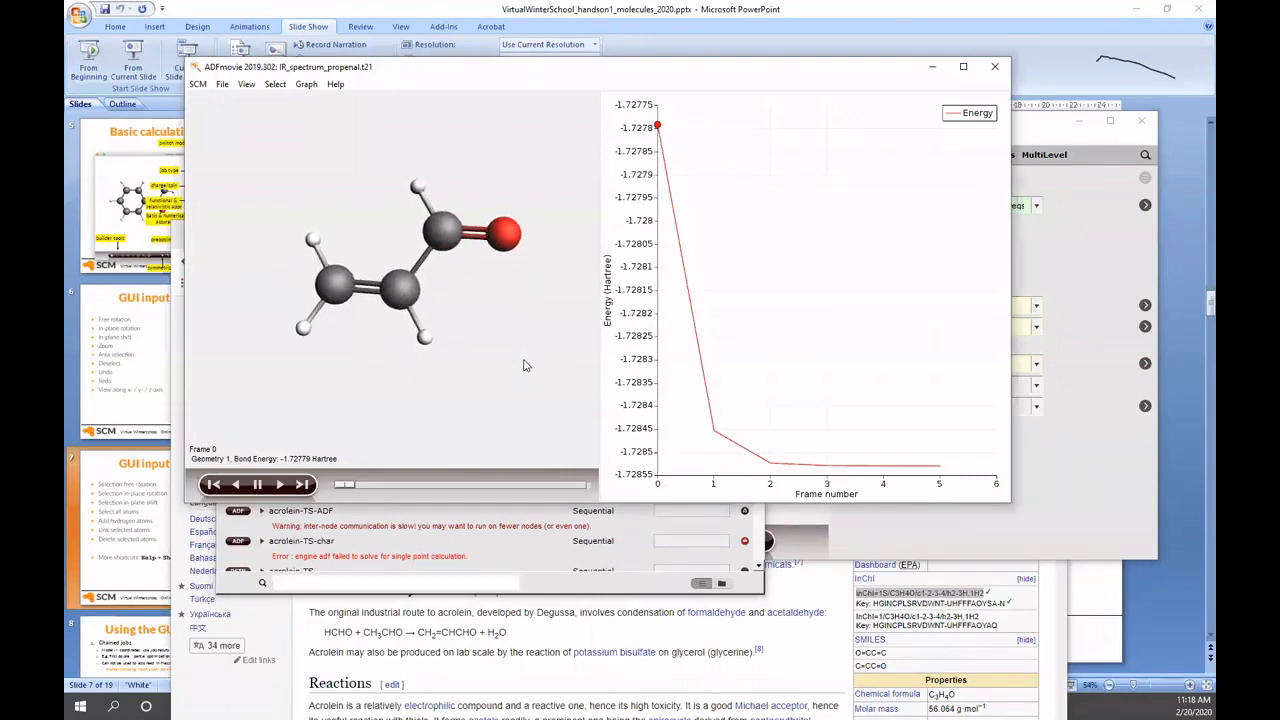
click(365, 288)
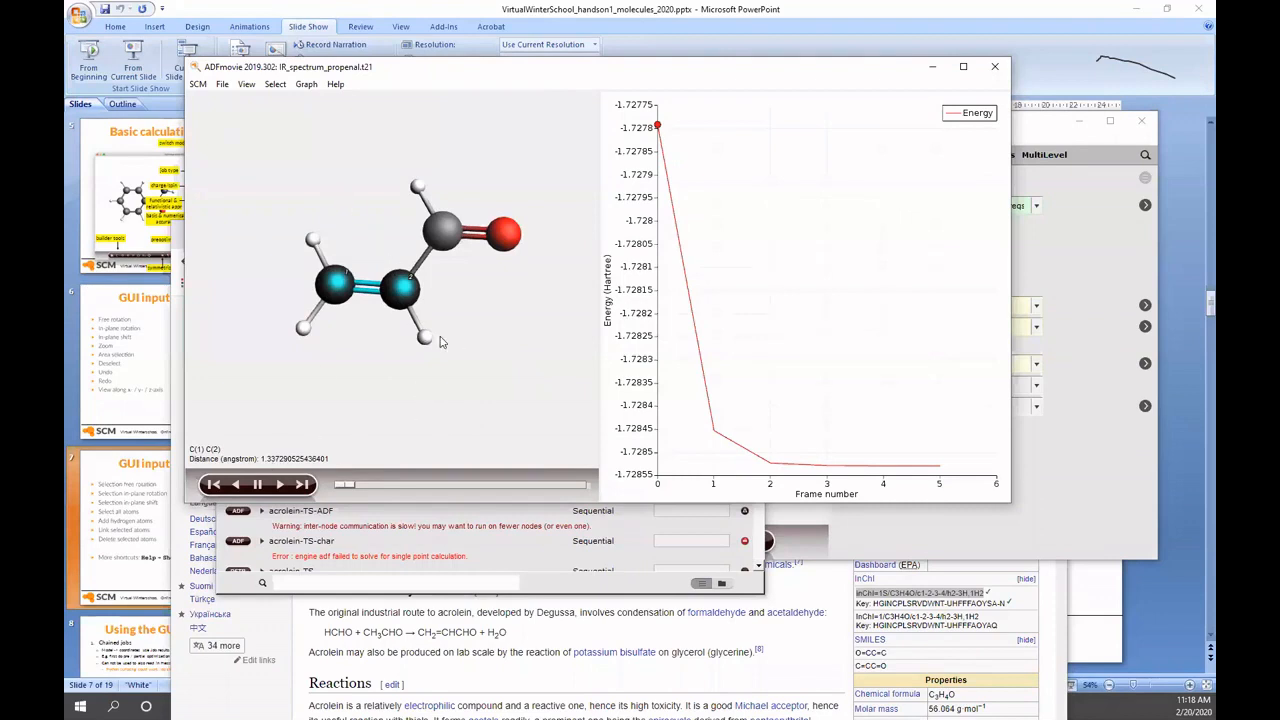
click(337, 287)
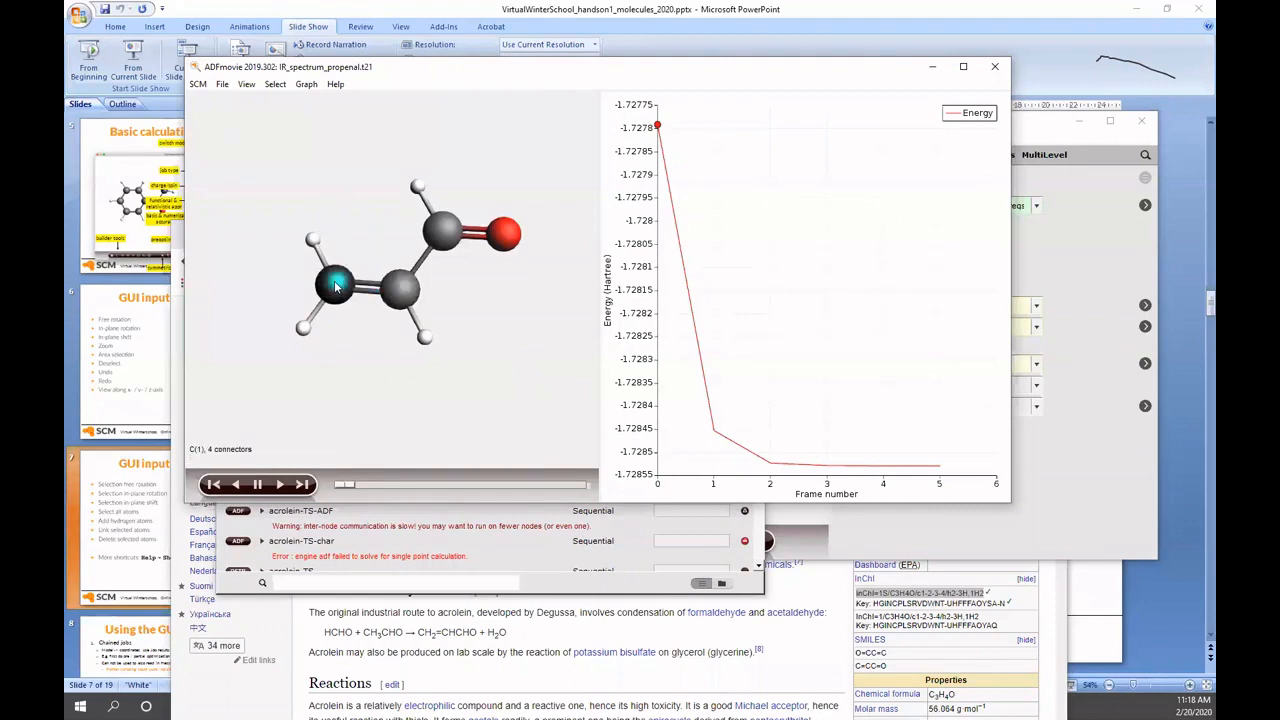
shift+click(405, 291)
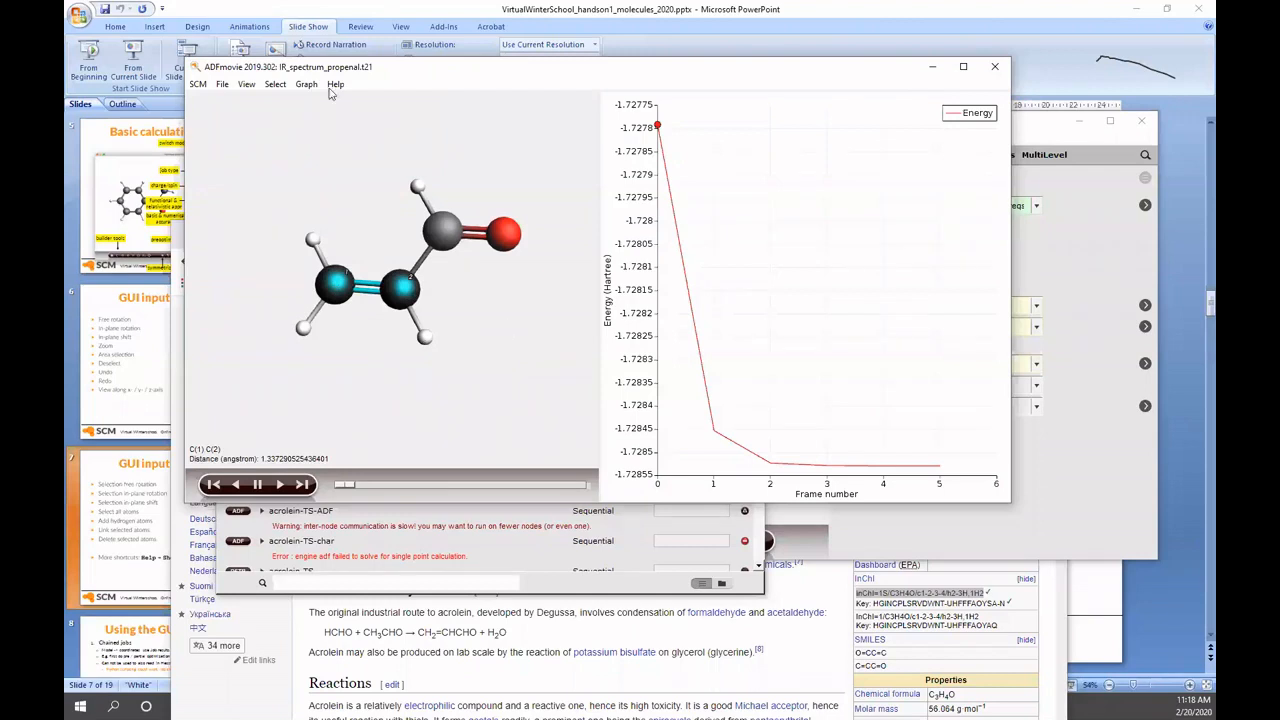
click(306, 84)
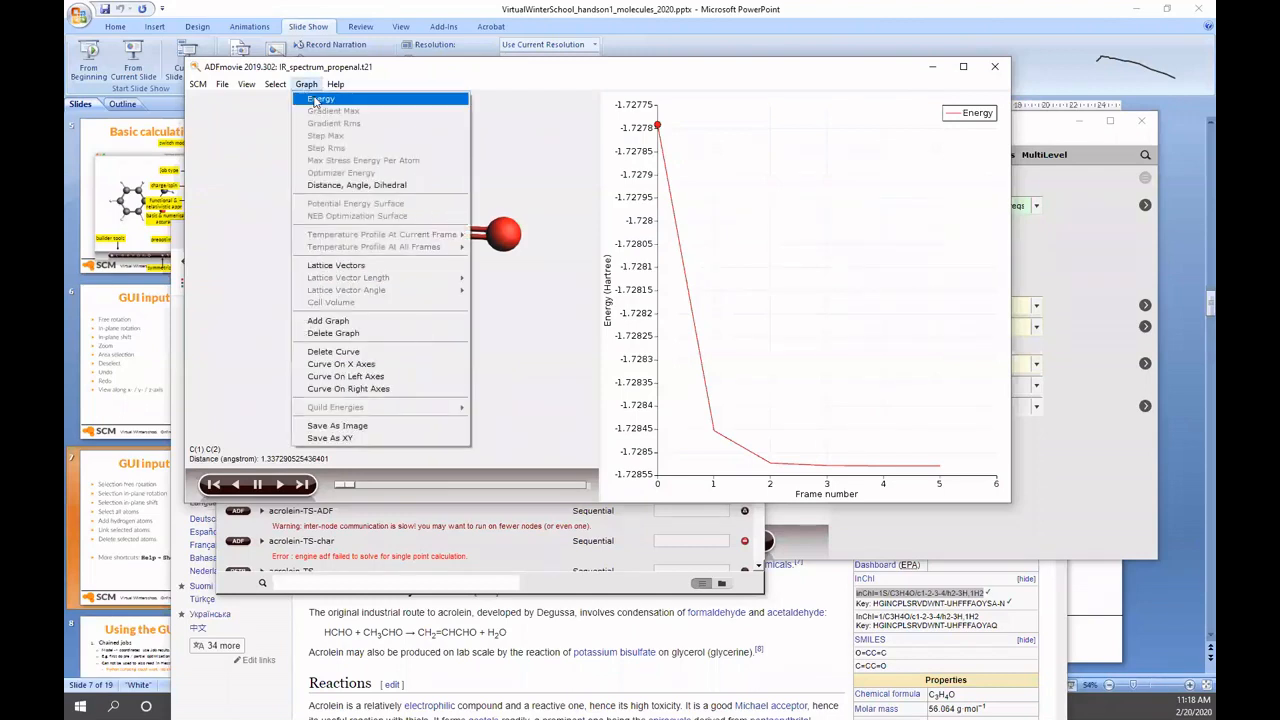
click(370, 188)
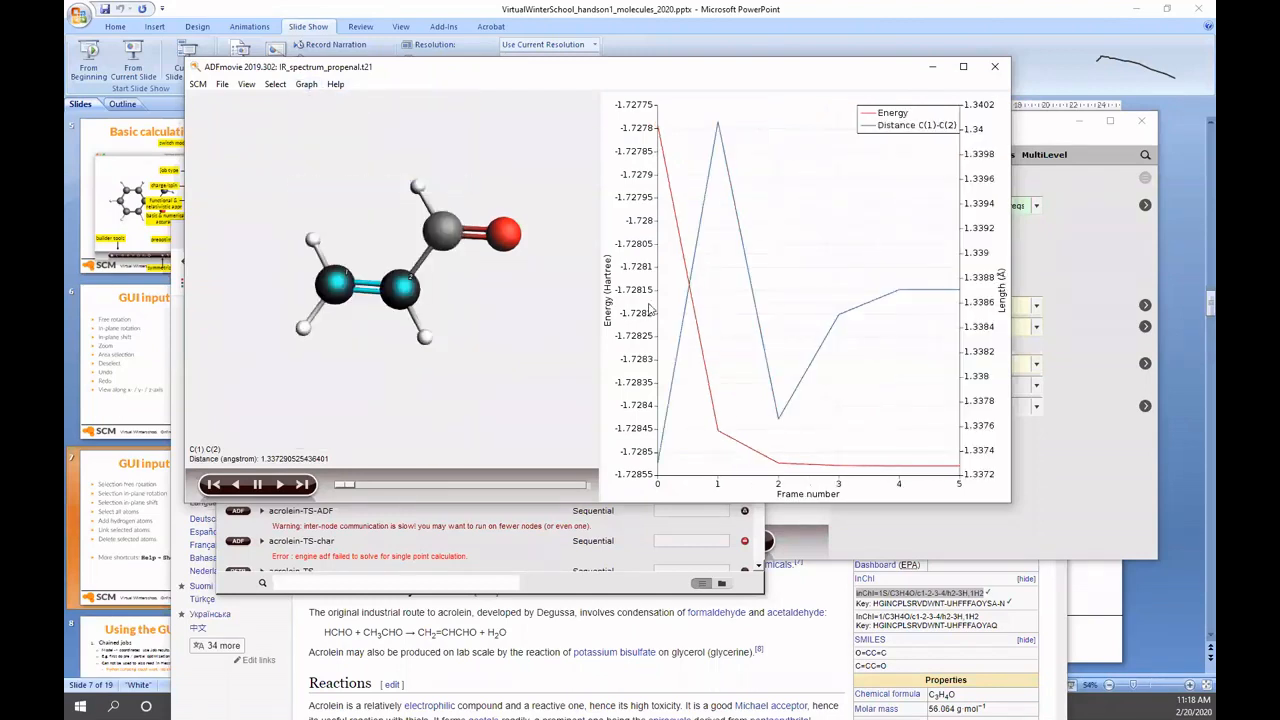
- Select the three carbons C(1), C(2) and C(3) in order and plot their angle over the optimization frames
click(495, 406)
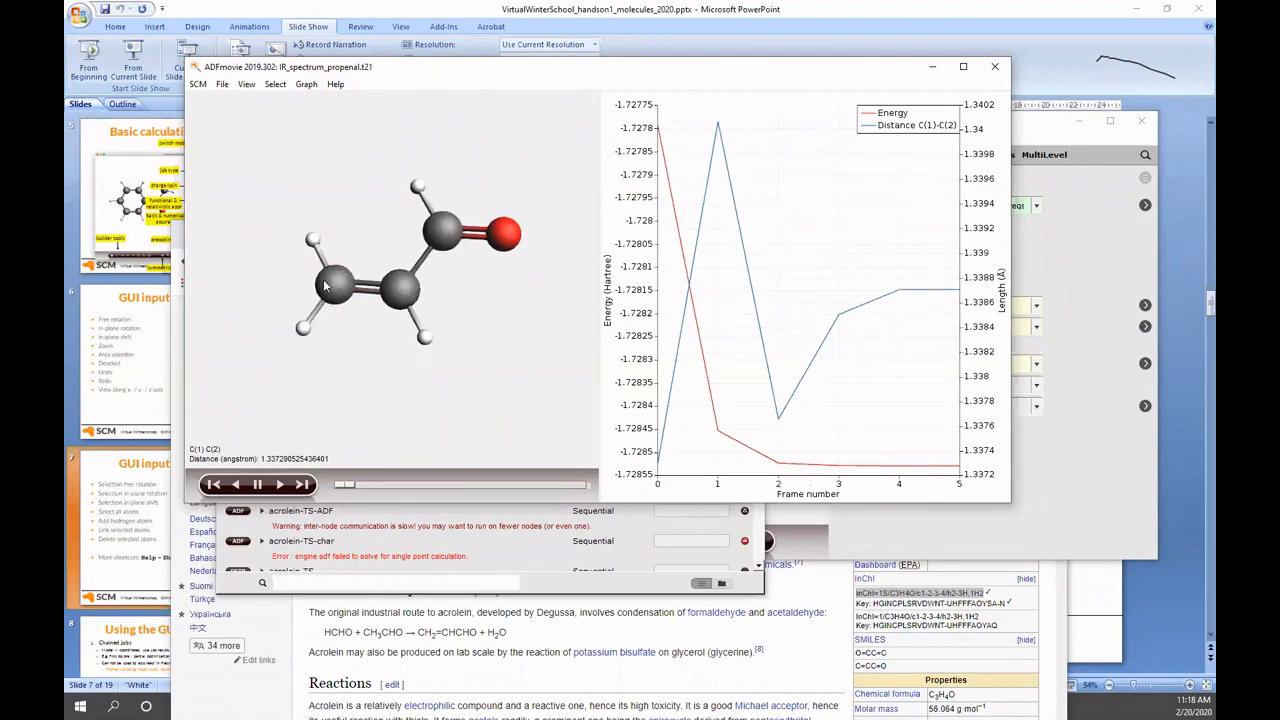
click(333, 285)
click(396, 289)
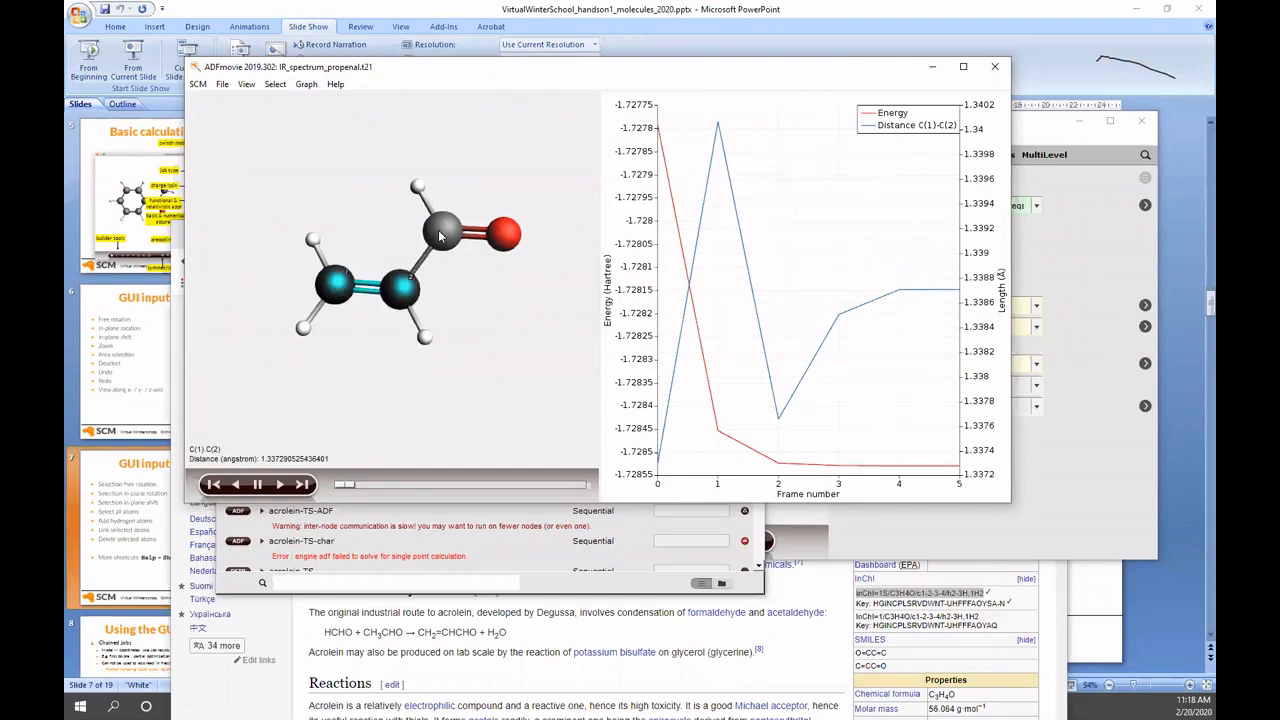
click(440, 230)
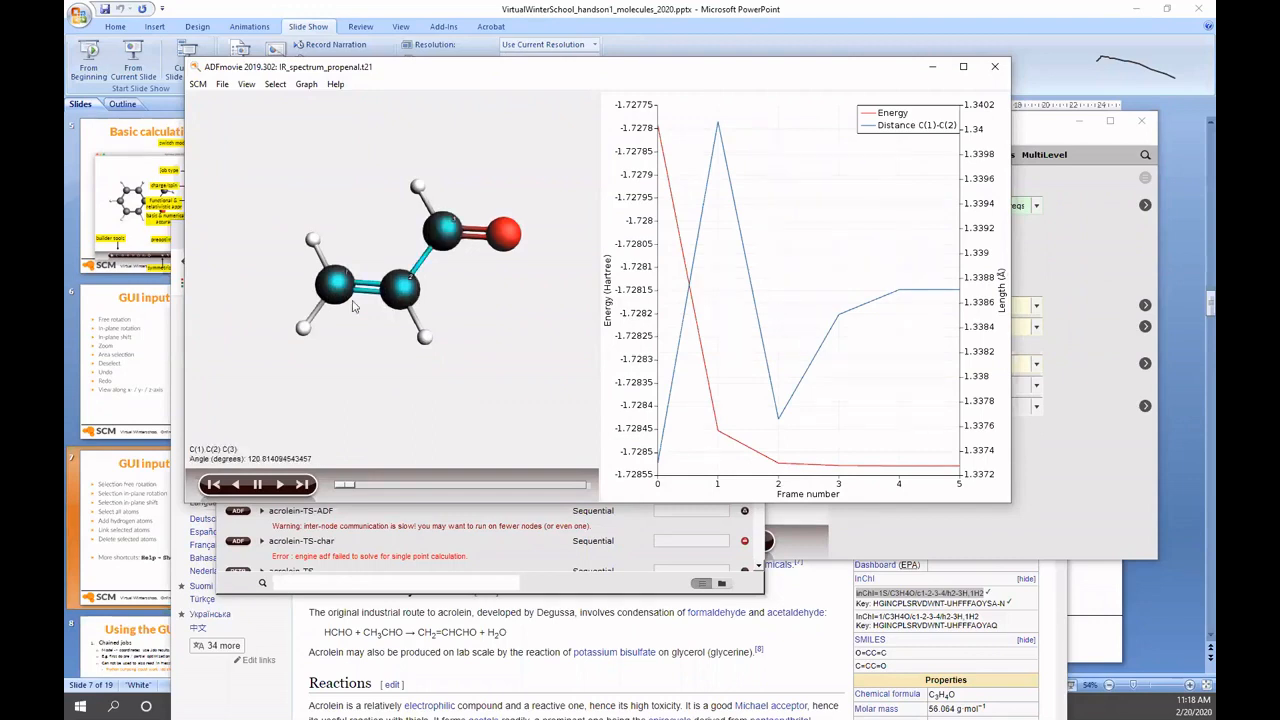
click(306, 84)
click(385, 186)
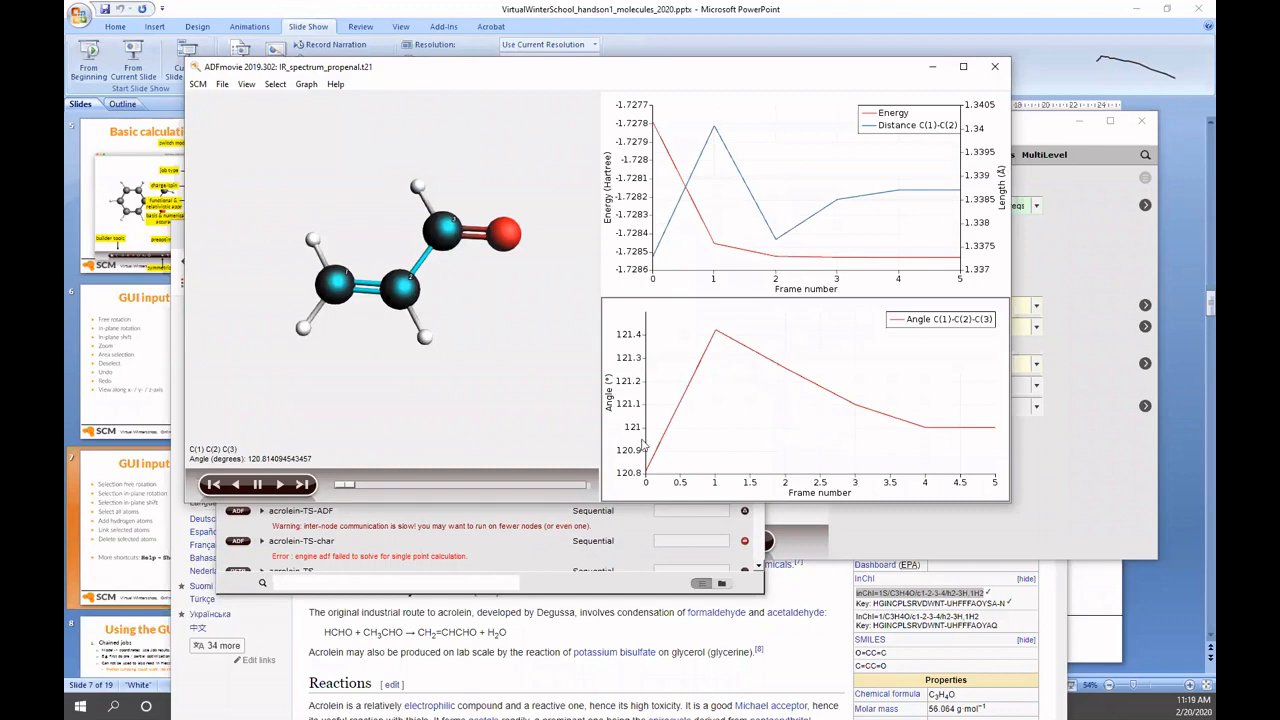
- Deselect the atoms and show the geometry of frame 2 from the energy and distance graph
click(487, 433)
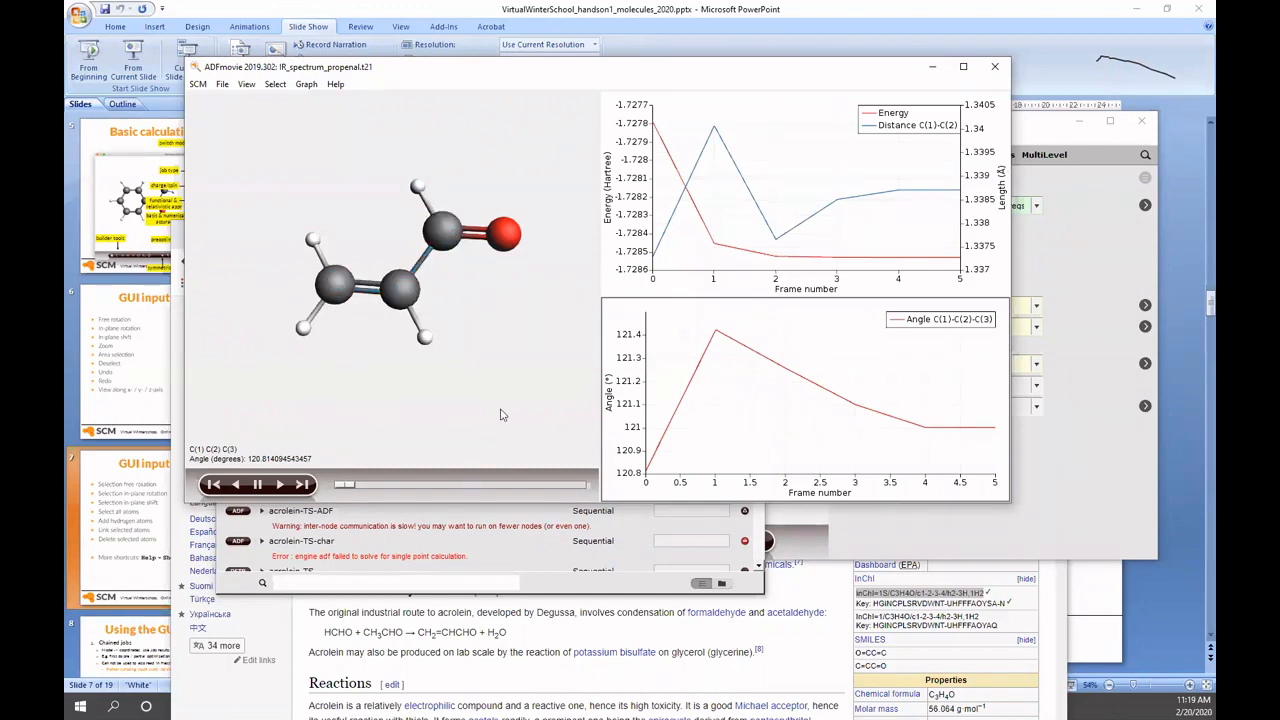
mouse_move(538, 323)
mouse_down()
mouse_move(513, 345)
mouse_move(543, 334)
mouse_up()
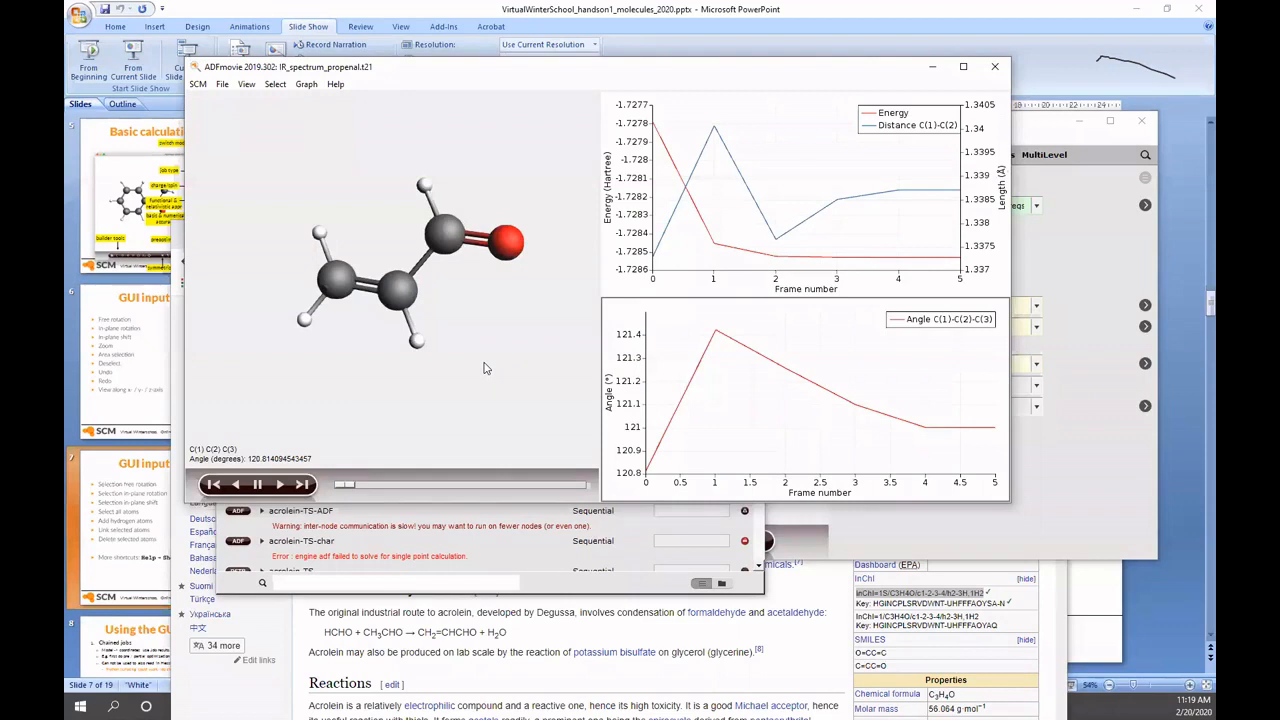
click(774, 260)
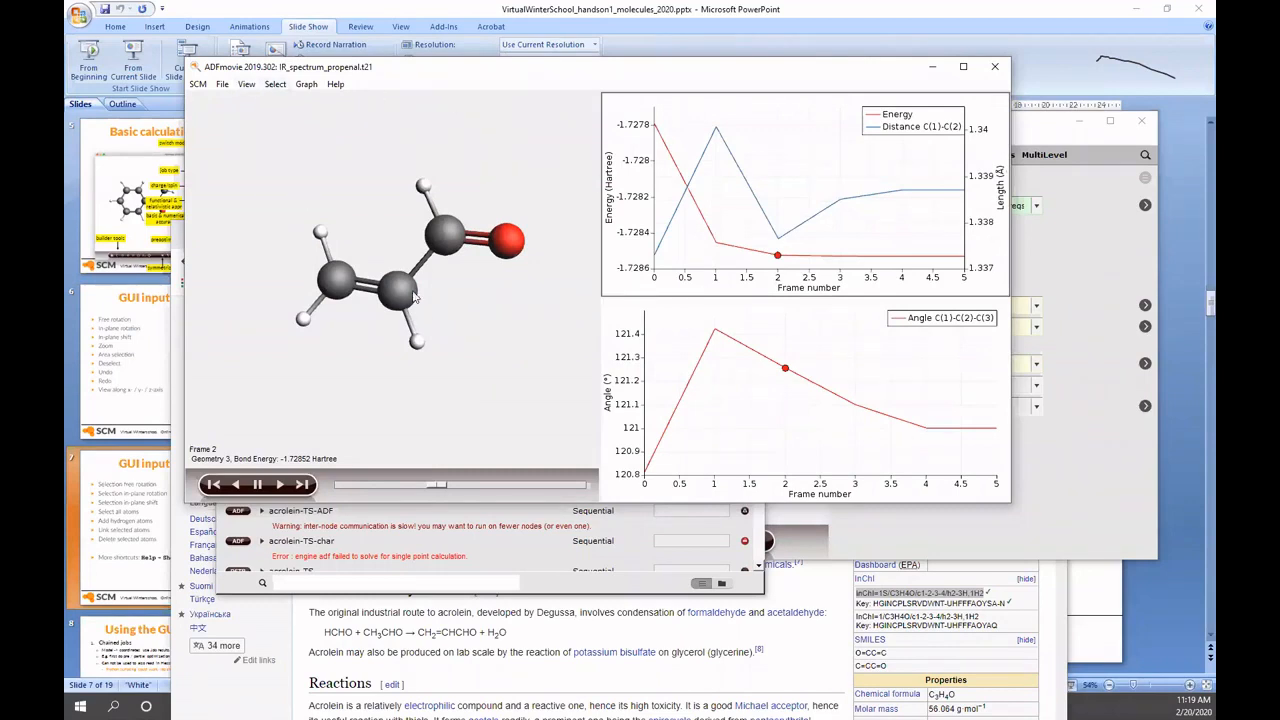
- Open the job's IR spectrum in ADFspectra and view the molecule's vibration for the strongest peak at 1700 cm⁻¹ from several angles
click(309, 86)
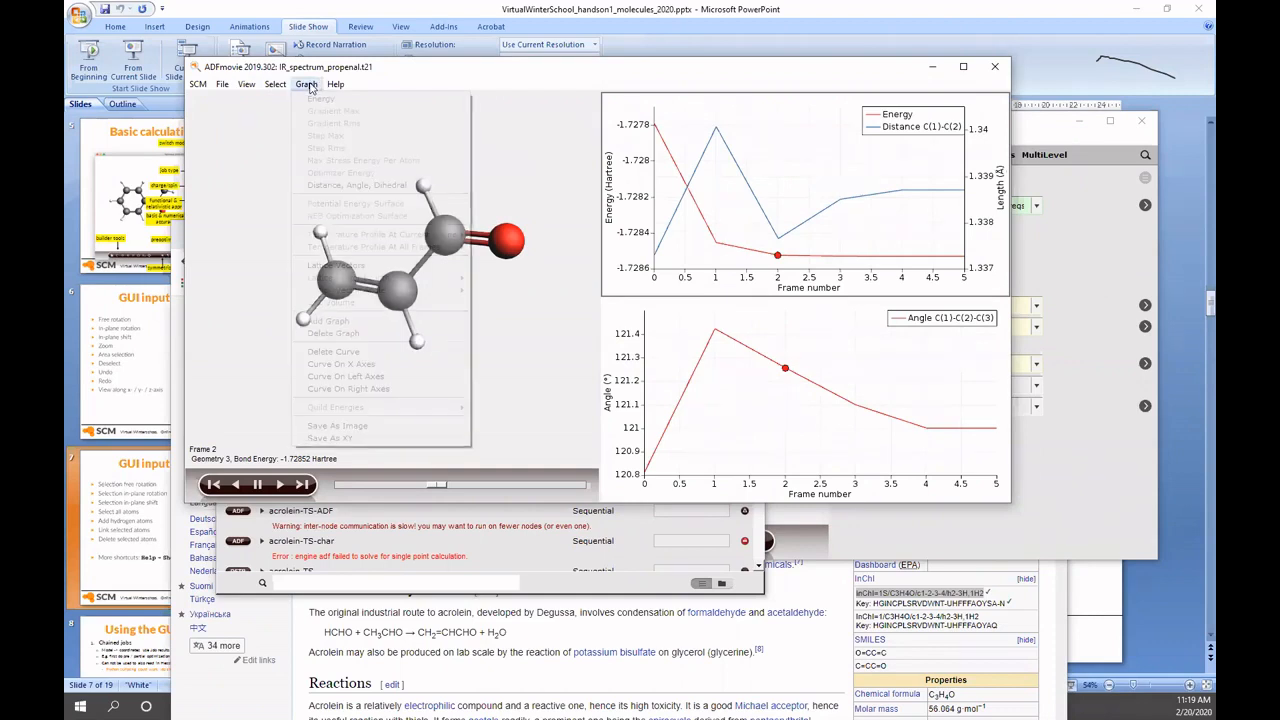
mouse_move(245, 86)
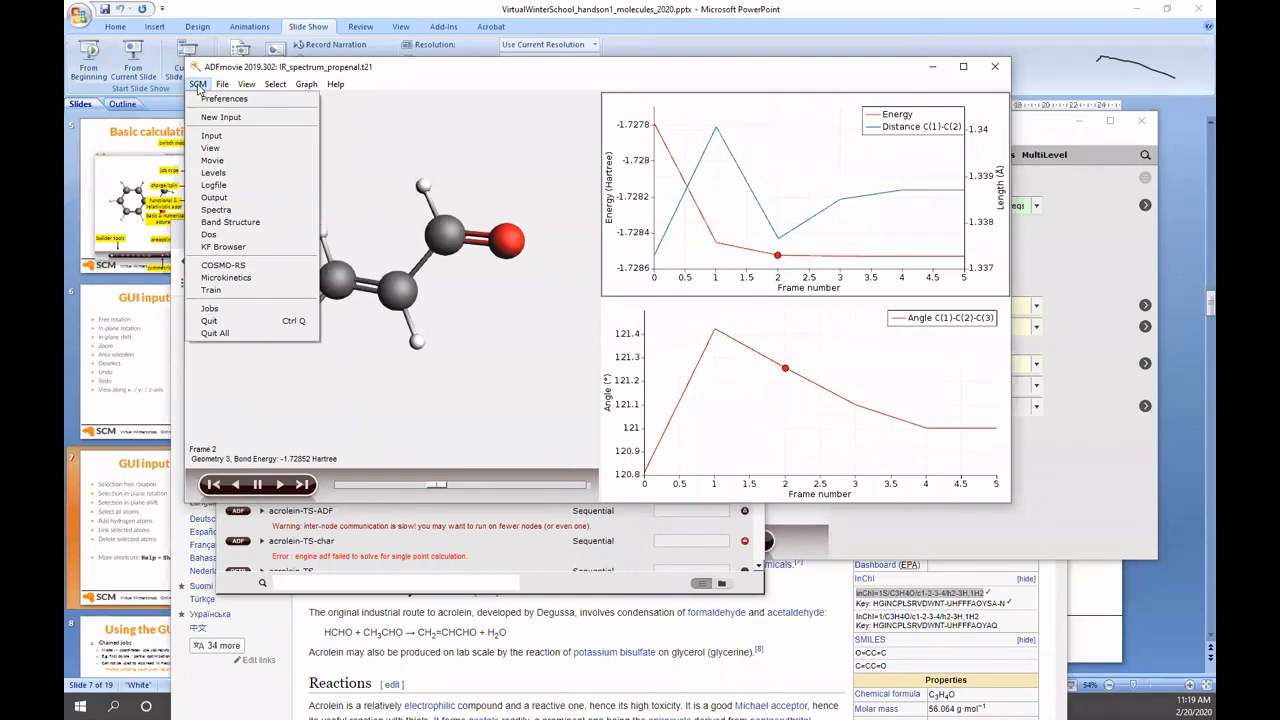
click(235, 211)
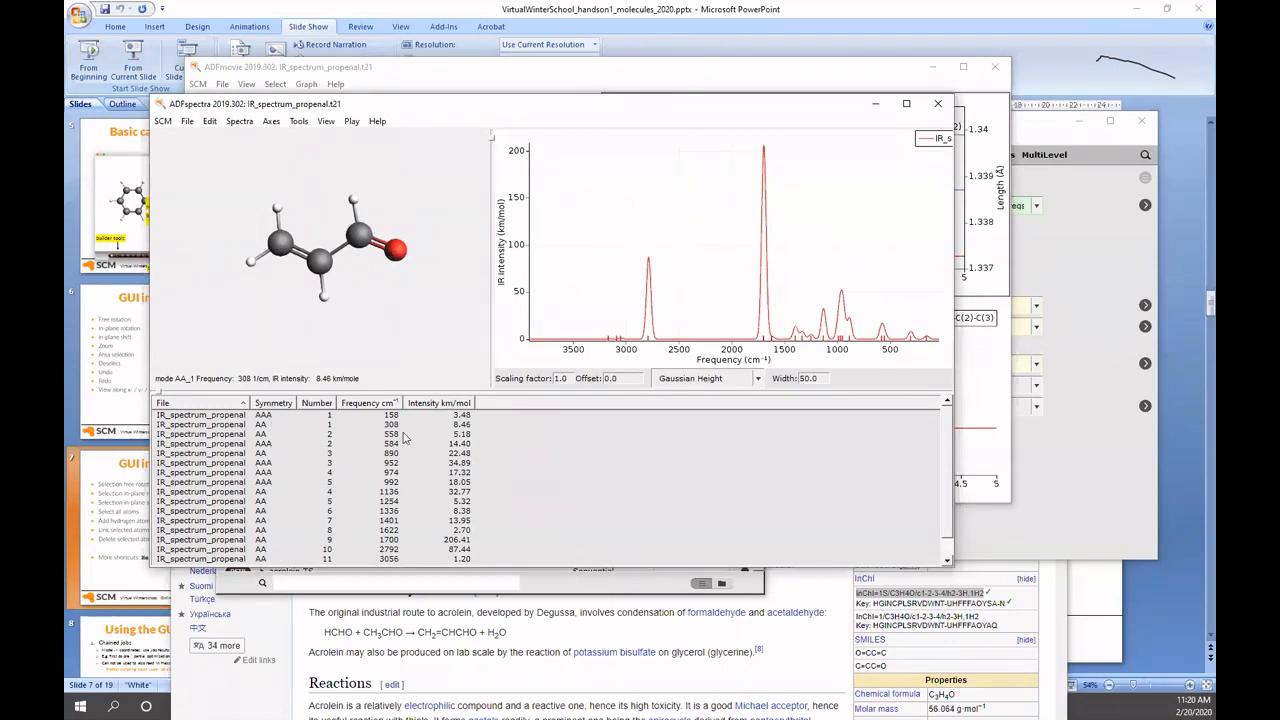
scroll(402, 505, down, 1)
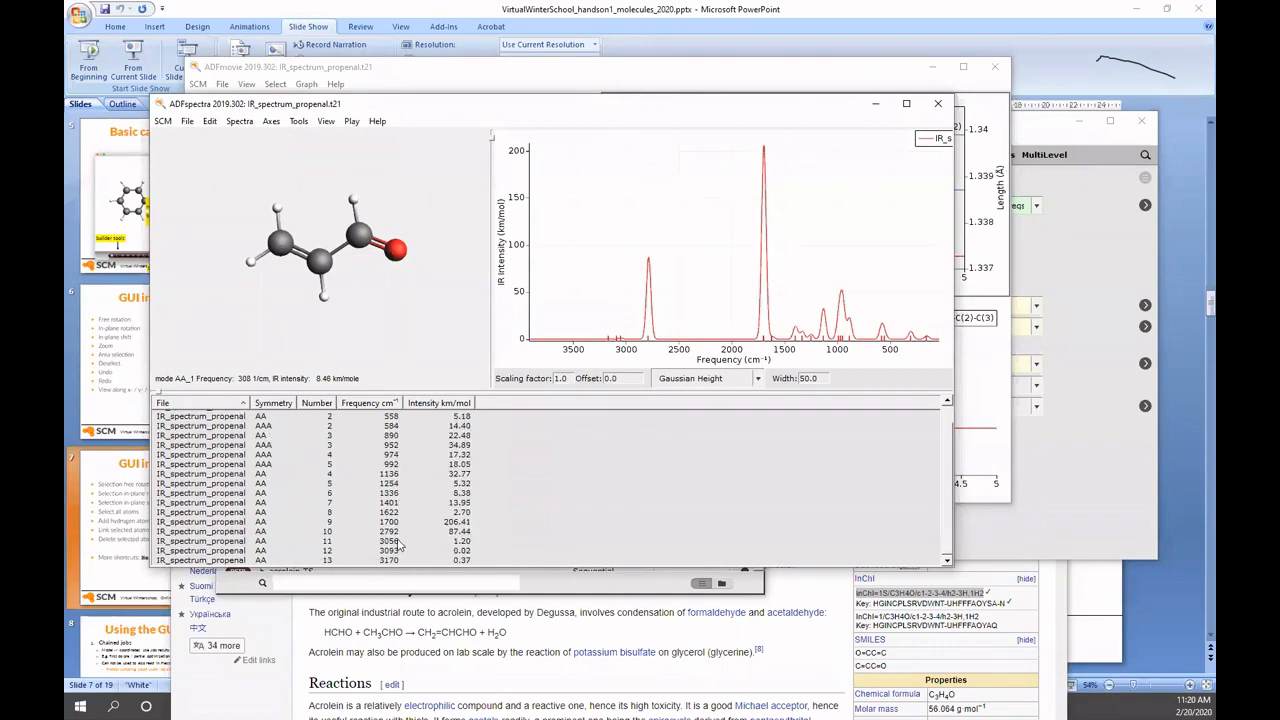
click(765, 343)
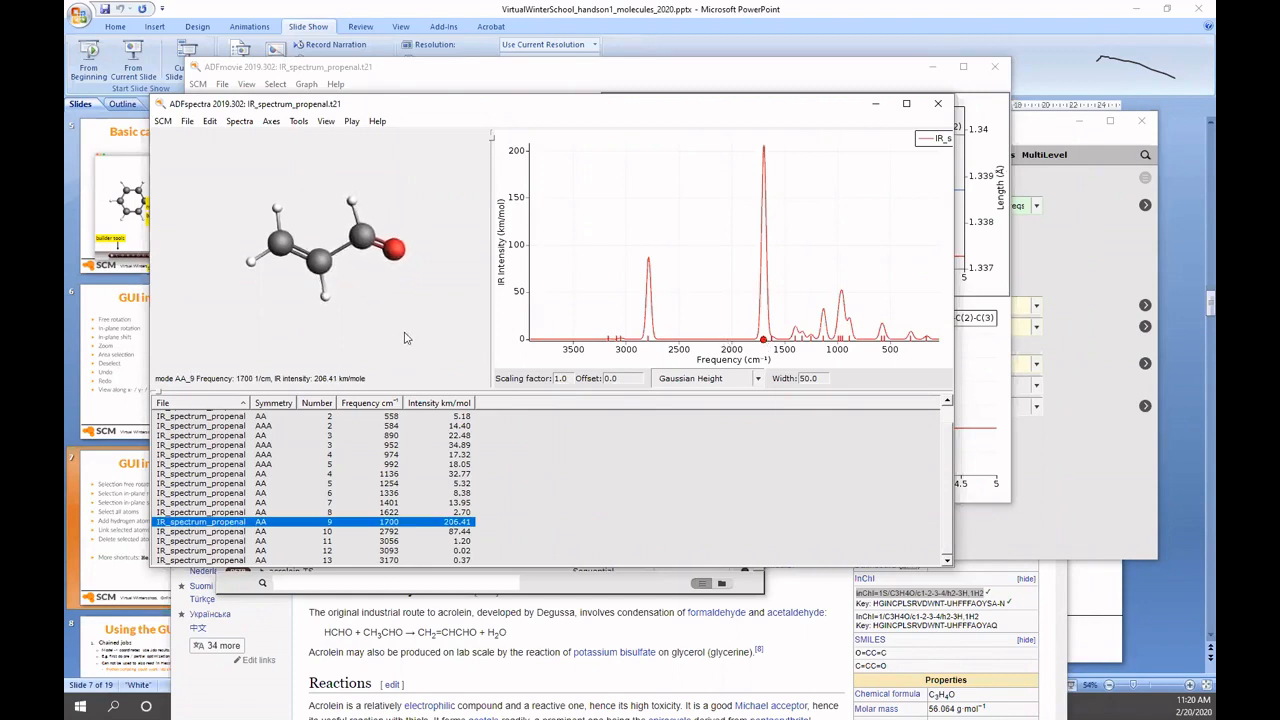
drag(405, 338, 425, 295)
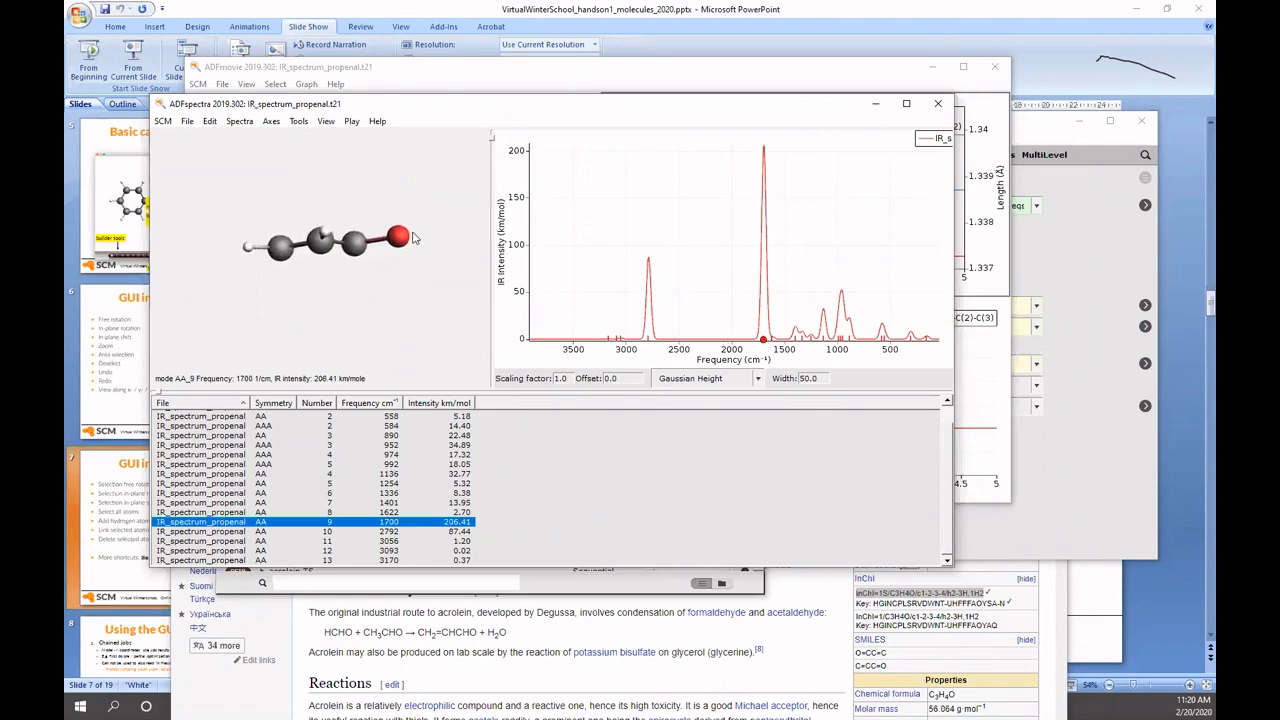
drag(415, 237, 429, 336)
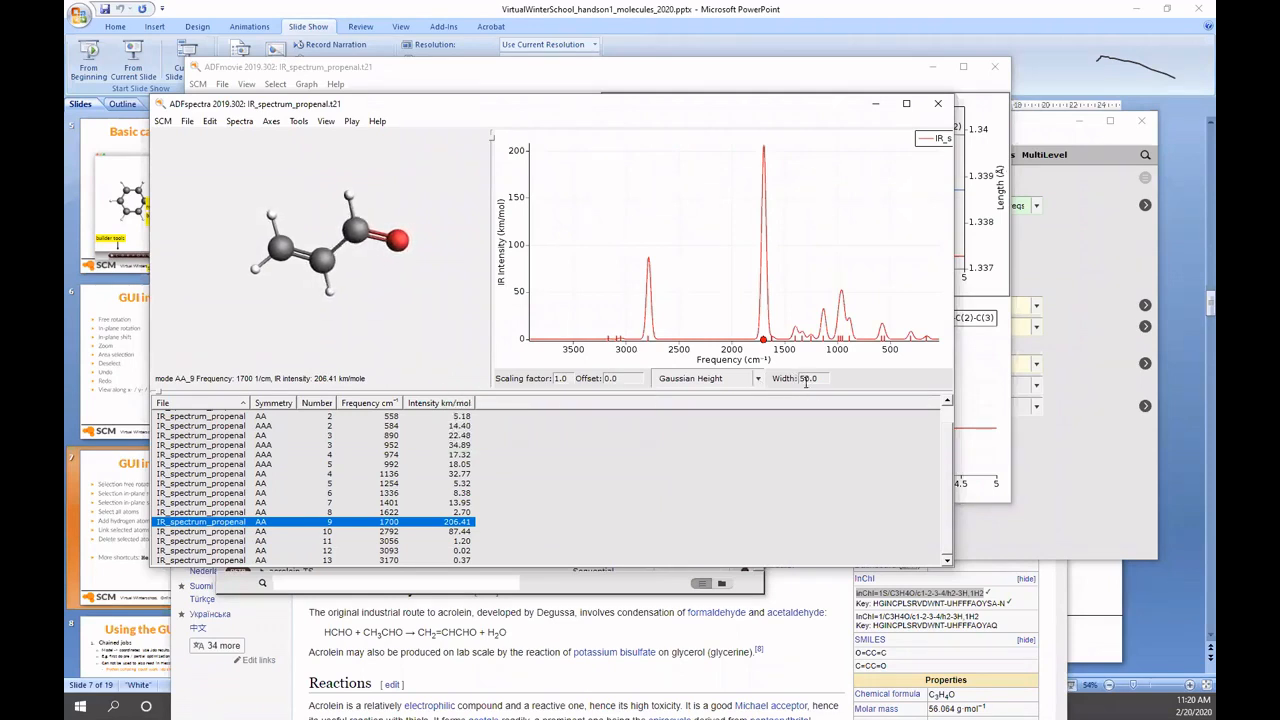
- Set the IR spectrum's peak width to 5.0 and decline opening the detailed bug report
key(Delete)
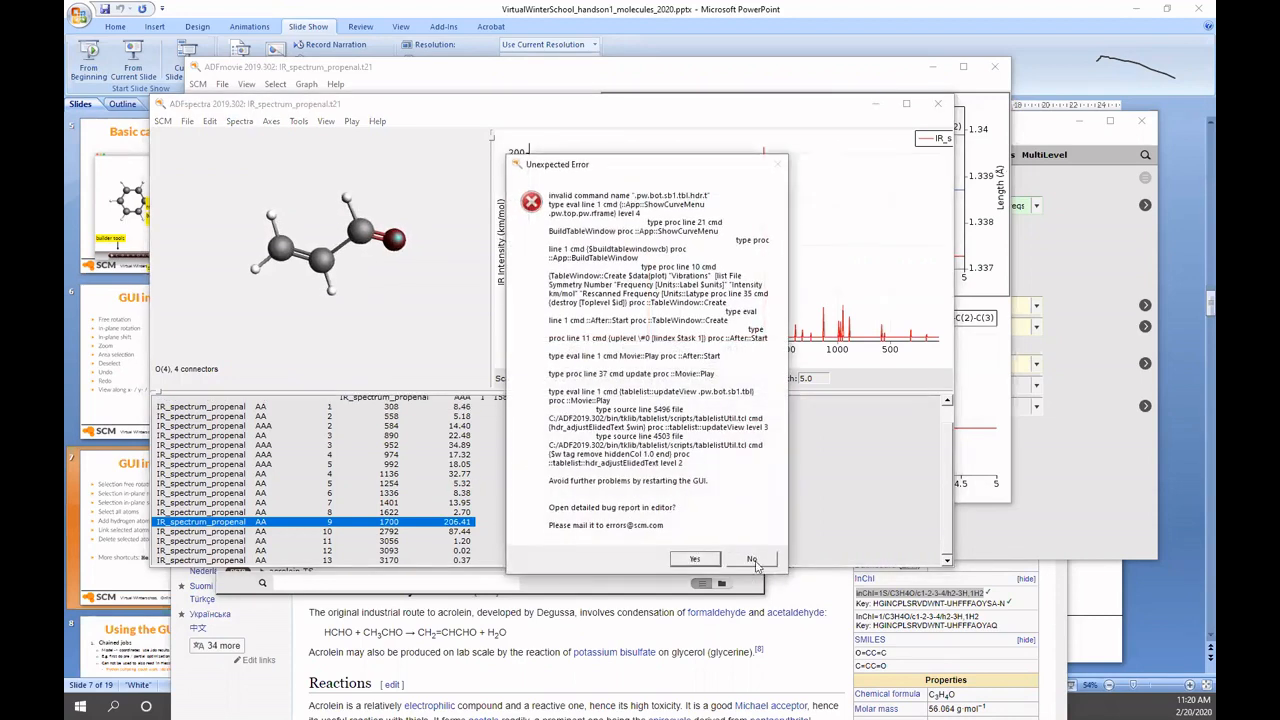
click(752, 560)
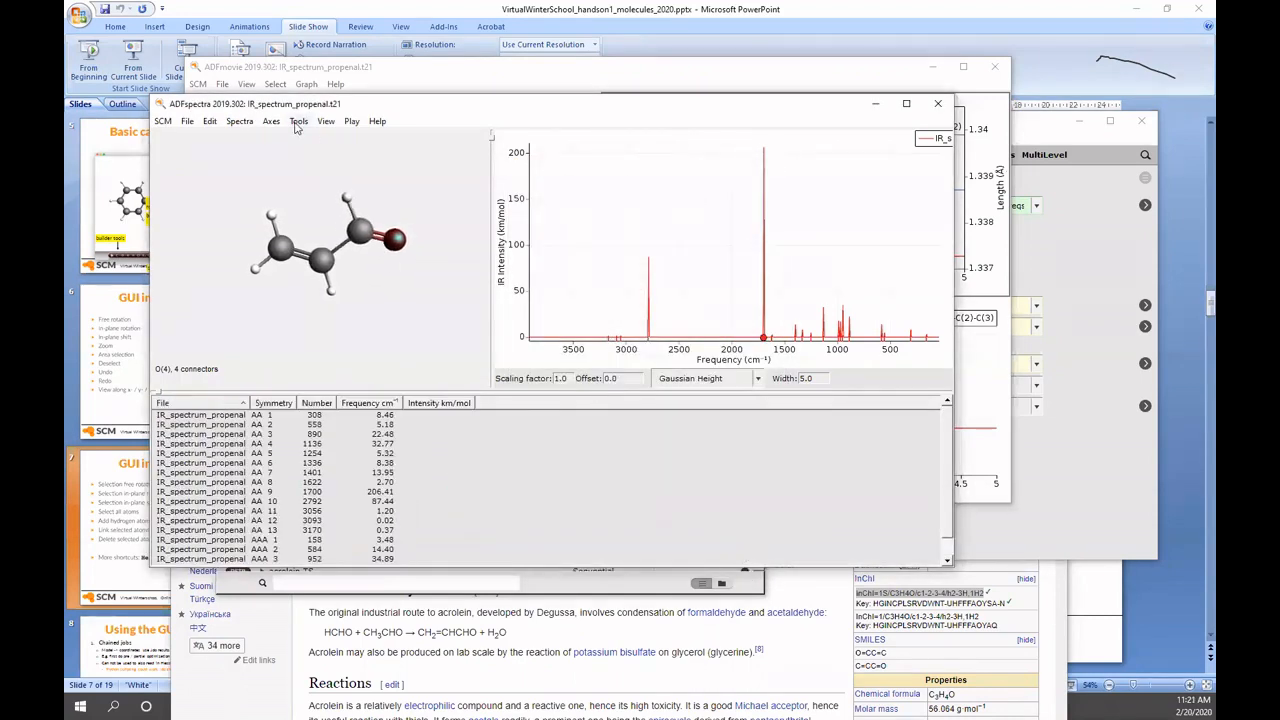
- Show the partial vibrational spectra (PVDOS) for O(4) alone and for O(4) with C(3), and close the spectrum window
click(240, 124)
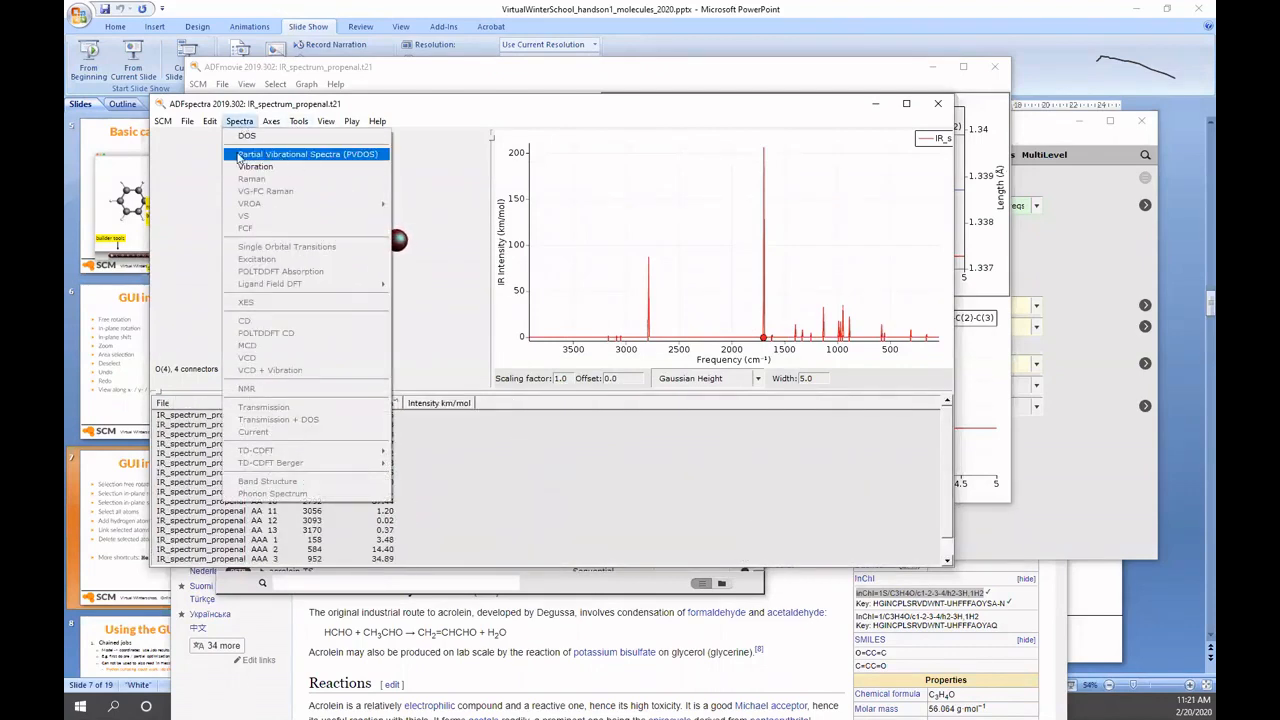
click(327, 156)
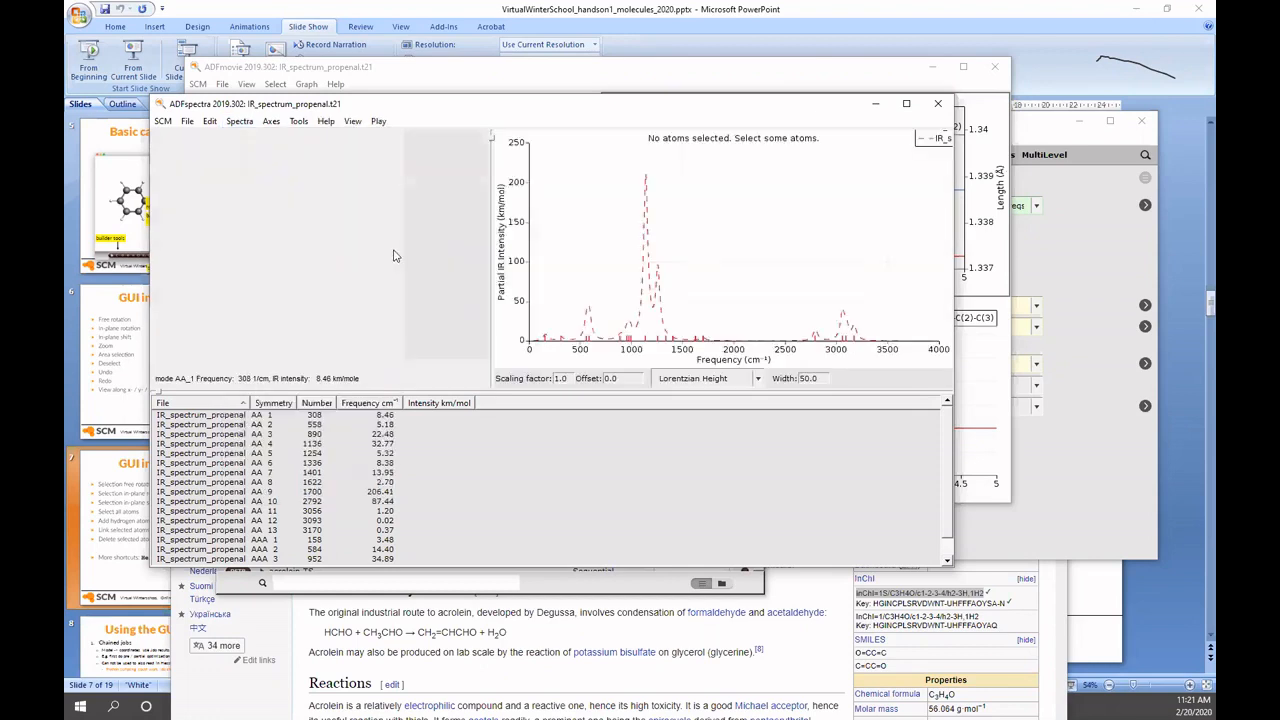
click(396, 249)
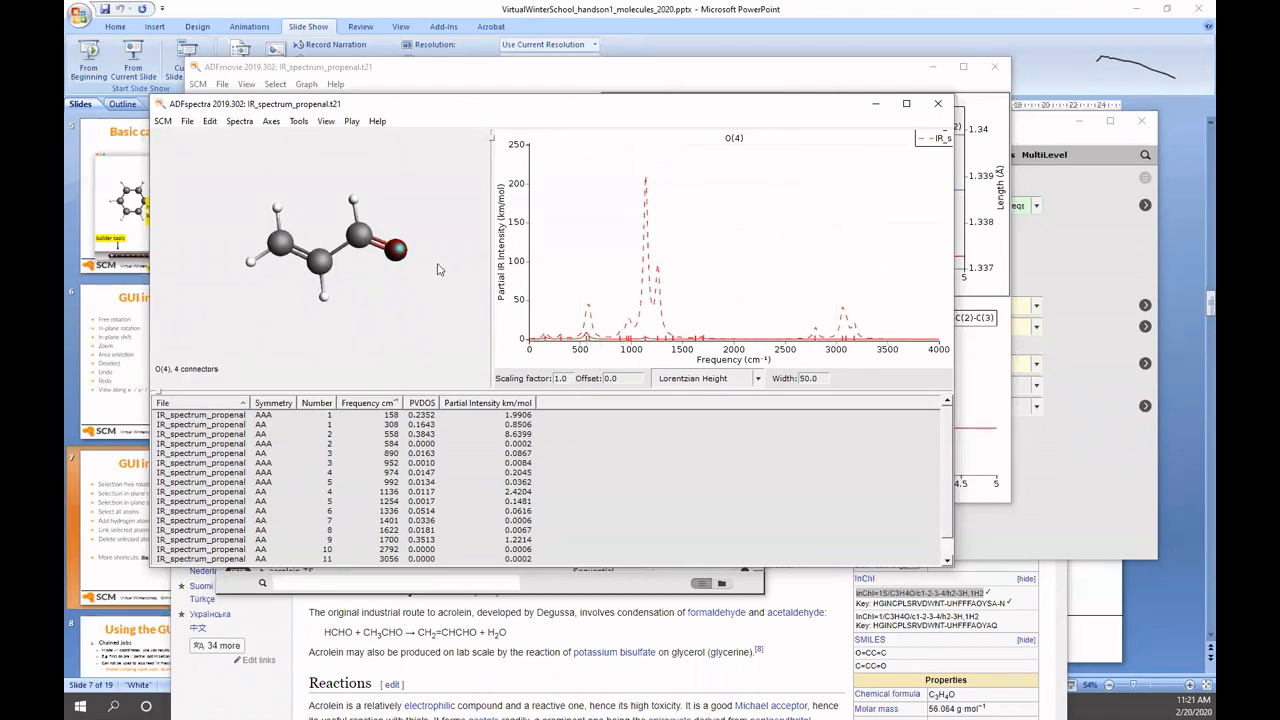
shift+click(361, 237)
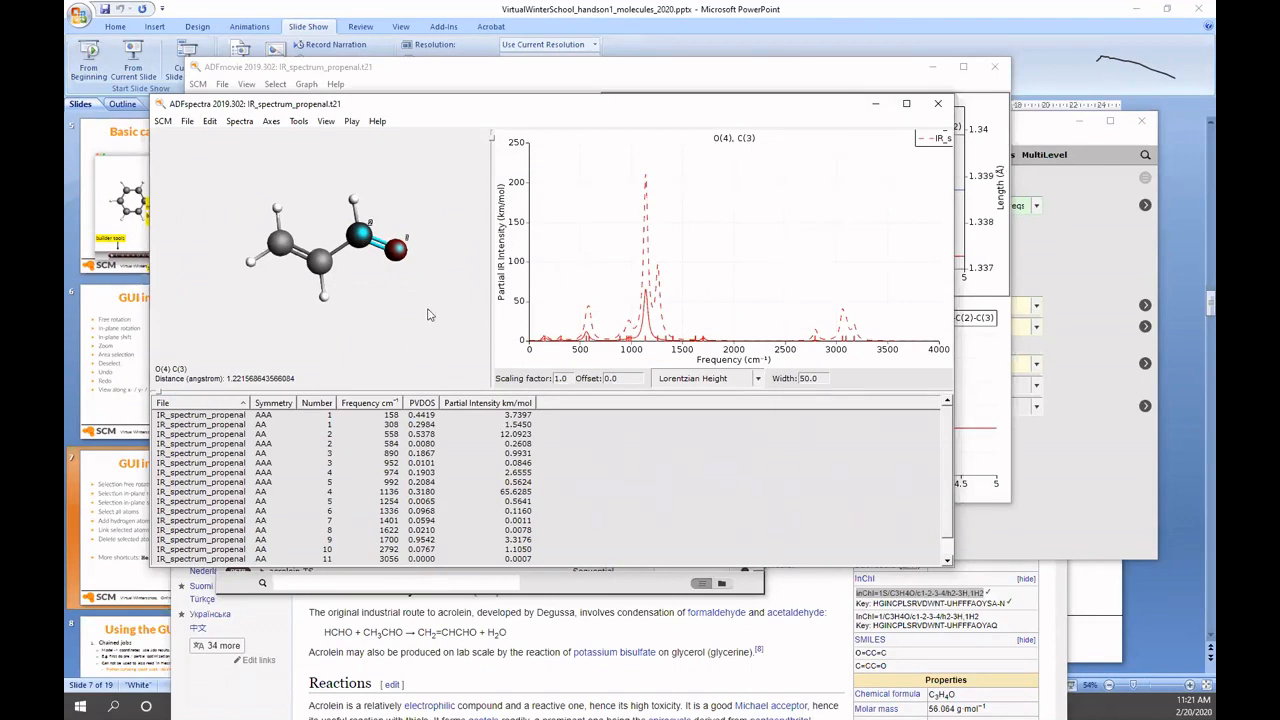
click(362, 240)
click(395, 250)
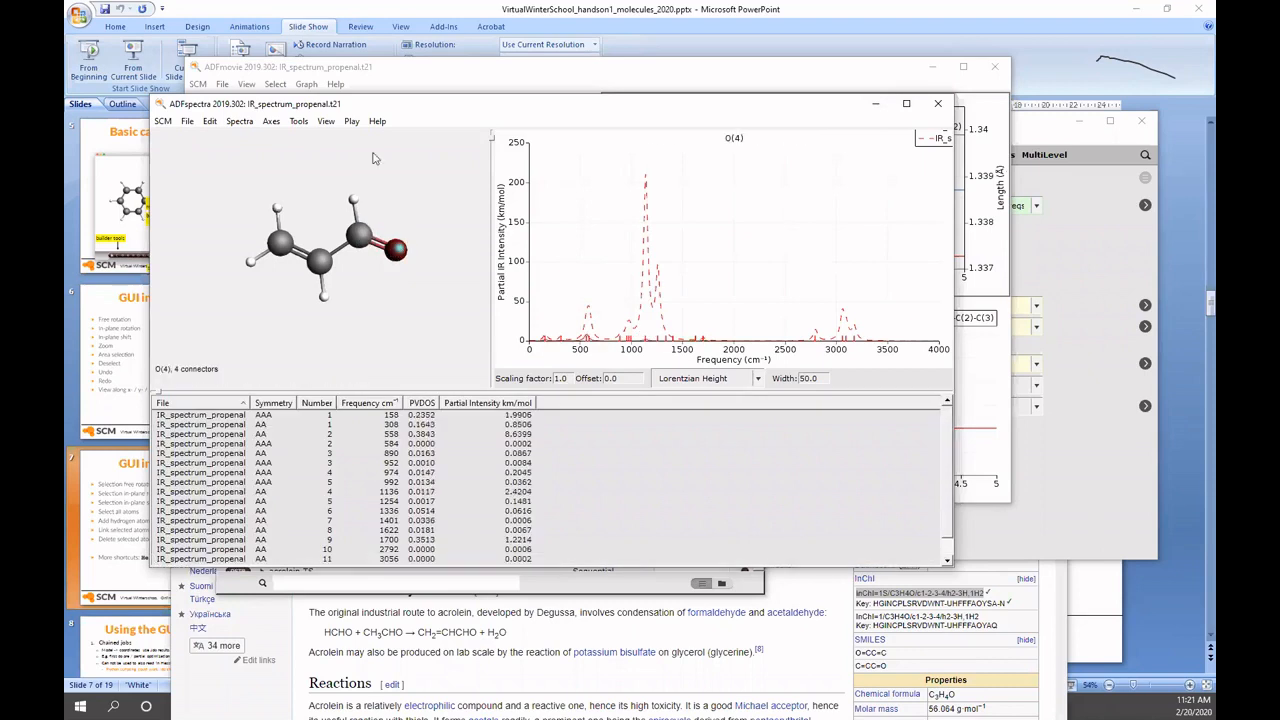
click(944, 104)
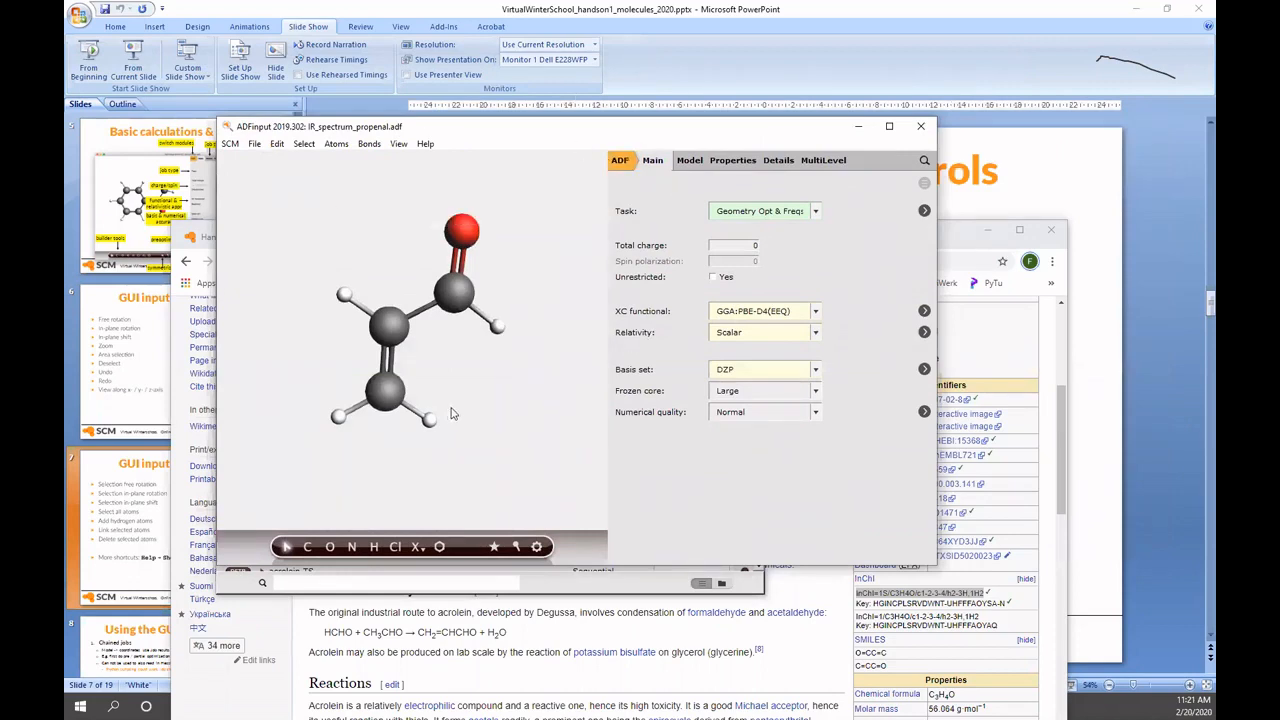
- Switch the calculation engine from ADF to DFTB and enable the calculation of frequencies
click(620, 162)
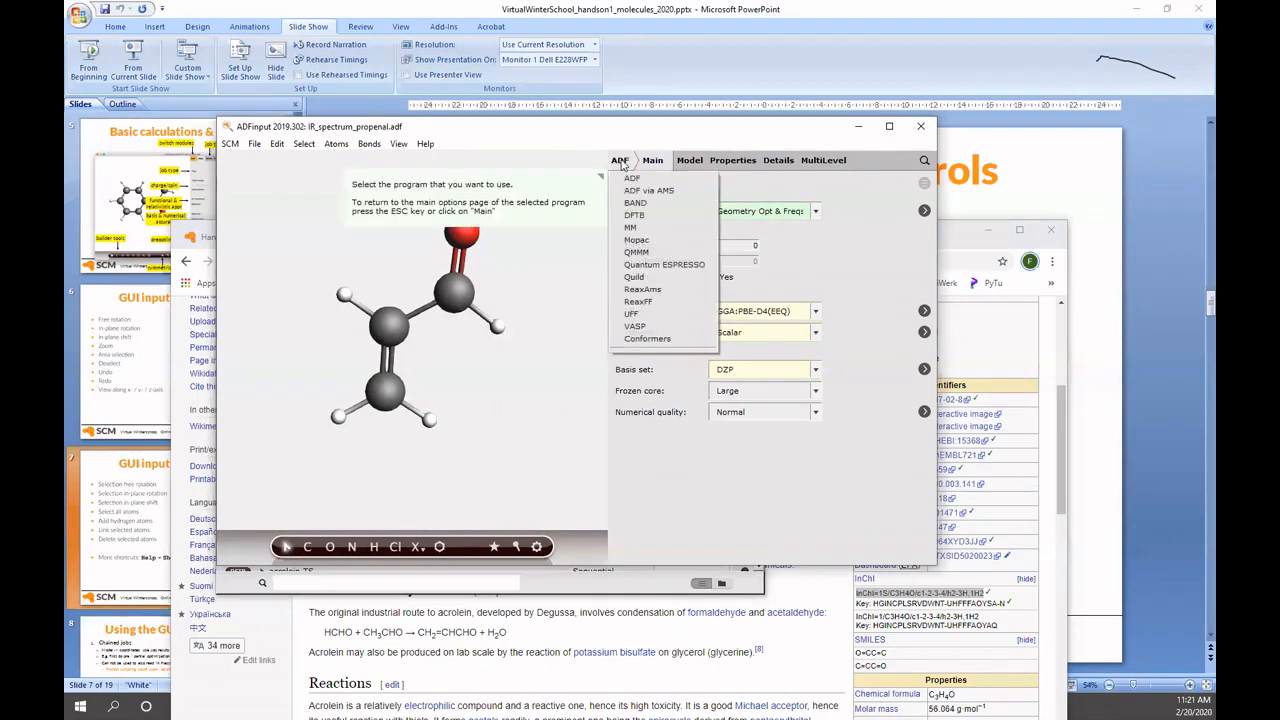
click(645, 218)
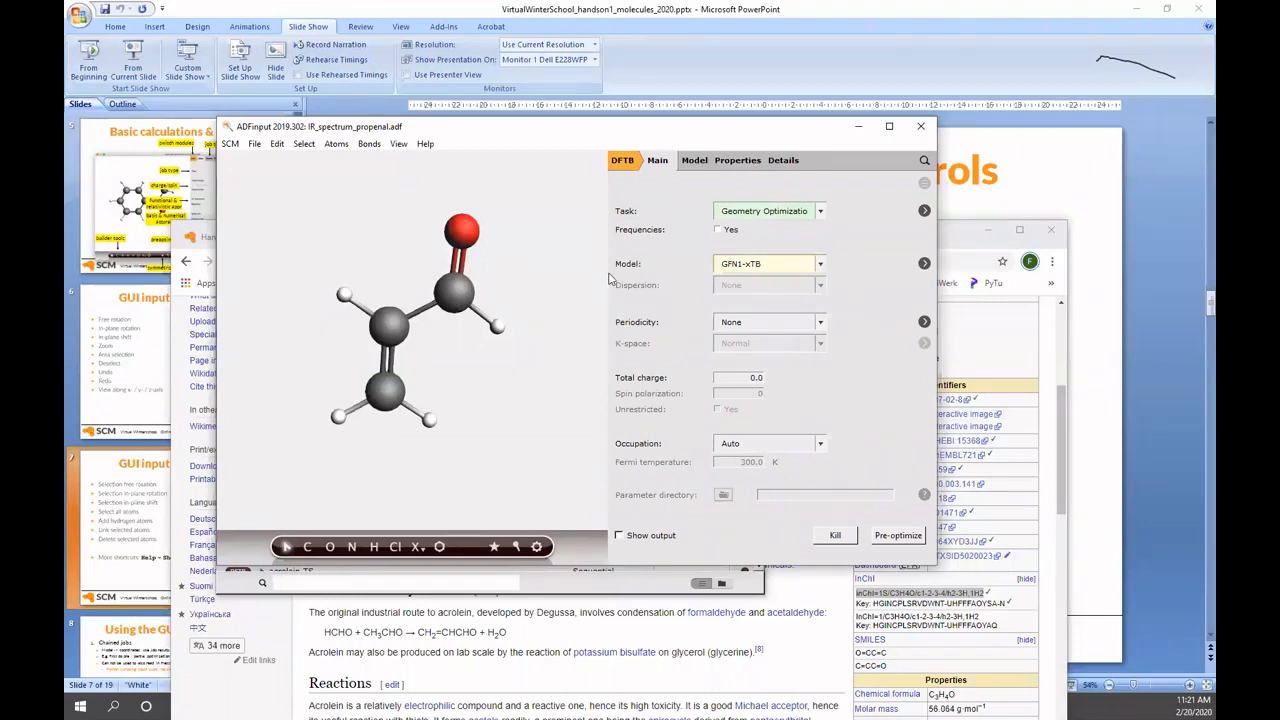
mouse_move(714, 219)
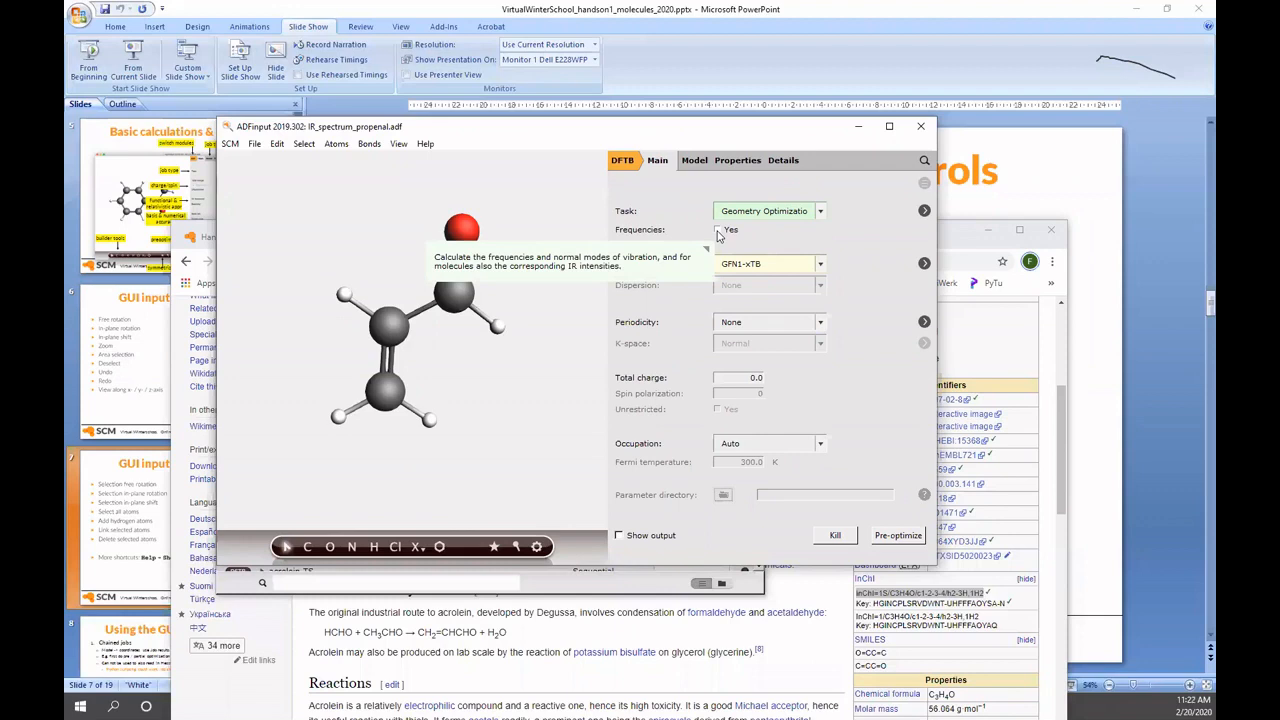
click(717, 231)
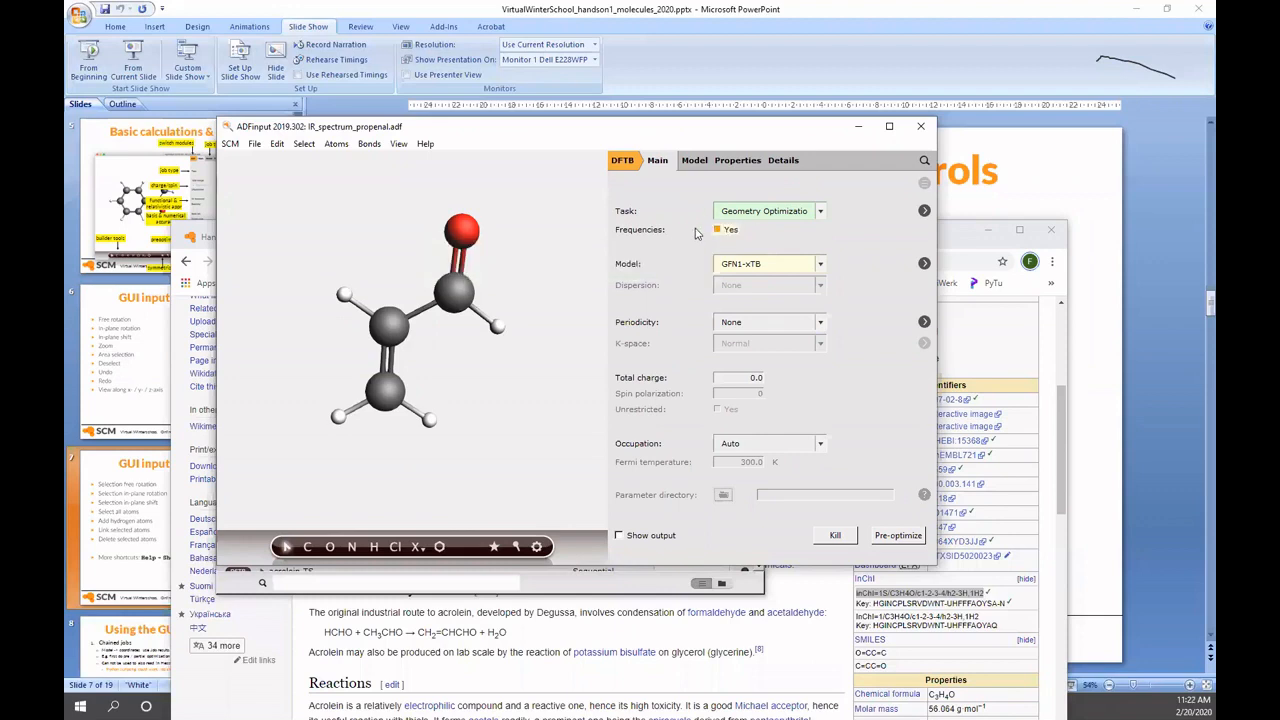
- Save the job under the new file name IR_spectrum_propenal_DFTB.adf
click(258, 145)
click(381, 268)
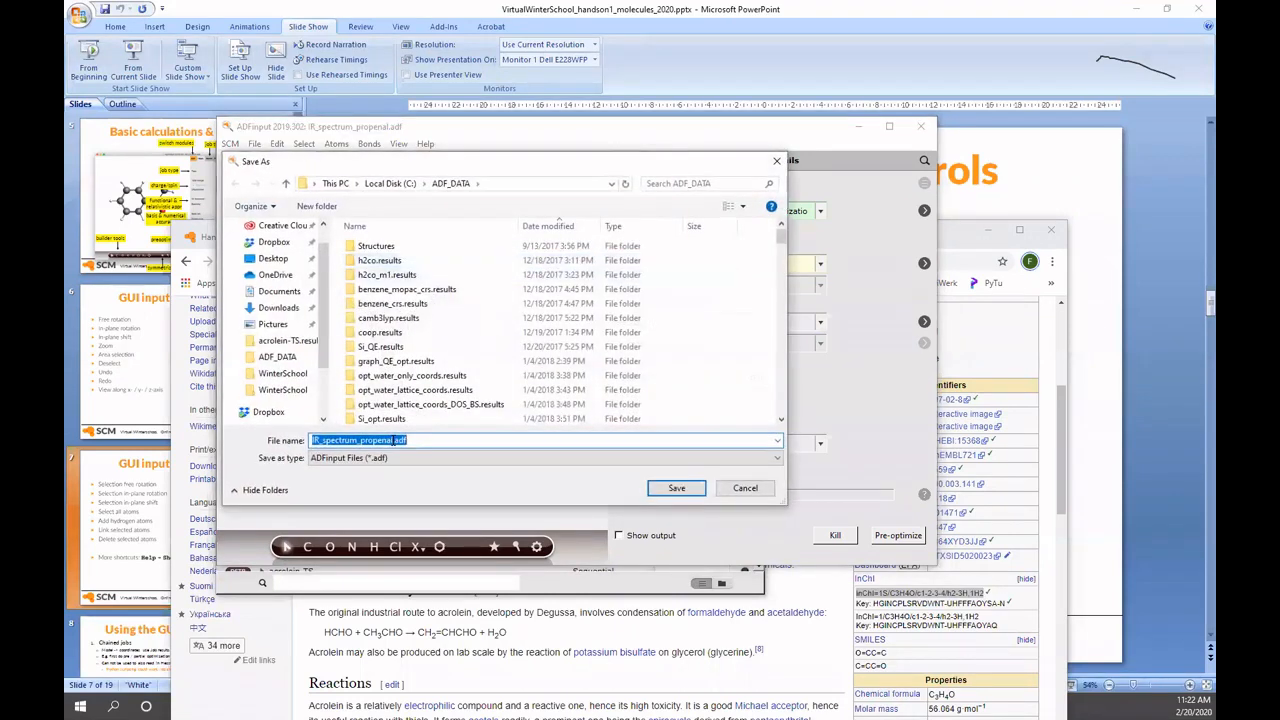
click(402, 440)
text(_DFTB)
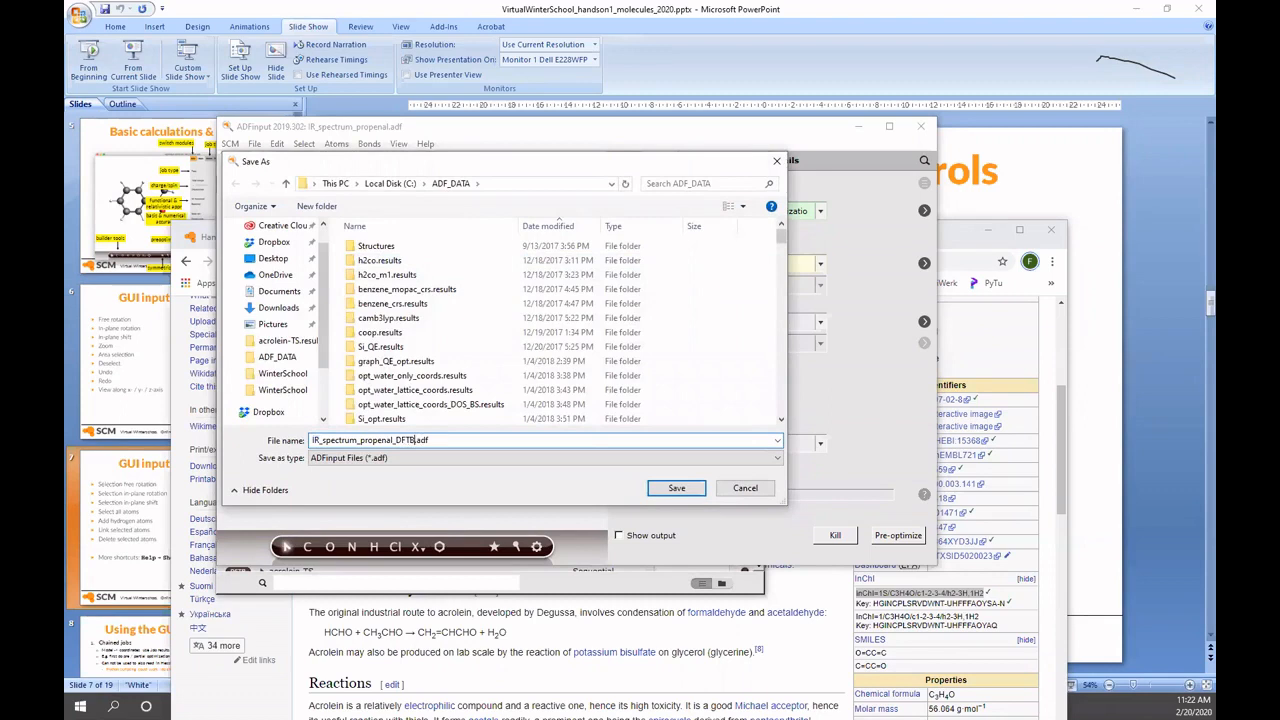
click(678, 489)
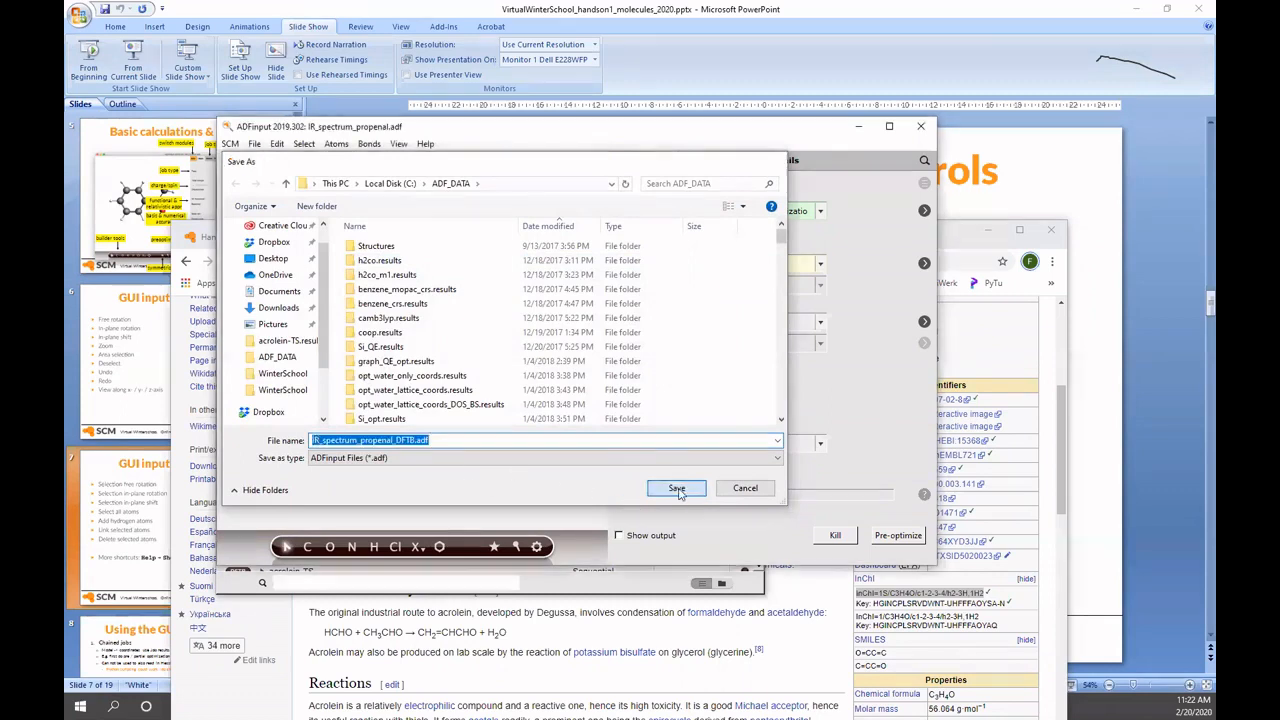
- Choose the DFTB3 model with the DFTB.org/3ob-3-1 parameter directory and D3-BJ dispersion
mouse_move(769, 276)
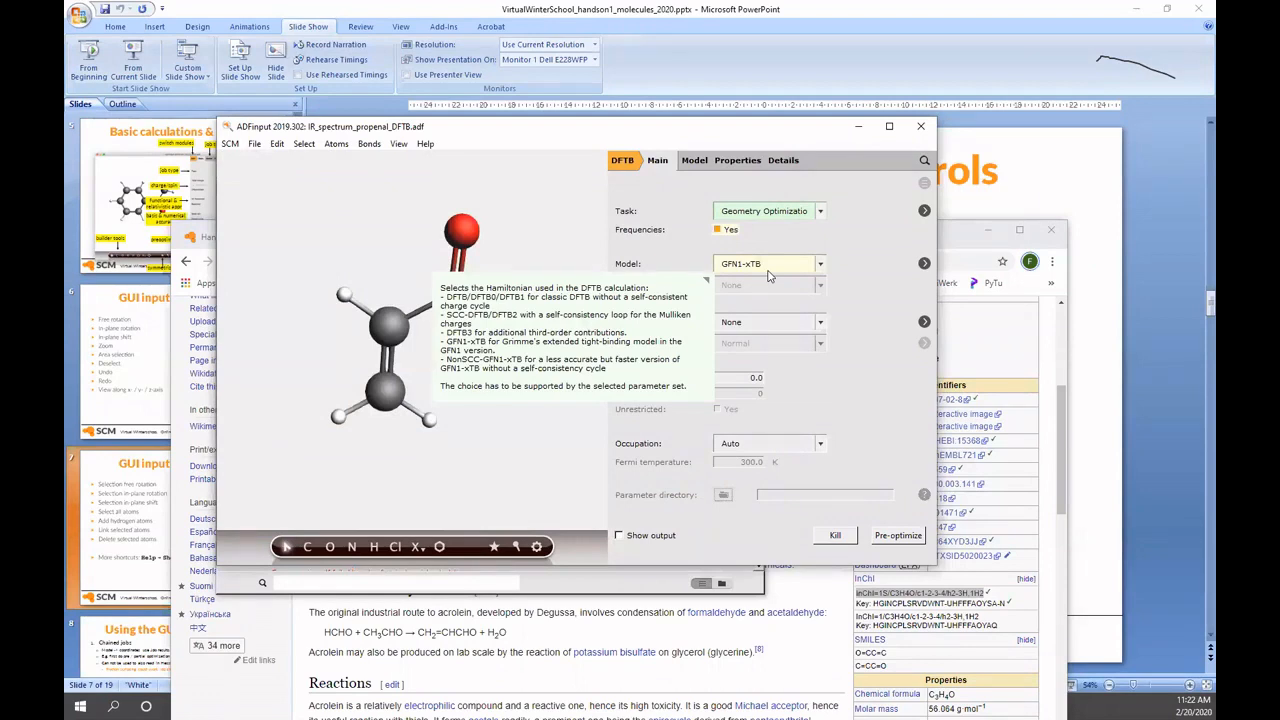
click(778, 265)
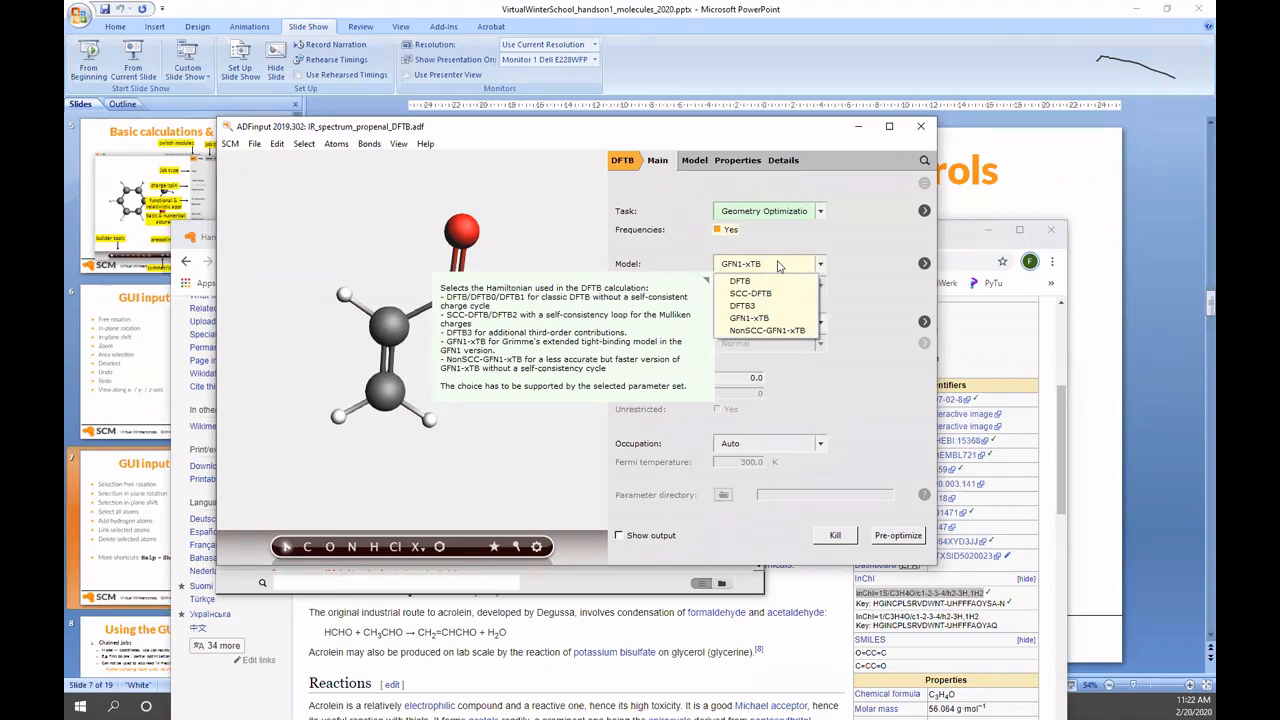
click(766, 305)
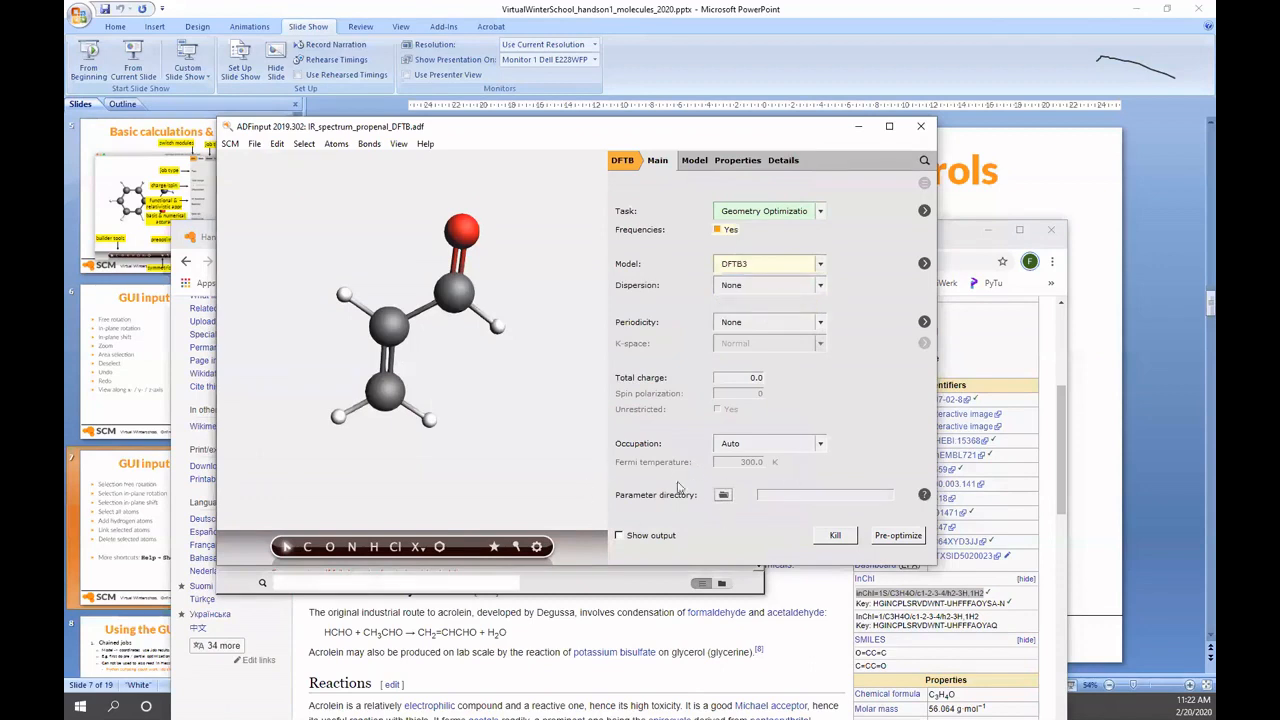
click(723, 495)
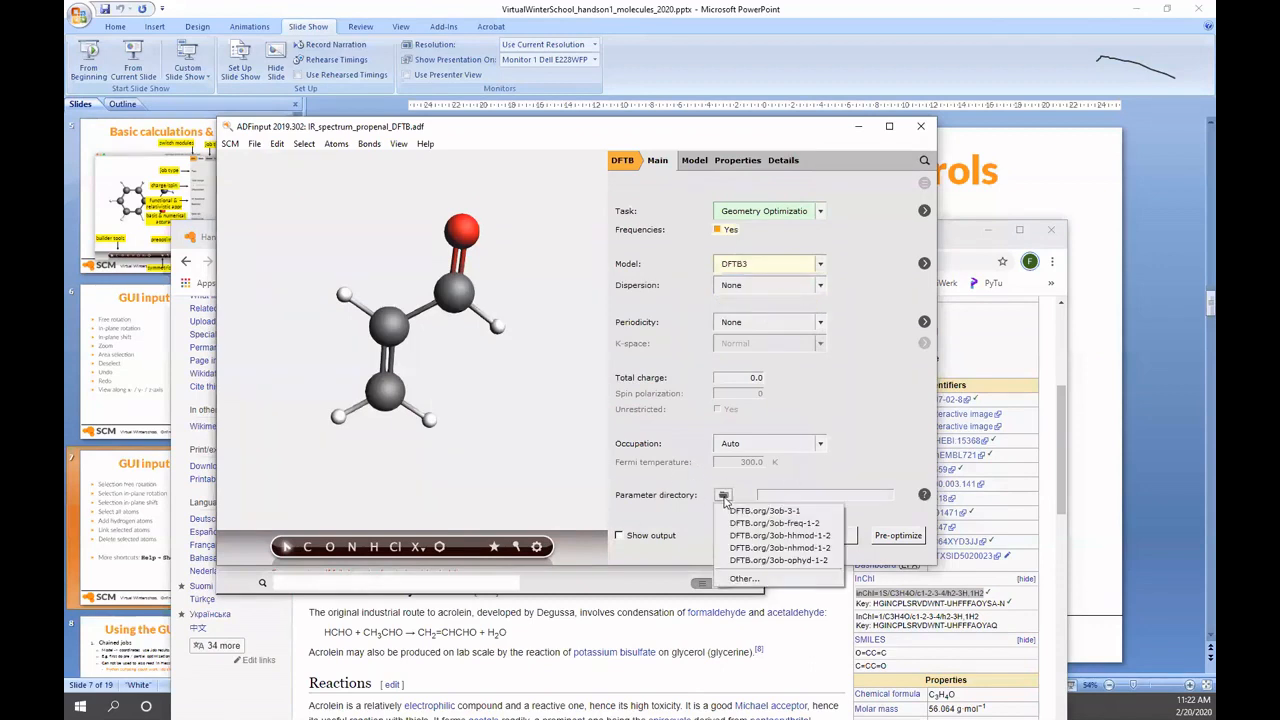
click(793, 511)
click(783, 287)
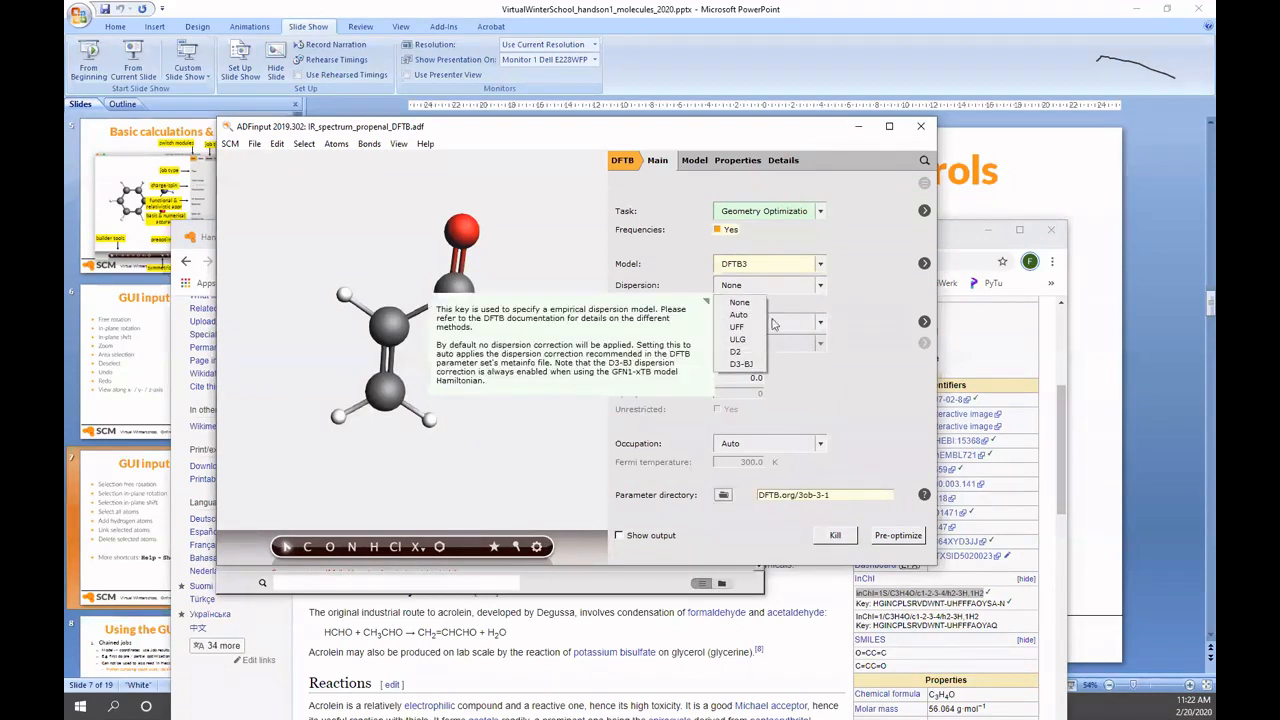
click(745, 364)
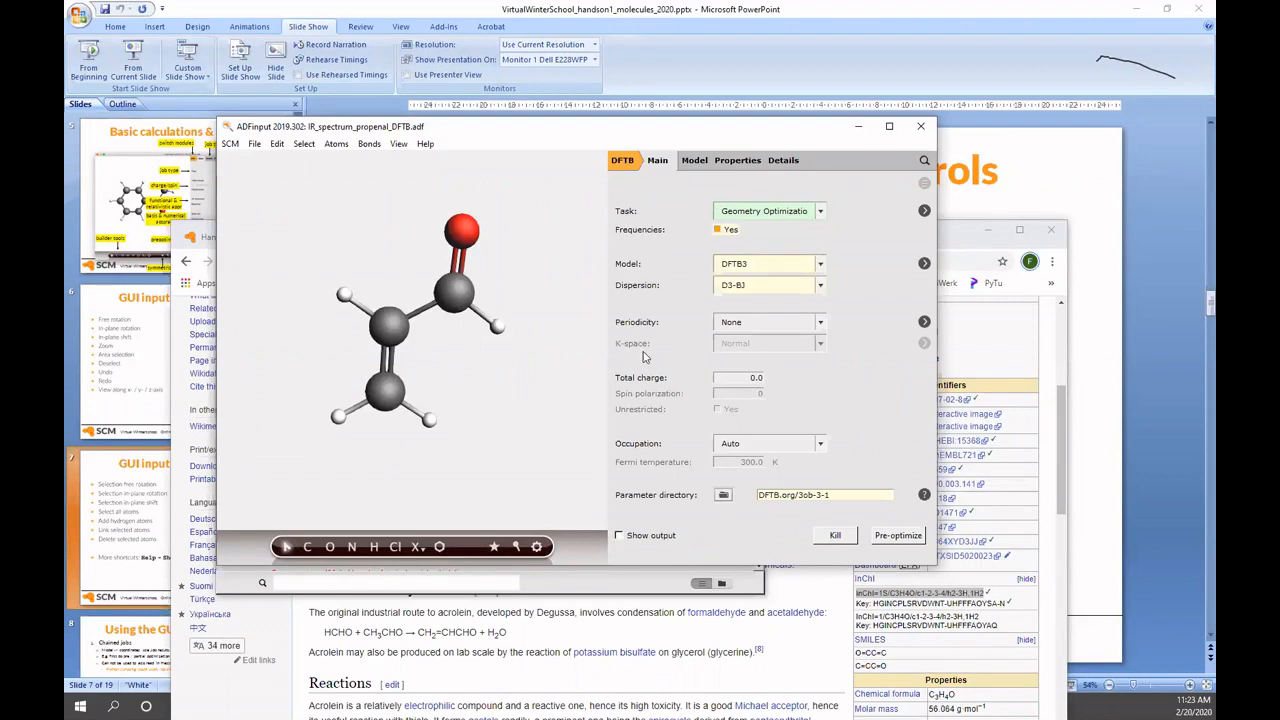
- Run the DFTB job with the GFN1-xTB model, saving the changes, and read in the new coordinates from its results
click(762, 265)
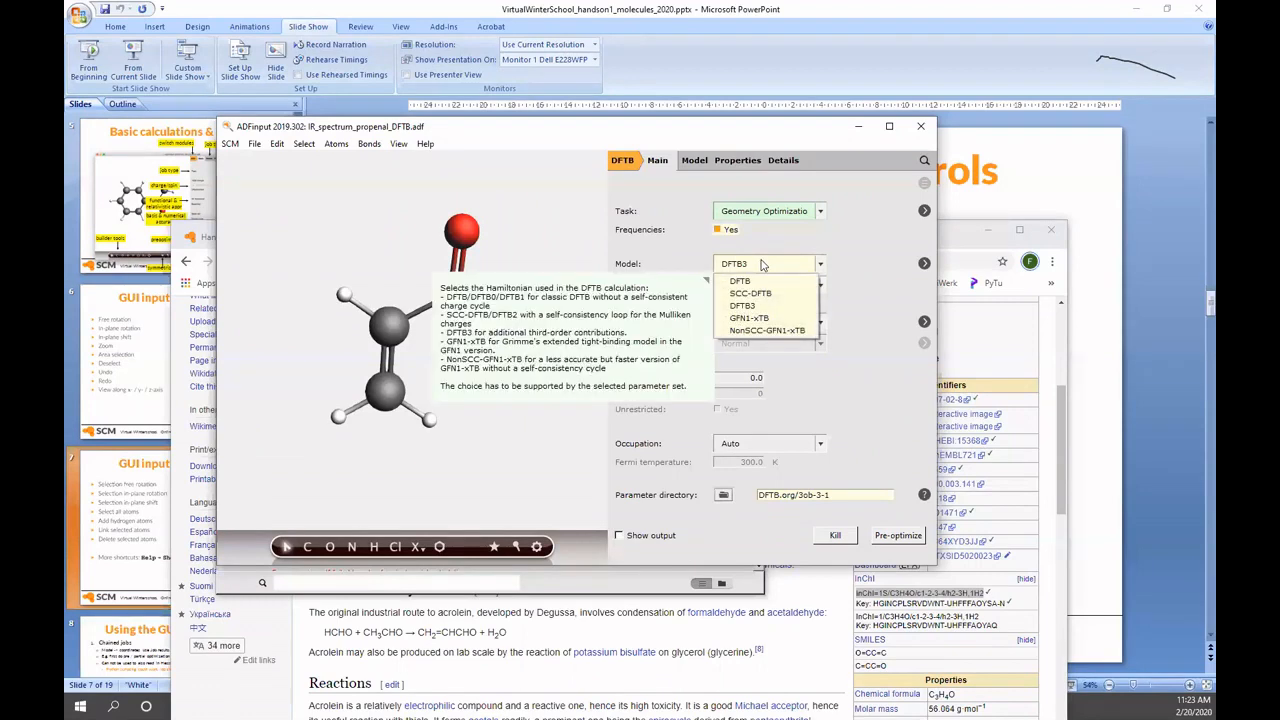
click(758, 318)
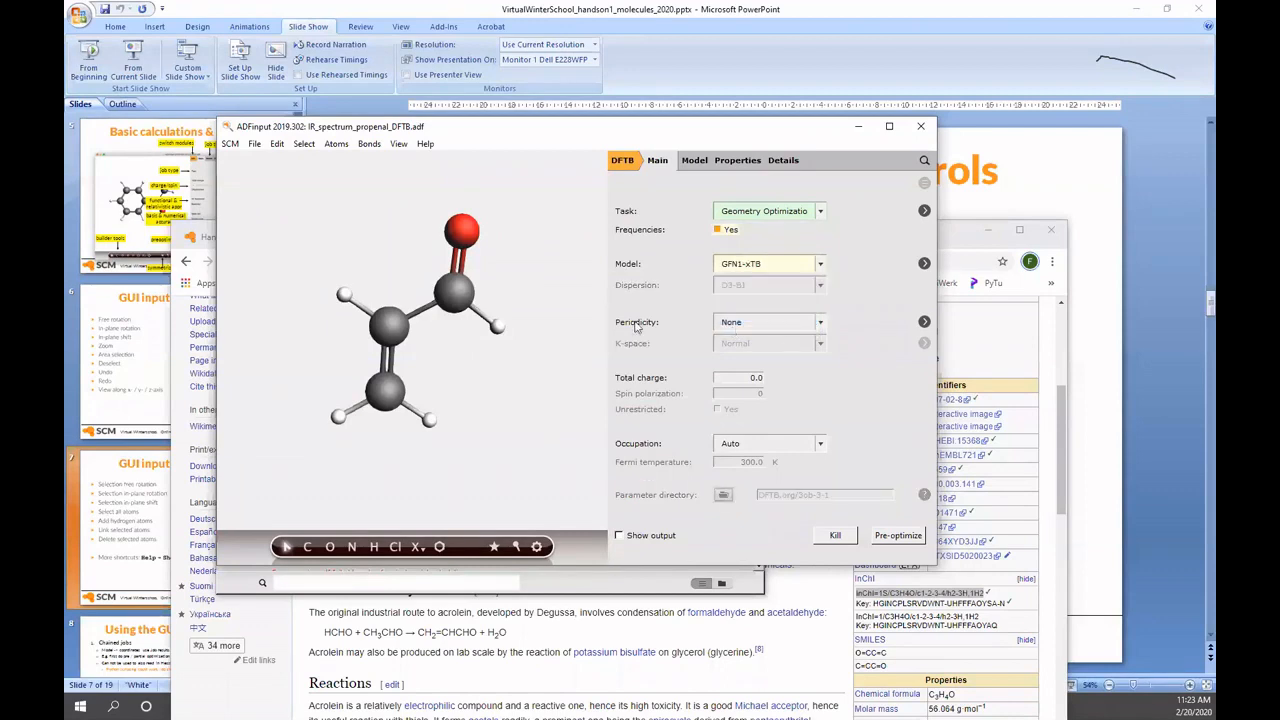
click(256, 145)
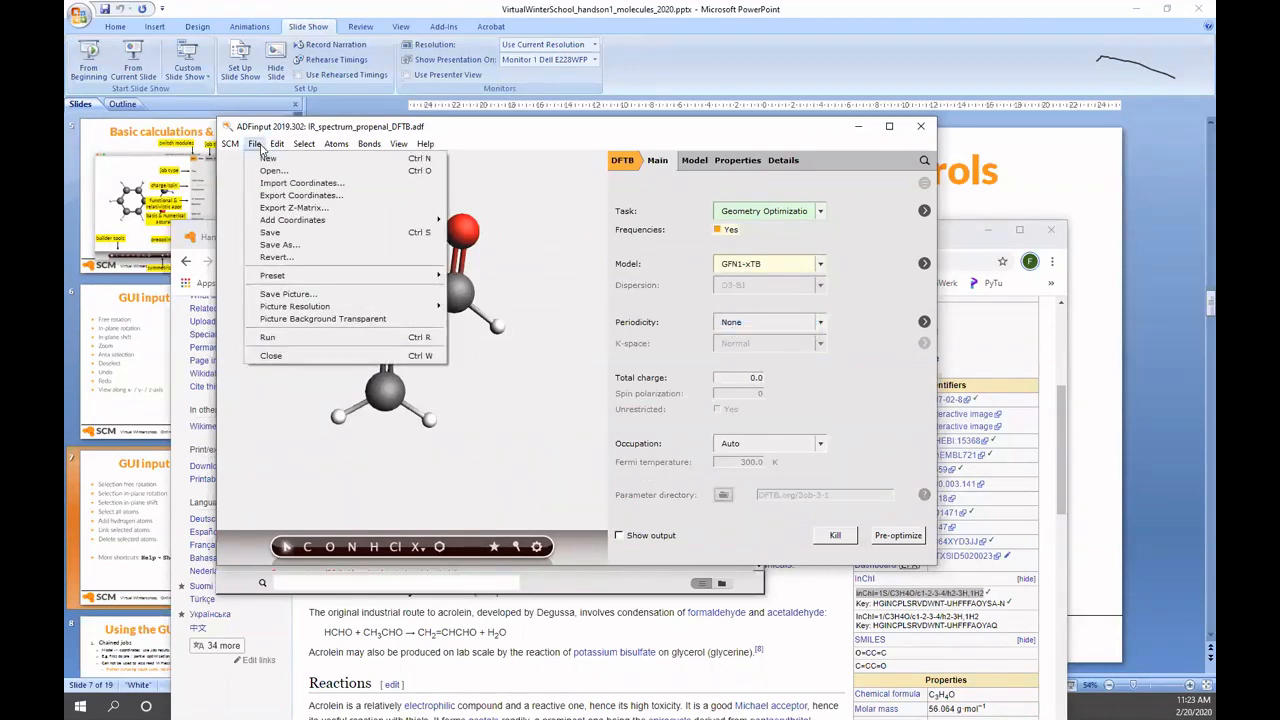
click(294, 341)
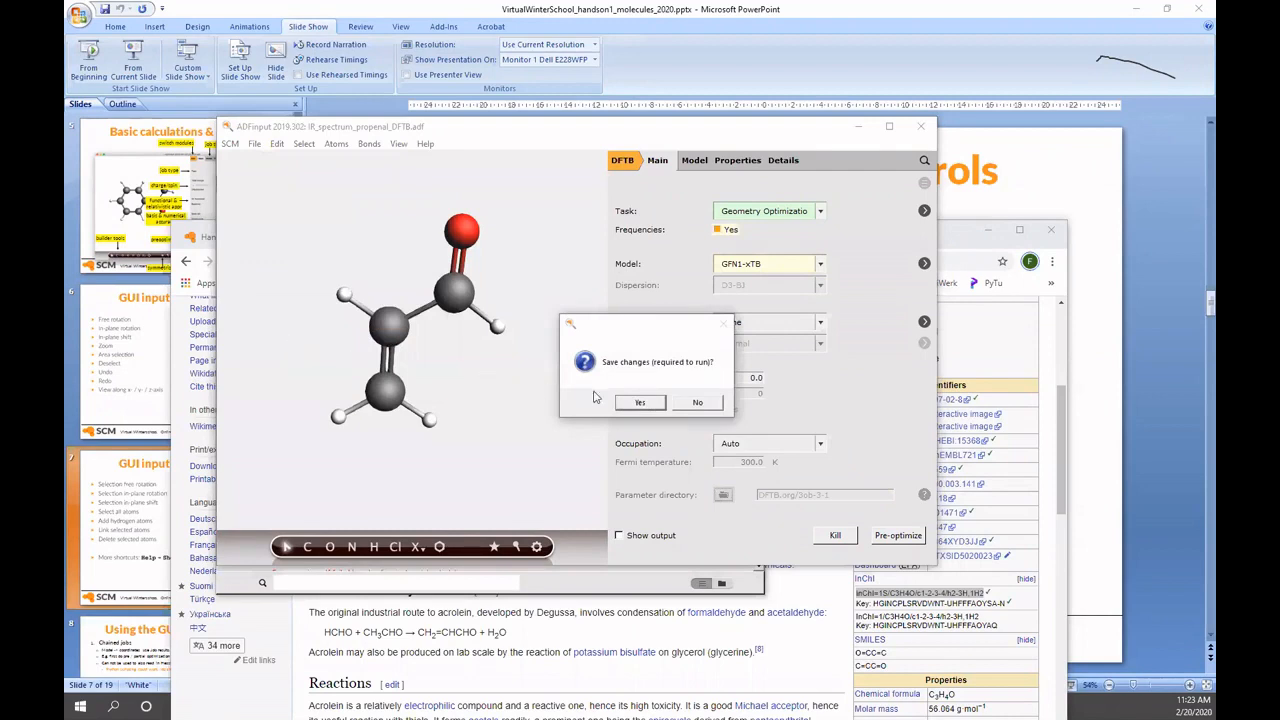
click(658, 404)
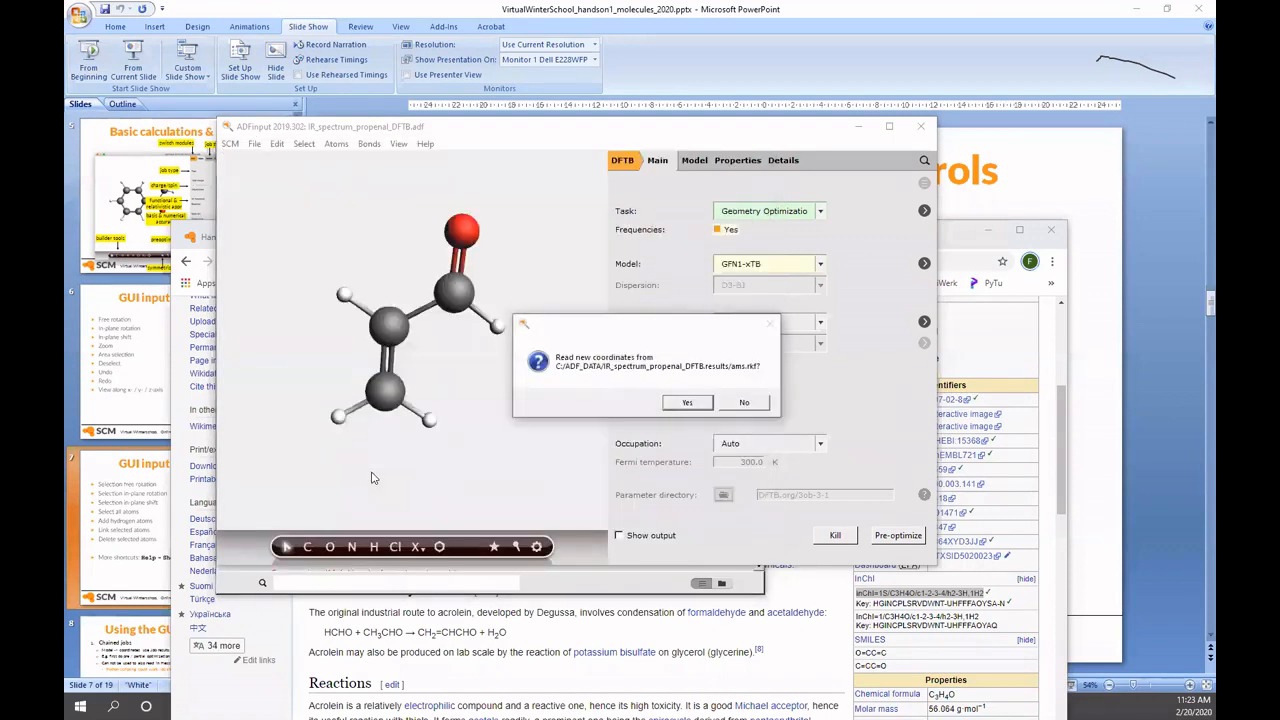
click(690, 403)
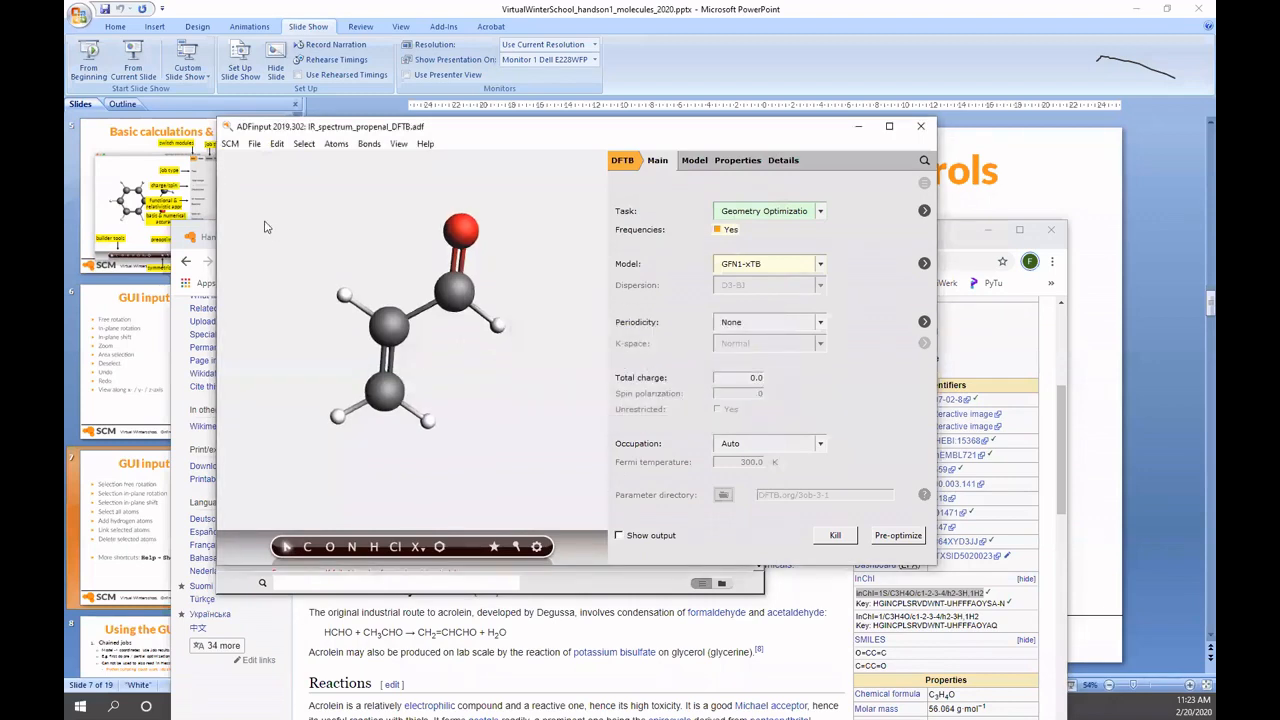
- Open the IR spectrum of the IR_spectrum_propenal_DFTB job and move its window lower on the desktop
click(229, 145)
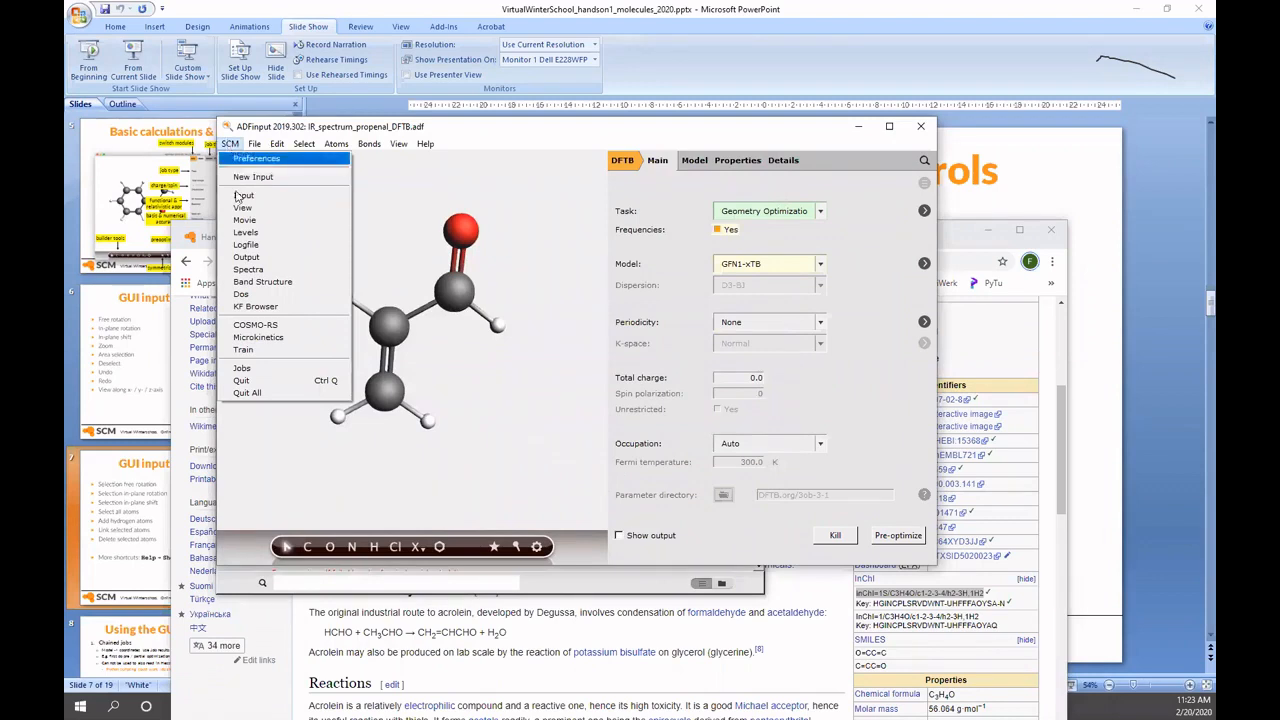
click(263, 272)
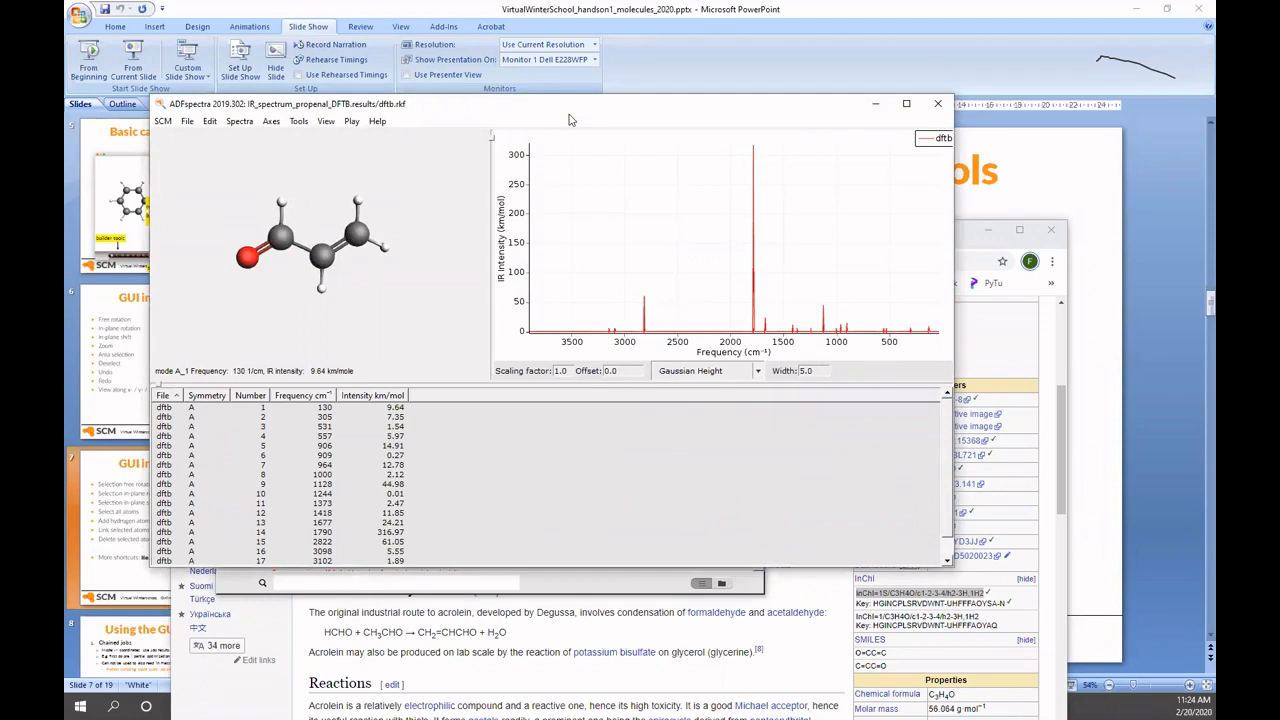
drag(570, 113, 550, 237)
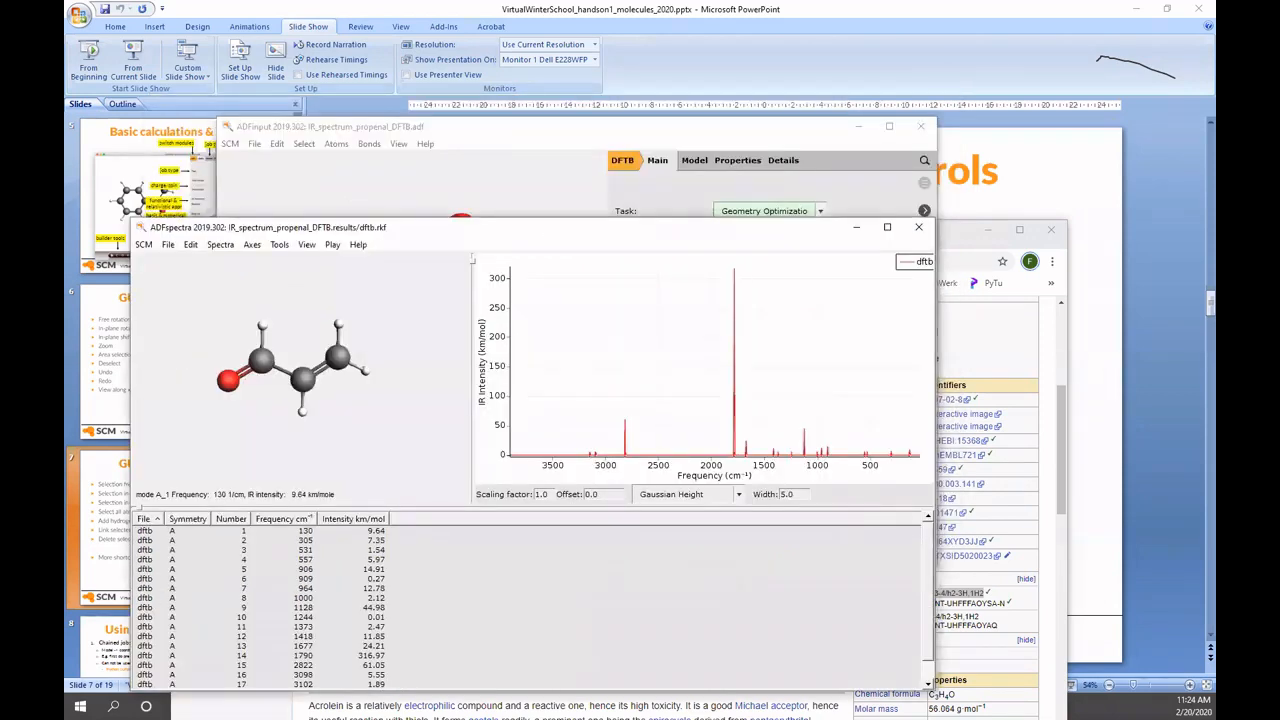
- Open the IR spectrum of the IR_spectrum_propenal job, compare it with the DFTB spectrum, and close both spectrum windows
key(ctrl+j)
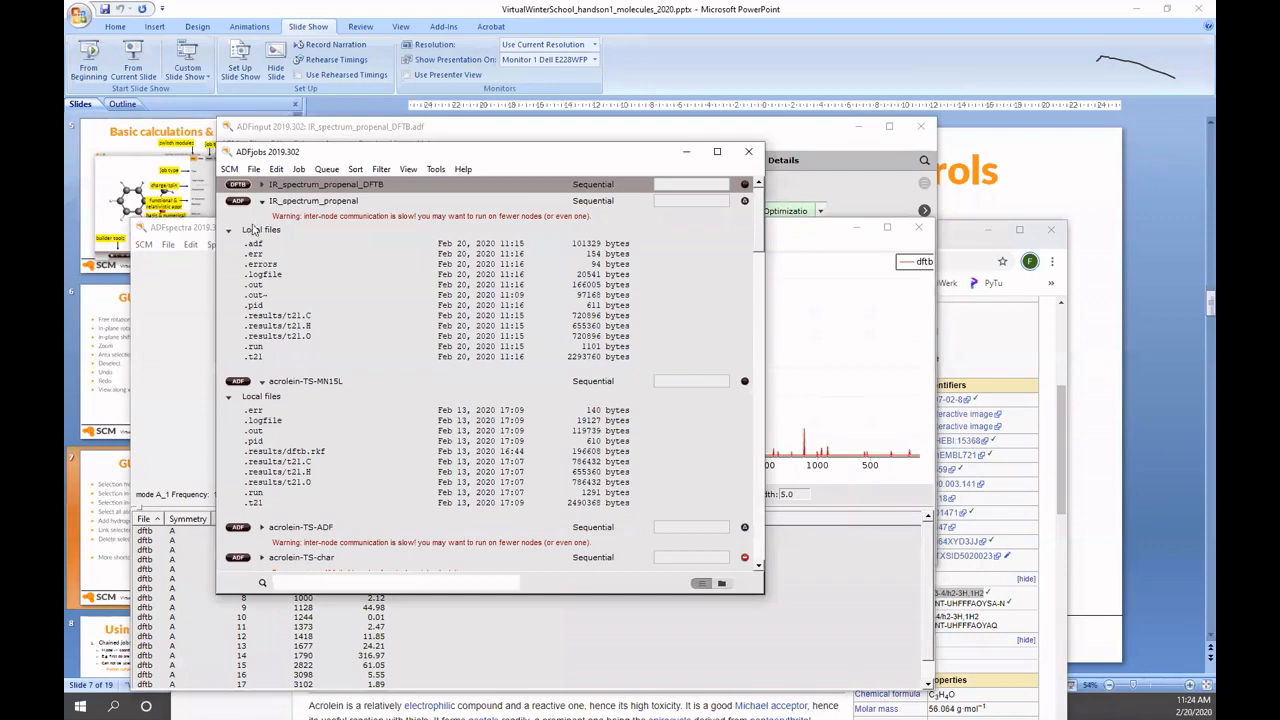
click(298, 200)
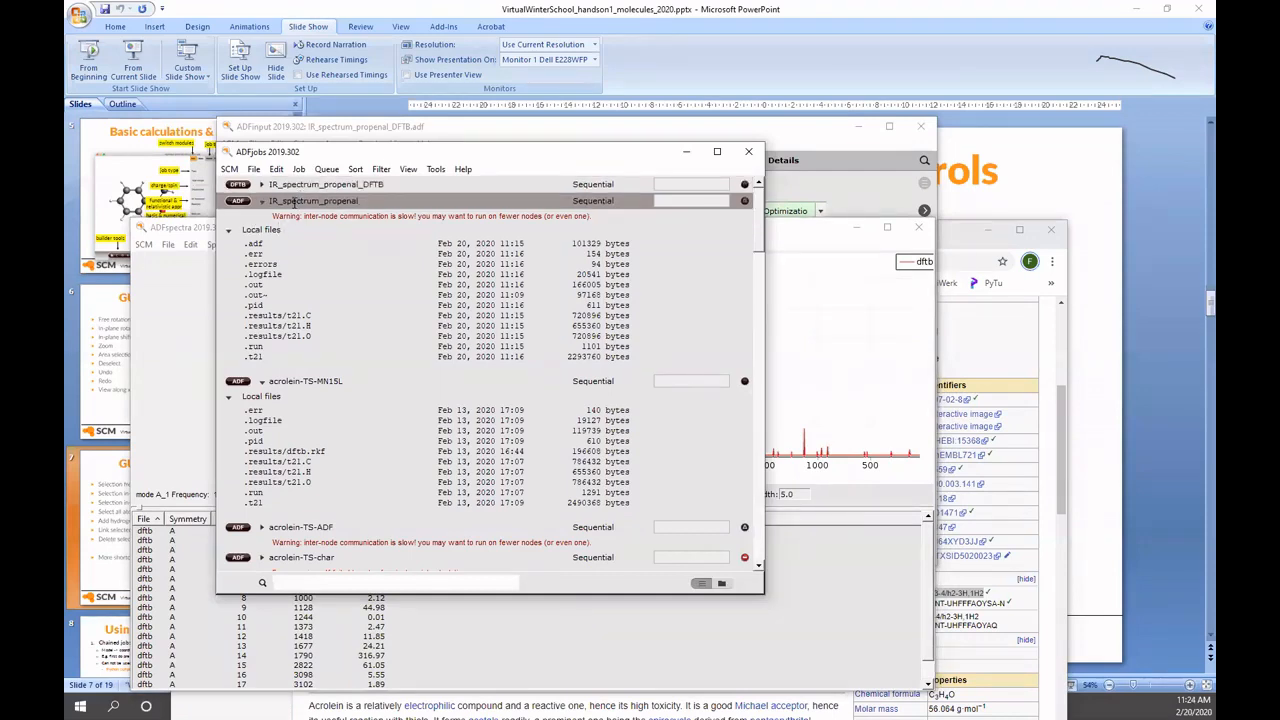
click(229, 169)
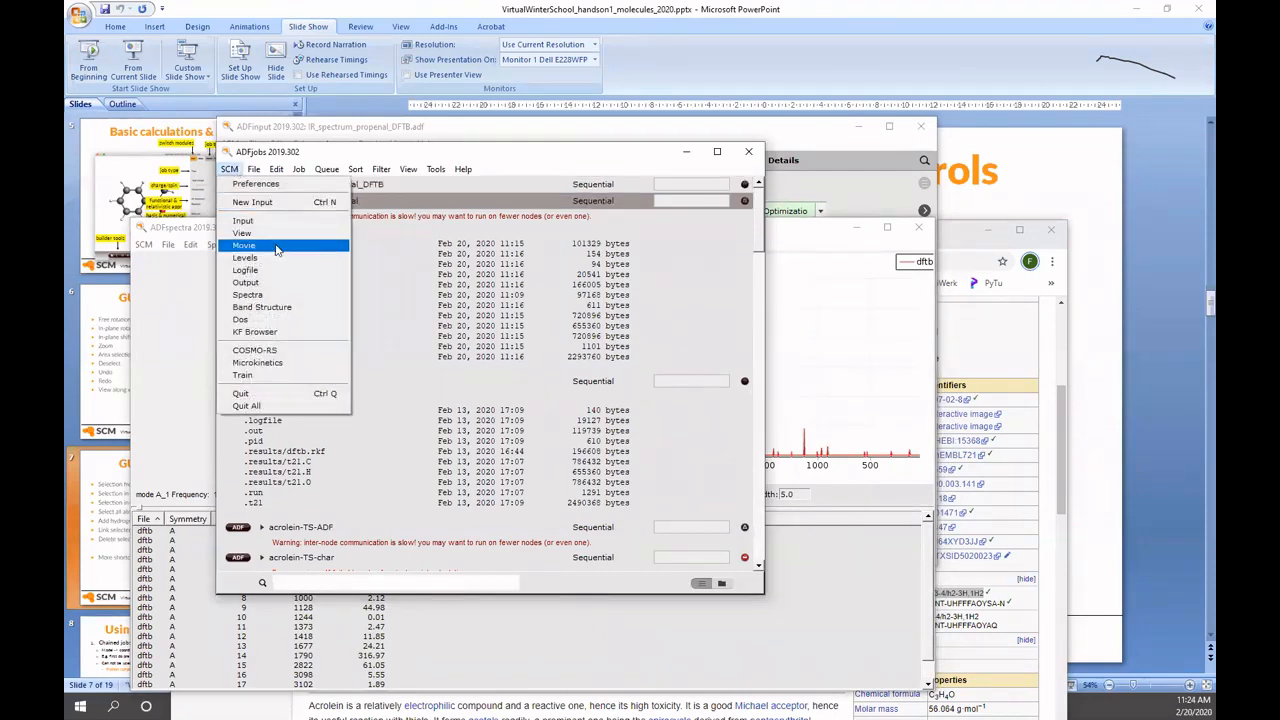
click(285, 288)
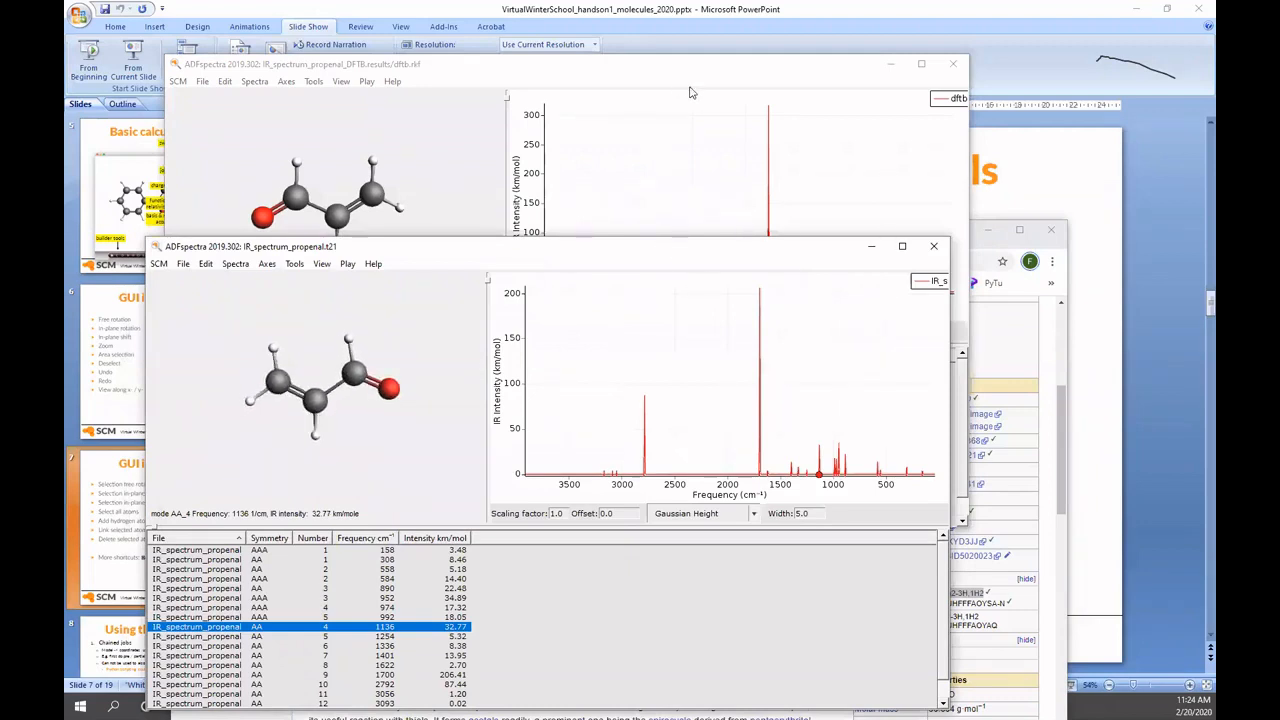
click(463, 65)
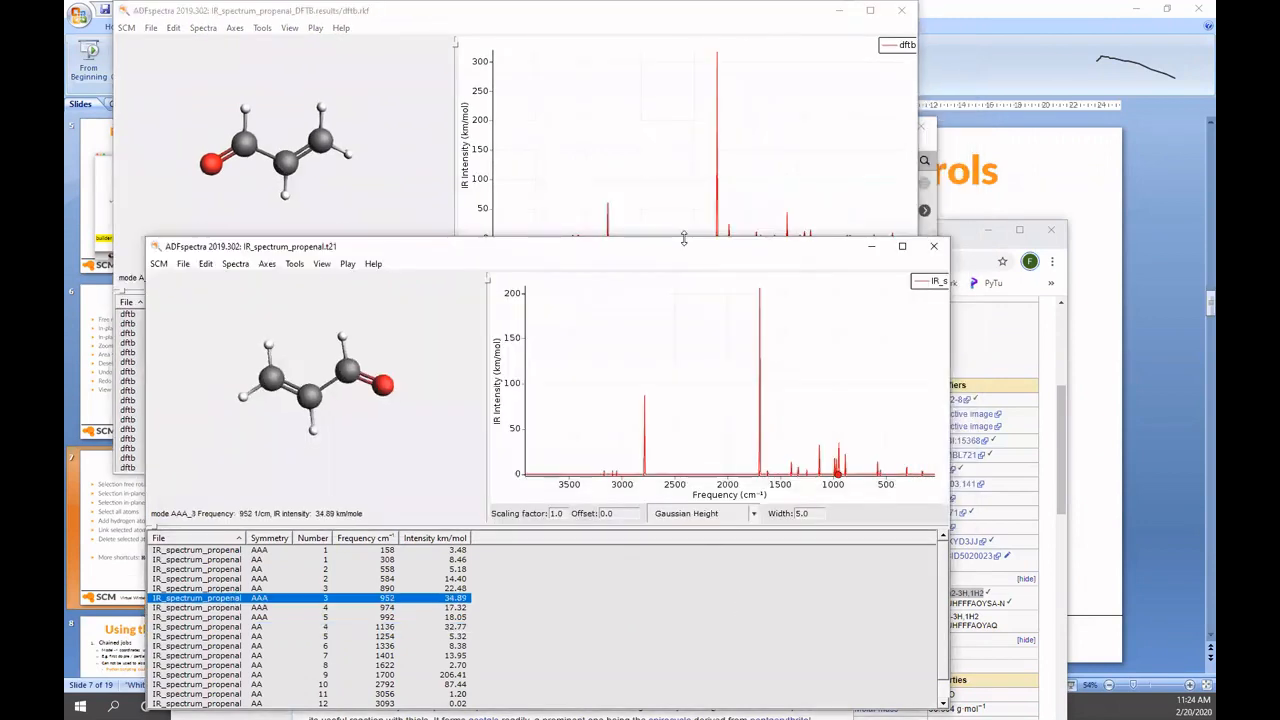
drag(684, 238, 606, 250)
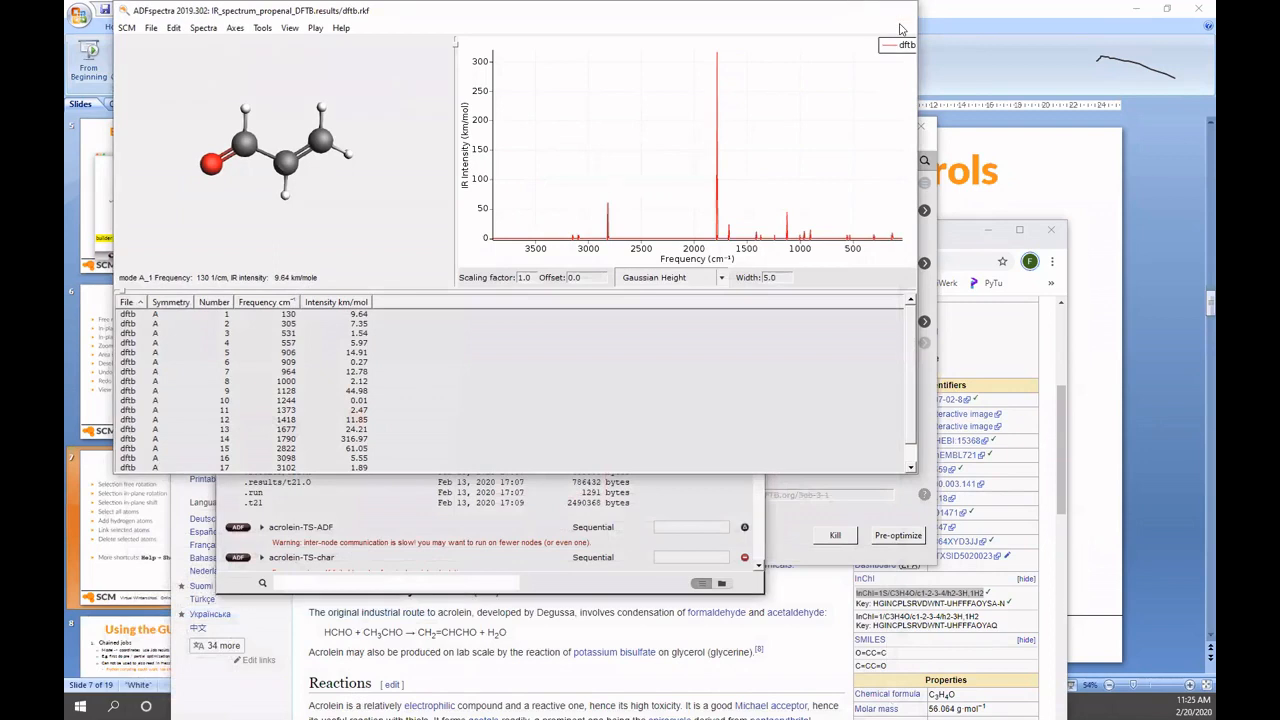
key(ctrl+w)
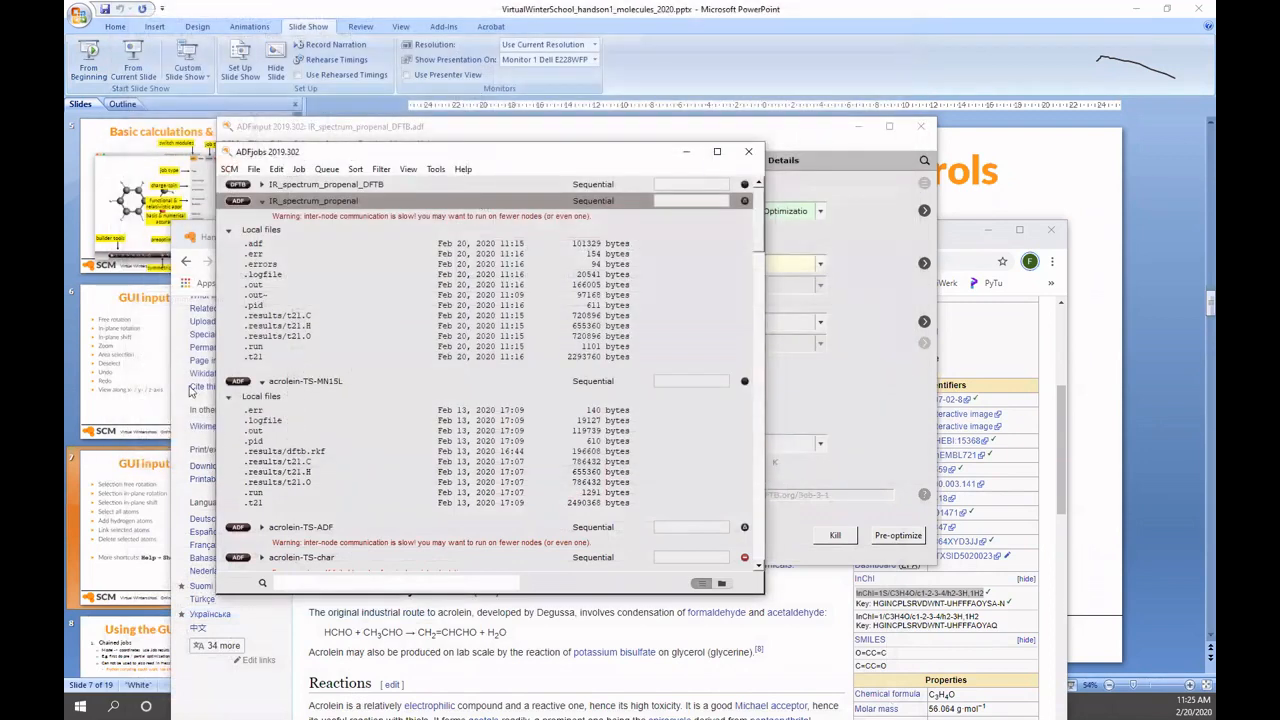
- Switch to the PowerPoint presentation, show the Spectra: IR slide, and open its NIST comparison link
click(209, 470)
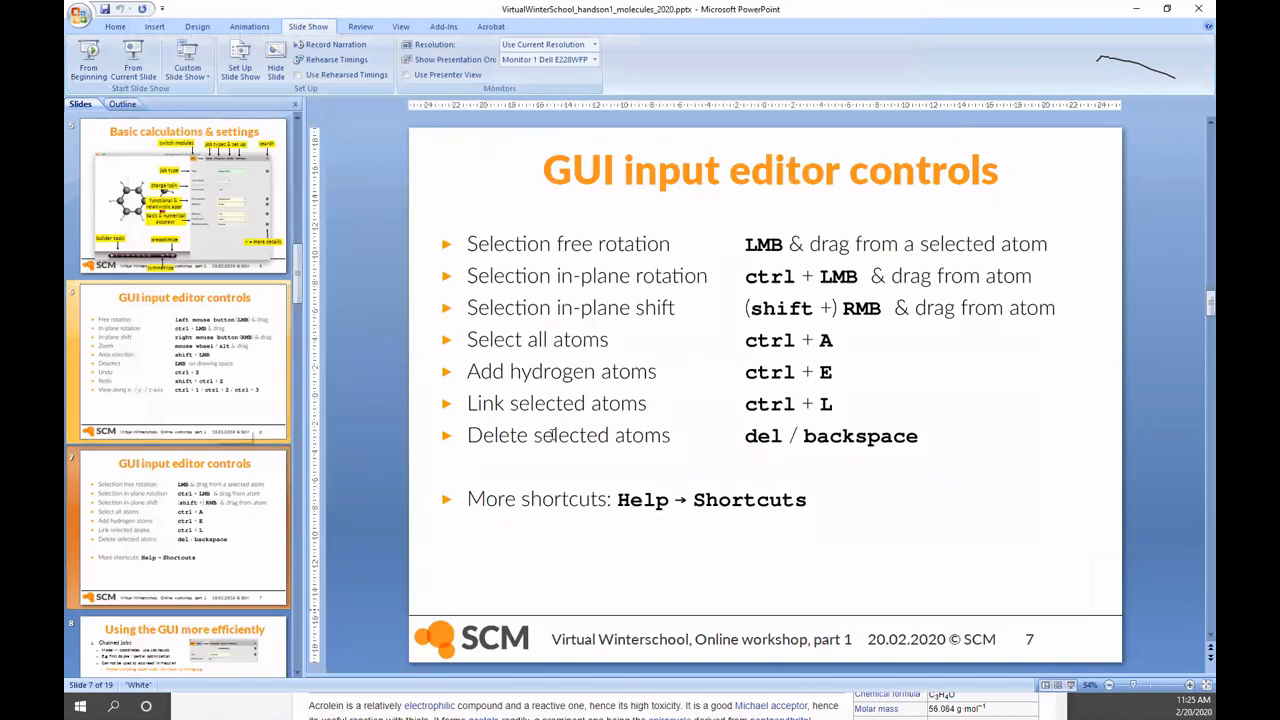
scroll(560, 442, down, 3)
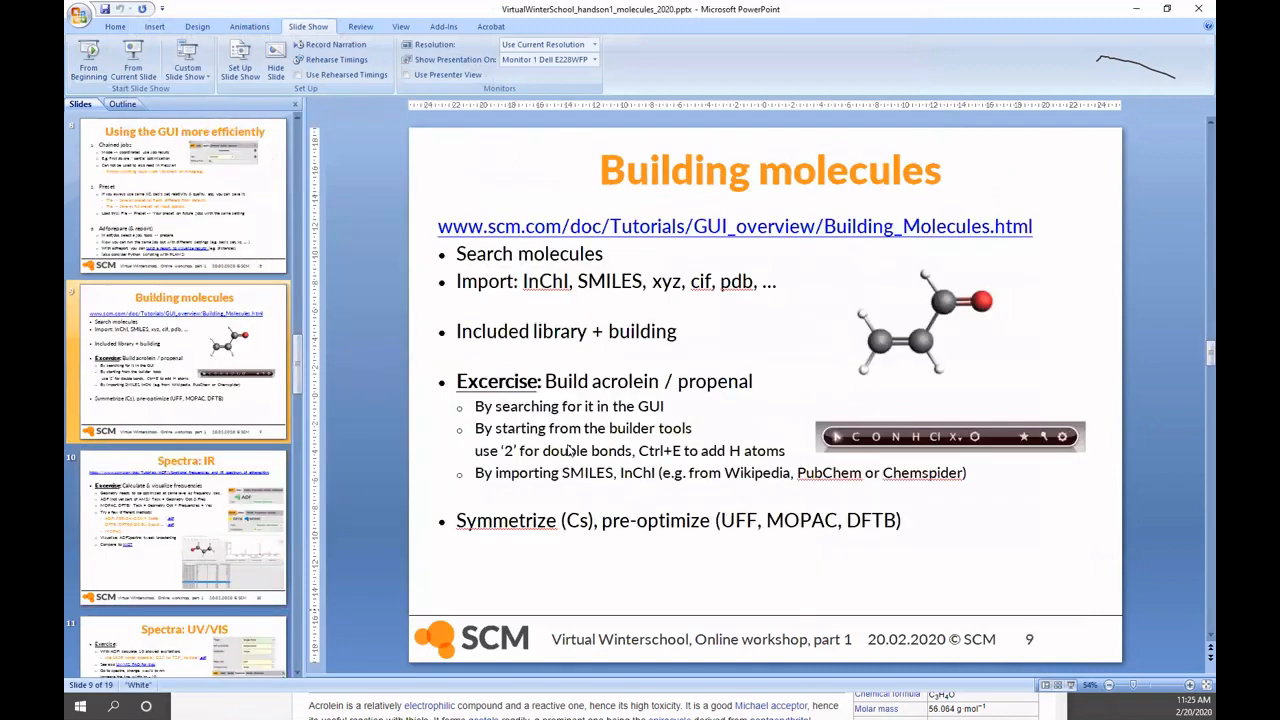
key(Down)
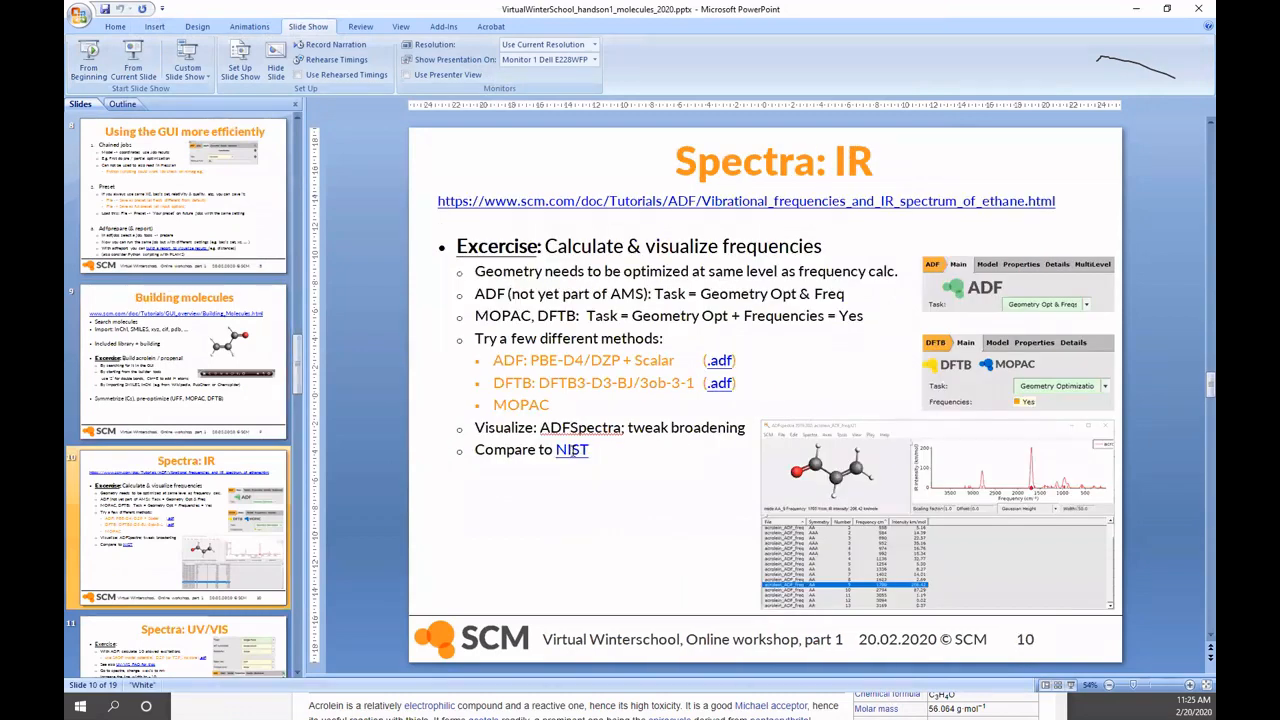
right_click(573, 452)
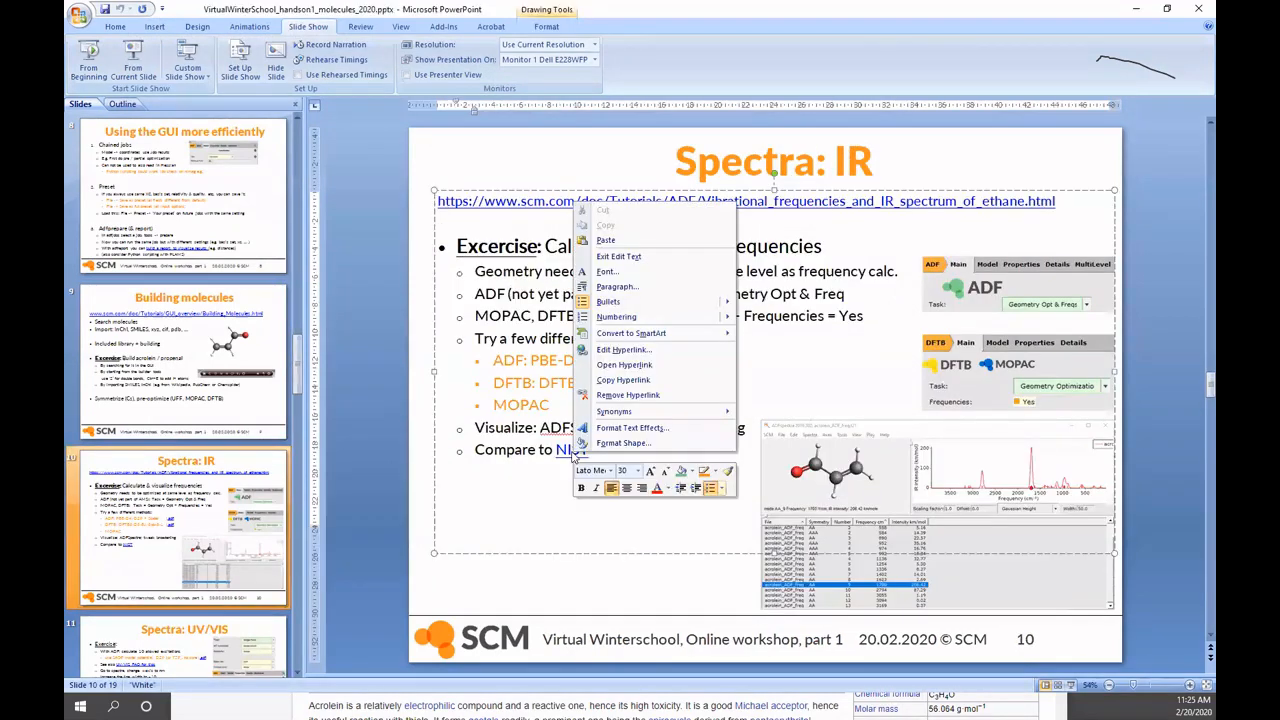
click(617, 364)
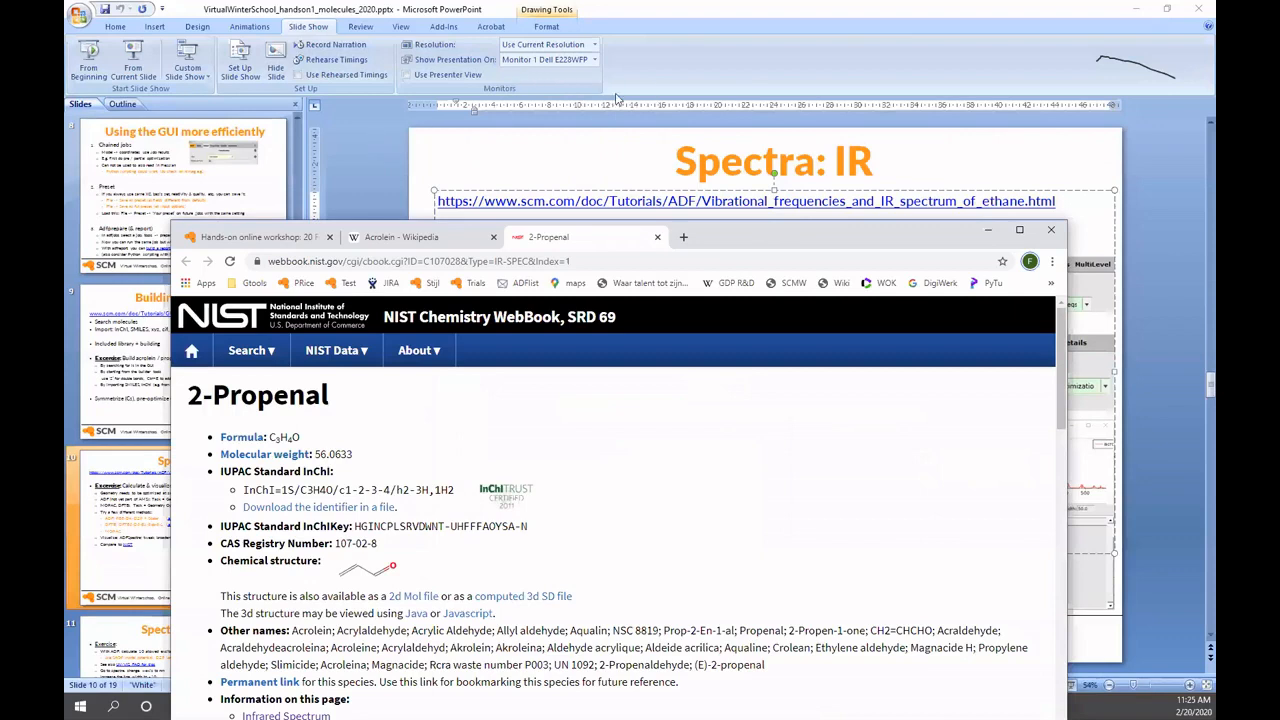
- Move the browser window higher, view the gas-phase infrared spectrum on the NIST 2-Propenal page, and minimize the browser
drag(707, 237, 715, 83)
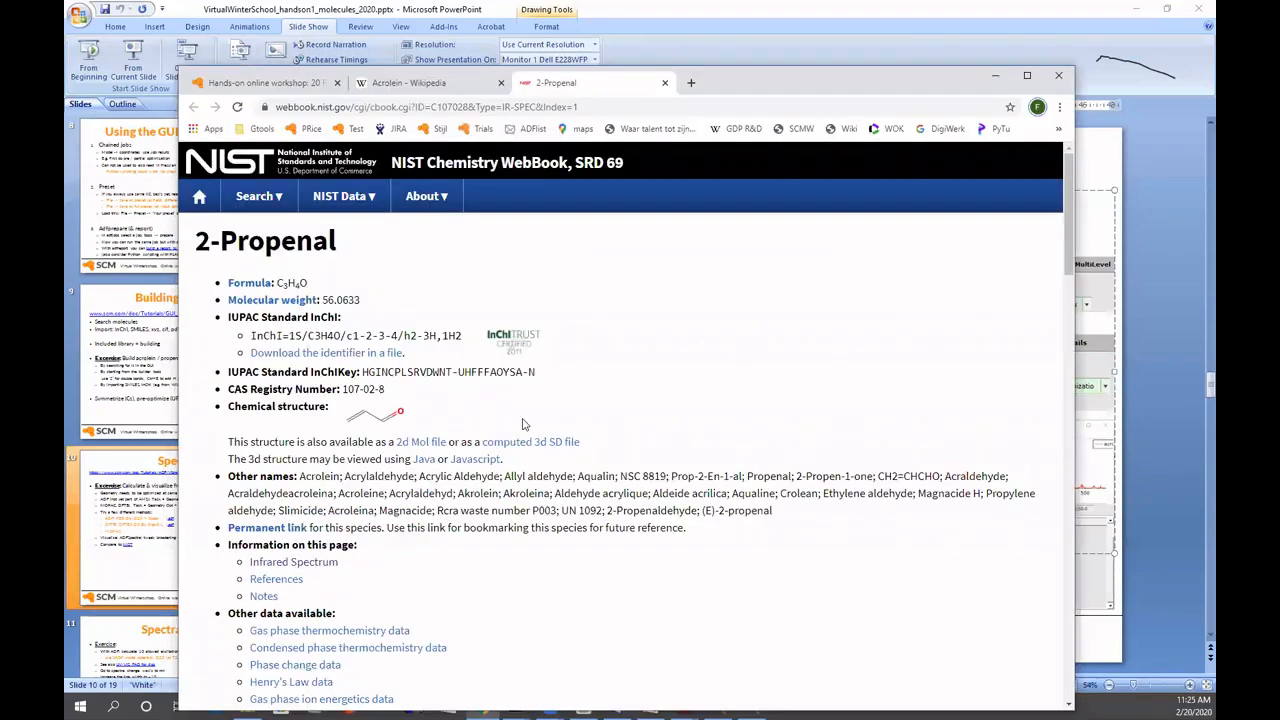
scroll(497, 519, down, 2)
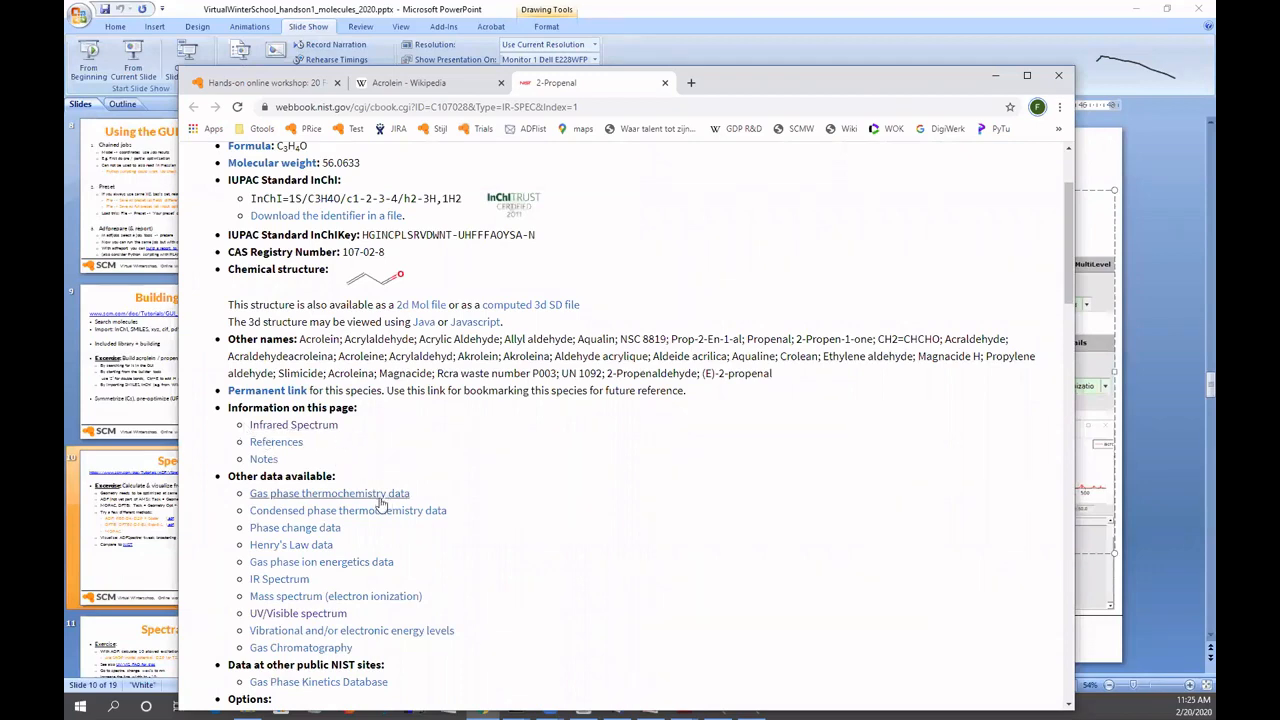
click(290, 621)
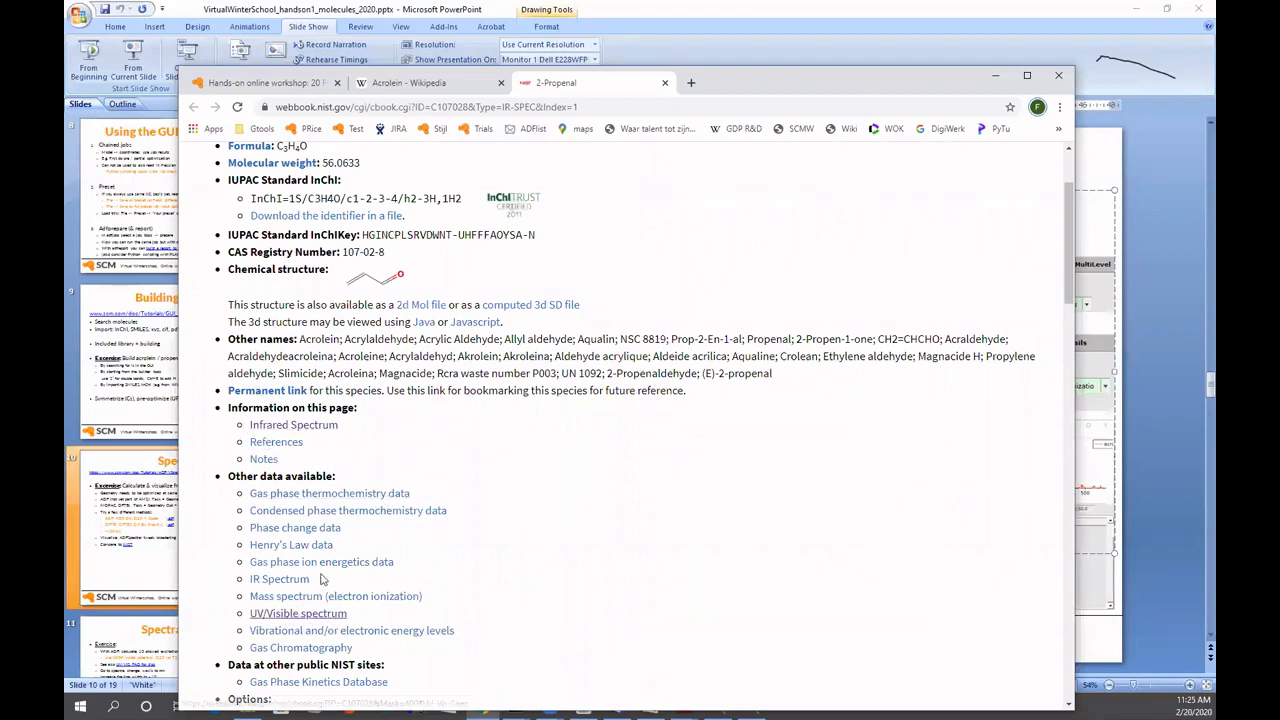
click(322, 430)
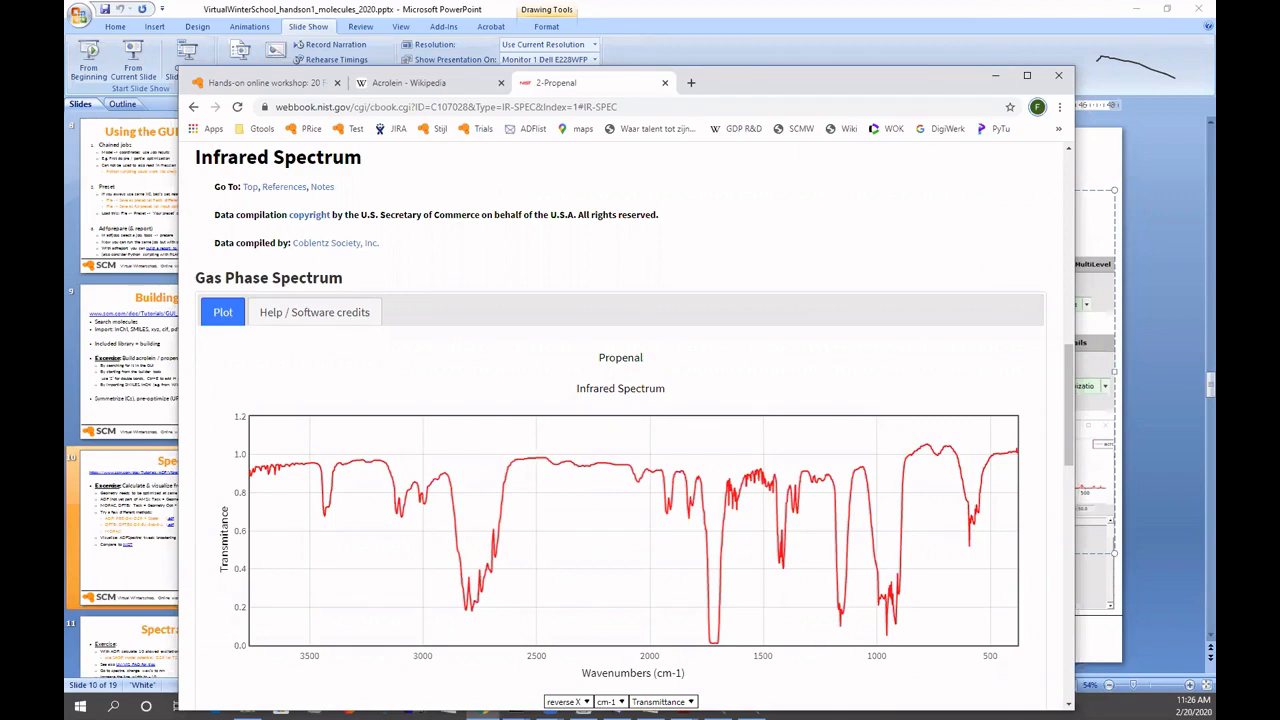
click(999, 78)
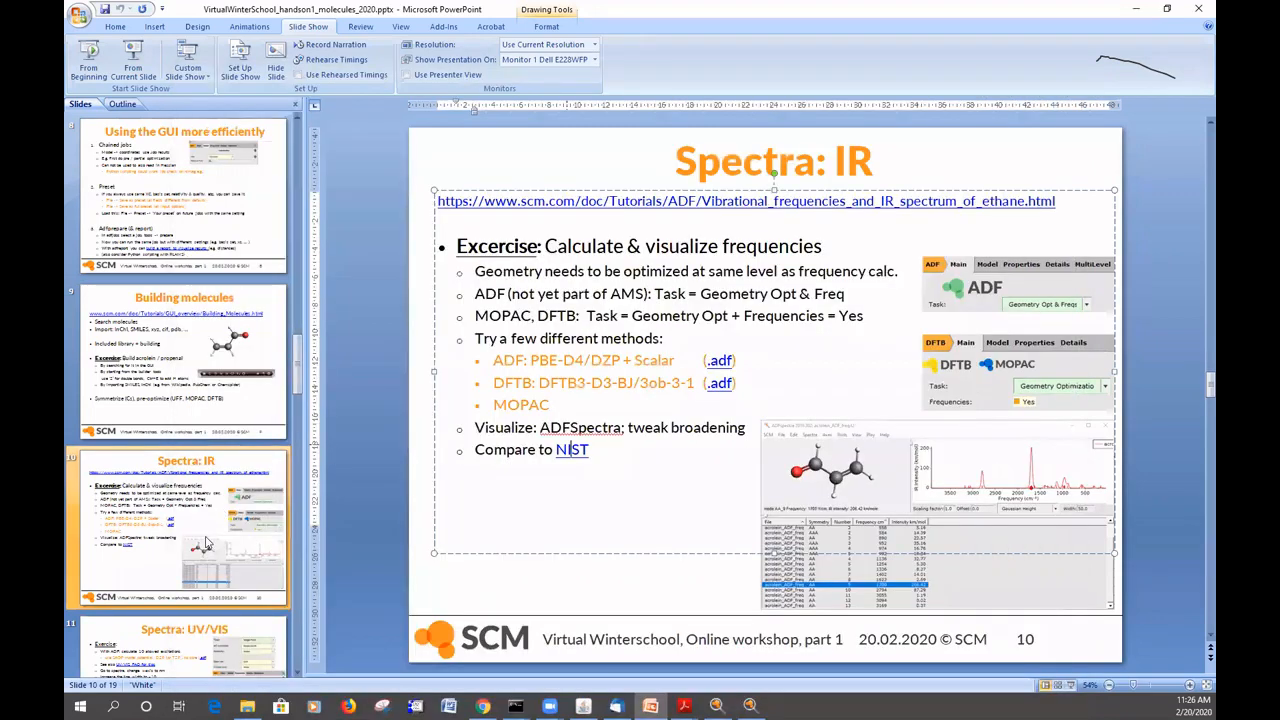
- Show the Spectra: UV/VIS slide in the presentation and switch to the ADFinput window of the propenal DFTB job
scroll(178, 360, down, 3)
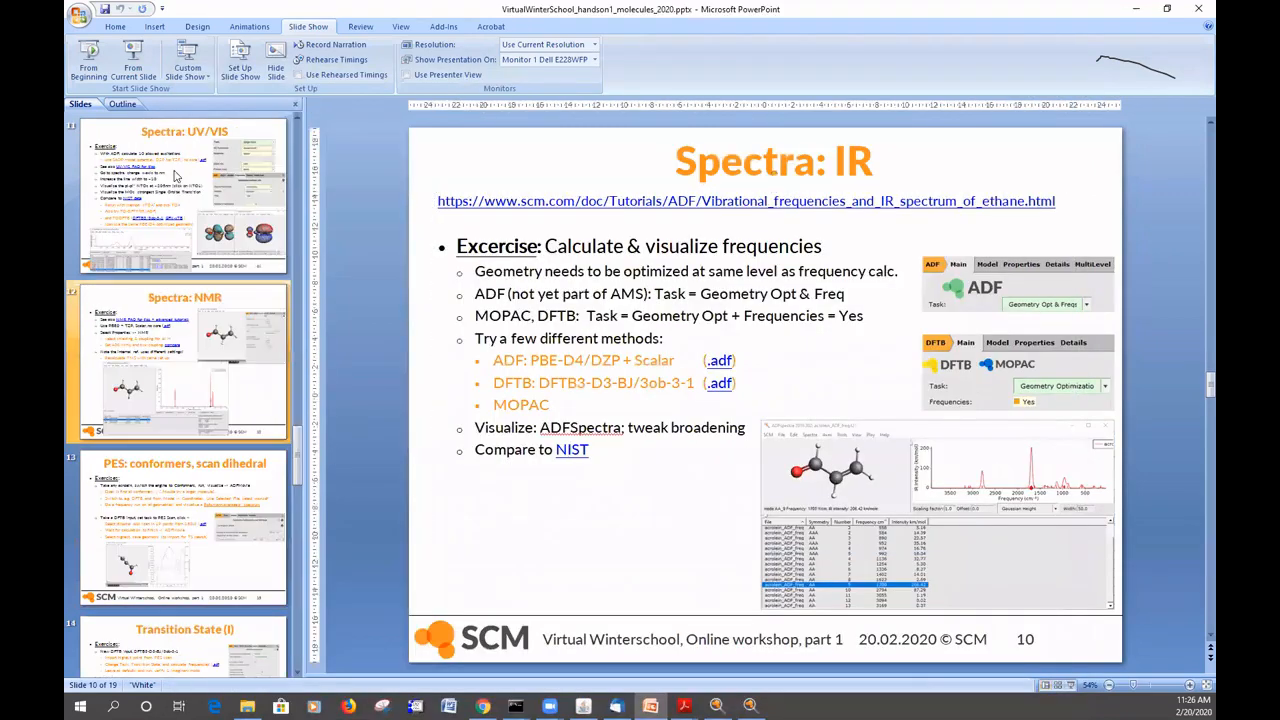
click(202, 198)
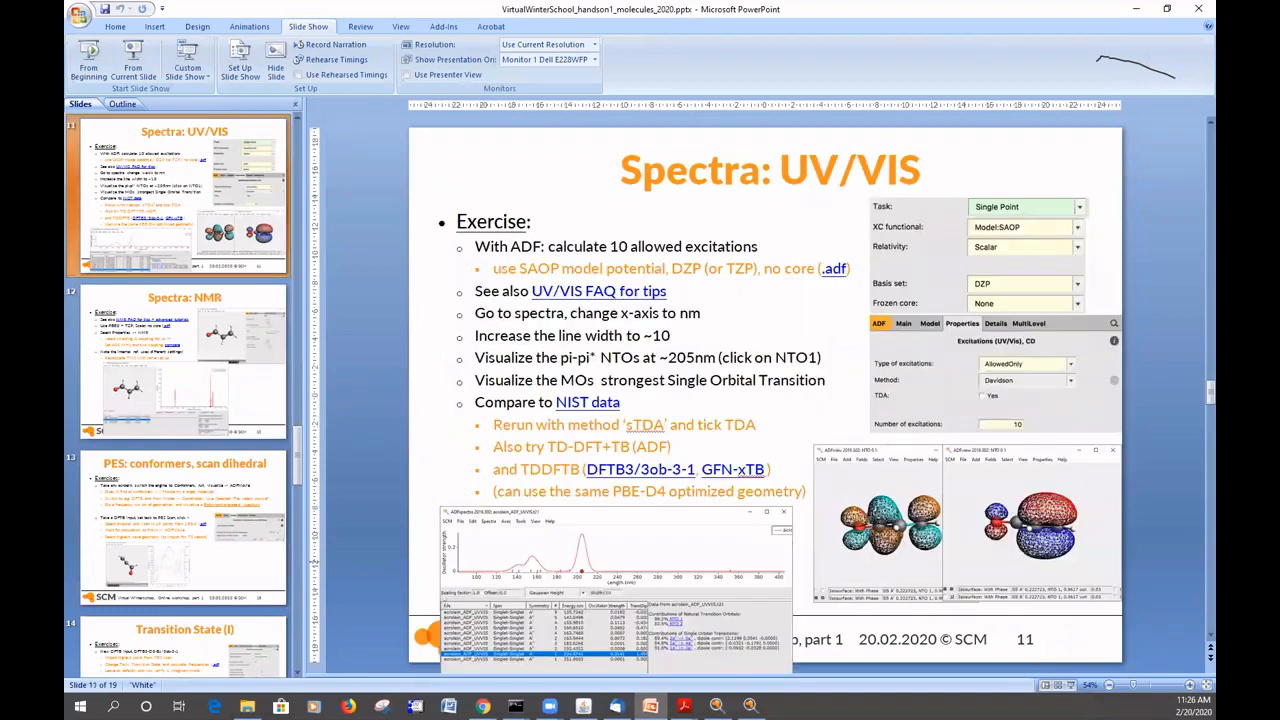
click(716, 706)
click(750, 706)
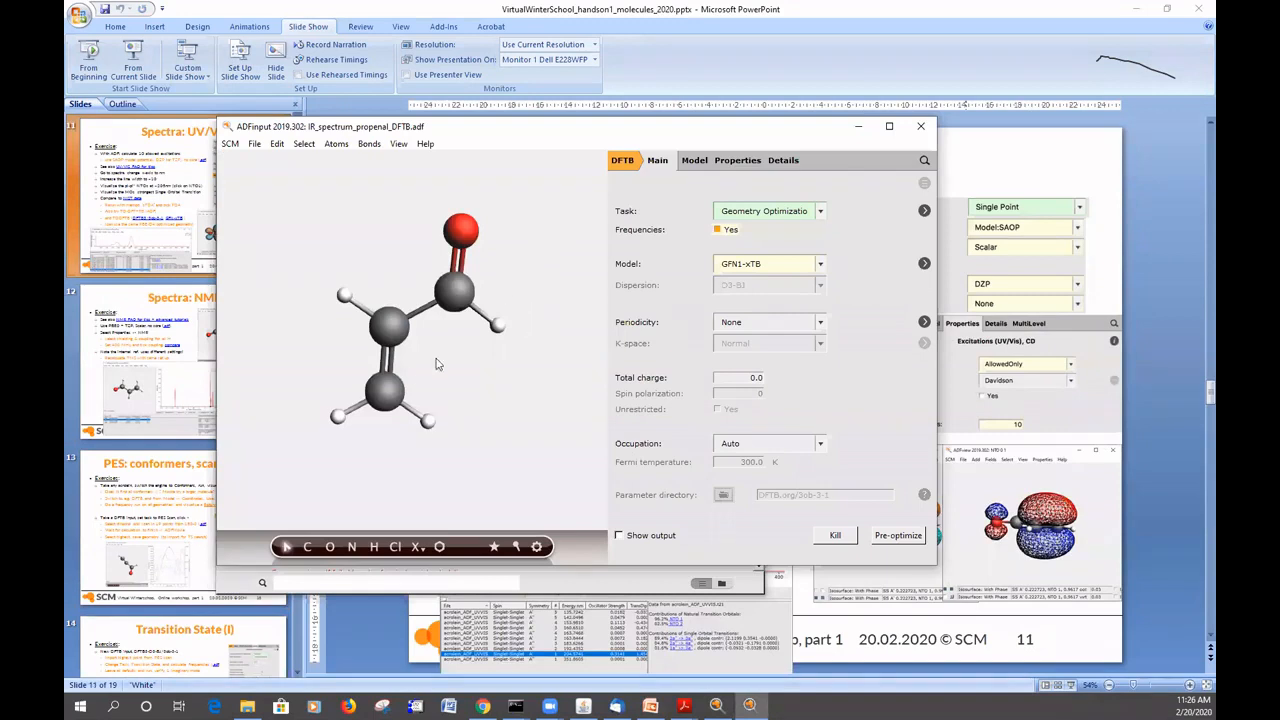
- Rotate the propenal molecule to lie horizontally, set the DFTB task to Single Point, and shift the input window sideways
drag(533, 211, 585, 209)
drag(413, 369, 414, 251)
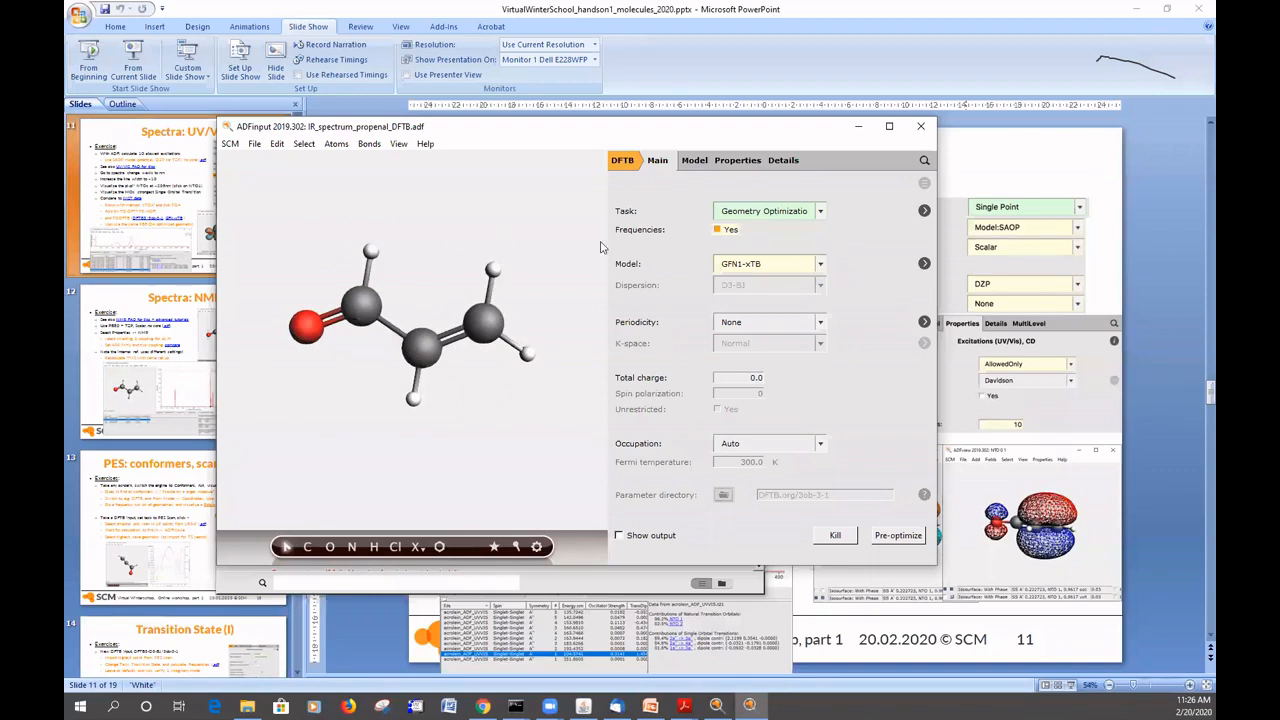
click(790, 214)
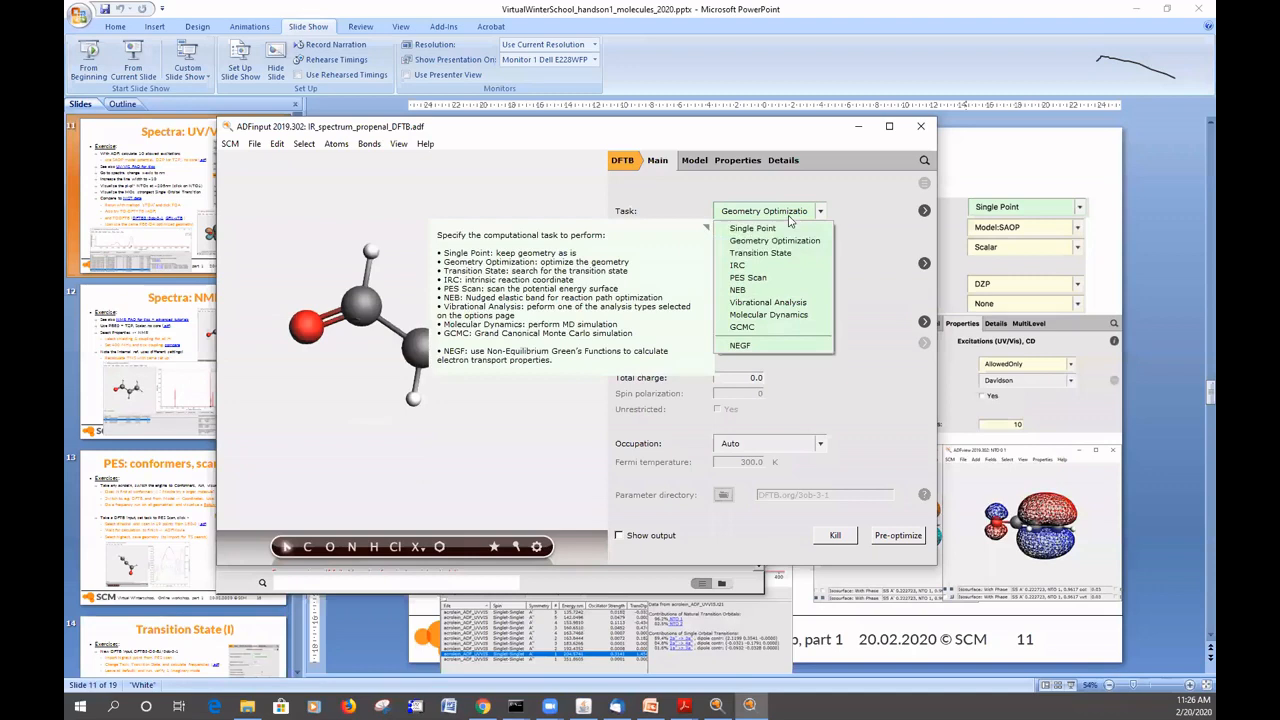
click(767, 229)
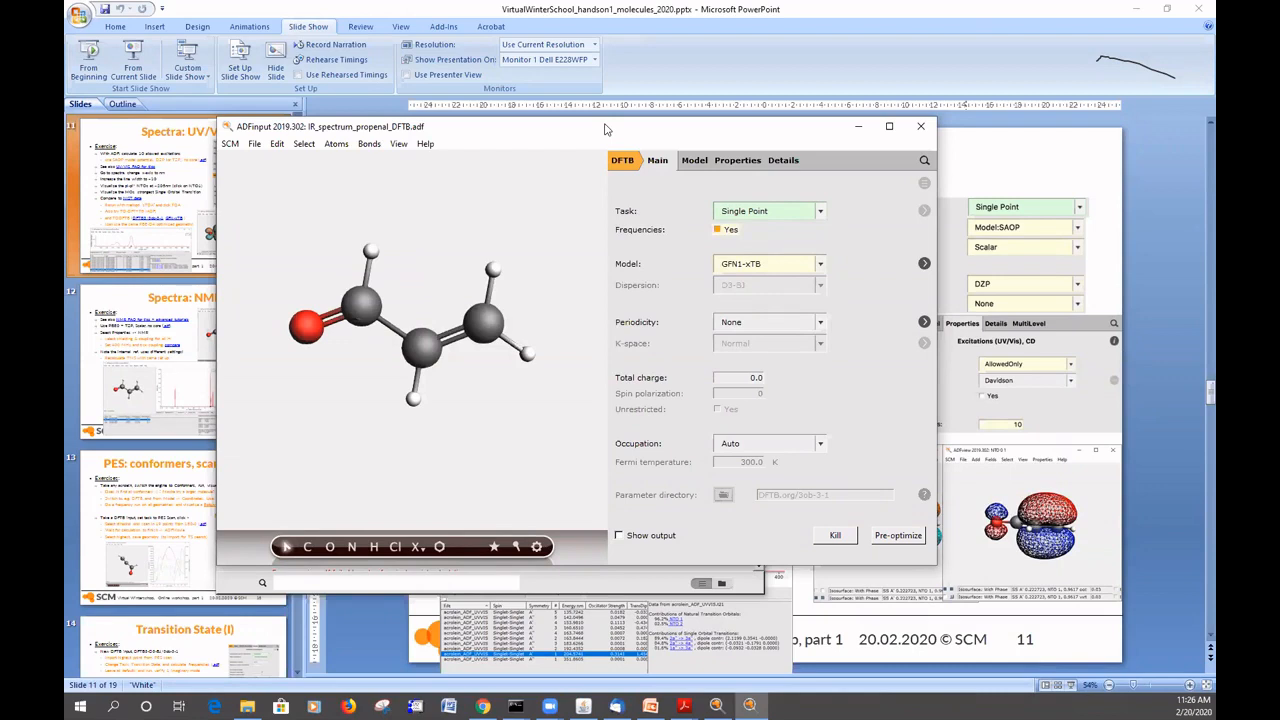
drag(604, 129, 684, 128)
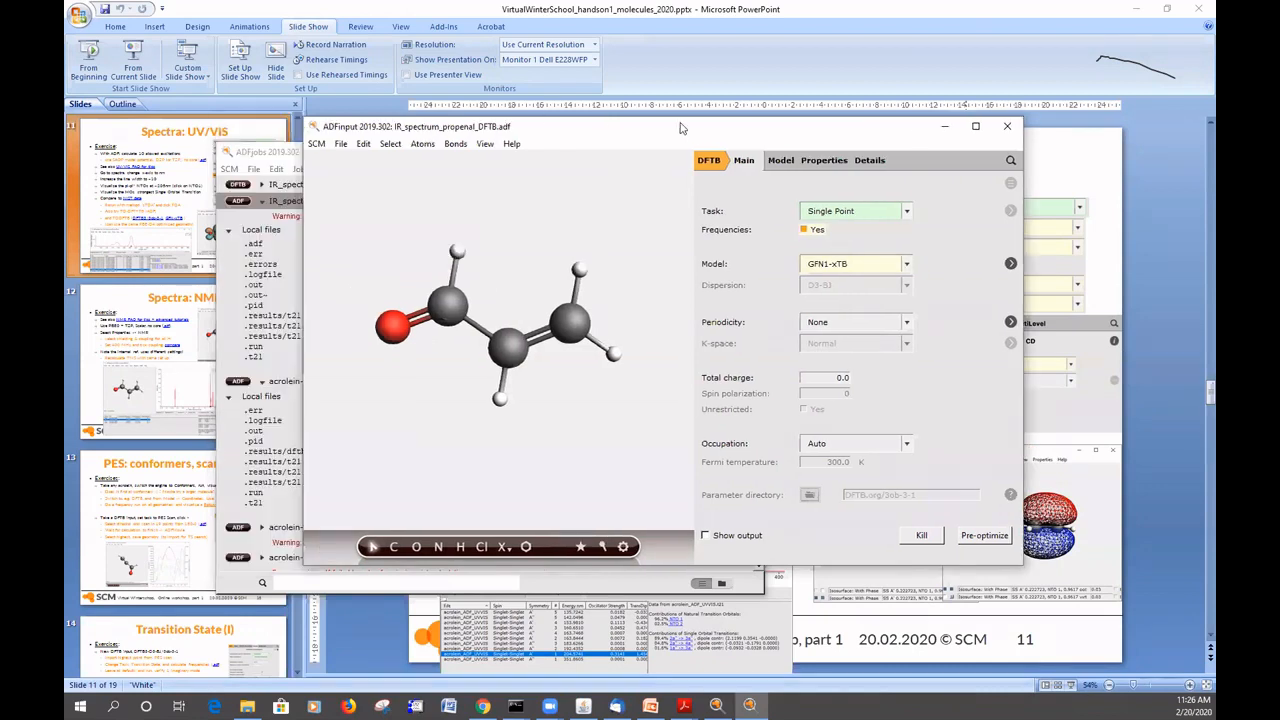
- Open the GFN-xTB example input linked on the UV/VIS slide, view it in the browser, and return to ADFinput
click(157, 150)
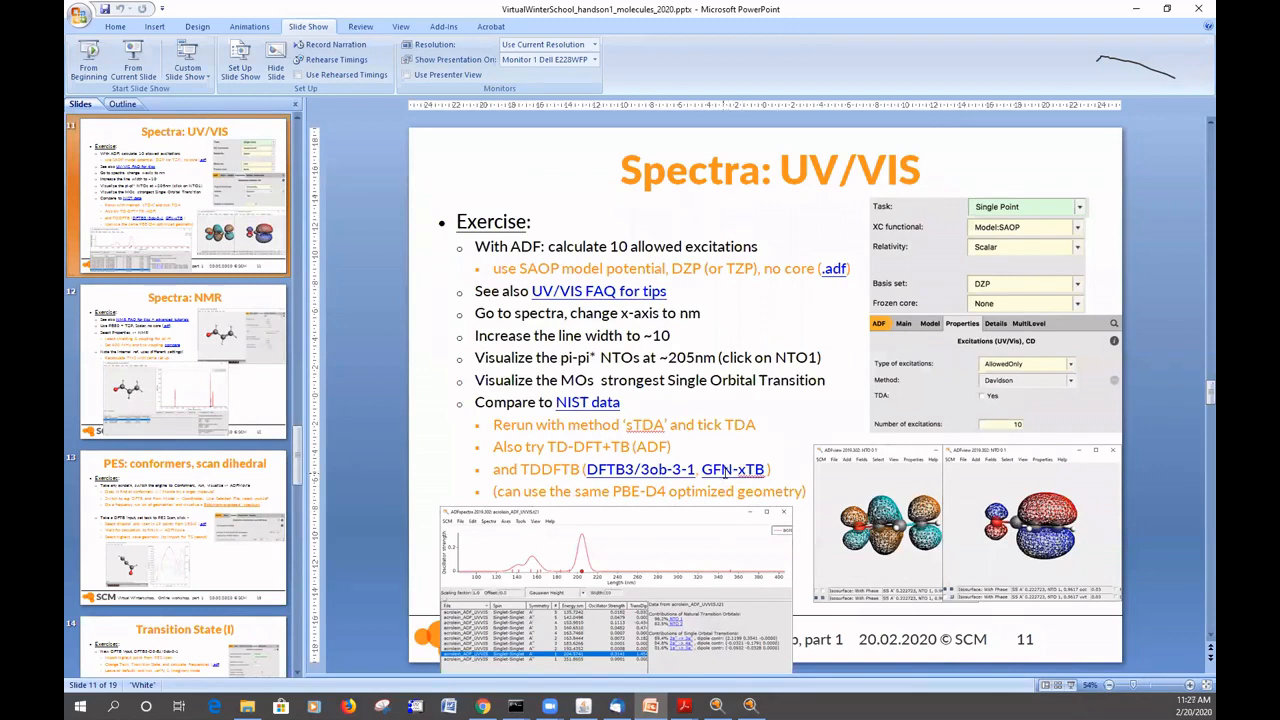
right_click(725, 474)
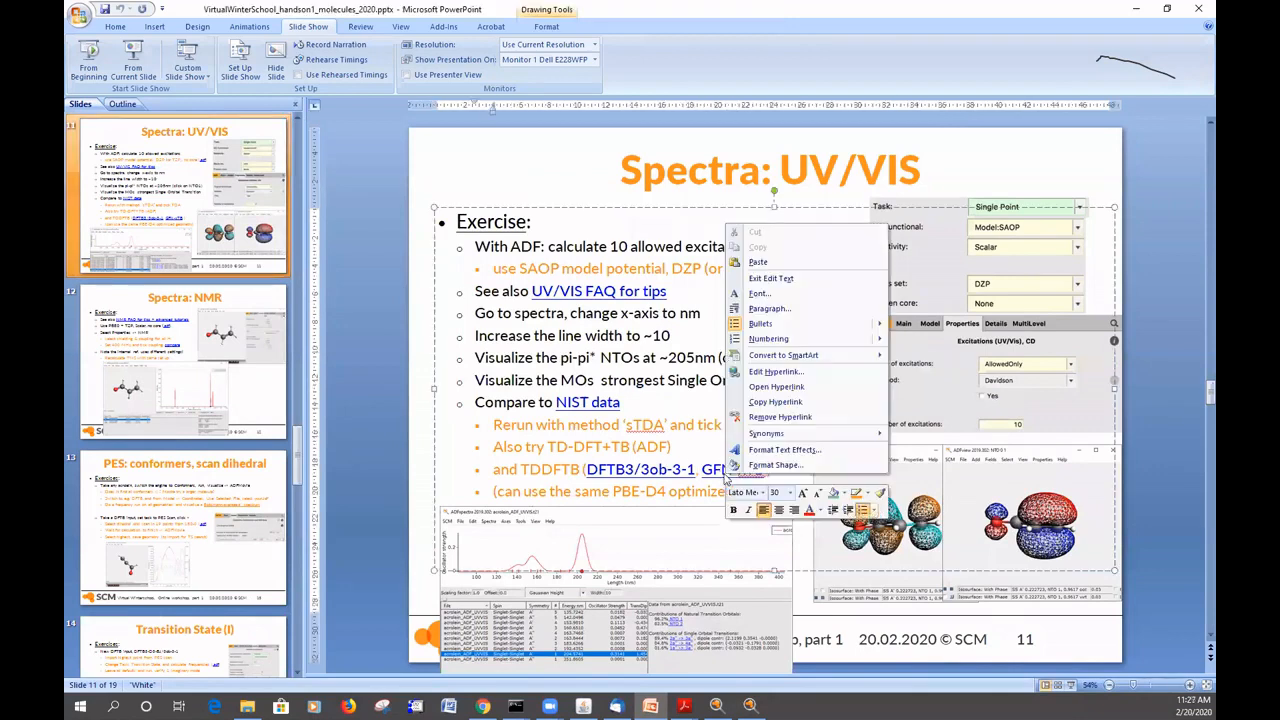
click(786, 386)
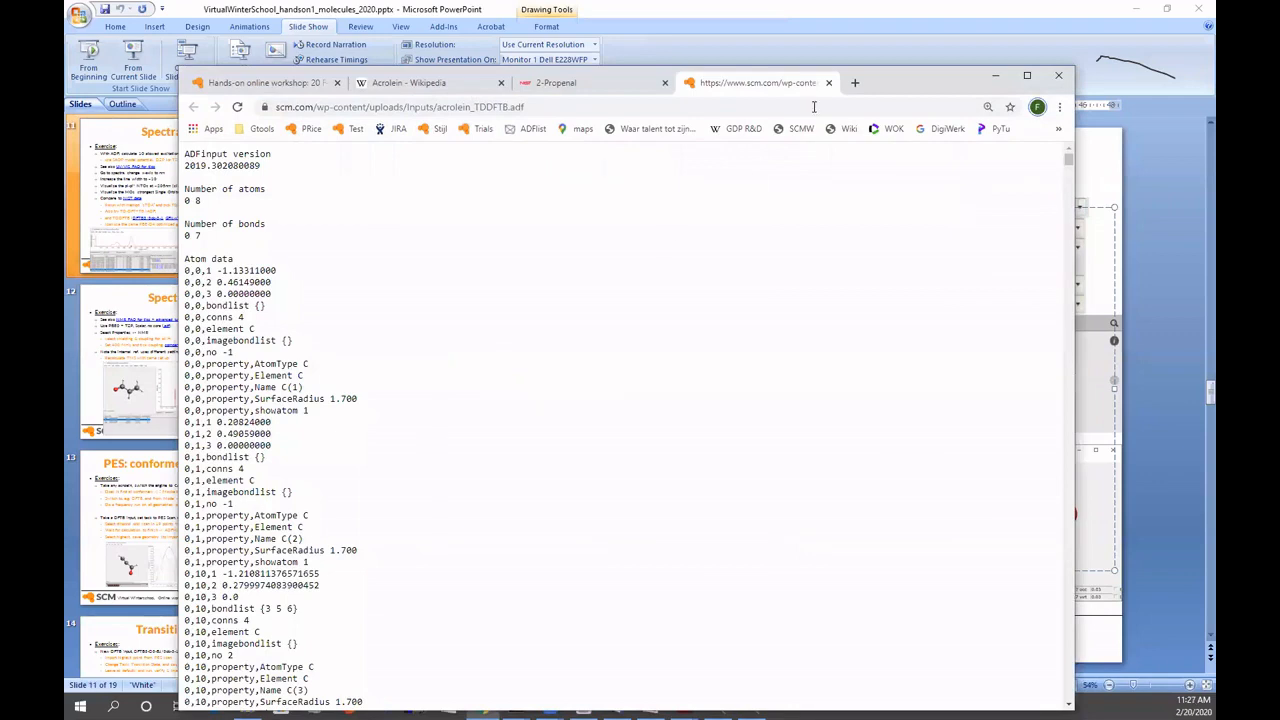
click(837, 47)
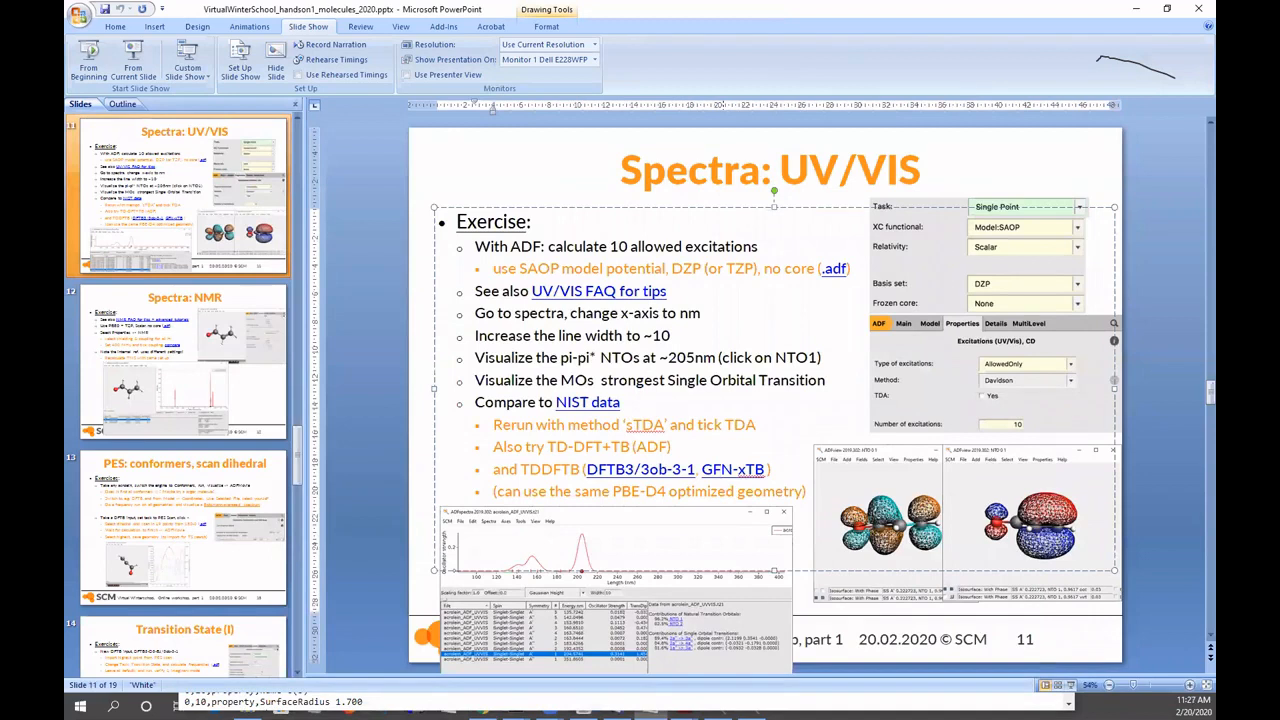
key(alt+Tab)
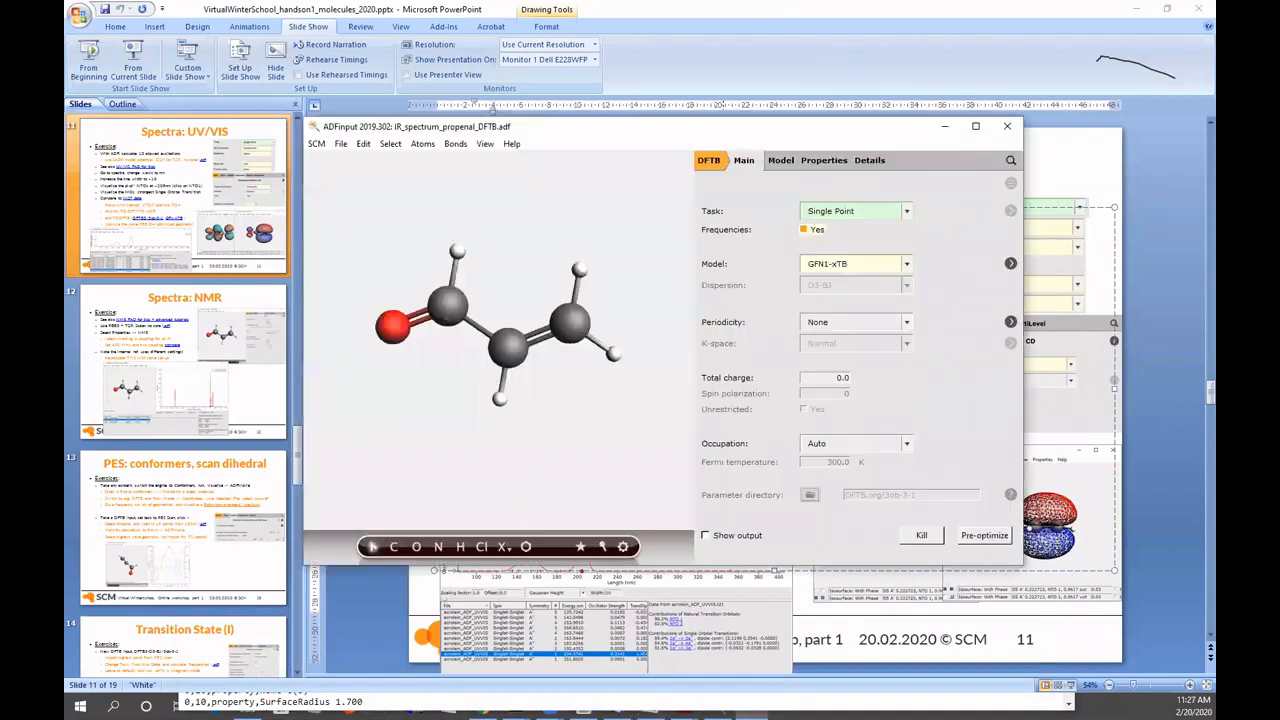
- Turn off the frequencies calculation, search the input settings for UV, and open the Excitations (UV/Vis) settings
click(805, 230)
click(1011, 161)
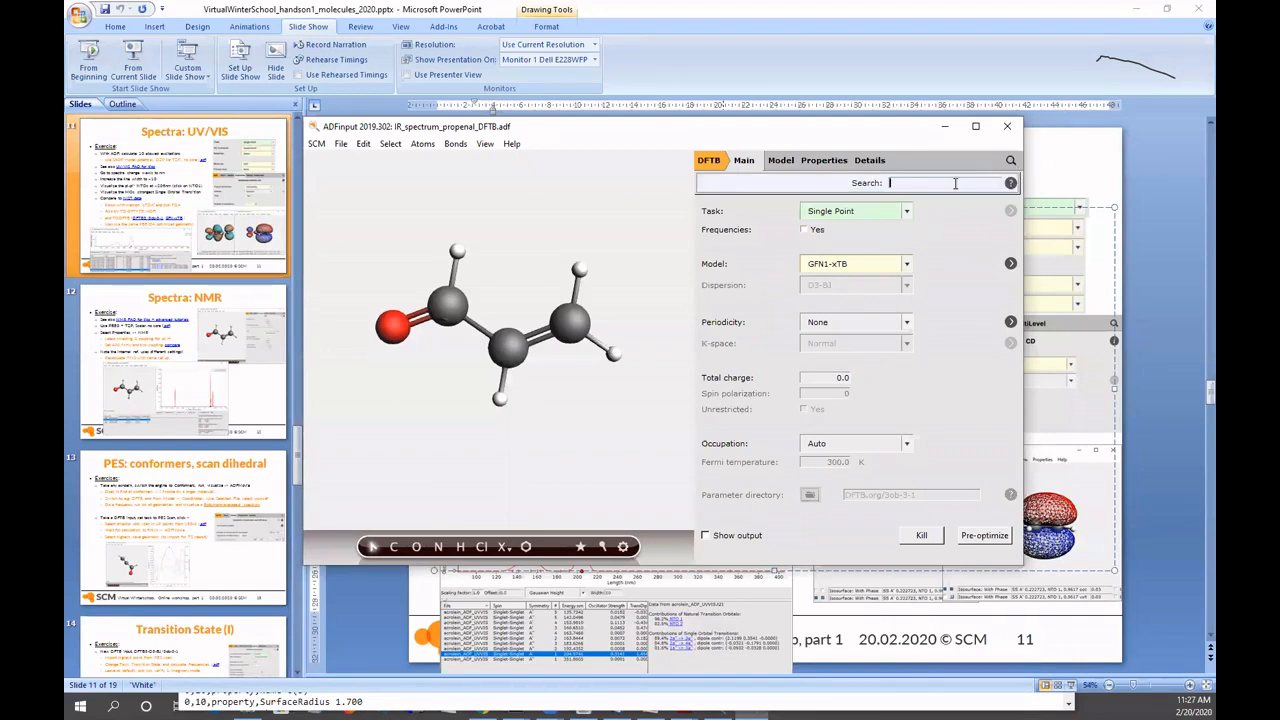
text(UV)
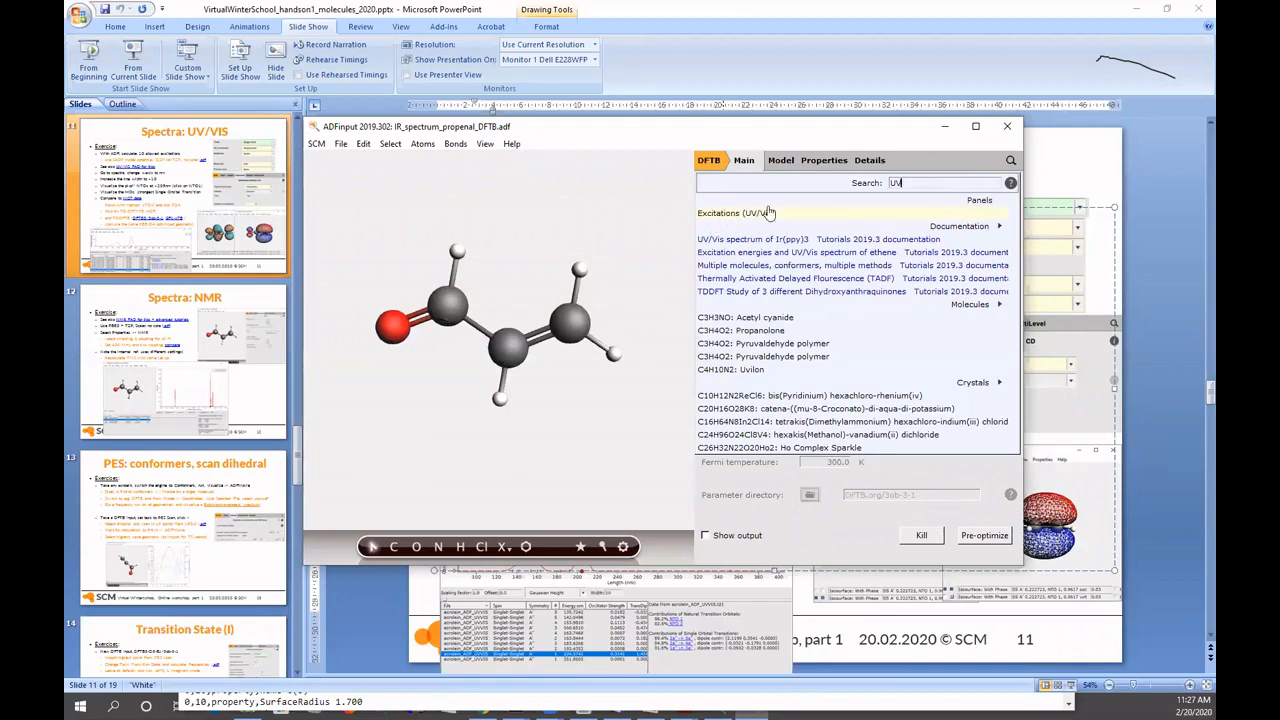
click(732, 215)
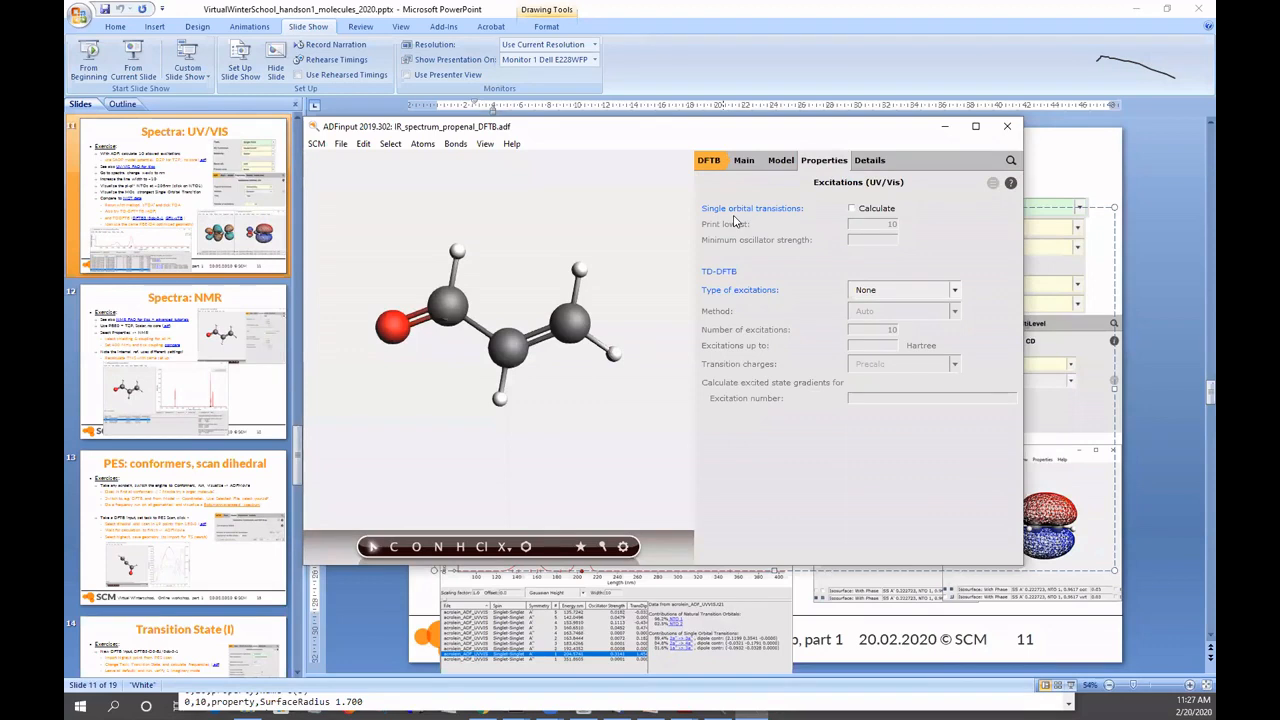
- Set the TD-DFTB excitation type to Singlet with 50 excitations, and check the energy units offered for the upper limit
click(906, 296)
click(876, 321)
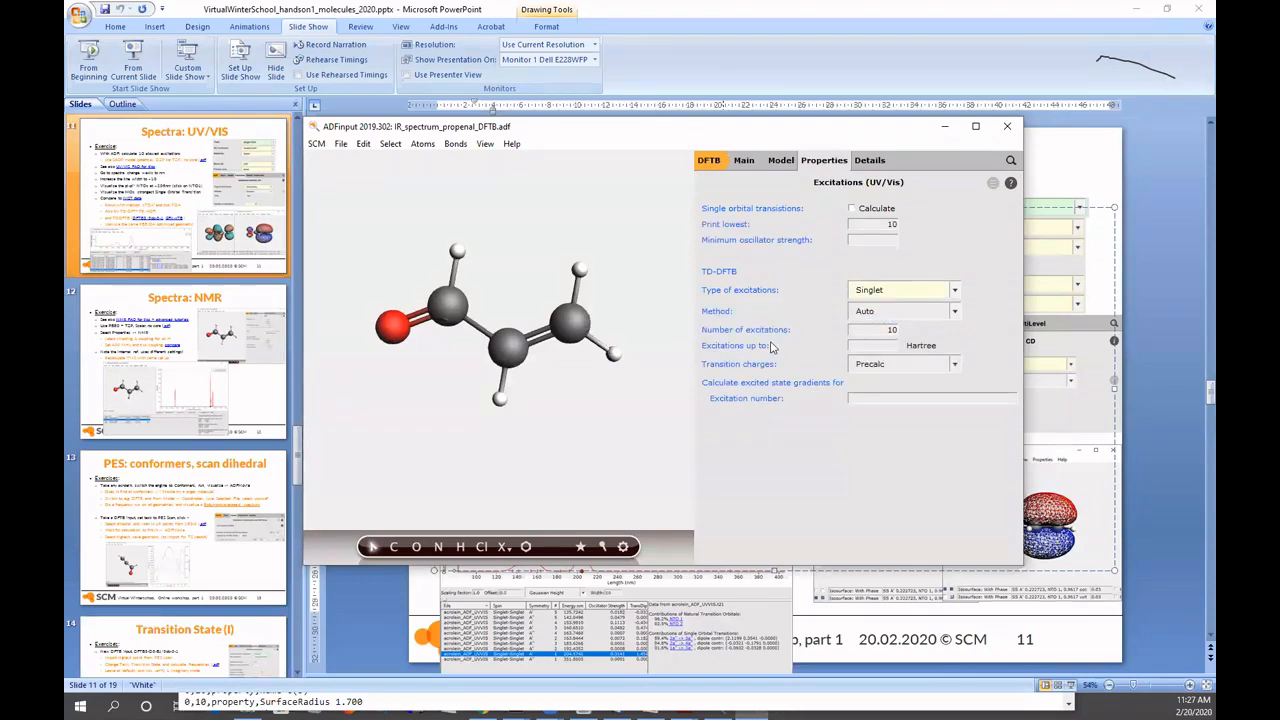
click(888, 329)
text(50)
mouse_move(866, 345)
click(926, 347)
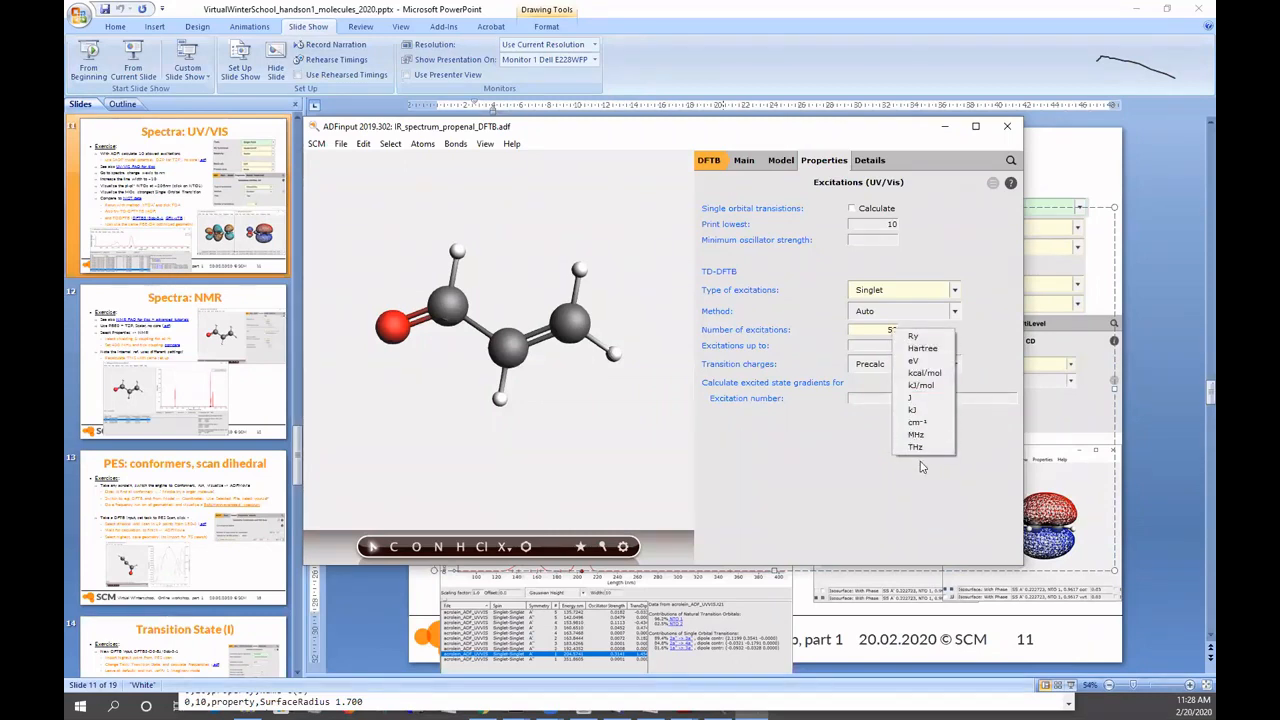
click(993, 350)
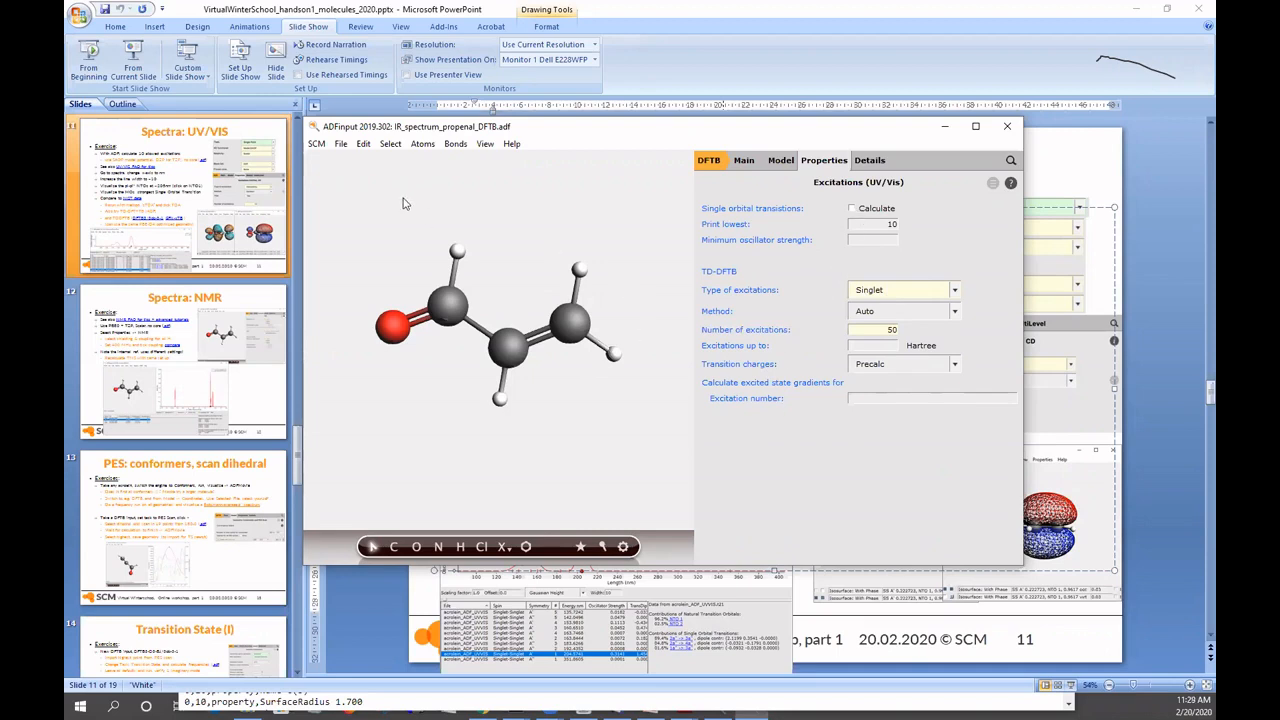
- Save the input under the new name UVVIS_spectrum_propenal_DFTB-GFNxTB.adf in ADF_DATA and run the job
click(341, 145)
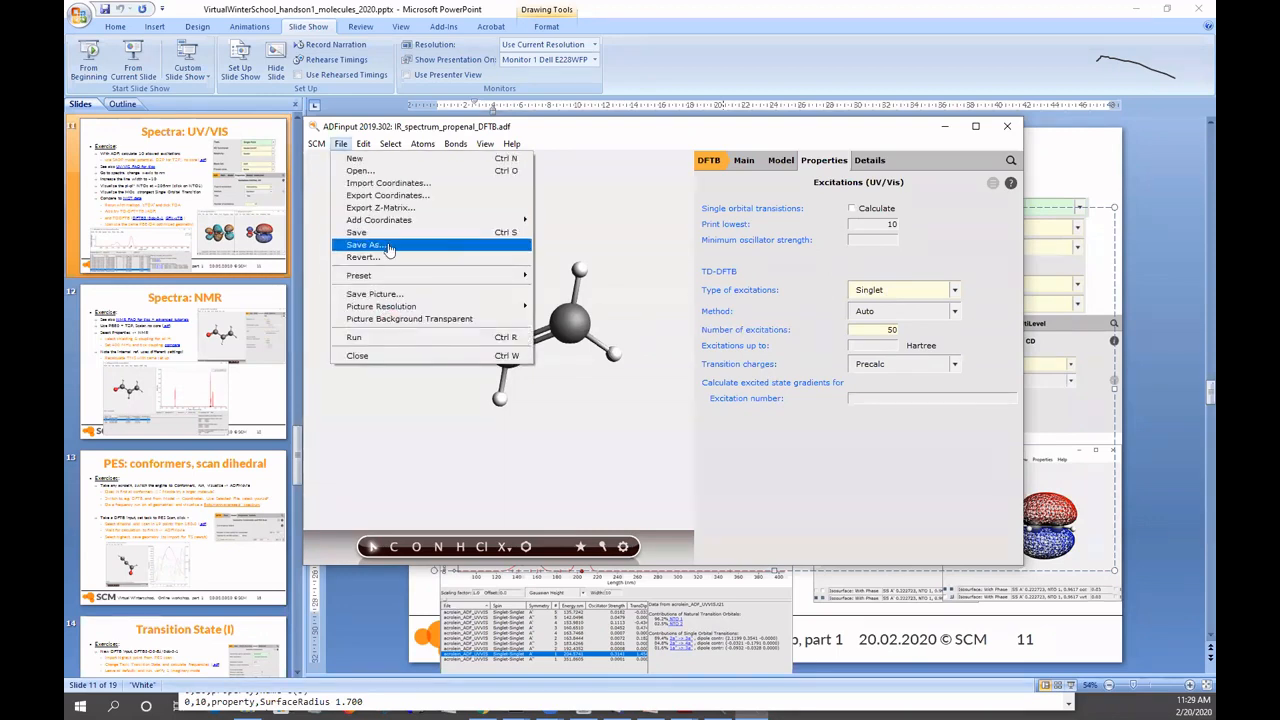
click(389, 249)
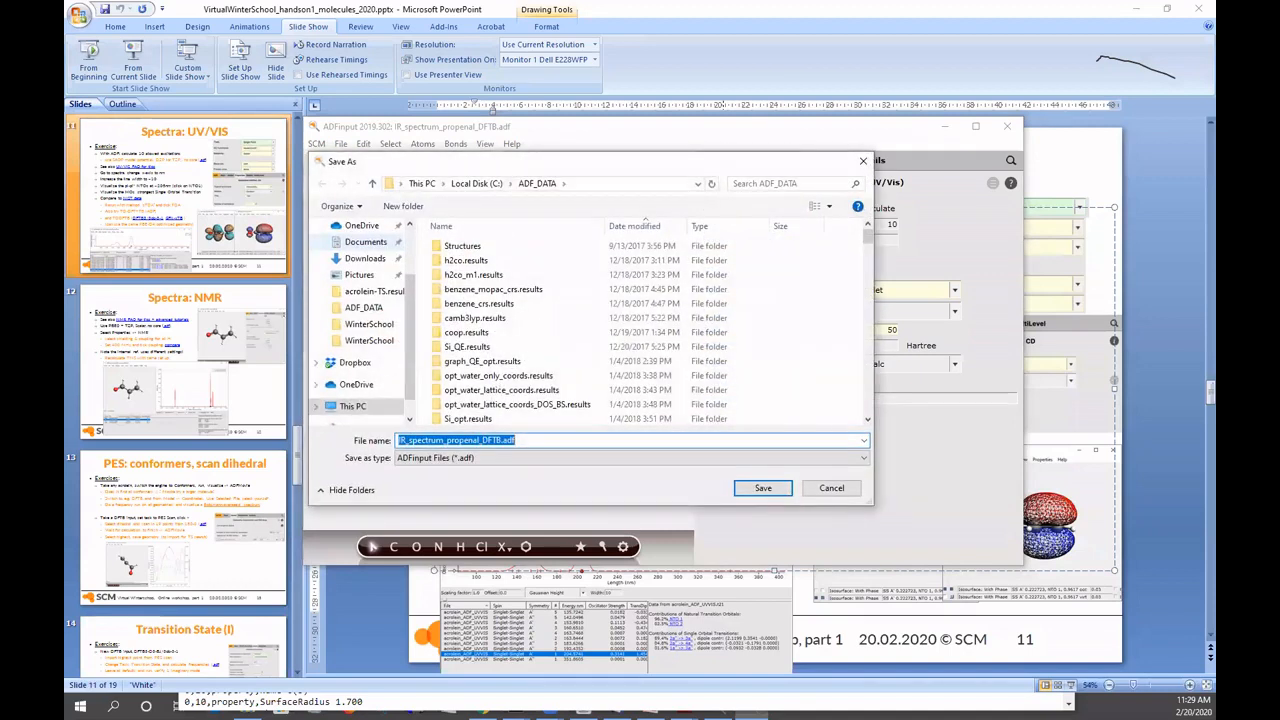
key(Home)
key(Delete)
key(Delete)
text(UVVI)
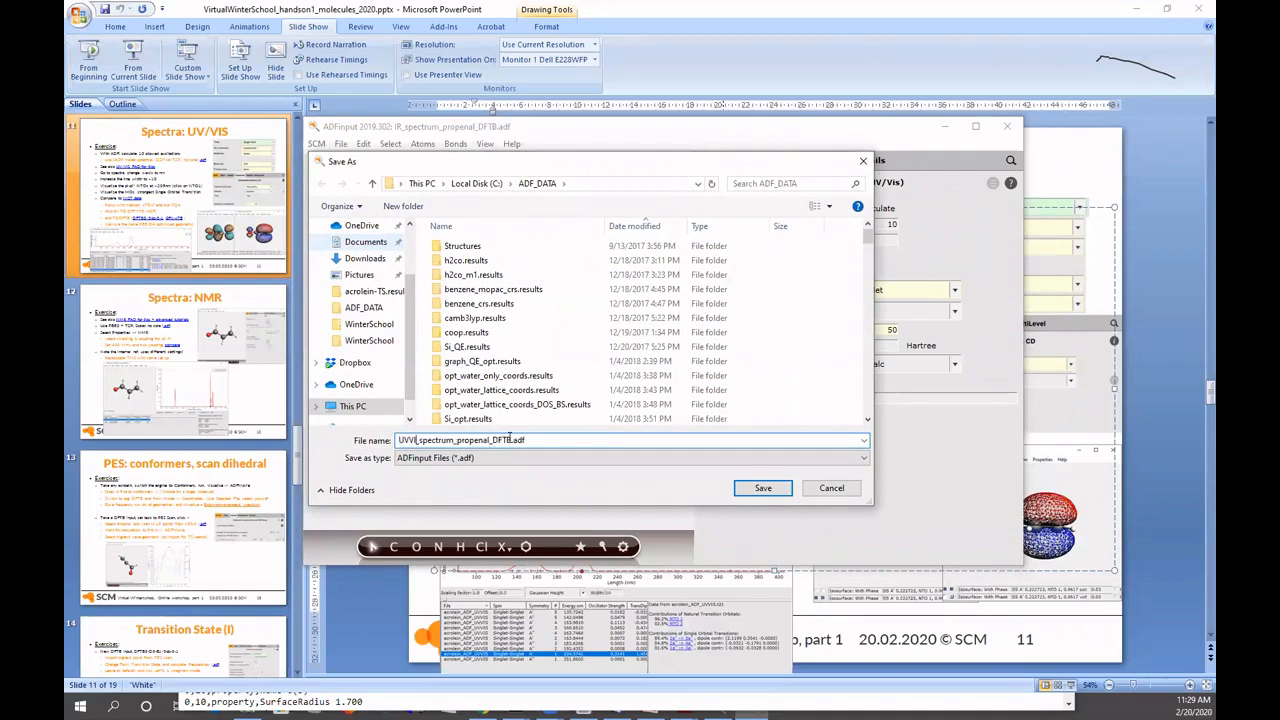
text(S)
text(-)
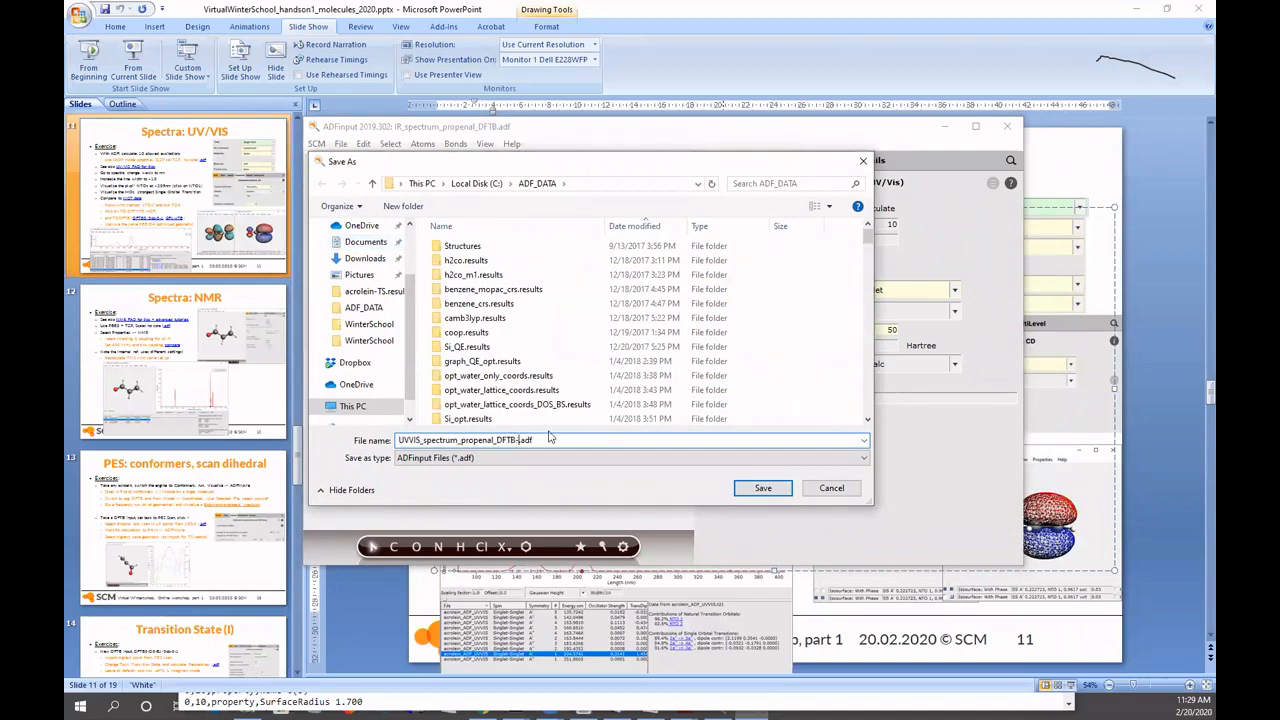
text(GF)
text(Nx1)
text(TB)
key(Return)
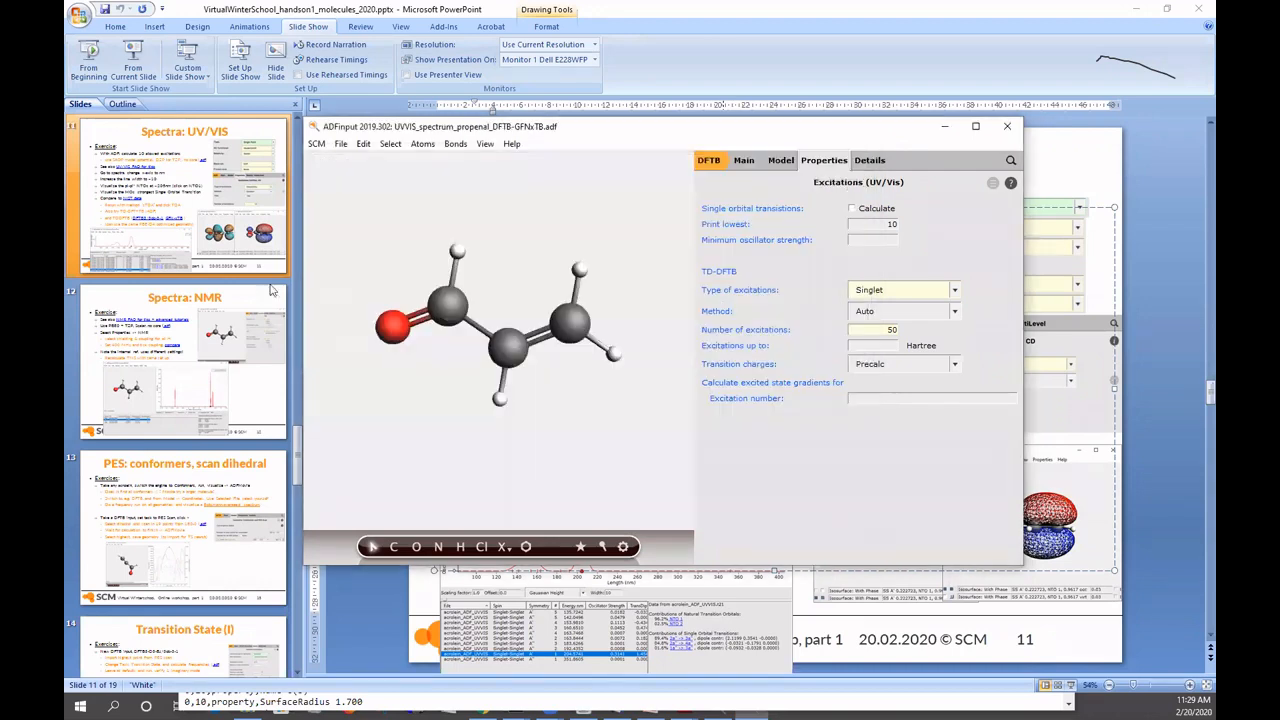
click(341, 145)
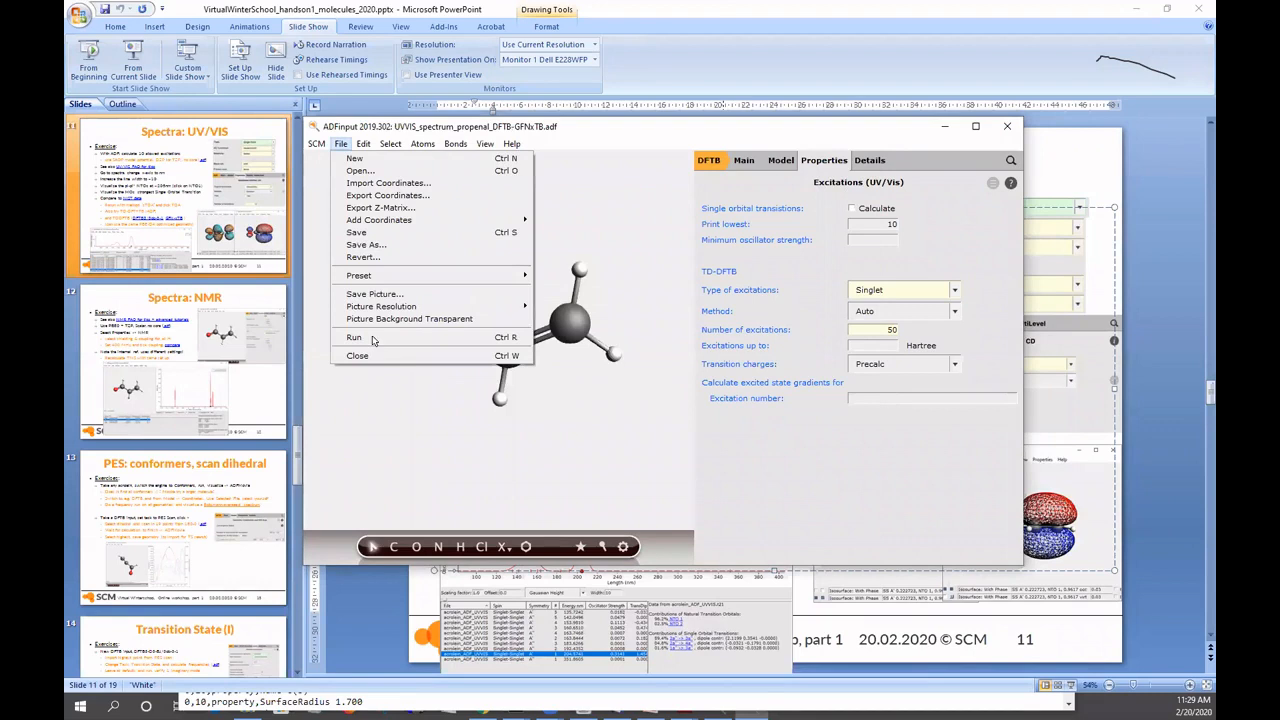
key(ctrl+r)
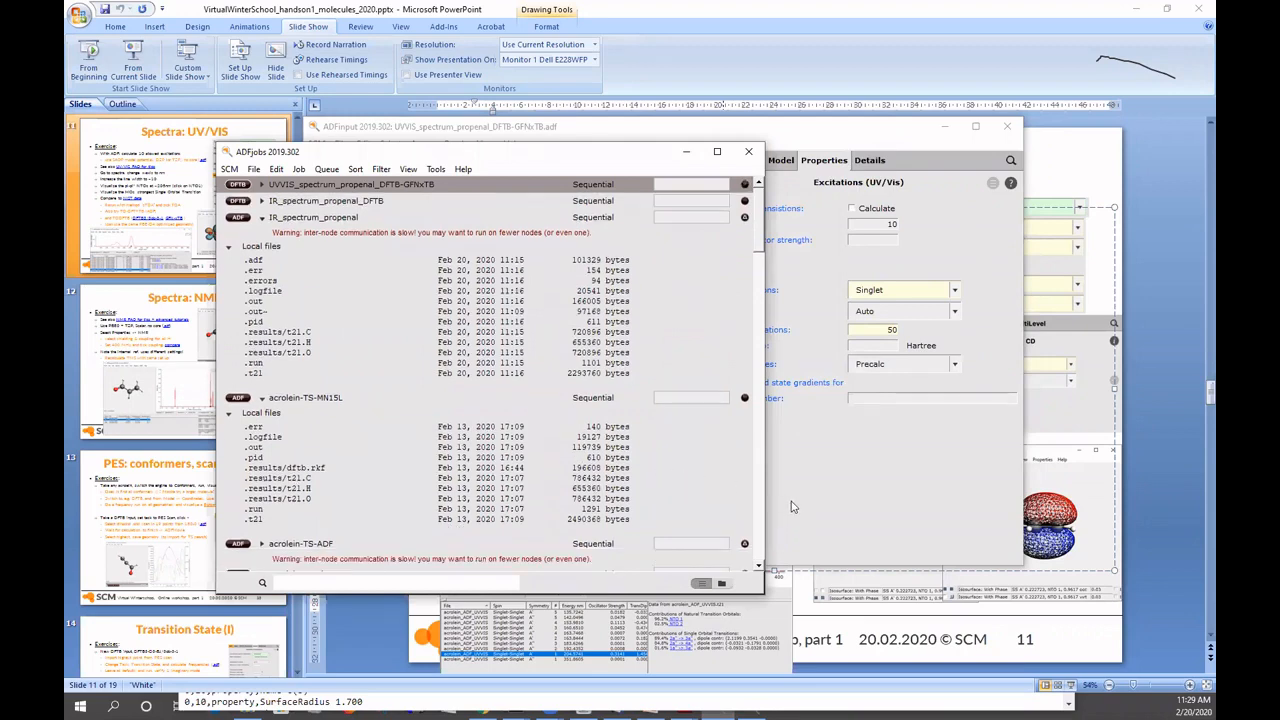
- Open the UVVIS_spectrum_propenal_DFTB-GFNxTB job and display its calculated UV/VIS spectrum in ADFspectra
double_click(282, 184)
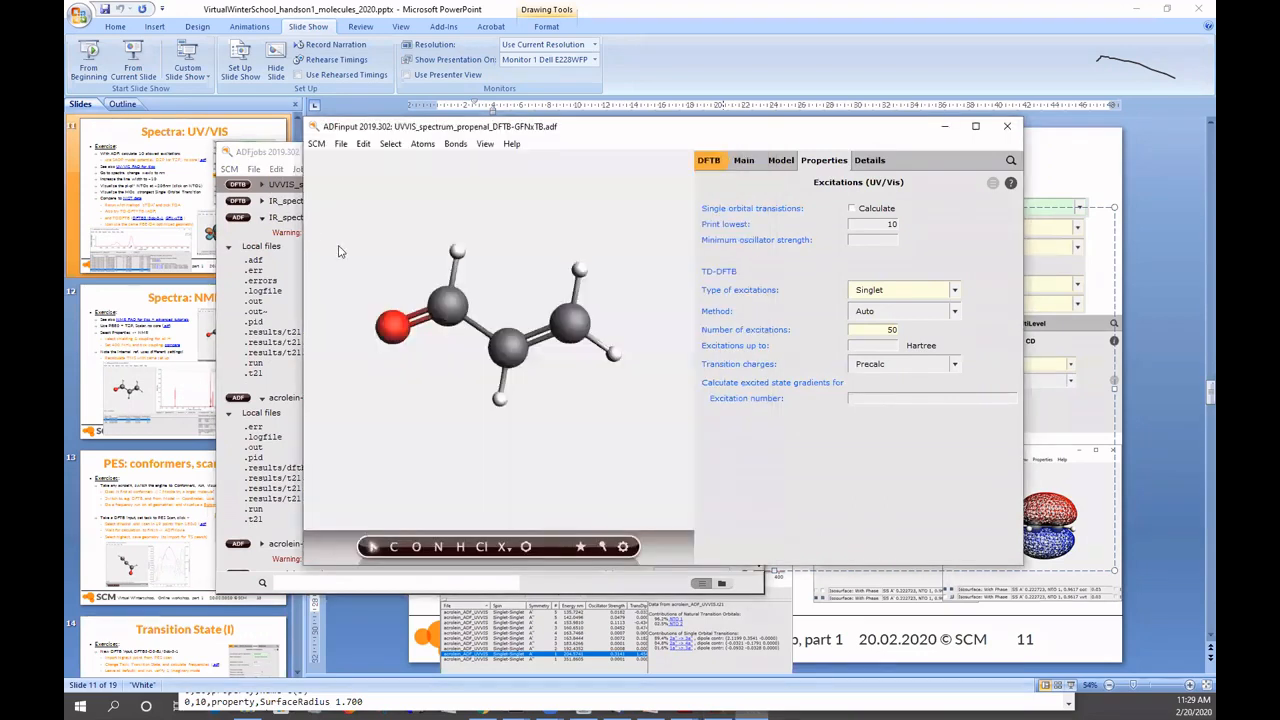
click(316, 145)
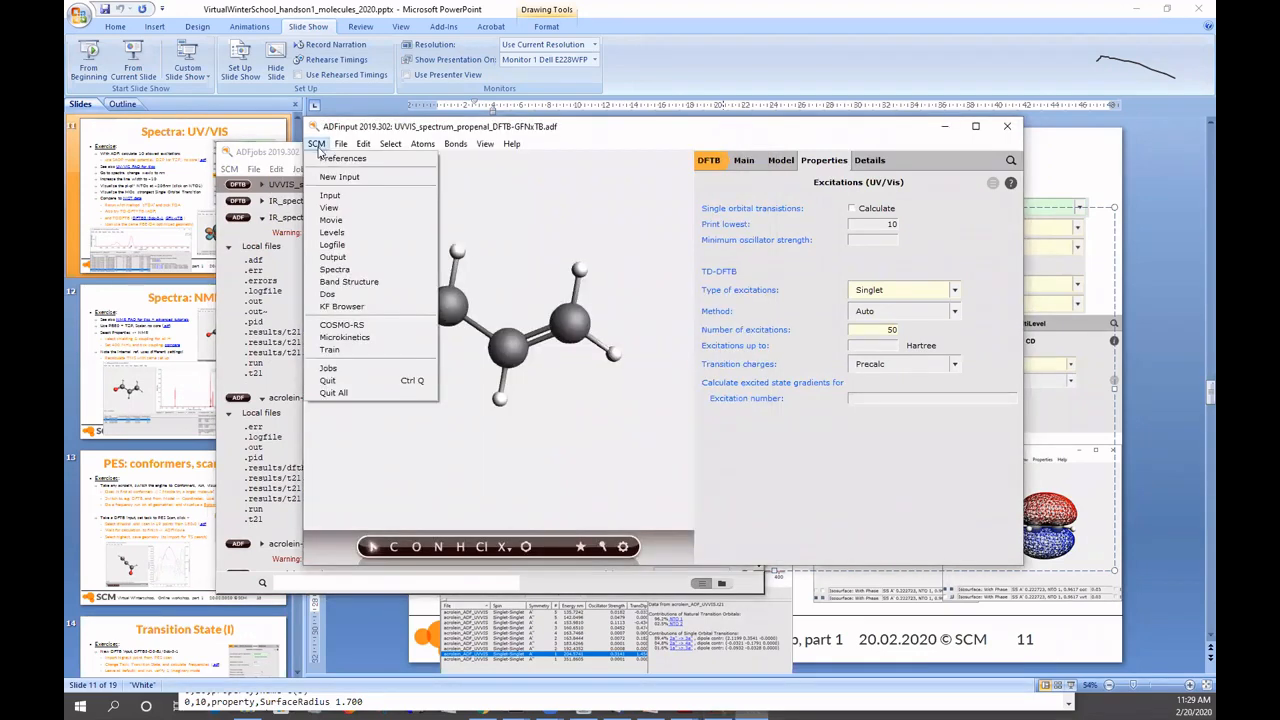
click(350, 270)
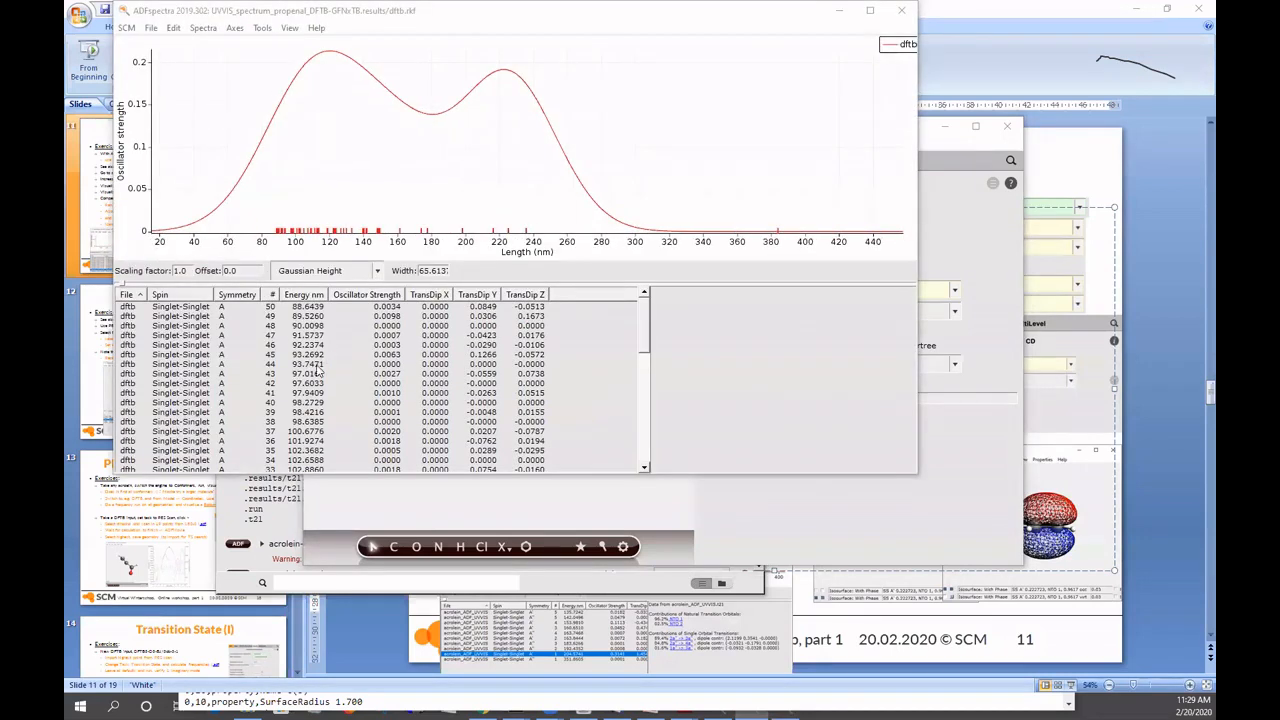
- Check the peak broadening types offered, keep Gaussian Height, and set the peak width to 5.7
click(360, 270)
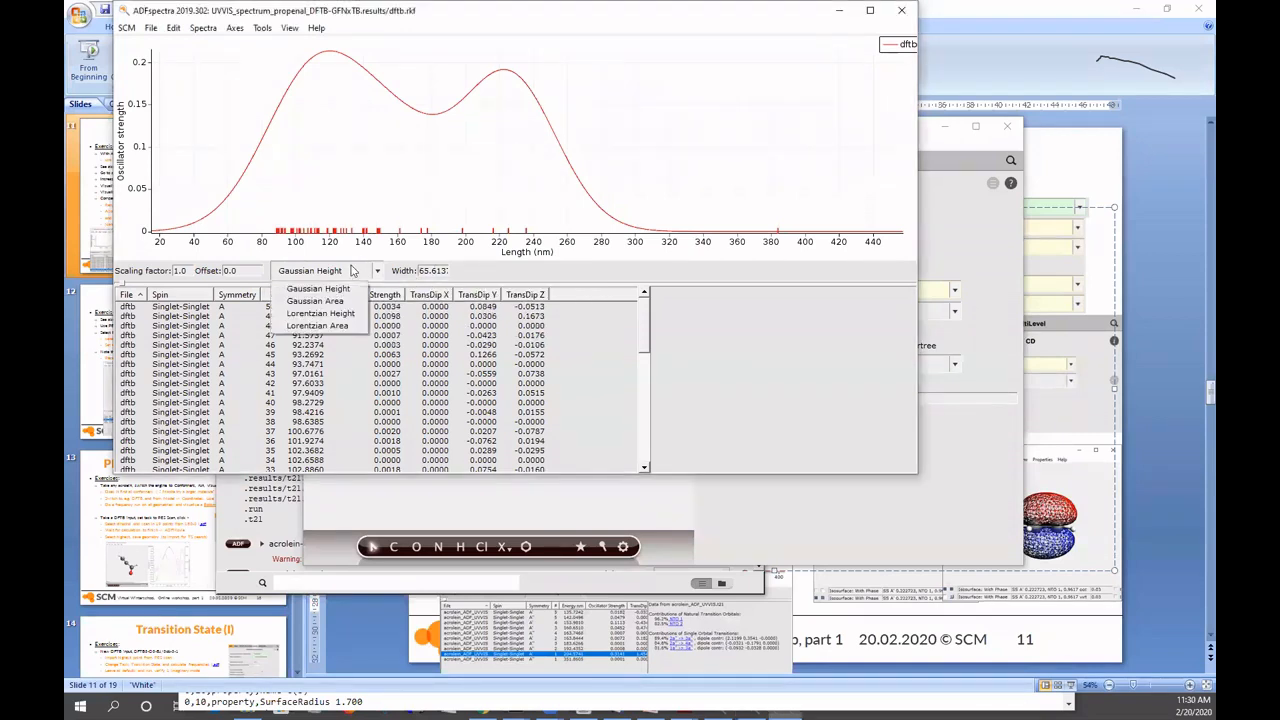
click(424, 272)
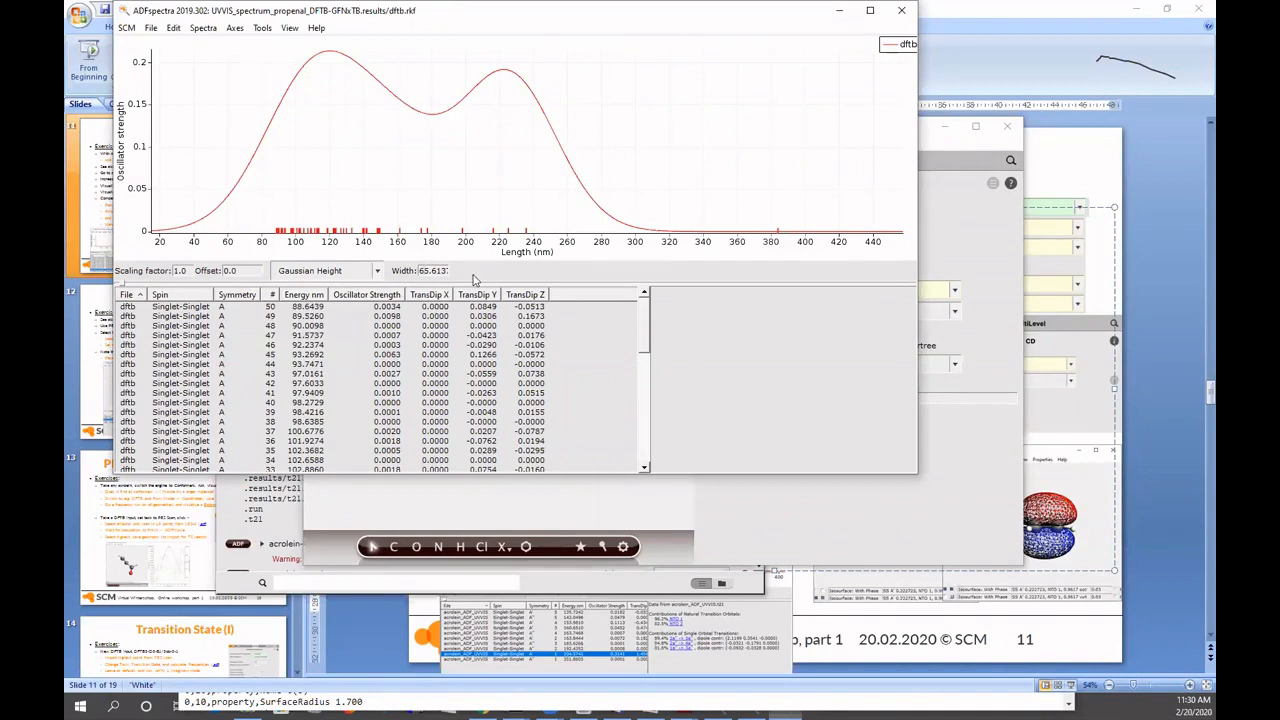
key(Delete)
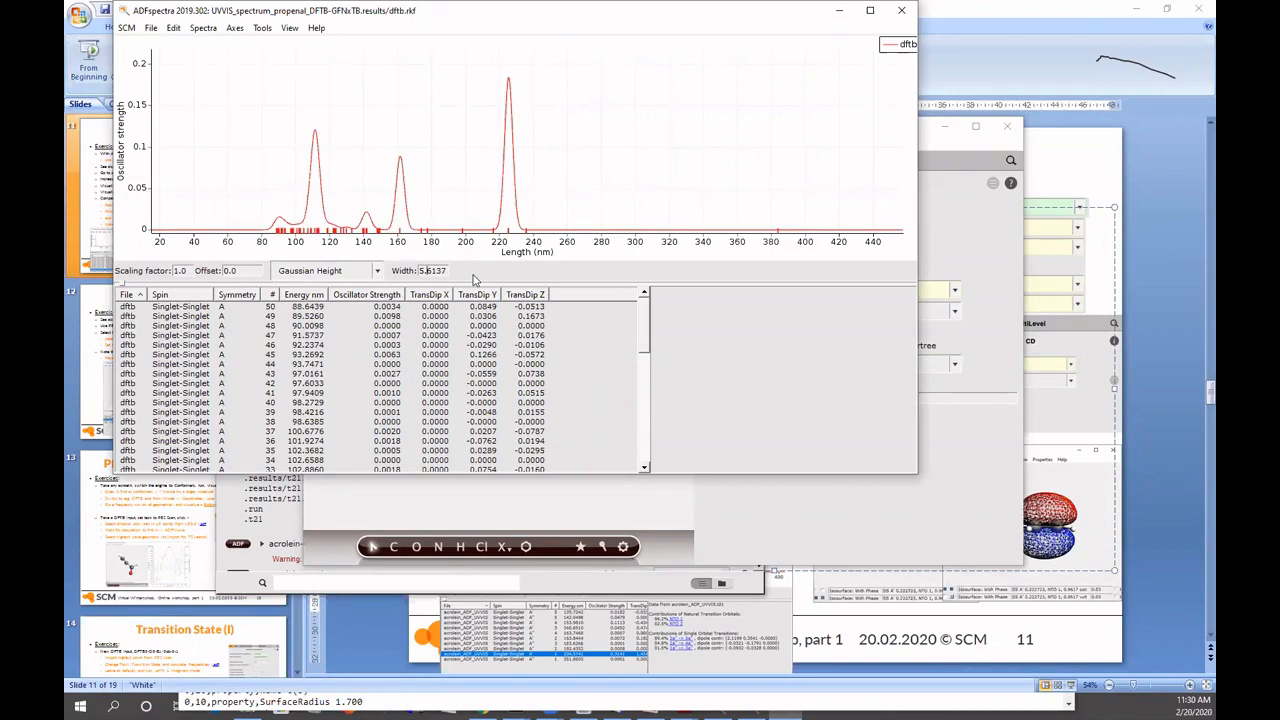
key(BackSpace)
key(BackSpace)
key(BackSpace)
key(BackSpace)
text(7)
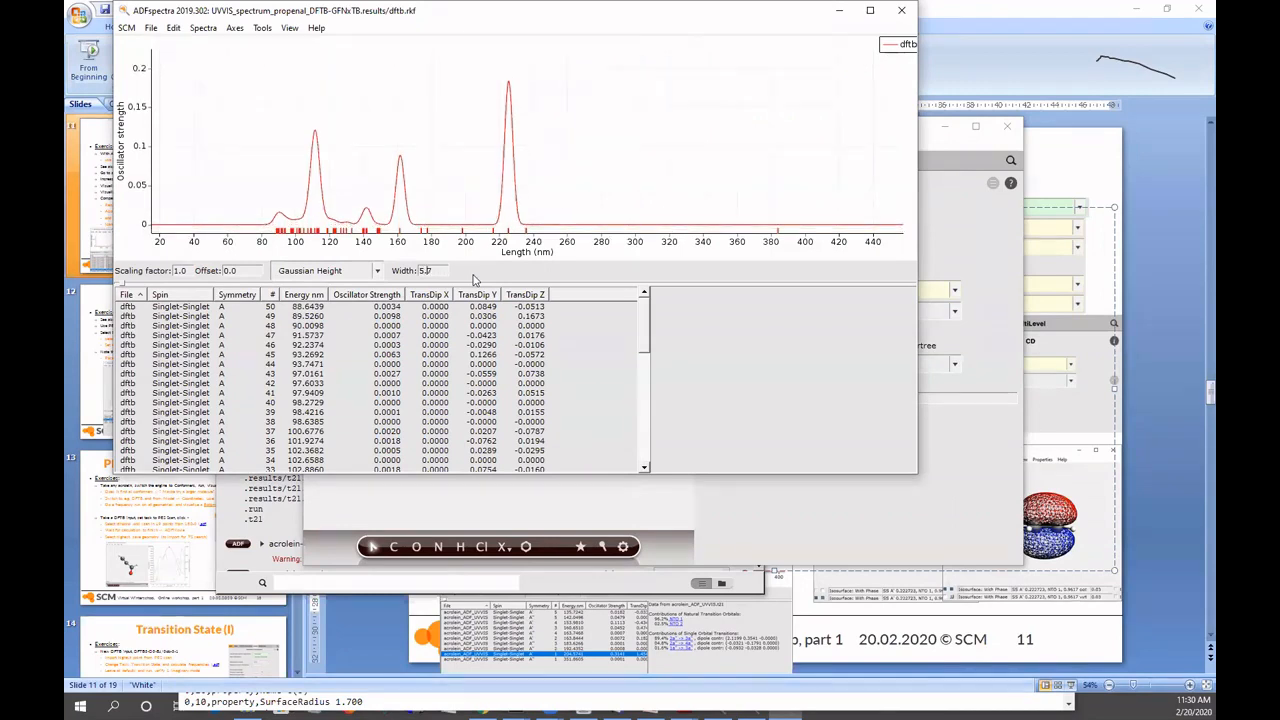
- Check the units offered for the spectrum's X axis in the graph options, leaving the settings unchanged
click(525, 257)
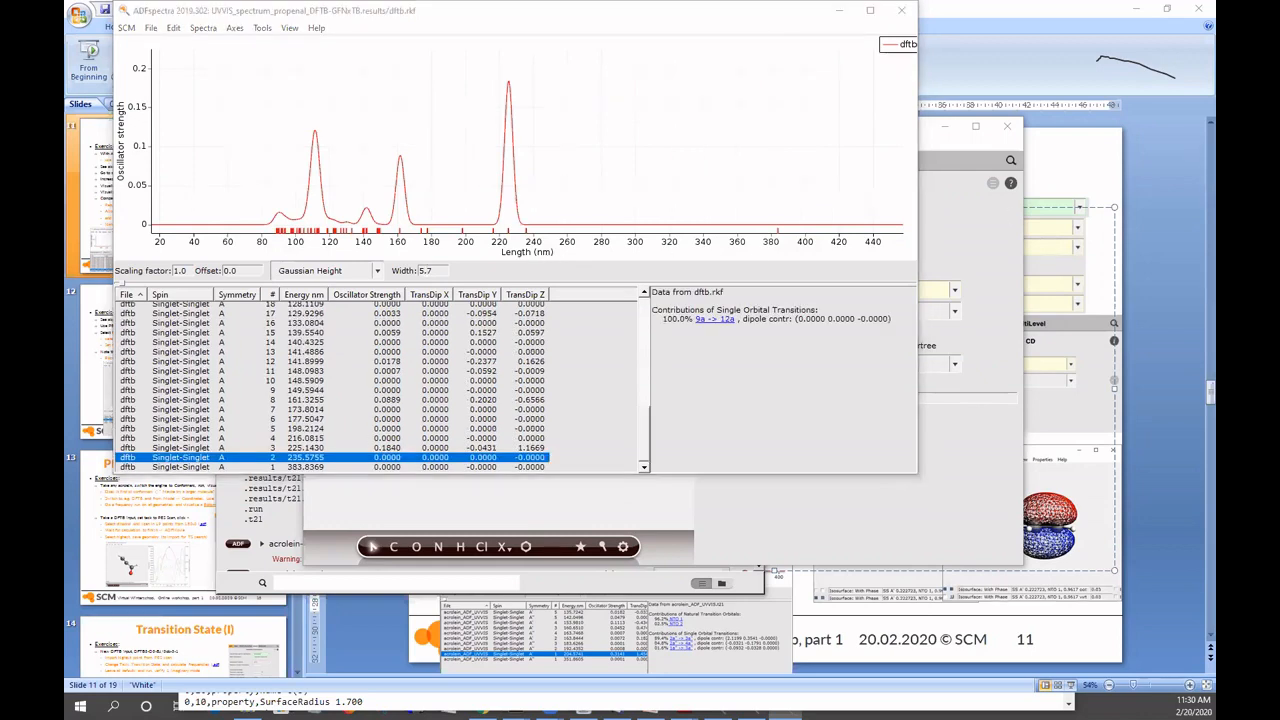
double_click(522, 256)
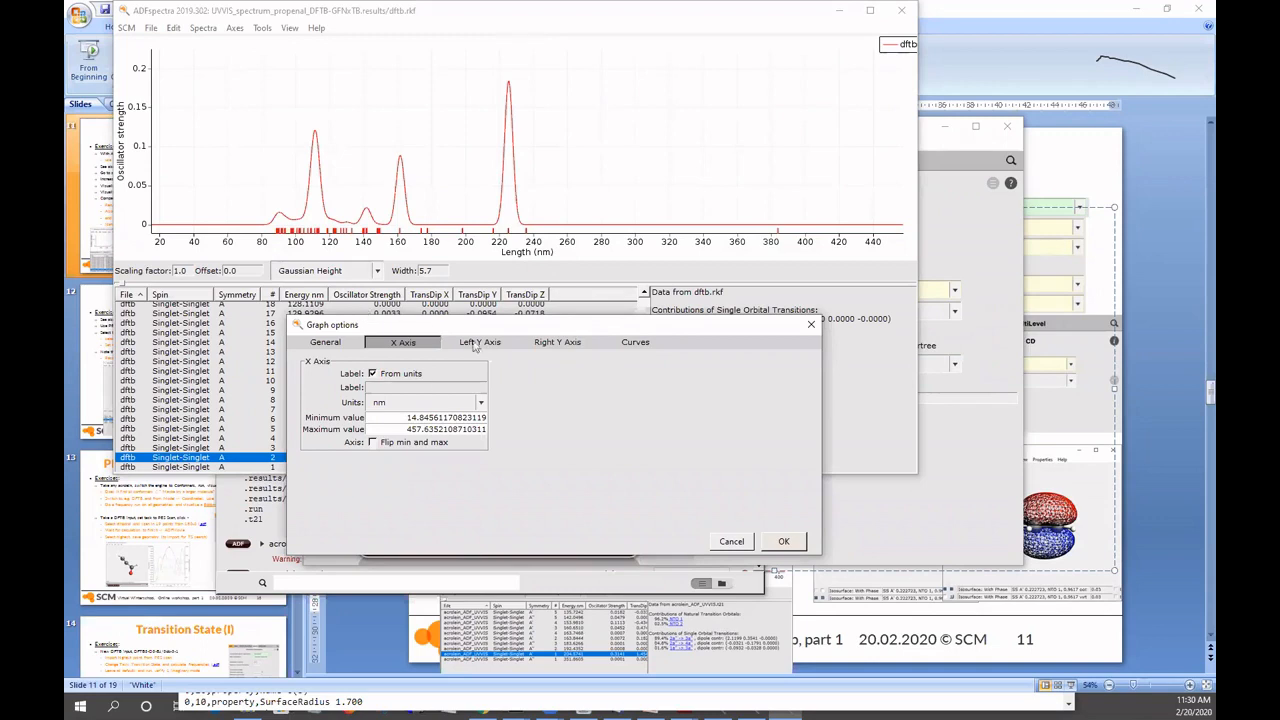
drag(450, 327, 417, 310)
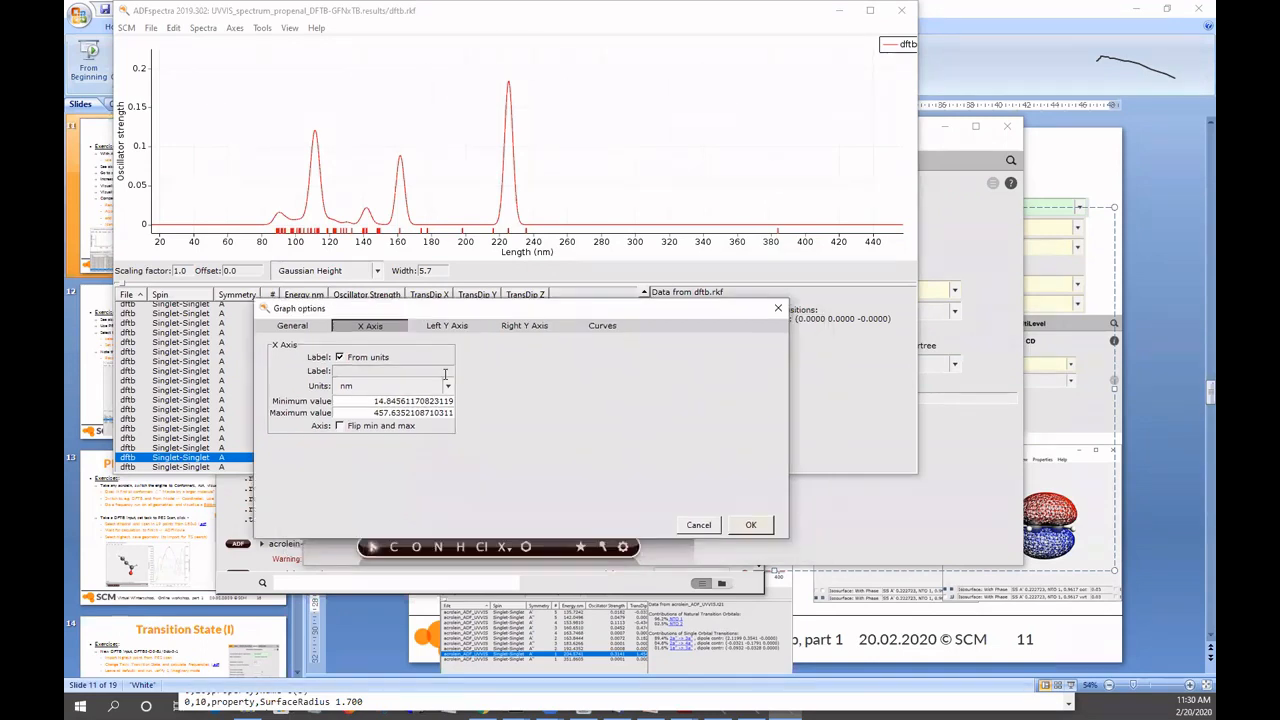
click(406, 386)
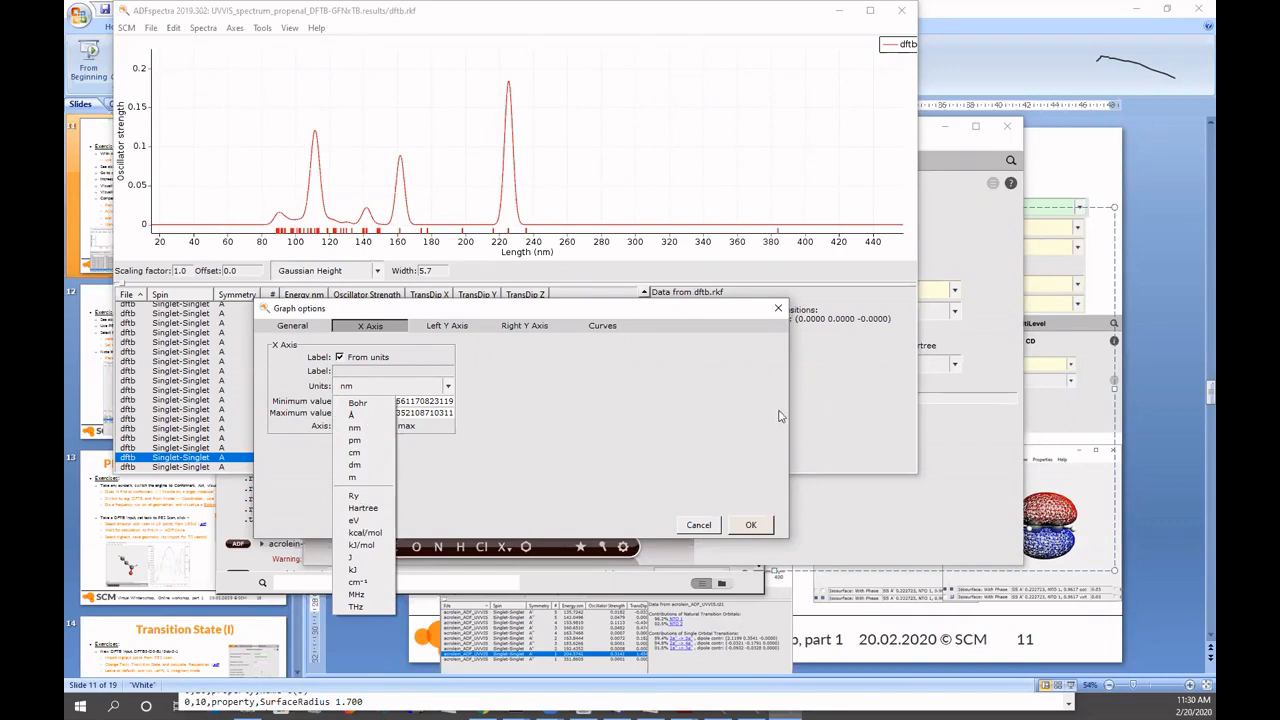
click(698, 525)
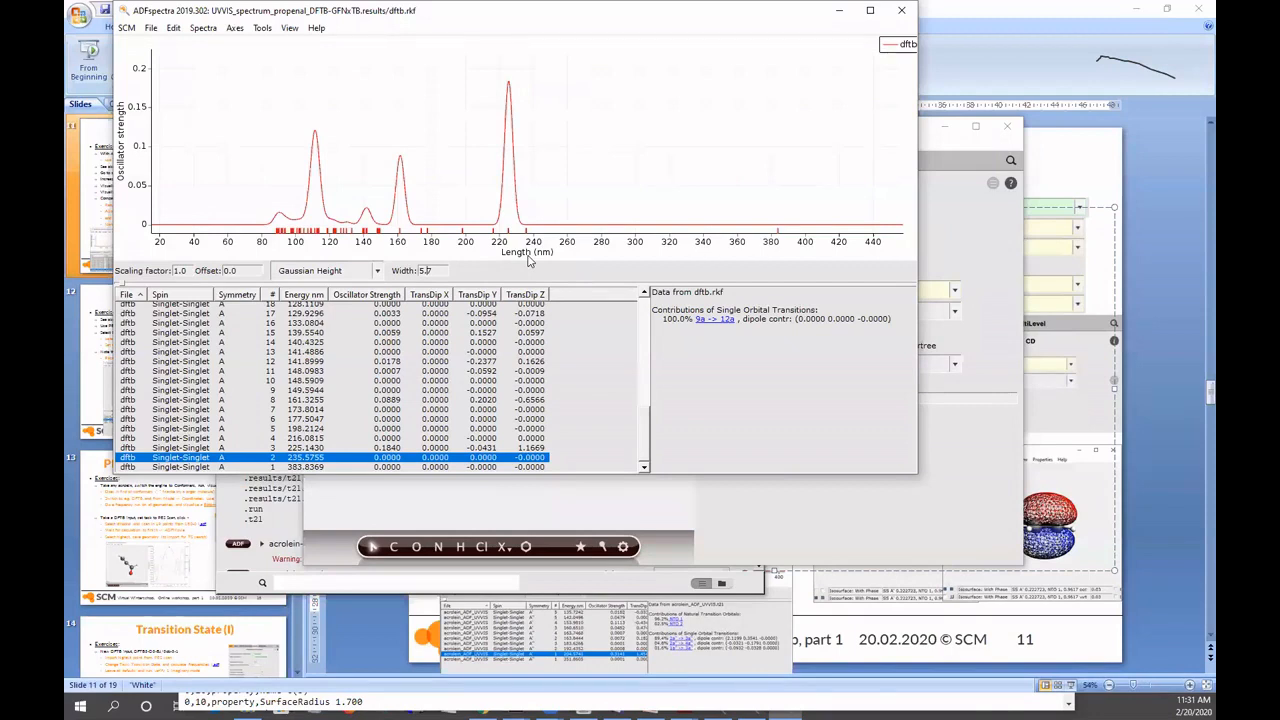
- Try to use the spectrum's axes options, decline the bug report, and select the excitation near 225 nm in the graph
click(236, 29)
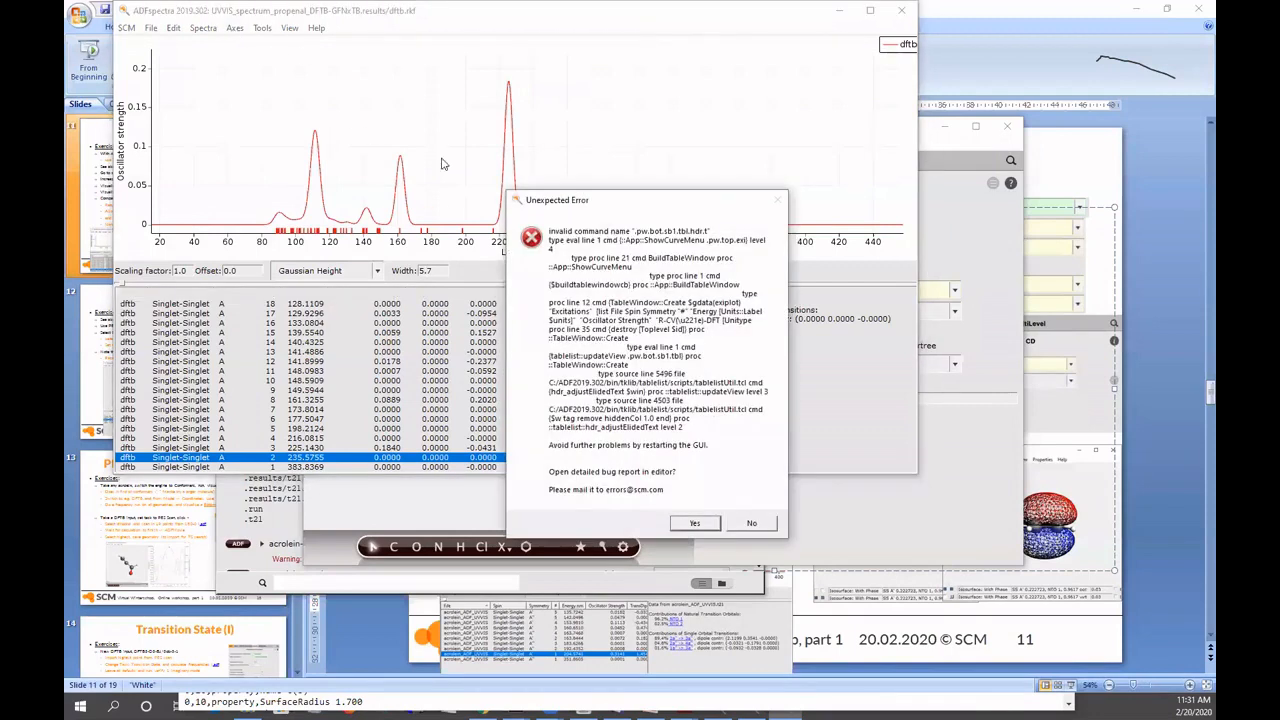
click(758, 523)
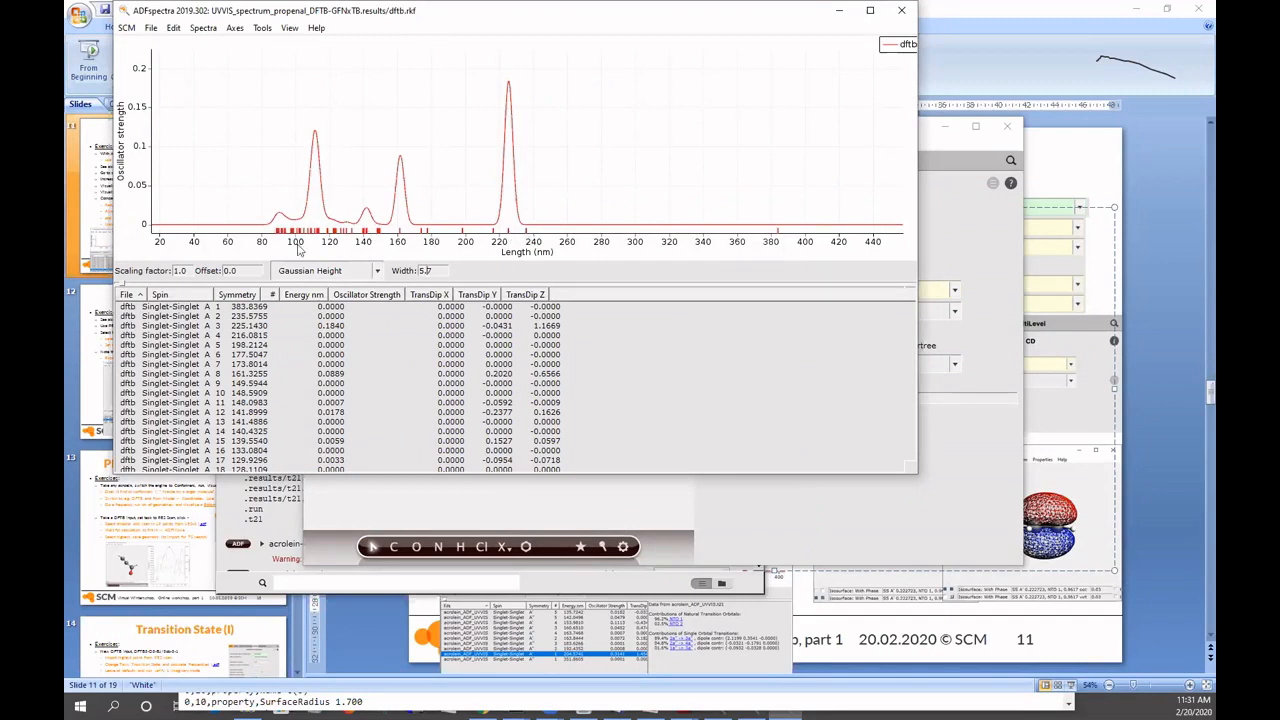
click(508, 232)
click(509, 231)
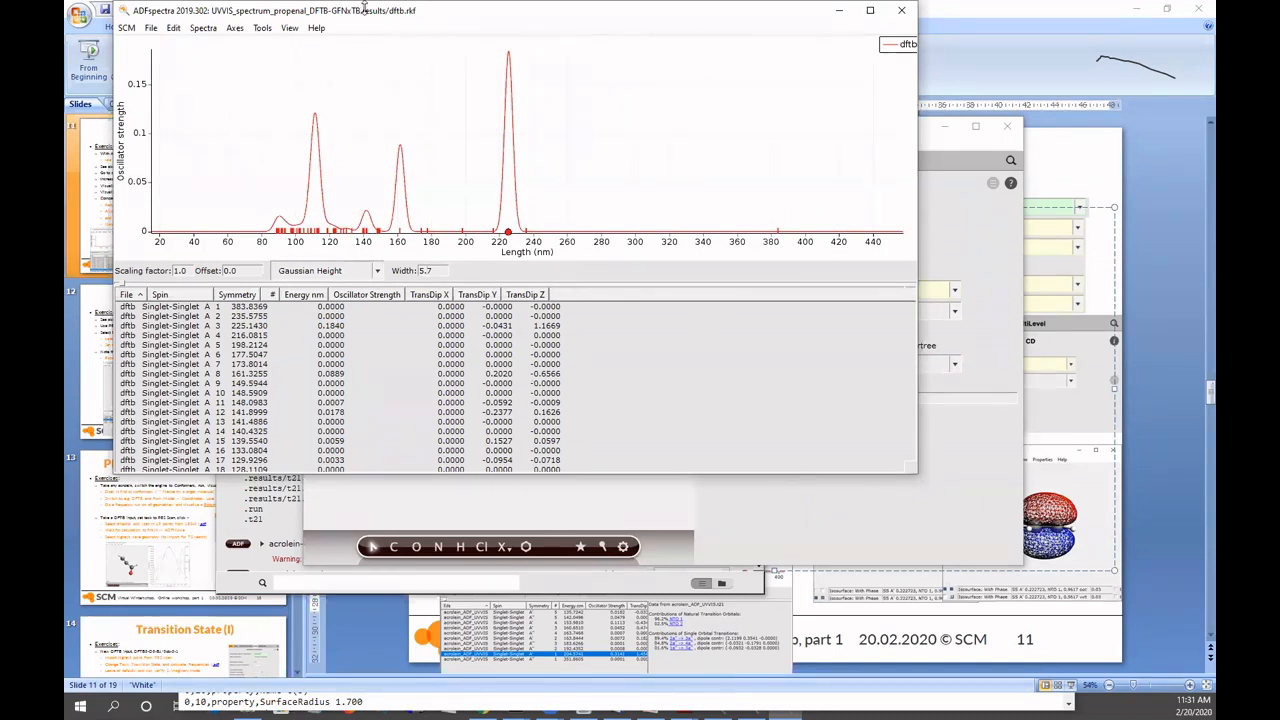
- Close the ADFspectra window and reopen the UVVIS_spectrum_propenal_DFTB-GFNxTB spectrum from ADFjobs
drag(362, 2, 362, 6)
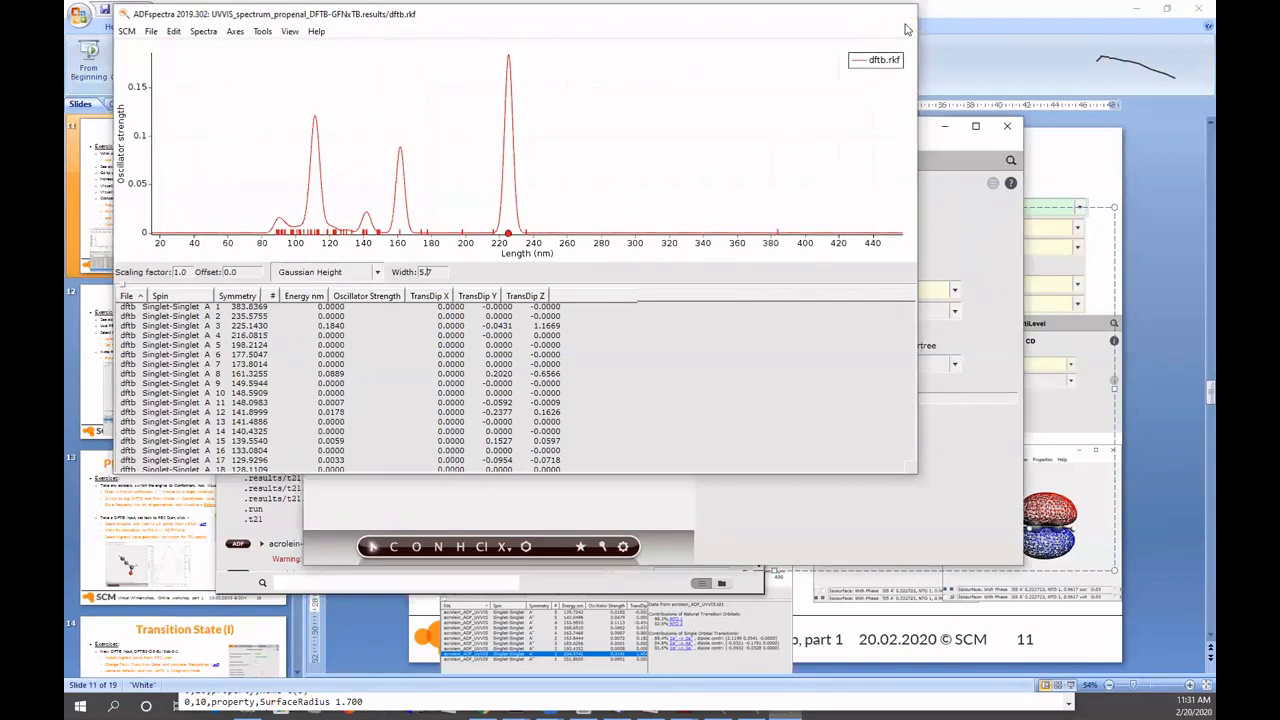
click(903, 16)
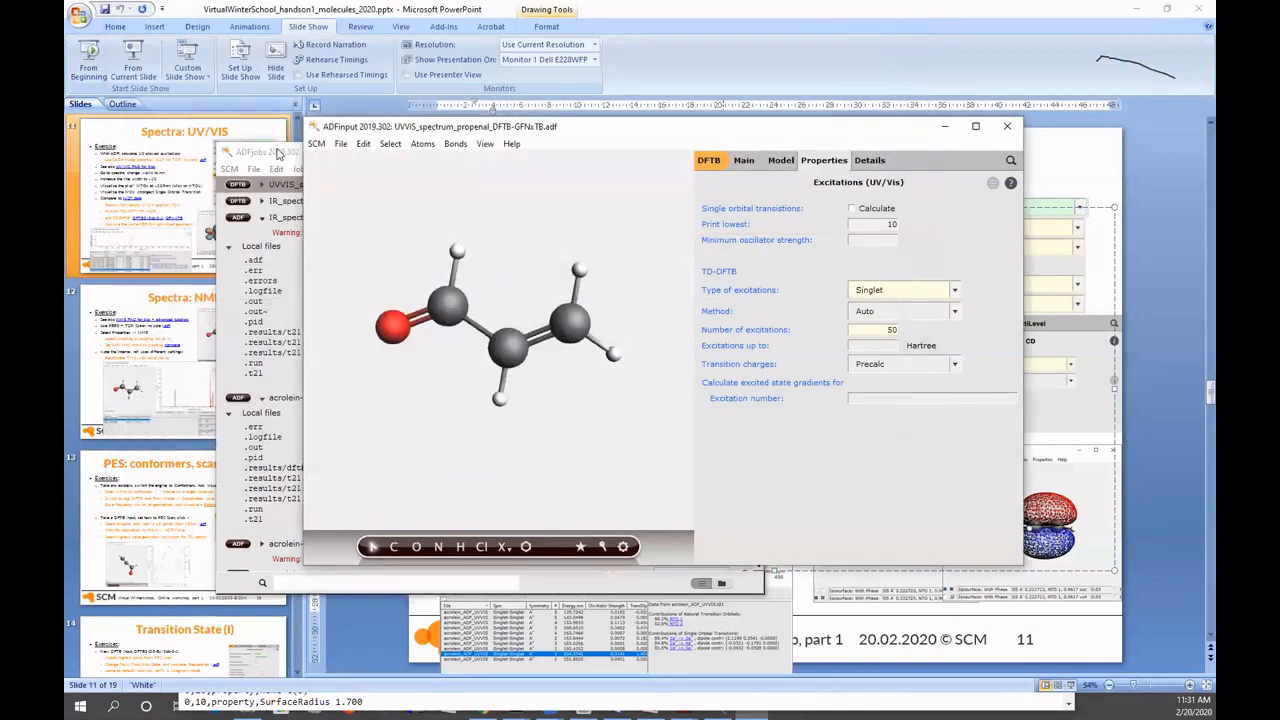
click(279, 155)
click(229, 169)
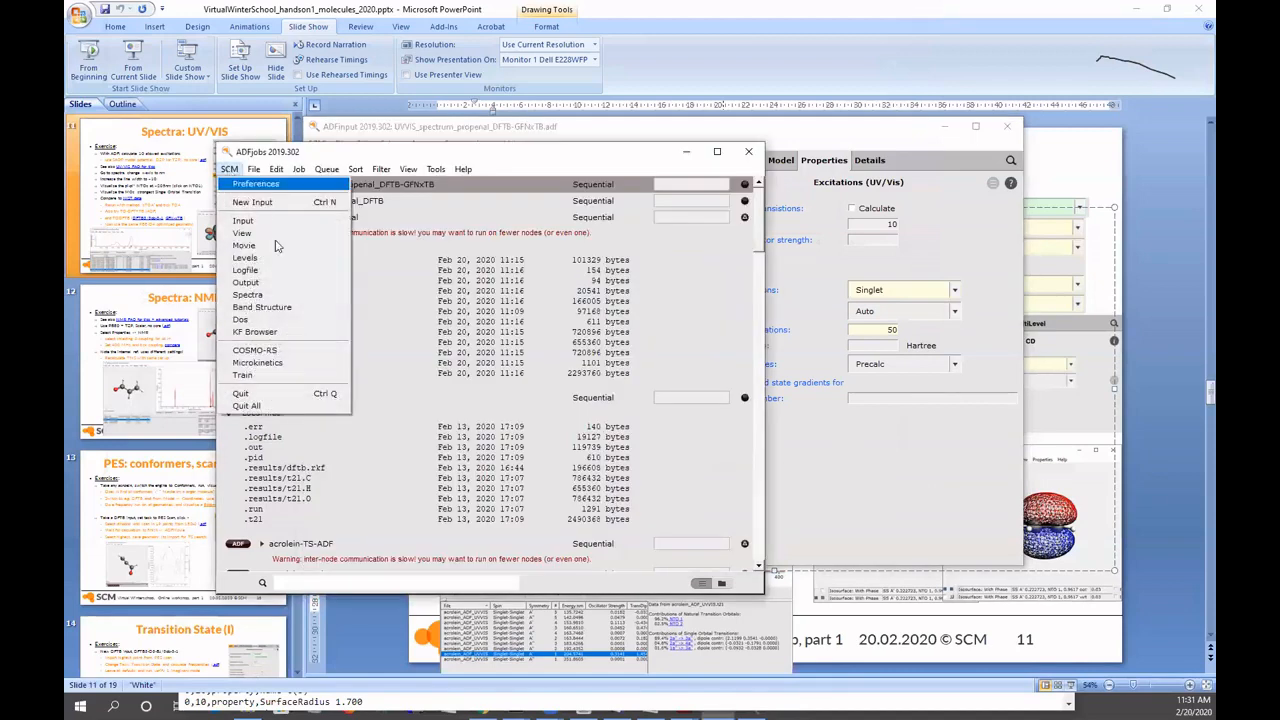
click(275, 296)
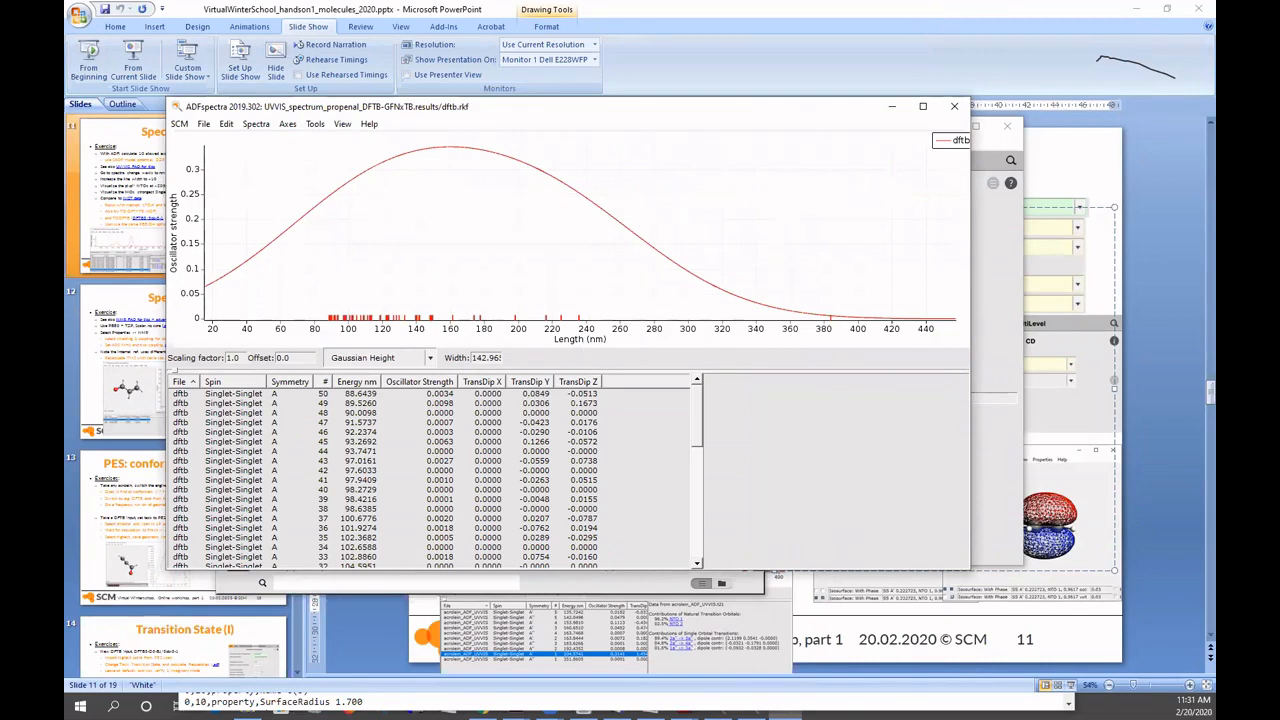
- Switch to the browser and follow SCM's Support downloads to the bug-fixed binary for 64-bit Windows
key(alt+Tab)
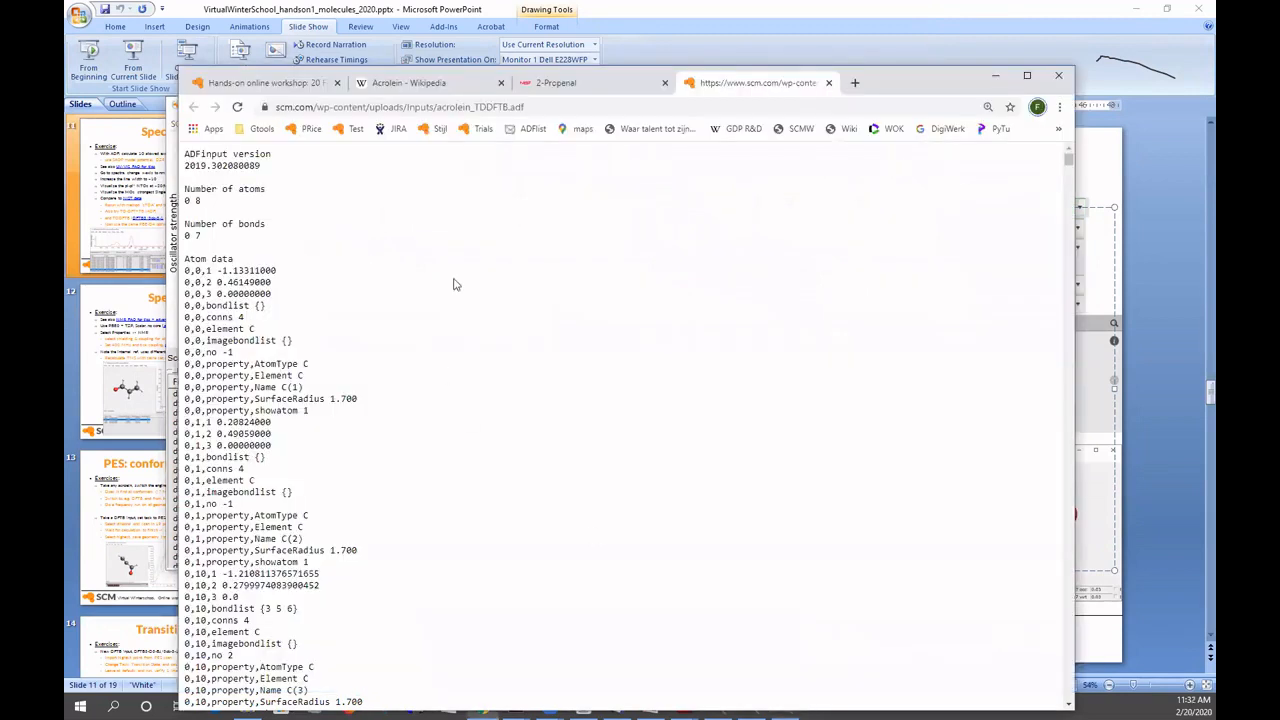
key(ctrl+1)
click(737, 188)
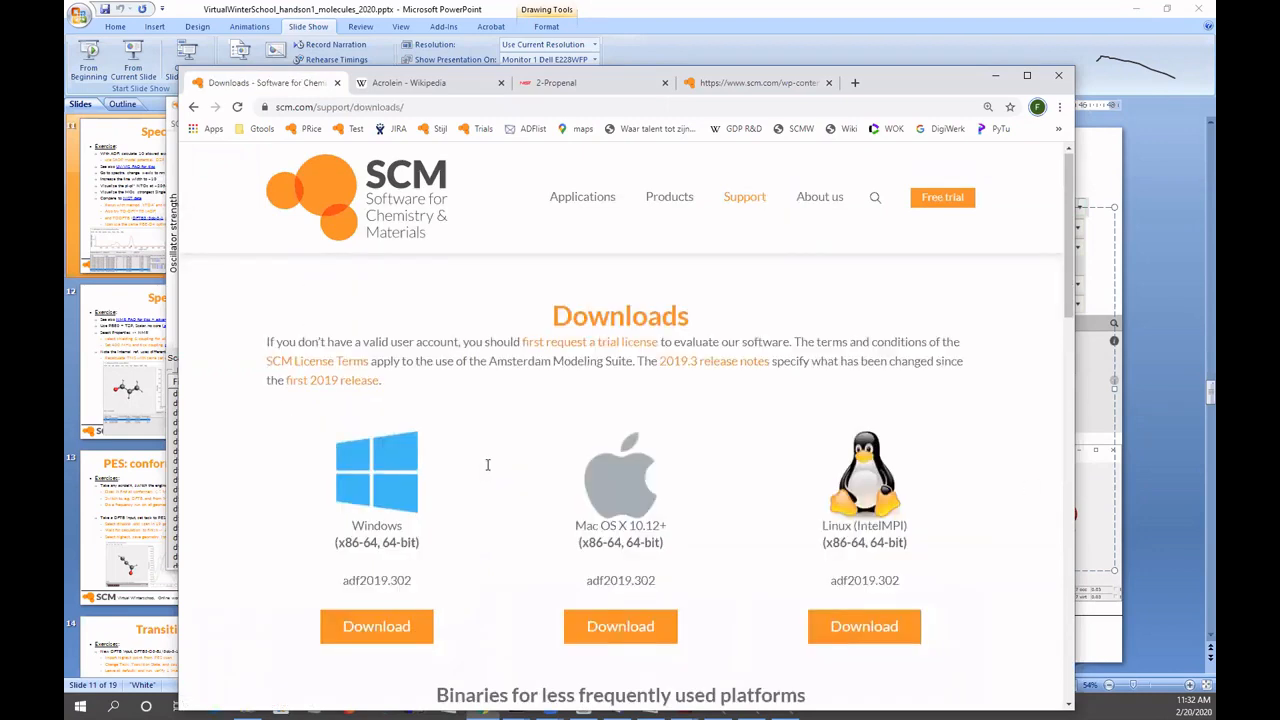
scroll(487, 464, down, 1)
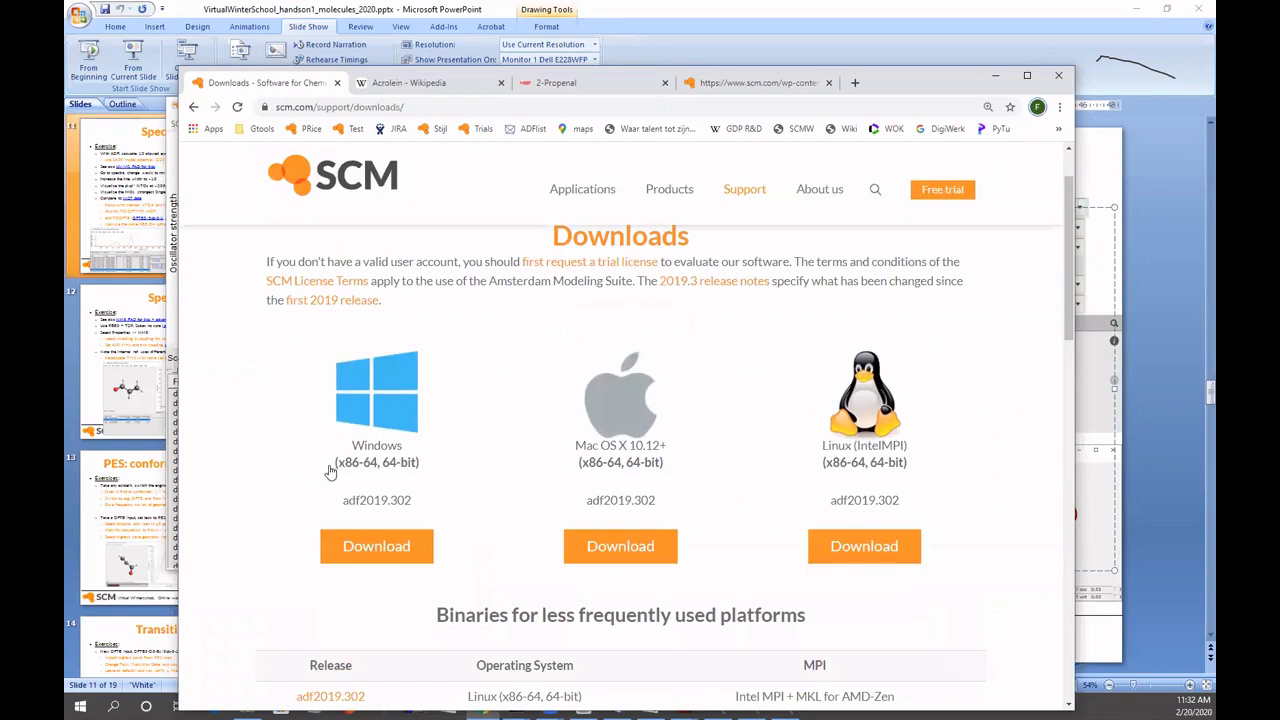
scroll(634, 487, down, 1)
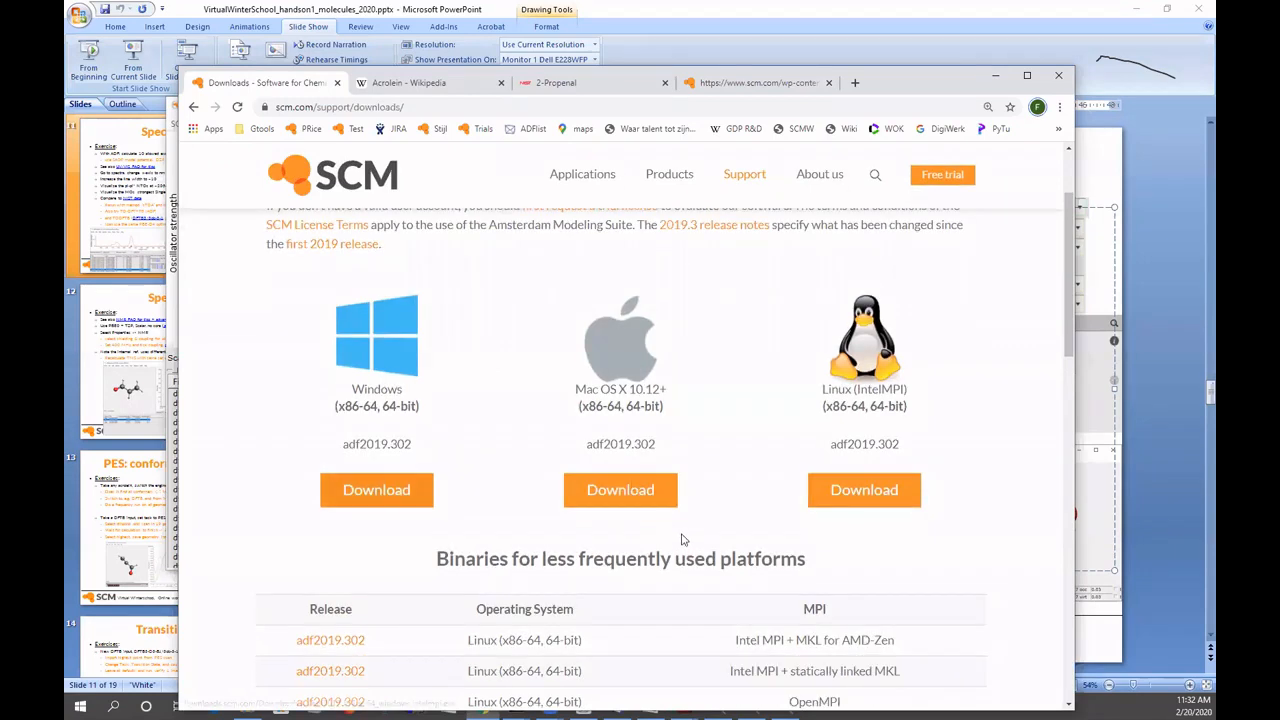
scroll(681, 540, down, 4)
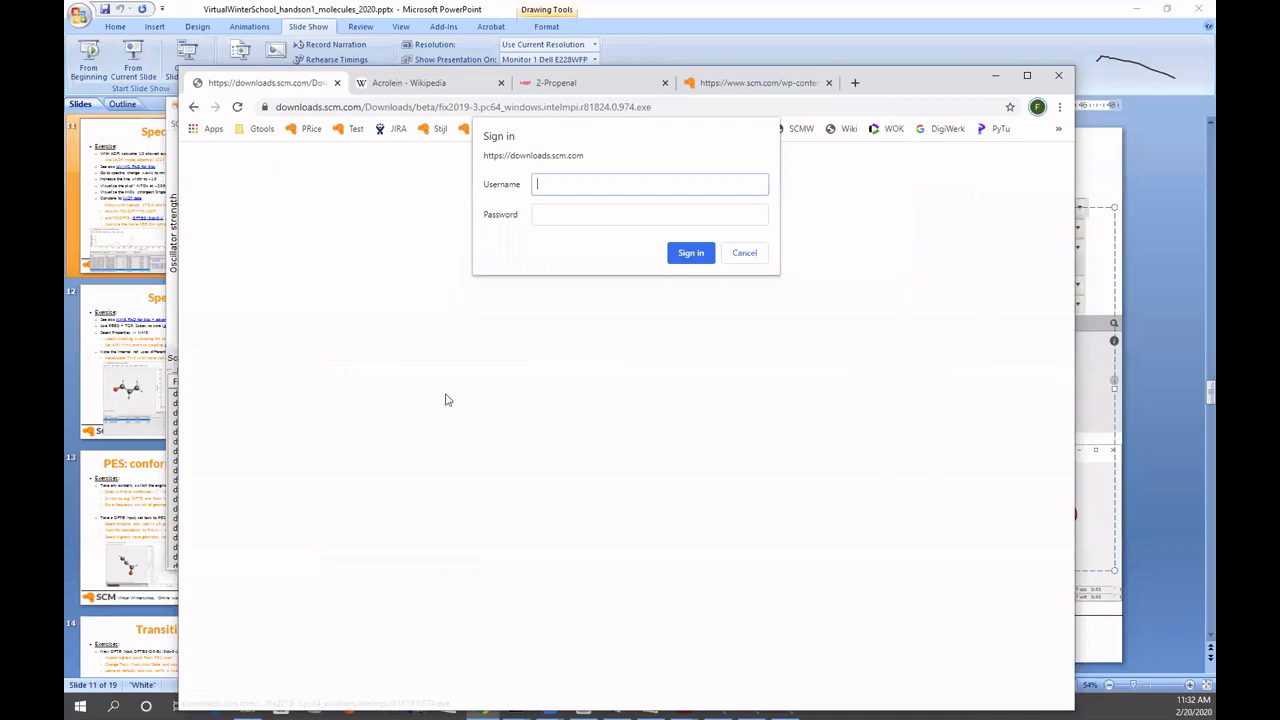
- Cancel the download sign-in, highlight the r81700 ADFspectra menu fix in the bug-fix changelog, and return to ADFspectra
key(Escape)
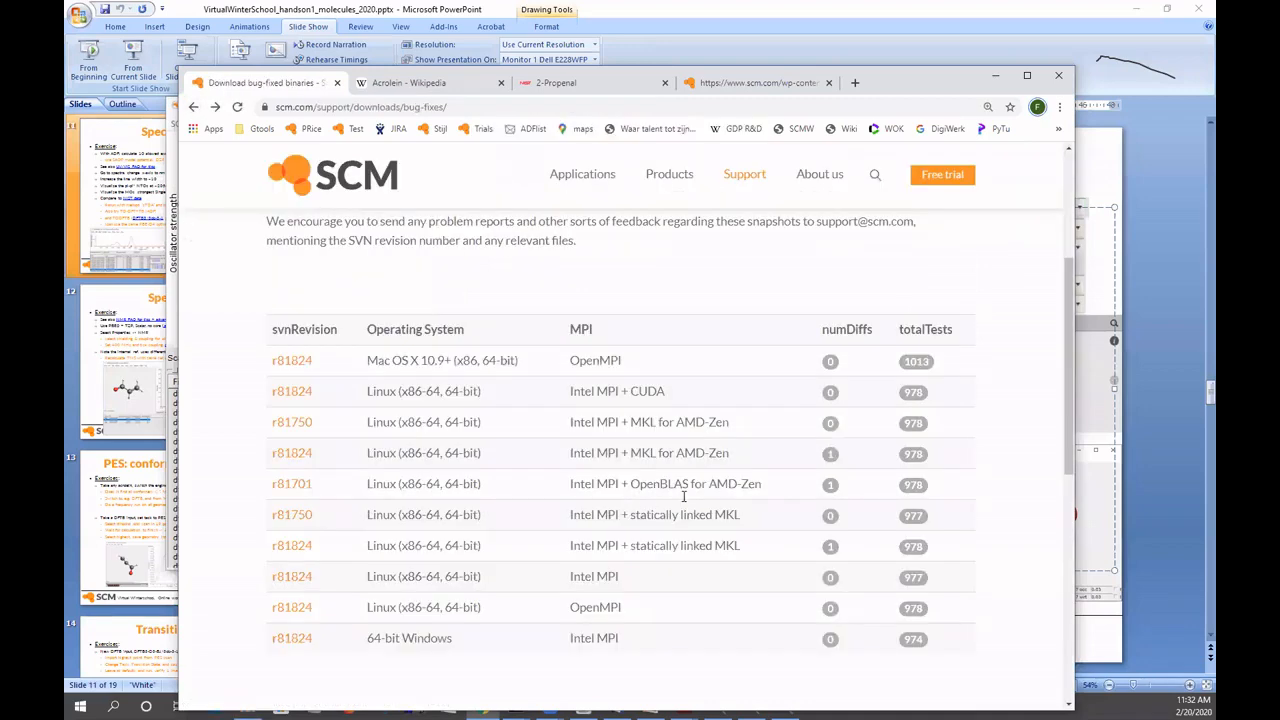
scroll(678, 350, up, 2)
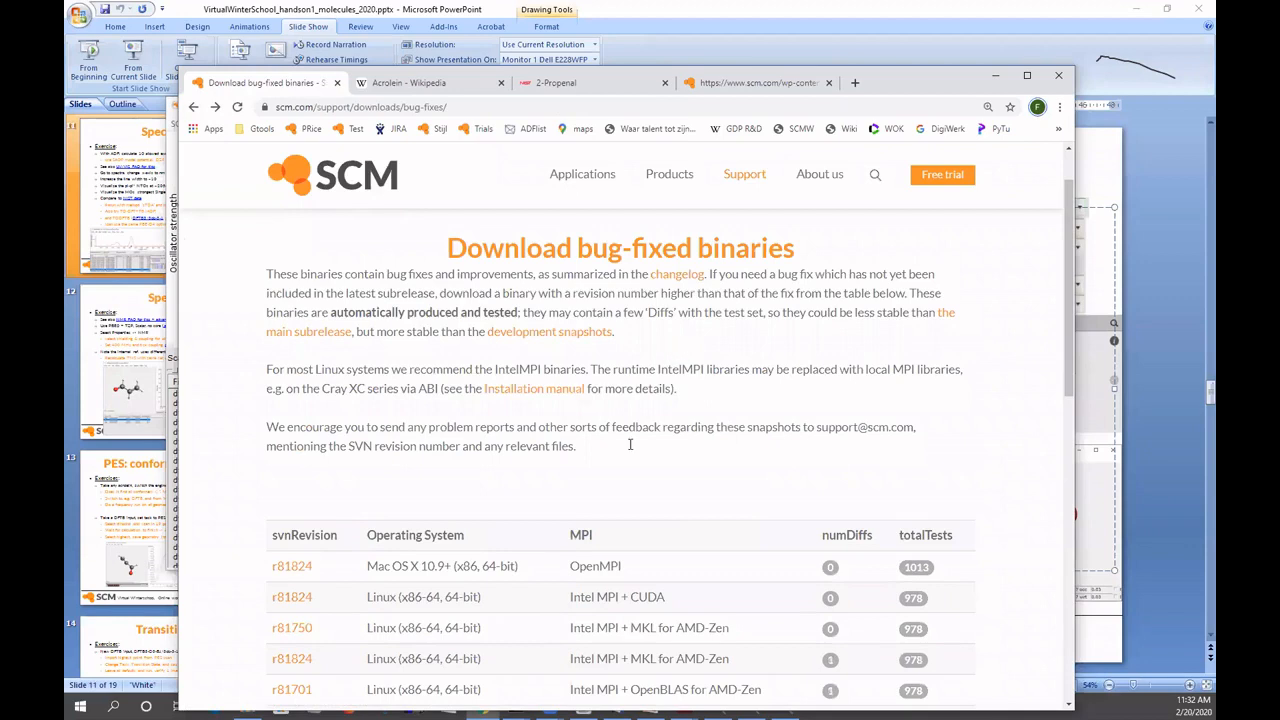
scroll(450, 426, up, 1)
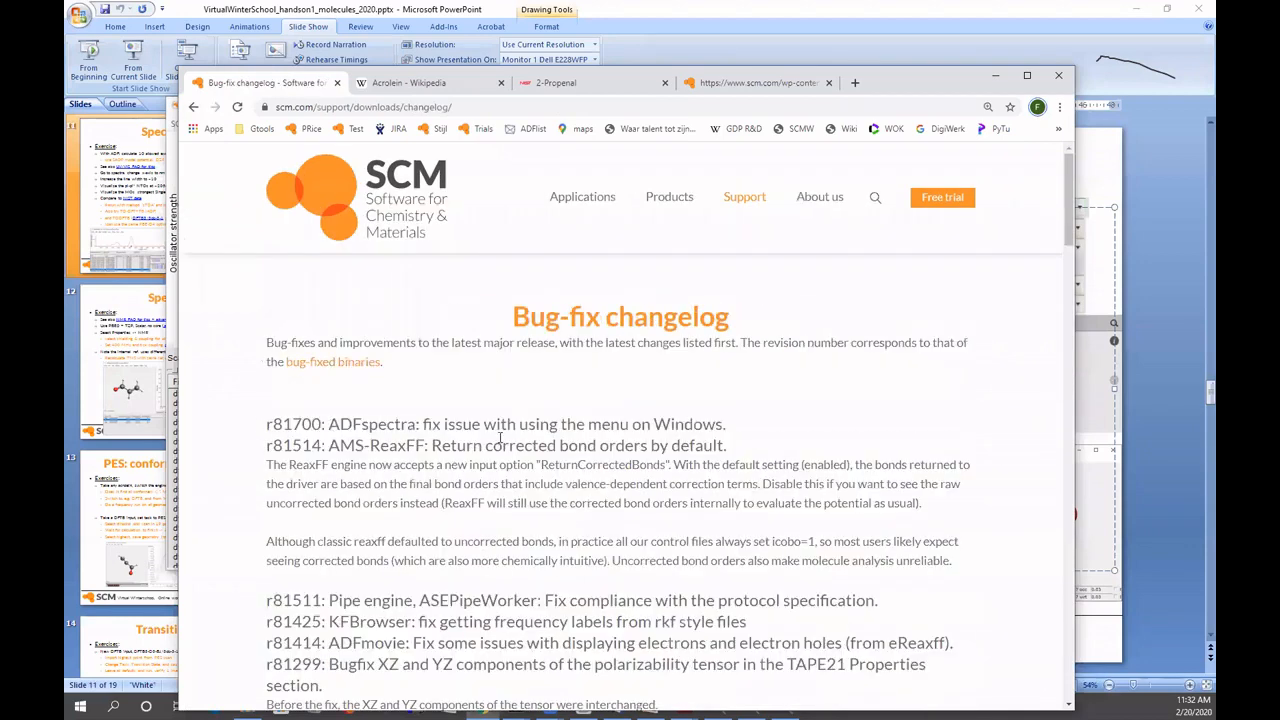
drag(328, 424, 738, 423)
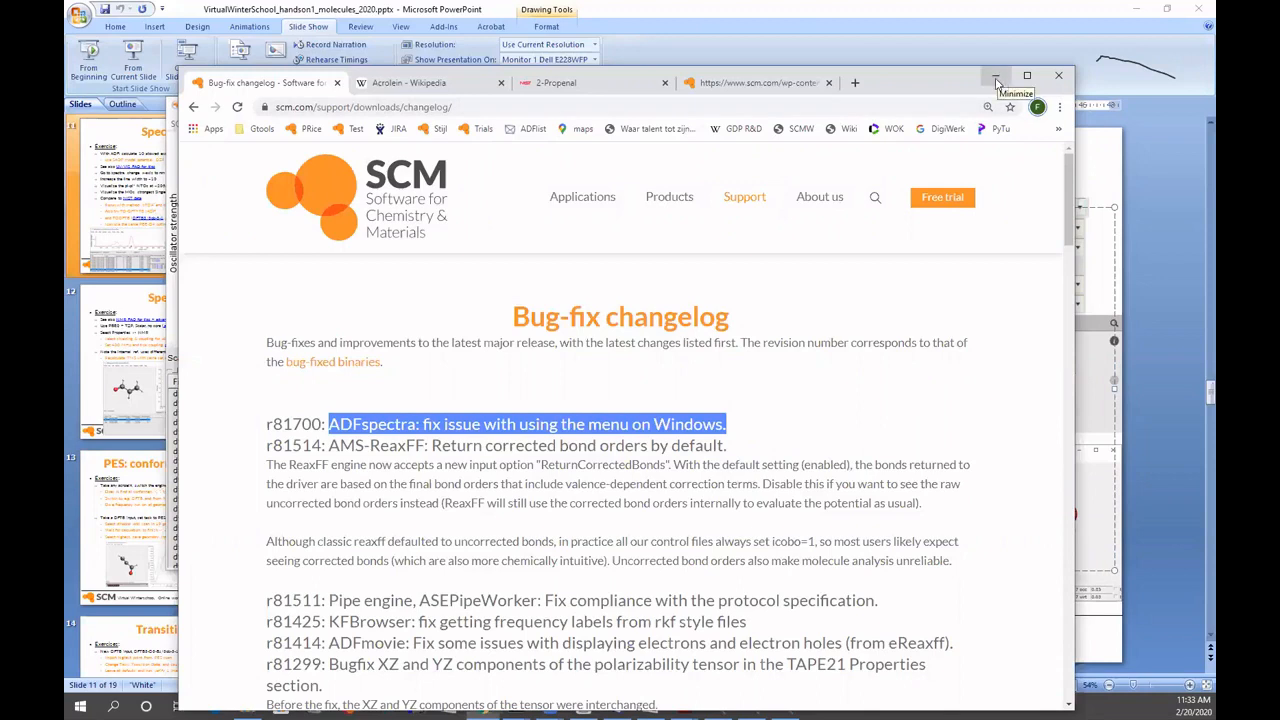
key(super+Down)
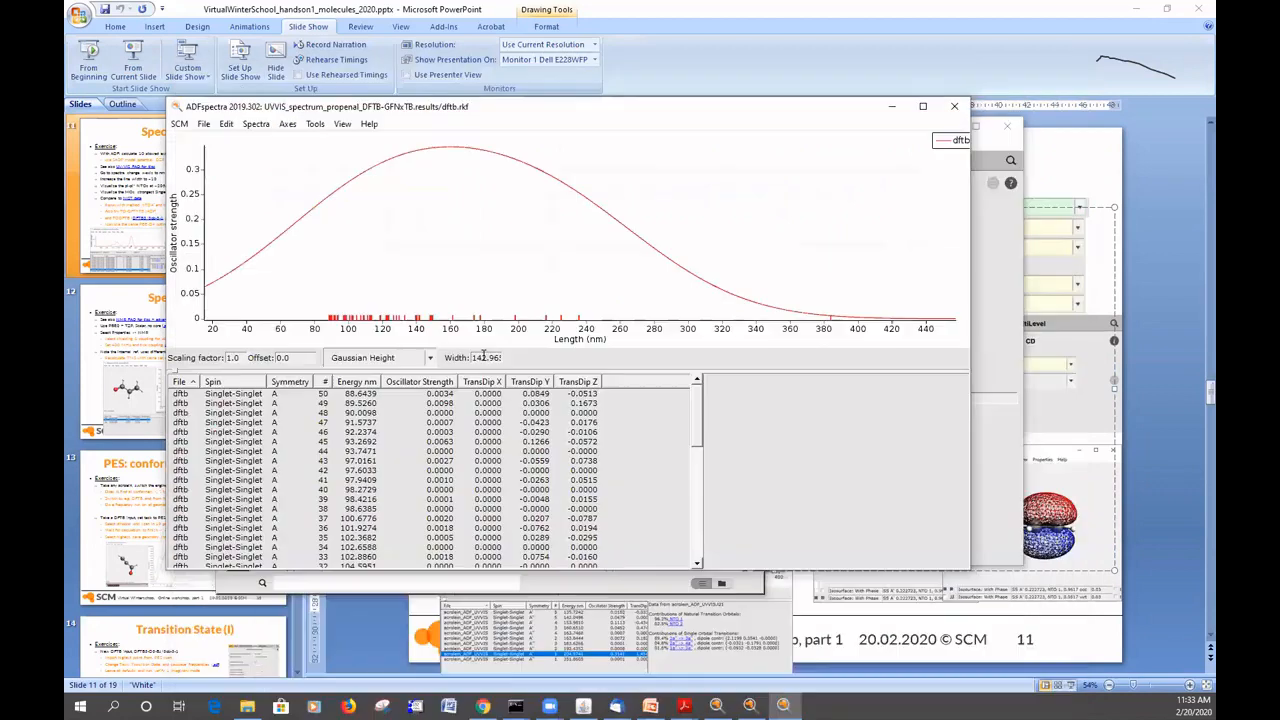
- Reduce the Gaussian peak width of the reopened UV/VIS spectrum to 1.965
click(478, 357)
key(Delete)
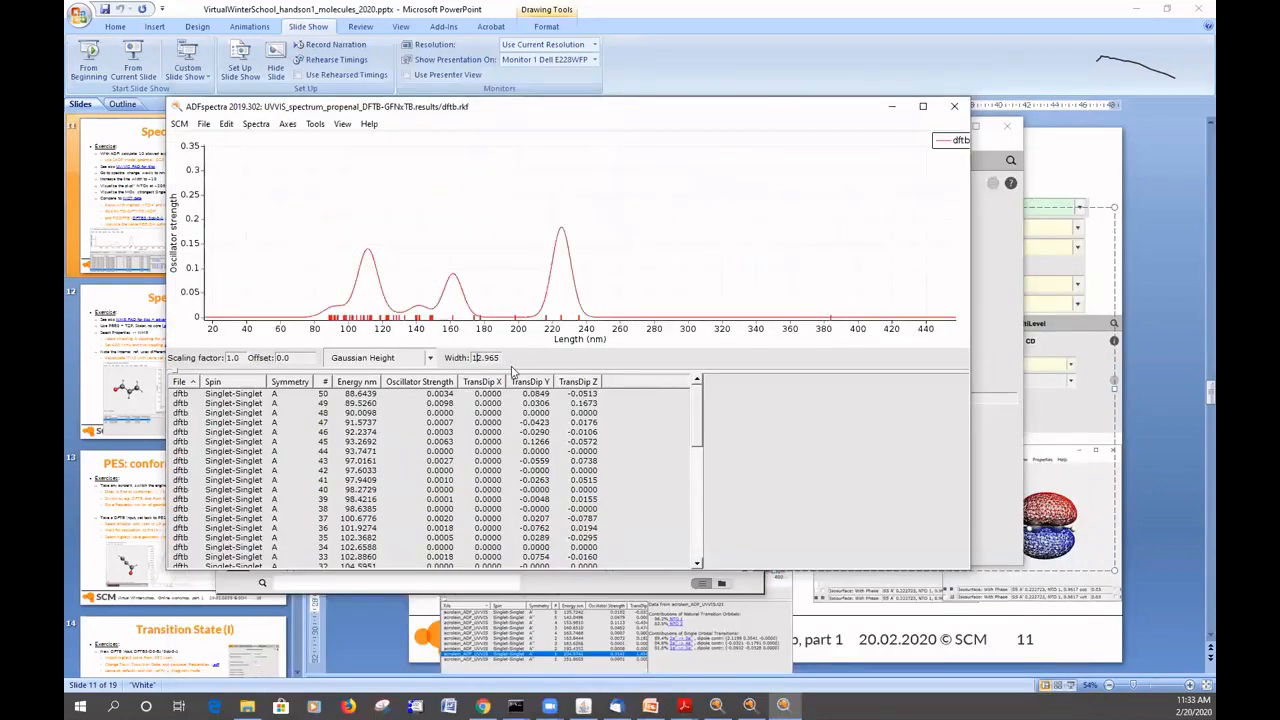
key(Delete)
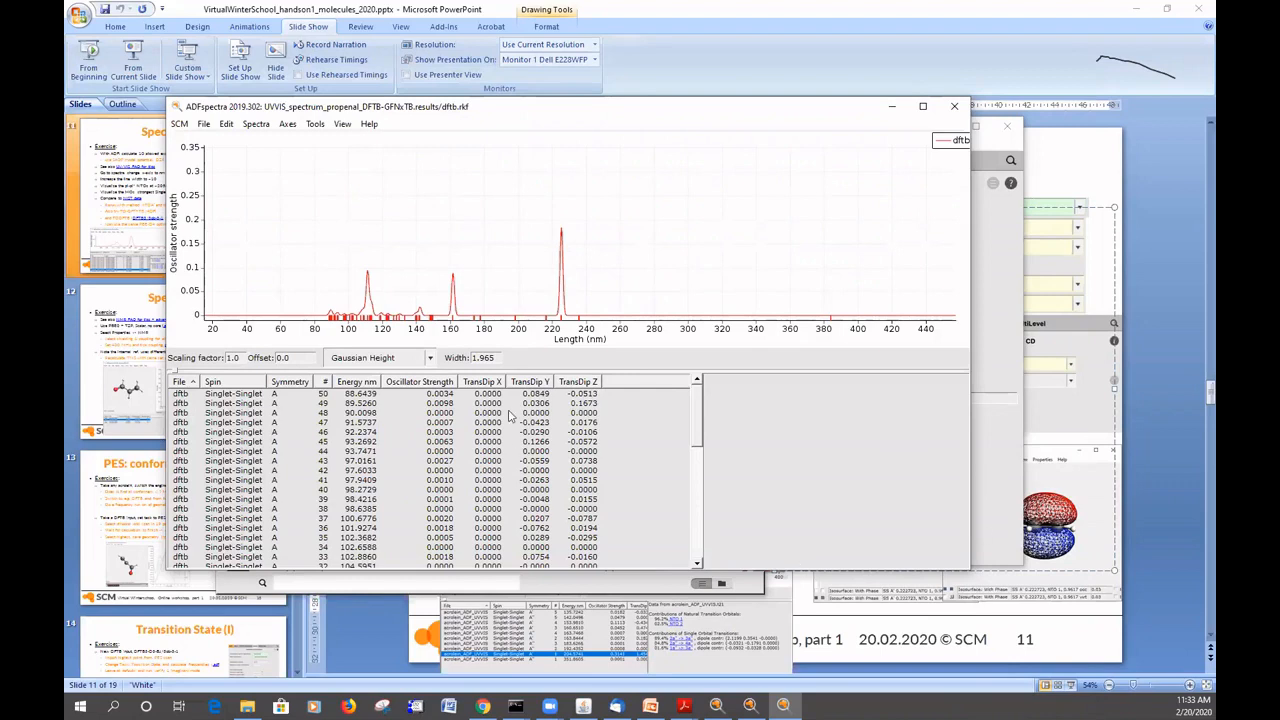
- Select the excitation near 225 nm and visualize the orbitals of its 10a -> 12a transition, rotating both to show the molecule side-on
click(561, 318)
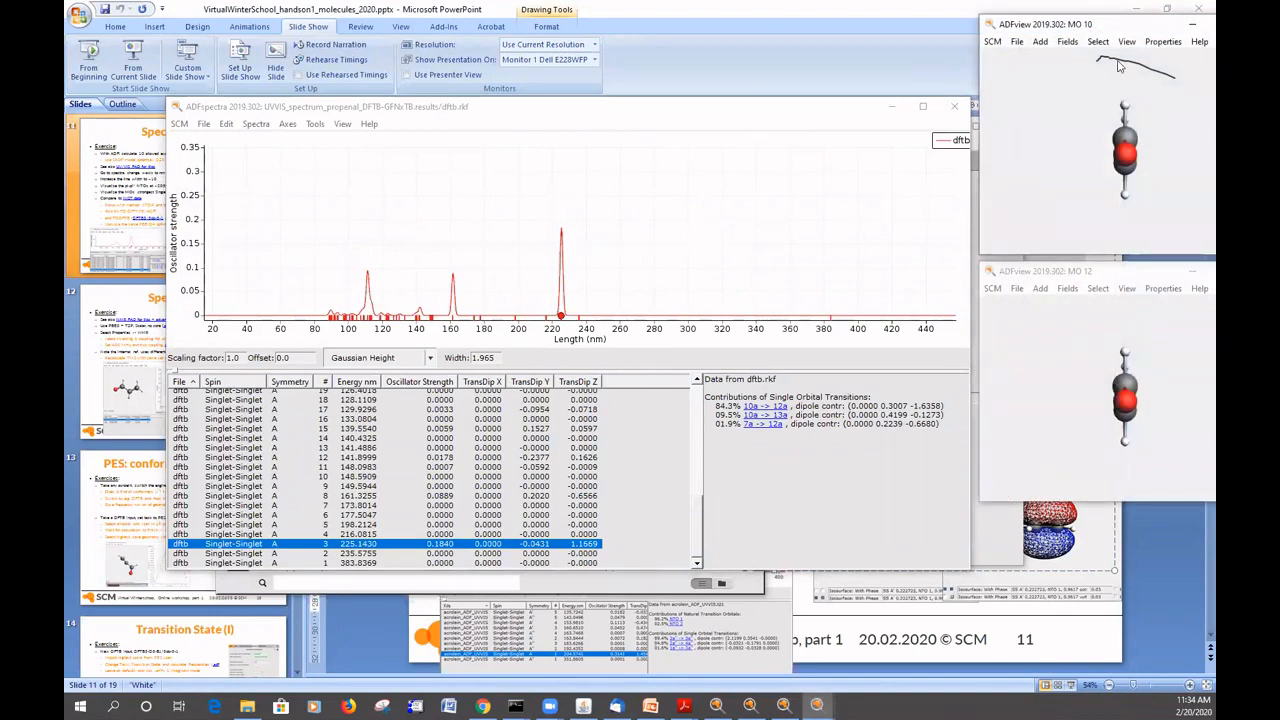
drag(1090, 142, 1064, 146)
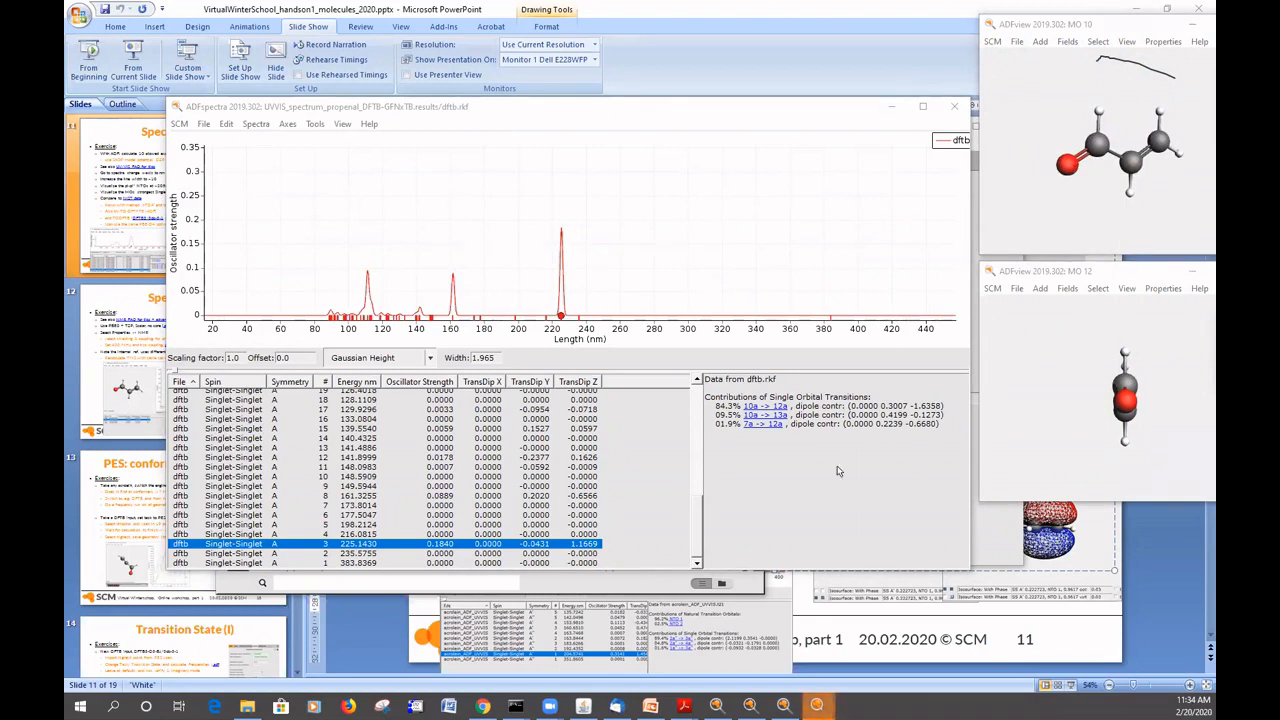
click(754, 406)
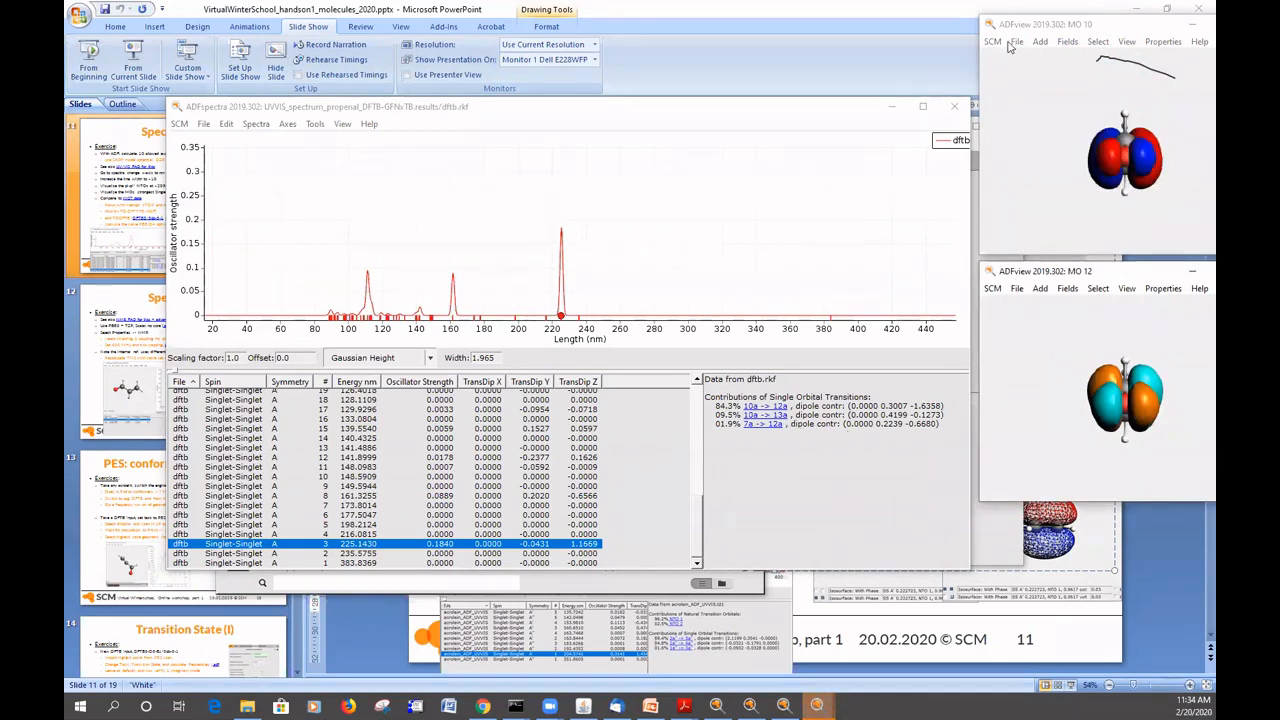
drag(1196, 200, 1080, 208)
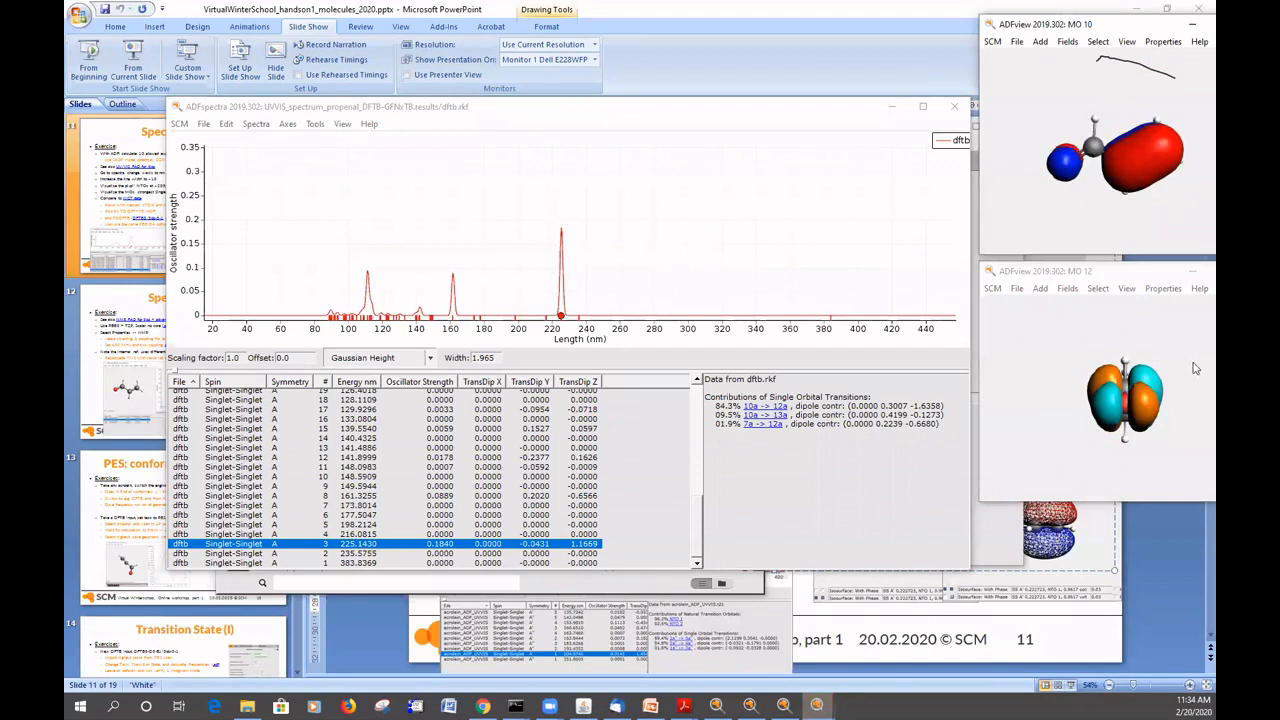
drag(1193, 369, 1080, 350)
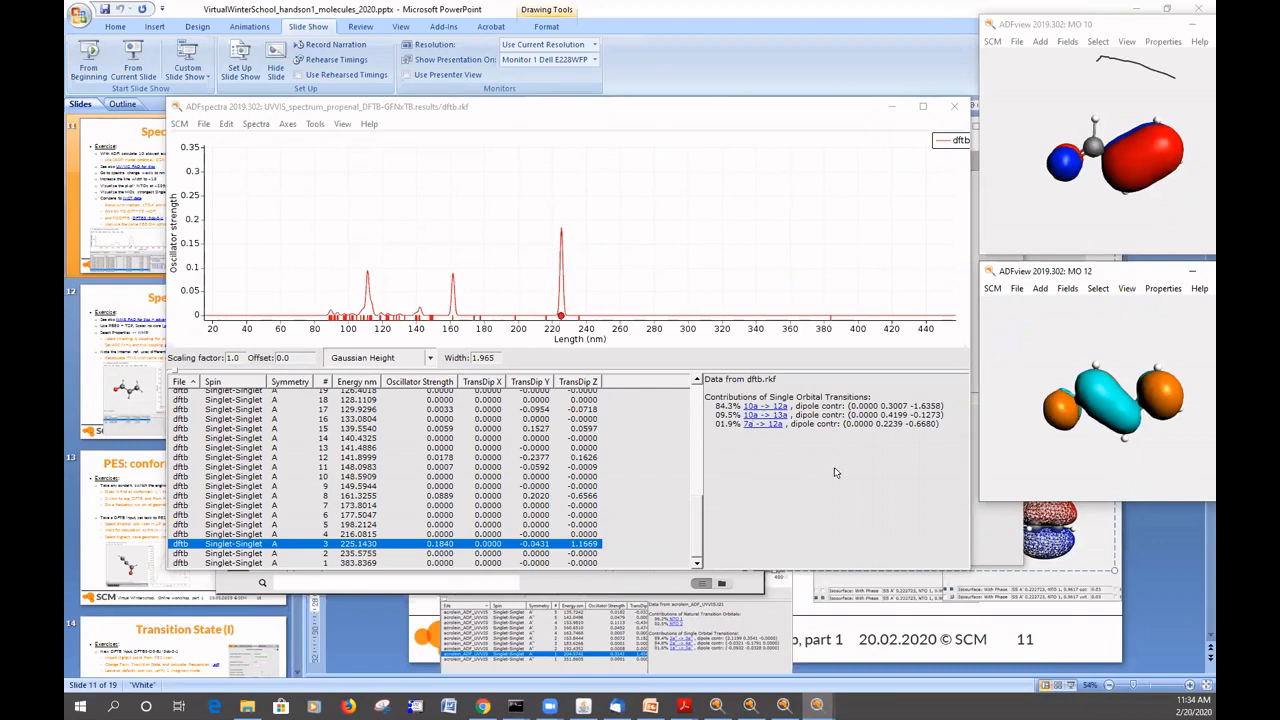
- Rotate the MO 10 and MO 12 orbital plots to examine their shapes
mouse_move(1083, 233)
mouse_down()
mouse_move(1060, 222)
mouse_move(1100, 226)
mouse_move(1082, 230)
mouse_up()
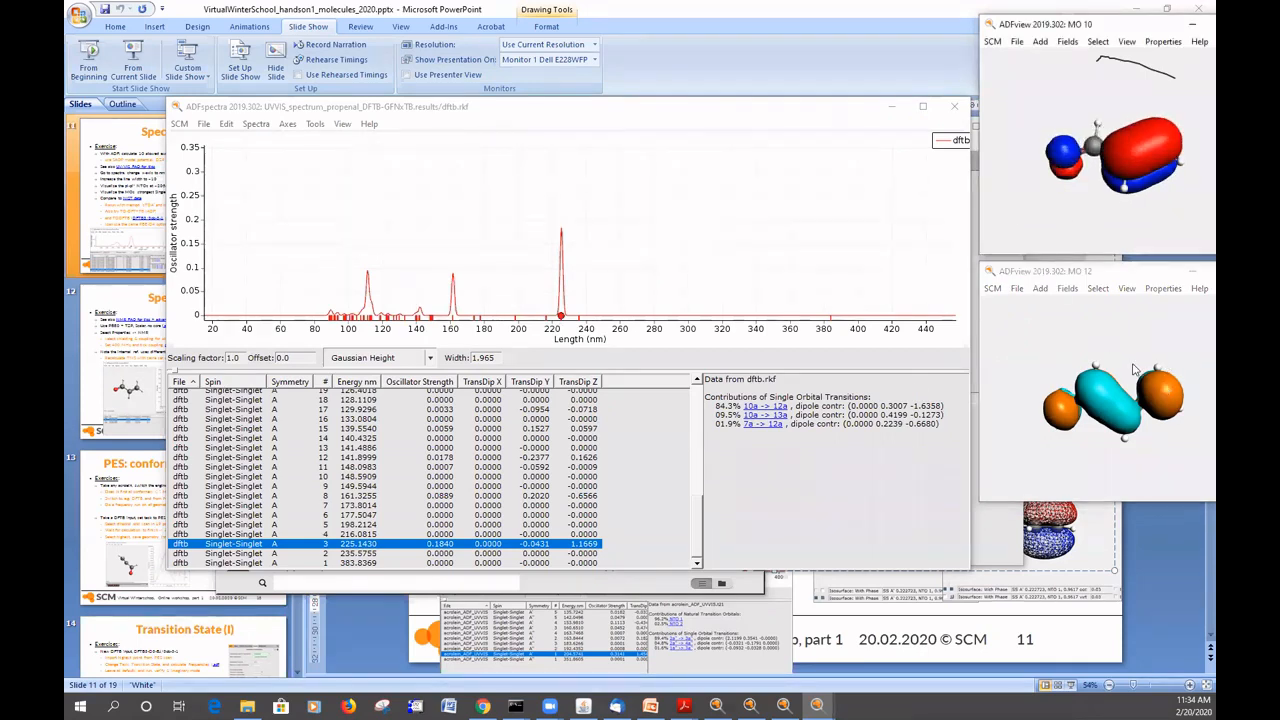
mouse_move(1137, 370)
mouse_down()
mouse_move(1125, 334)
mouse_move(1158, 372)
mouse_move(1122, 375)
mouse_move(1110, 326)
mouse_move(1123, 351)
mouse_up()
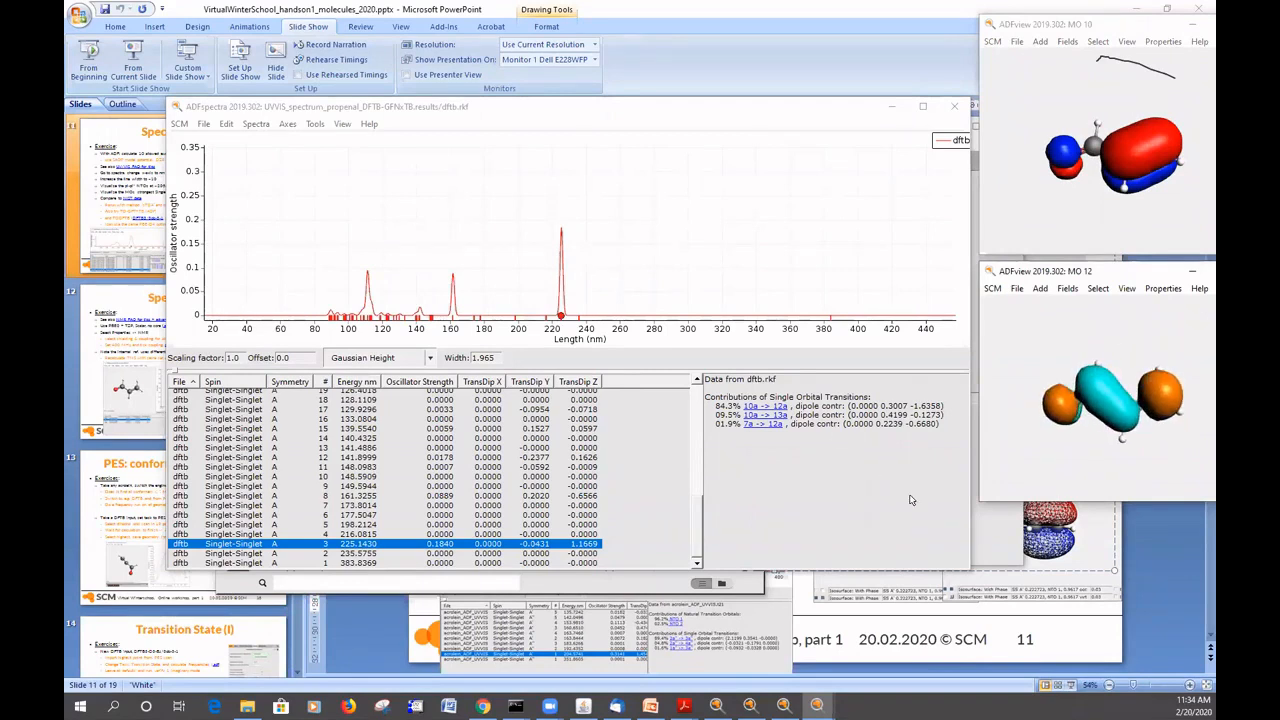
- Switch to the ADFinput window and change the calculation program from DFTB to ADF
click(1010, 556)
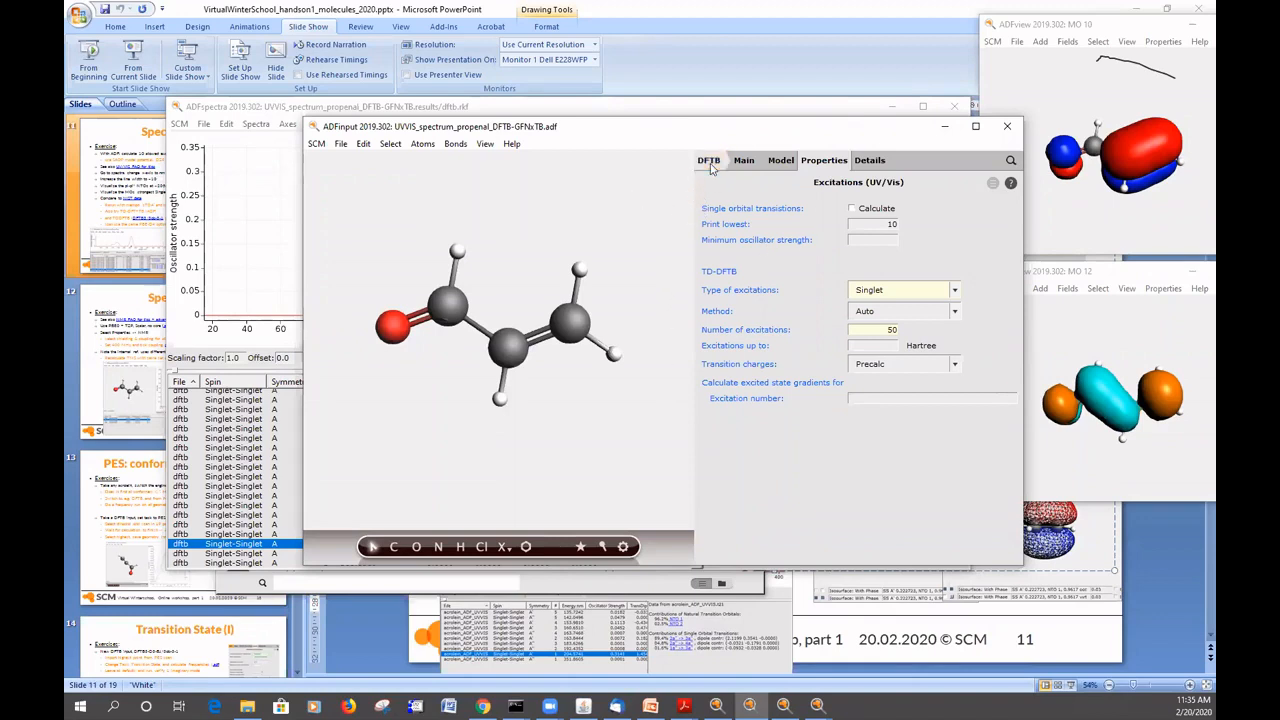
click(710, 163)
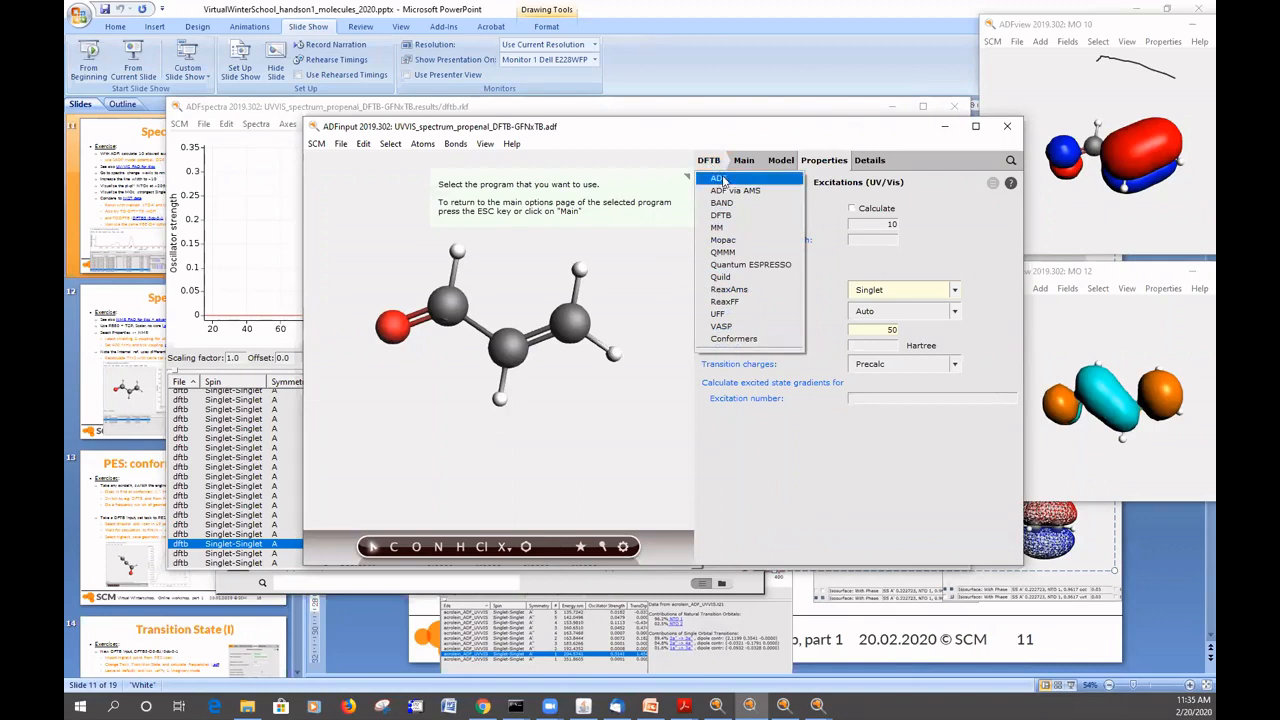
click(720, 179)
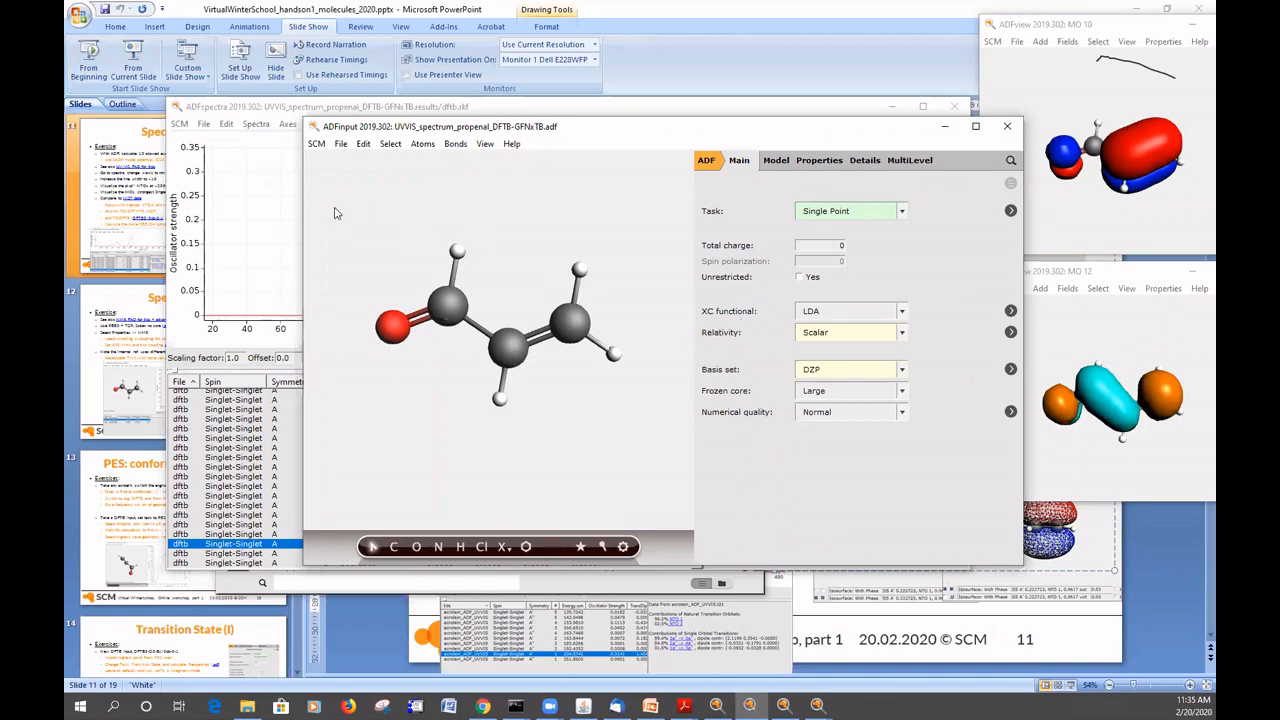
- Delete the whole molecule and import the coordinates from IR_spectrum_propenal.t21 in its place
drag(328, 201, 636, 460)
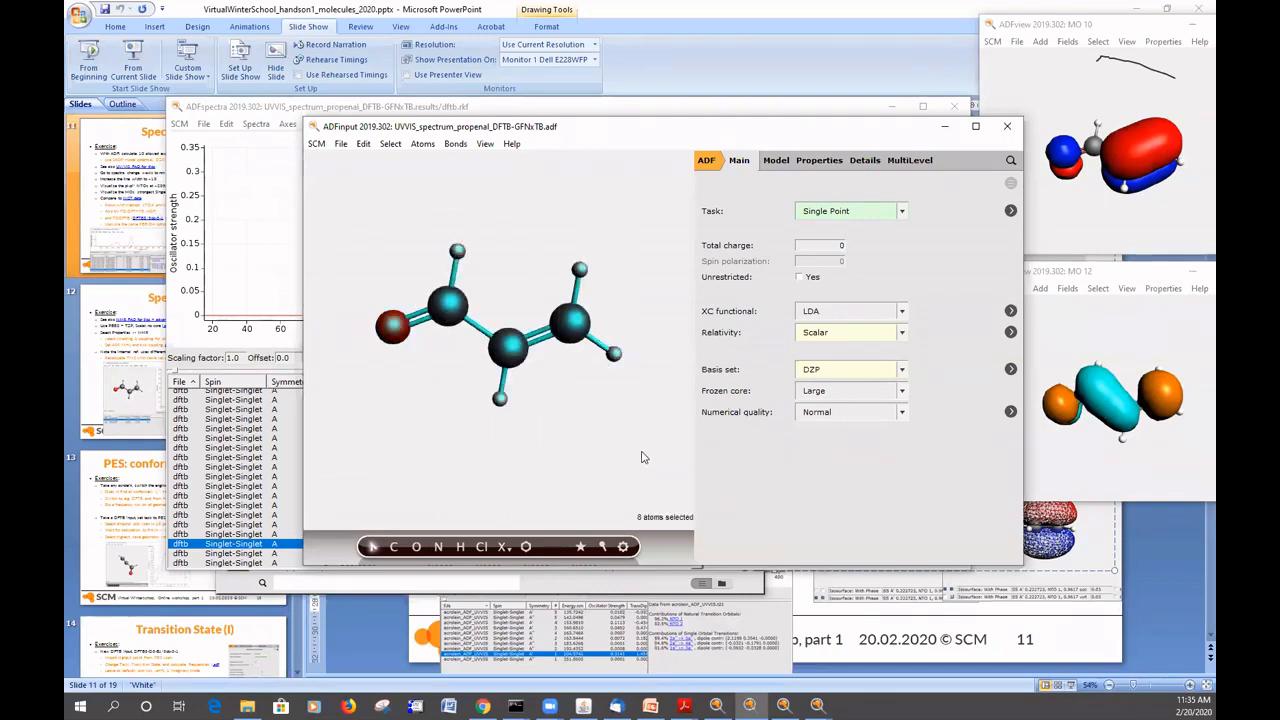
key(Delete)
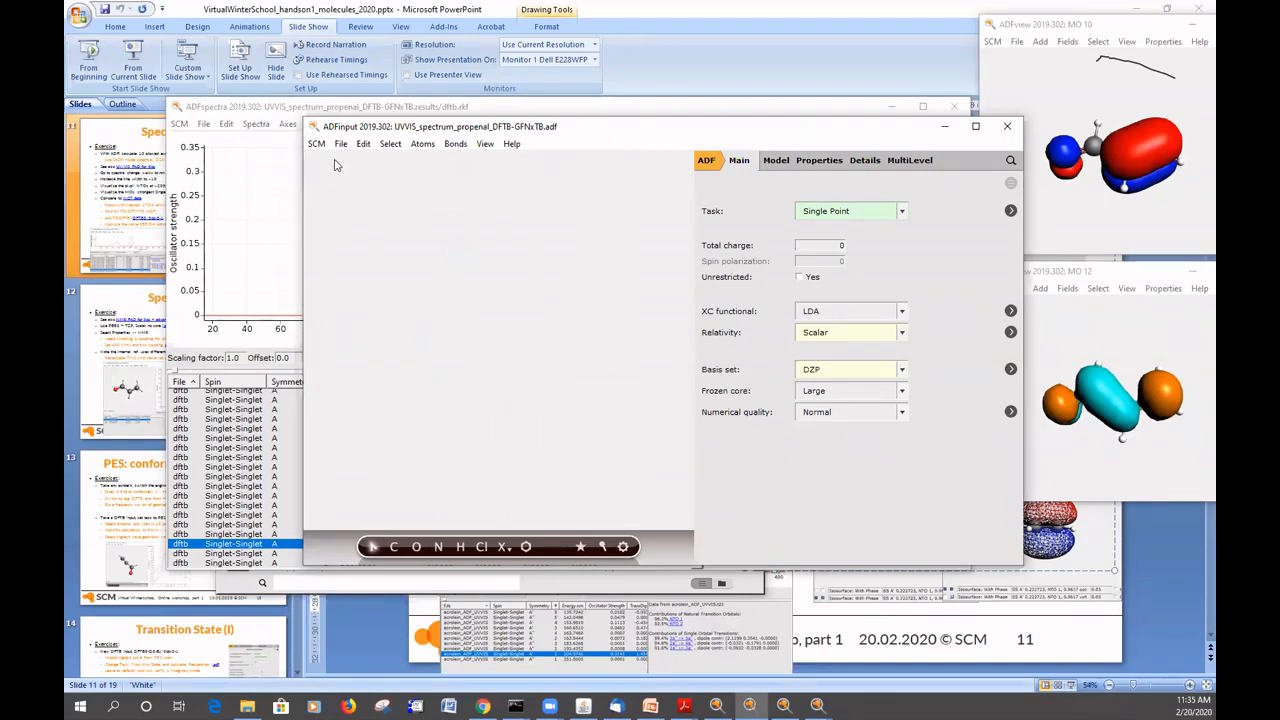
click(363, 144)
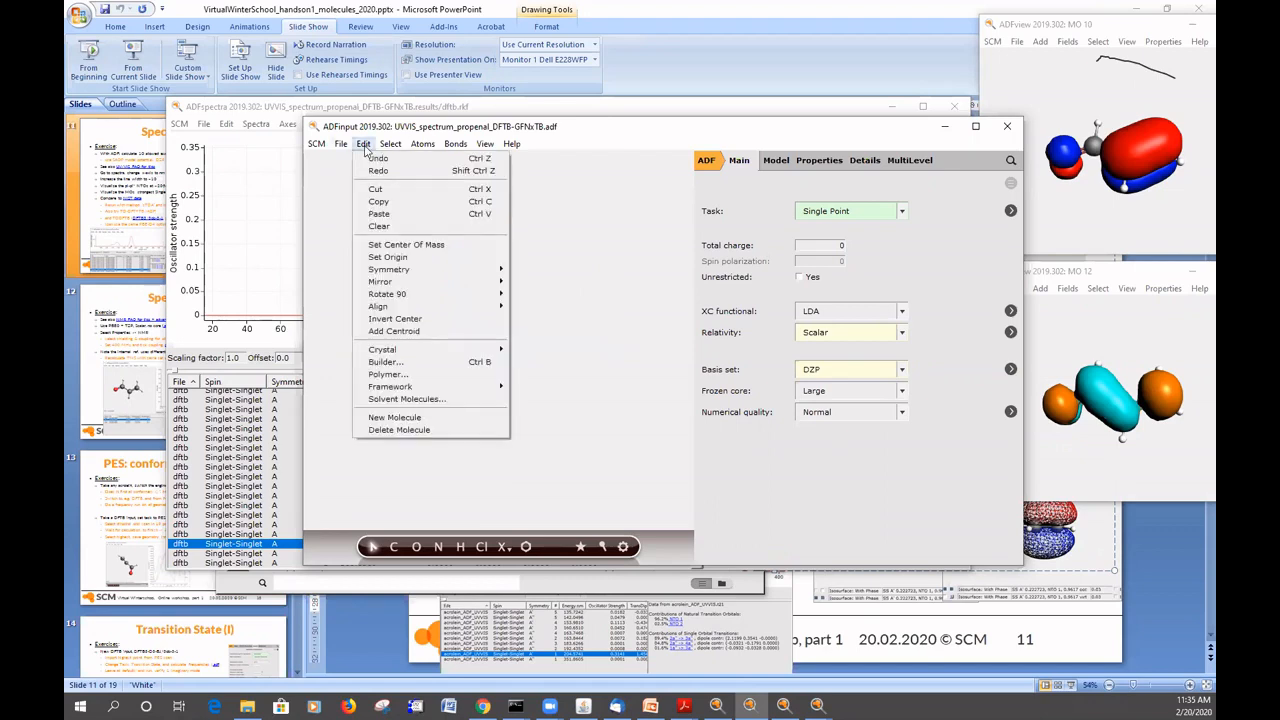
mouse_move(340, 147)
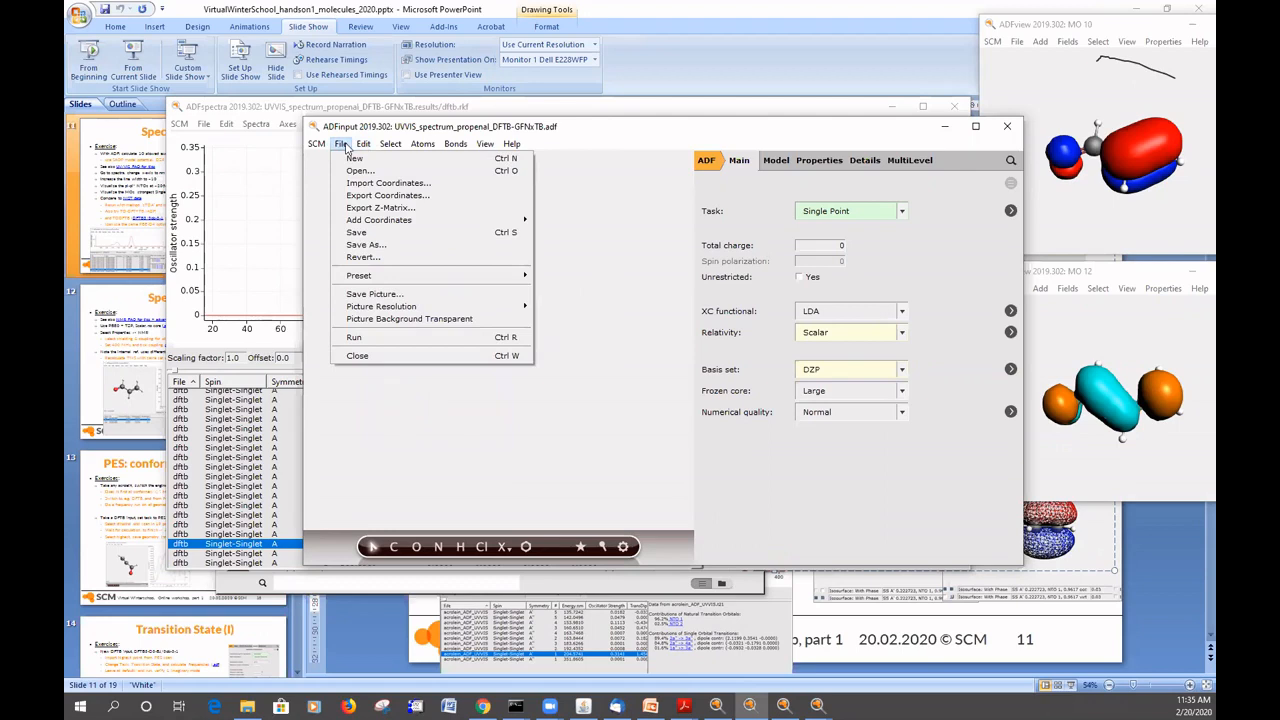
click(369, 184)
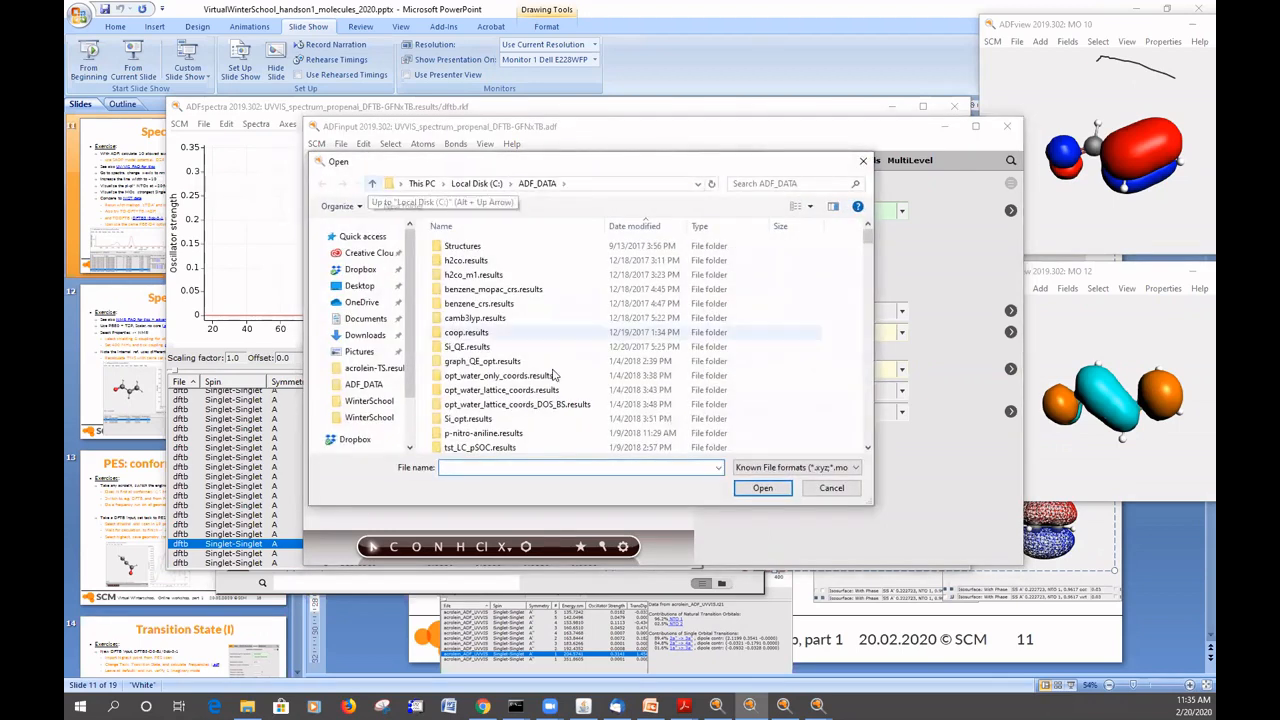
click(632, 228)
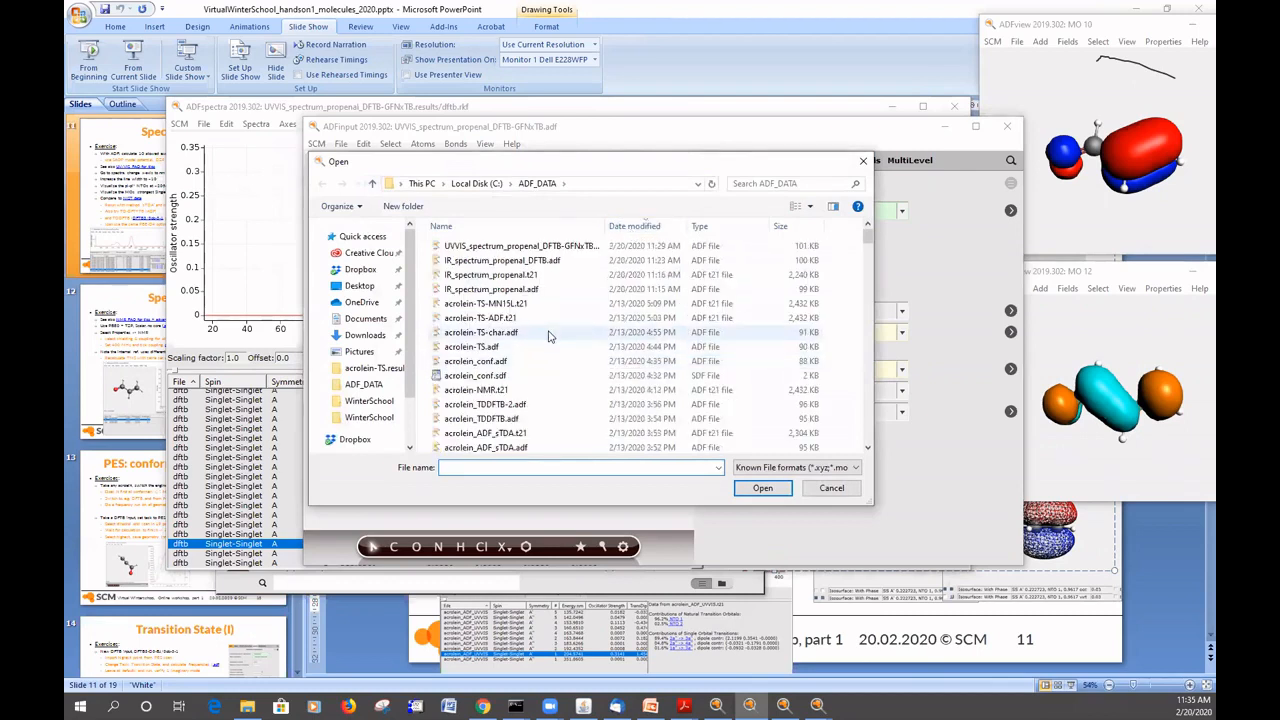
click(494, 278)
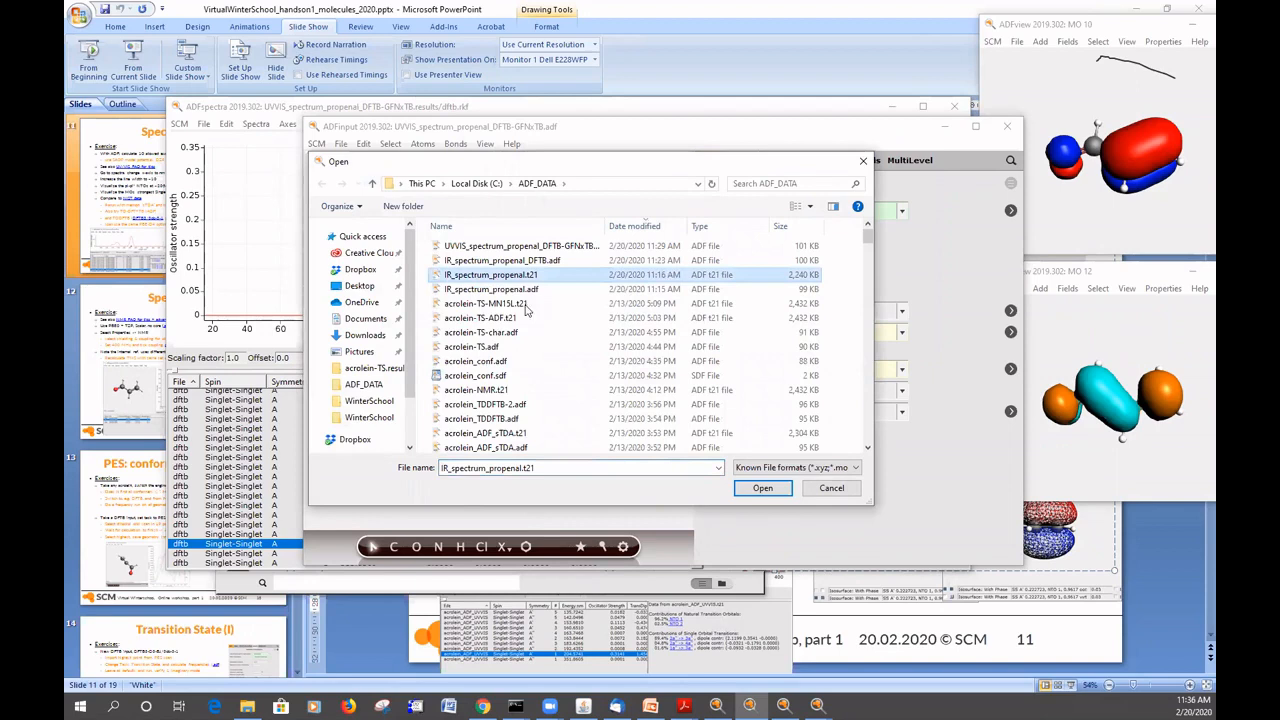
click(763, 488)
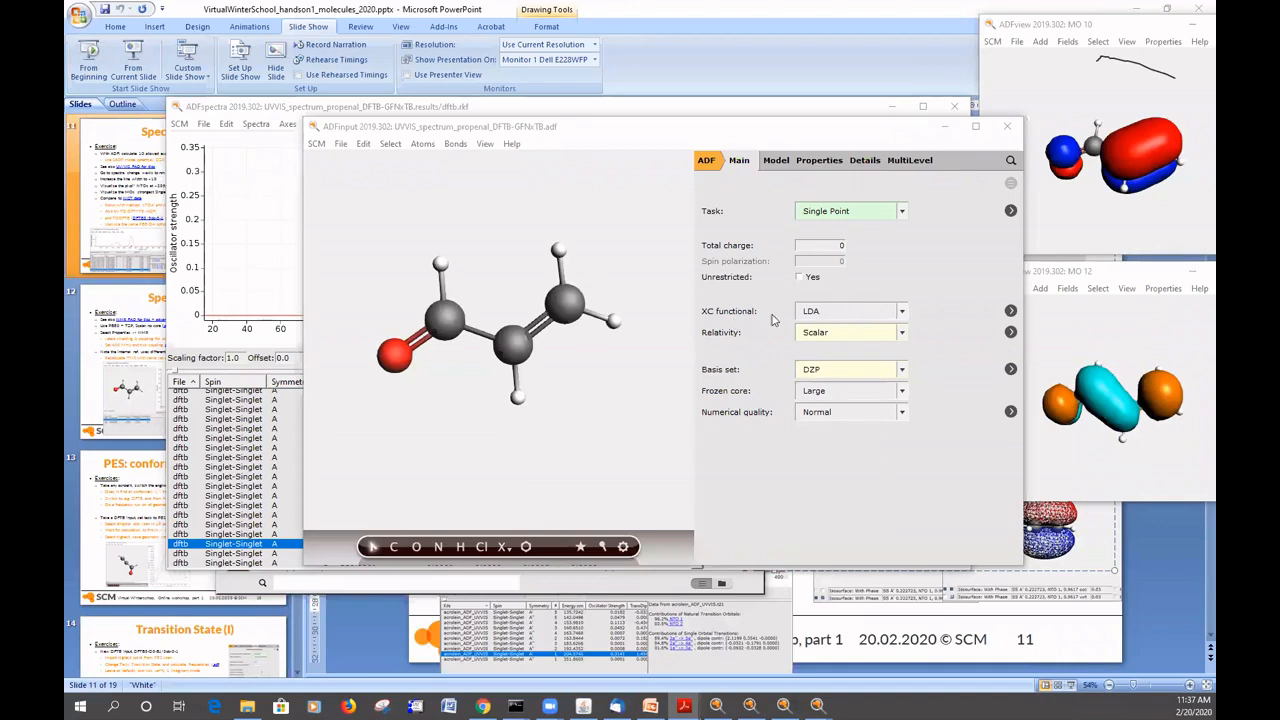
- Set the XC functional to Model:SAOP and the frozen core to None
click(857, 317)
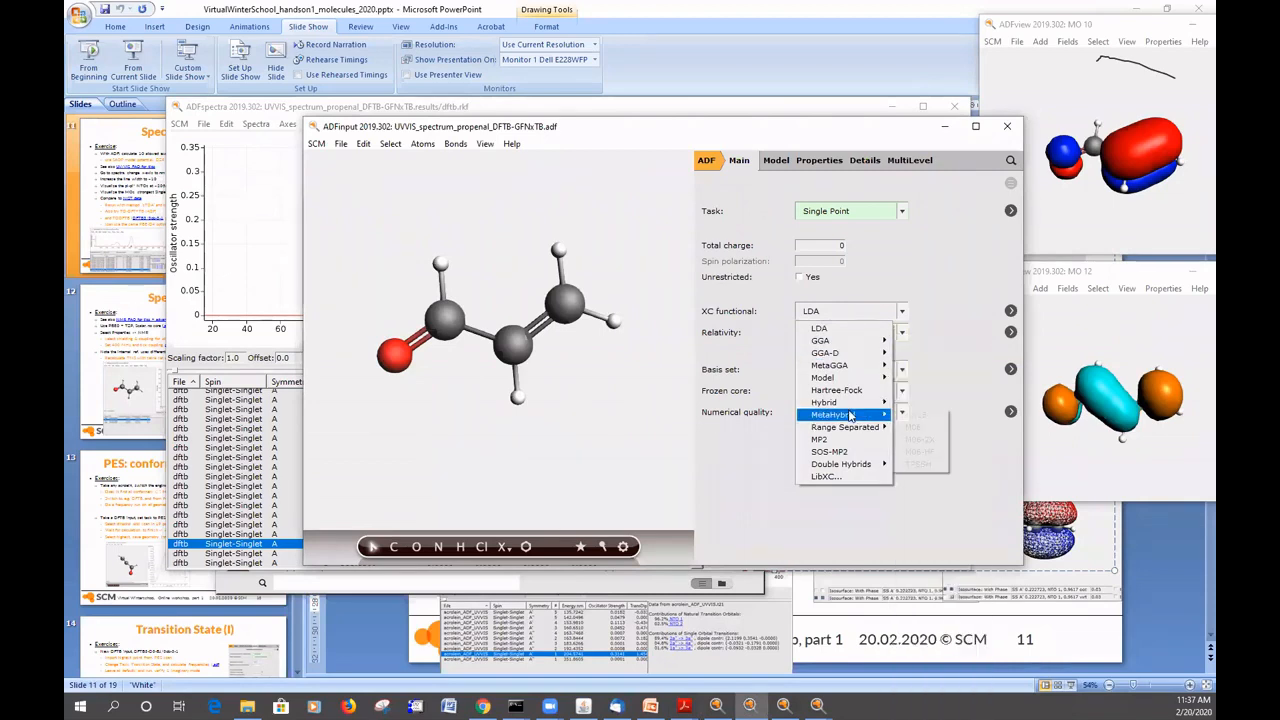
mouse_move(849, 416)
mouse_move(838, 380)
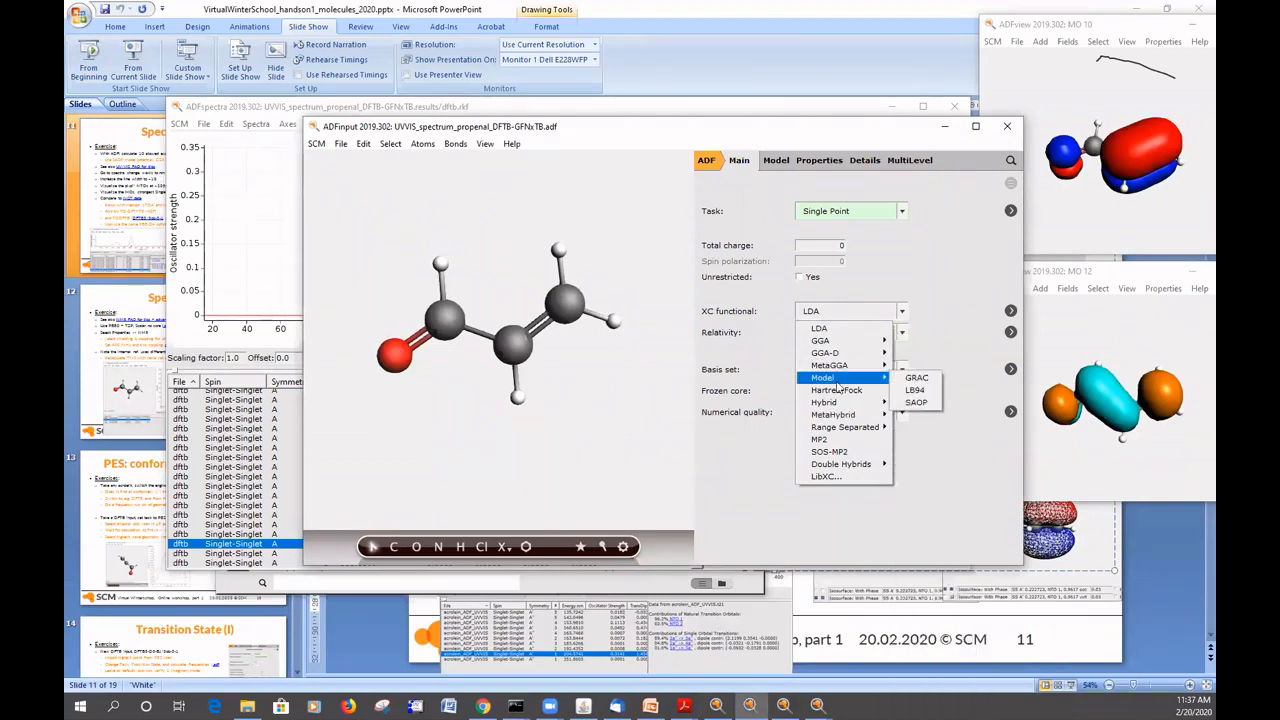
click(916, 403)
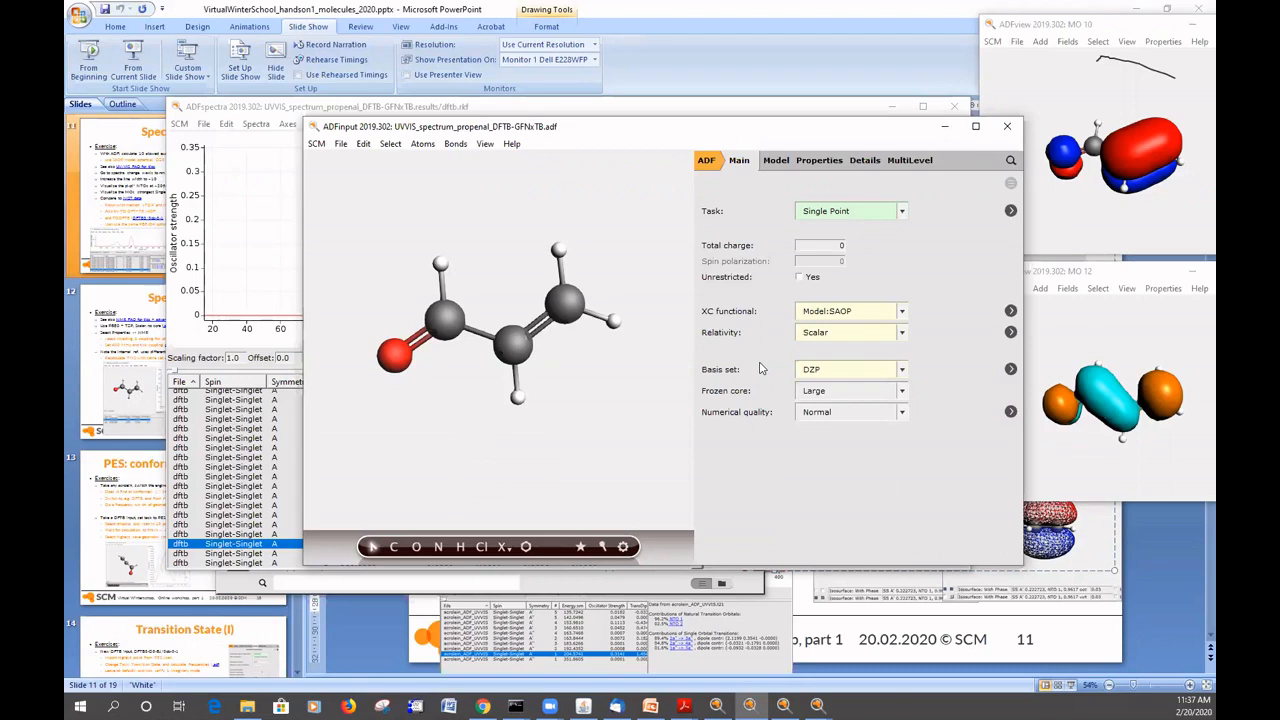
click(820, 393)
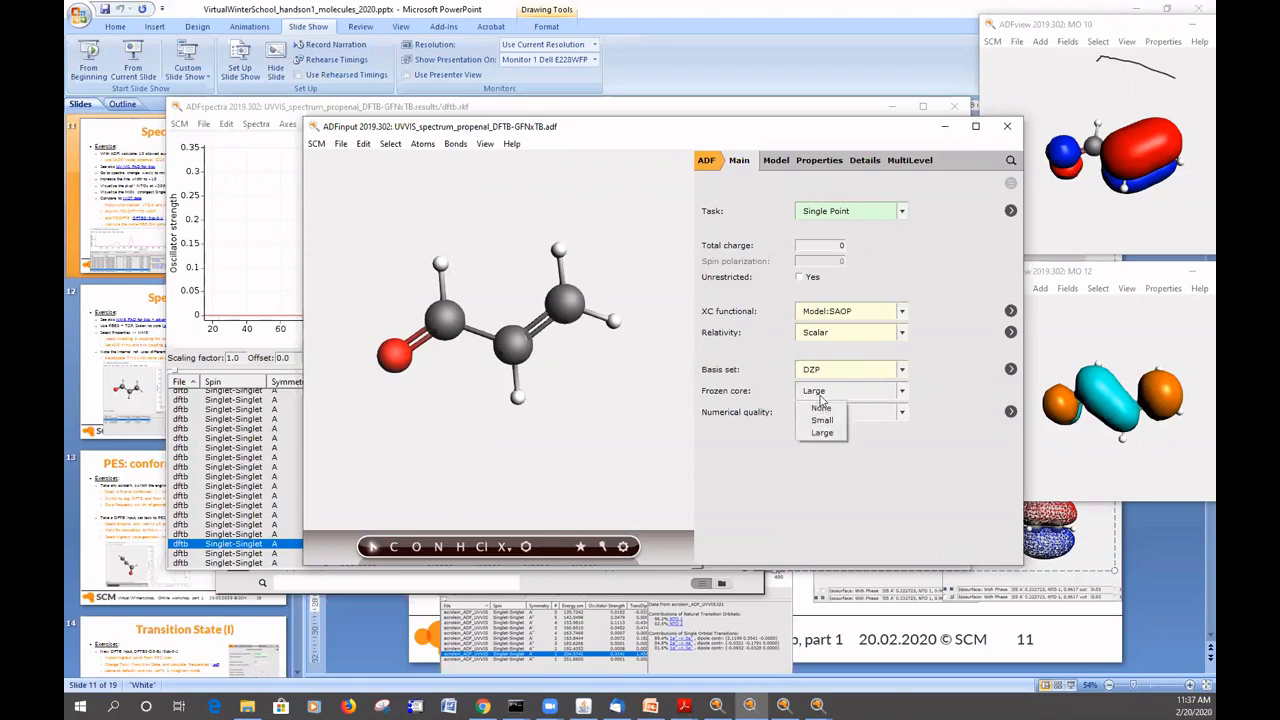
click(820, 408)
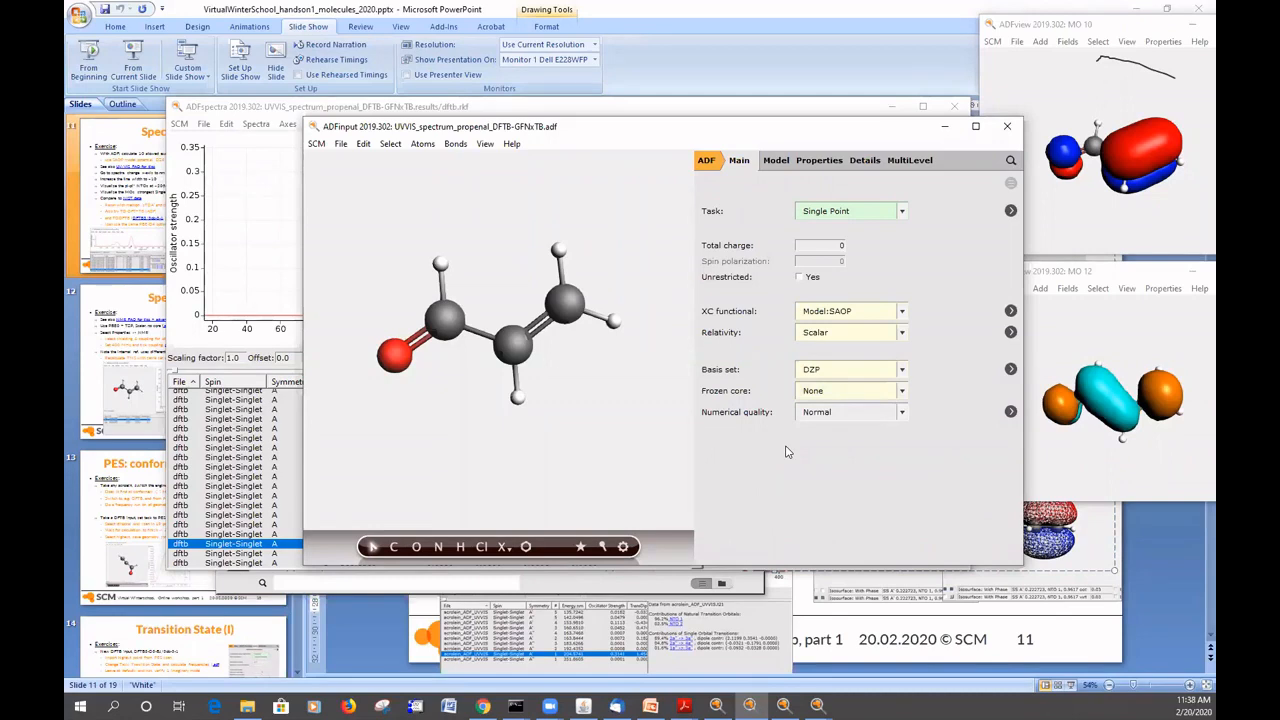
- Set the type of UV/Vis excitations to AllowedOnly and review the available calculation methods, keeping Davidson
click(822, 163)
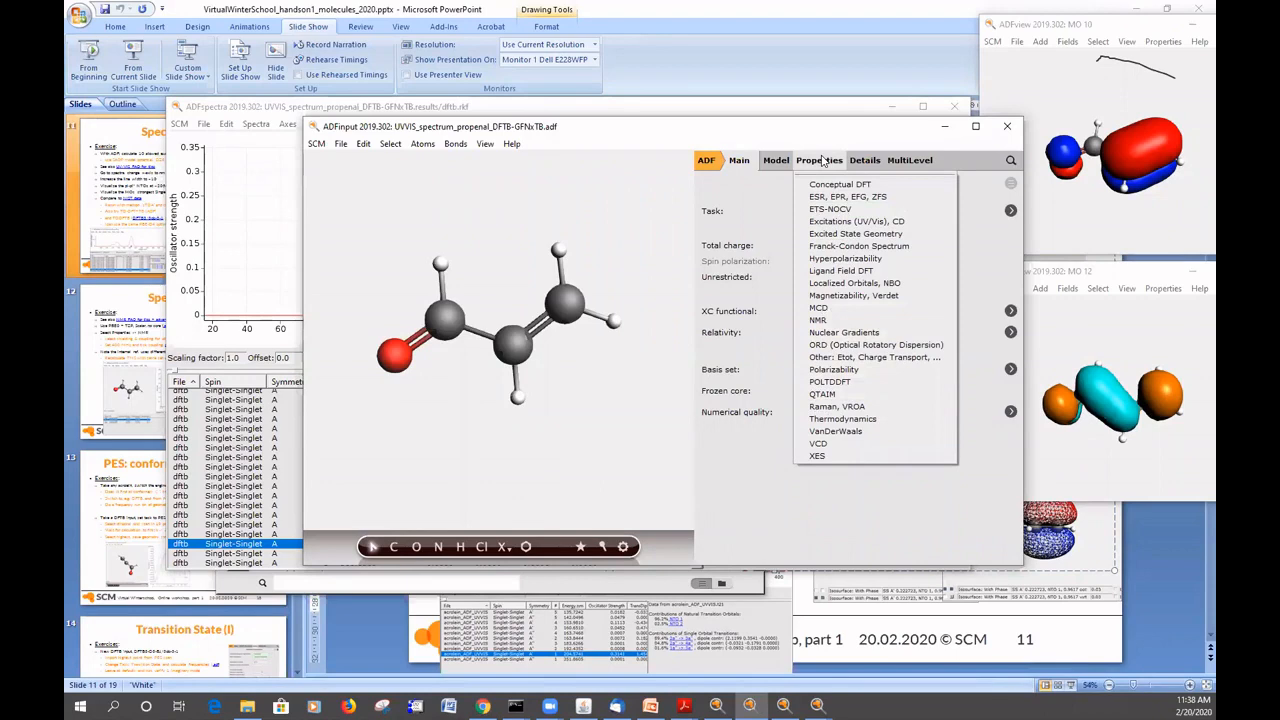
click(833, 222)
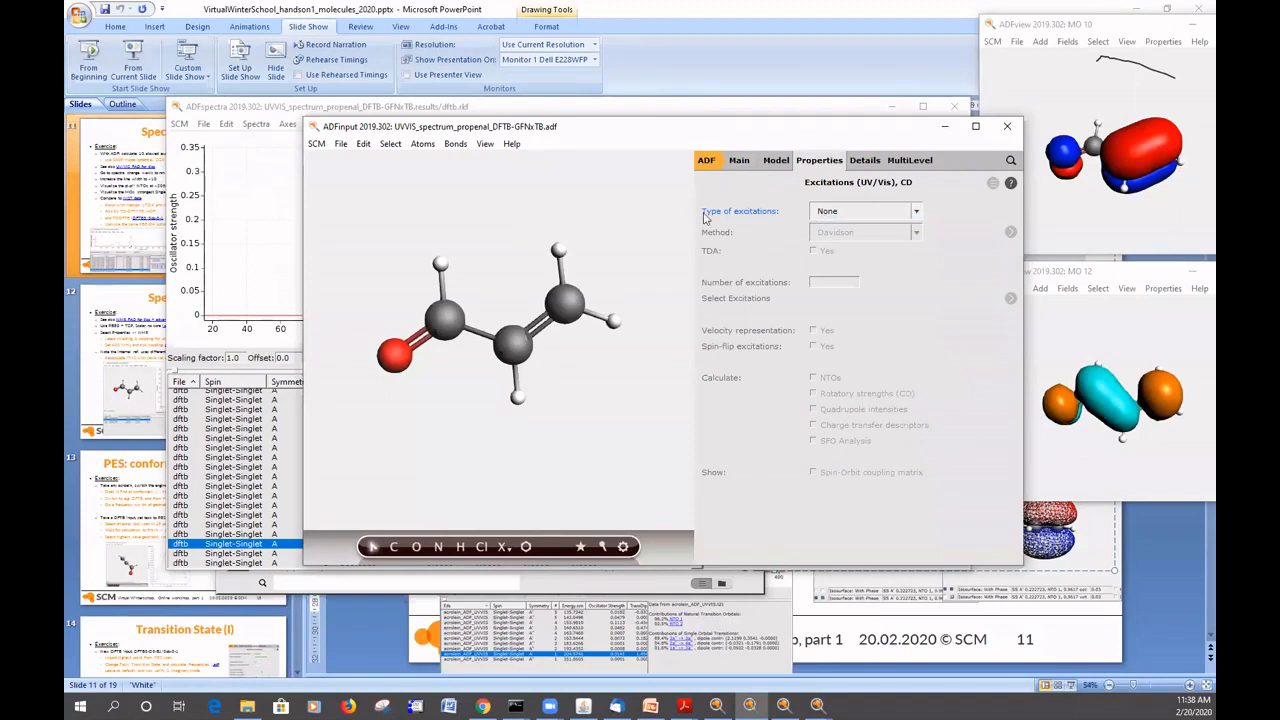
click(857, 212)
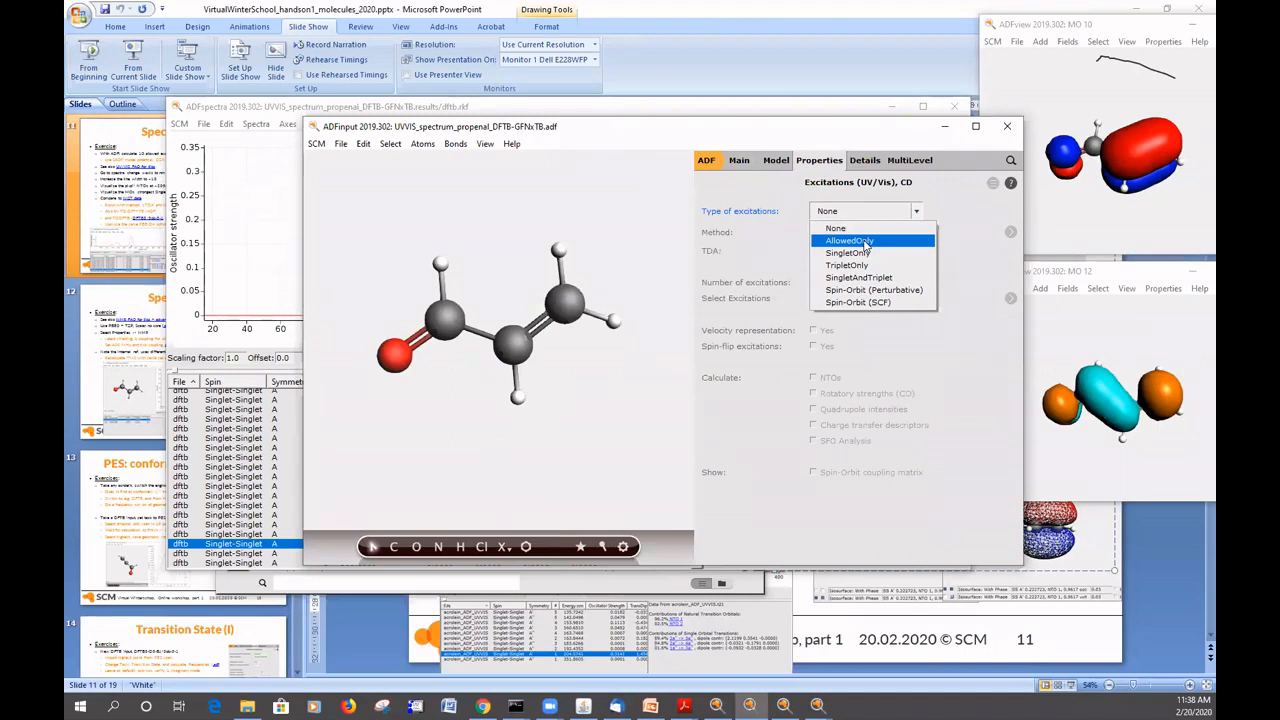
click(865, 242)
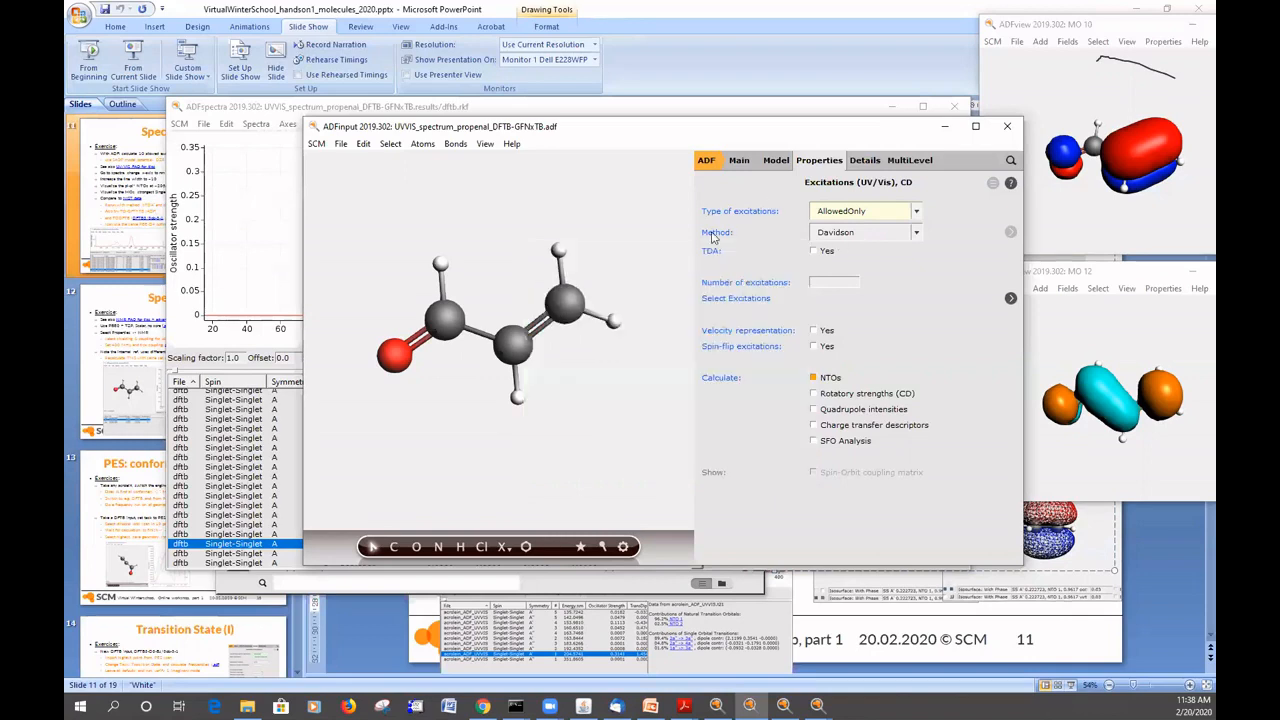
mouse_move(858, 236)
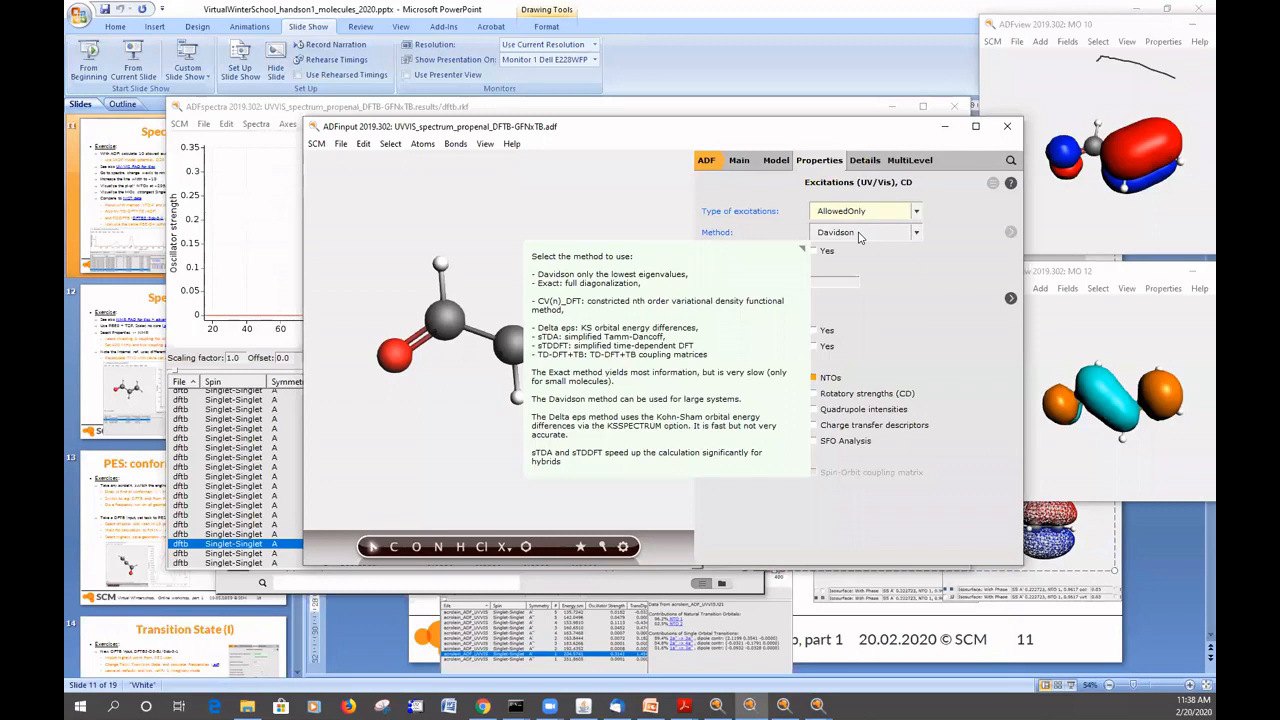
click(858, 236)
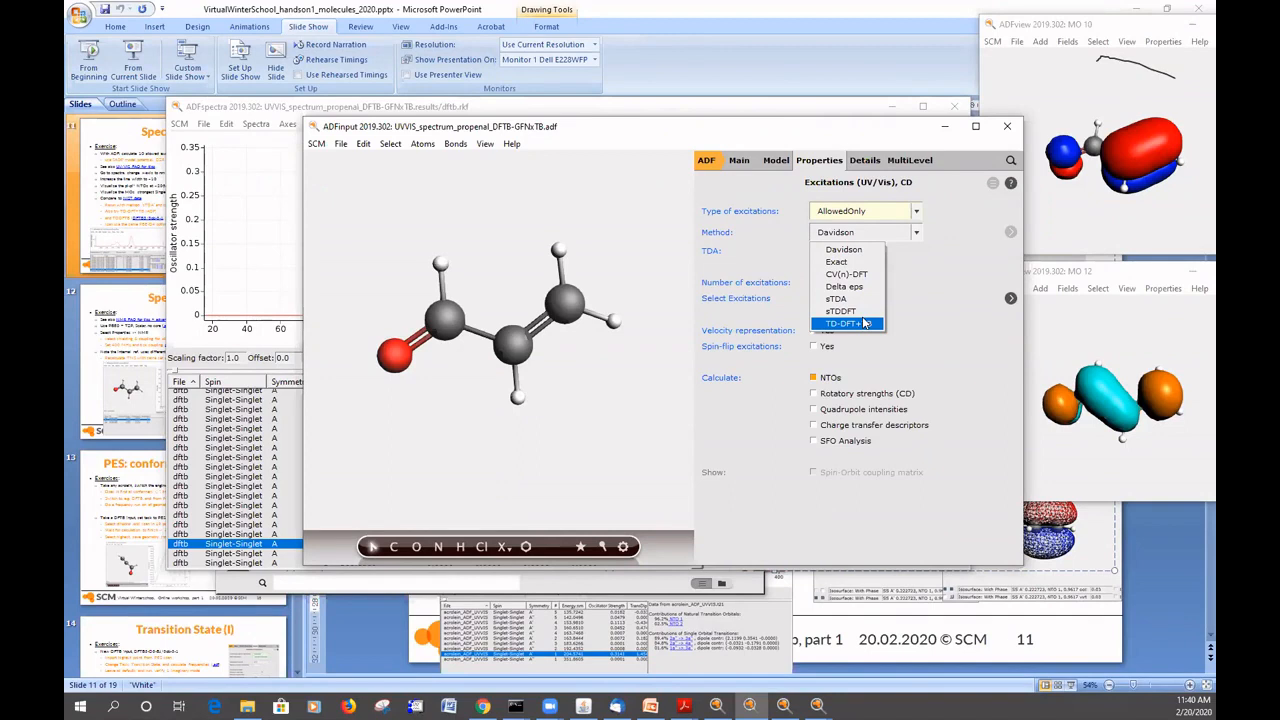
click(968, 288)
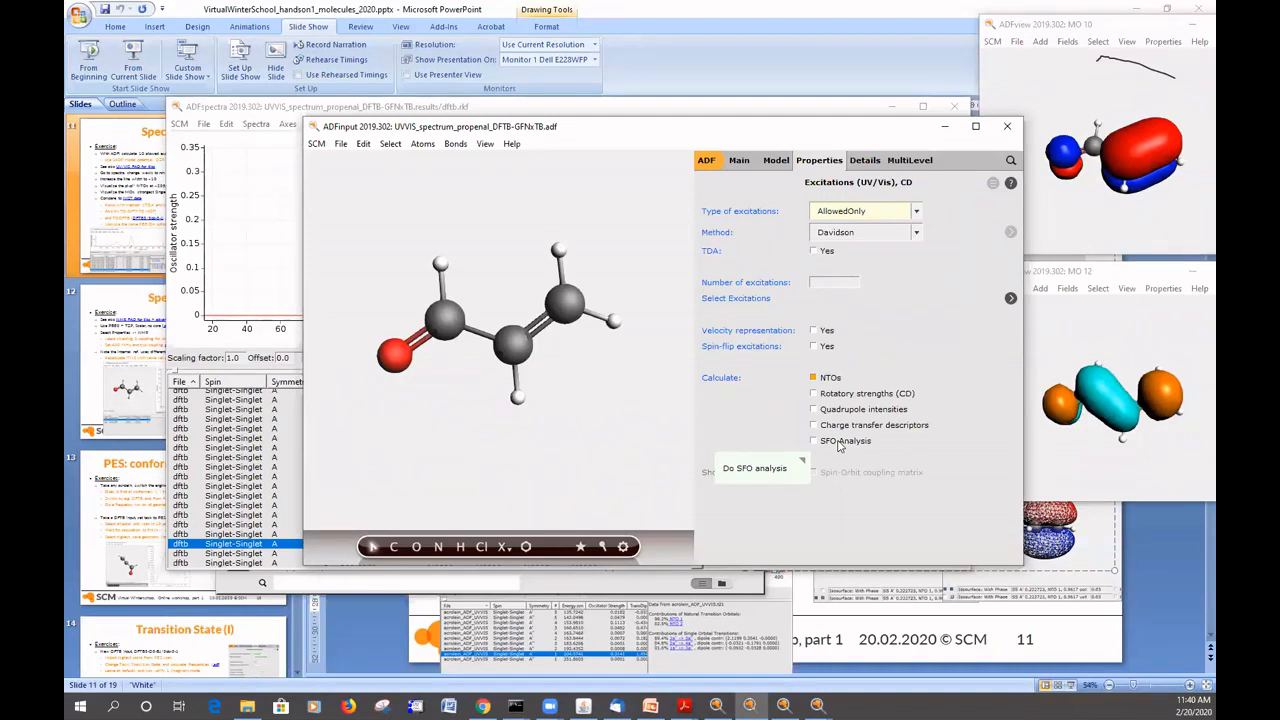
- Save the input under the new name UVVIS_spectrum_propenal_ADF_SAOP.adf and run the job
click(341, 144)
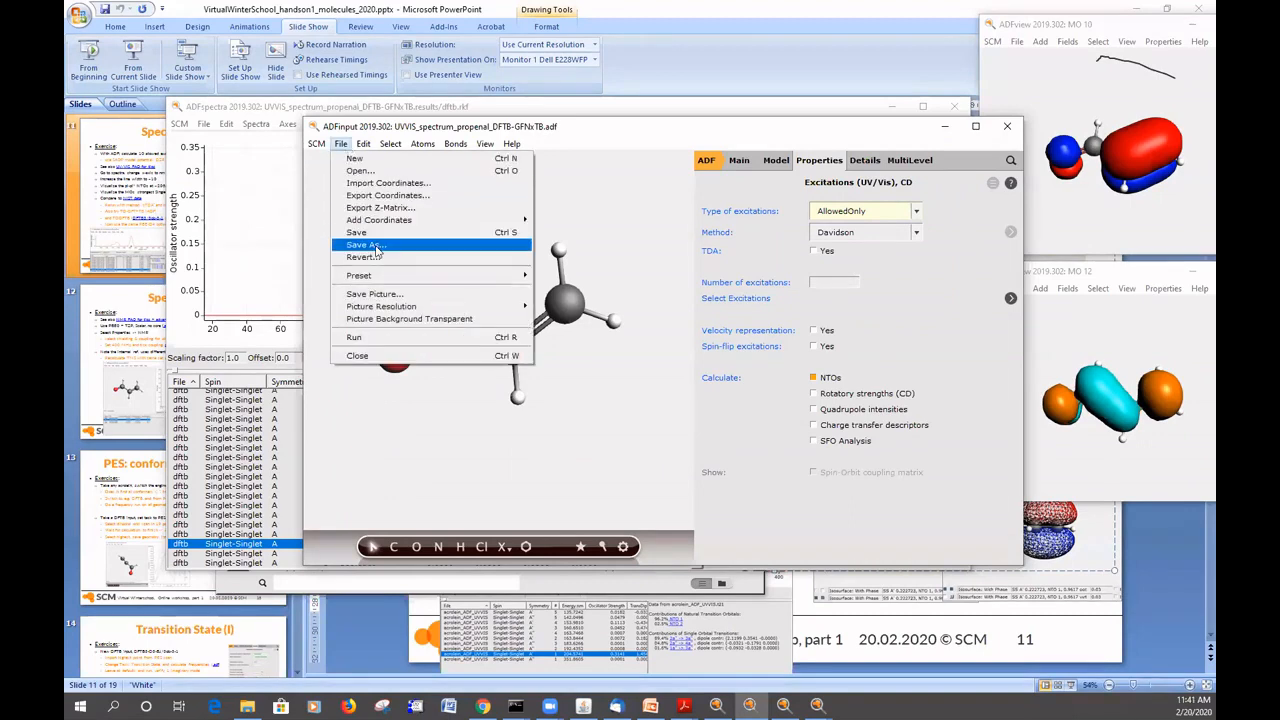
click(430, 245)
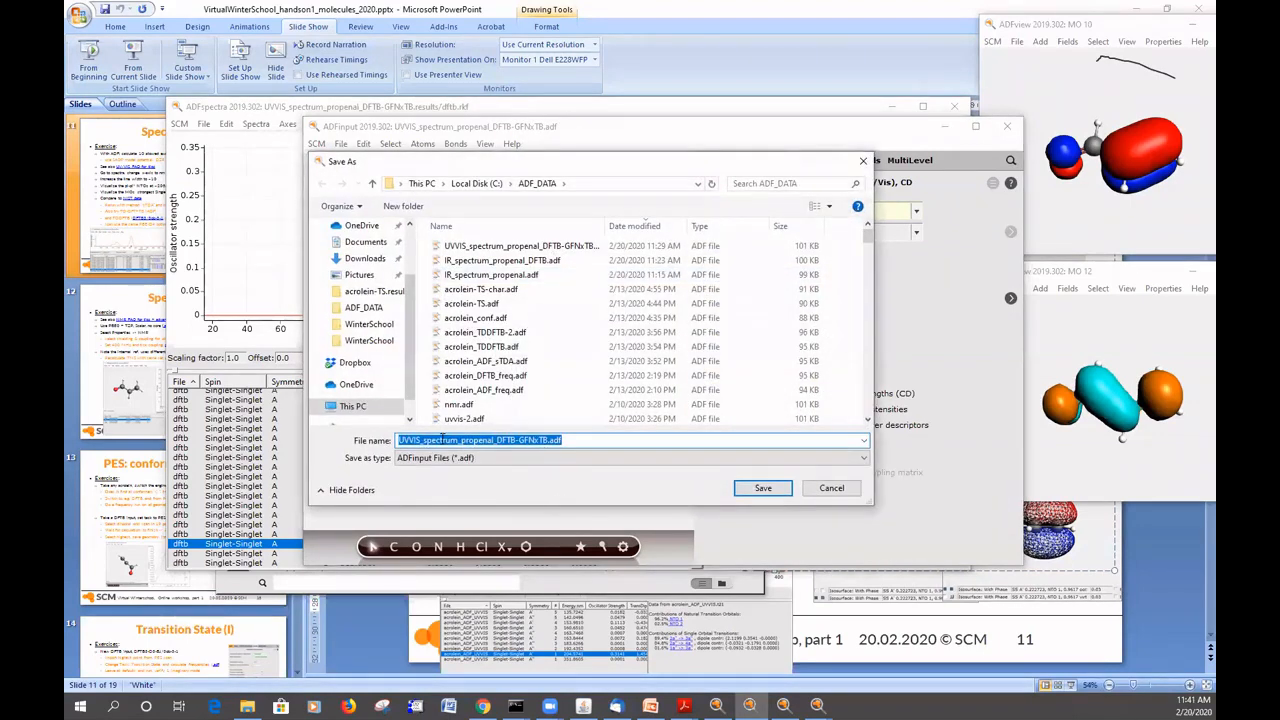
click(544, 440)
drag(544, 440, 497, 440)
text(ADF_SAOP)
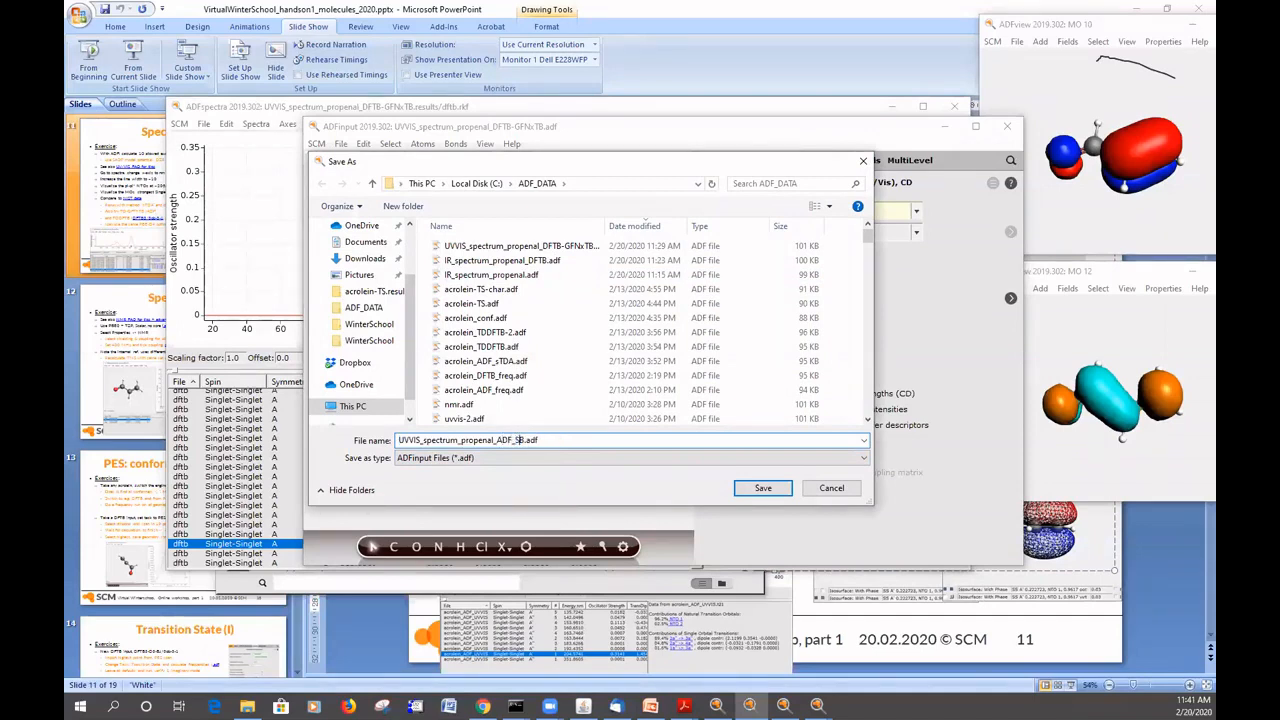
key(Delete)
click(764, 489)
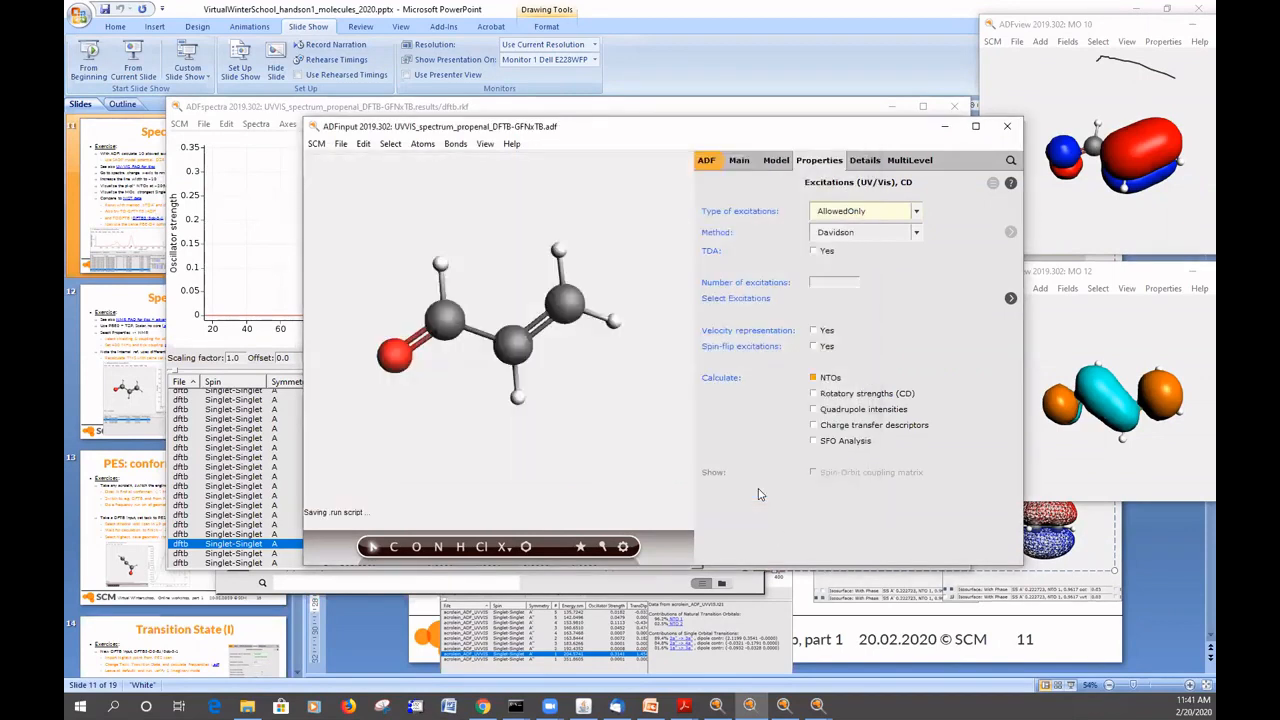
click(341, 144)
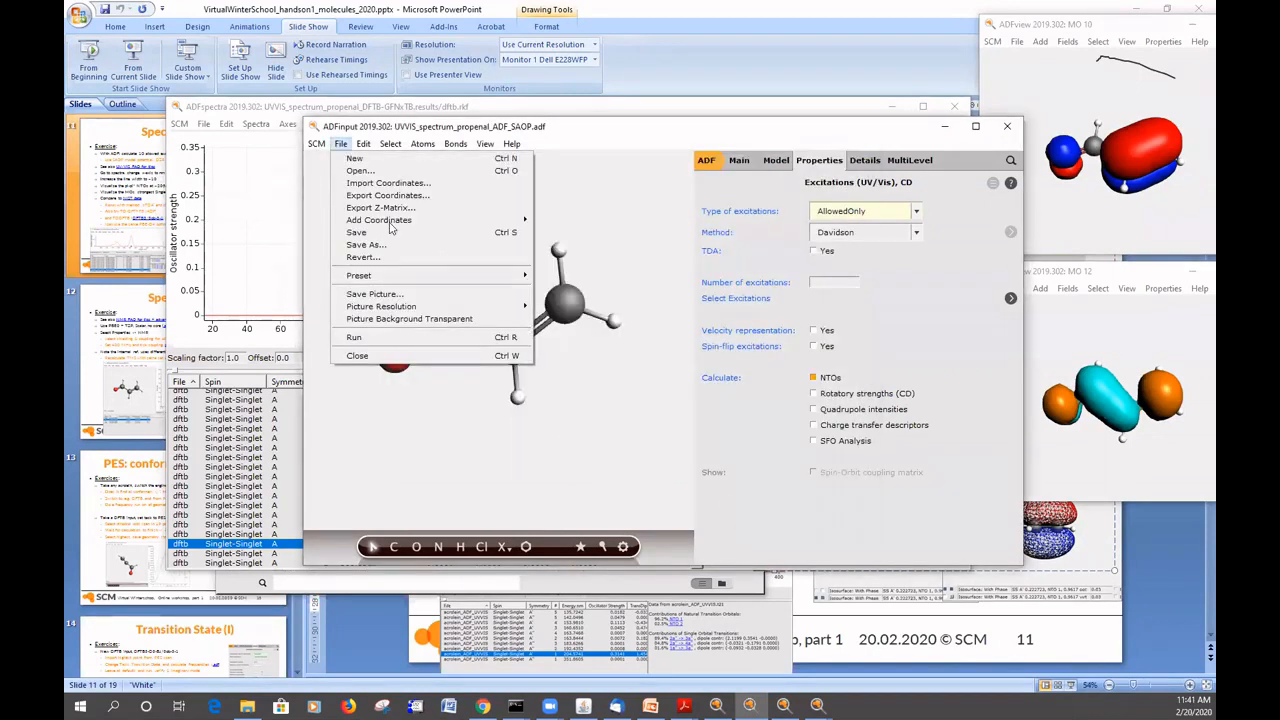
click(408, 340)
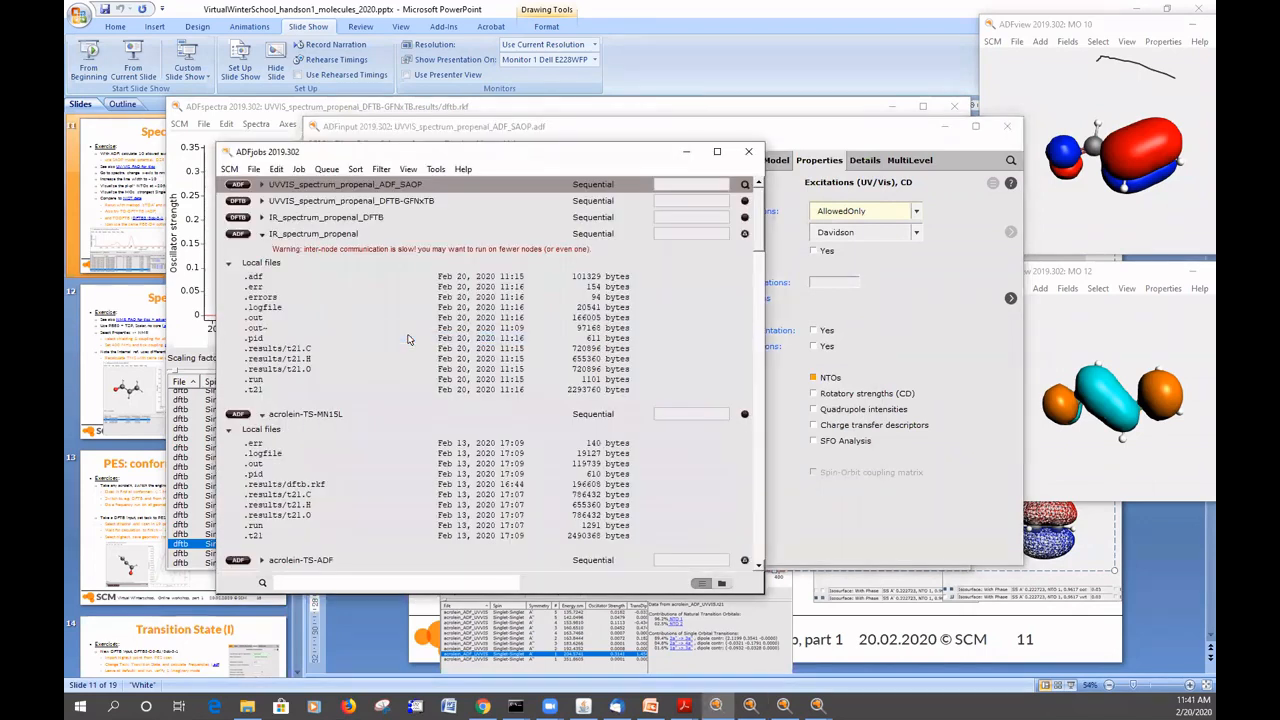
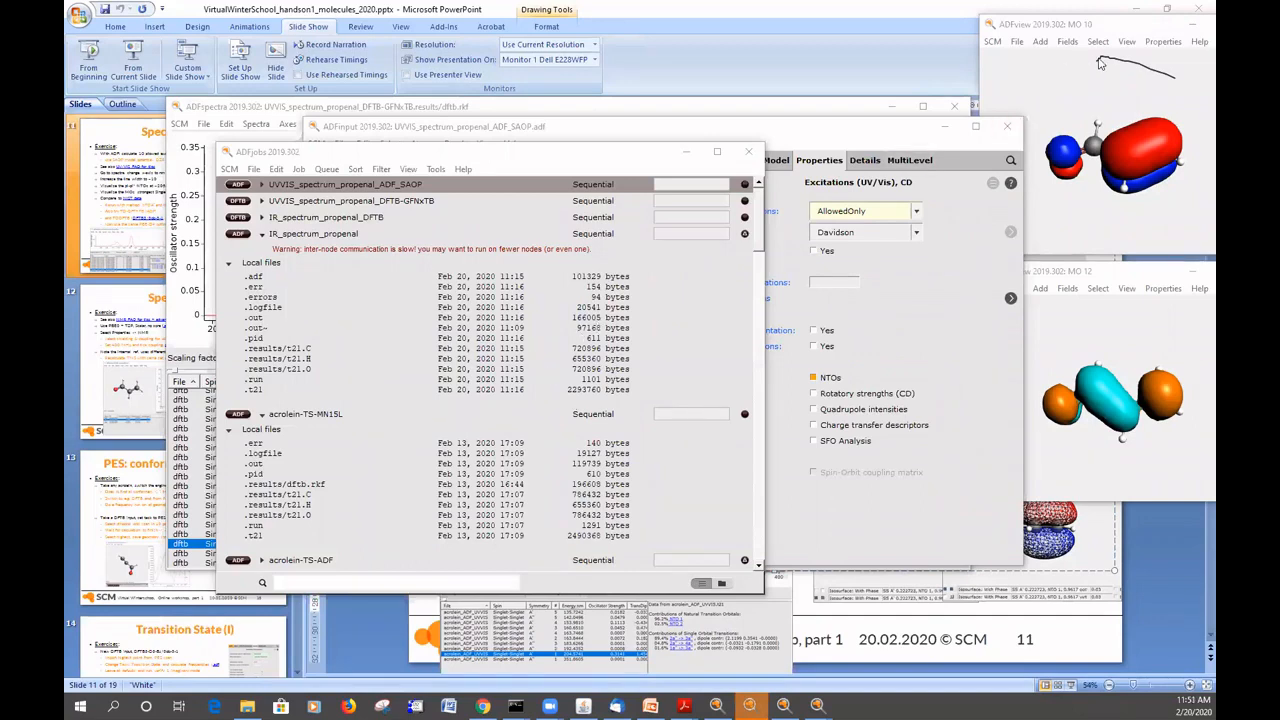
- Move the MO 10 window aside, consult the UV/VIS exercise slide in PowerPoint, and return to ADFinput
drag(1119, 27, 952, 46)
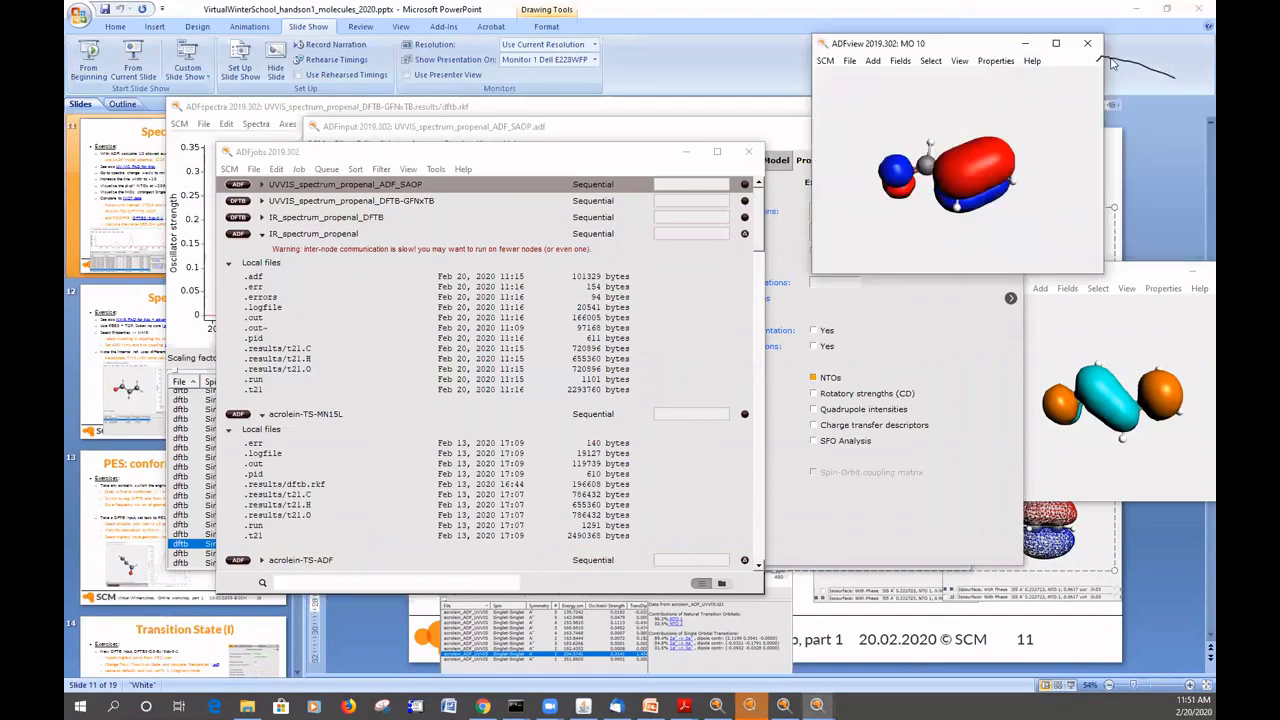
click(1112, 63)
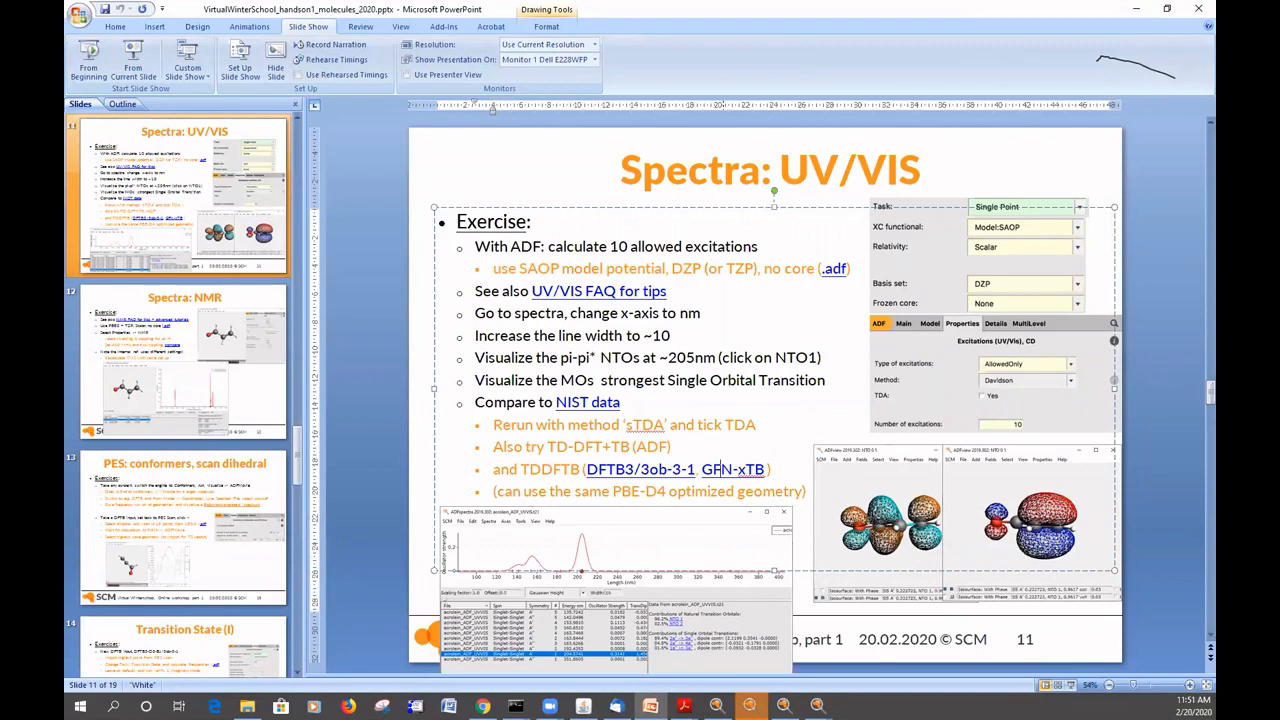
key(alt+Tab)
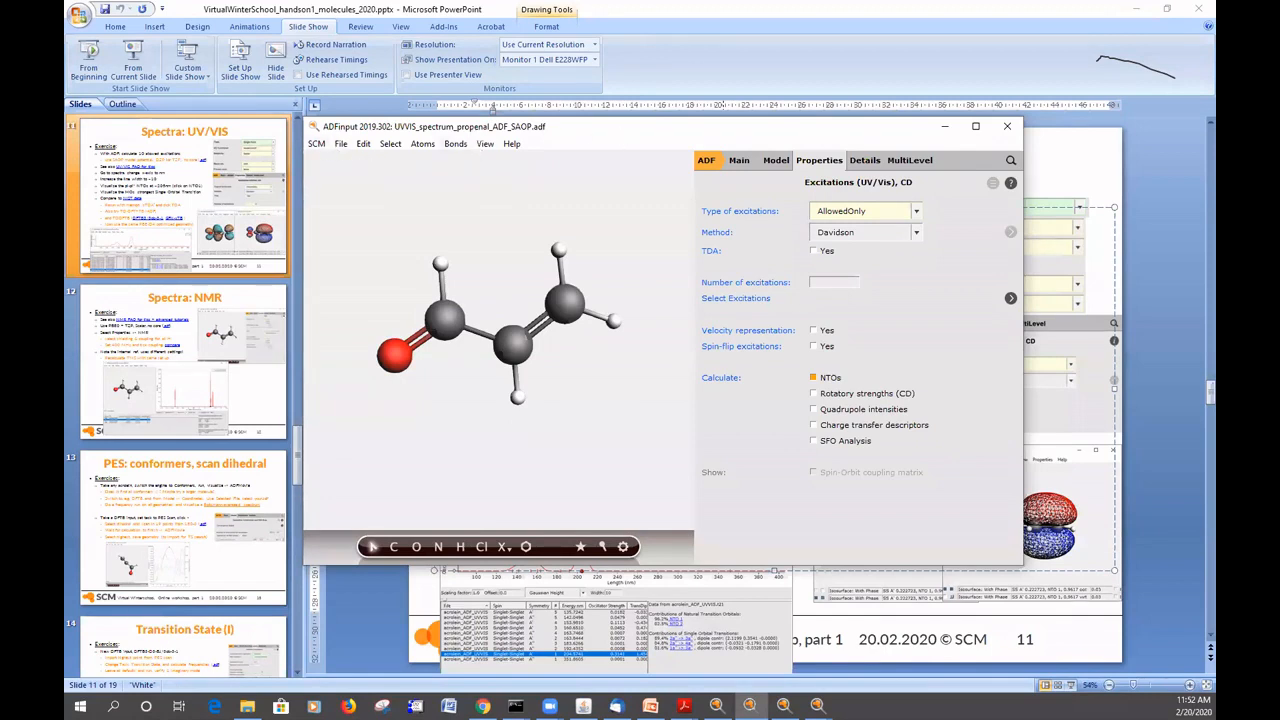
- Open the calculated spectrum of the UVVIS_spectrum_propenal_ADF_SAOP job and set its peak width to 5
click(784, 706)
click(716, 706)
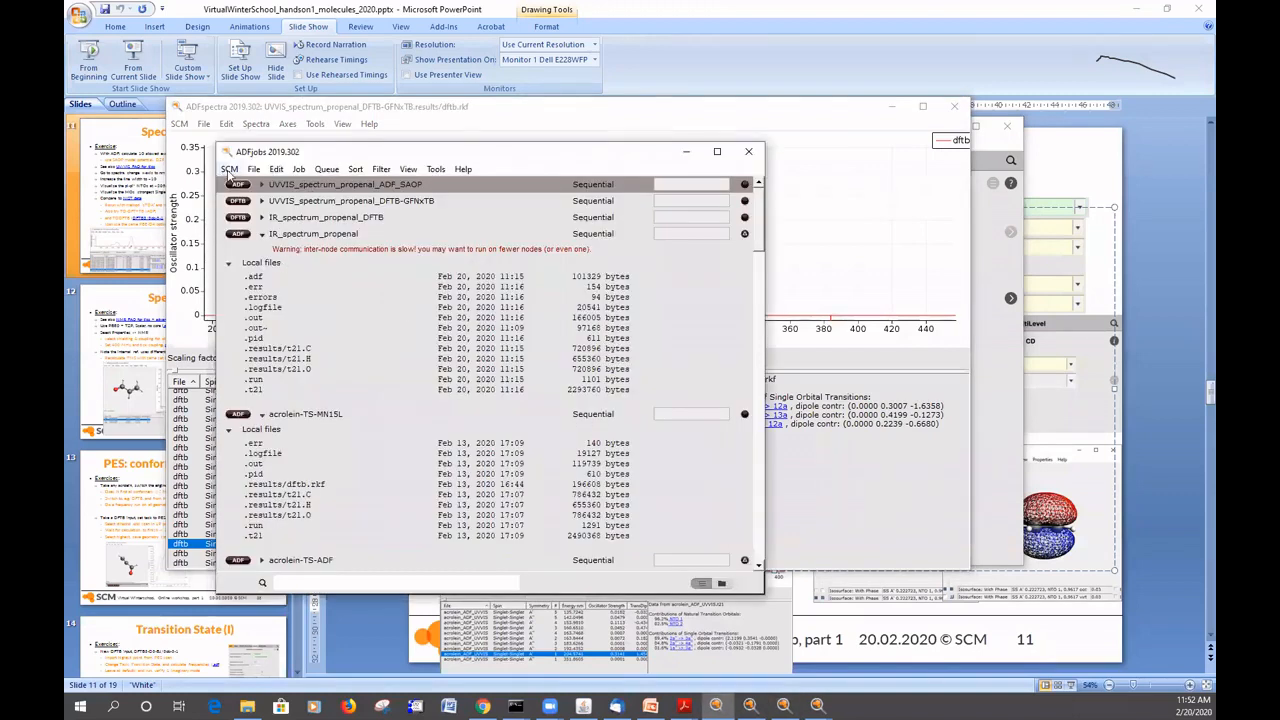
click(229, 170)
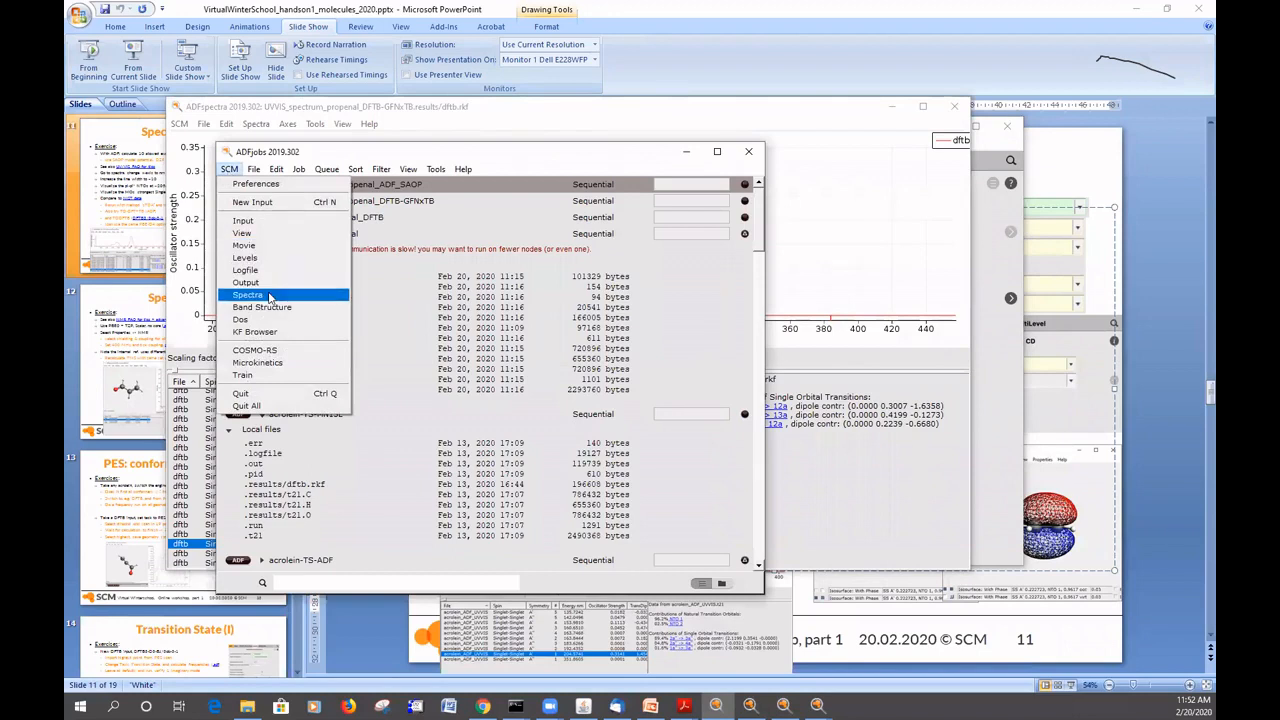
click(268, 296)
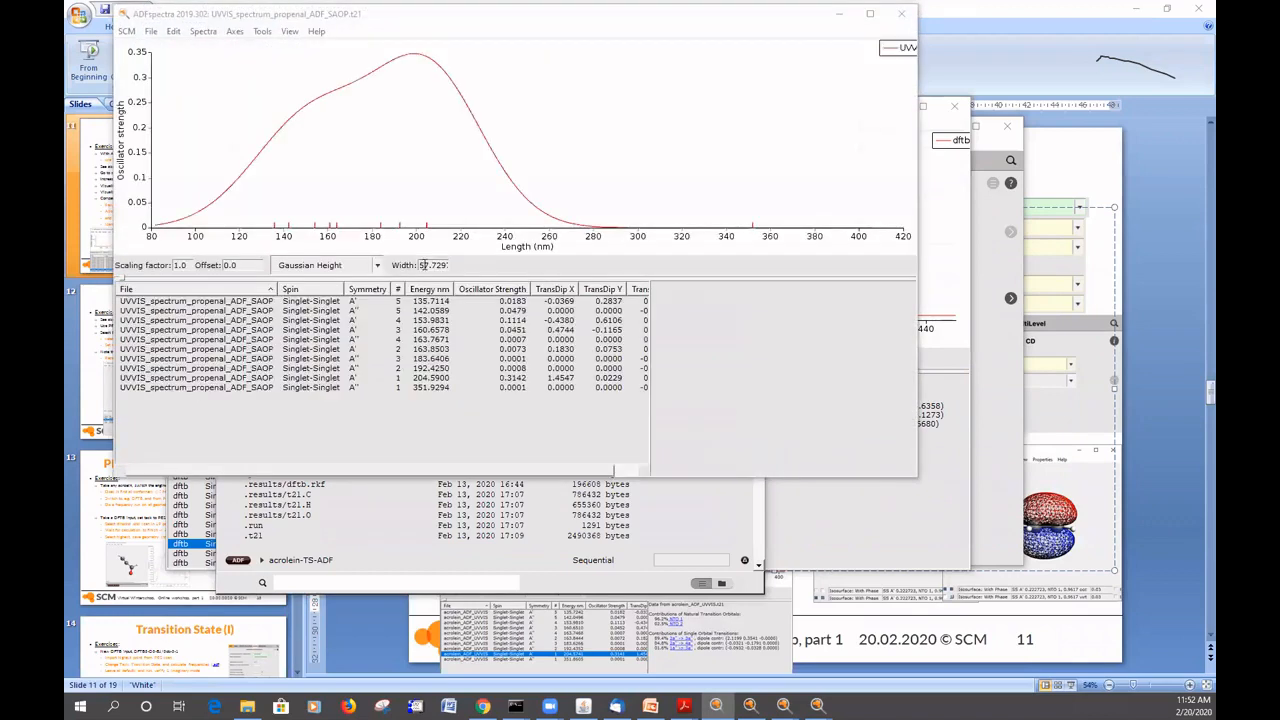
text(5)
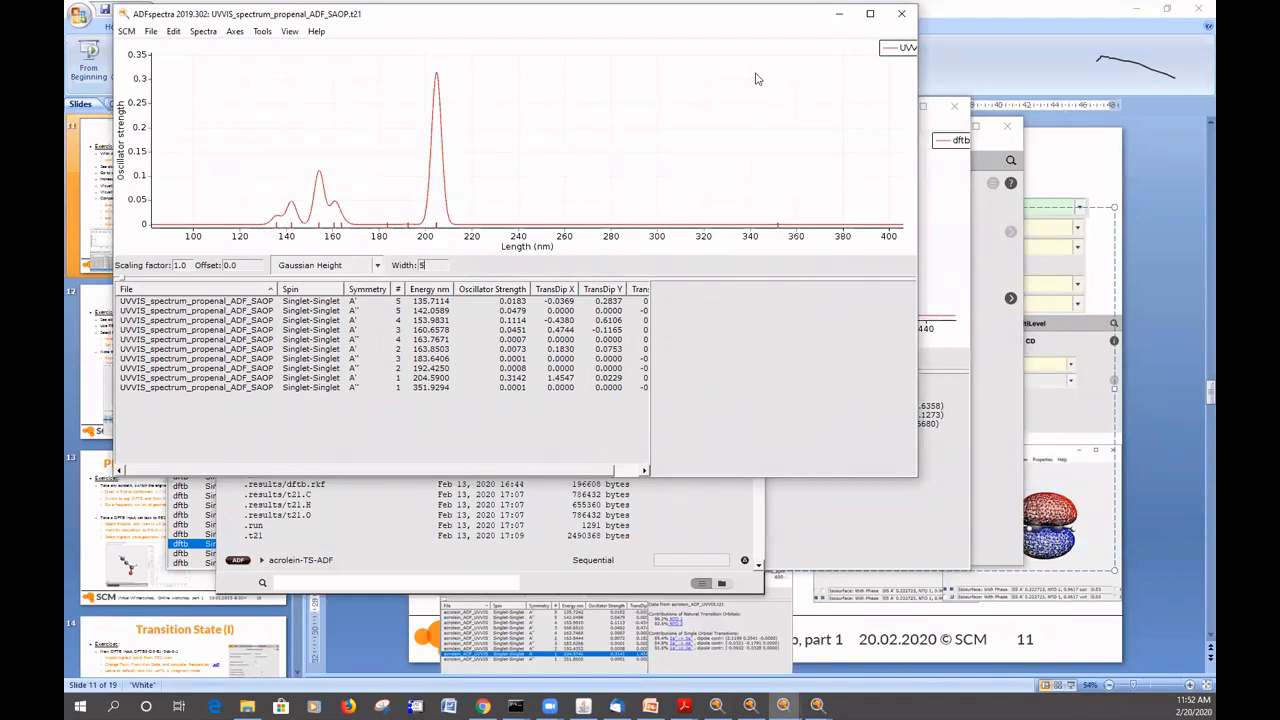
- Inspect the orbital contributions of the SAOP excitations at 351.93 and 204.59 nm and place the DFTB spectrum alongside for comparison
click(423, 388)
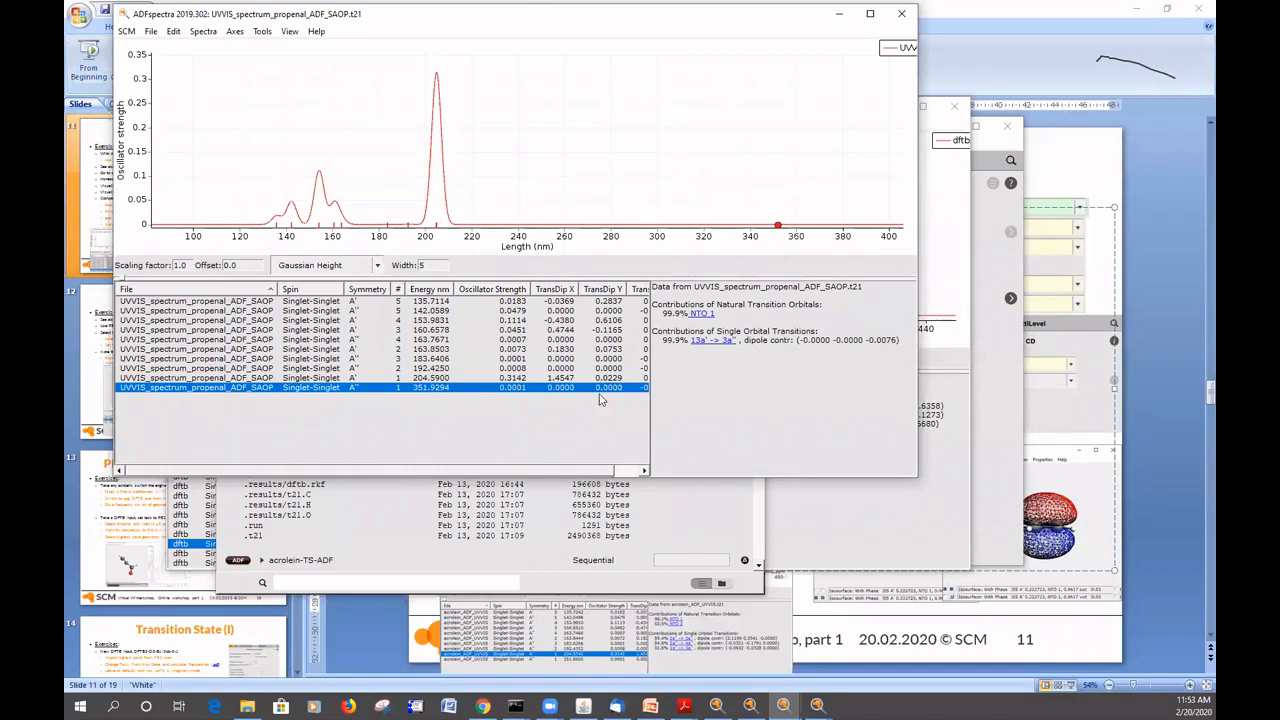
click(445, 379)
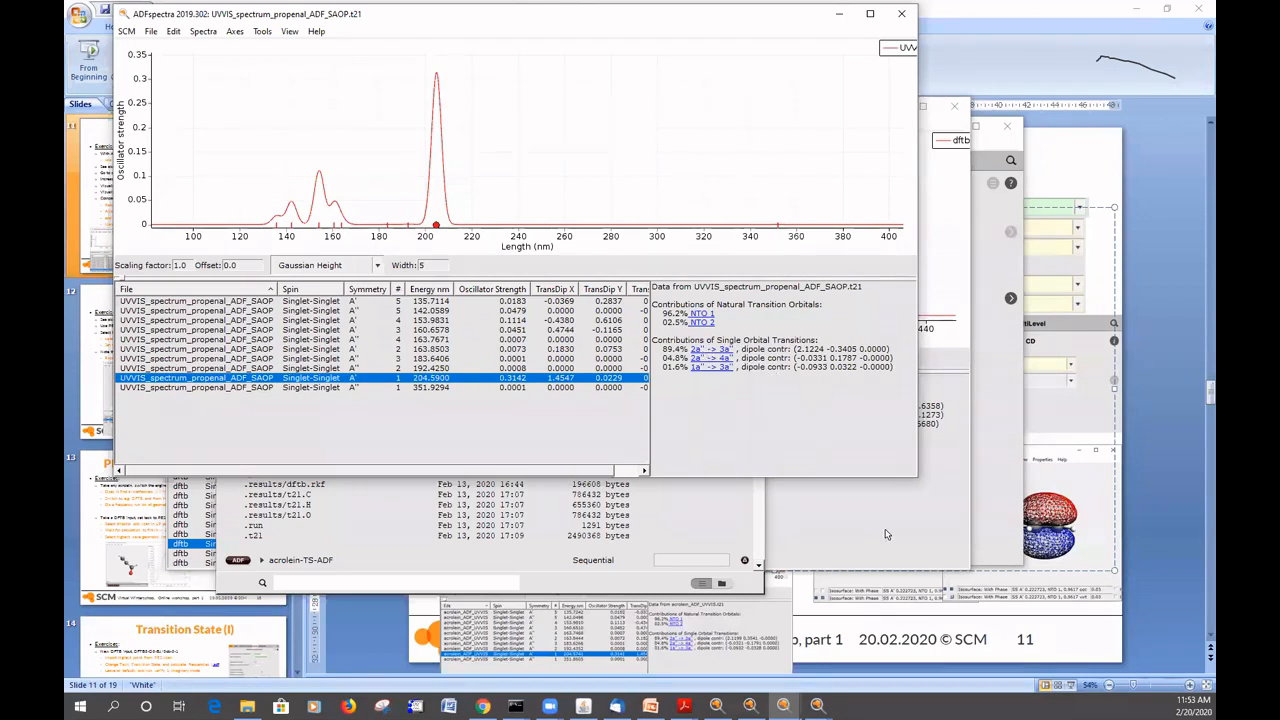
click(940, 450)
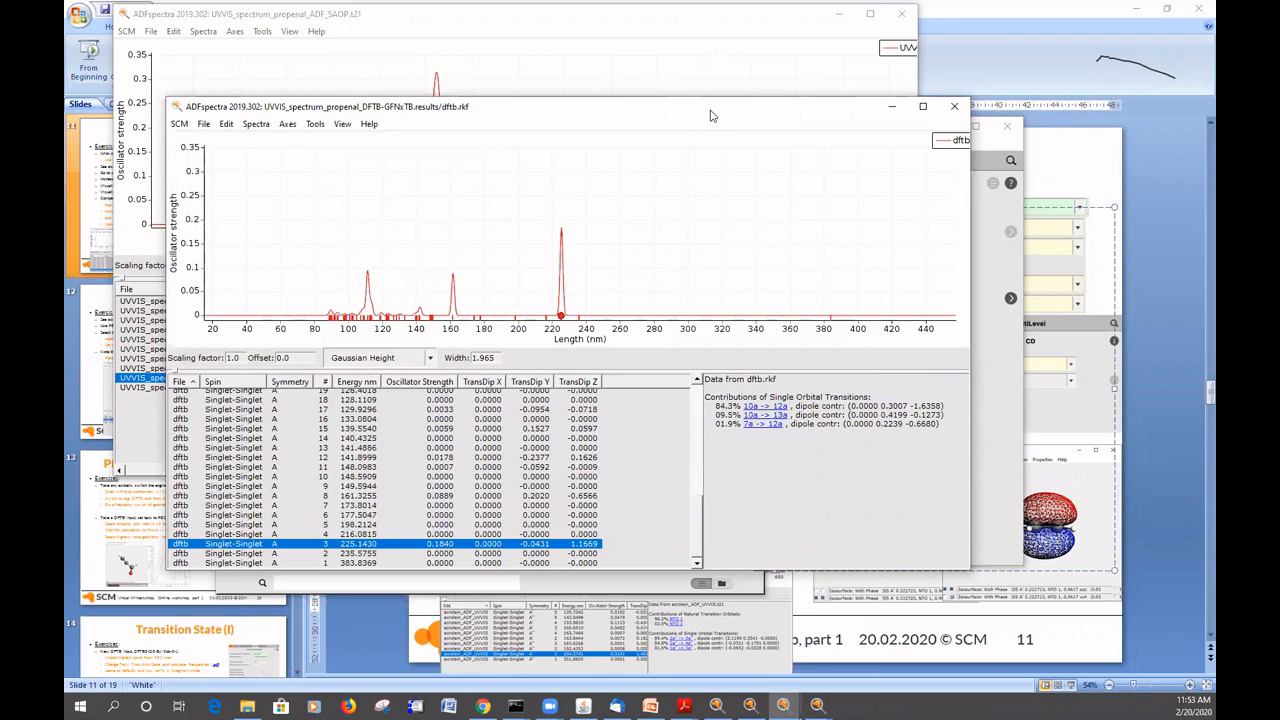
drag(710, 115, 627, 382)
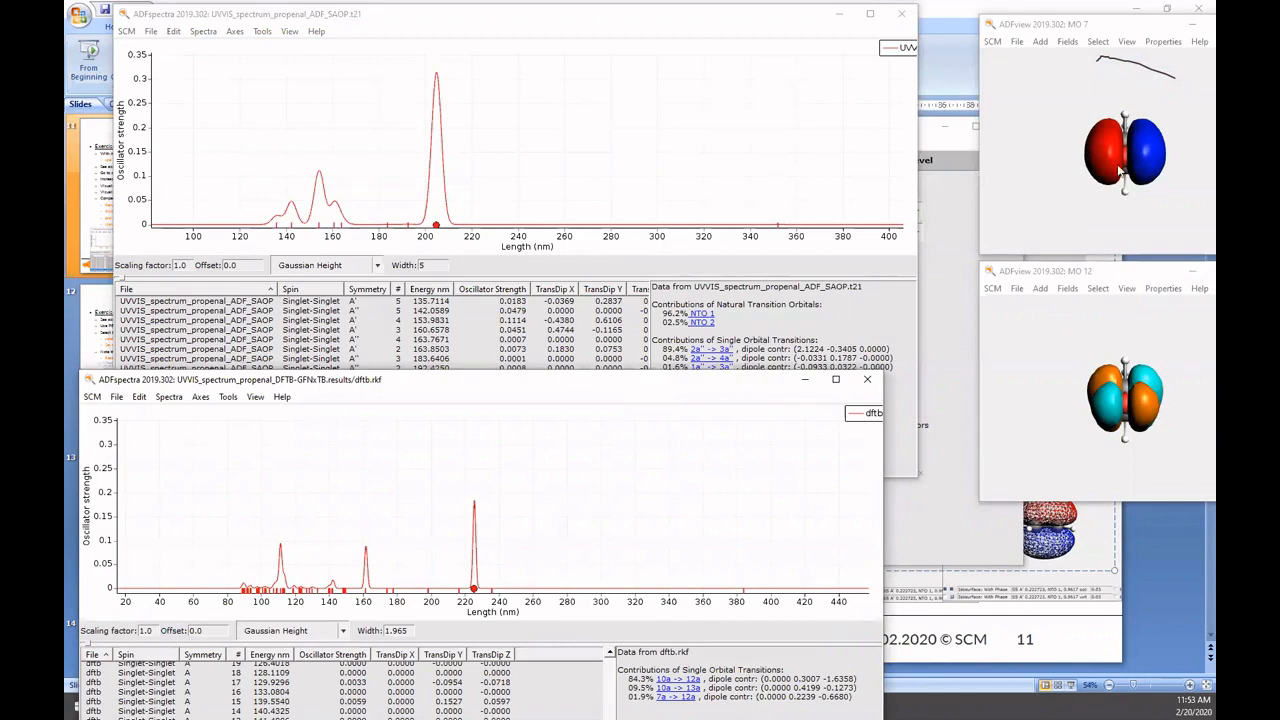
- Display MO 7 and MO 12 of the DFTB 7a -> 12a transition and rotate both orbitals to a side view
drag(1176, 203, 1055, 213)
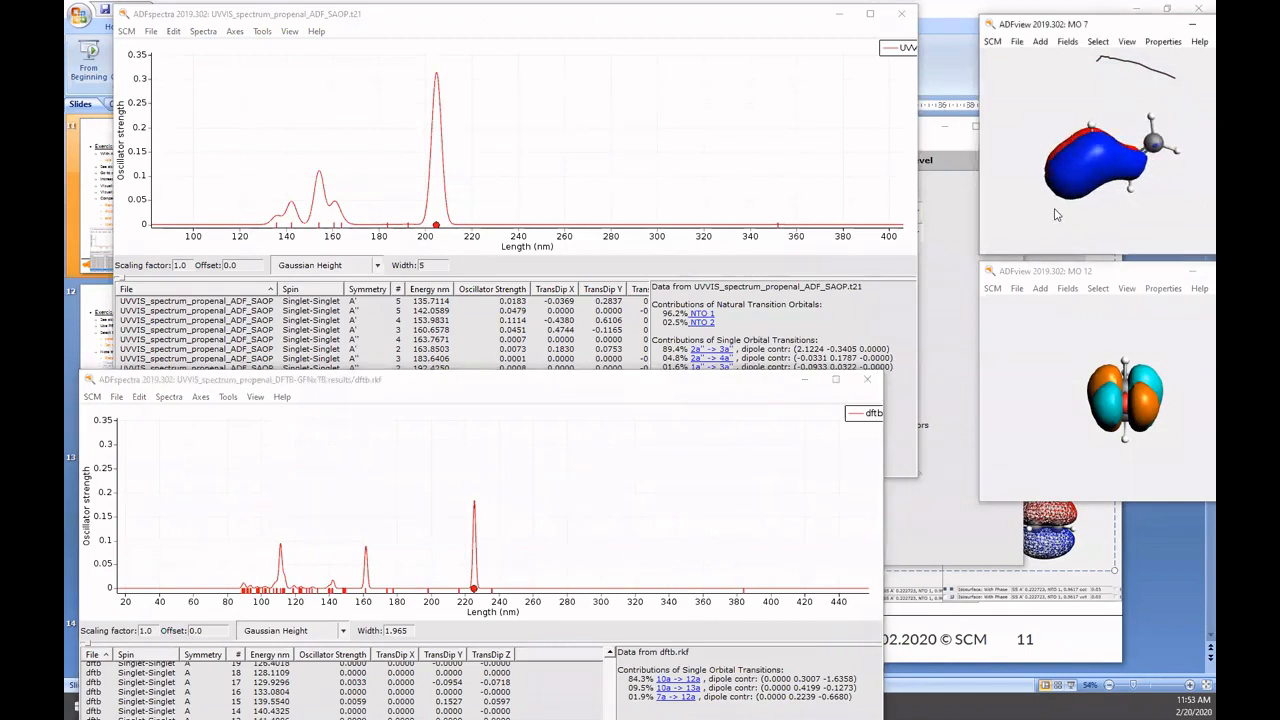
drag(1162, 344, 1077, 355)
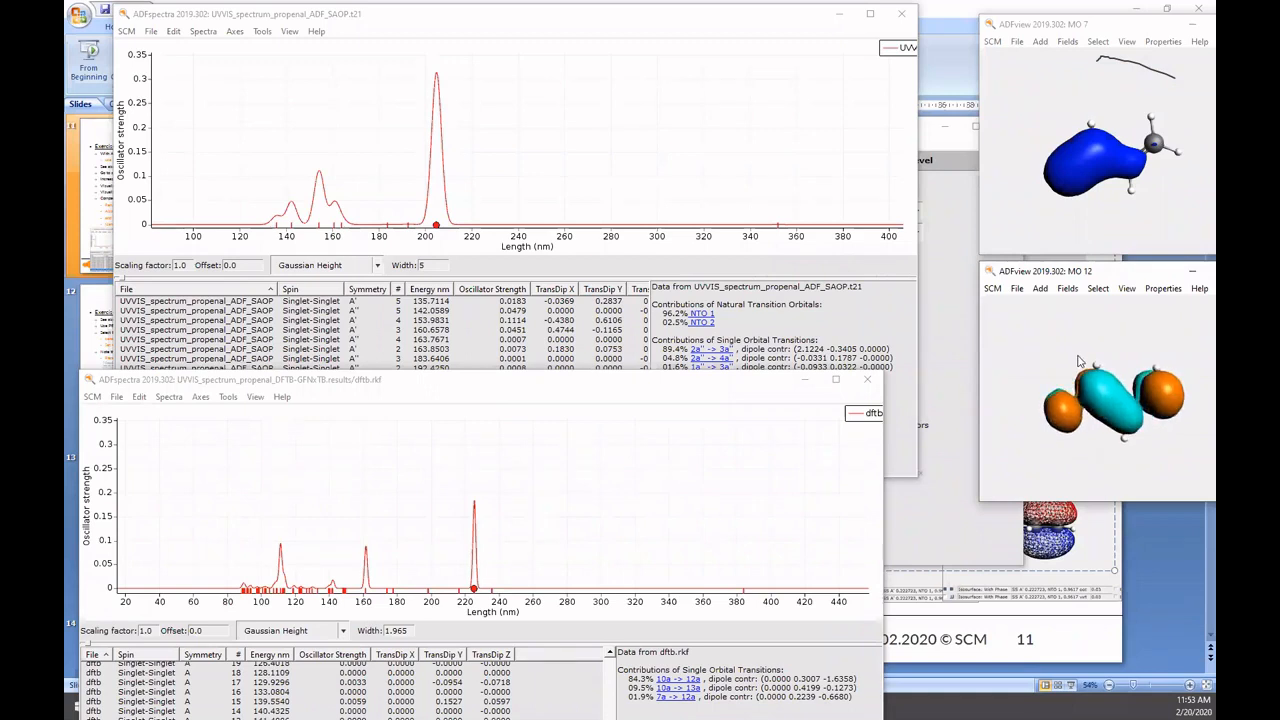
click(1085, 220)
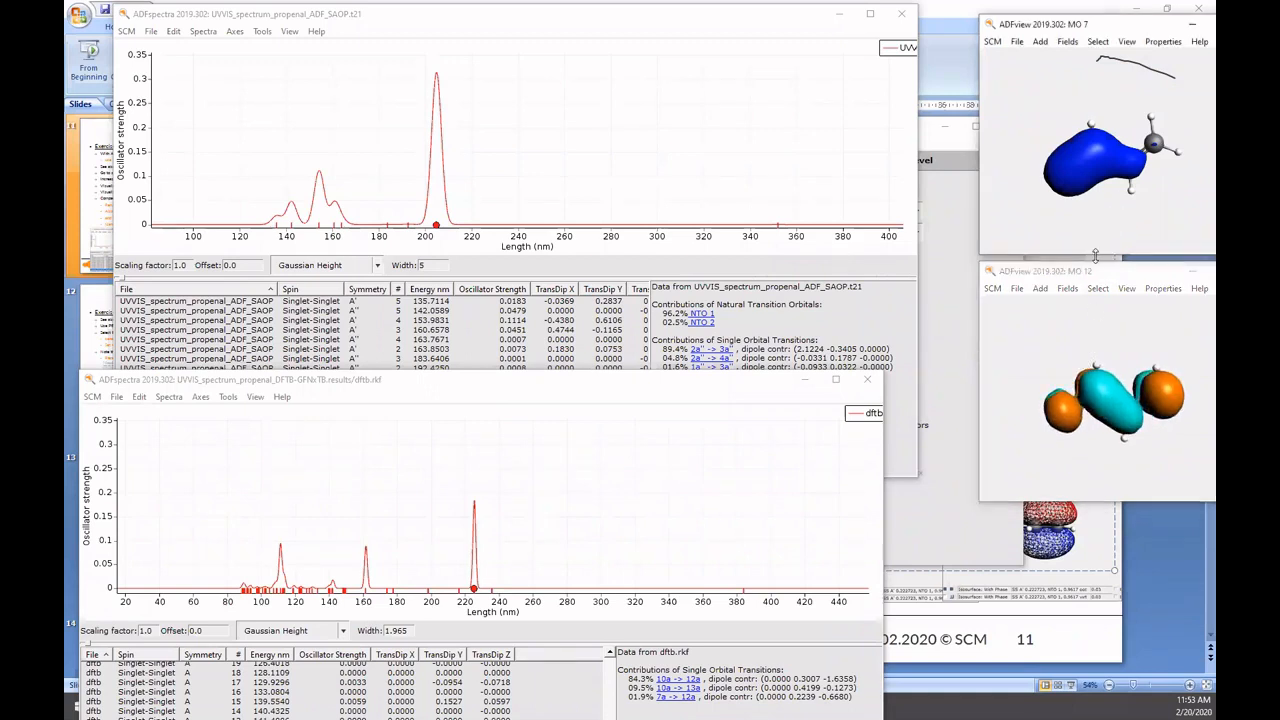
- Enlarge the MO 7 window, move it clear of the others and set the orbital's isosurface value to 0.05
drag(1095, 256, 1095, 297)
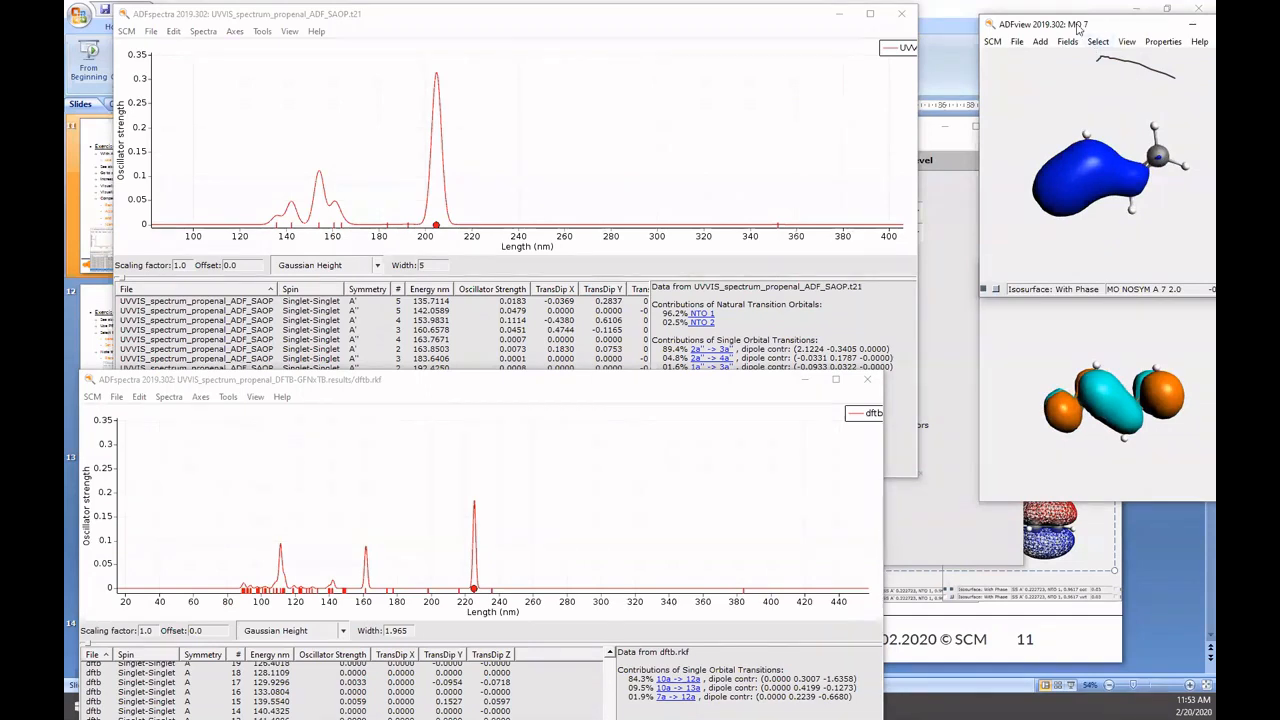
drag(1078, 28, 966, 29)
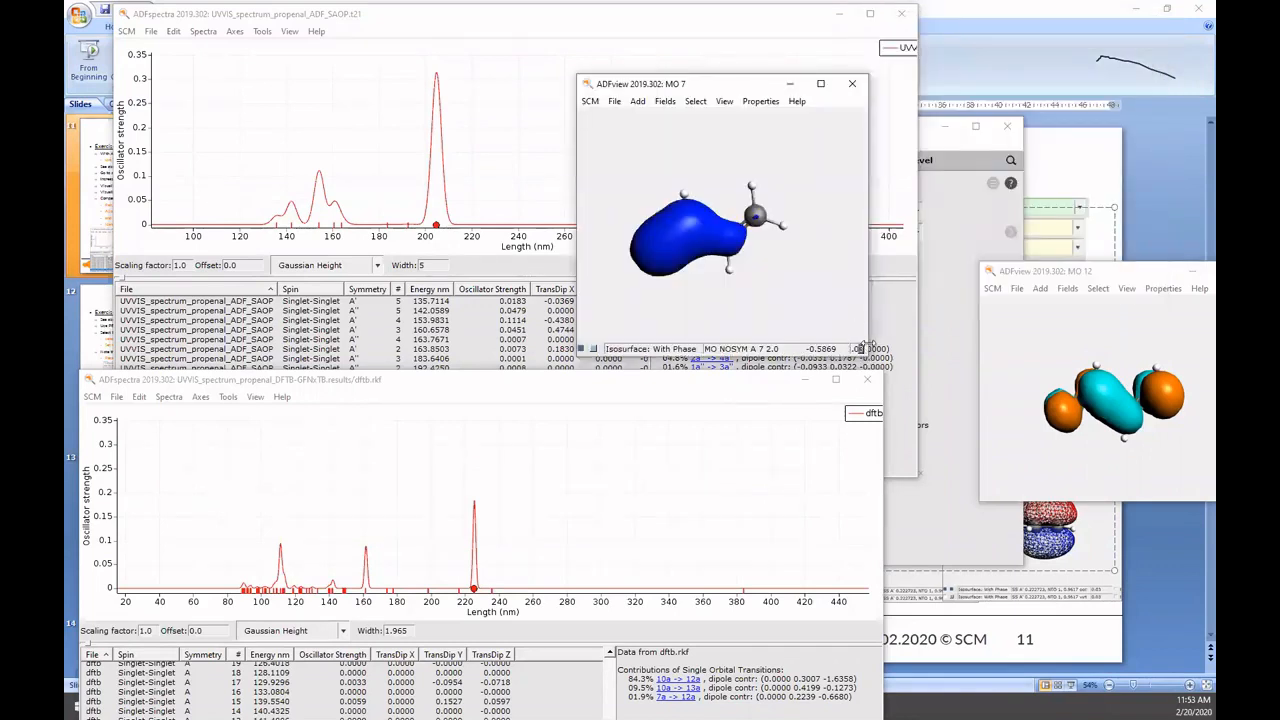
drag(863, 346, 1017, 393)
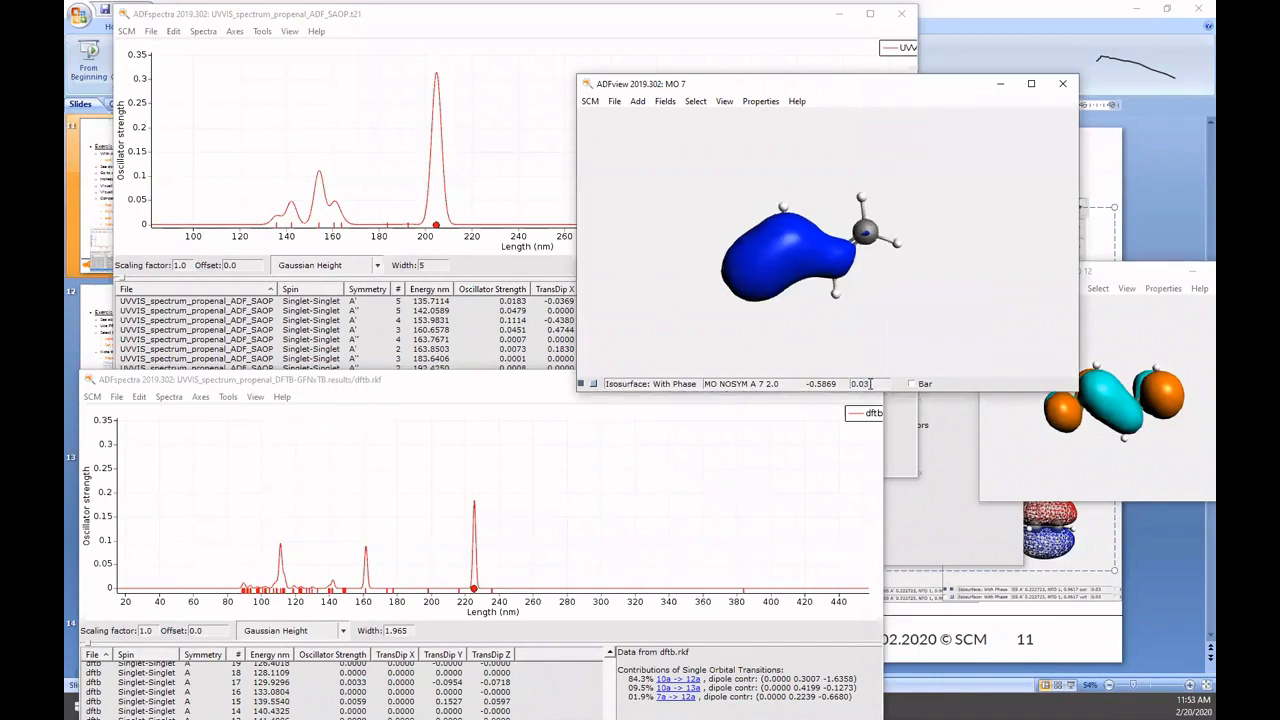
key(BackSpace)
text(5)
key(Return)
mouse_move(878, 308)
mouse_down()
mouse_move(862, 243)
mouse_move(873, 318)
mouse_up()
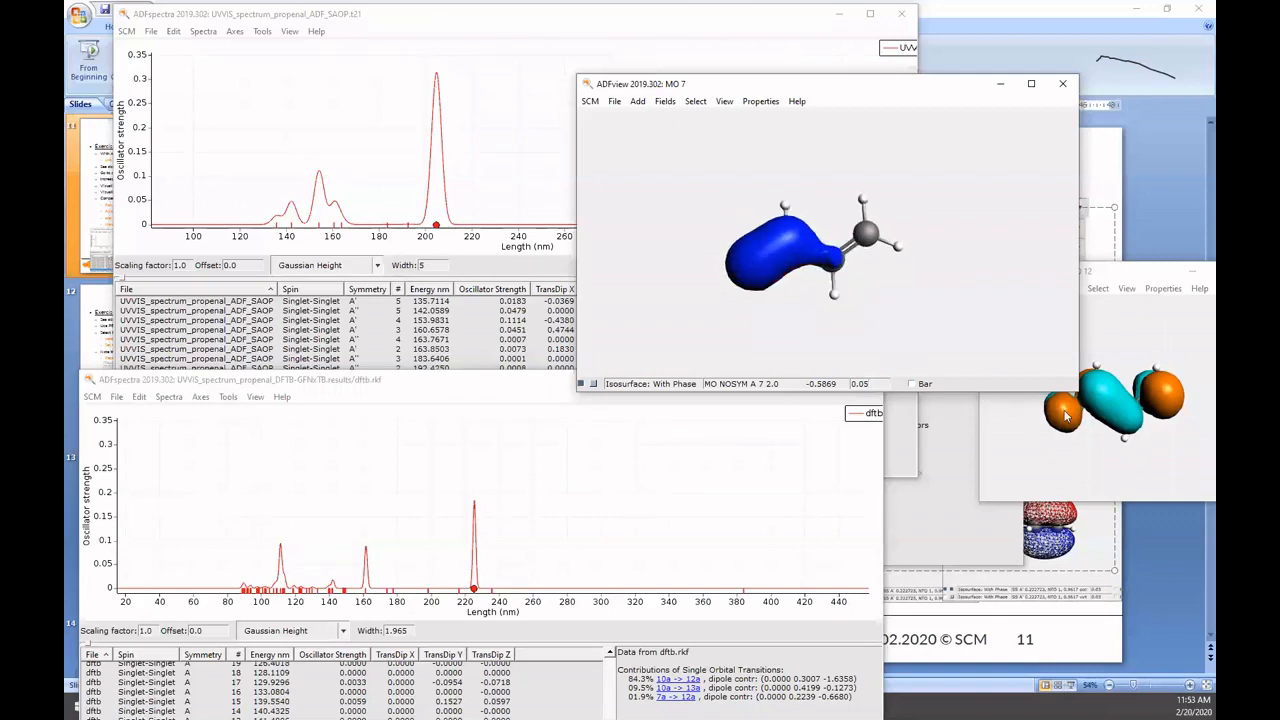
- Display the orbitals of the 1a'' -> 3a'' transition of the SAOP excitation at 204.59 nm, rotate SCF_AAA_3 and move its window aside
click(906, 464)
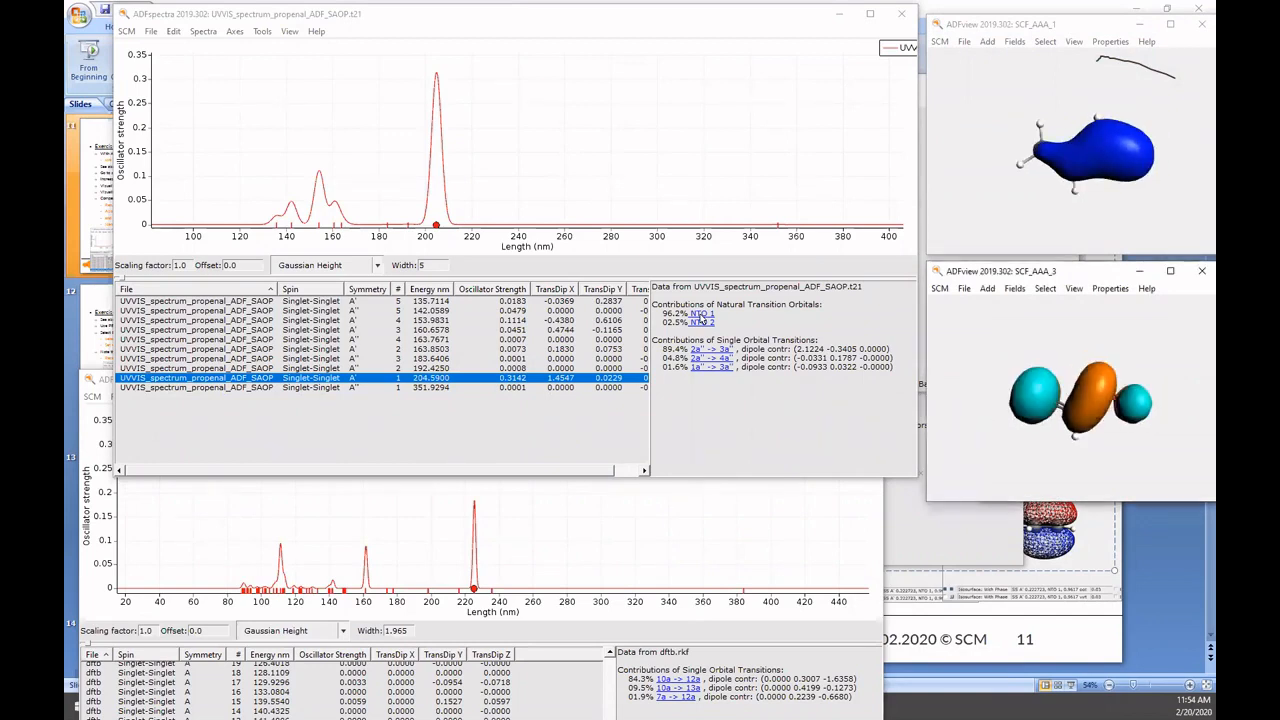
click(703, 320)
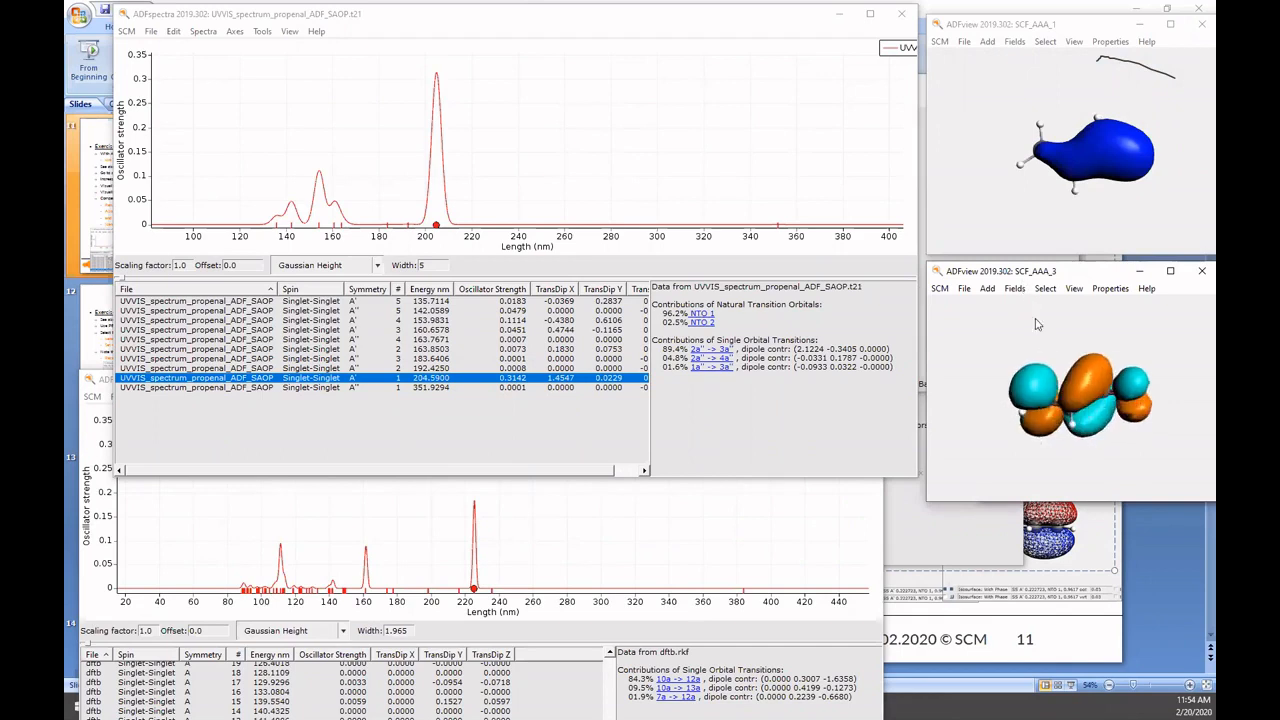
drag(1104, 272, 818, 188)
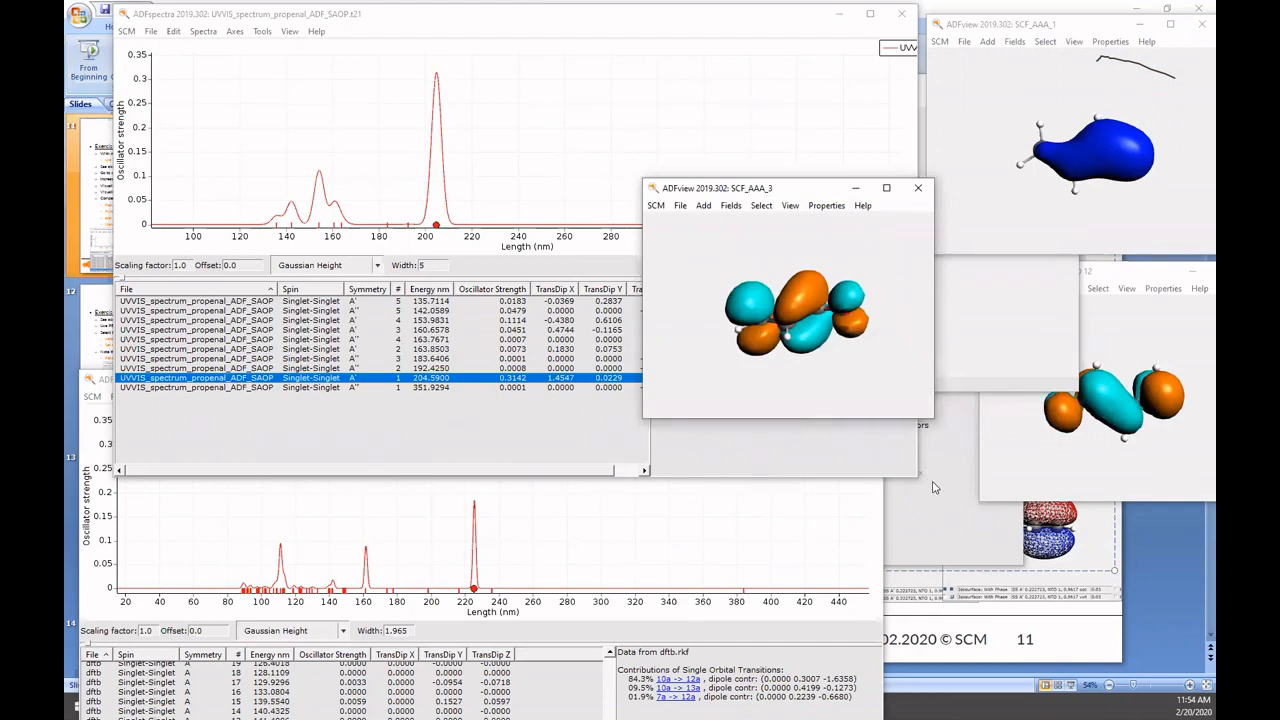
- Enlarge the SCF_AAA_3 window and switch its isosurface to a wireframe display
drag(920, 418, 920, 528)
drag(937, 481, 1073, 481)
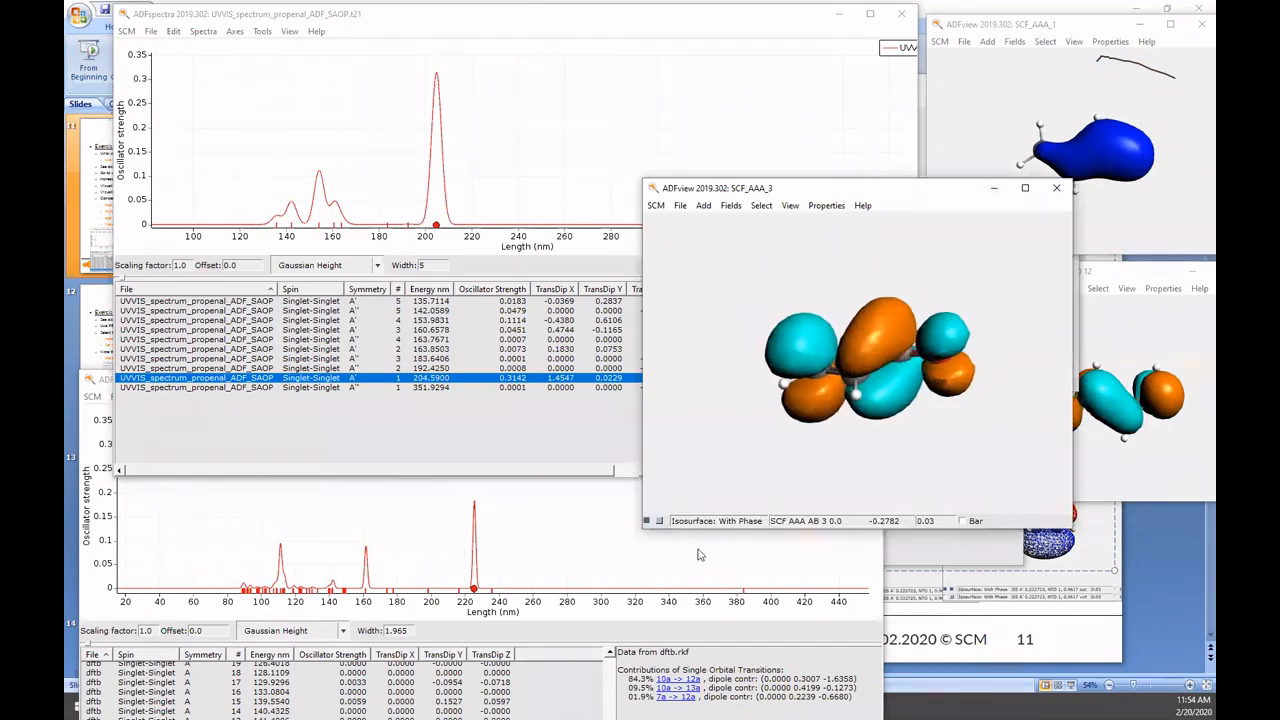
click(659, 522)
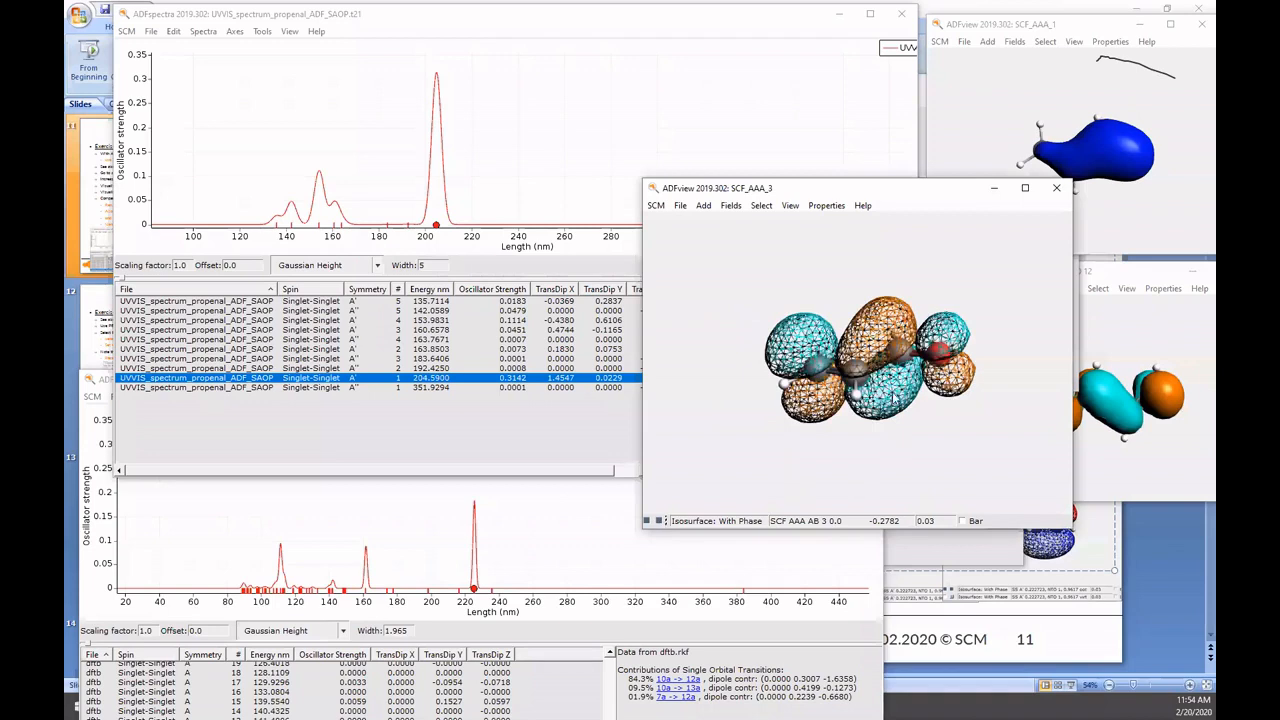
drag(896, 400, 757, 308)
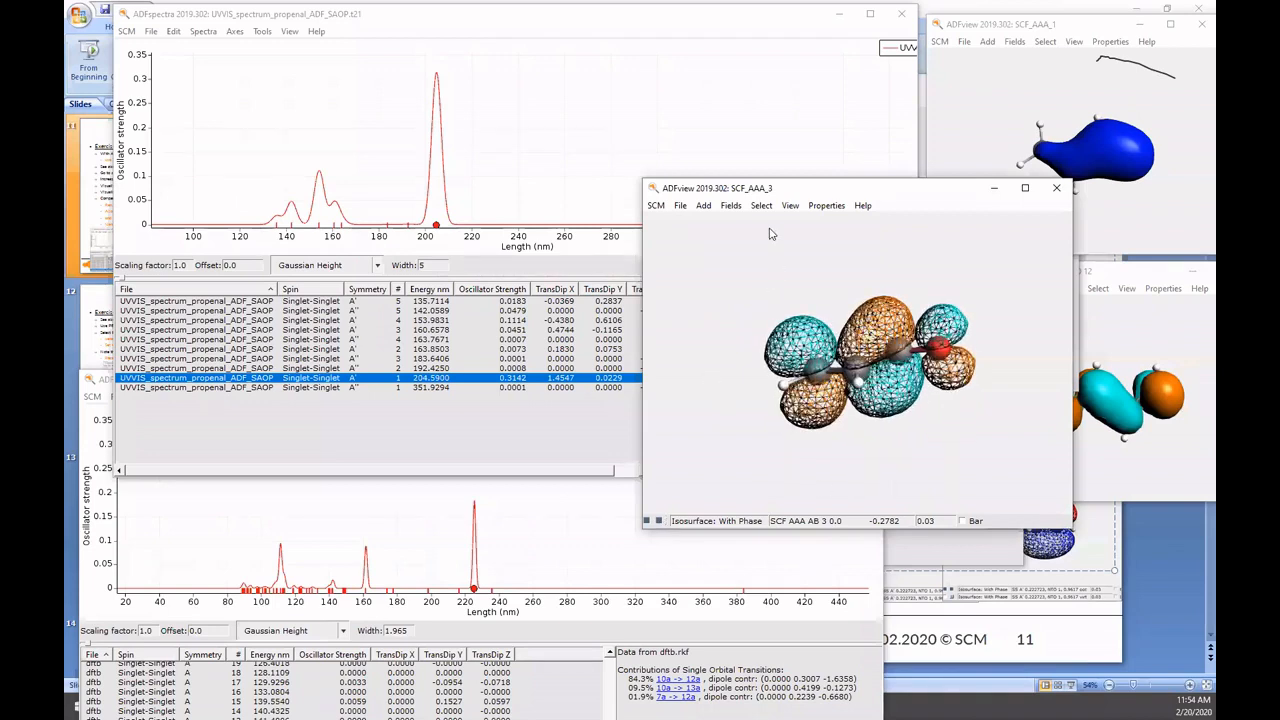
- Review the field grid options for SCF_AAA_3 and show the details of its isosurface with phase
click(733, 206)
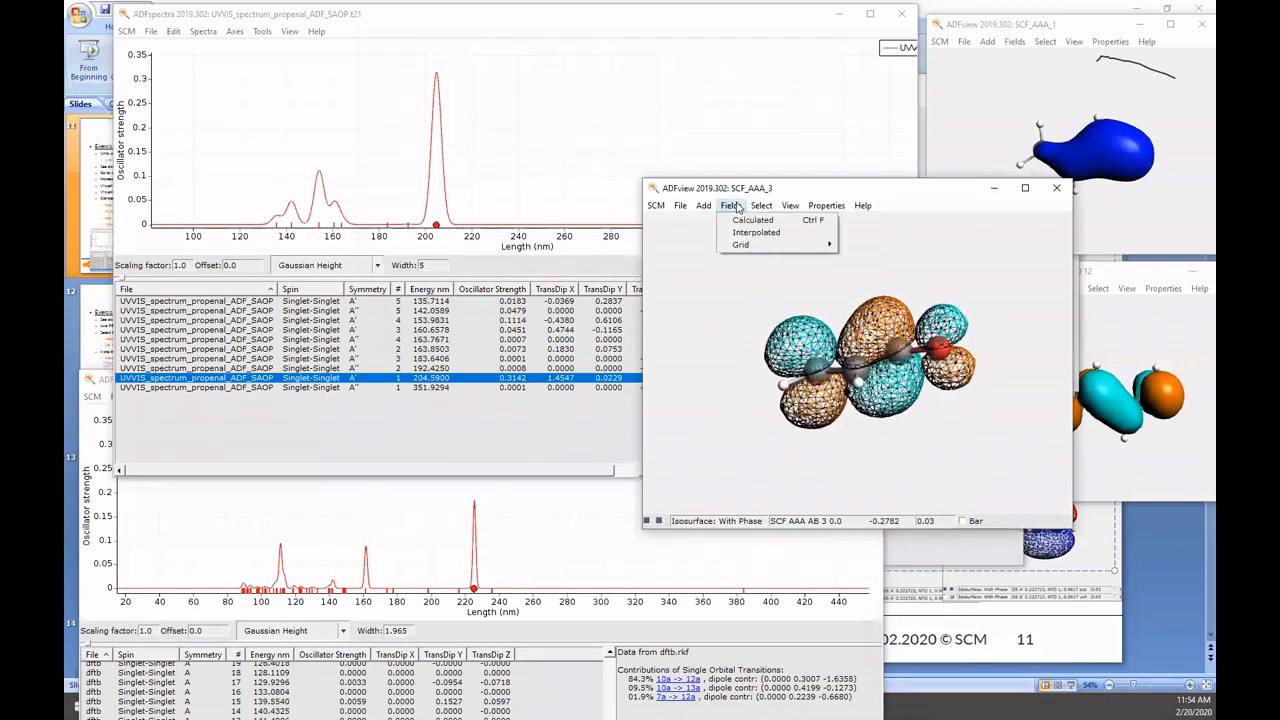
mouse_move(748, 249)
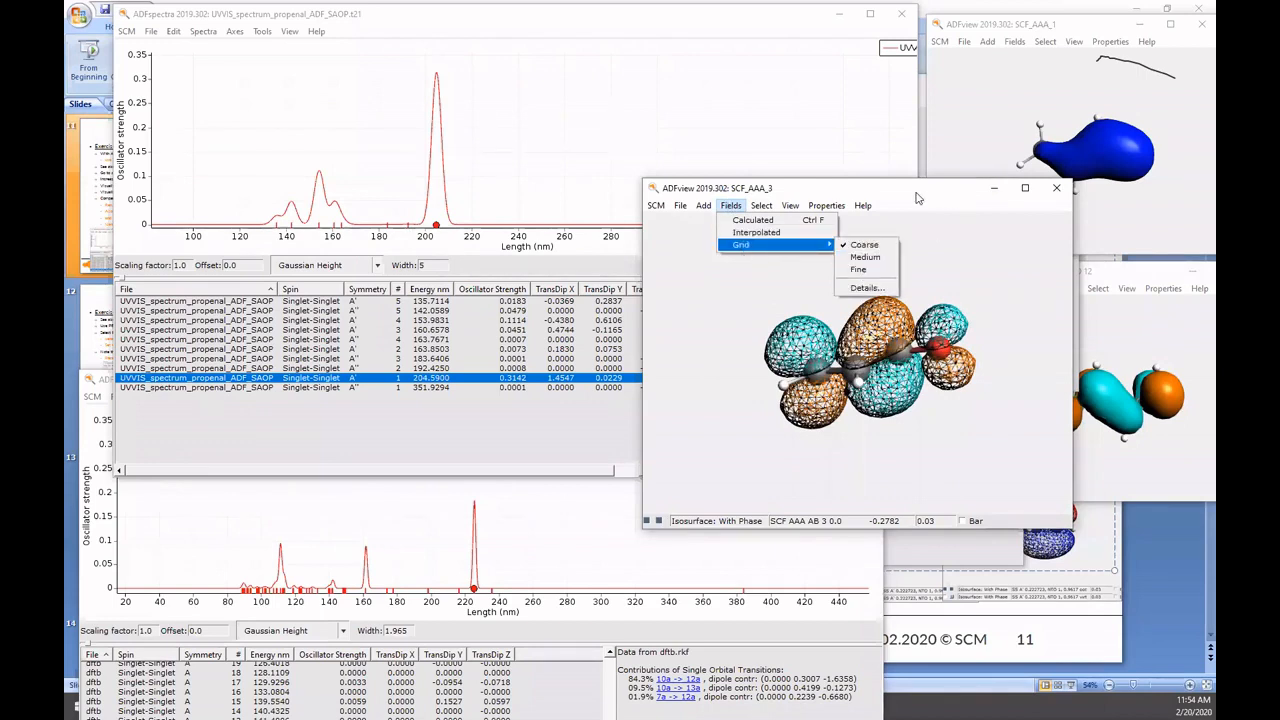
click(918, 198)
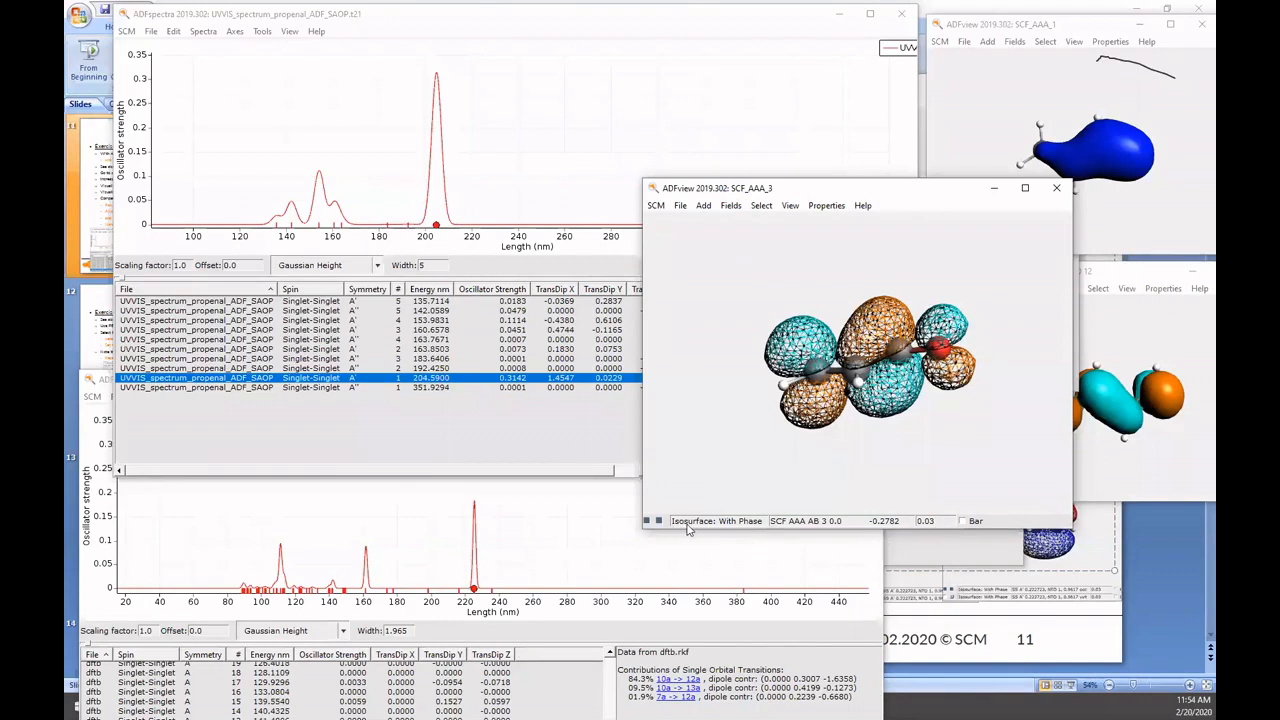
right_click(688, 530)
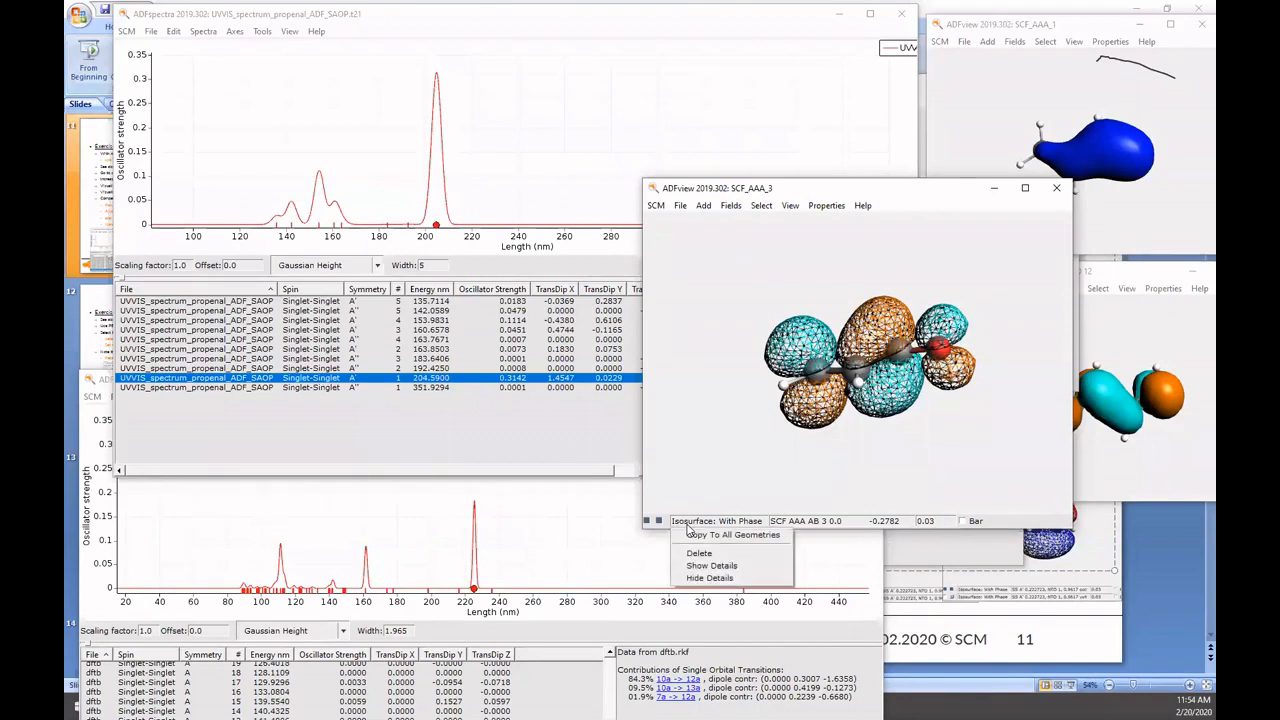
click(721, 568)
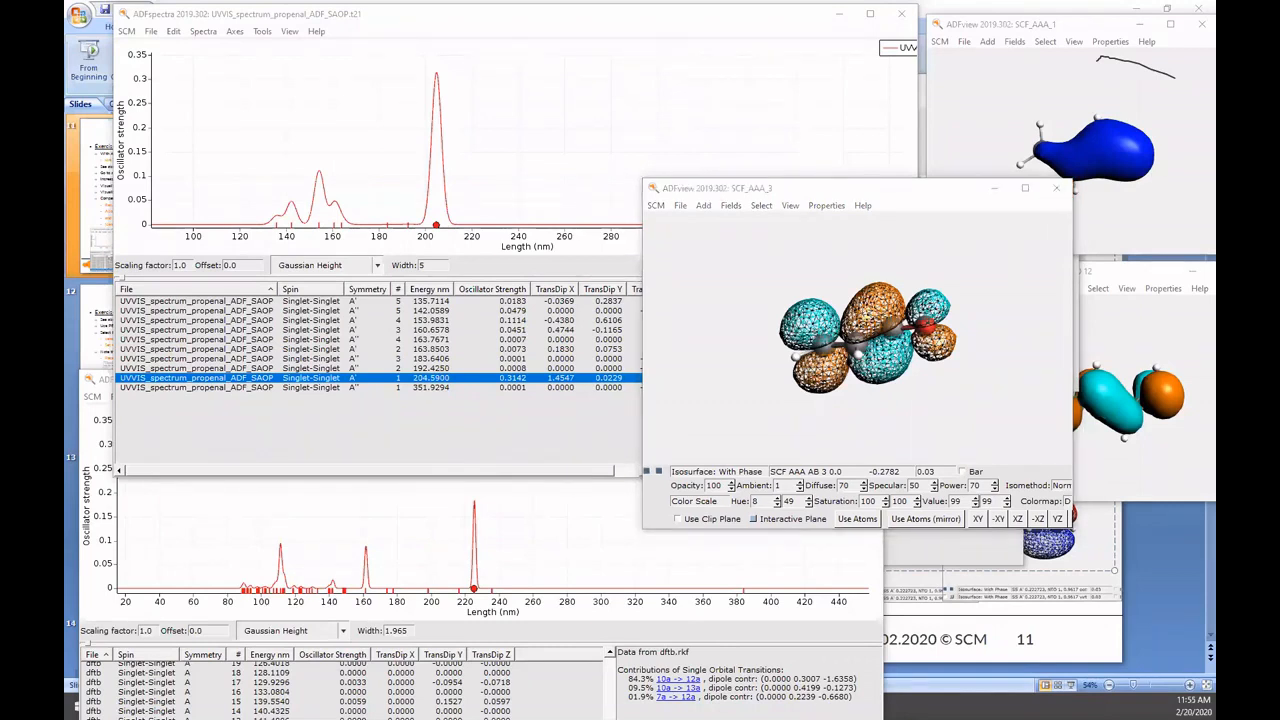
- Close all the orbital views, both the SAOP and DFTB spectrum windows and the jobs window
click(1056, 188)
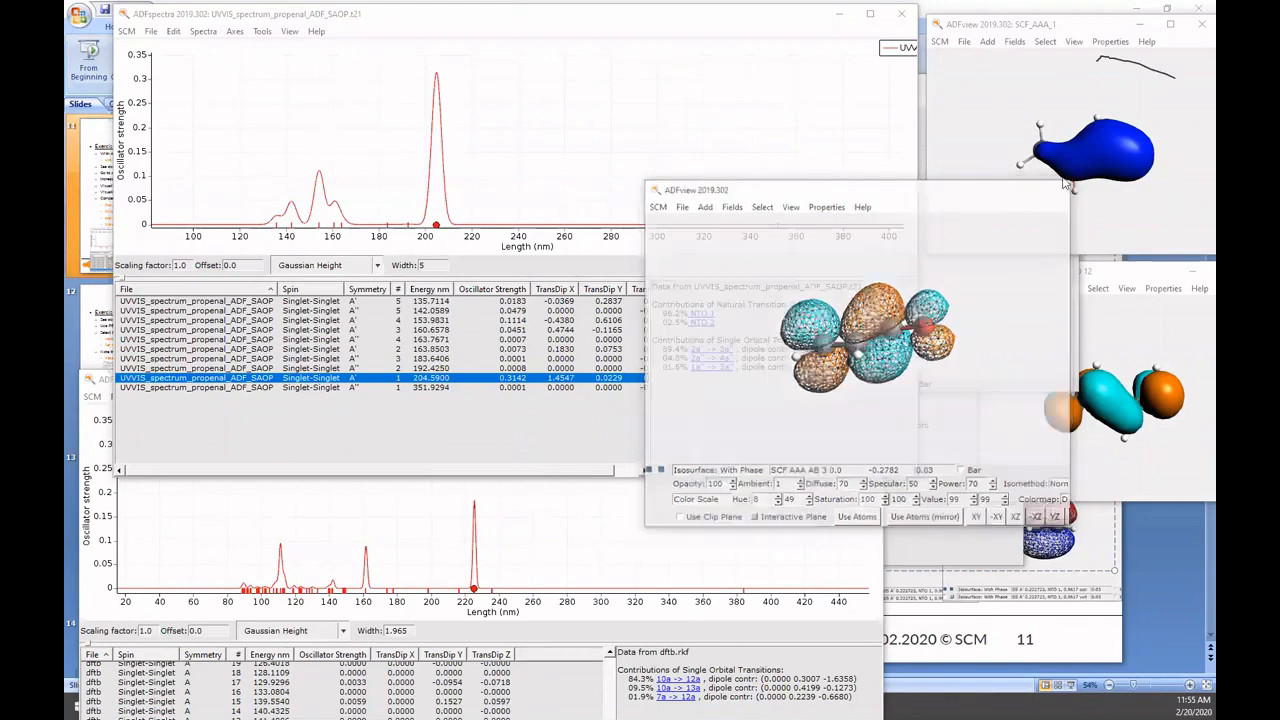
click(1192, 33)
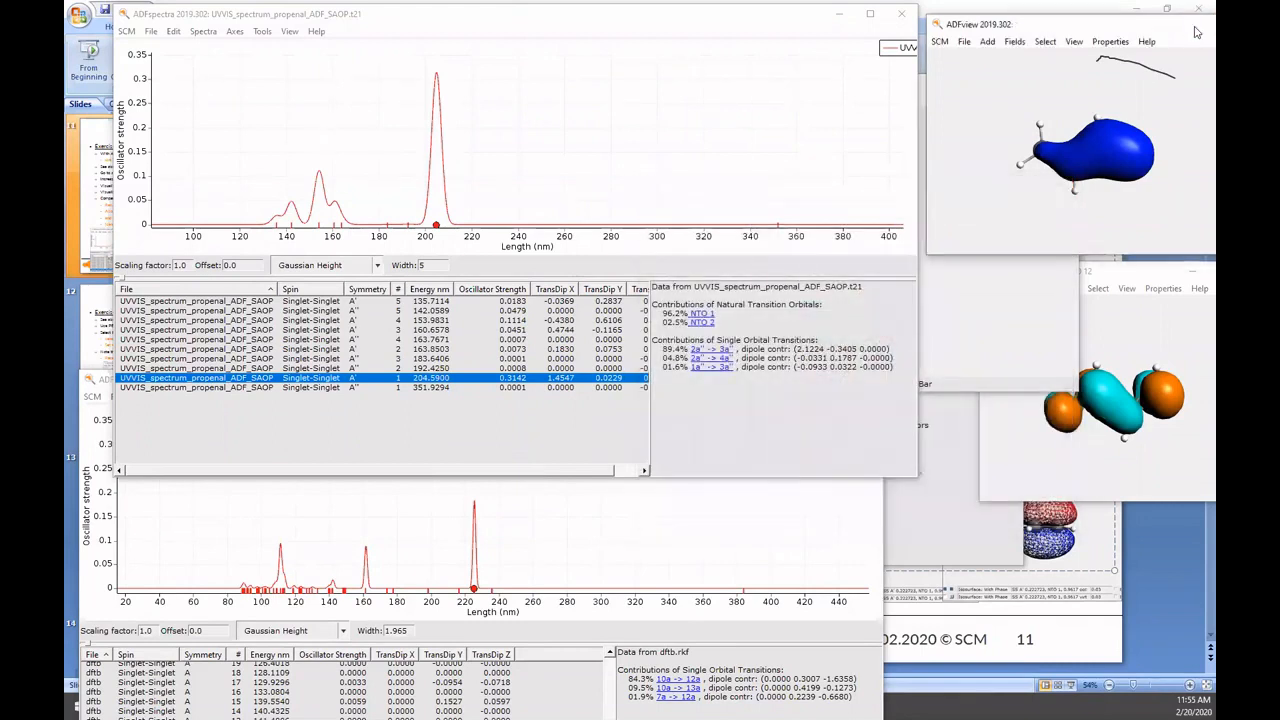
click(1016, 278)
drag(1016, 276, 887, 286)
click(1131, 274)
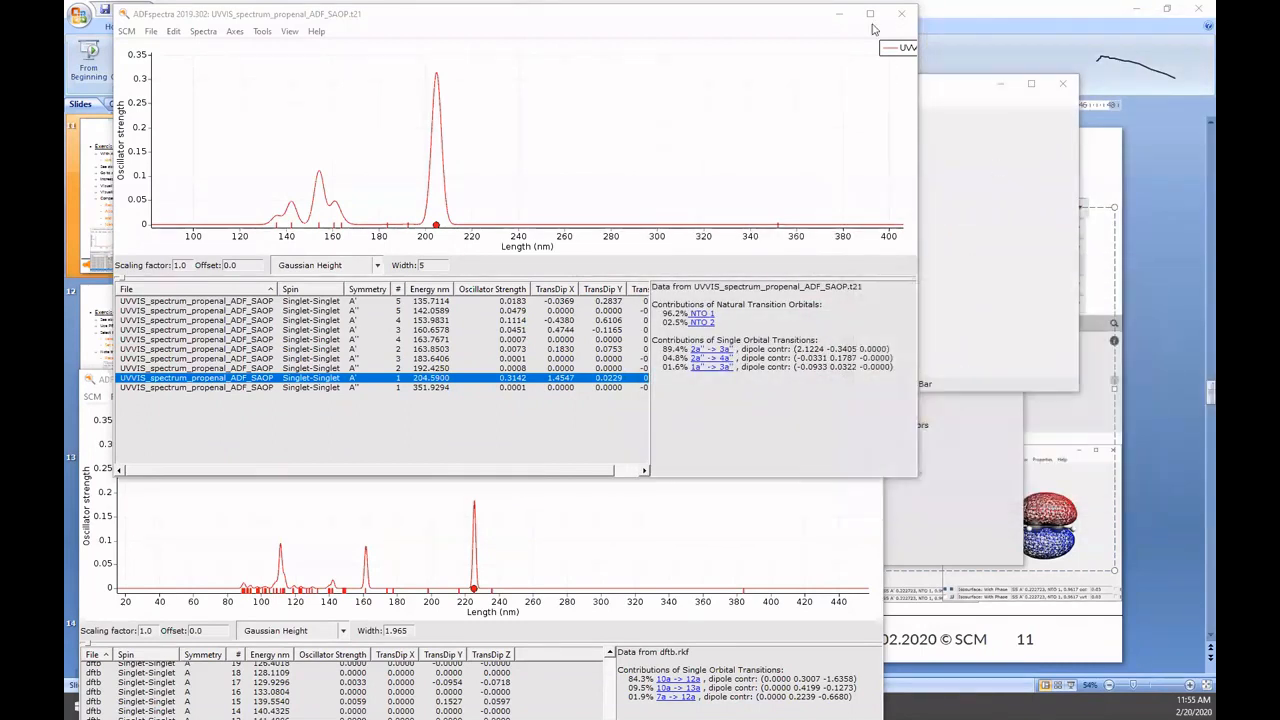
click(901, 13)
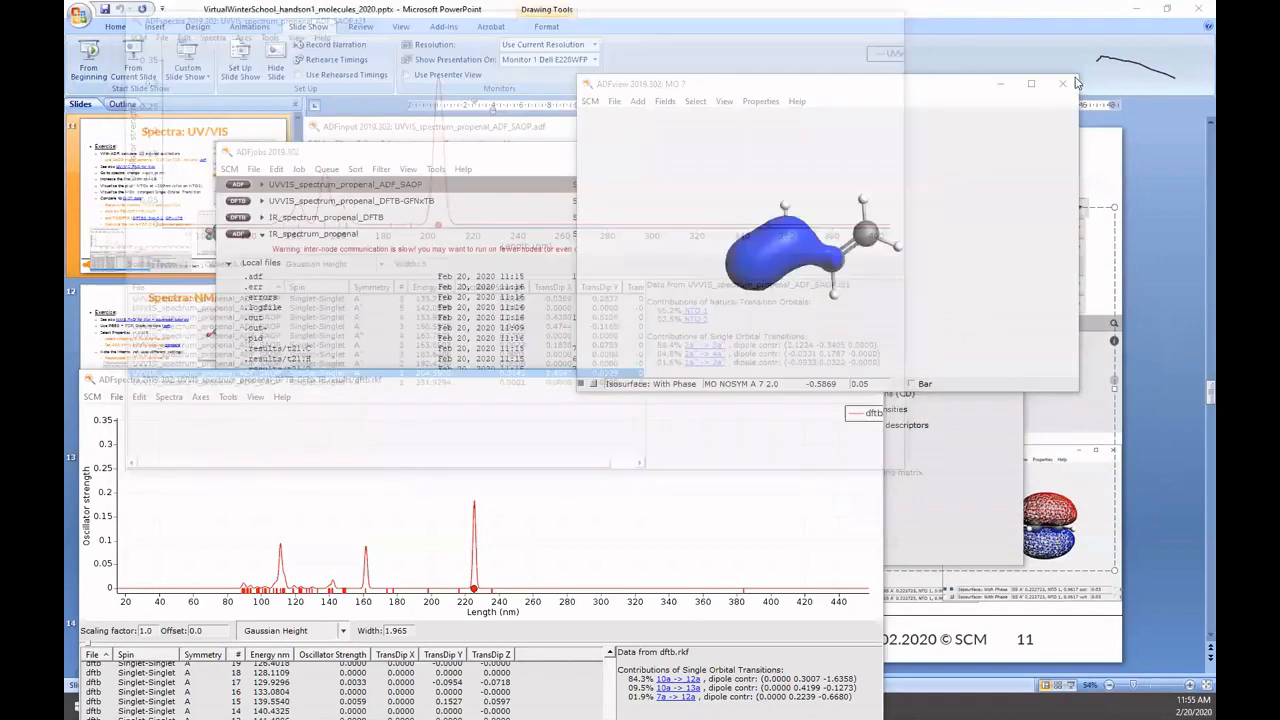
click(1072, 83)
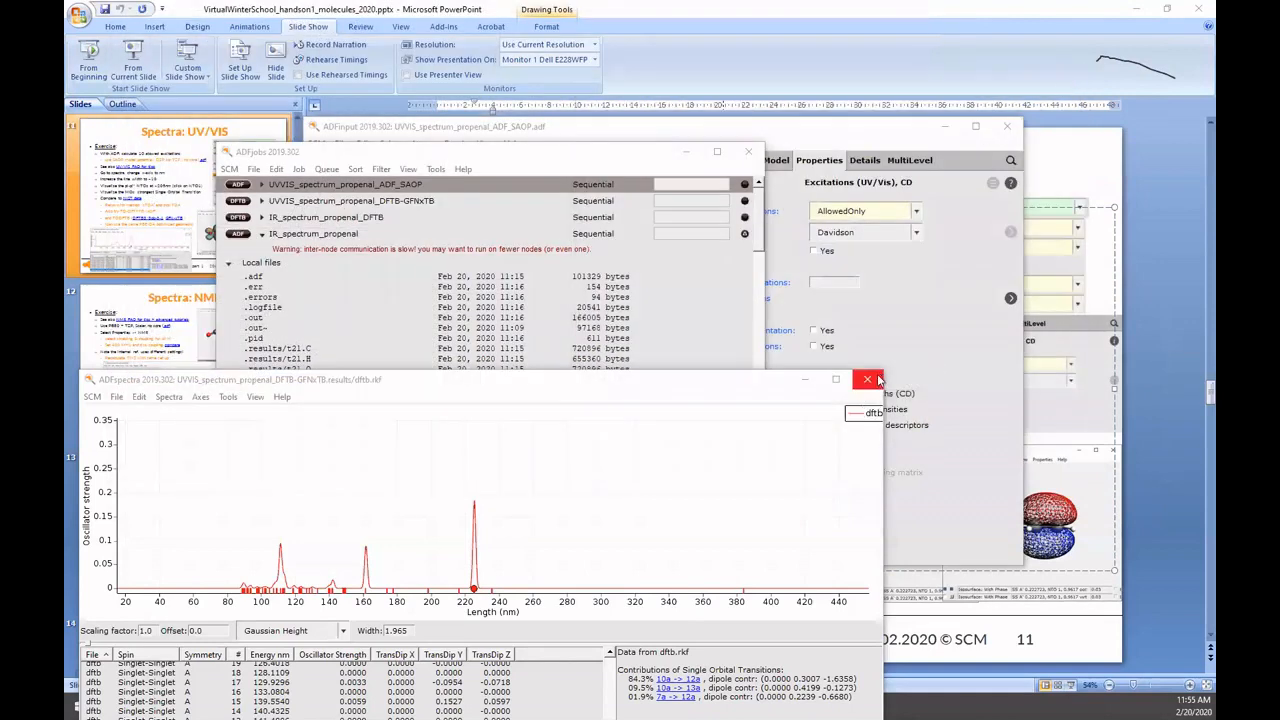
key(ctrl+w)
click(748, 151)
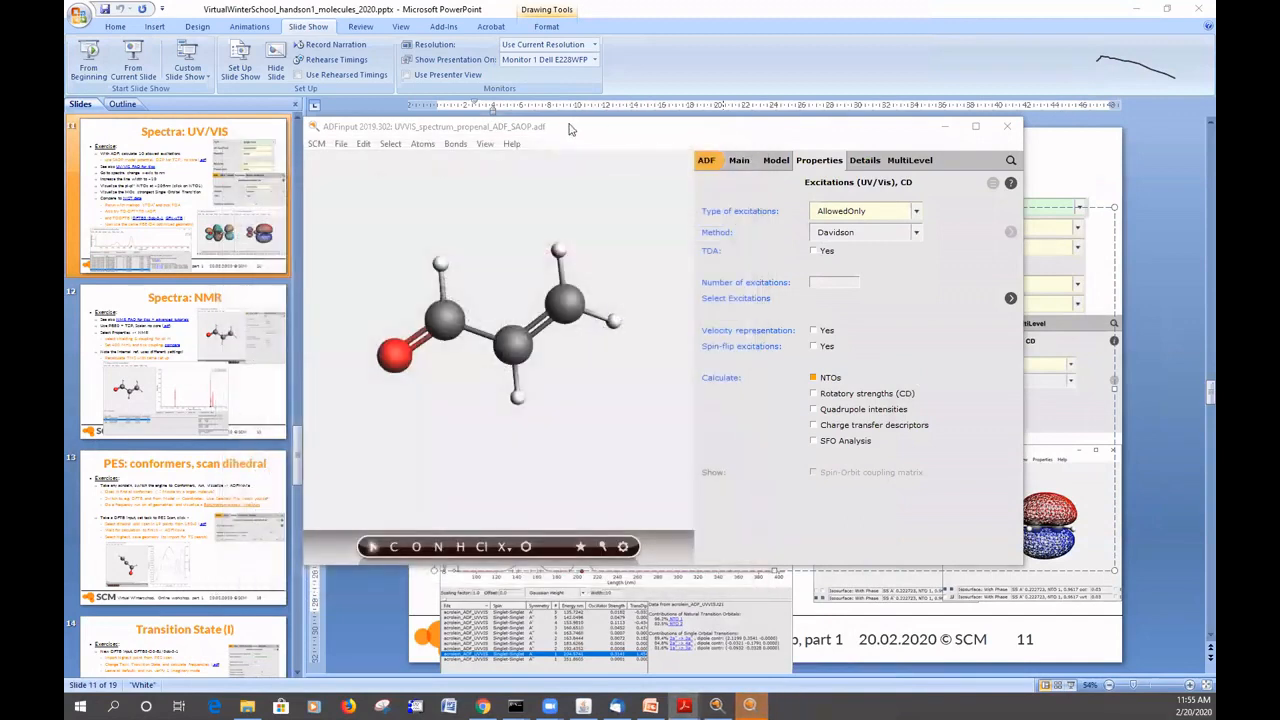
- Set the XC functional of the propenal calculation to the hybrid PBE0 and the basis set to TZP
click(577, 129)
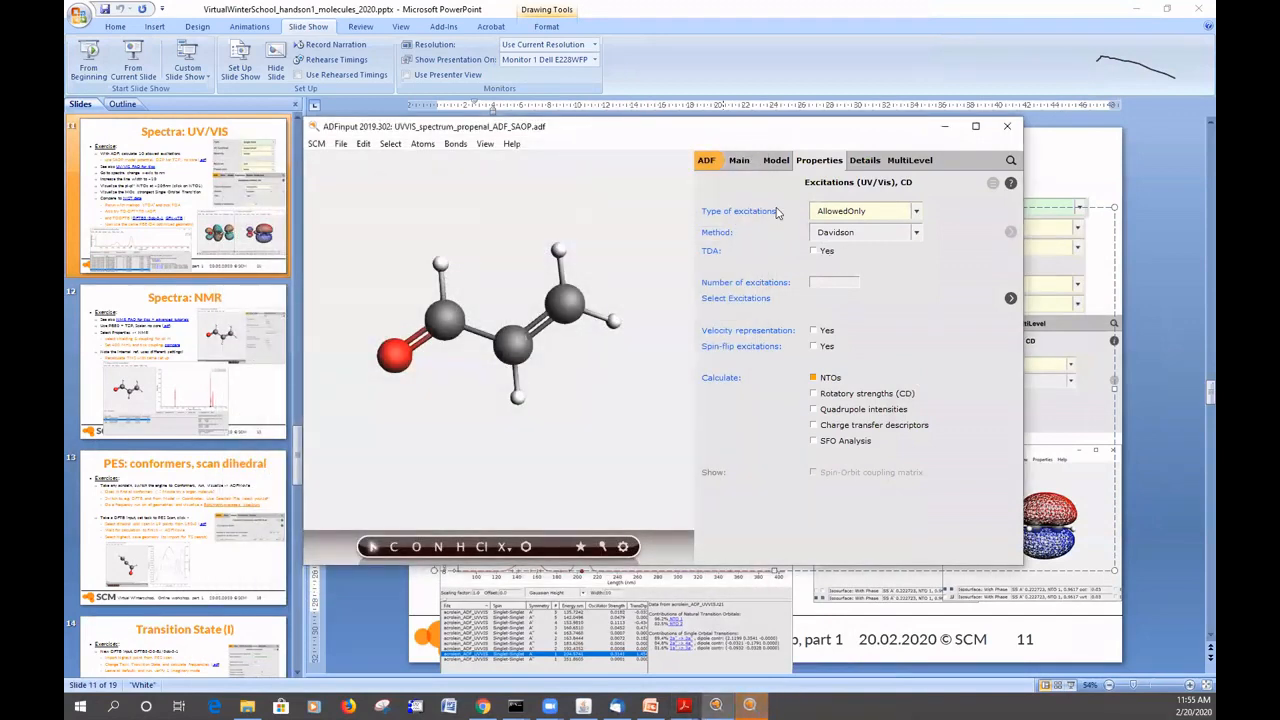
click(739, 162)
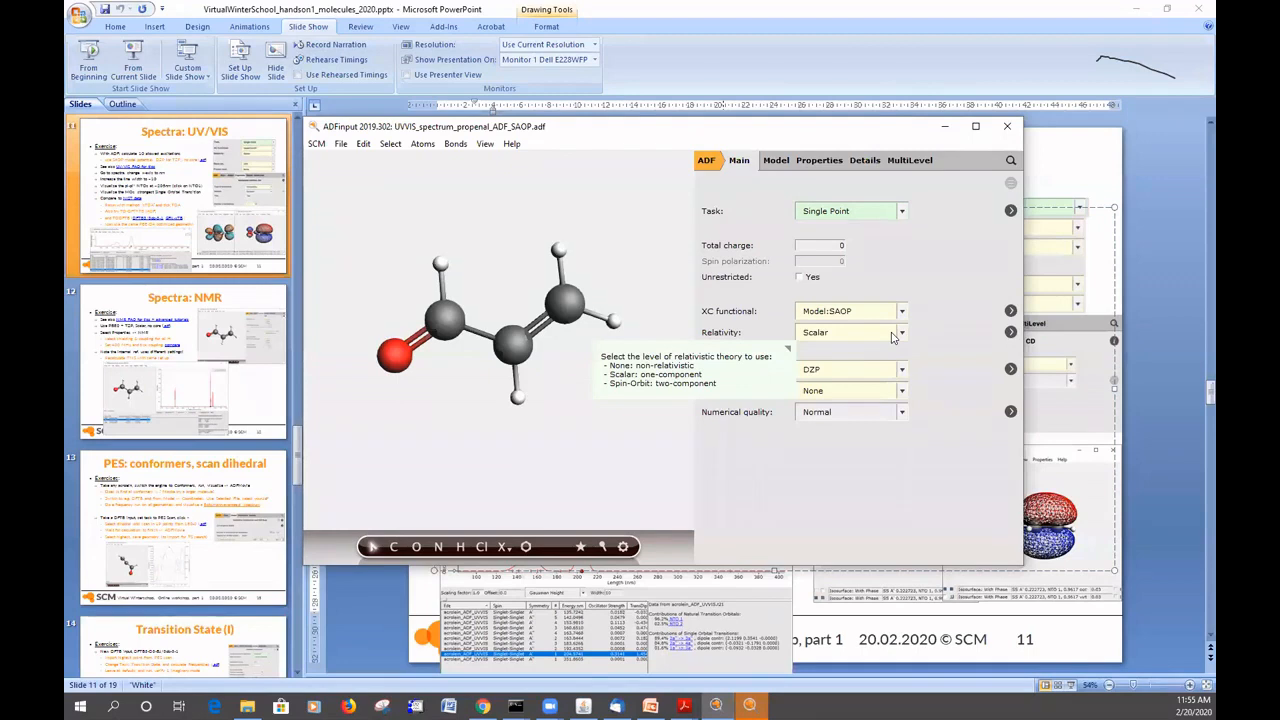
click(863, 313)
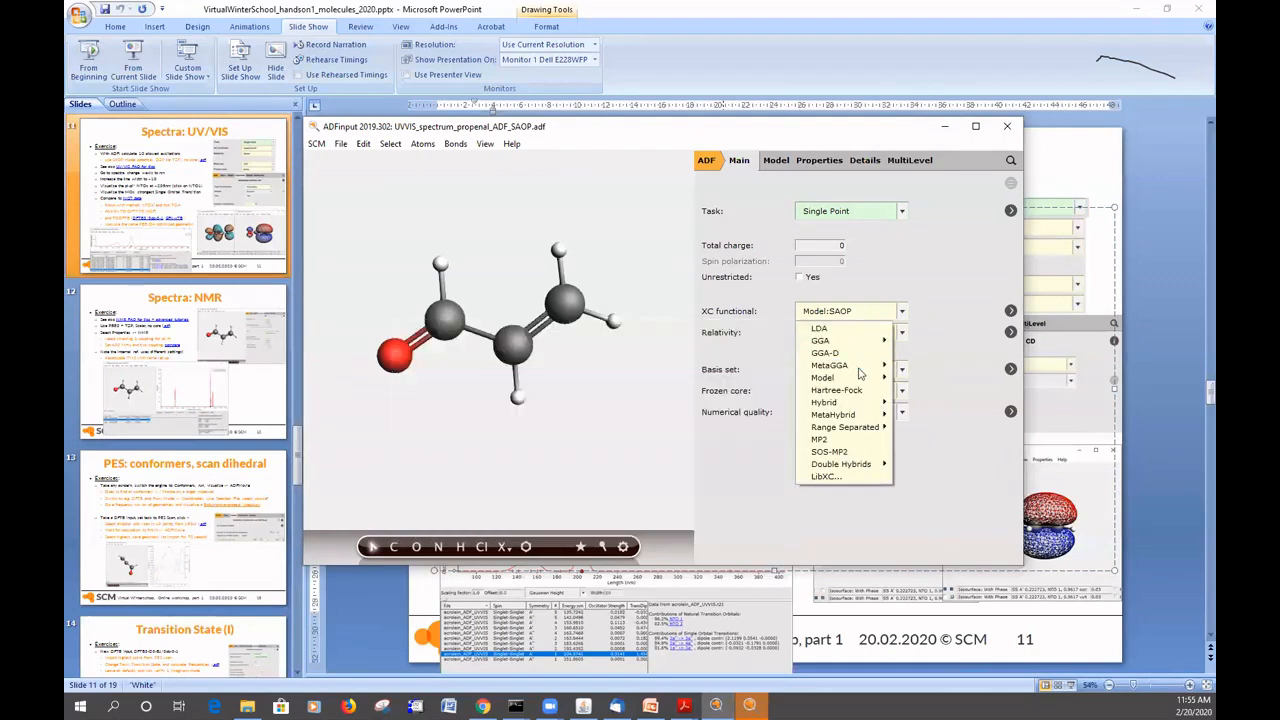
mouse_move(868, 405)
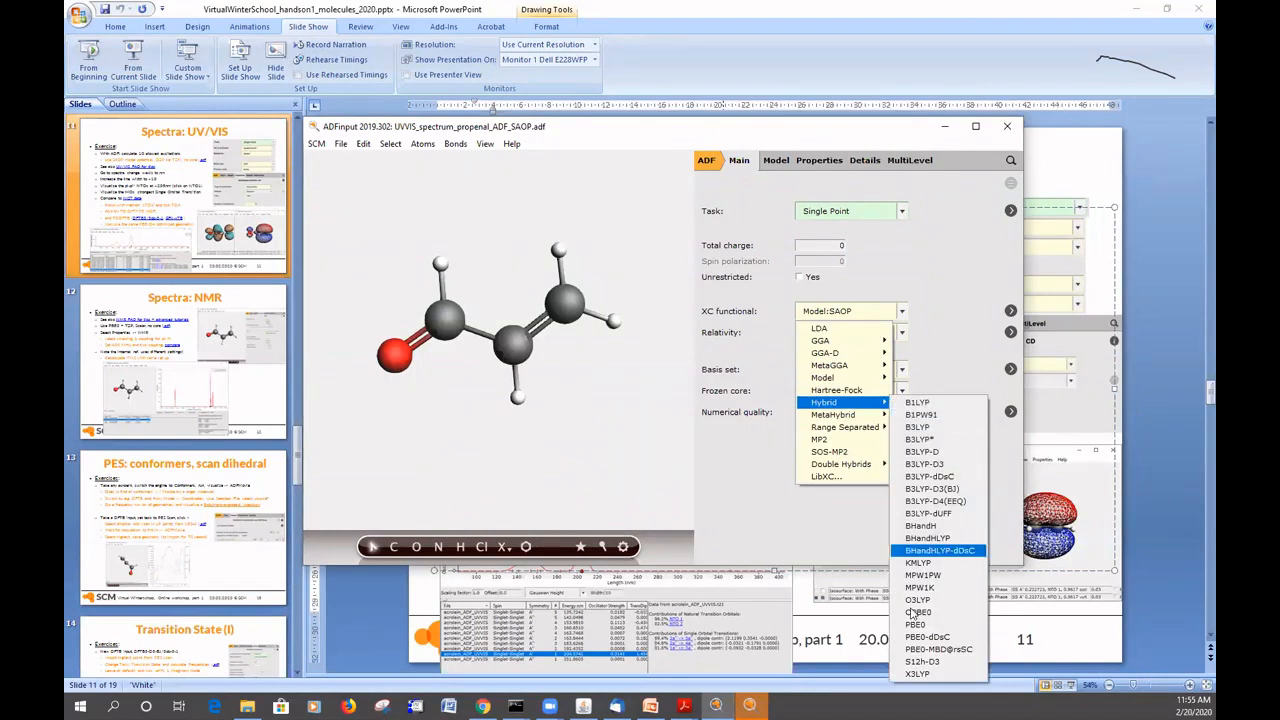
click(924, 626)
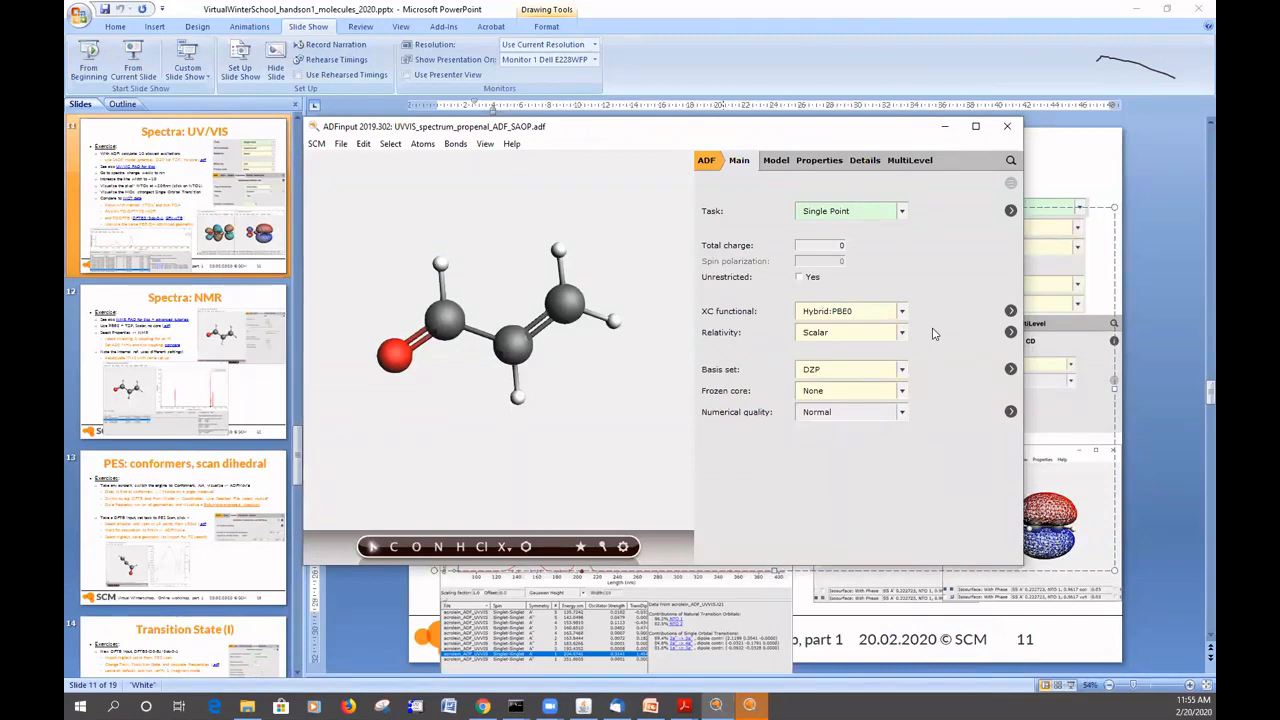
click(868, 374)
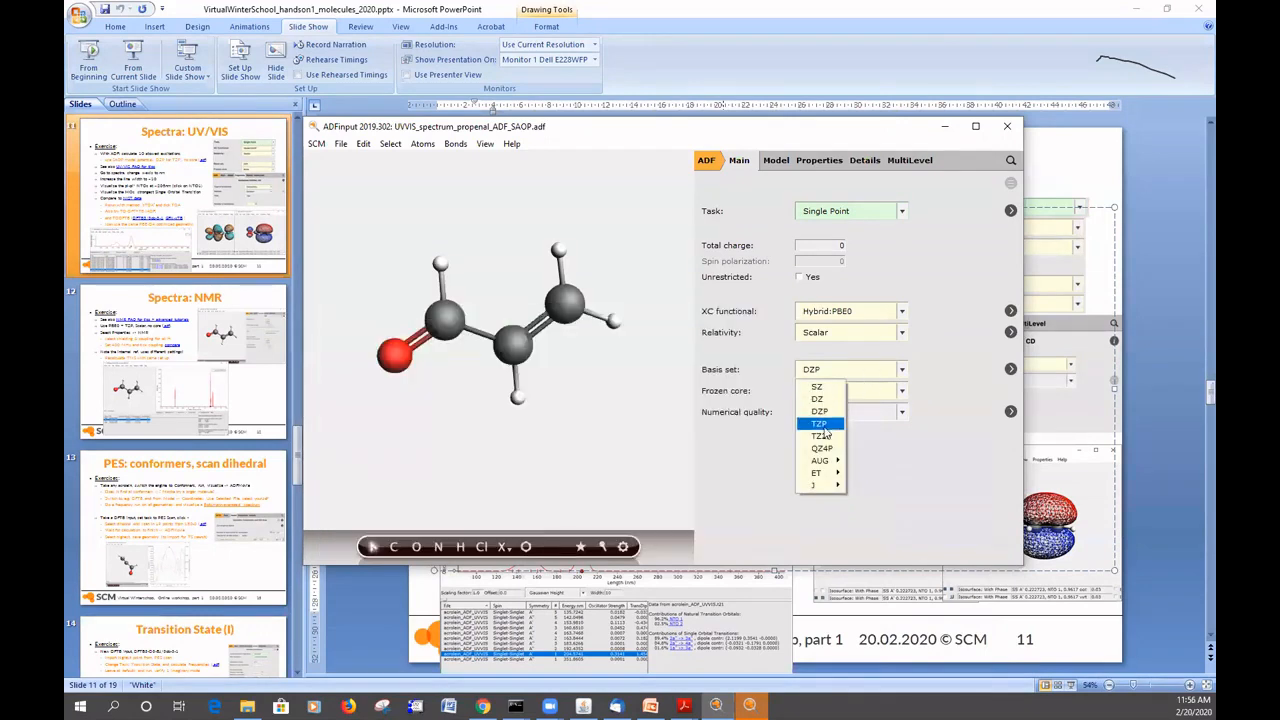
click(825, 423)
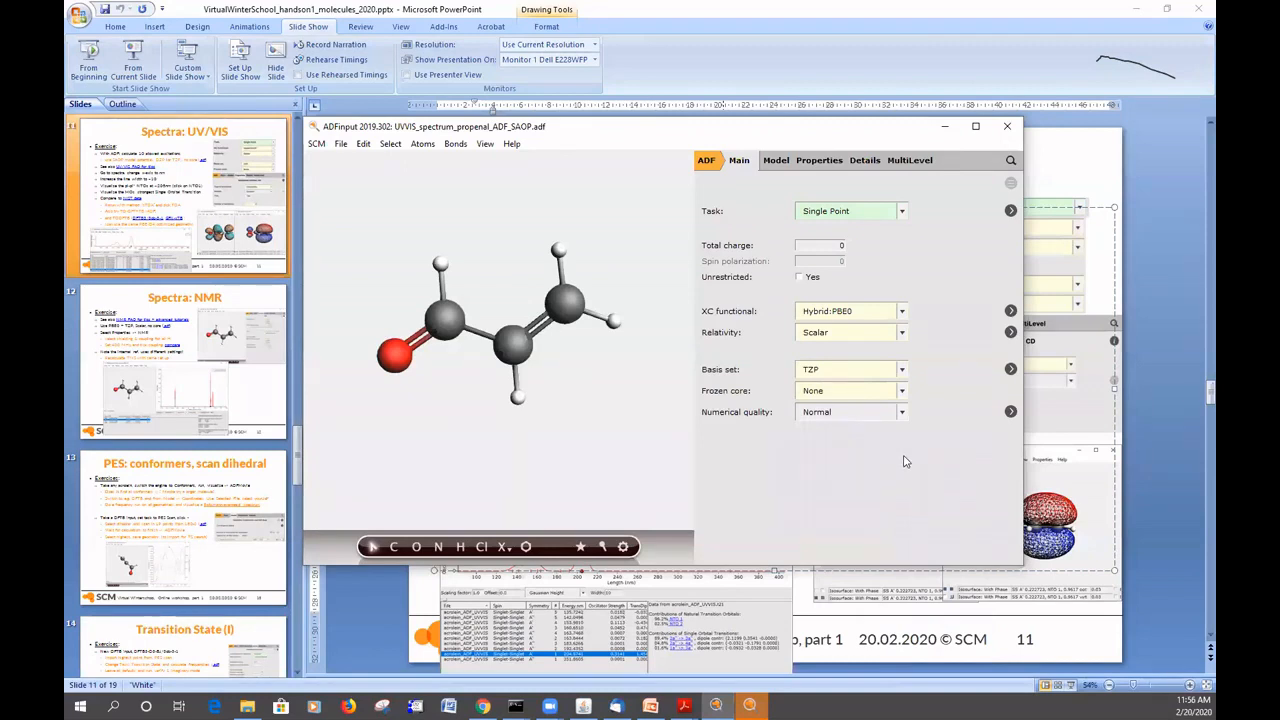
- Turn off the UV/Vis excitation calculation by setting the type of excitations to None
click(813, 163)
click(880, 219)
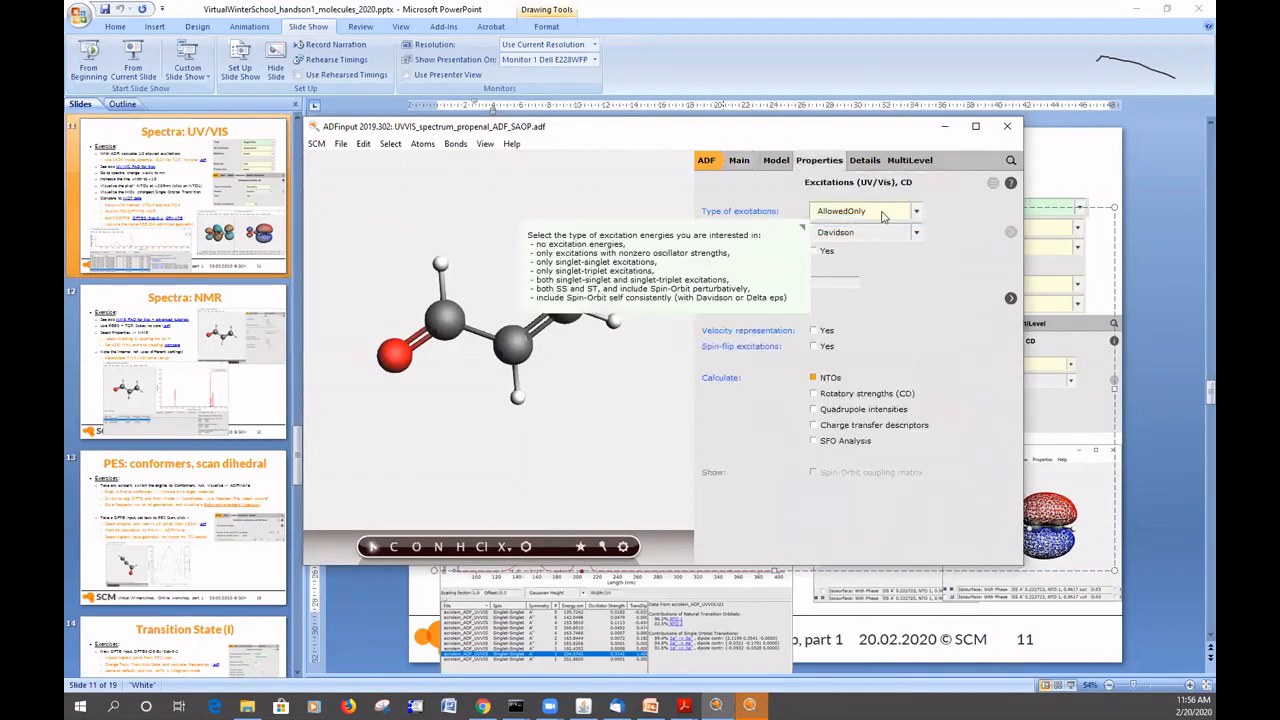
click(882, 213)
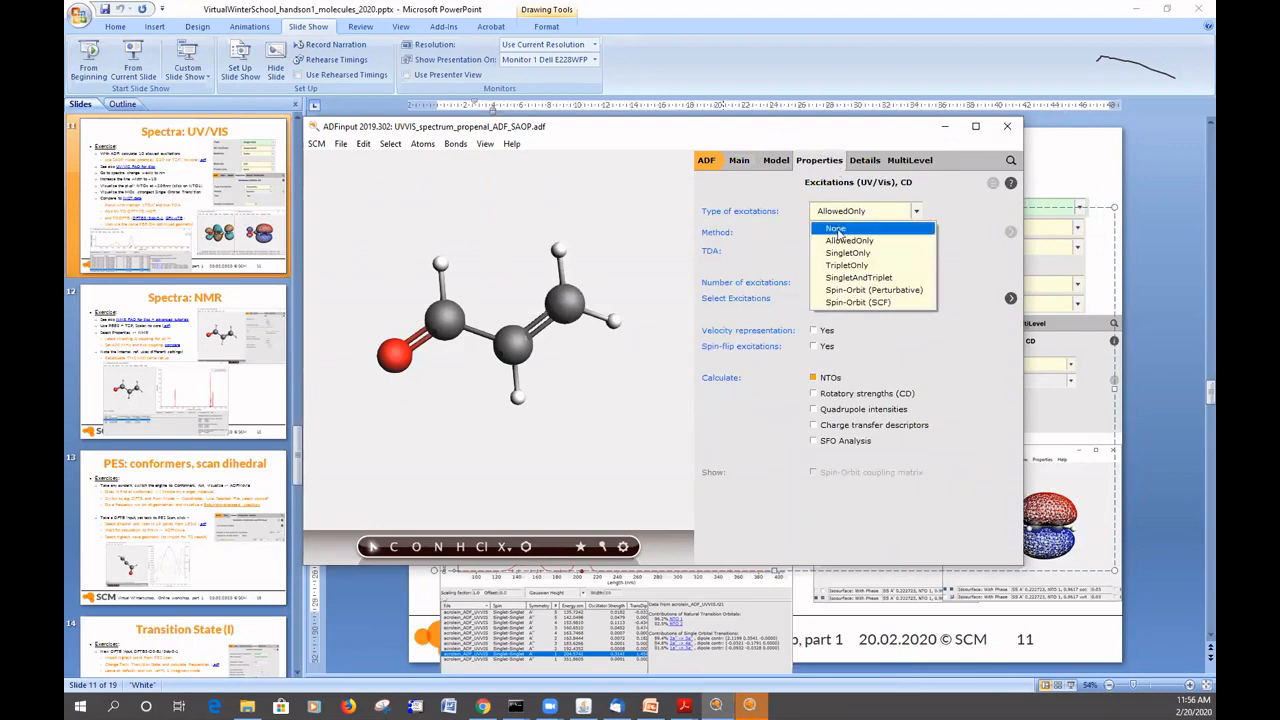
click(834, 231)
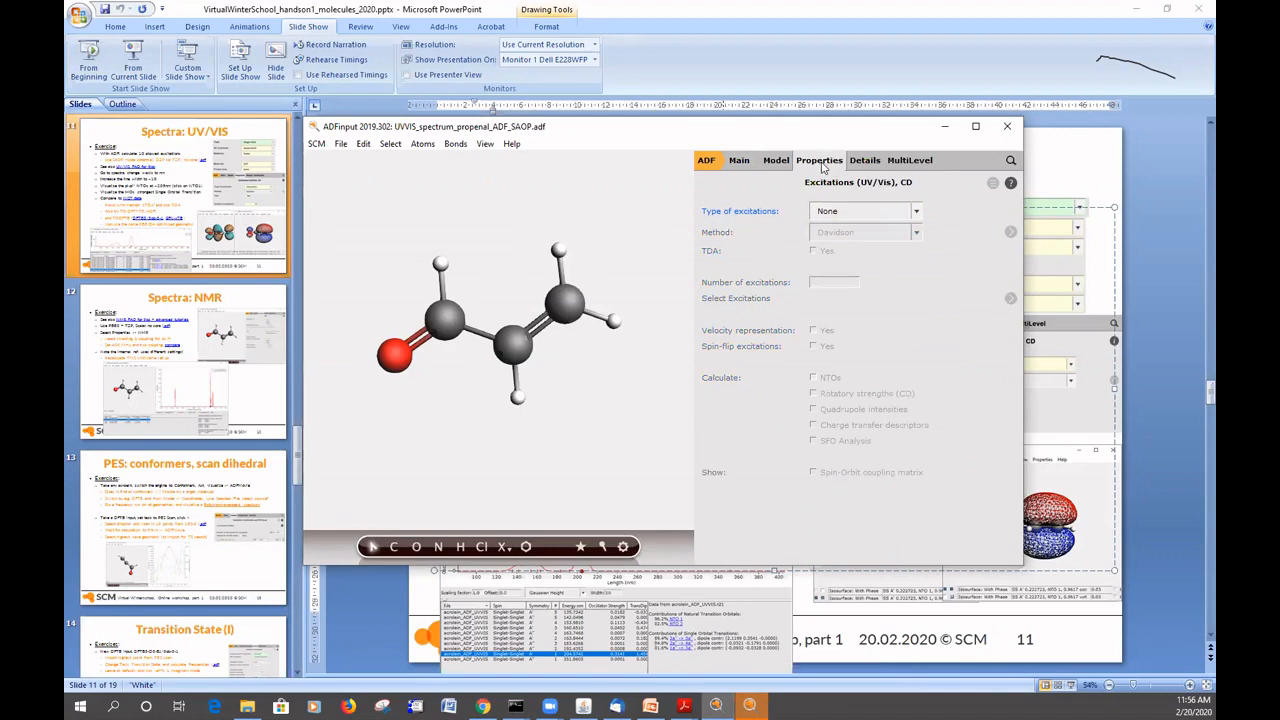
- Request NMR shielding for all H atoms and spin-spin coupling with all H atoms as perturbing and responding
mouse_move(822, 168)
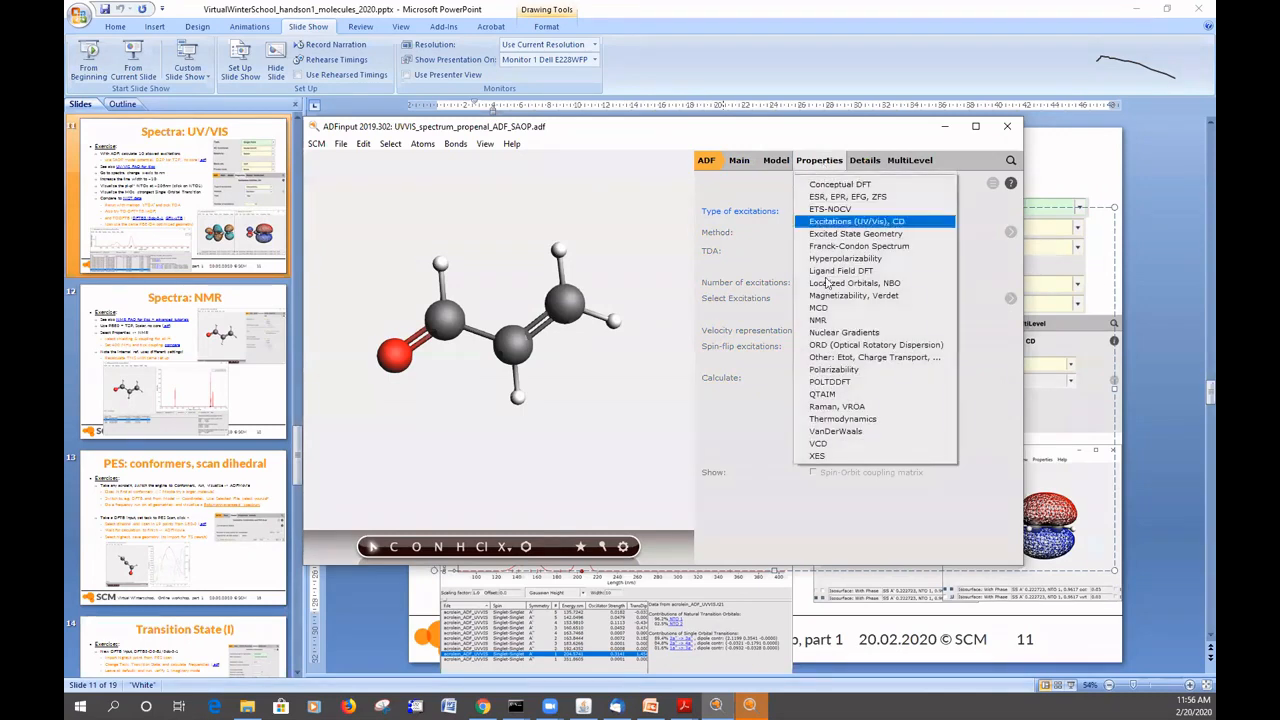
click(828, 322)
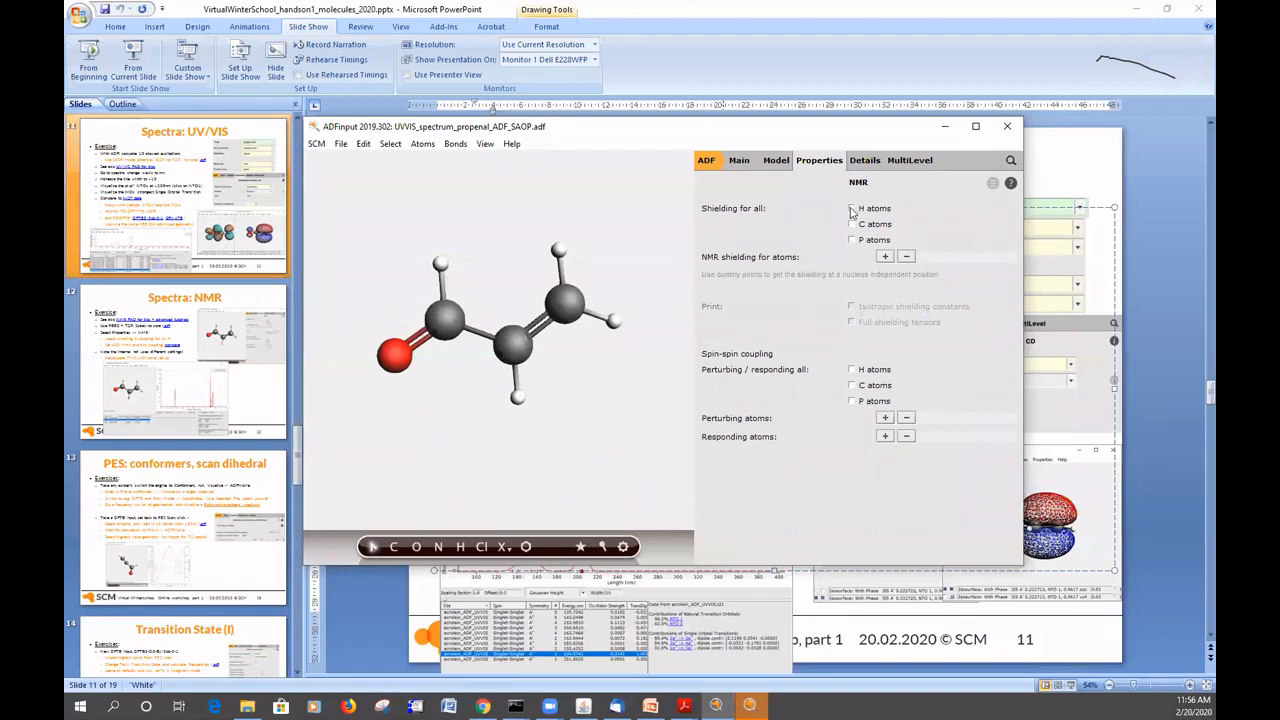
click(852, 209)
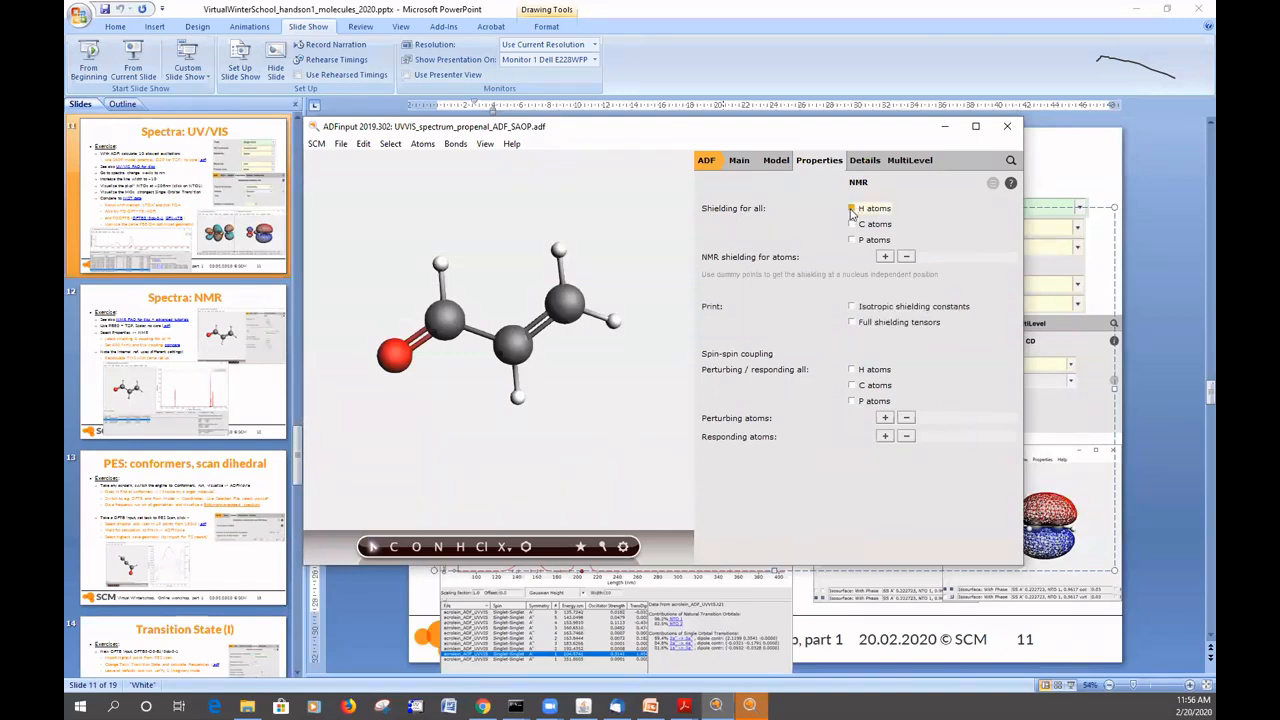
click(864, 370)
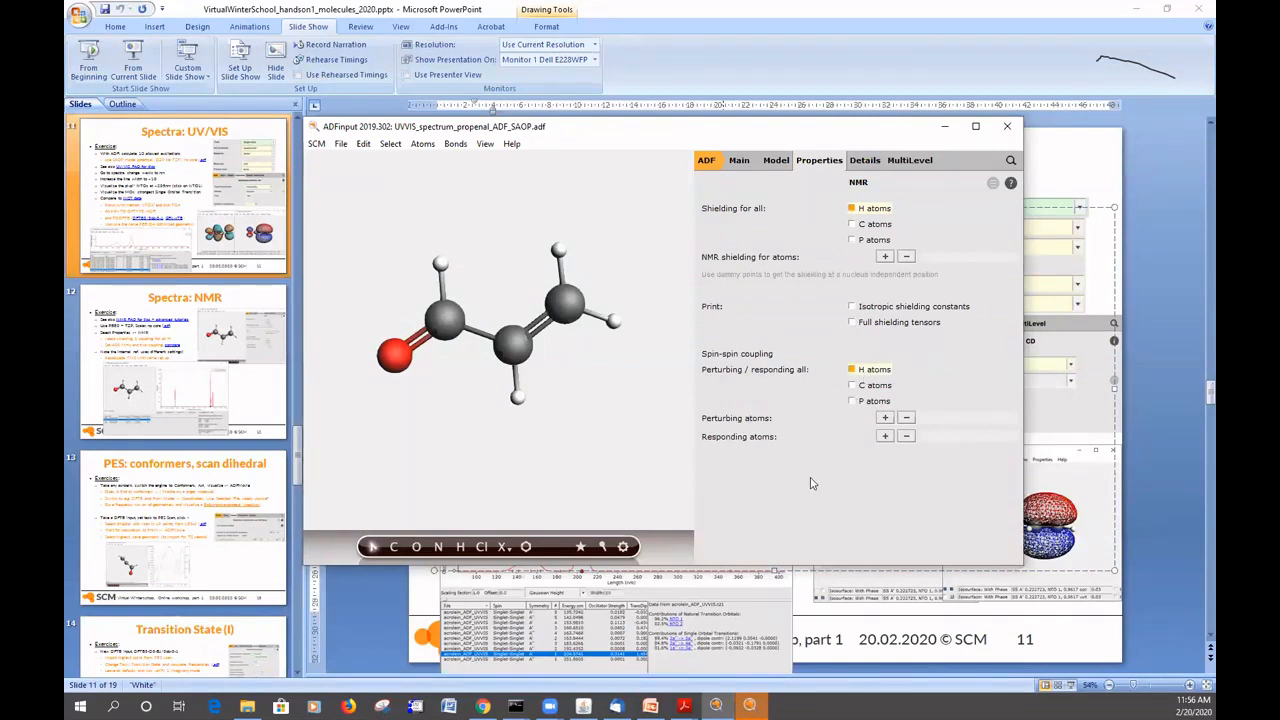
- Save the input under the name NMR_propenal, accept the PBE0 kernel warning and run the calculation
click(341, 145)
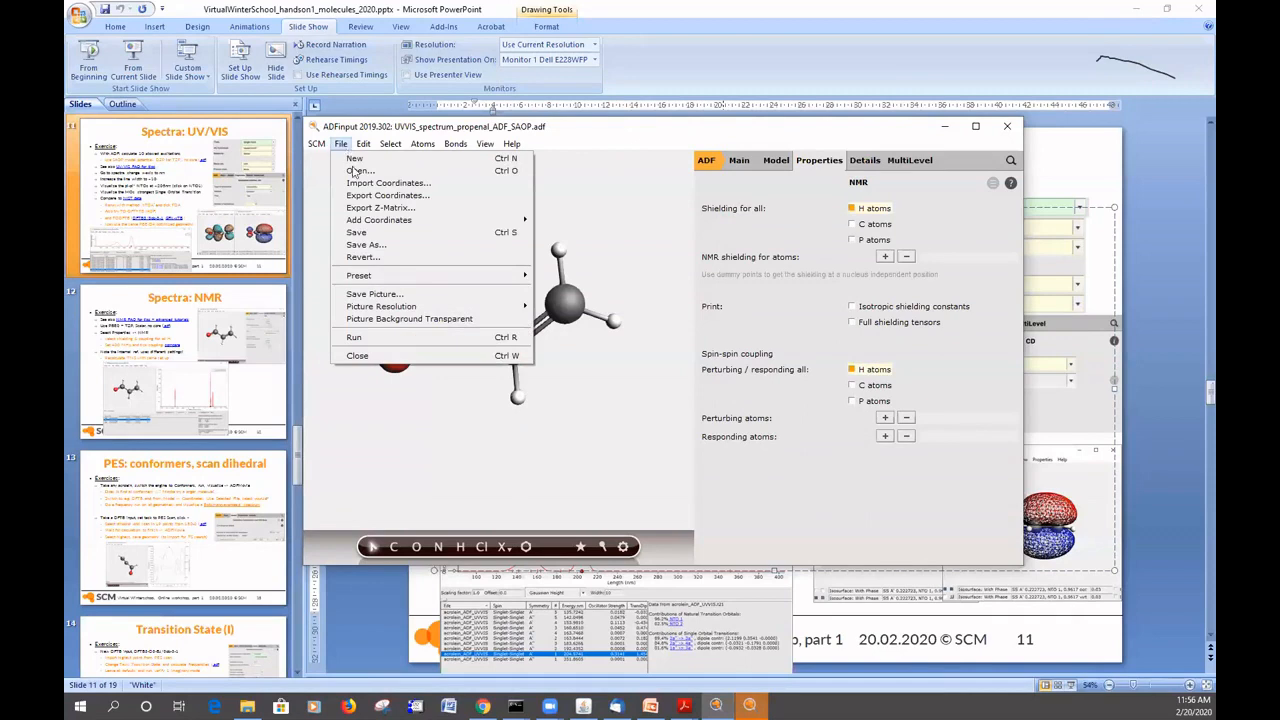
click(366, 245)
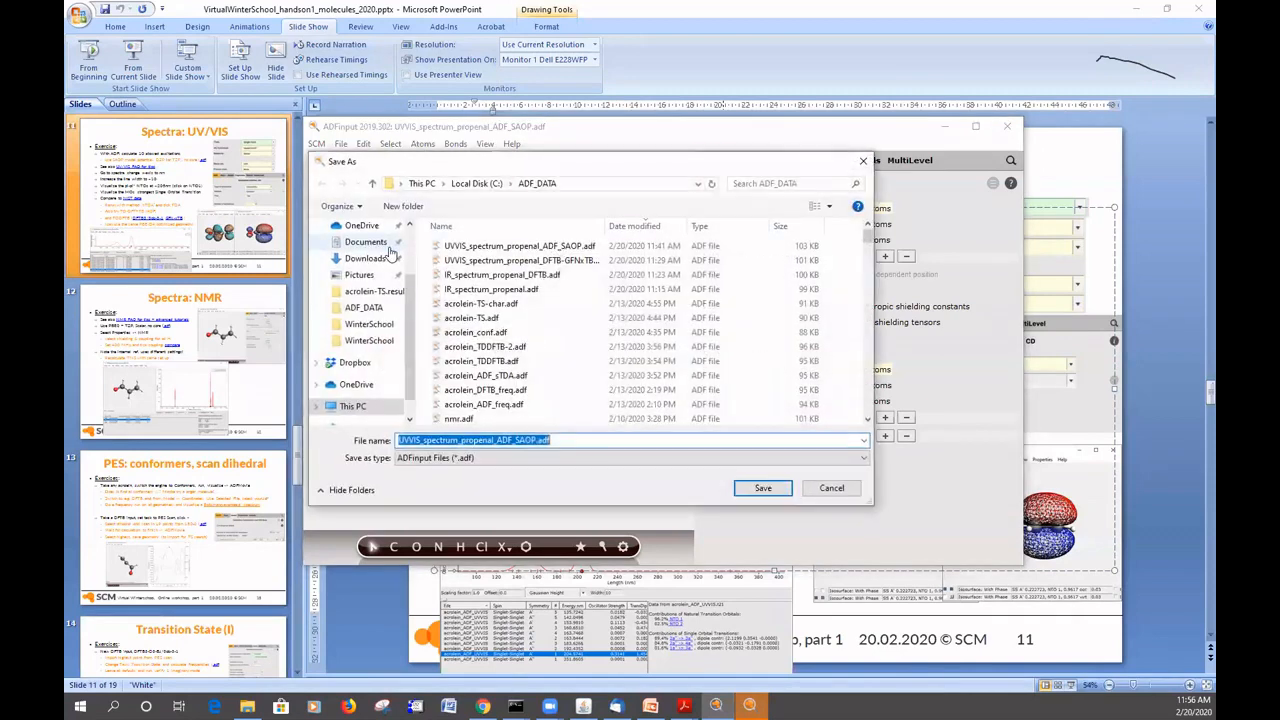
text(NMR)
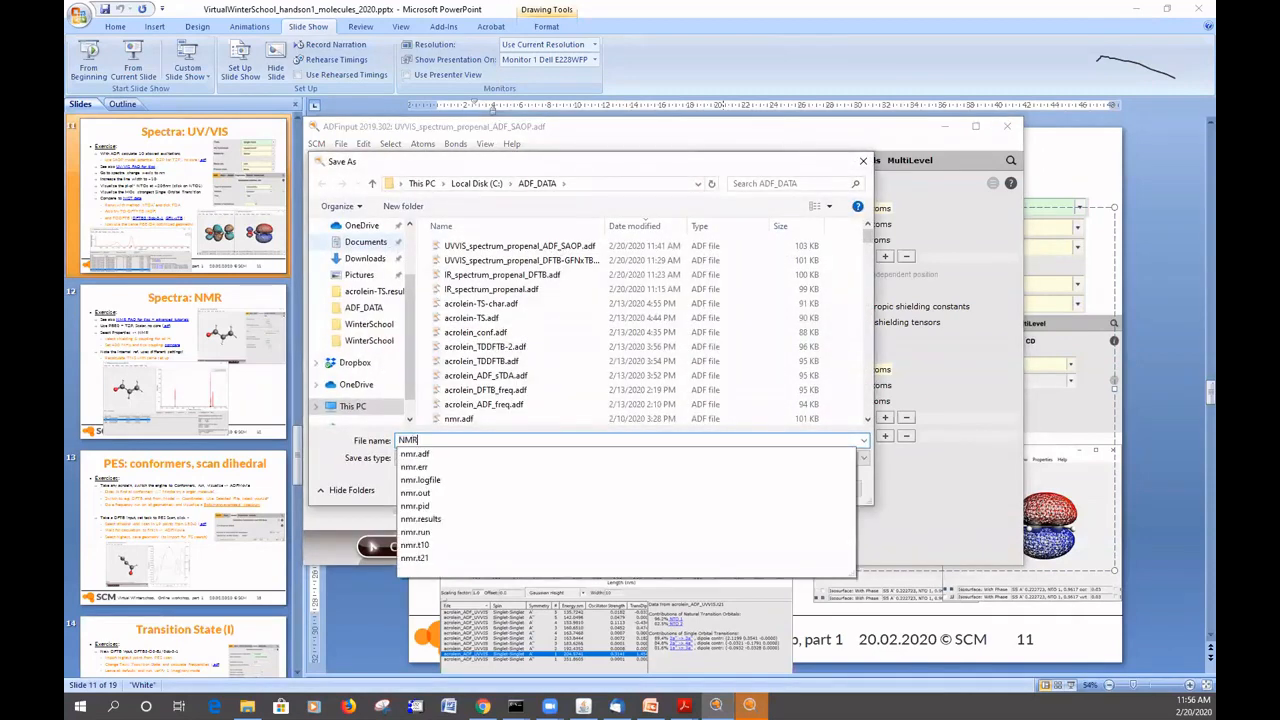
text(_i)
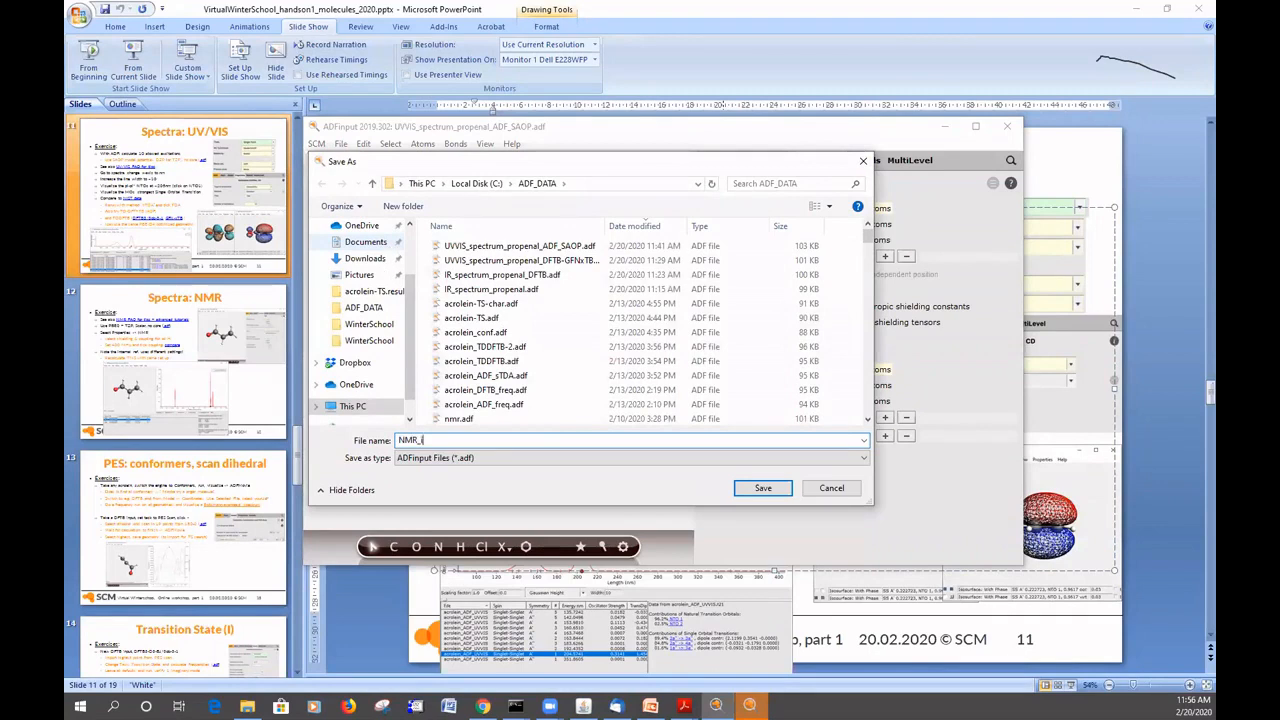
text(propenal)
key(Return)
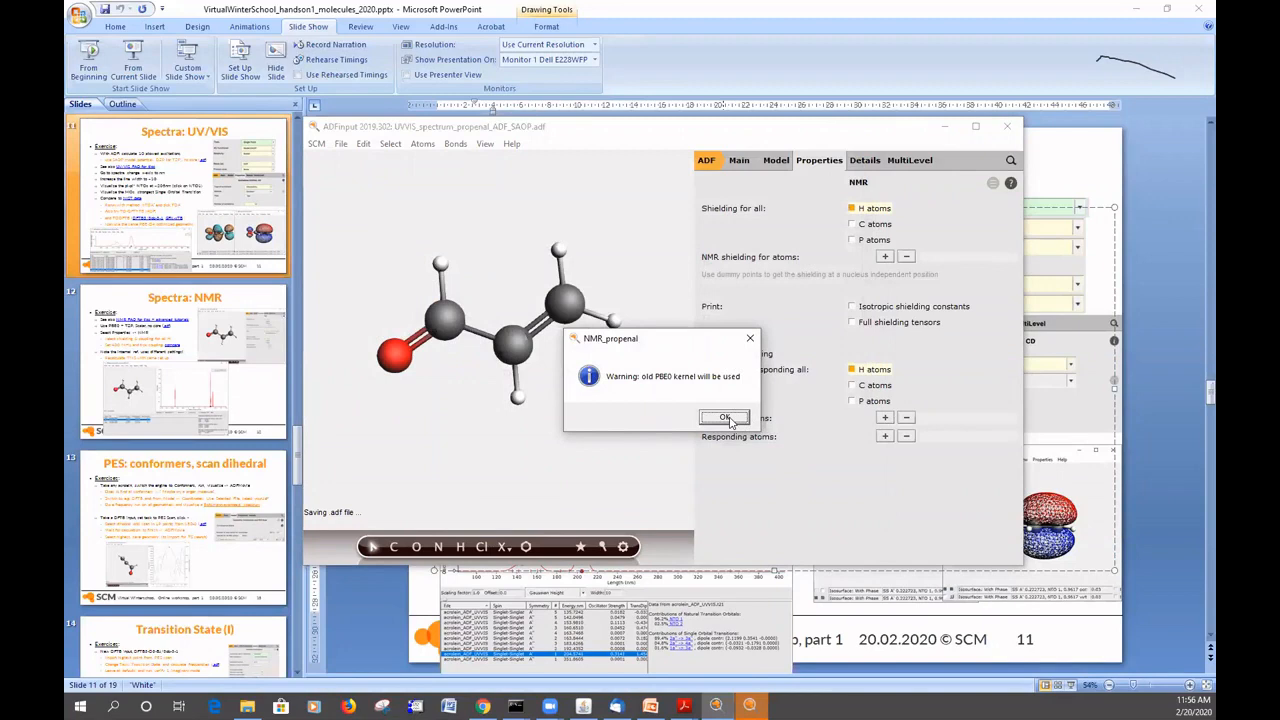
click(737, 418)
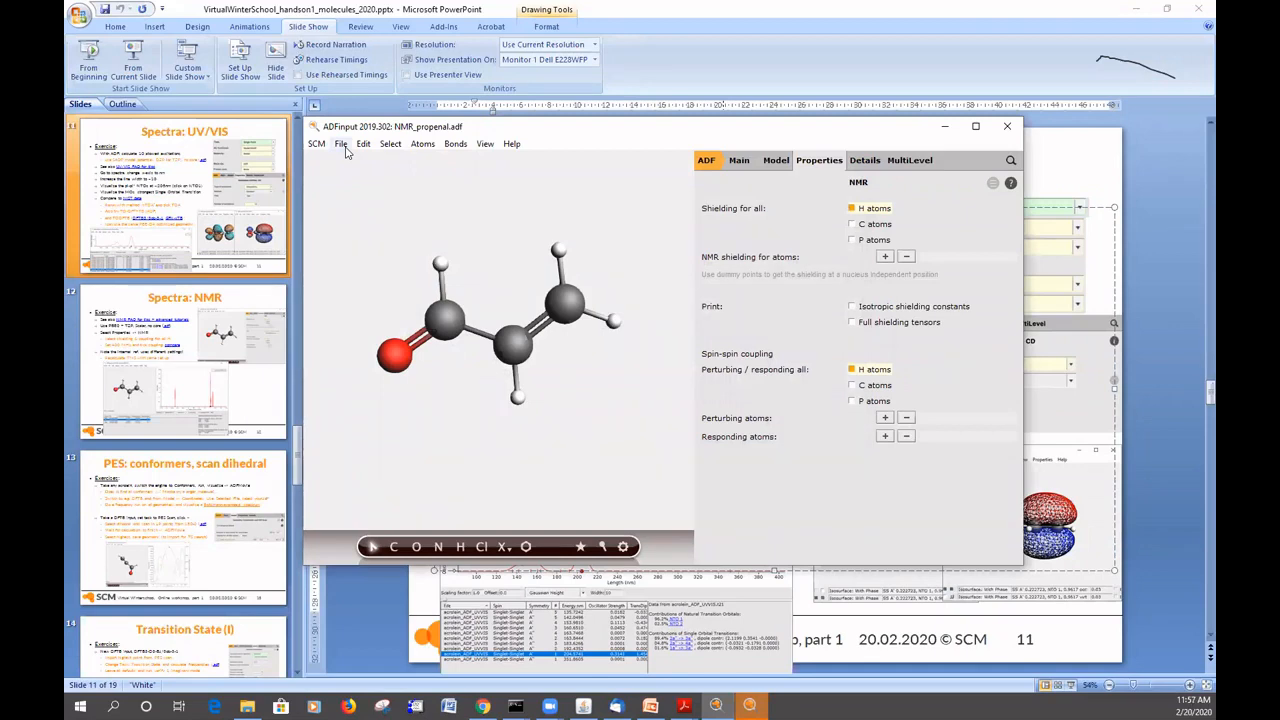
click(345, 149)
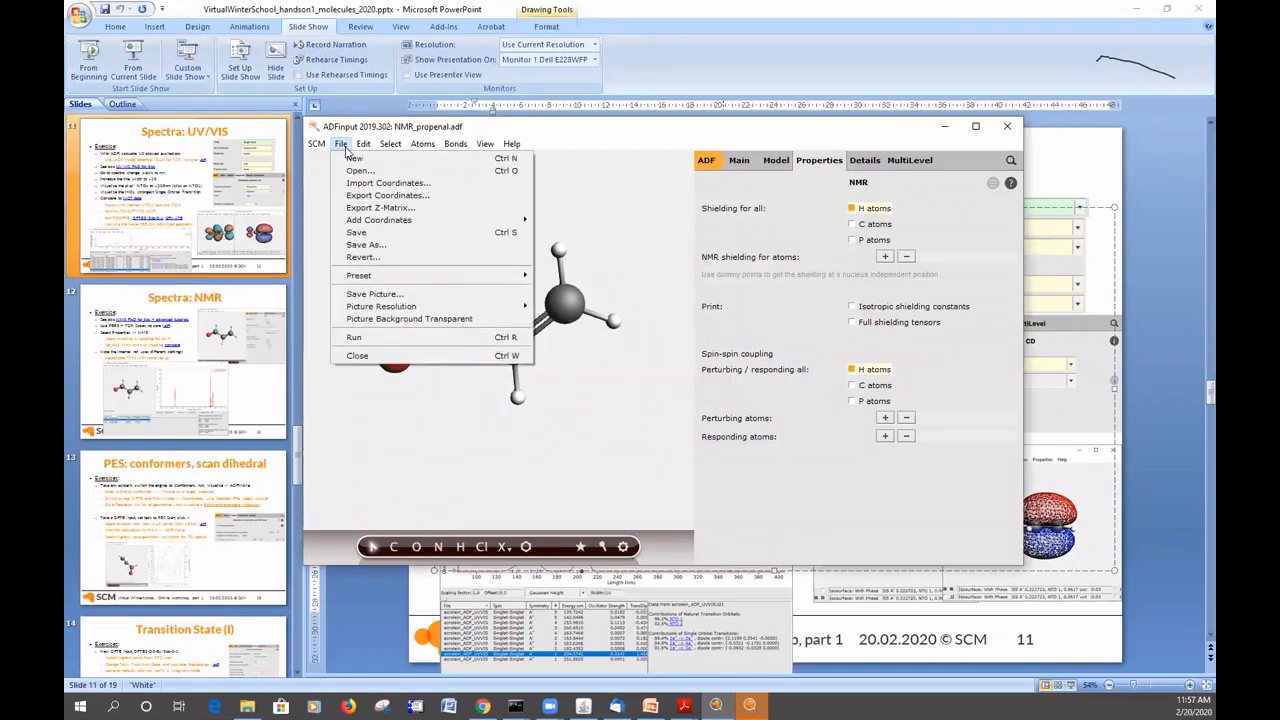
click(373, 341)
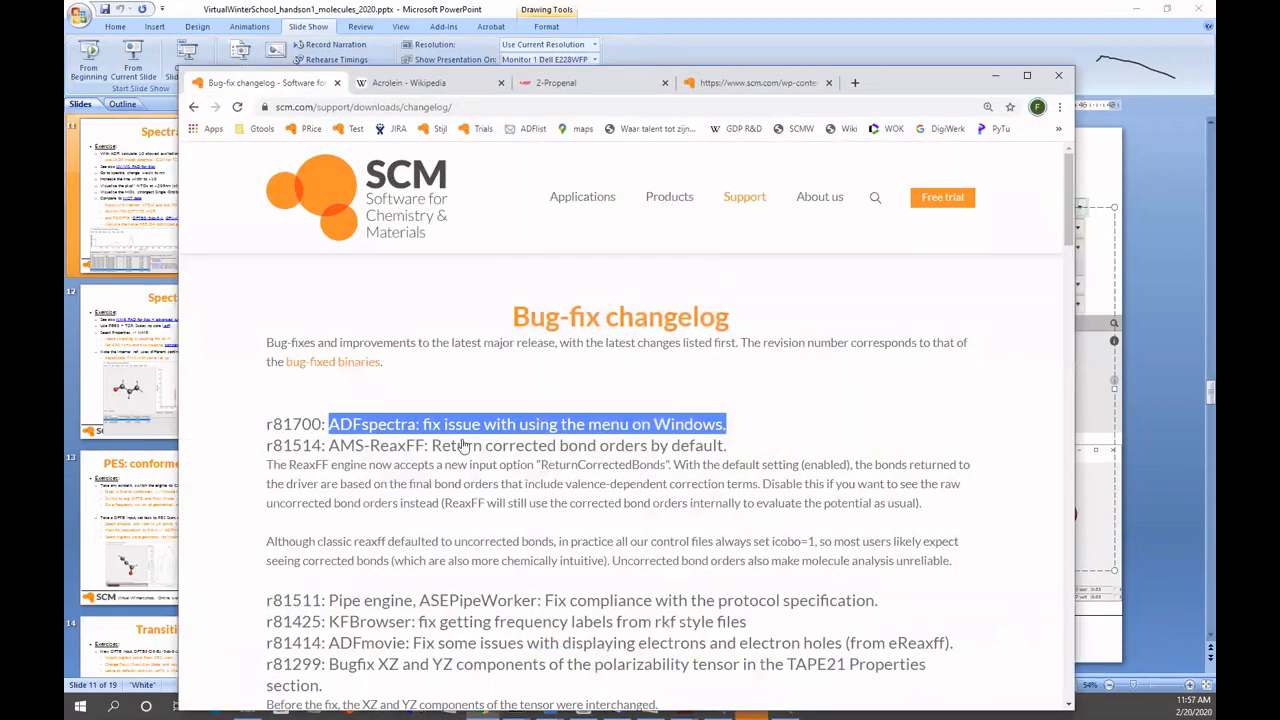
- Switch to the SCM website in the browser and look through the ADF section of its FAQ
key(alt+Left)
click(592, 283)
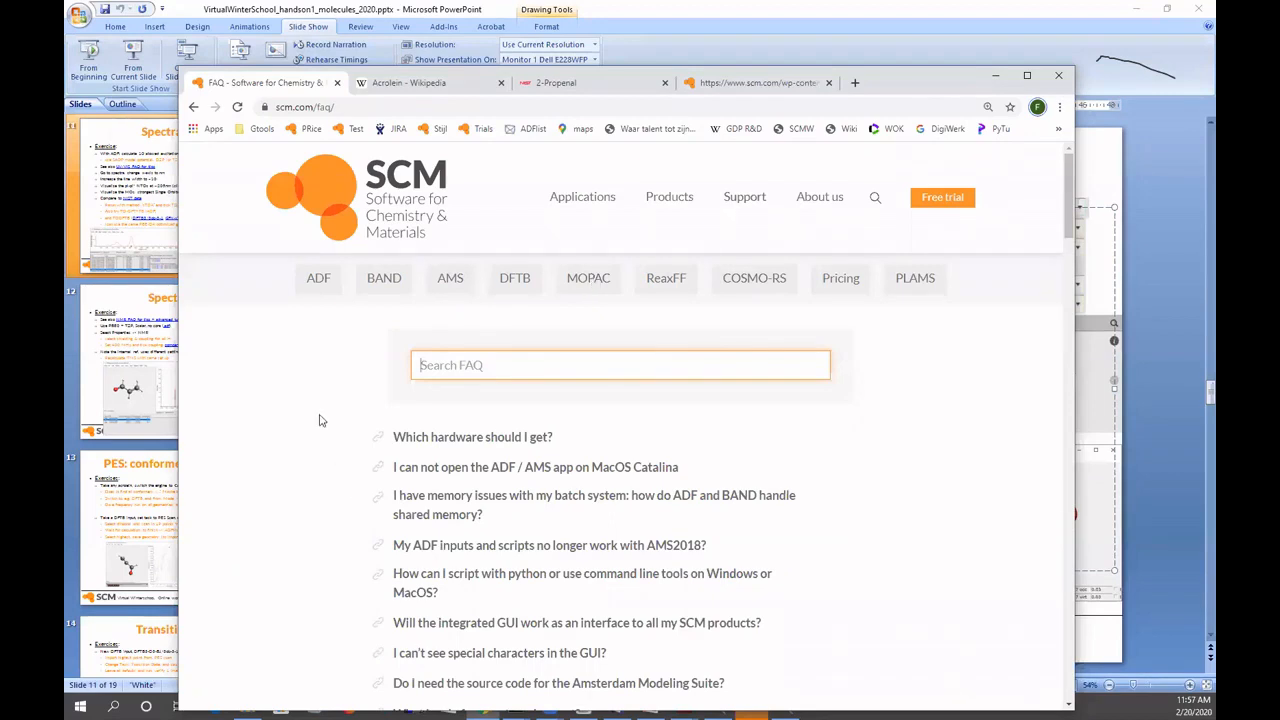
scroll(321, 414, down, 1)
scroll(321, 414, down, 2)
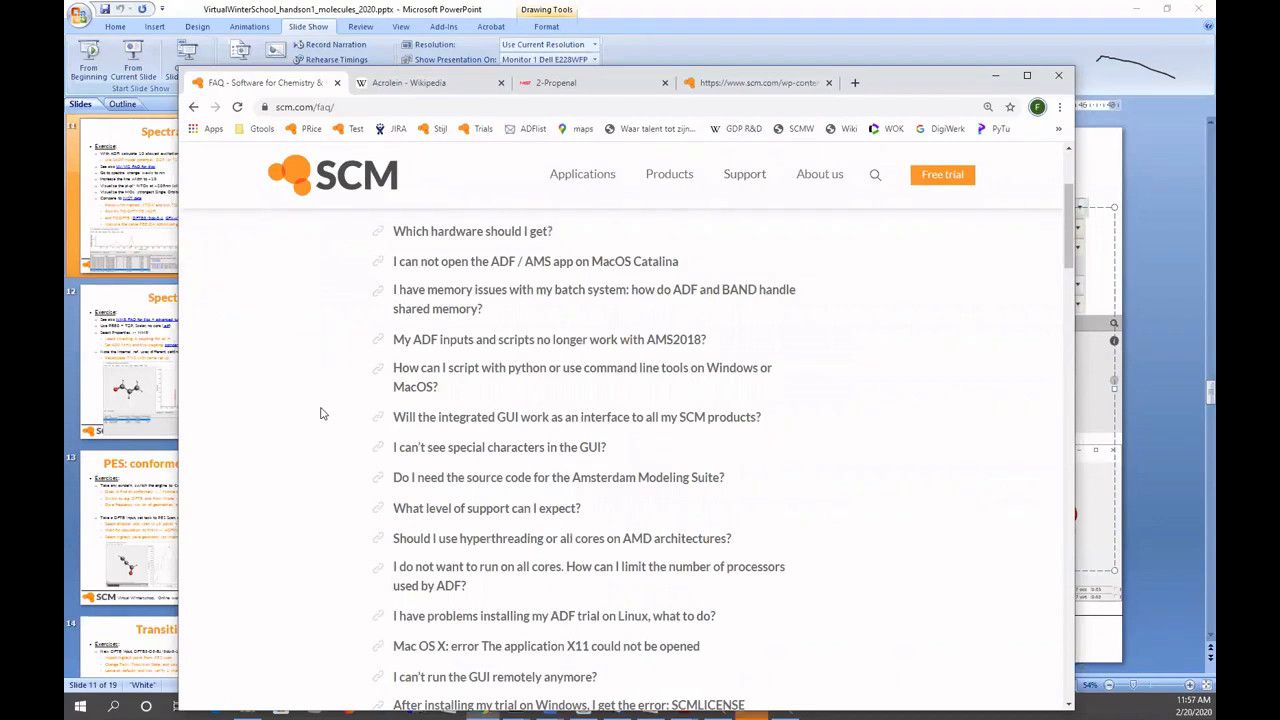
scroll(321, 414, up, 2)
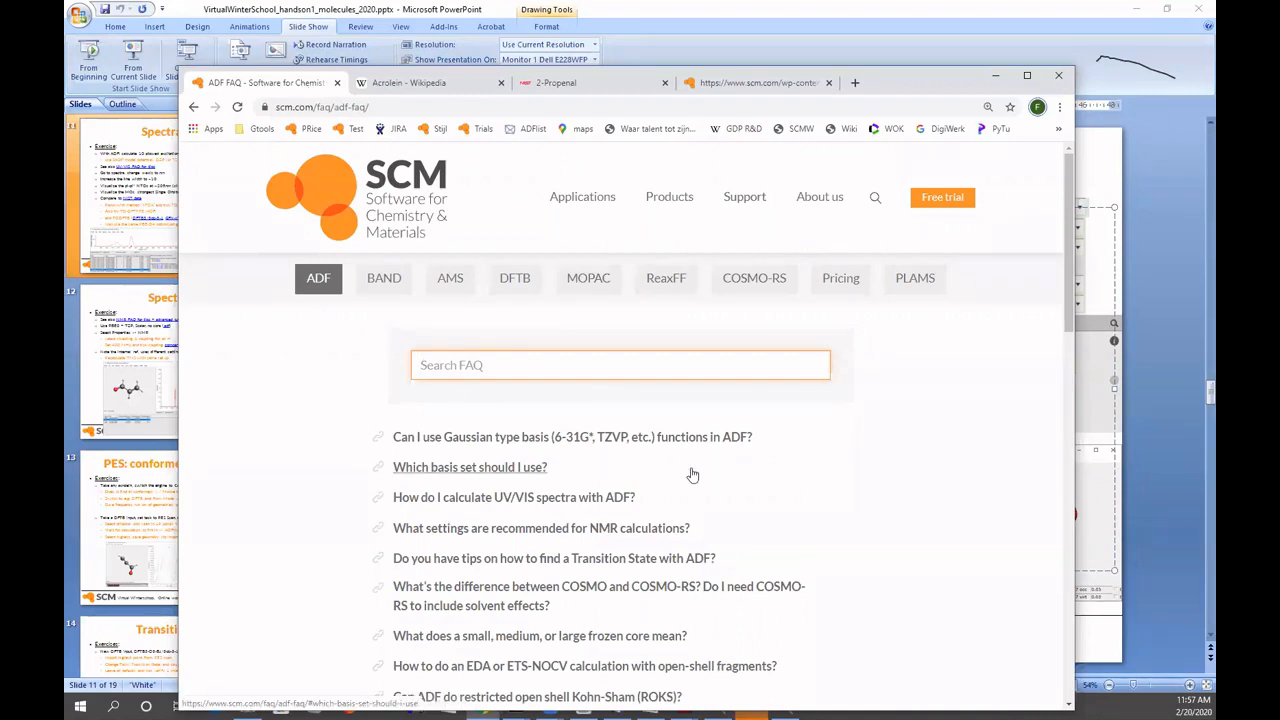
scroll(688, 478, down, 1)
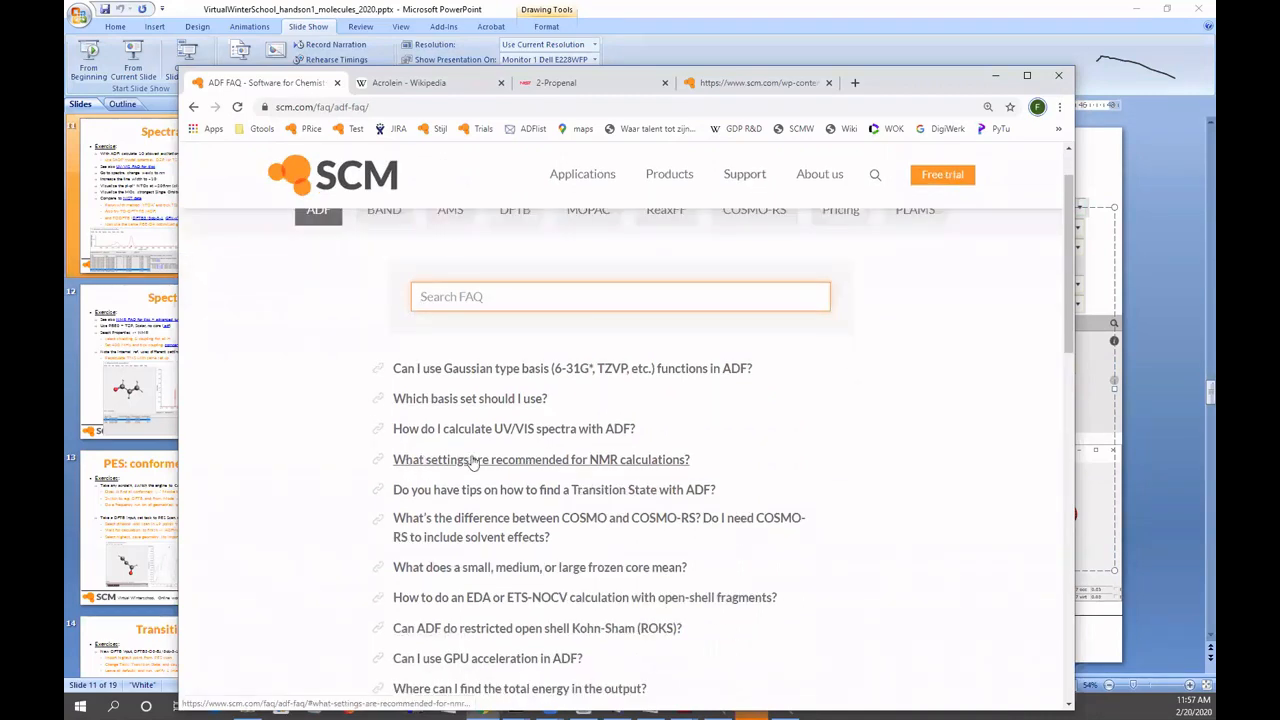
- Read the FAQ answer on which settings are recommended for NMR calculations, then minimize the browser
click(377, 462)
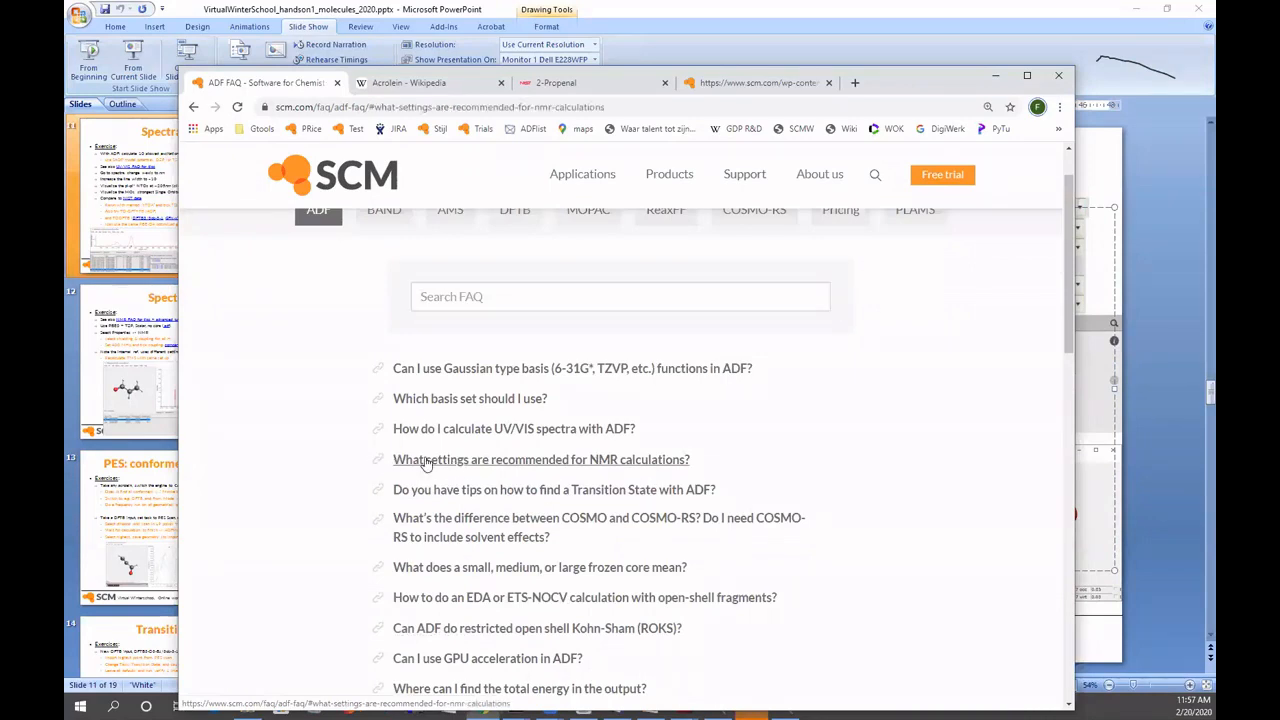
click(425, 461)
scroll(533, 283, down, 3)
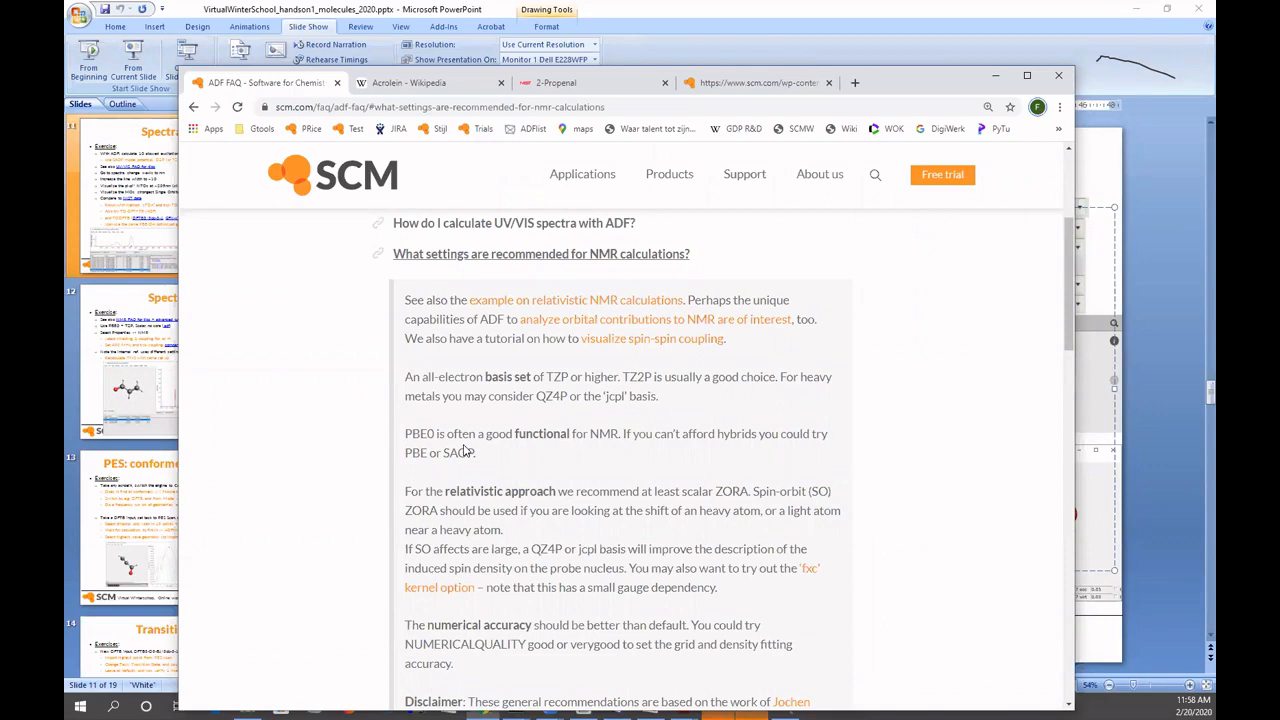
scroll(590, 463, down, 3)
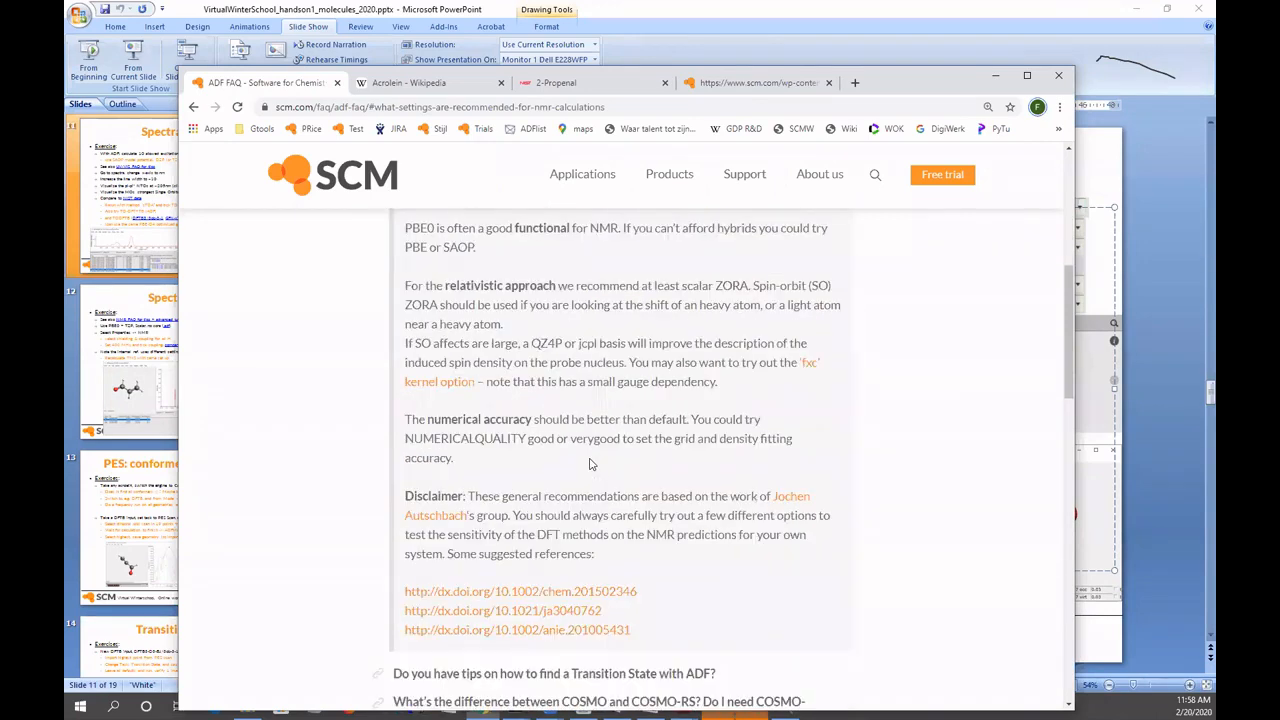
scroll(590, 463, down, 2)
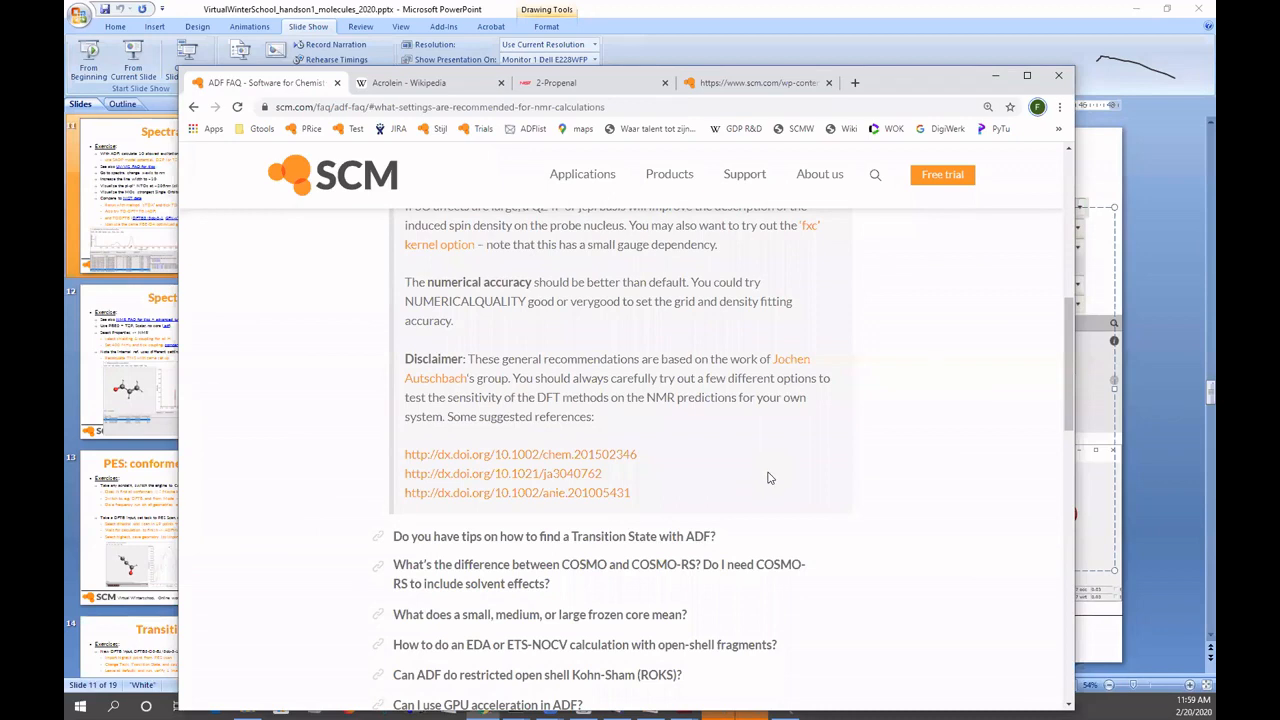
click(996, 80)
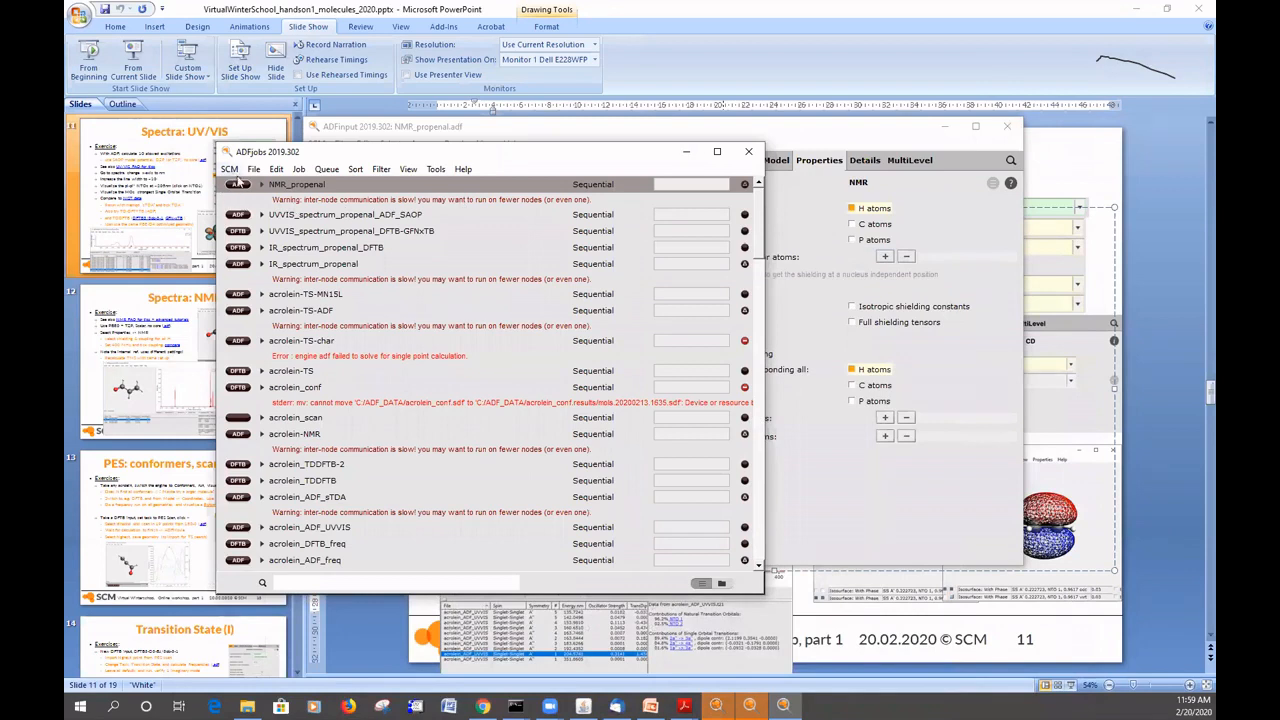
- Open the spectrum of the NMR_propenal job, rotate the molecule and turn on coupling in the H-NMR plot
click(229, 169)
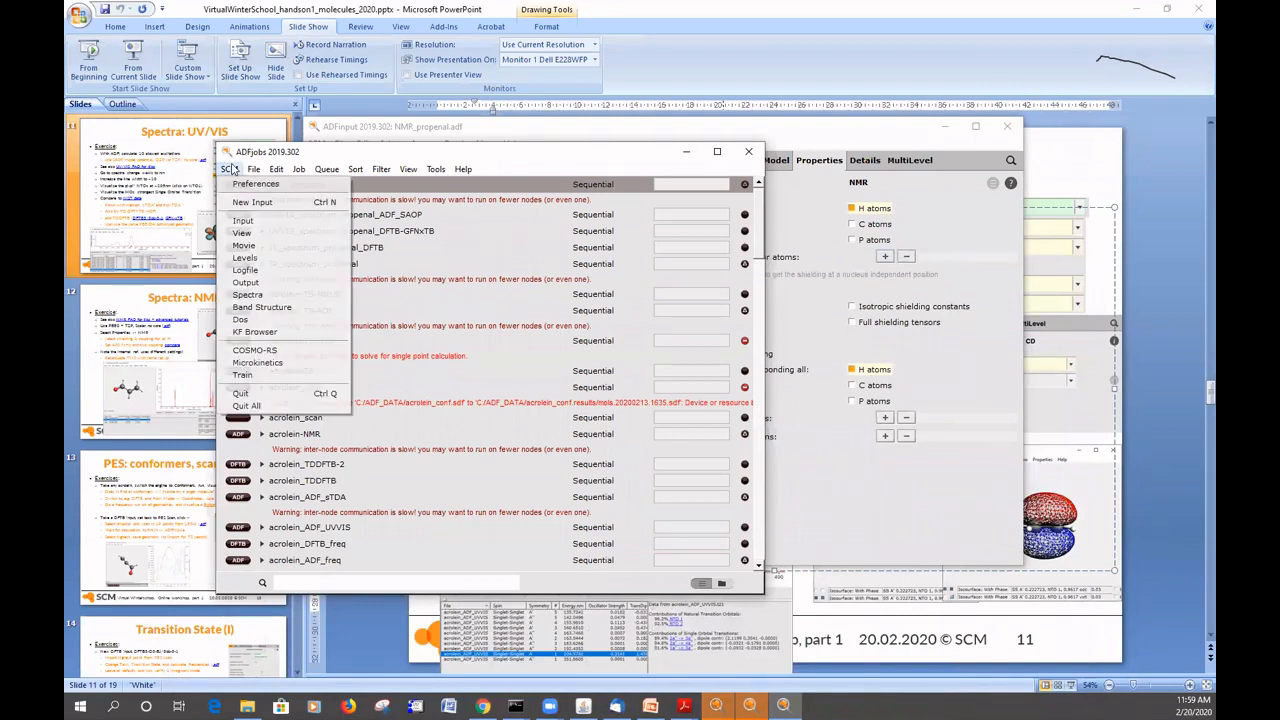
click(249, 296)
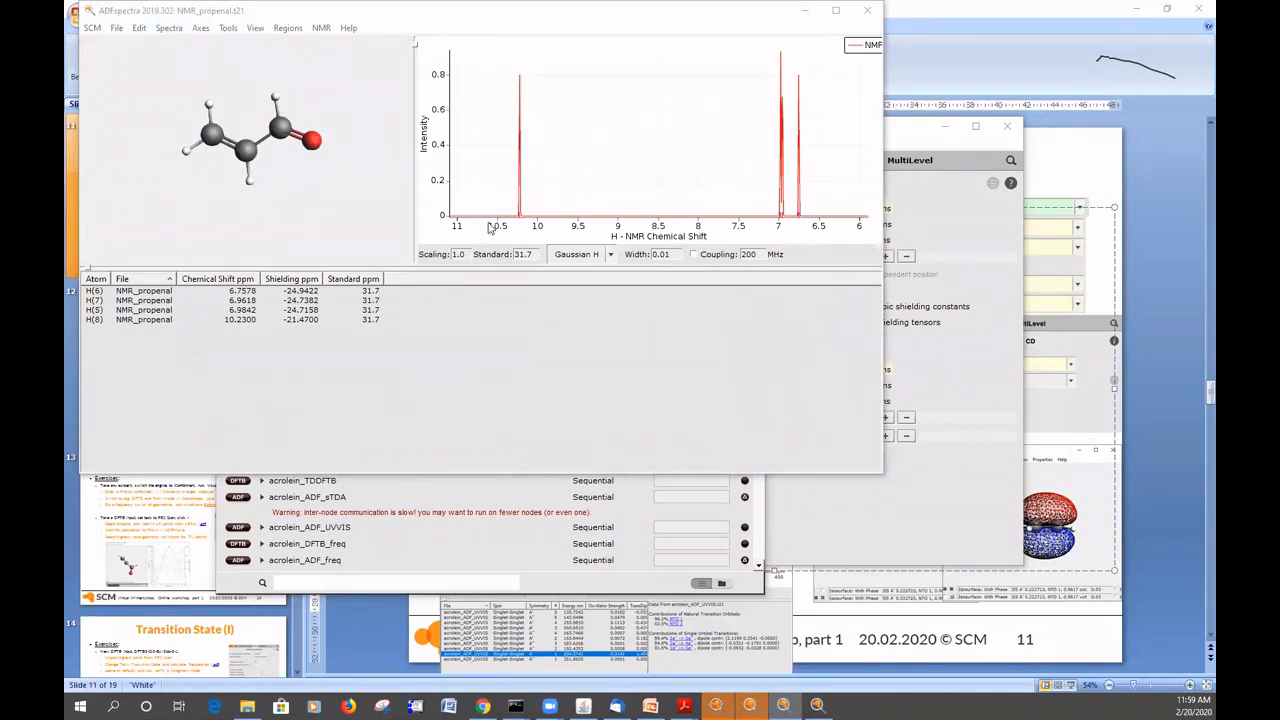
drag(308, 212, 349, 220)
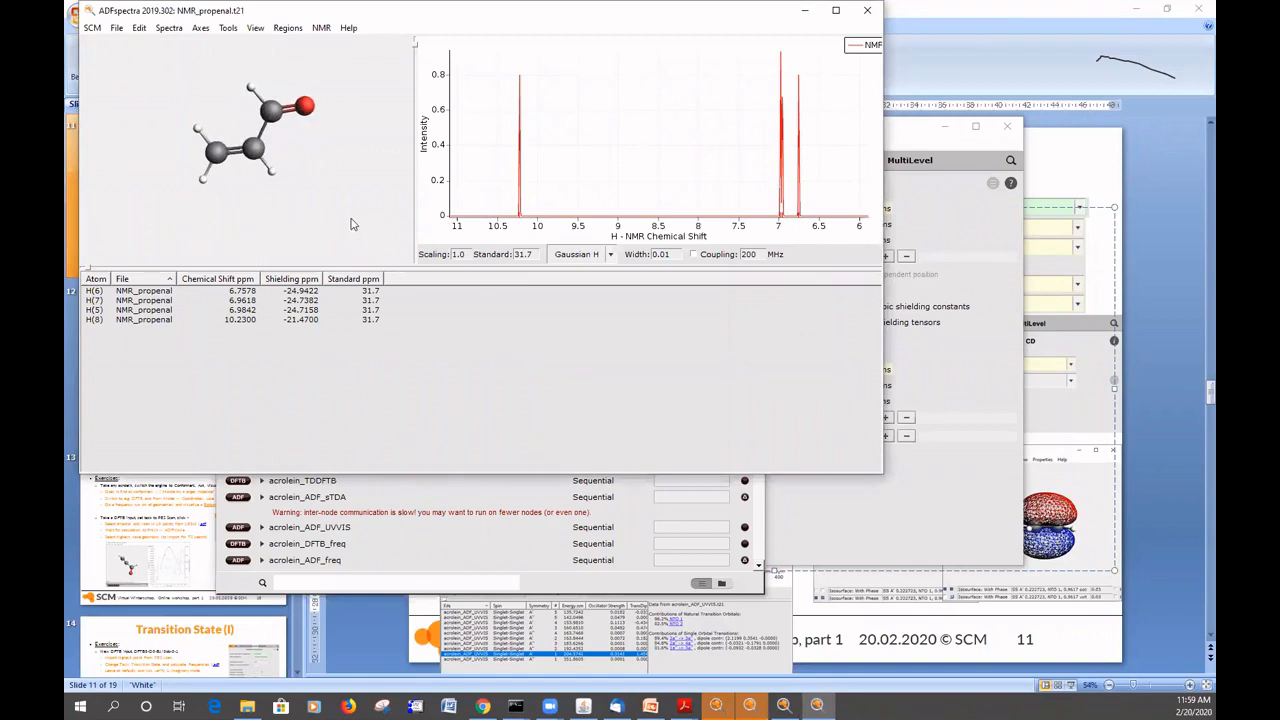
click(695, 256)
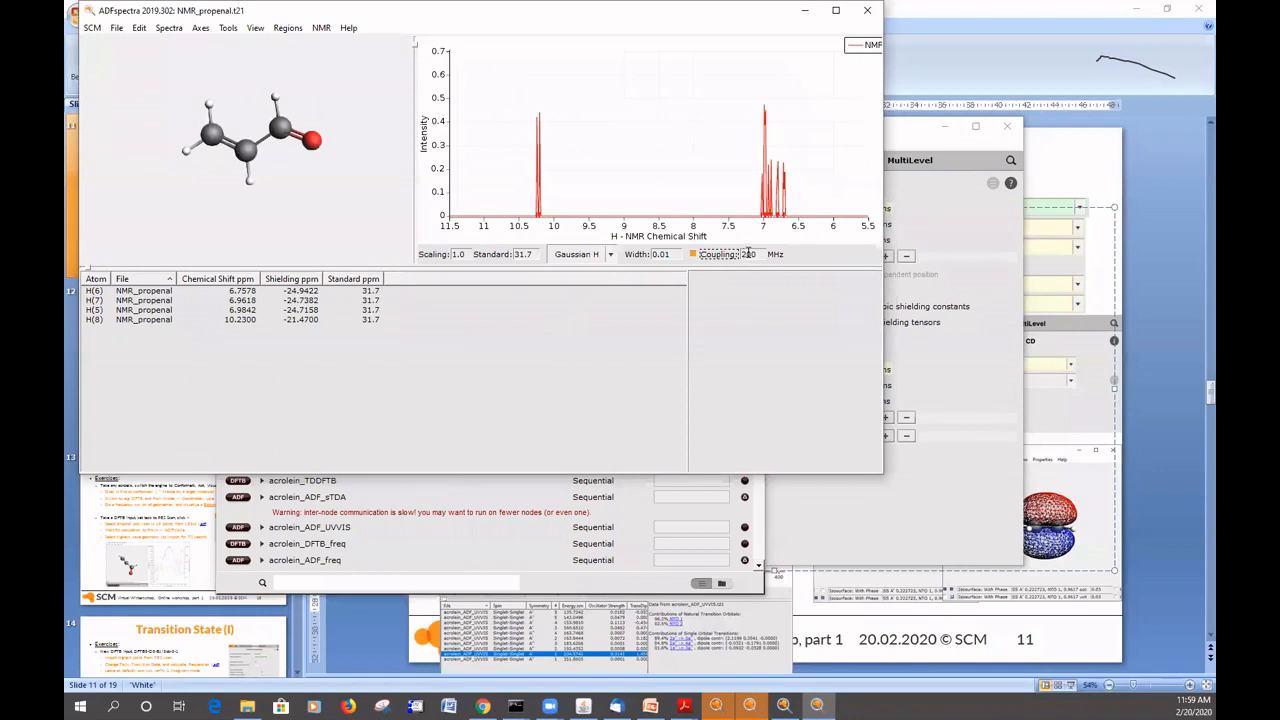
- Try to change the coupling frequency of the H-NMR plot to 400 MHz, and close the spectrum window
click(748, 254)
key(BackSpace)
text(4)
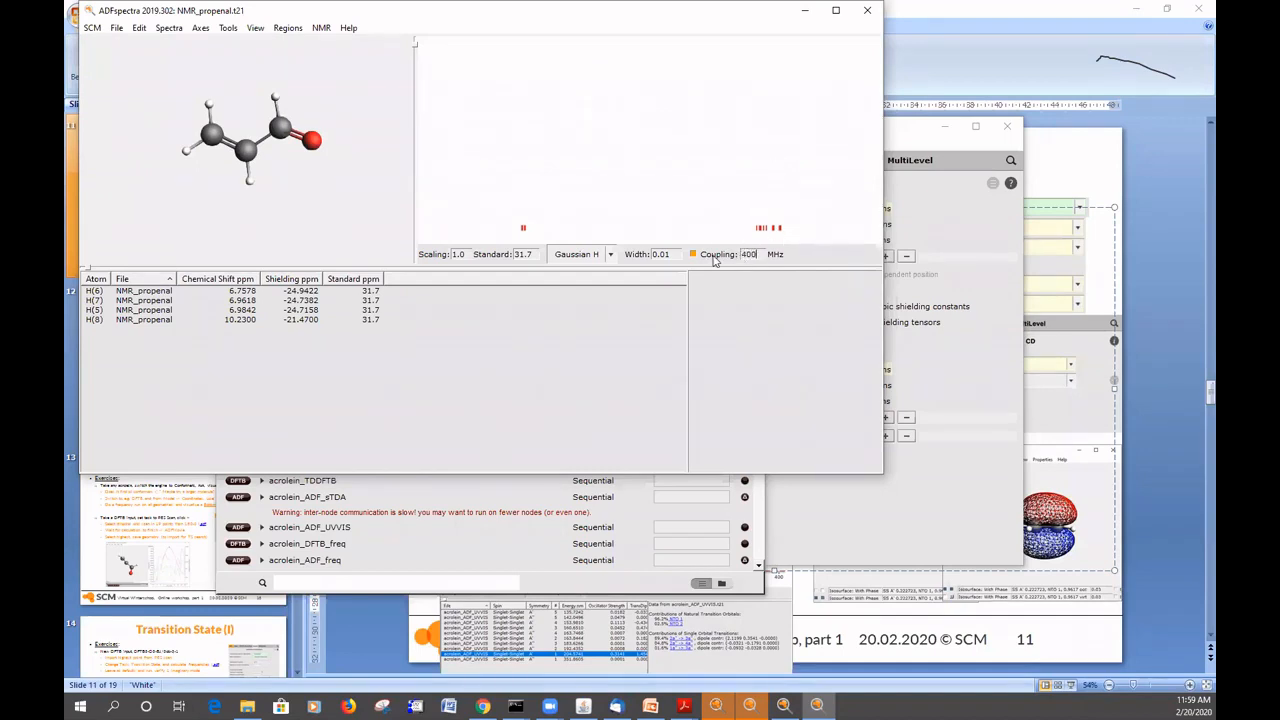
click(718, 254)
drag(741, 254, 747, 254)
text(2)
click(865, 37)
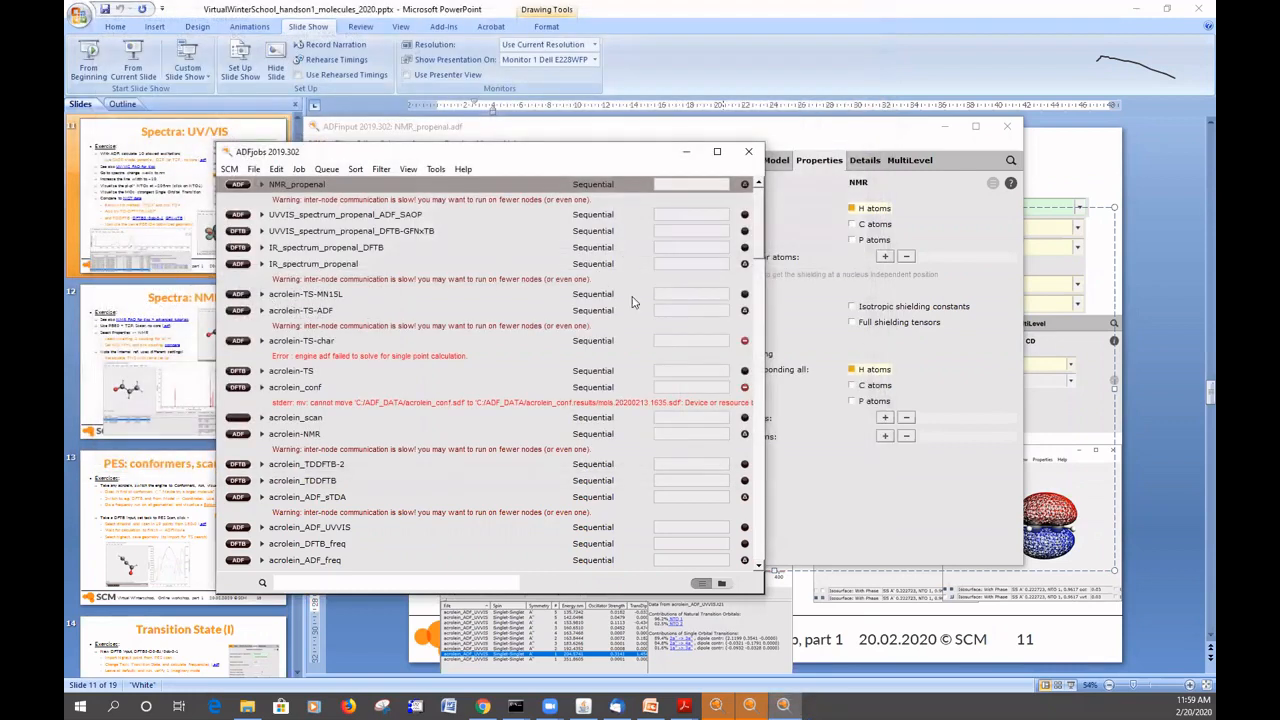
- Reopen the NMR_propenal spectrum with coupling on at 400 MHz, inspect the splitting of H(8) and close the window
click(745, 247)
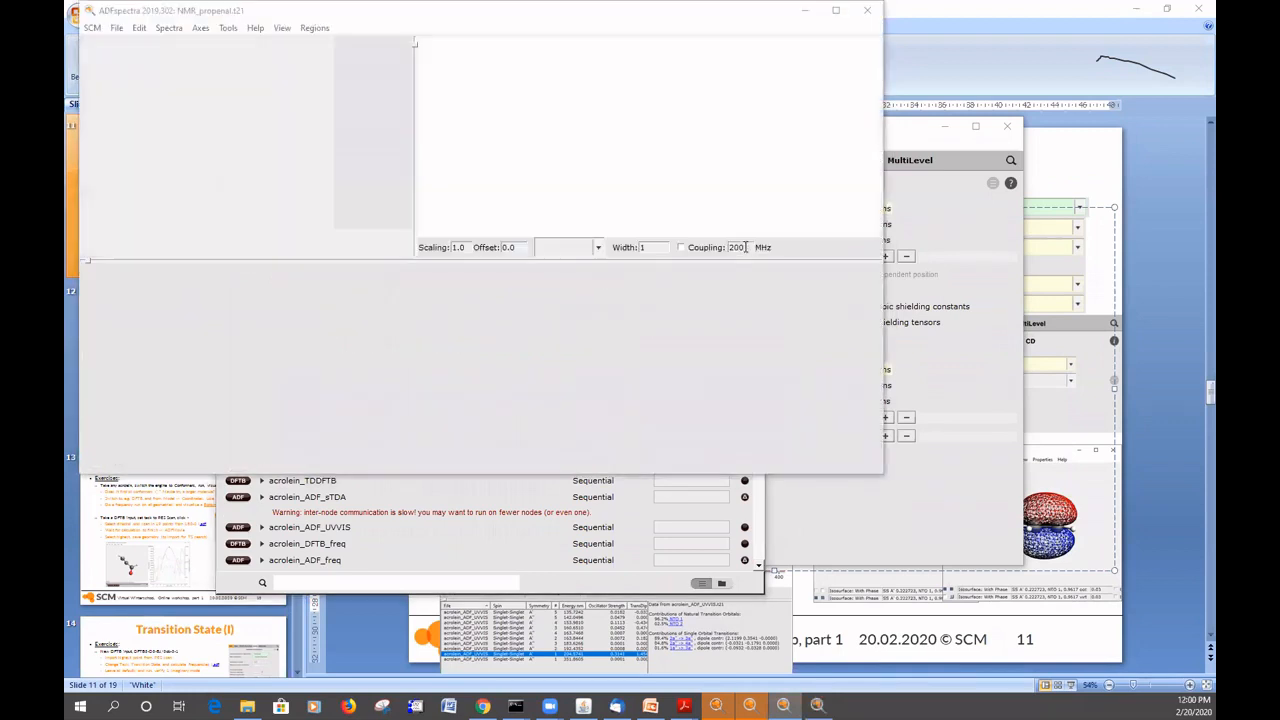
click(694, 248)
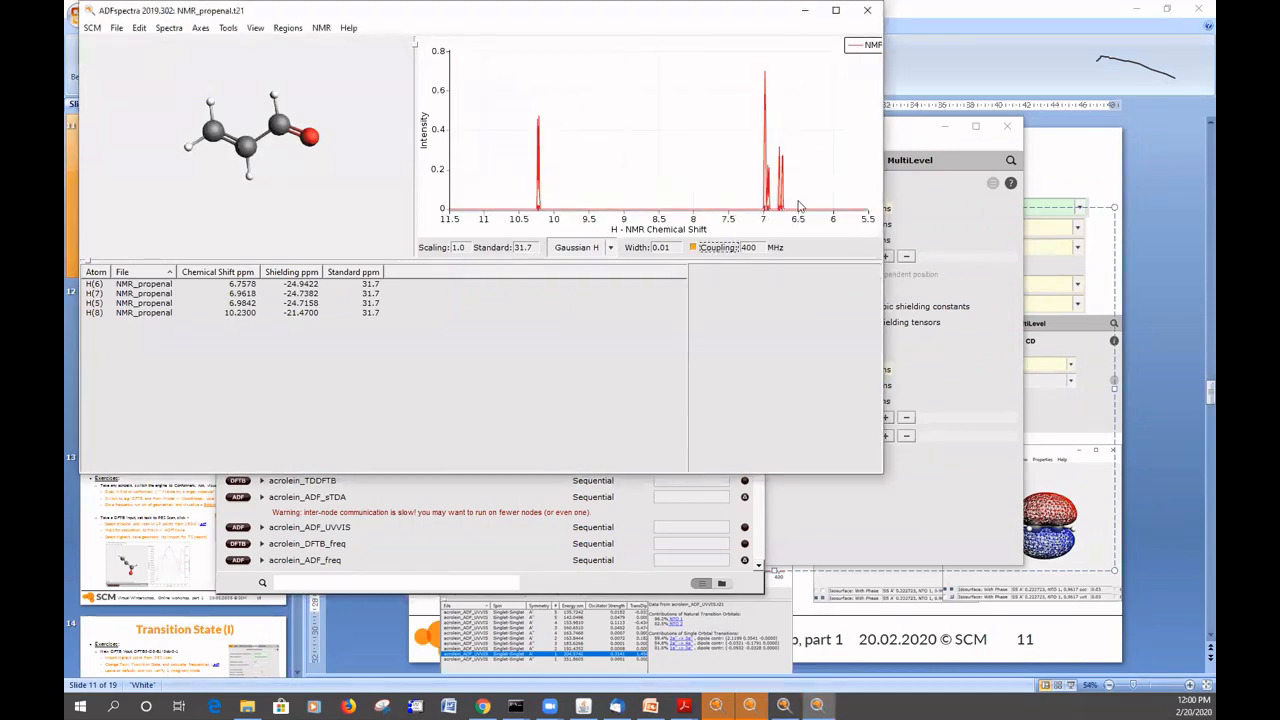
click(308, 314)
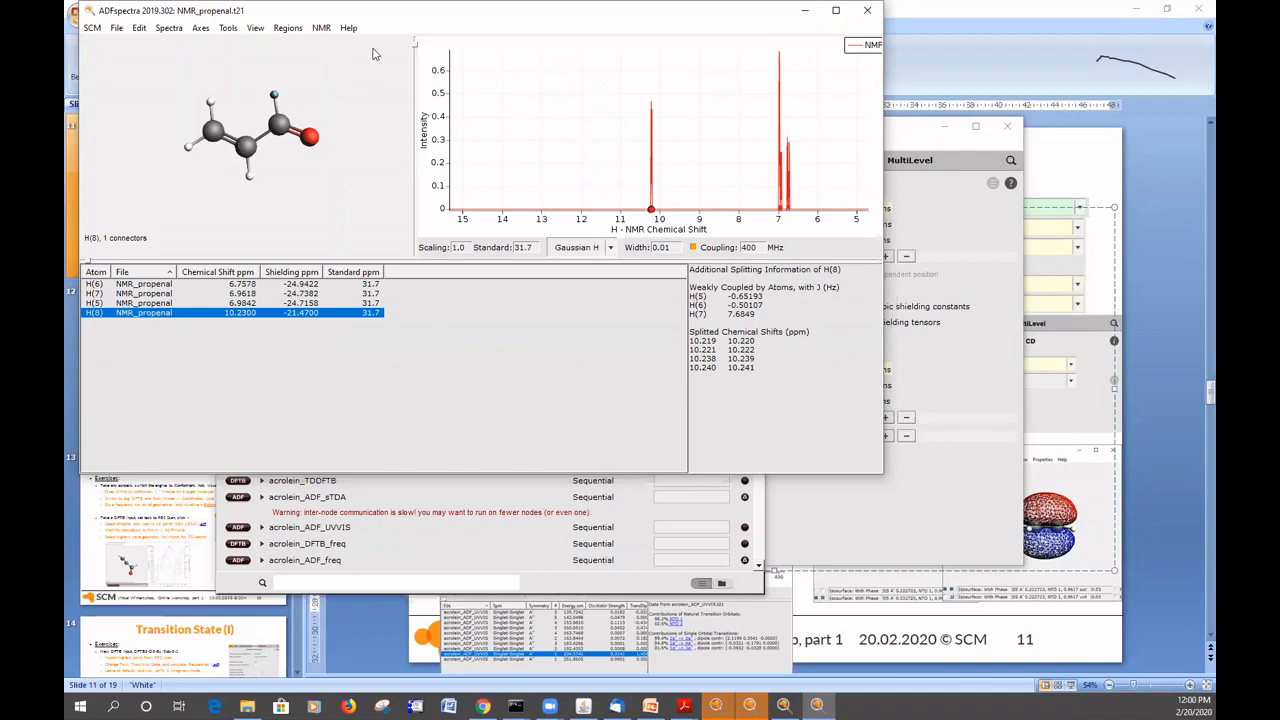
click(257, 28)
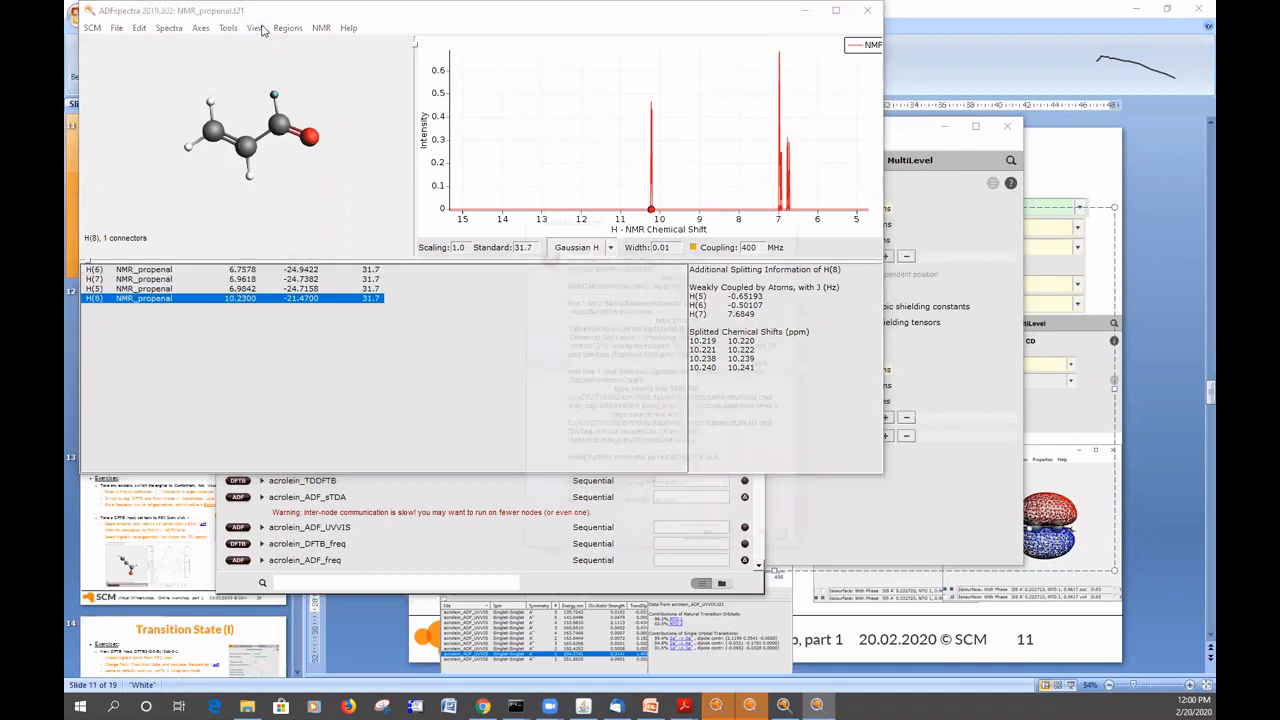
click(768, 538)
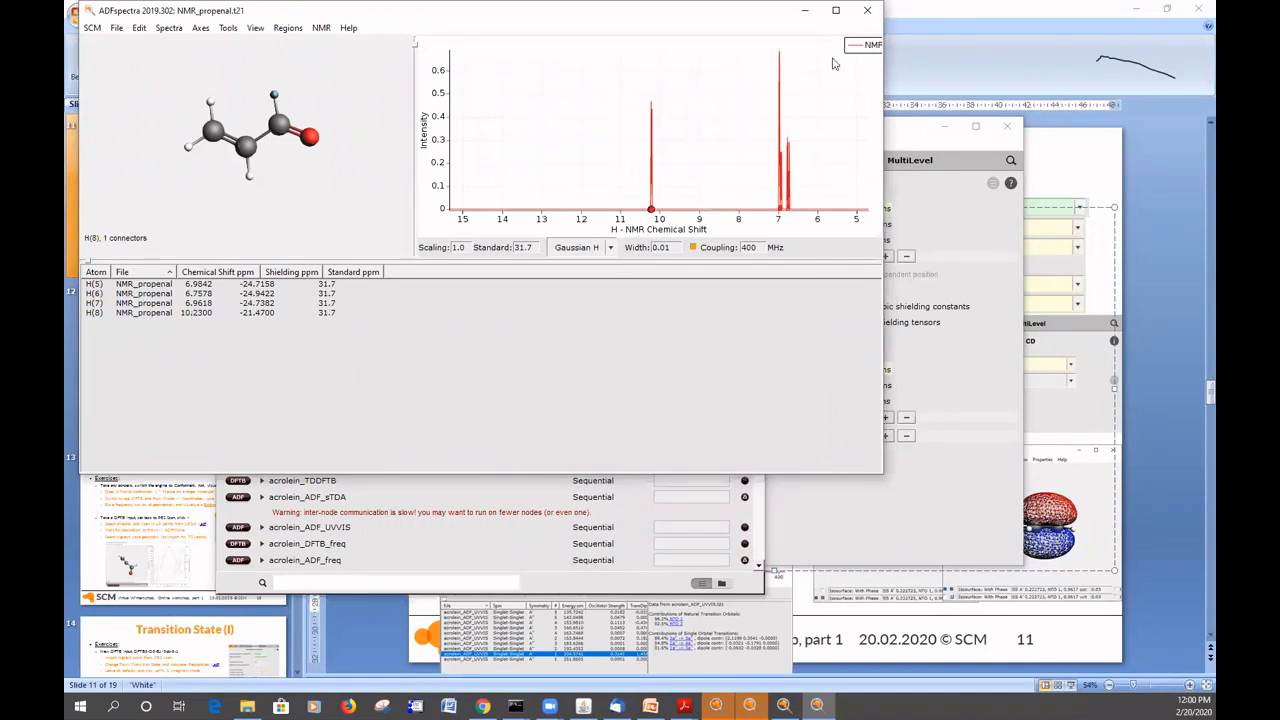
key(ctrl+w)
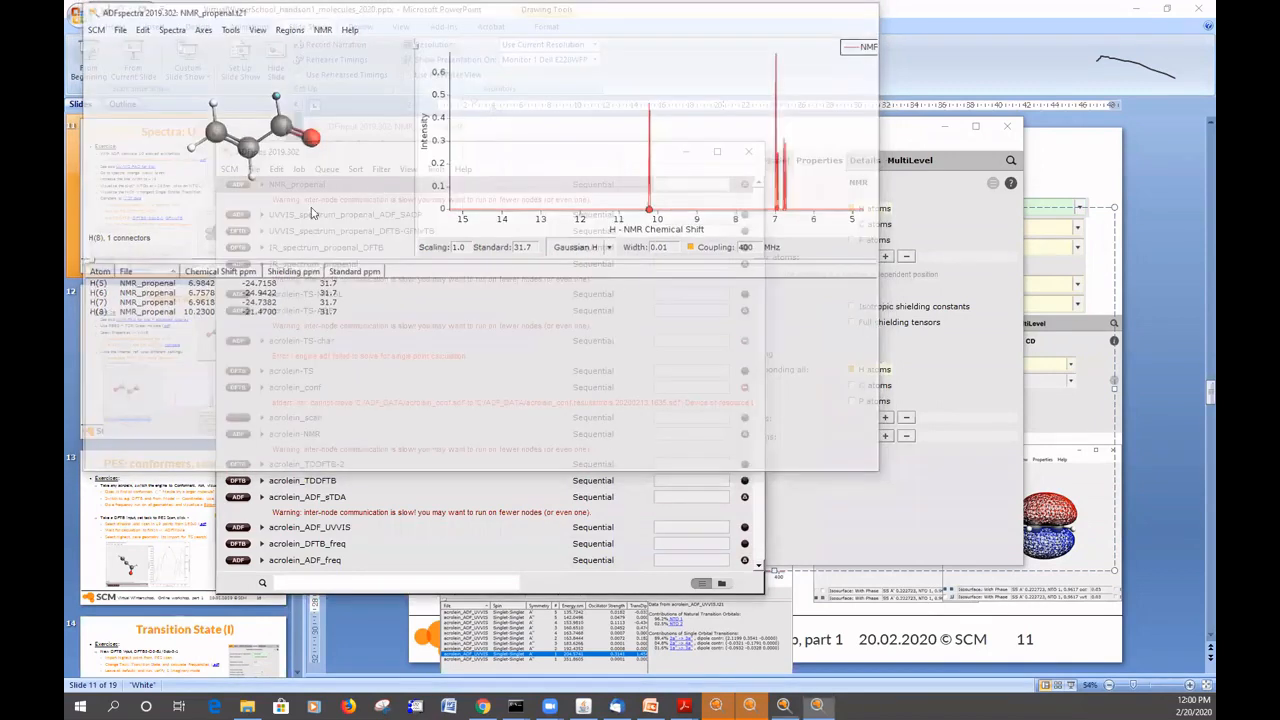
- Display the NMR_propenal spectrum again with coupling on at 400 MHz and examine the splitting information of H(6)
click(229, 168)
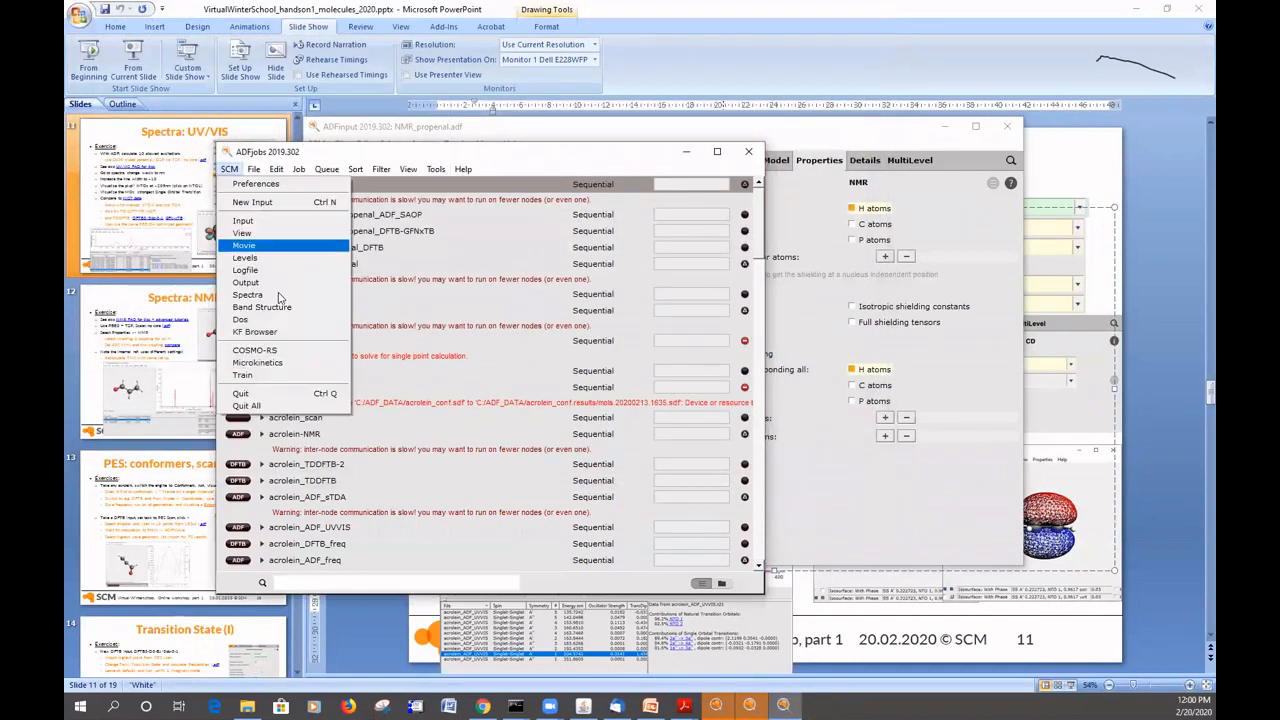
click(280, 296)
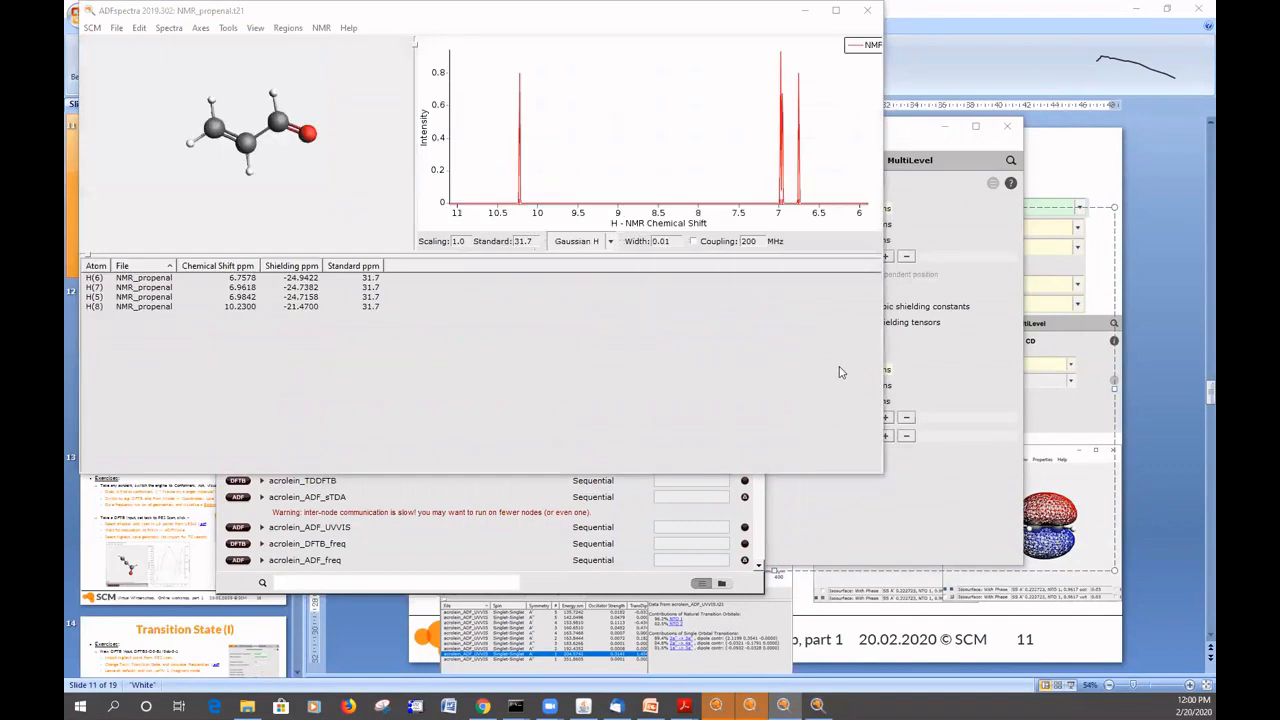
click(743, 241)
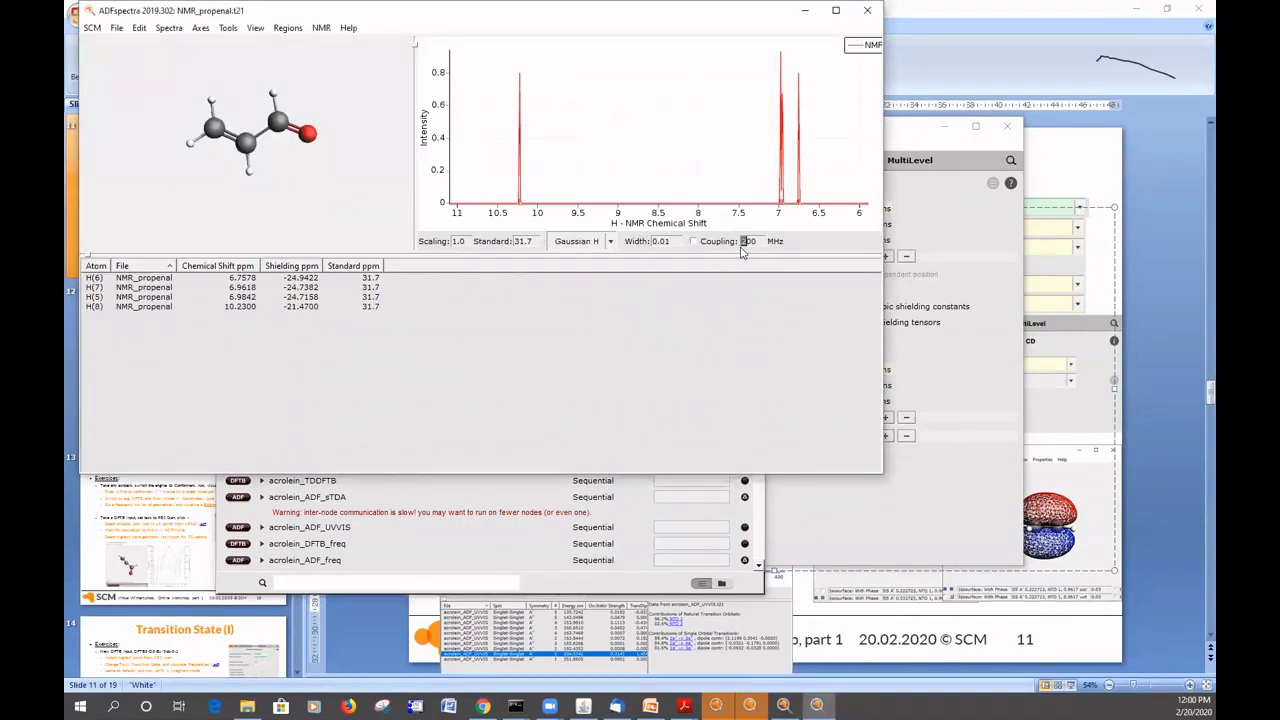
text(4)
click(694, 242)
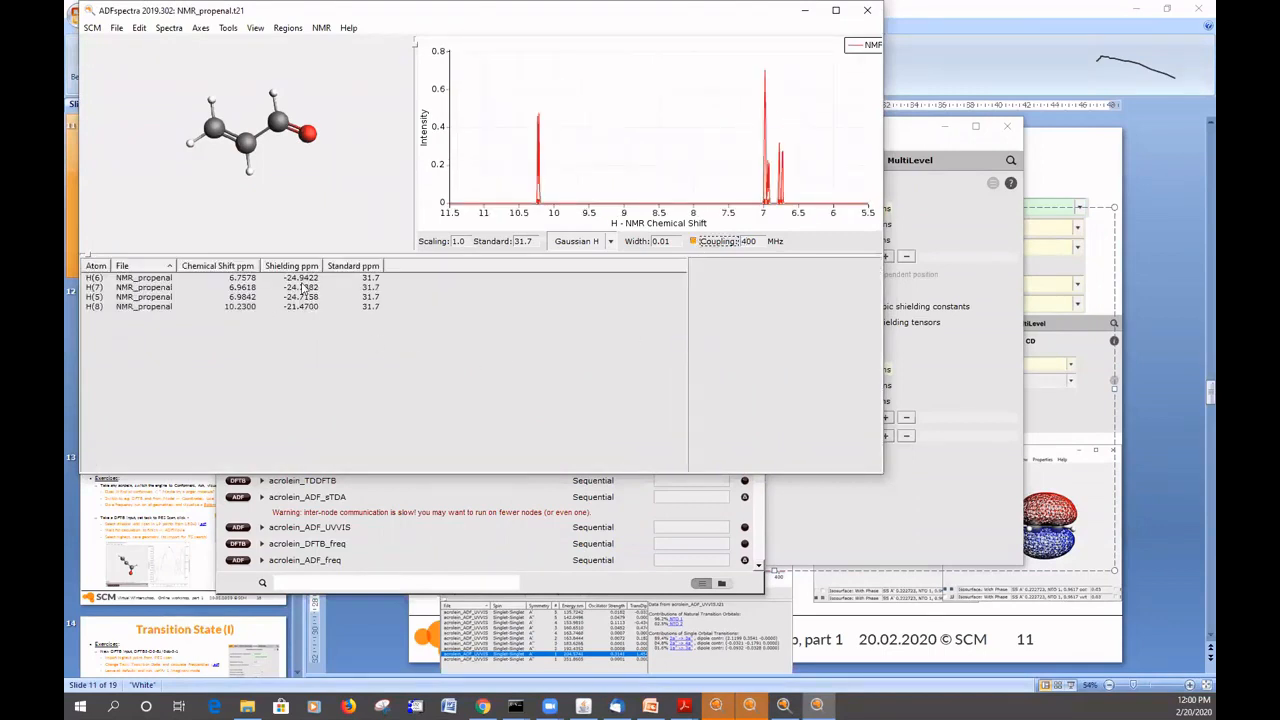
click(303, 279)
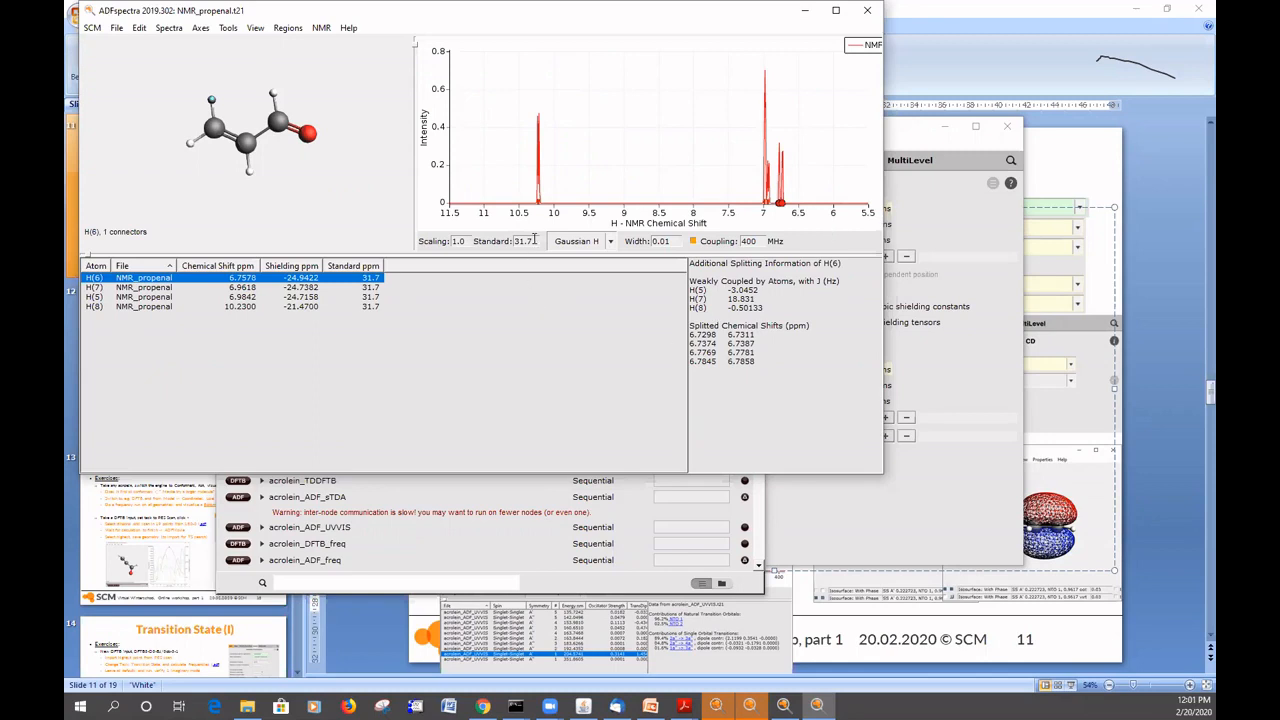
mouse_move(534, 239)
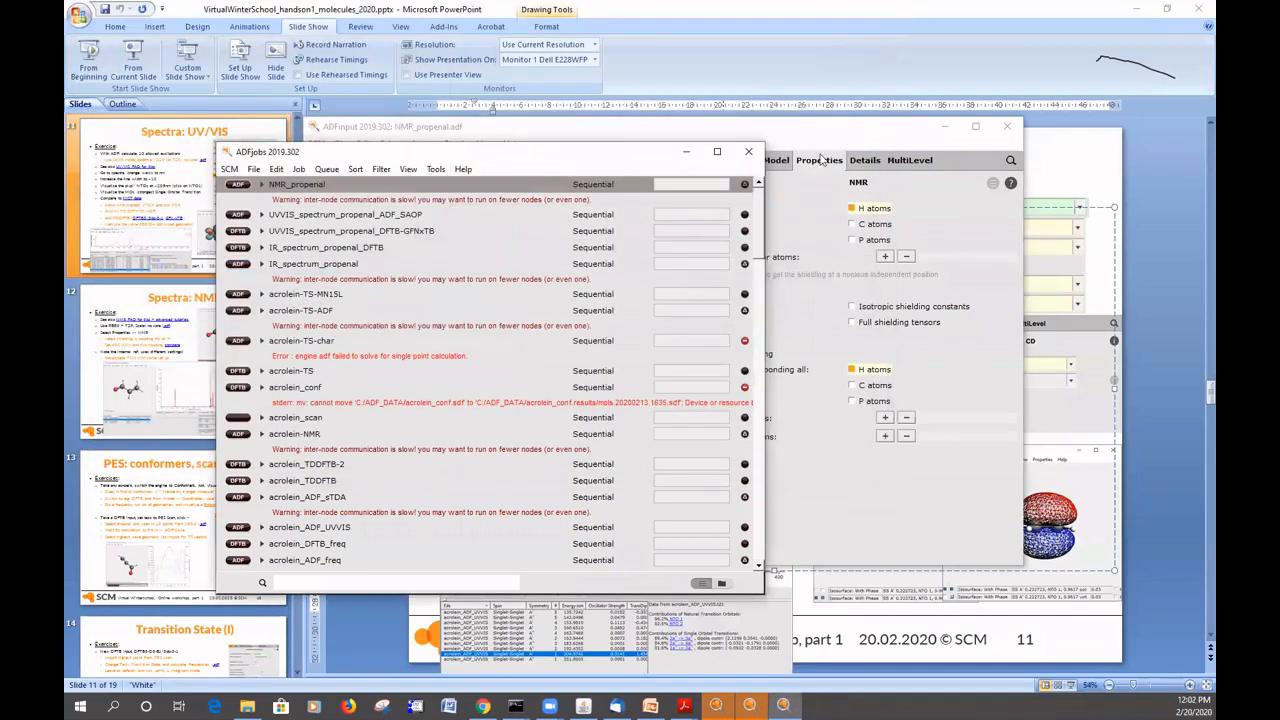
- Return to the NMR_propenal input window and switch the calculation program from ADF to Conformers
click(849, 140)
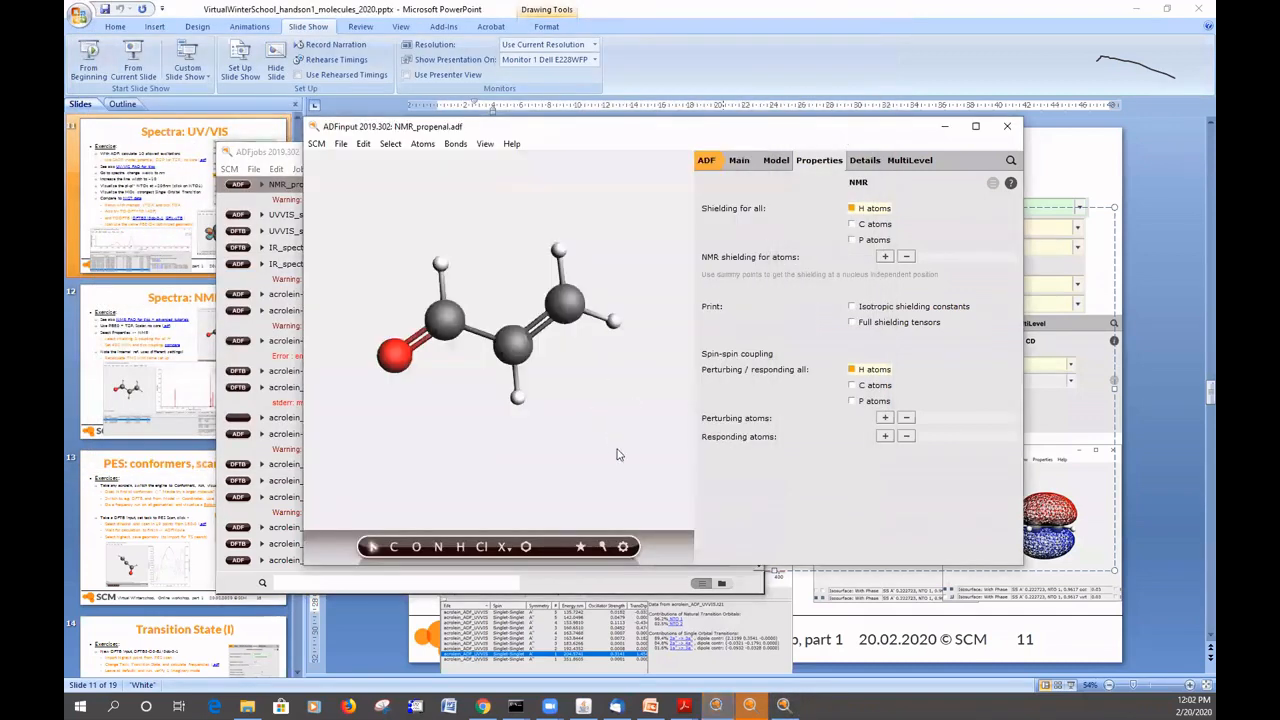
drag(617, 451, 584, 404)
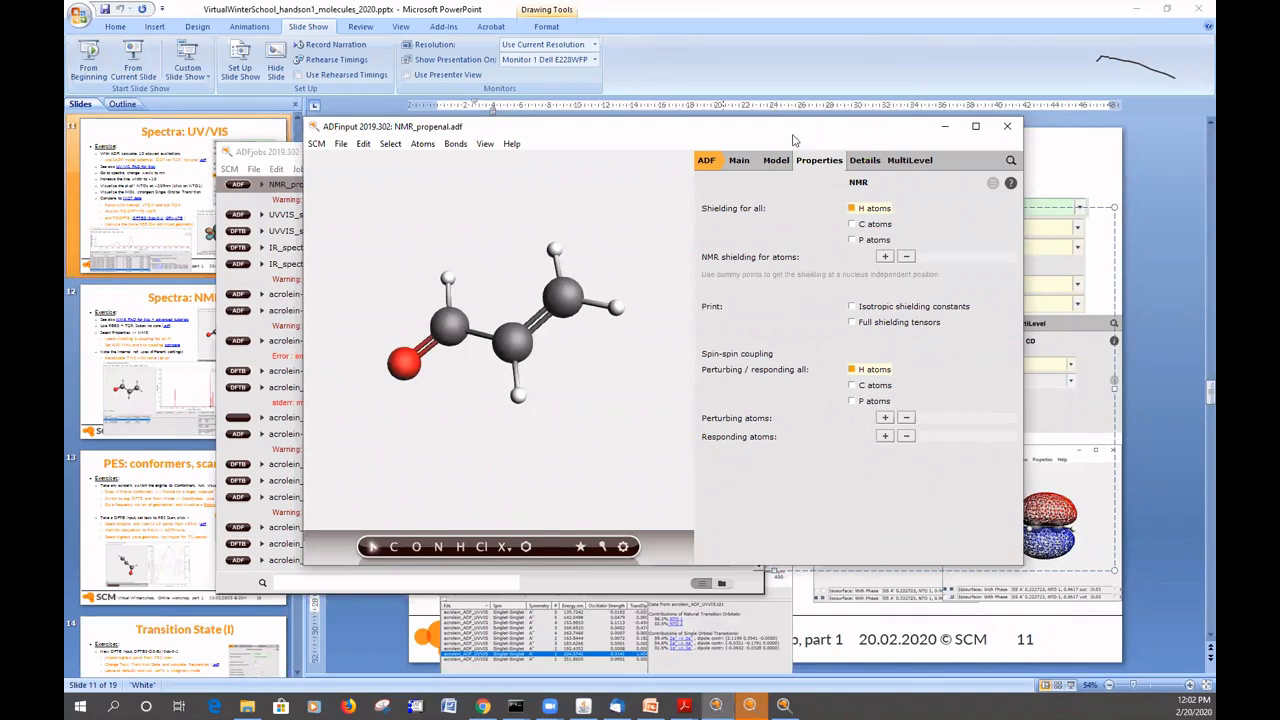
click(705, 162)
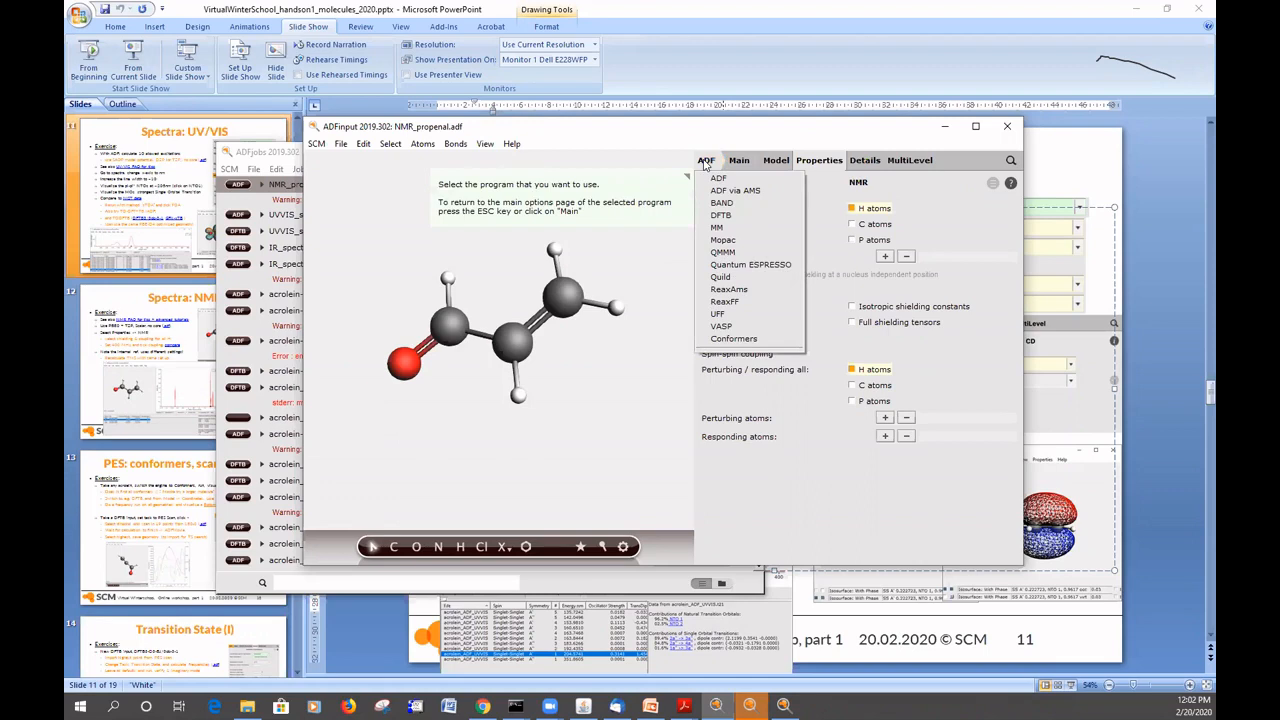
click(750, 340)
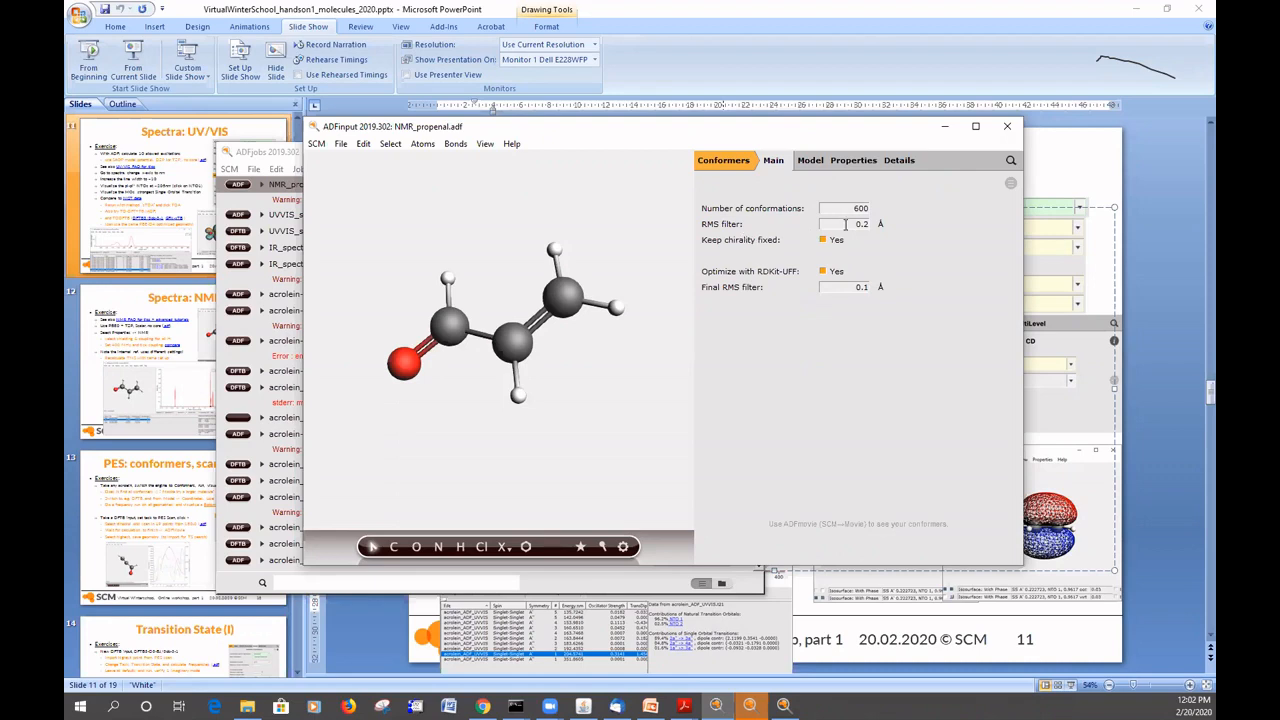
mouse_move(849, 224)
mouse_move(845, 285)
- Save the conformer input under the name propenal_conf and run the job
click(341, 145)
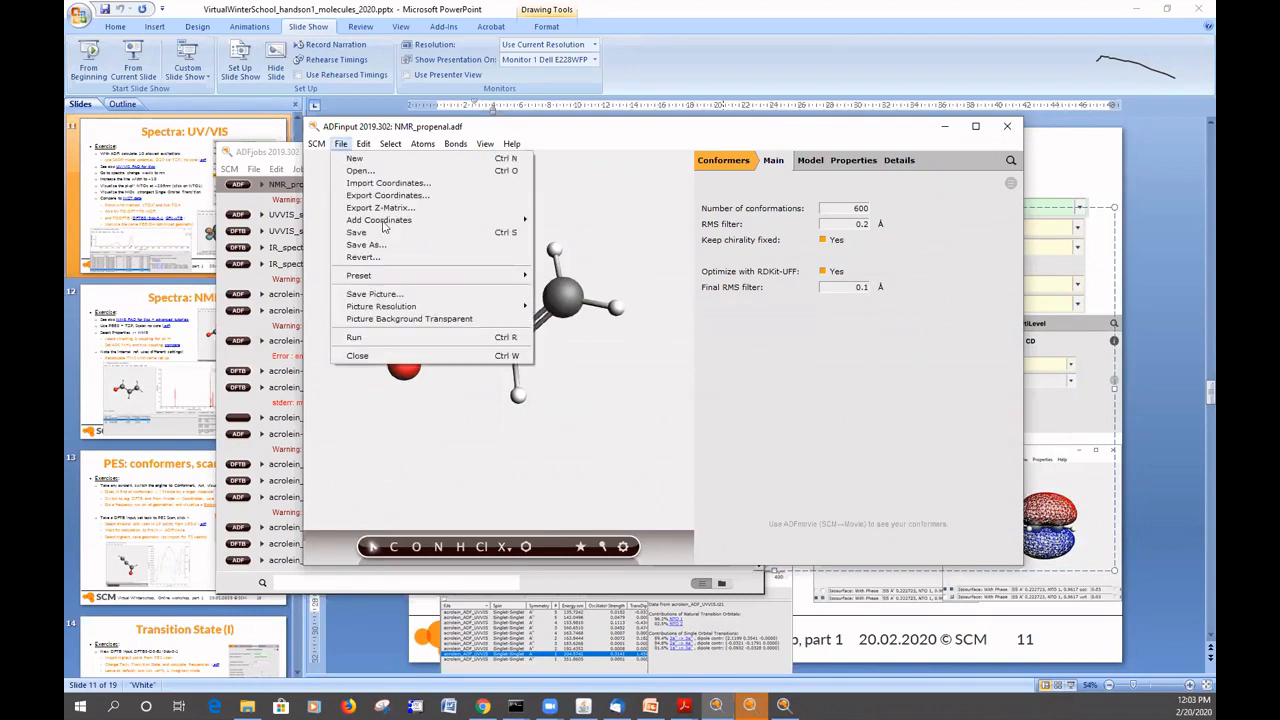
key(Return)
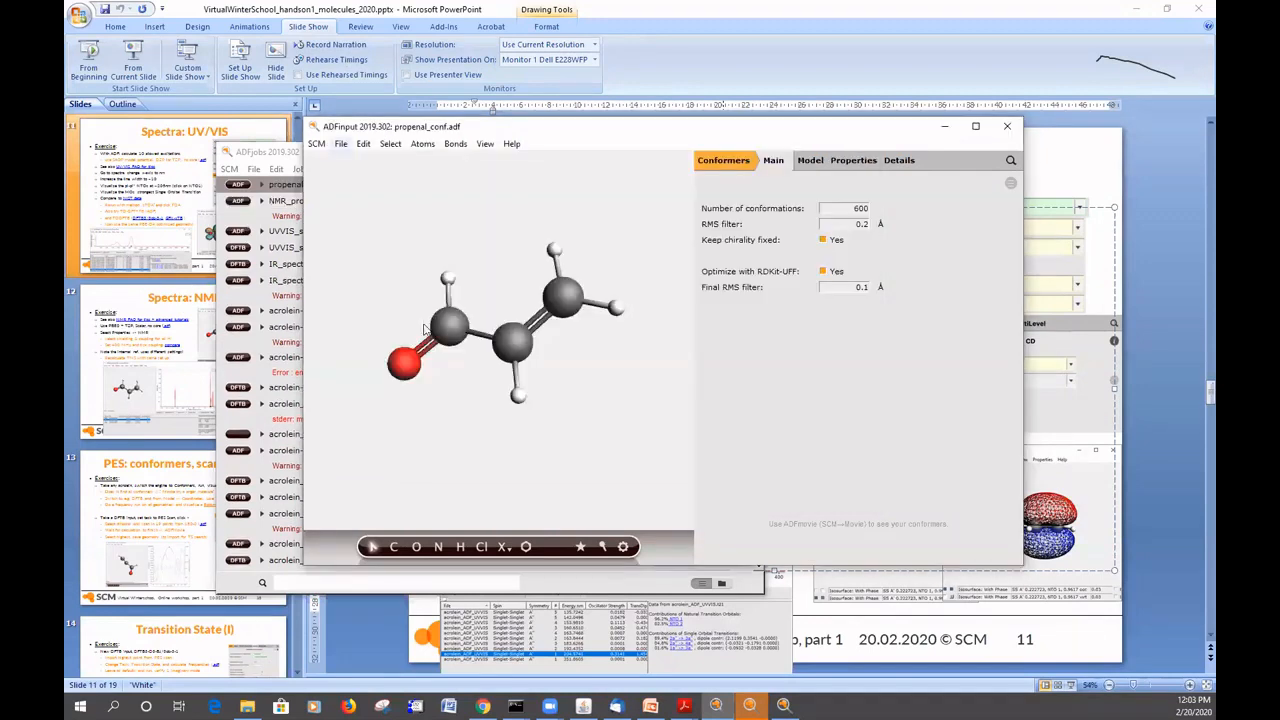
click(341, 144)
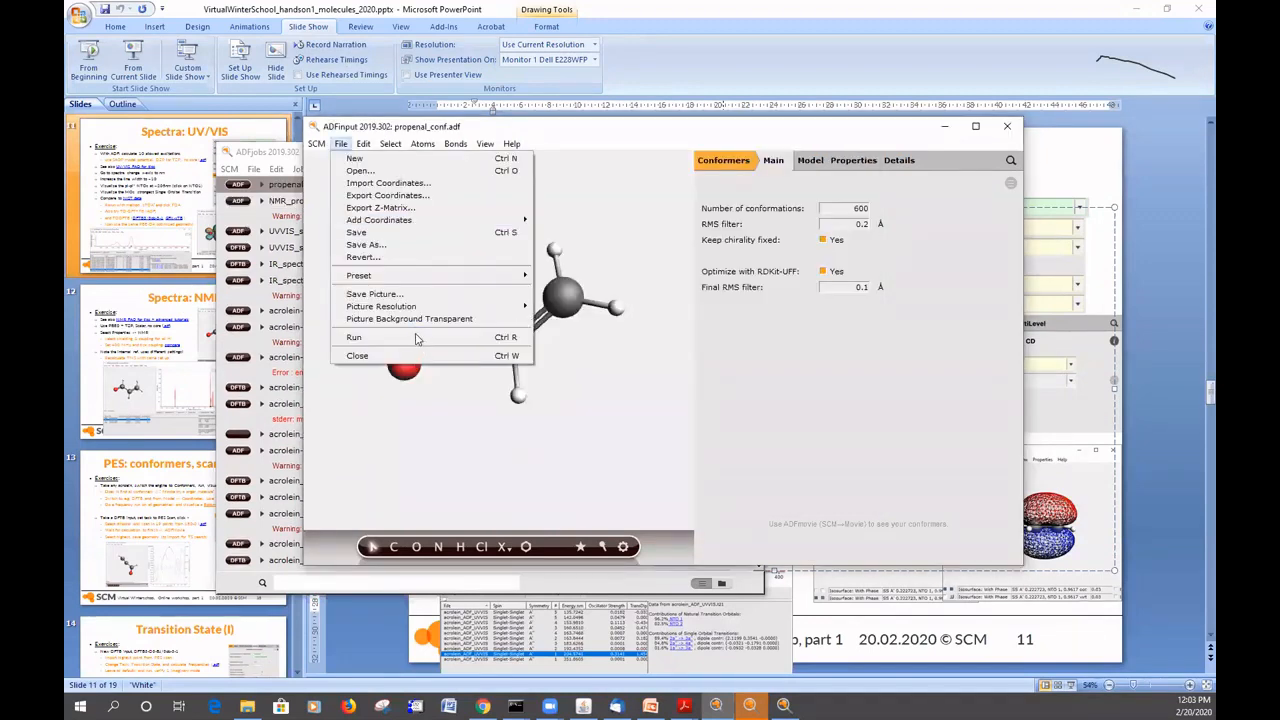
key(ctrl+r)
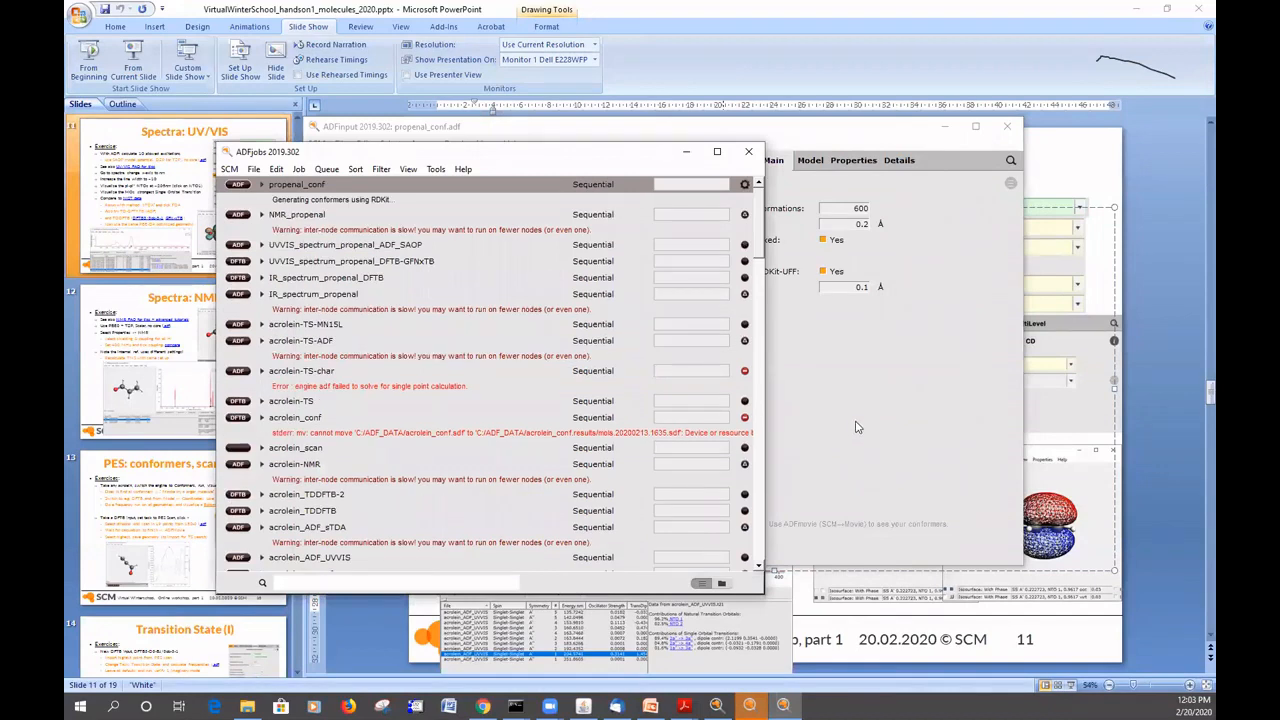
- Open the propenal_conf results as a movie, compare the conformer frames while rotating the molecule, and close the movie
click(875, 138)
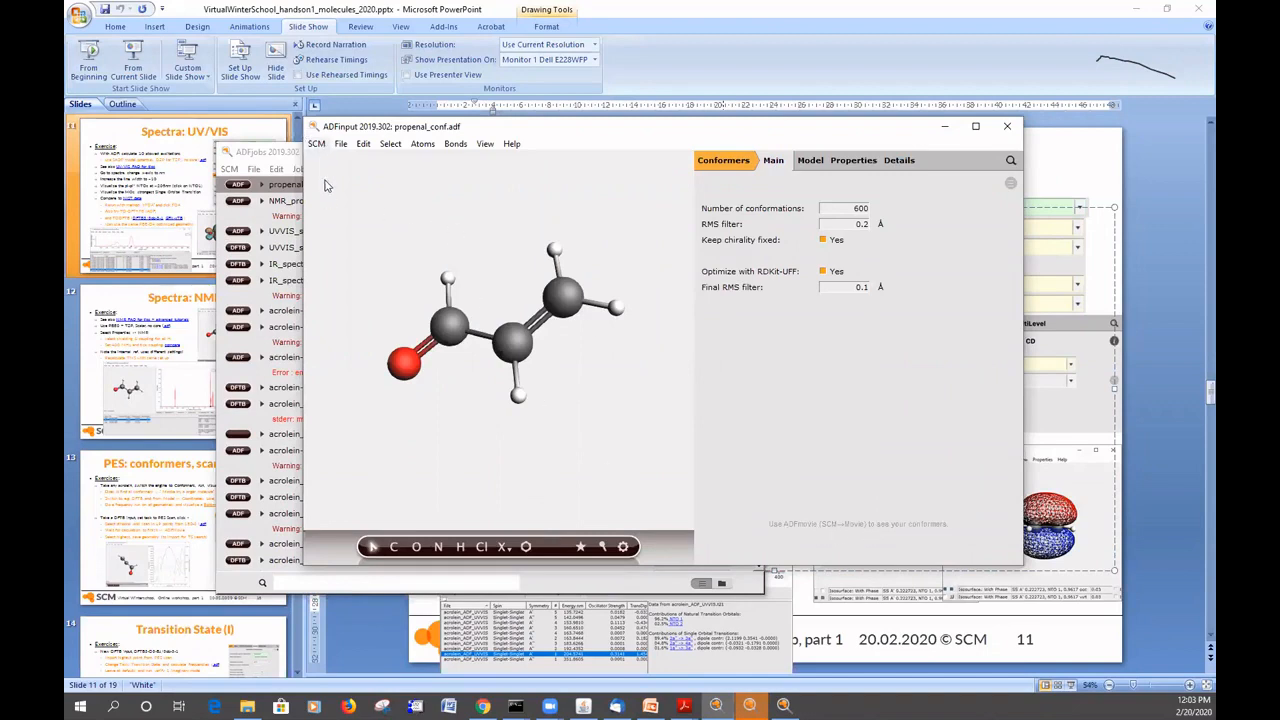
click(318, 144)
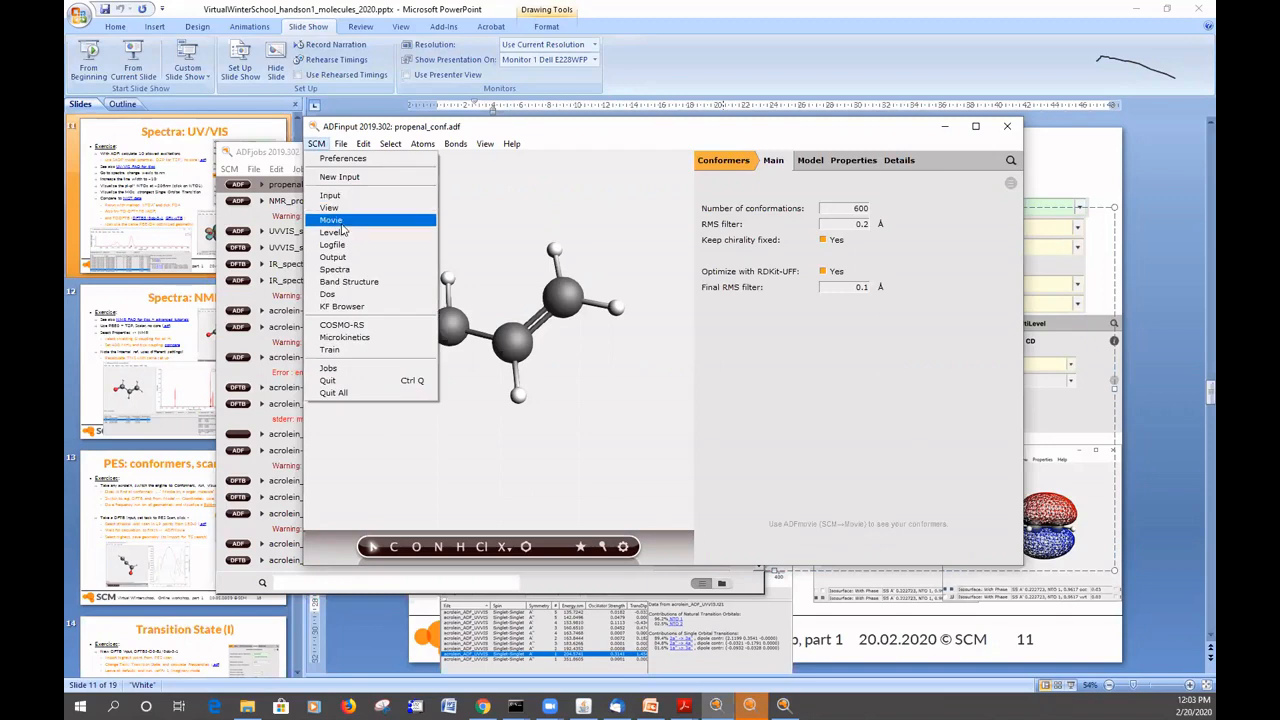
click(341, 224)
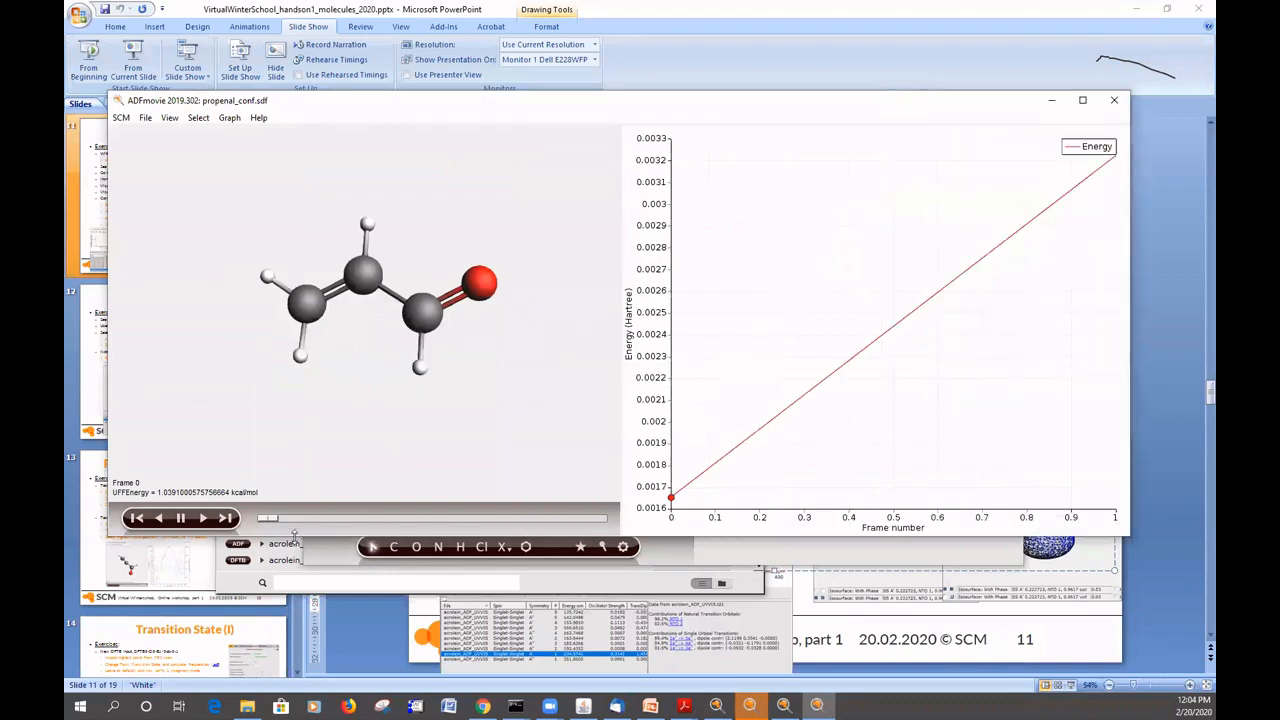
drag(301, 522, 600, 520)
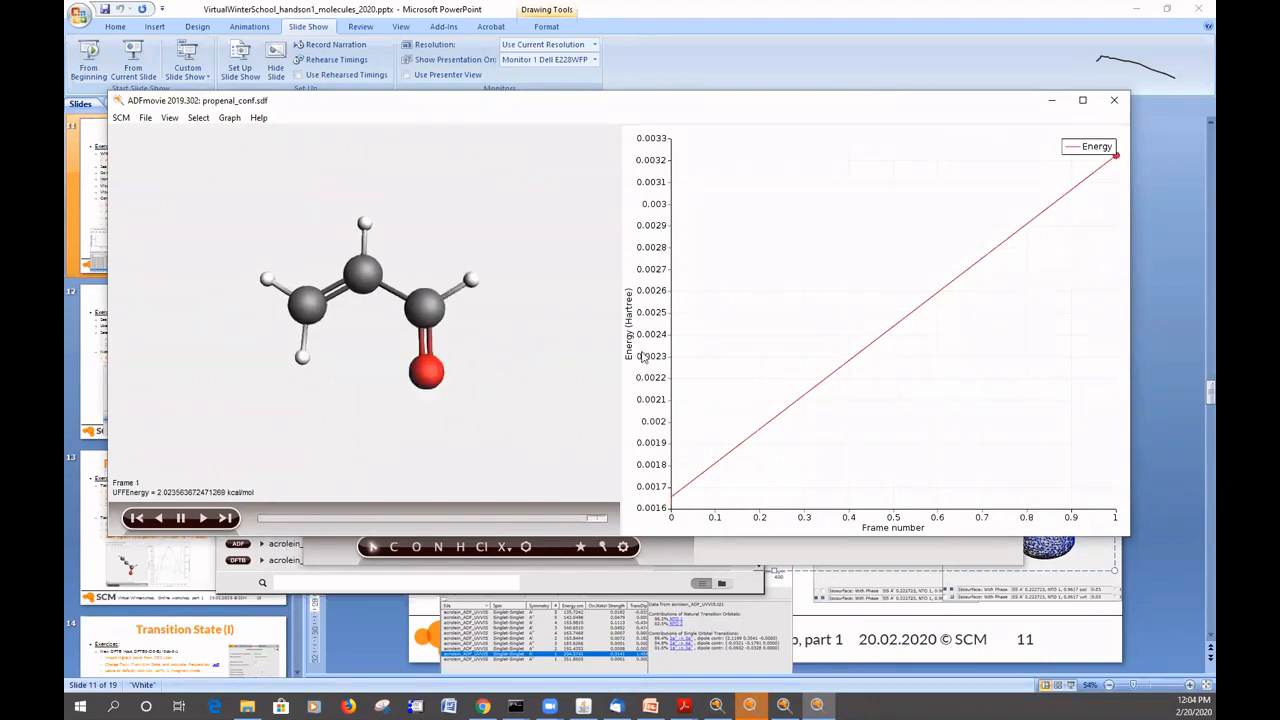
drag(532, 348, 619, 373)
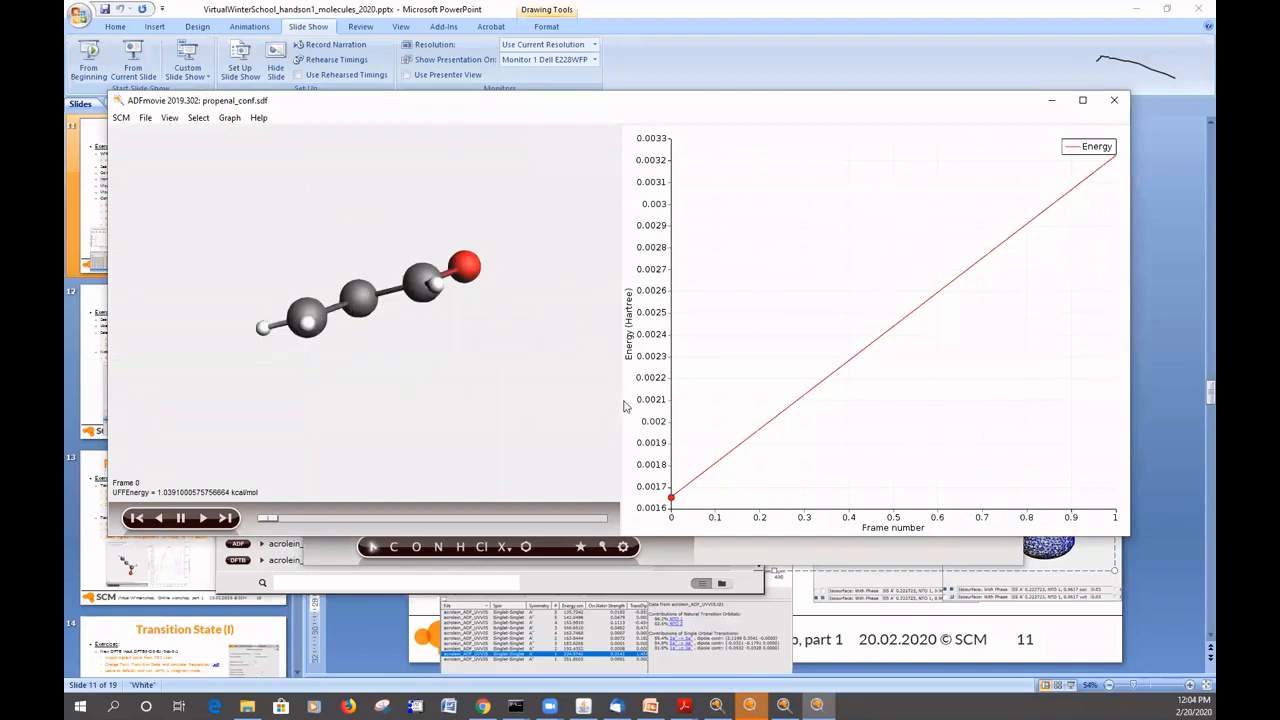
drag(484, 342, 560, 364)
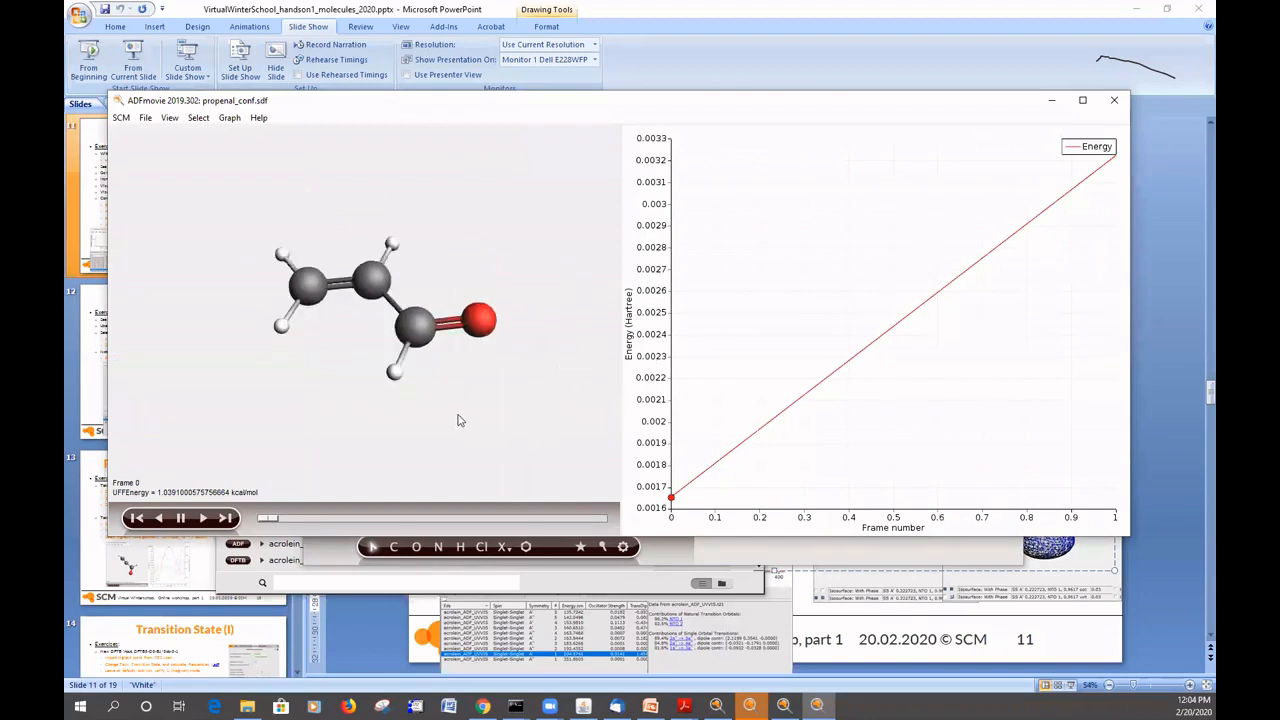
drag(457, 415, 534, 393)
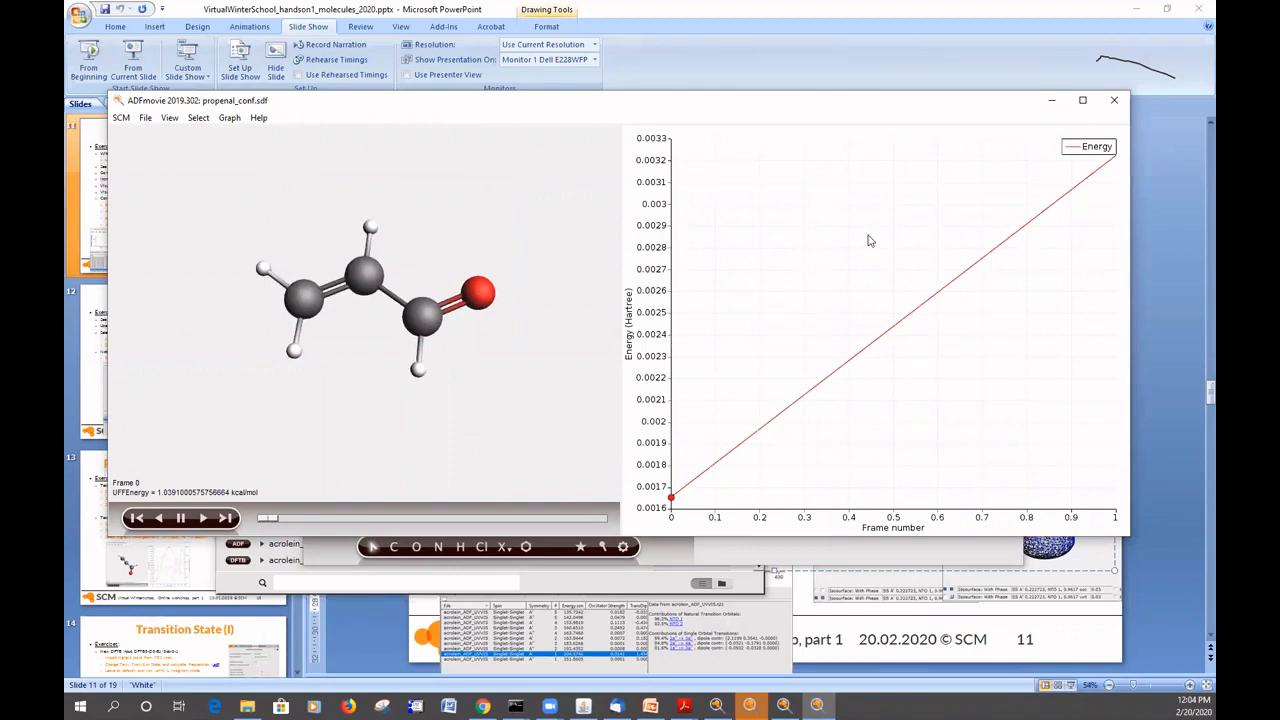
click(1115, 103)
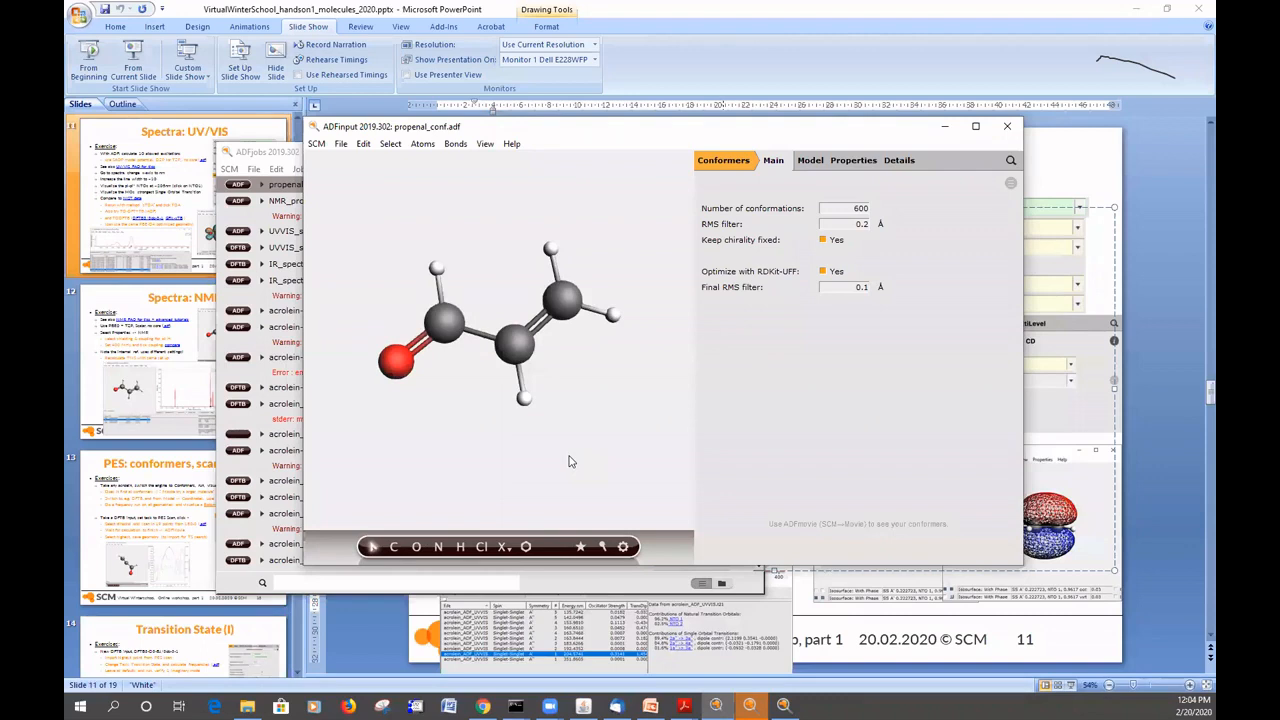
- Switch the calculation program of the propenal_conf input from Conformers to DFTB
click(733, 166)
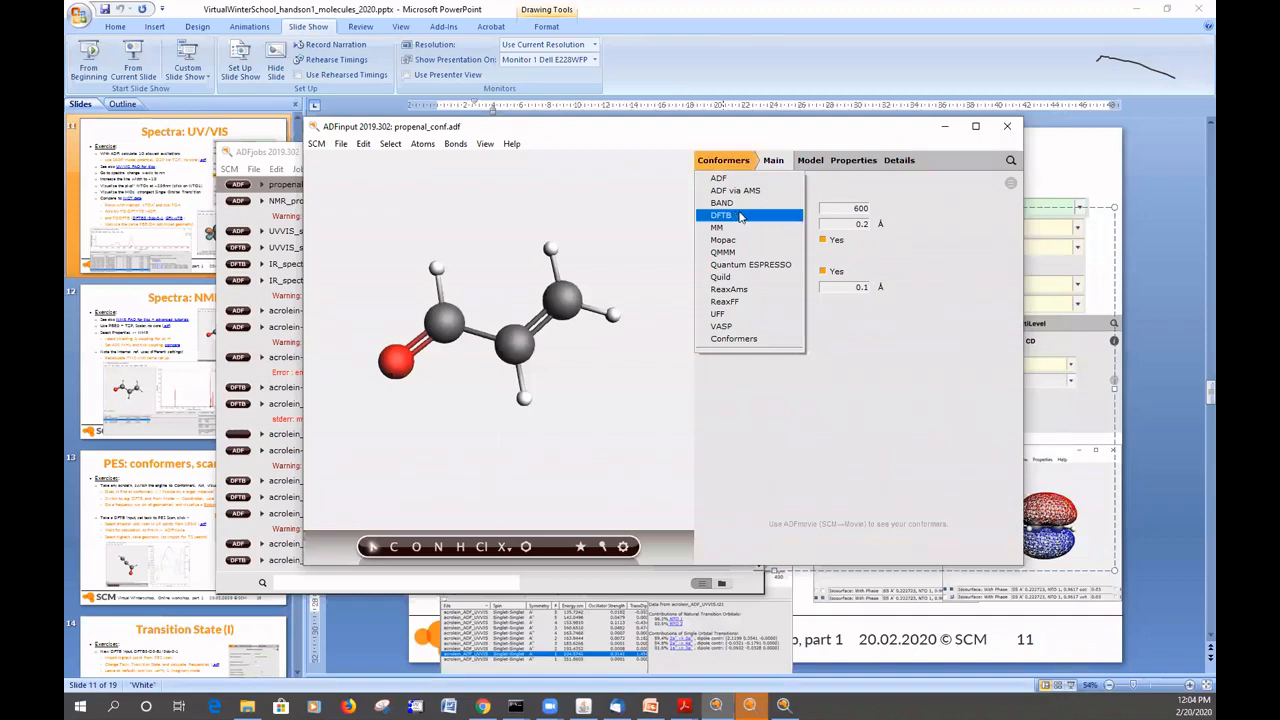
click(740, 216)
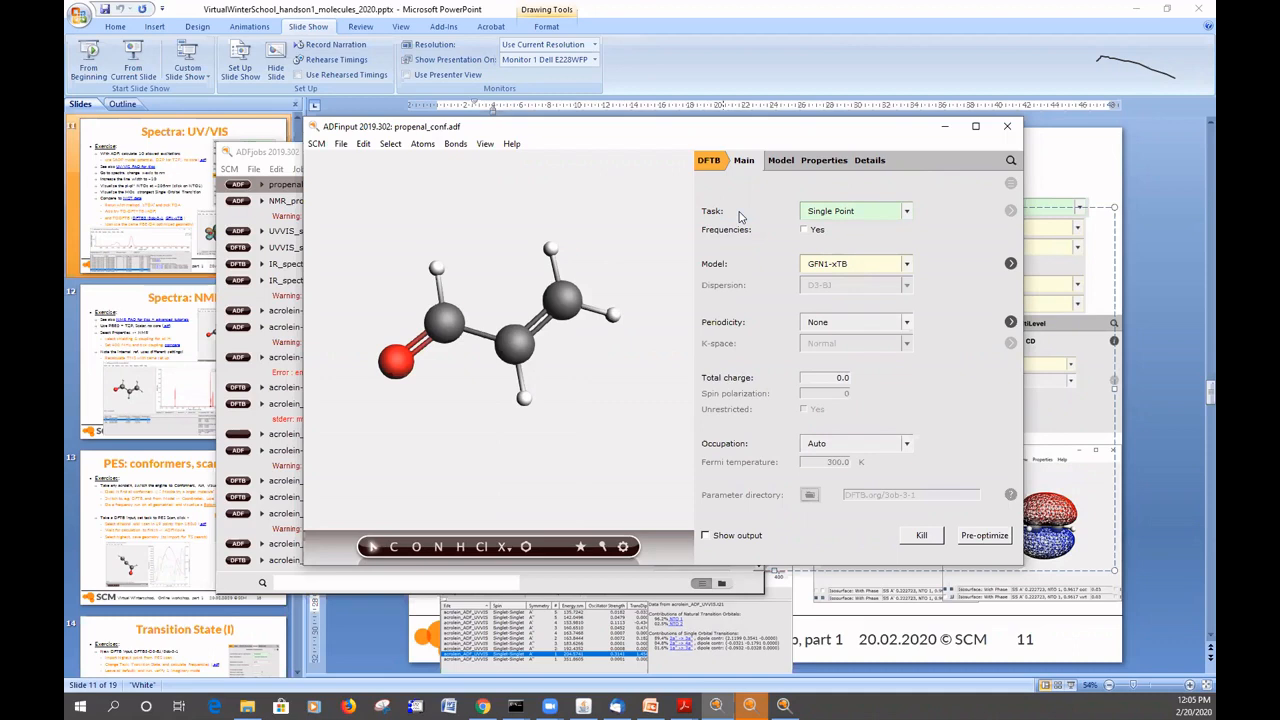
click(341, 145)
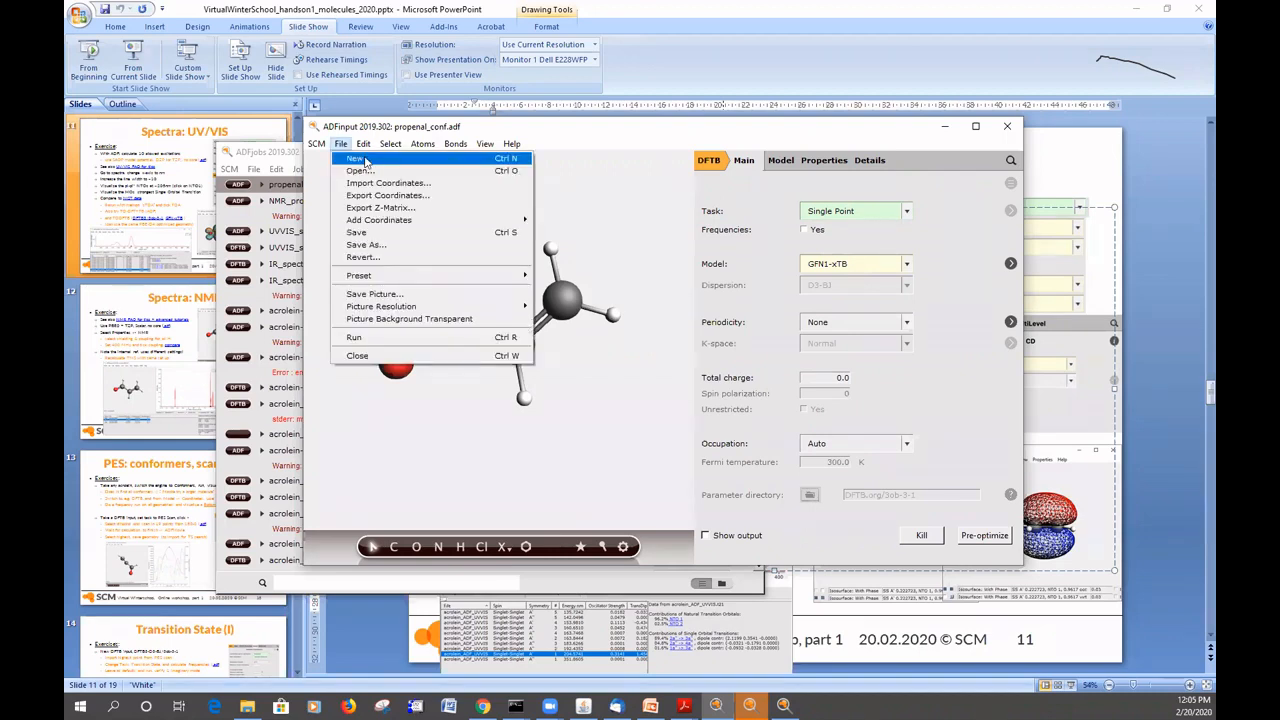
click(562, 130)
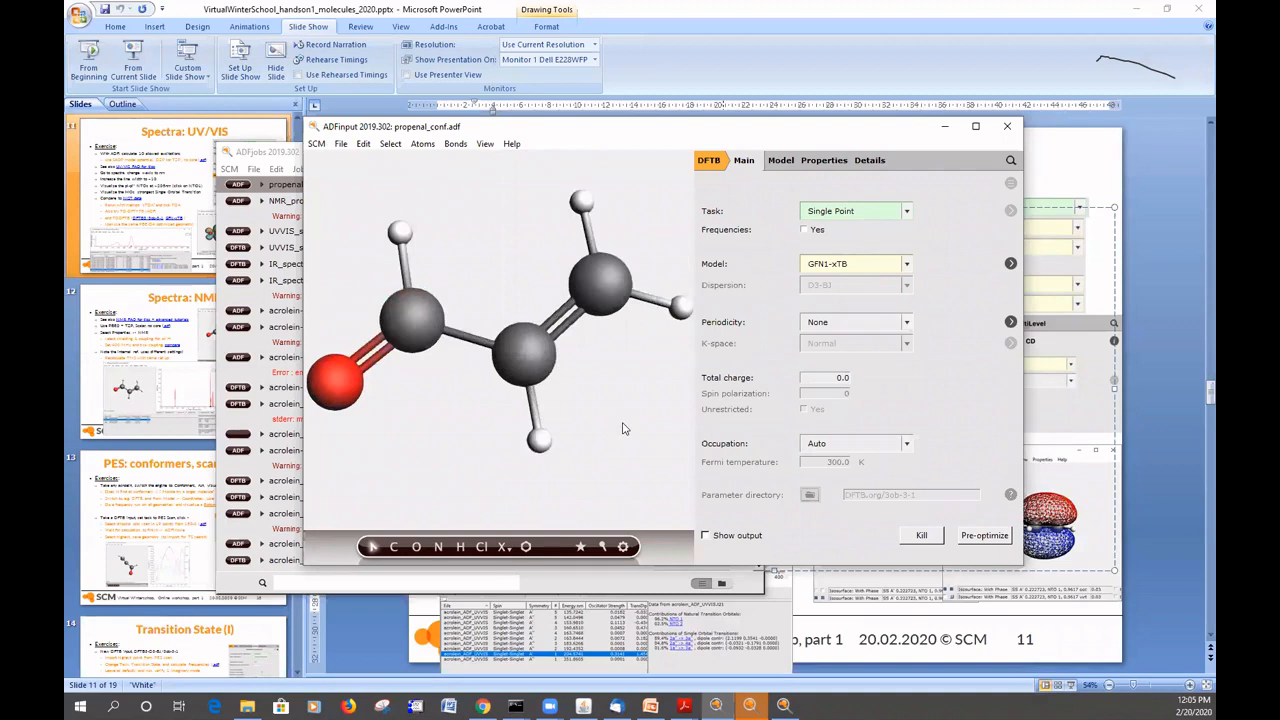
scroll(622, 428, down, 3)
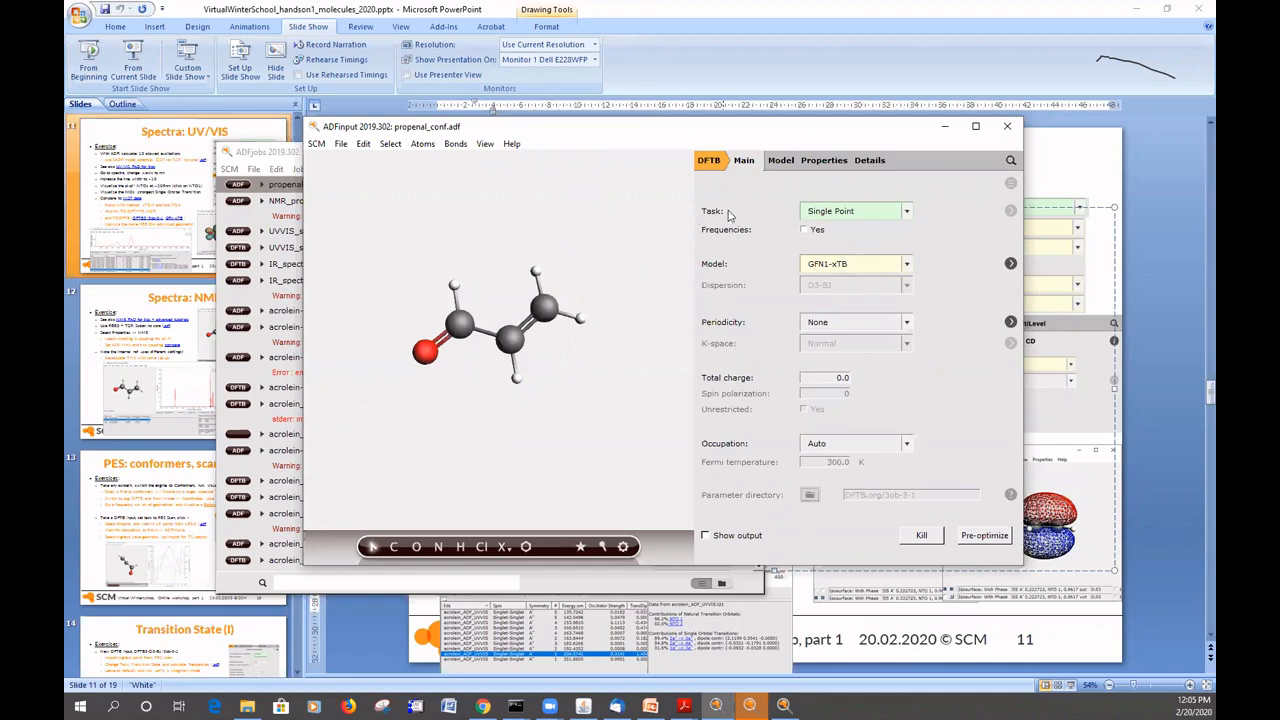
- Set the DFTB task to PES Scan and open its geometry constraints and scan settings
click(842, 213)
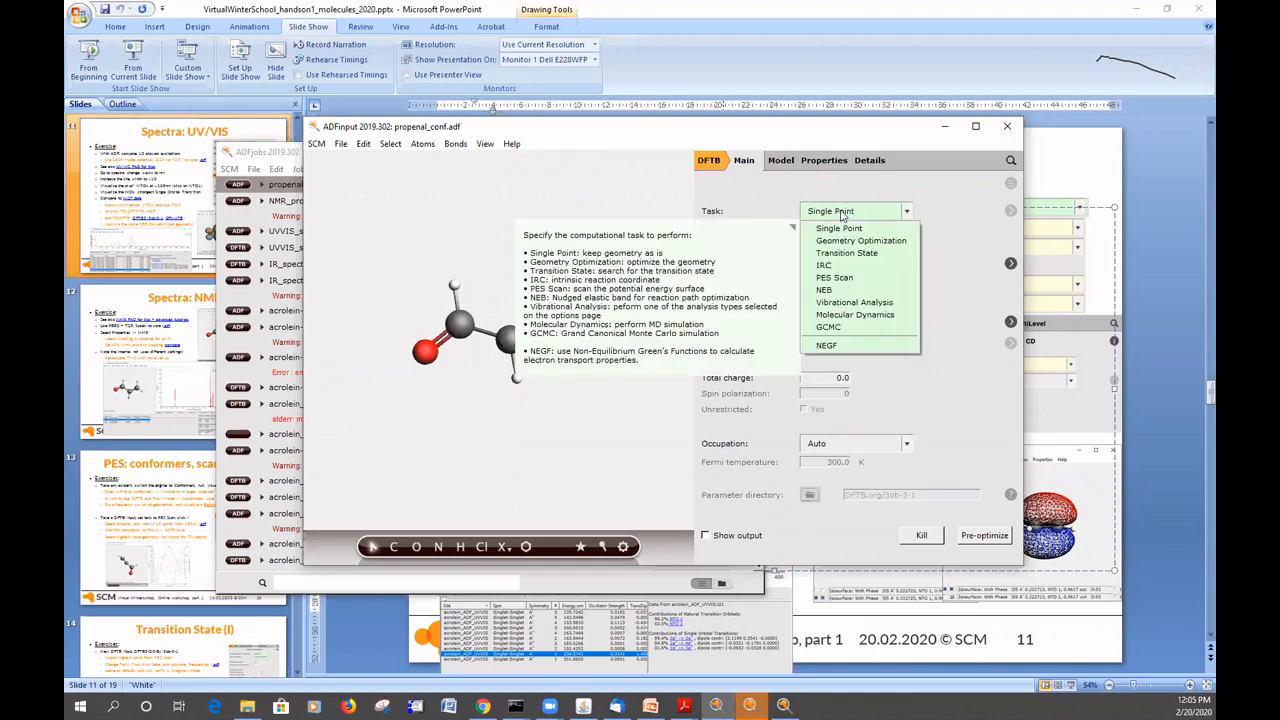
click(849, 279)
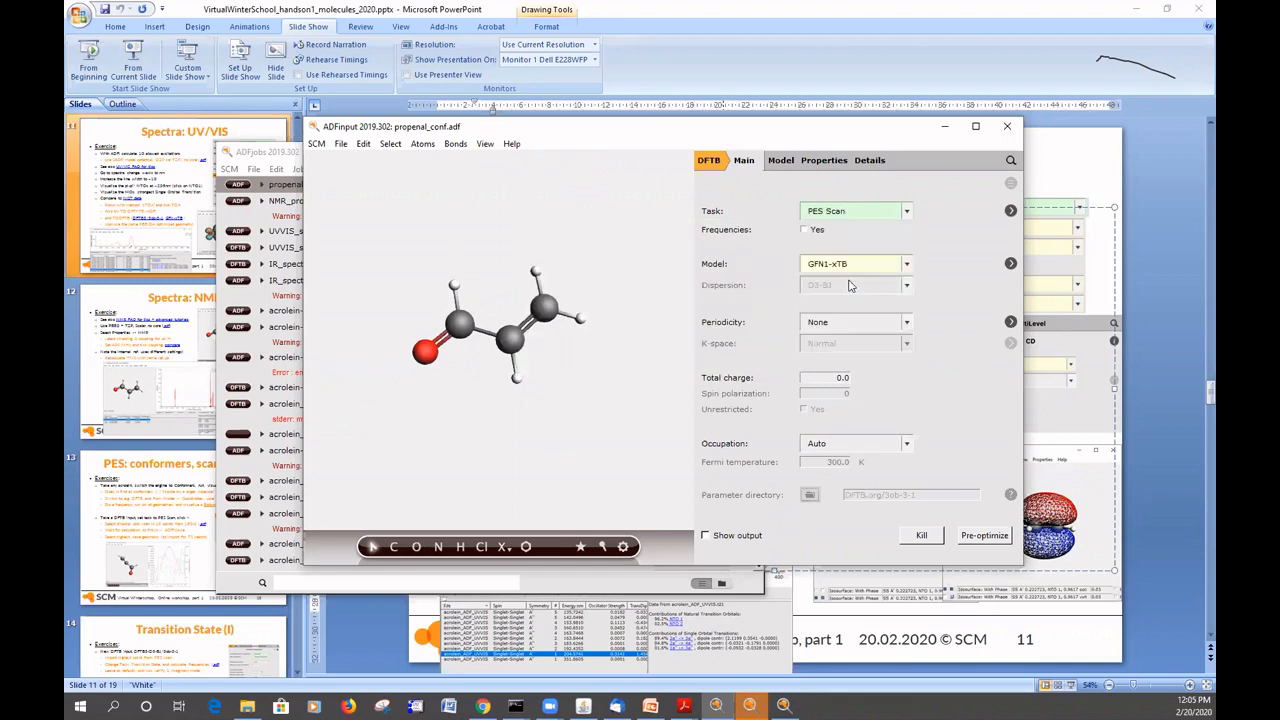
click(1010, 212)
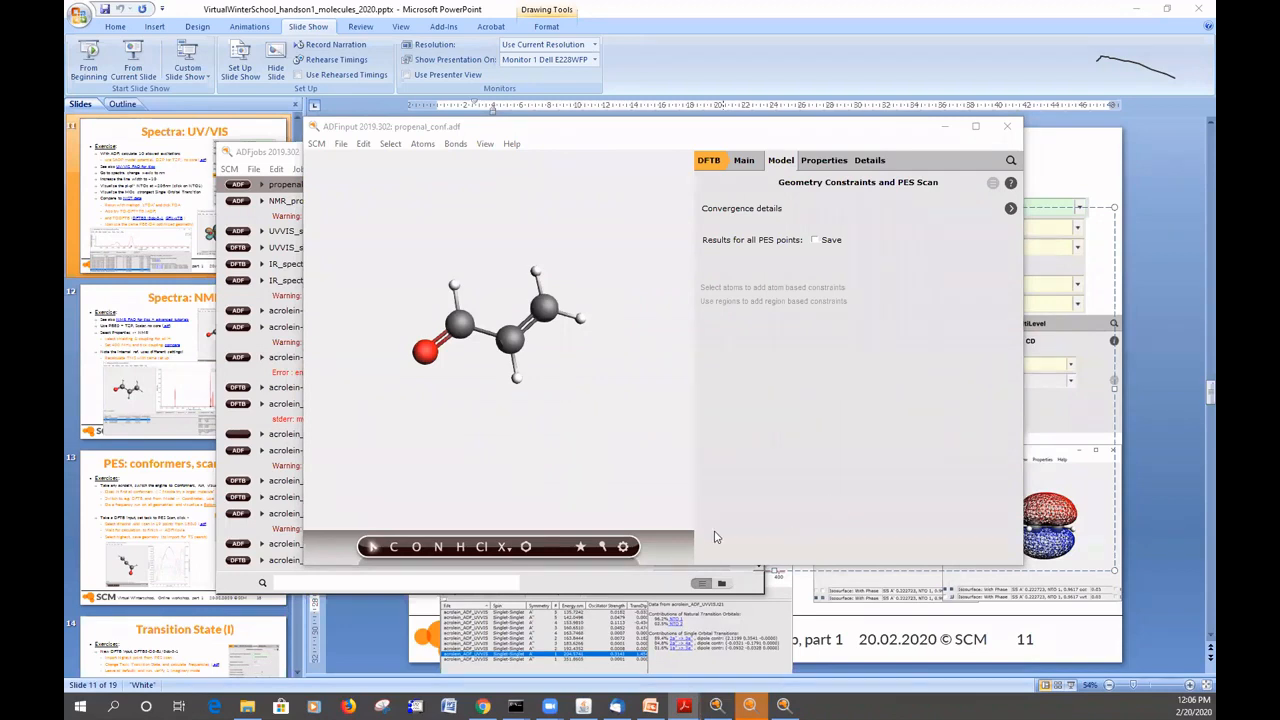
click(422, 362)
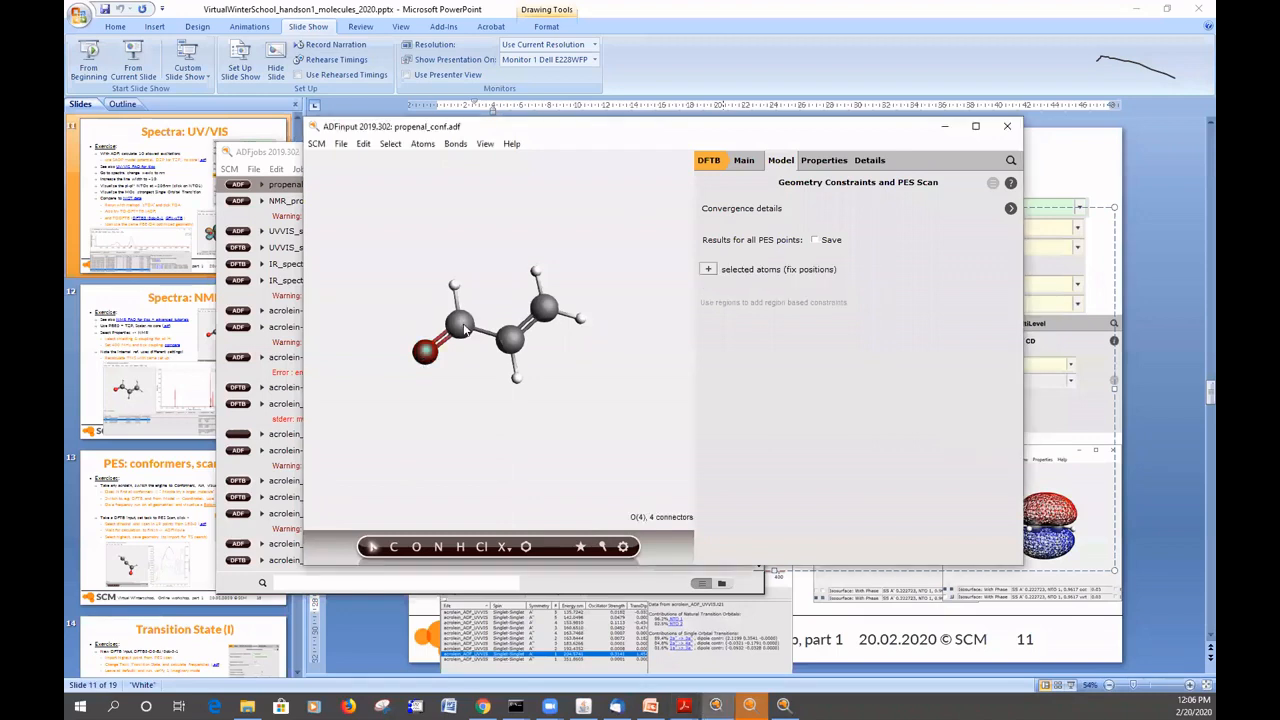
shift+click(463, 330)
shift+click(510, 335)
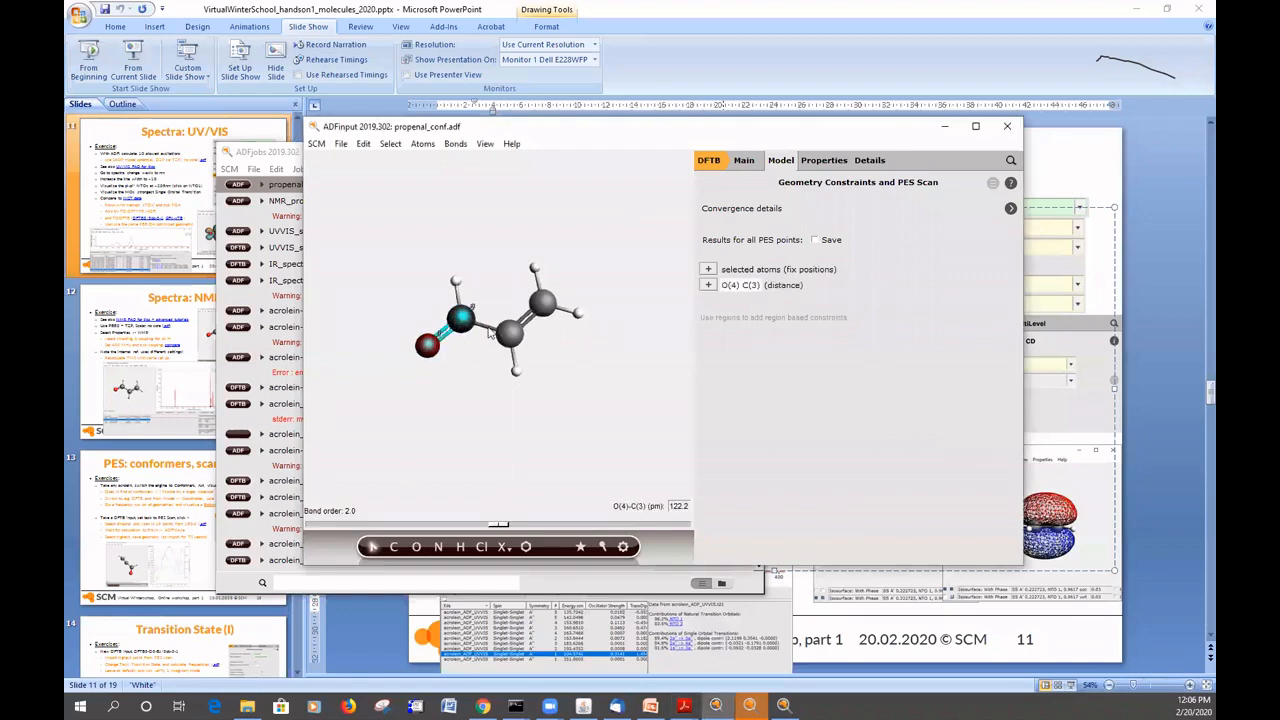
shift+click(549, 305)
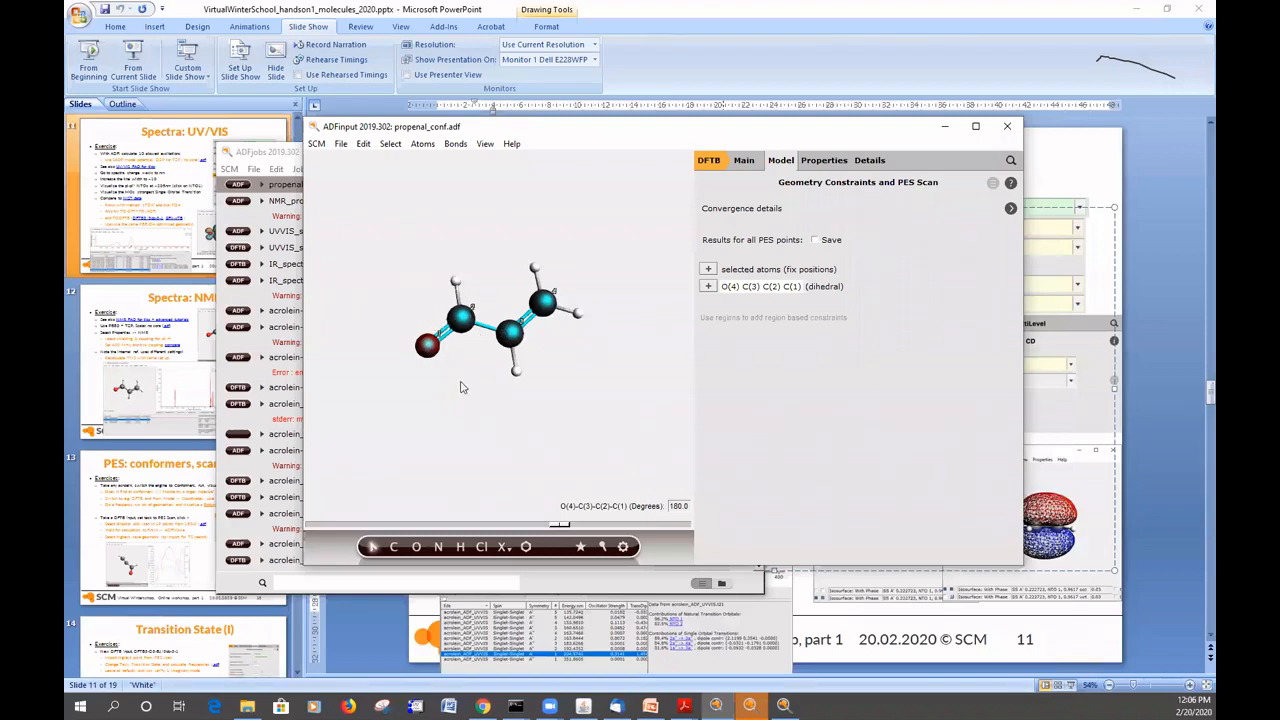
click(425, 424)
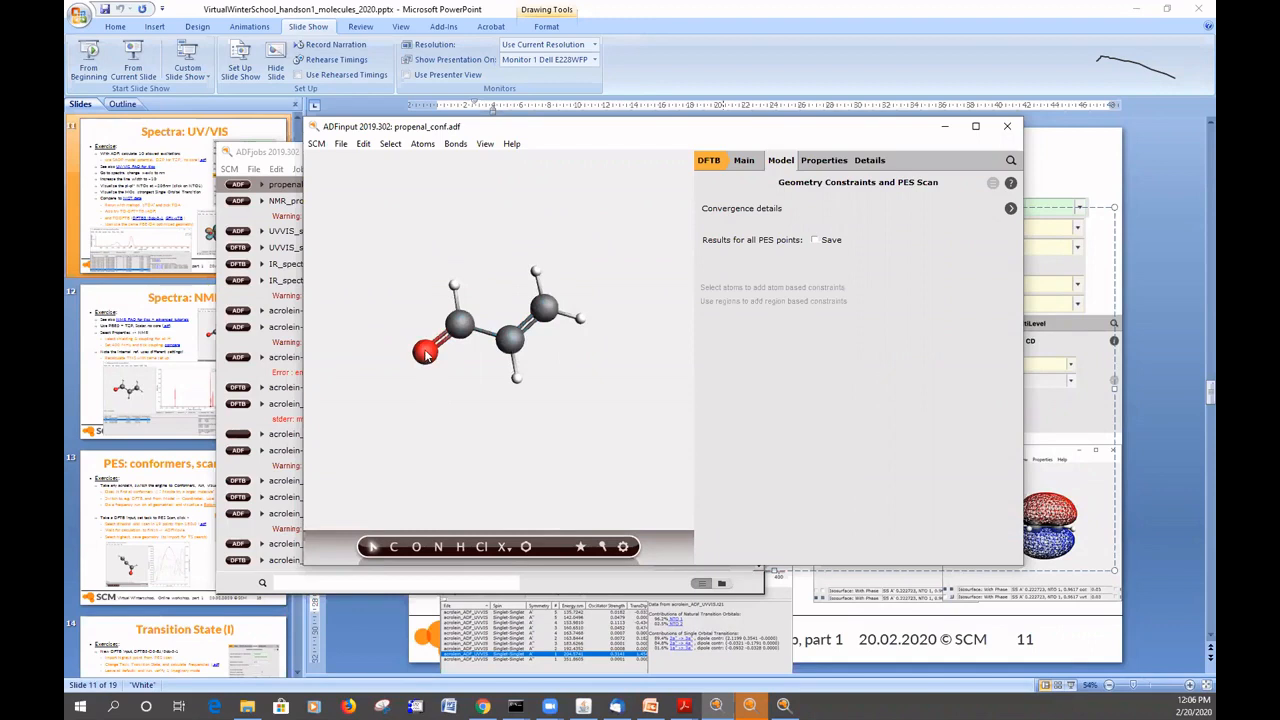
- Select the oxygen and the three carbons in chain order and add their O(4)-C(3)-C(2)-C(1) dihedral as a scan coordinate
click(425, 354)
click(460, 322)
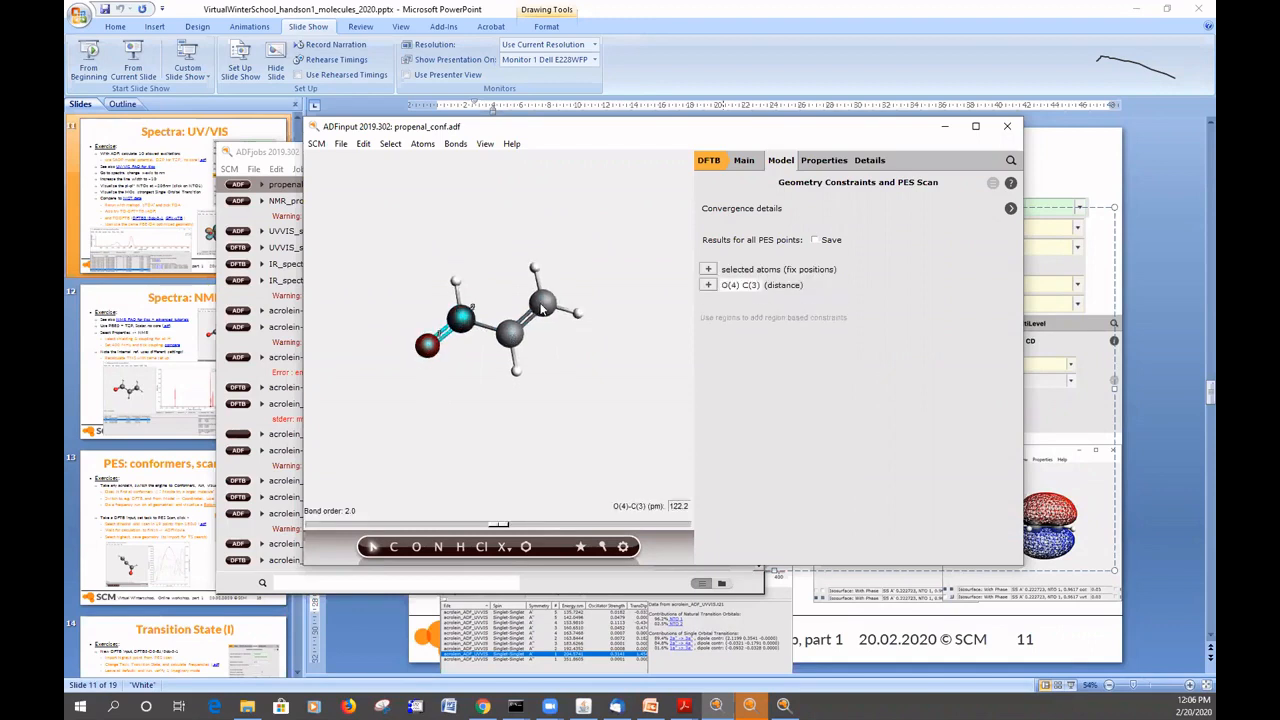
click(510, 333)
click(542, 303)
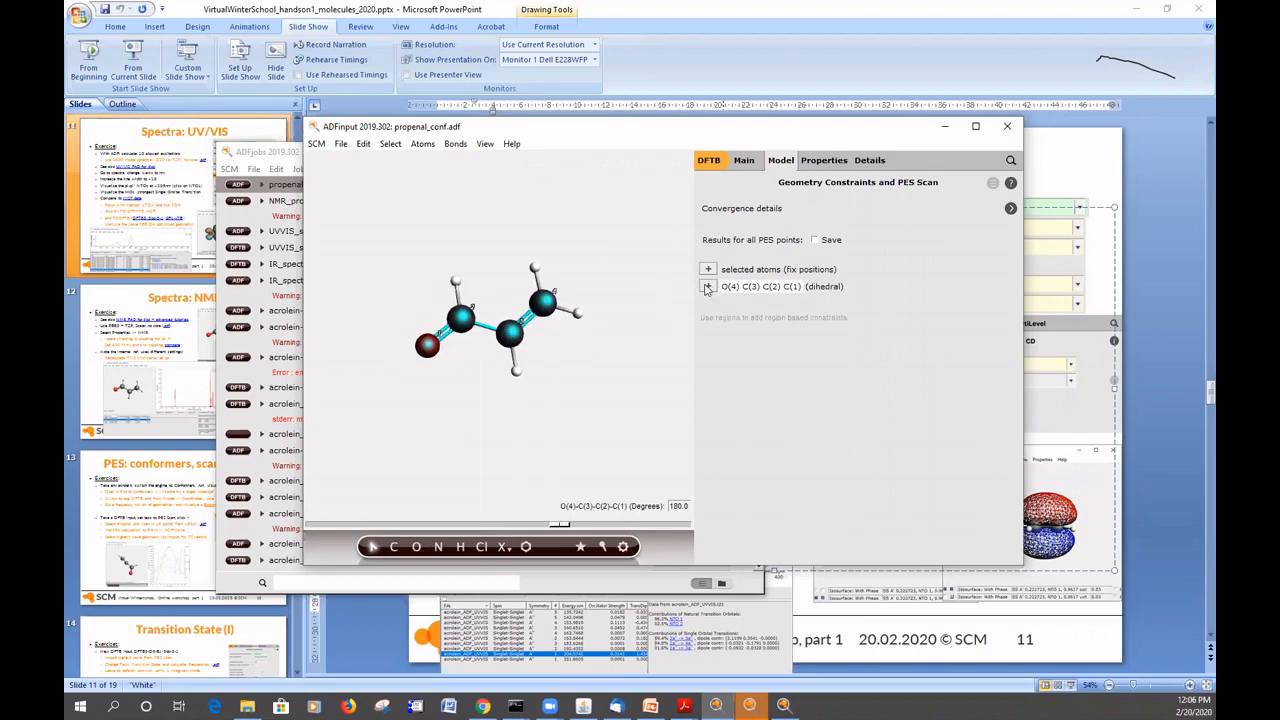
click(707, 287)
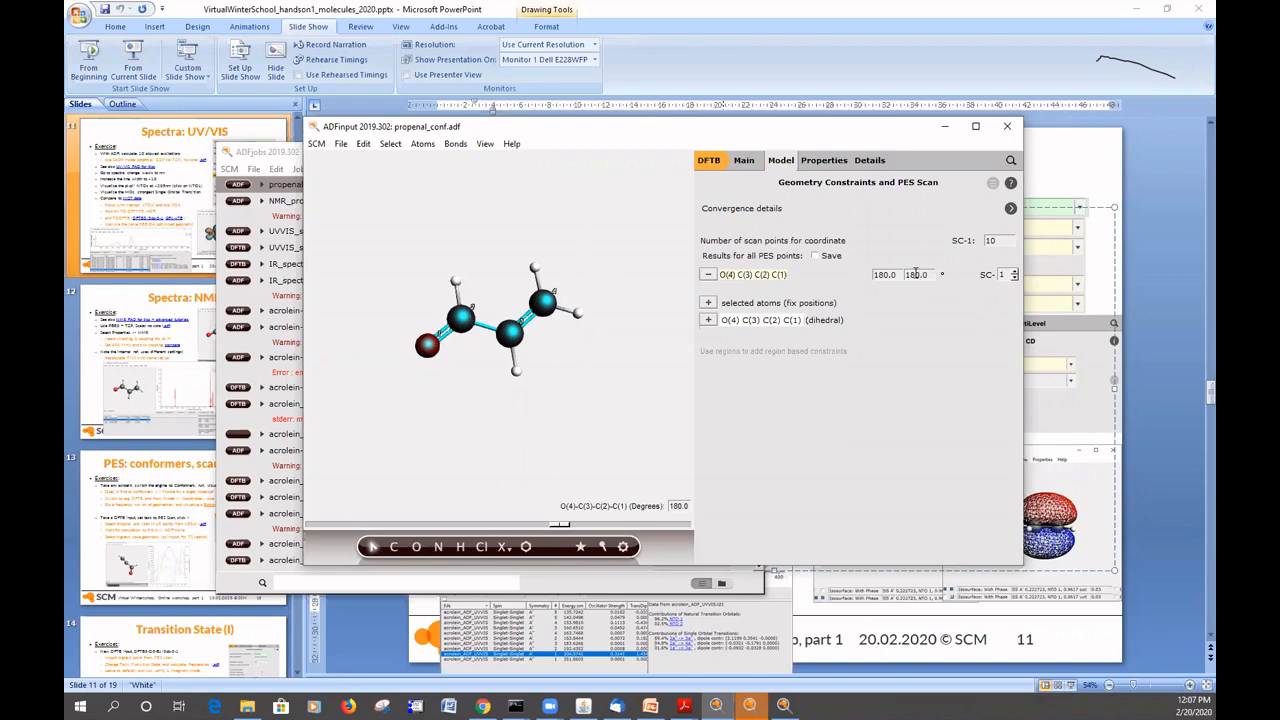
- Set the dihedral scan's end value to 0.0° and its number of scan points to 19, and return to the main settings
drag(911, 274, 903, 274)
key(Delete)
double_click(993, 240)
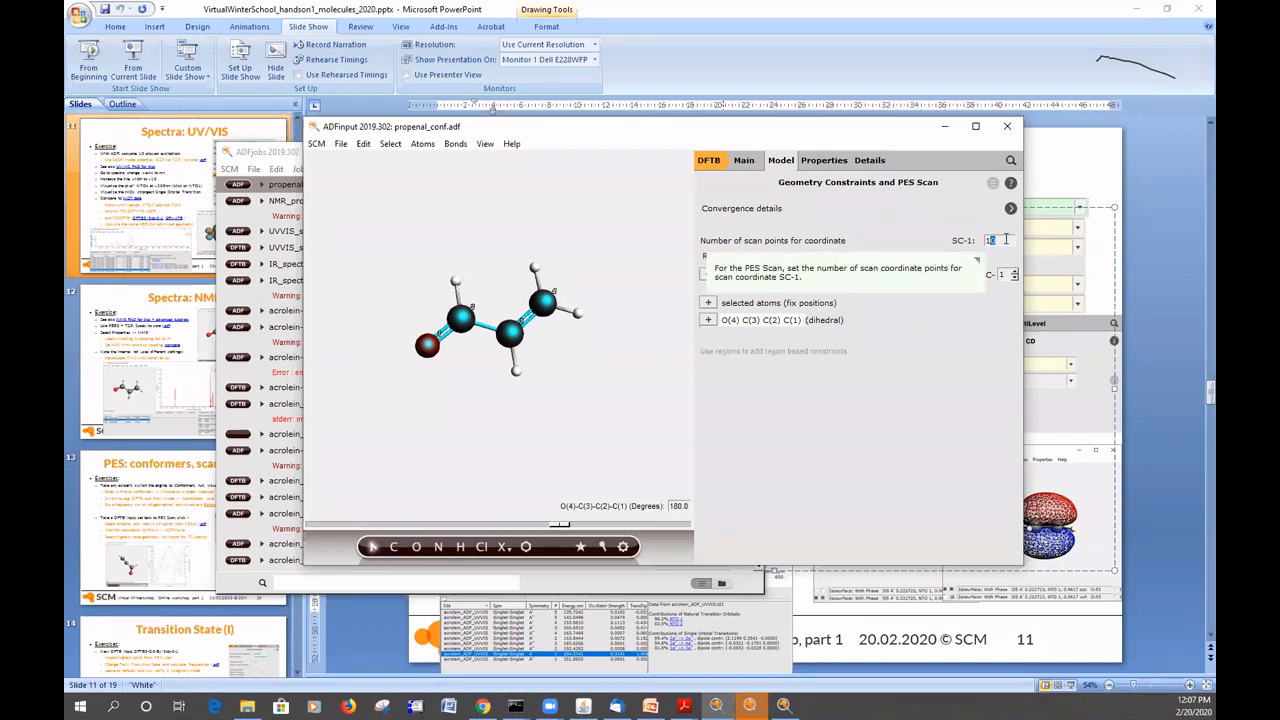
text(19)
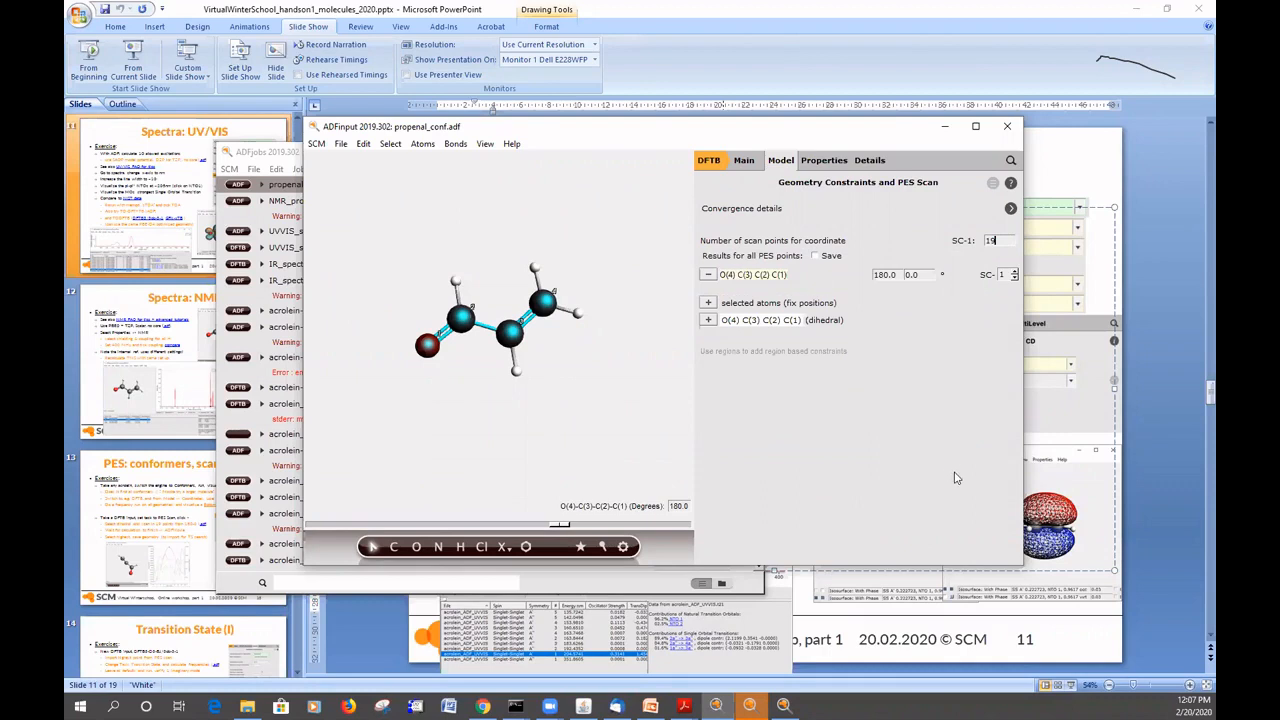
click(743, 162)
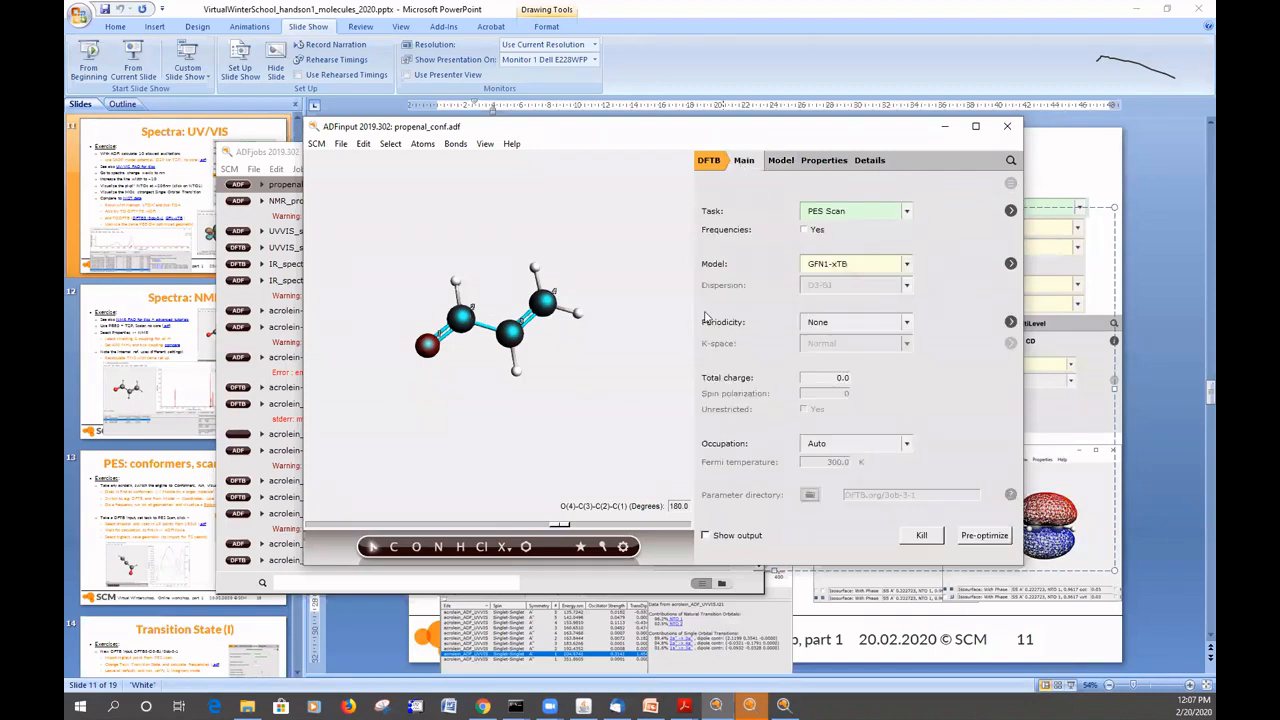
- Save the PES scan input under the name scan_acrolein and run the job
click(342, 144)
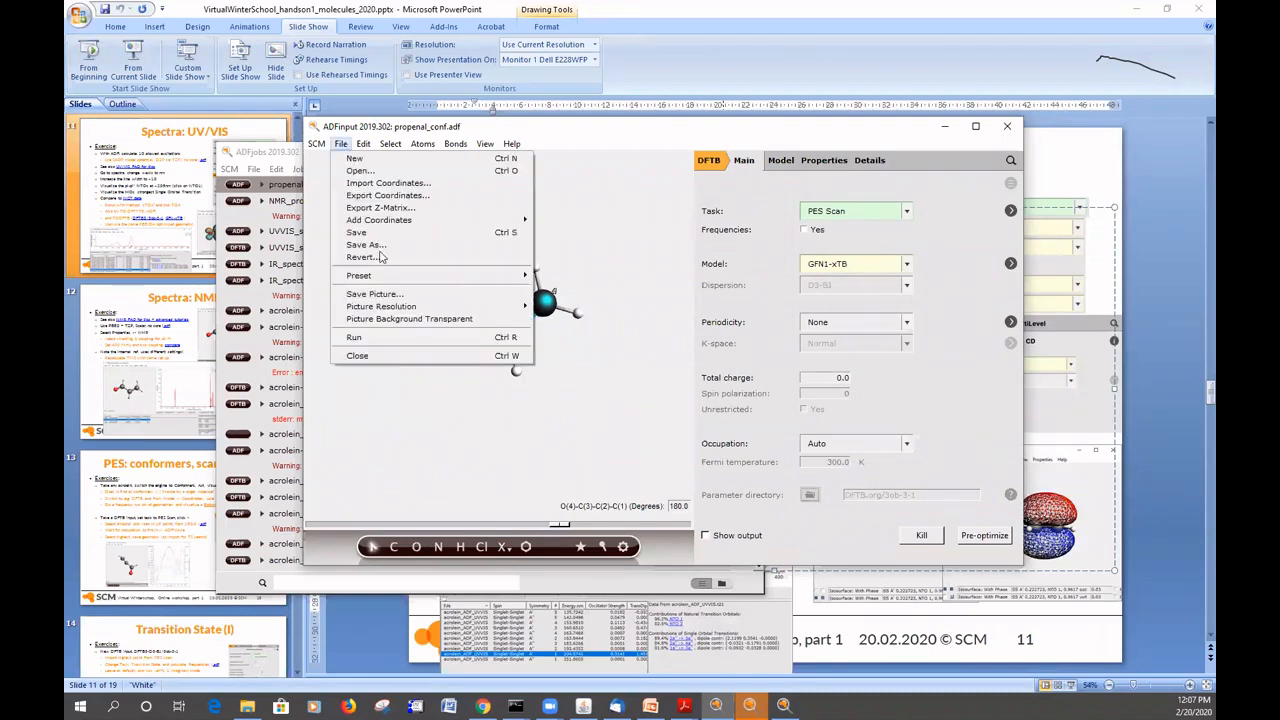
key(Return)
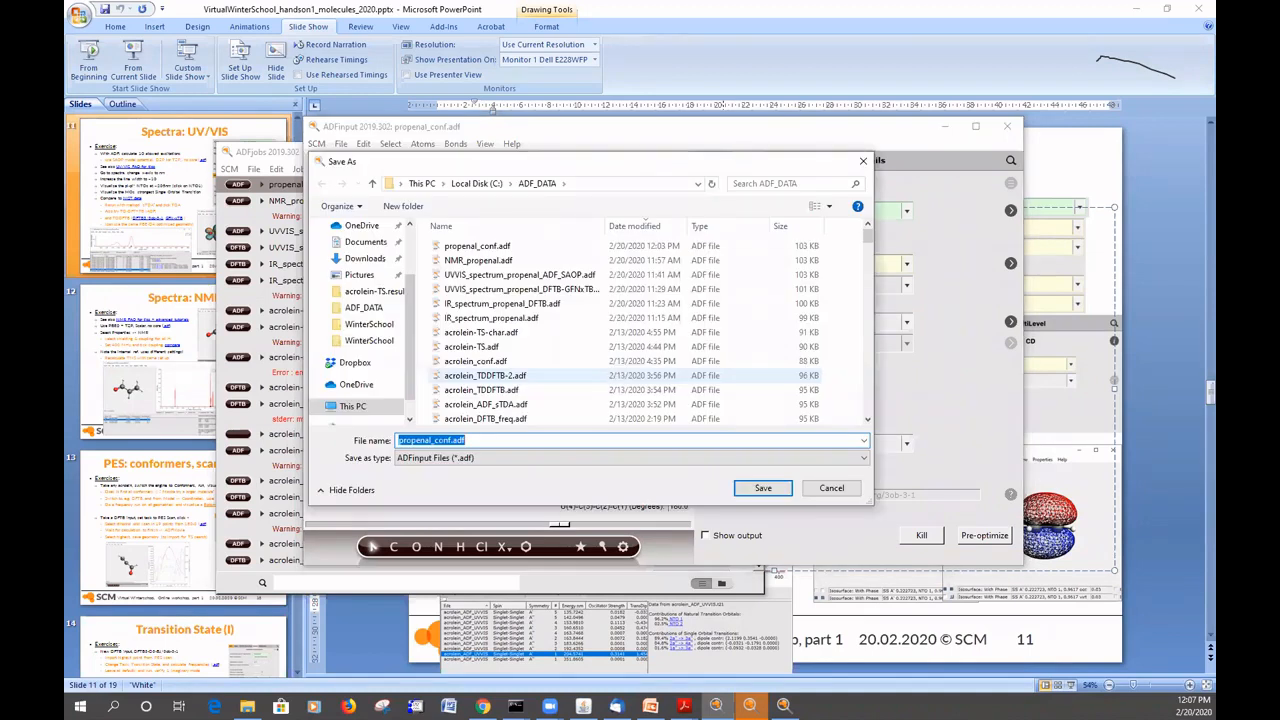
text(scan_acrolein)
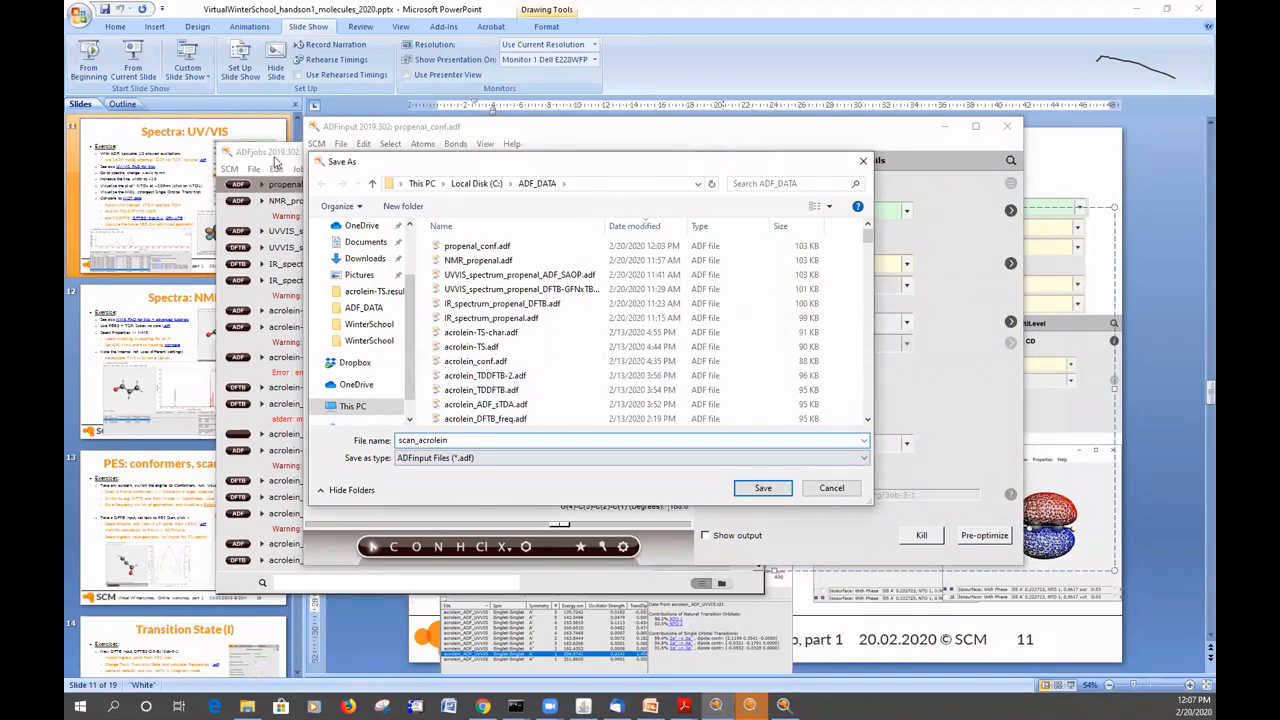
key(Return)
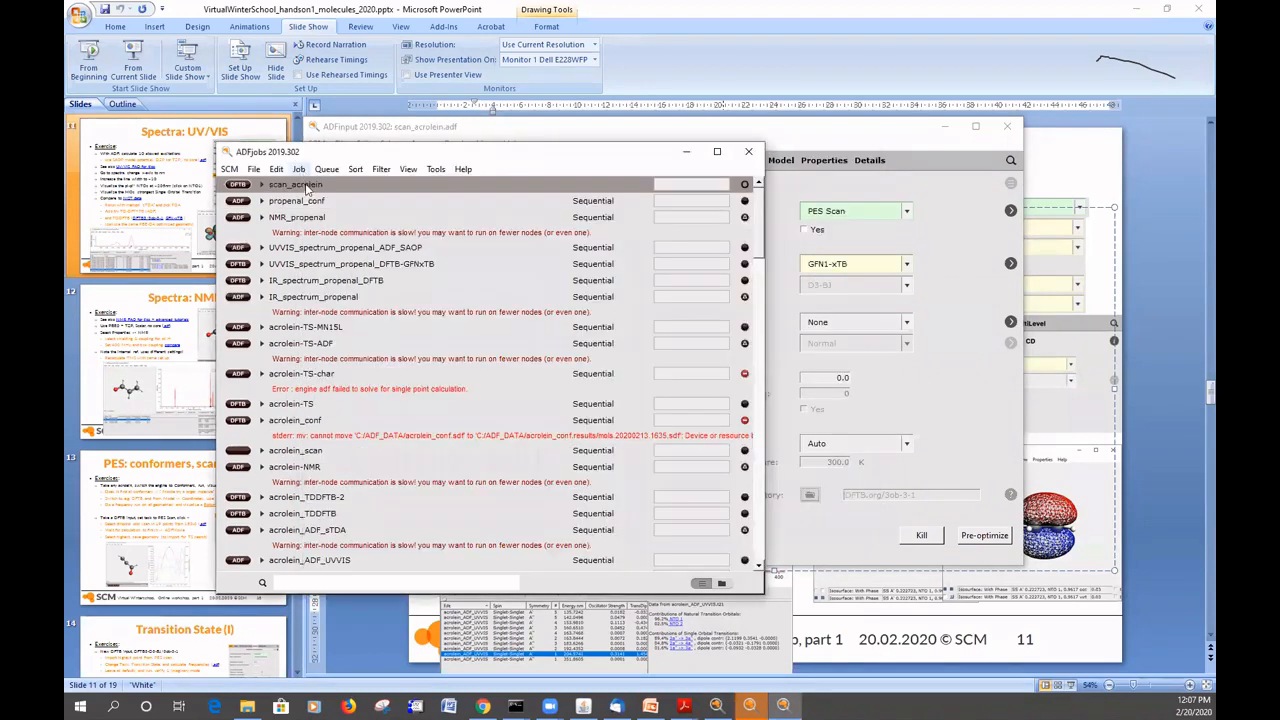
click(298, 169)
click(312, 184)
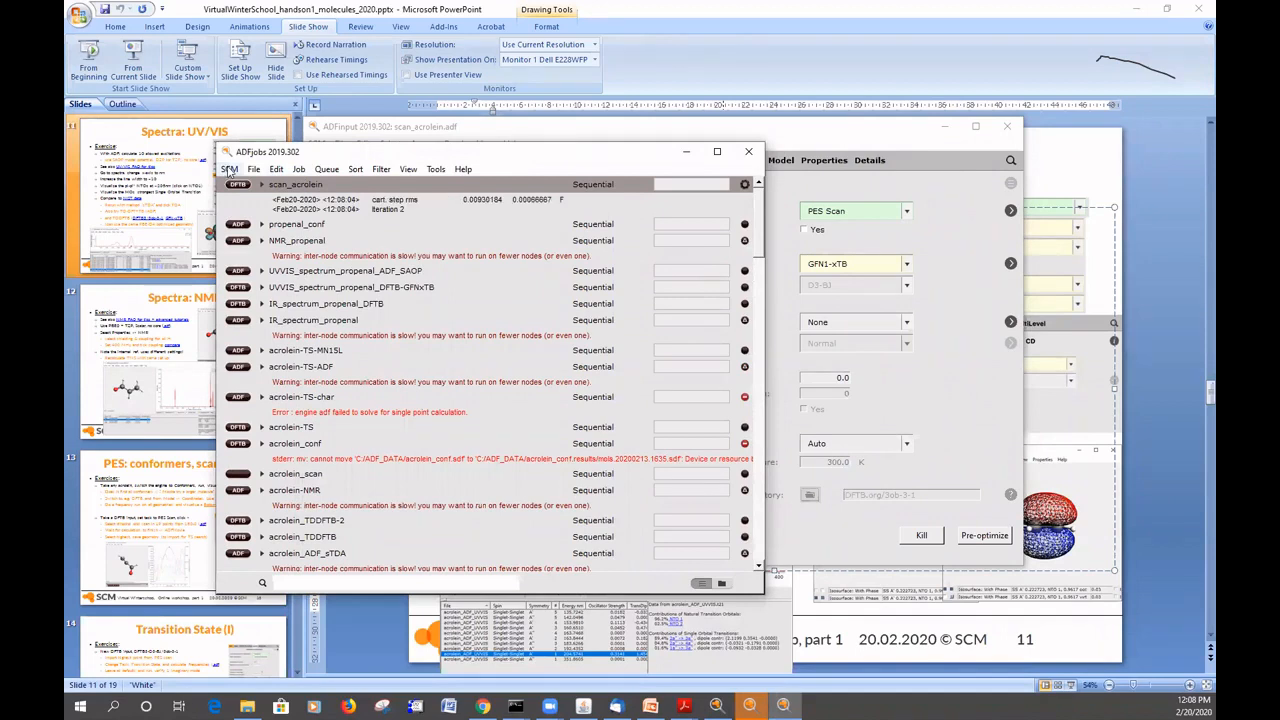
- Open the scan_acrolein job as a movie, examine its geometry frames up to the last one while rotating the molecule, and close the movie
click(229, 170)
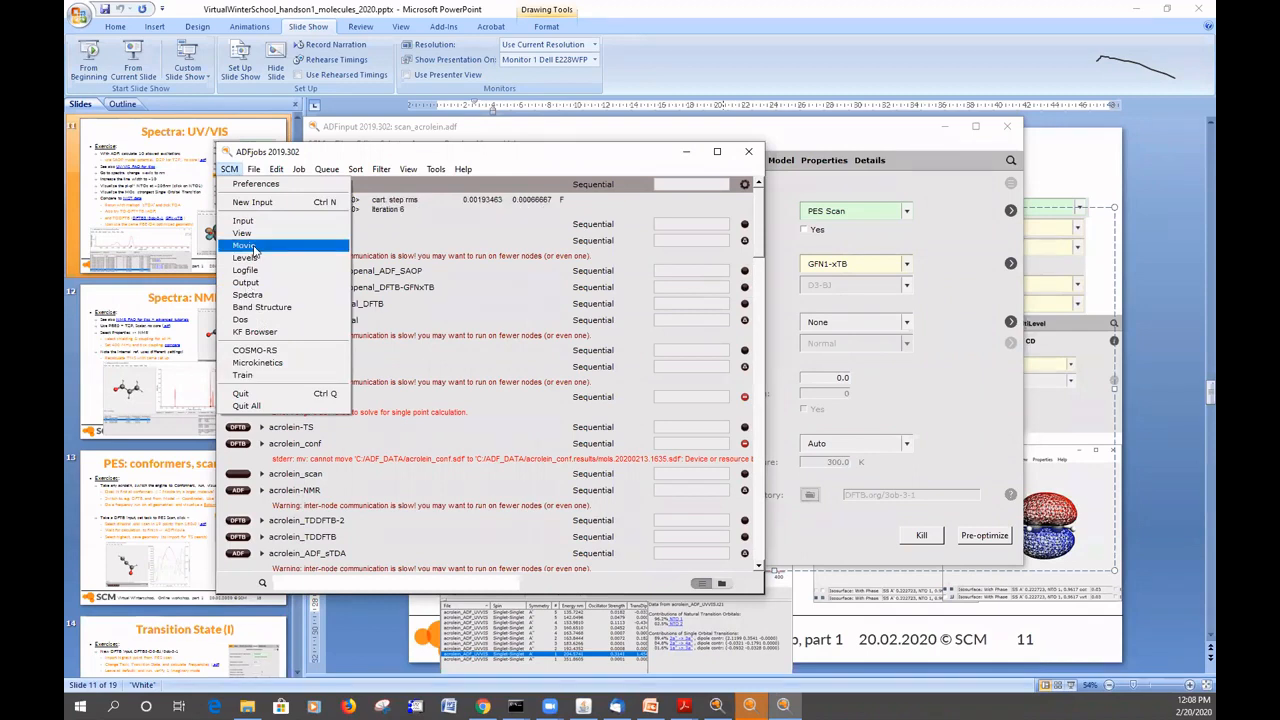
click(246, 246)
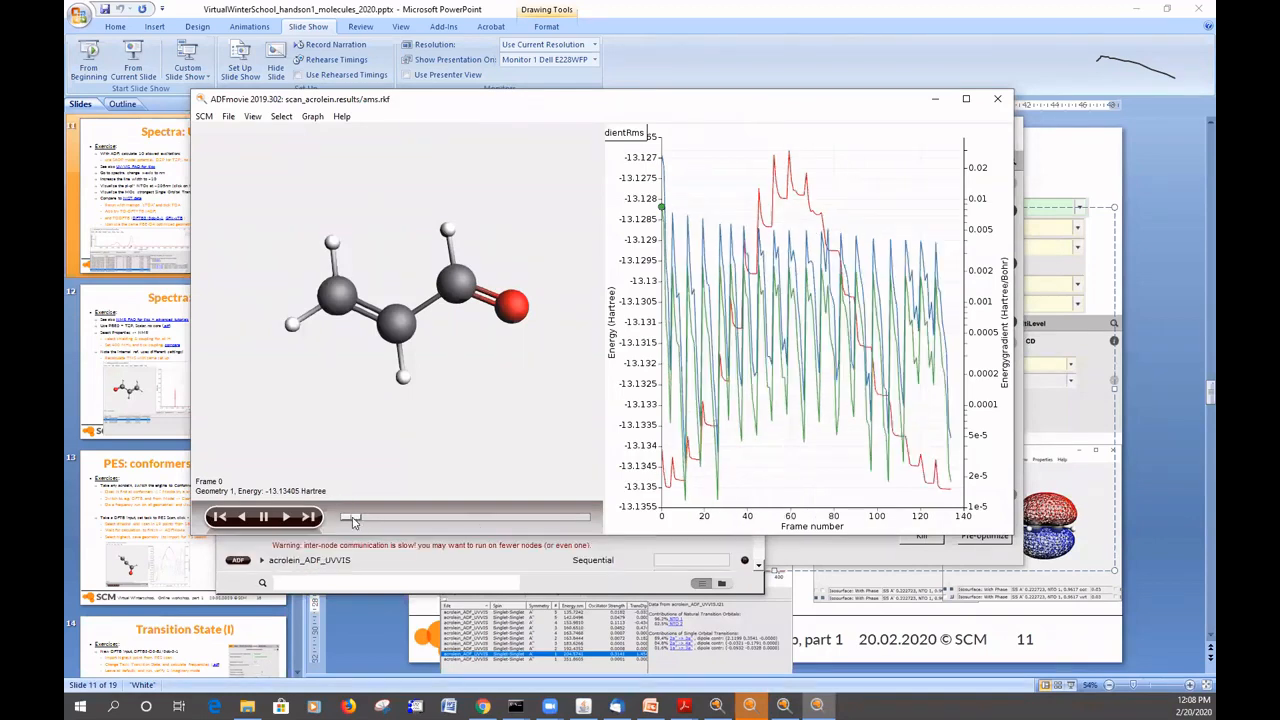
drag(352, 521, 386, 526)
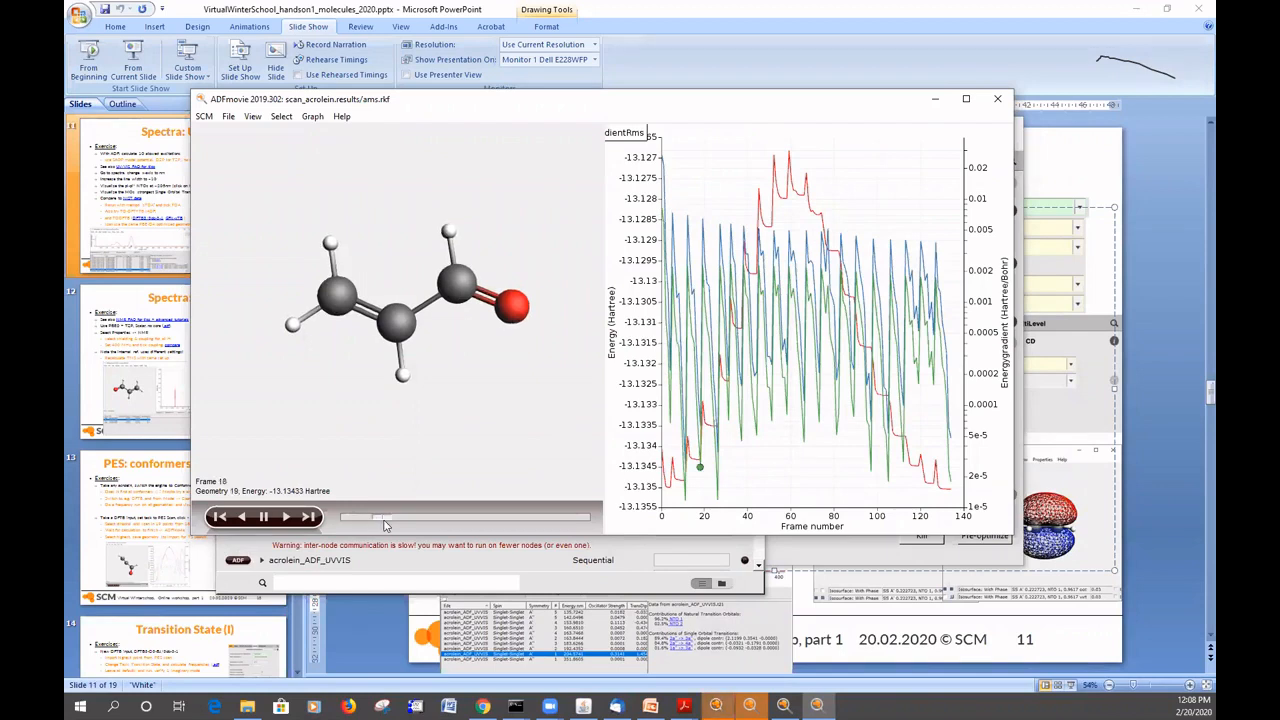
drag(409, 458, 335, 348)
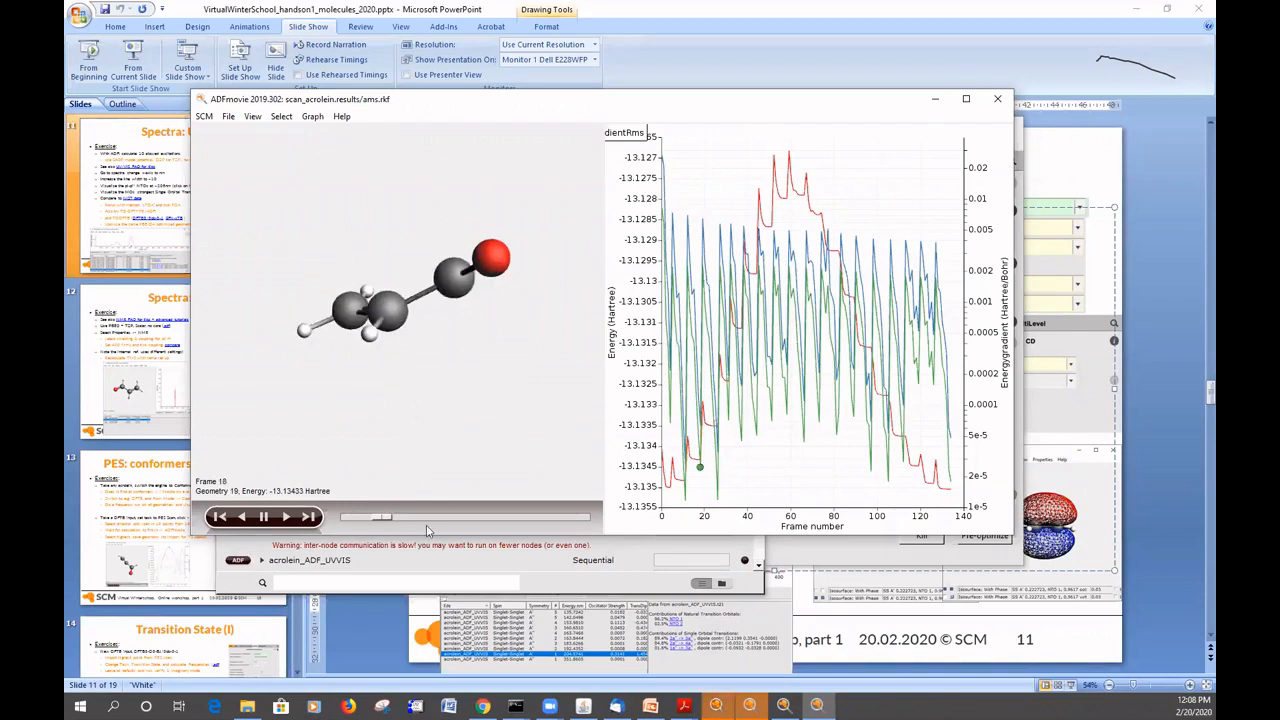
click(396, 519)
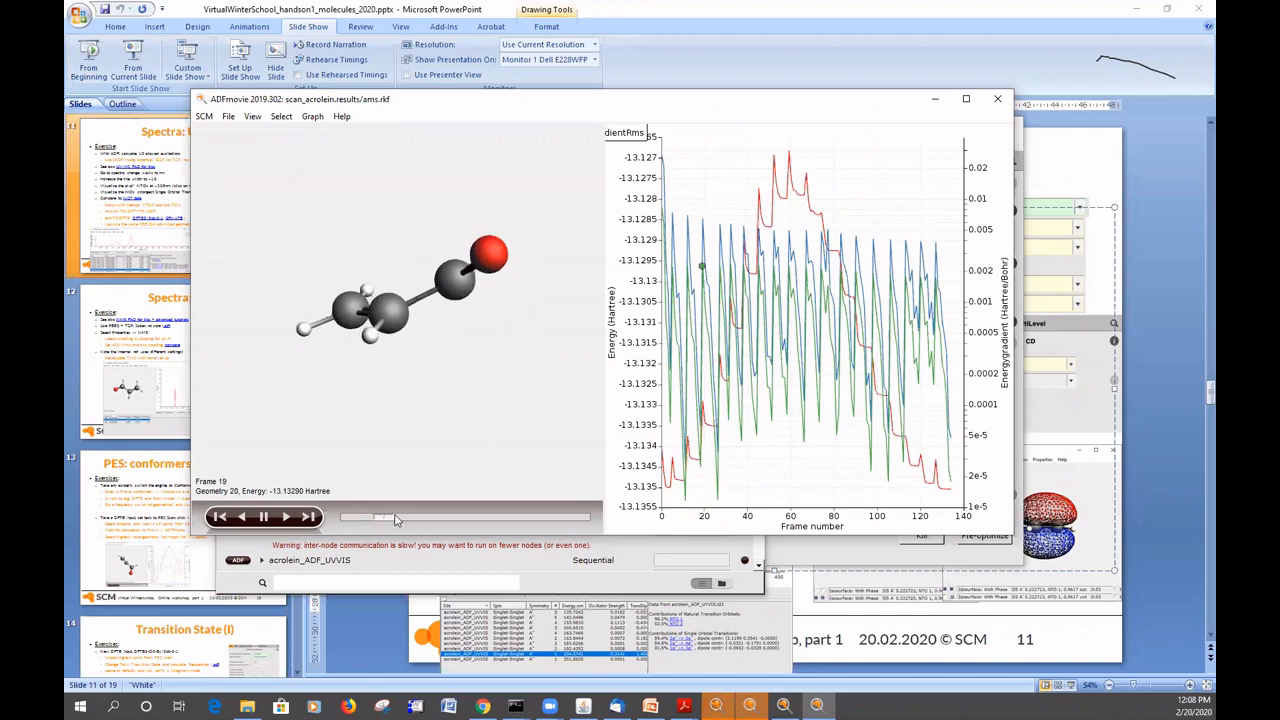
drag(396, 519, 706, 555)
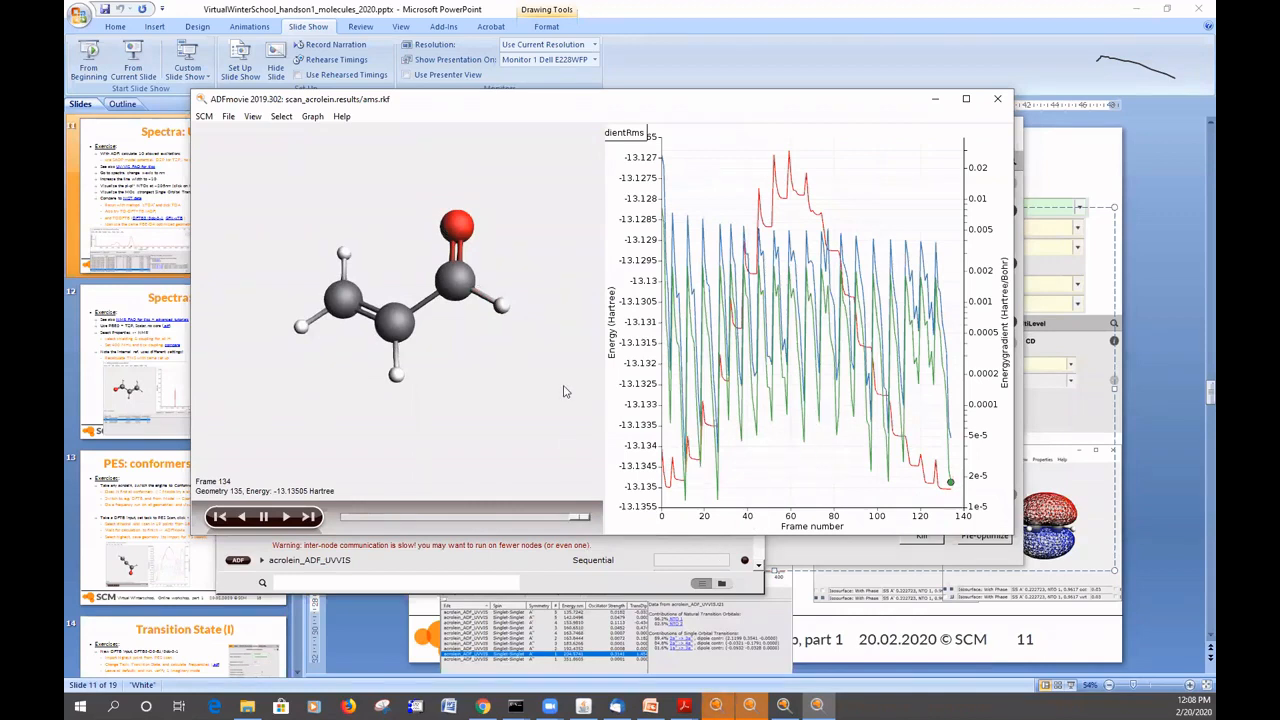
drag(517, 423, 531, 487)
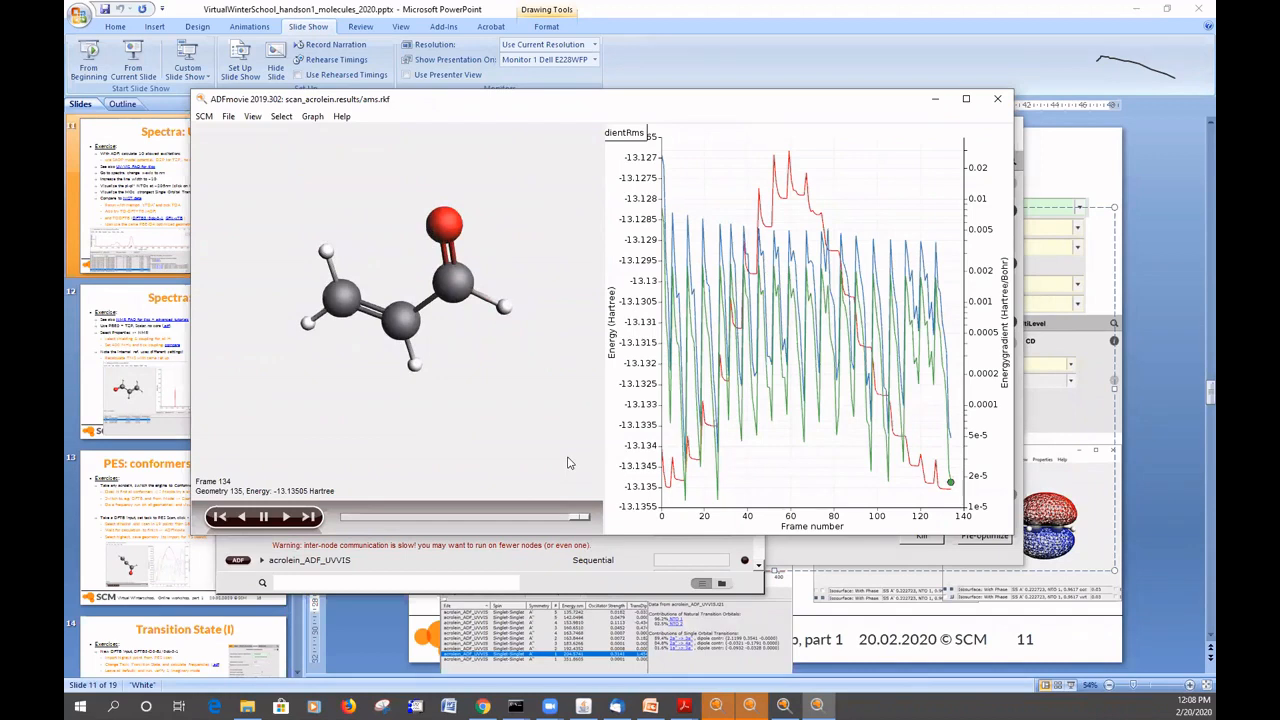
click(253, 116)
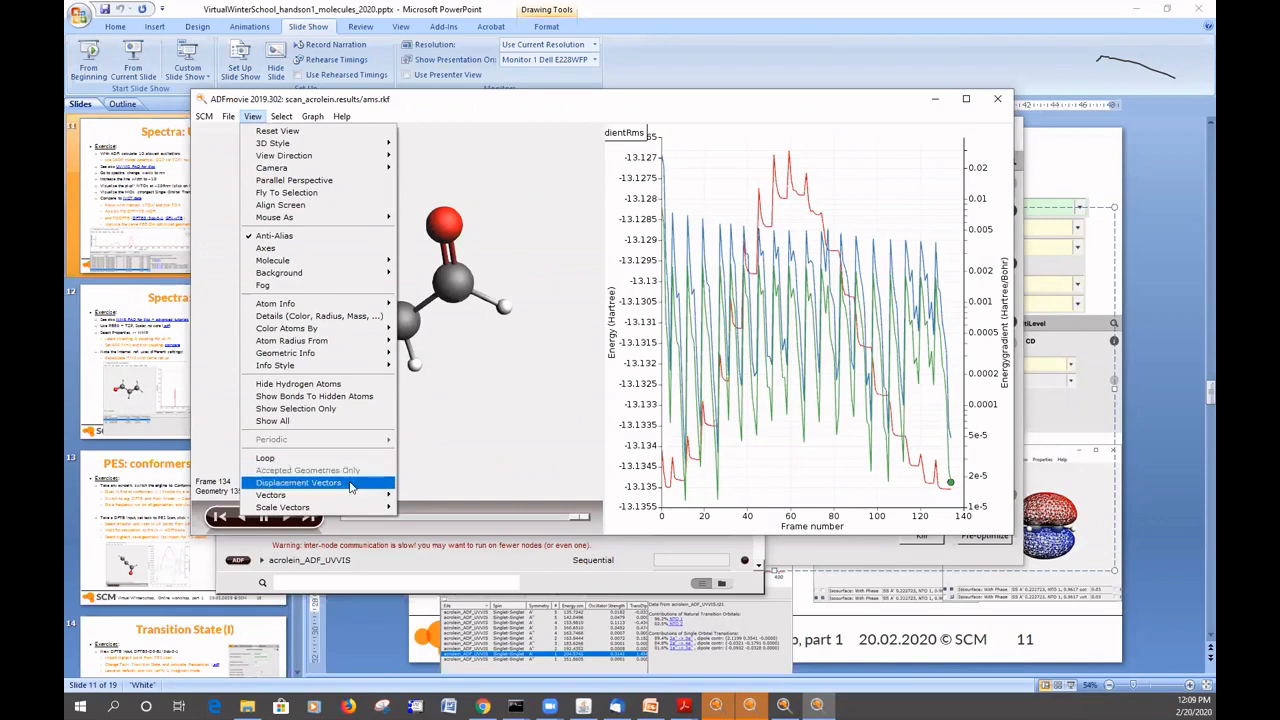
click(999, 101)
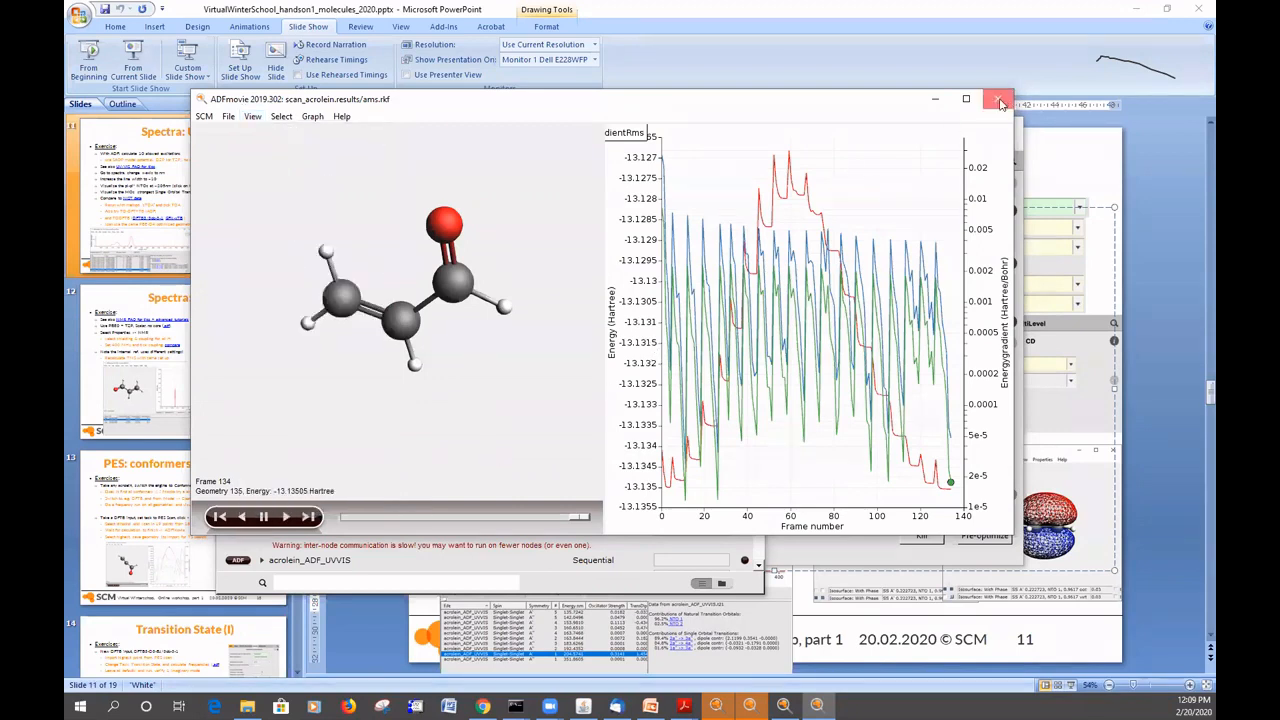
click(999, 101)
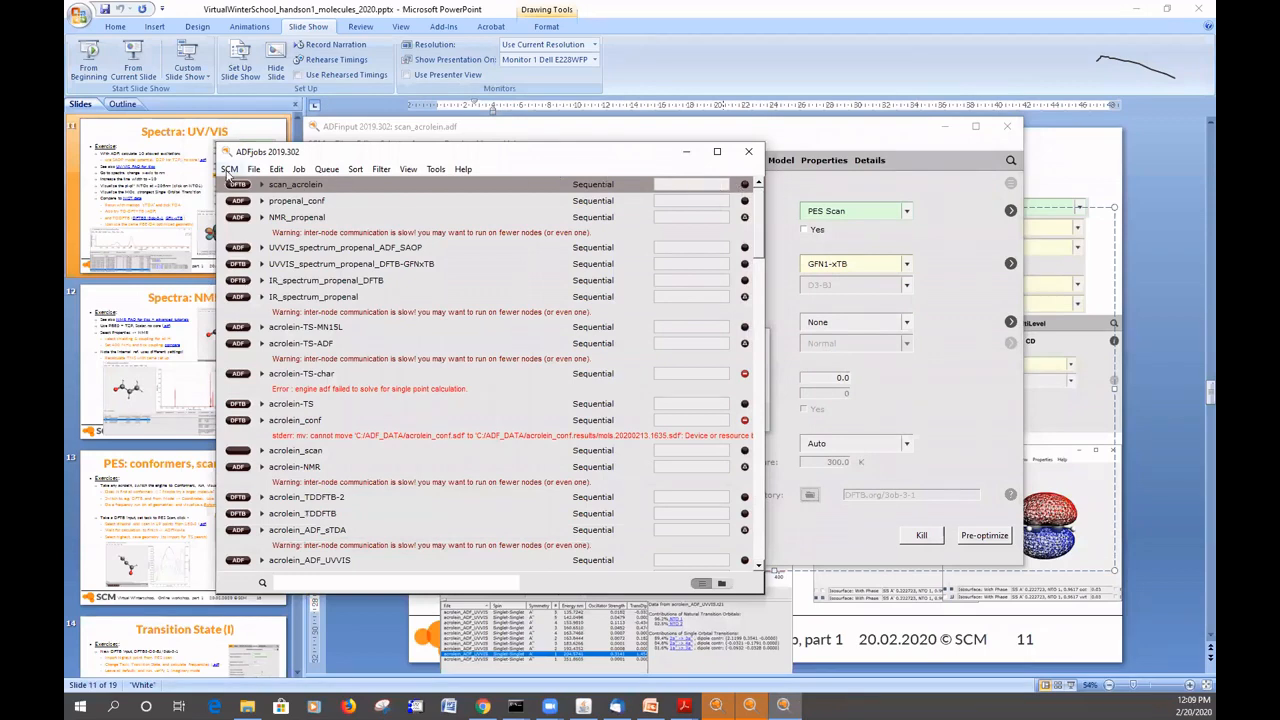
- Reopen the scan_acrolein results as a movie and compare the accepted geometries at the end and middle of the dihedral scan, rotating the molecule
click(229, 169)
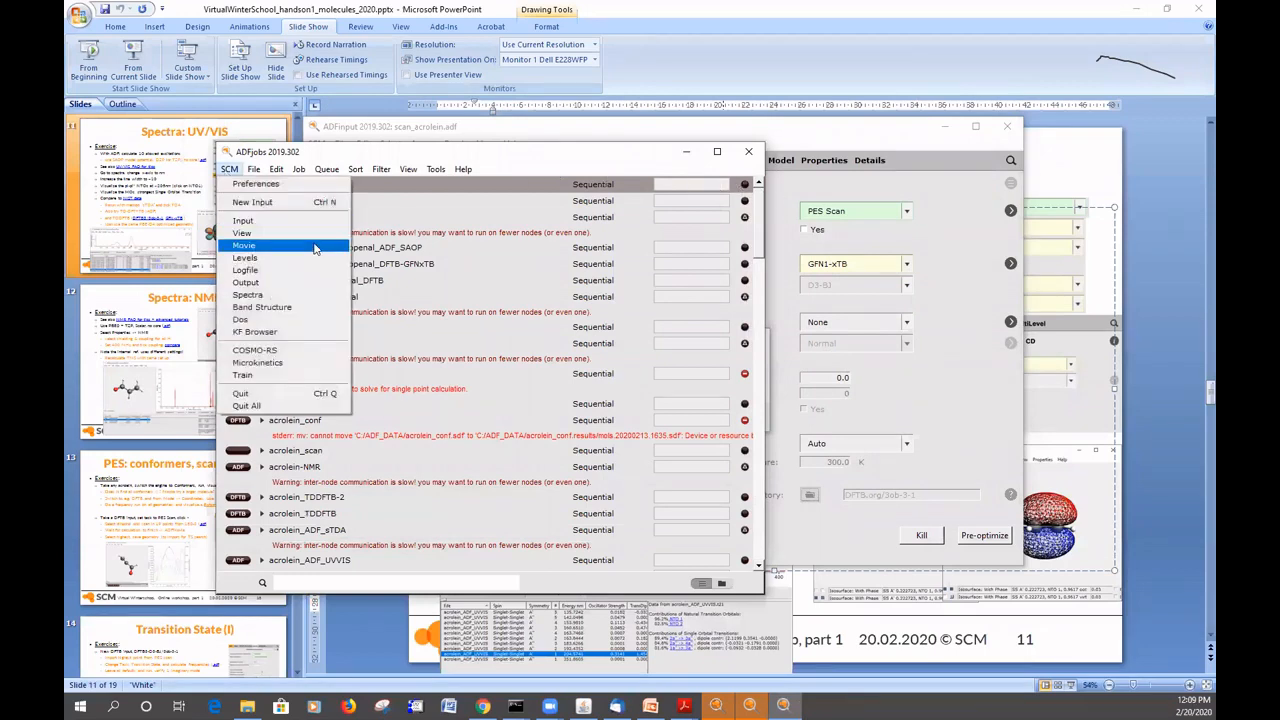
click(282, 248)
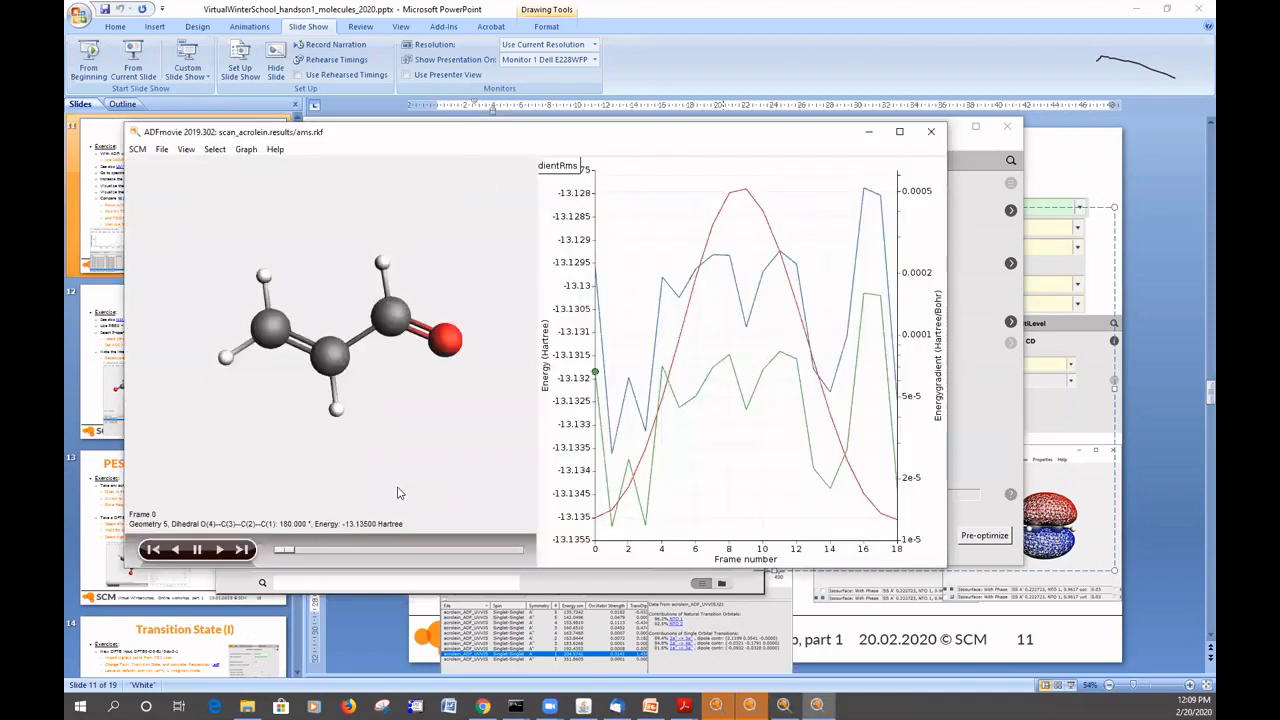
click(185, 150)
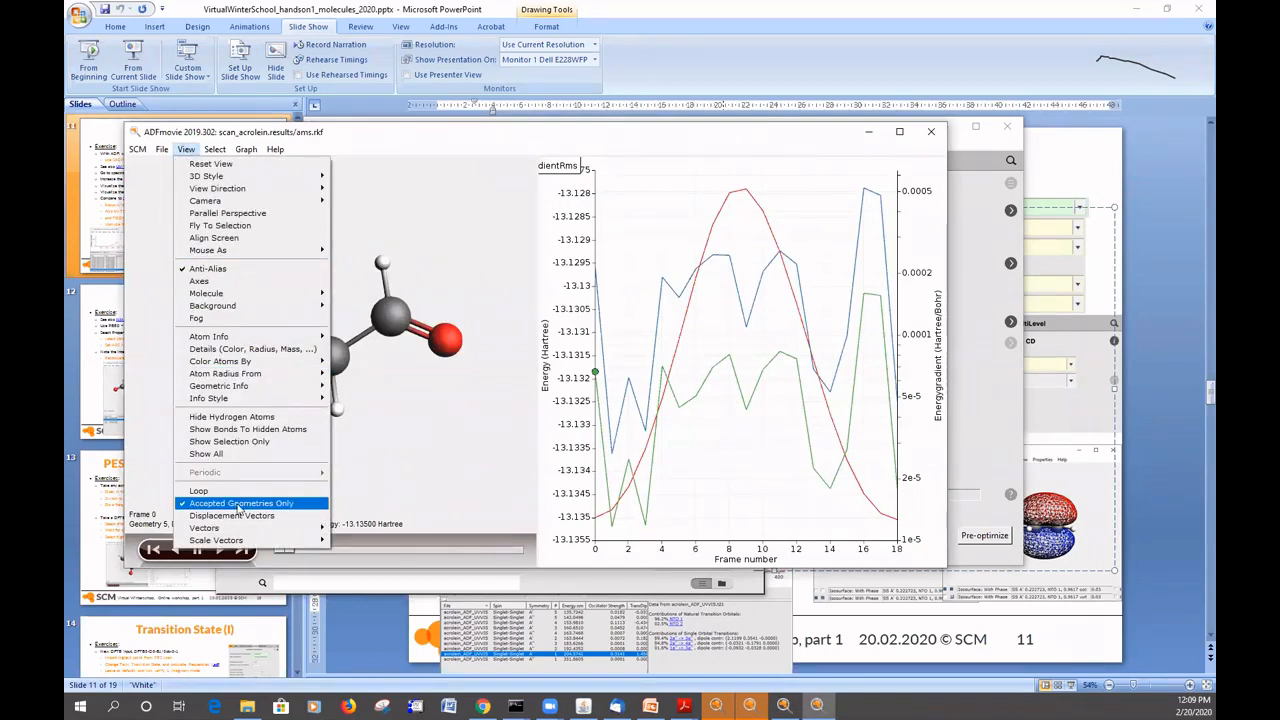
click(491, 430)
mouse_move(290, 555)
mouse_down()
mouse_move(441, 538)
mouse_move(576, 555)
mouse_up()
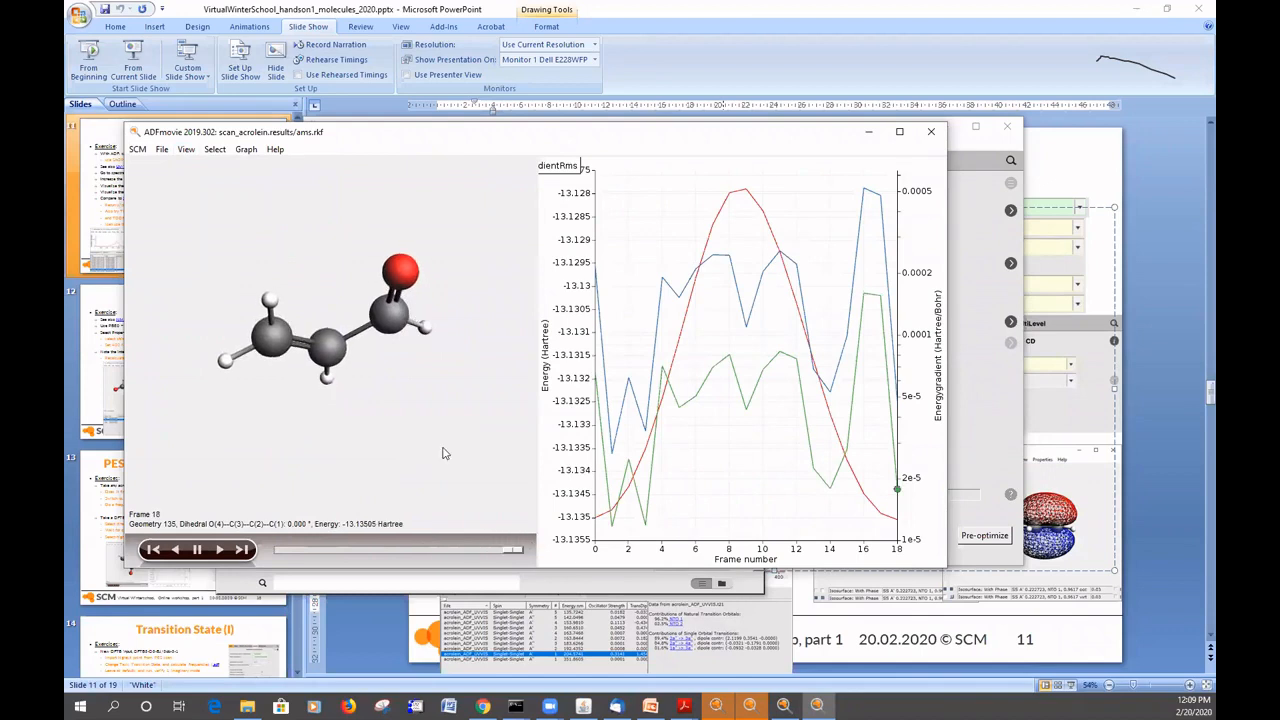
drag(435, 419, 490, 400)
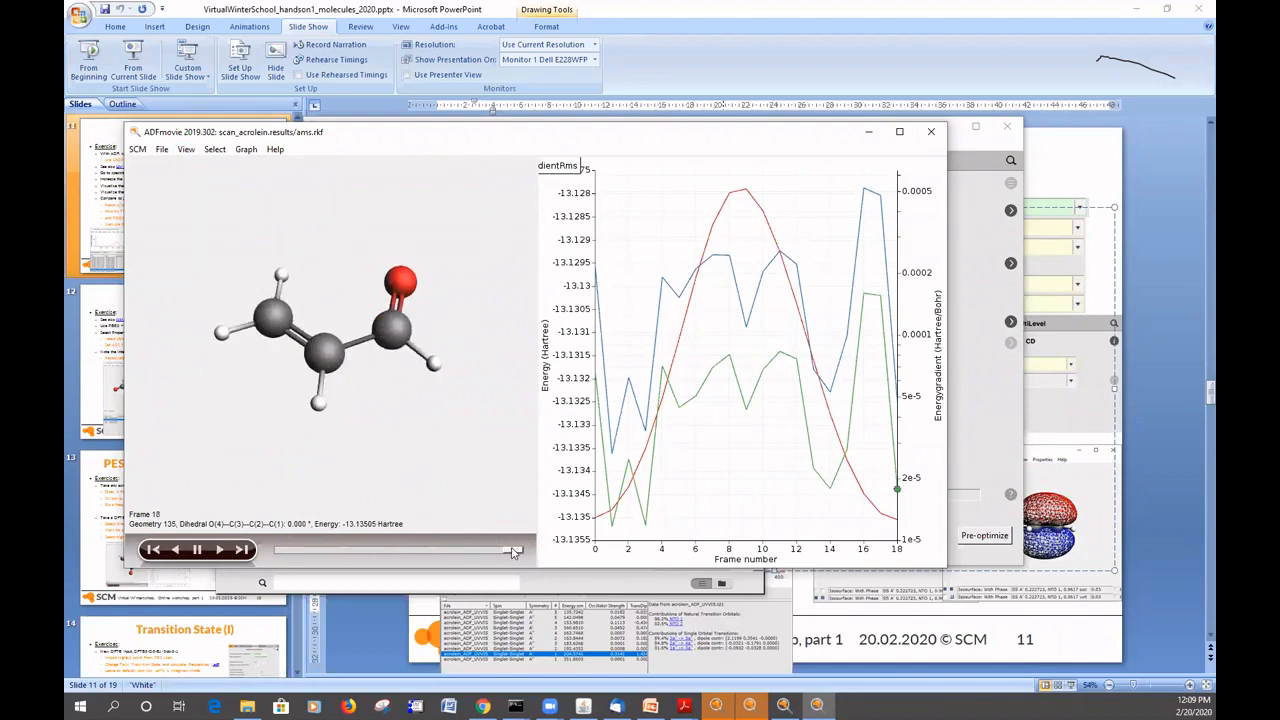
mouse_move(513, 549)
mouse_down()
mouse_move(268, 550)
mouse_move(502, 559)
mouse_move(276, 550)
mouse_move(414, 562)
mouse_move(399, 563)
mouse_up()
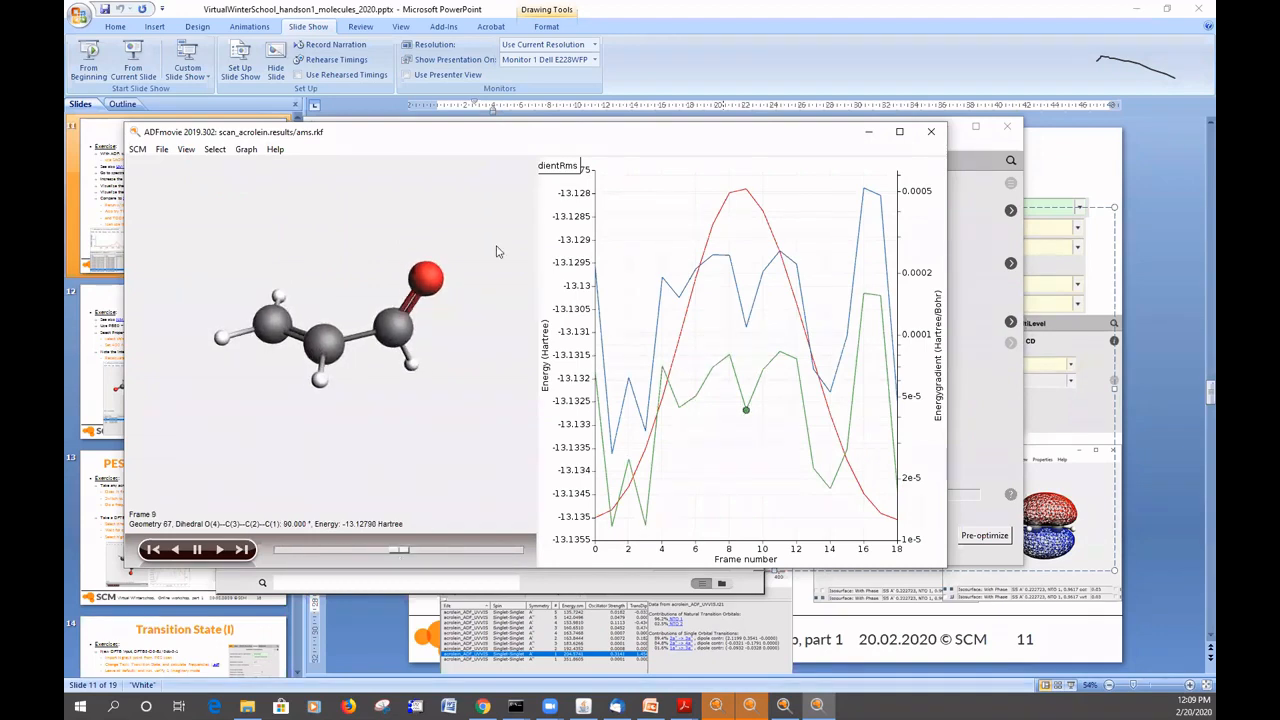
drag(493, 439, 531, 449)
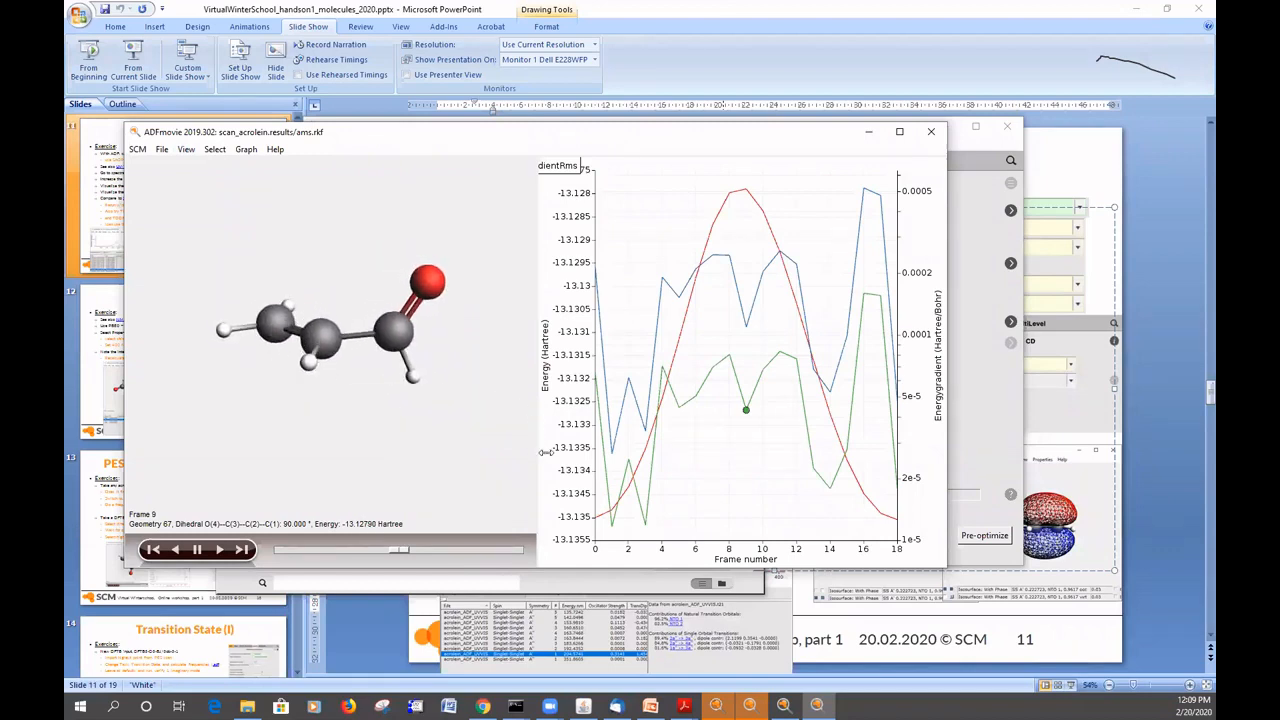
- Compare the dihedral scan's geometries, select the frame at the maximum of the energy curve, and rotate the molecule to inspect it
mouse_move(405, 553)
mouse_down()
mouse_move(481, 551)
mouse_move(432, 550)
mouse_move(452, 548)
mouse_up()
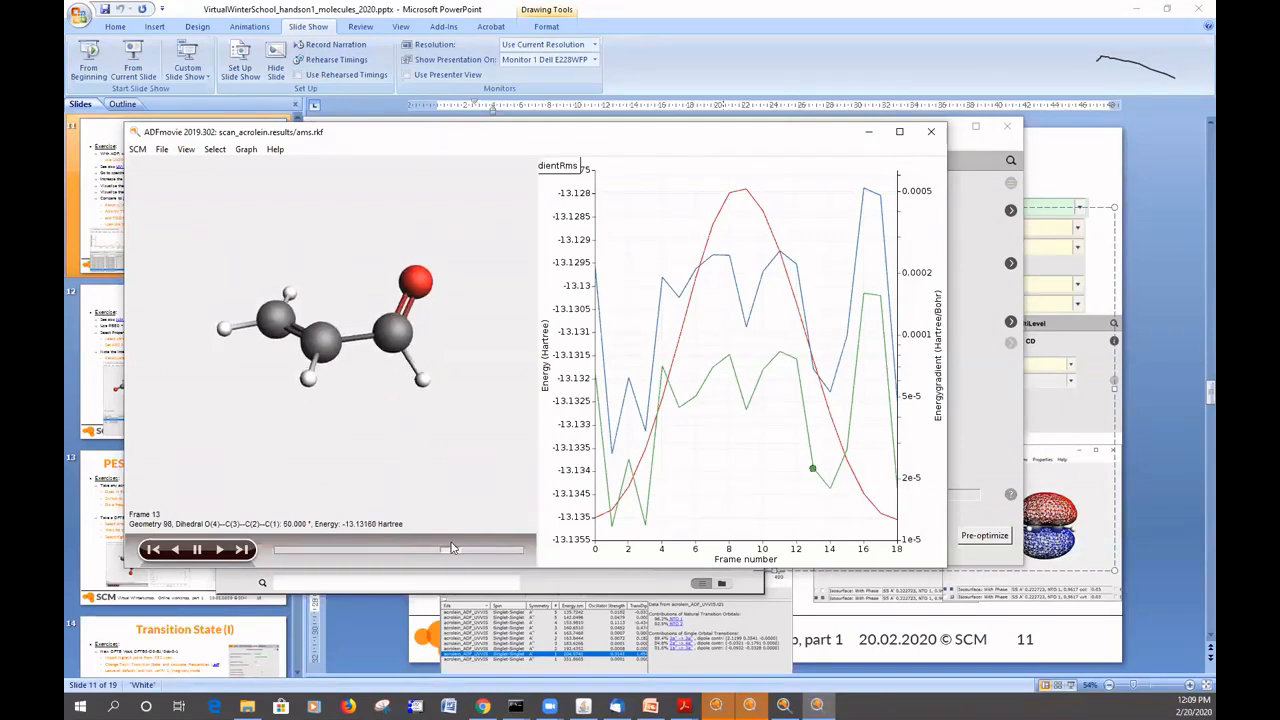
click(746, 190)
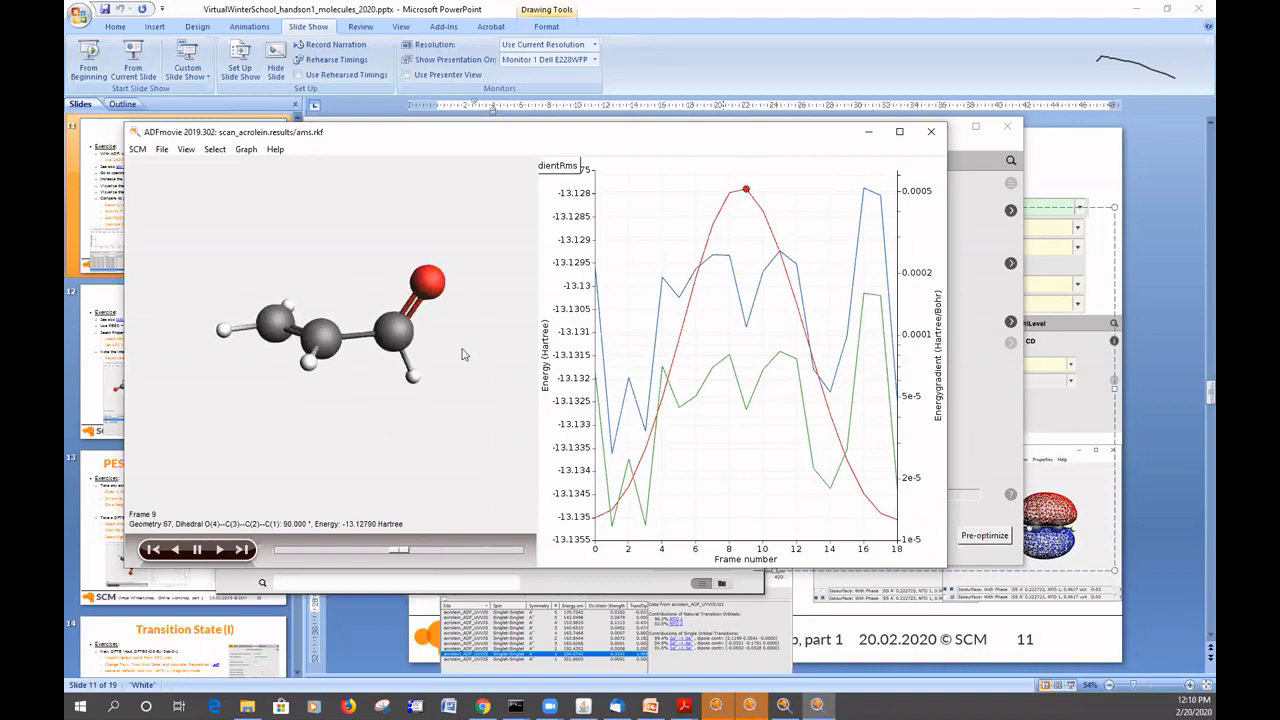
drag(469, 311, 500, 360)
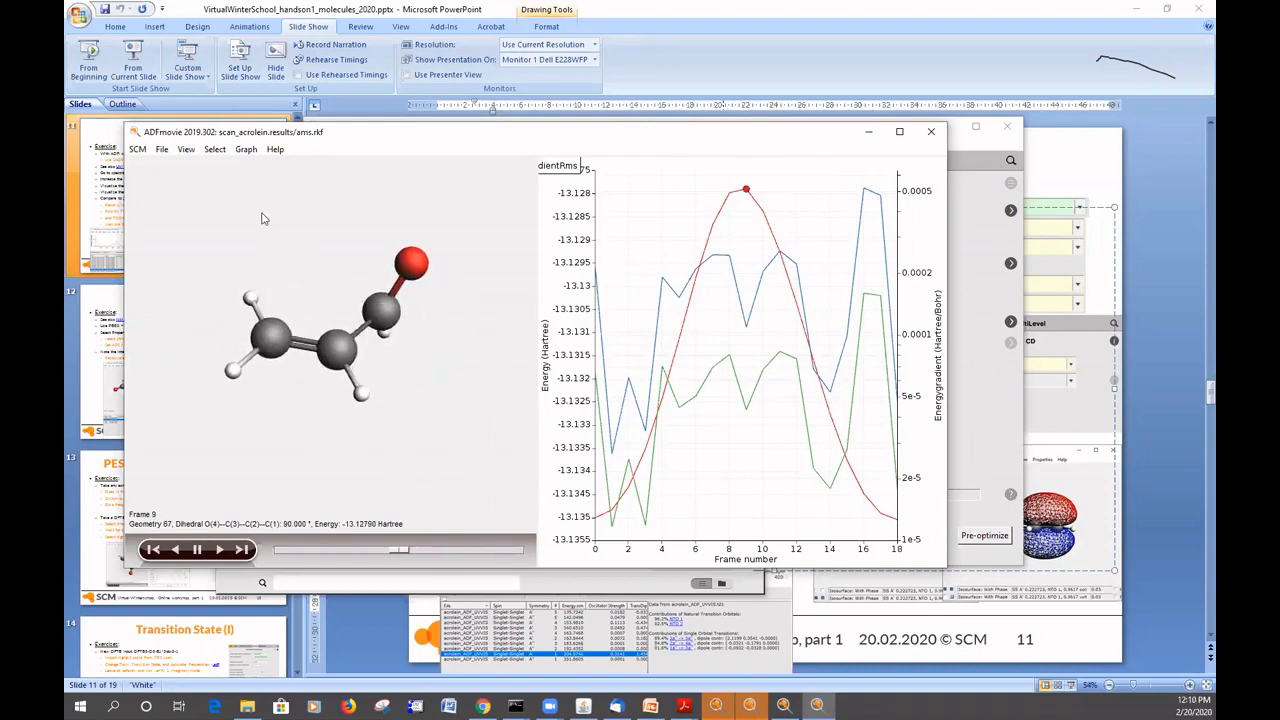
- Save the selected energy-maximum geometry to the Desktop as an XYZ file named TSstart, and close the movie
click(162, 150)
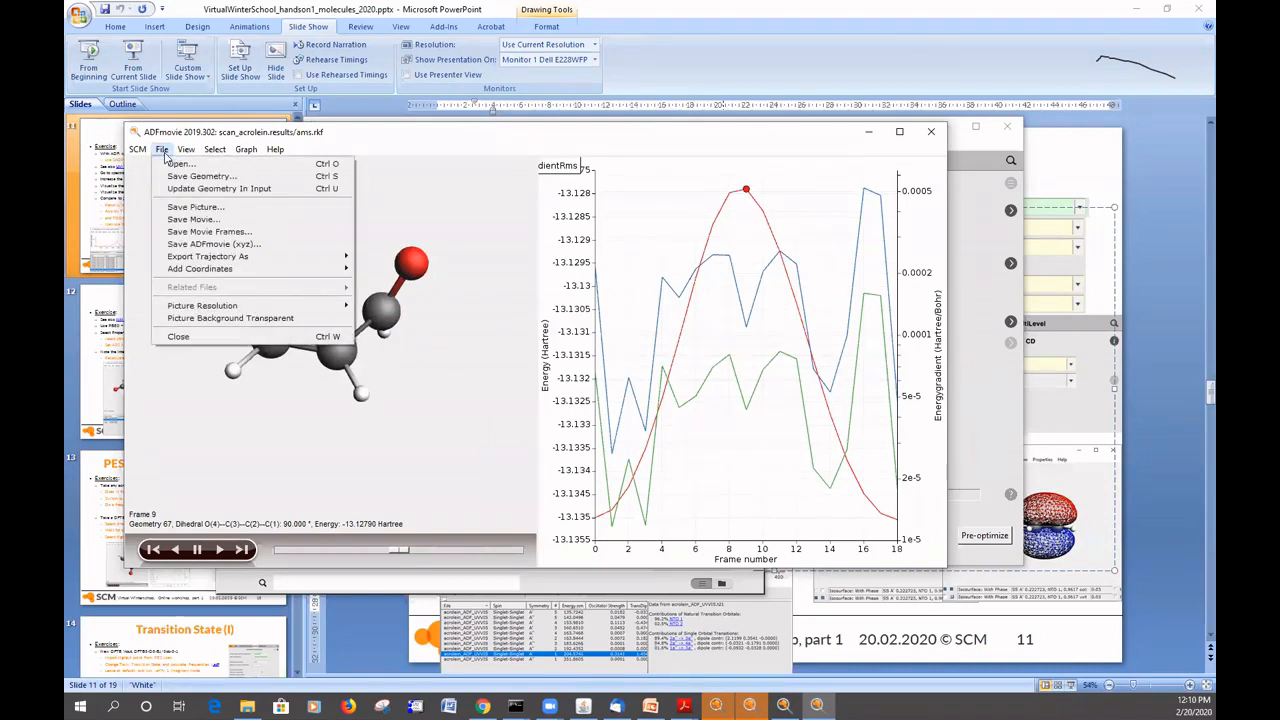
click(190, 176)
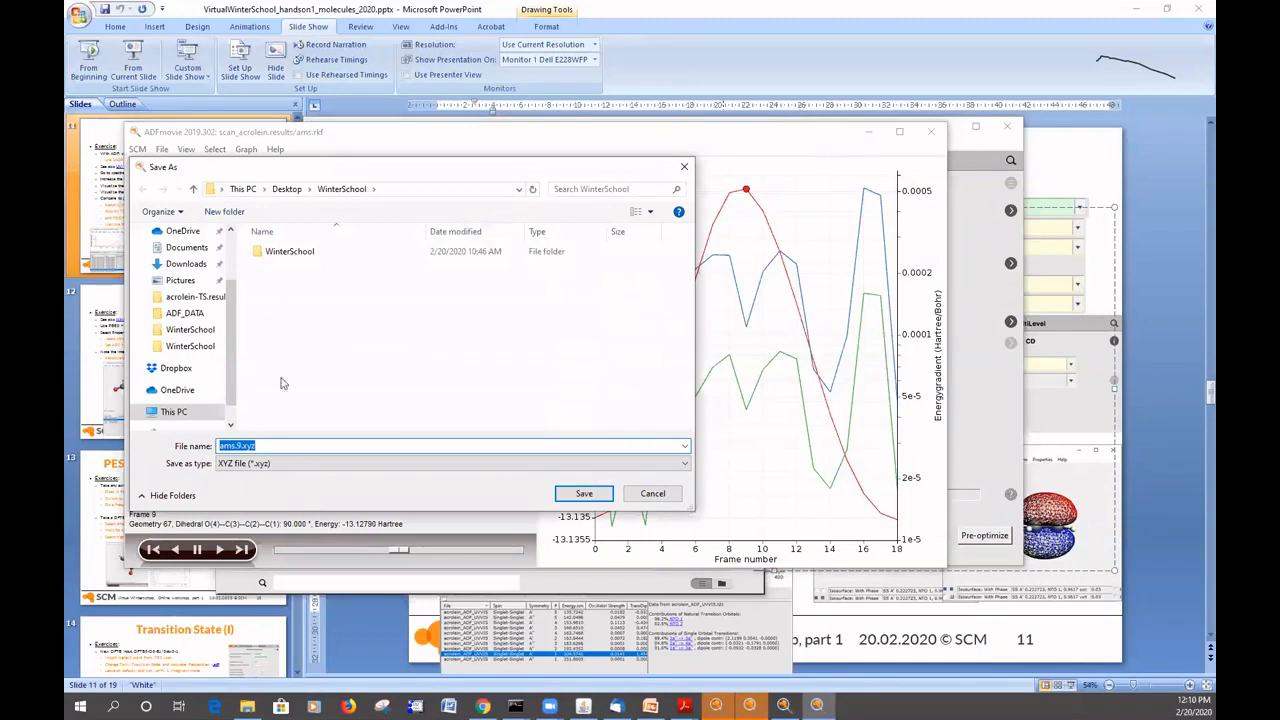
click(287, 190)
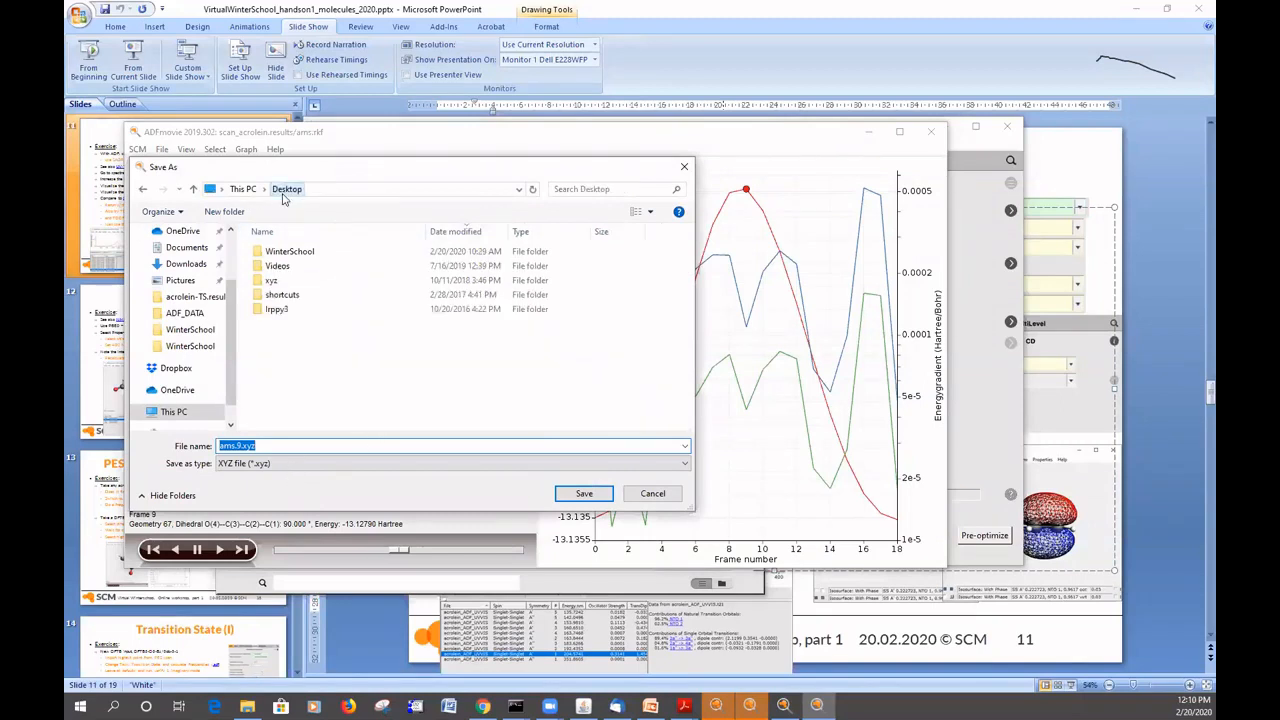
click(237, 446)
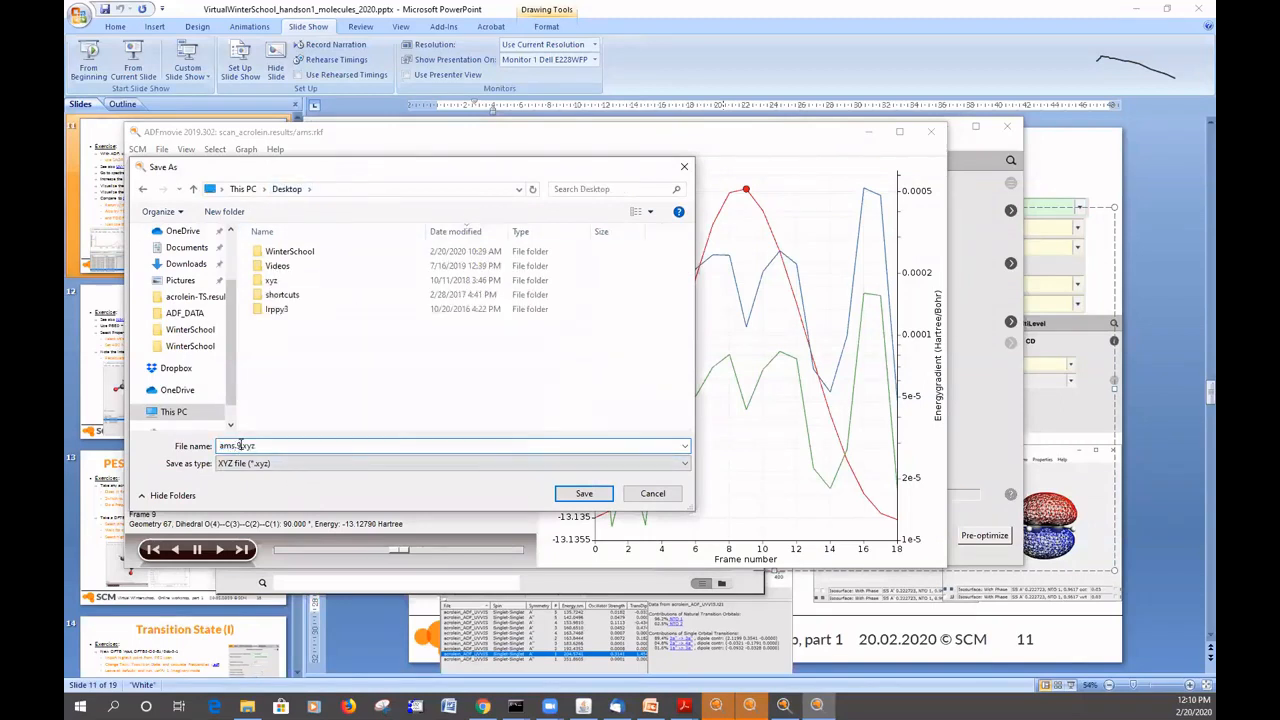
double_click(239, 446)
text(TSstart)
key(Return)
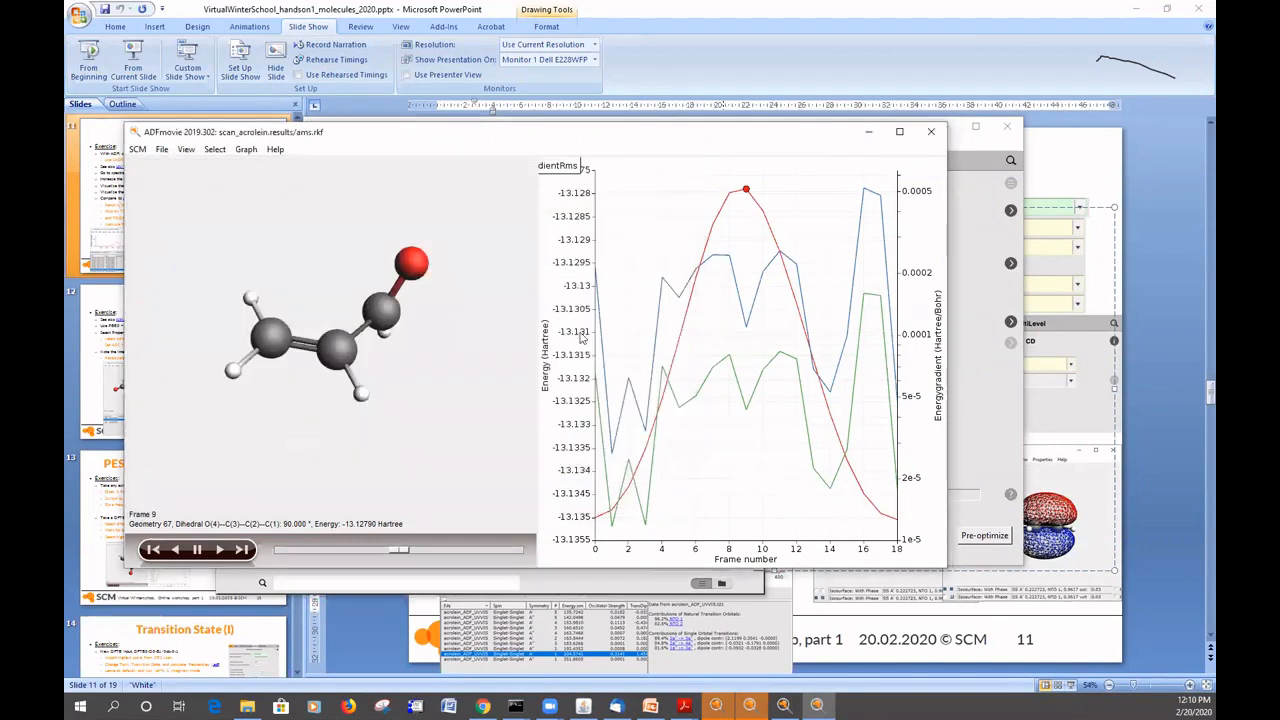
click(930, 131)
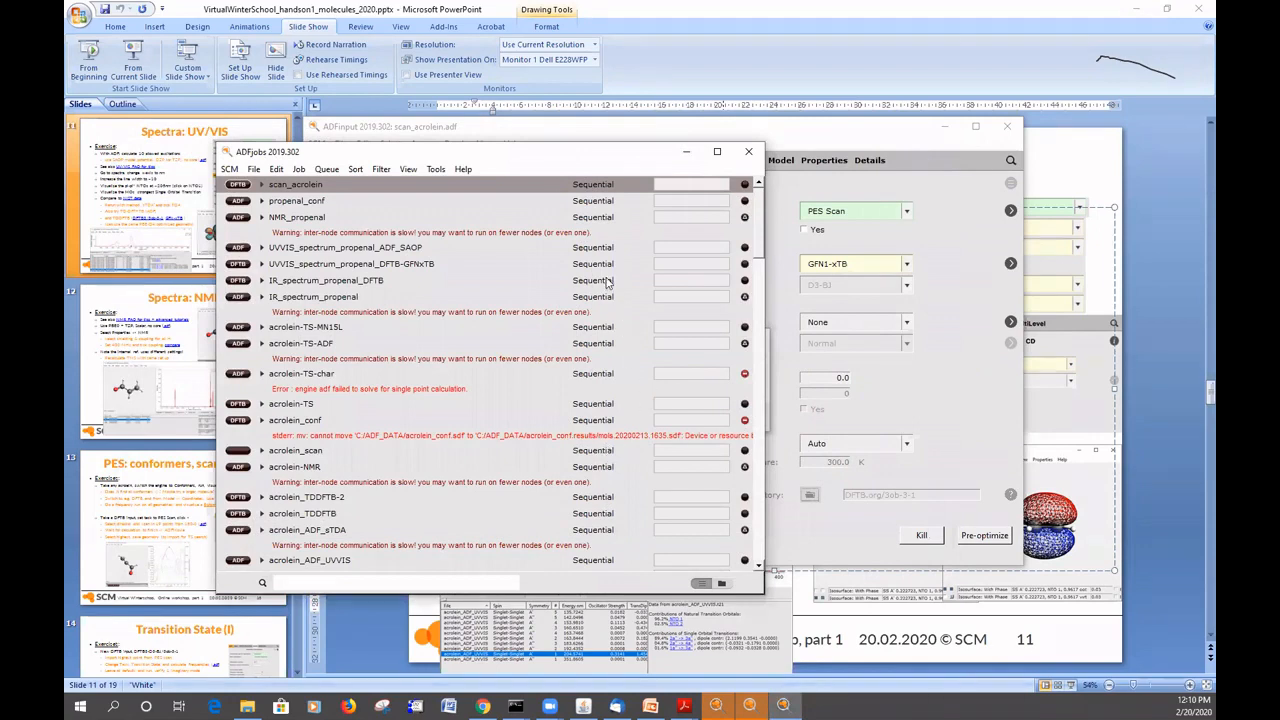
- Create a new calculation input and import the coordinates from TSstart.xyz on the Desktop
key(alt+Tab)
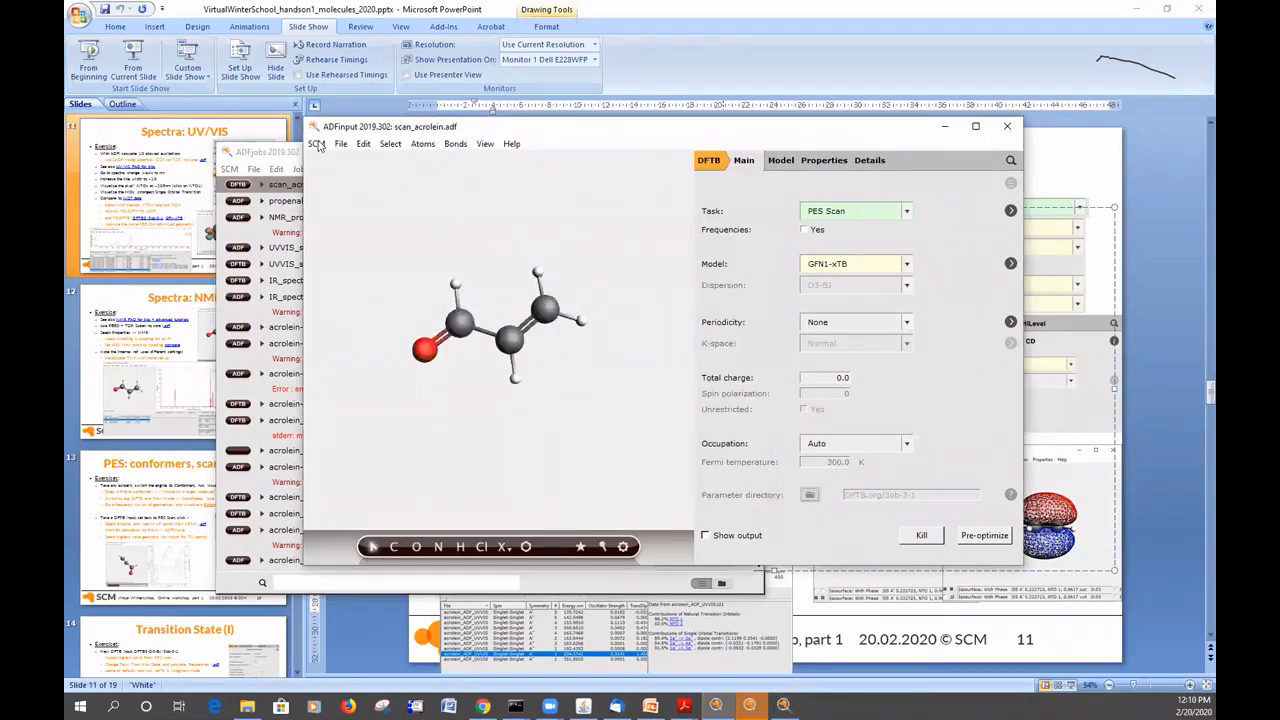
click(317, 144)
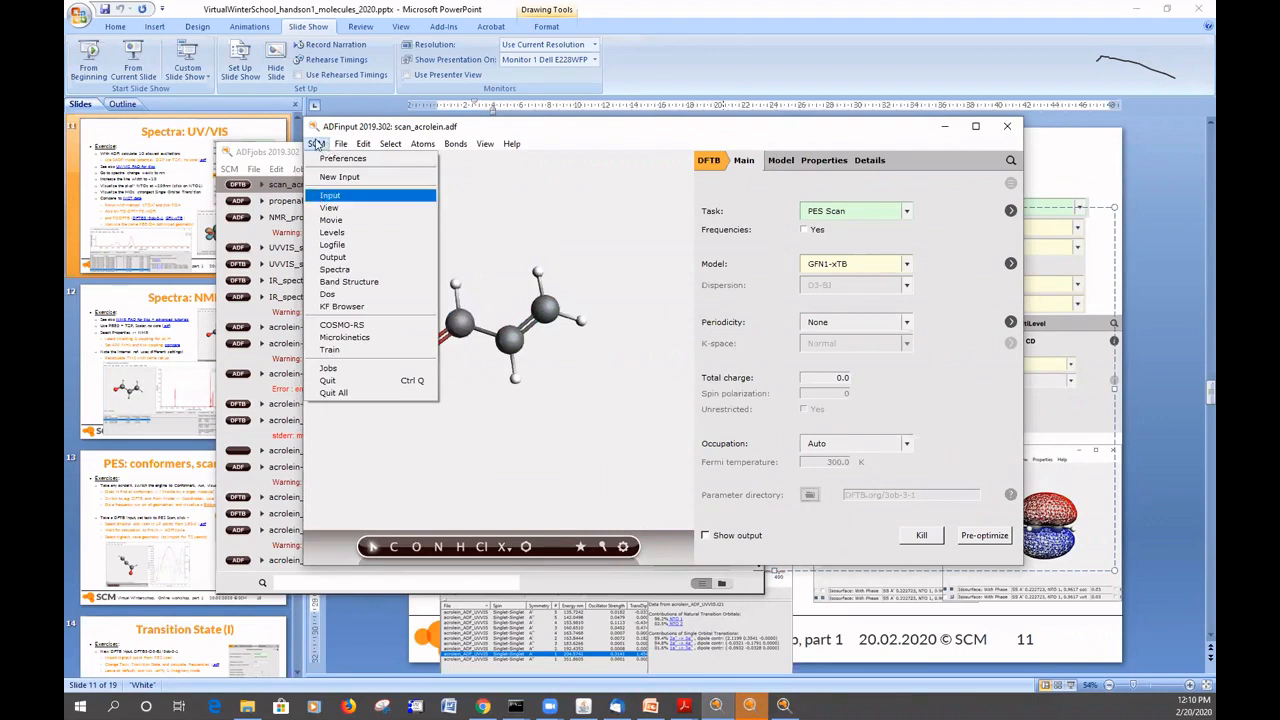
click(338, 177)
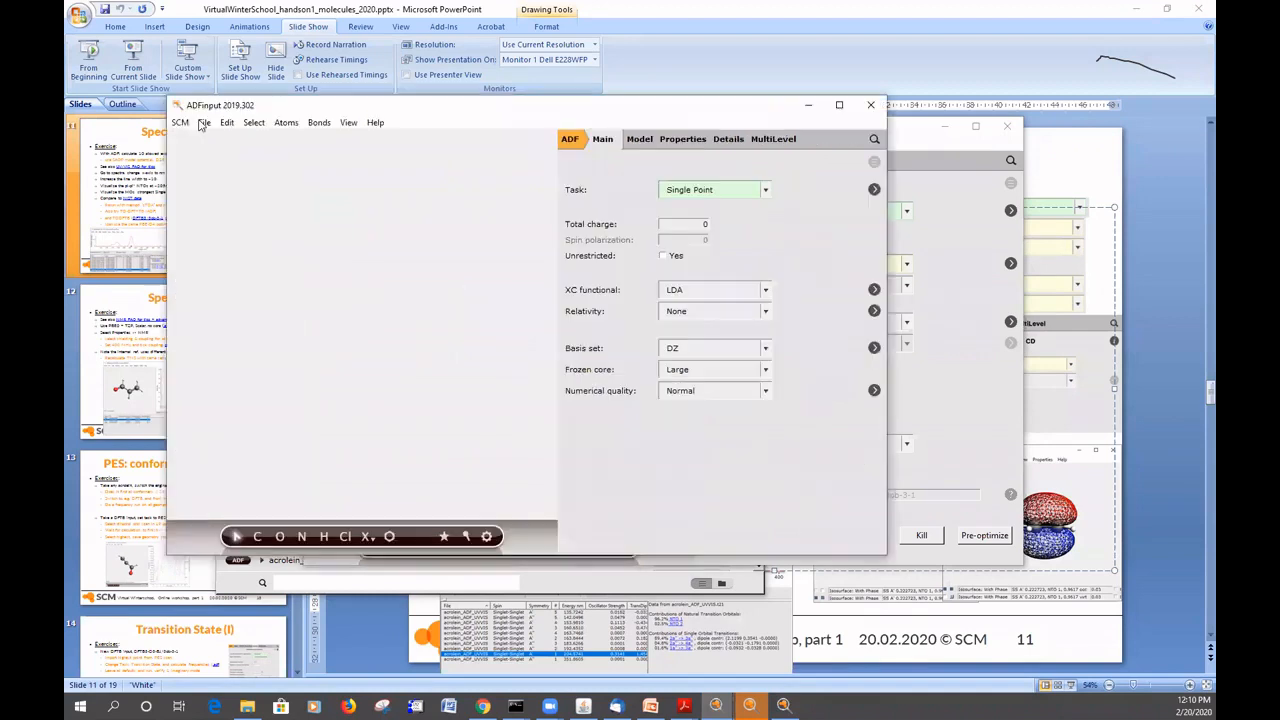
click(202, 123)
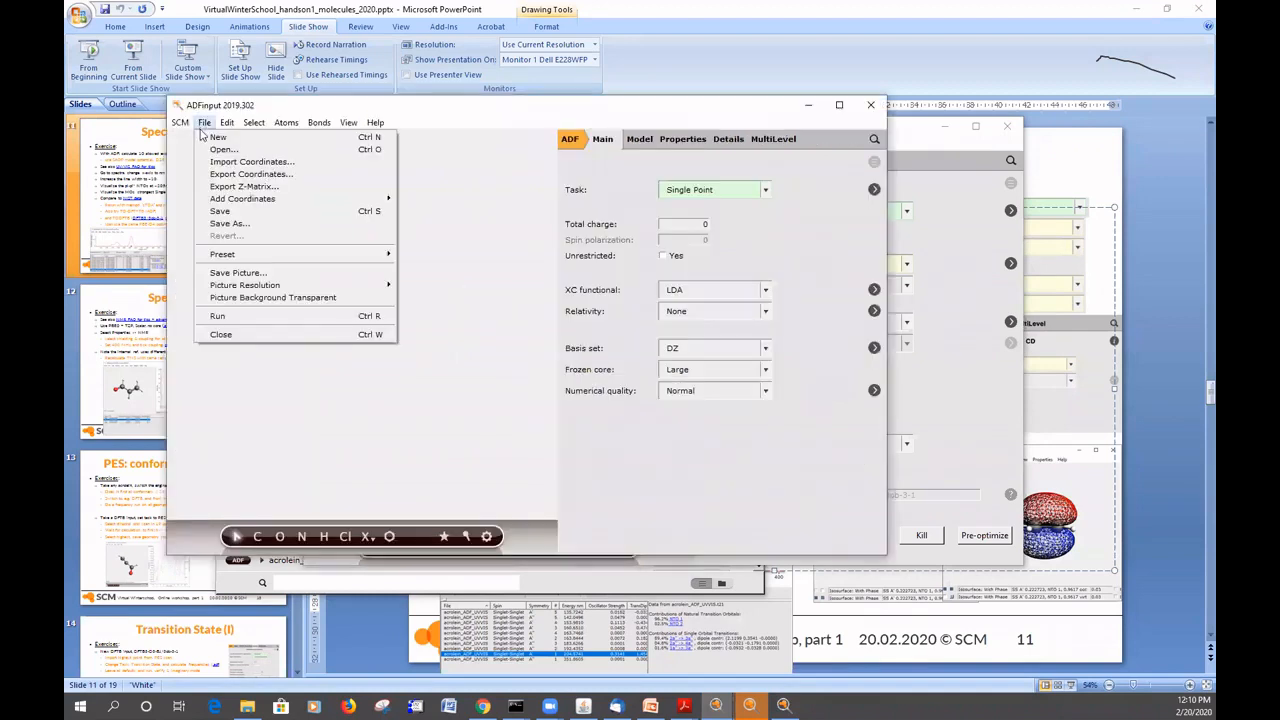
click(284, 164)
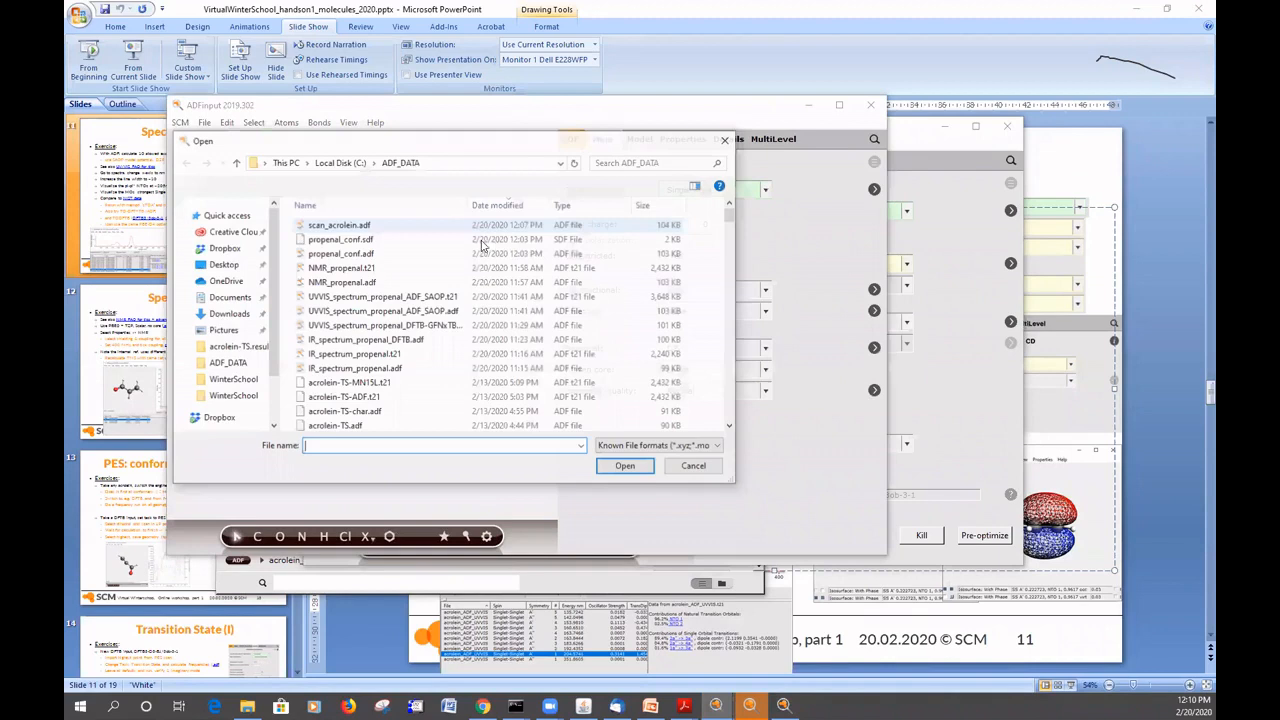
click(223, 264)
click(327, 224)
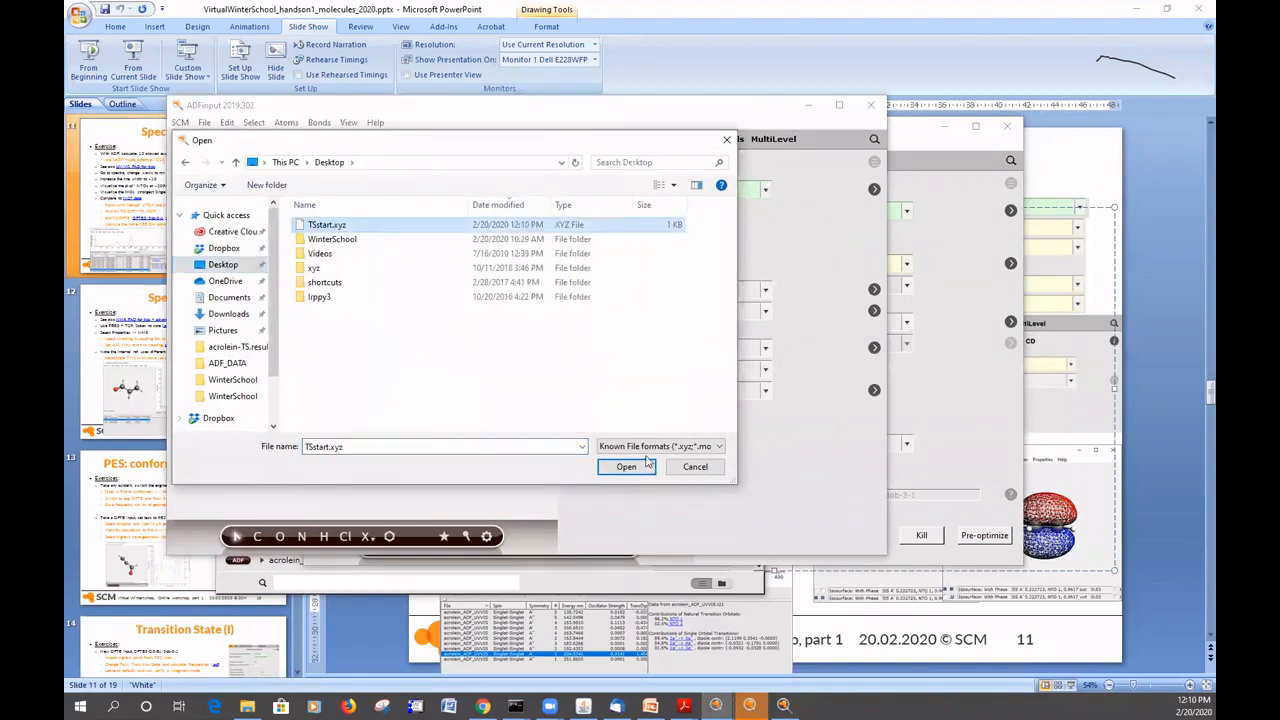
click(632, 472)
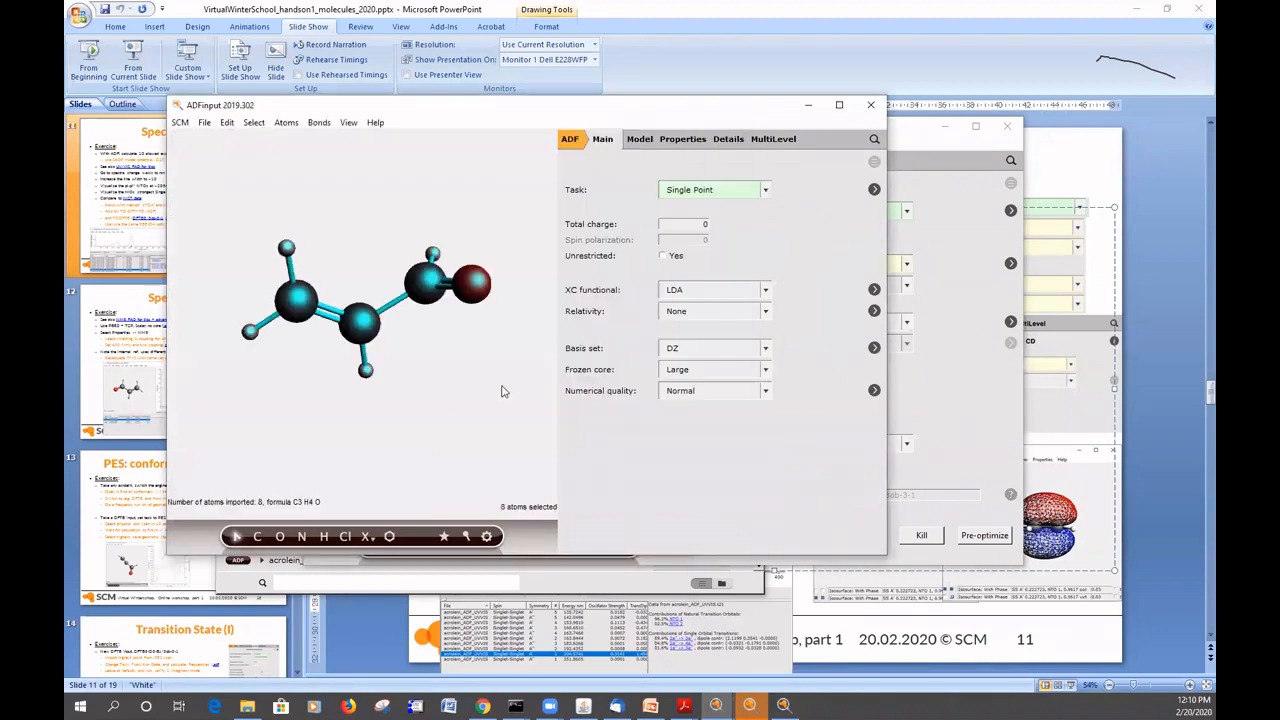
- Switch the calculation engine to DFTB and set the task to Transition State
click(730, 193)
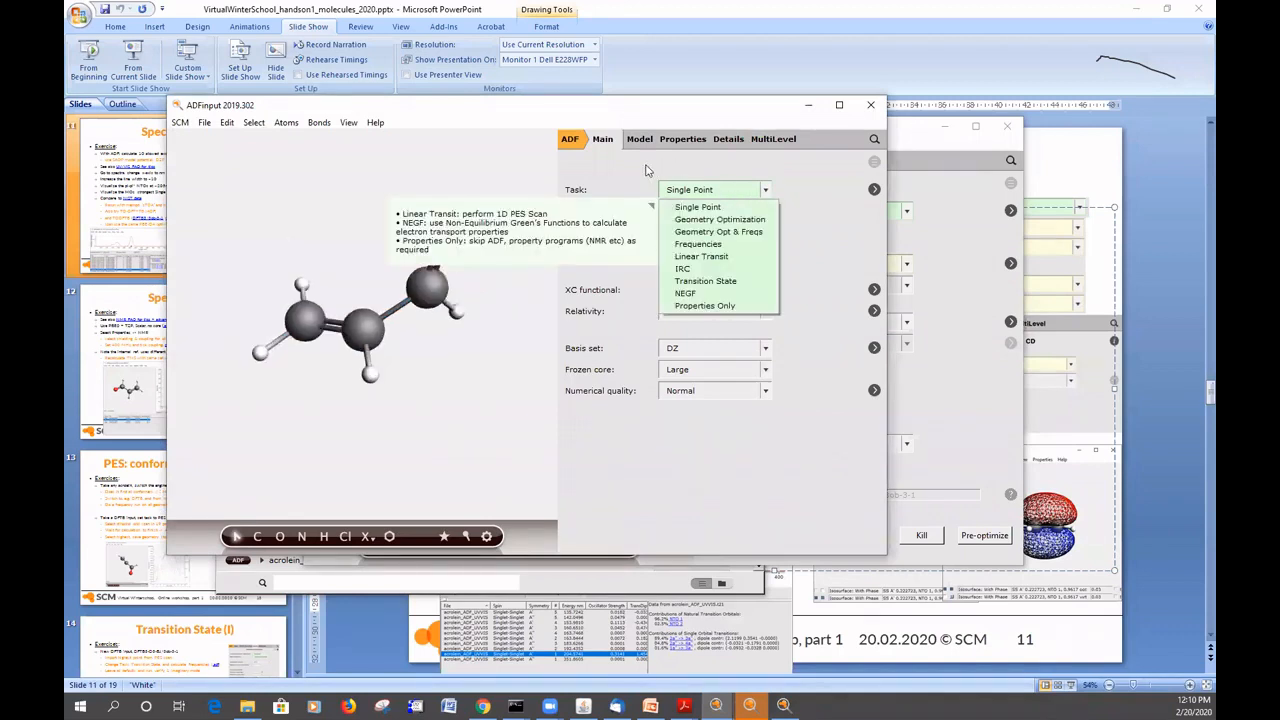
click(605, 171)
click(569, 139)
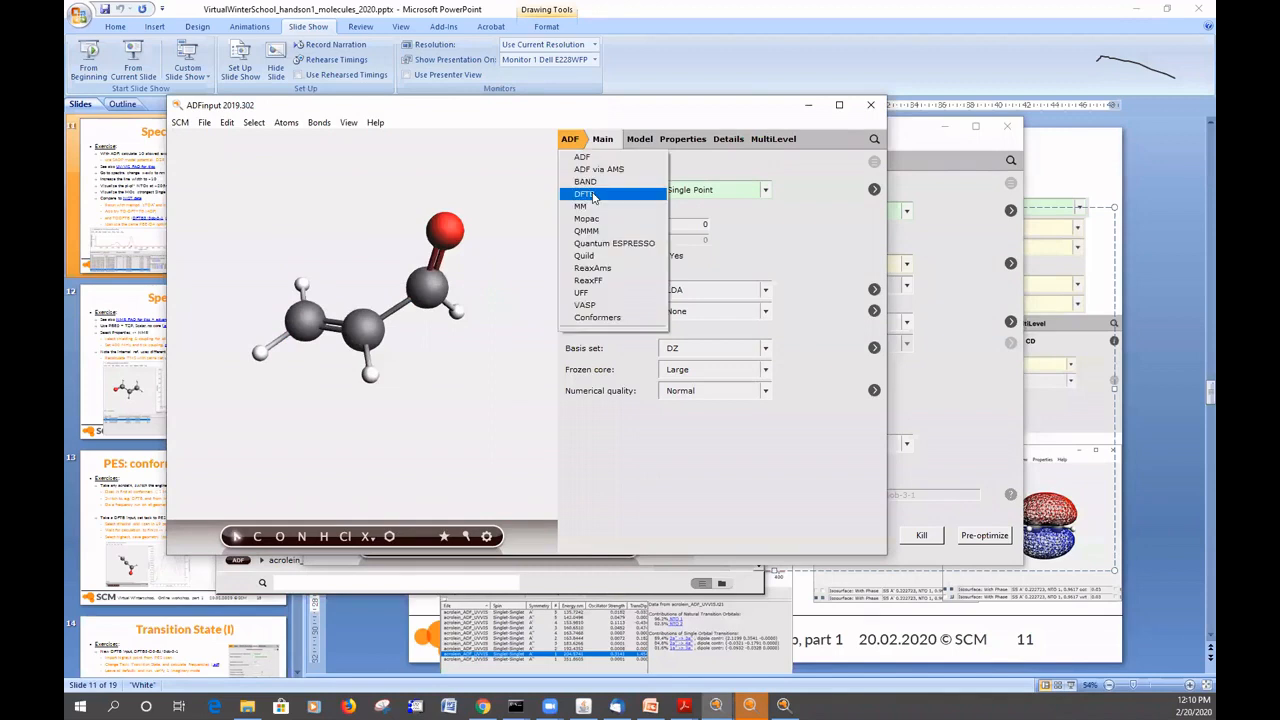
click(593, 195)
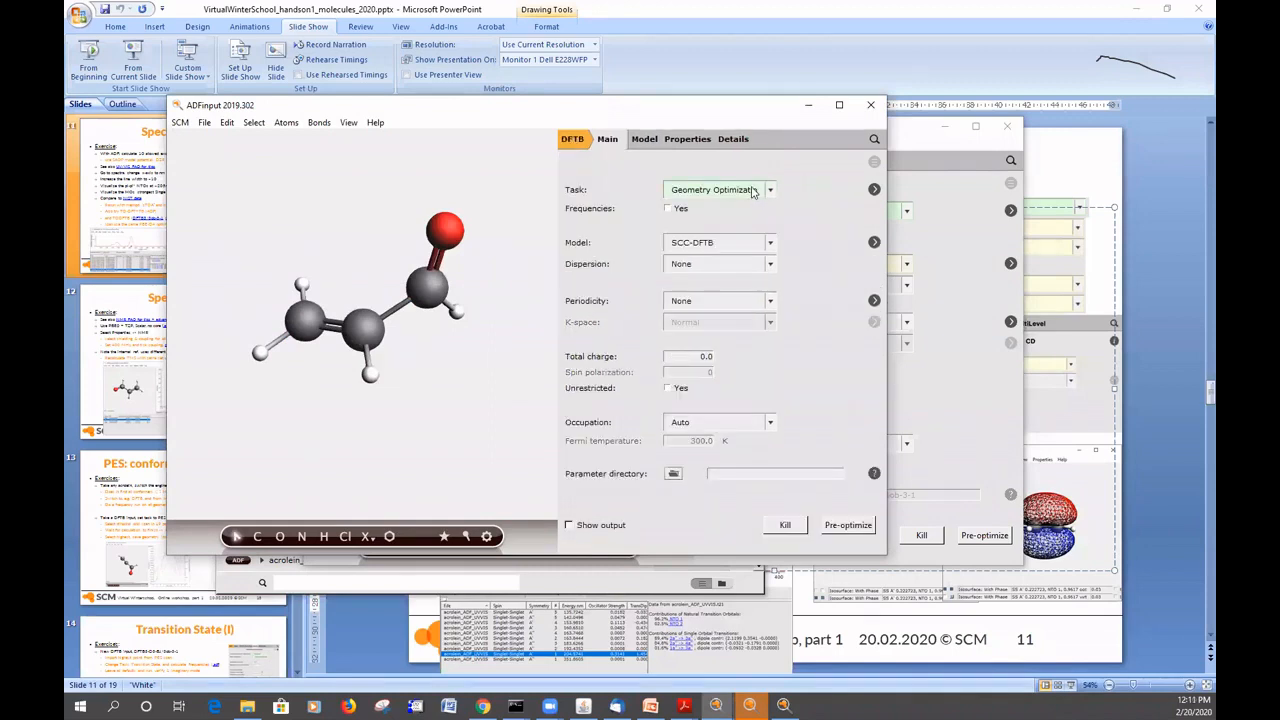
click(753, 190)
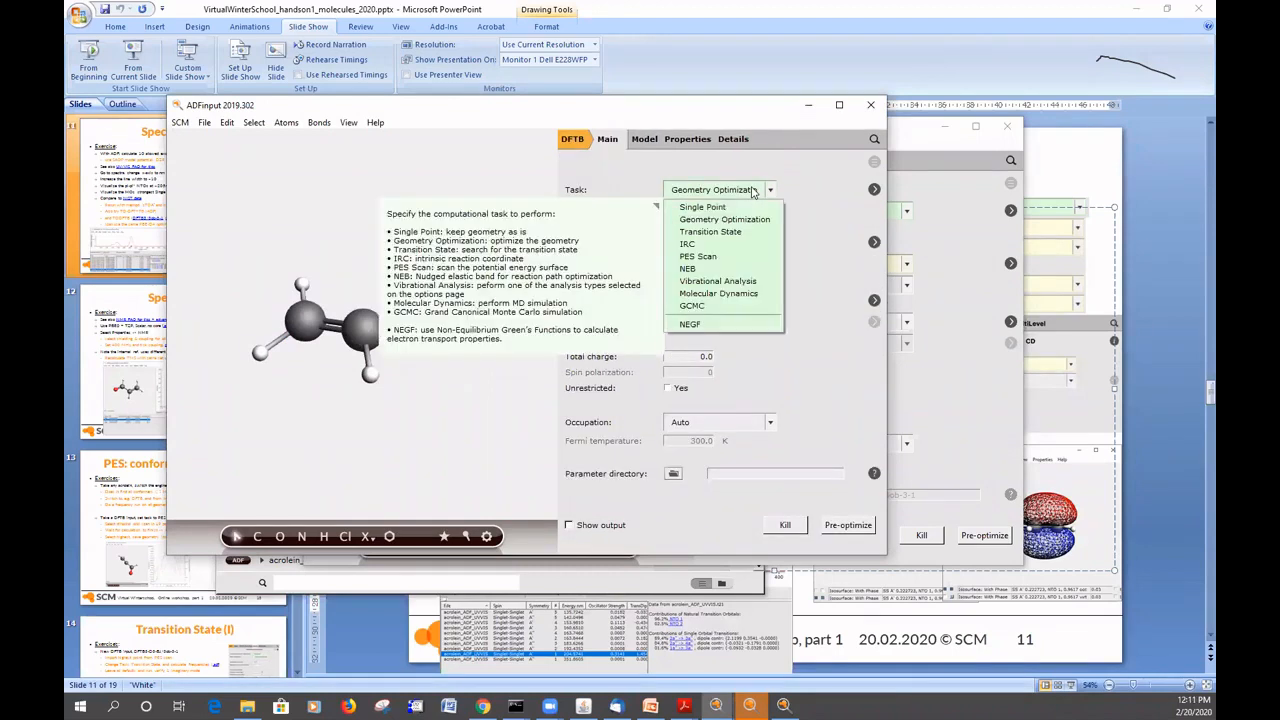
click(731, 233)
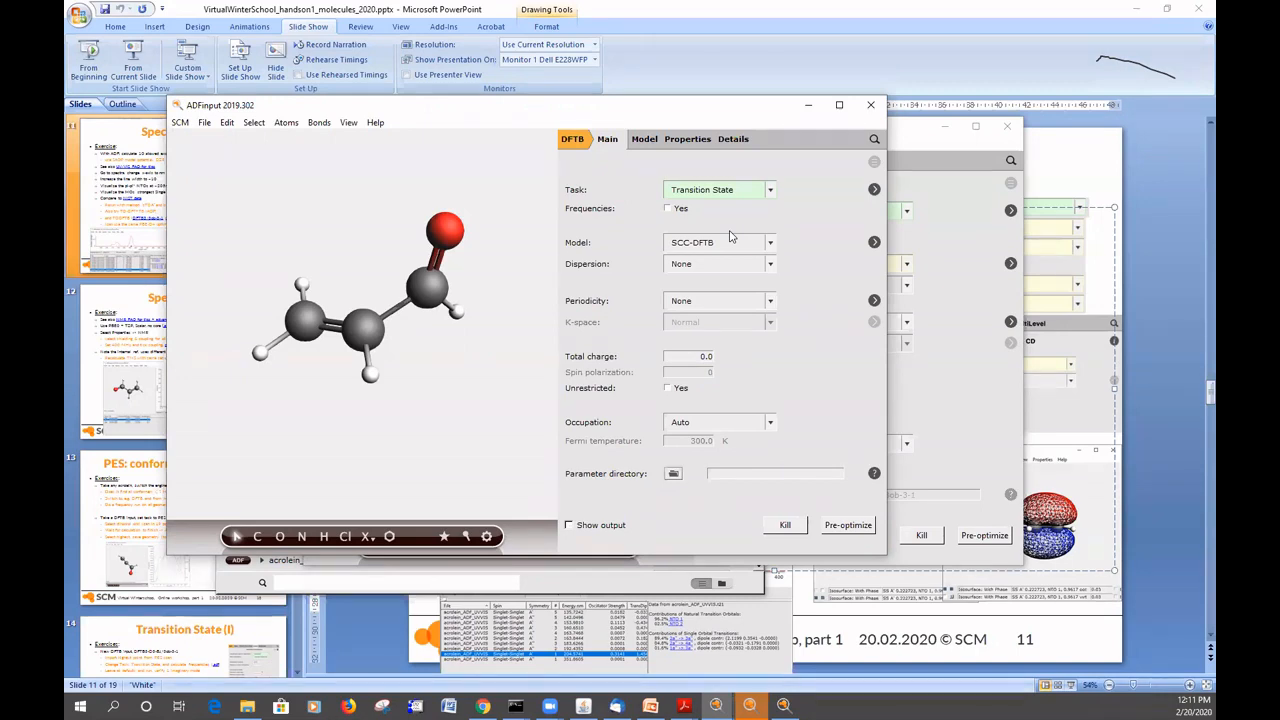
- Set the transition state search's initial Hessian to Calculate in the geometry optimization details, and return to the main settings
click(875, 190)
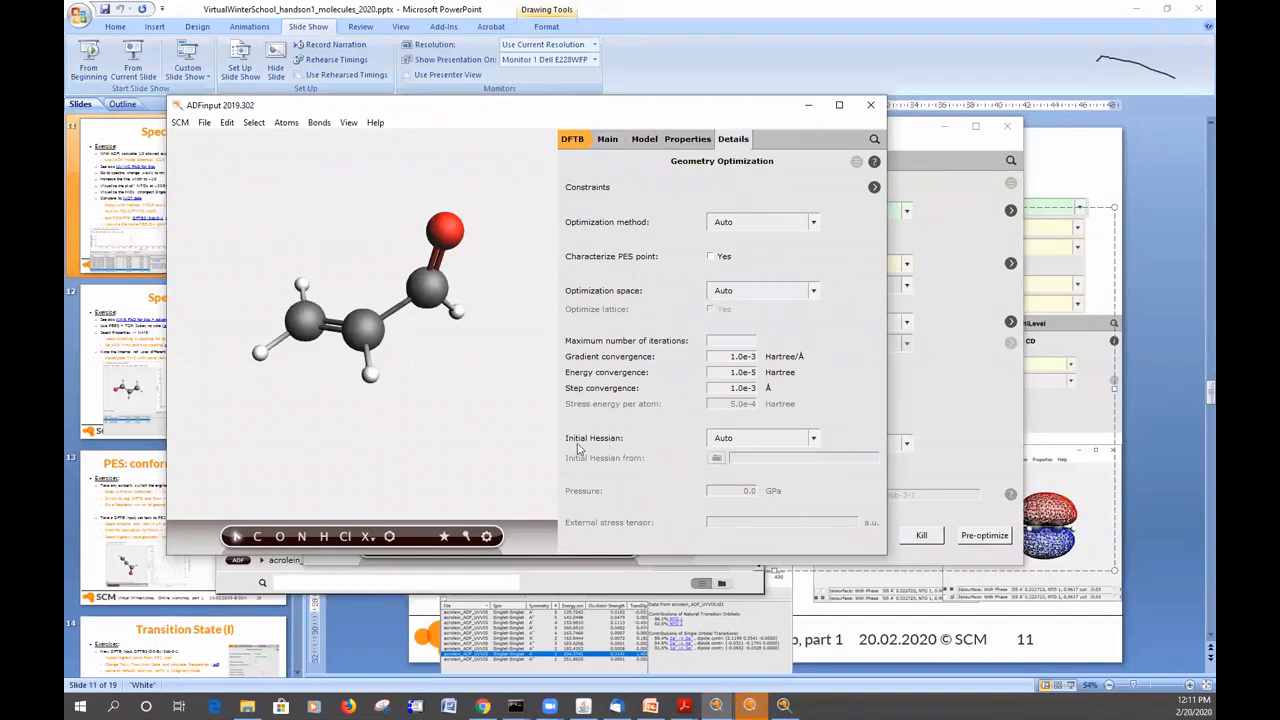
mouse_move(741, 441)
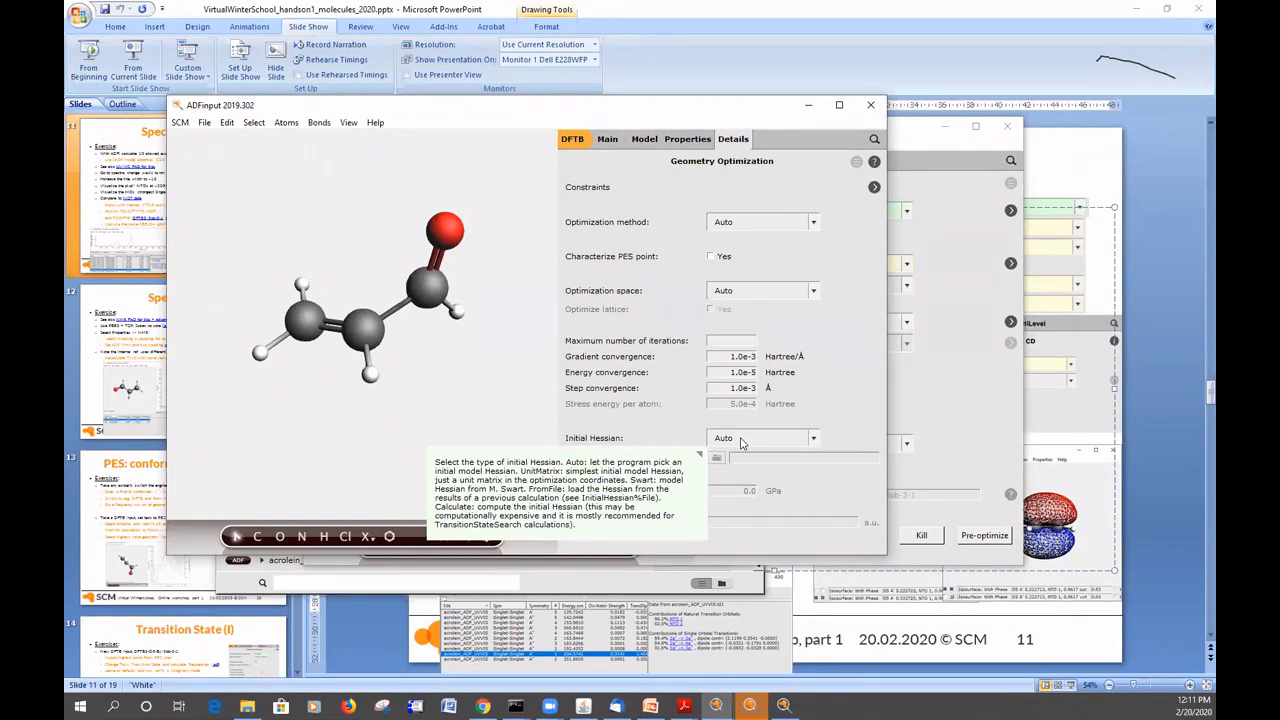
click(741, 444)
click(736, 480)
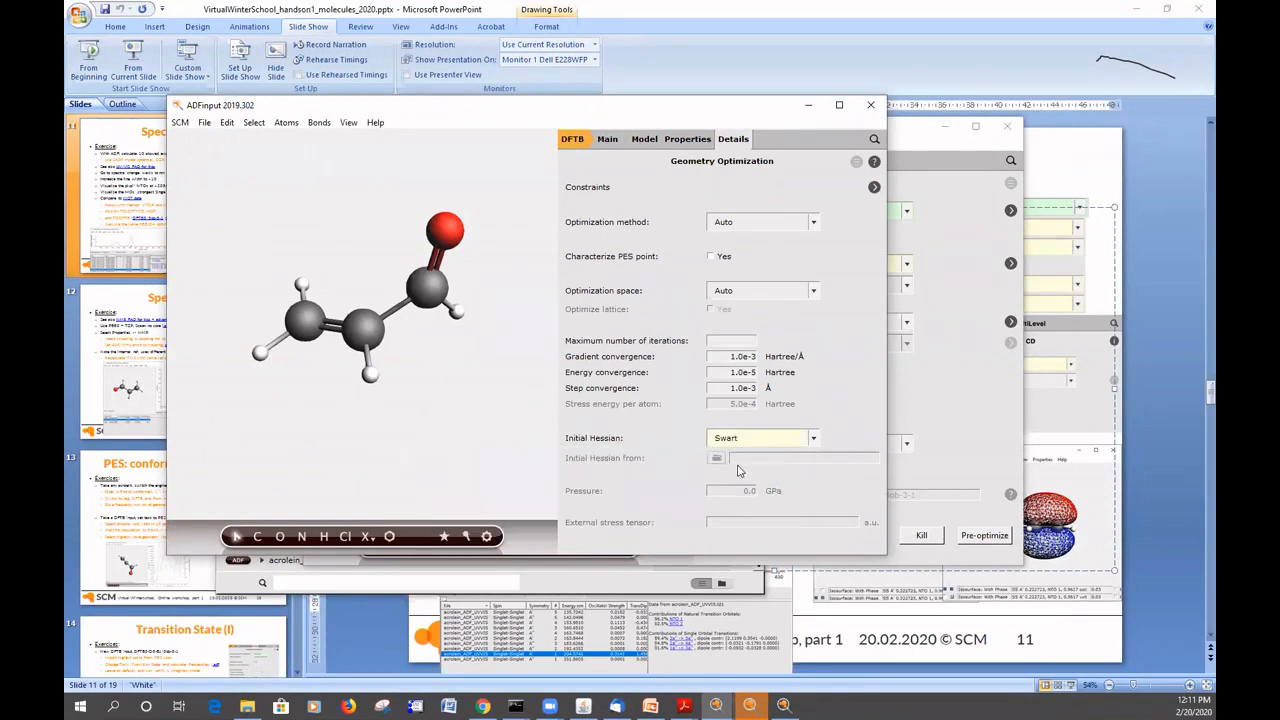
click(748, 445)
click(742, 504)
click(607, 140)
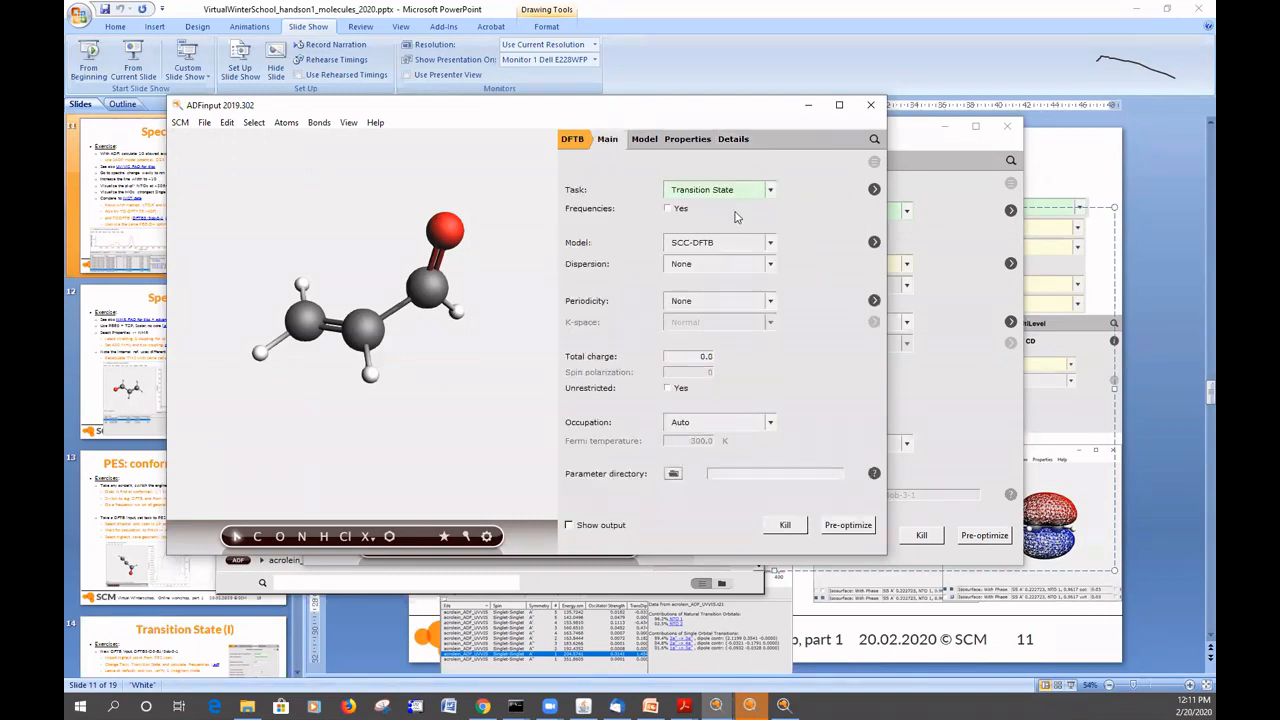
- Enable the frequencies calculation and set the DFTB model to GFN1-xTB
click(678, 212)
click(733, 247)
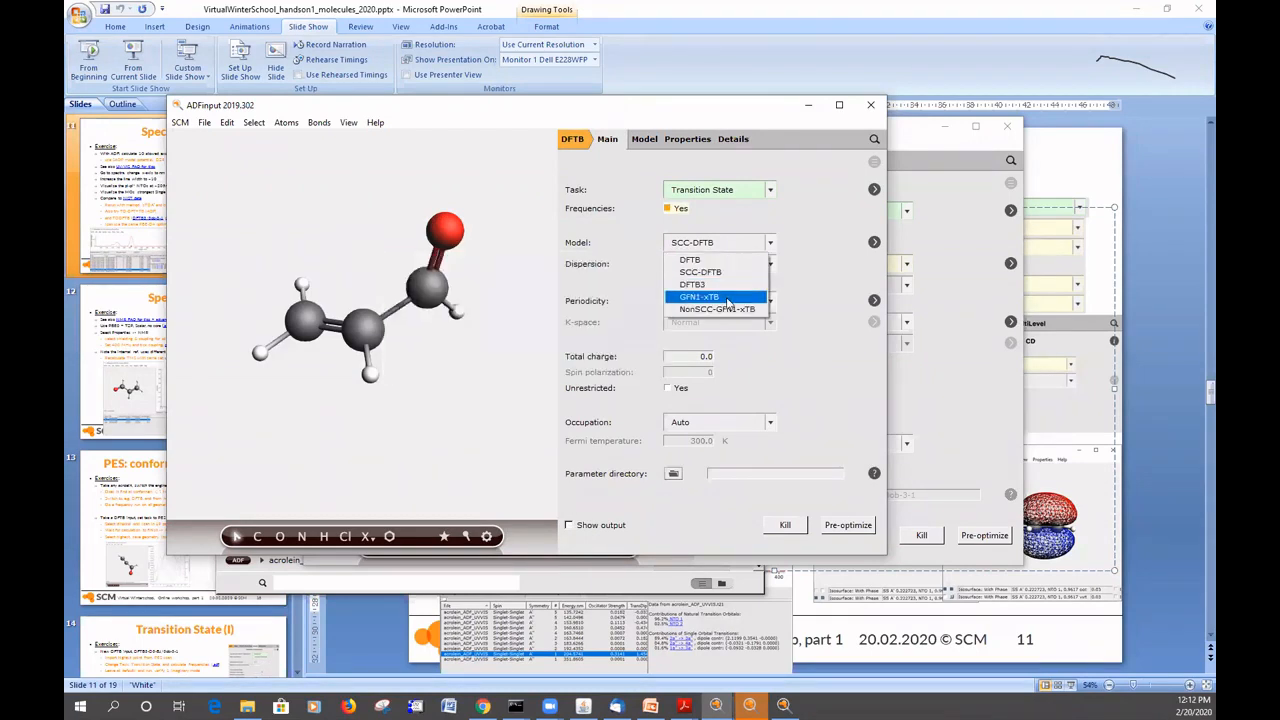
click(728, 298)
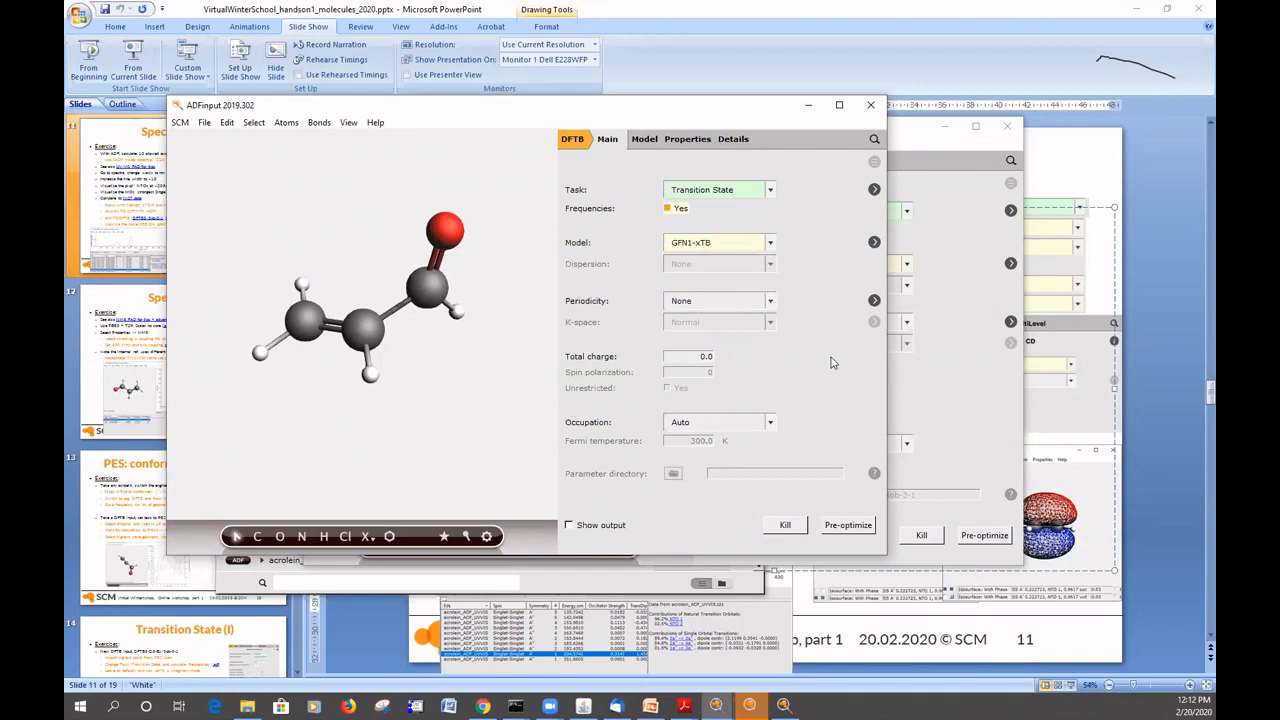
- Save the transition state input under the name TS_acrolein_DFTB and run the job
click(205, 124)
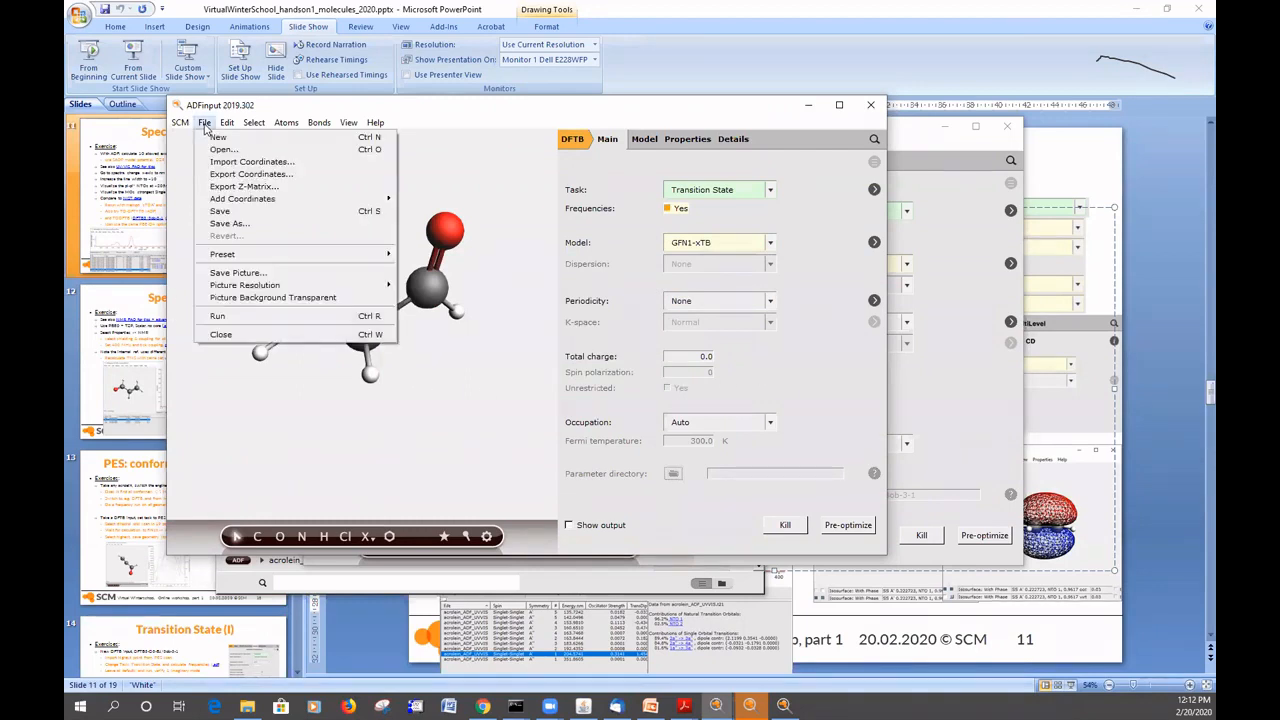
click(257, 224)
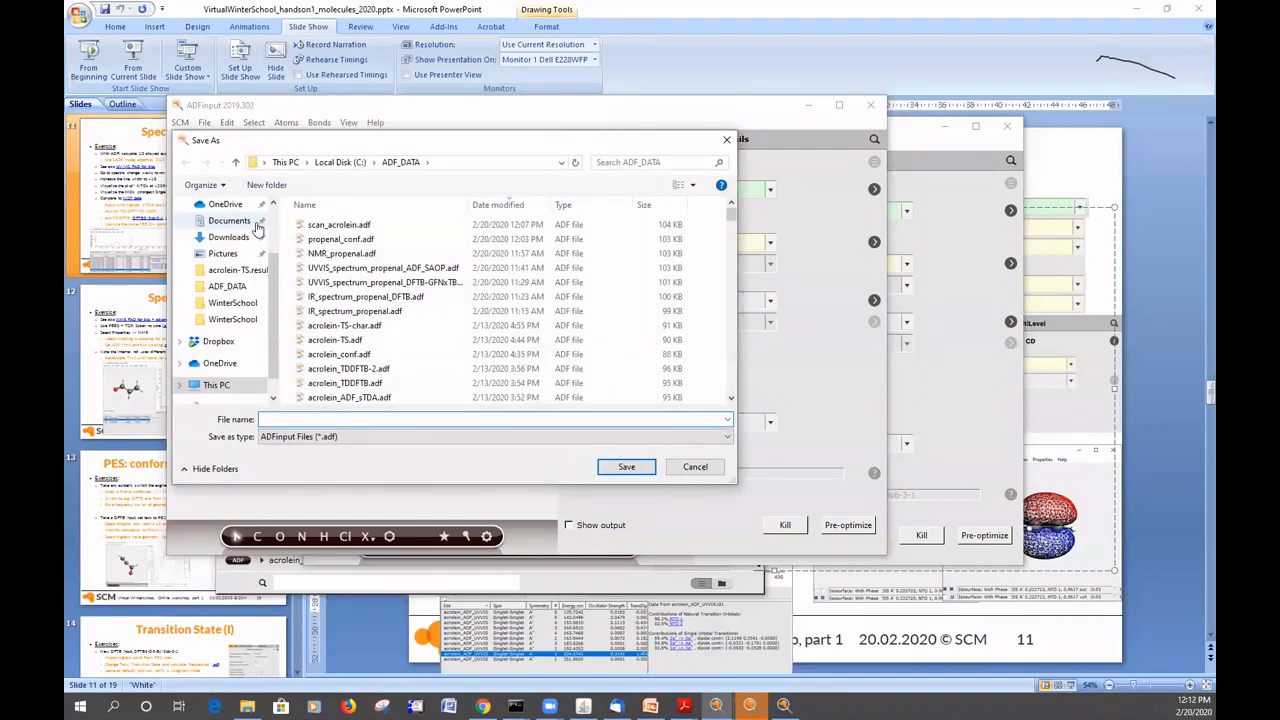
text(TS)
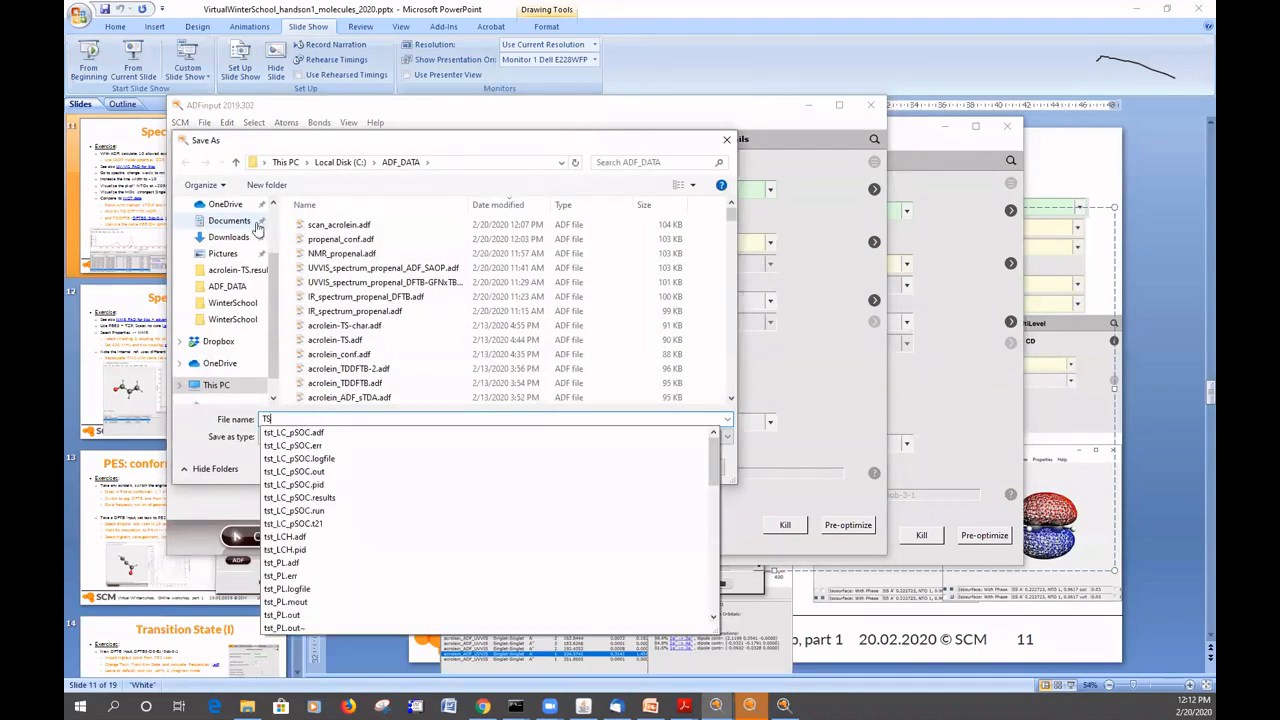
text(_acrolein)
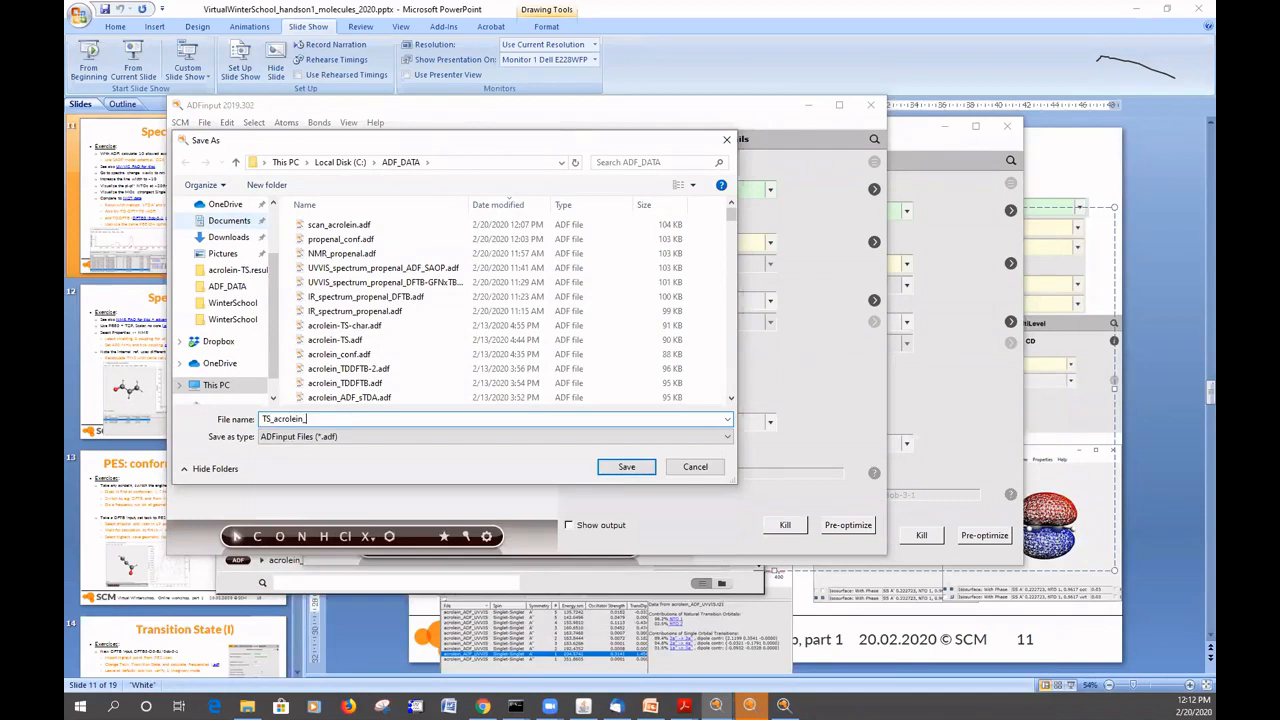
text(_DFTB)
click(645, 469)
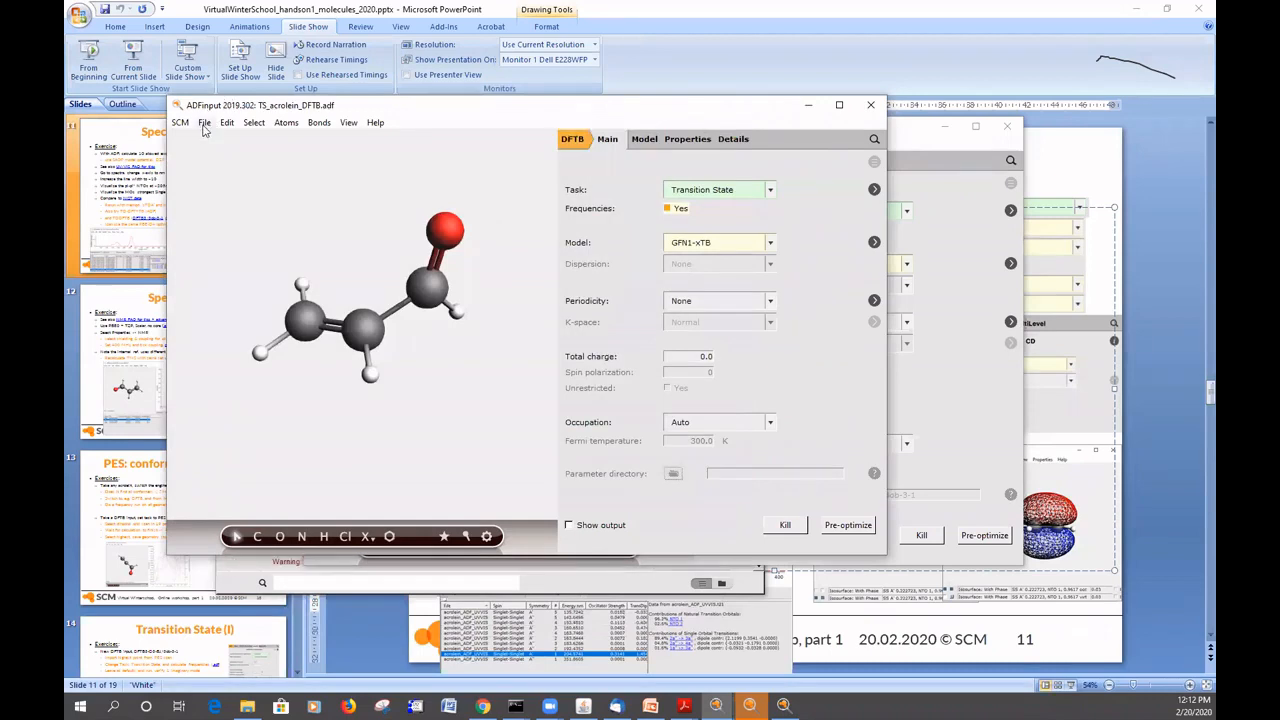
click(204, 123)
click(288, 316)
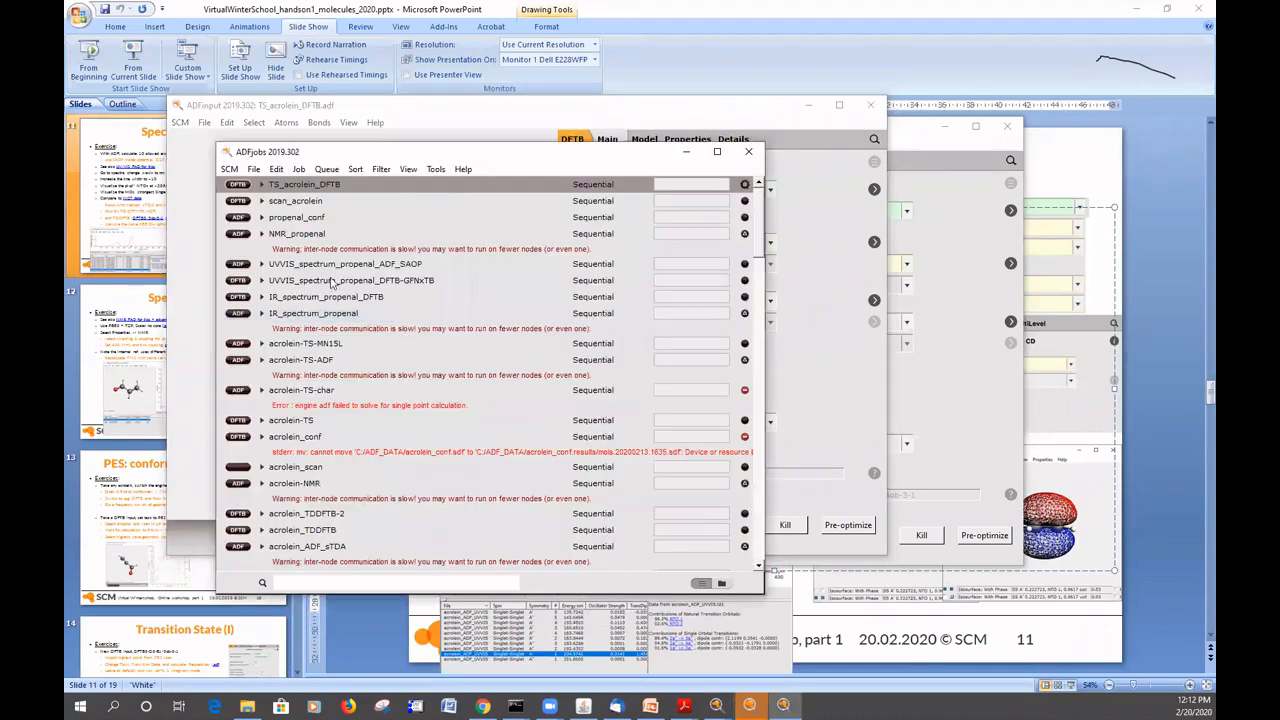
- List the local files of the TS_acrolein_DFTB job and load its new coordinates from ams.rkf into the input
click(261, 185)
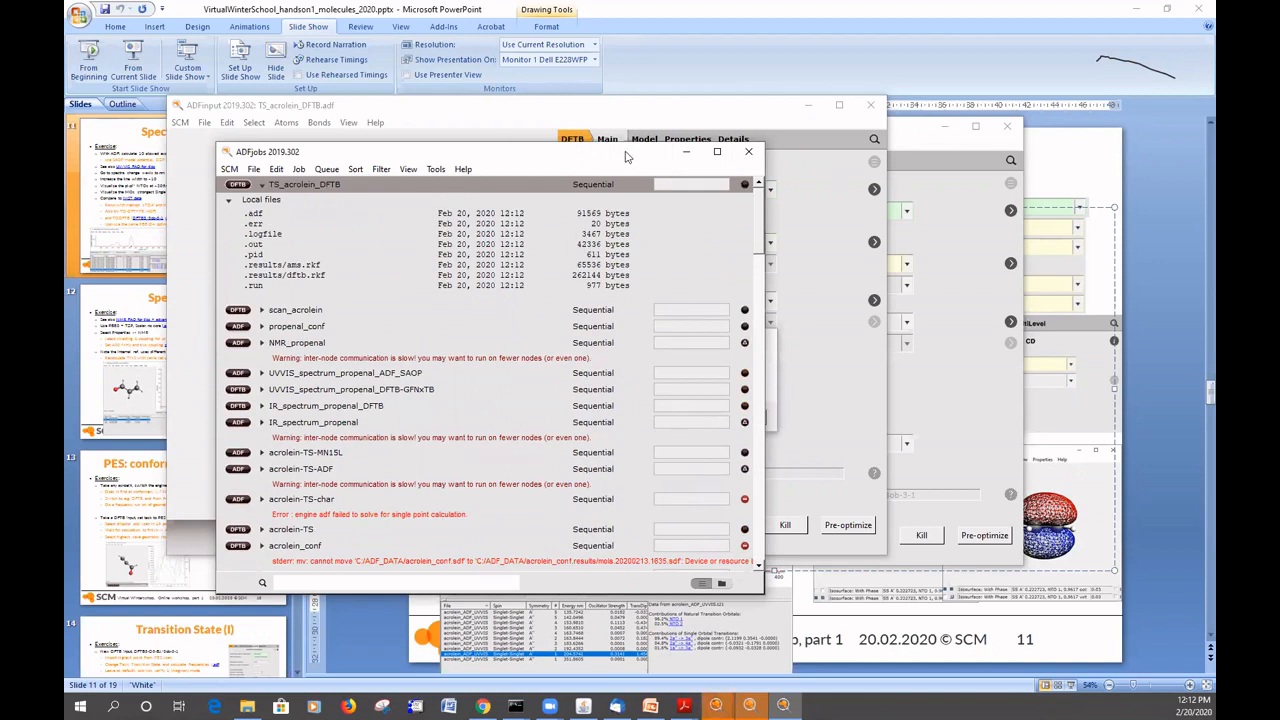
drag(626, 156, 576, 469)
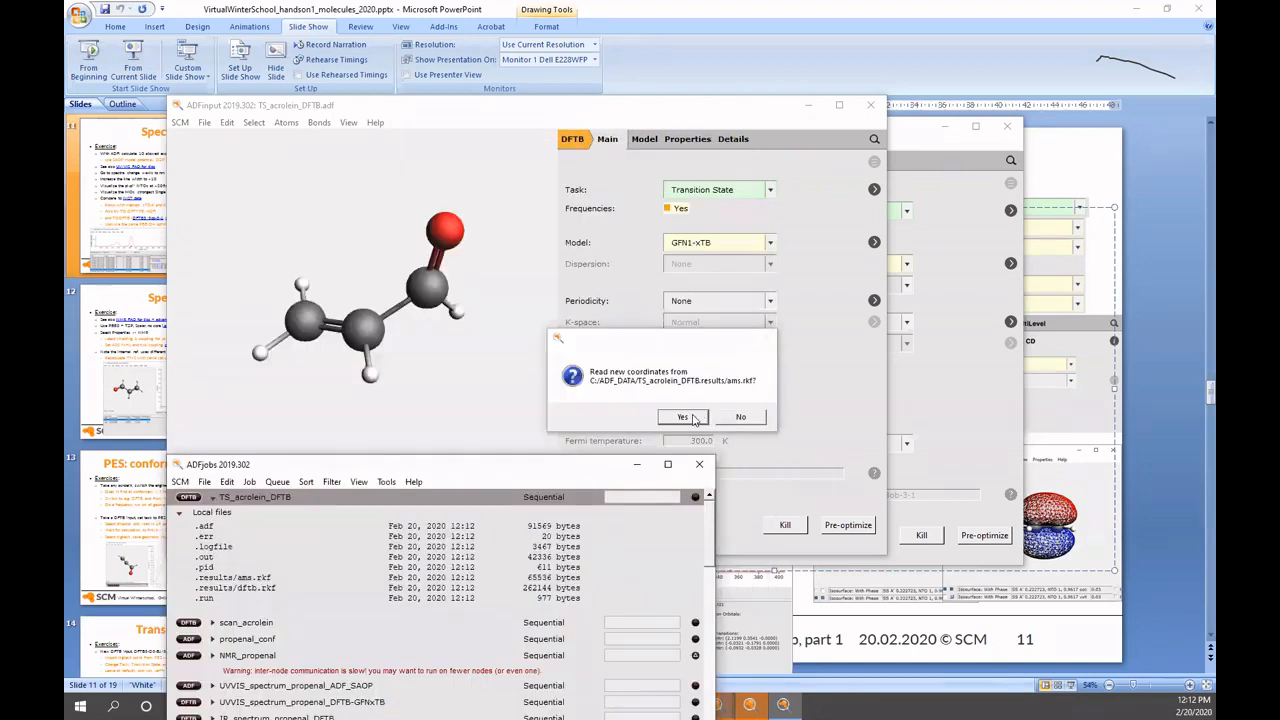
click(692, 418)
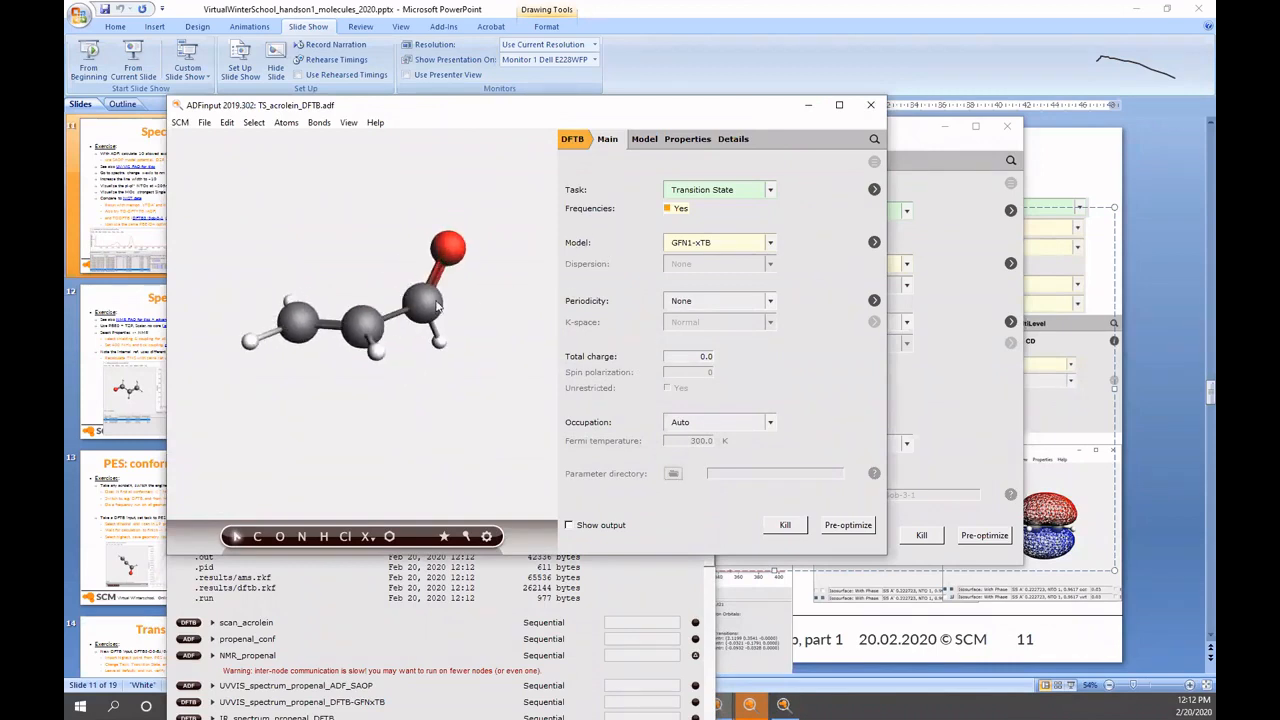
- Measure the C-C-C-O dihedral angle of the optimized transition state geometry
click(299, 318)
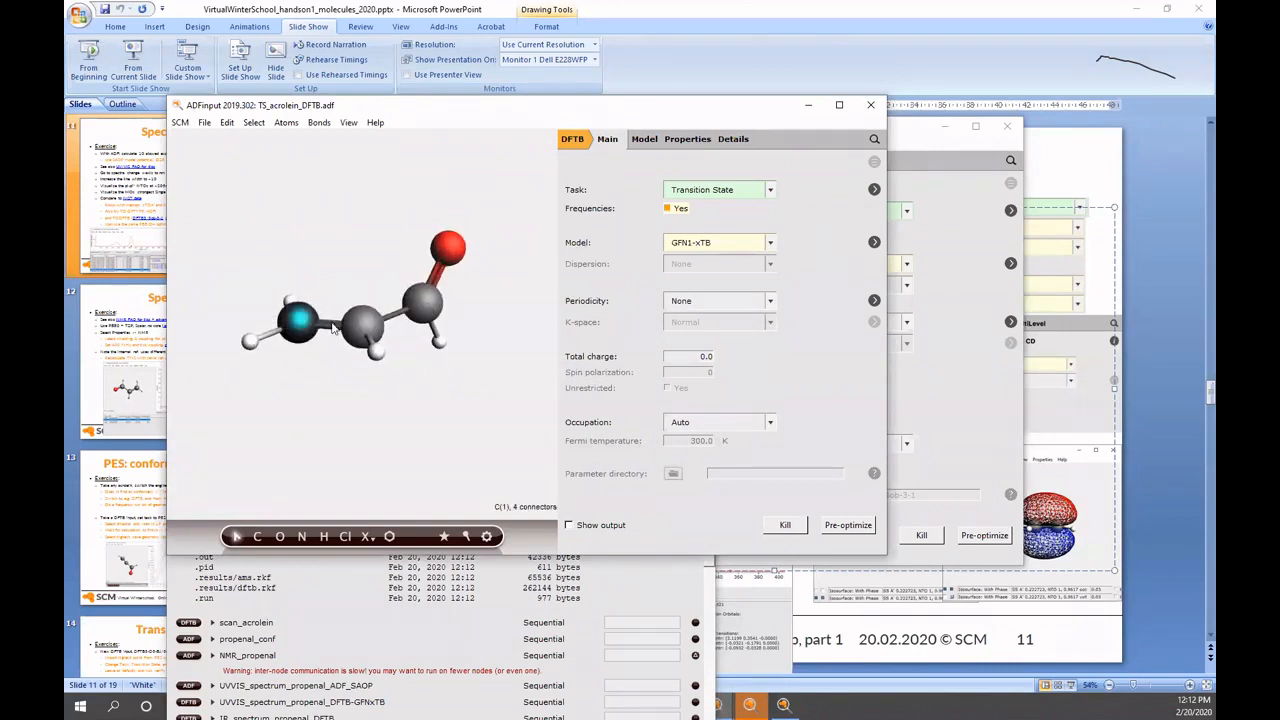
shift+click(362, 330)
shift+click(423, 302)
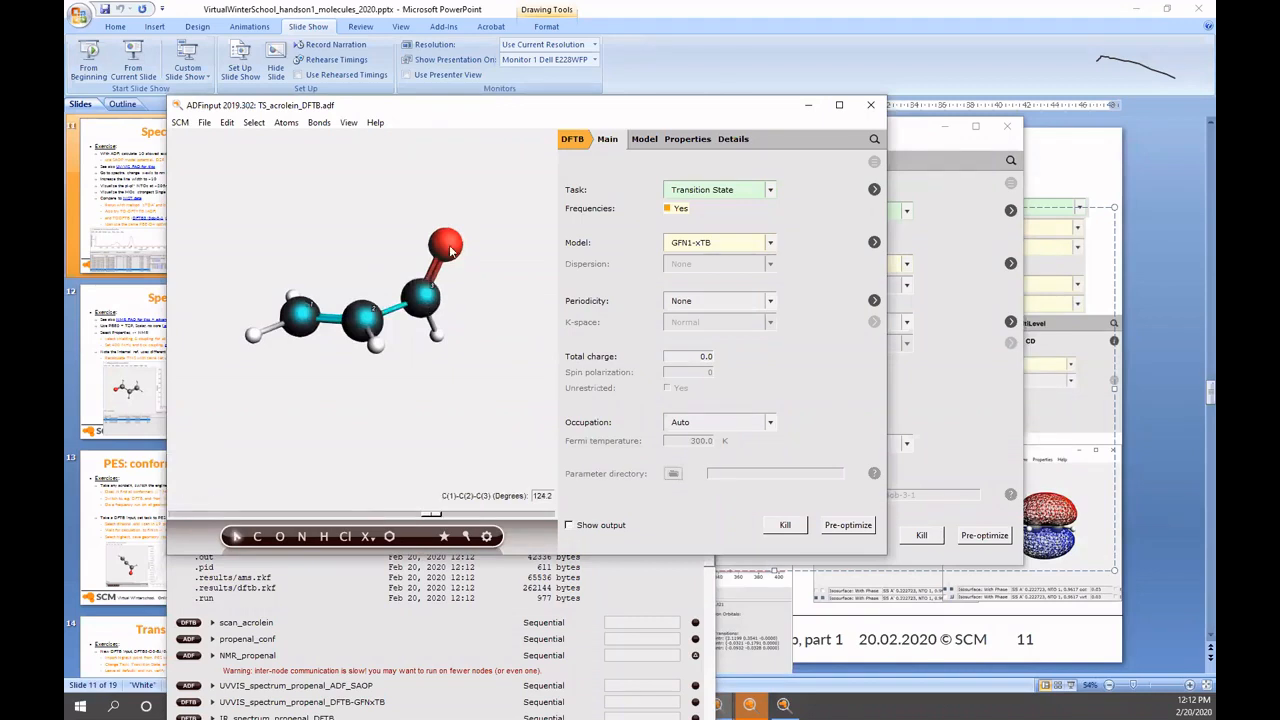
shift+click(450, 250)
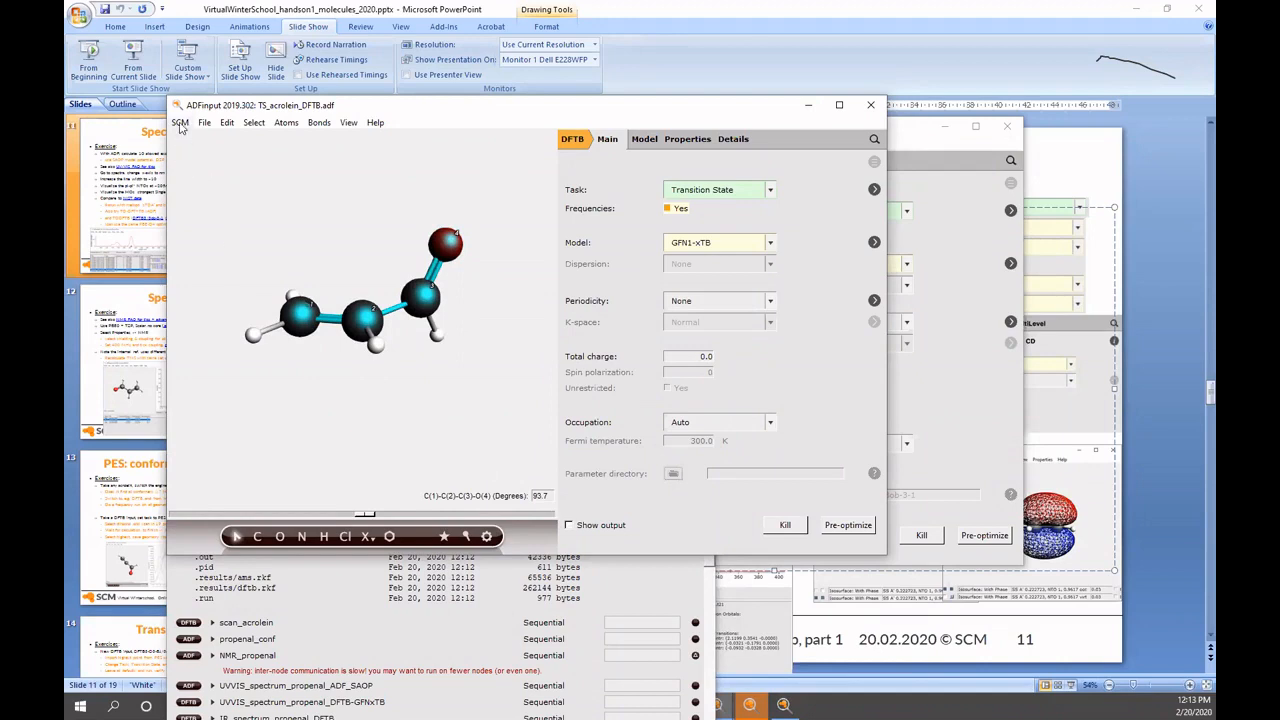
- View the vibrational spectrum of the DFTB job, animate mode 1 from another viewing angle, and close the spectra window
click(180, 122)
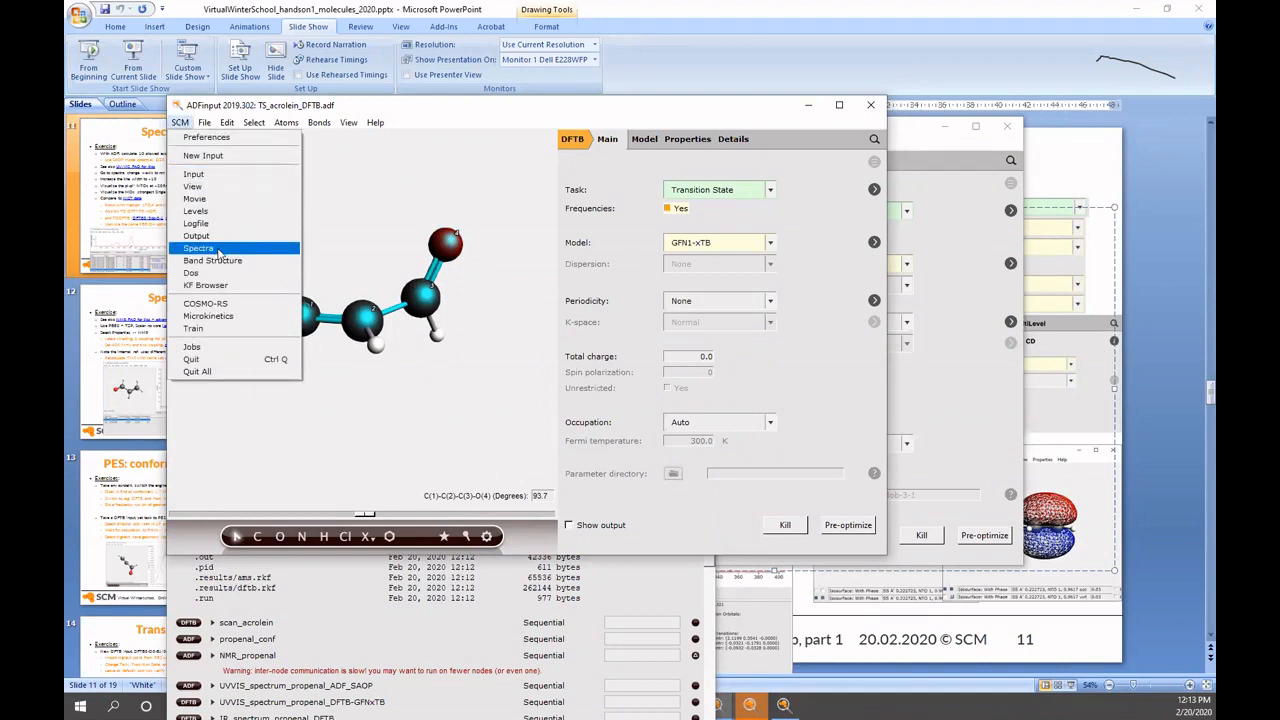
click(219, 249)
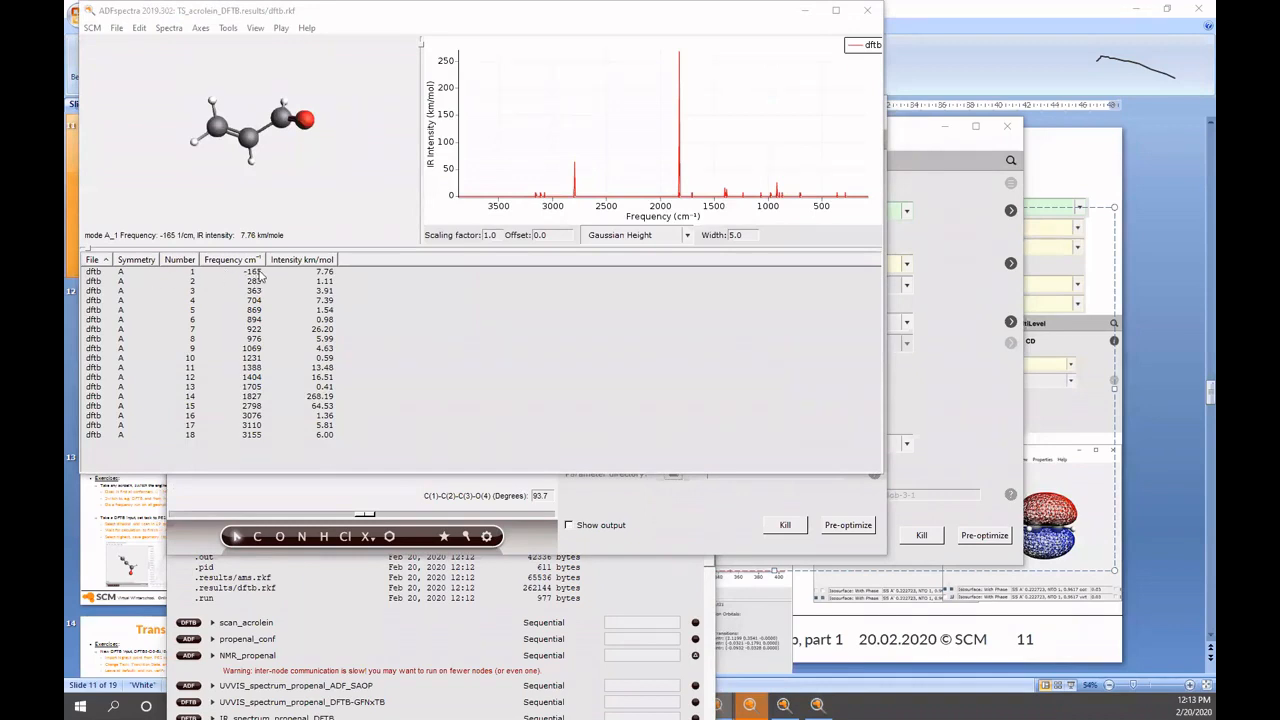
click(254, 275)
drag(337, 162, 286, 155)
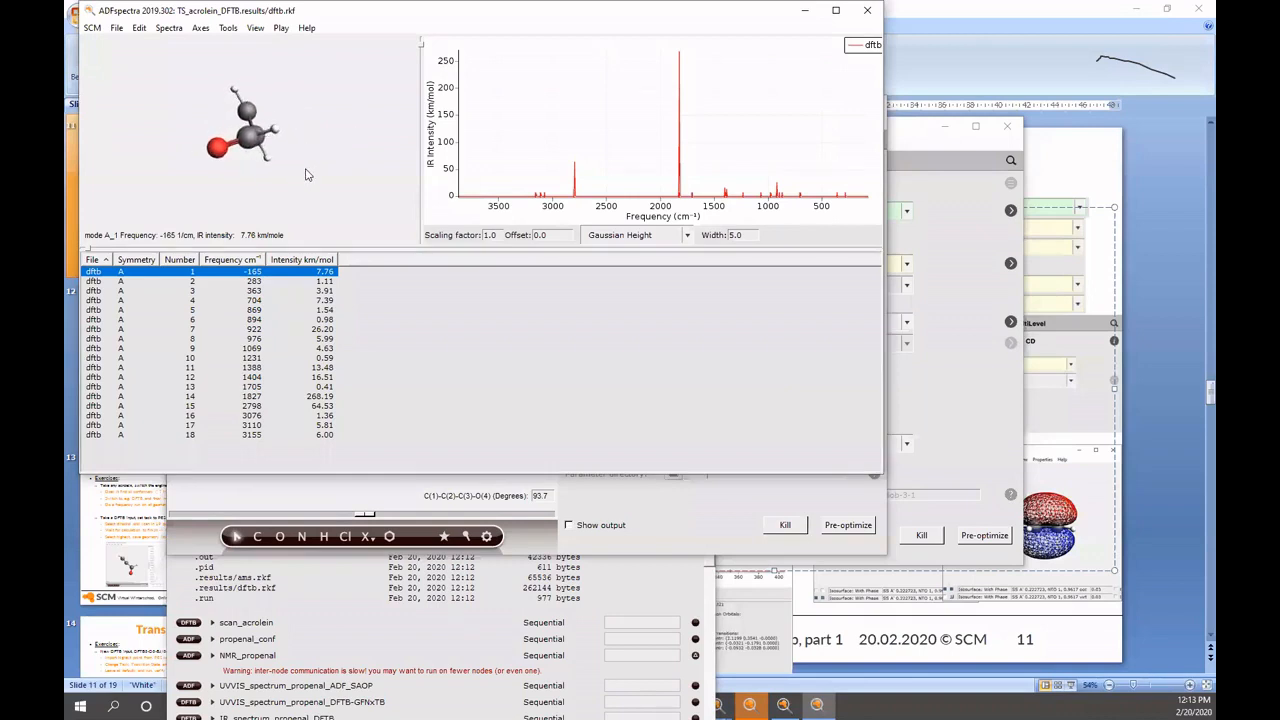
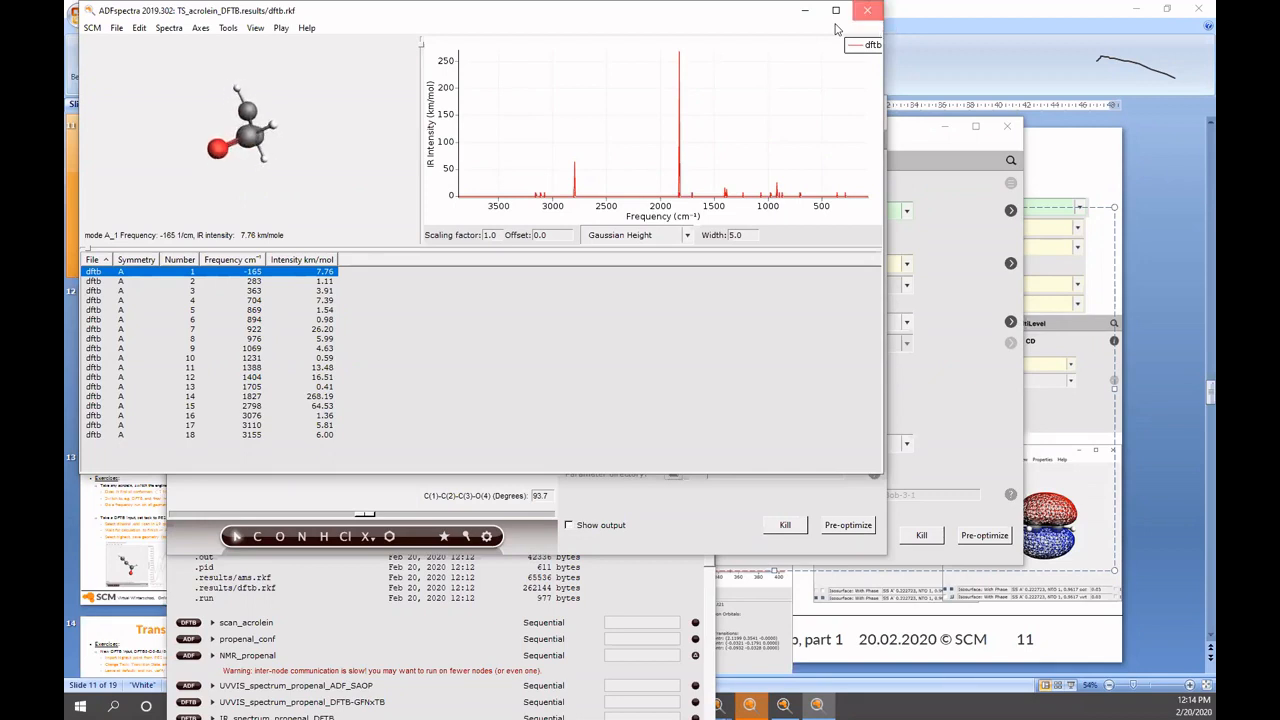
click(866, 11)
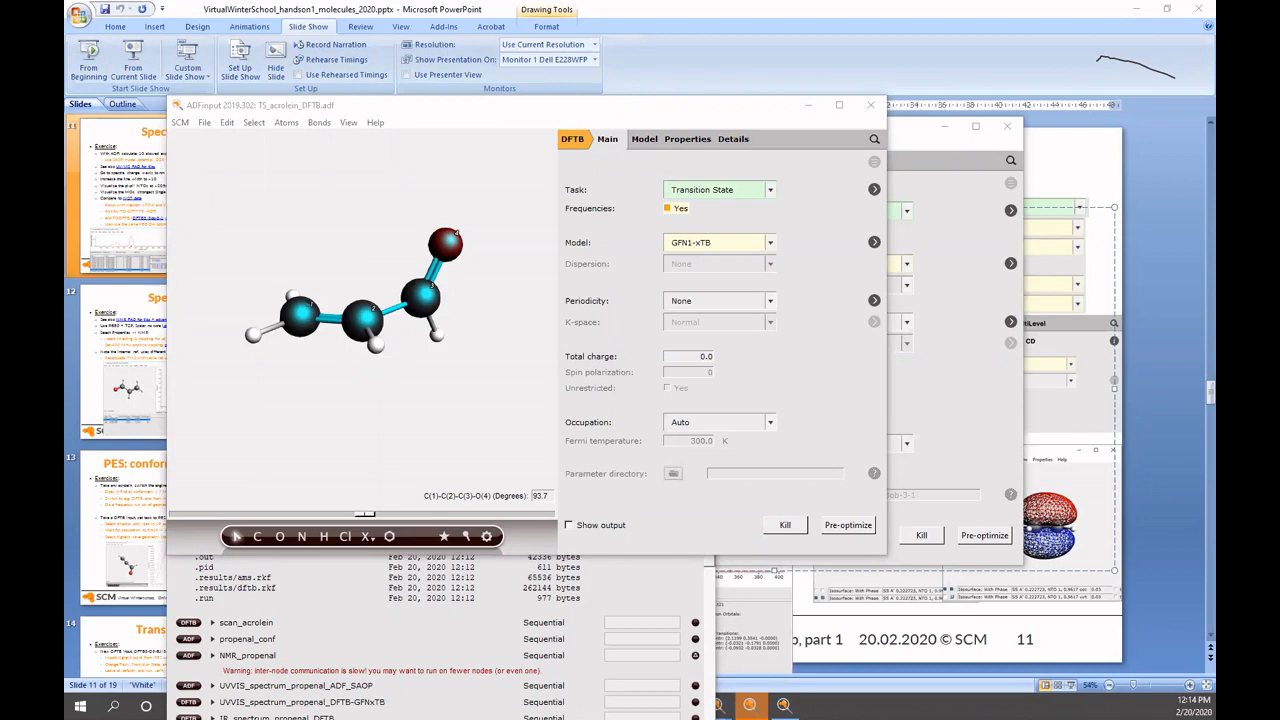
- Switch the calculation engine to ADF and set the task to Transition State
click(566, 143)
click(579, 160)
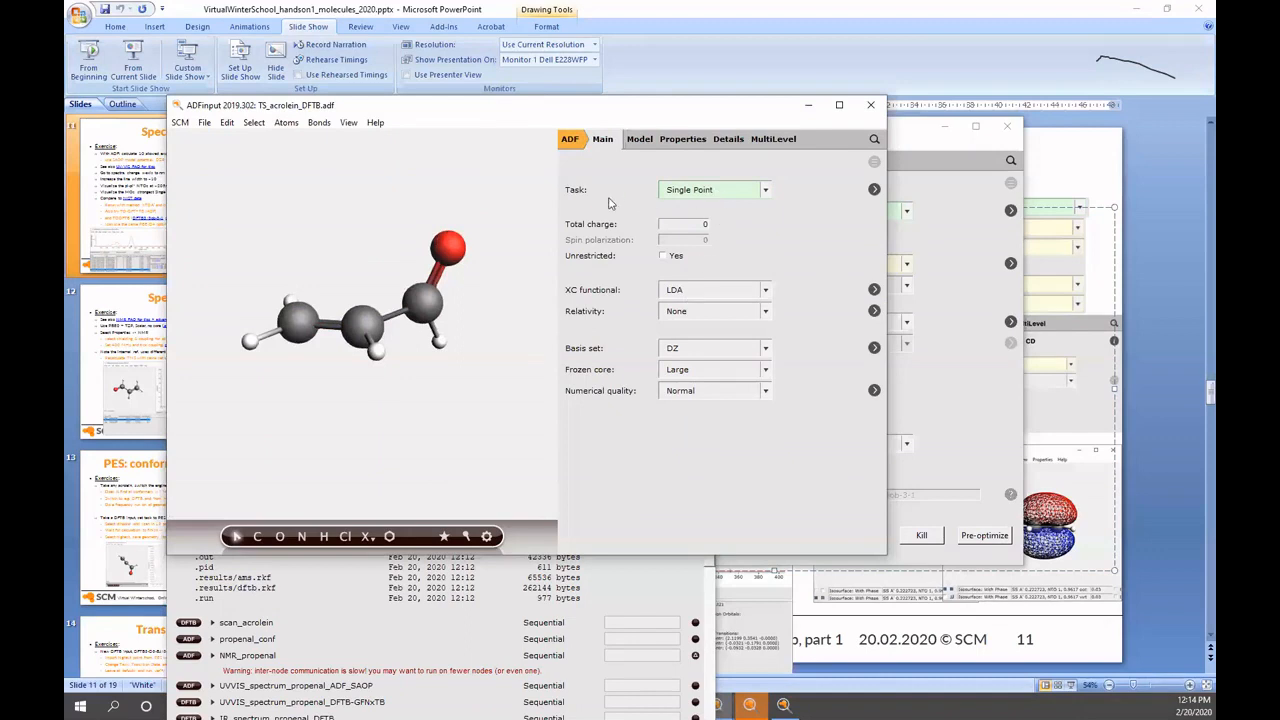
click(710, 190)
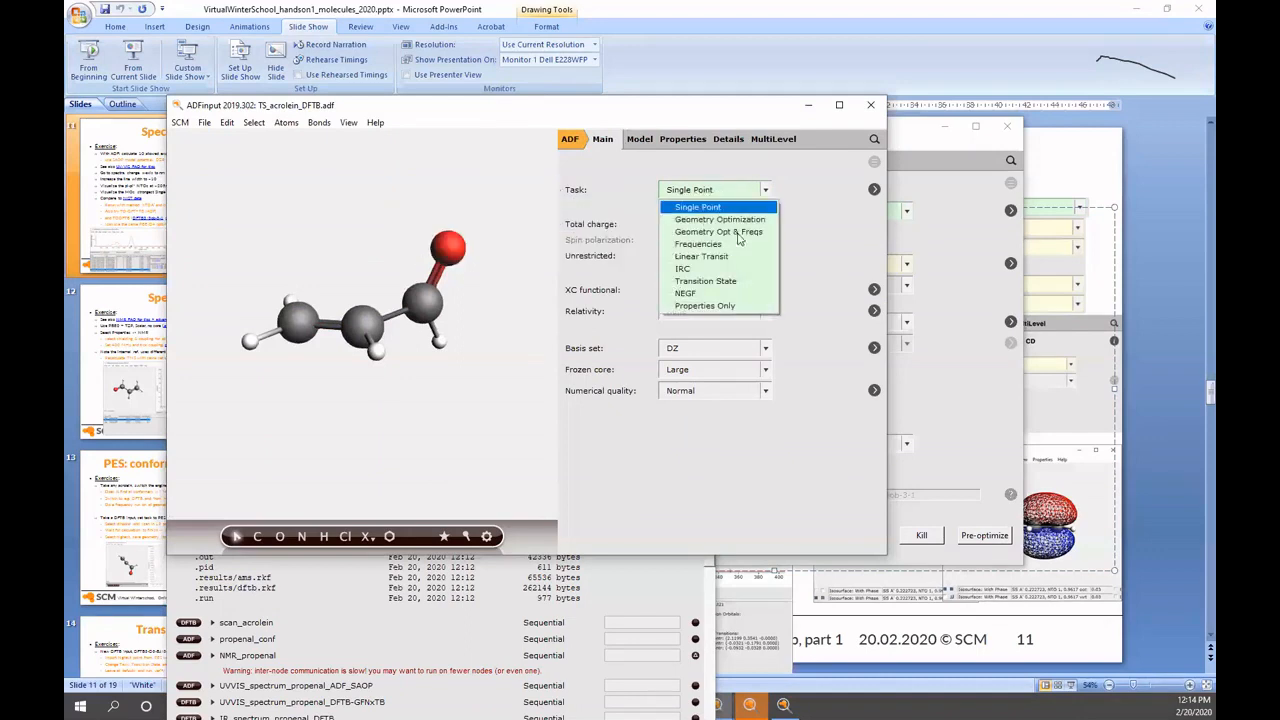
click(731, 284)
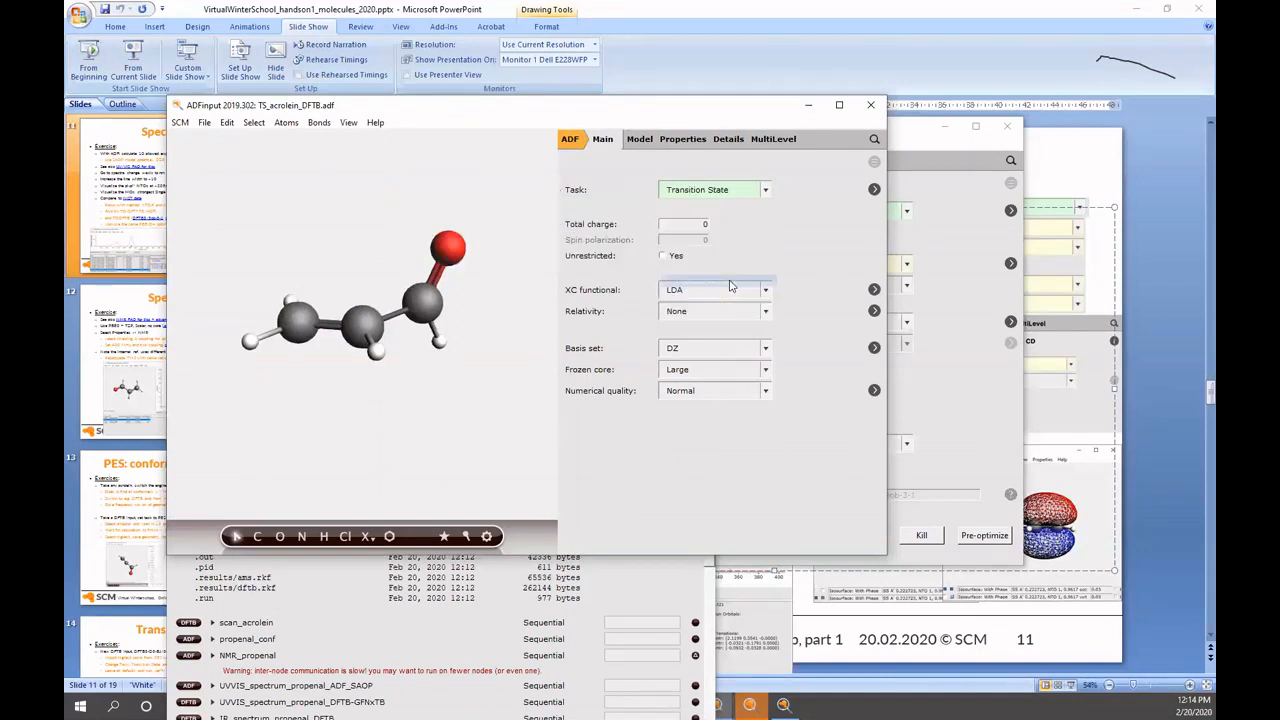
- Use dftb.rkf from the TS_acrolein_DFTB.results folder as the initial Hessian in the geometry convergence details, and return to the main settings
click(874, 190)
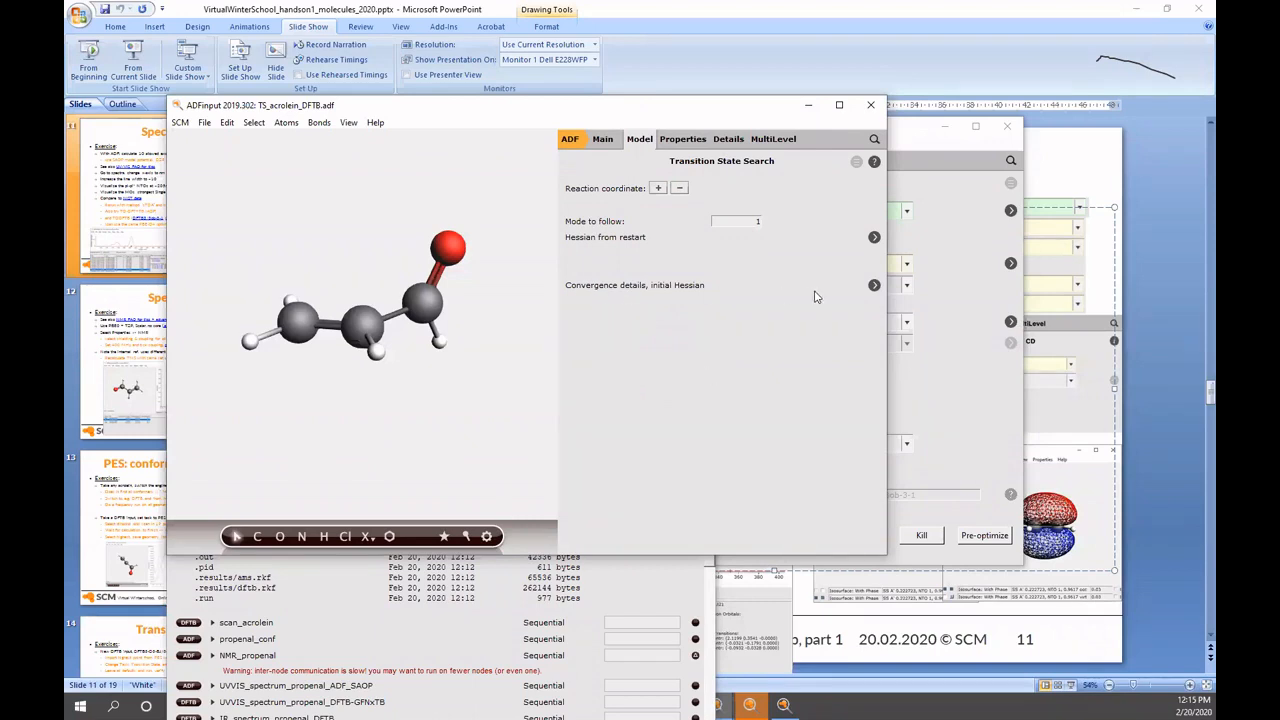
click(874, 286)
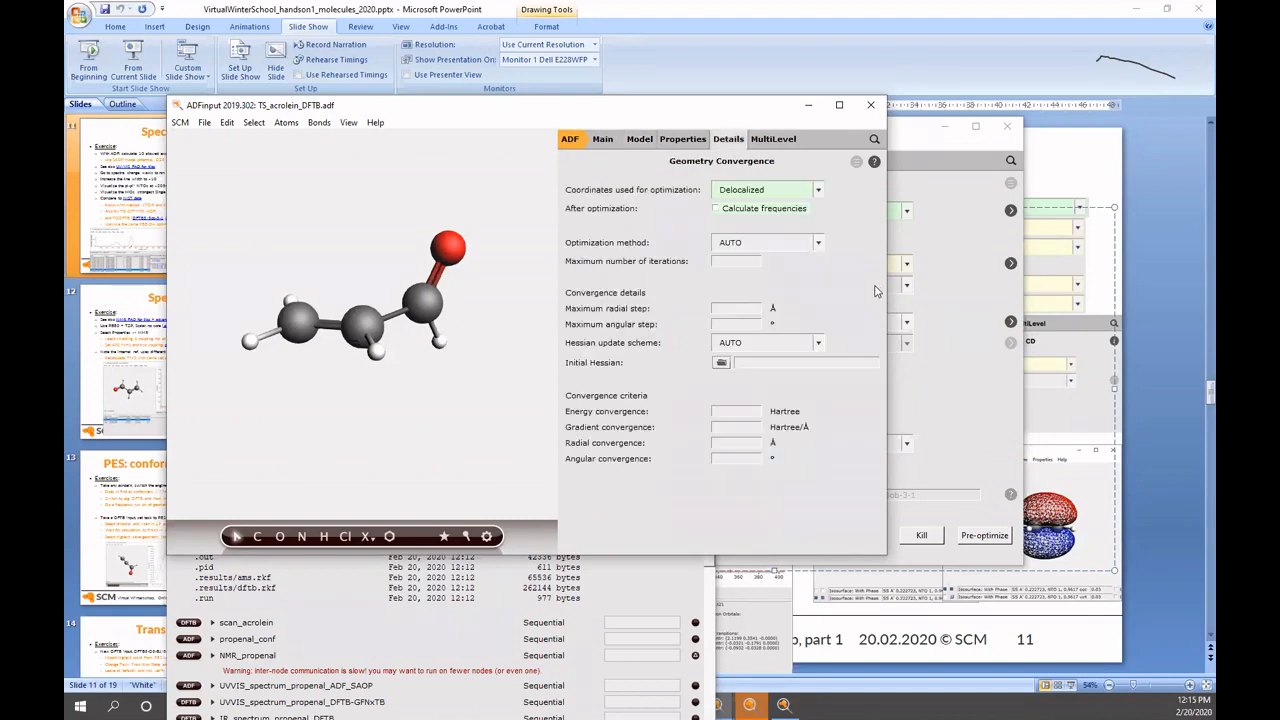
click(721, 364)
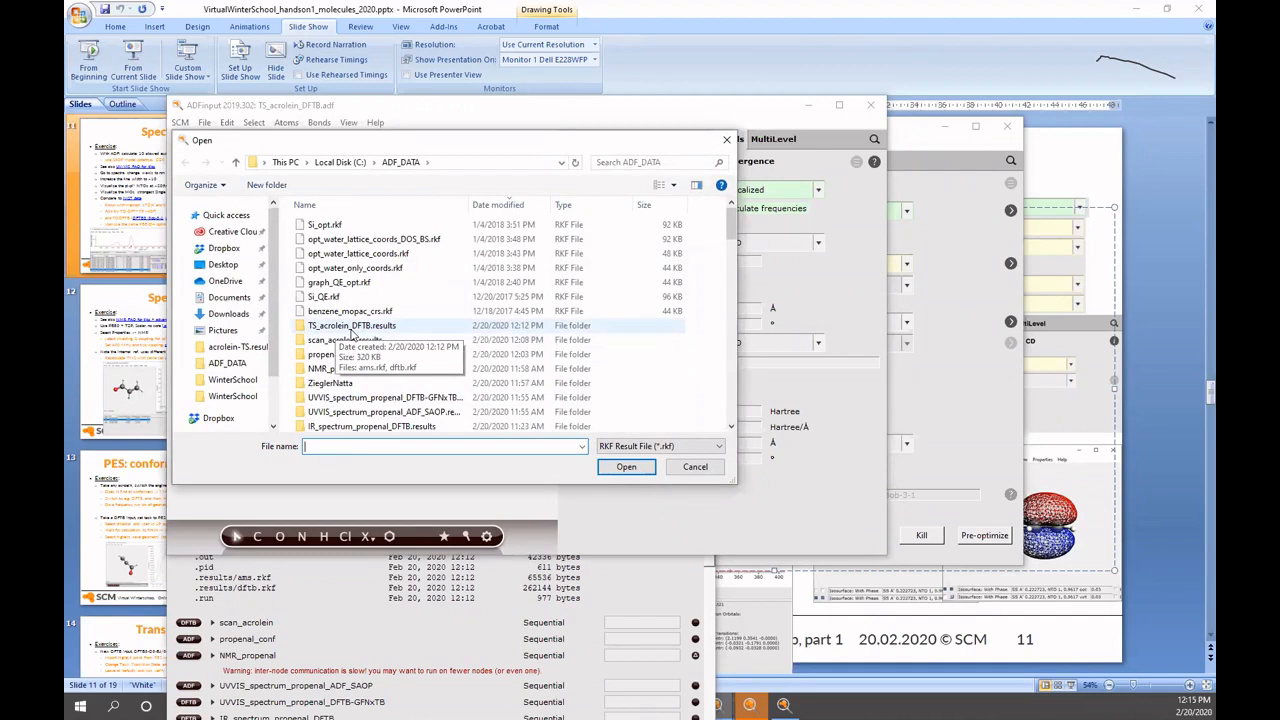
double_click(368, 328)
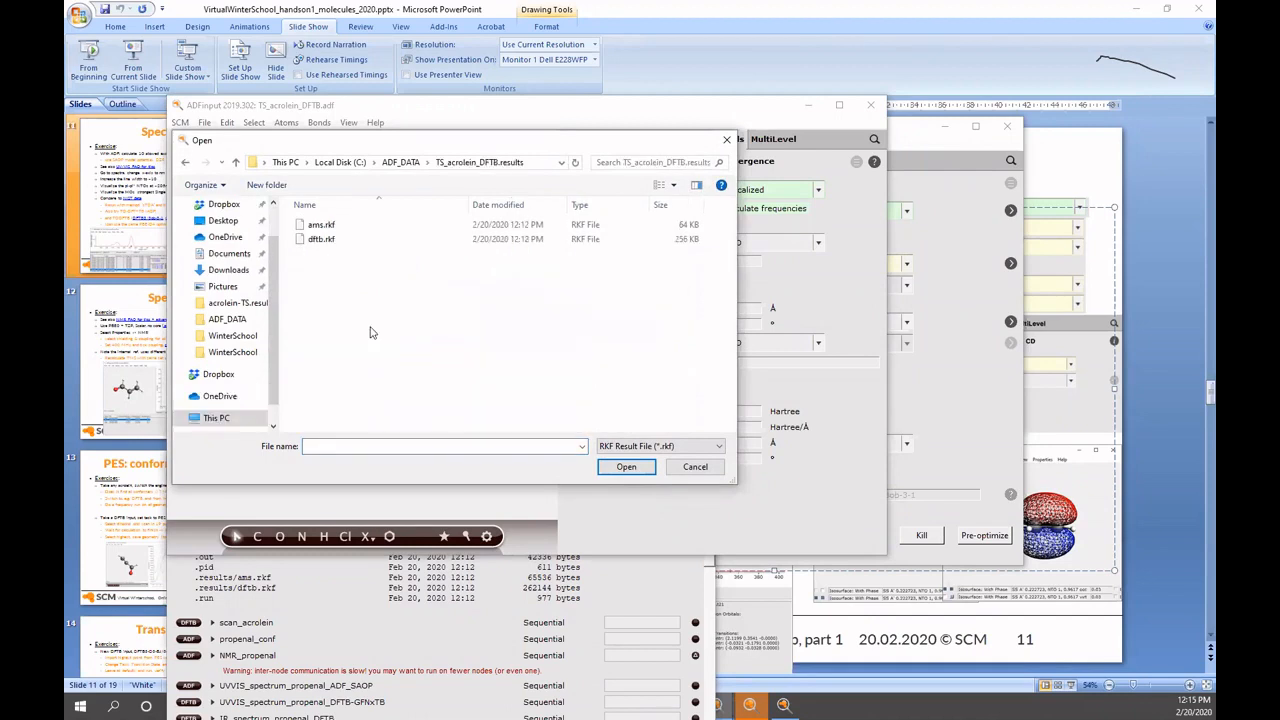
click(317, 246)
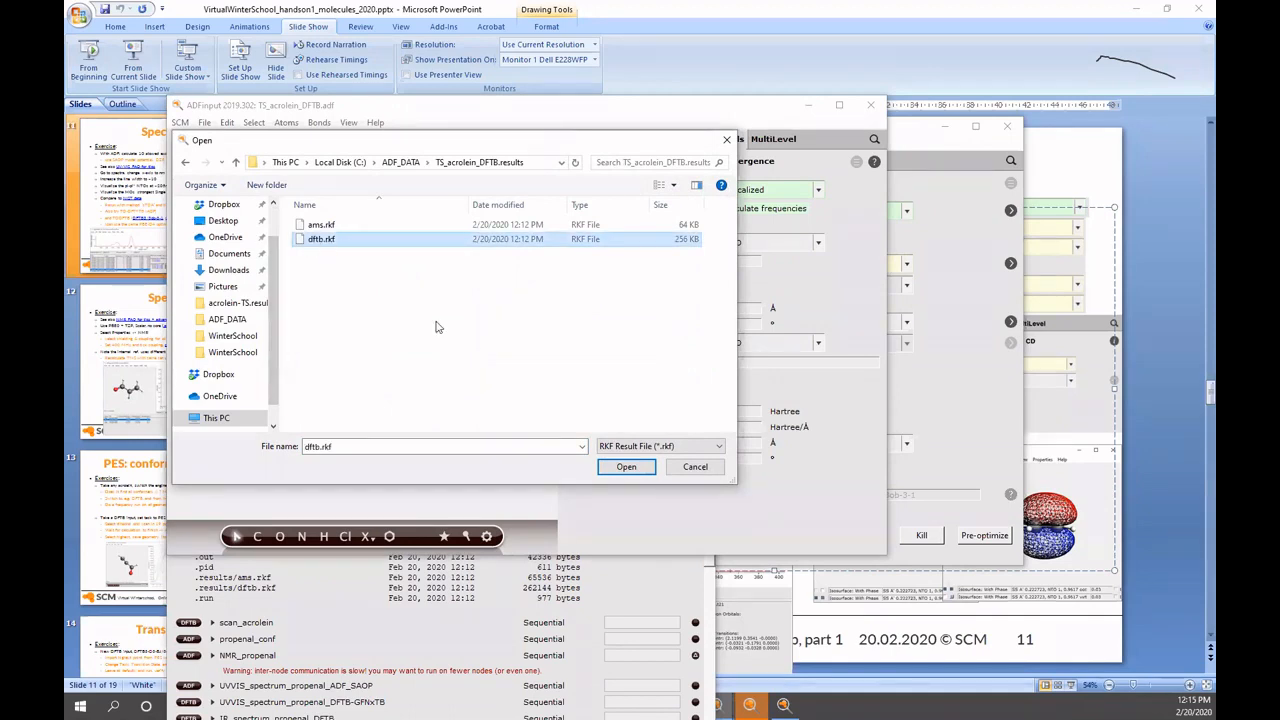
click(623, 468)
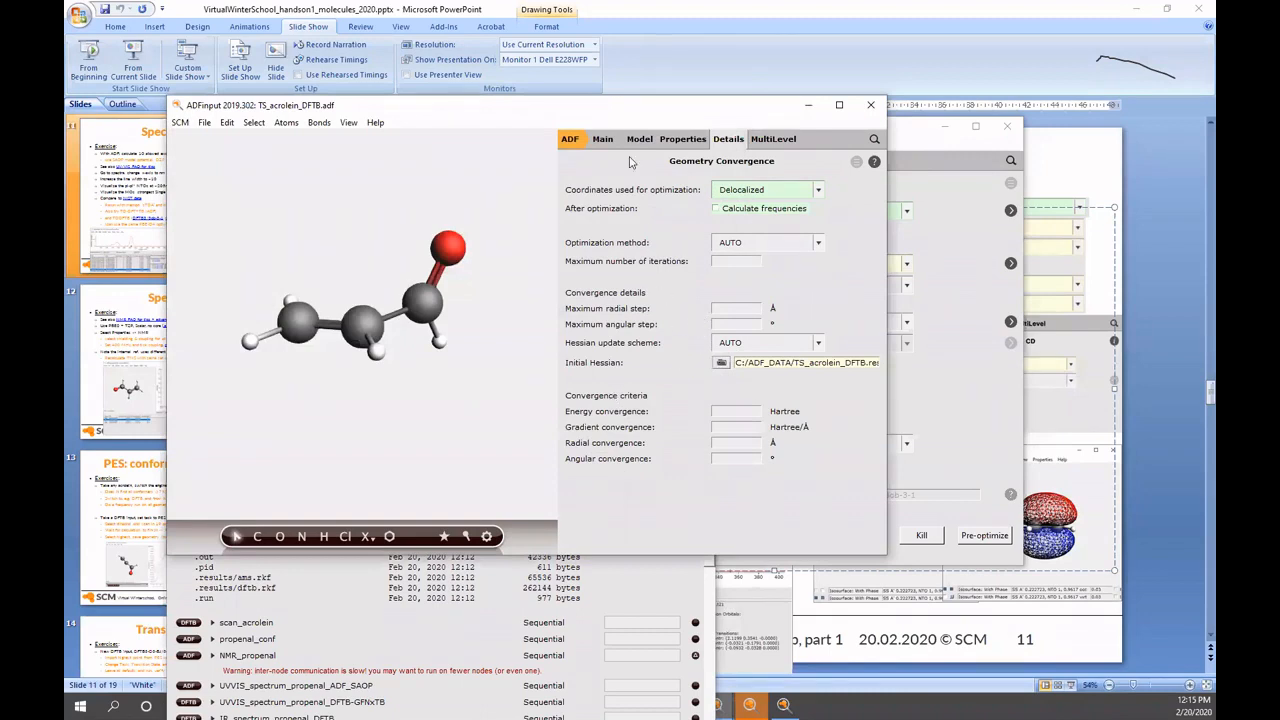
click(603, 140)
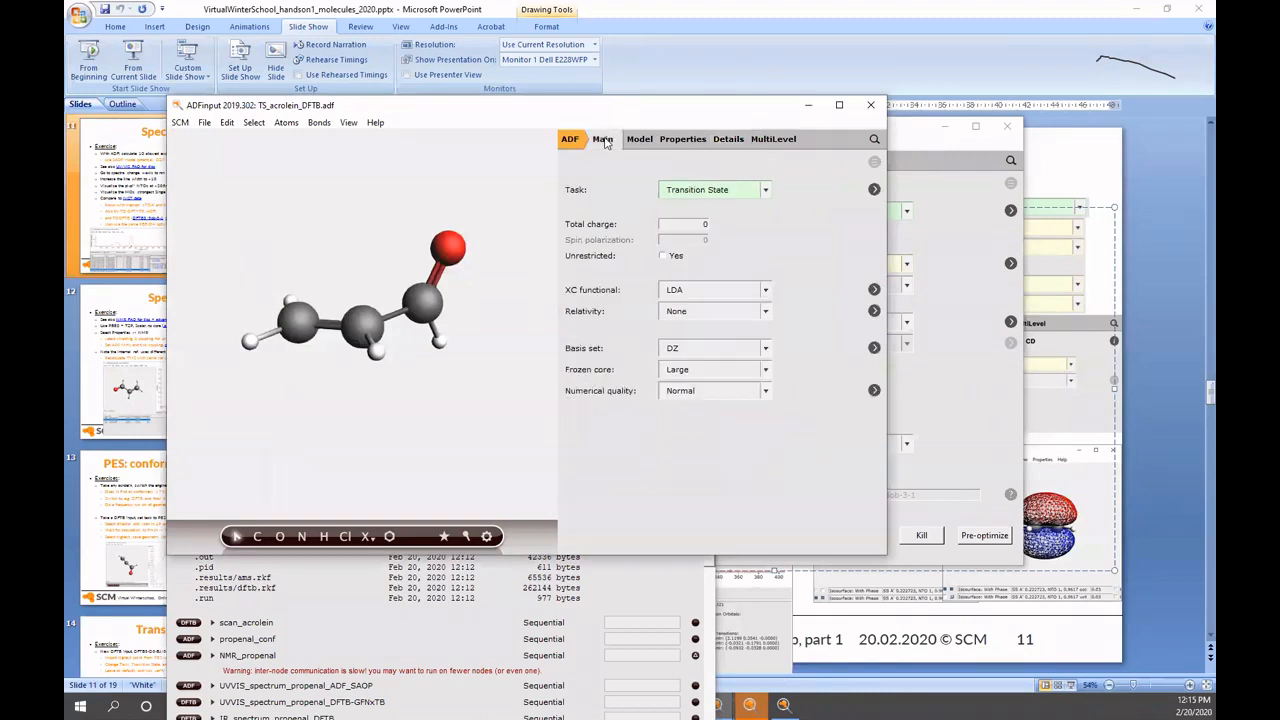
- Set the XC functional to MetaGGA:MN15-L and the relativity to Scalar
click(706, 292)
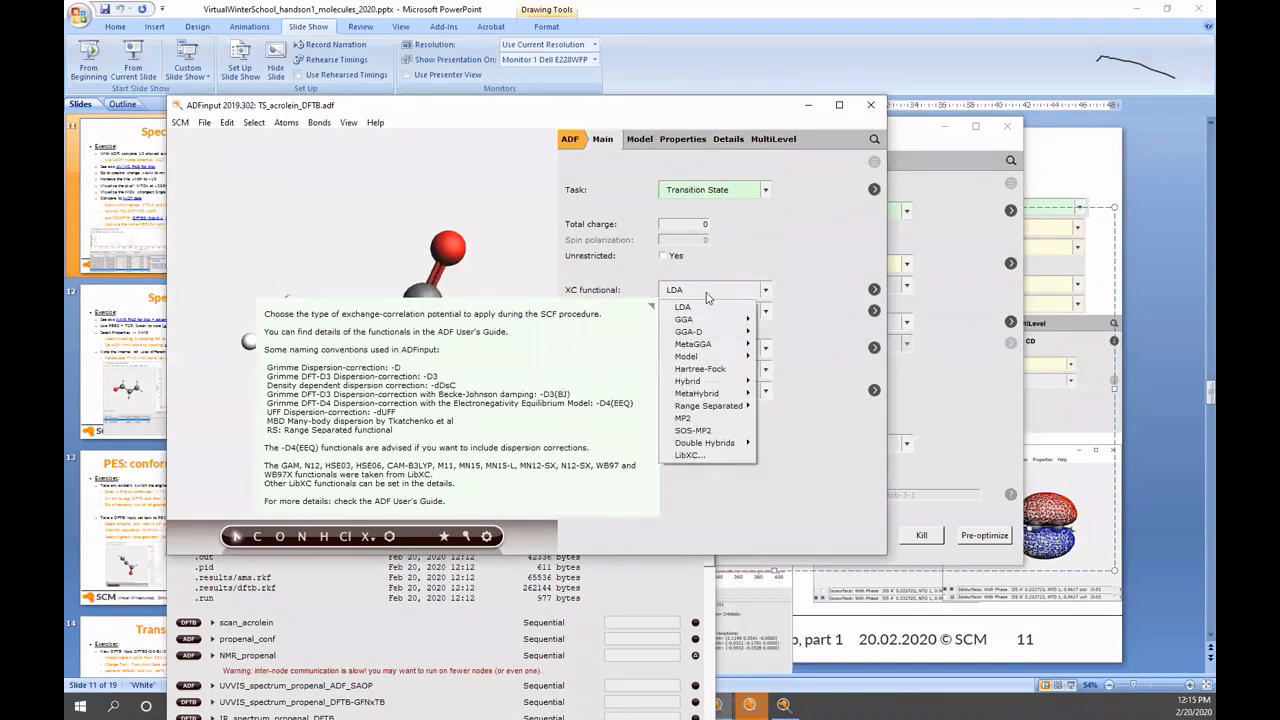
mouse_move(737, 346)
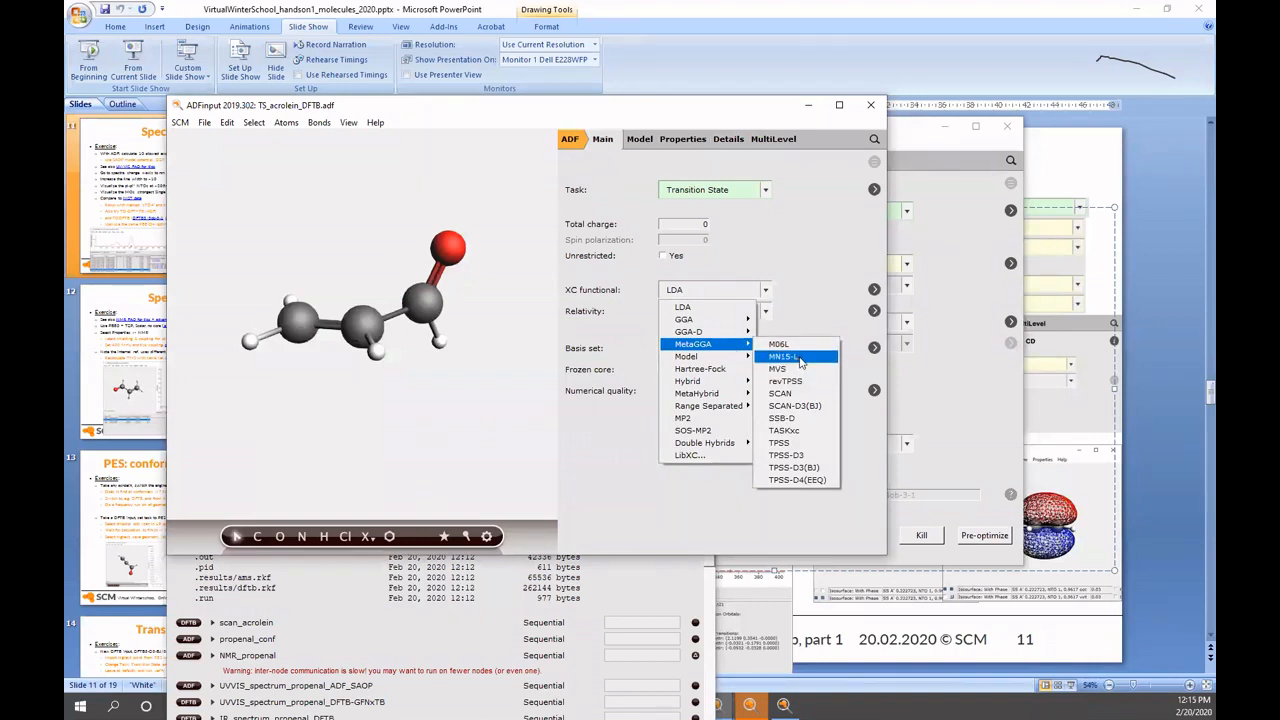
click(800, 360)
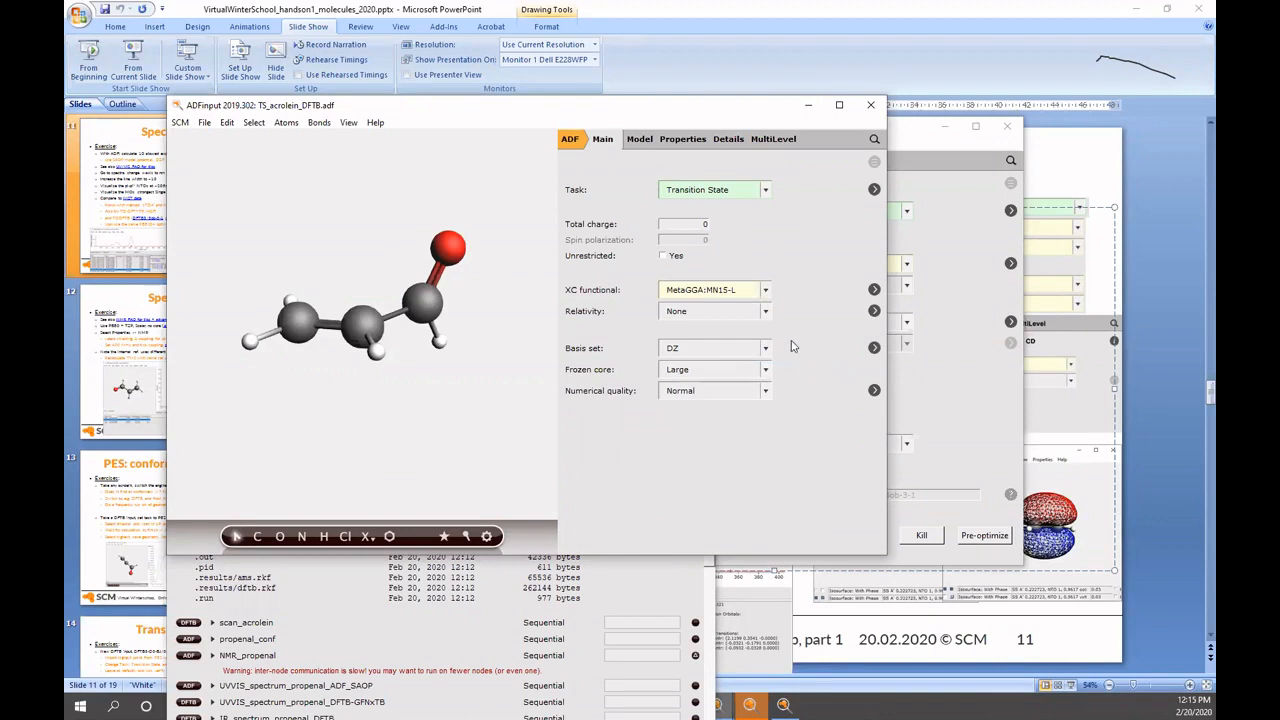
click(715, 314)
click(686, 342)
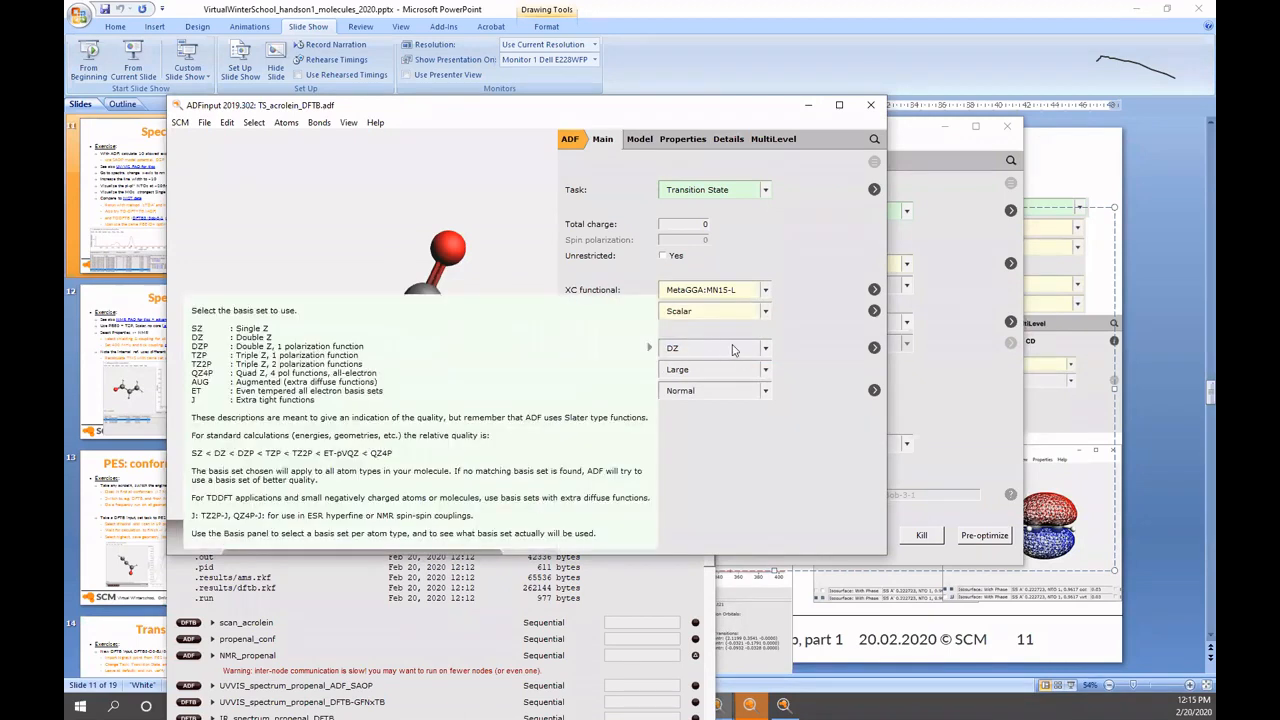
- Set the basis set to DZP and the frozen core to None
click(730, 352)
click(683, 390)
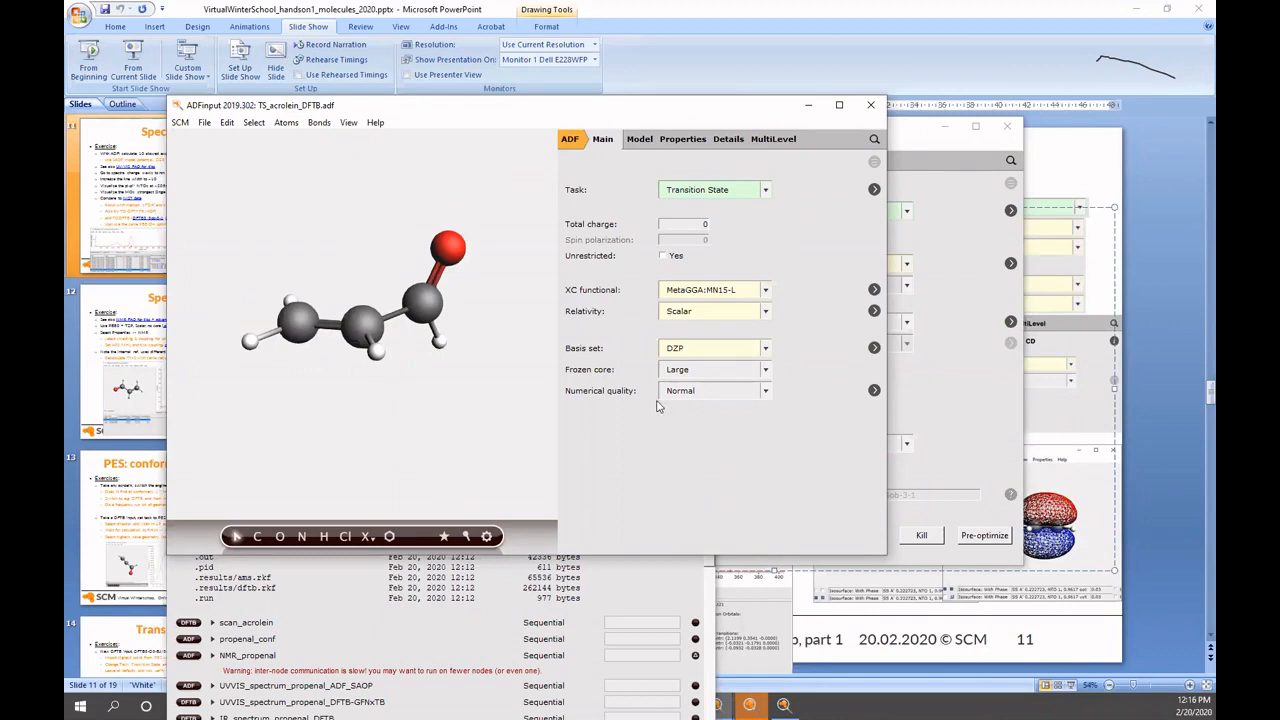
mouse_move(695, 392)
click(697, 380)
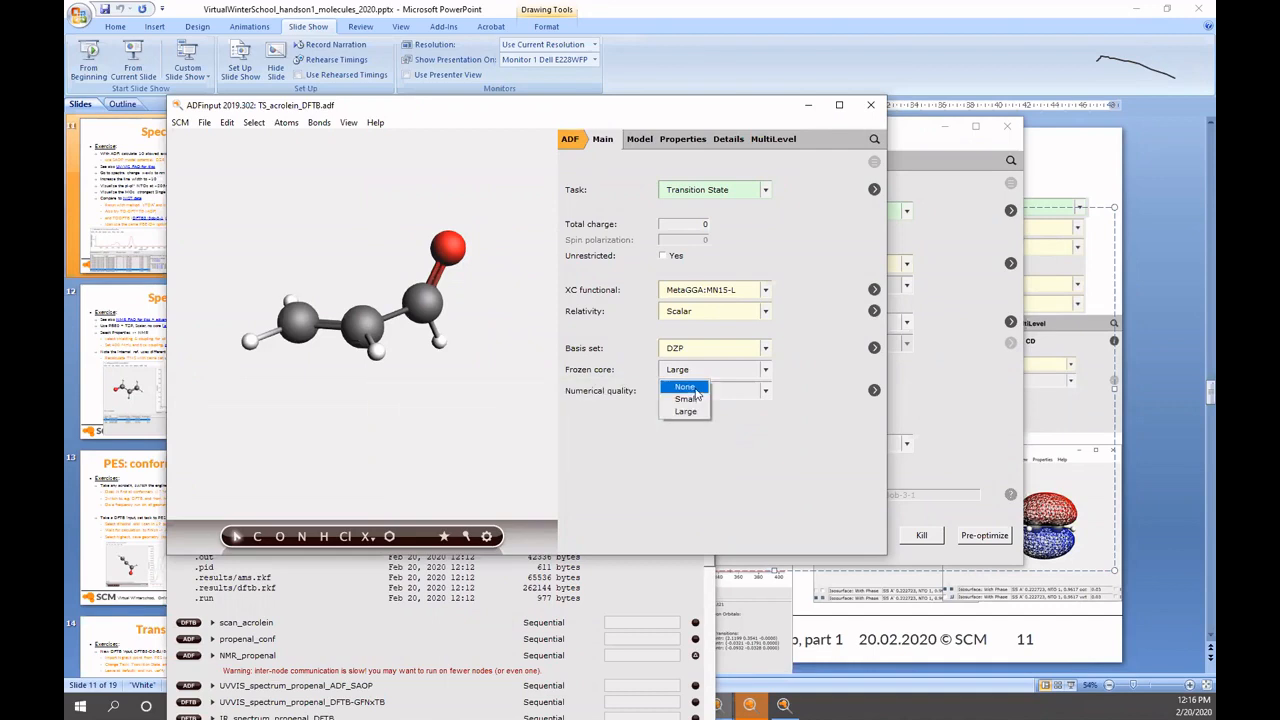
click(682, 387)
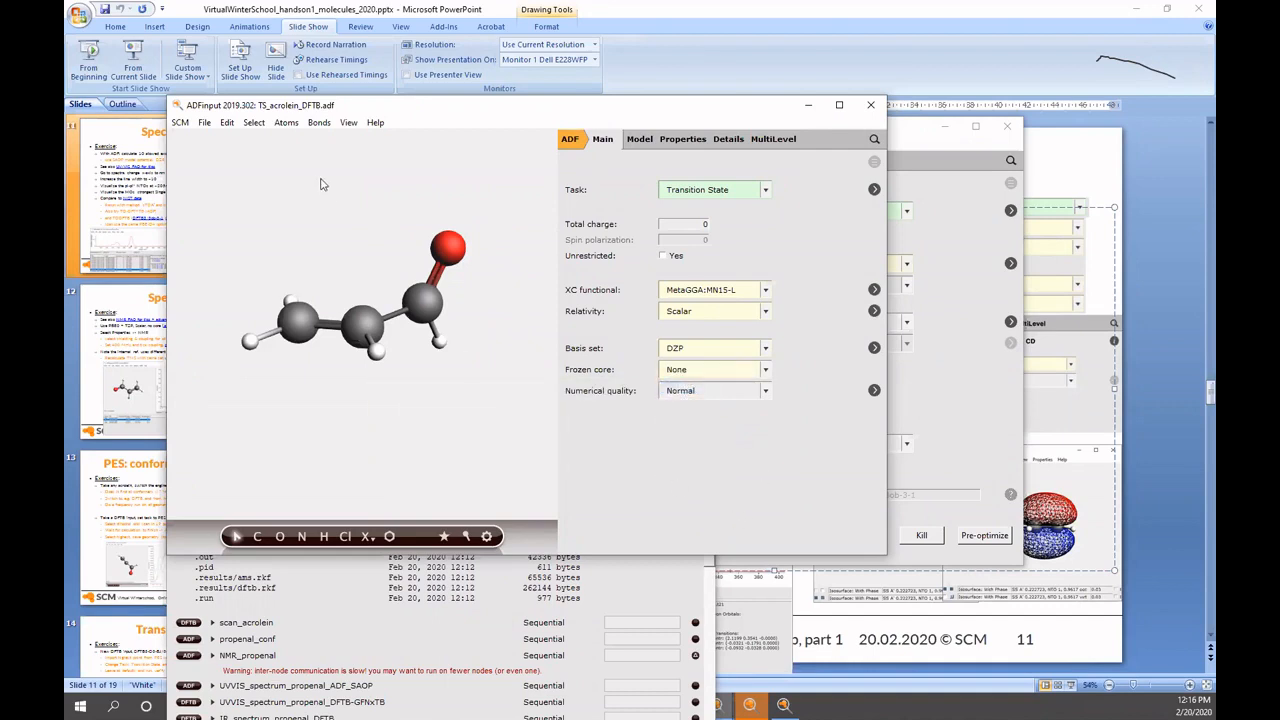
- Save the ADF transition state input as a new file named TS_acrolein_ADF.adf
click(207, 124)
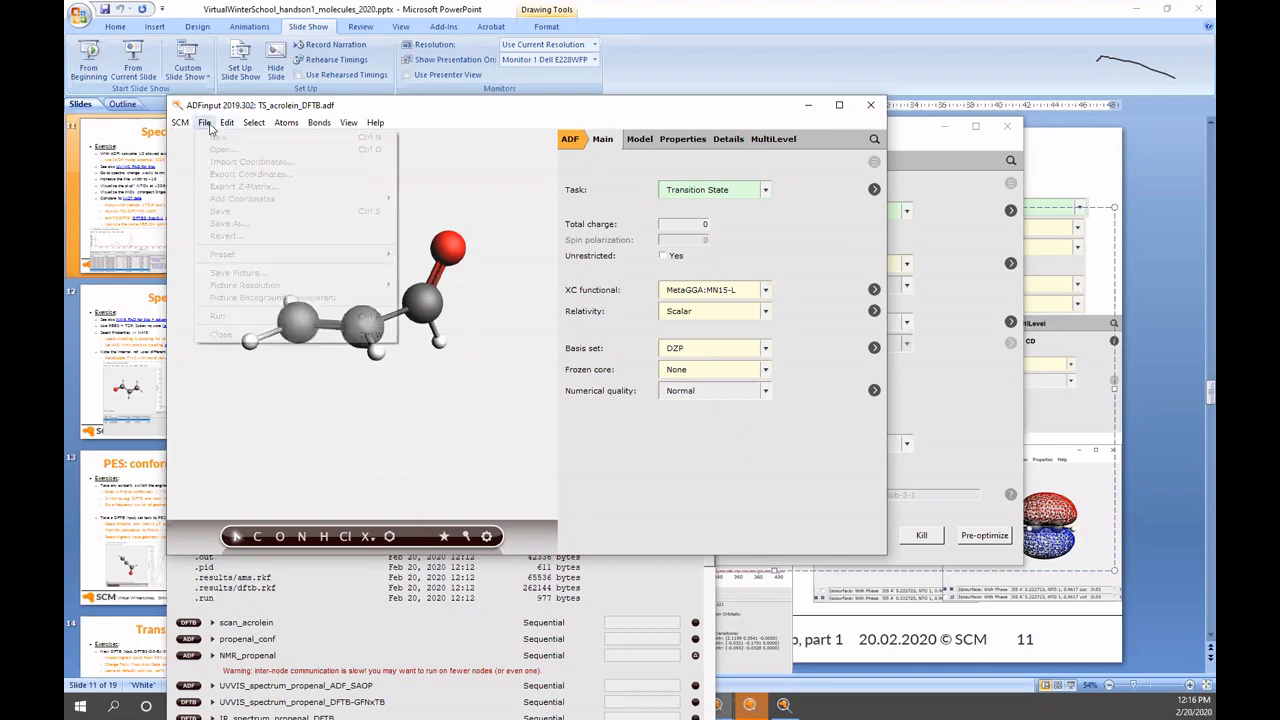
click(228, 223)
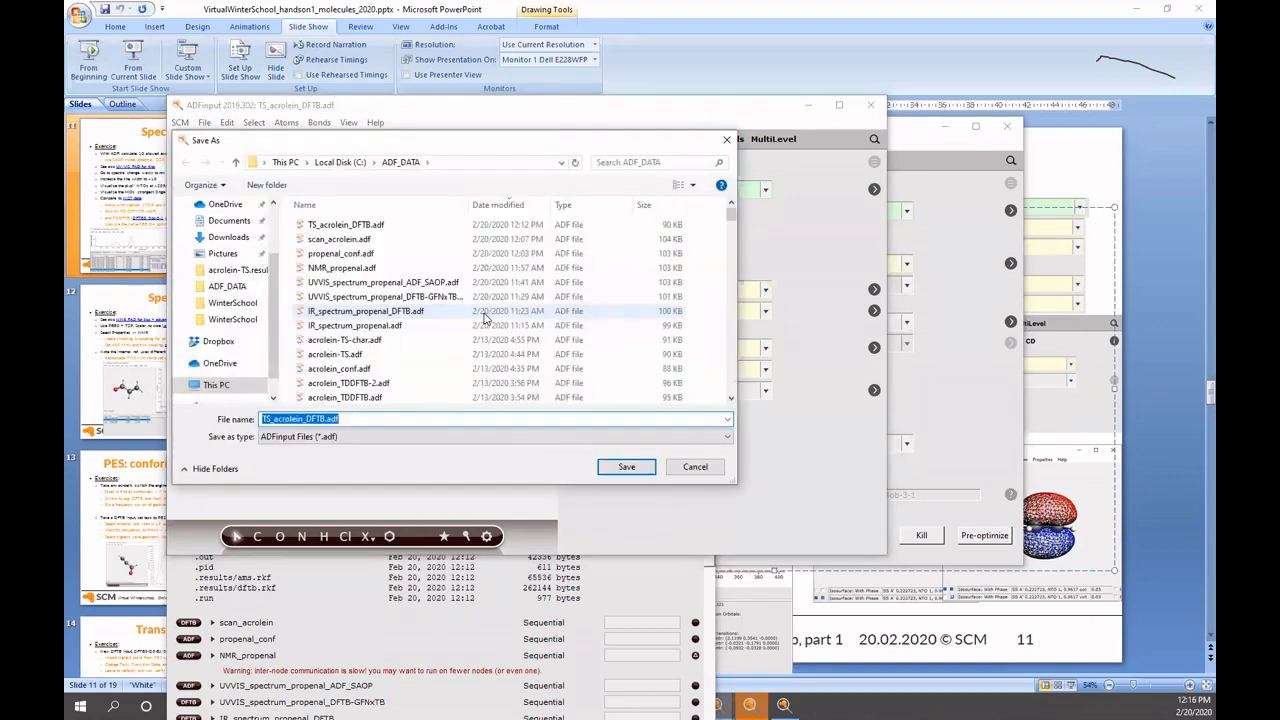
key(End)
key(BackSpace)
key(BackSpace)
key(BackSpace)
key(BackSpace)
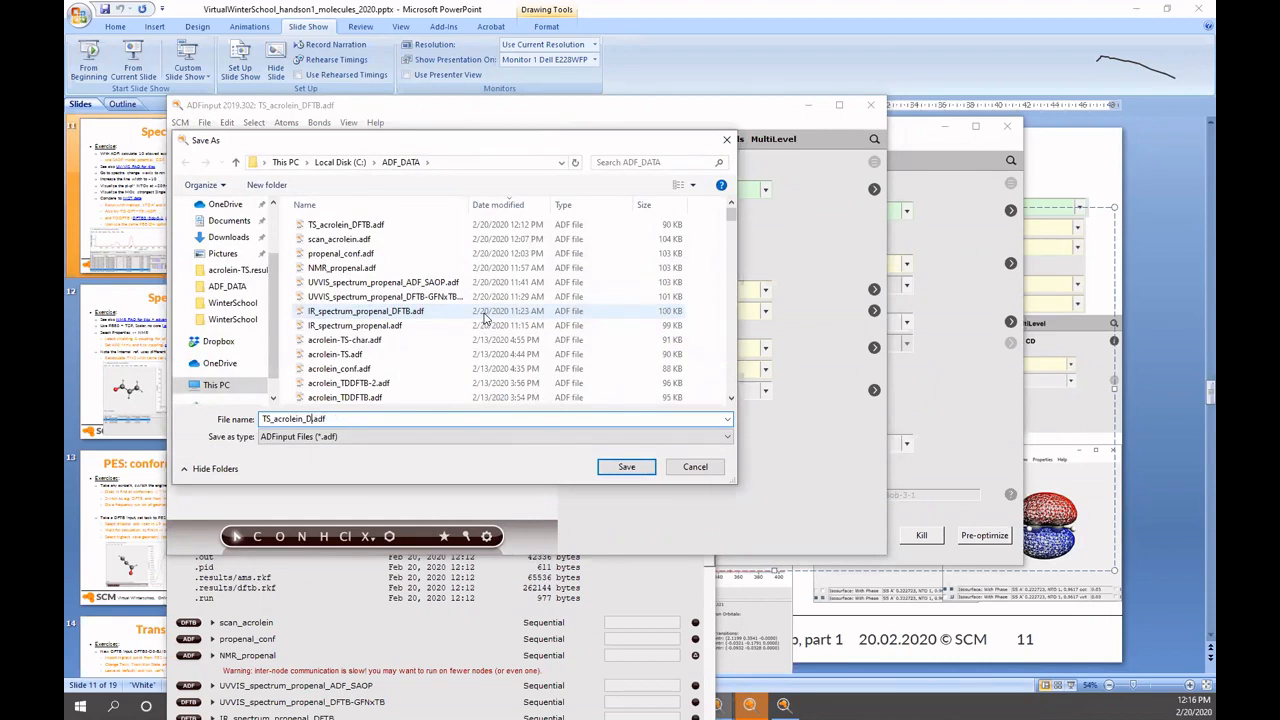
text(ADF)
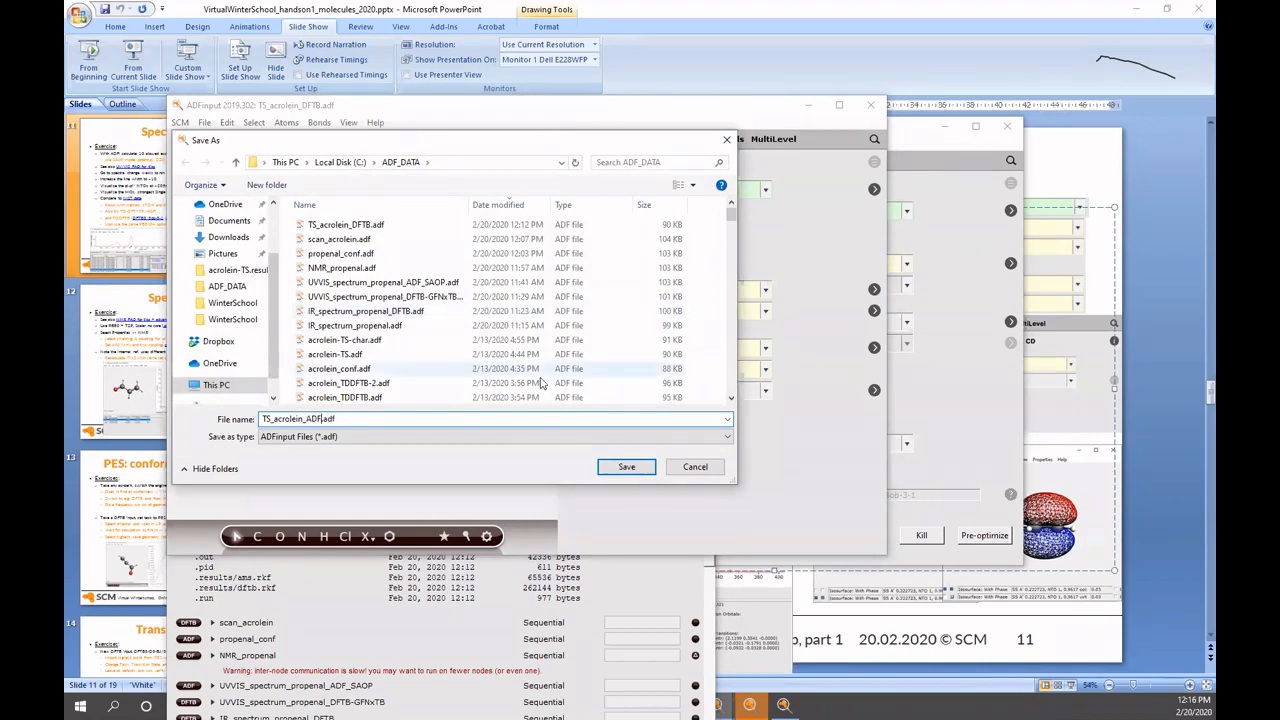
click(614, 470)
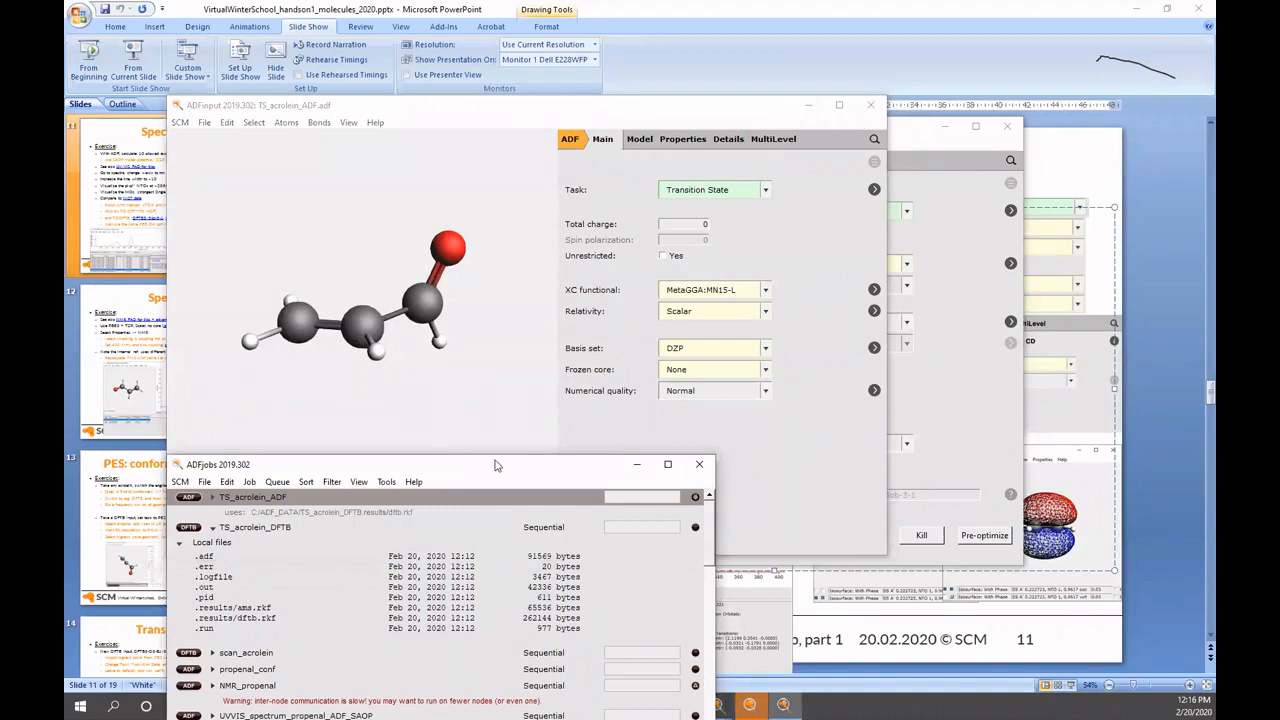
- Run the TS_acrolein_ADF job from the job manager
drag(497, 465, 500, 221)
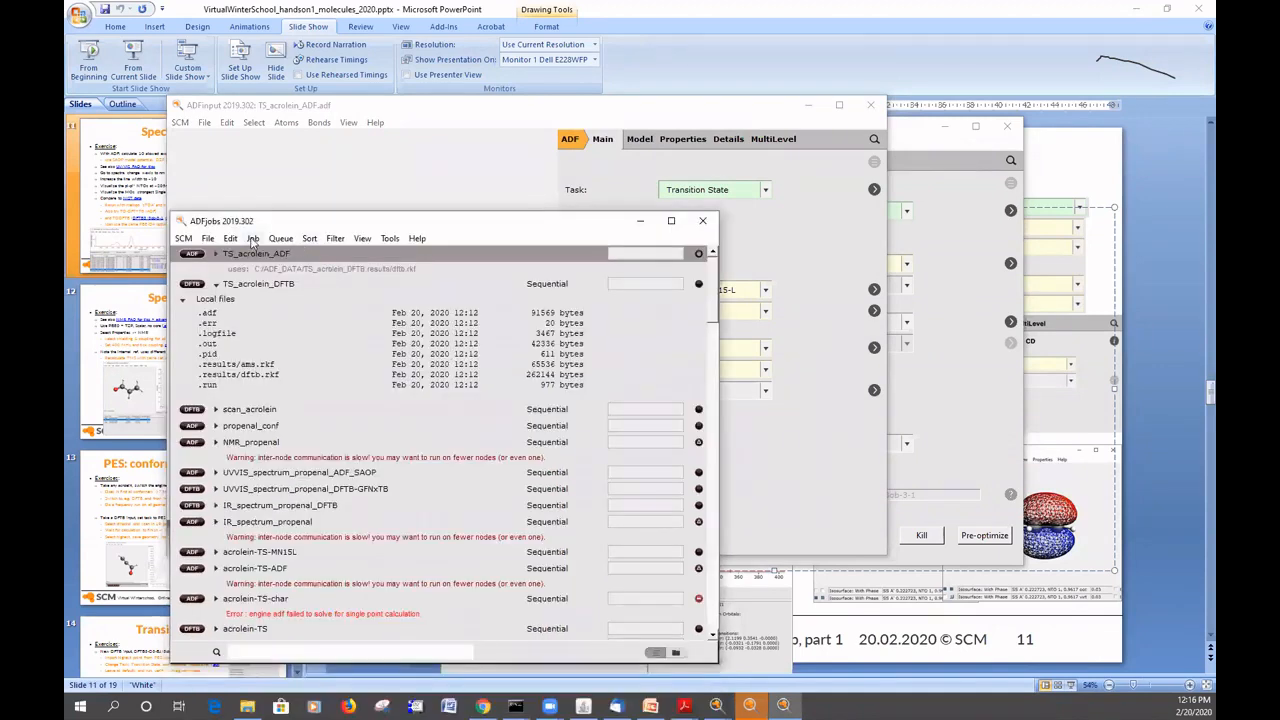
click(253, 240)
click(272, 256)
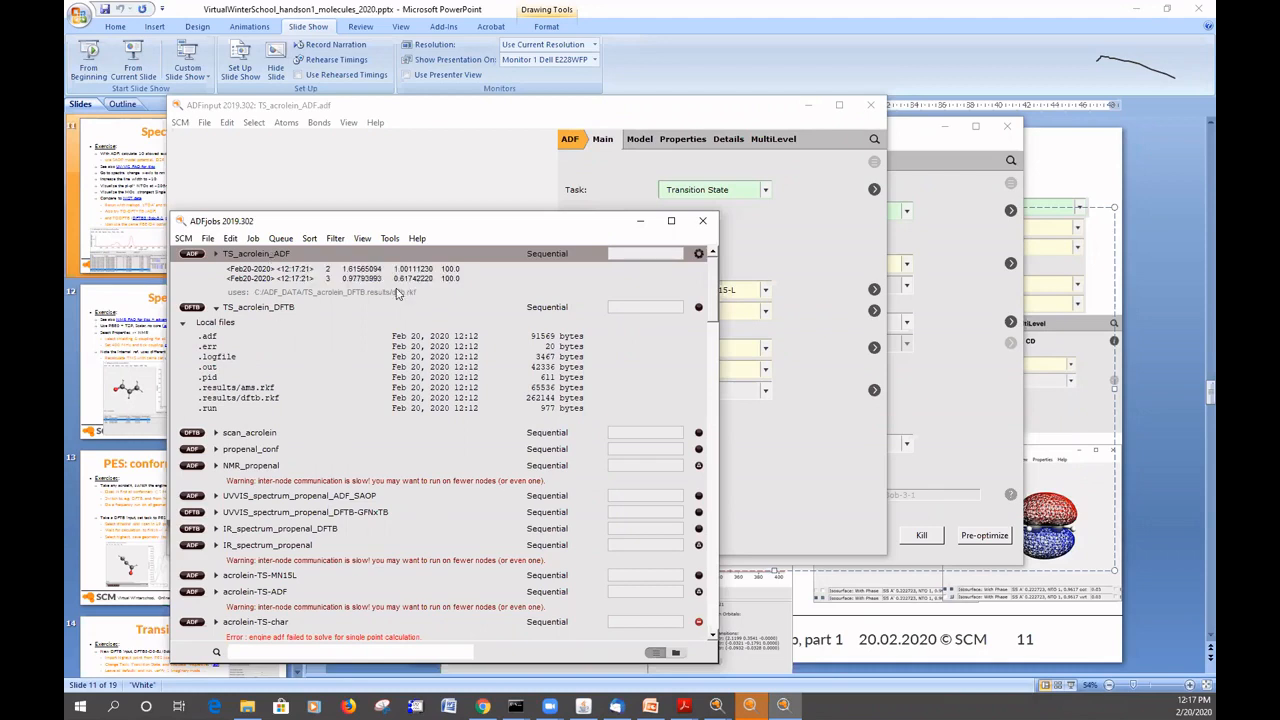
- Open the movie of the TS_acrolein_ADF job, go to its last frame and rotate the molecule to inspect the geometry
click(183, 239)
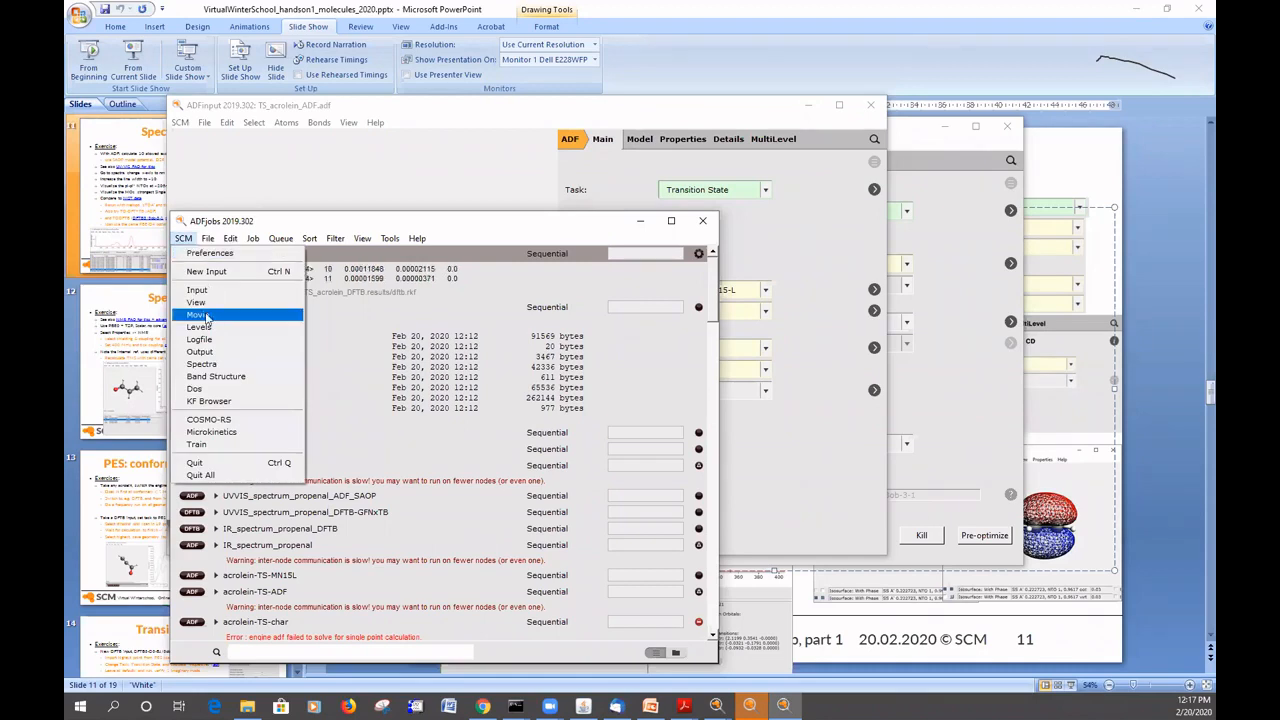
click(196, 315)
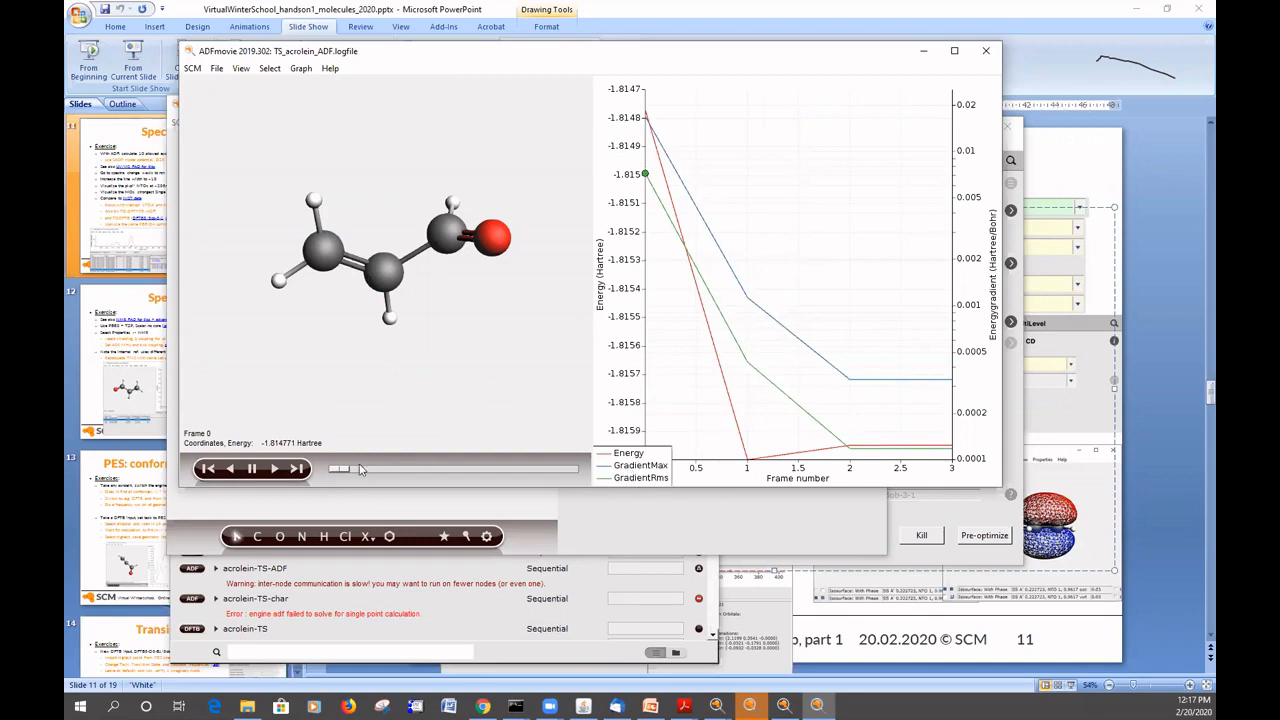
drag(341, 468, 602, 483)
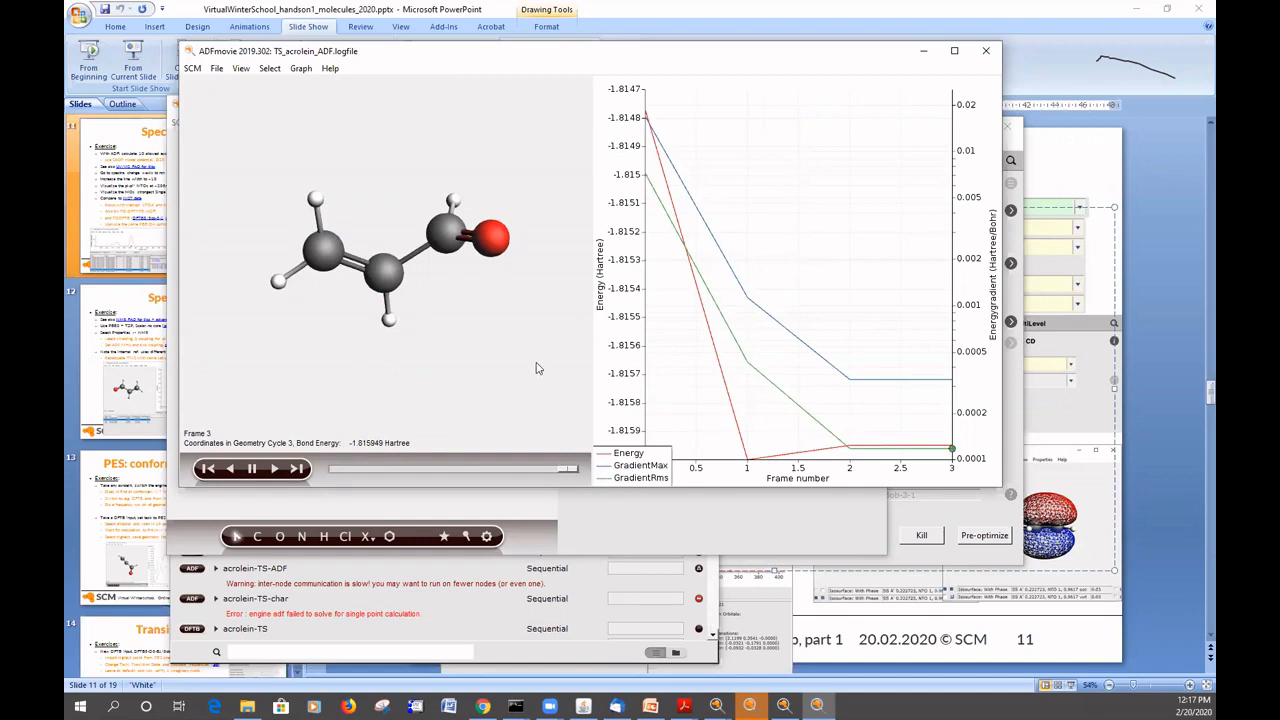
drag(540, 368, 521, 414)
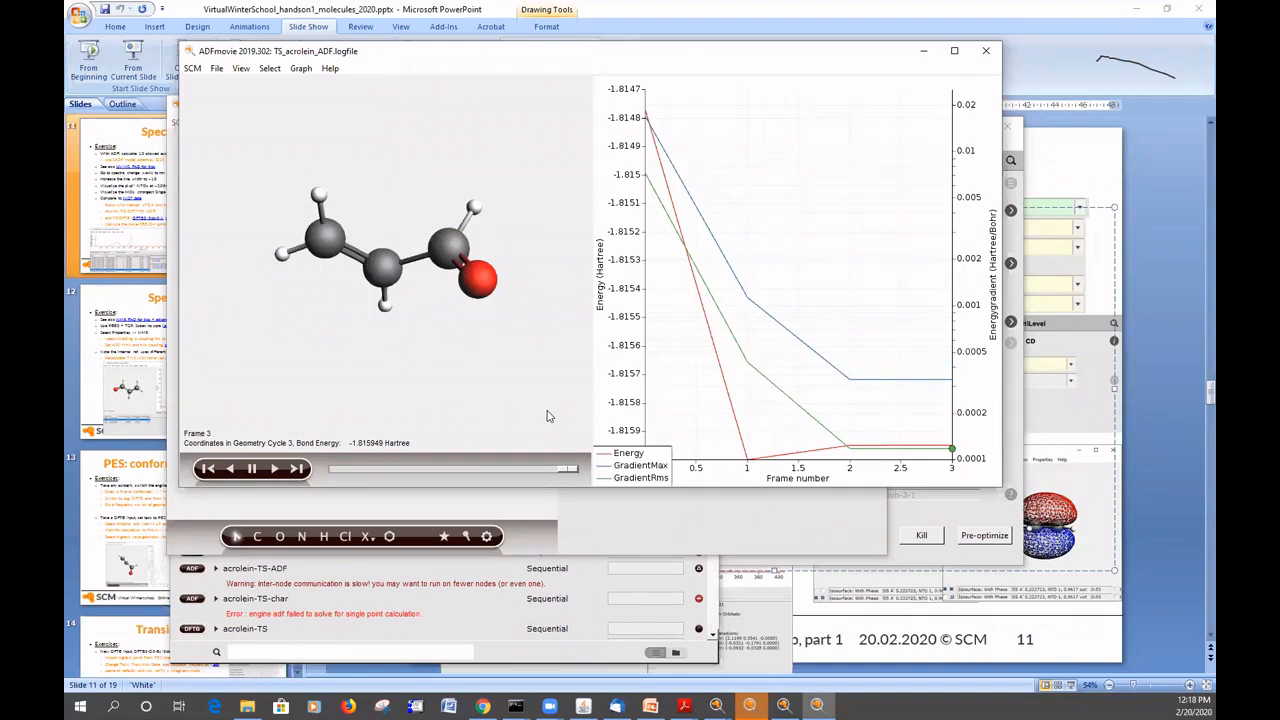
- Switch to the PowerPoint presentation and show slide 15, Quick thermodynamic properties
click(66, 432)
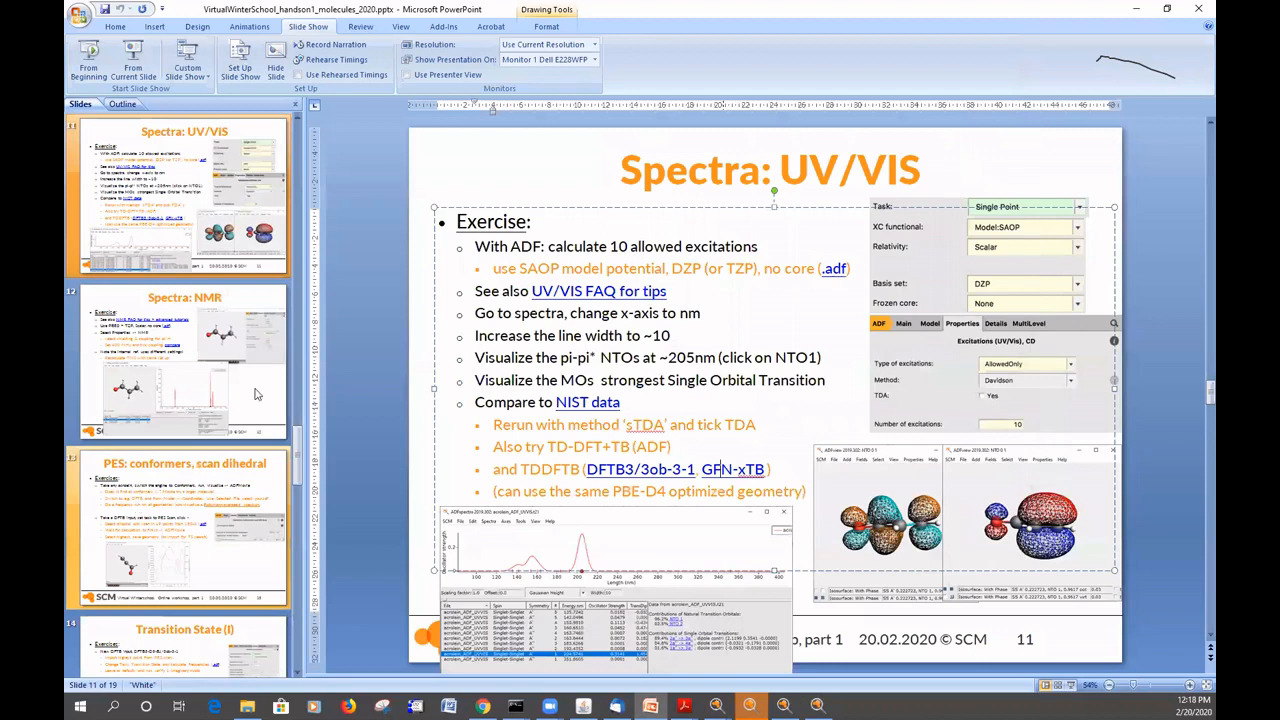
scroll(265, 376, down, 2)
scroll(265, 376, down, 1)
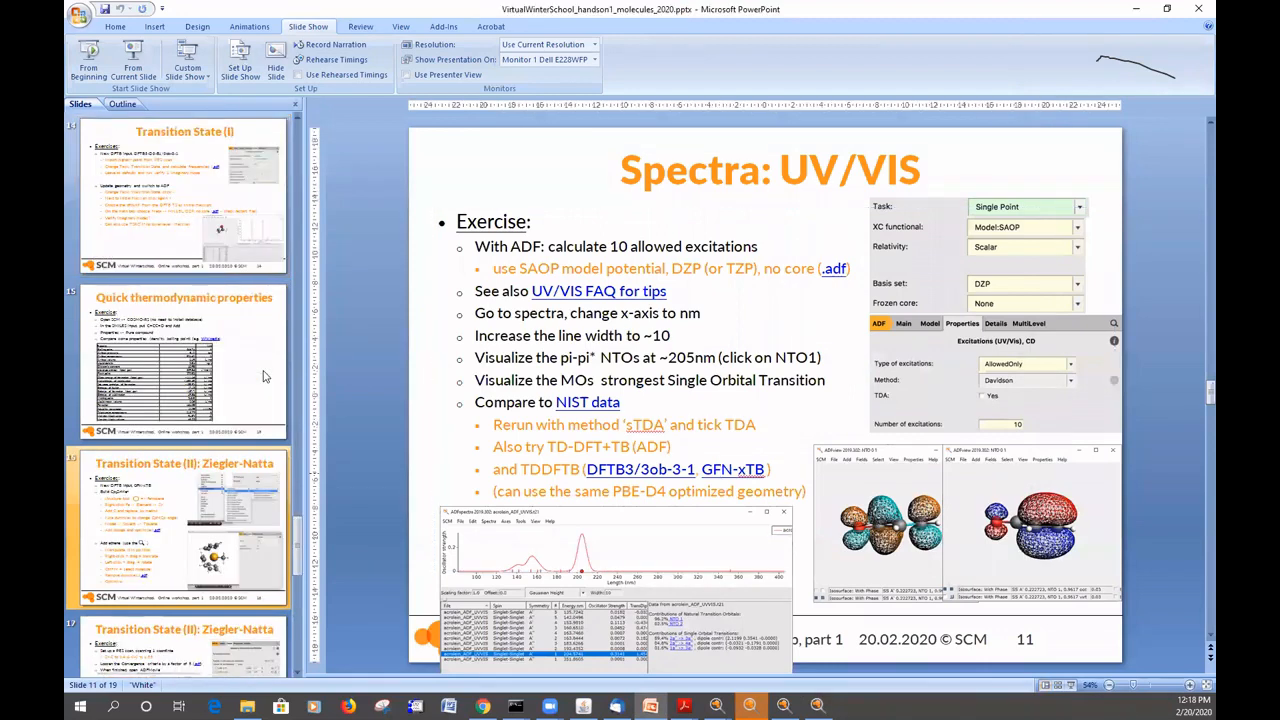
click(265, 376)
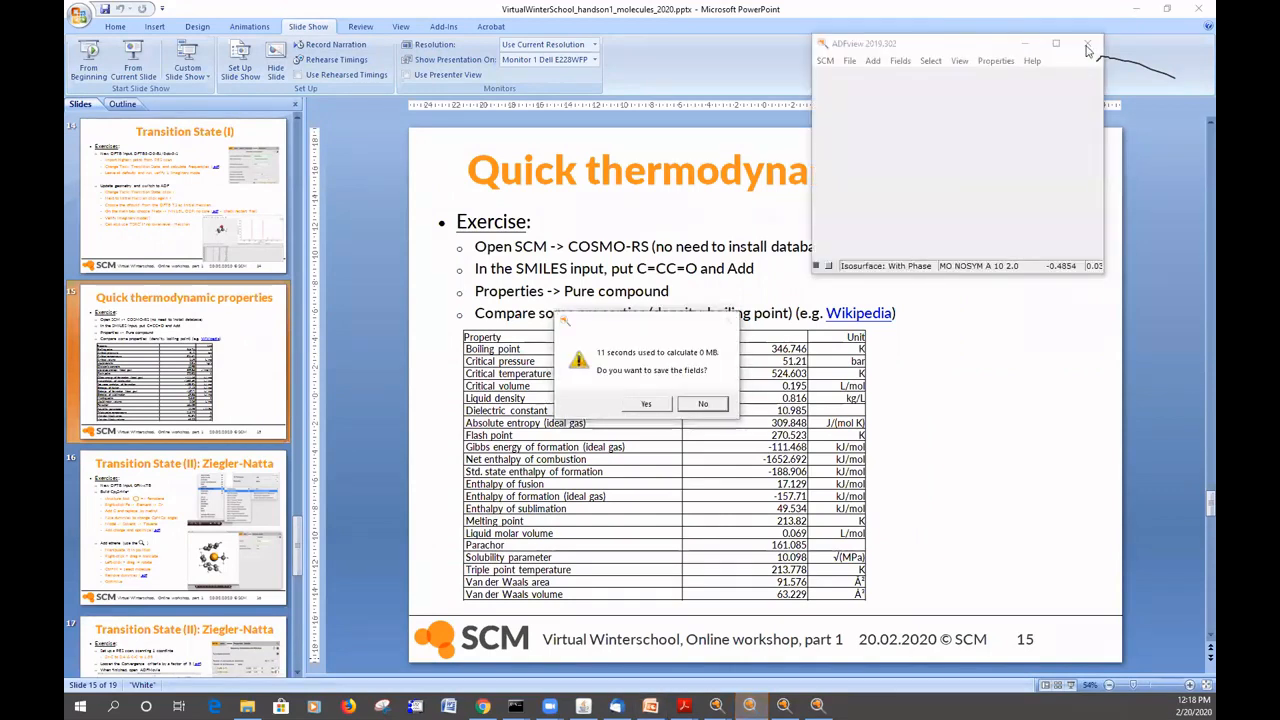
- Close ADFview without saving the fields and open COSMO-RS from ADFinput, declining the compound database download
click(703, 404)
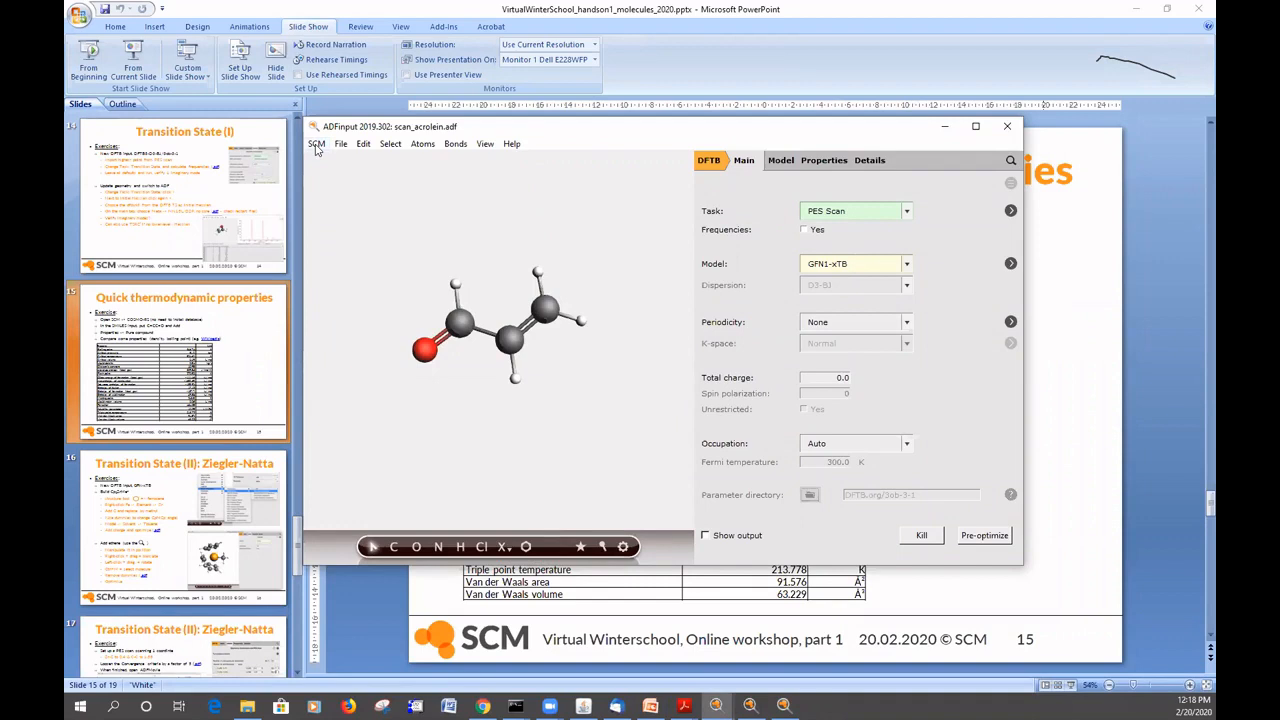
click(316, 145)
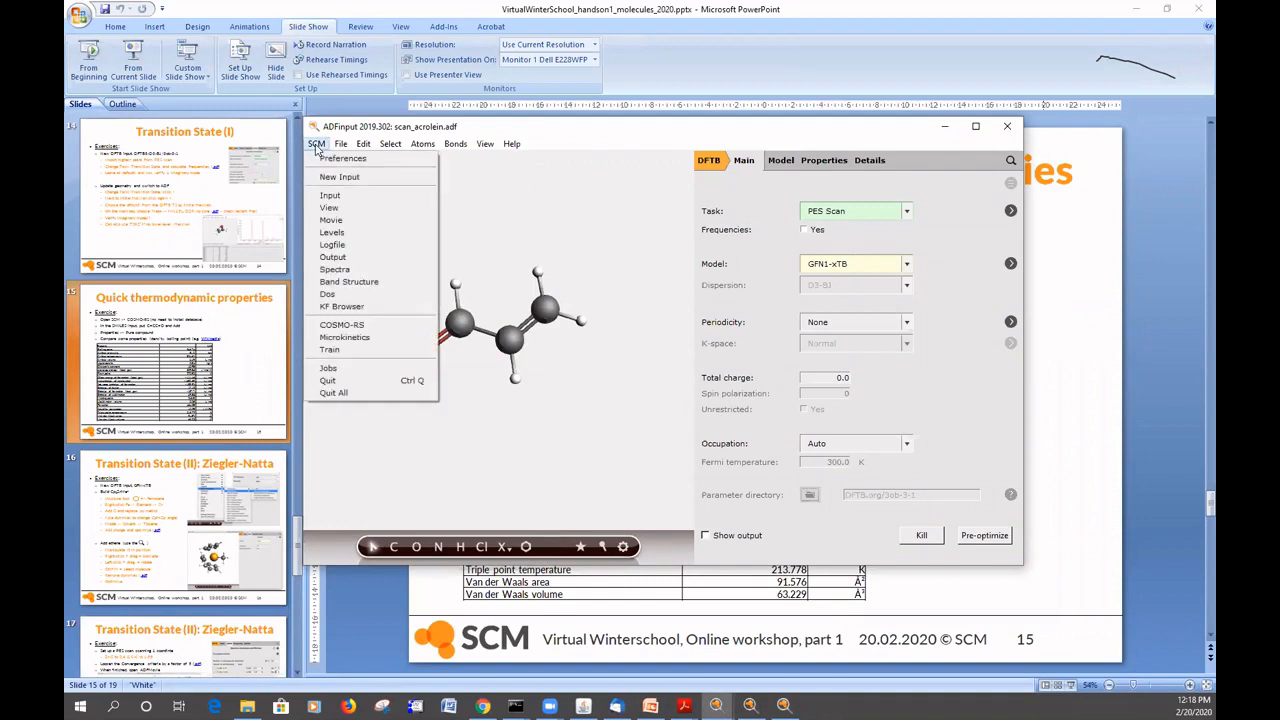
click(341, 325)
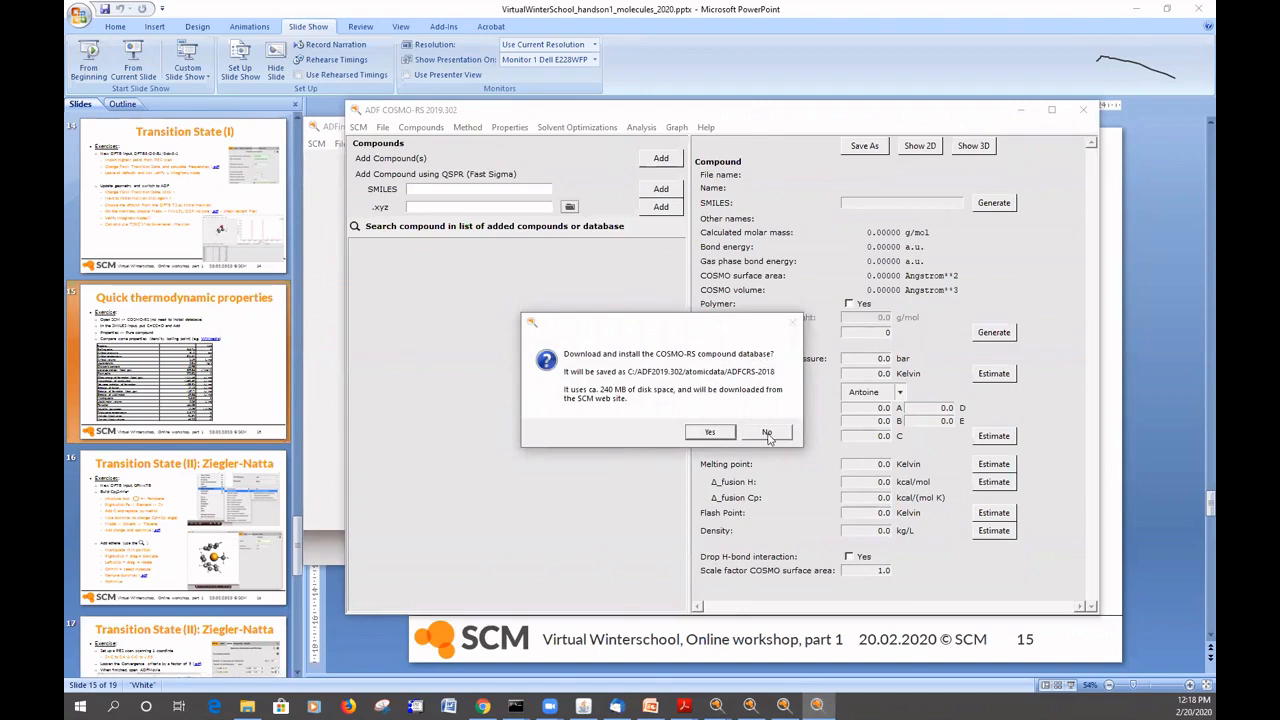
click(767, 434)
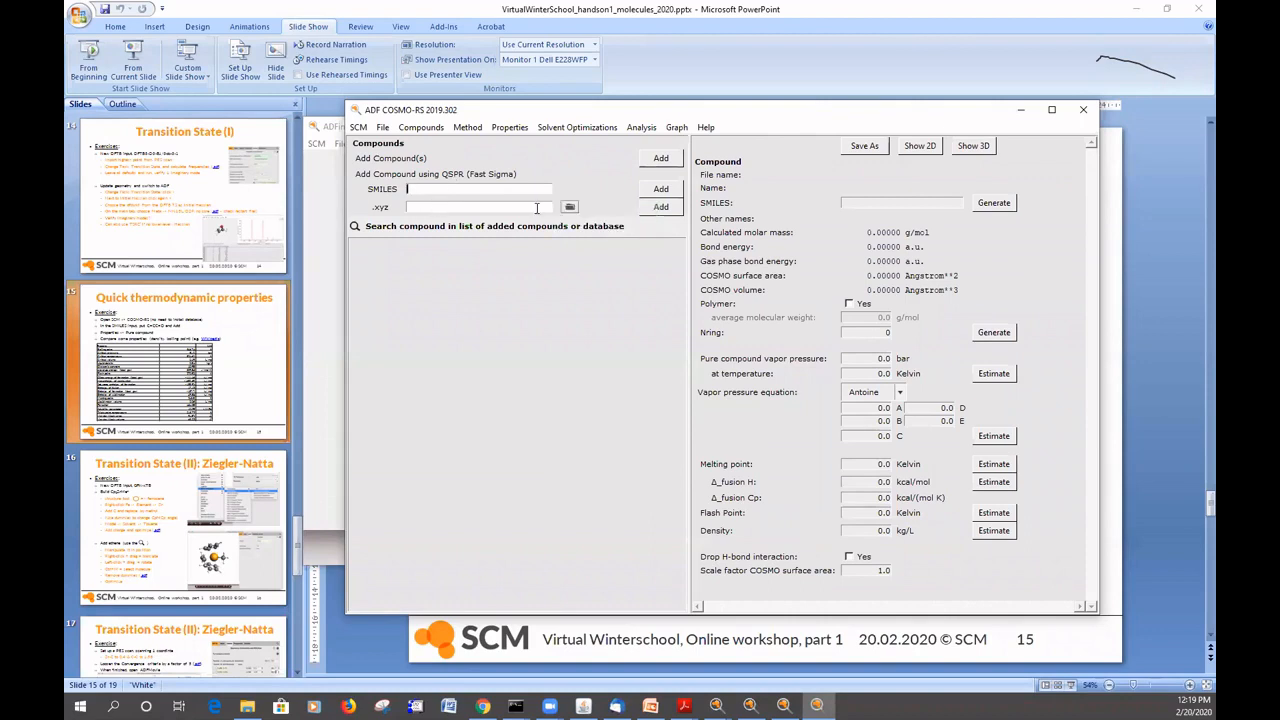
- Add a compound with the QSPR (Fast Sigma) method from TSstart.xyz on the Desktop, saving it as acrolein_cos in ADF_DATA
click(569, 207)
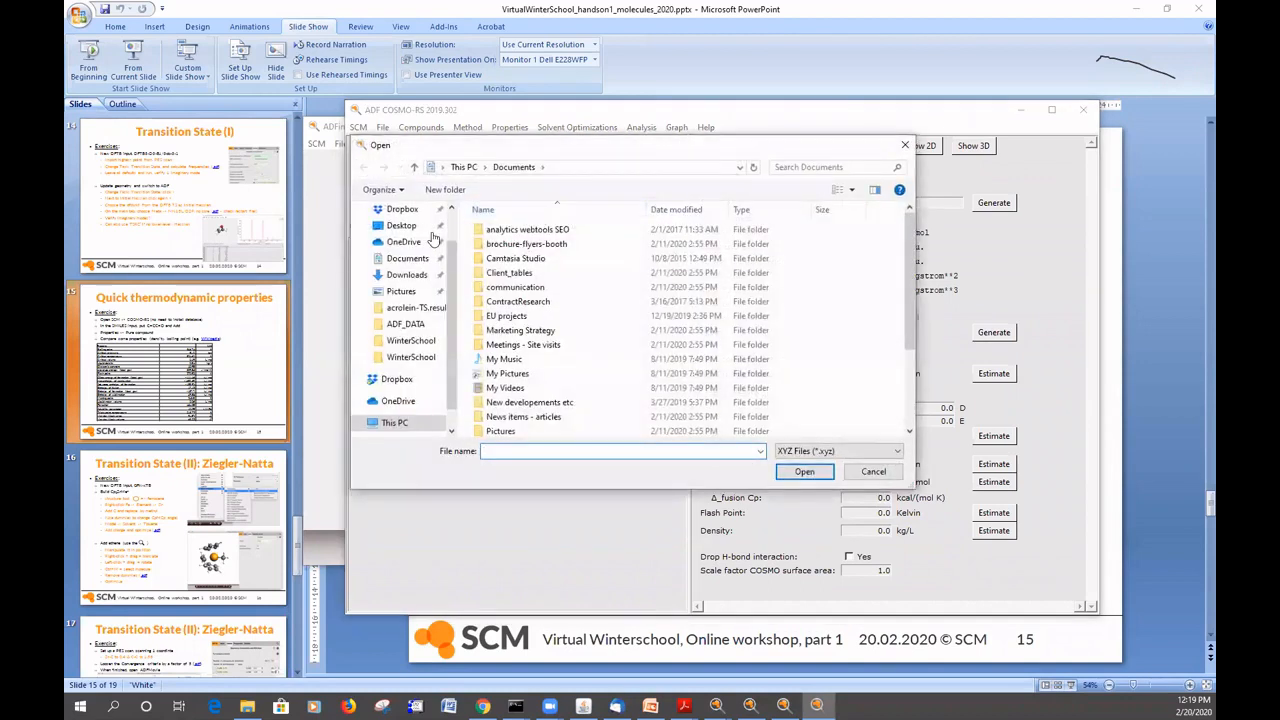
click(401, 226)
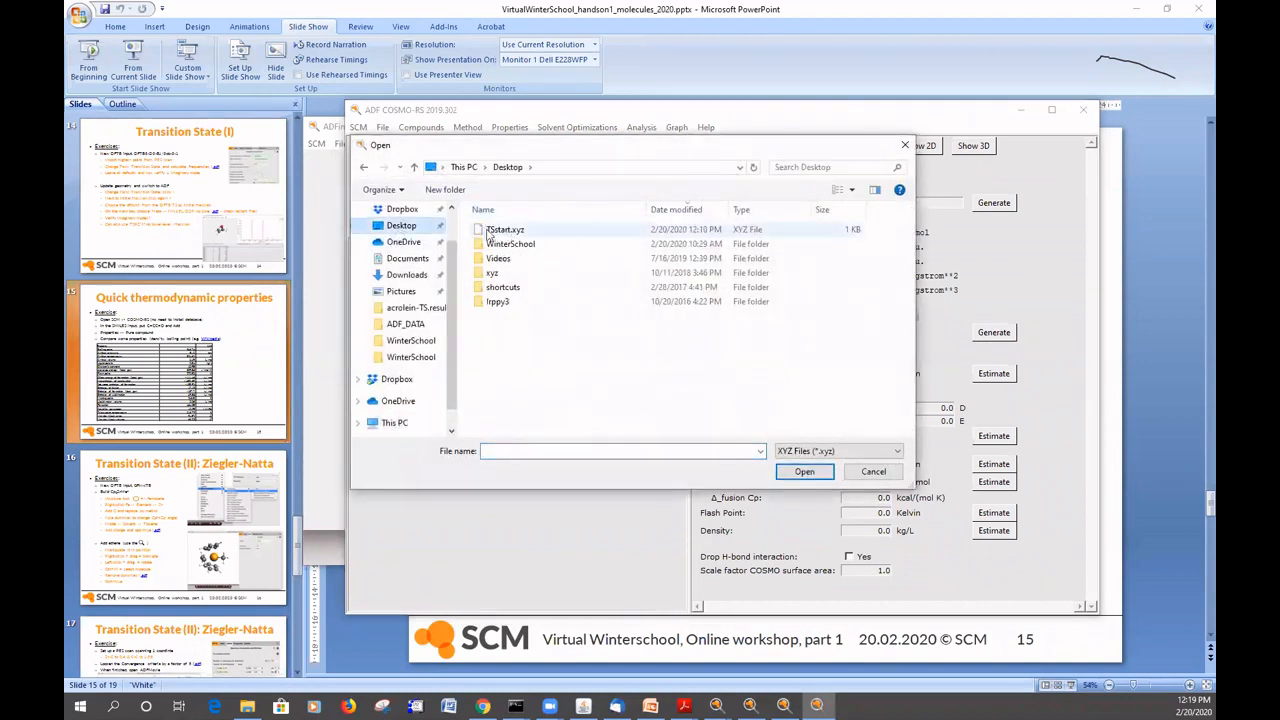
click(505, 229)
click(806, 471)
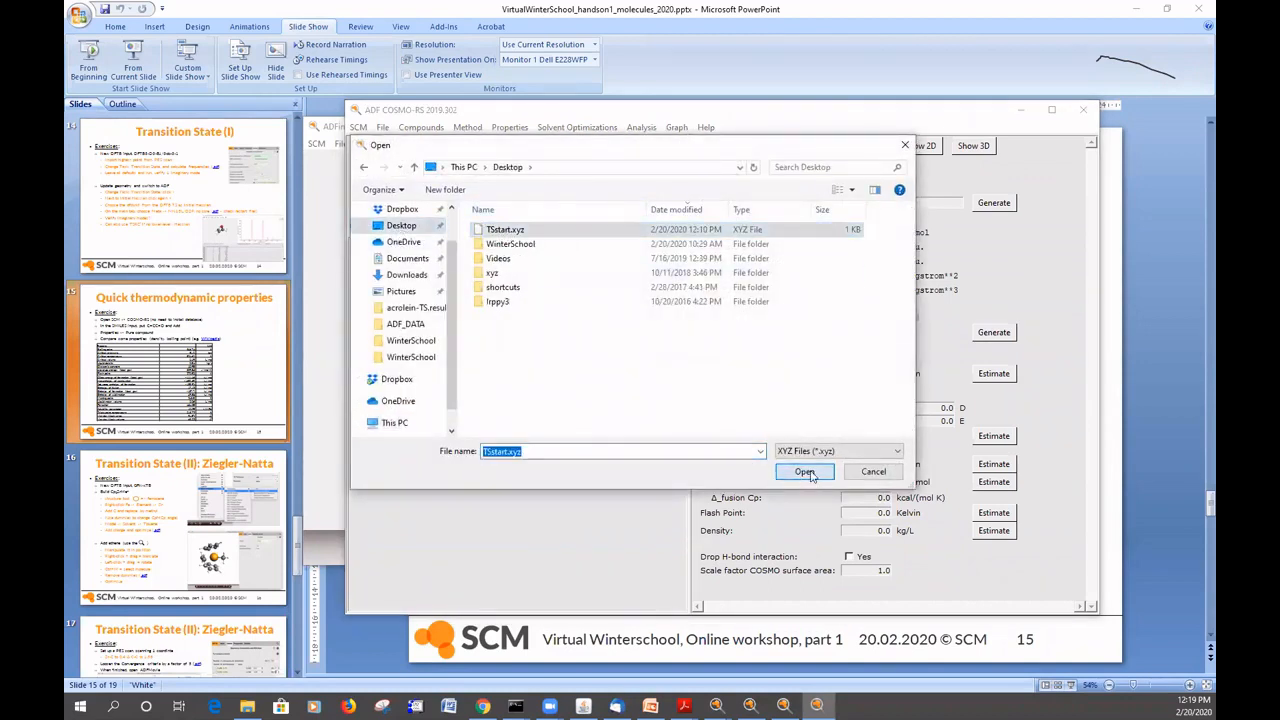
click(661, 206)
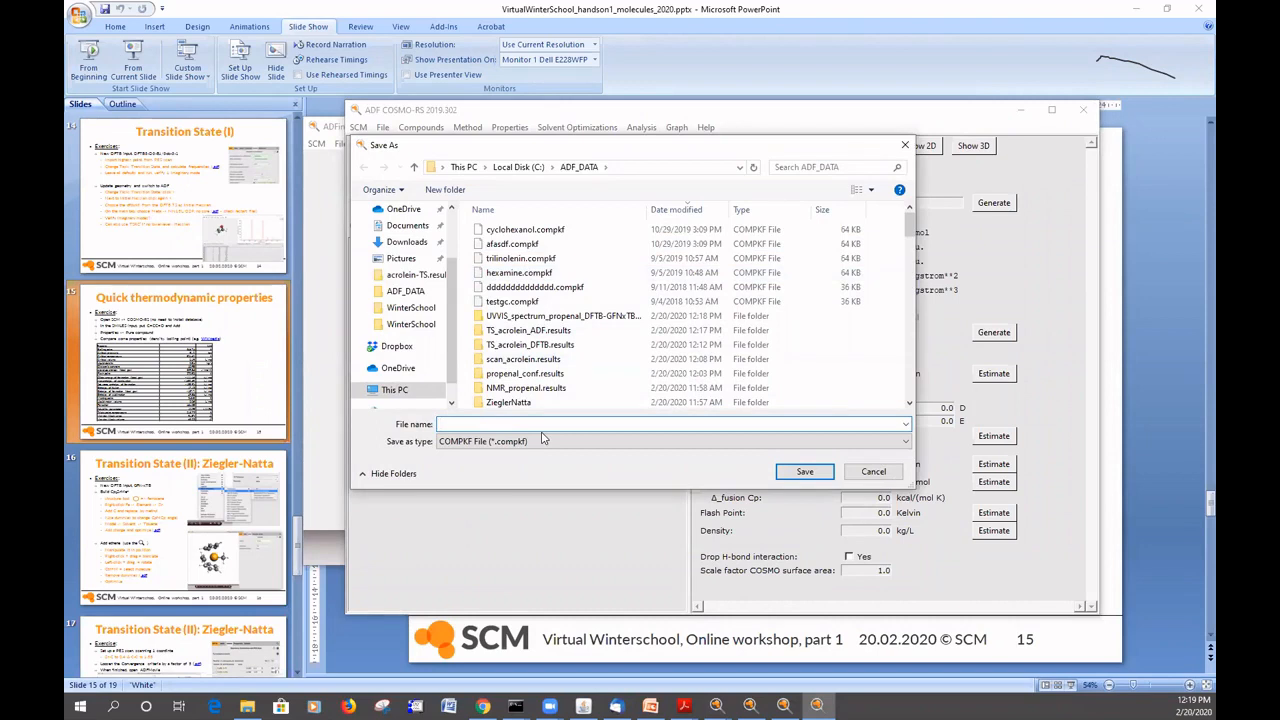
text(acrolein)
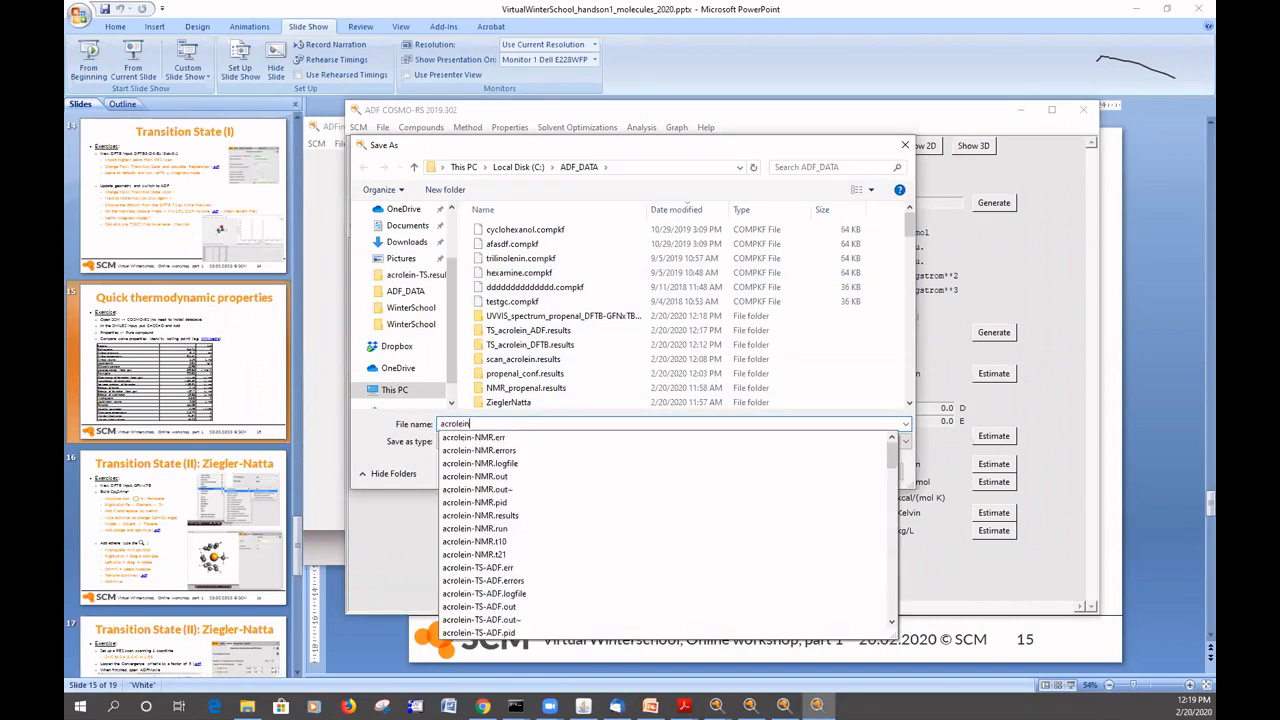
text(_cos)
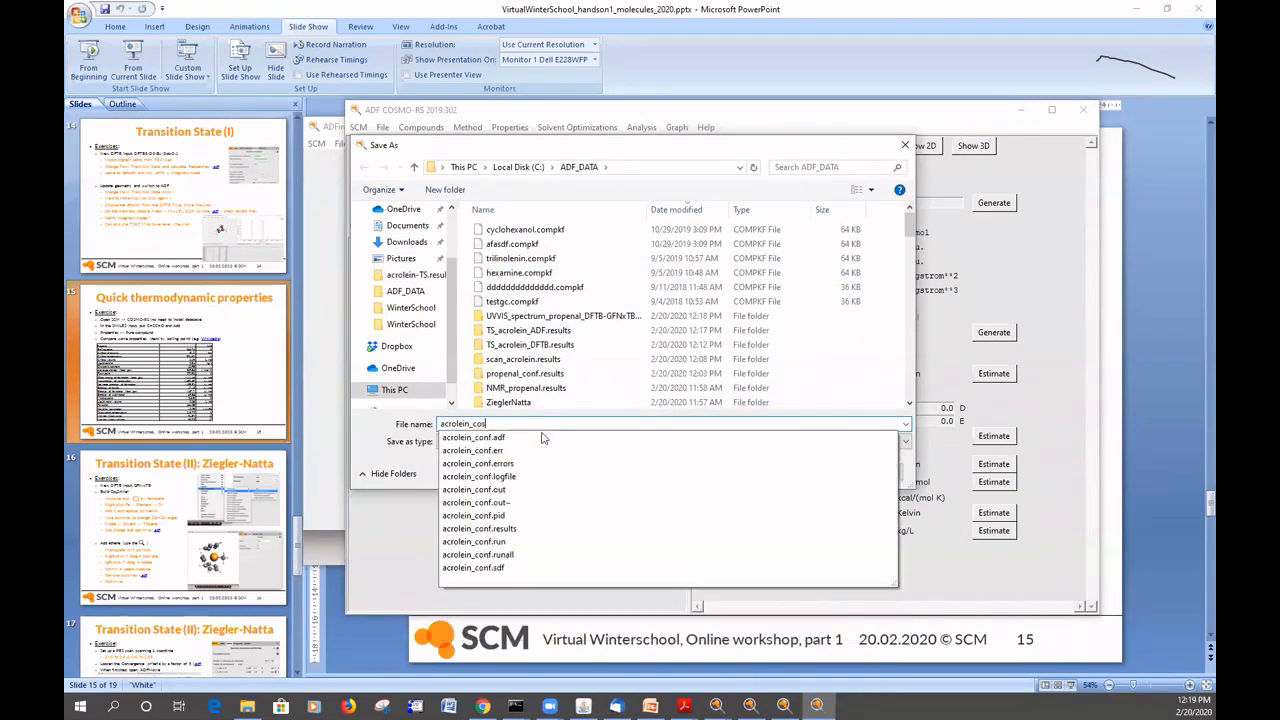
key(Return)
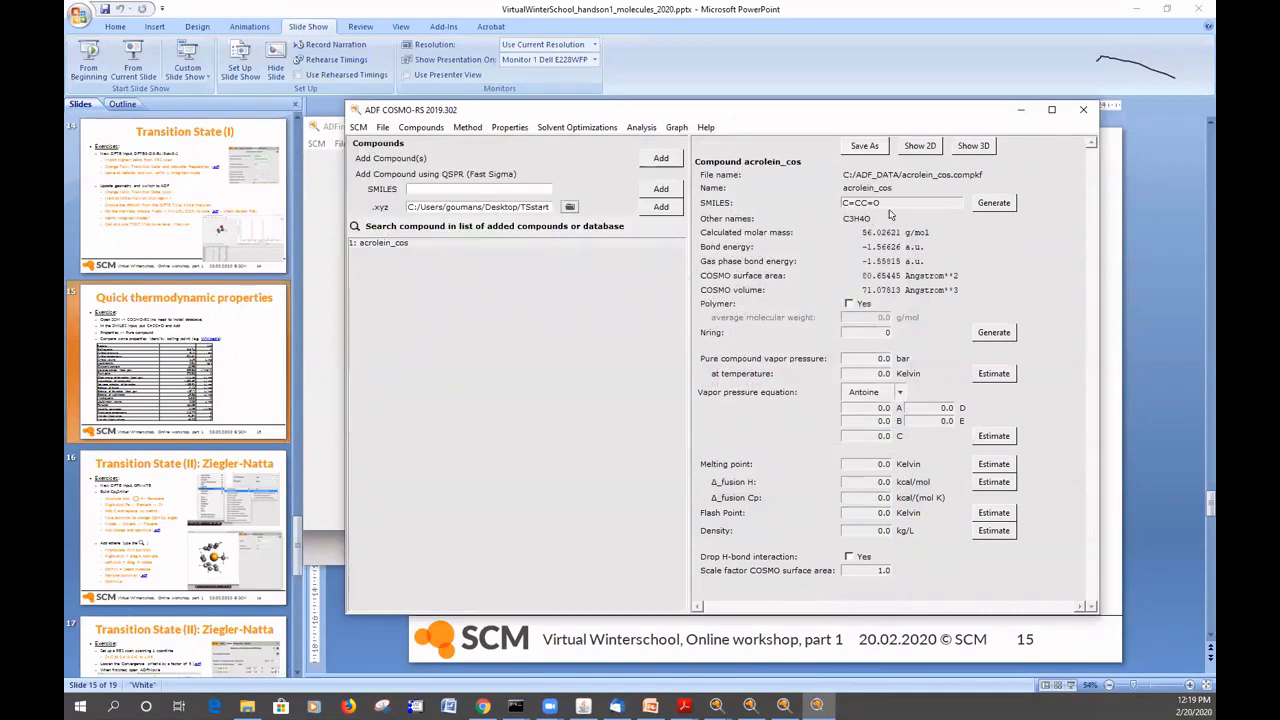
- Run the Pure Compound Properties estimate for acrolein_cos
drag(887, 203, 843, 202)
click(521, 129)
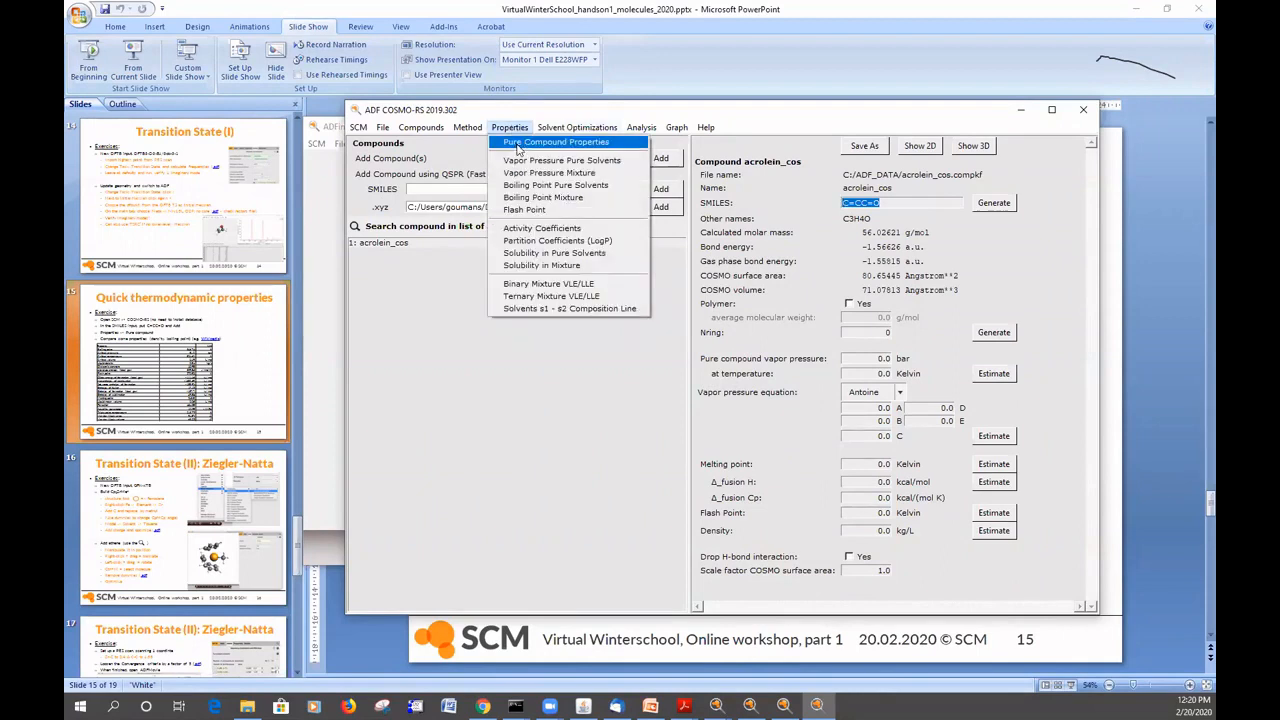
click(518, 145)
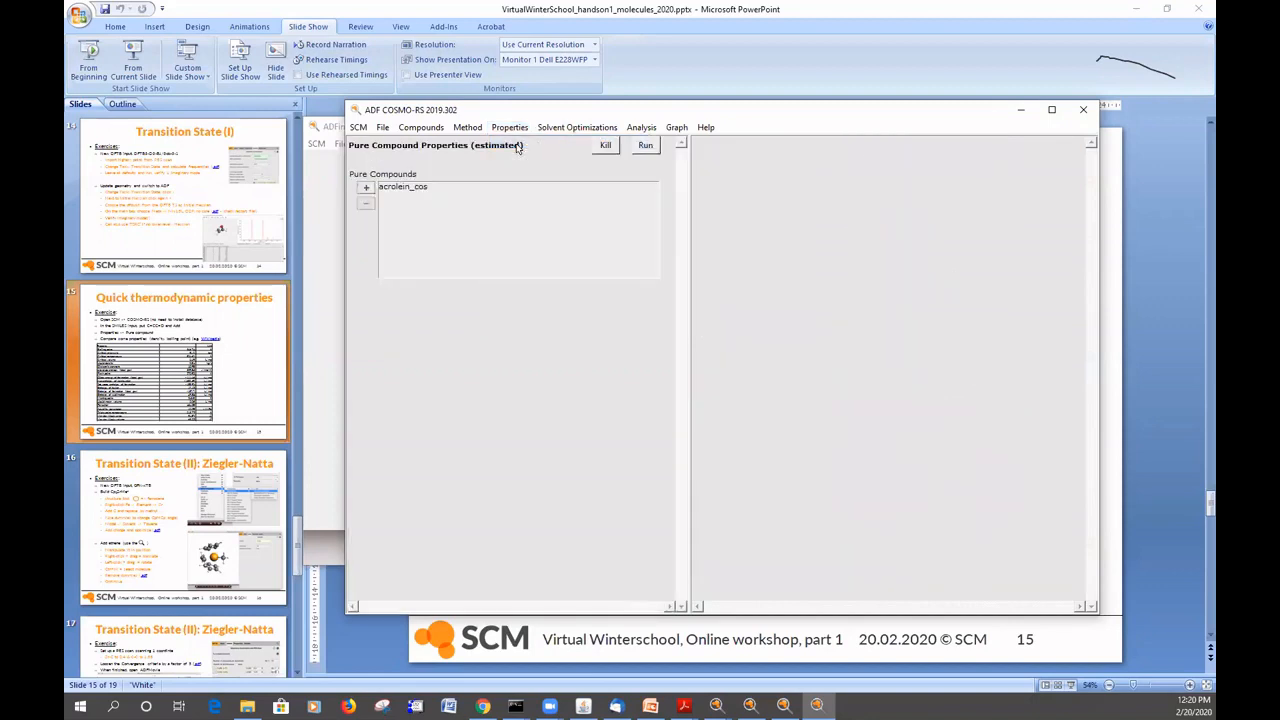
click(408, 188)
click(645, 145)
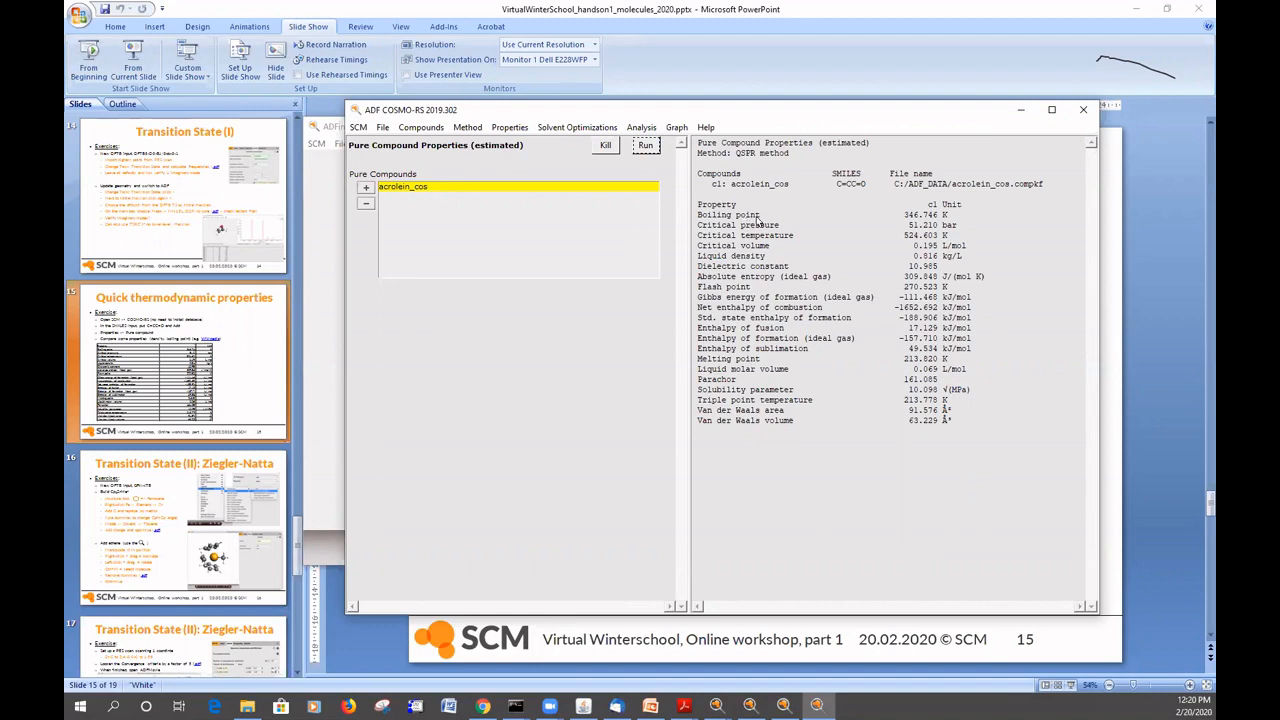
- Return to the Quick thermodynamic properties slide in PowerPoint and open its Wikipedia hyperlink in the browser
click(255, 391)
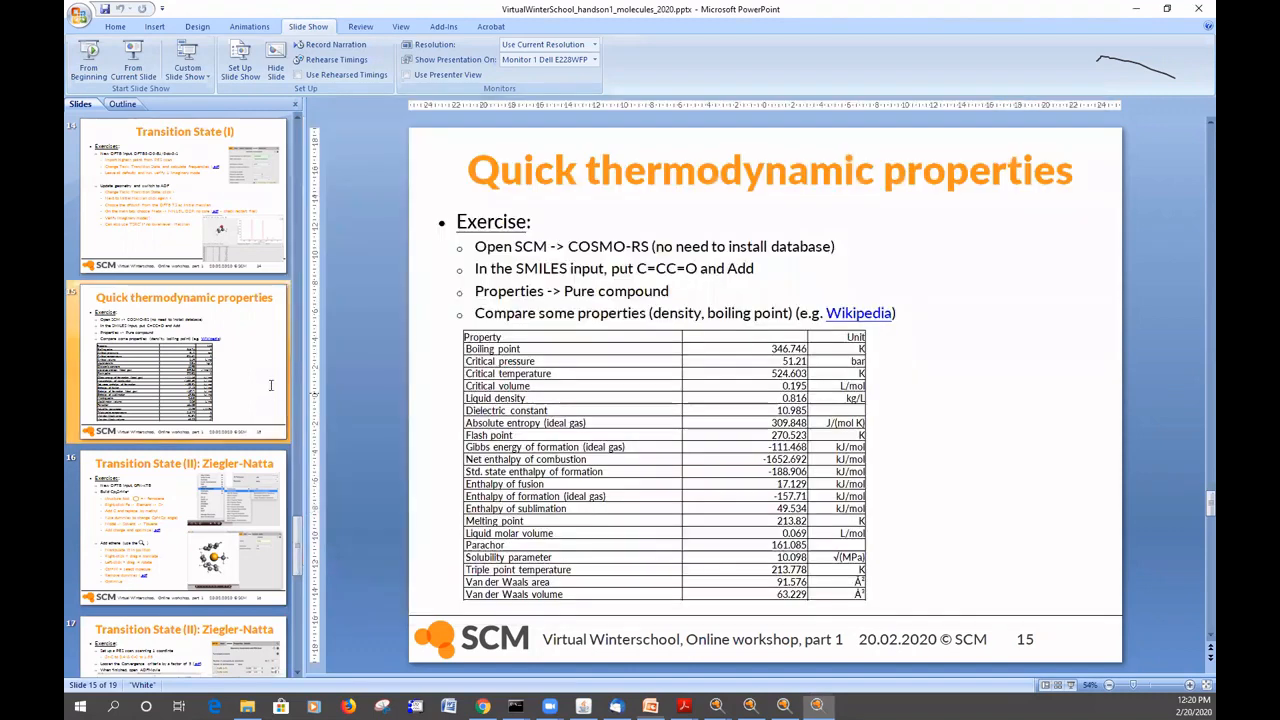
click(848, 313)
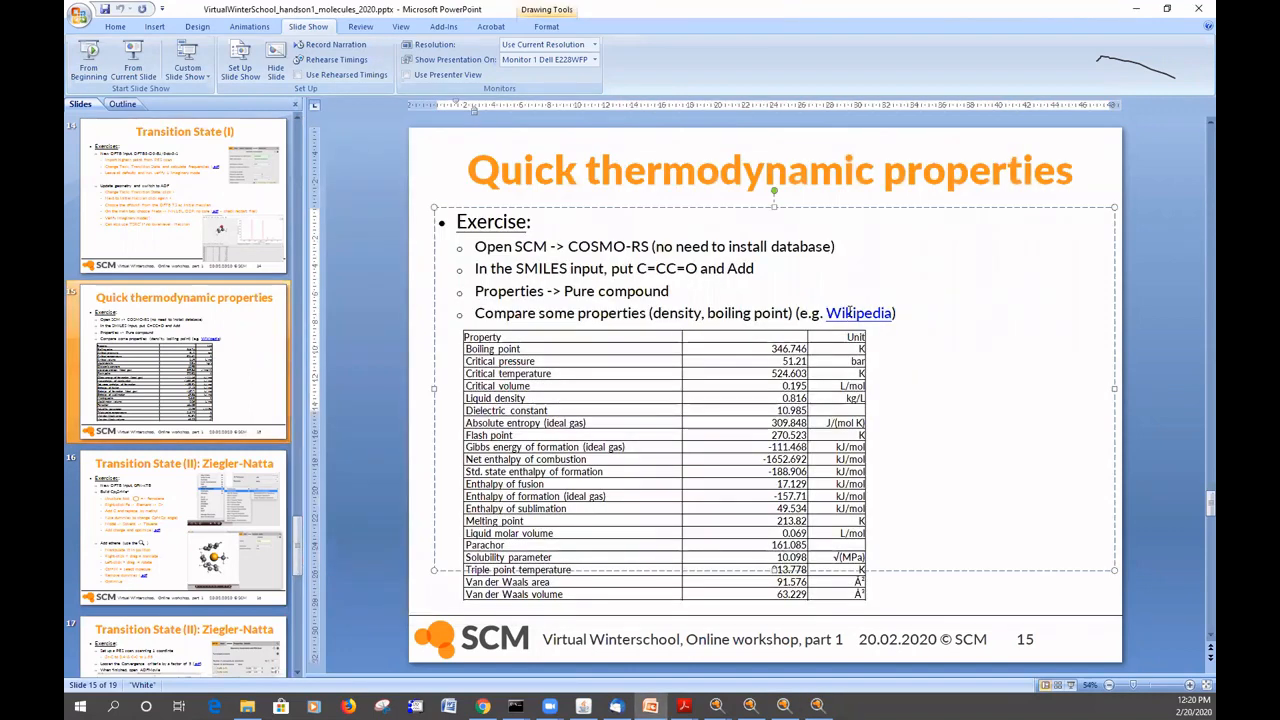
right_click(848, 313)
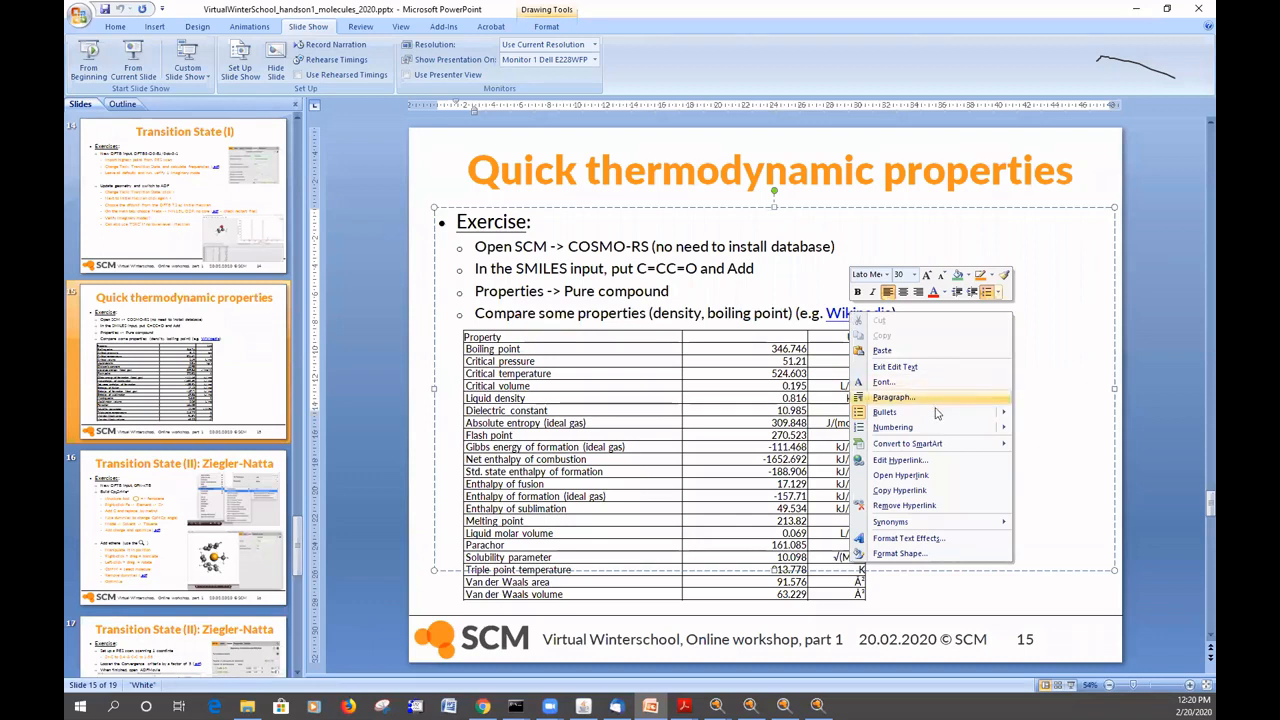
click(921, 477)
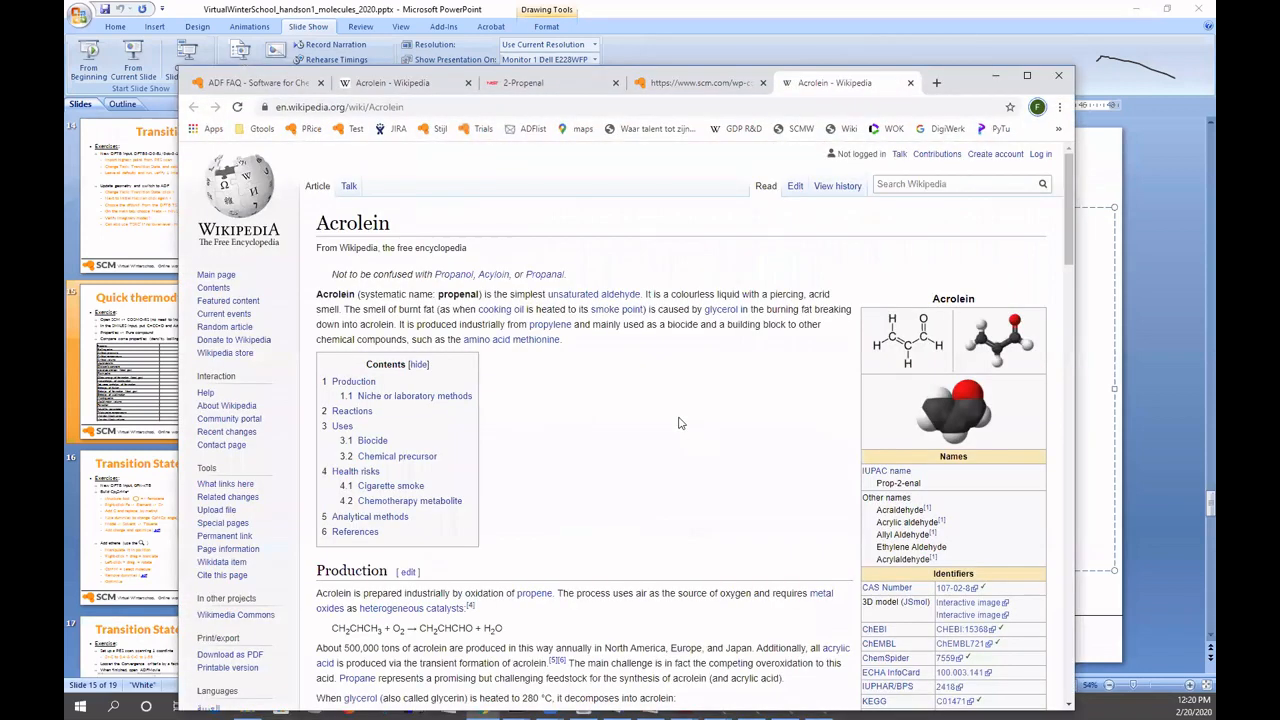
- Look up acrolein's boiling point in kelvin in the Wikipedia article and switch back to COSMO-RS to compare it with the estimate
scroll(678, 423, down, 1)
scroll(678, 423, down, 4)
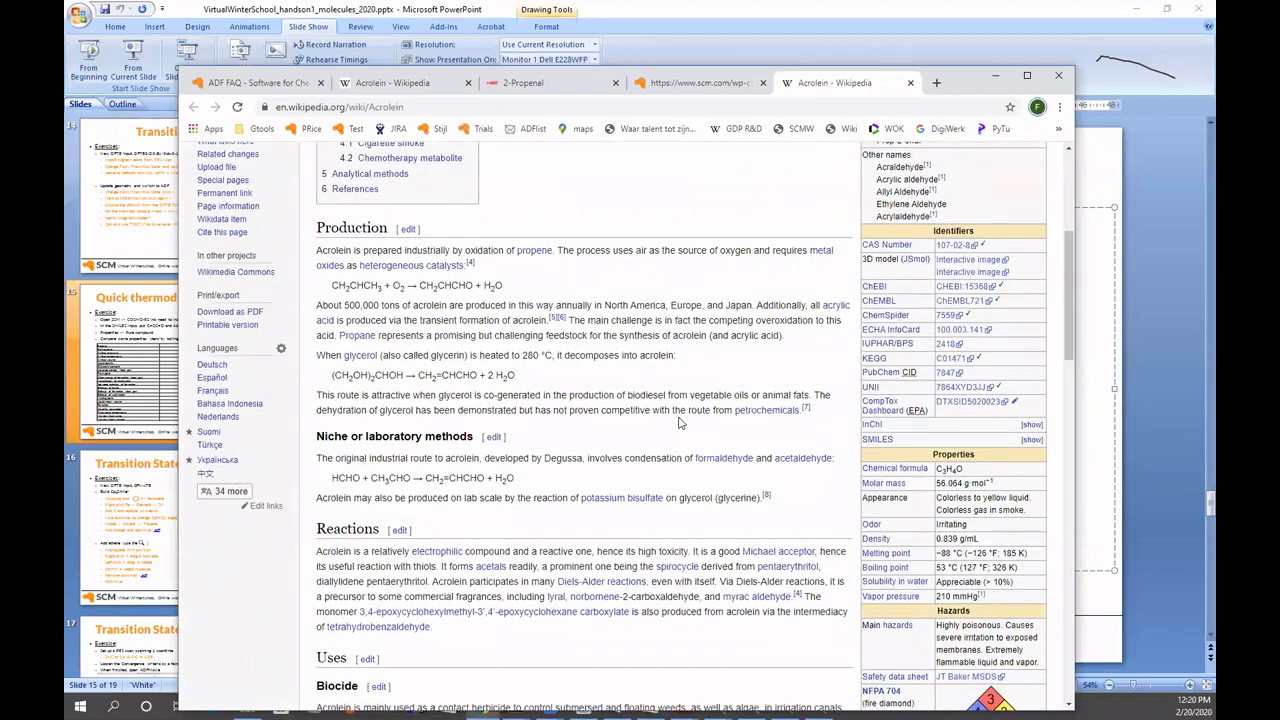
scroll(932, 448, down, 1)
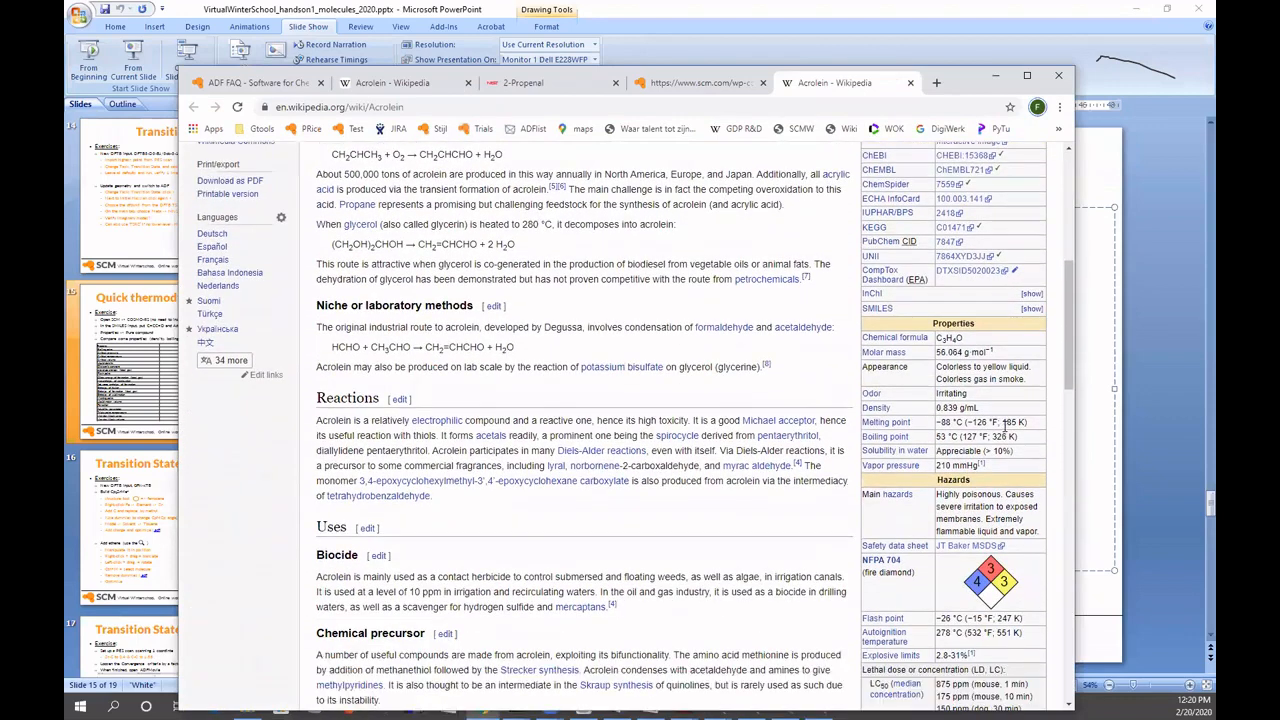
double_click(993, 429)
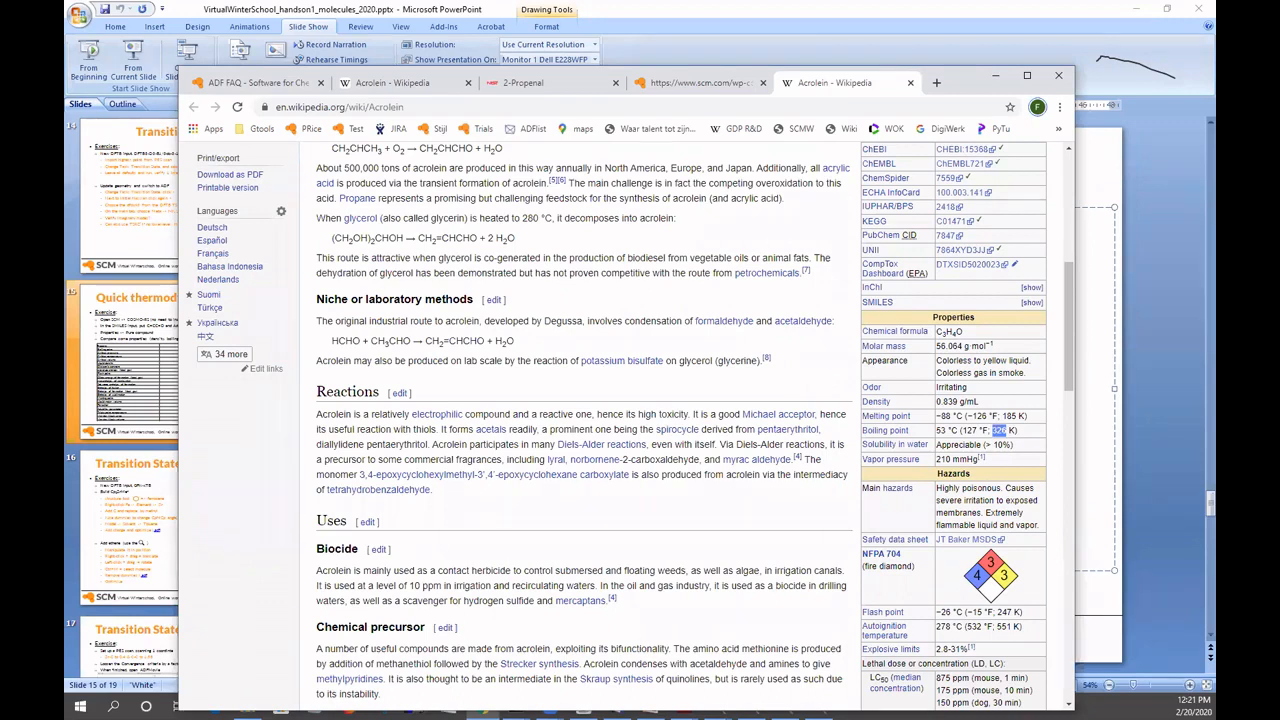
key(alt+Tab)
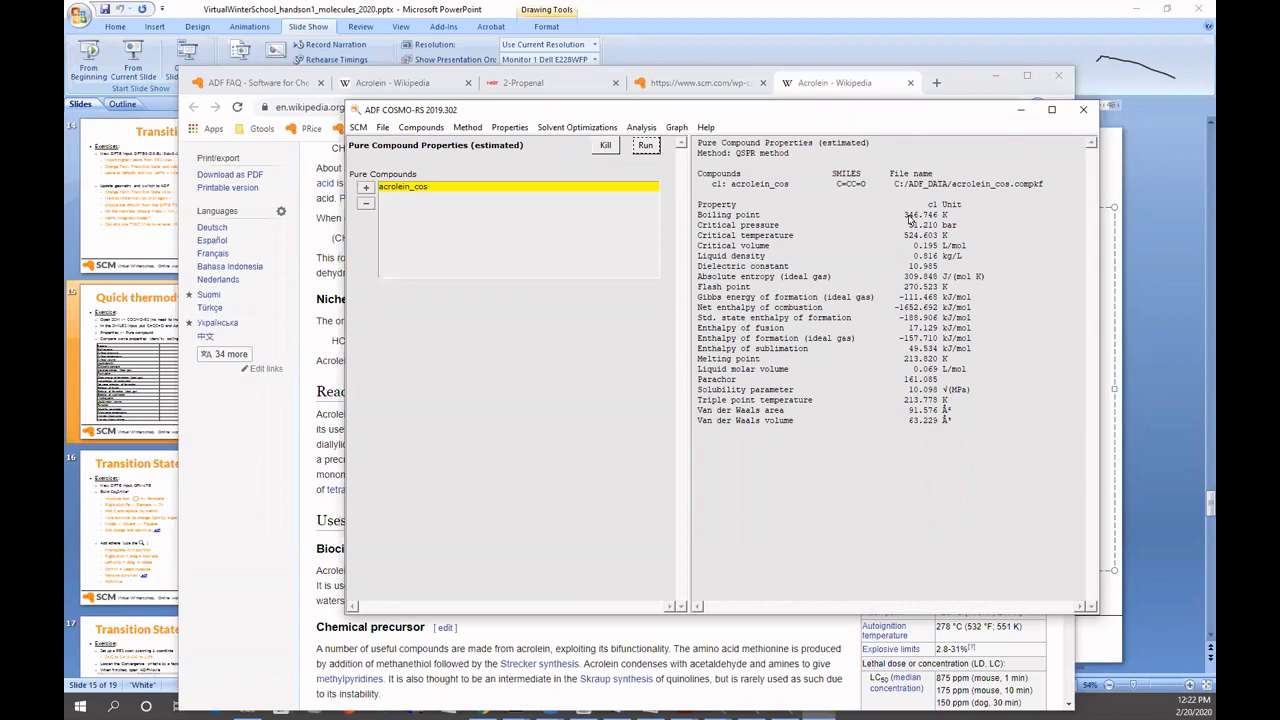
- Close COSMO-RS without saving changes and switch to PowerPoint slide 16, Transition State (II): Ziegler-Natta
click(419, 130)
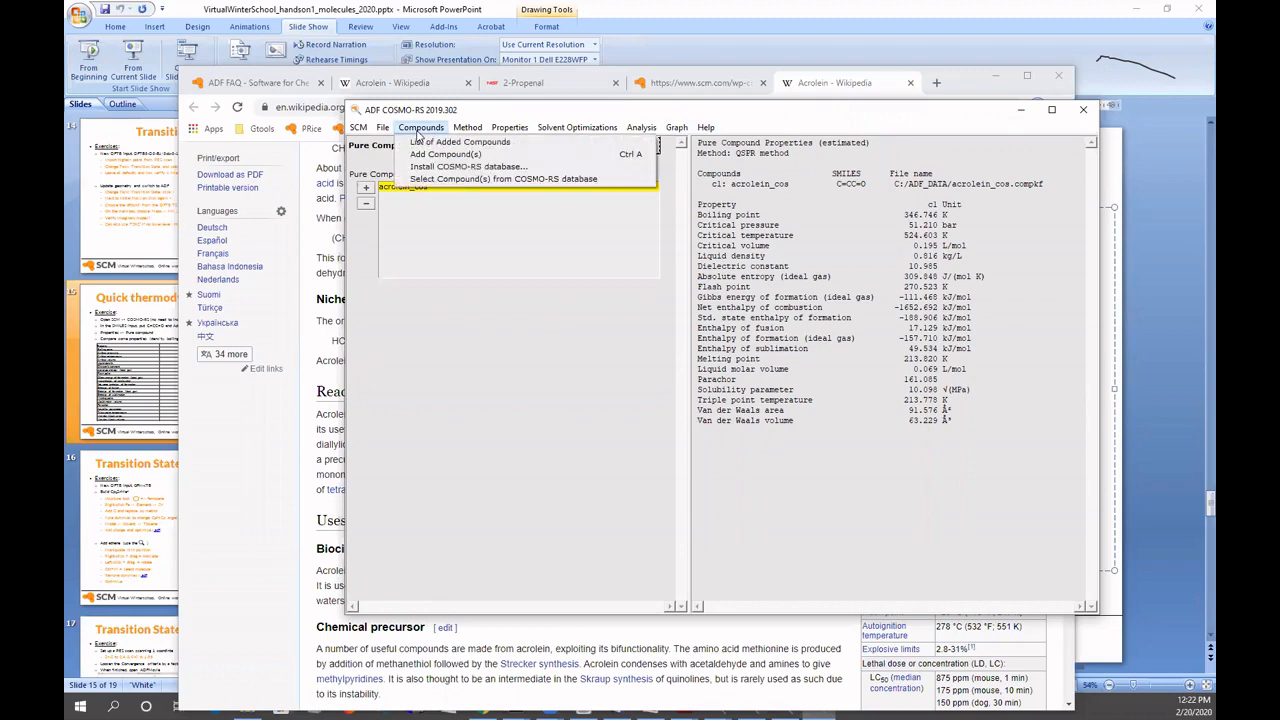
mouse_move(467, 128)
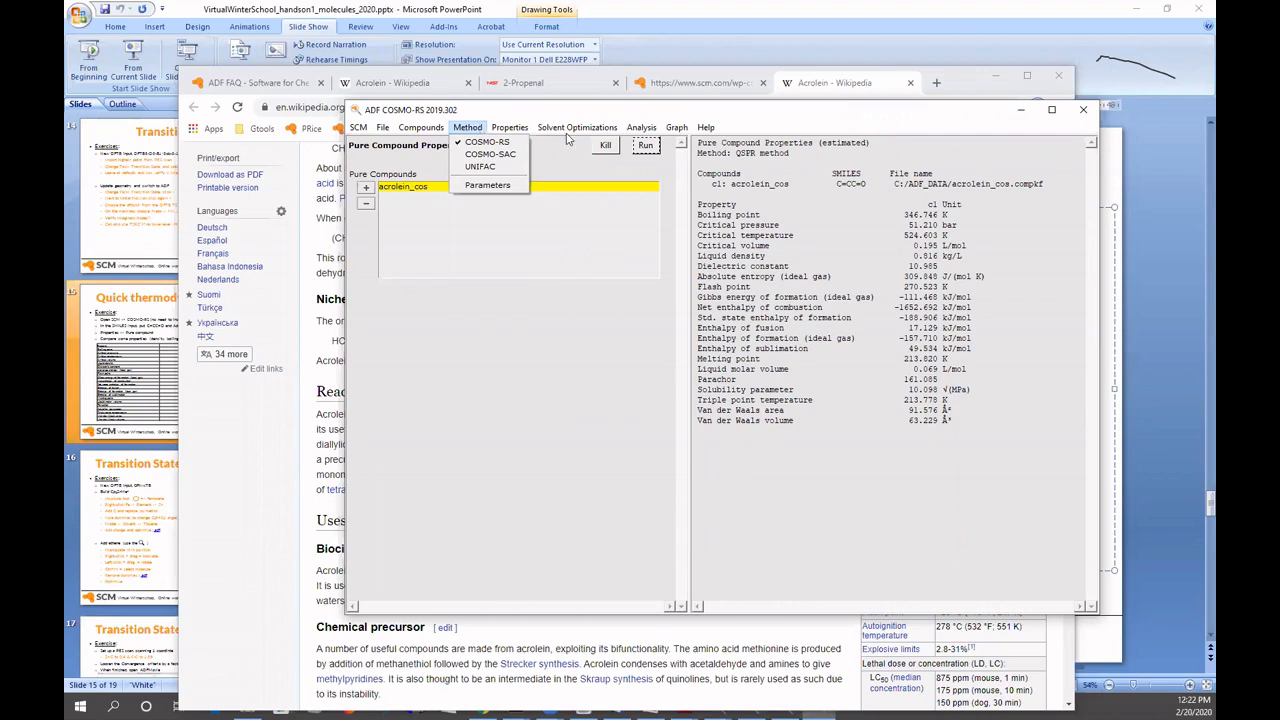
click(1085, 112)
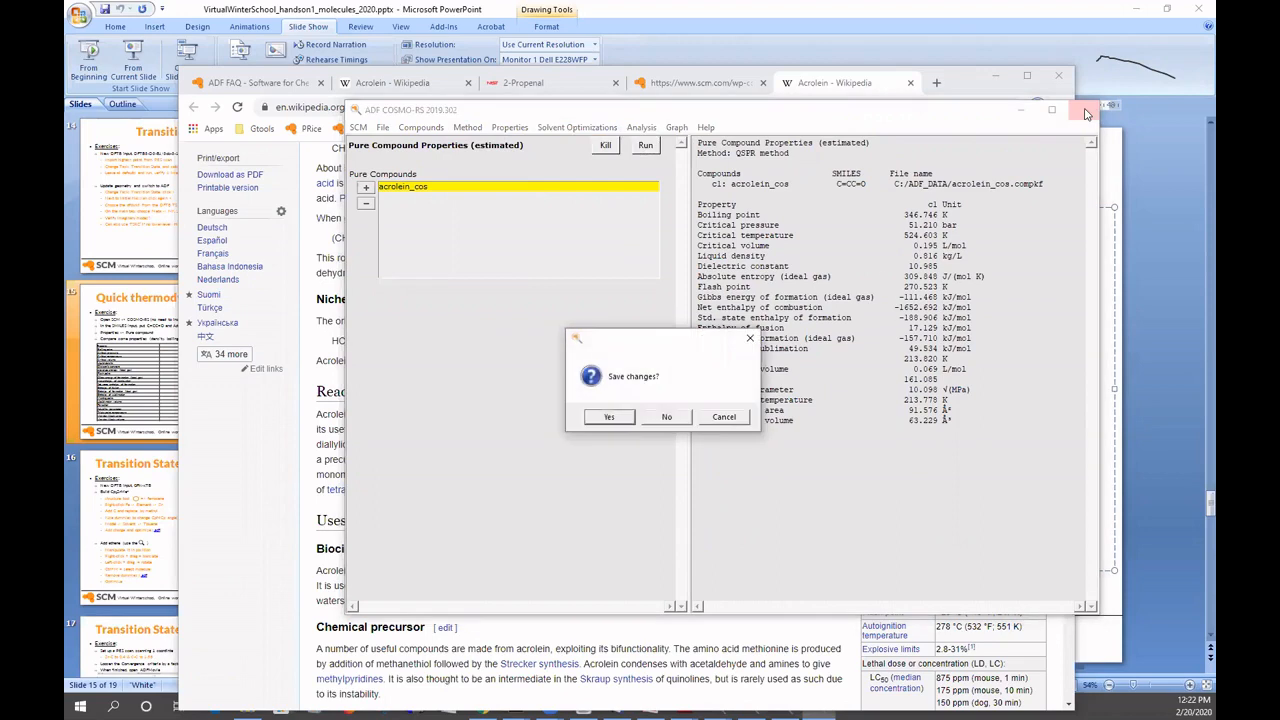
click(668, 417)
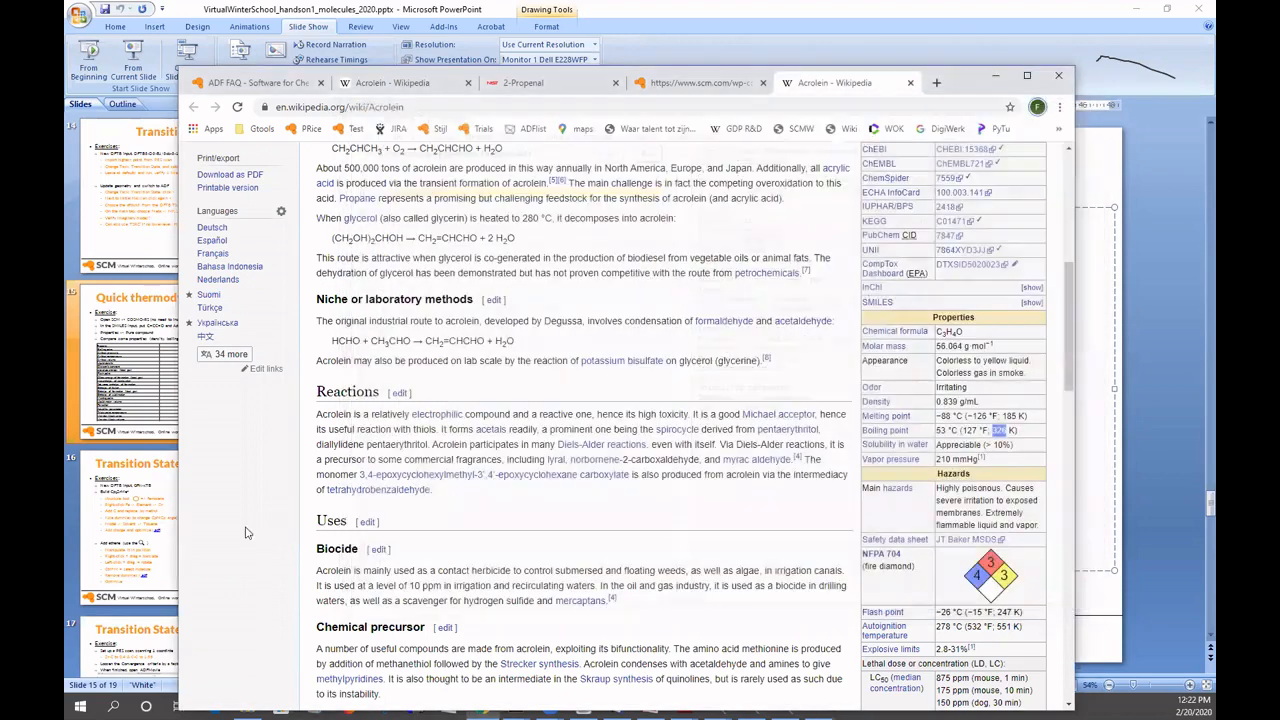
click(156, 483)
click(156, 482)
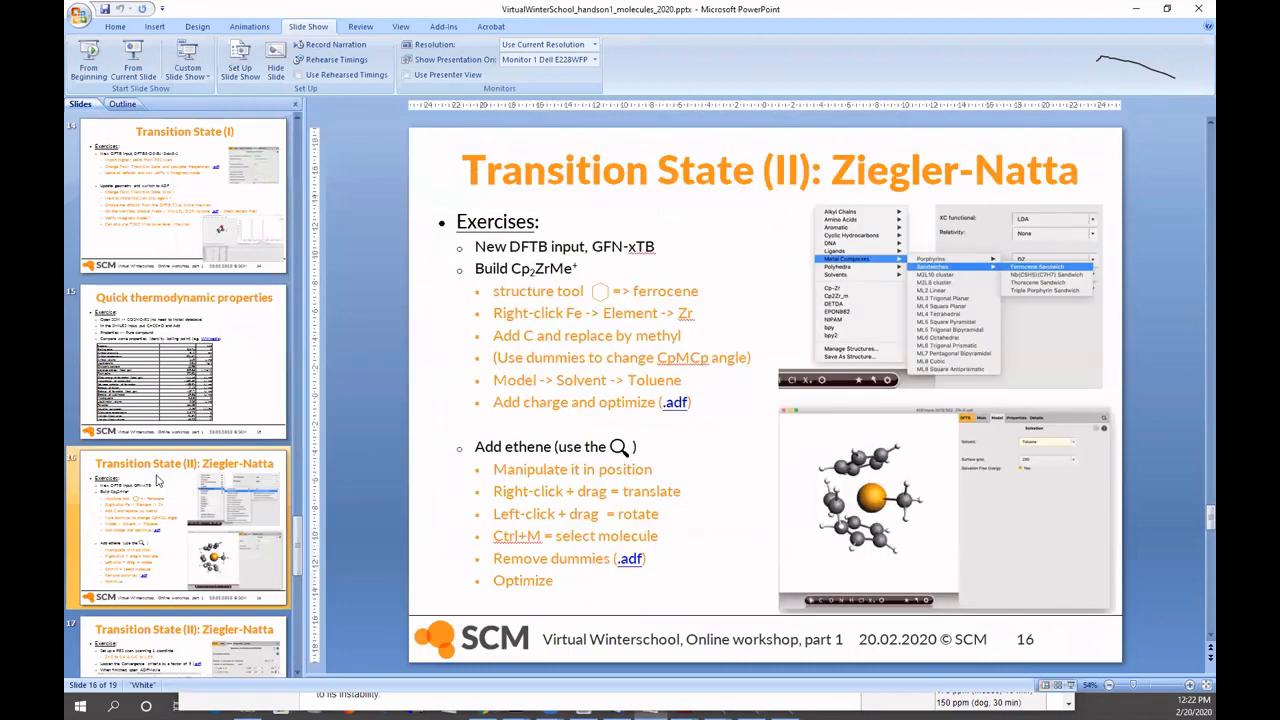
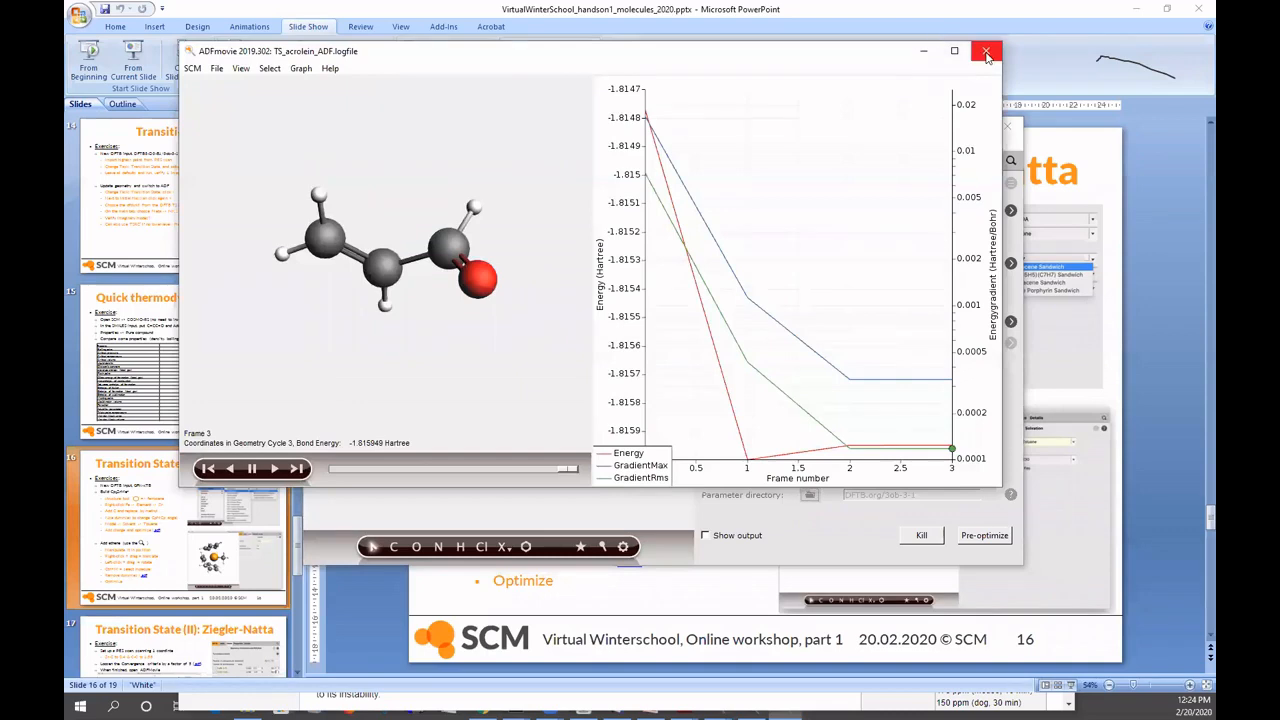
- Close the acrolein input window and place a Ferrocene Sandwich metal complex in an empty ADF input
click(1014, 127)
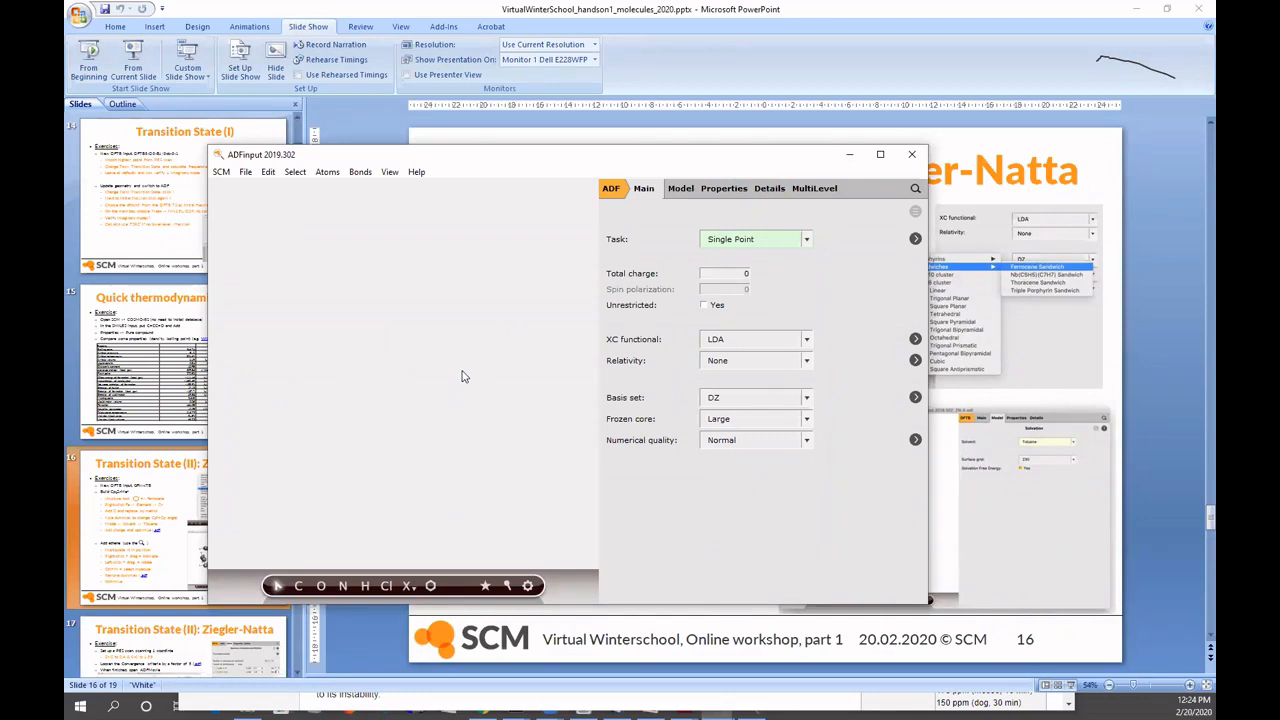
click(430, 588)
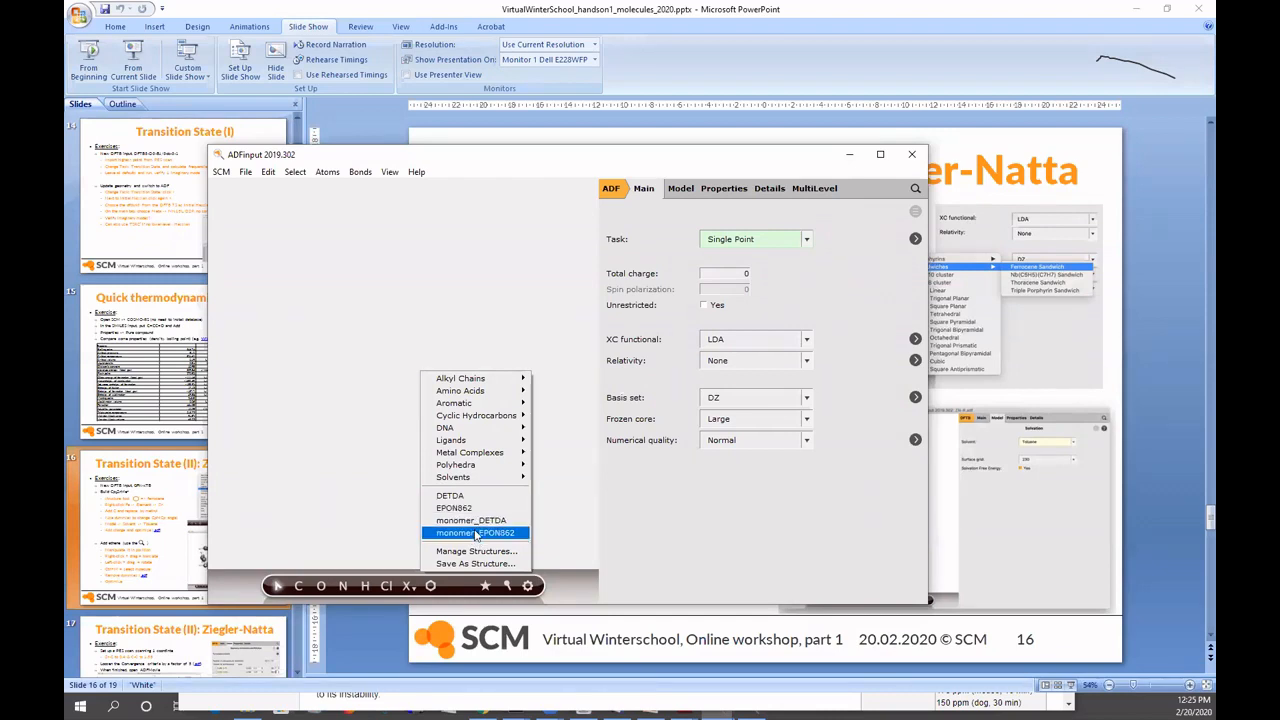
mouse_move(506, 403)
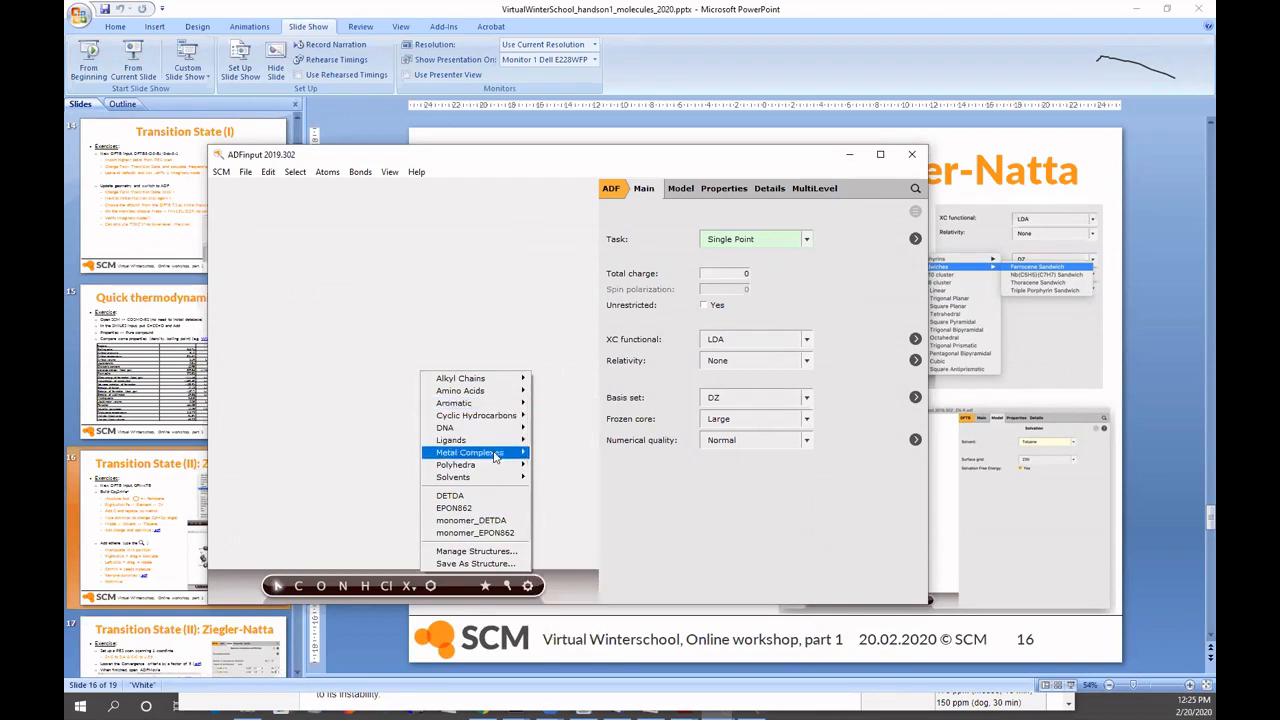
mouse_move(494, 456)
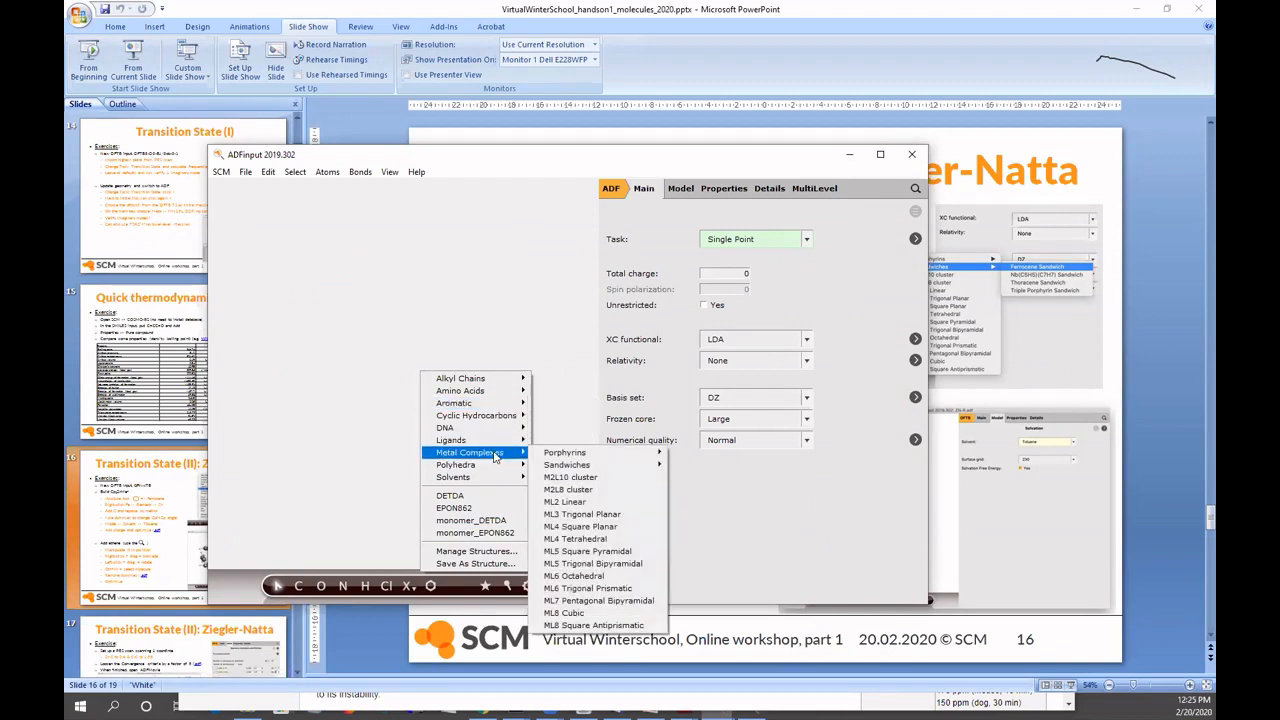
mouse_move(553, 470)
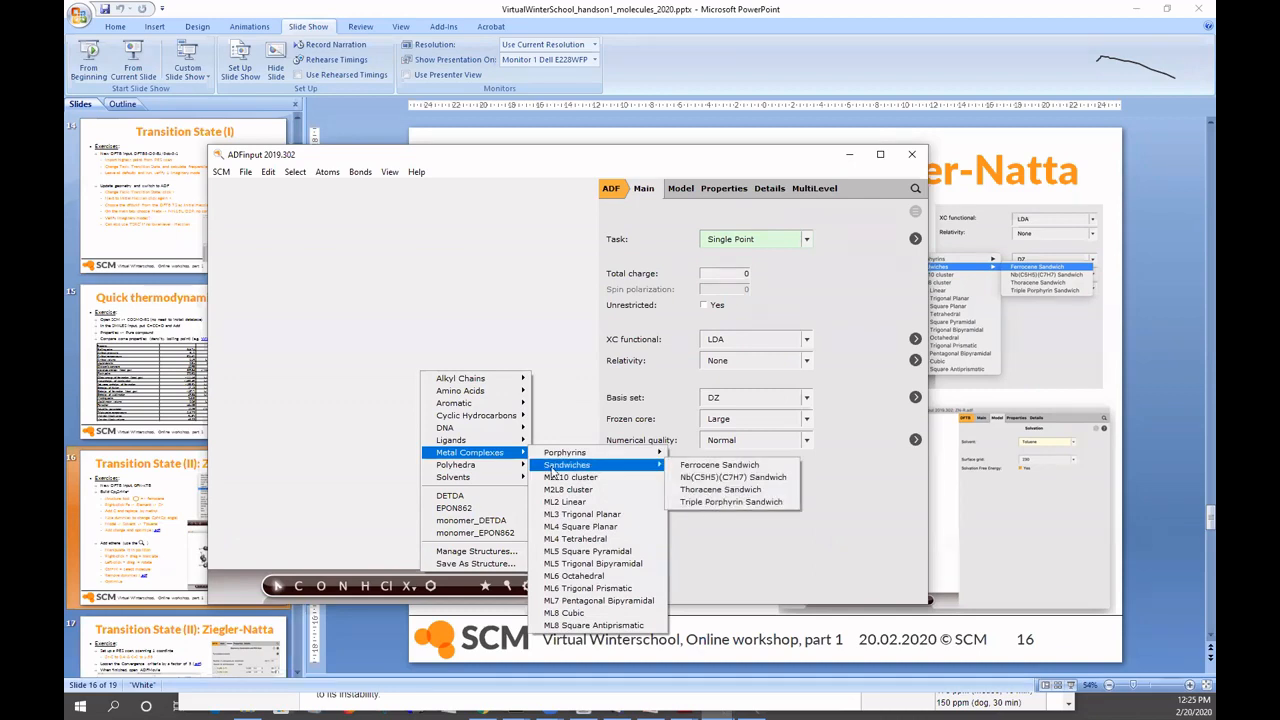
click(698, 465)
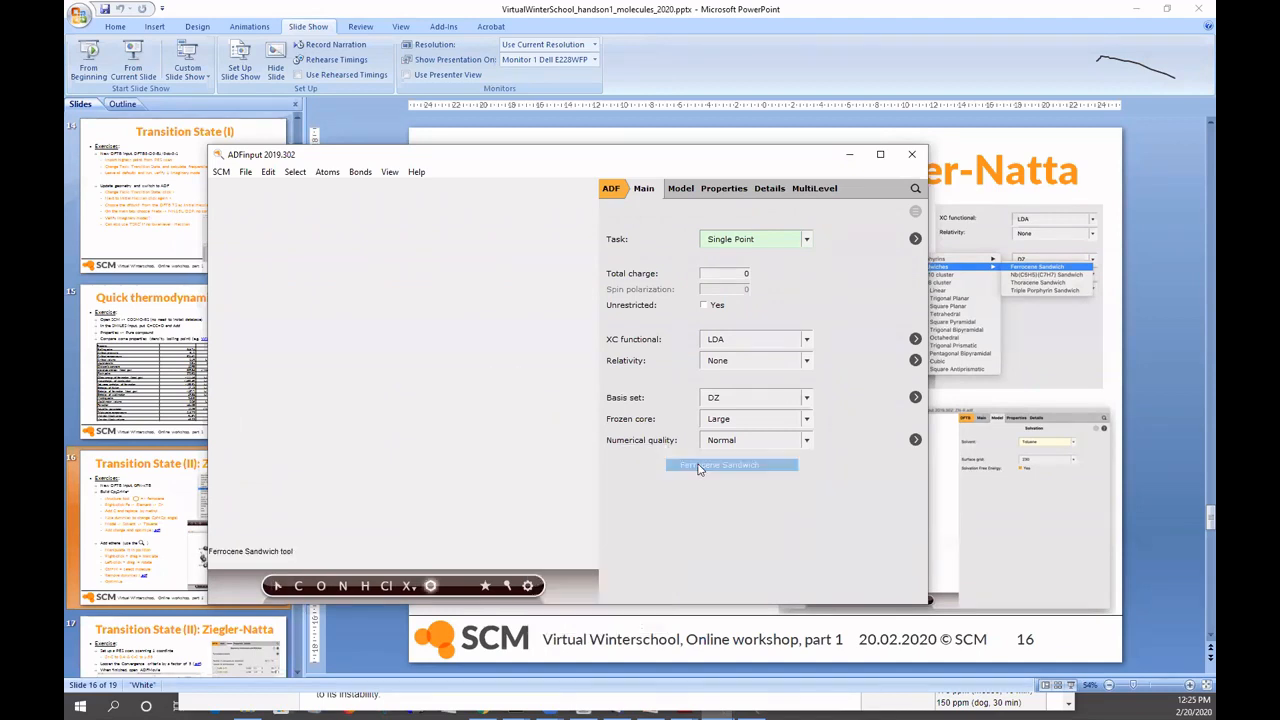
click(397, 365)
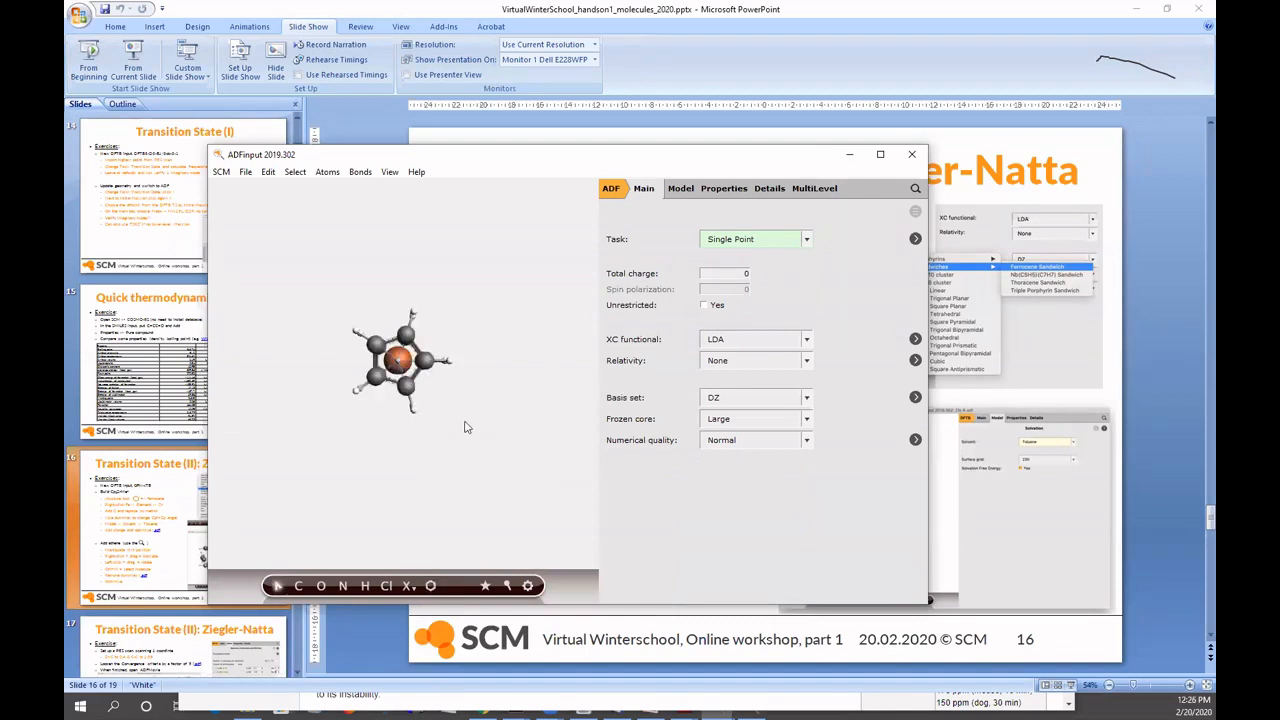
- Change the central iron atom of the ferrocene sandwich to zirconium (Zr), declining the bug report
drag(469, 462, 280, 389)
drag(359, 305, 334, 300)
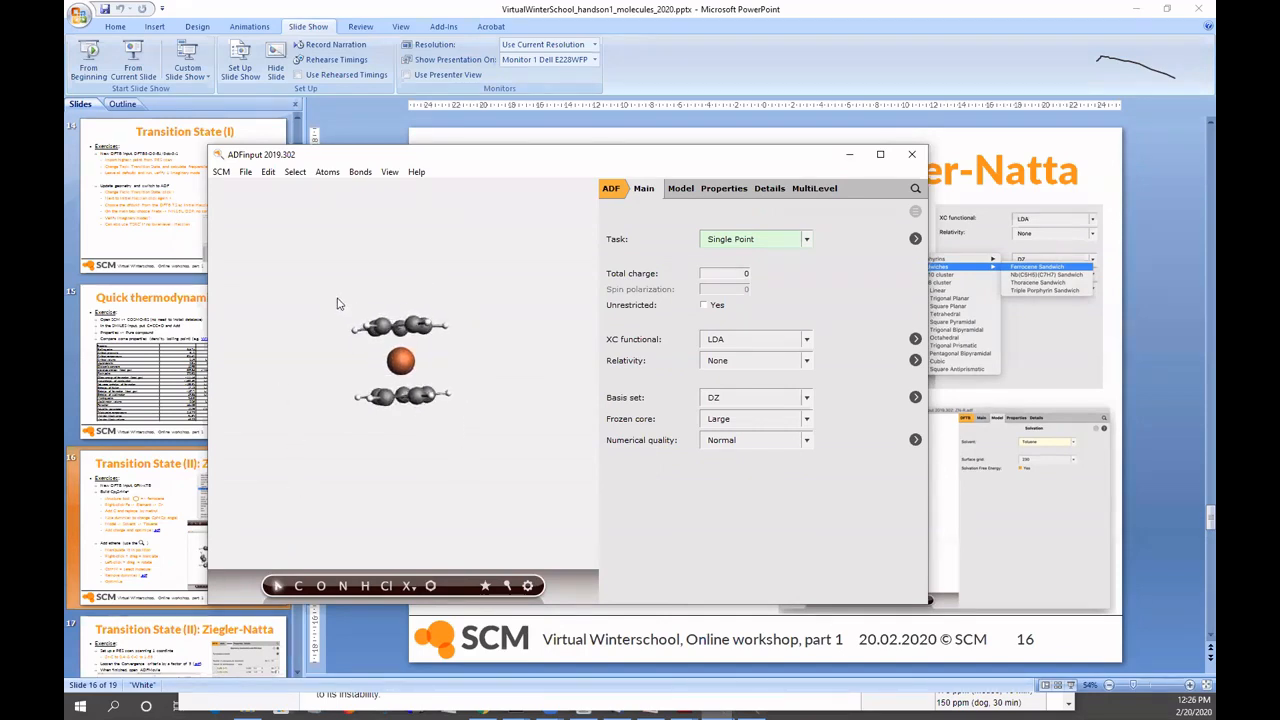
click(400, 365)
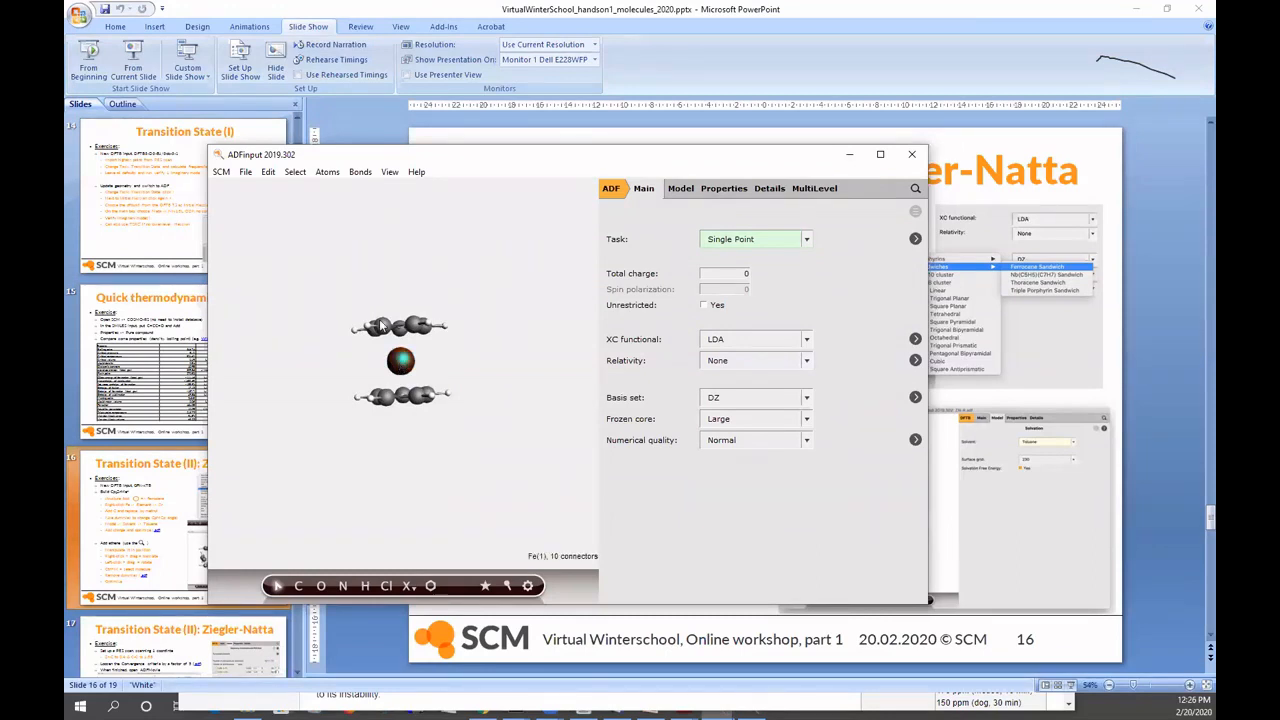
click(269, 173)
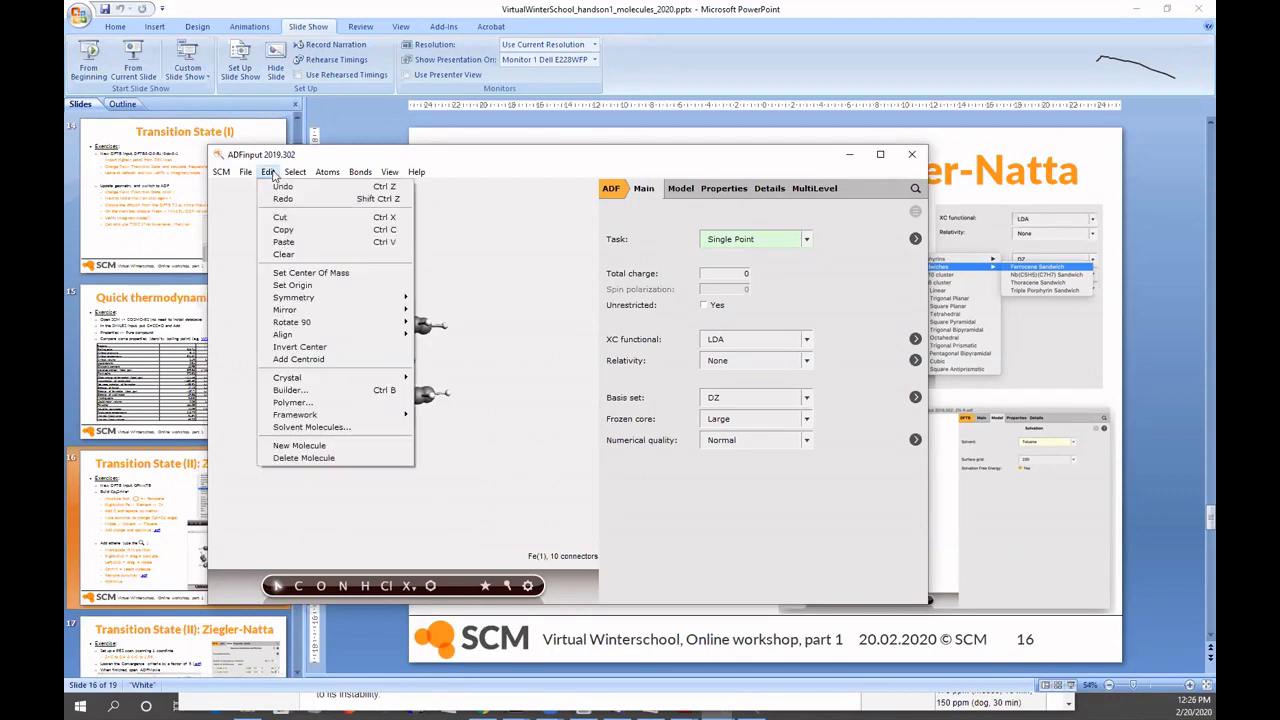
mouse_move(331, 174)
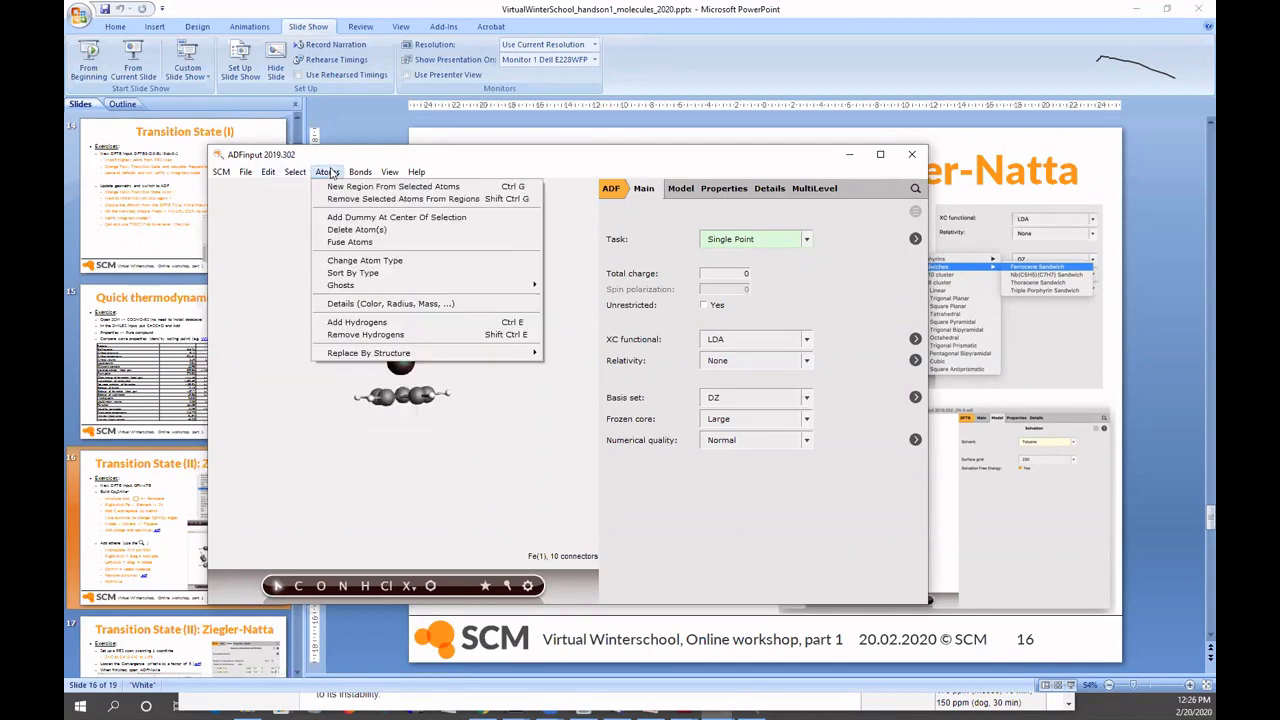
click(386, 263)
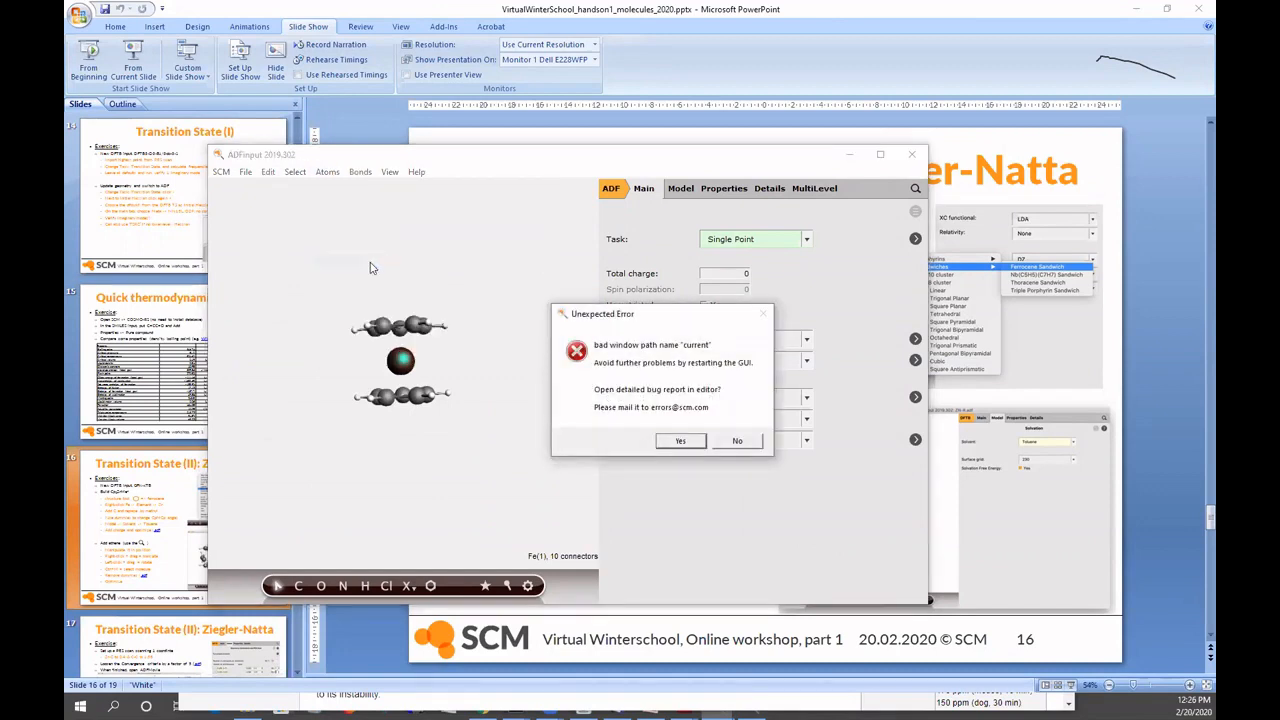
click(737, 441)
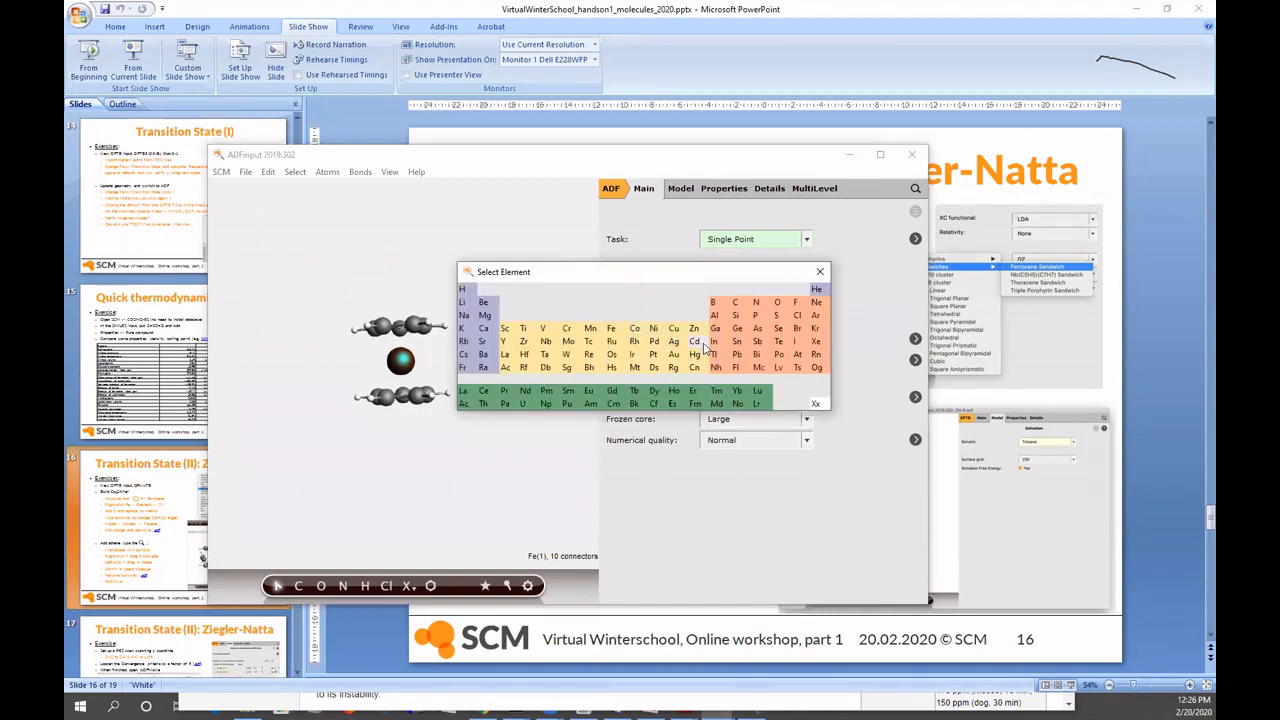
click(523, 341)
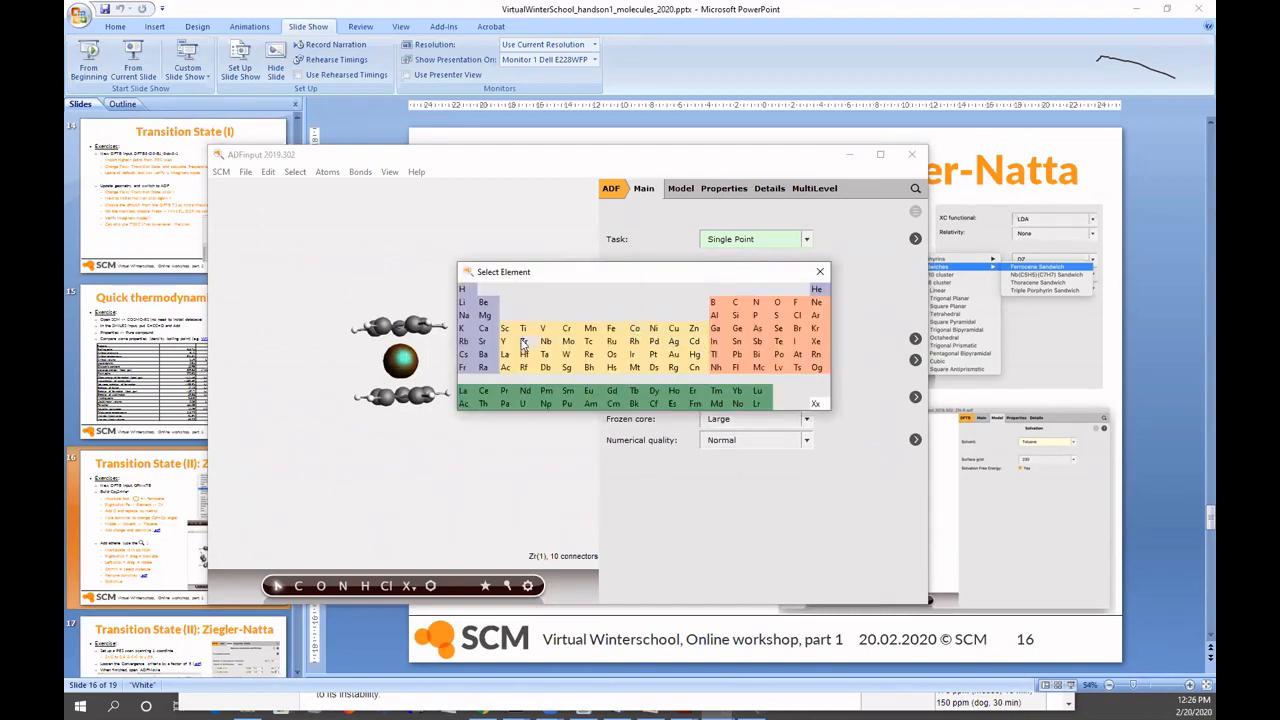
click(820, 271)
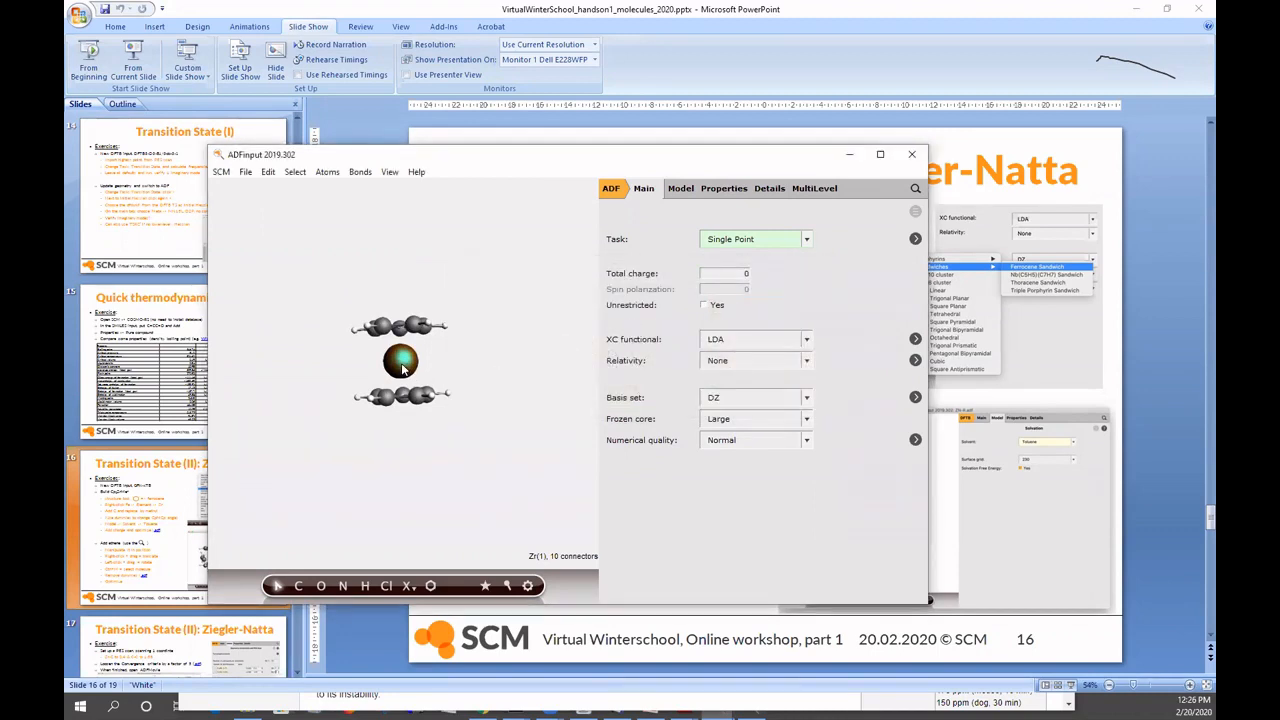
right_click(403, 368)
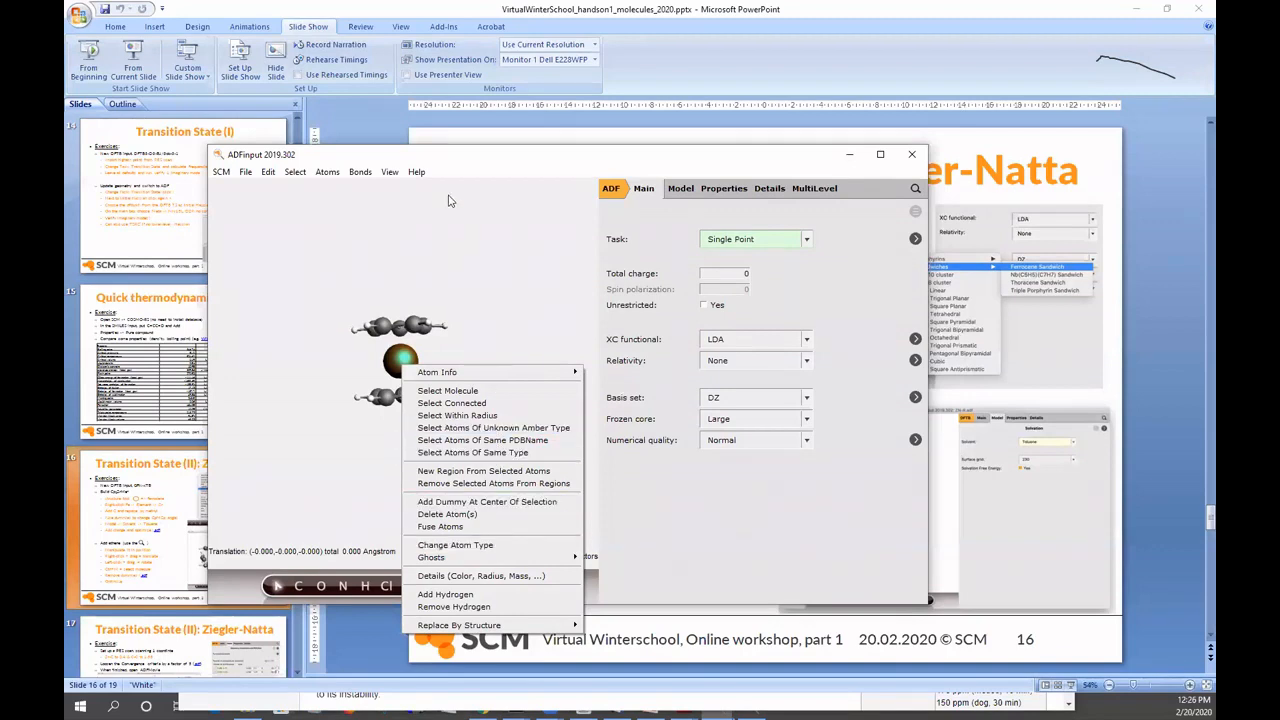
click(466, 256)
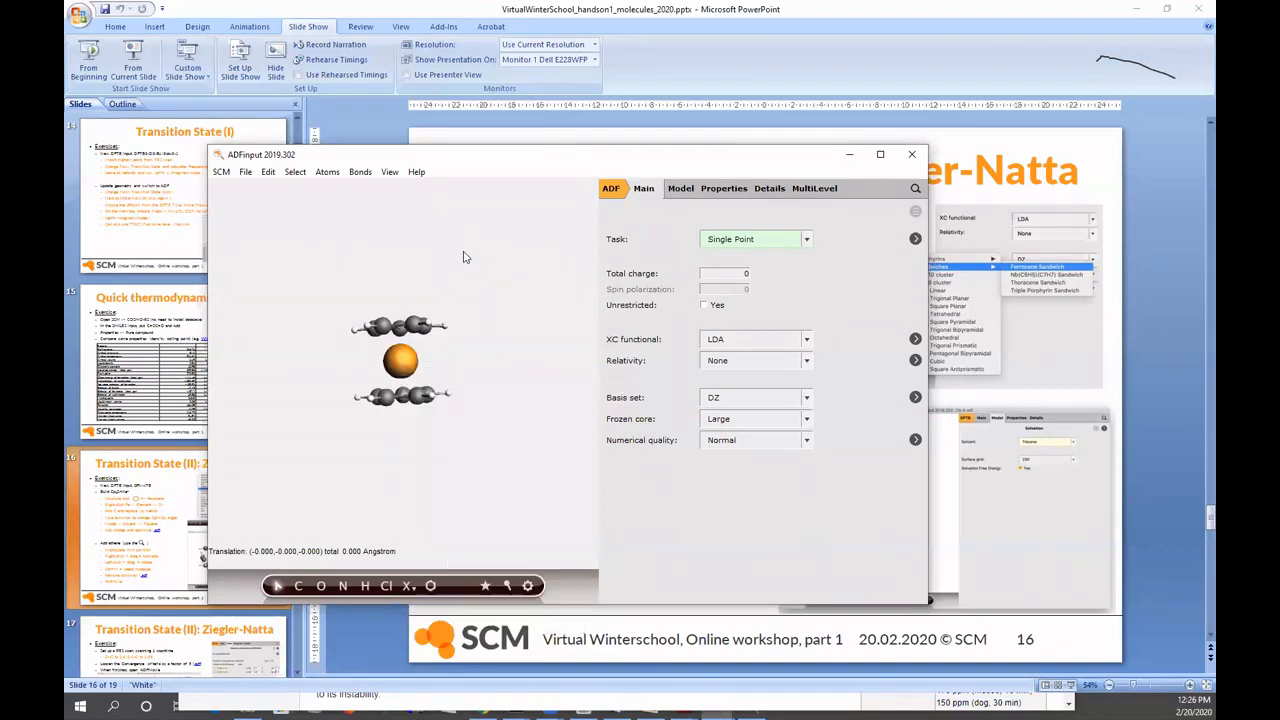
- Replace one hydrogen on the upper cyclopentadienyl ring with the Methyl structure from the alkyl chains
right_click(447, 331)
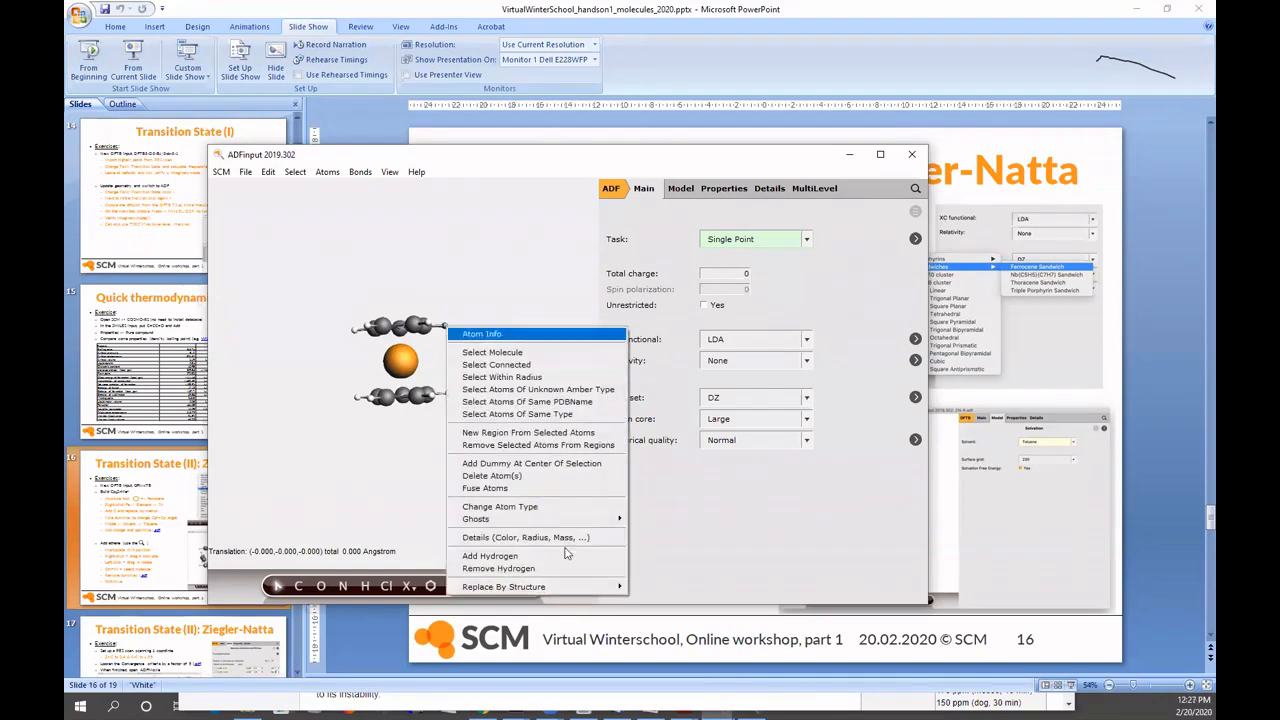
mouse_move(594, 589)
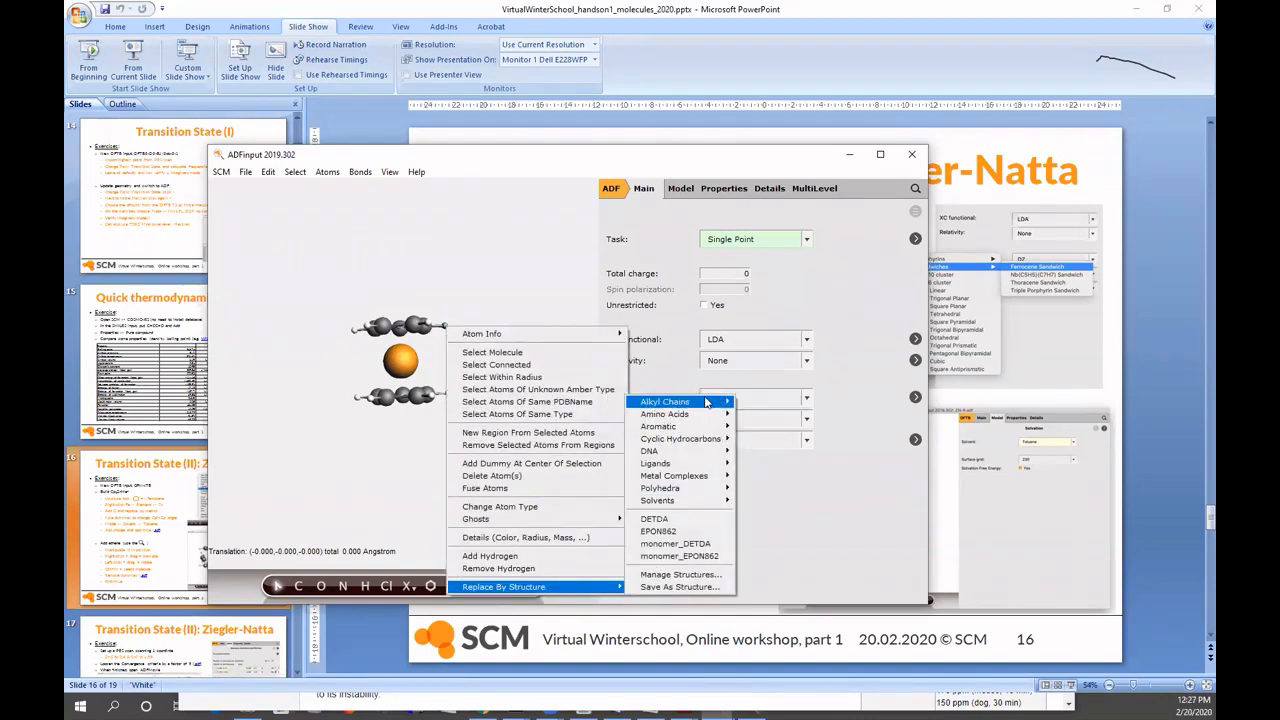
mouse_move(705, 401)
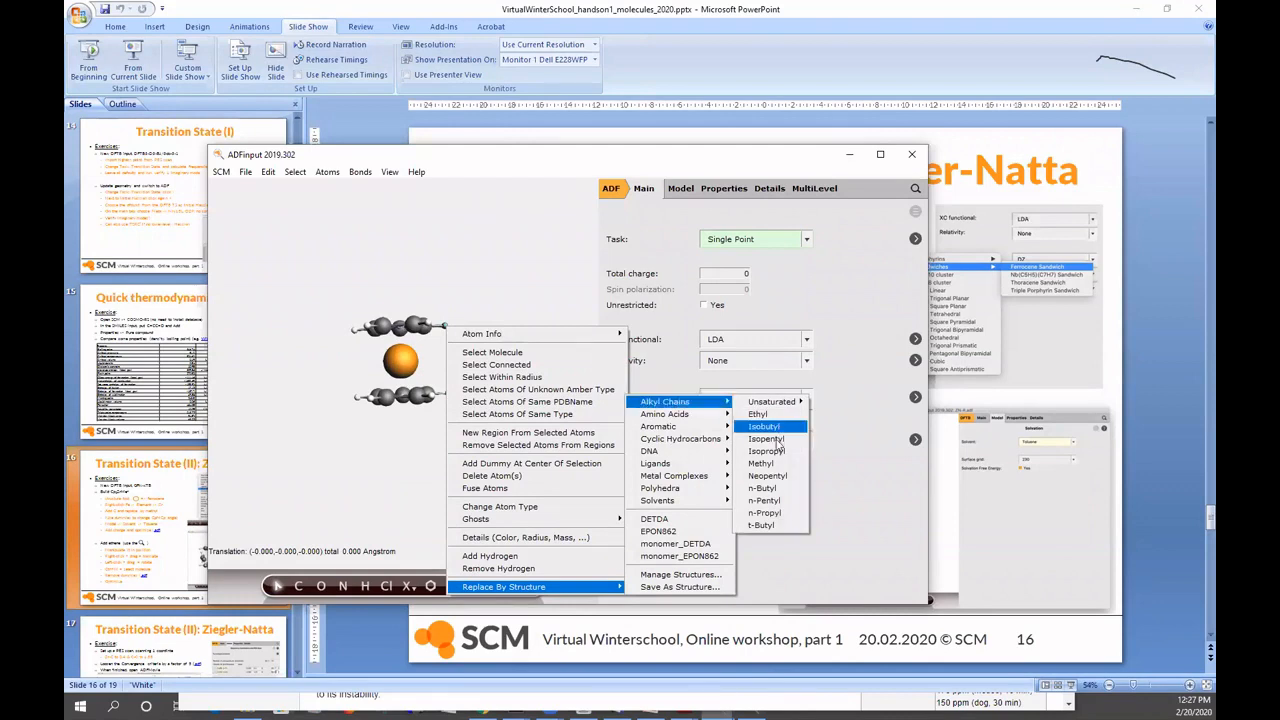
click(769, 465)
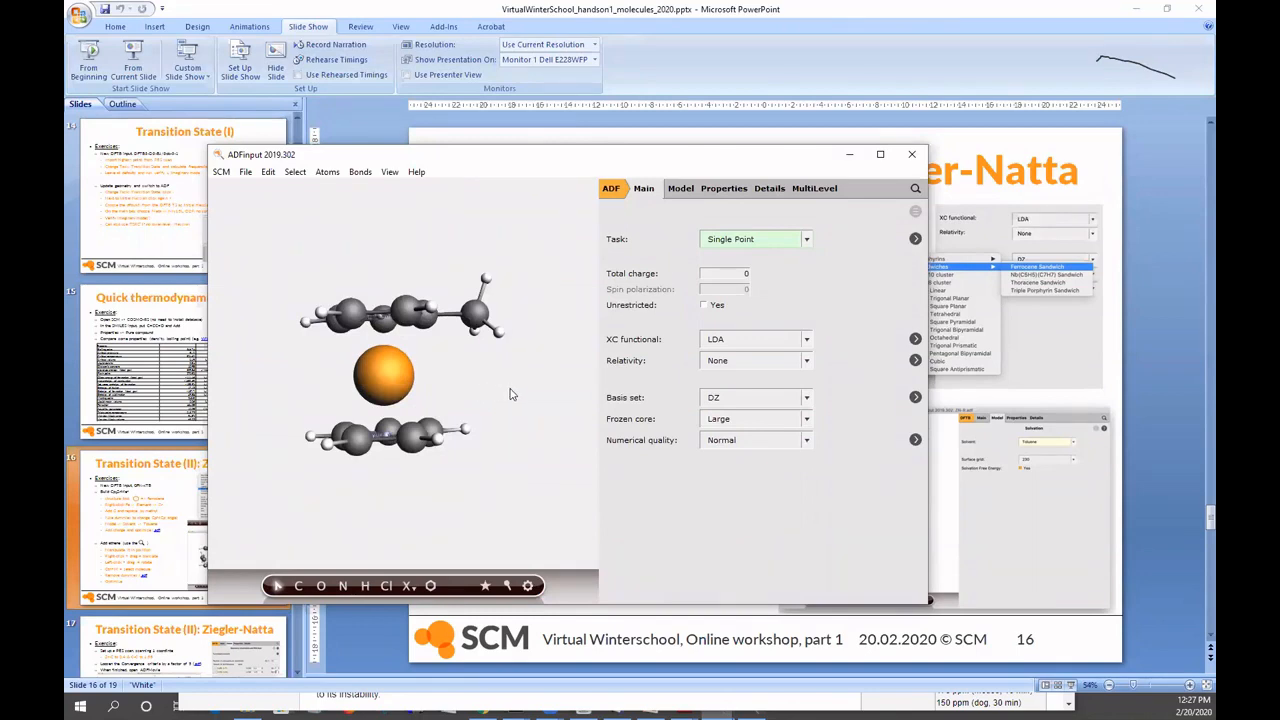
- Bend the sandwich by reducing the angle between the two ring-centre dummy atoms around the zirconium
drag(537, 394, 400, 425)
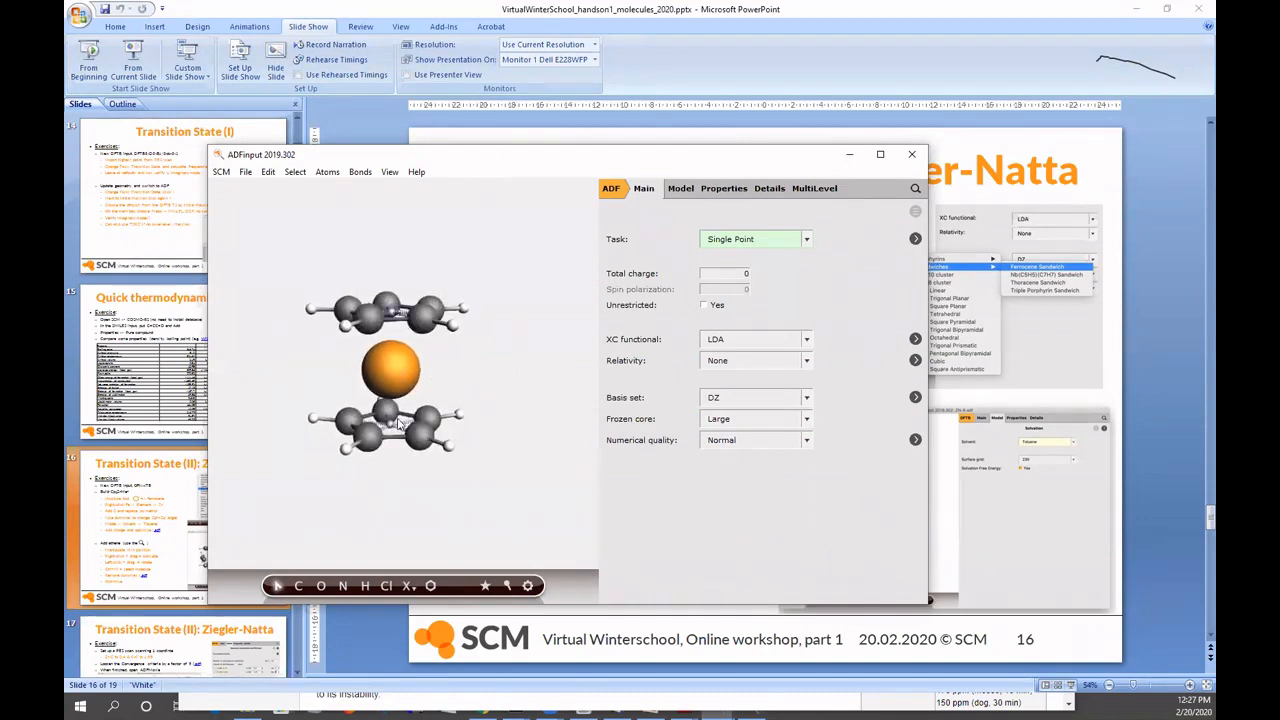
click(388, 423)
shift+click(391, 375)
shift+click(389, 374)
shift+click(385, 375)
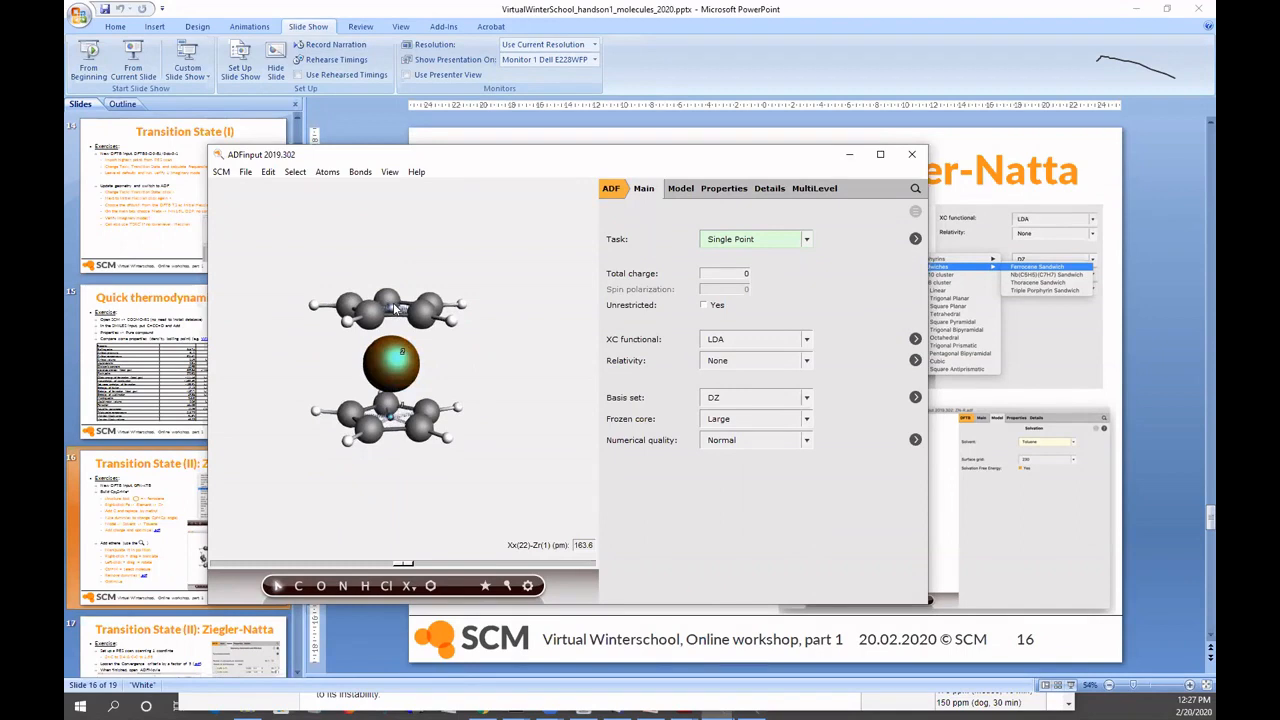
shift+click(393, 303)
shift+click(393, 303)
shift+click(391, 413)
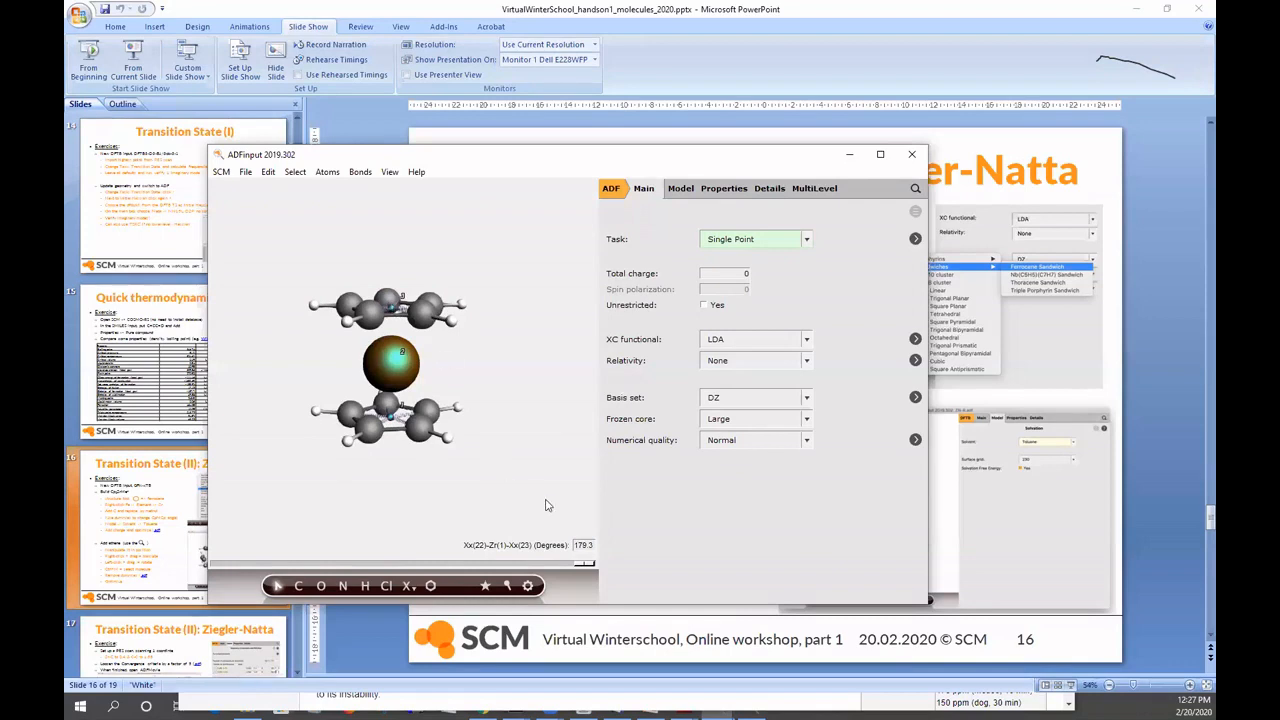
drag(590, 566, 548, 566)
drag(489, 484, 420, 420)
click(481, 471)
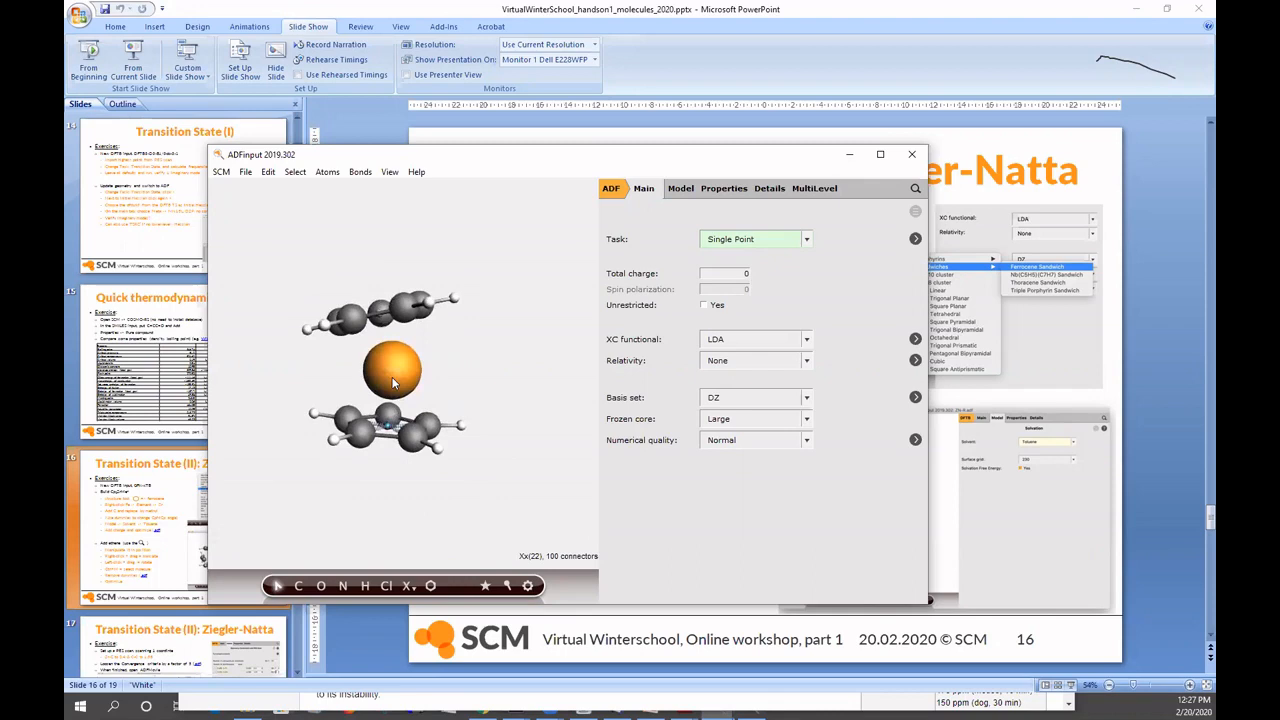
- Slightly lengthen the distance between the zirconium and the lower ring's centre dummy atom
click(393, 389)
drag(405, 566, 413, 566)
click(477, 355)
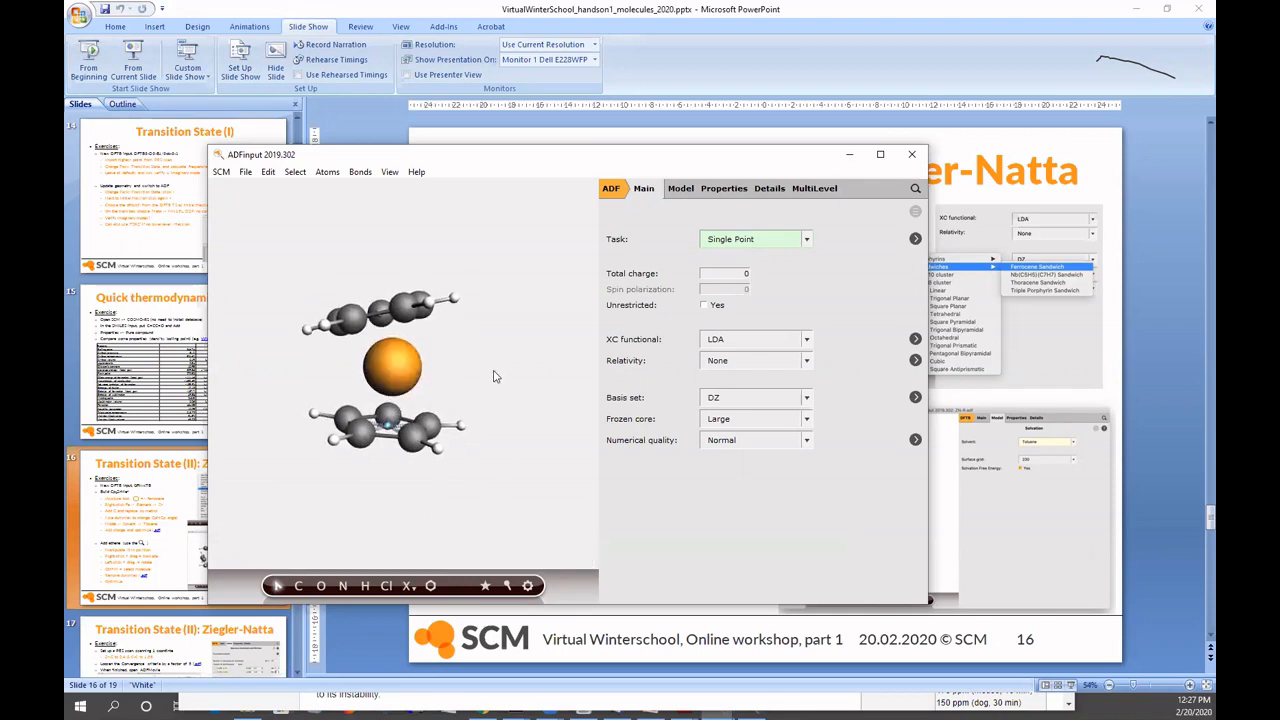
- Lengthen the distance between the zirconium and the upper ring's centre dummy atom to about 164.8 pm
drag(483, 362, 364, 305)
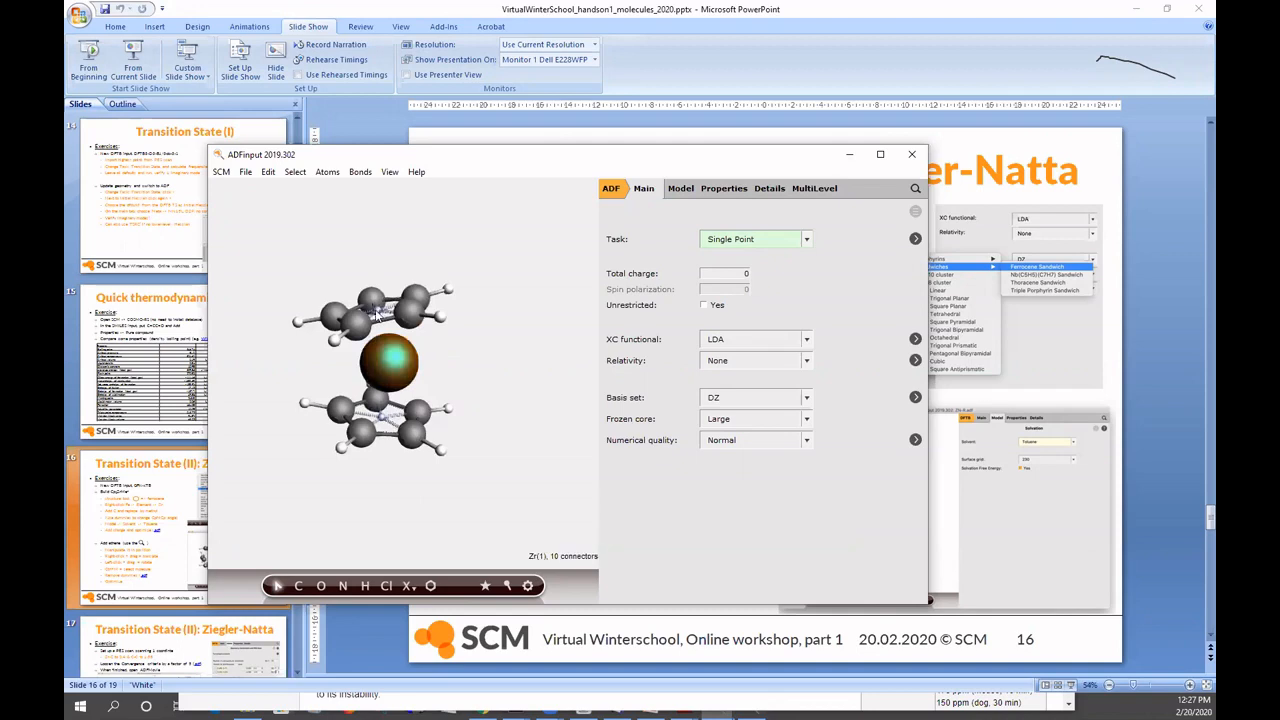
click(383, 313)
drag(397, 342, 381, 318)
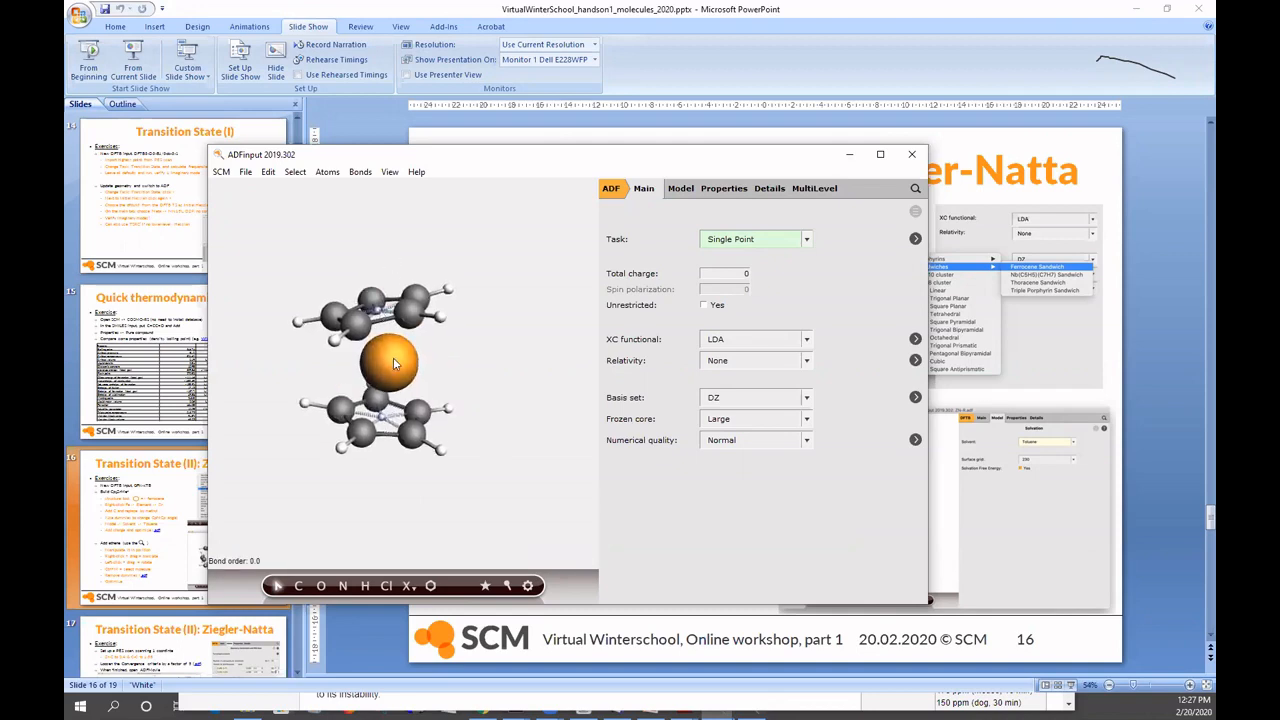
click(393, 357)
shift+click(380, 313)
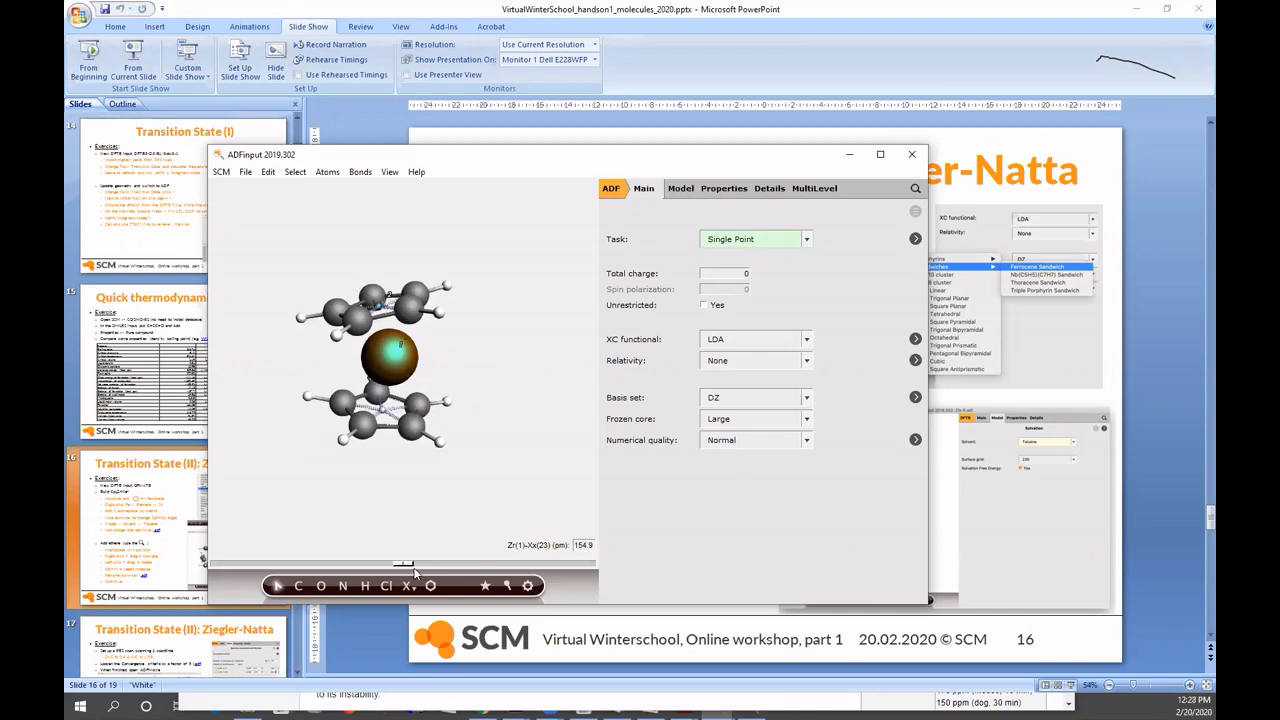
drag(407, 567, 421, 567)
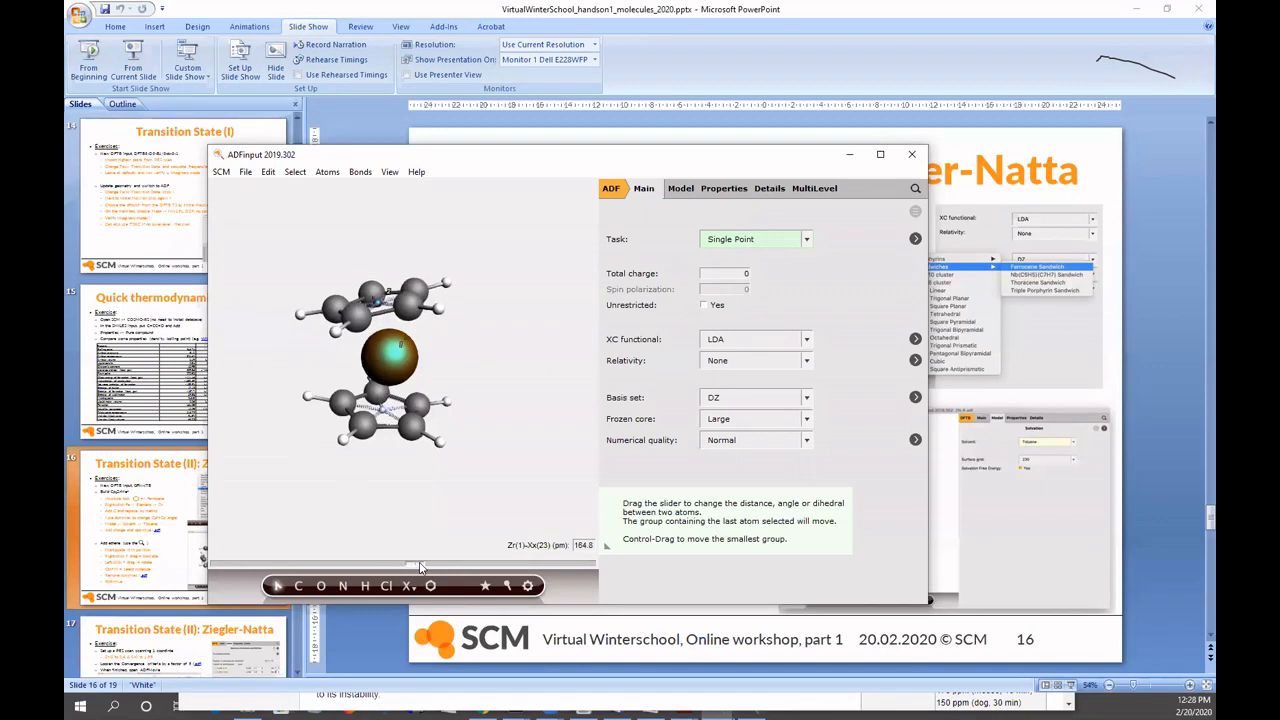
click(500, 402)
drag(509, 405, 375, 331)
mouse_move(465, 325)
mouse_down()
mouse_move(537, 386)
mouse_move(453, 305)
mouse_up()
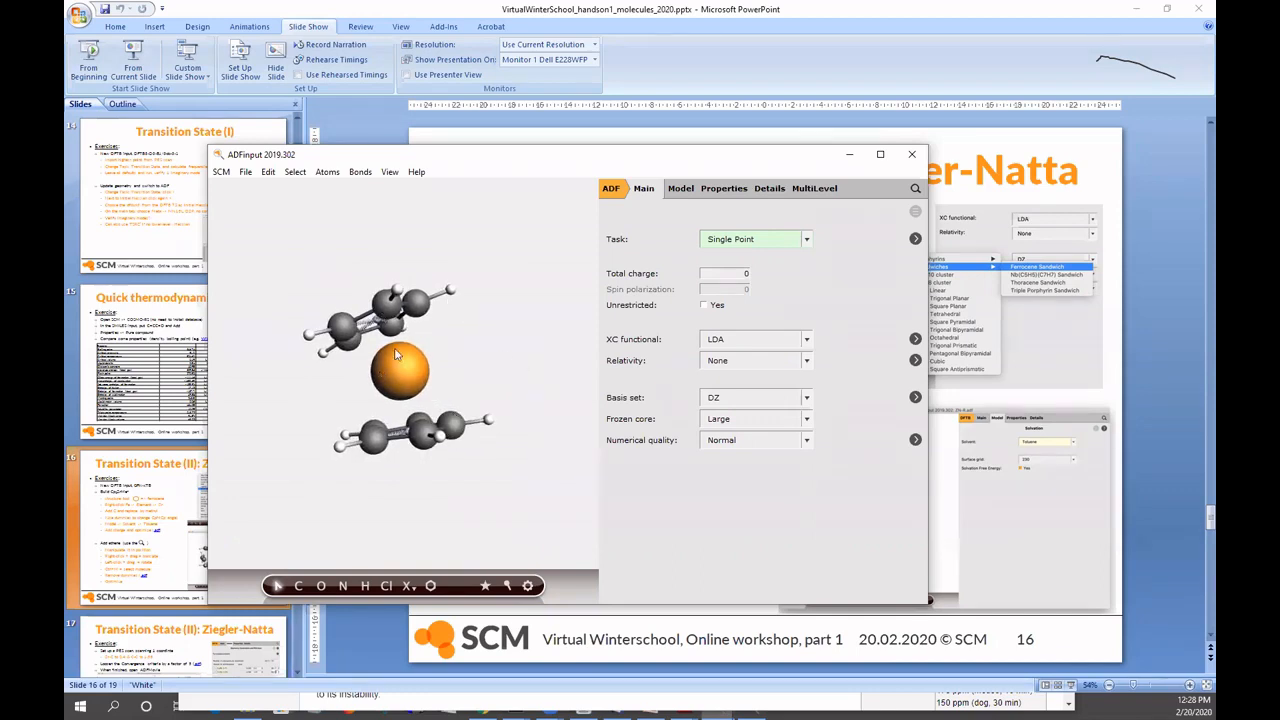
mouse_move(531, 378)
mouse_down()
mouse_move(527, 421)
mouse_move(528, 393)
mouse_up()
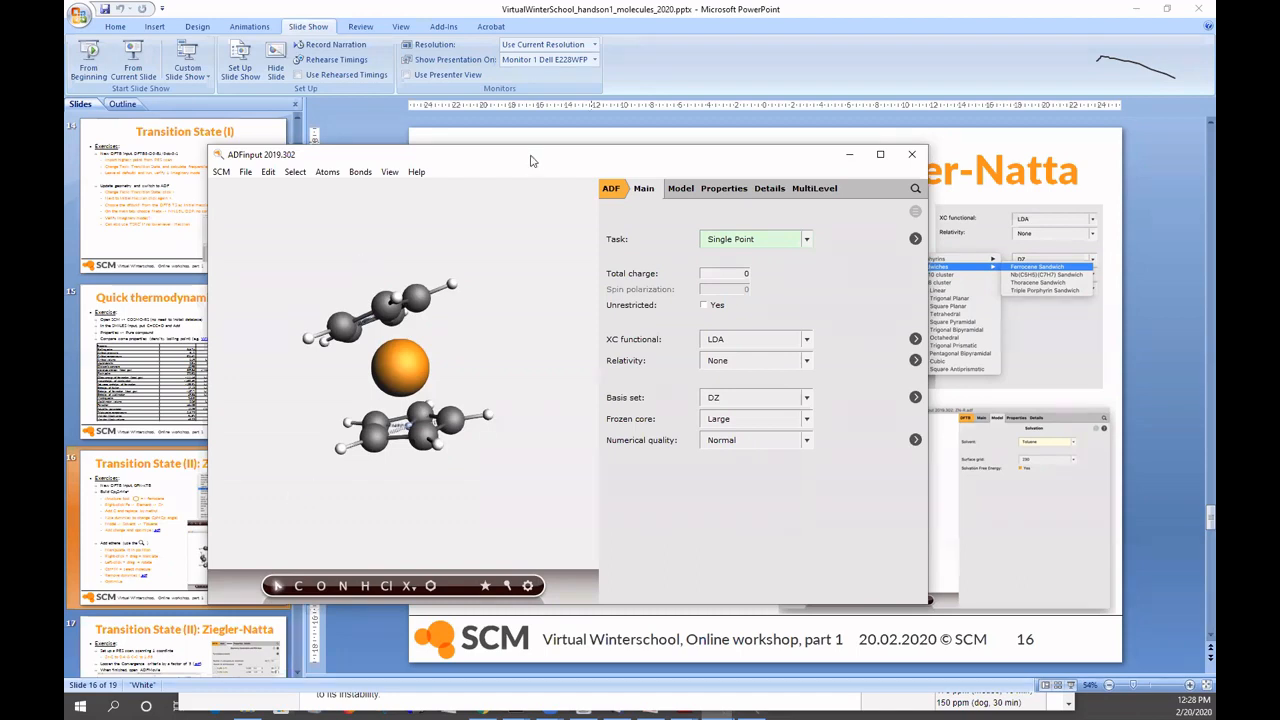
- Check the Ziegler-Natta exercise instructions on the PowerPoint slide and return to the zirconium complex in ADFinput
click(208, 535)
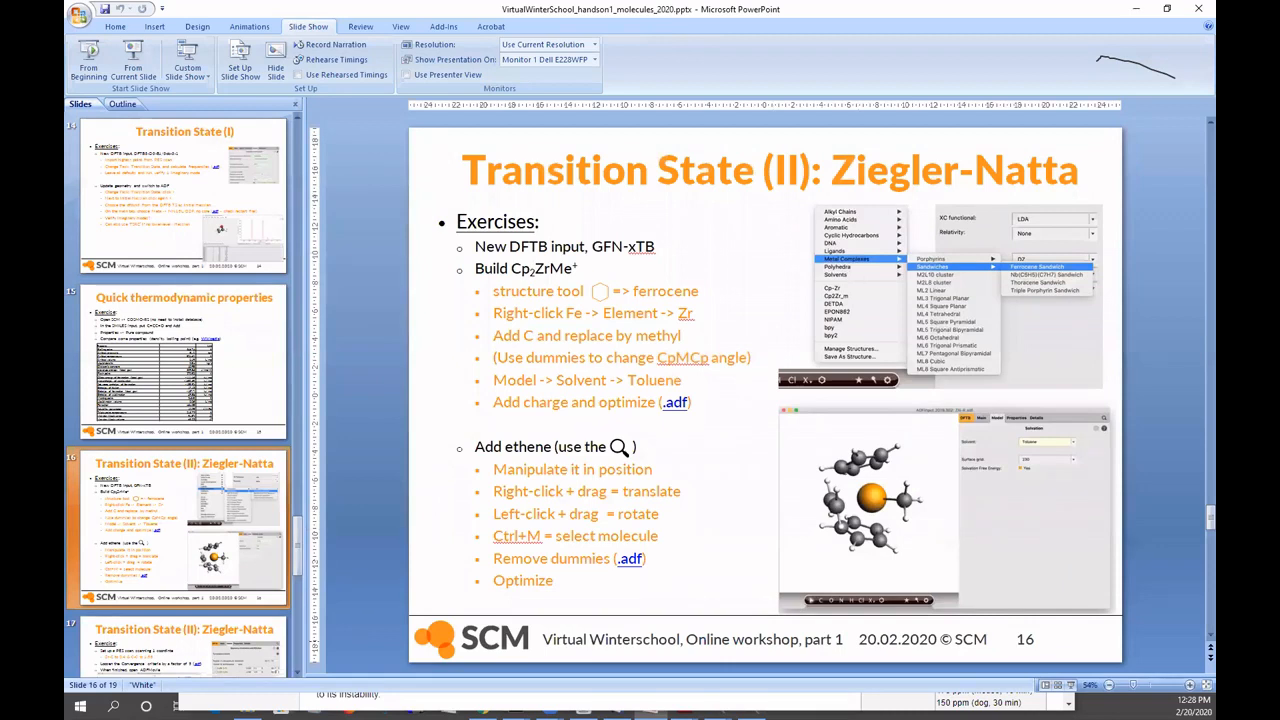
key(alt+Tab)
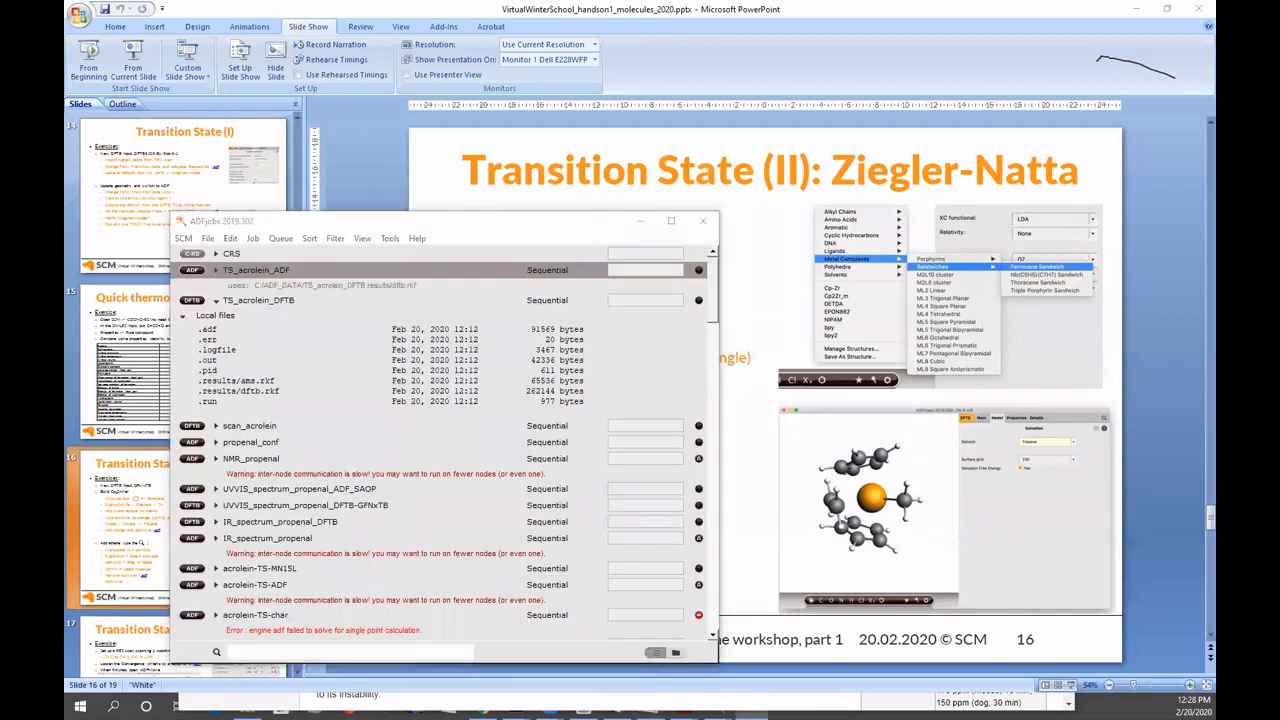
key(alt+Tab)
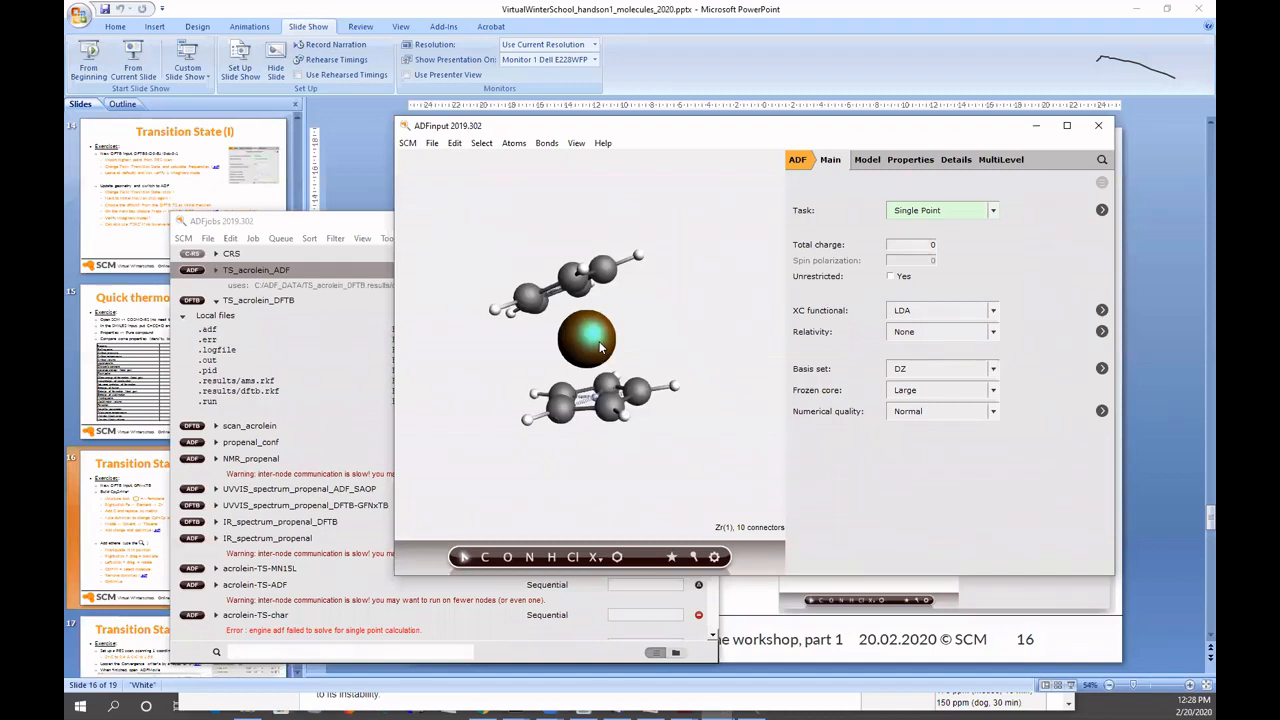
- Bond a new carbon to the zirconium atom and complete it as a methyl group
key(c)
drag(600, 346, 654, 318)
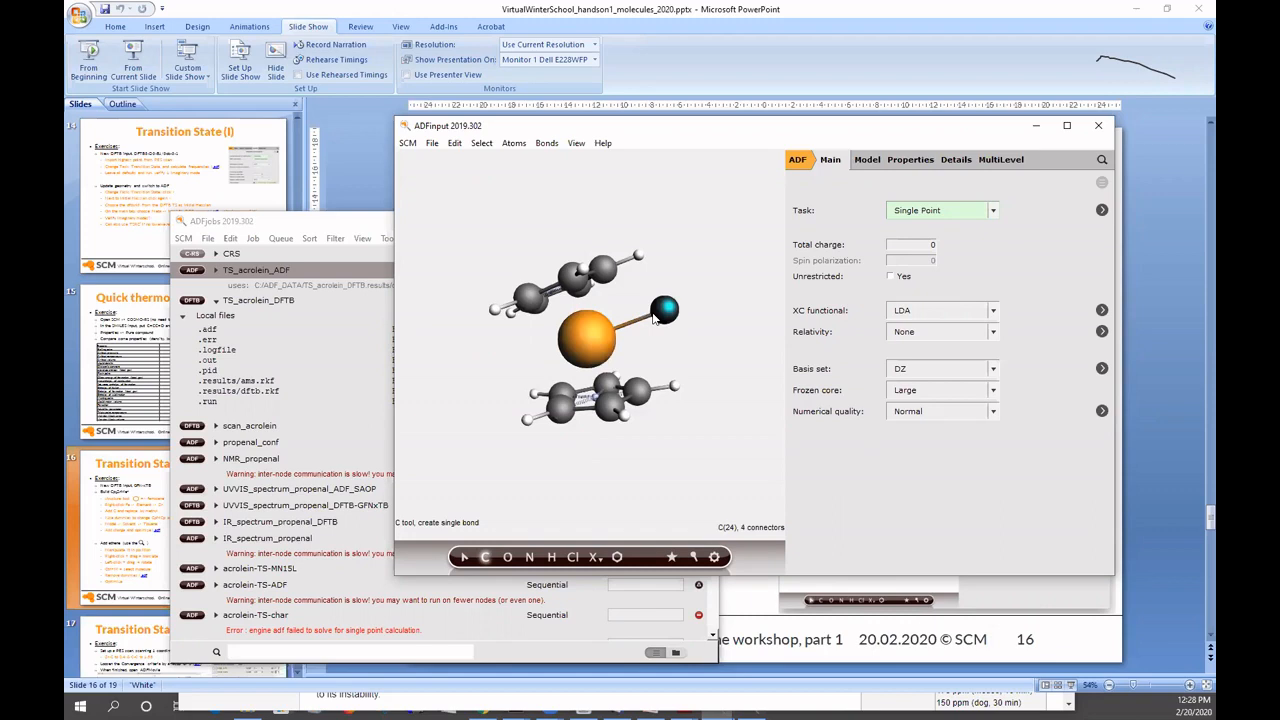
drag(747, 321, 758, 416)
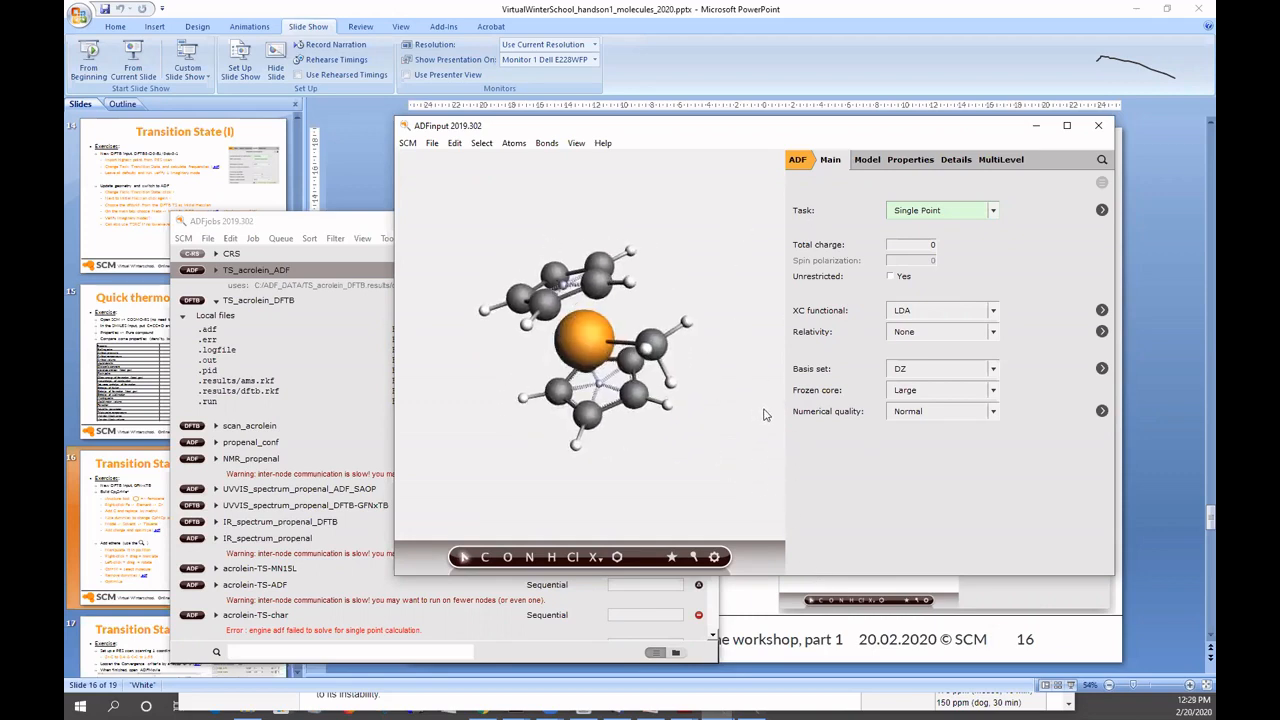
- Switch the calculation to DFTB with the GFN1-xTB model and set the total charge to 1
click(797, 160)
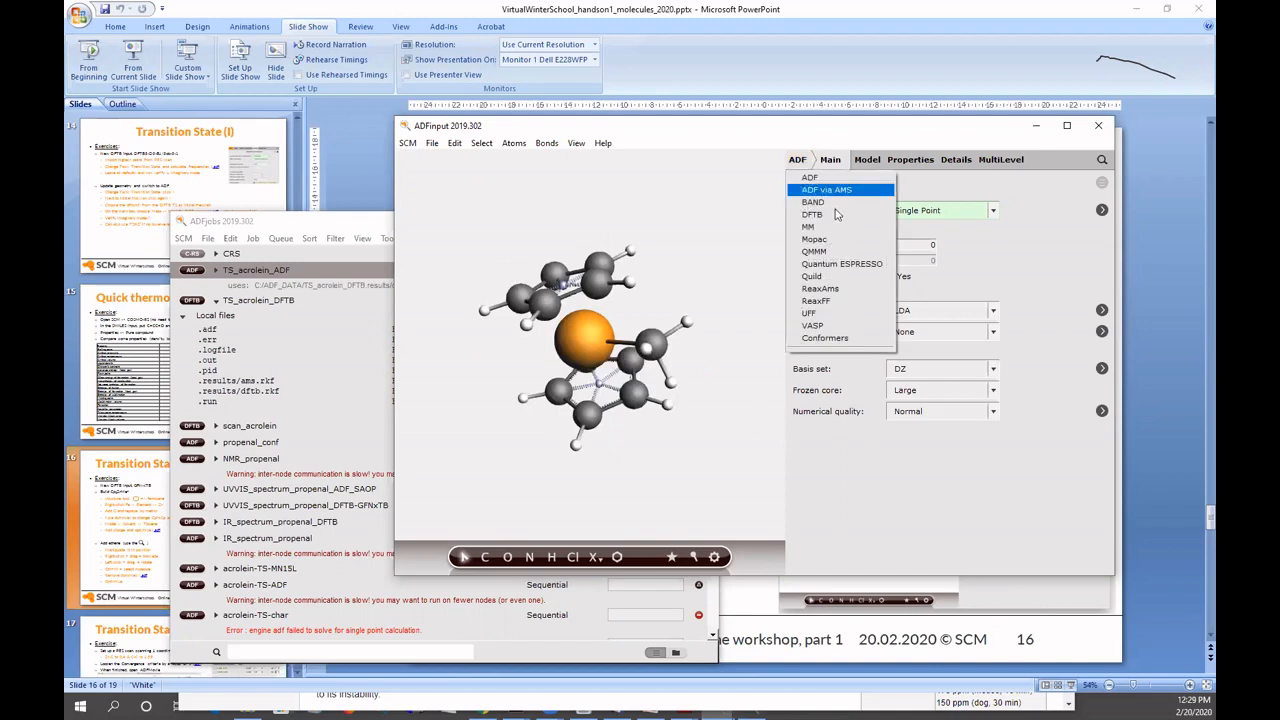
click(833, 216)
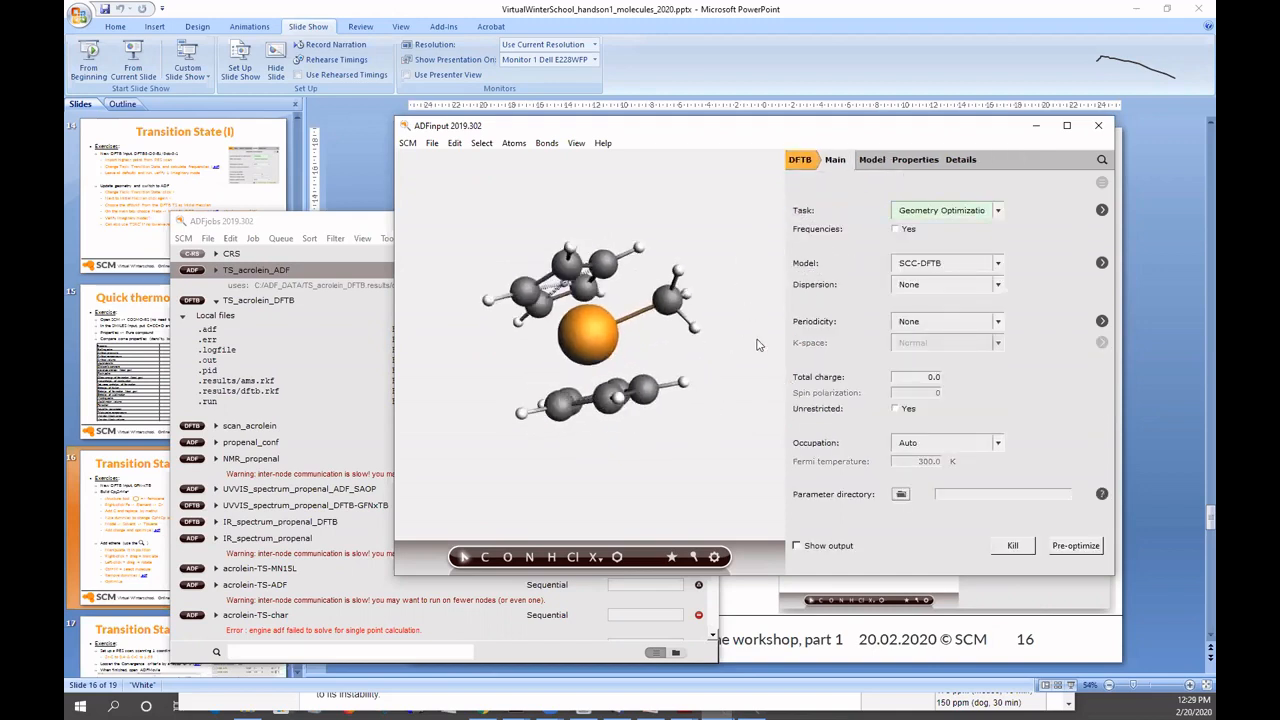
click(930, 265)
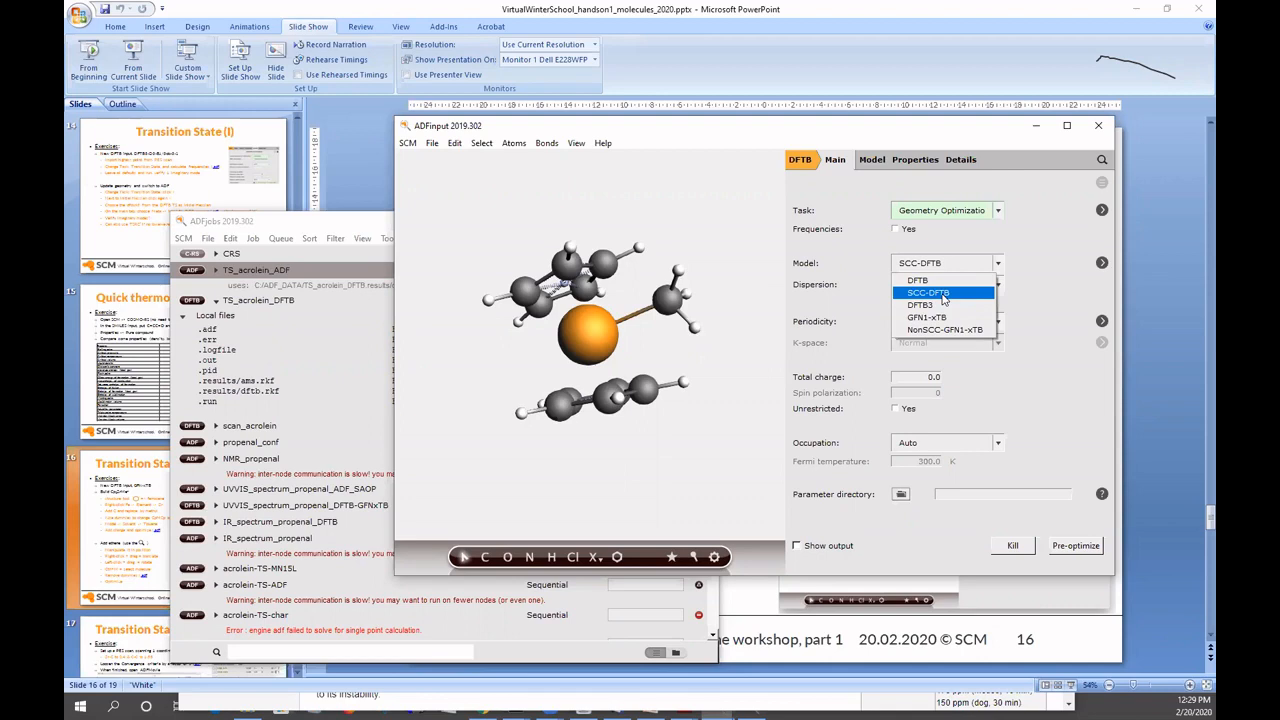
click(940, 317)
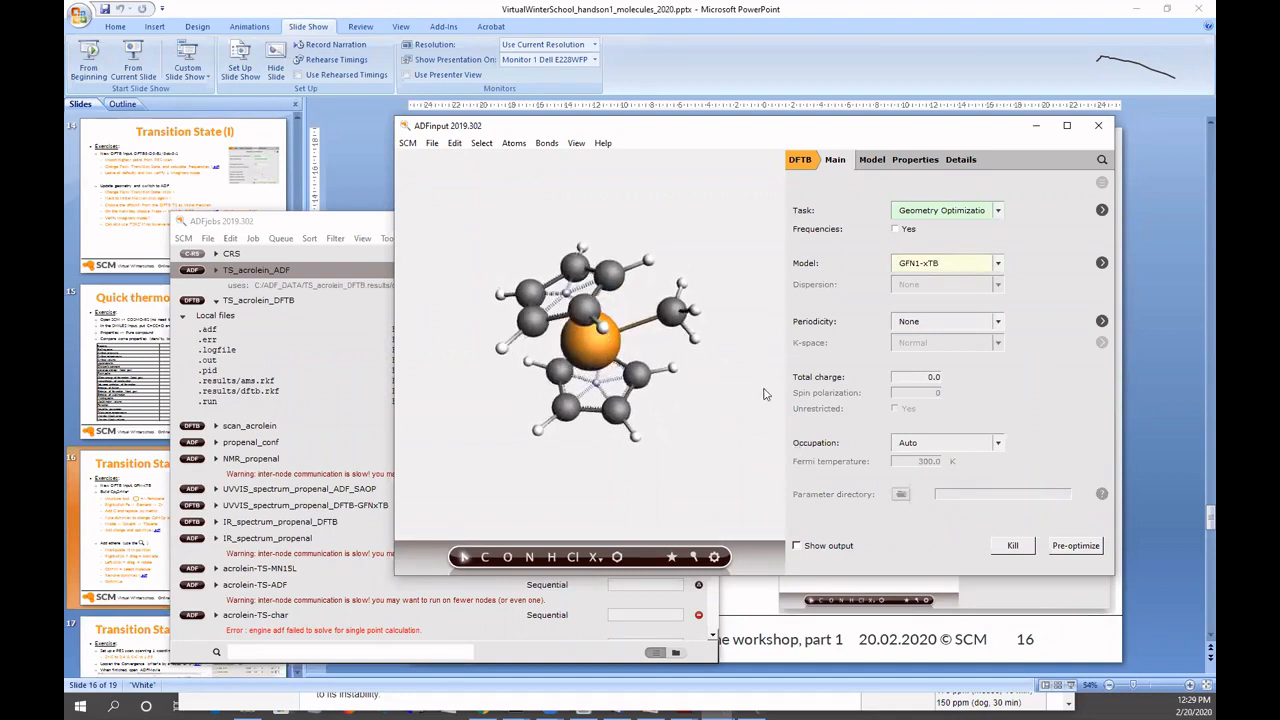
double_click(929, 376)
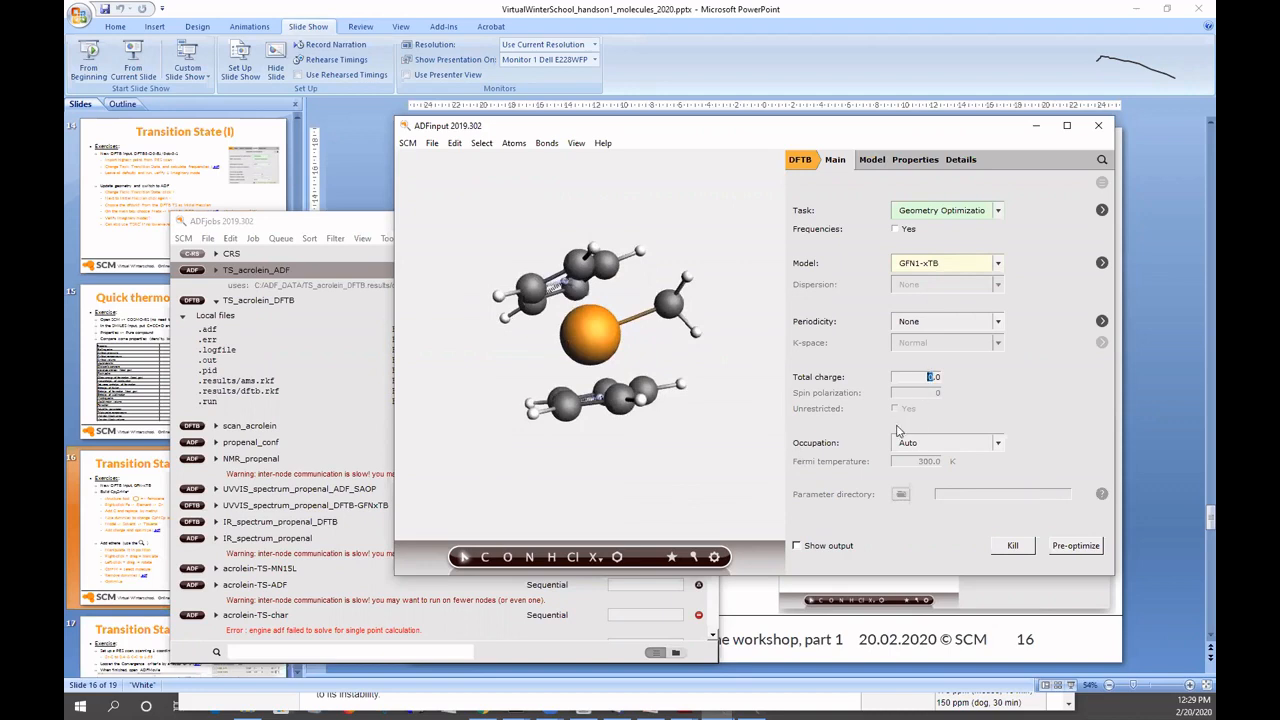
text(1)
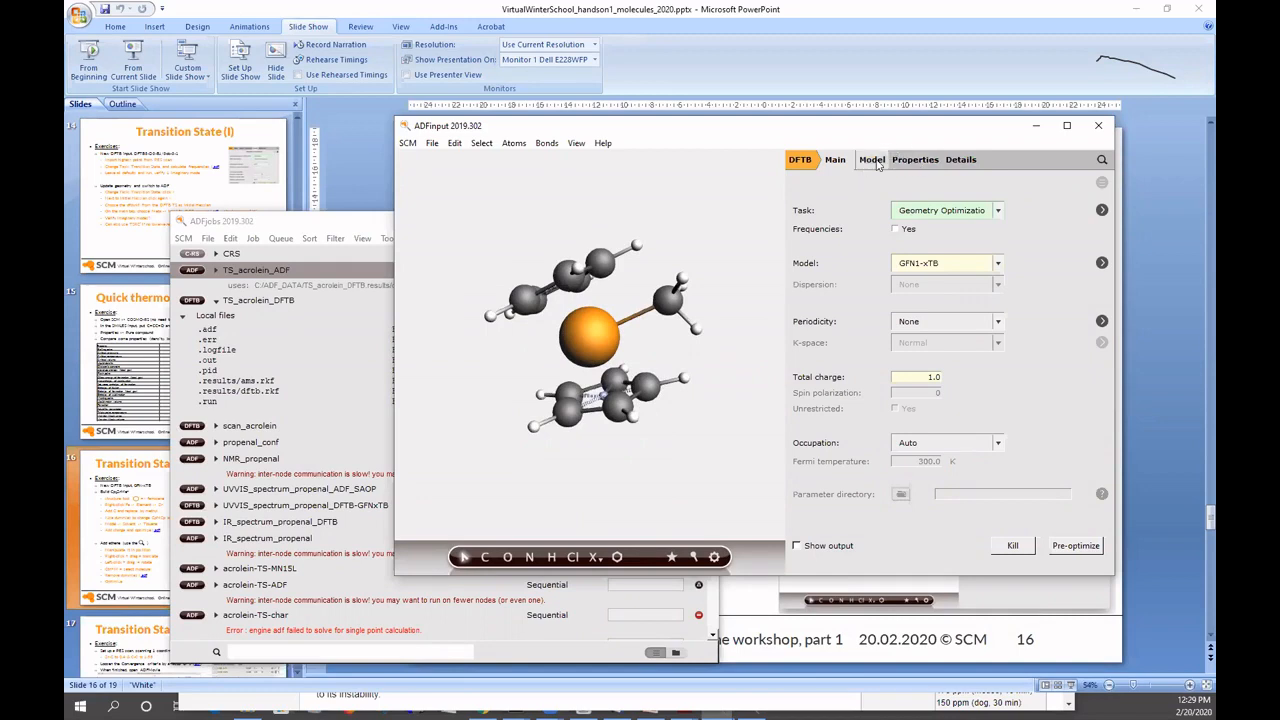
- Set the solvation model's solvent to Toluene and return to the main calculation settings
click(875, 161)
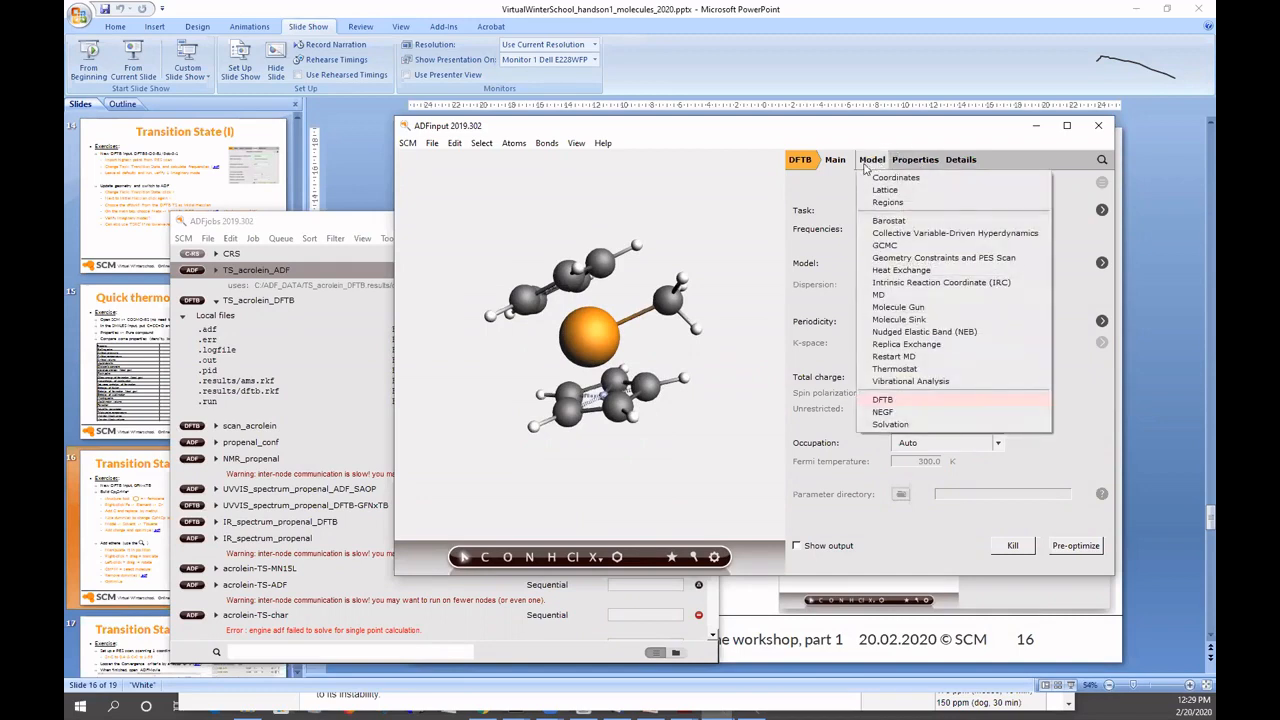
click(905, 425)
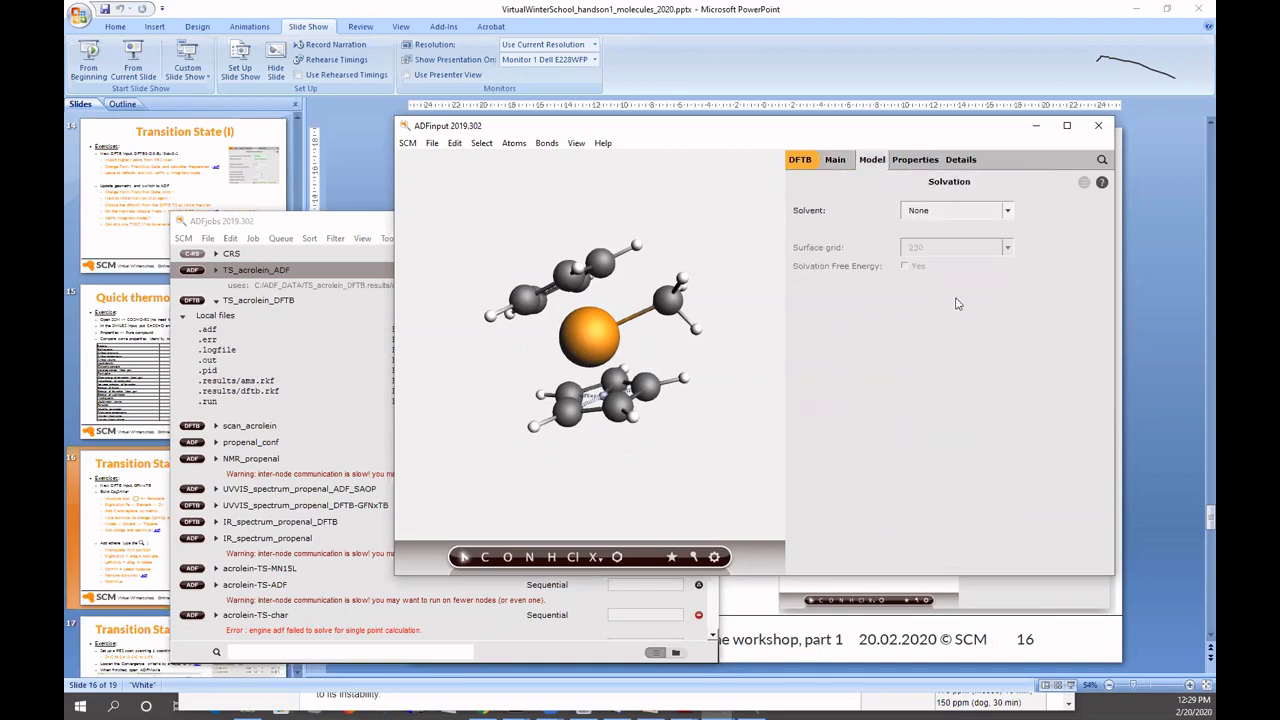
click(947, 212)
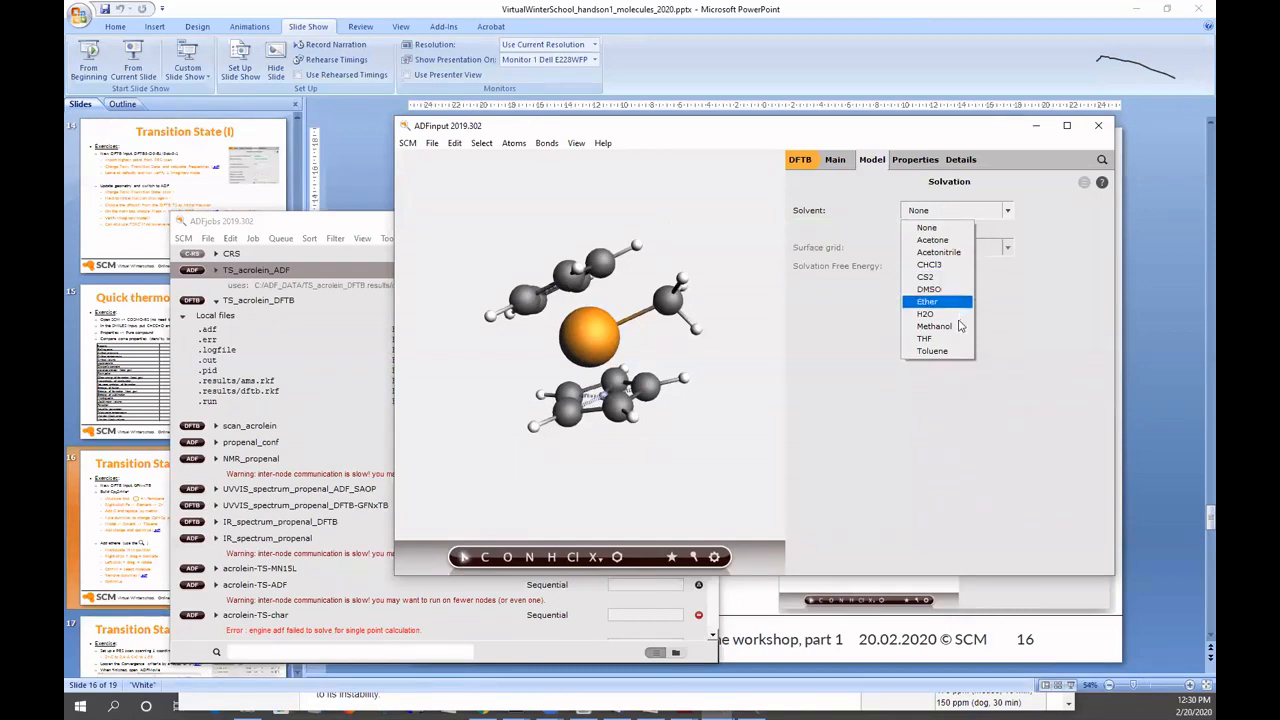
click(944, 352)
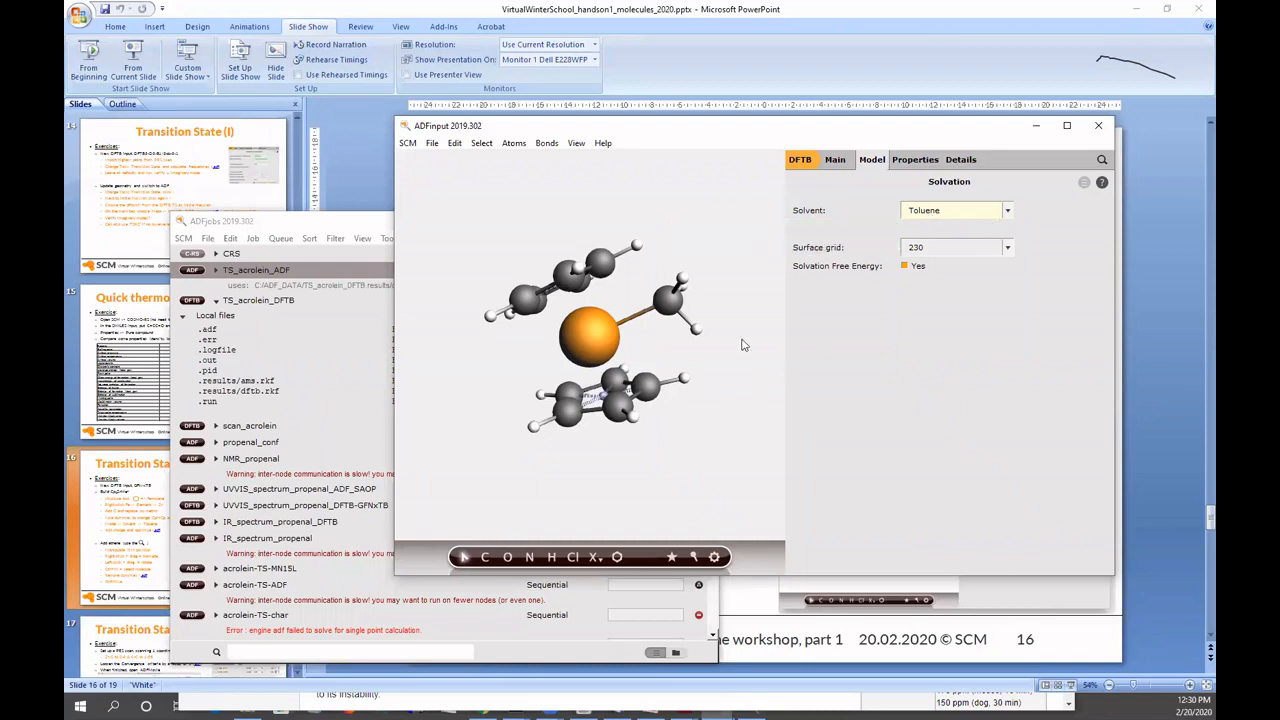
drag(745, 345, 855, 188)
click(835, 159)
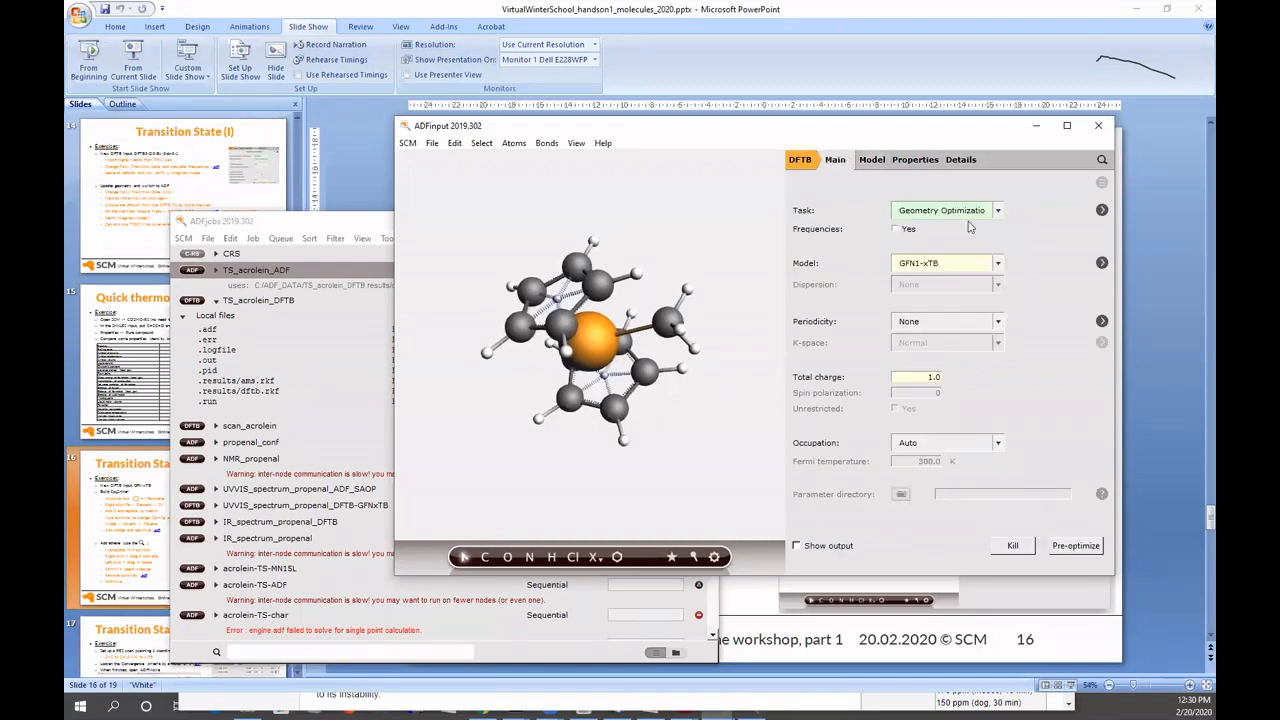
- Save the input as Cp2ZrMe and run its geometry optimization job
drag(702, 395, 751, 365)
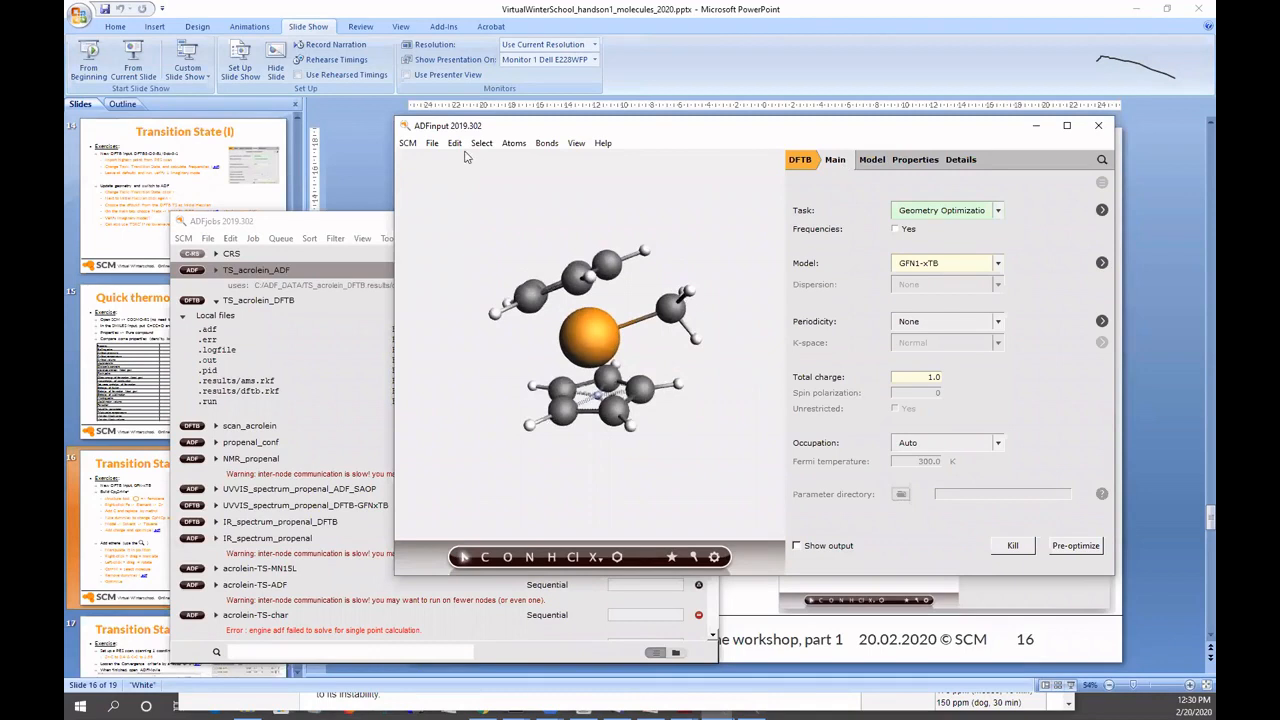
click(432, 144)
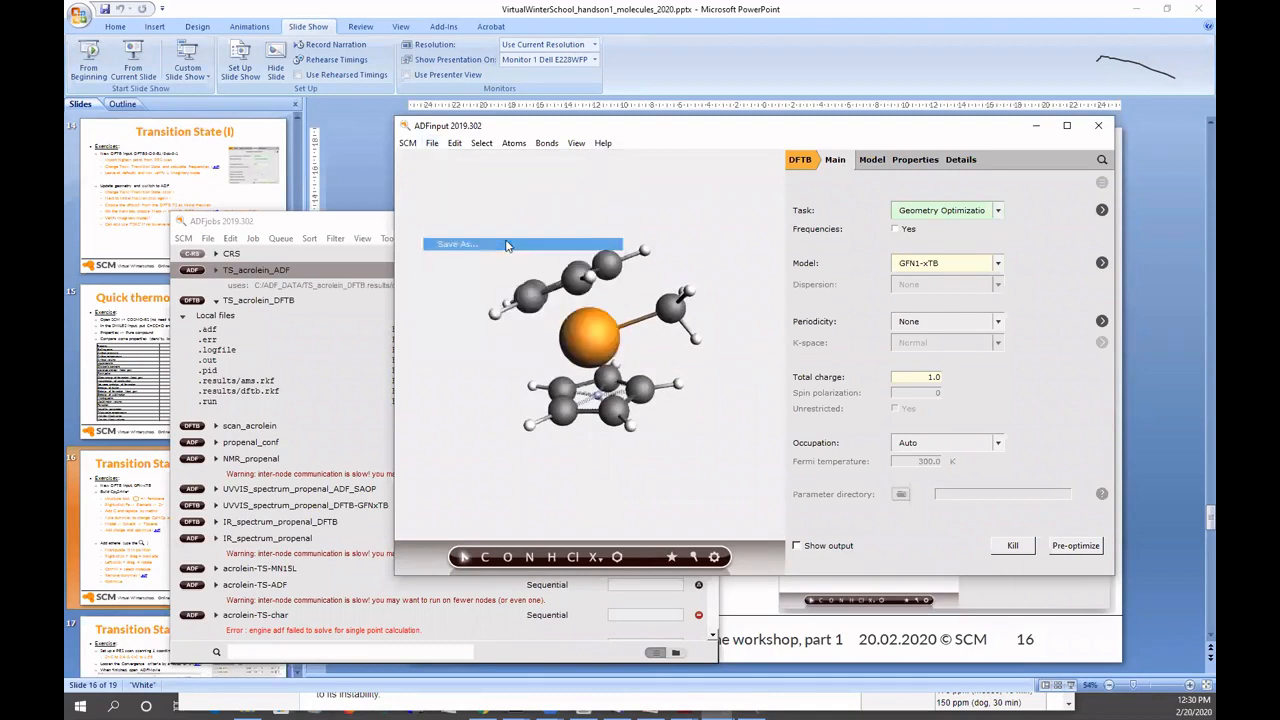
click(506, 245)
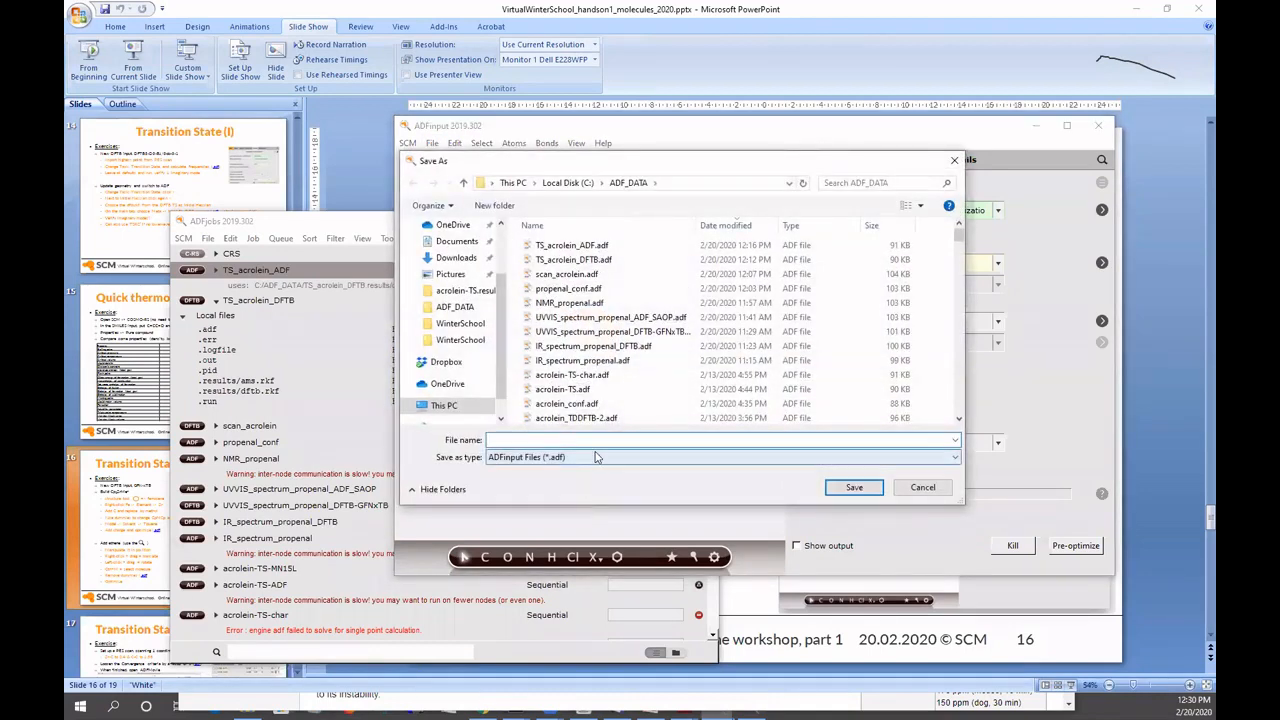
text(Cp2ZrMe)
key(Return)
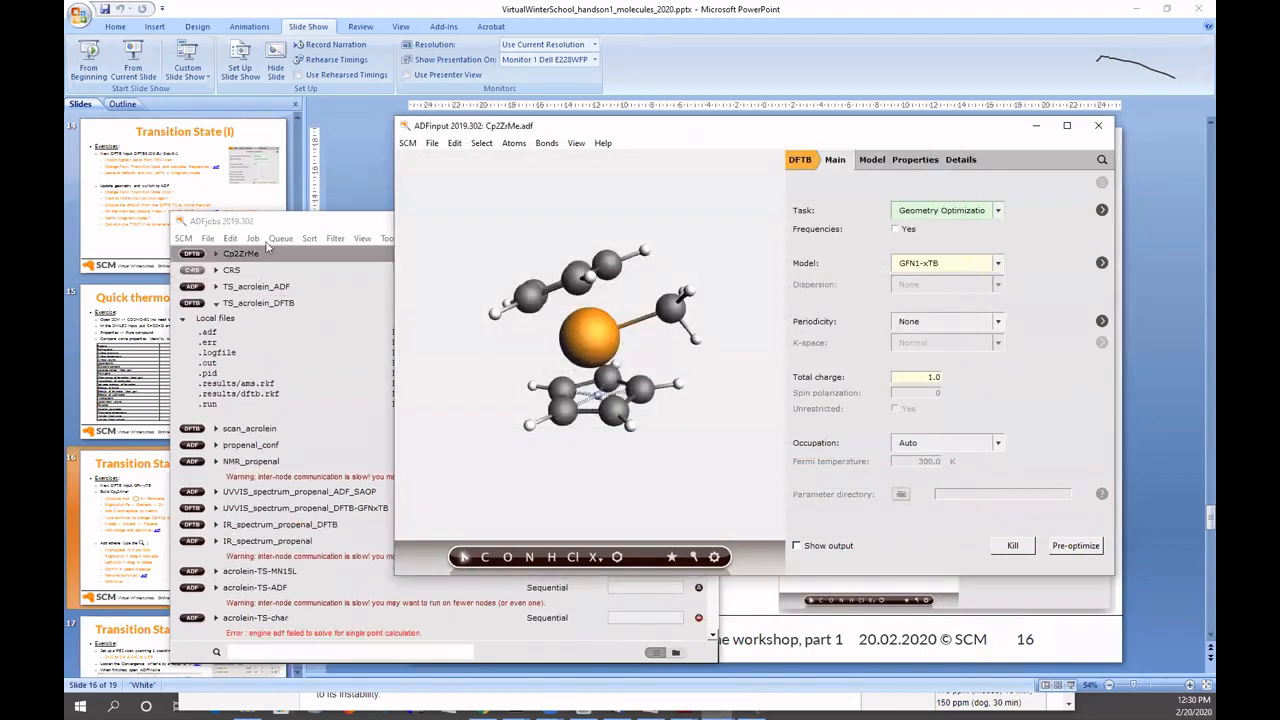
click(253, 238)
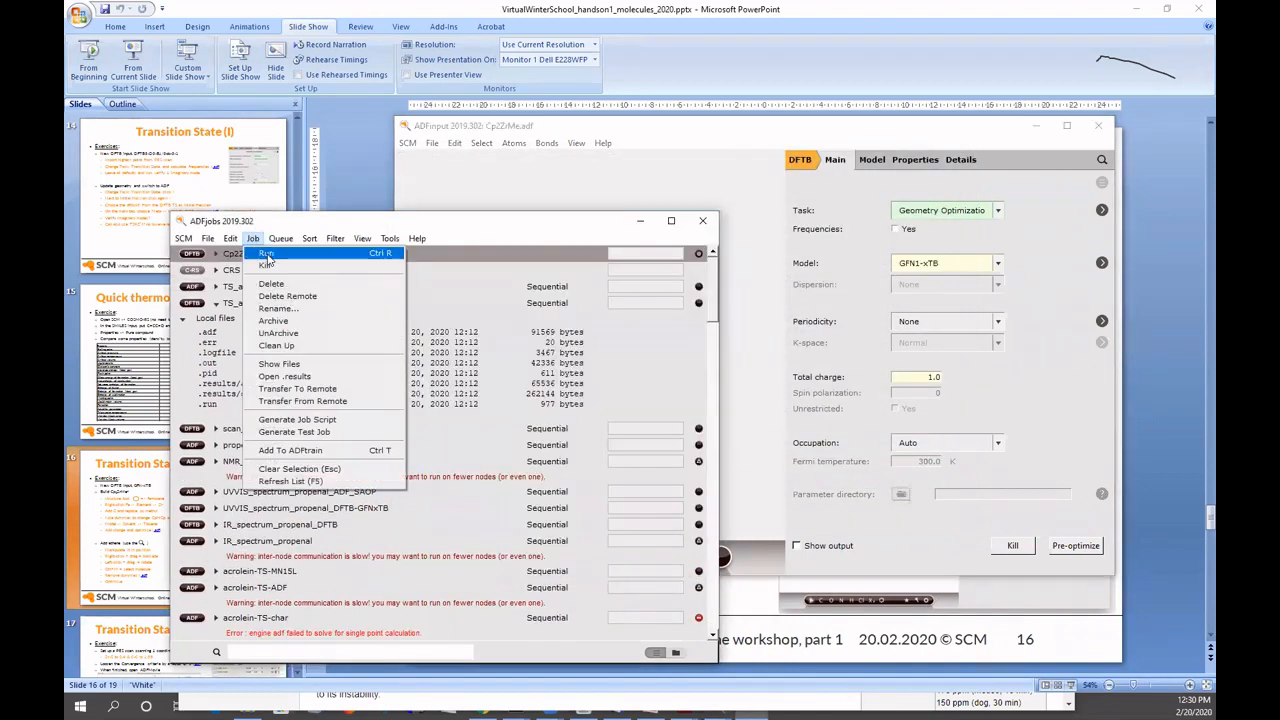
click(266, 256)
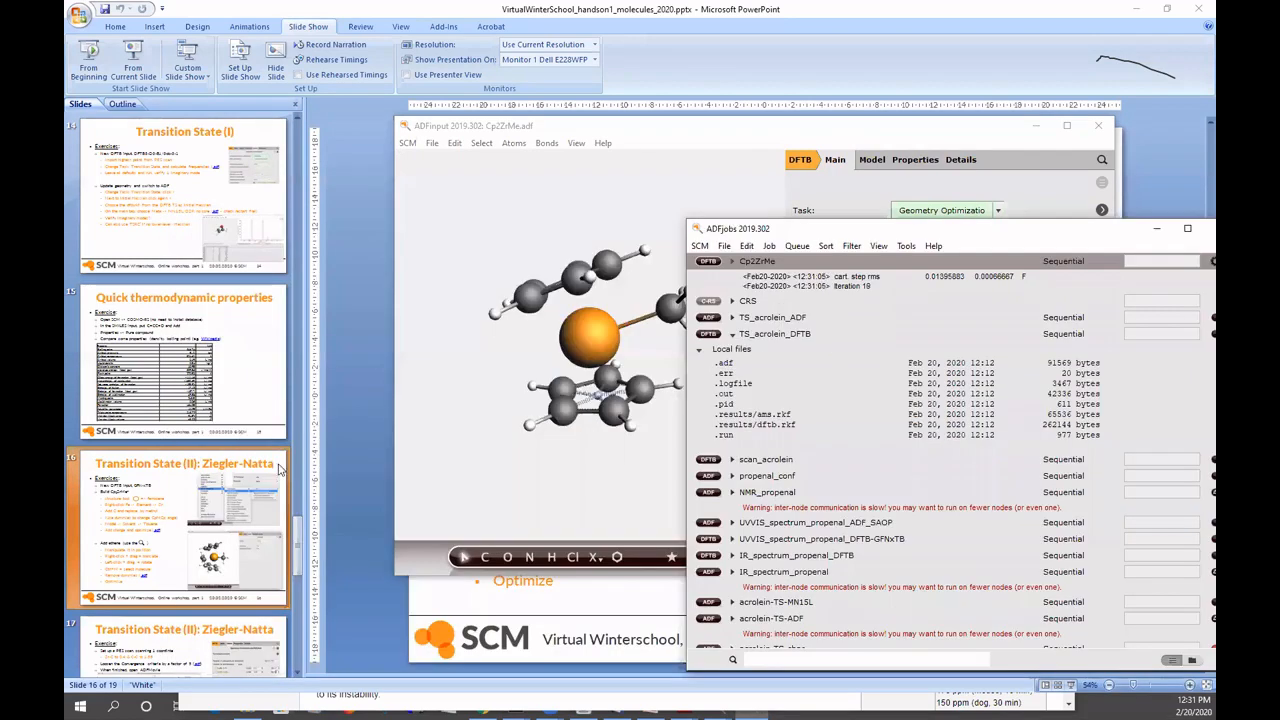
- Check the ethene instructions on the Ziegler-Natta slide and load the optimized coordinates from Cp2ZrMe.results/ams.rkf
click(725, 426)
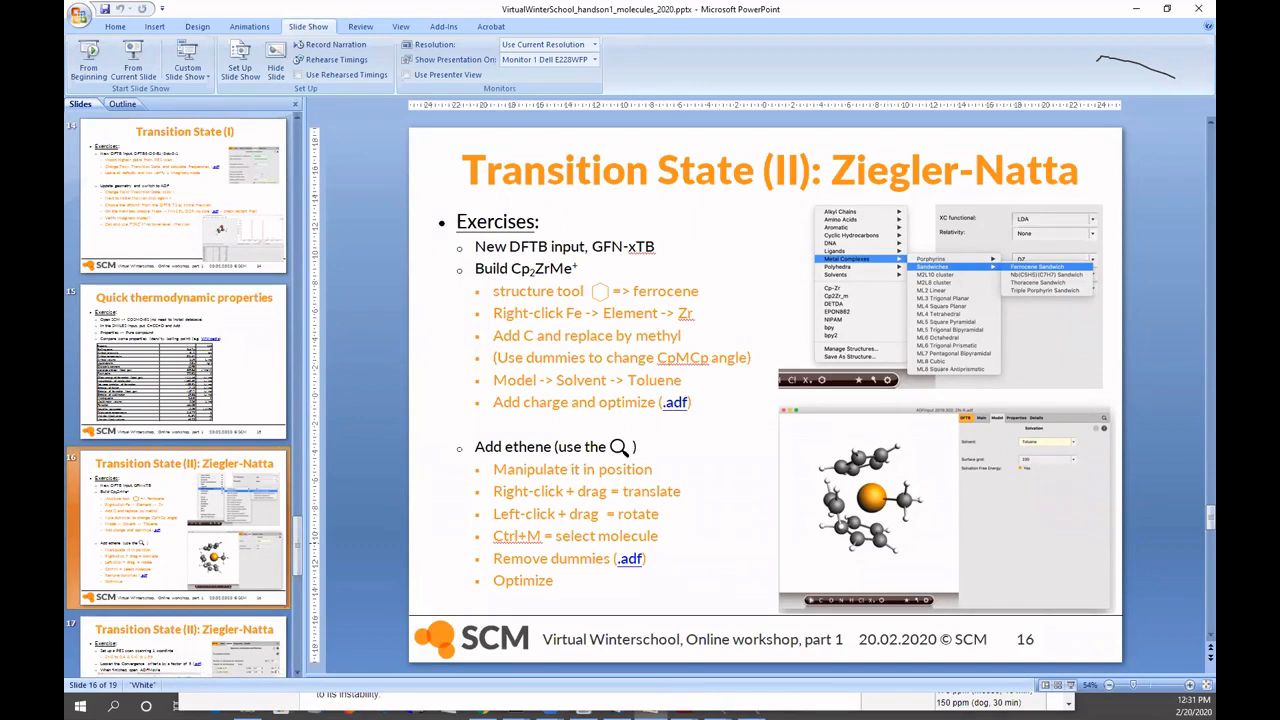
key(alt+Tab)
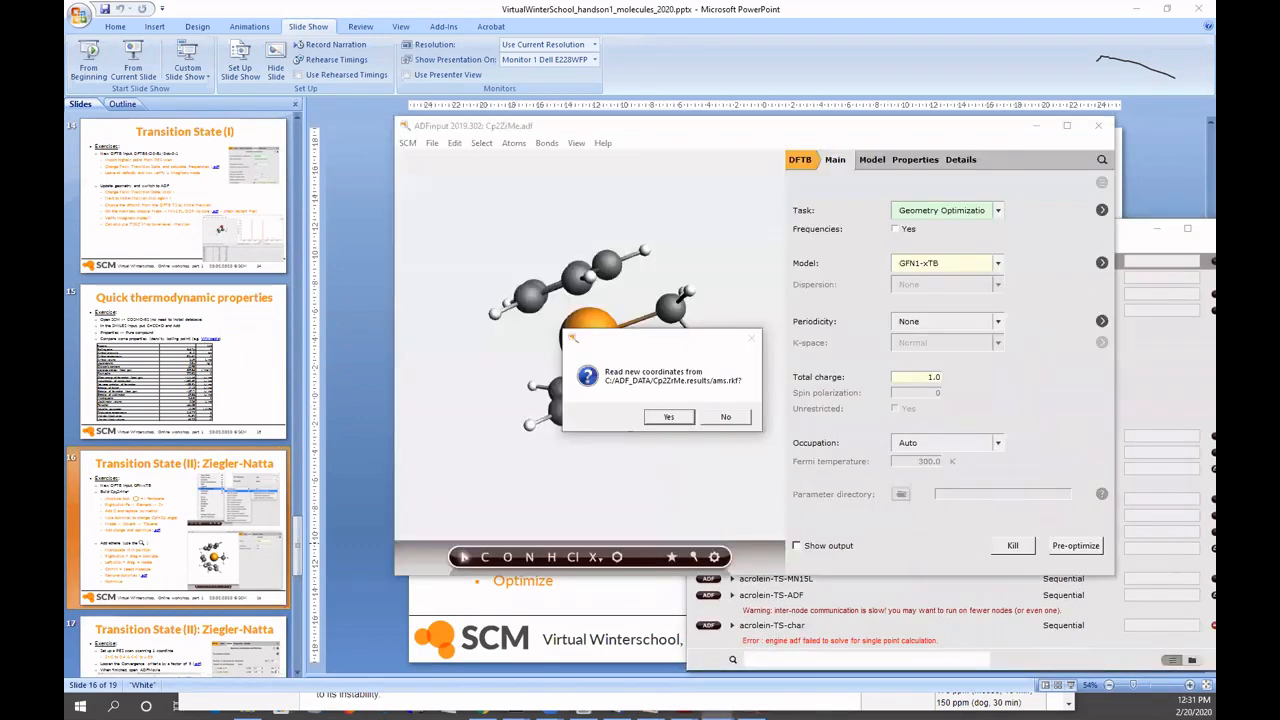
click(669, 418)
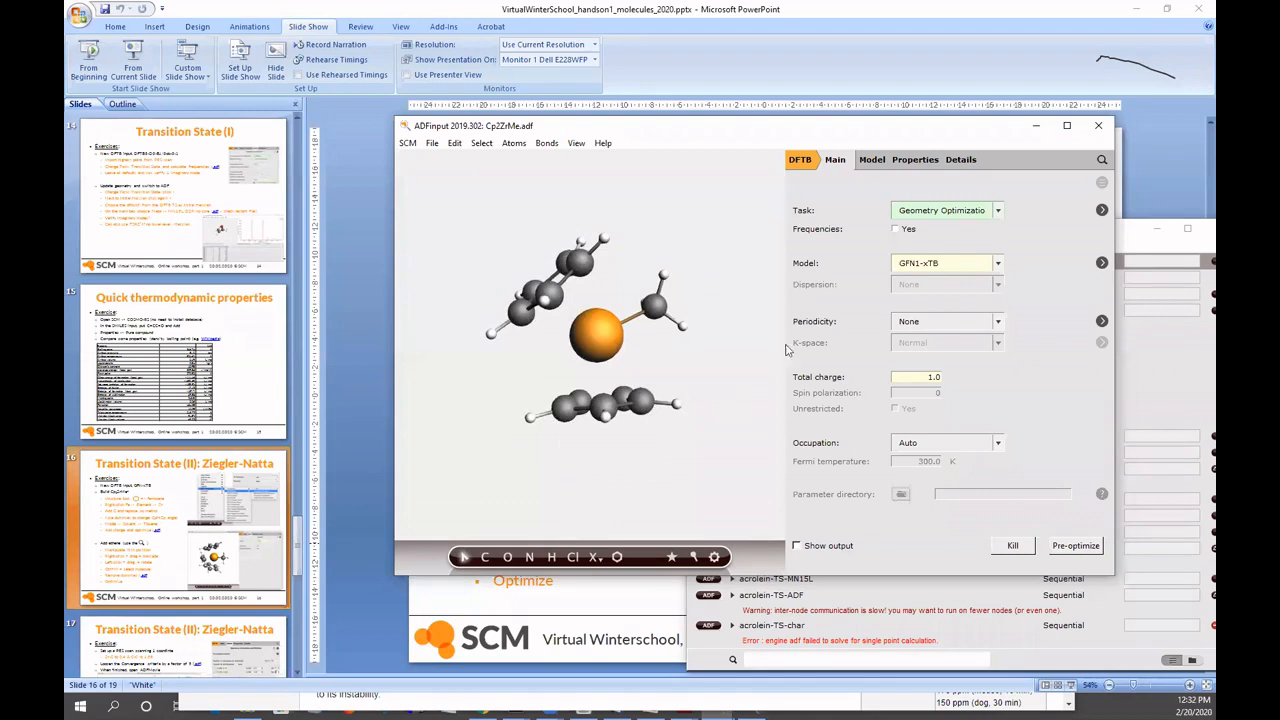
- Search for ethene, import the C2H4: Ethene (ADF) molecule, and move it out of the zirconium complex
click(1102, 161)
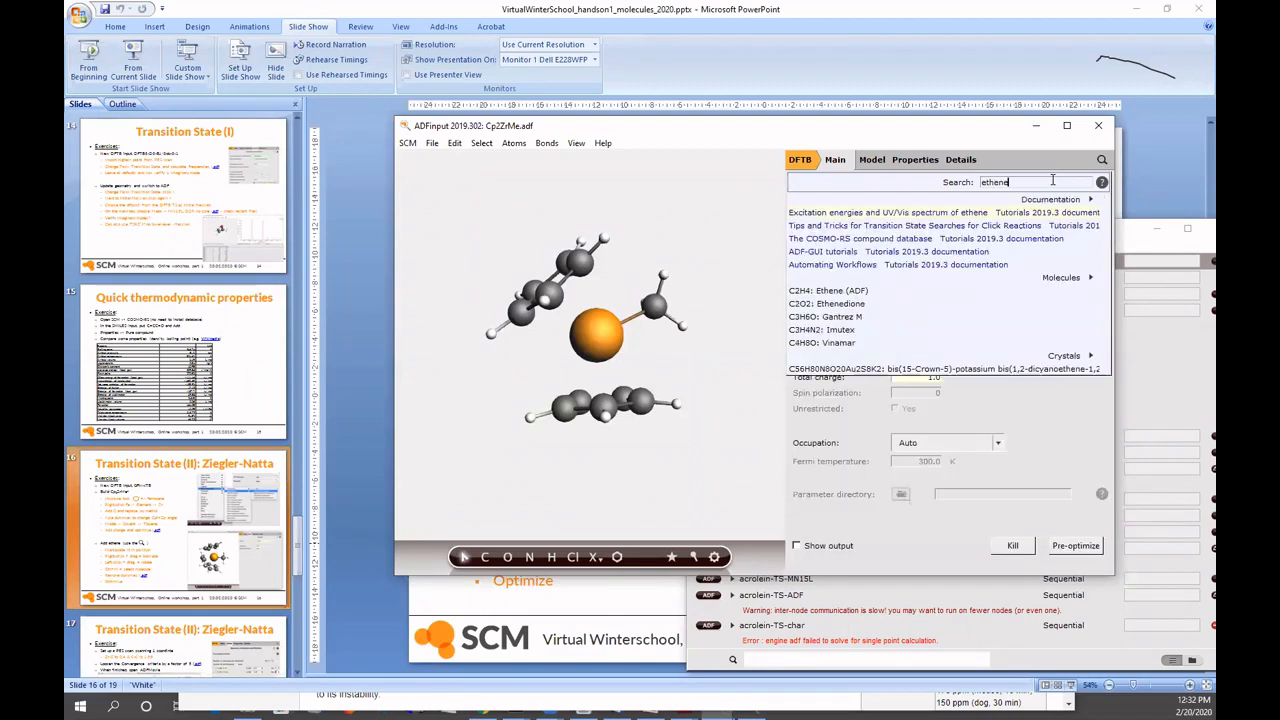
click(849, 290)
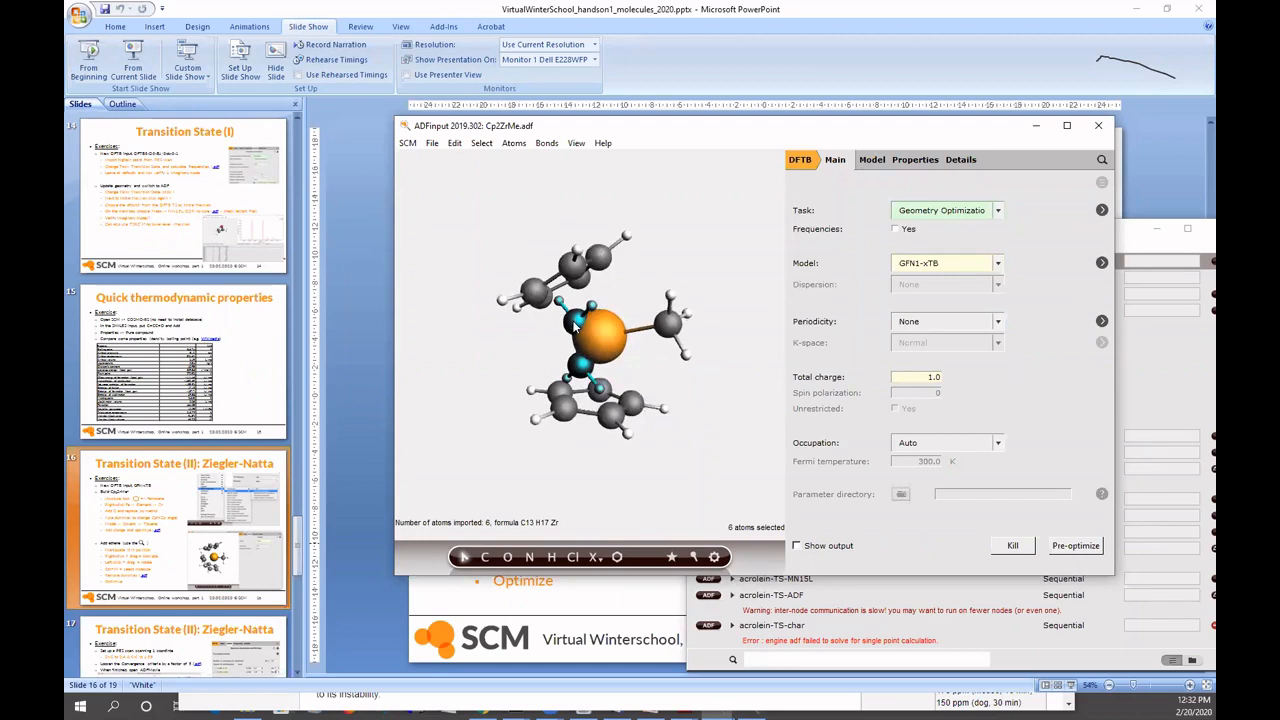
drag(575, 325, 505, 403)
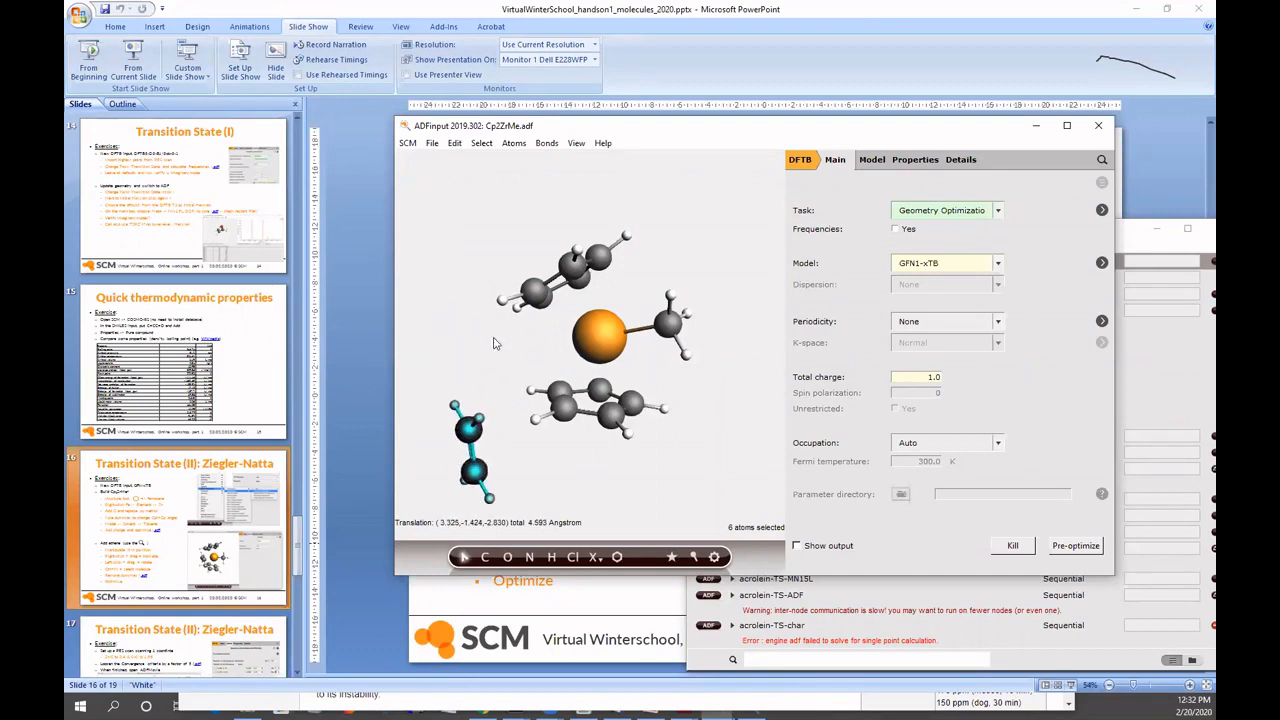
drag(486, 344, 512, 340)
key(Escape)
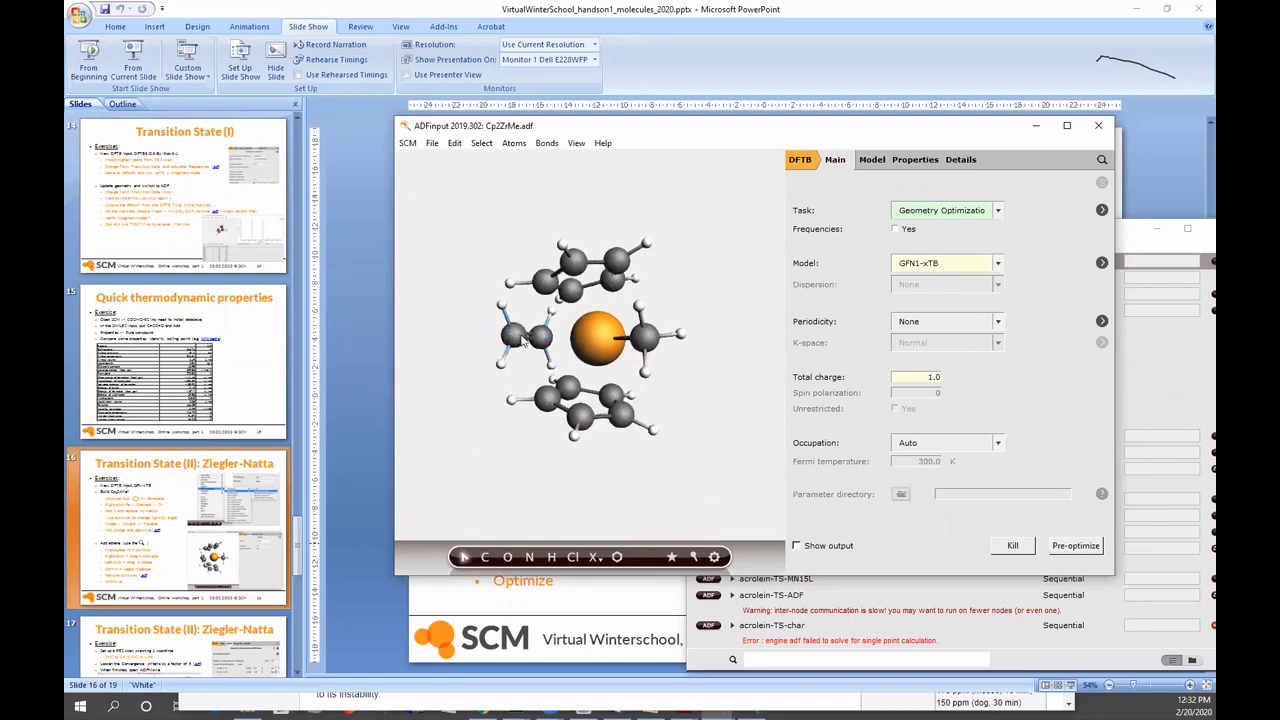
- Select the whole ethene molecule and shift it about 2.4 Å toward the methyl side of the zirconium
drag(474, 449, 686, 478)
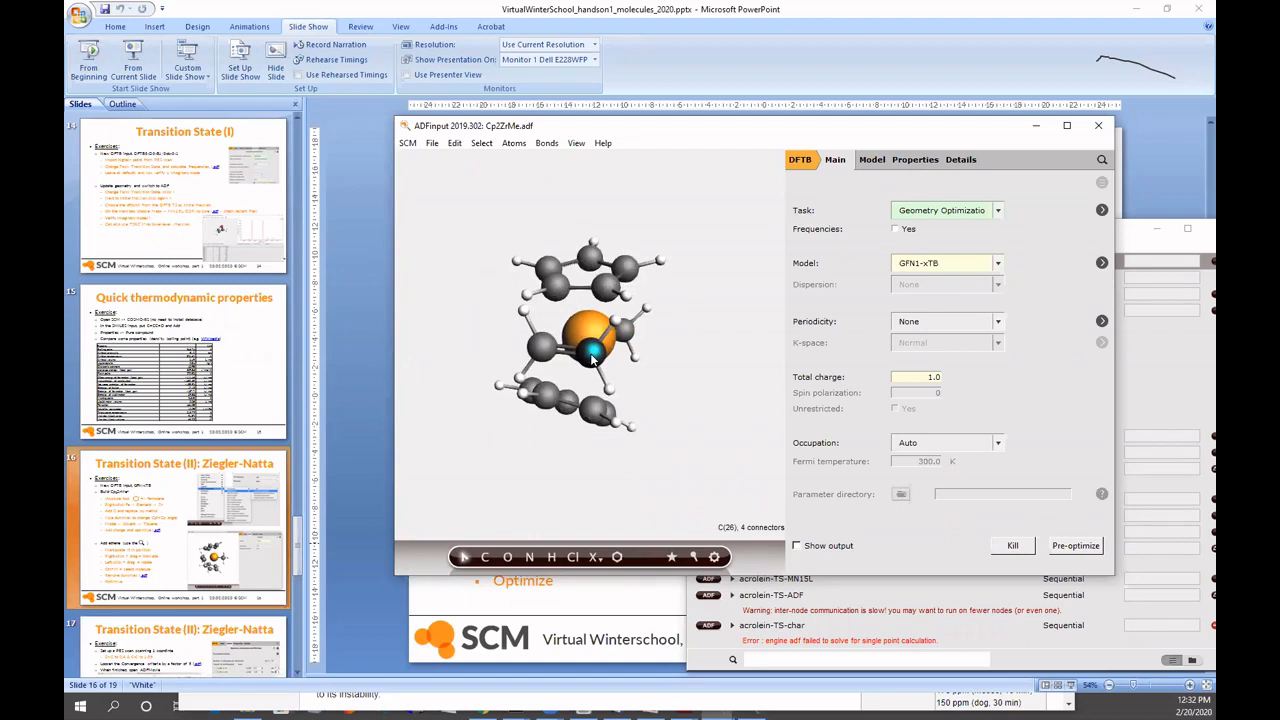
double_click(593, 358)
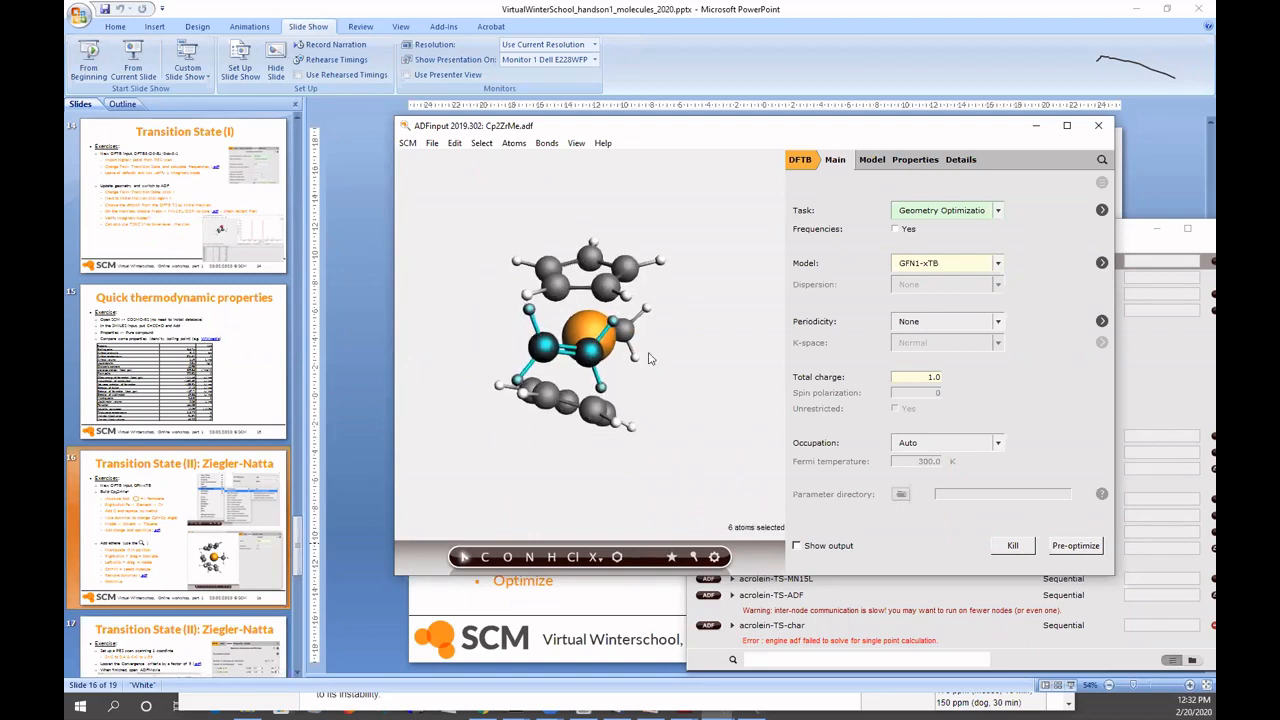
drag(598, 362, 727, 355)
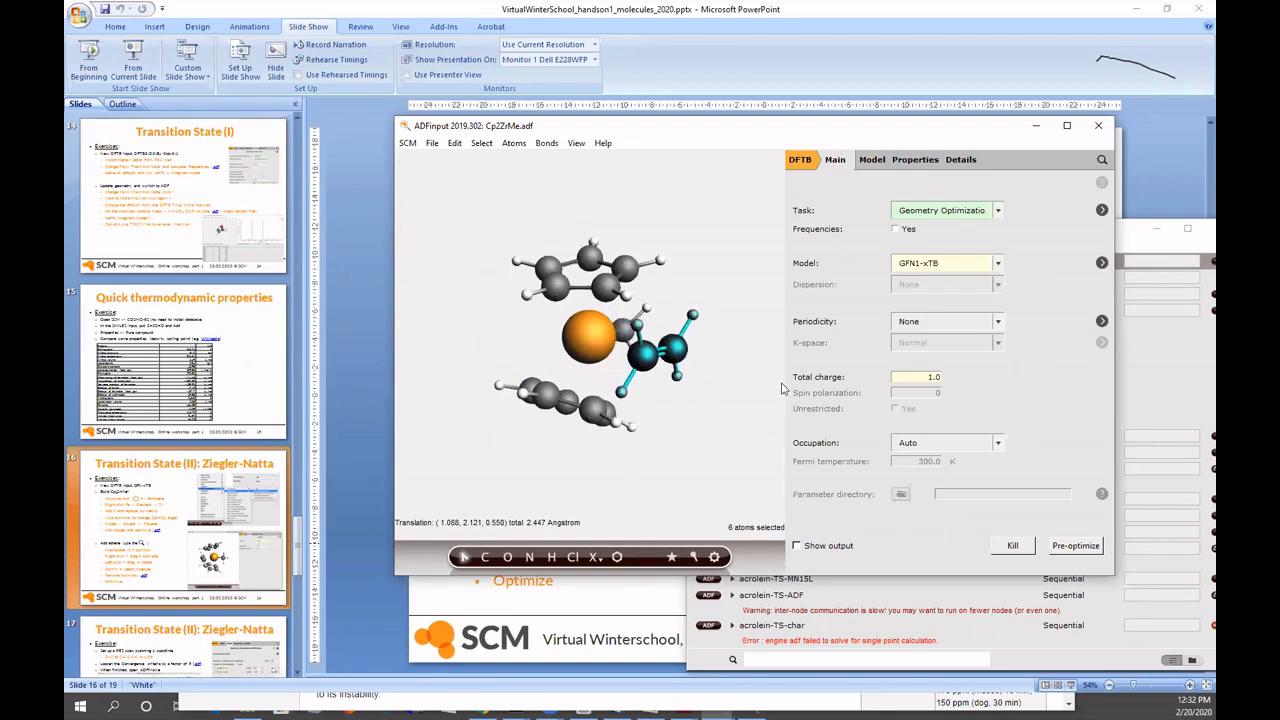
key(Delete)
drag(720, 413, 643, 537)
key(ctrl+z)
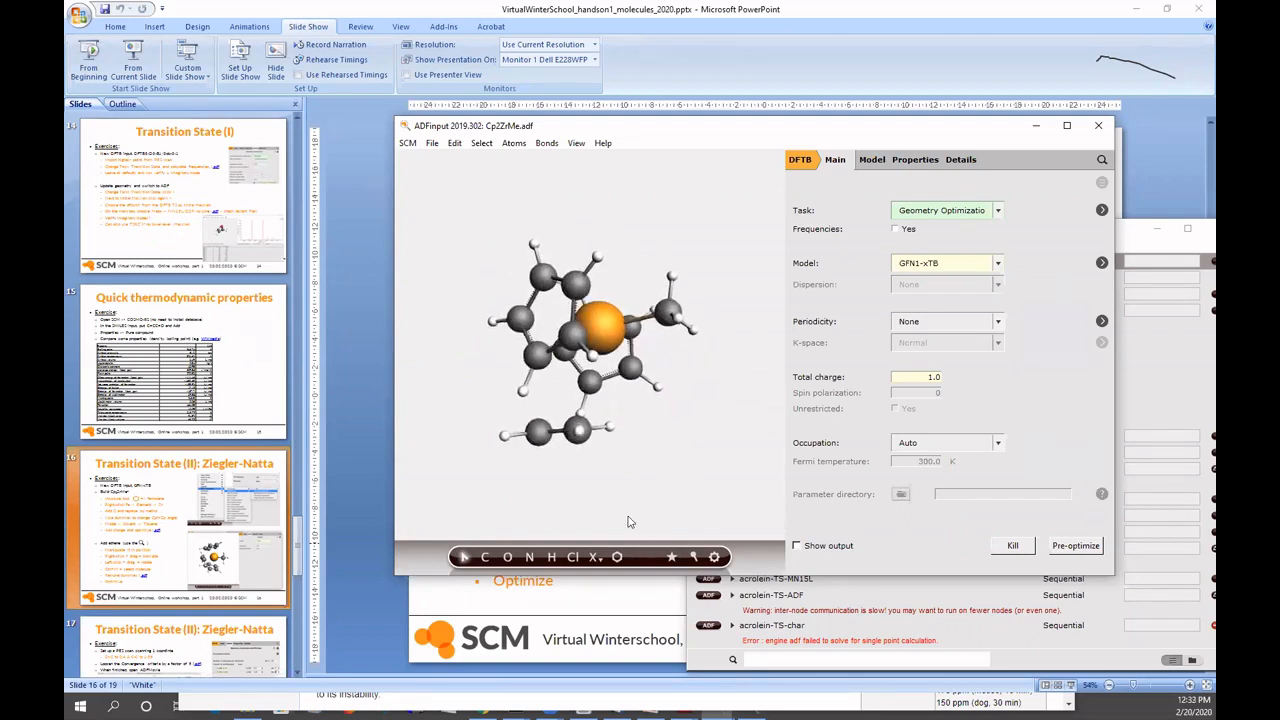
- Move the ethene farther around the complex to the open side of the zirconium beside the methyl group
double_click(583, 441)
drag(584, 443, 673, 439)
click(714, 445)
drag(728, 471, 718, 326)
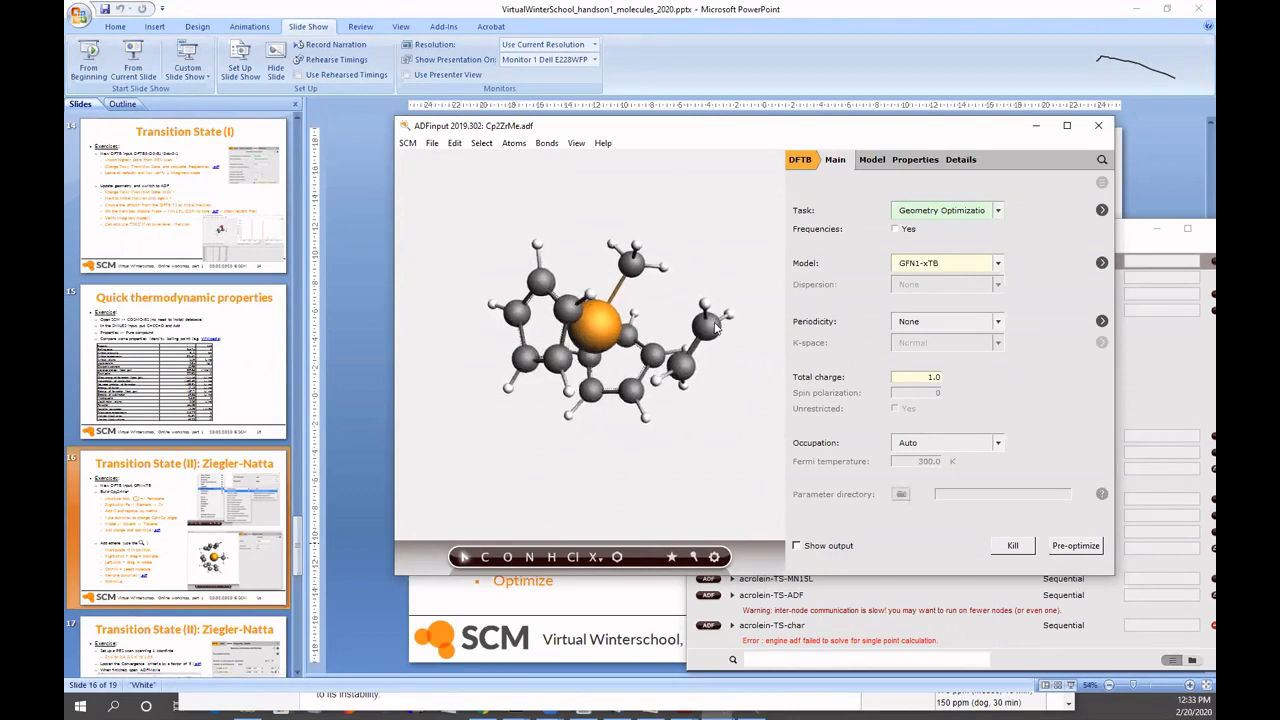
- Rotate the ethene beside the methyl group and shift it about 0.4 Å closer to the zirconium
double_click(716, 326)
drag(715, 326, 749, 297)
right_drag(735, 333, 715, 313)
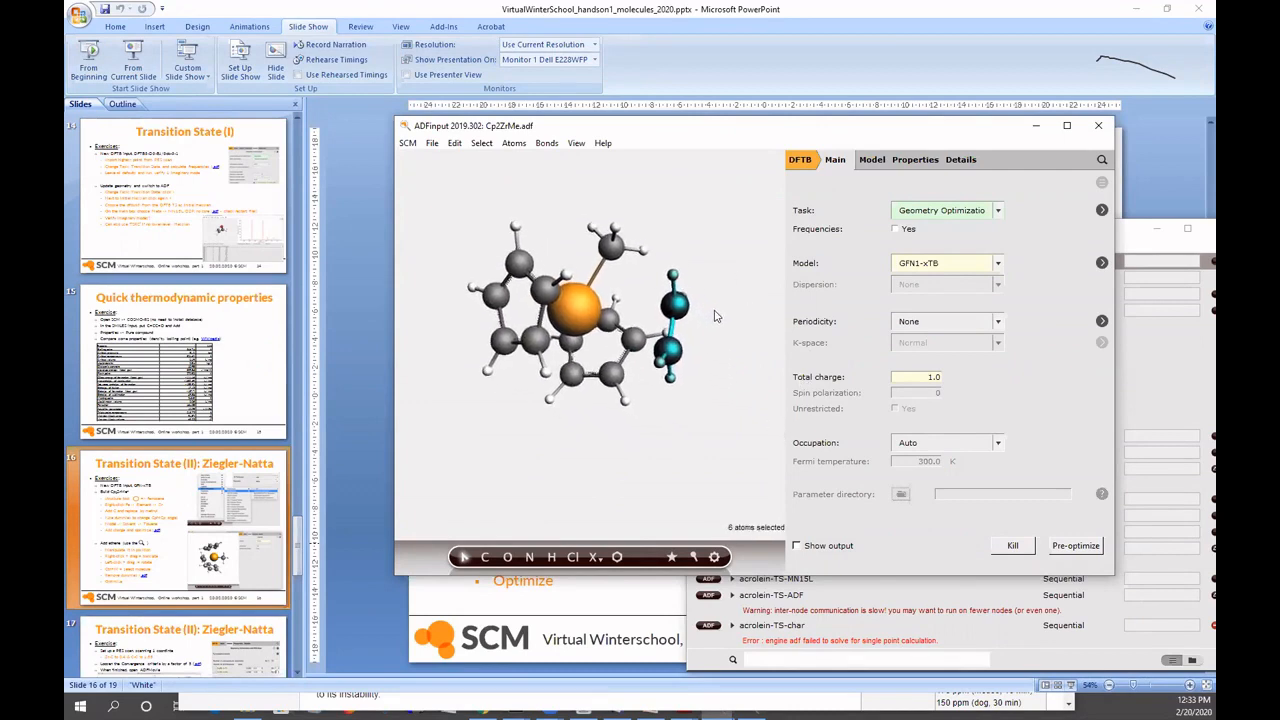
mouse_move(678, 302)
mouse_down()
mouse_move(668, 290)
mouse_move(690, 317)
mouse_up()
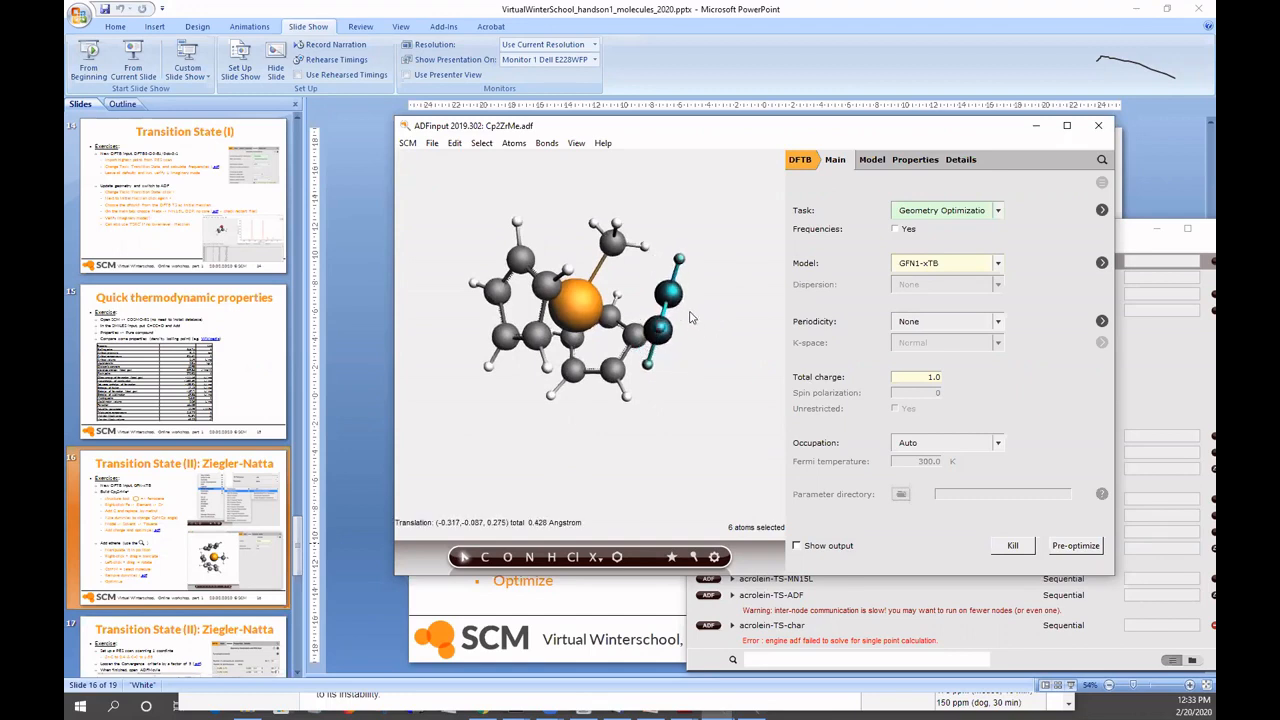
click(715, 365)
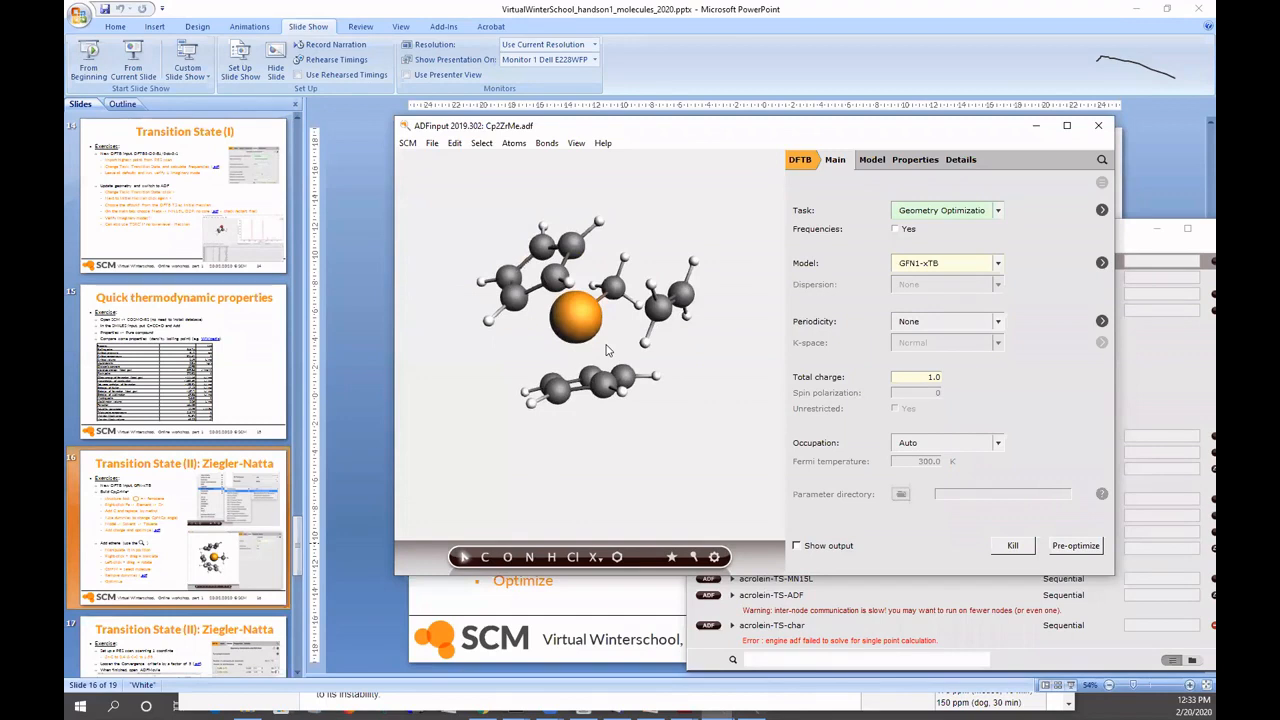
- Save the zirconium complex with the added ethene as a new input file named Cp2ZrethyleneMe.adf
drag(728, 382, 722, 452)
click(432, 143)
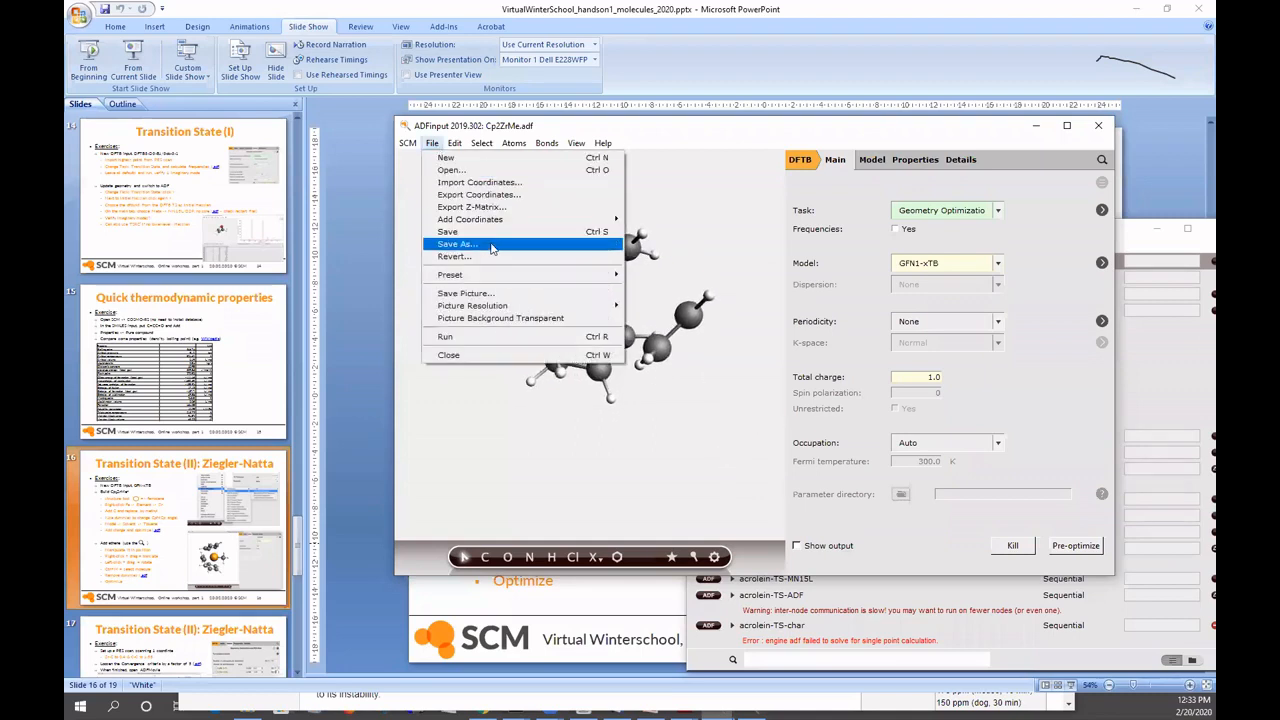
click(491, 246)
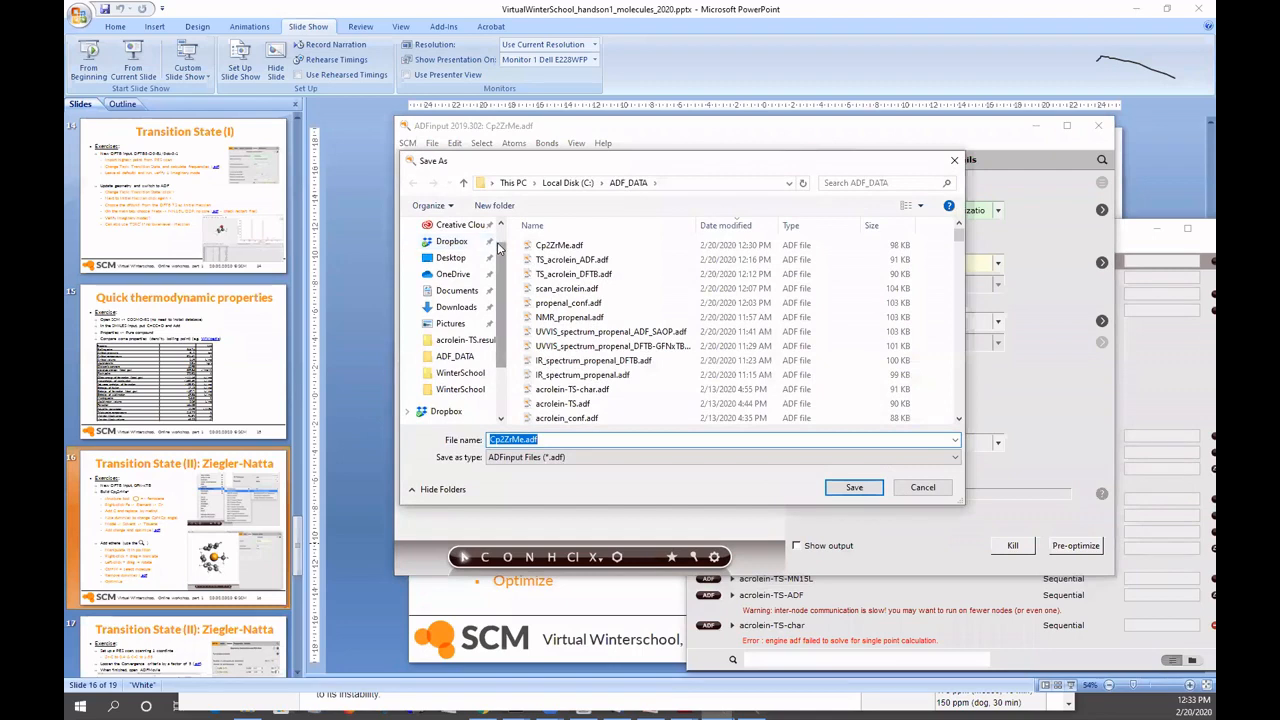
click(514, 440)
text(ethylene)
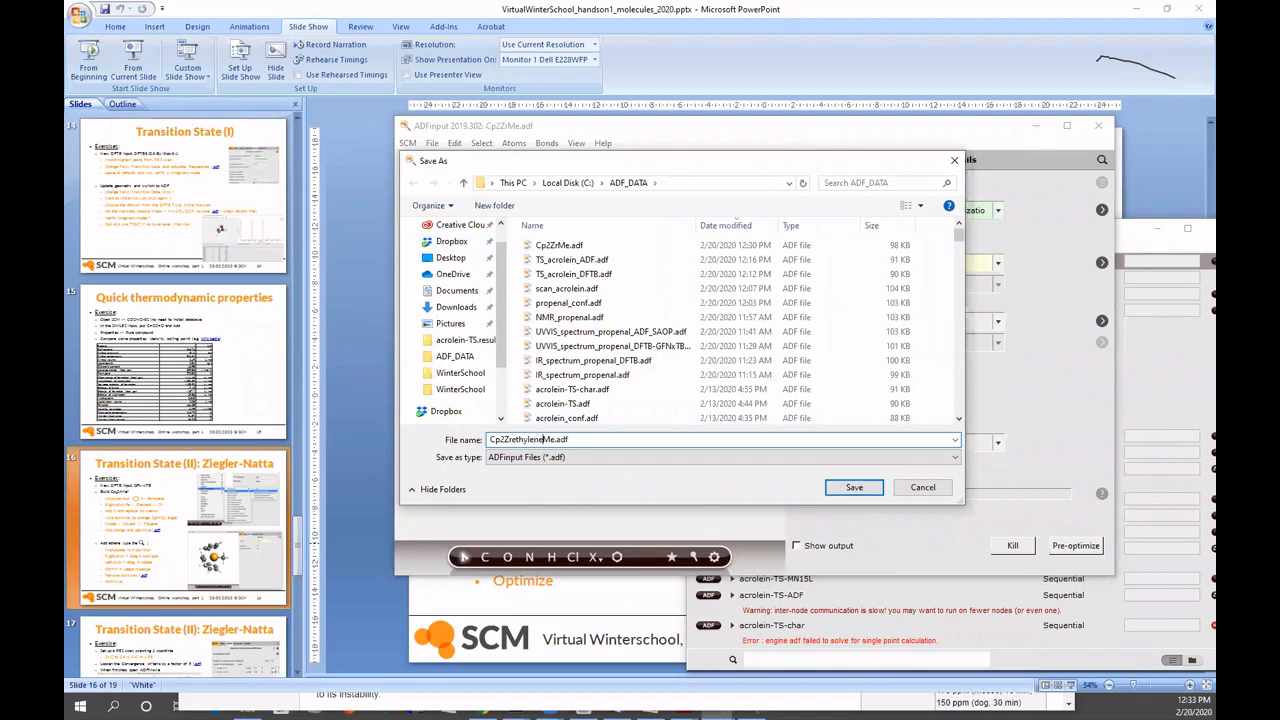
click(838, 488)
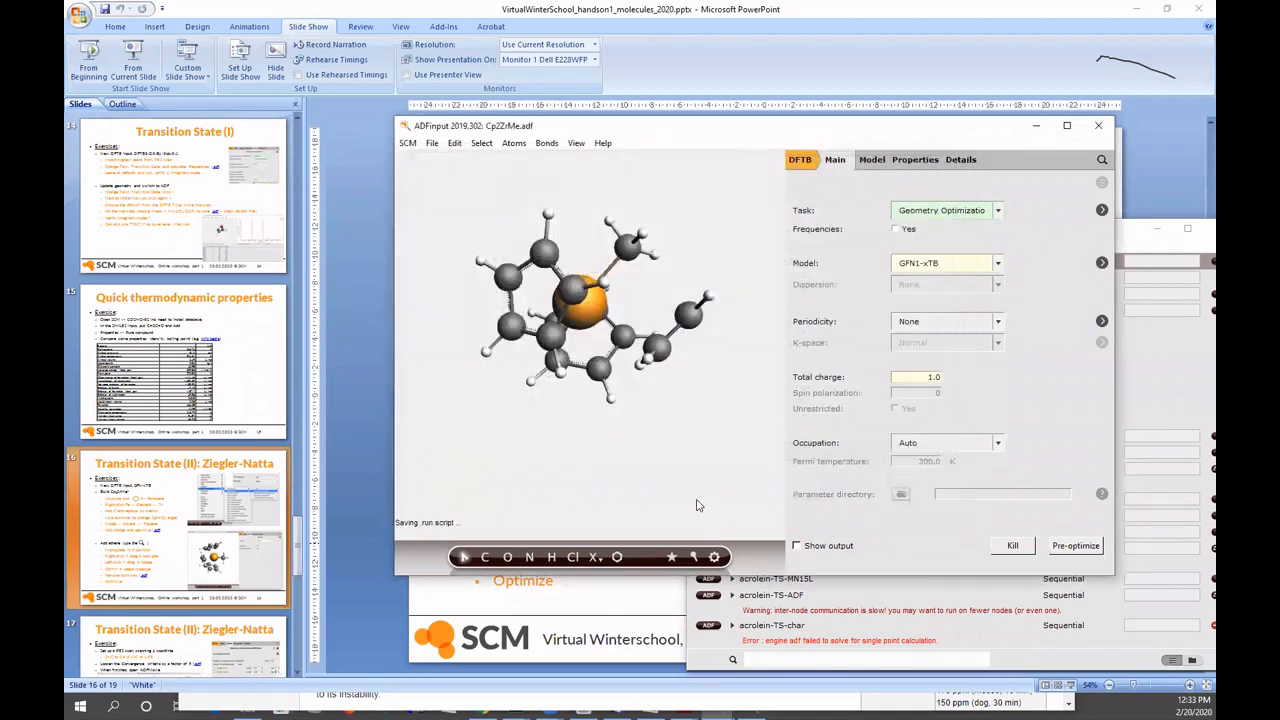
- Run the GFN1-xTB geometry optimization of the ethene complex and bring the job list into full view
drag(640, 416, 669, 435)
click(431, 143)
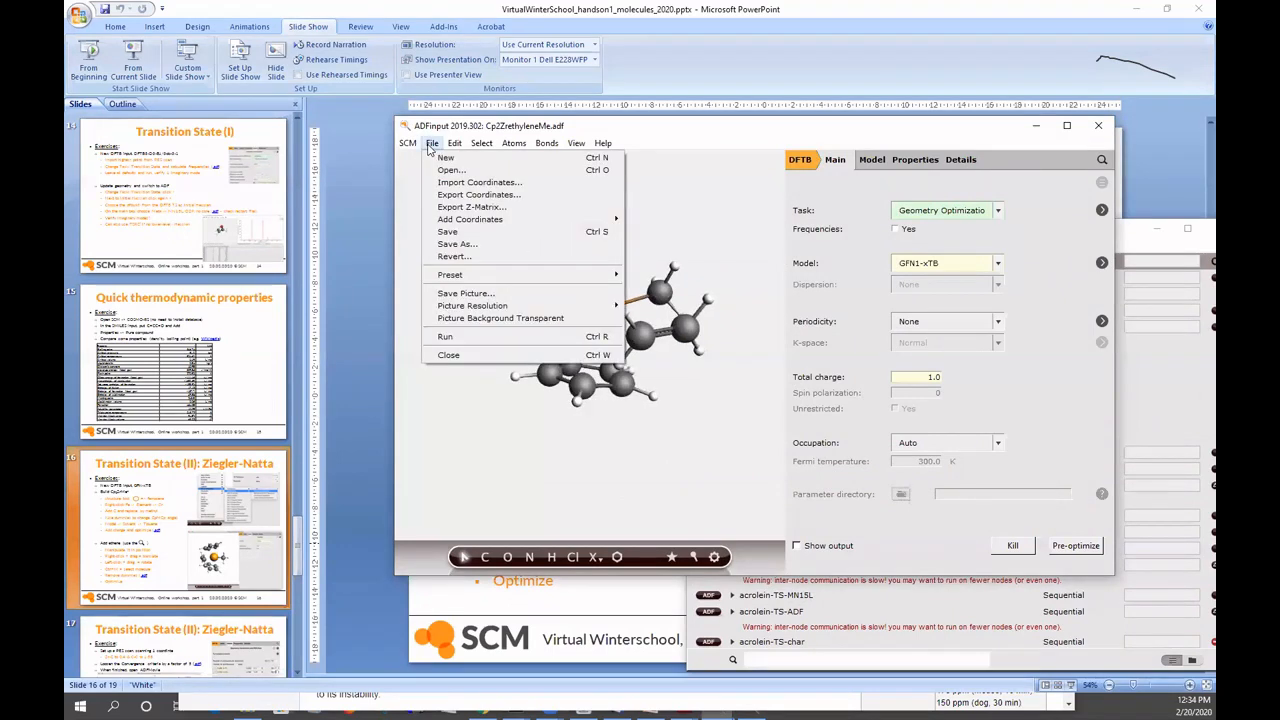
click(487, 336)
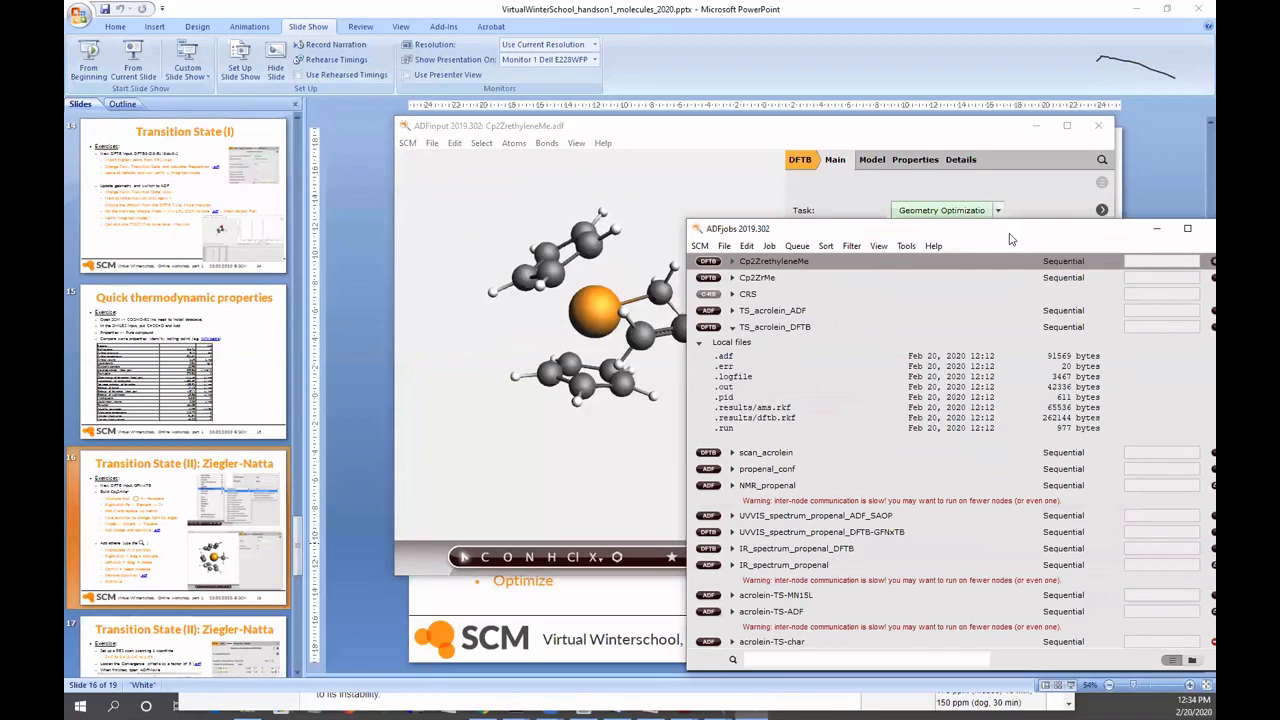
drag(1003, 239, 730, 208)
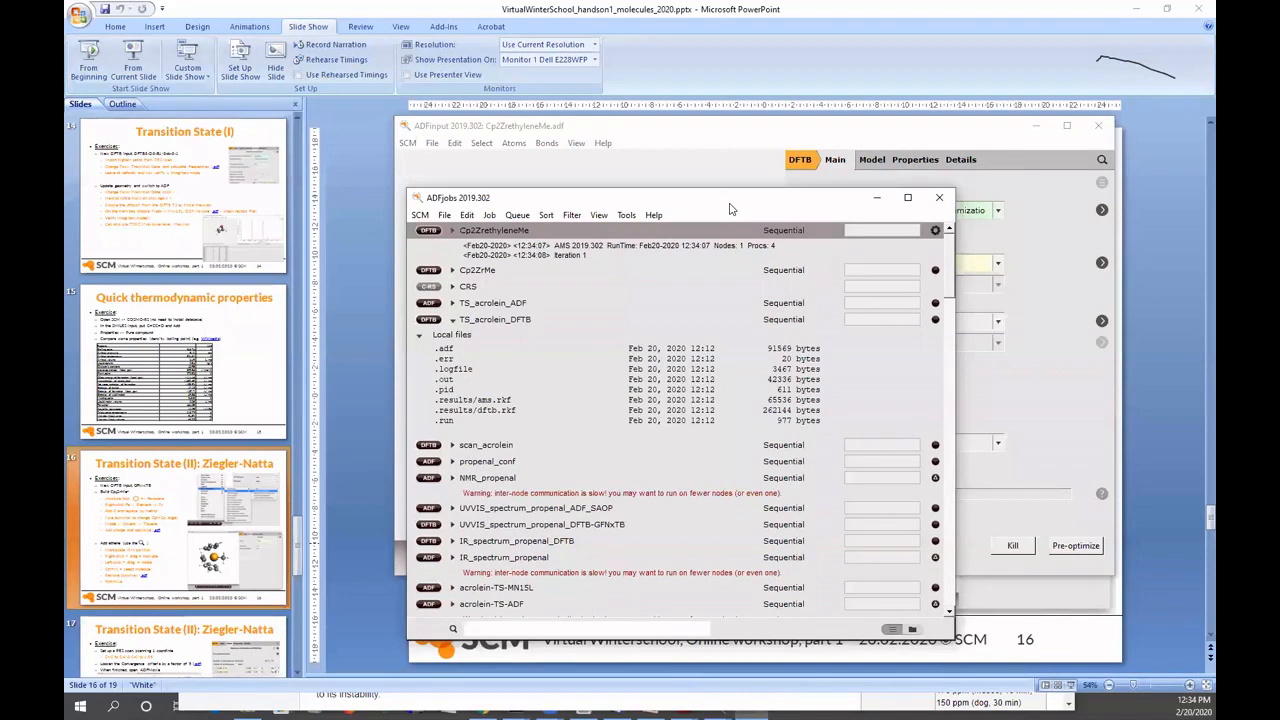
- Switch to PowerPoint and read slide 17 on the Ziegler-Natta PES scan setup
click(186, 512)
scroll(645, 484, down, 2)
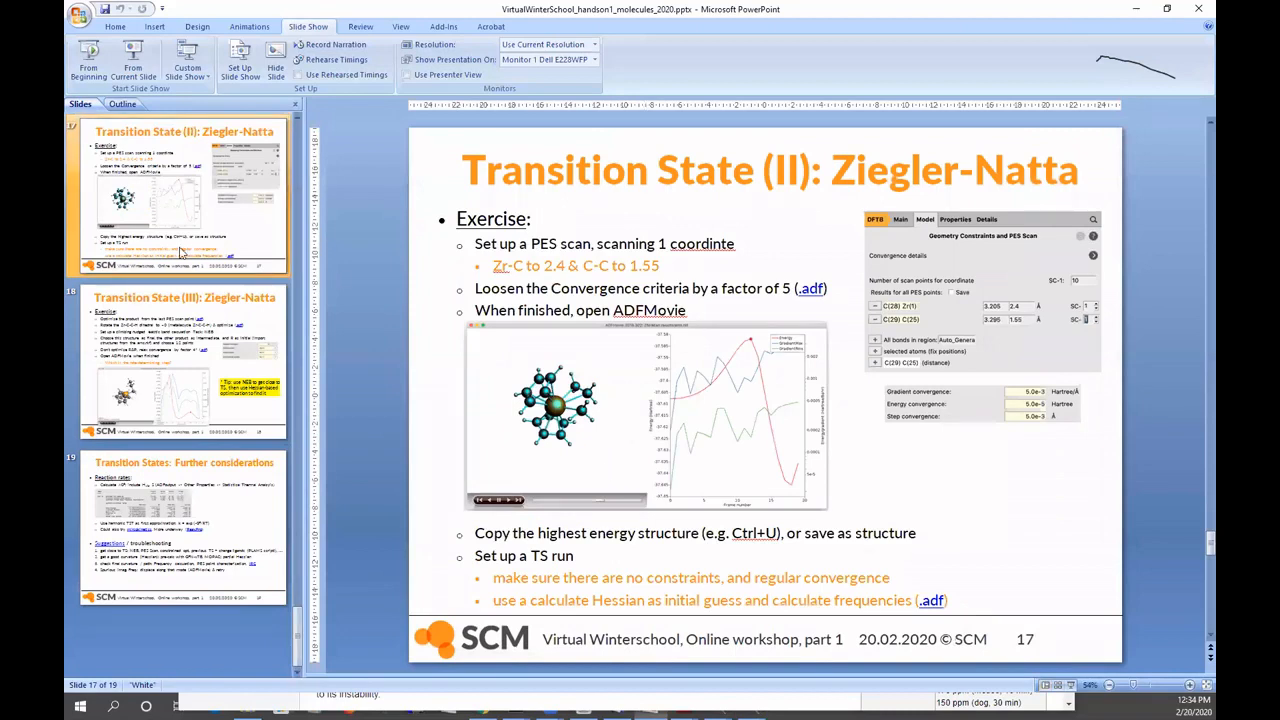
scroll(180, 252, up, 1)
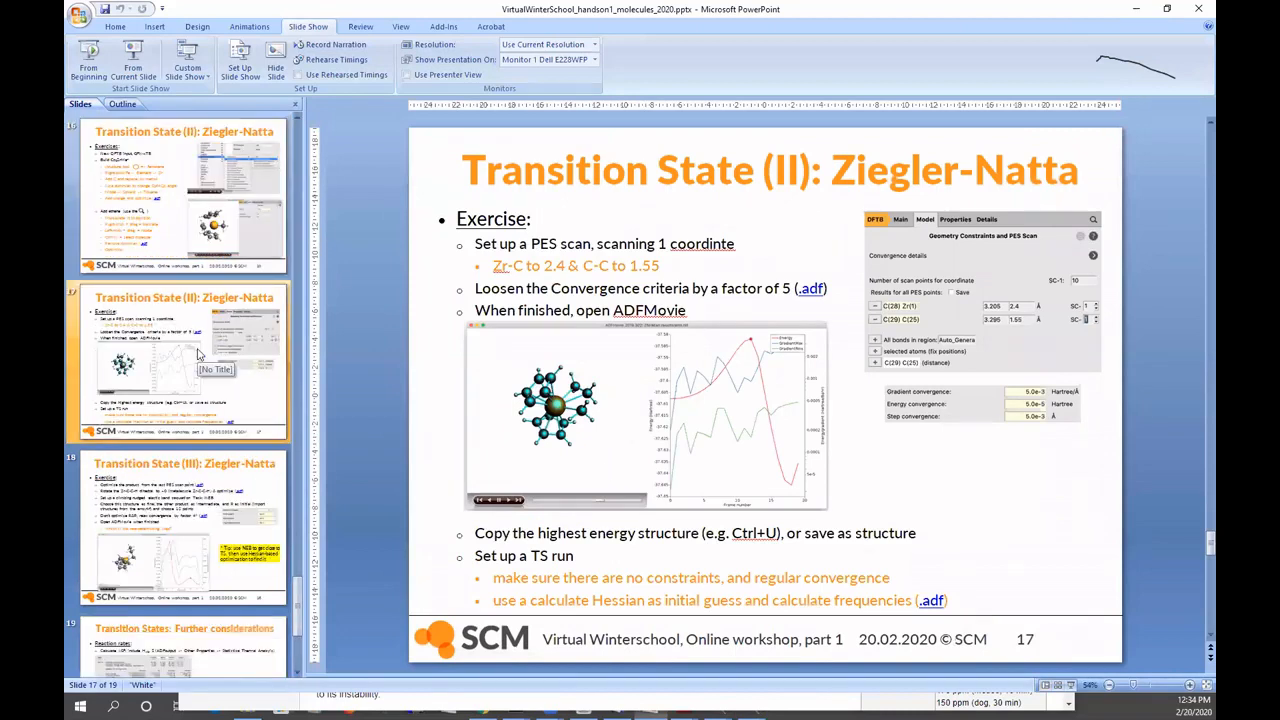
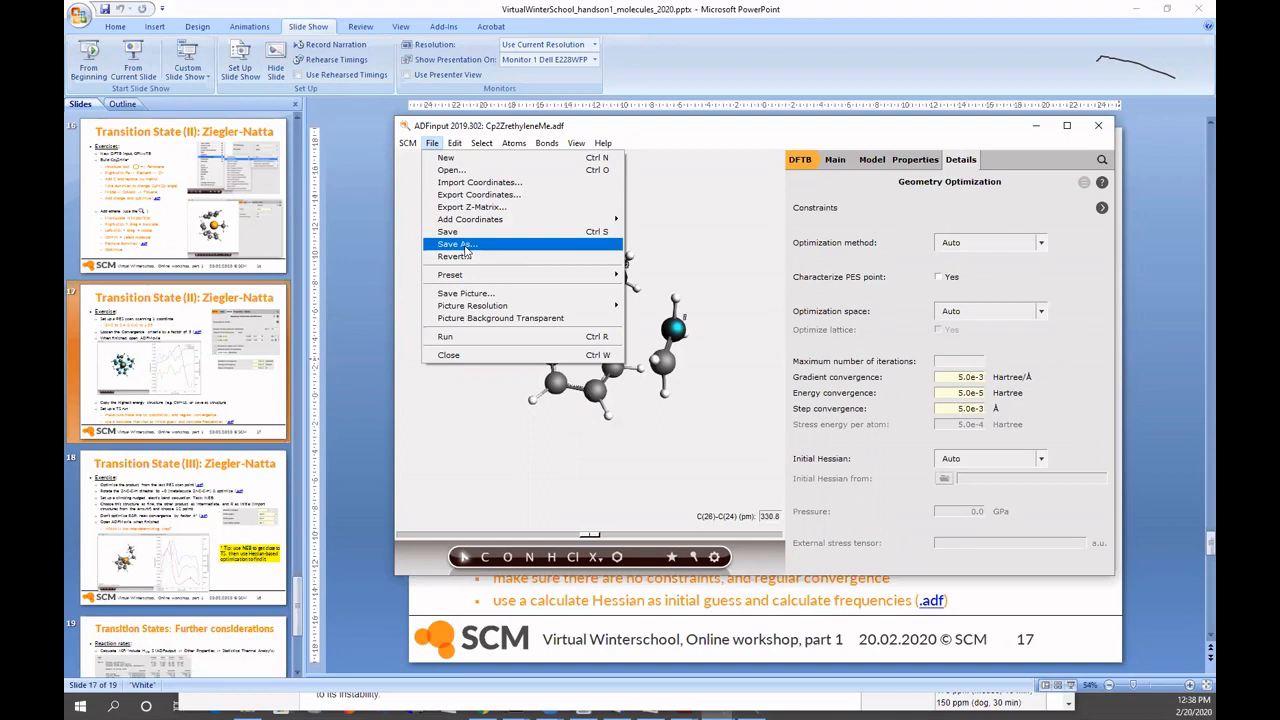
- Save the PES scan setup as a new input file named Cp2Zr_insertion_scan
click(456, 244)
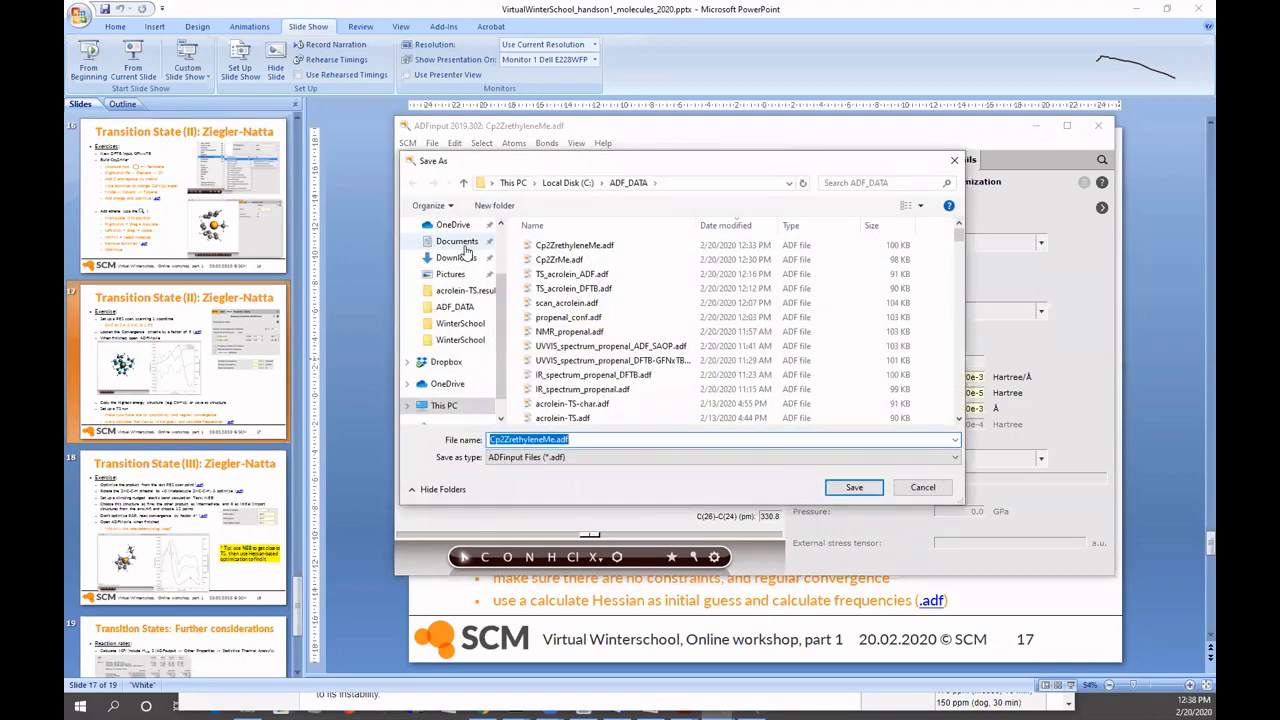
text(Cp2Z)
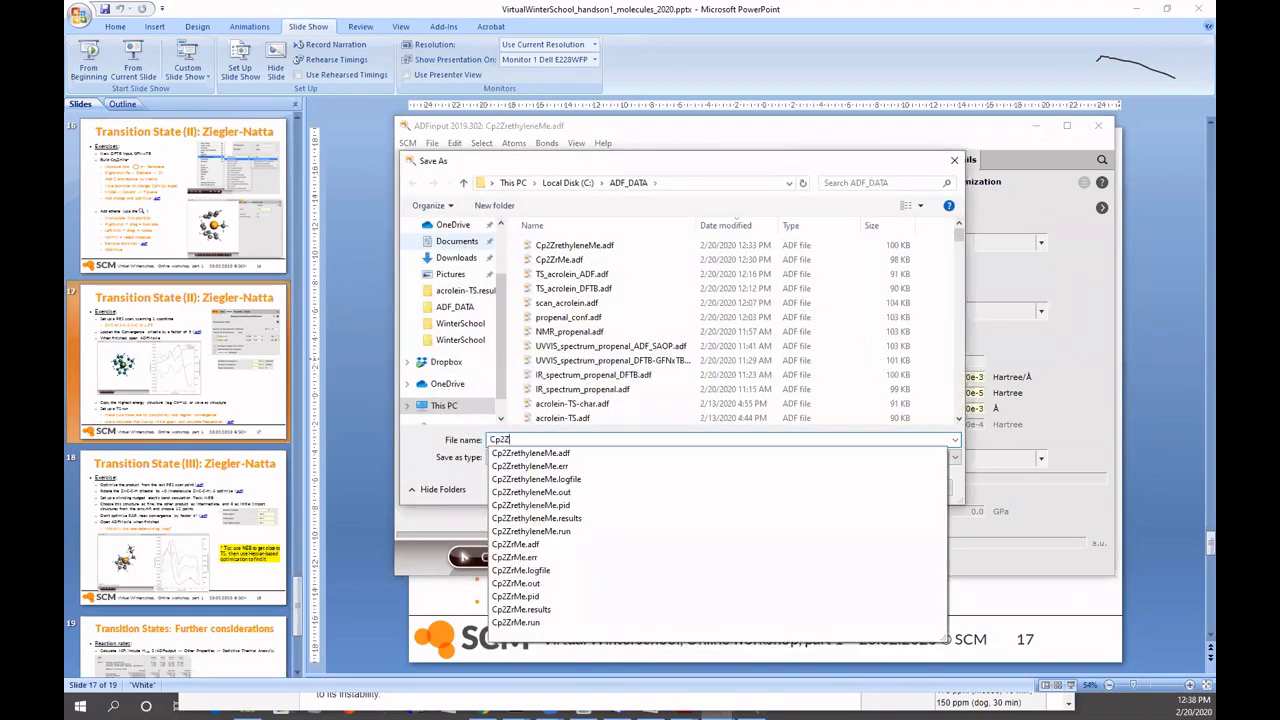
text(r_)
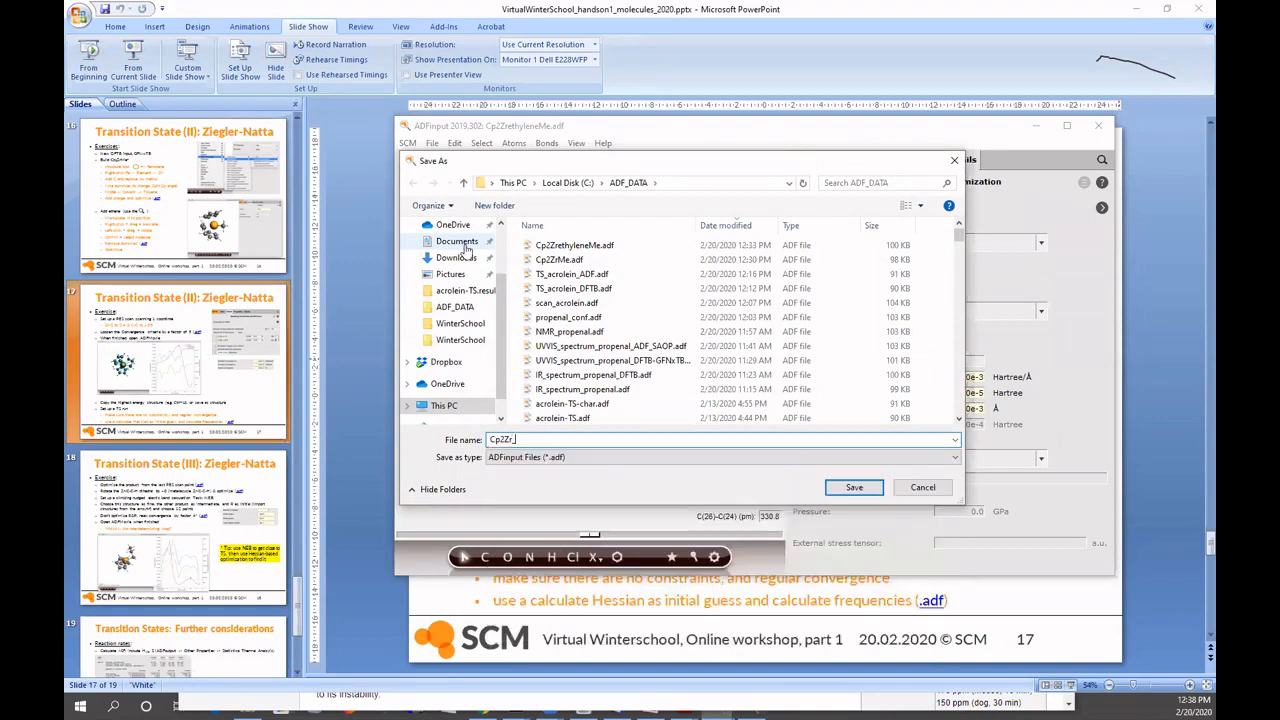
key(BackSpace)
text(_insertion_scan)
key(Return)
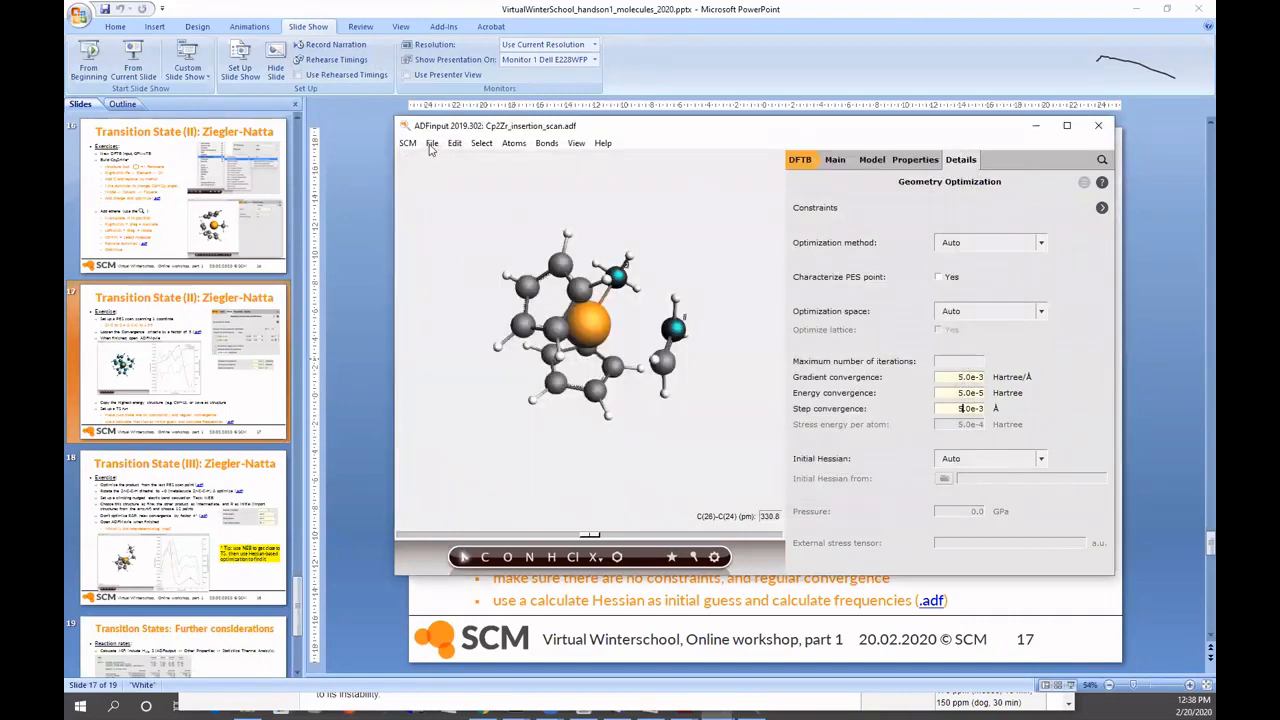
- Run the insertion scan and read the new coordinates from its results into the input
click(408, 143)
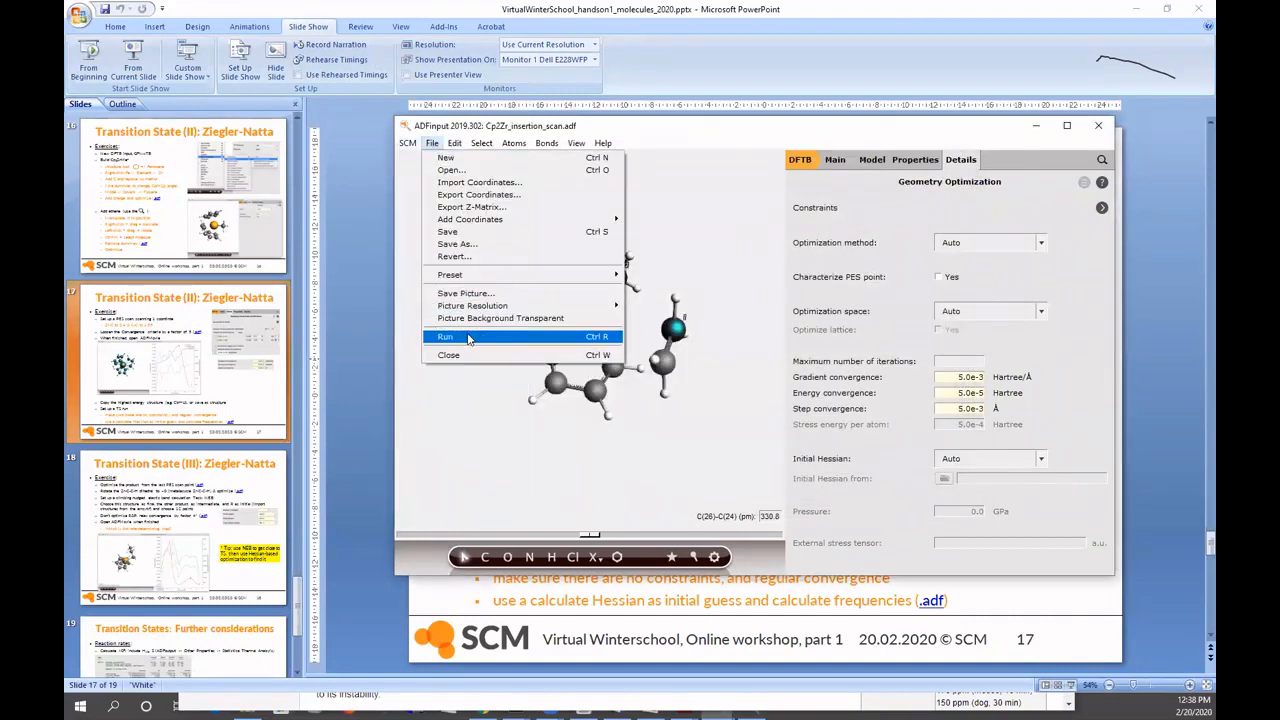
click(466, 338)
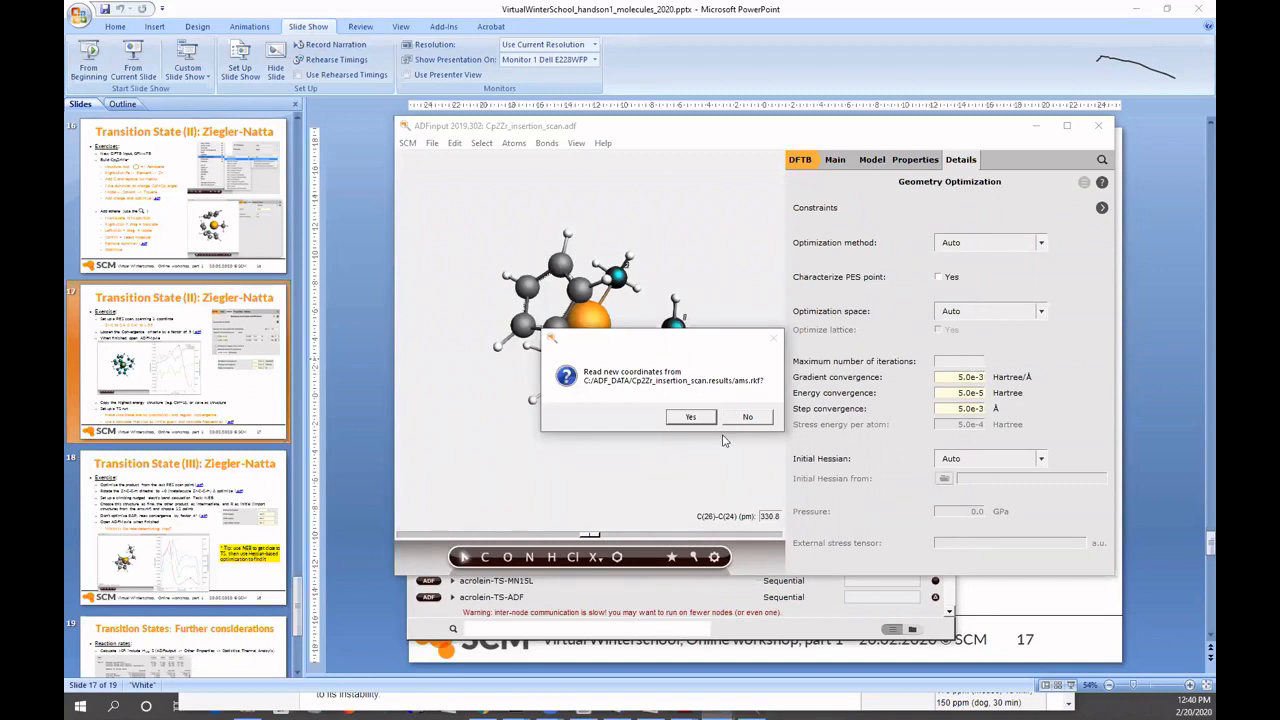
click(699, 418)
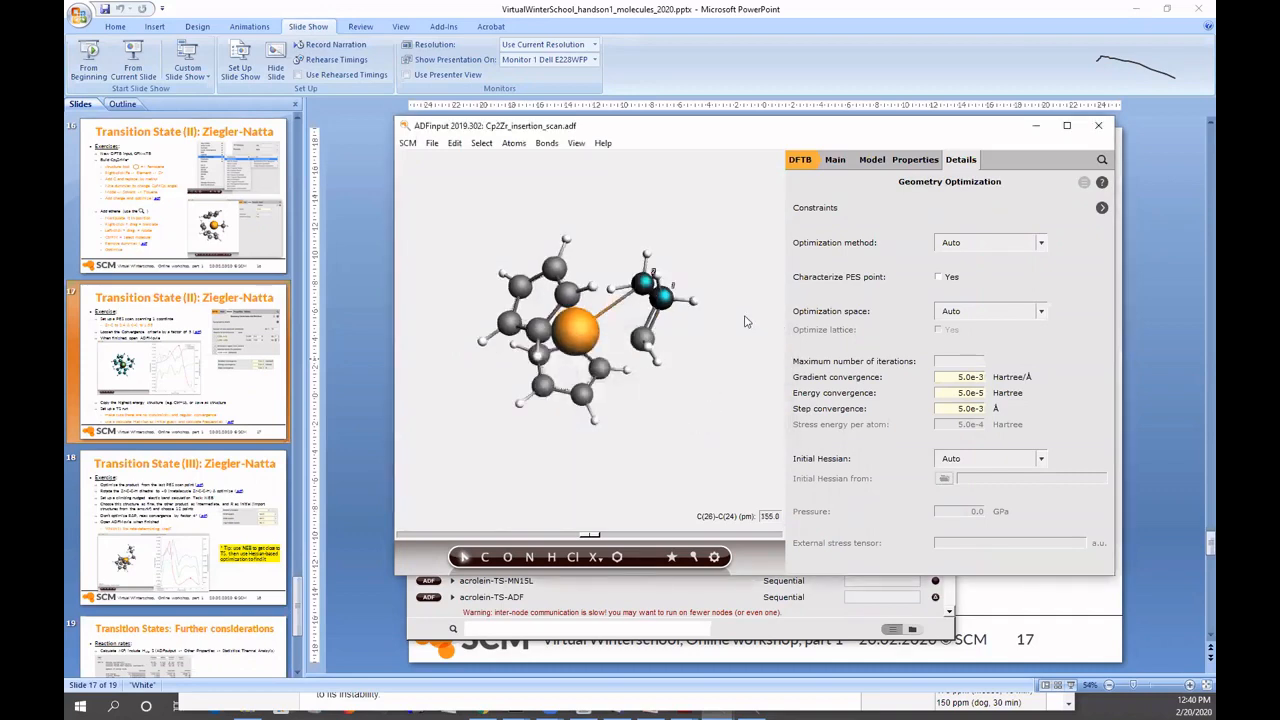
- Clear the atom selection and guess the bonds of the whole scanned zirconium complex
drag(741, 384, 802, 436)
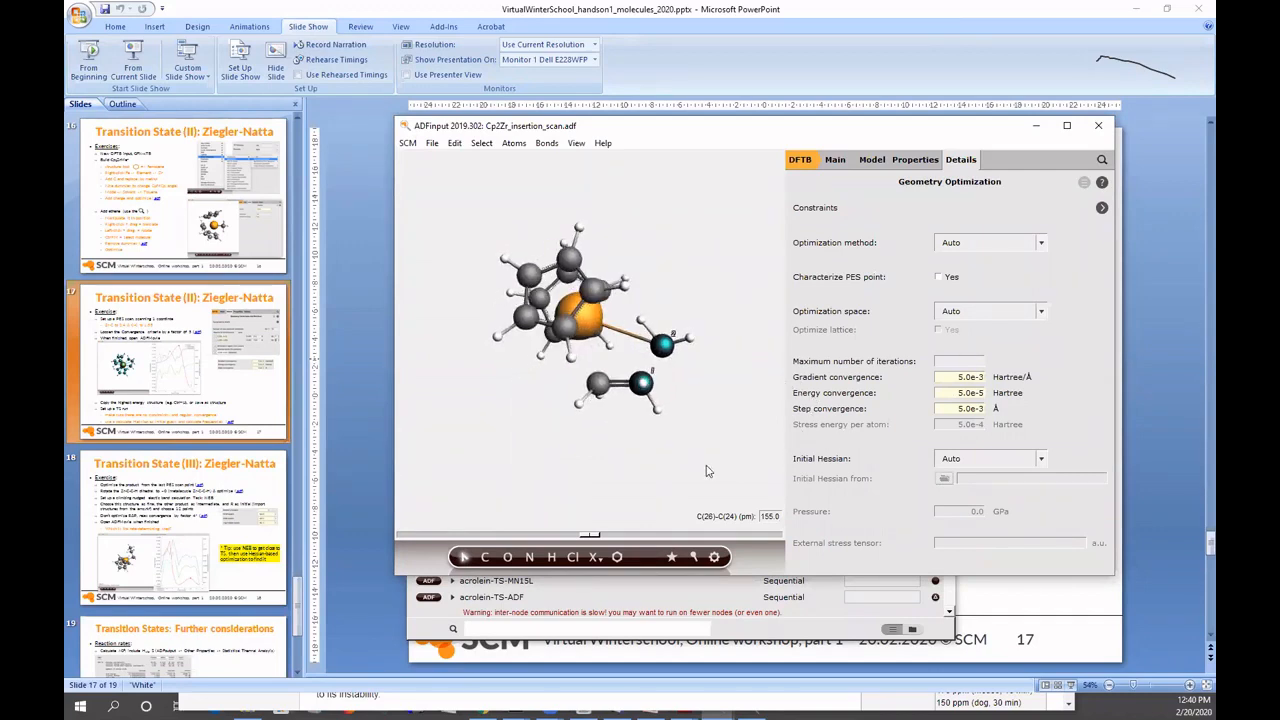
drag(727, 352, 700, 384)
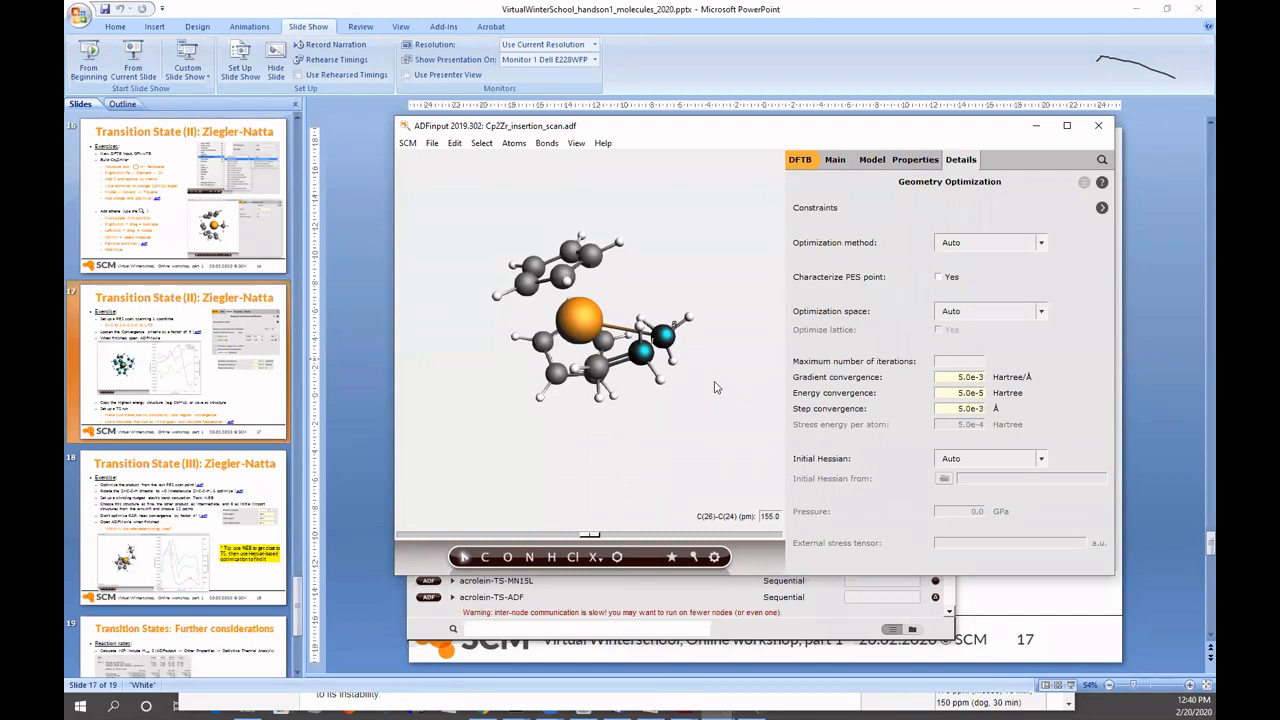
click(546, 145)
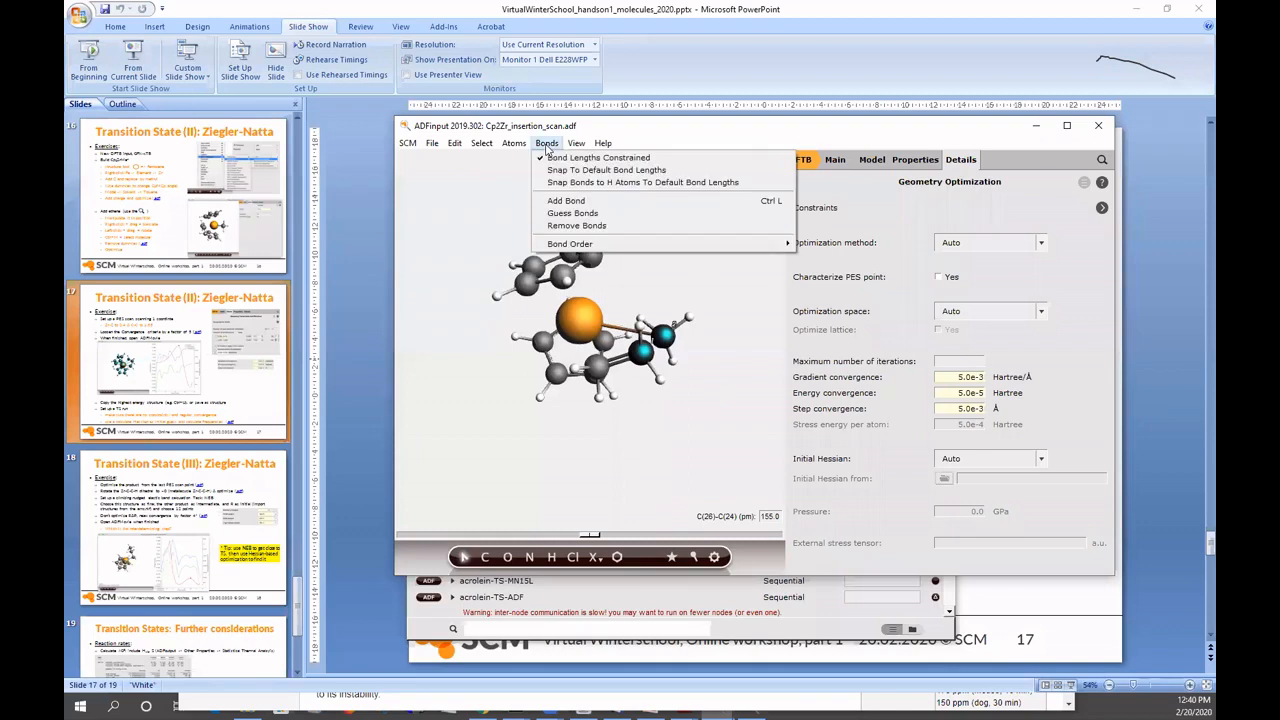
click(585, 215)
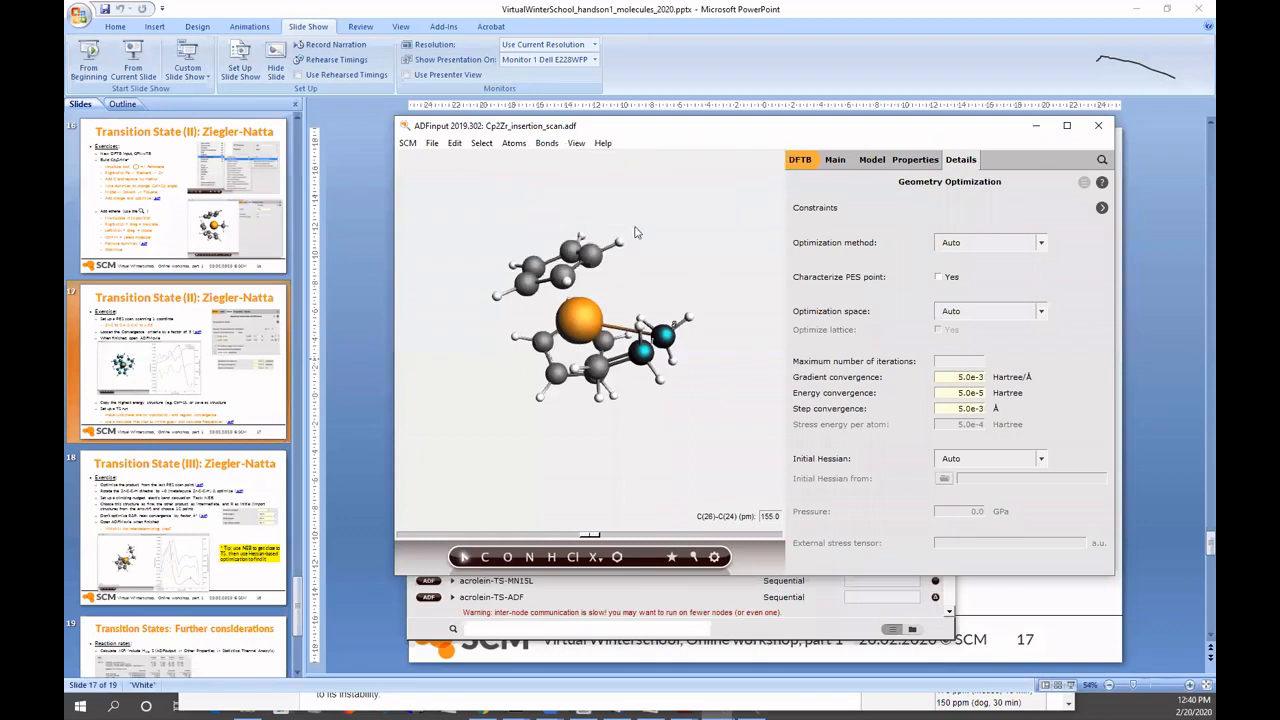
click(678, 250)
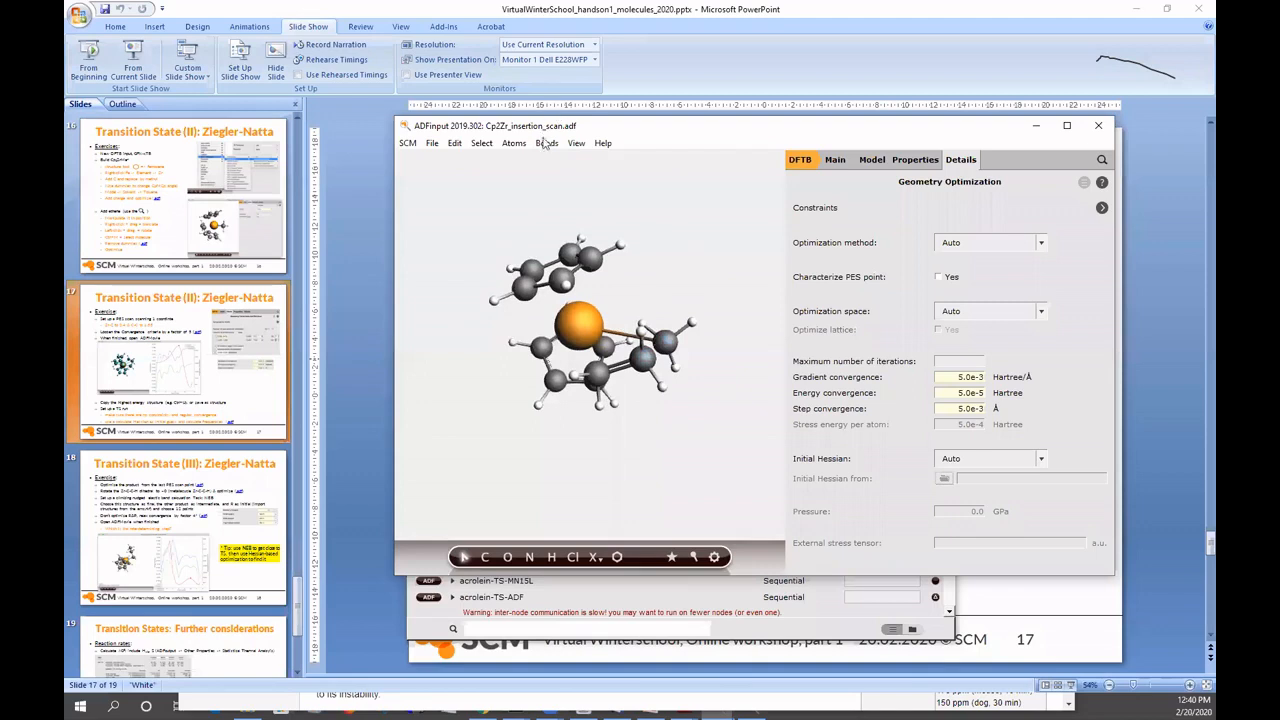
click(543, 145)
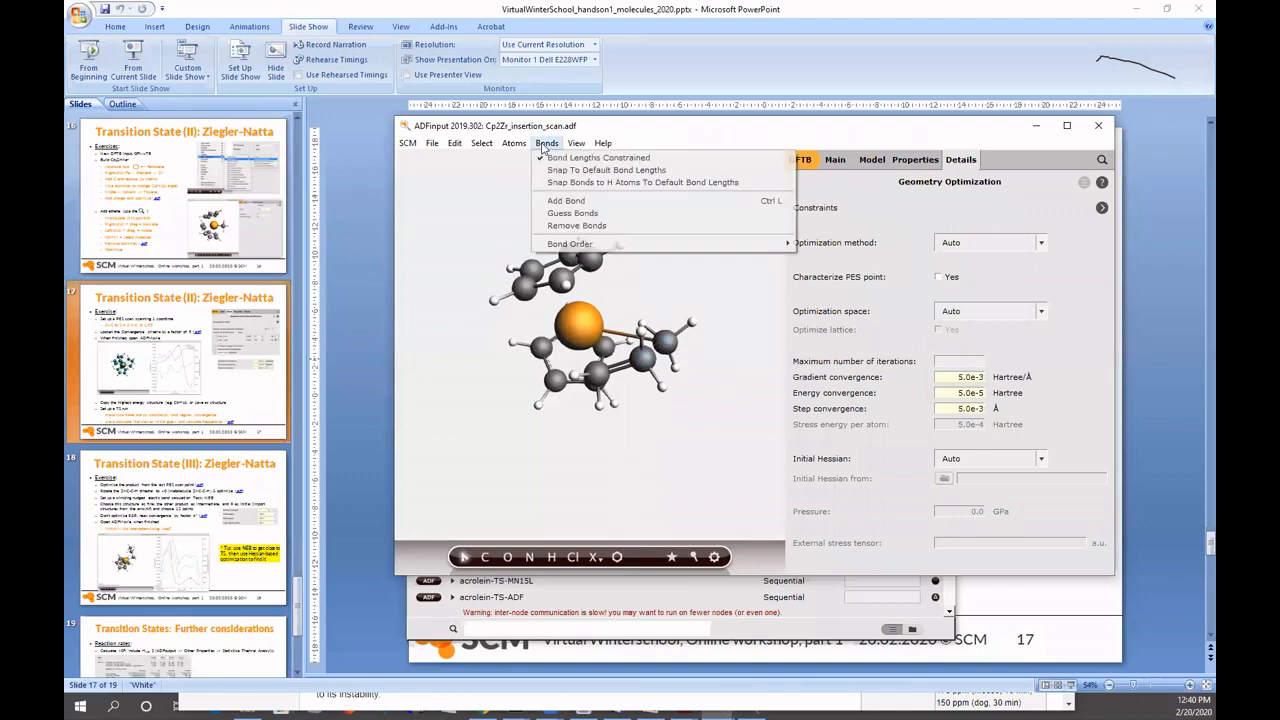
click(580, 214)
- Examine the inserted carbon chain, its terminal carbon and its bonding to the zirconium from several angles
drag(731, 231, 730, 286)
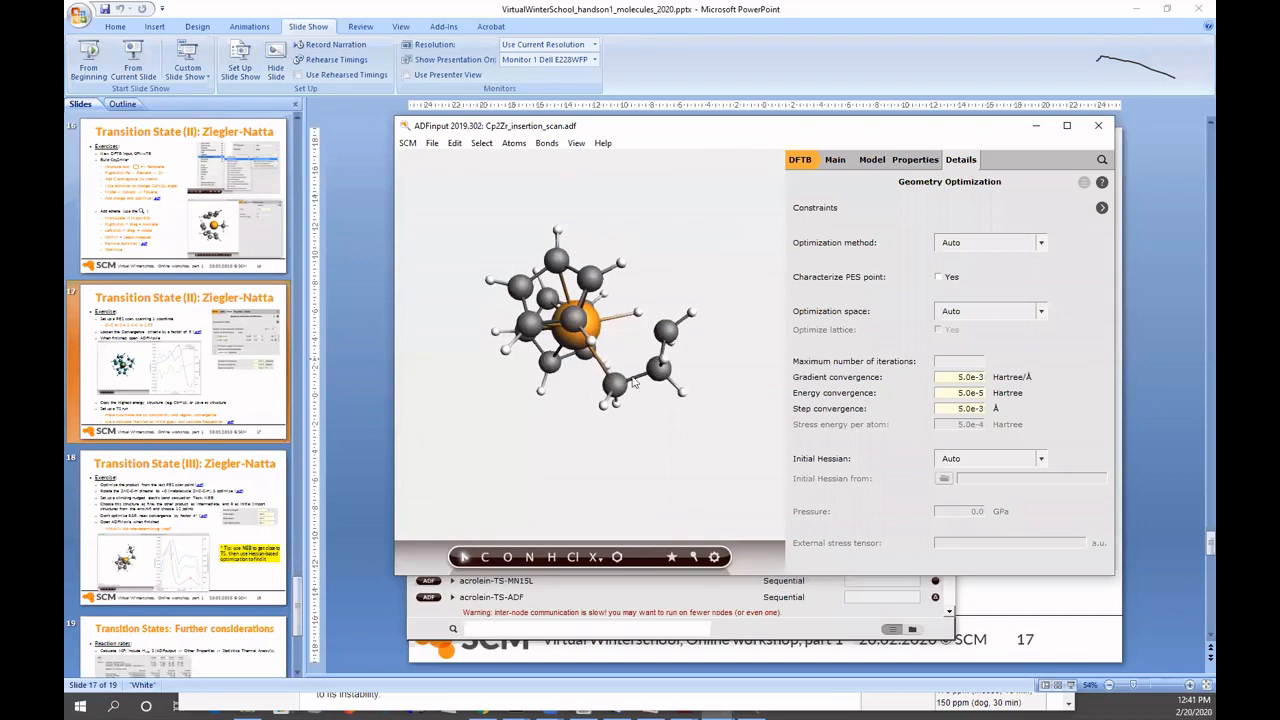
drag(650, 412, 578, 316)
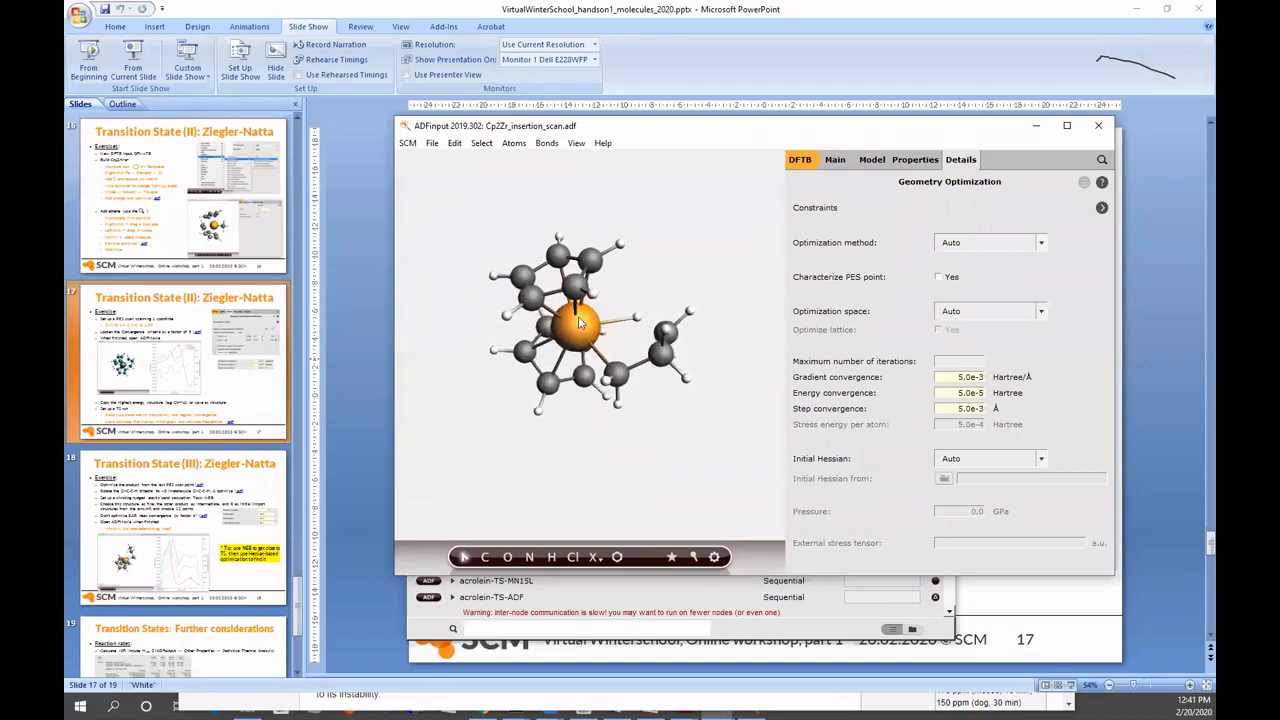
drag(709, 335, 678, 376)
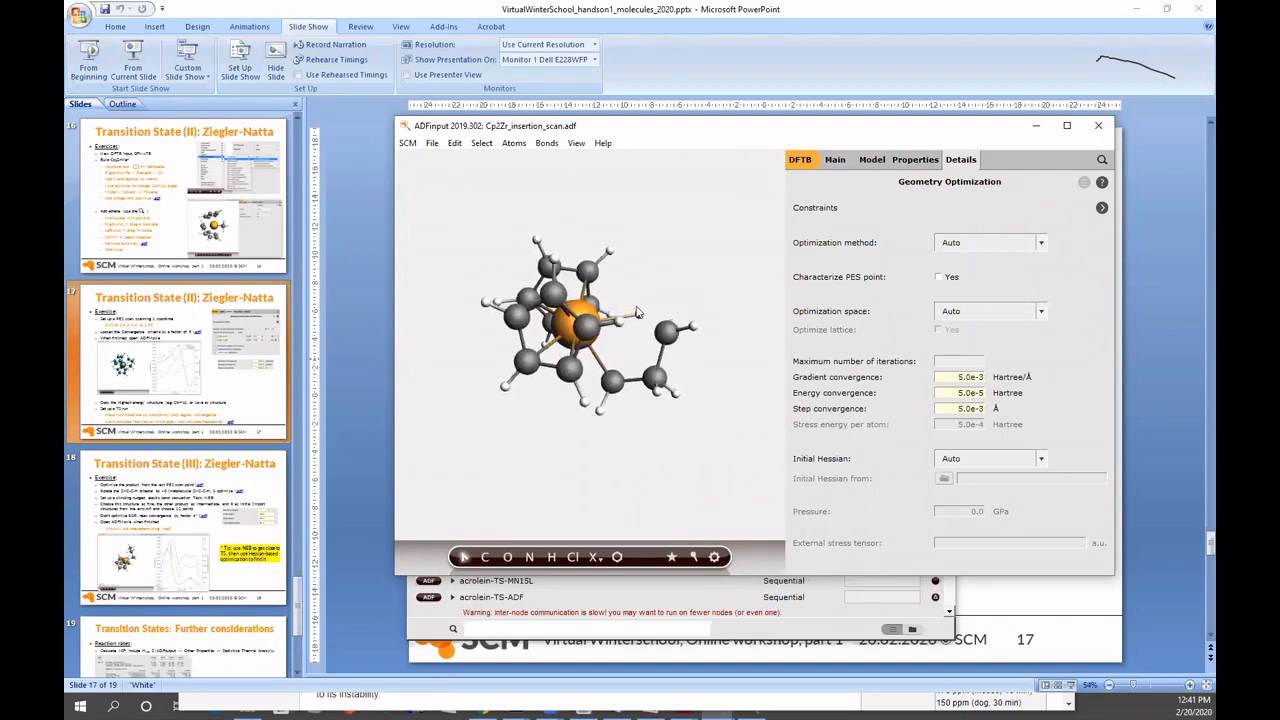
drag(723, 275, 684, 280)
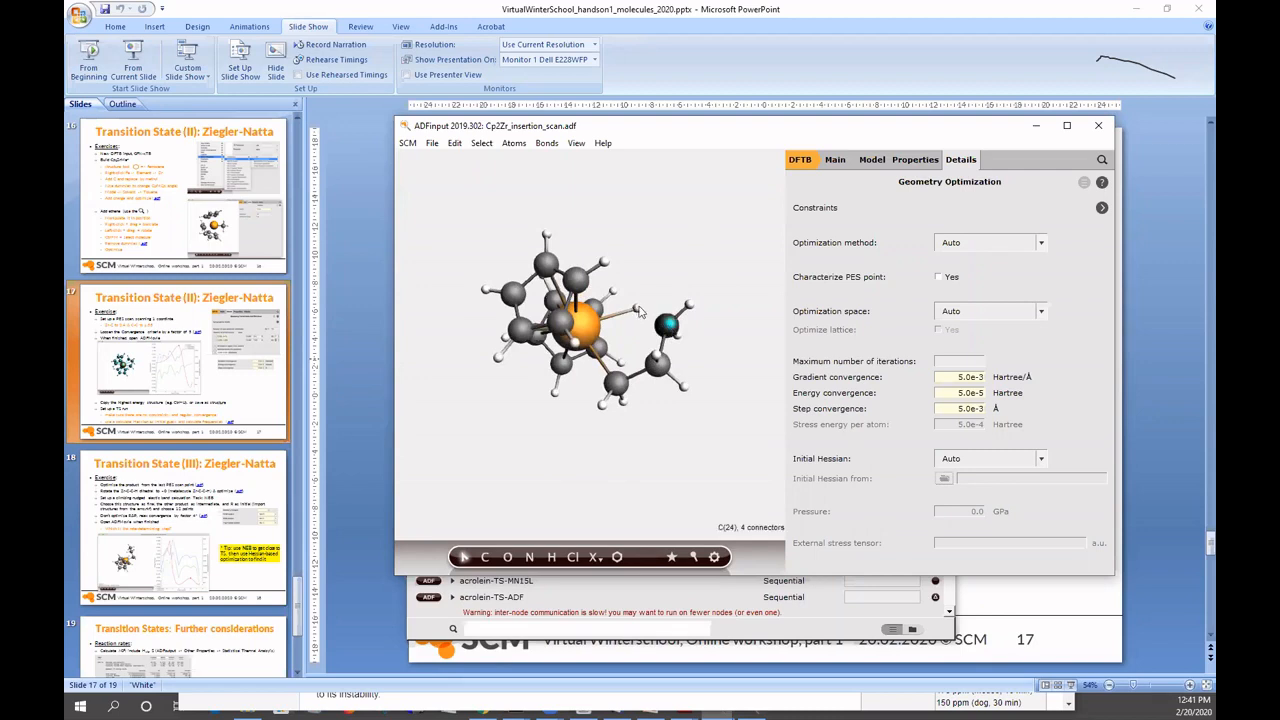
shift+click(666, 323)
click(674, 253)
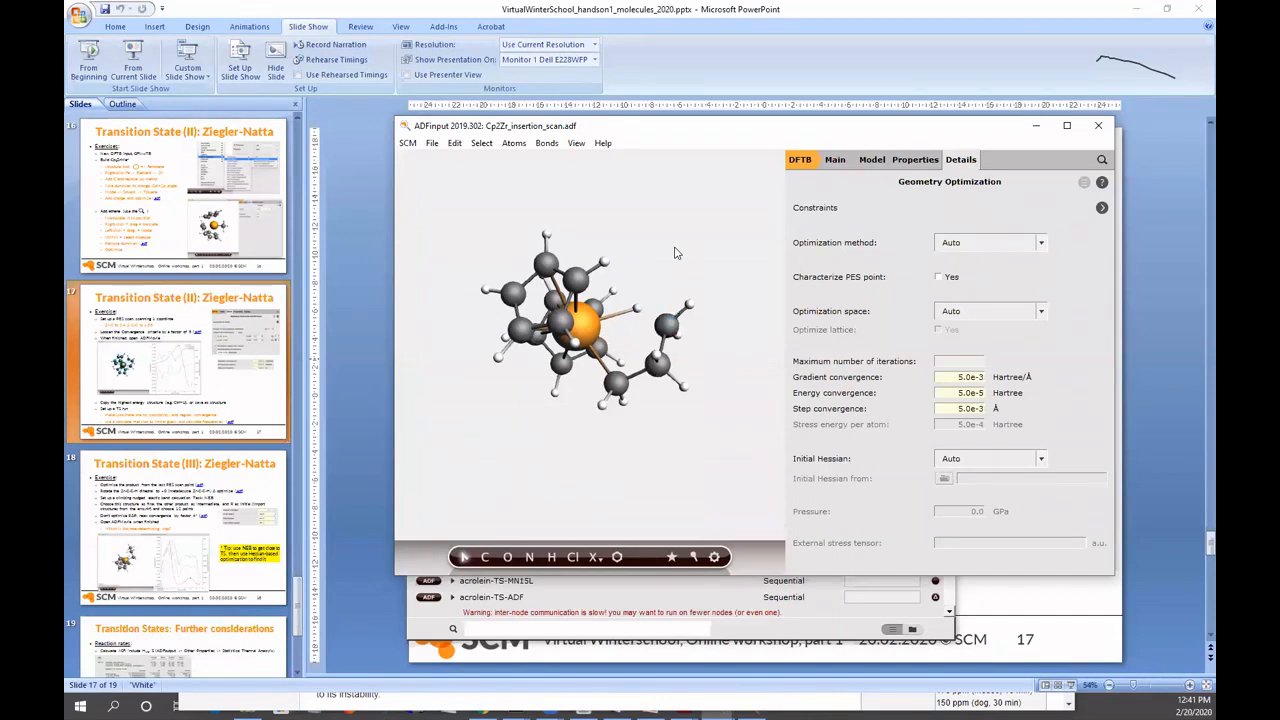
- Open the insertion scan trajectory in ADFmovie and advance it to frame 6
click(407, 144)
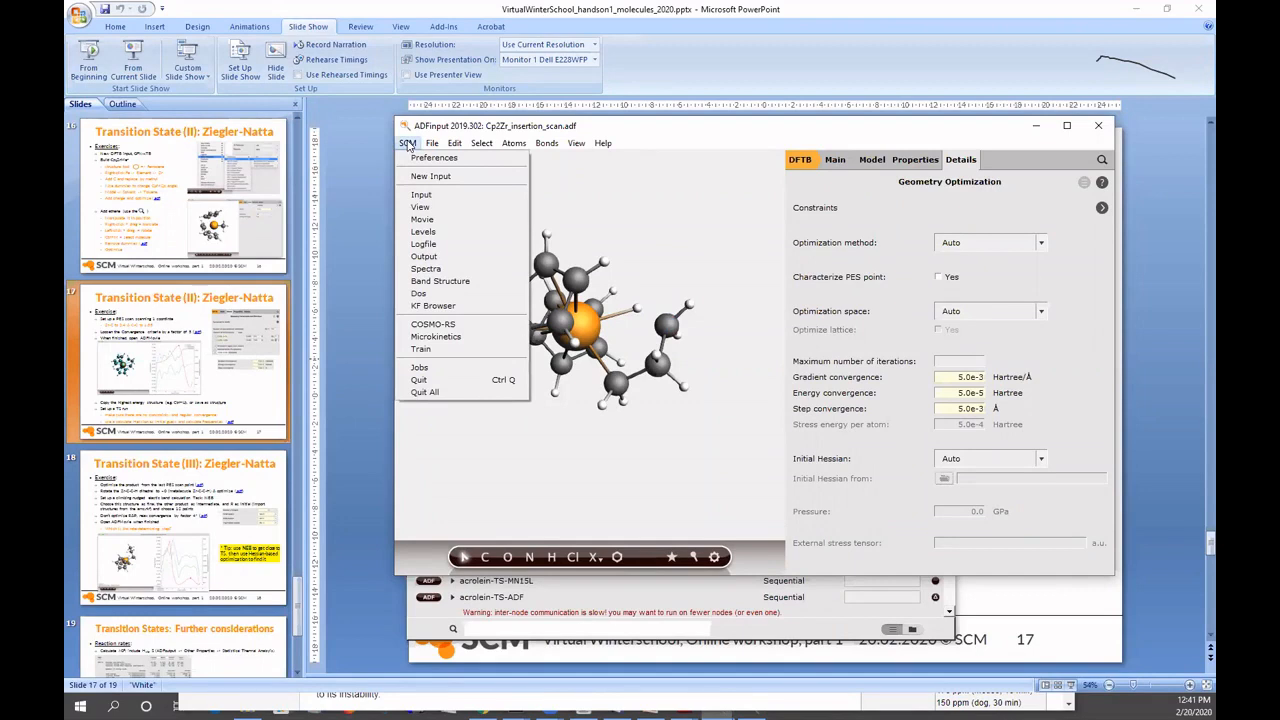
click(438, 221)
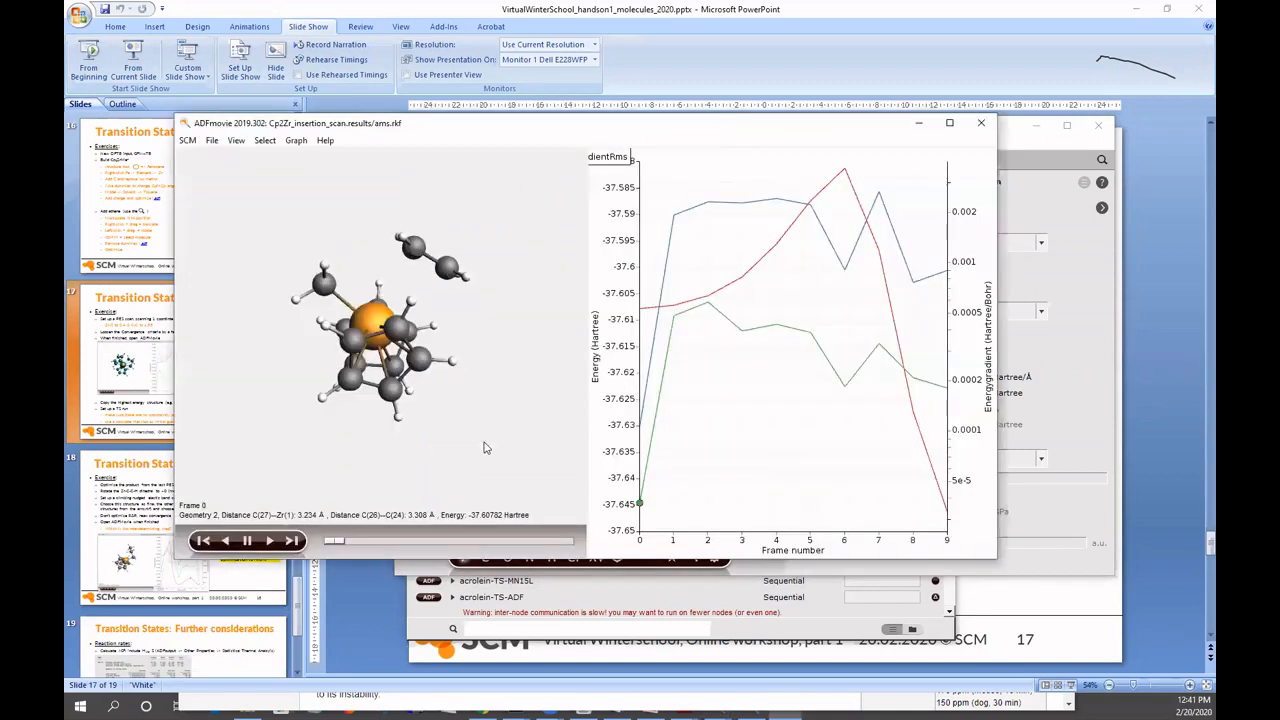
drag(478, 462, 348, 455)
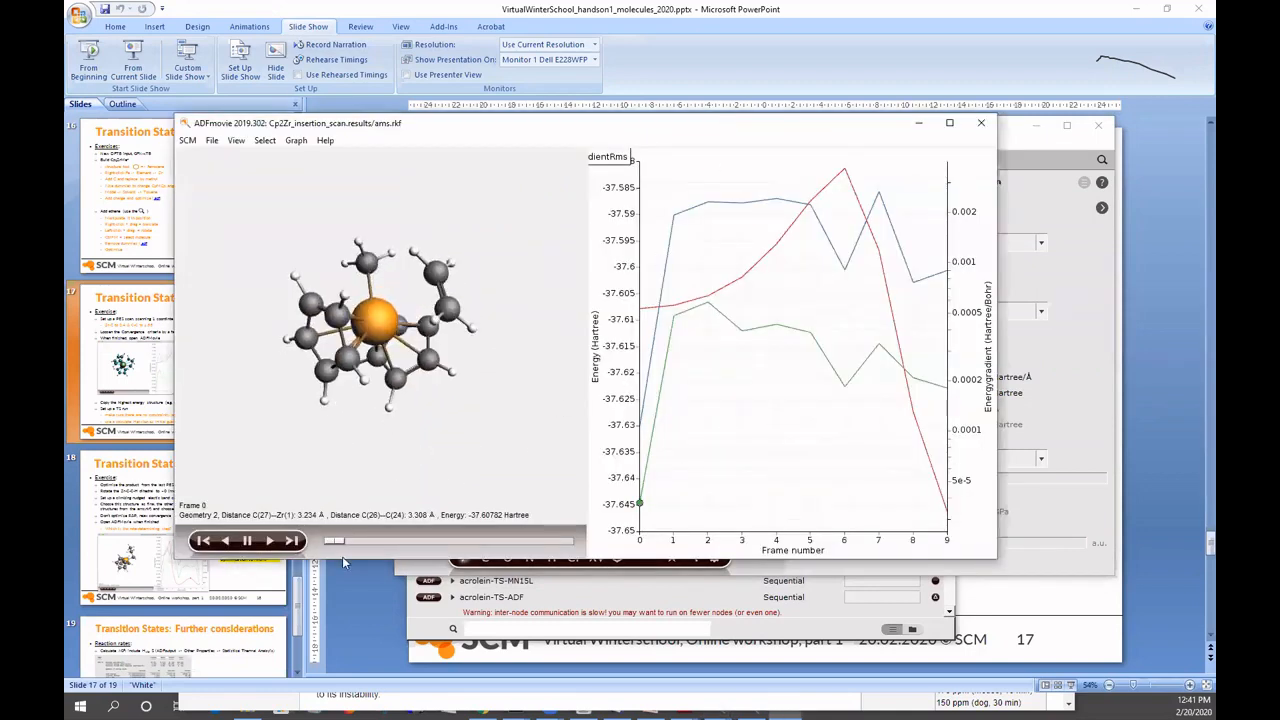
mouse_move(337, 541)
mouse_down()
mouse_move(565, 526)
mouse_move(365, 524)
mouse_move(584, 528)
mouse_move(489, 520)
mouse_up()
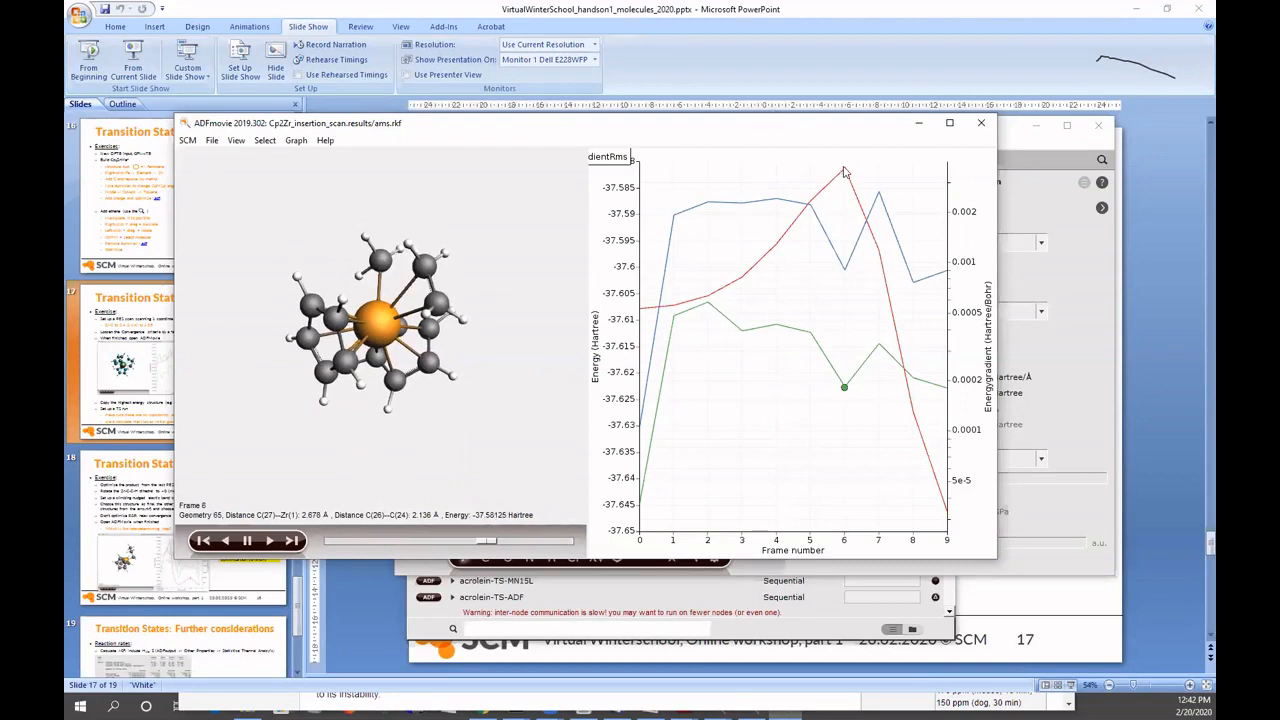
- Select the highest point of the energy curve and update the input geometry with that structure
click(843, 171)
drag(507, 443, 401, 356)
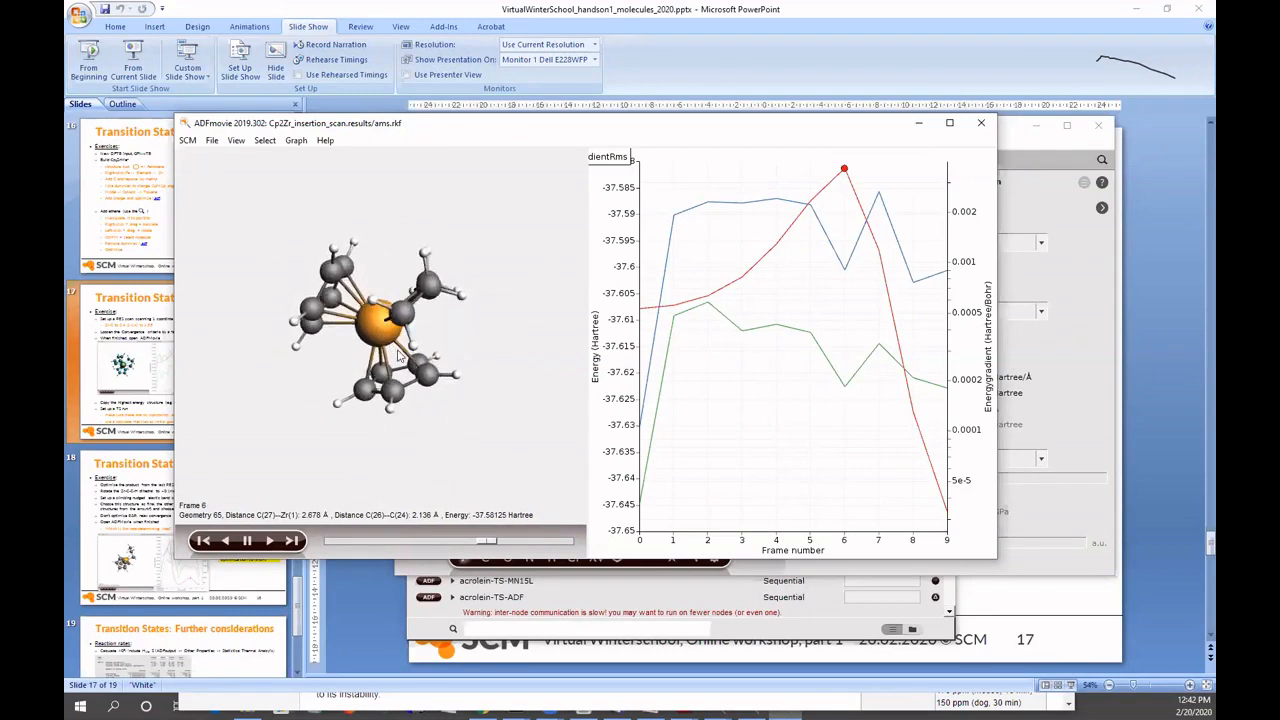
click(213, 140)
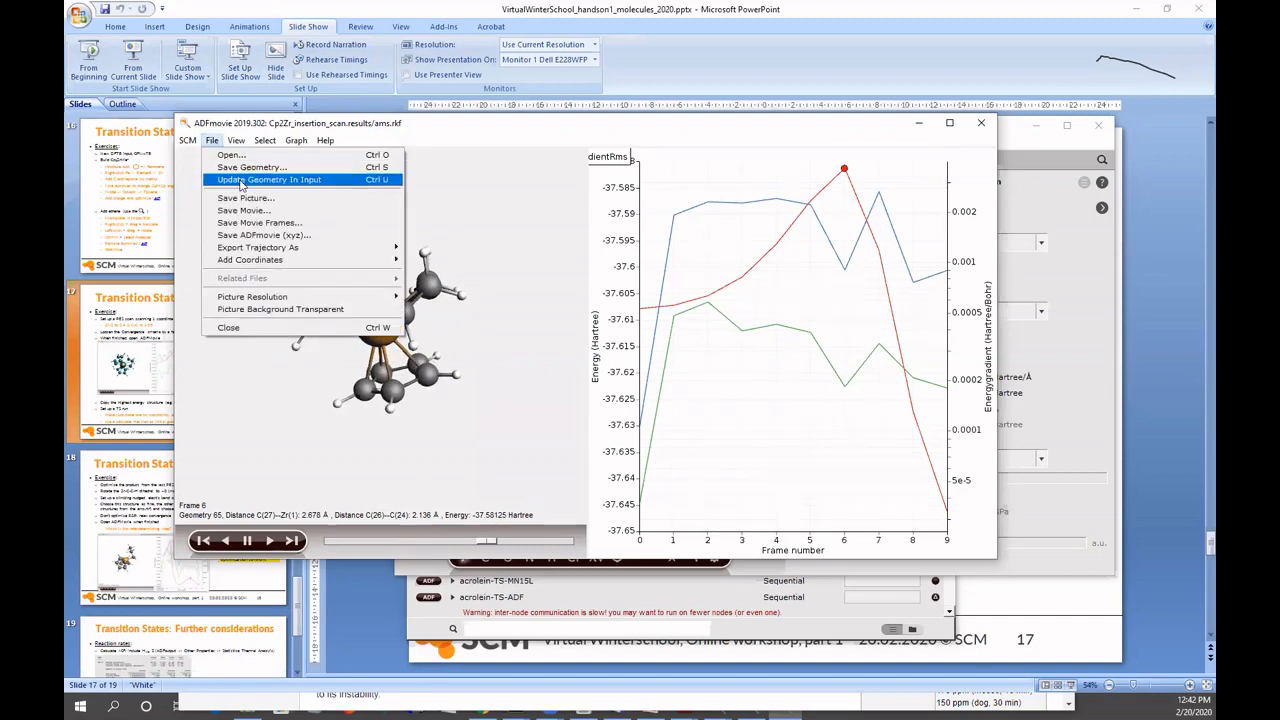
click(240, 181)
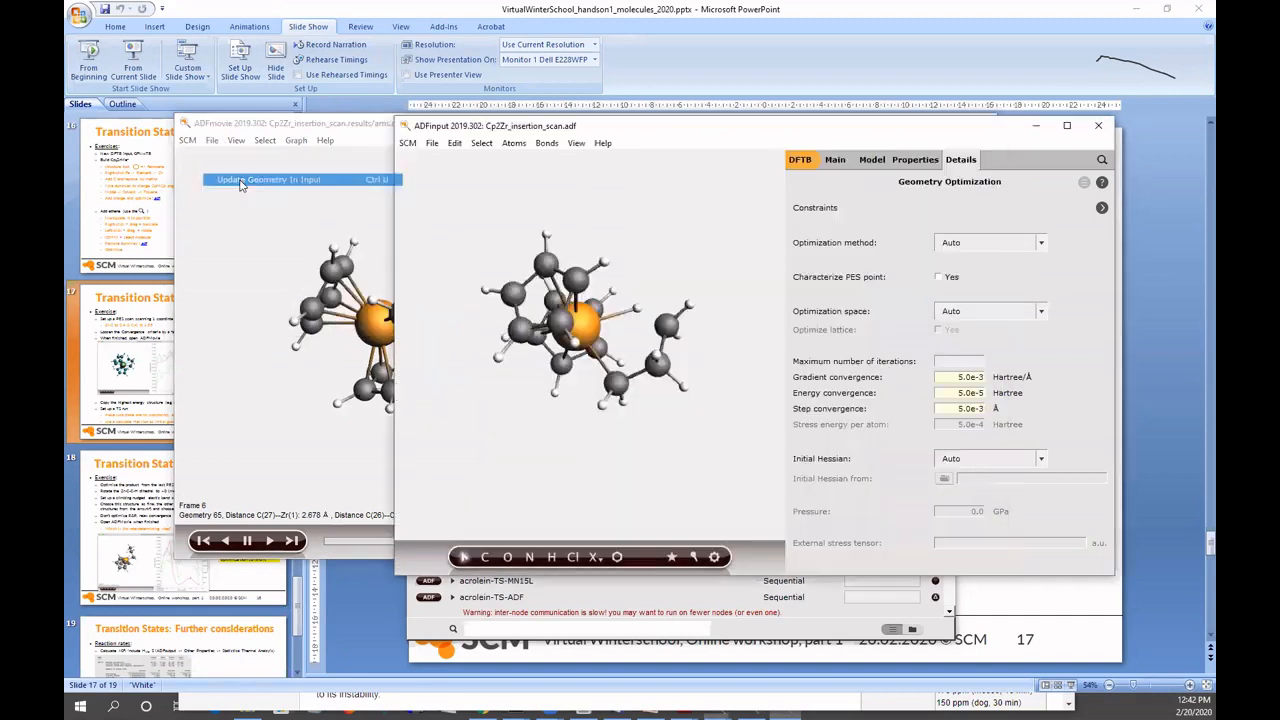
- Set the gradient convergence to 1.0e-3 Hartree/Å, the energy convergence to 1.0e-5 Hartree and the step convergence to 1.0e-3 Å
drag(700, 257, 740, 250)
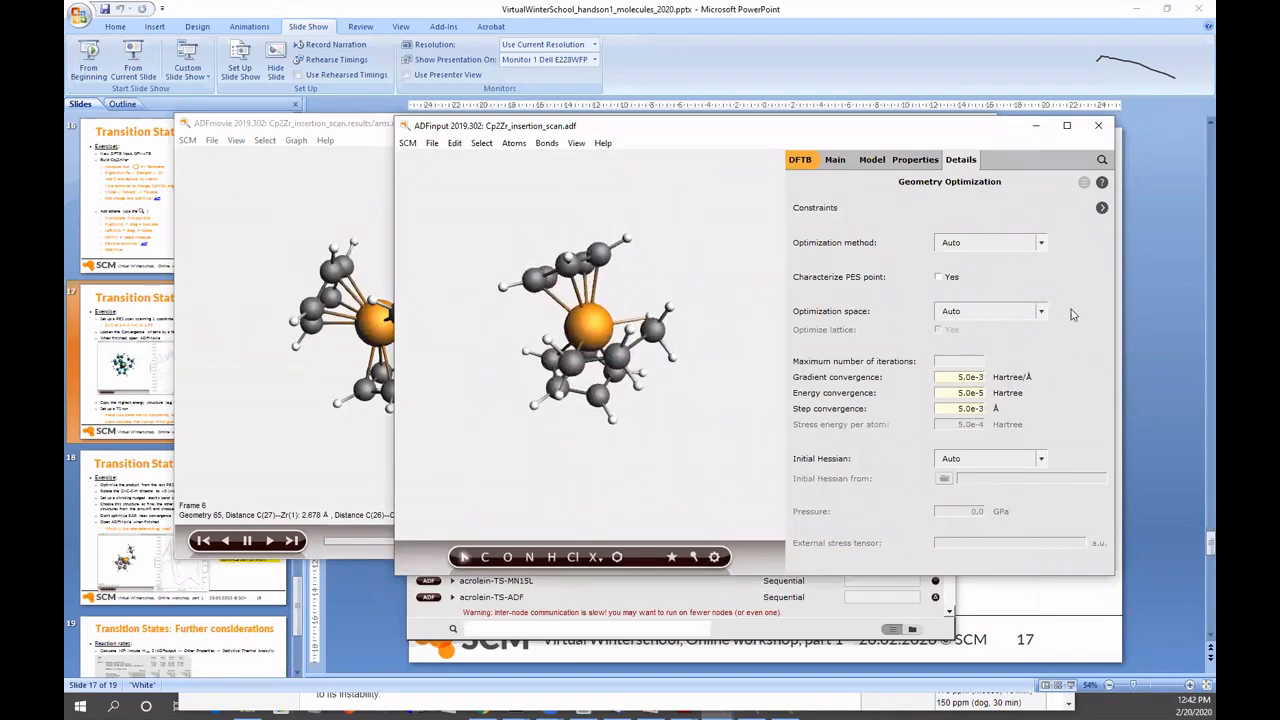
click(957, 393)
click(958, 408)
text(1)
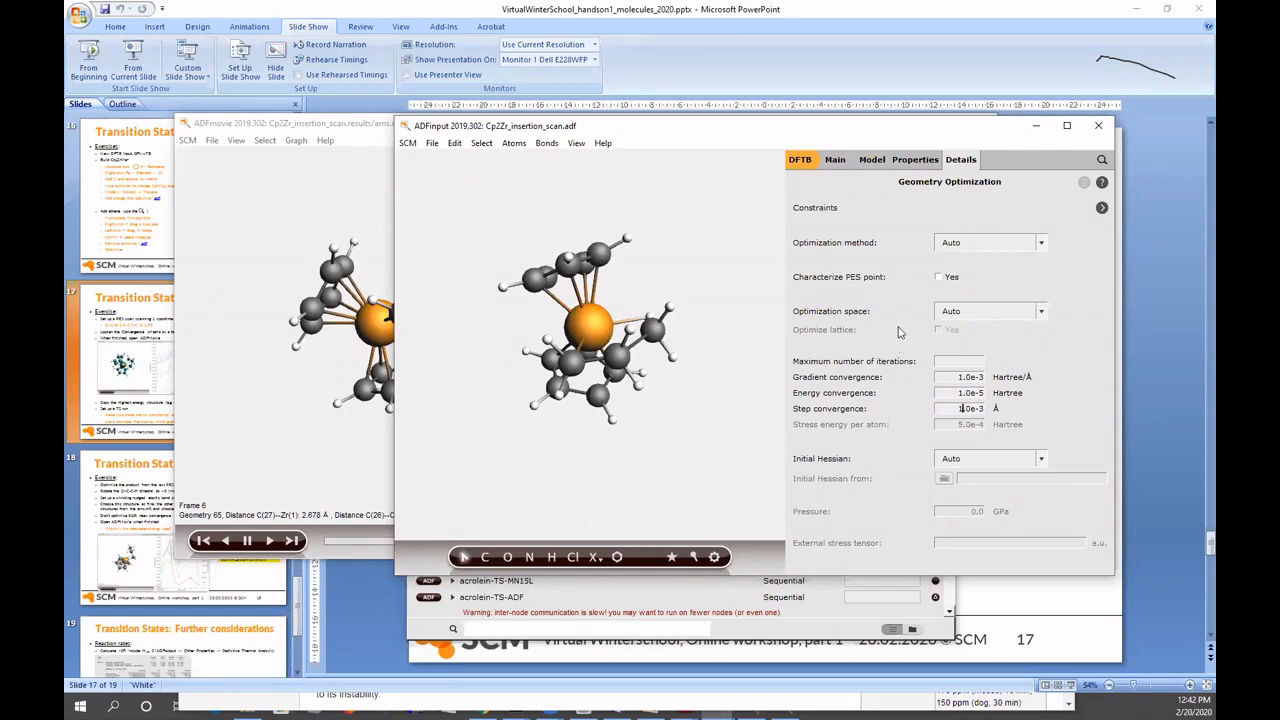
- Remove the C(26)–C(24) and C(27)–Zr(1) distance scan coordinates from the geometry constraints and PES scan settings
click(834, 160)
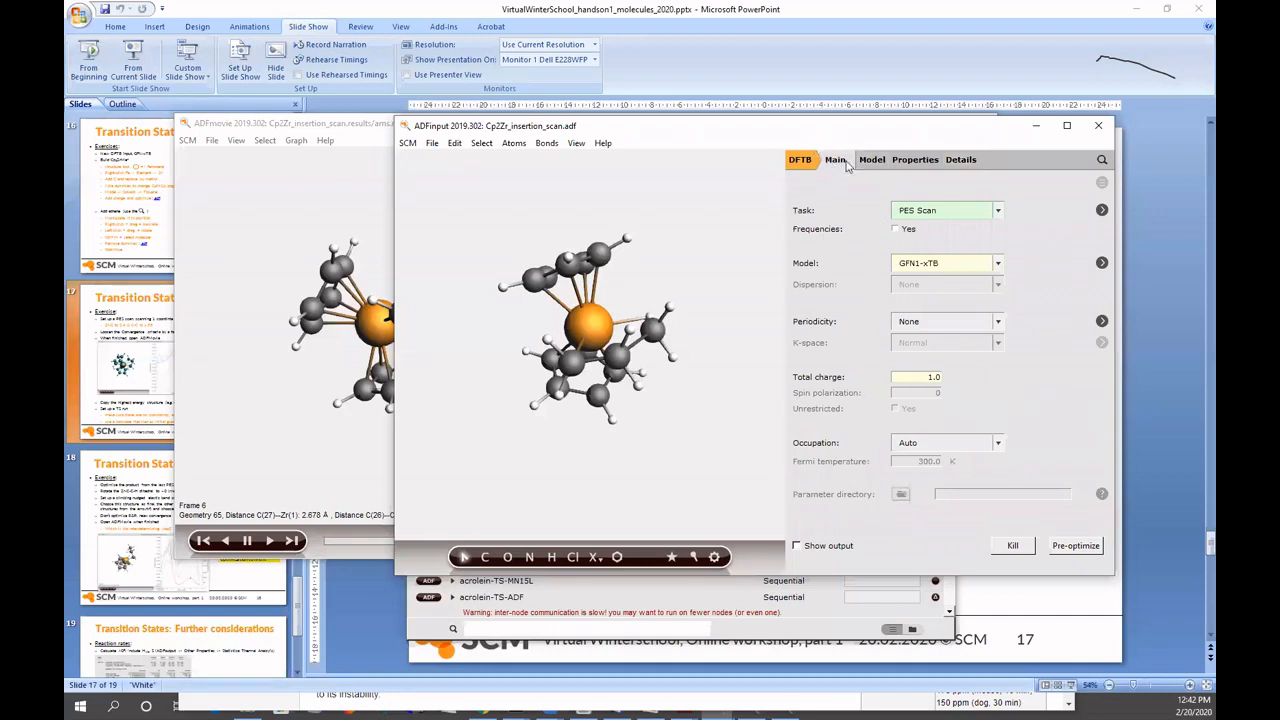
click(920, 212)
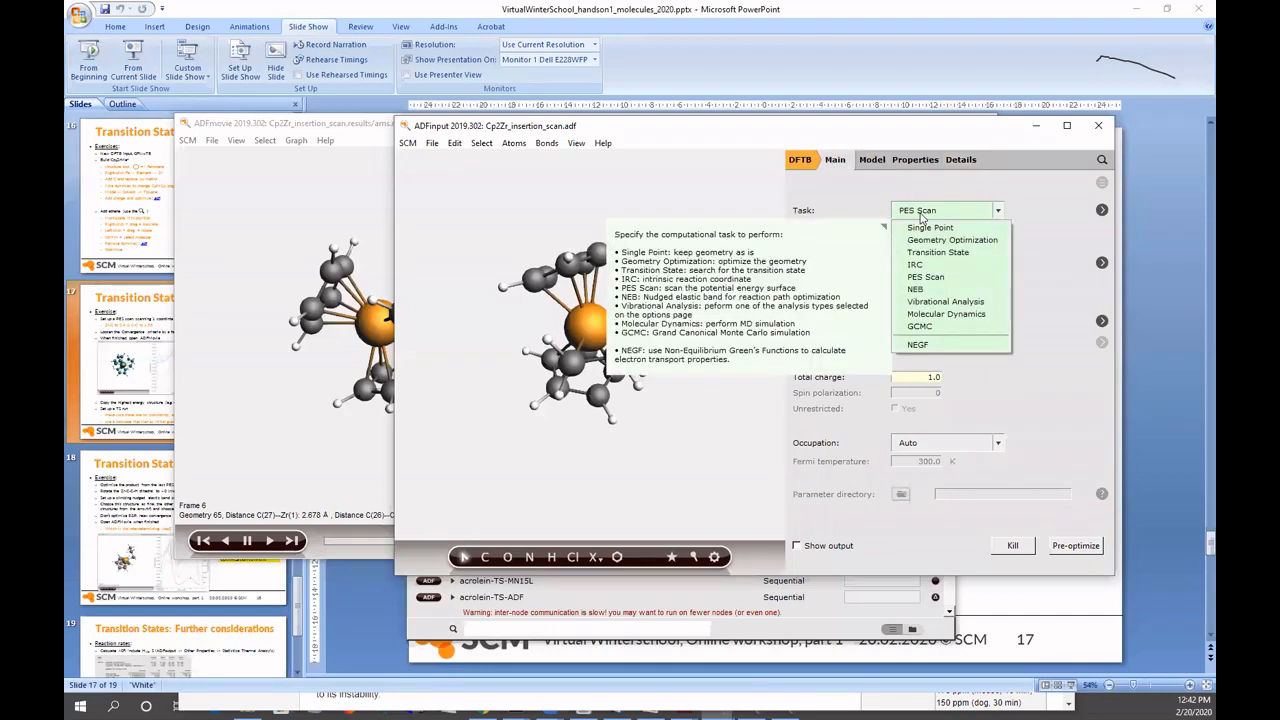
click(887, 186)
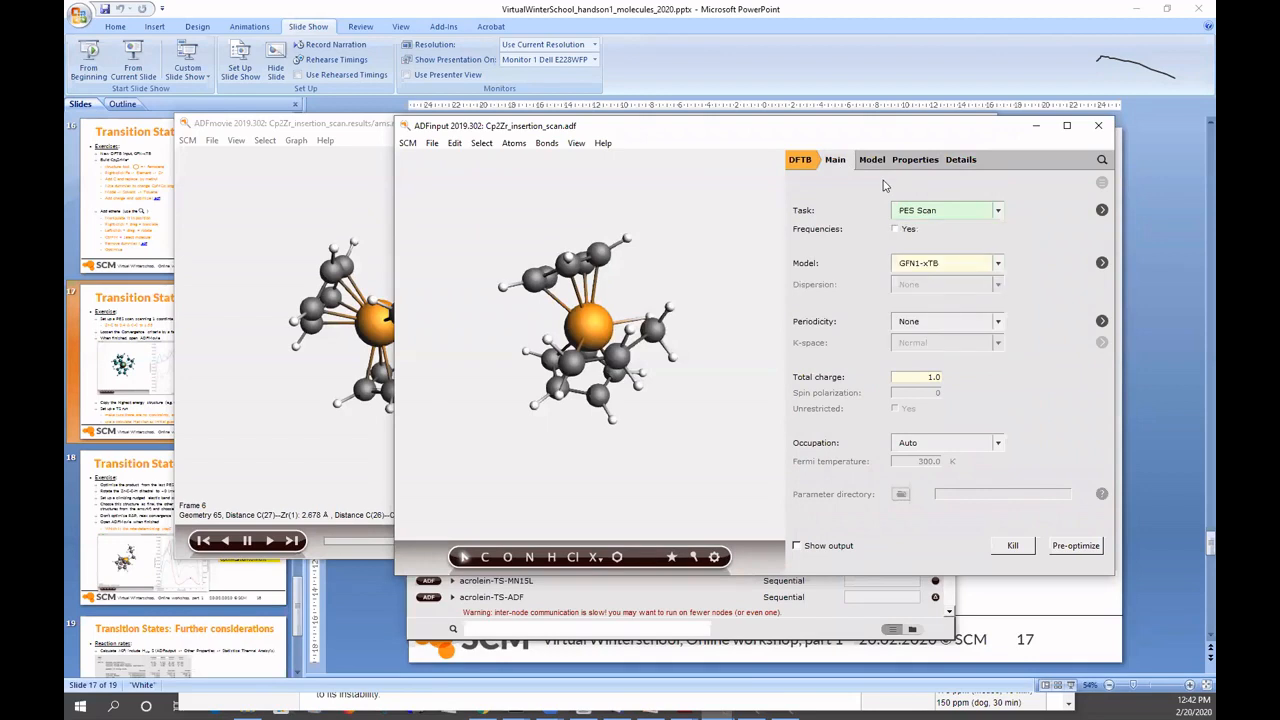
click(1101, 211)
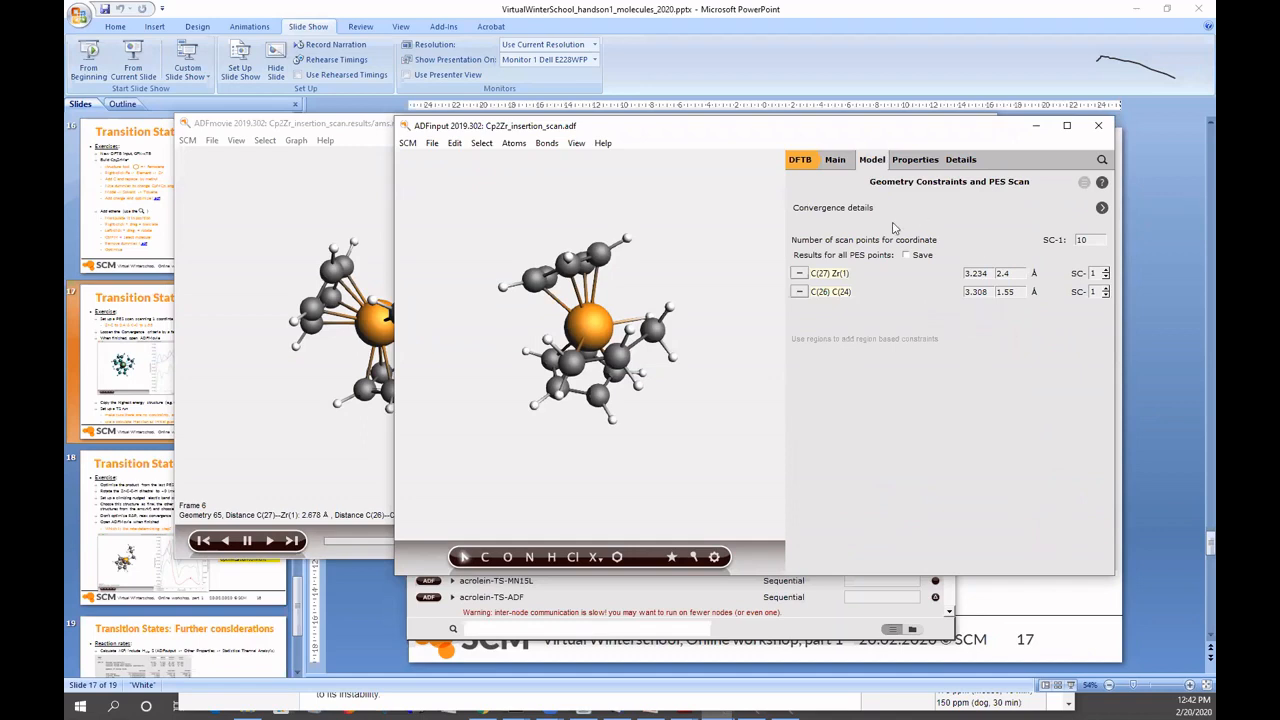
click(798, 292)
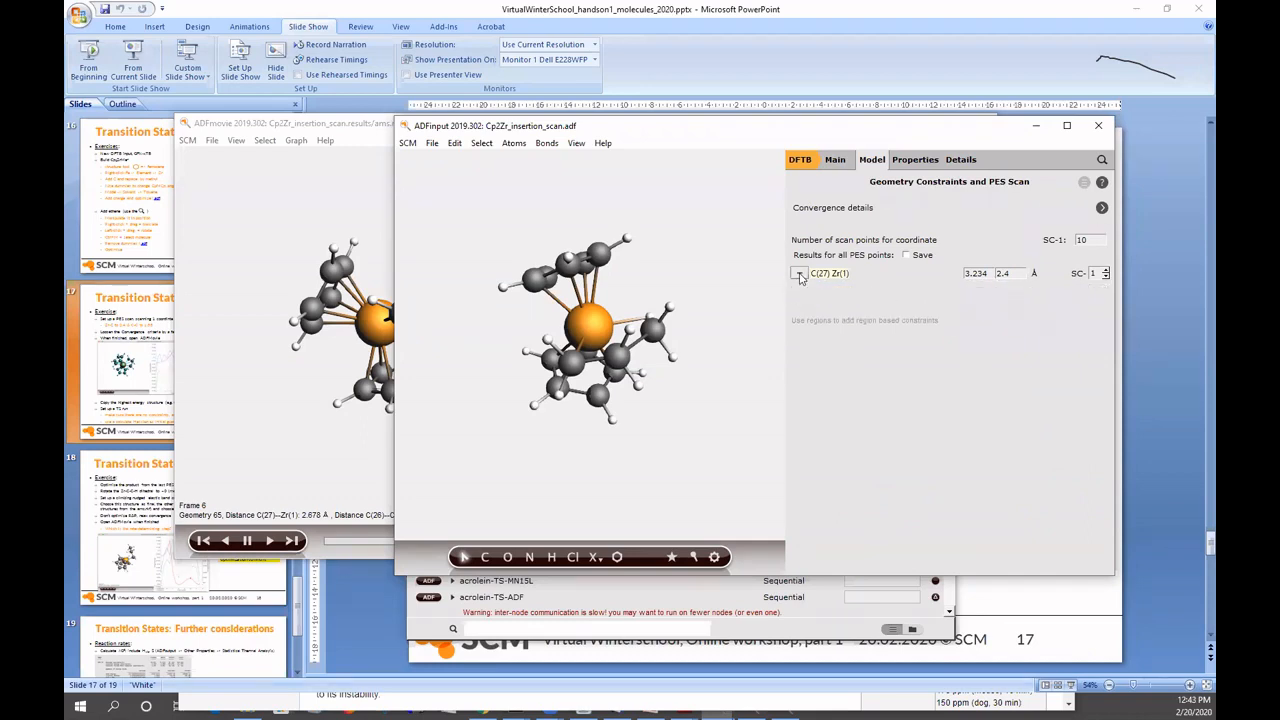
click(799, 274)
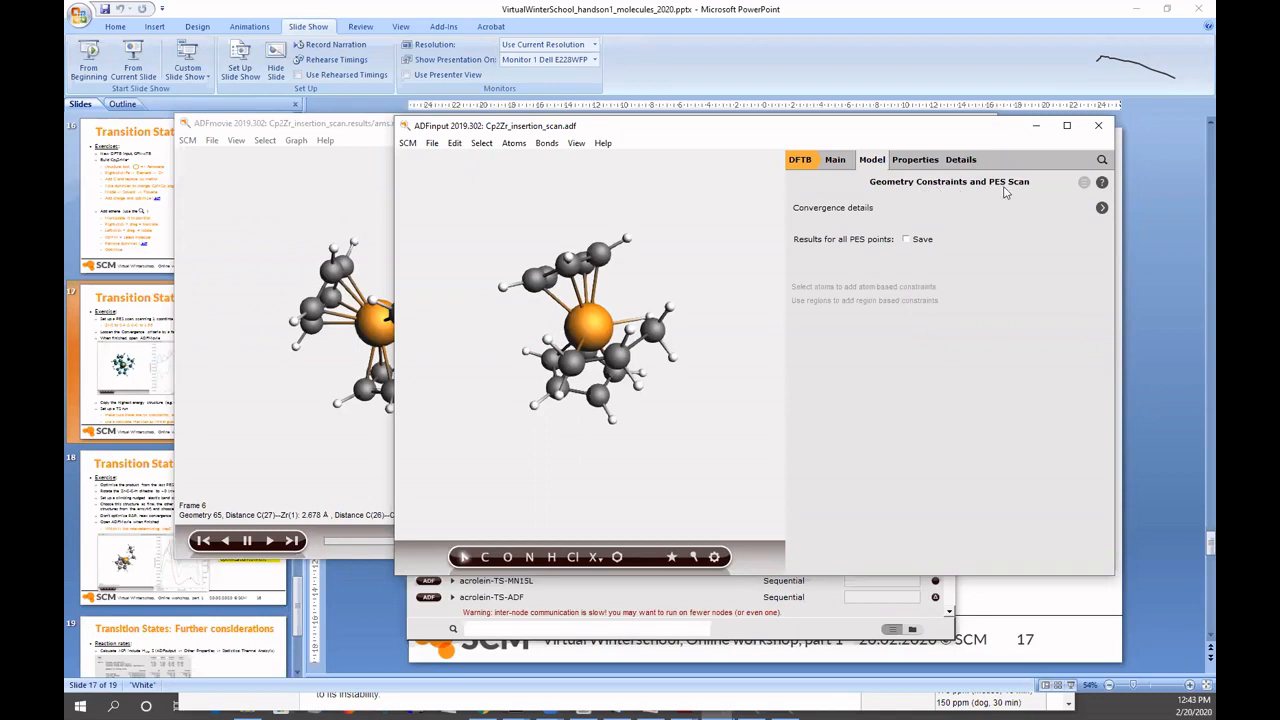
- Change the task to Transition State and set the initial Hessian to Calculate
click(838, 164)
click(944, 211)
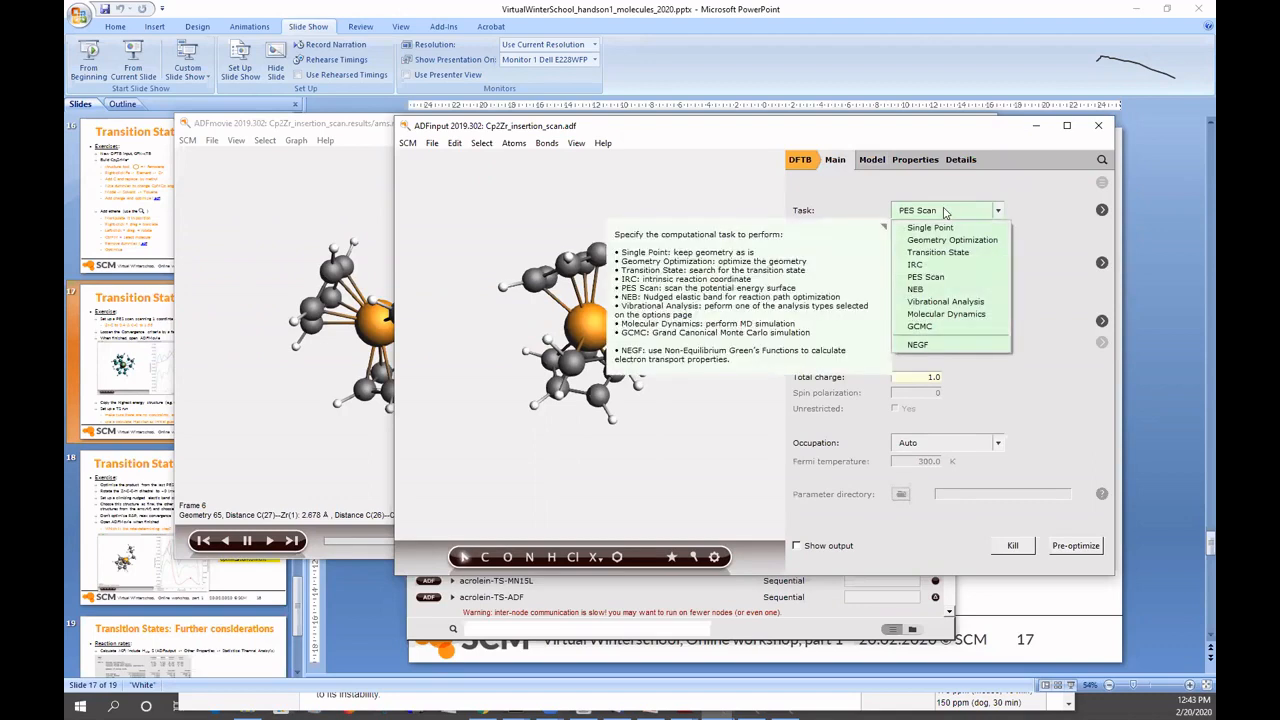
click(965, 254)
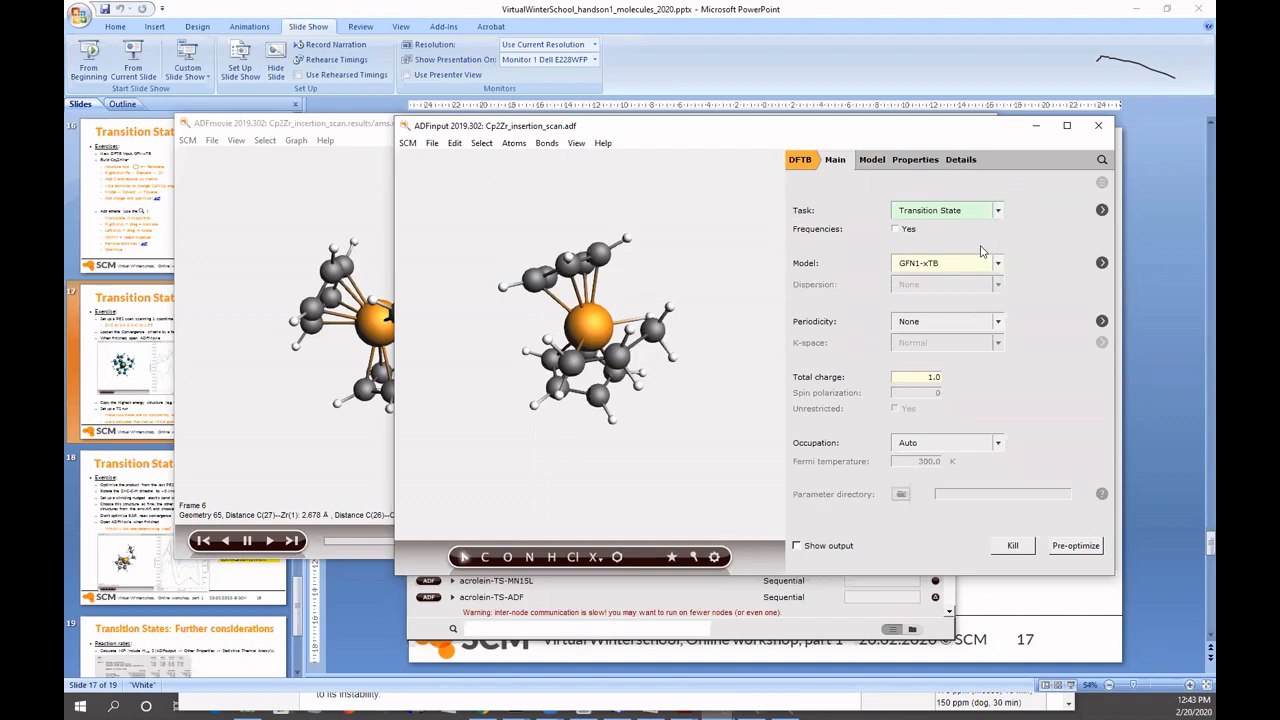
click(1102, 210)
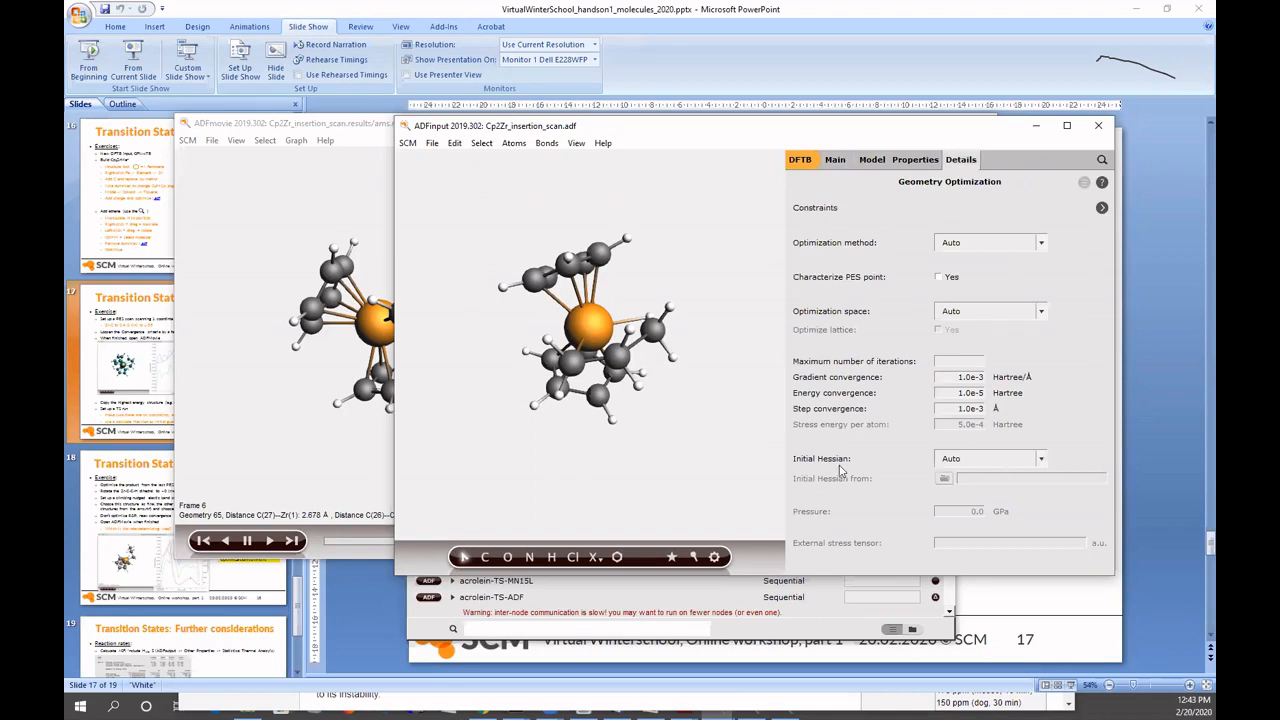
click(985, 459)
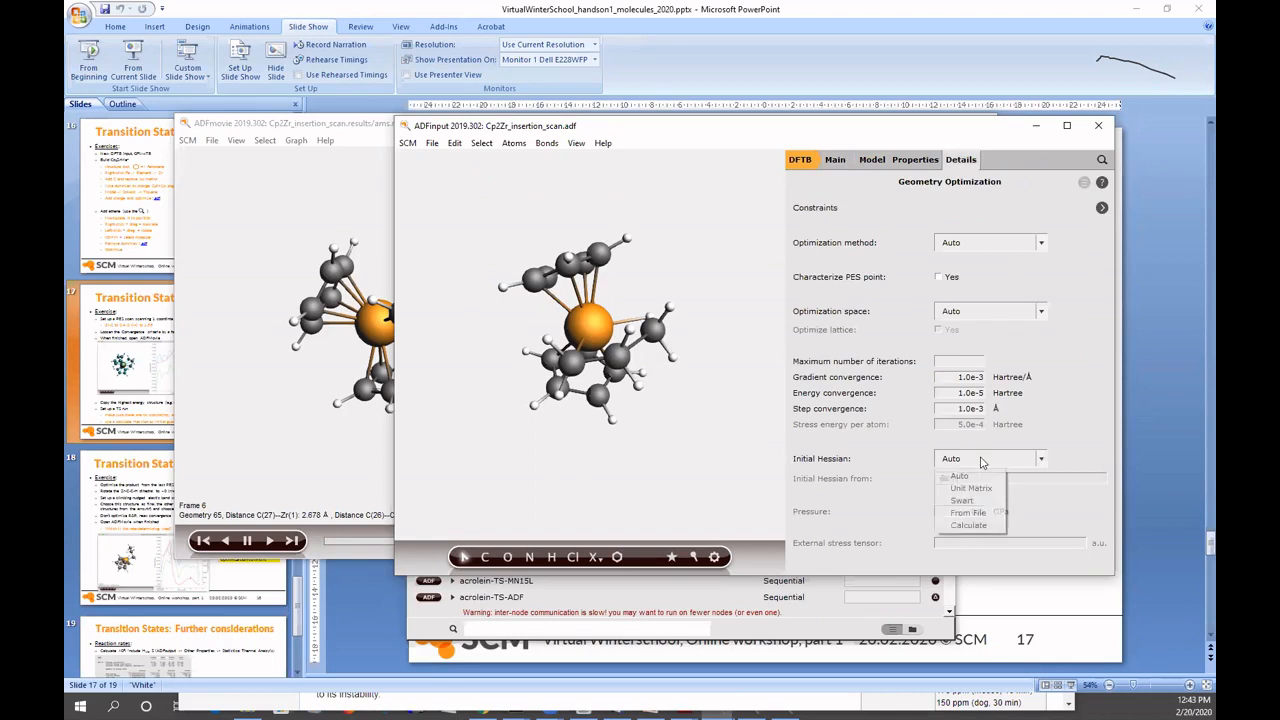
click(986, 525)
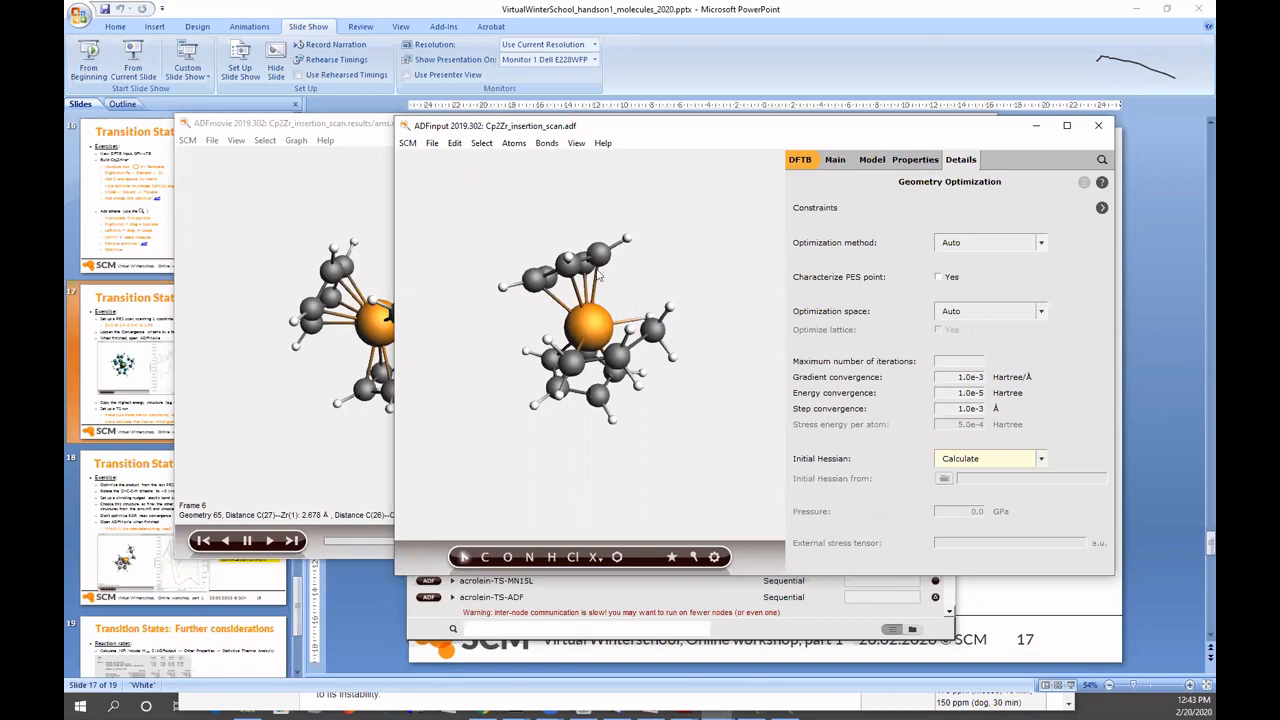
- Save the input as Cp2Zr_insertionTS.adf and run the transition state search
click(434, 145)
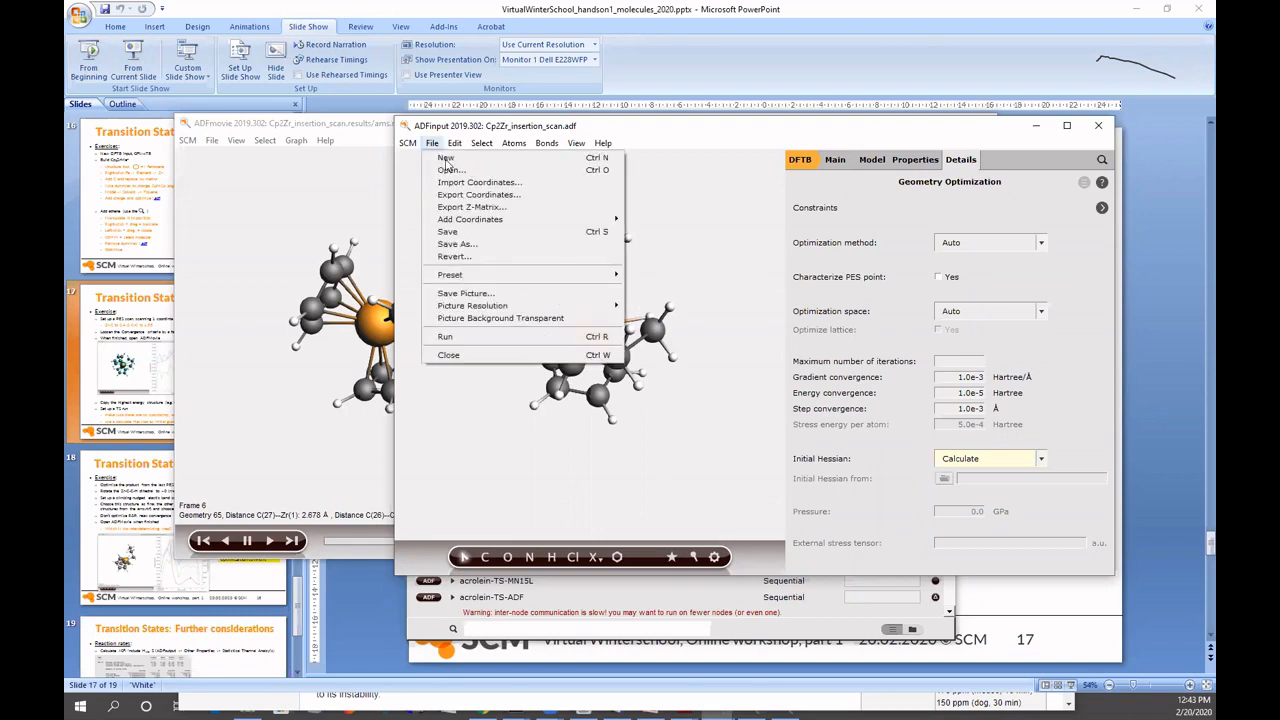
click(500, 245)
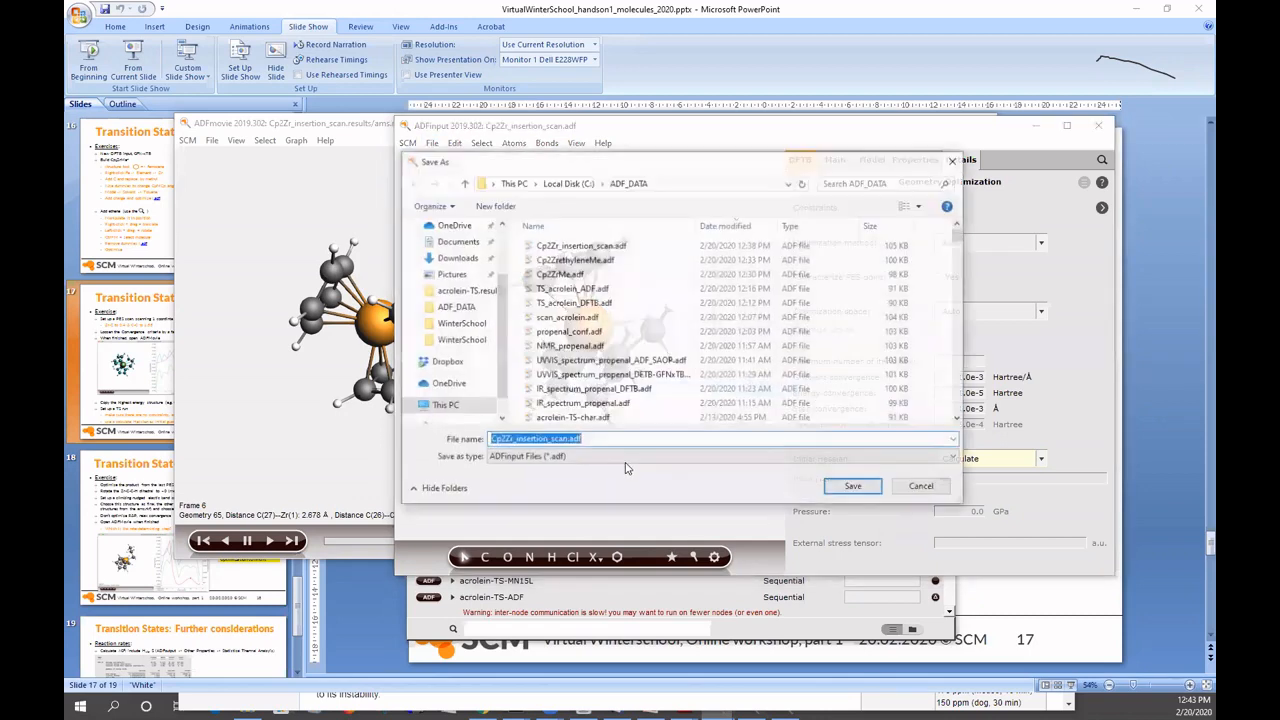
click(568, 440)
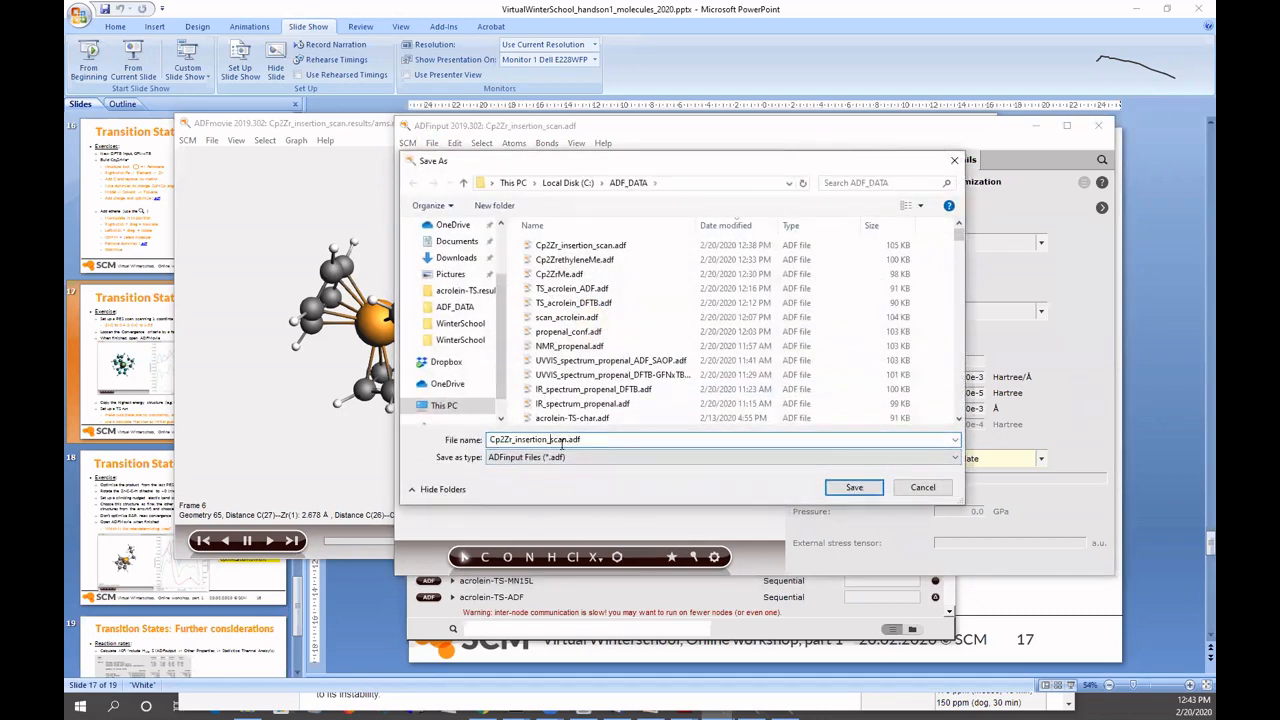
drag(568, 440, 548, 440)
text(TS)
click(868, 487)
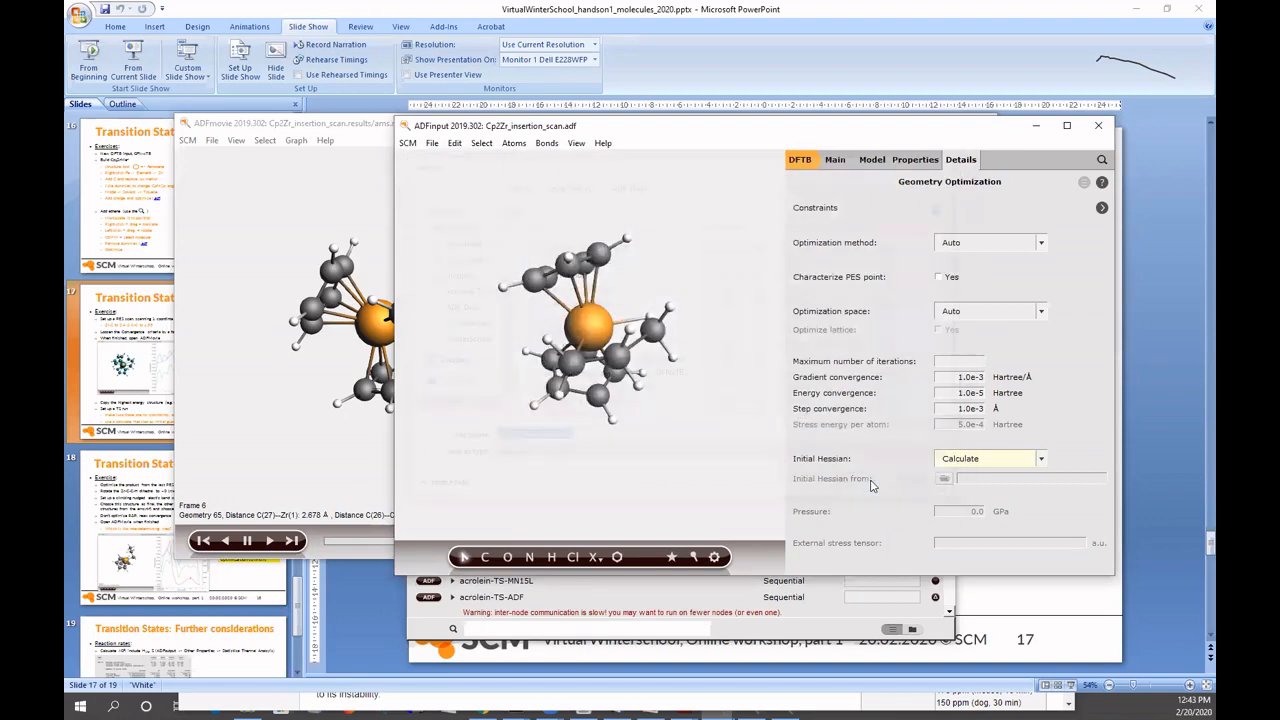
click(433, 146)
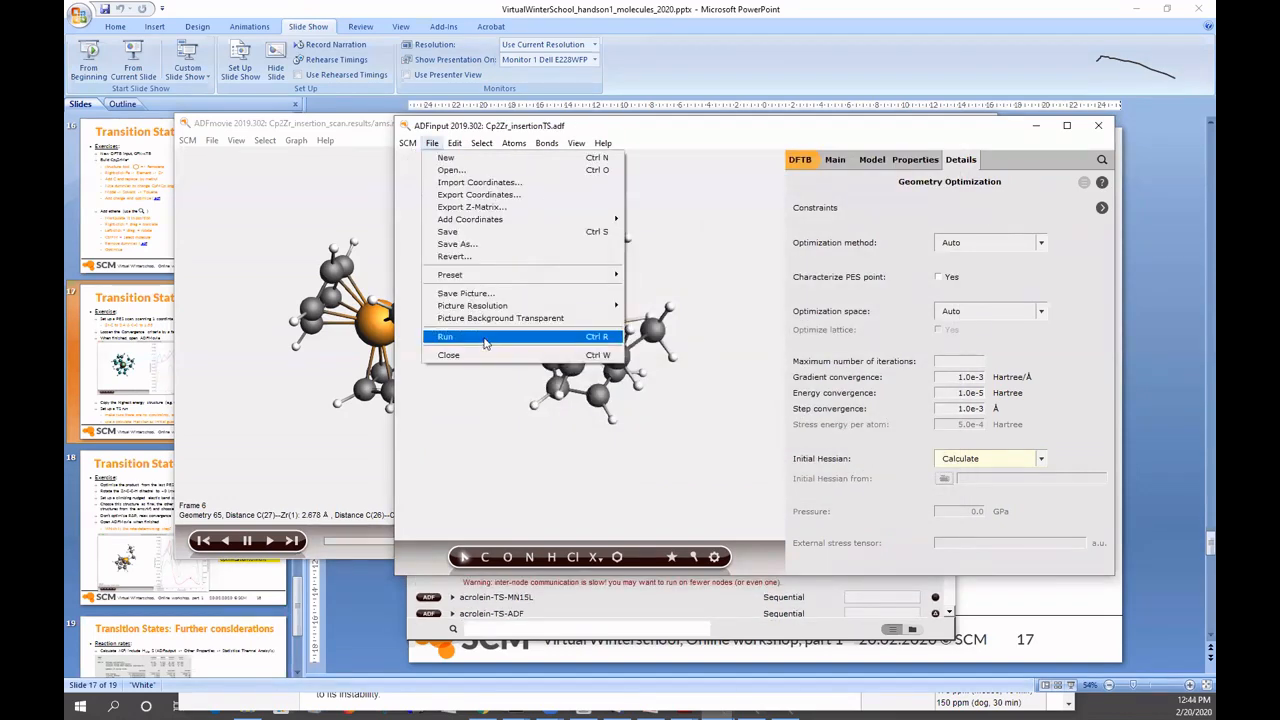
click(484, 343)
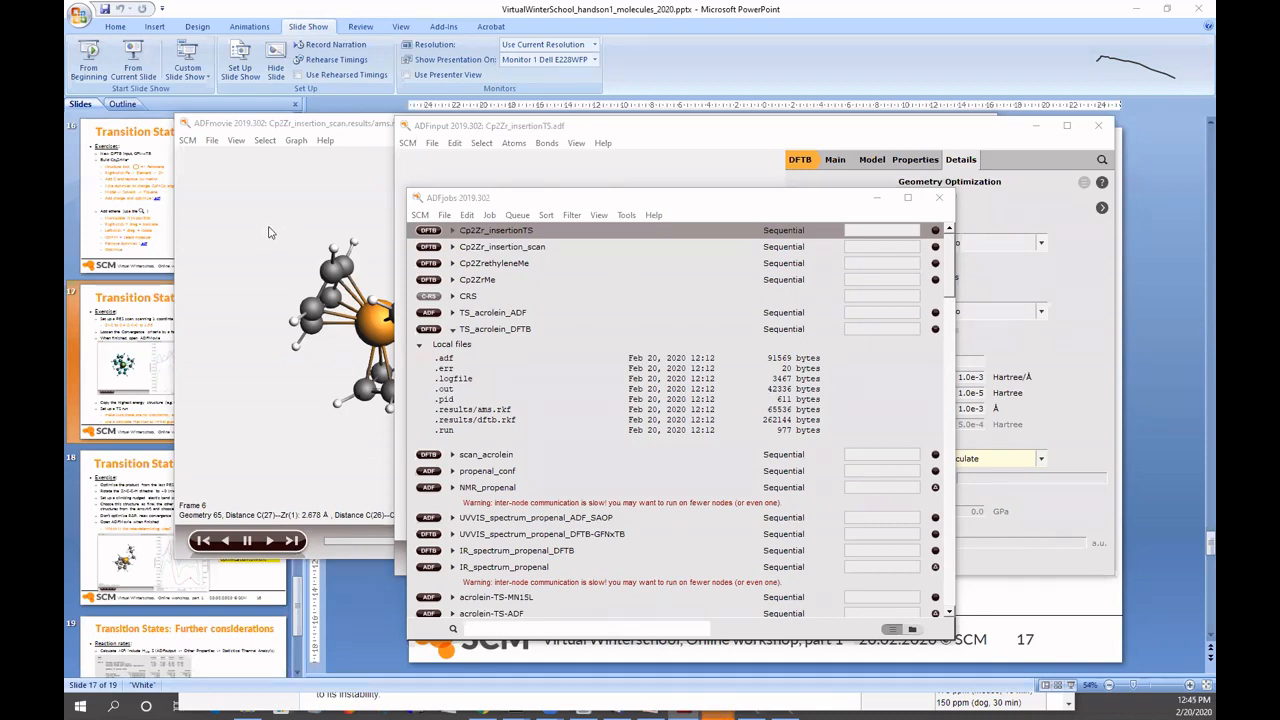
- Read the new coordinates from the Cp2Zr_insertionTS results into the input and guess the bonds of the structure
click(498, 127)
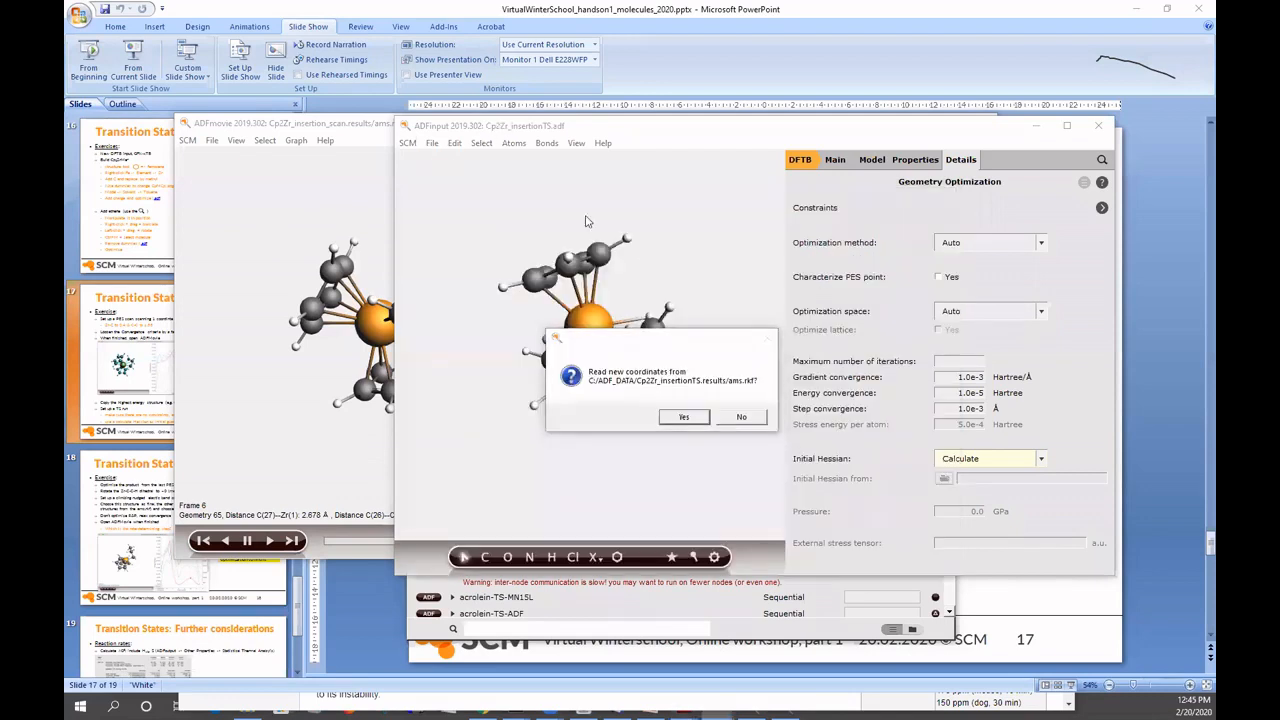
click(689, 417)
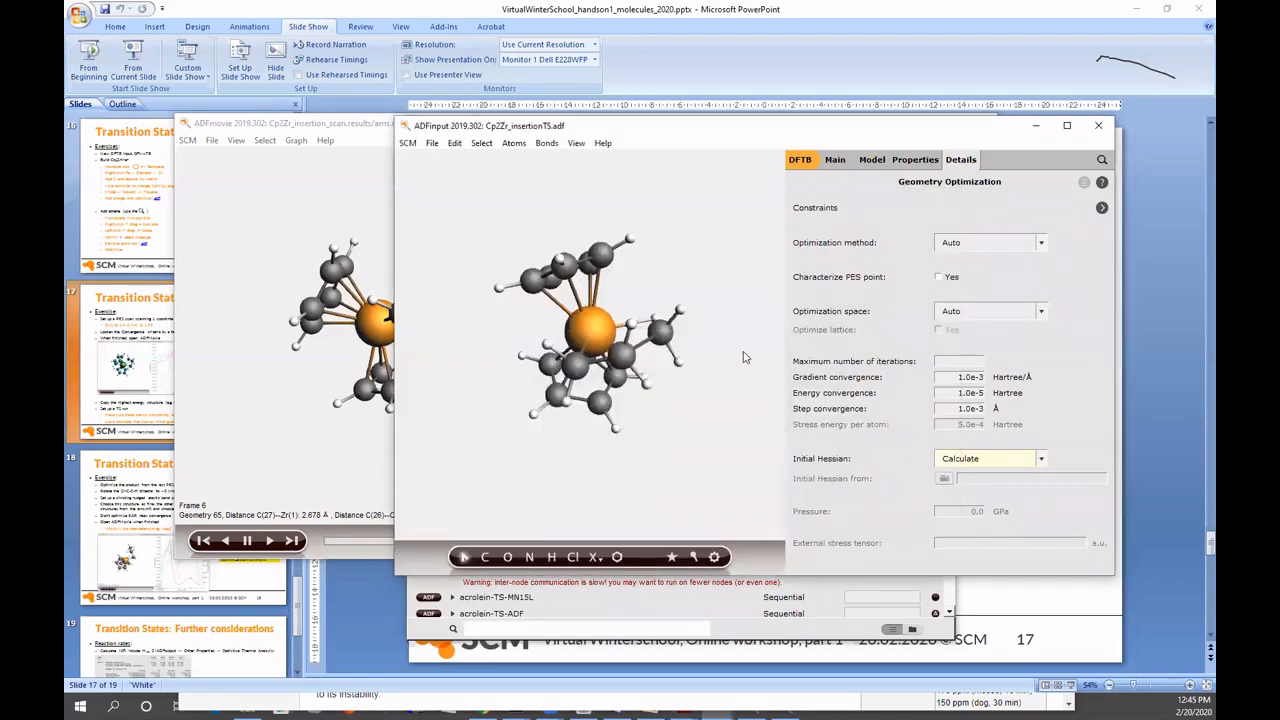
drag(724, 455, 606, 395)
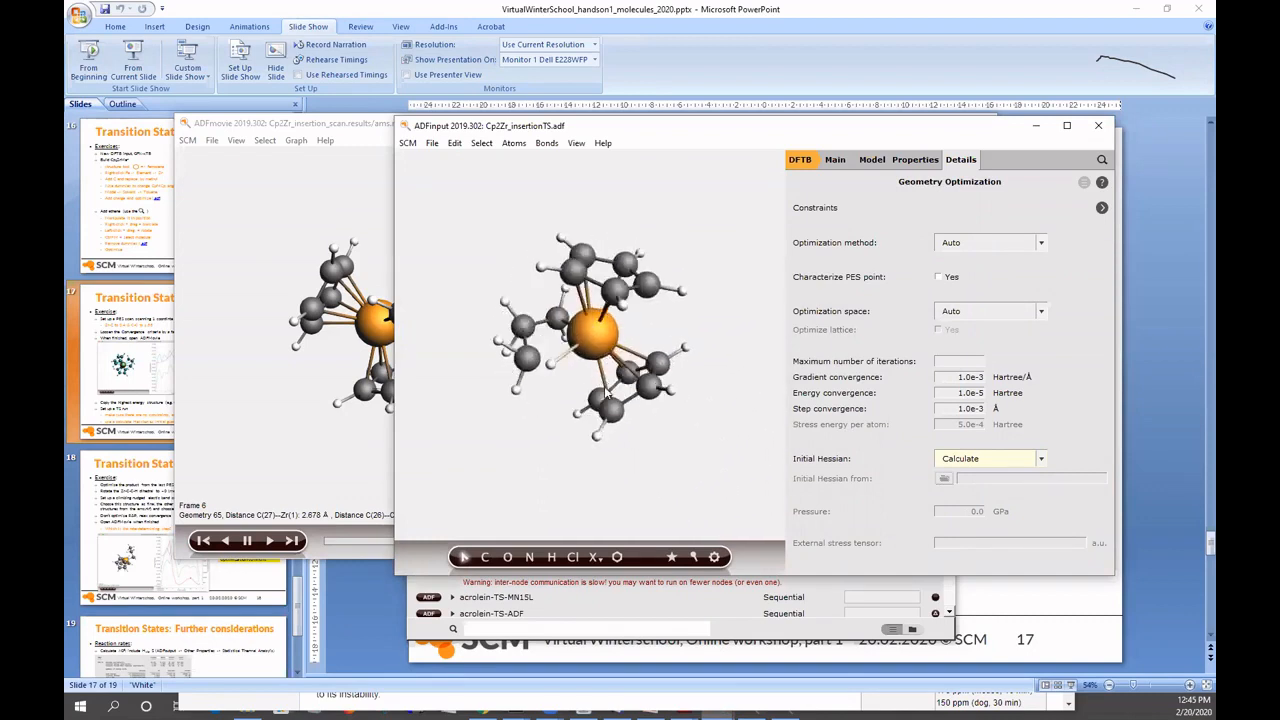
click(554, 146)
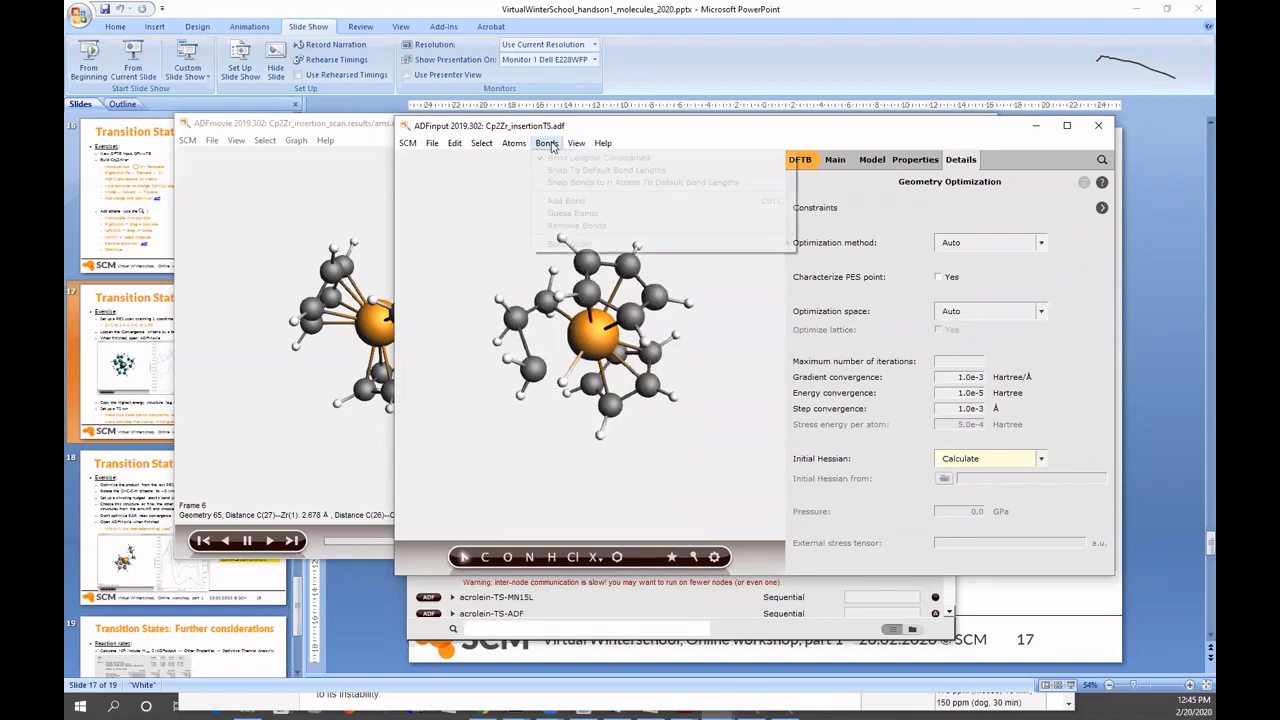
click(576, 219)
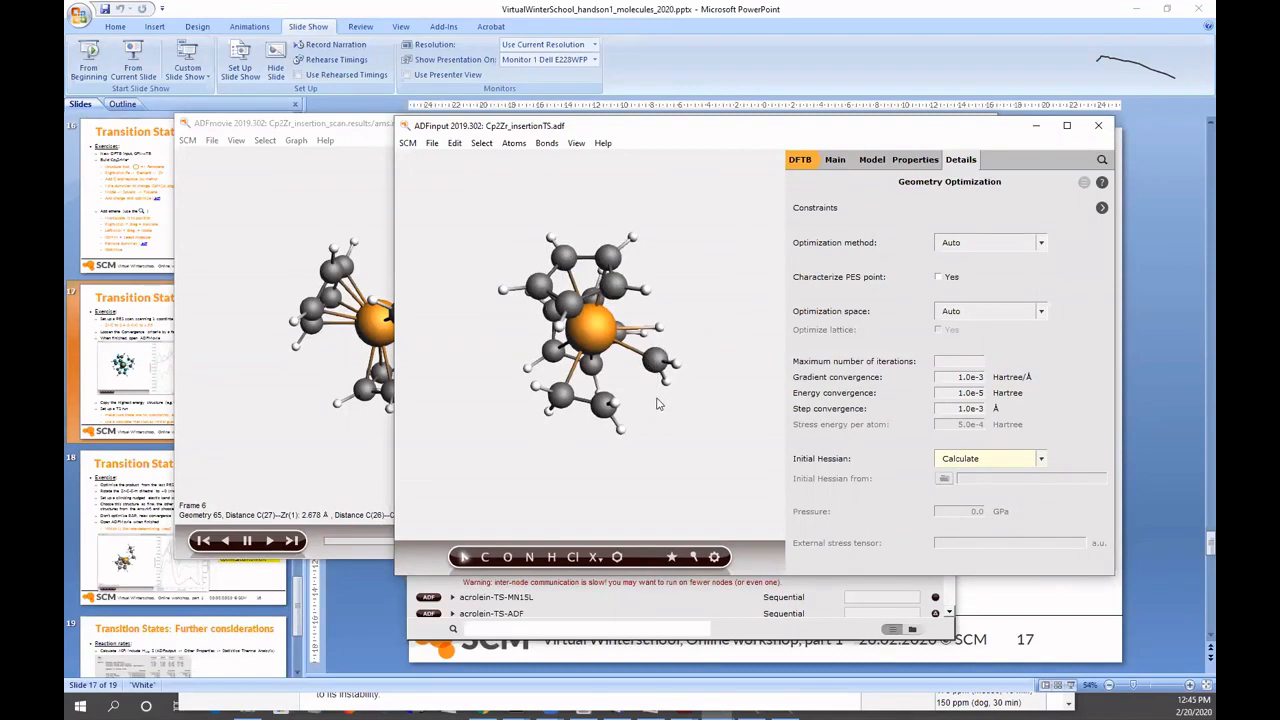
drag(658, 404, 606, 410)
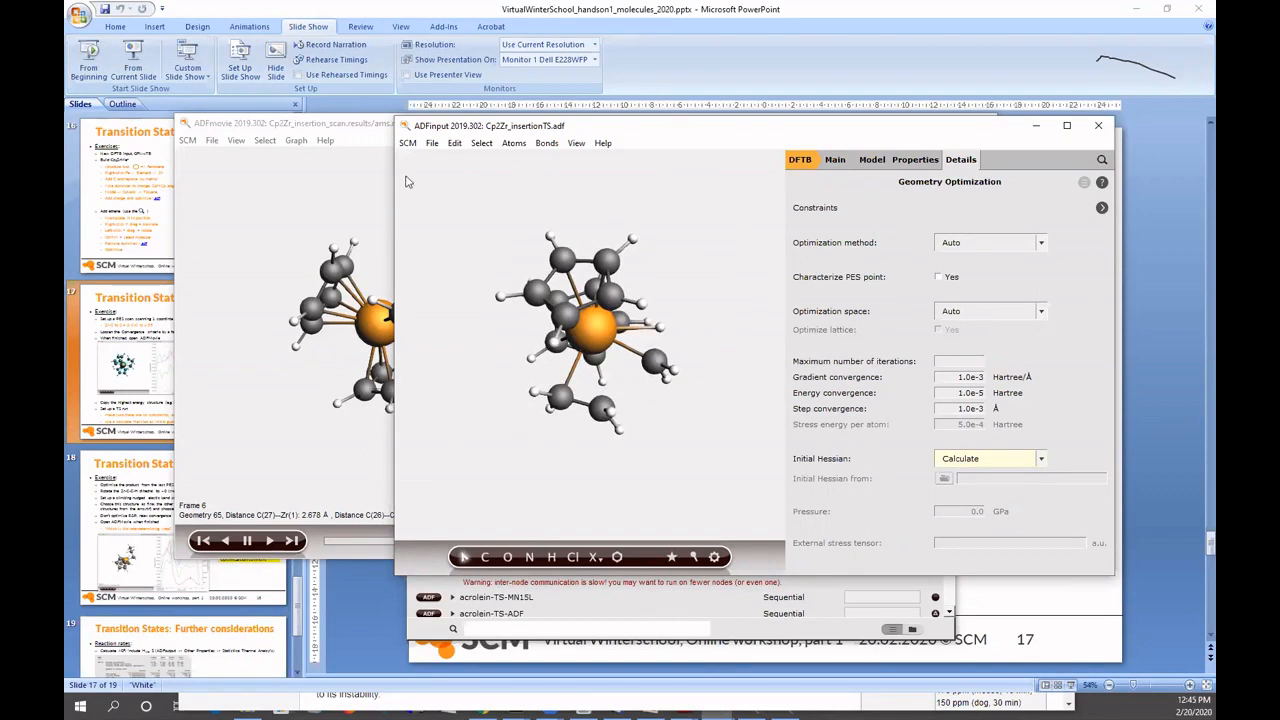
- Open the transition state search trajectory in ADFmovie and examine the structure of its last frame
click(407, 145)
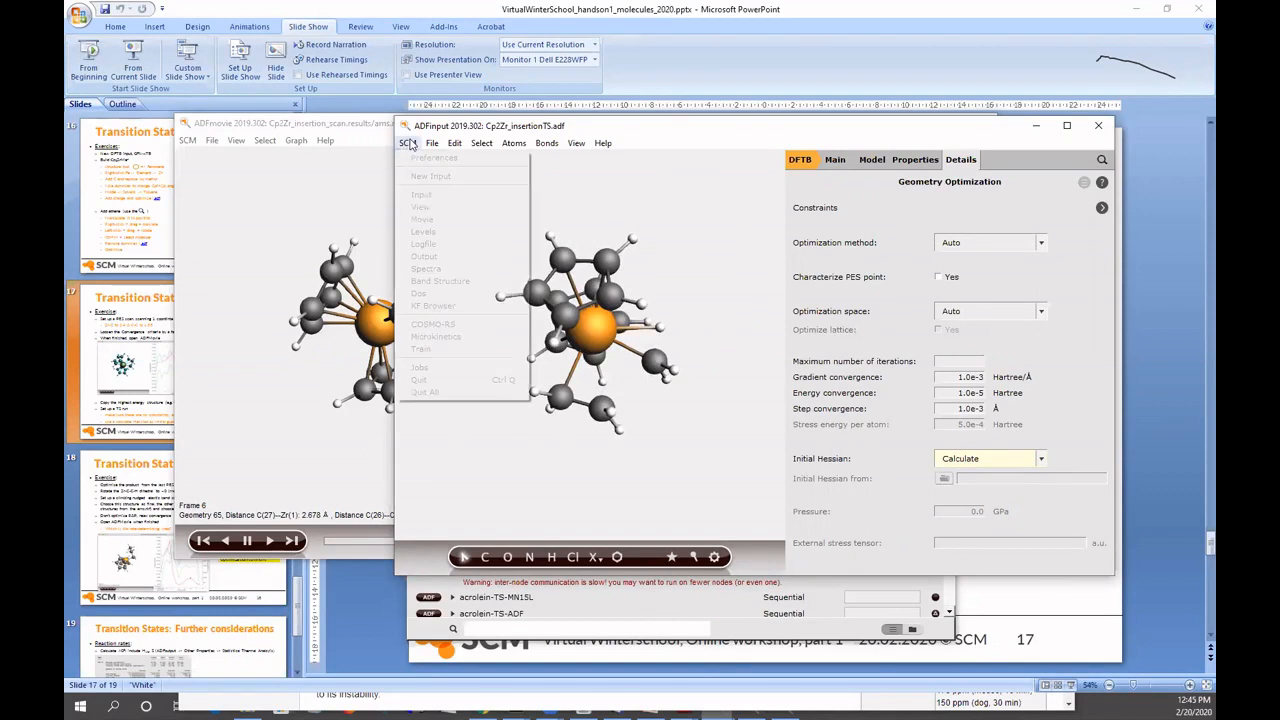
click(436, 222)
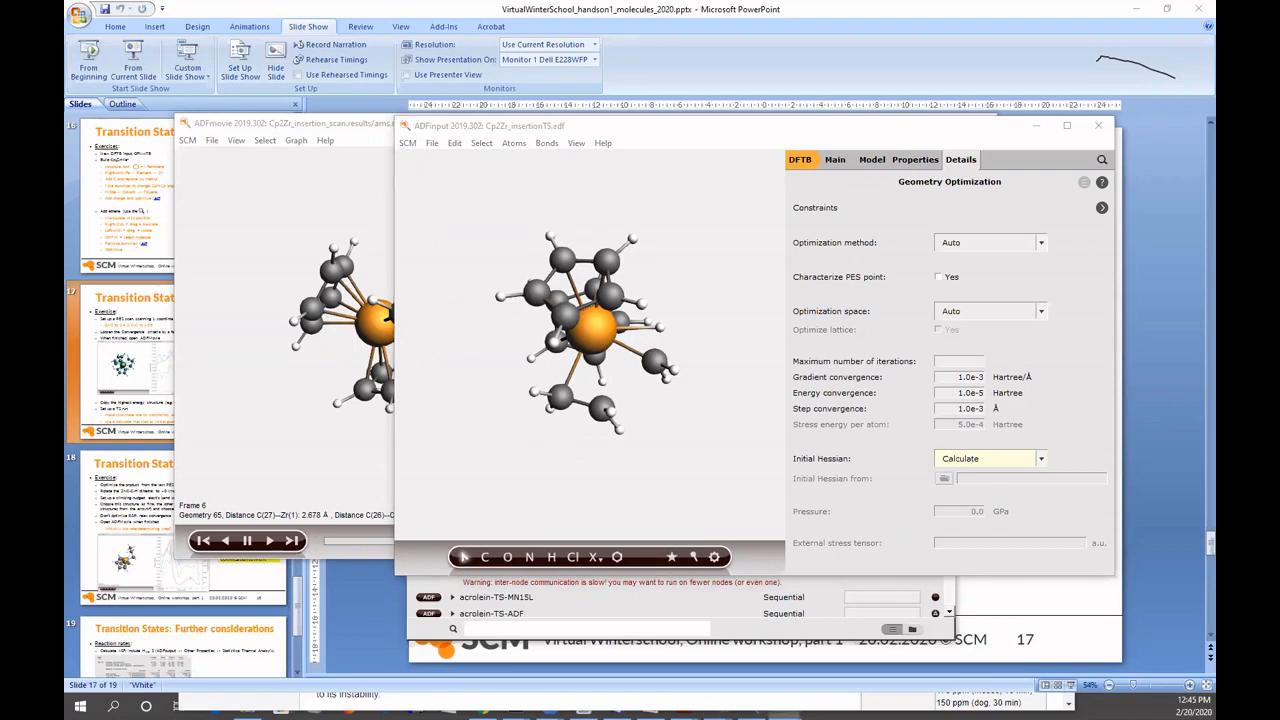
drag(308, 562, 545, 563)
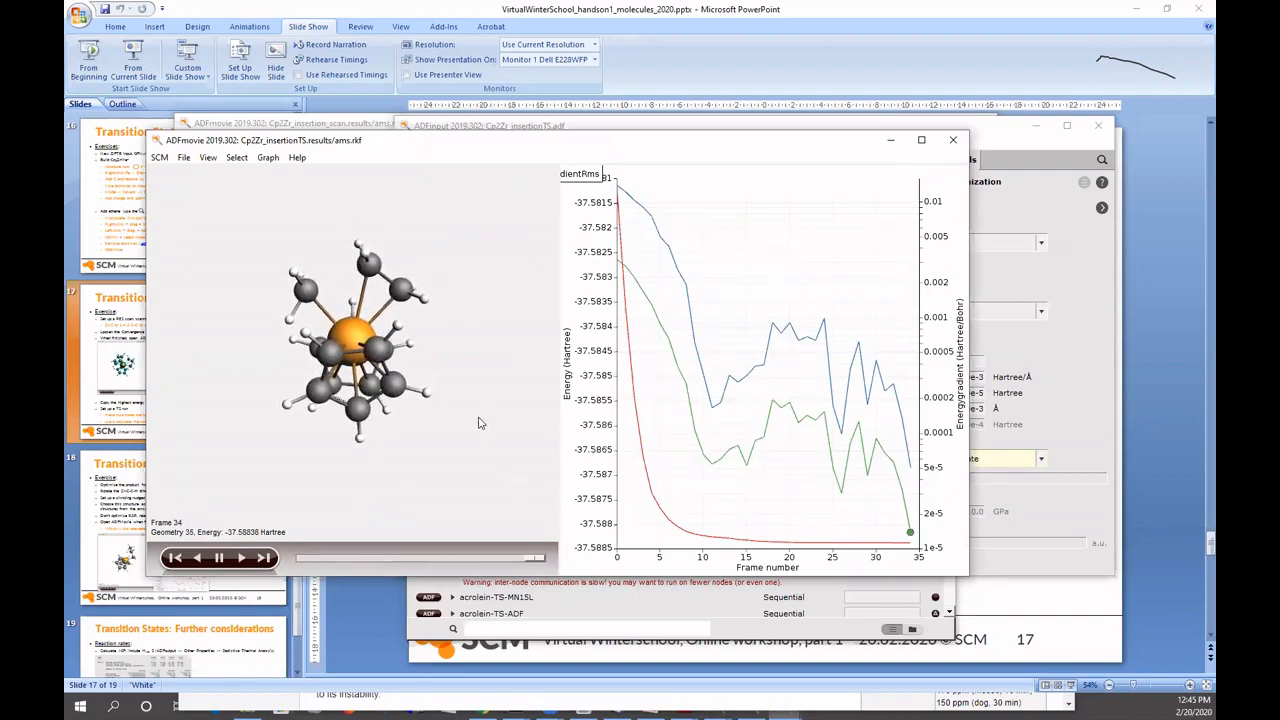
mouse_move(478, 422)
mouse_down()
mouse_move(541, 514)
mouse_move(528, 363)
mouse_move(460, 409)
mouse_move(478, 420)
mouse_up()
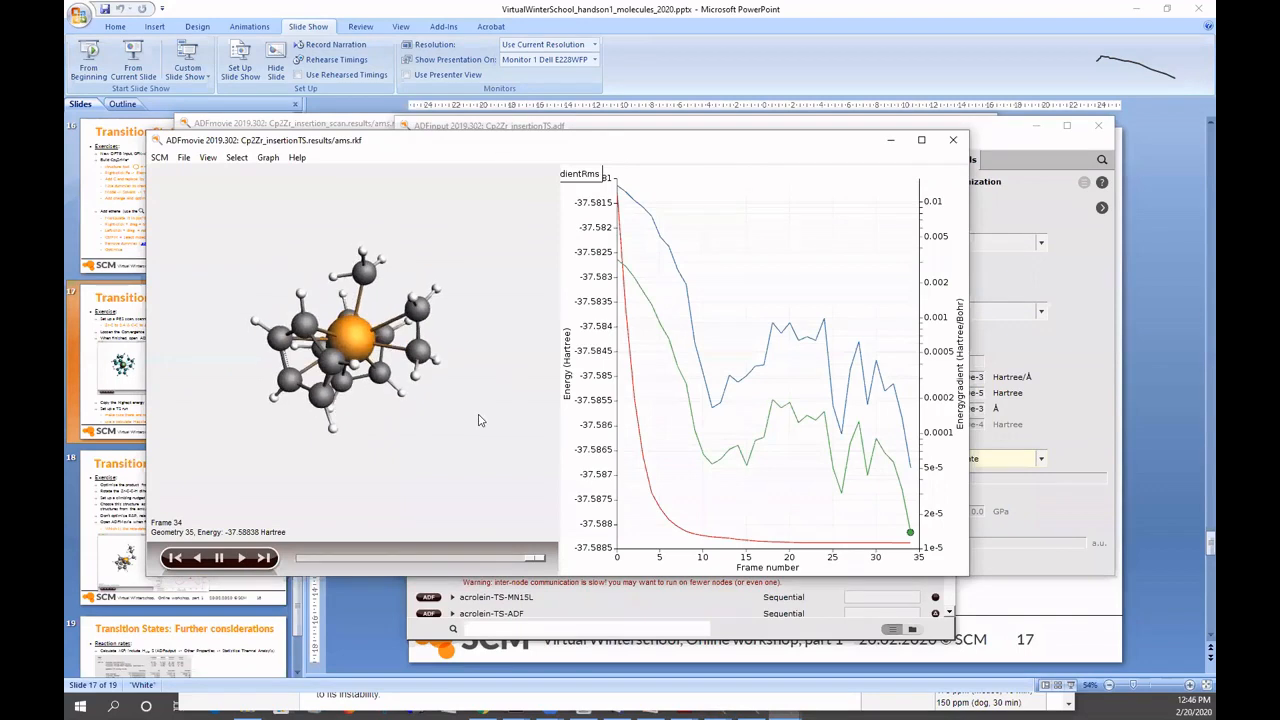
- Change the task of the Cp2Zr_insertionTS input to Single Point and enable the frequencies calculation
click(1081, 306)
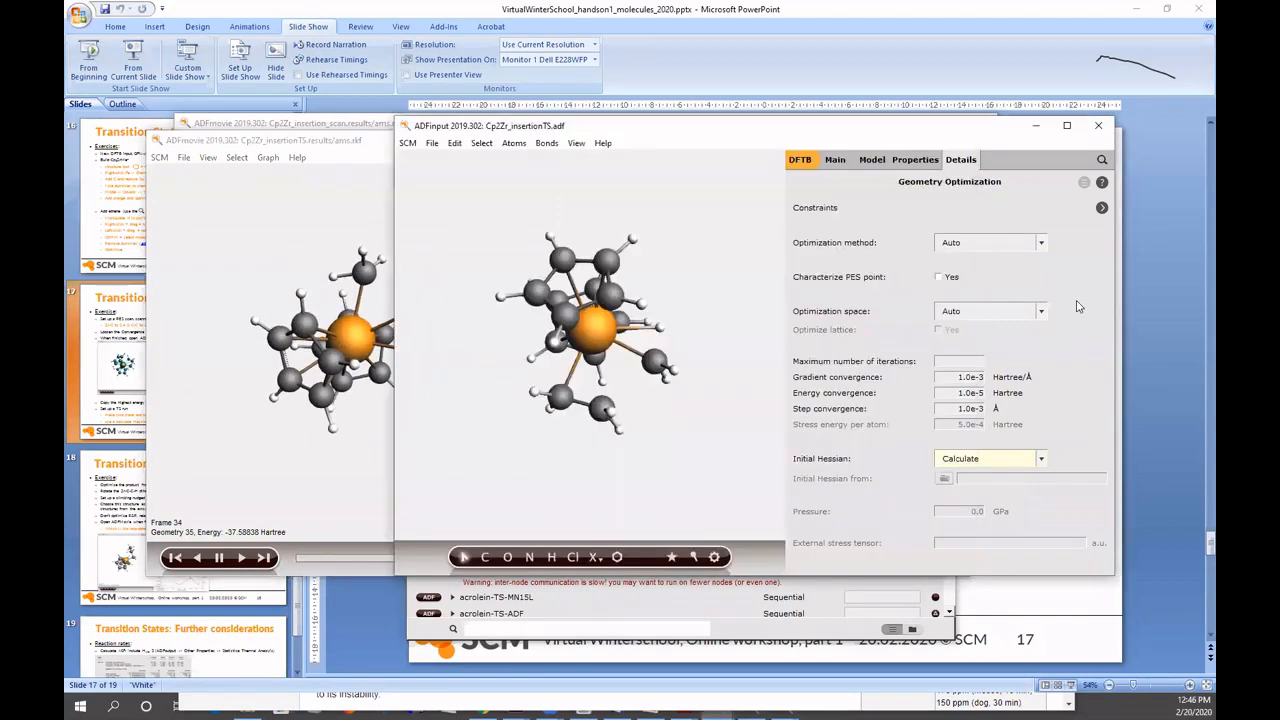
click(836, 162)
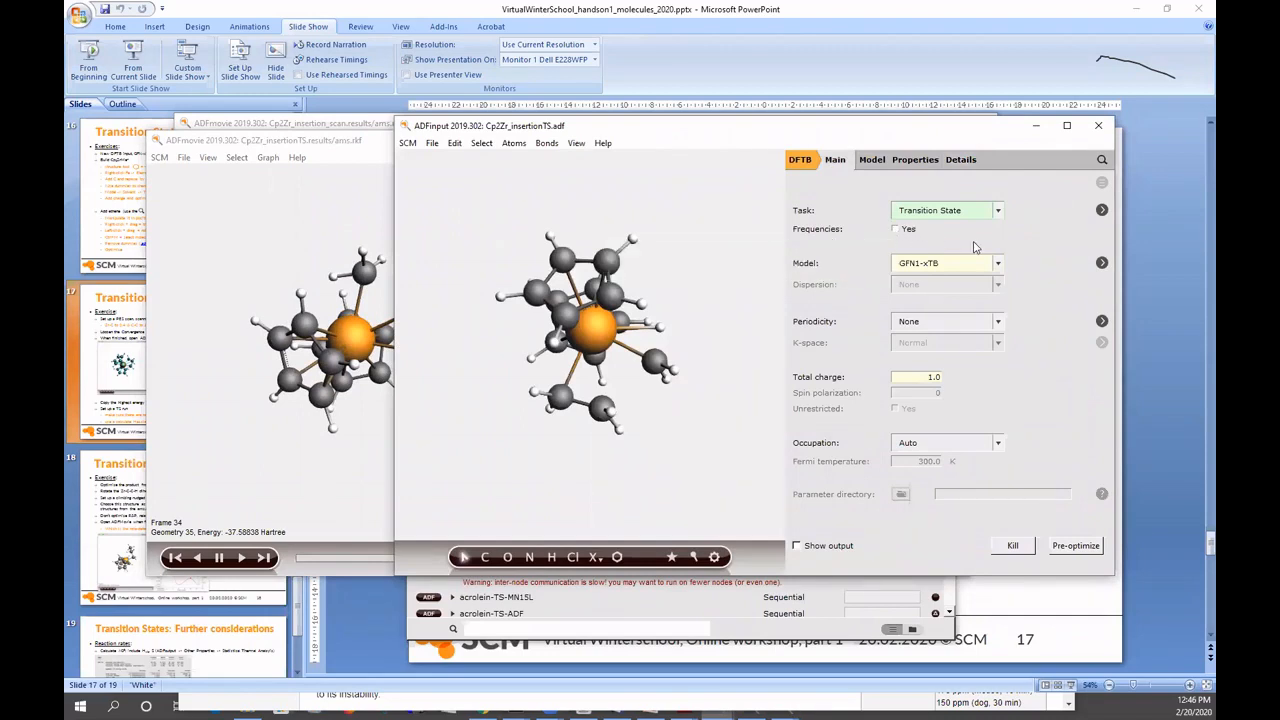
click(957, 213)
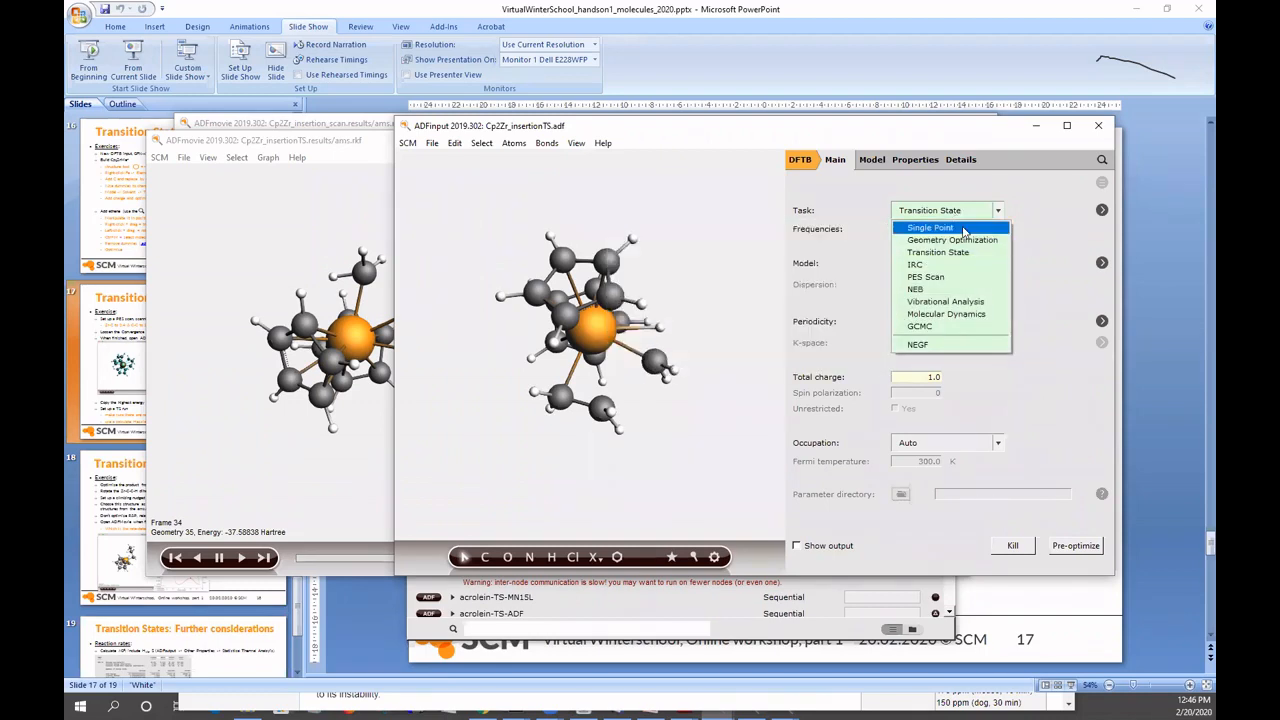
click(963, 229)
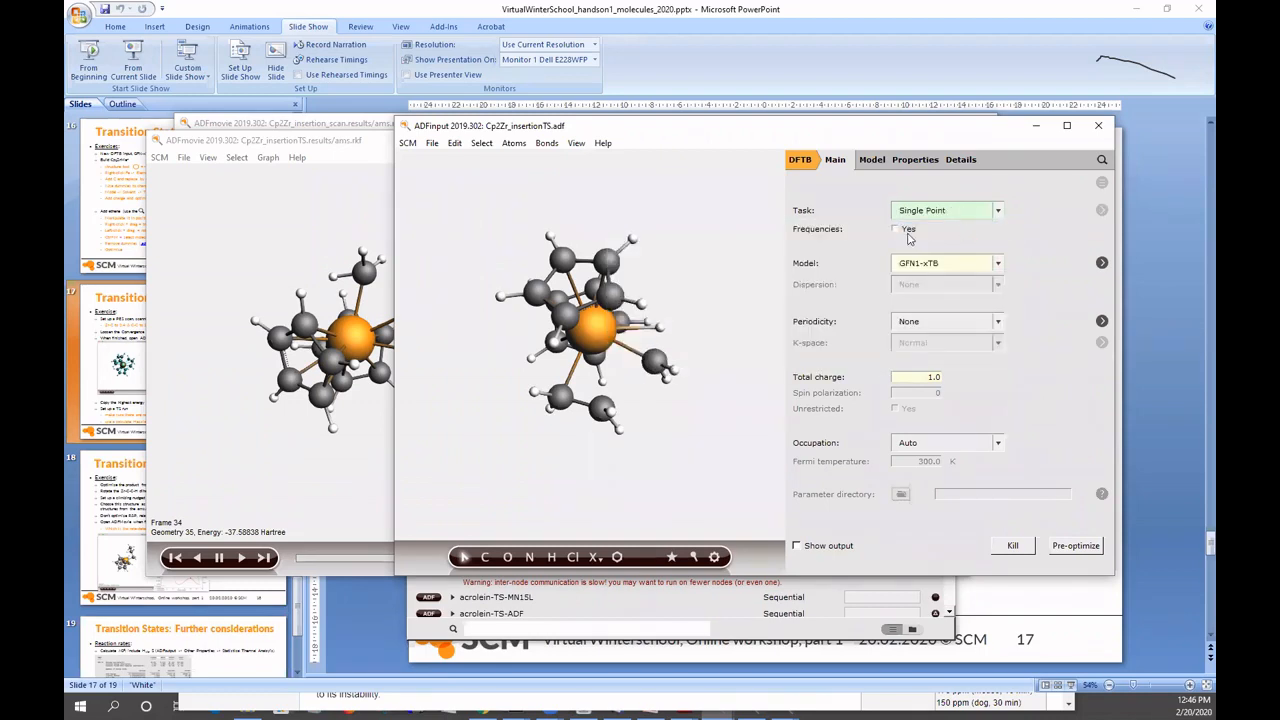
click(896, 231)
- Save the input as Cp2Zr_insertionTS_freq.adf and run the frequency calculation
click(434, 144)
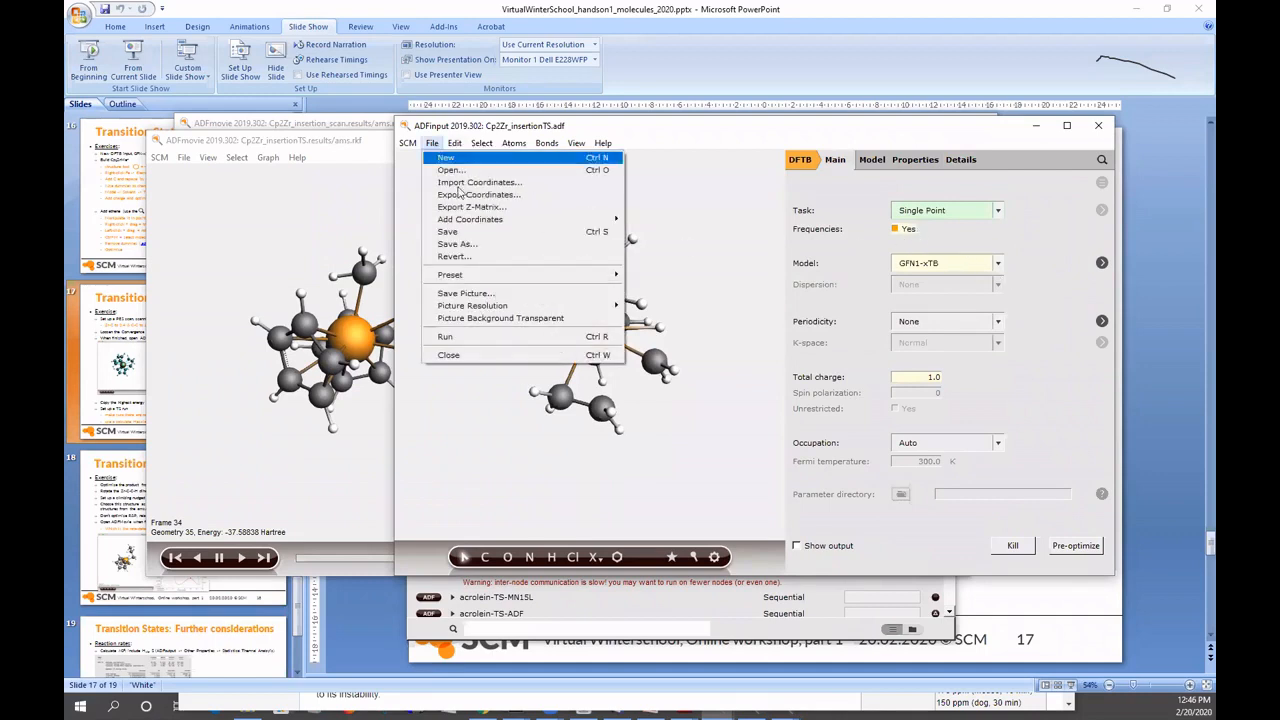
click(457, 244)
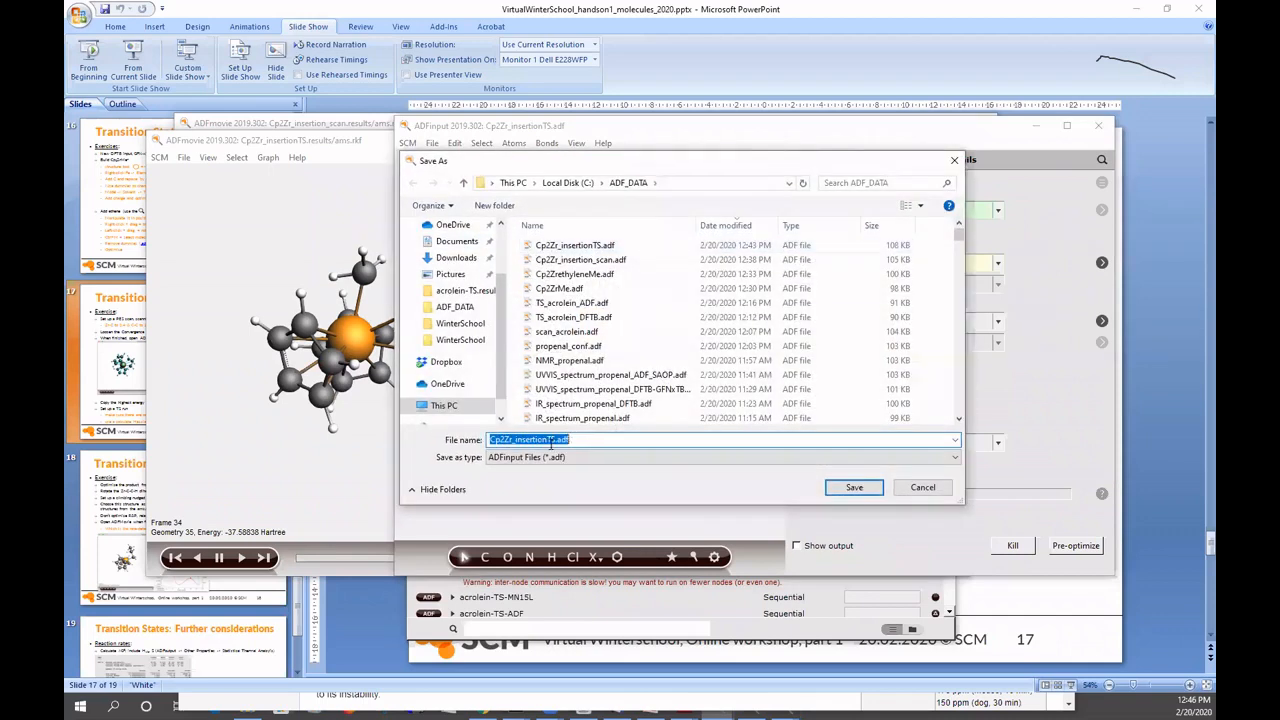
drag(547, 440, 556, 440)
key(Right)
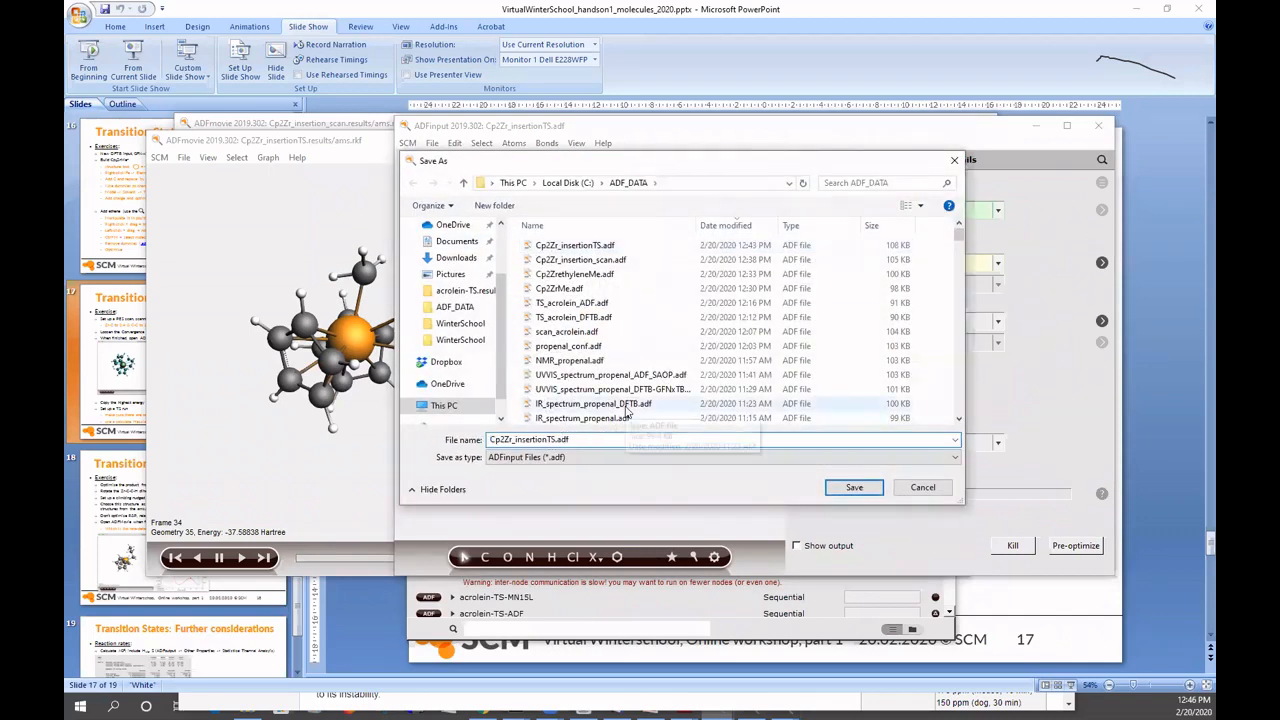
text(_freq)
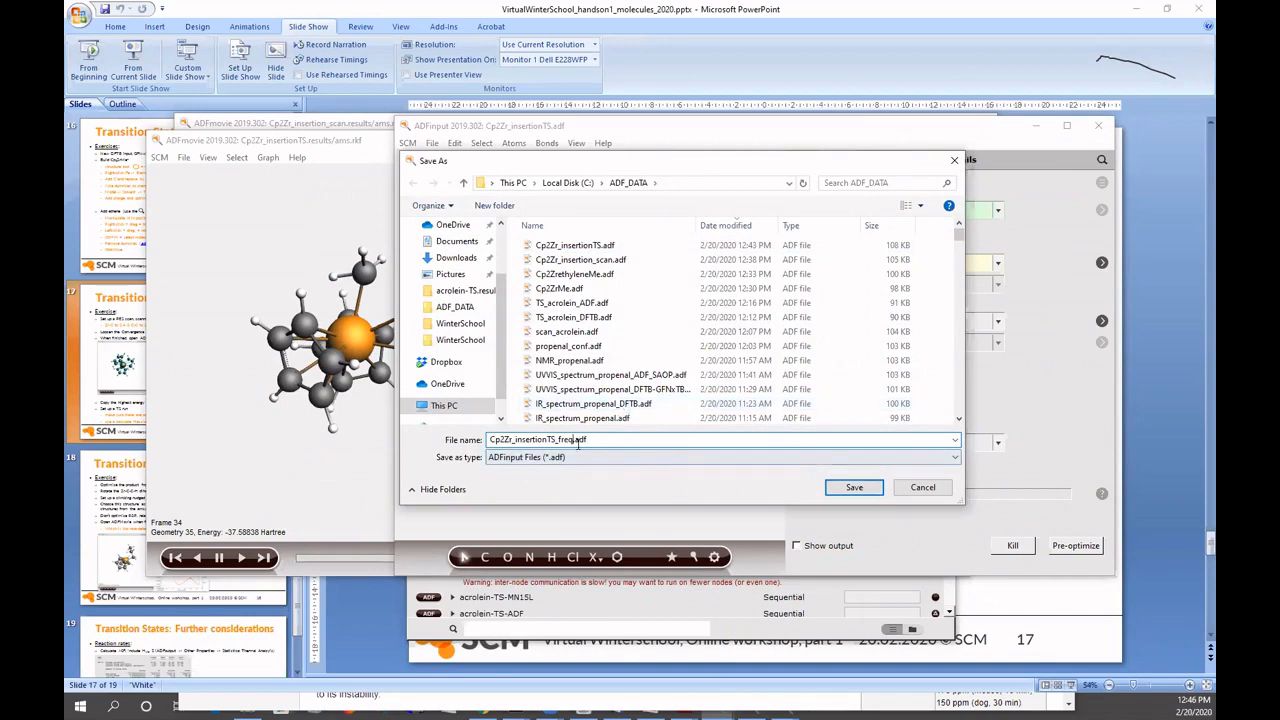
click(854, 488)
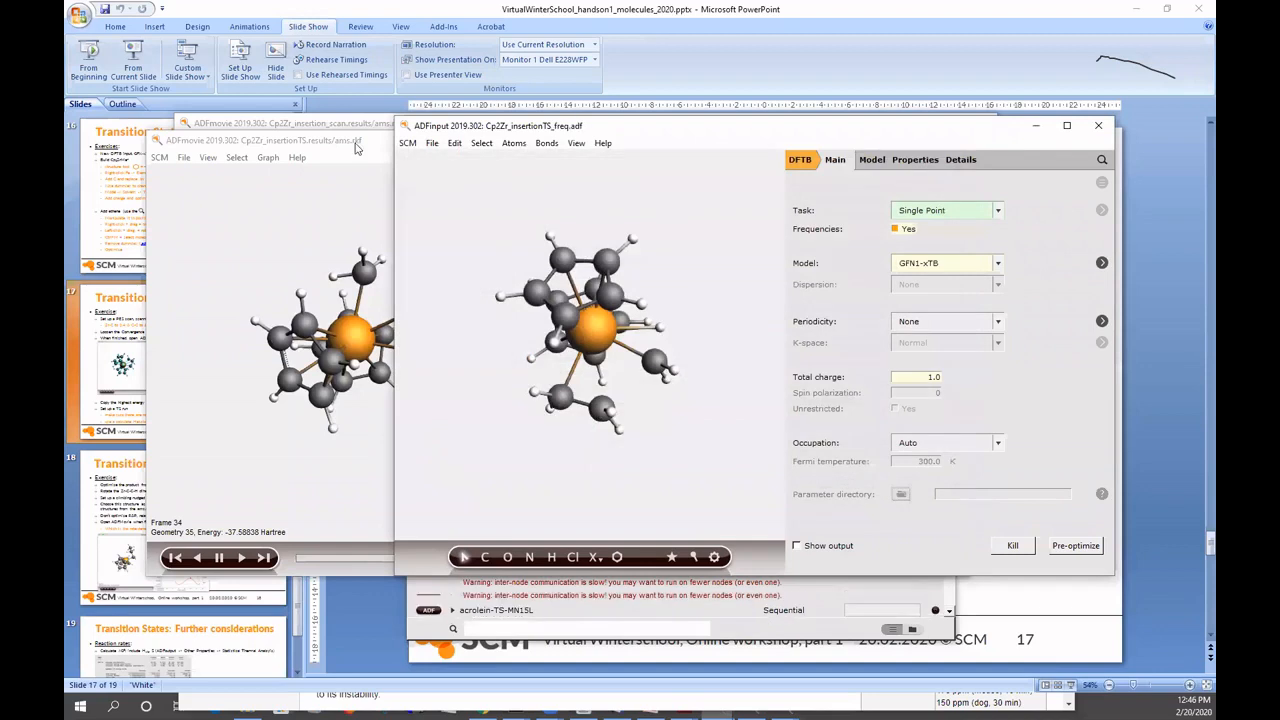
click(433, 147)
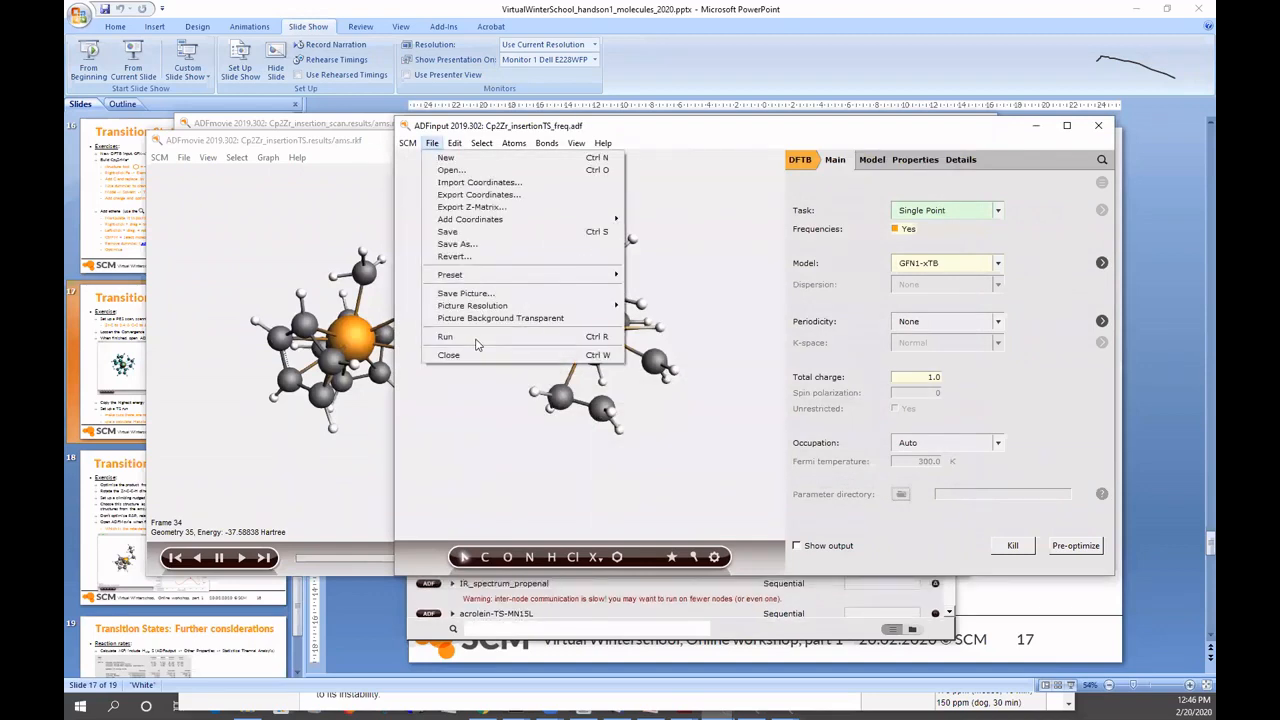
click(502, 338)
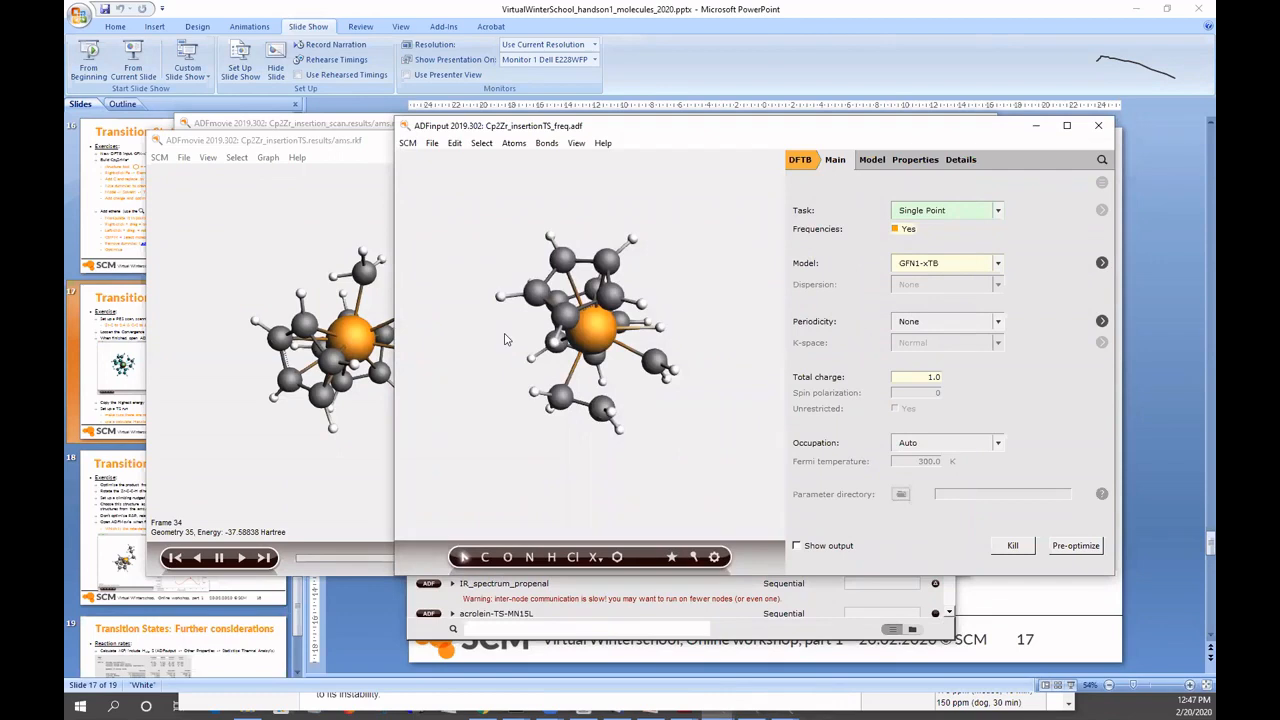
- Open the Cp2Zr_insertionTS_freq job's spectrum in ADFspectra, examine the animation of the first, imaginary vibrational mode, and close the spectrum
click(783, 625)
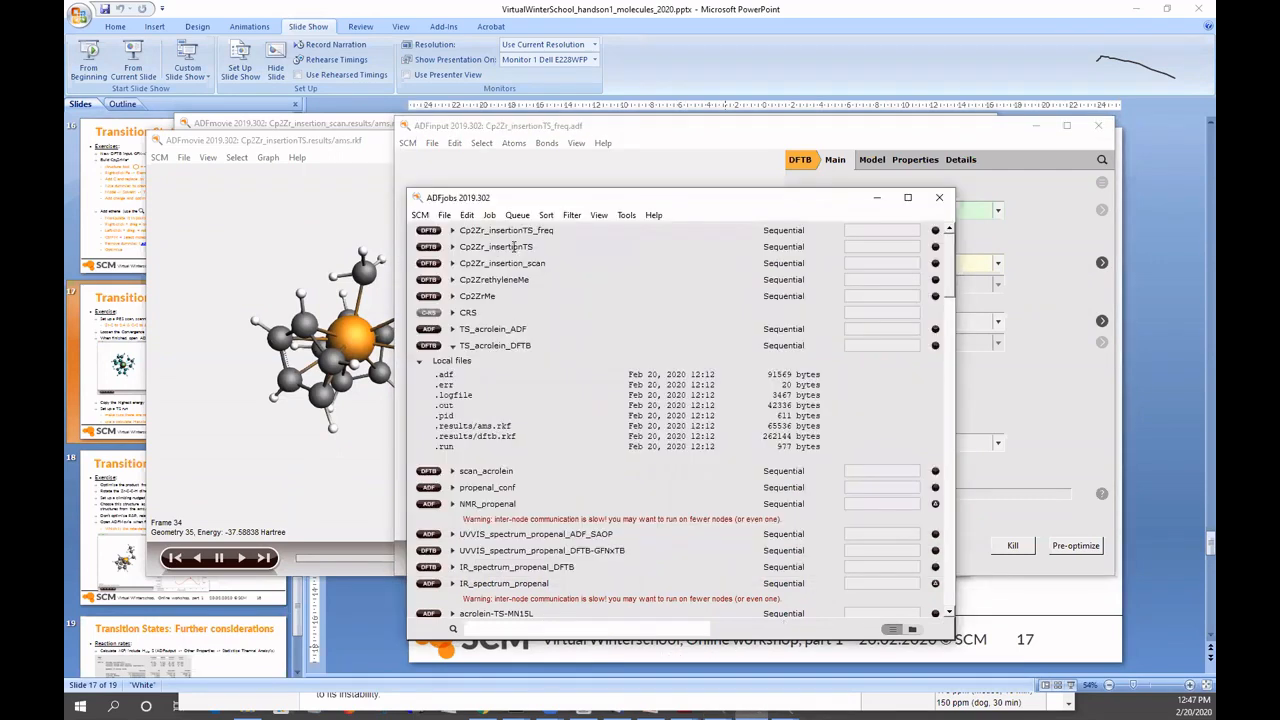
click(446, 216)
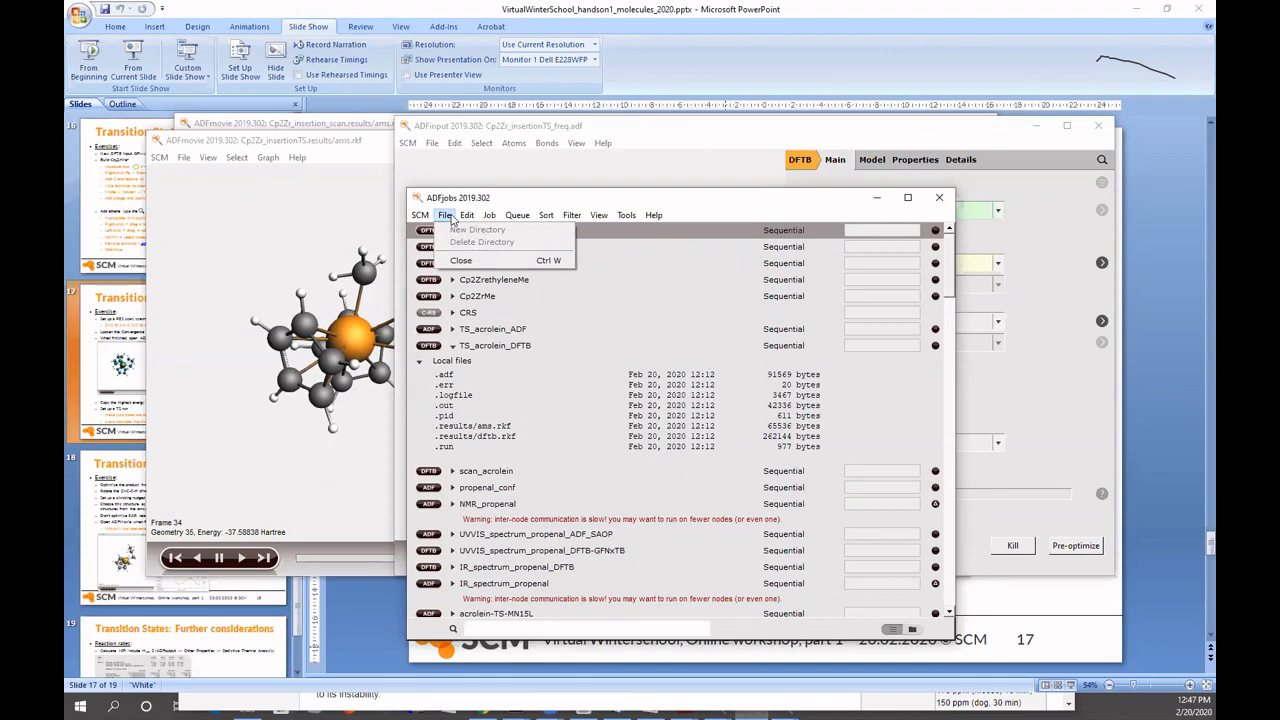
mouse_move(468, 219)
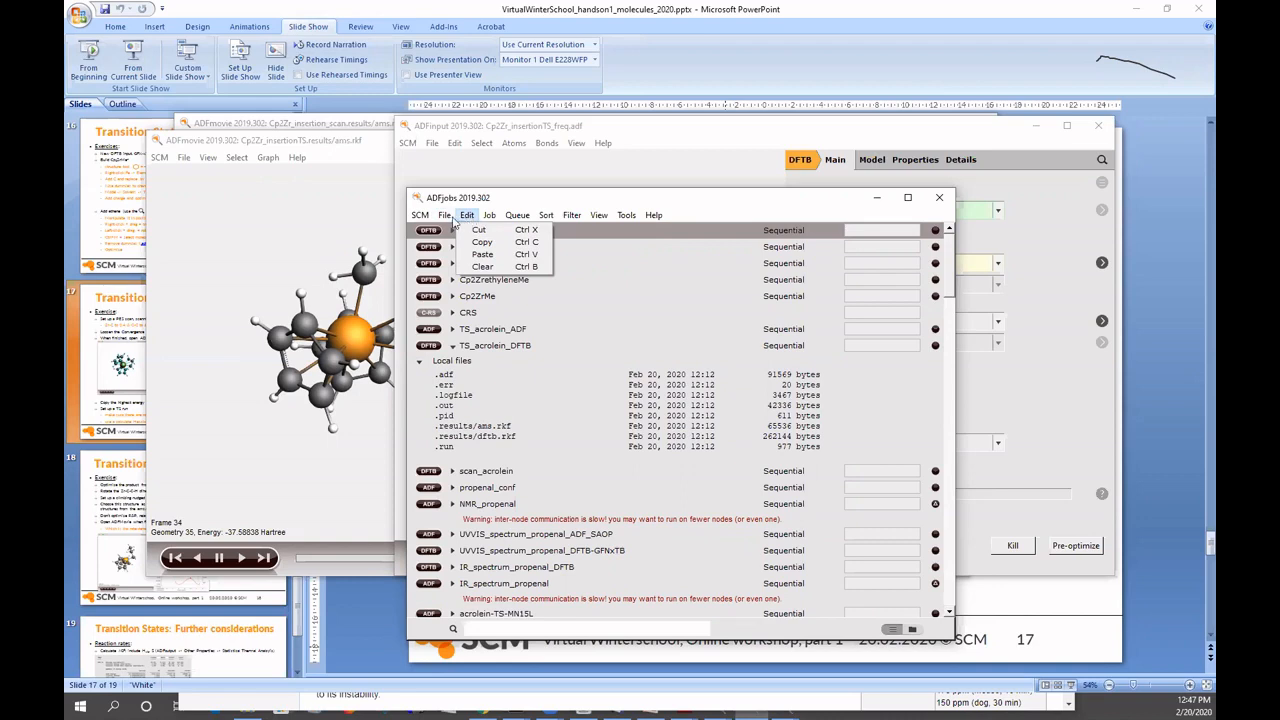
mouse_move(424, 221)
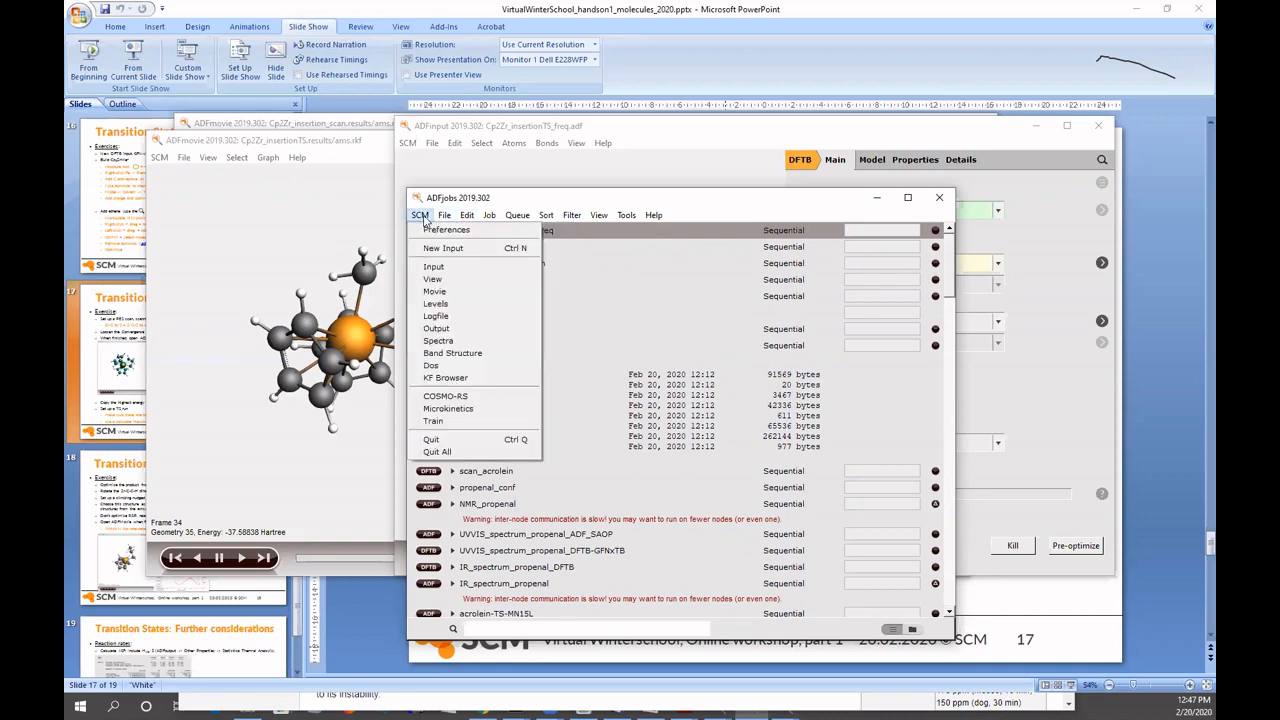
click(446, 345)
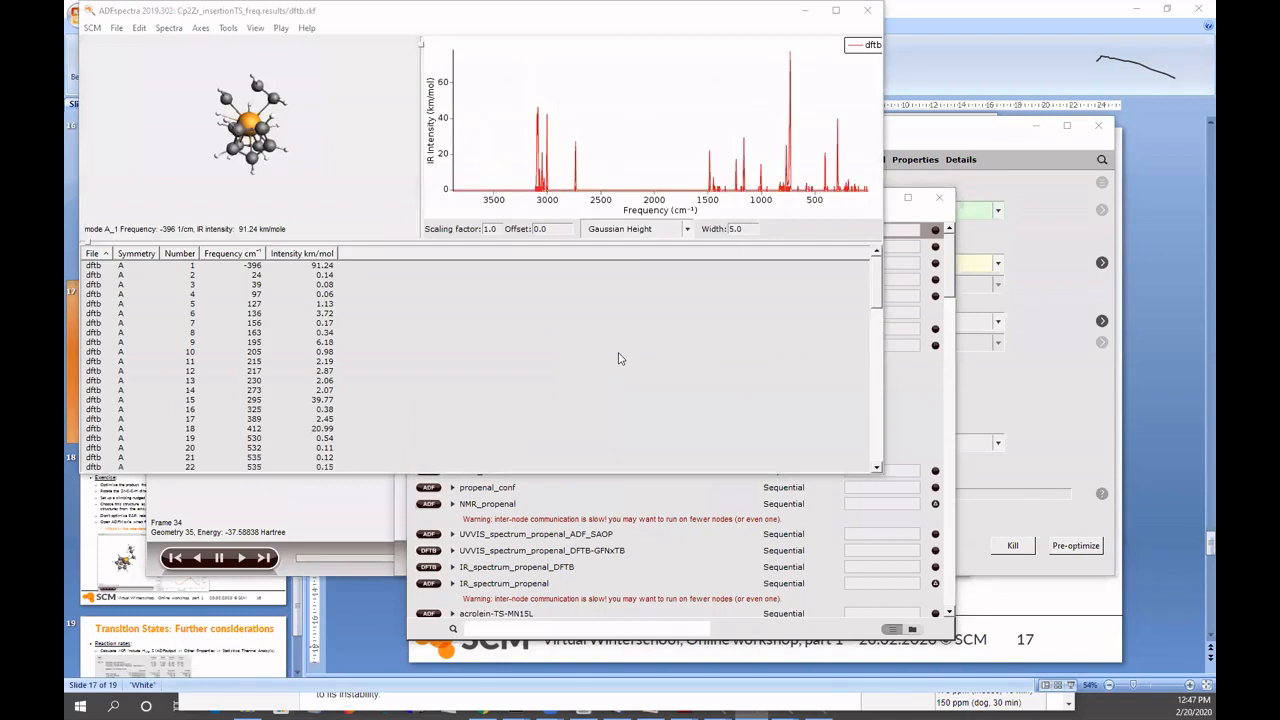
click(255, 266)
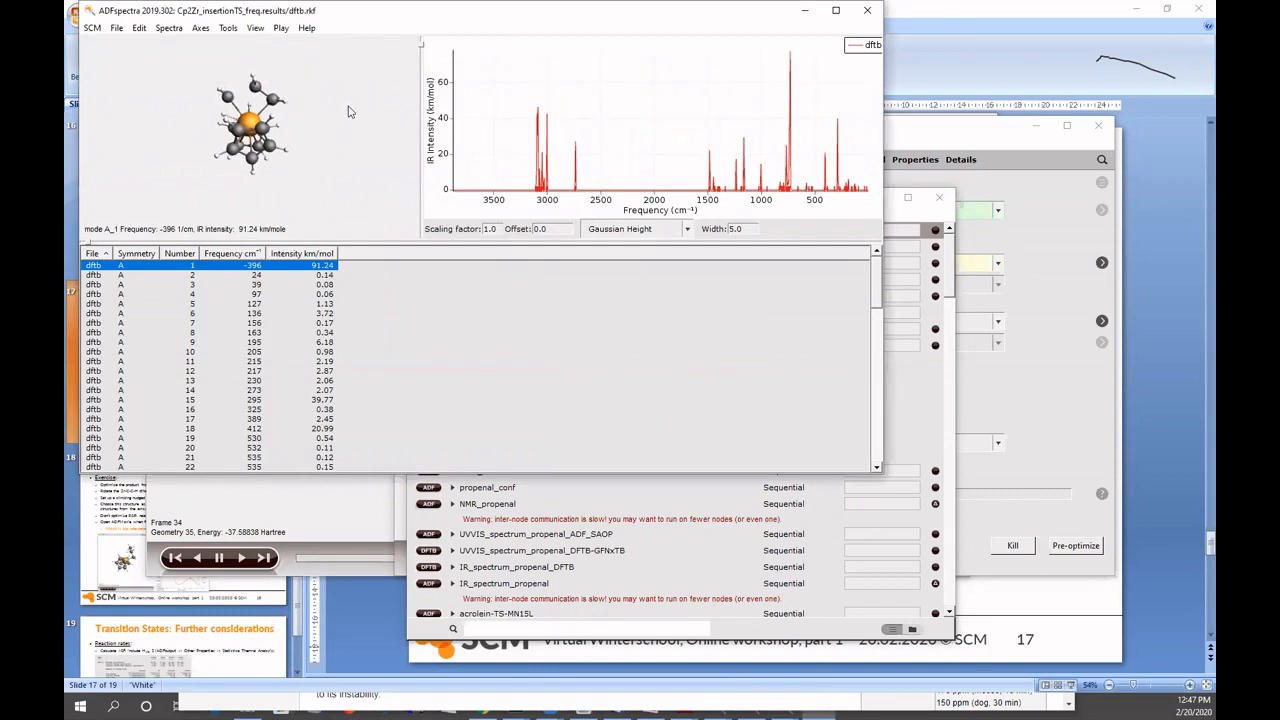
scroll(335, 152, up, 5)
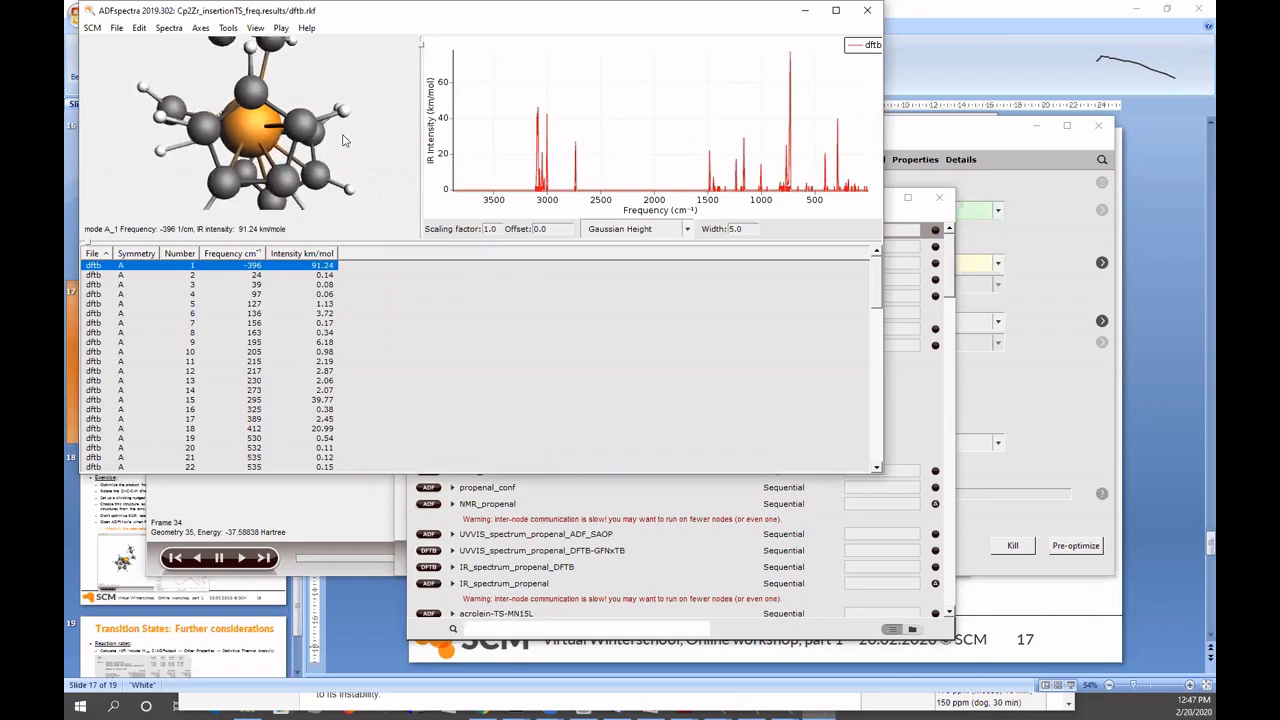
scroll(342, 140, down, 3)
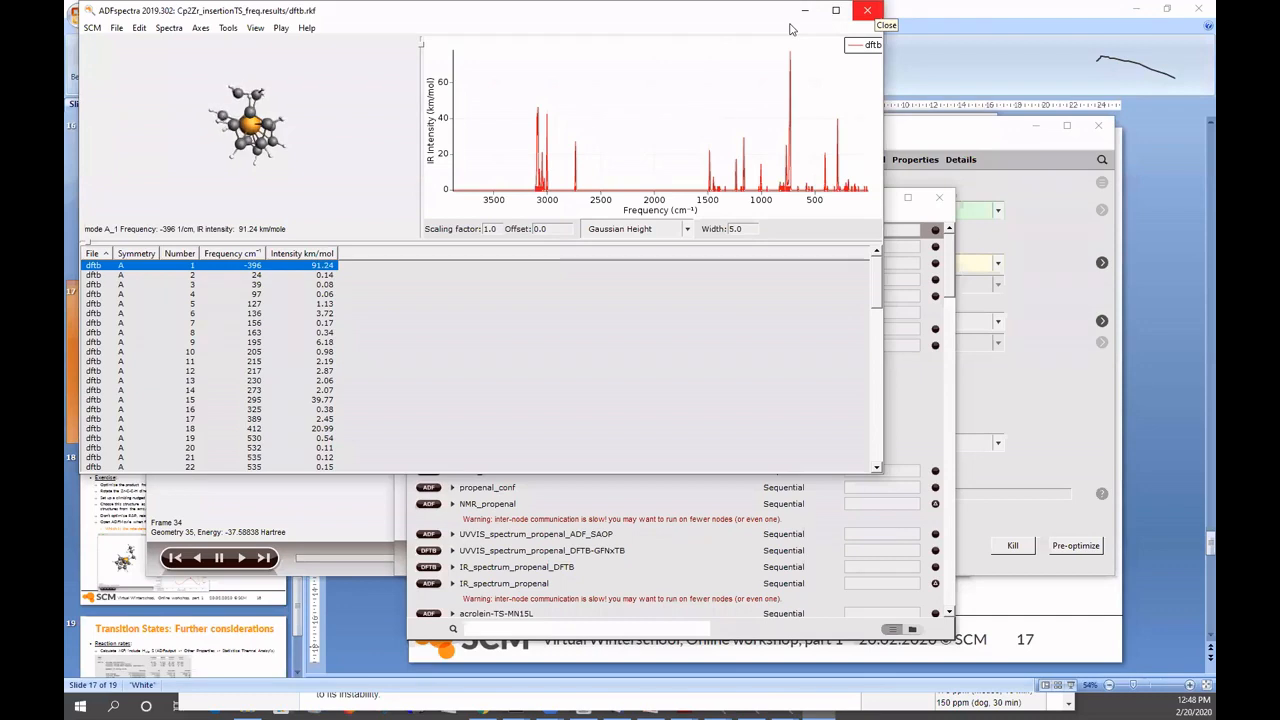
click(867, 10)
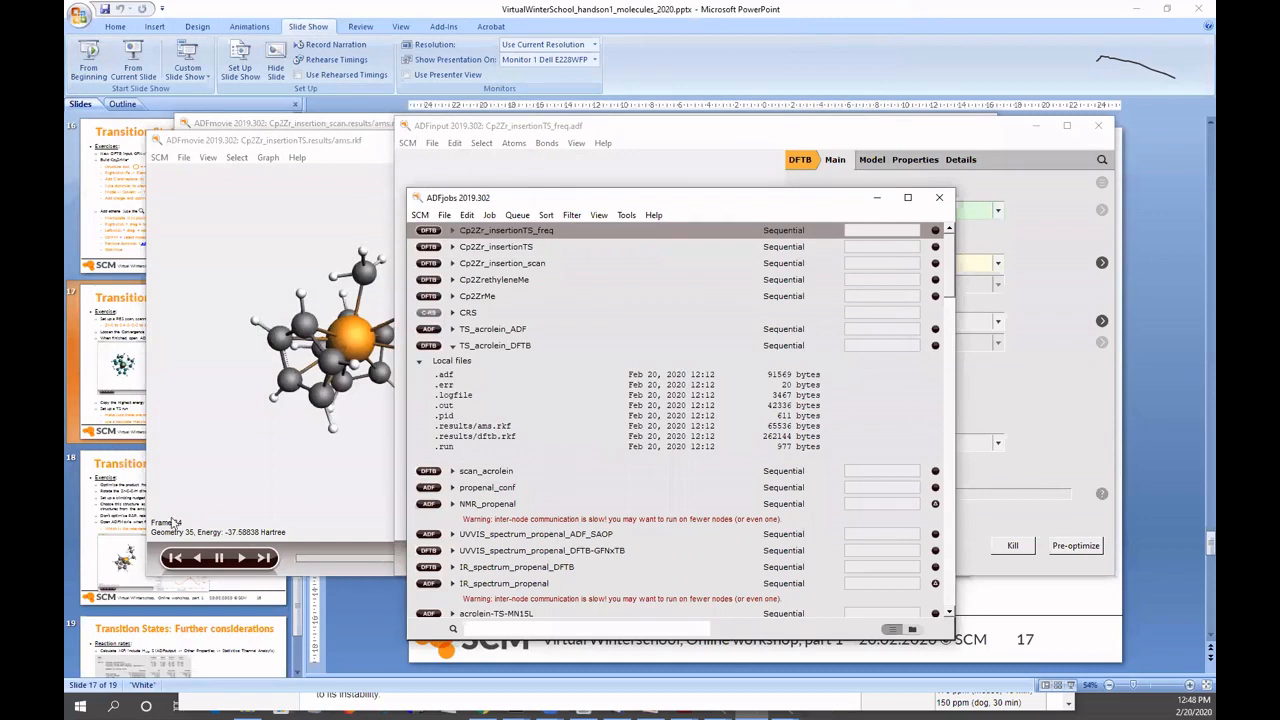
- Switch to PowerPoint and show slide 18 with the Transition State (III): Ziegler-Natta exercise
click(101, 497)
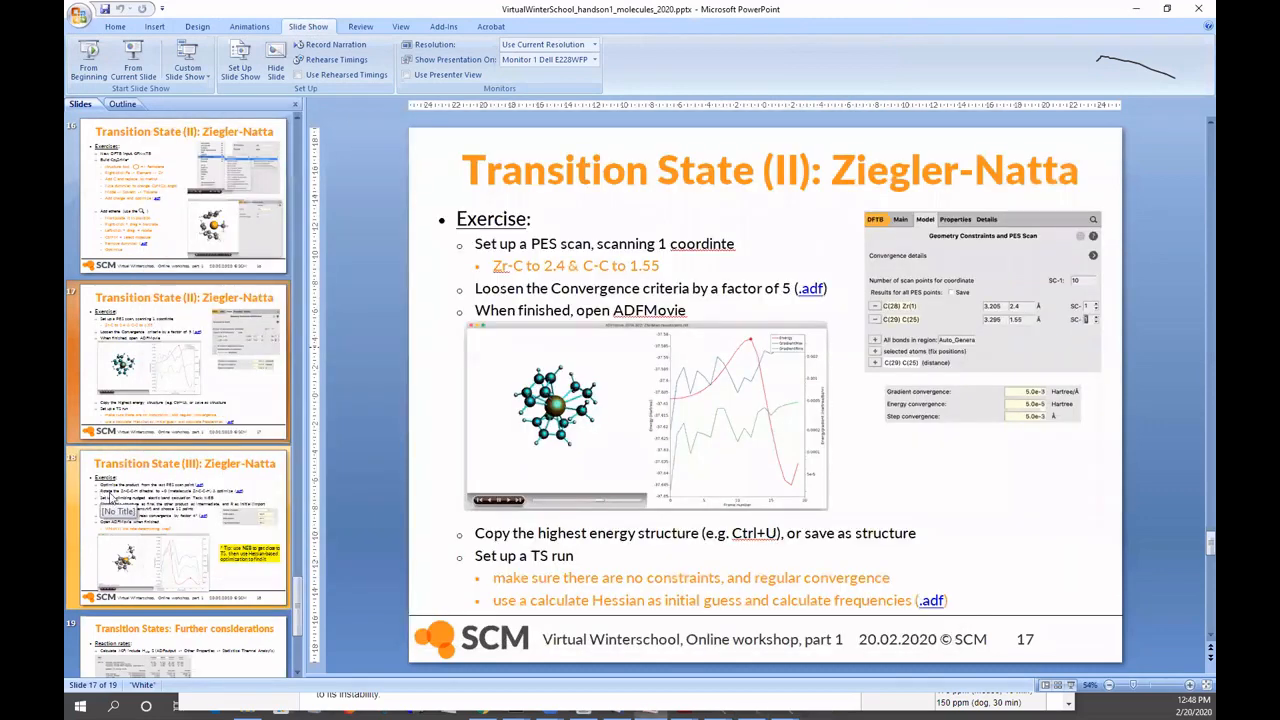
scroll(146, 497, down, 3)
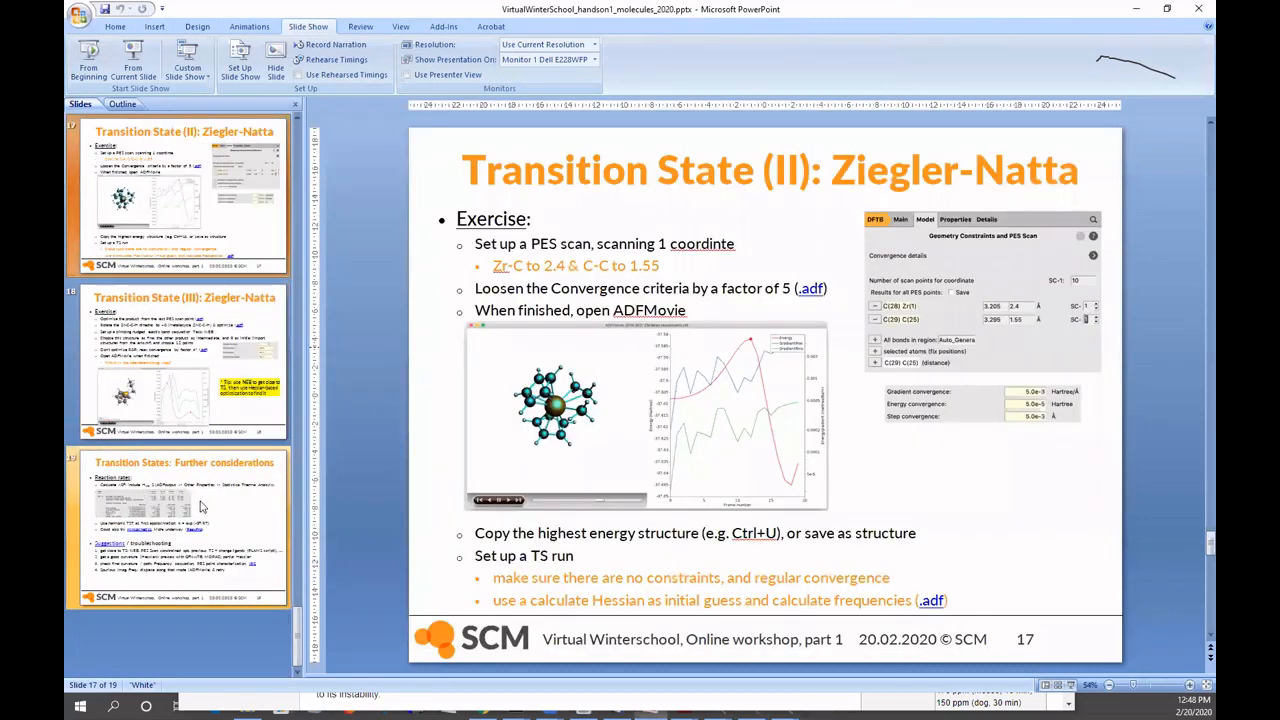
click(221, 378)
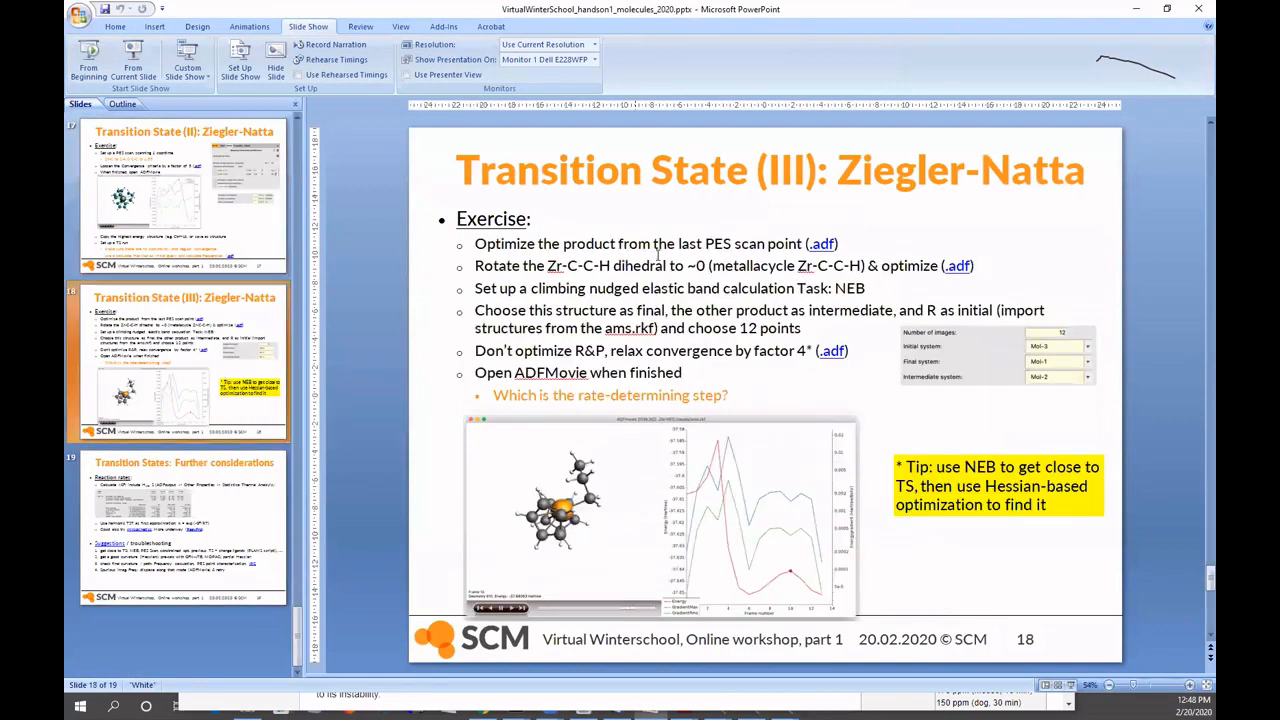
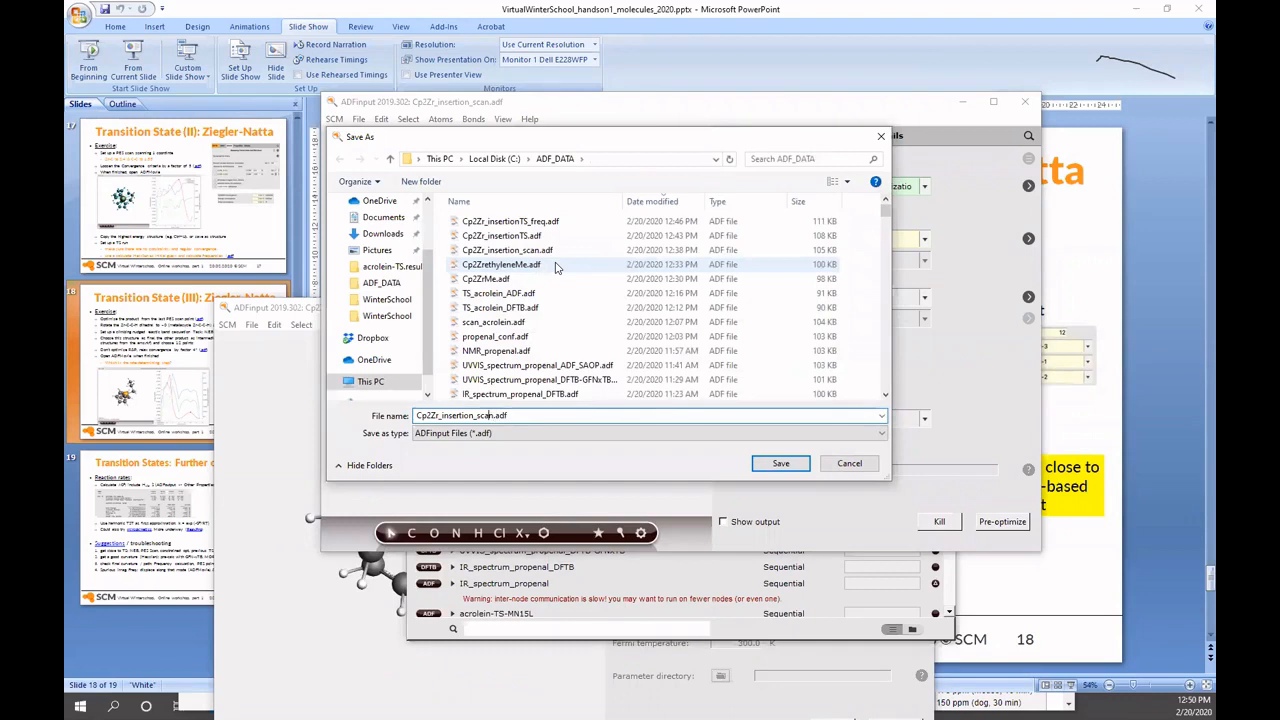
- Save the geometry optimization input as Cp2Zr_insertion_product.adf and run it
key(Delete)
key(Delete)
key(Delete)
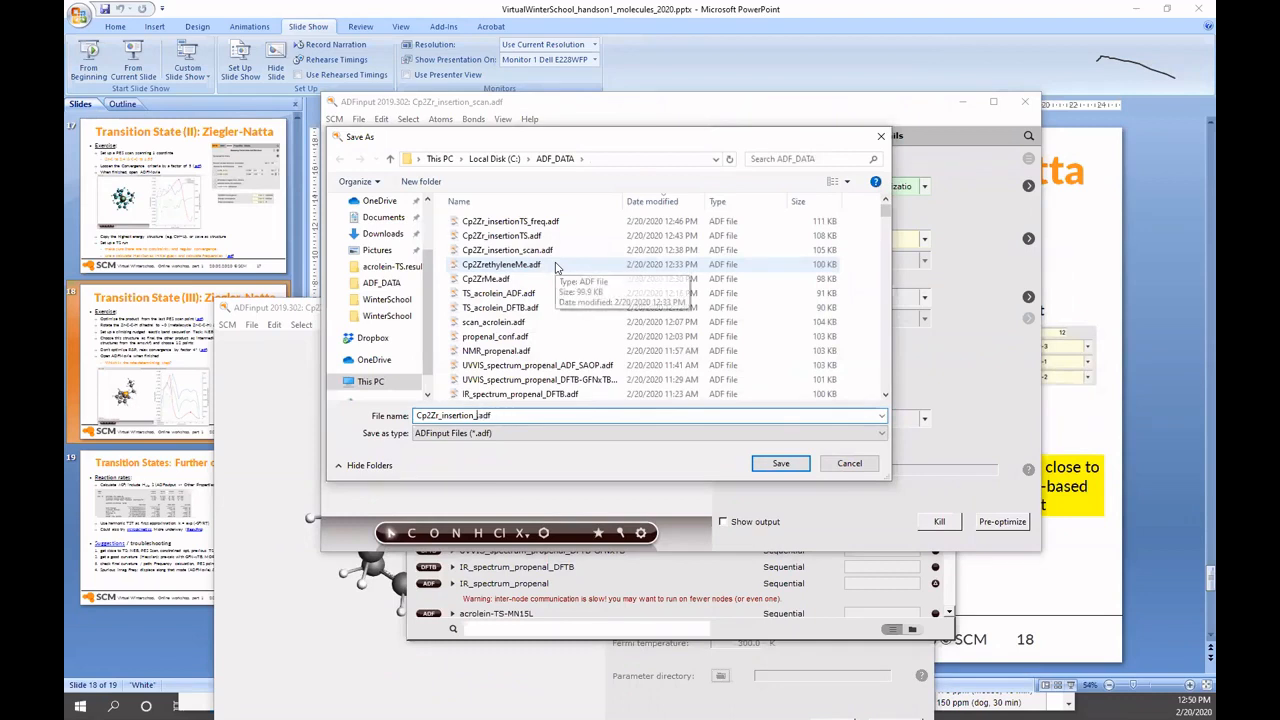
text(product)
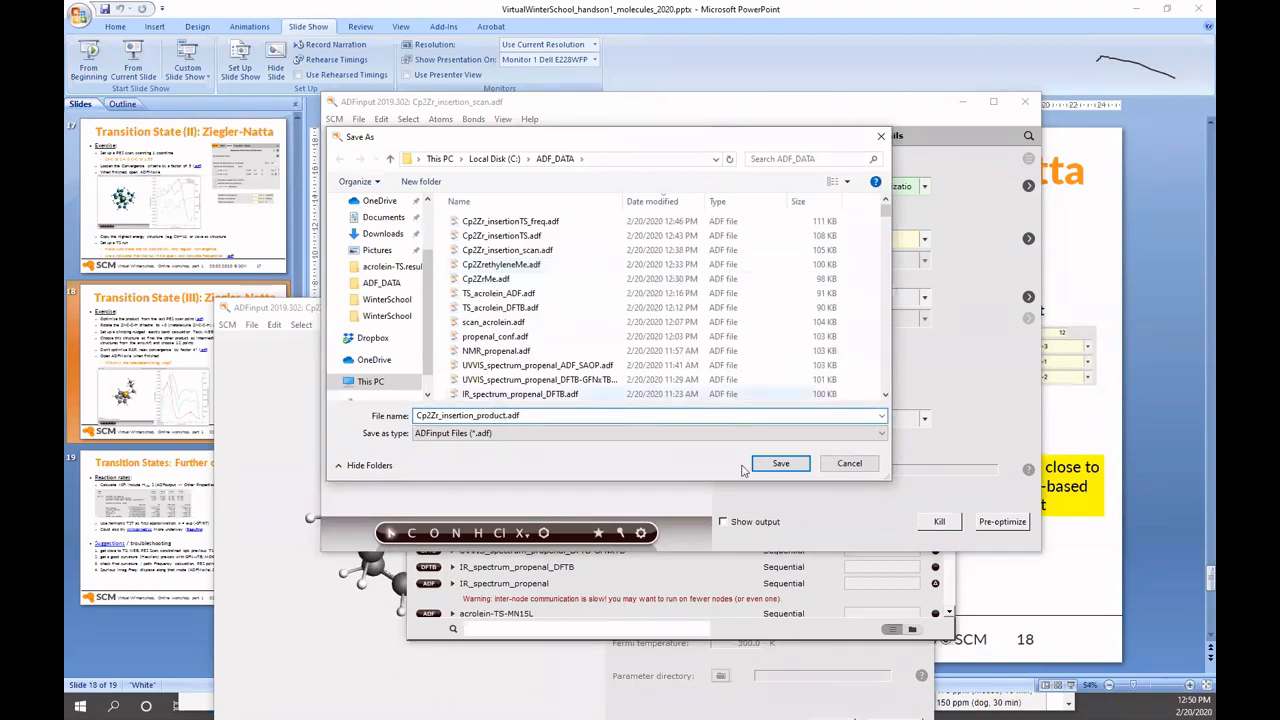
click(778, 463)
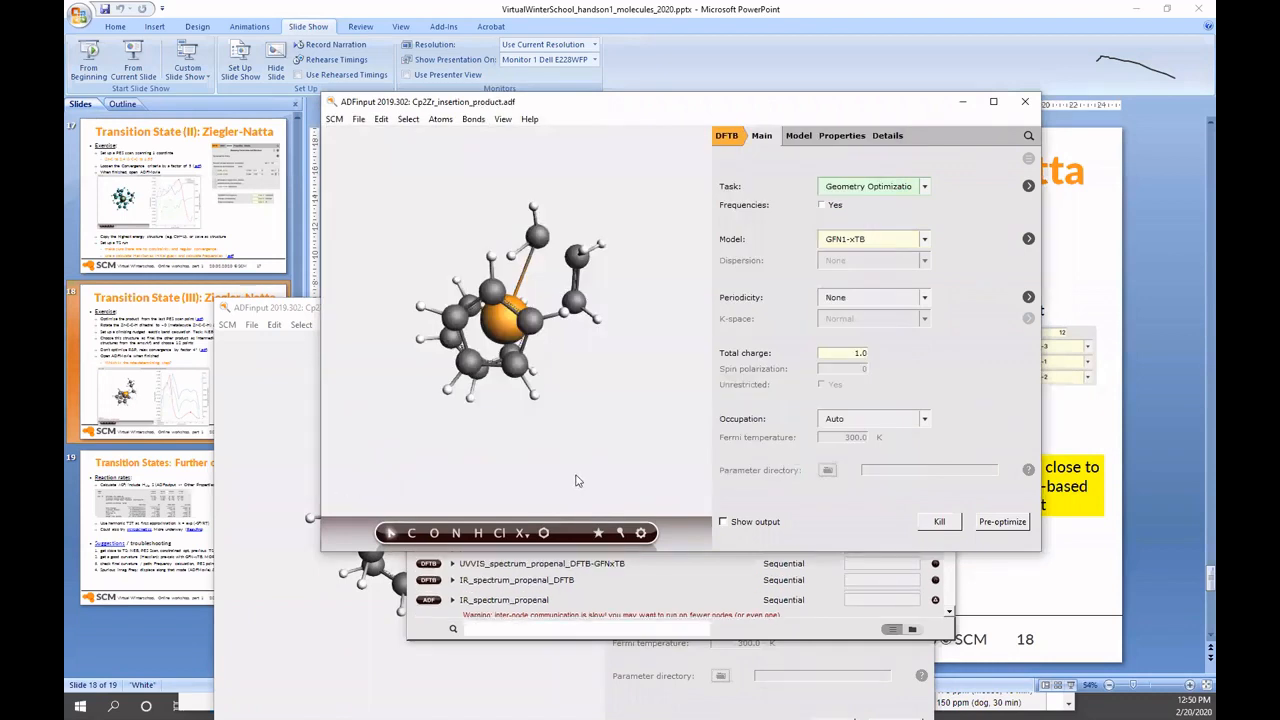
click(359, 120)
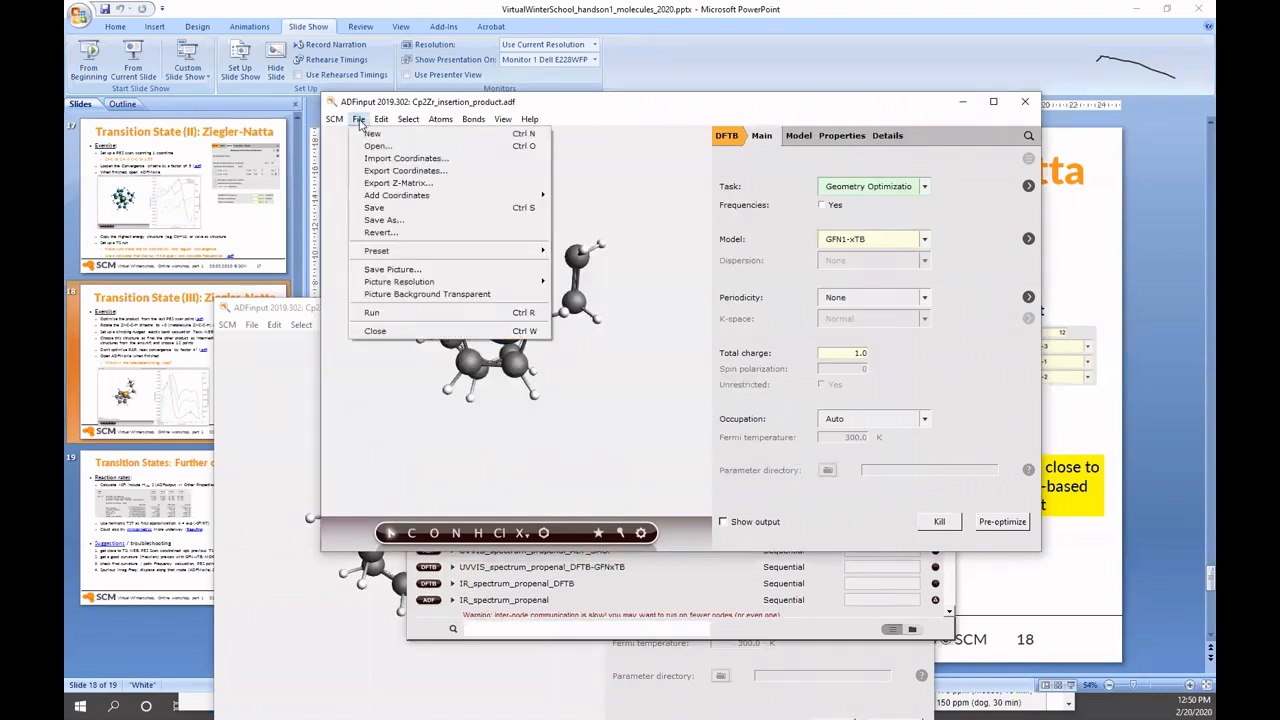
click(410, 313)
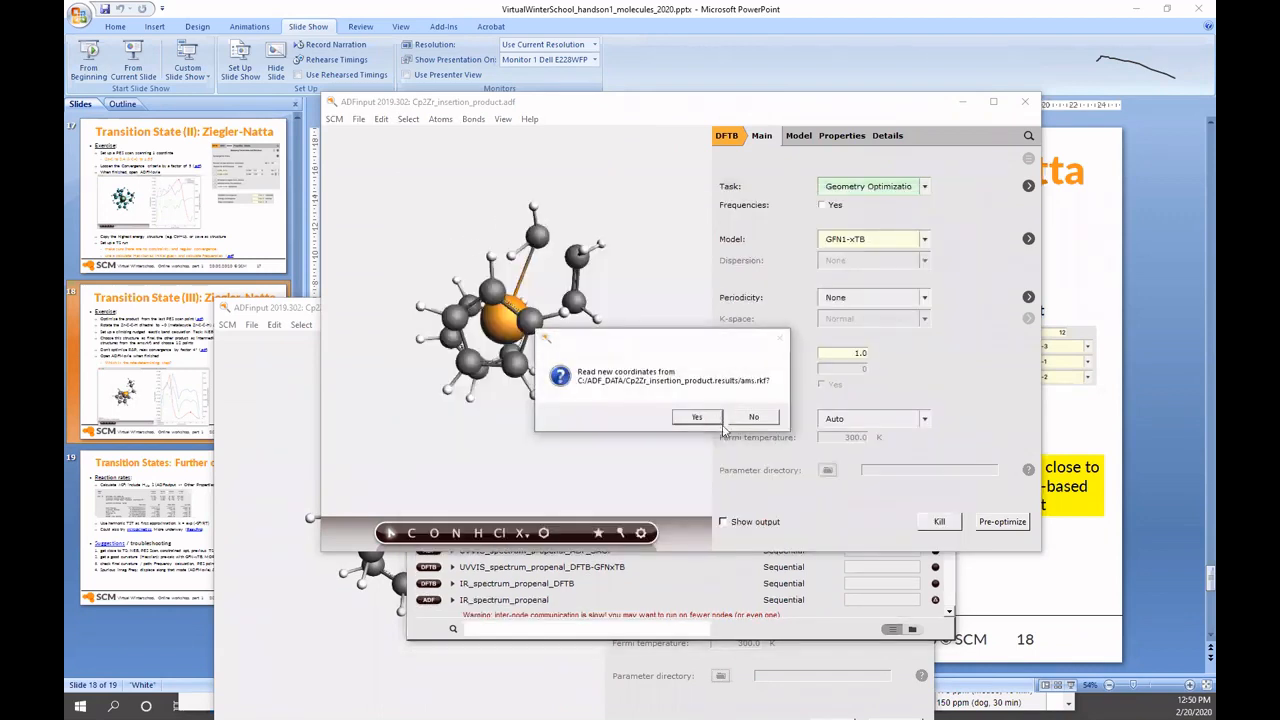
- Read the new coordinates from the Cp2Zr_insertion_product results into the input, inspect the structure and check the exercise slide
click(697, 417)
drag(628, 437, 563, 308)
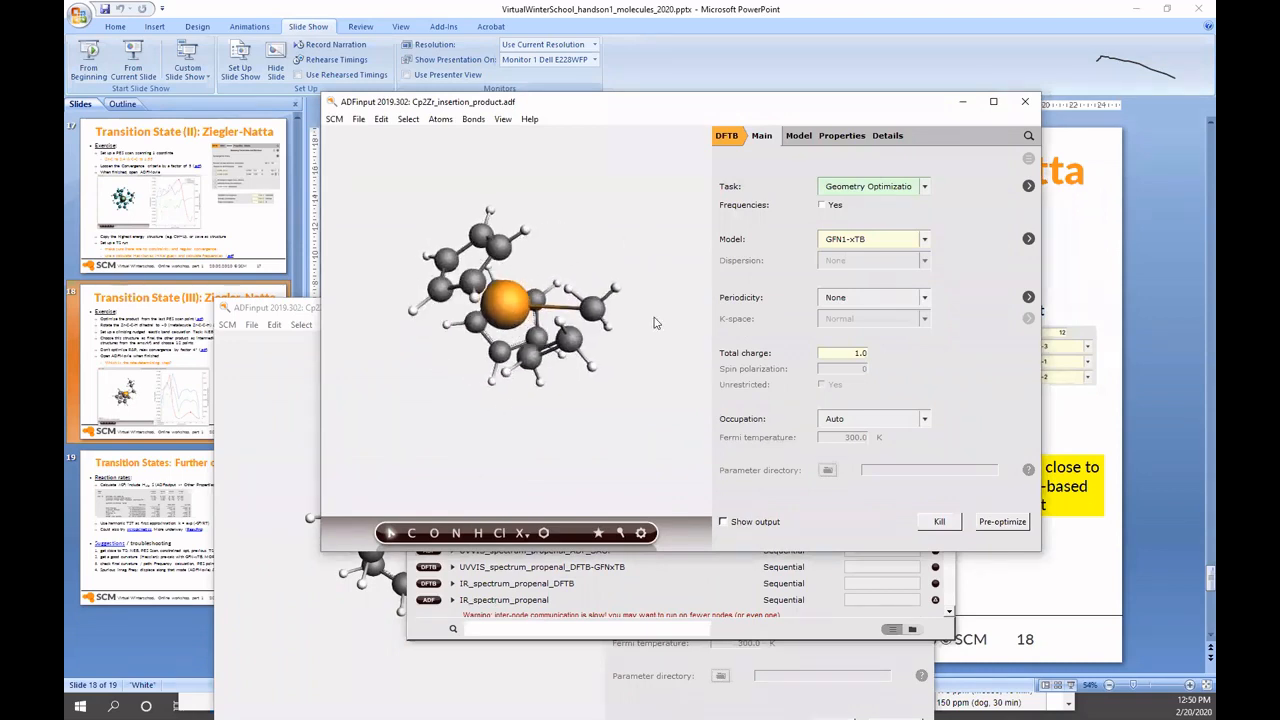
drag(657, 323, 692, 283)
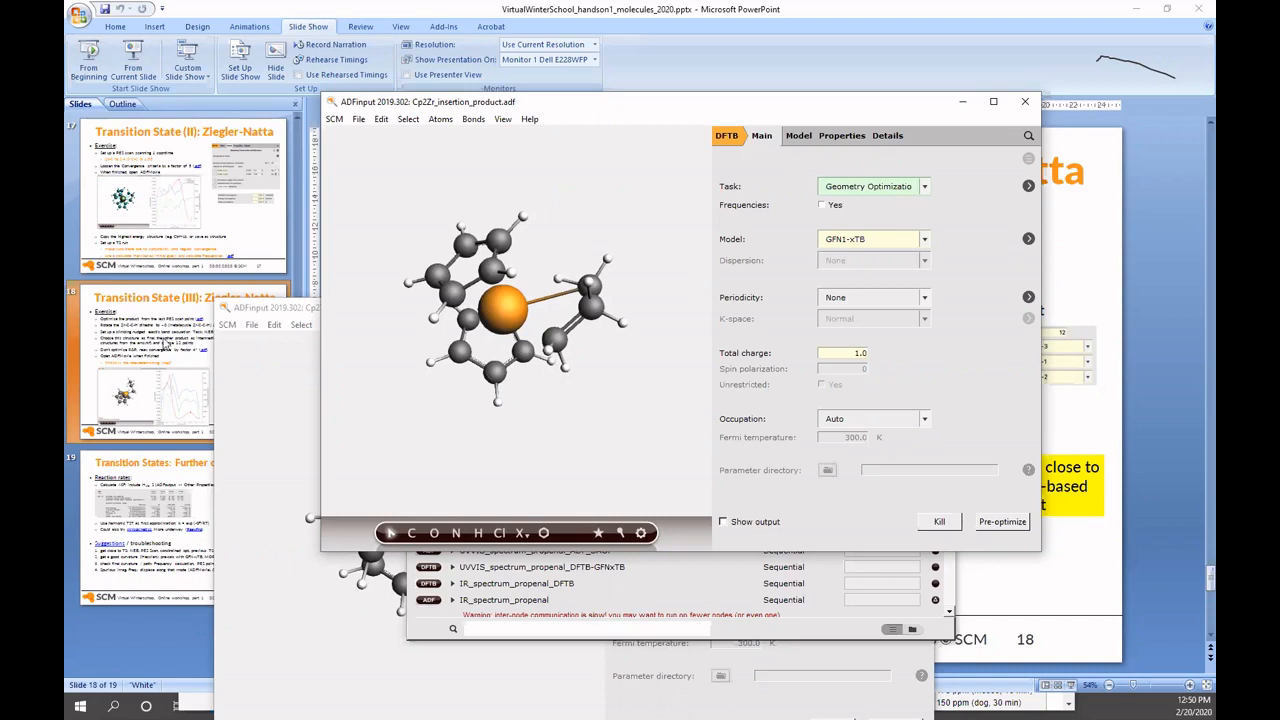
click(227, 358)
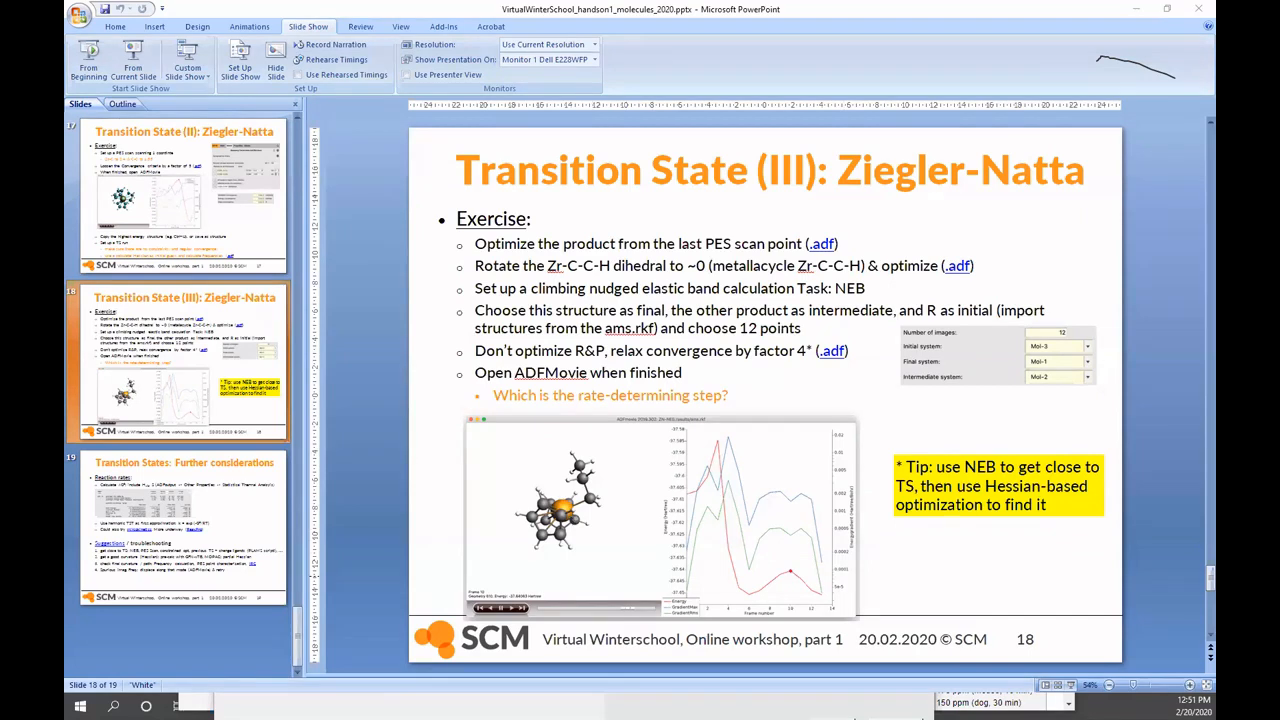
click(855, 717)
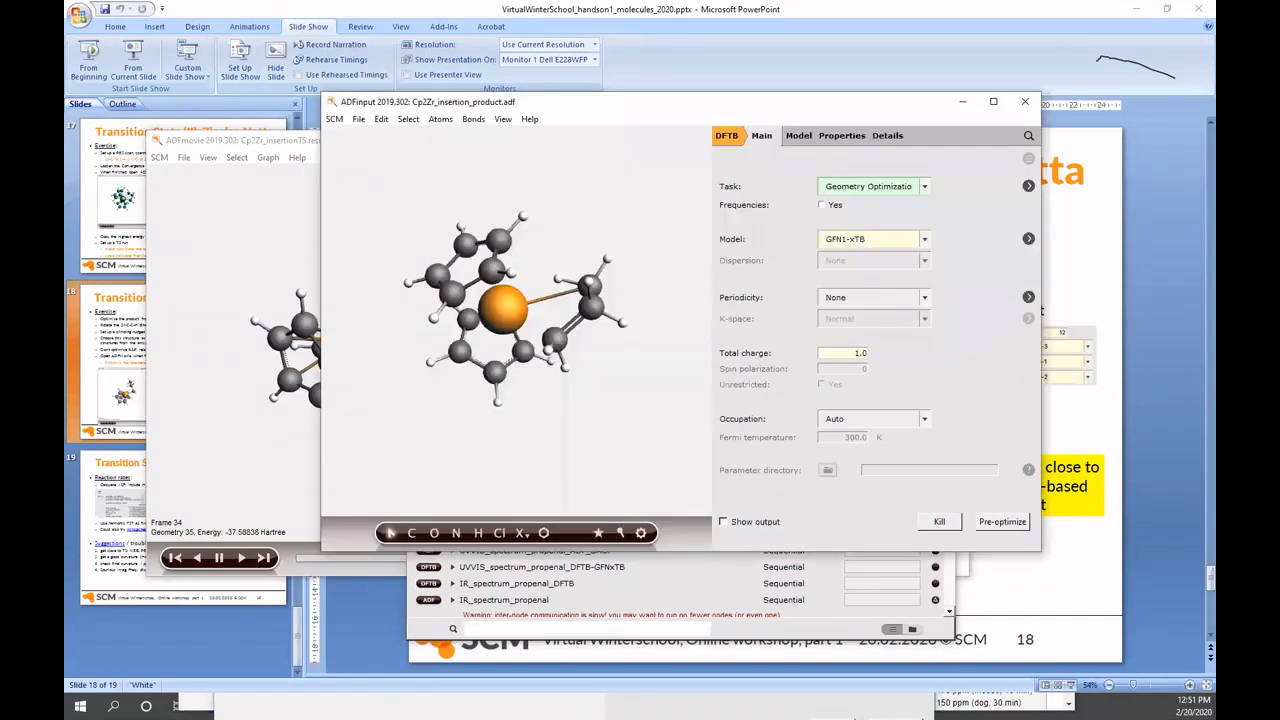
- Delete the bond between the zirconium atom and the former methyl carbon in the optimized product
drag(653, 187, 687, 186)
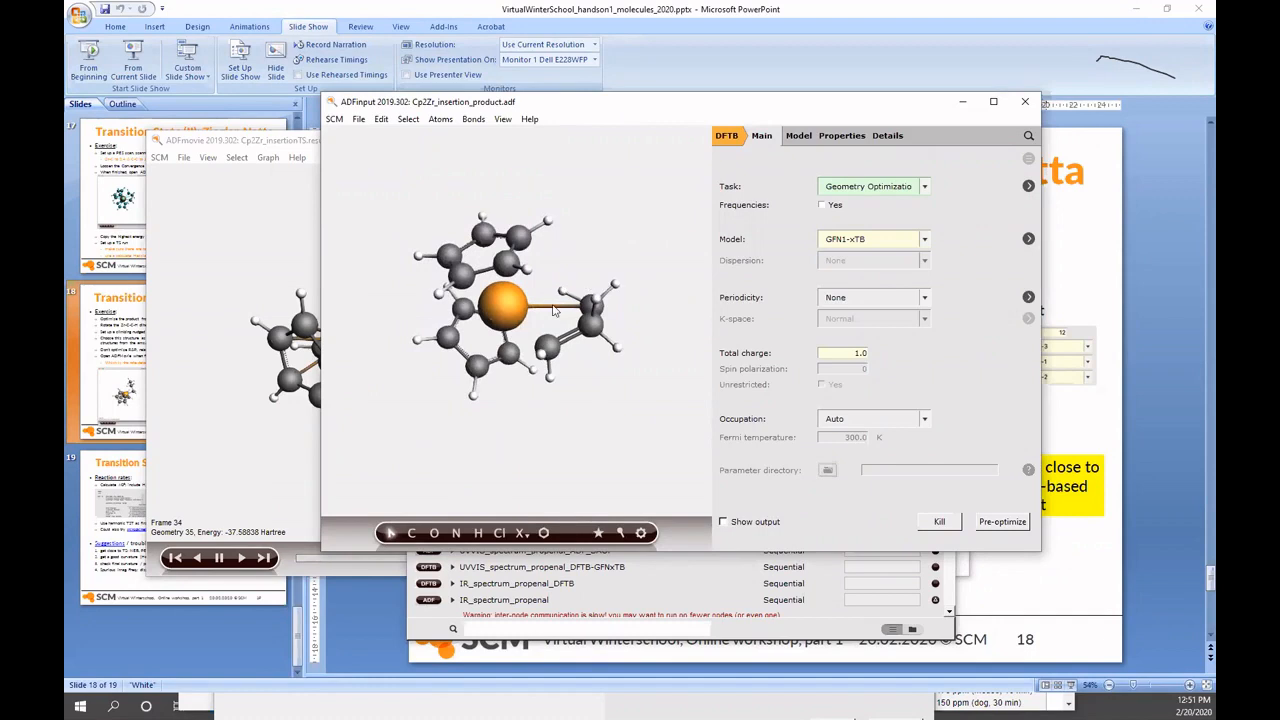
click(557, 311)
key(Delete)
- Add a bond between the carbon atoms C(26) and C(24) of the inserted alkyl chain
drag(625, 322, 588, 350)
click(586, 348)
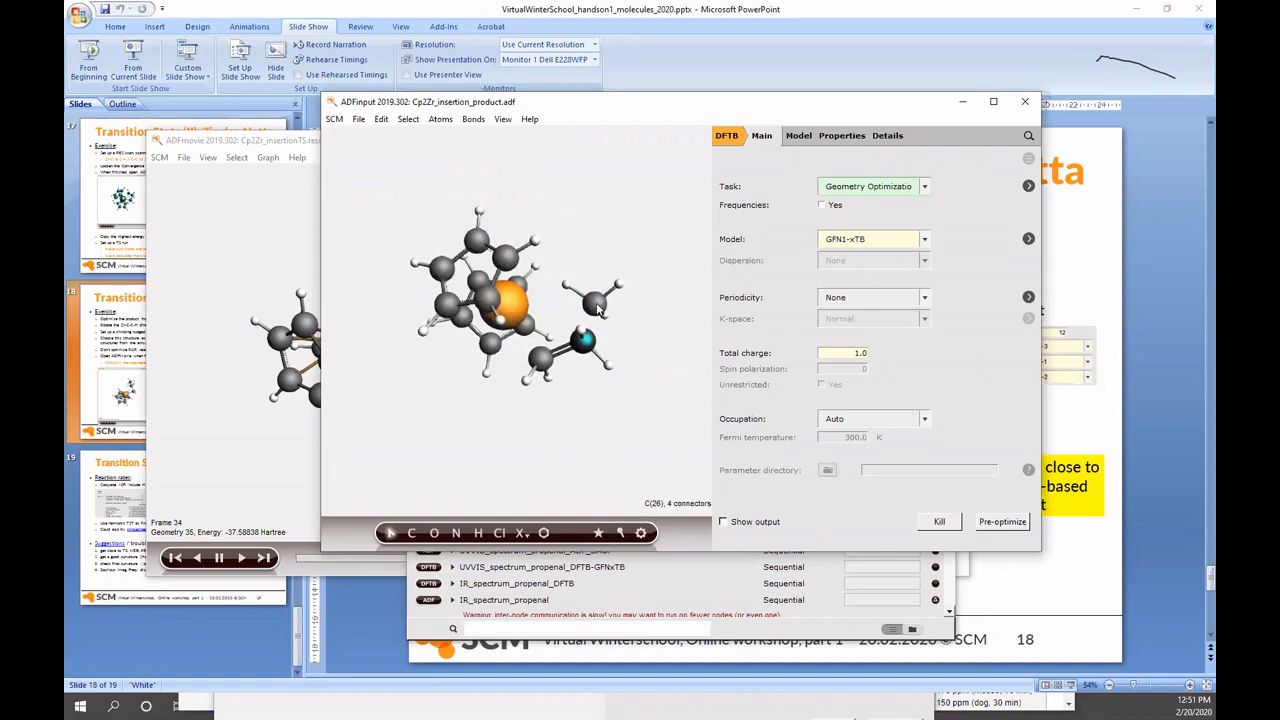
shift+click(595, 303)
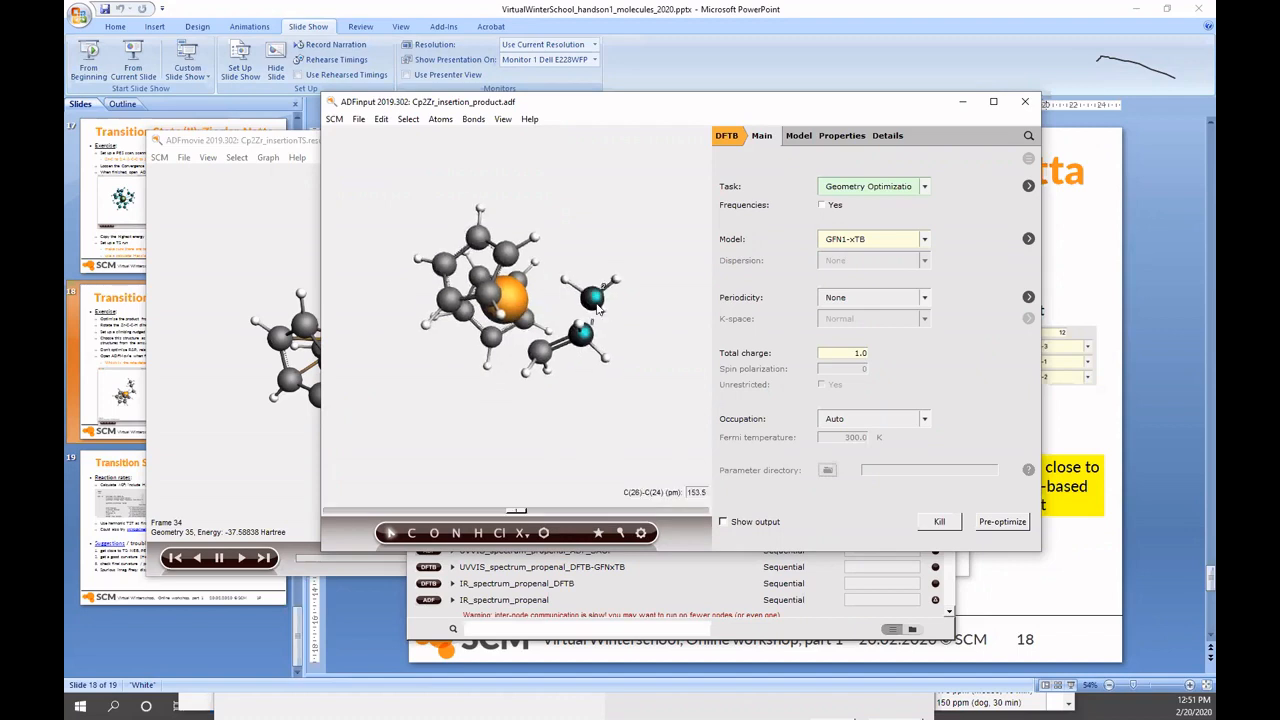
click(472, 120)
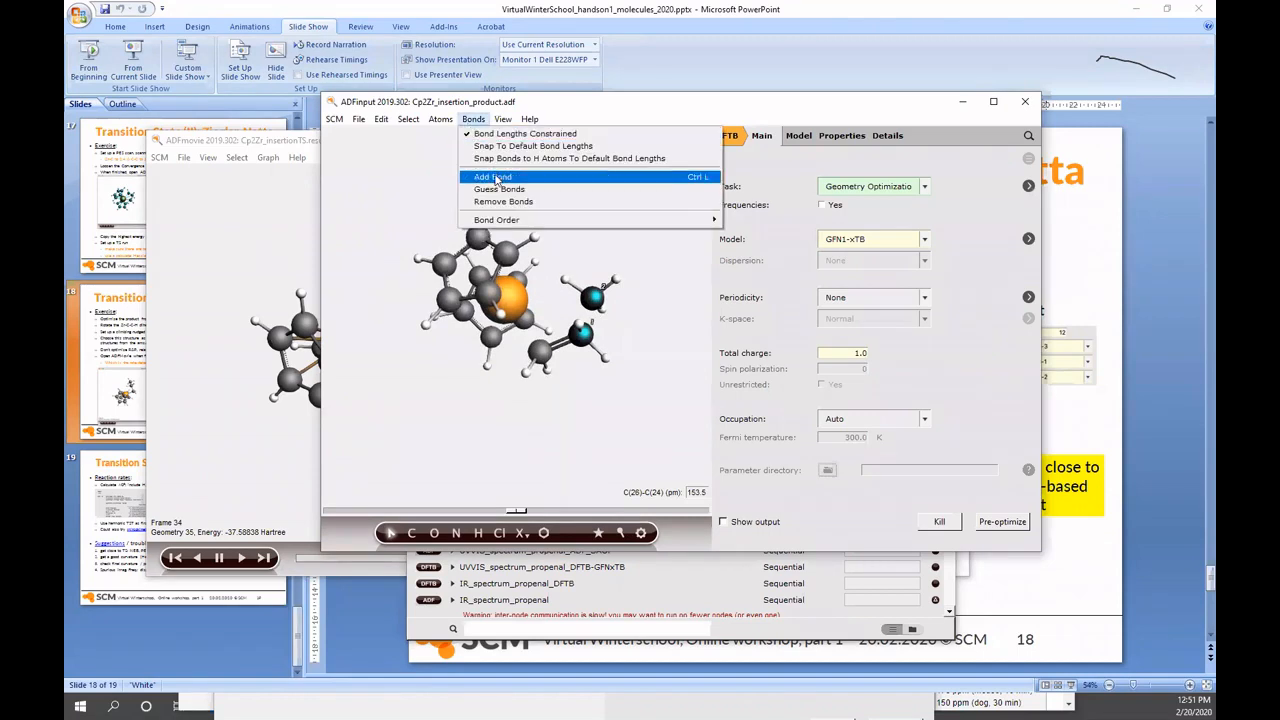
click(496, 178)
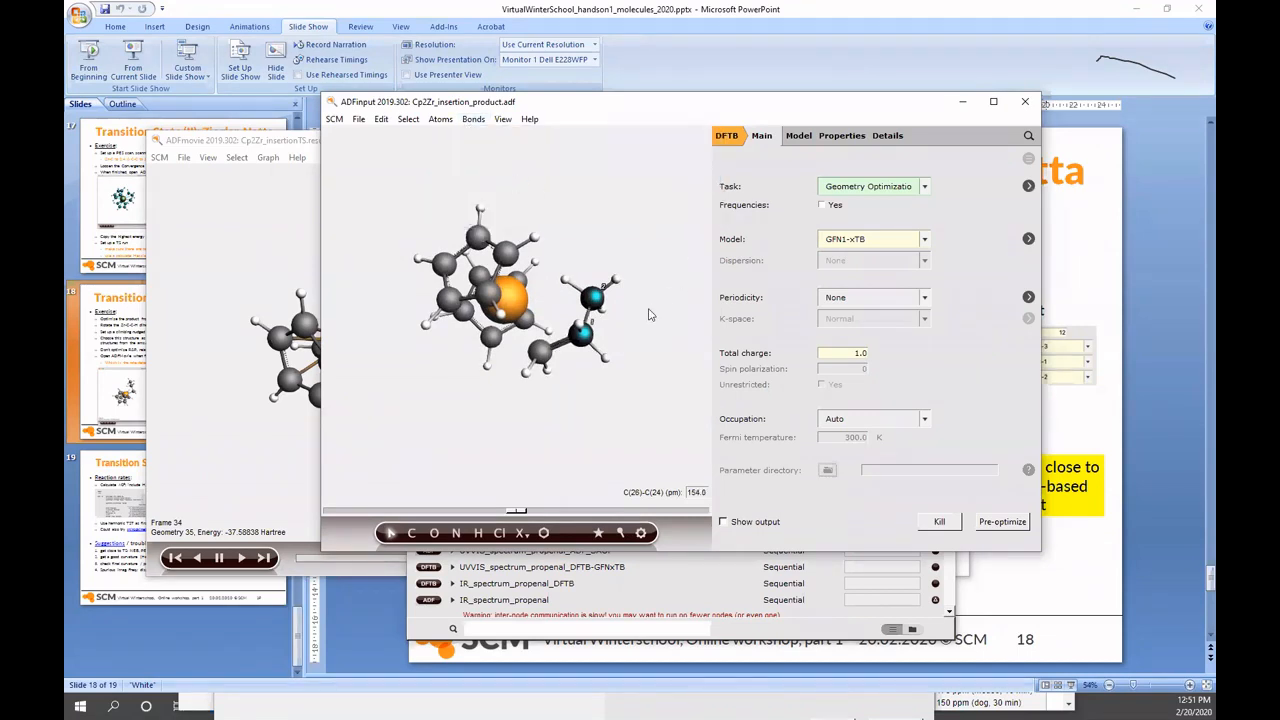
- Add a bond between the zirconium atom and the terminal carbon C(27) of the alkyl chain
shift+click(512, 303)
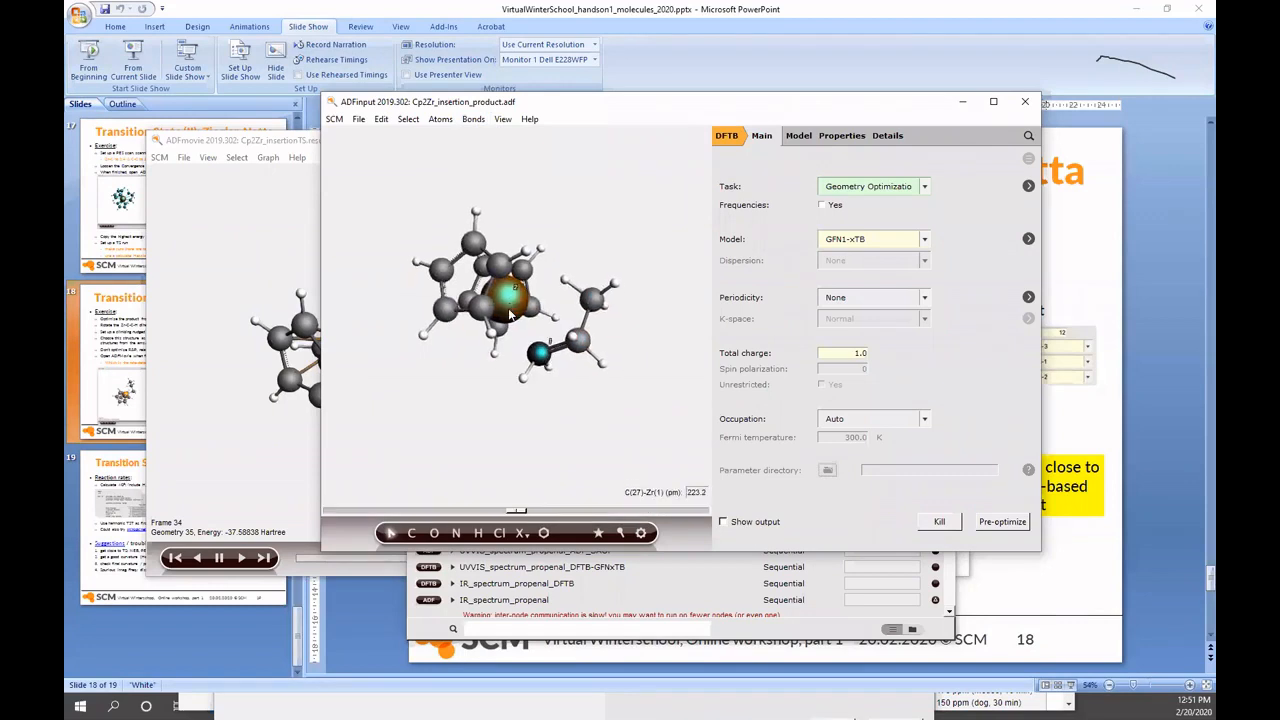
click(473, 119)
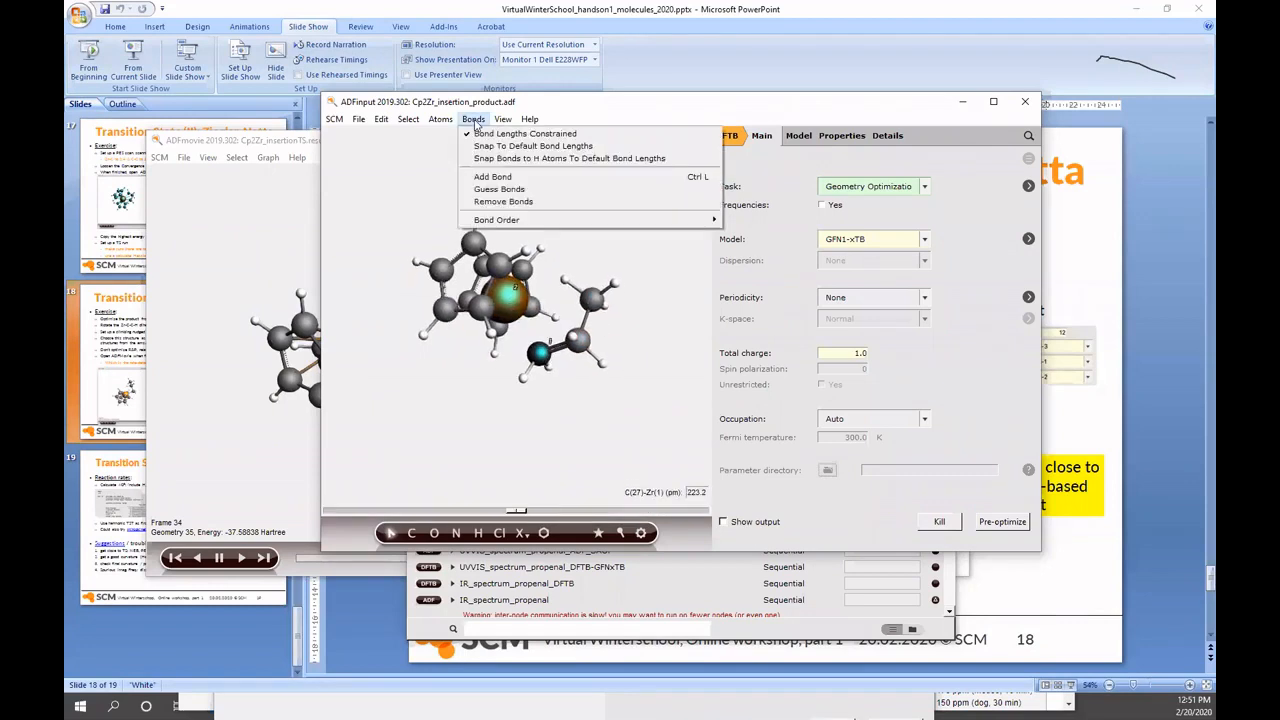
click(512, 180)
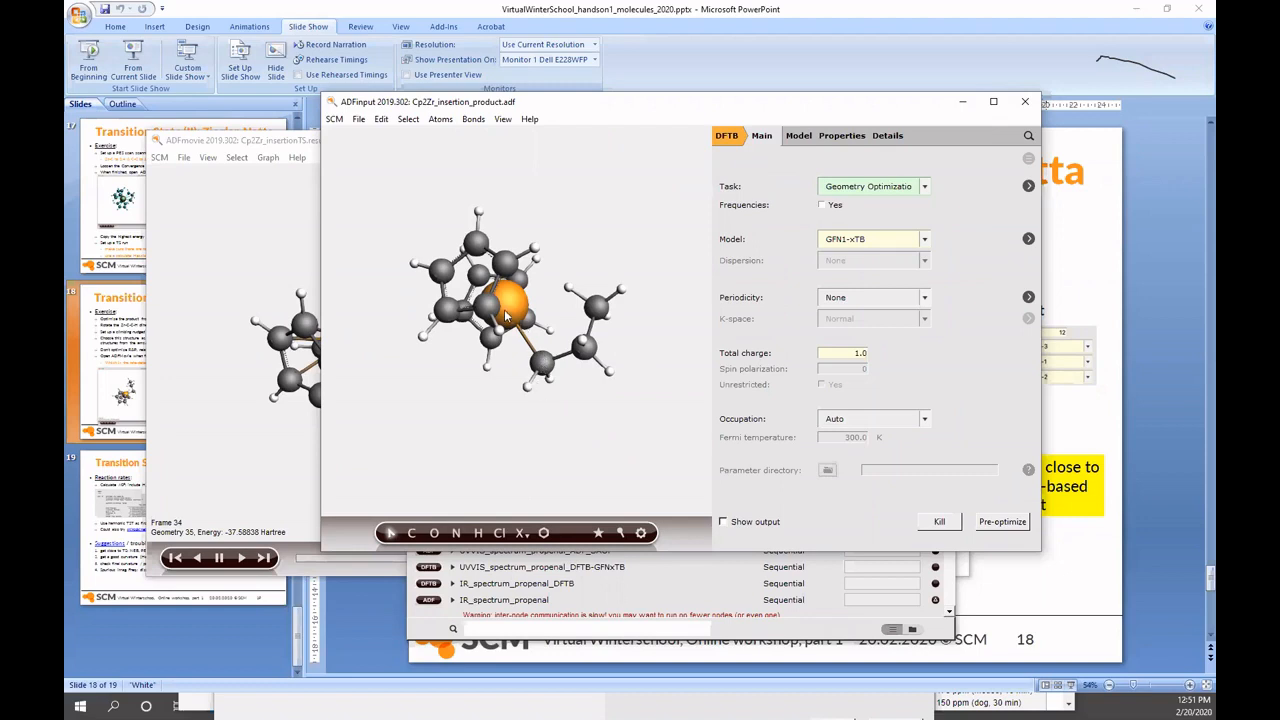
- Rotate the Zr(1)-C(27)-C(26)-H(30) dihedral to about 8.8 degrees so the beta hydrogen points towards zirconium
shift+click(540, 355)
shift+click(582, 342)
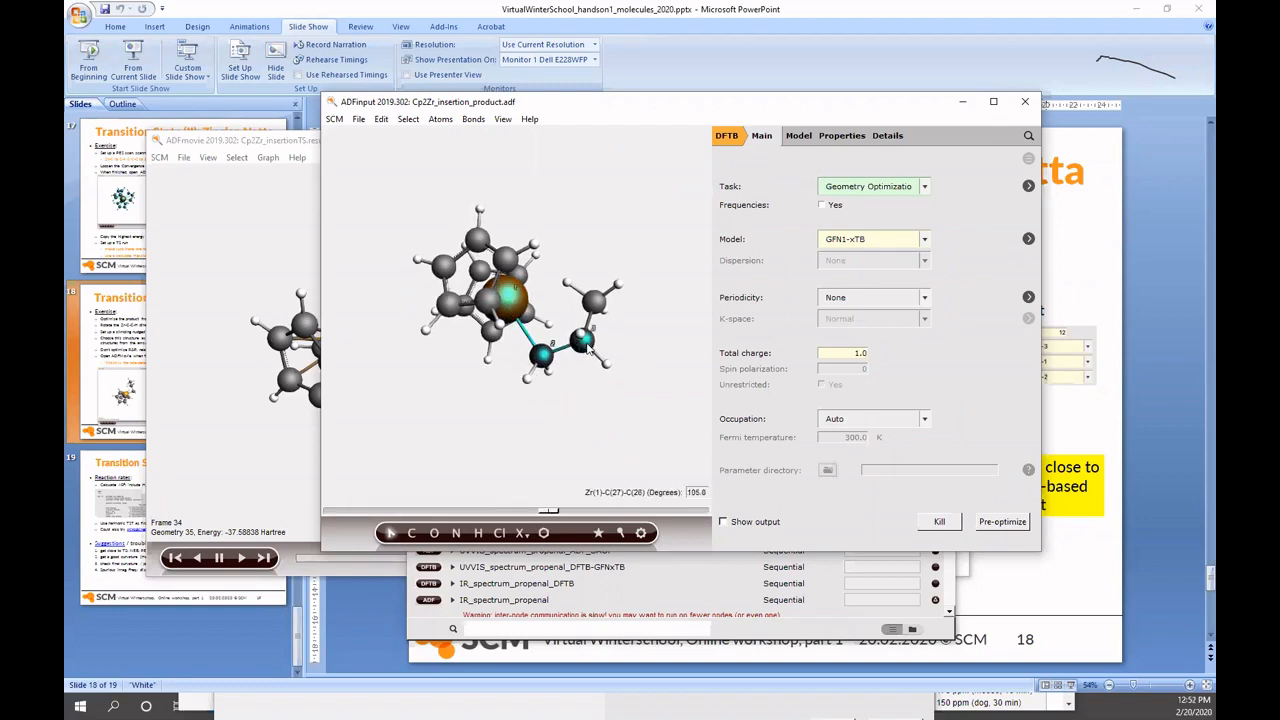
shift+click(608, 356)
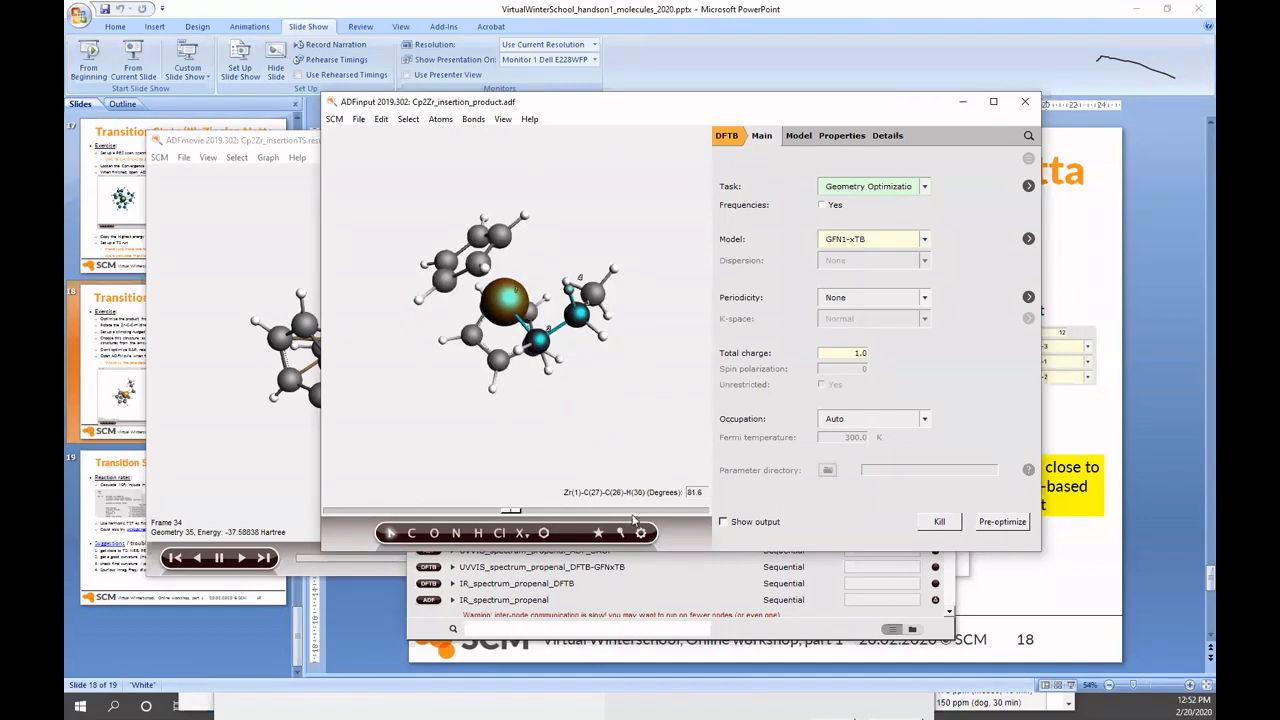
drag(520, 511, 465, 492)
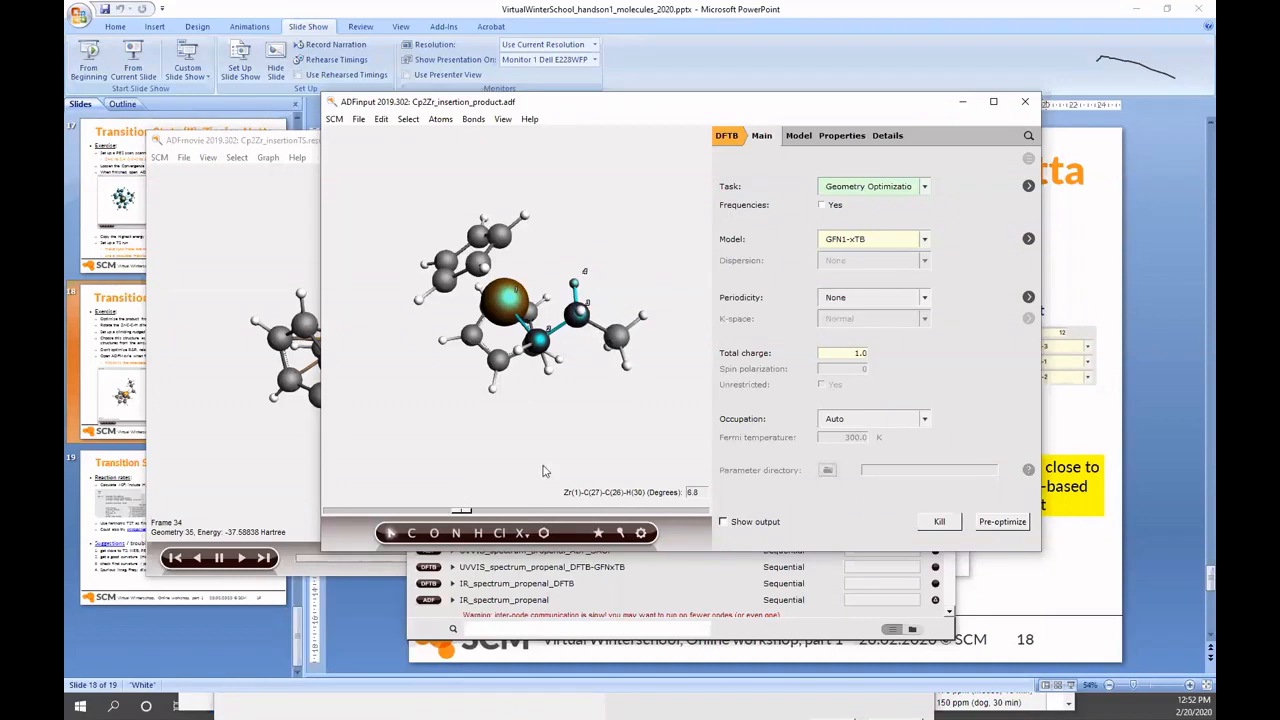
drag(632, 438, 633, 494)
drag(616, 415, 739, 415)
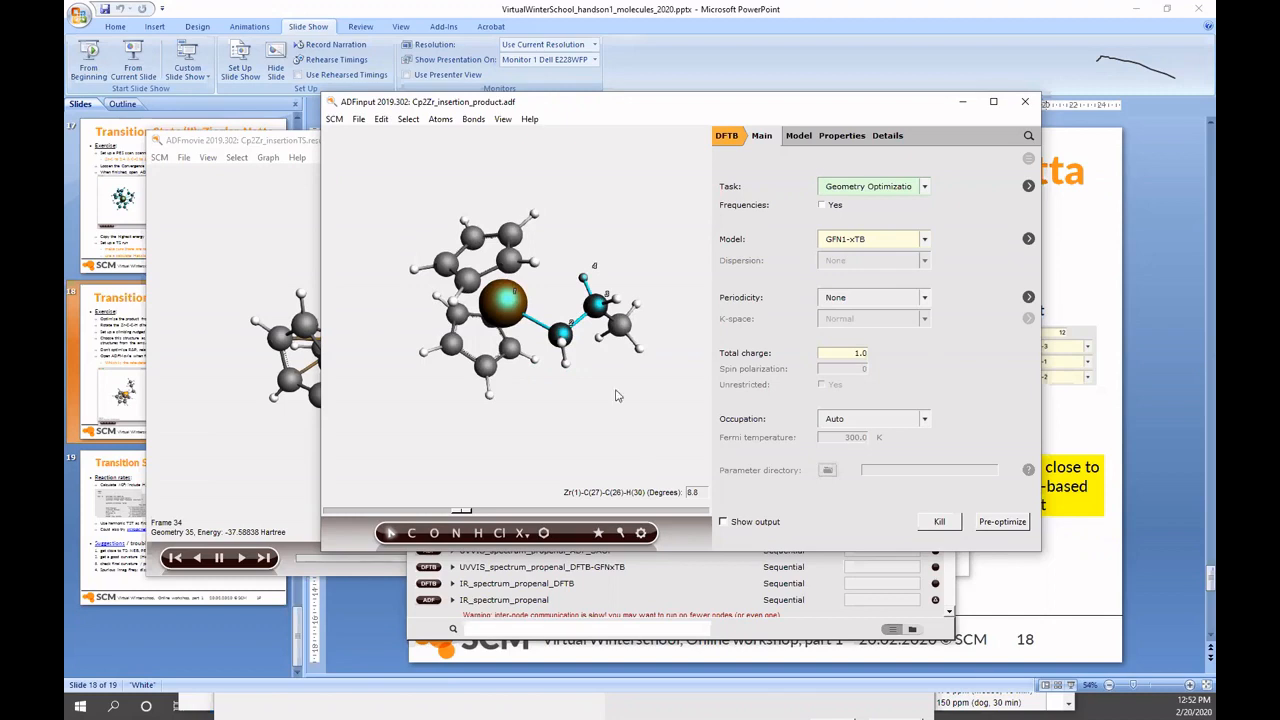
- Save the modified input as Cp2Zr_insertion_betaH.adf and run the geometry optimization
click(358, 119)
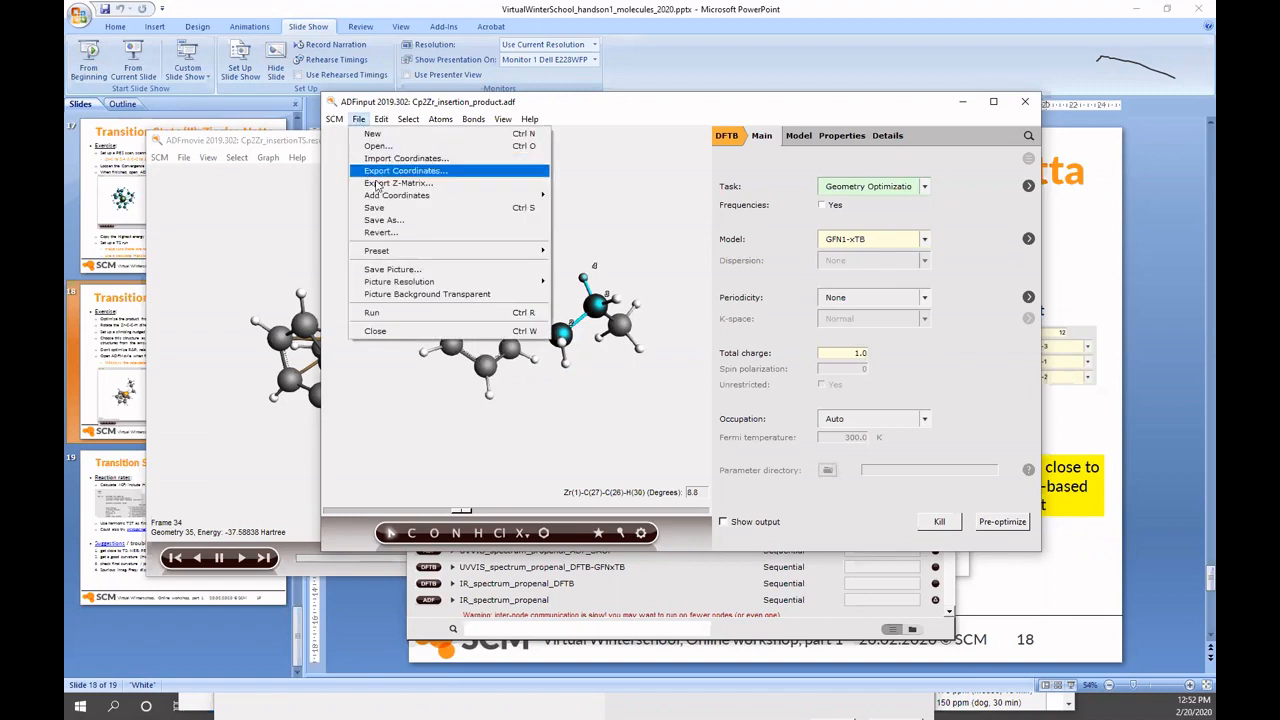
click(404, 225)
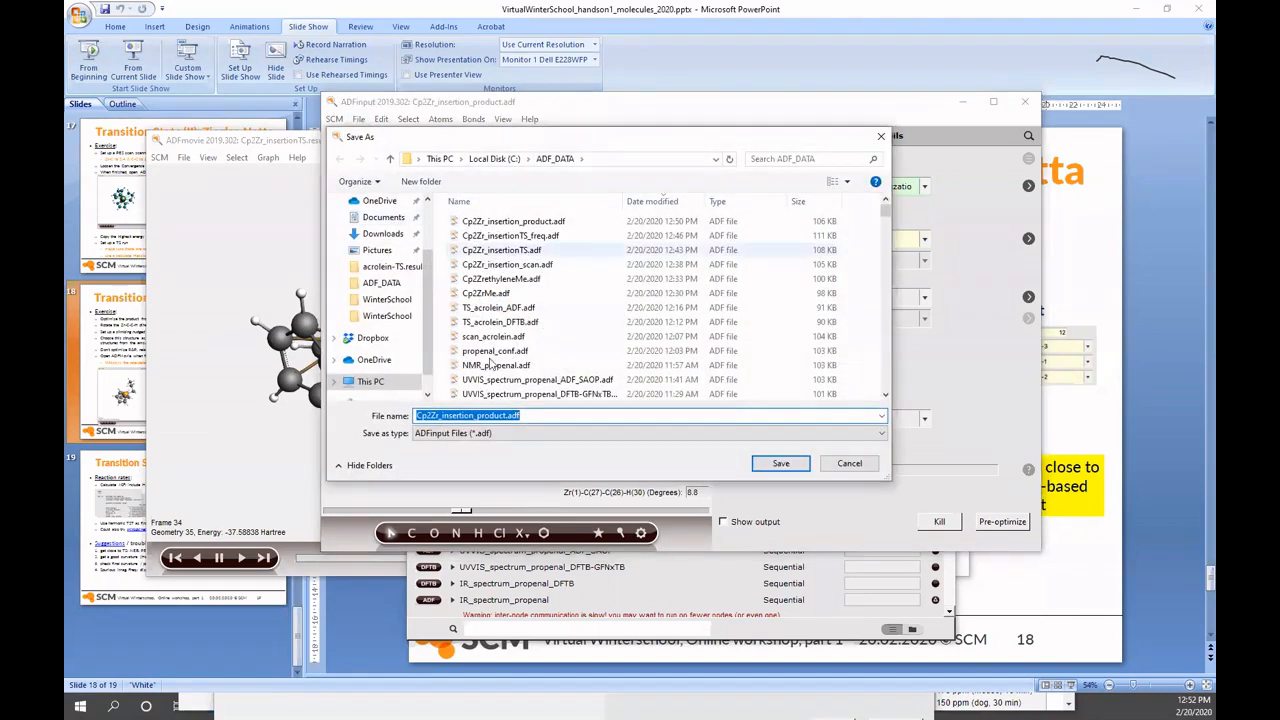
click(474, 417)
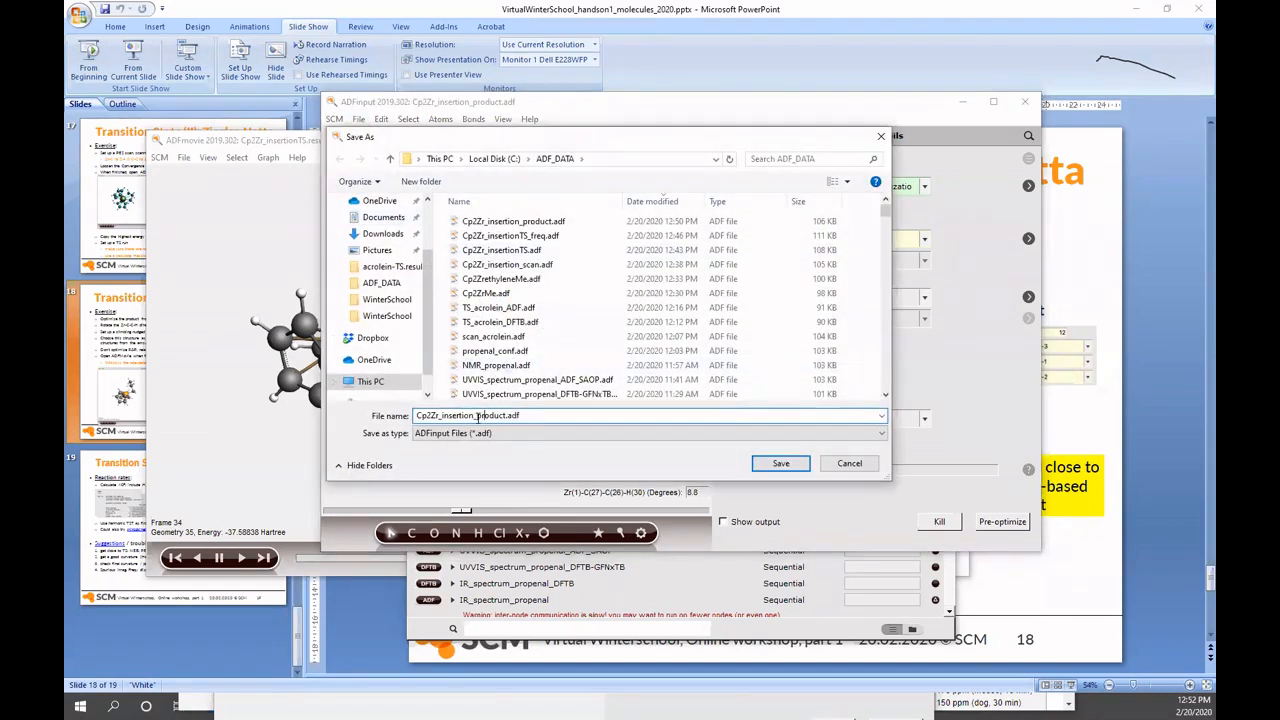
drag(476, 415, 501, 415)
text(betaH)
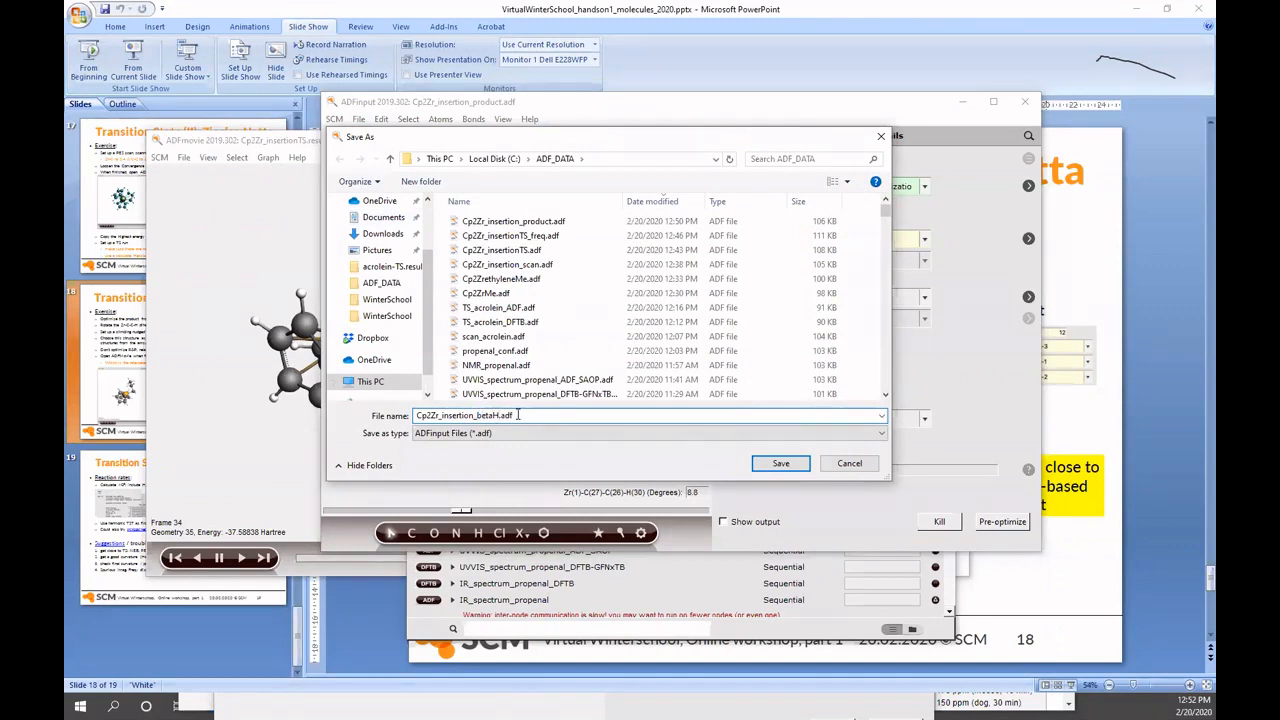
click(781, 463)
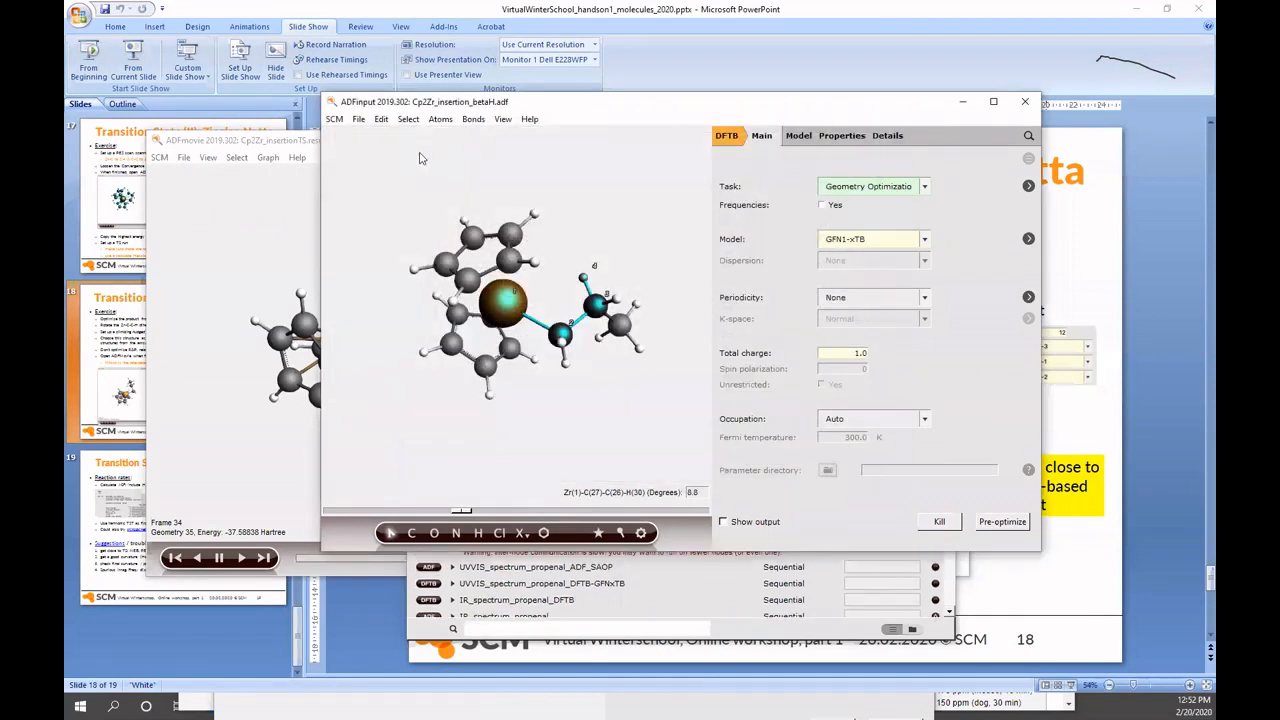
click(358, 119)
click(393, 316)
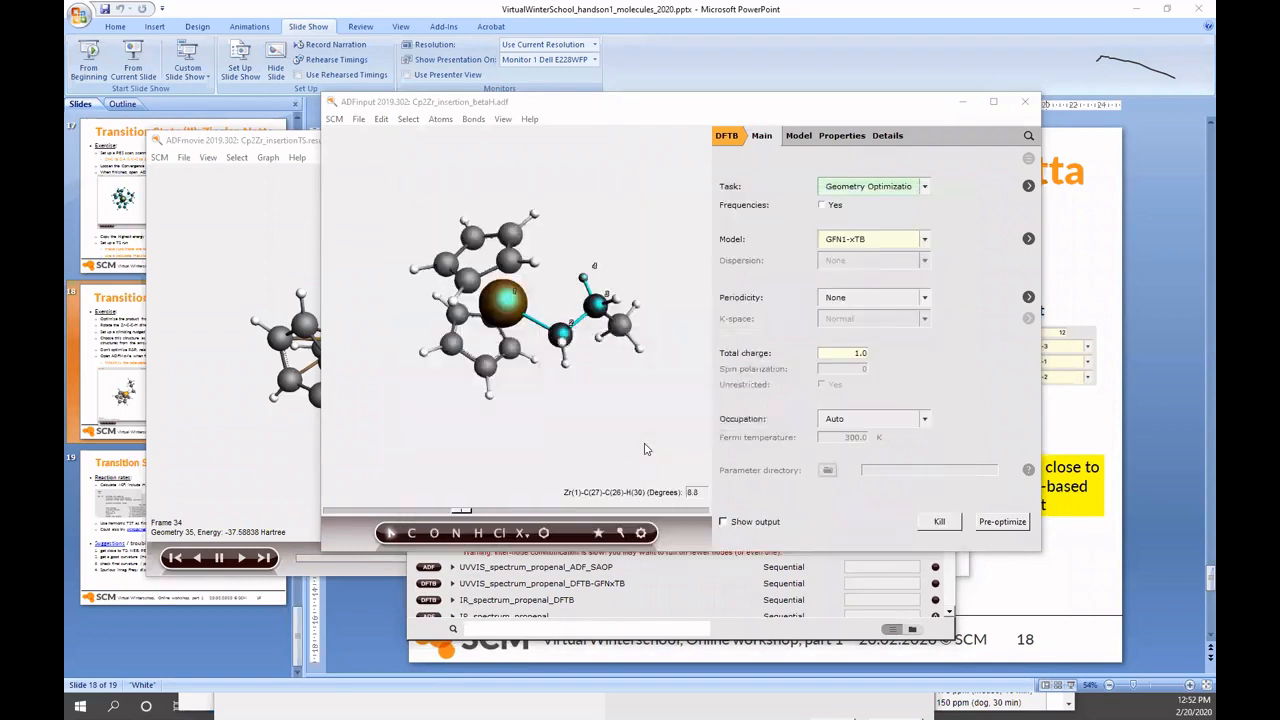
- Inspect the beta-hydrogen structure, change the task to NEB and set the number of images to 12
click(694, 417)
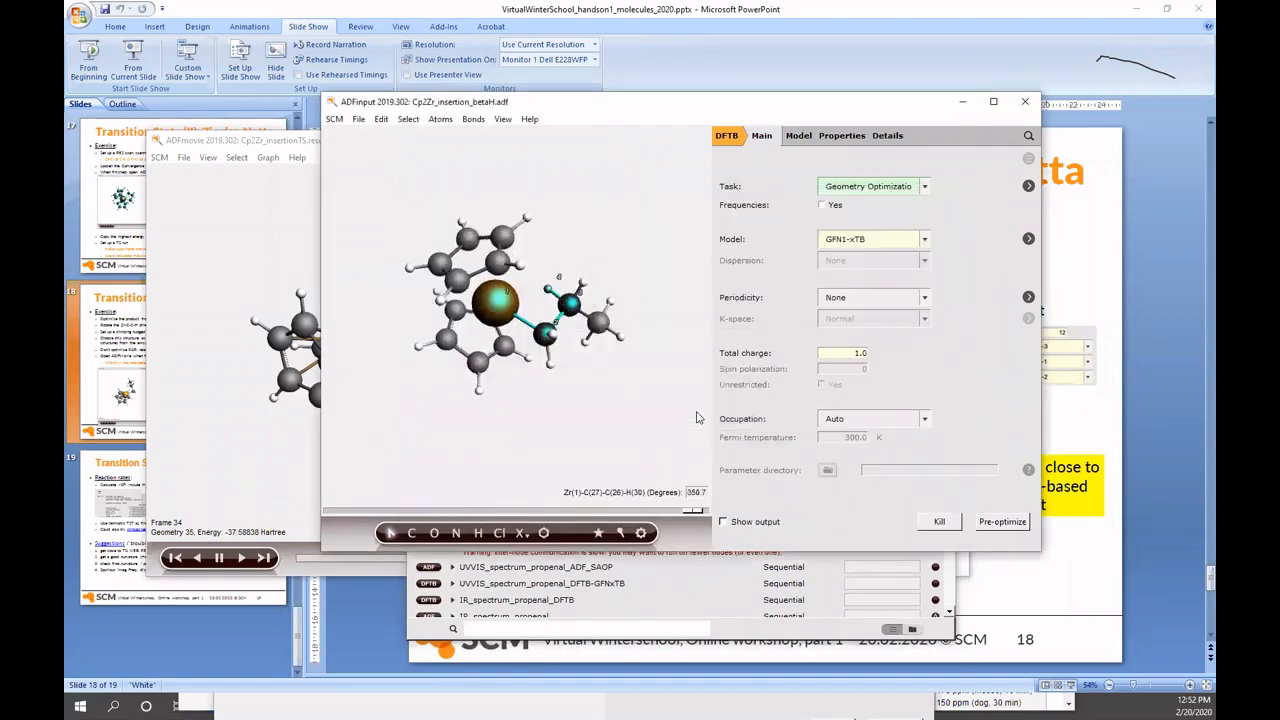
drag(596, 394, 571, 294)
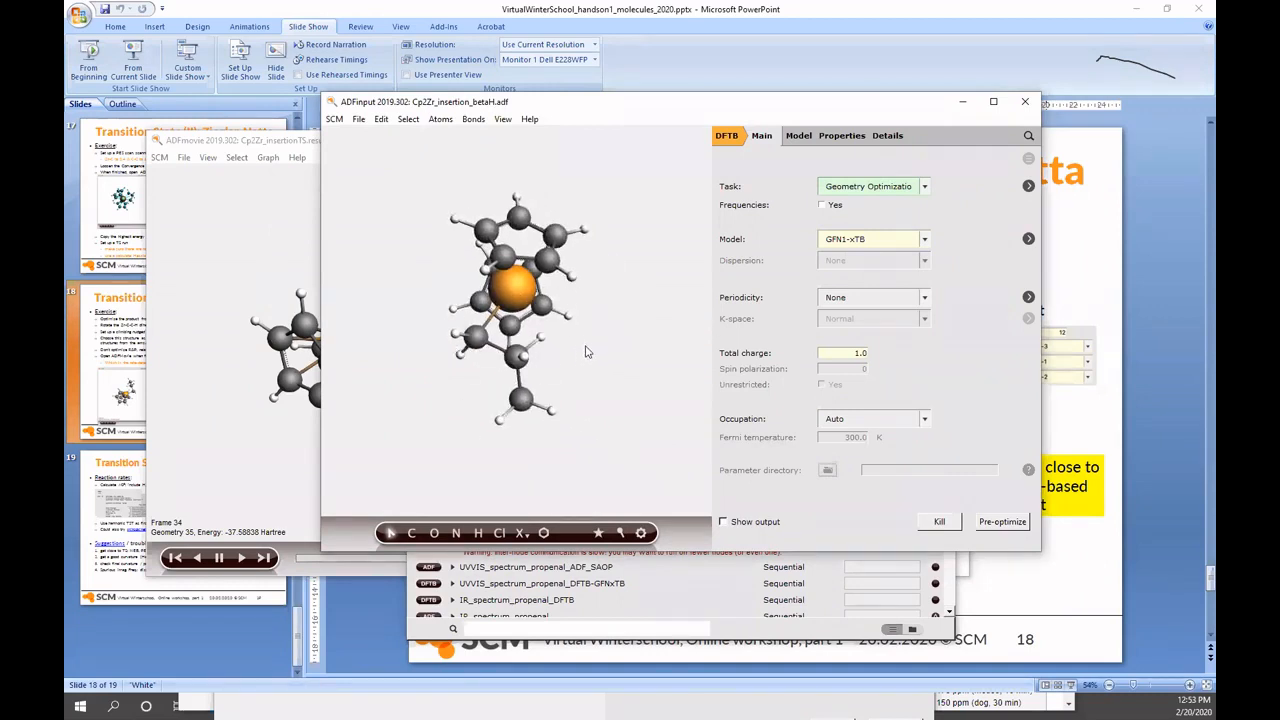
drag(596, 388, 729, 378)
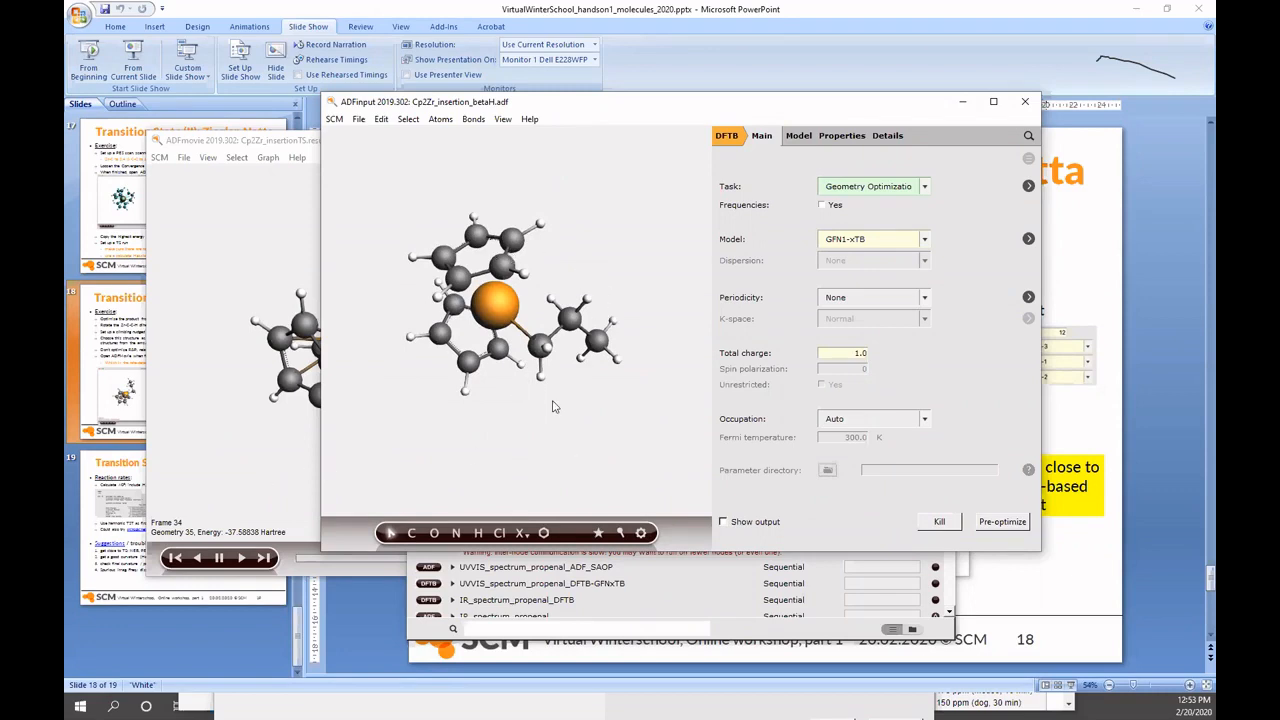
drag(513, 395, 565, 395)
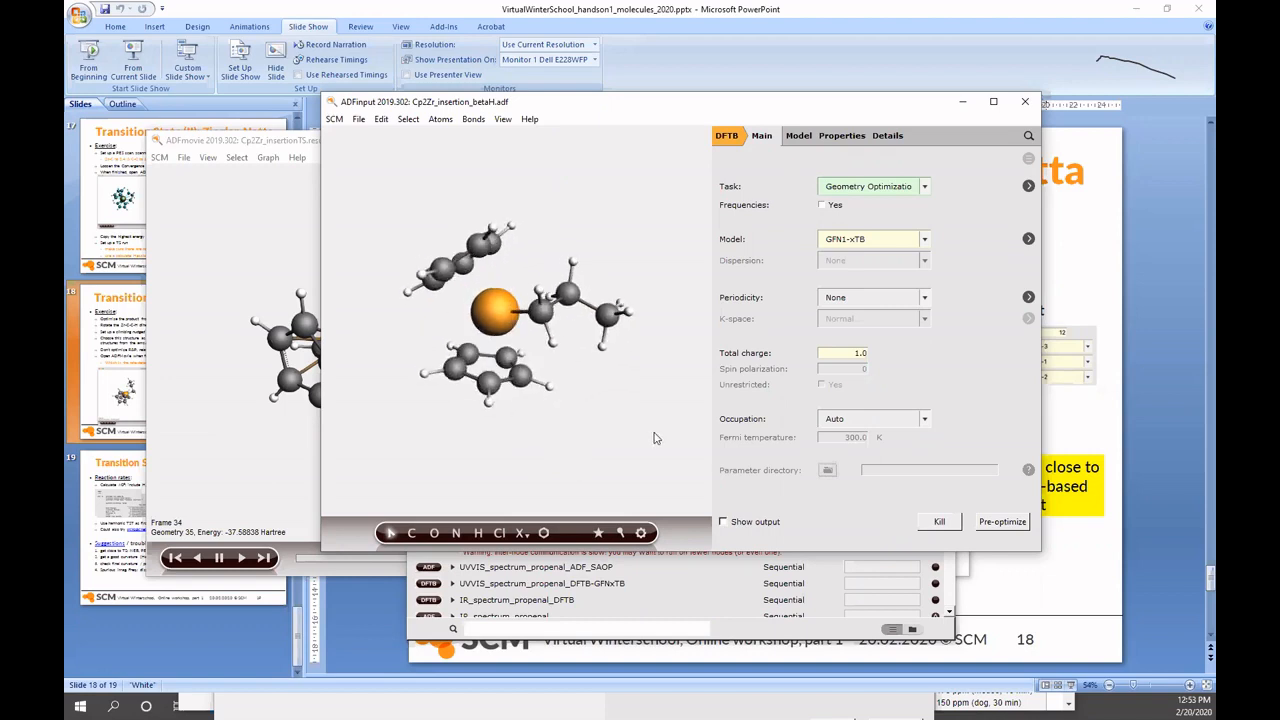
click(867, 187)
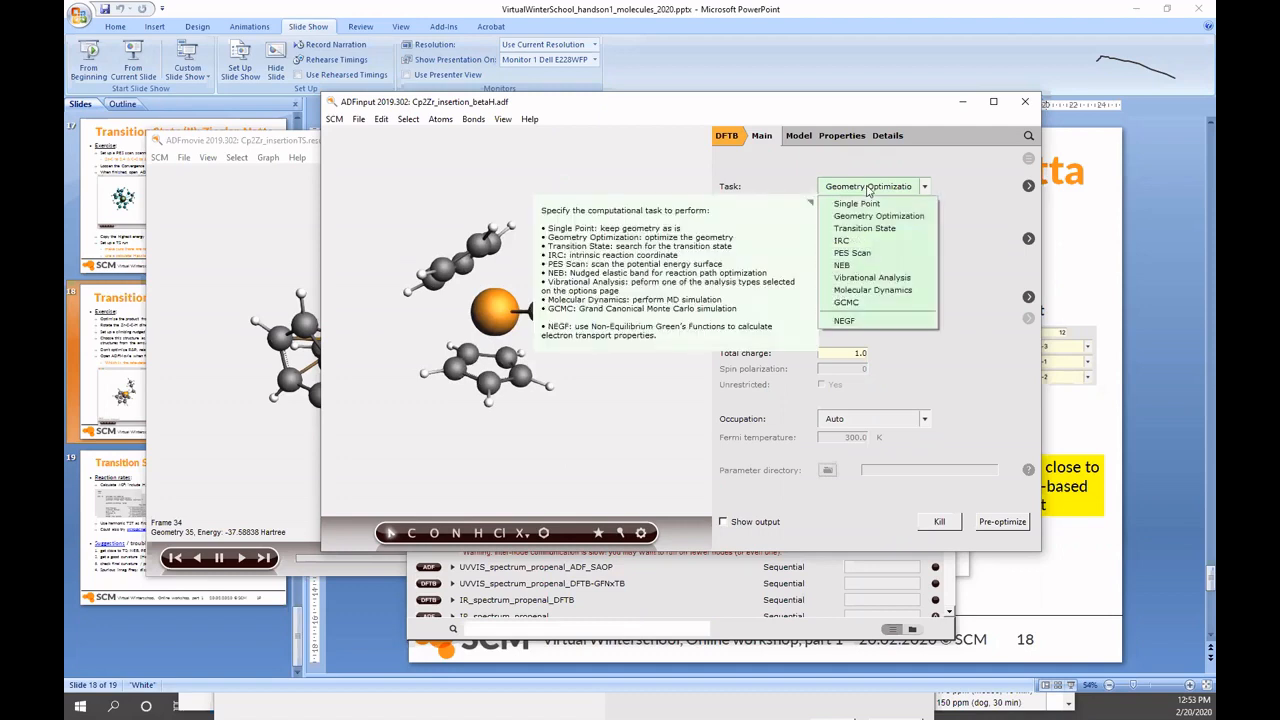
key(Escape)
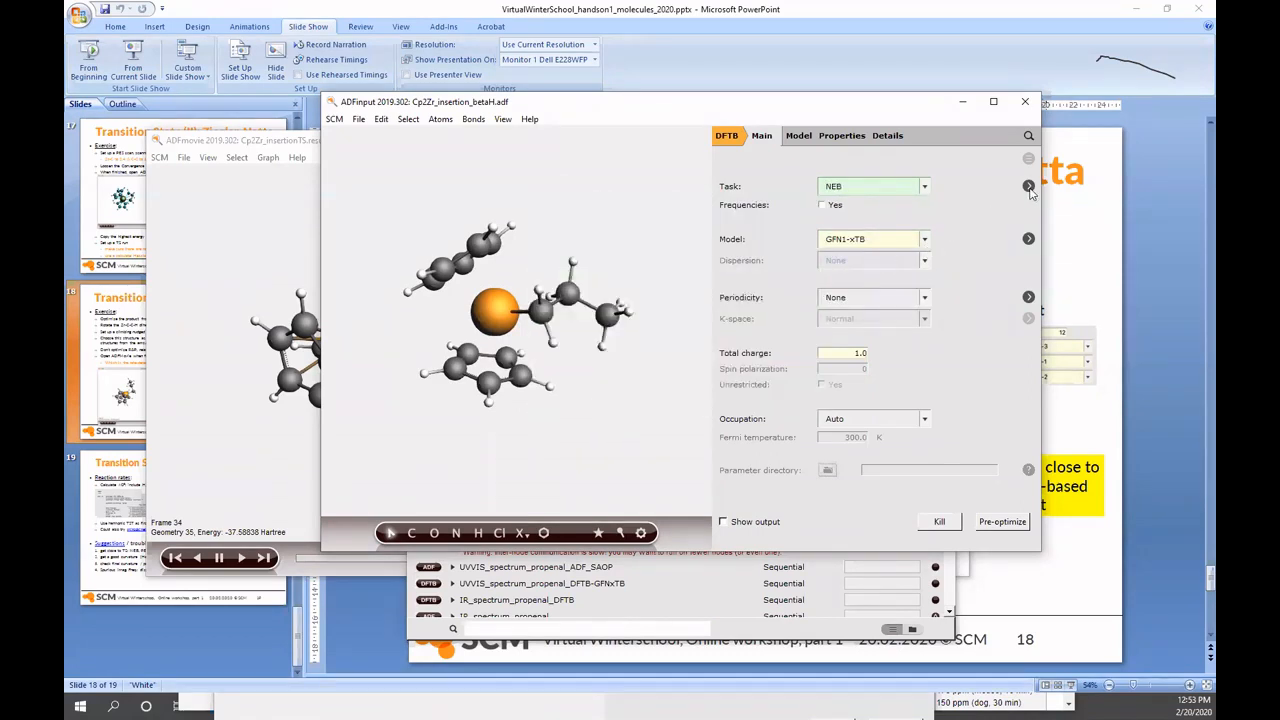
click(1028, 187)
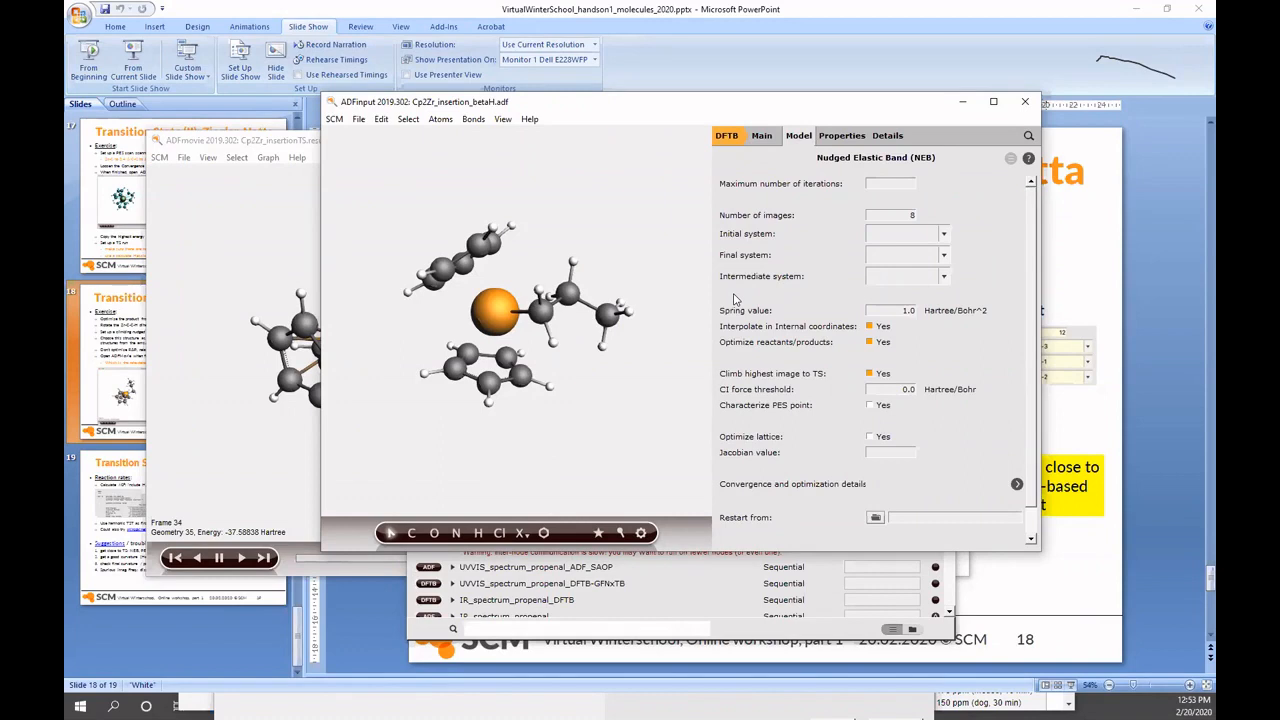
double_click(910, 214)
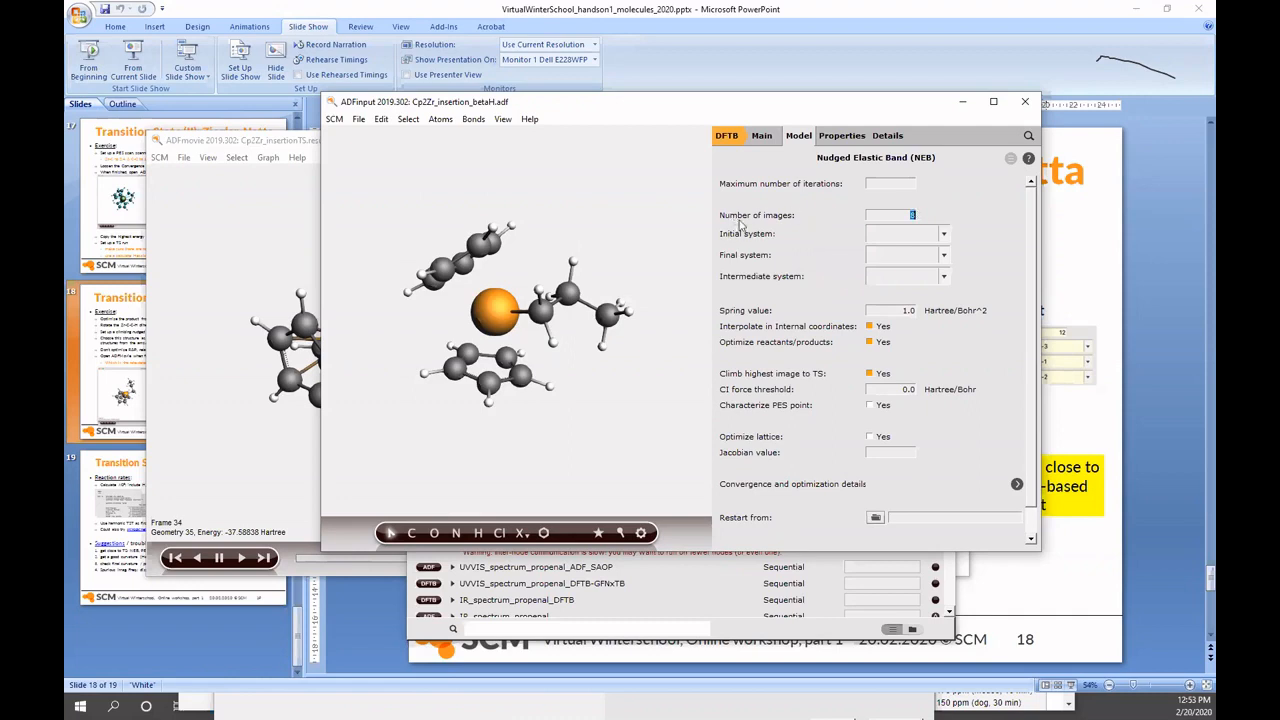
text(12)
- Assign Mol-1 as the NEB final system and create a new molecule as the initial system
click(908, 234)
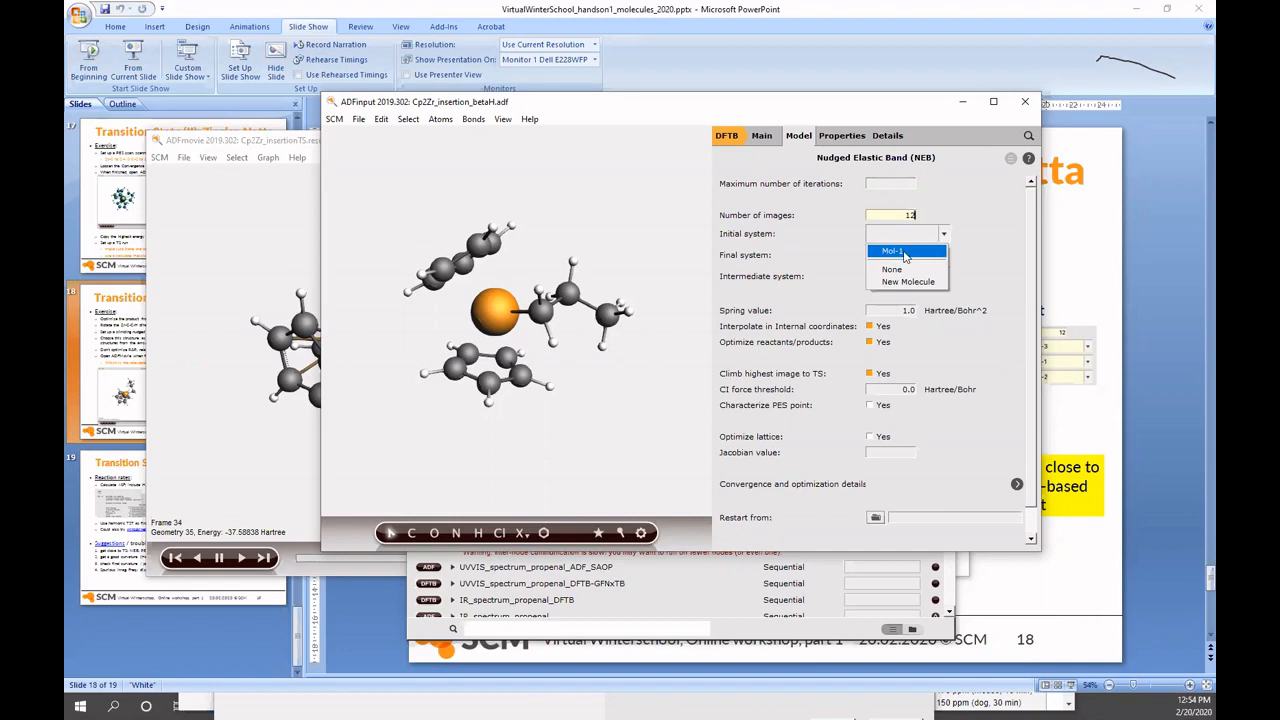
click(966, 202)
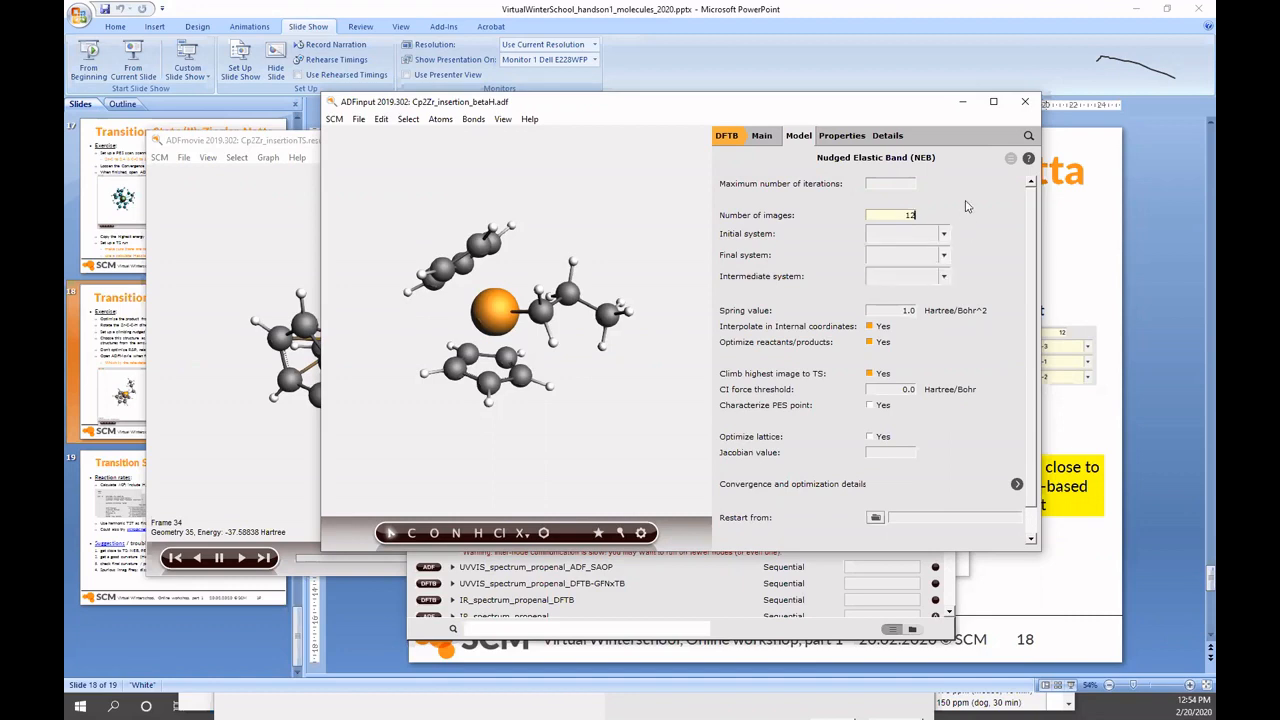
click(920, 257)
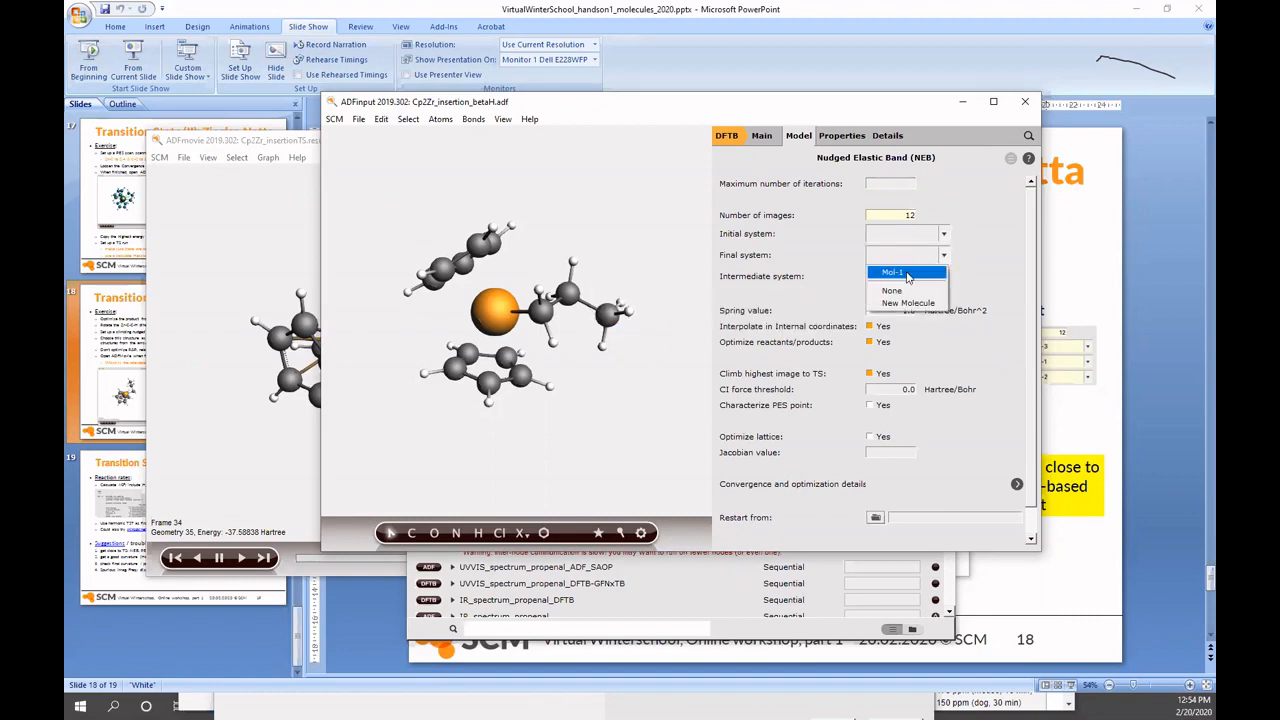
click(906, 273)
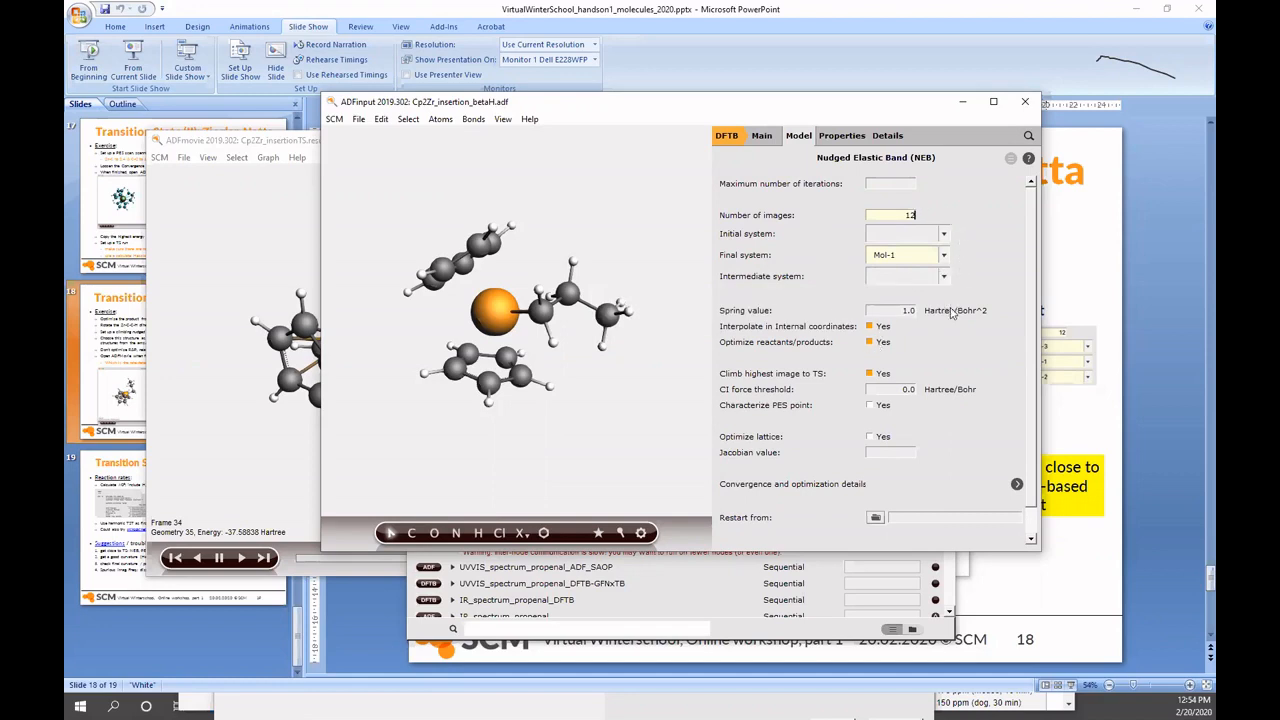
click(906, 238)
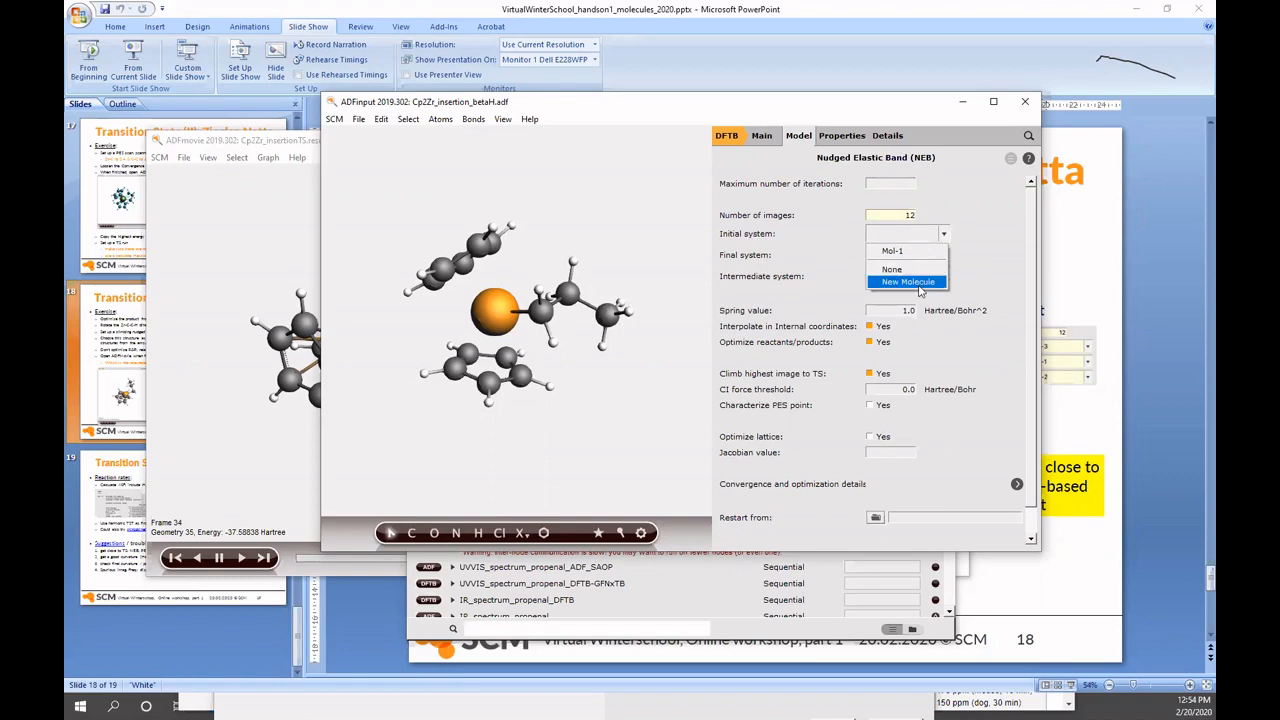
click(912, 283)
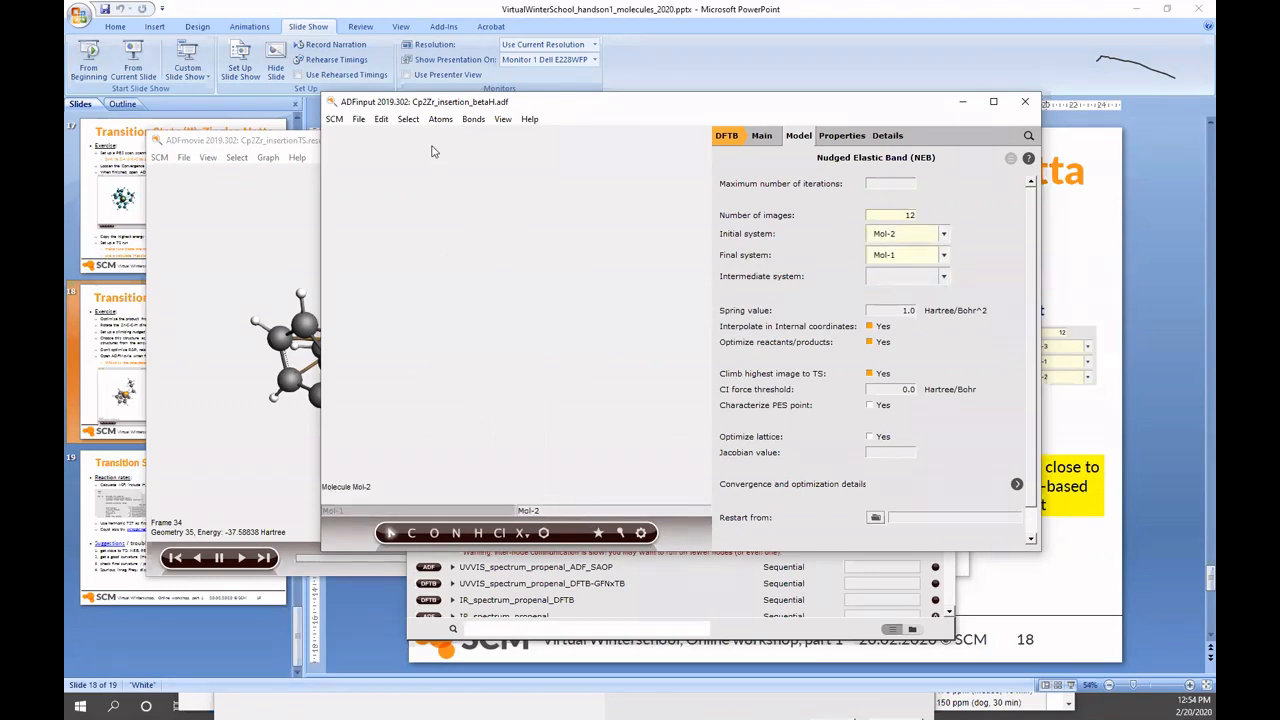
- Import the ethylene complex coordinates from ams.rkf in the Cp2ZrethyleneMe.results folder into Mol-2
click(359, 120)
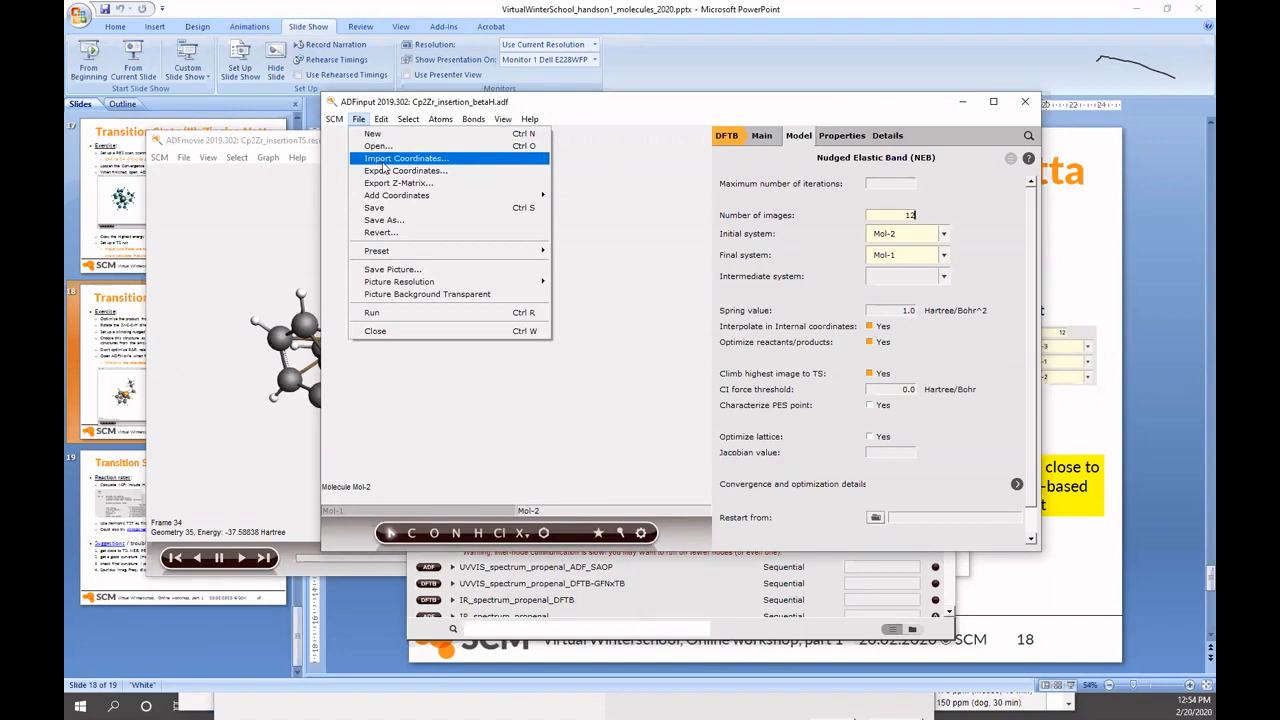
click(384, 160)
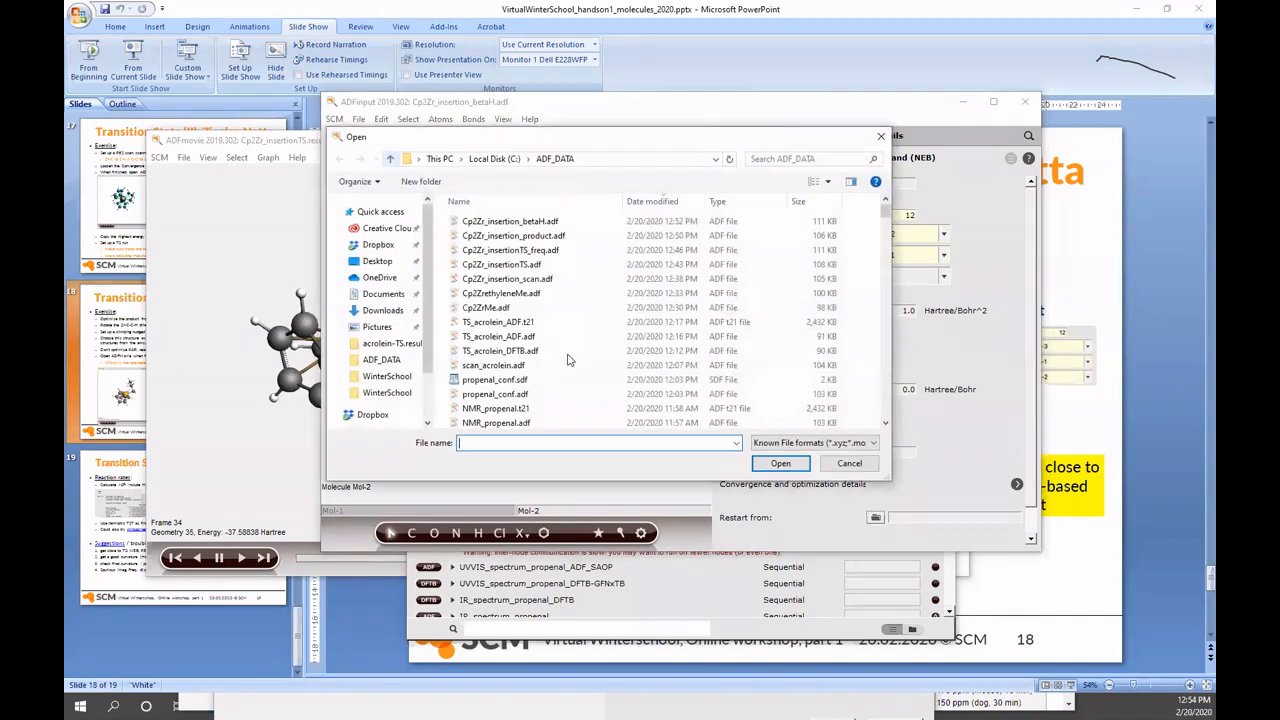
scroll(568, 360, down, 2)
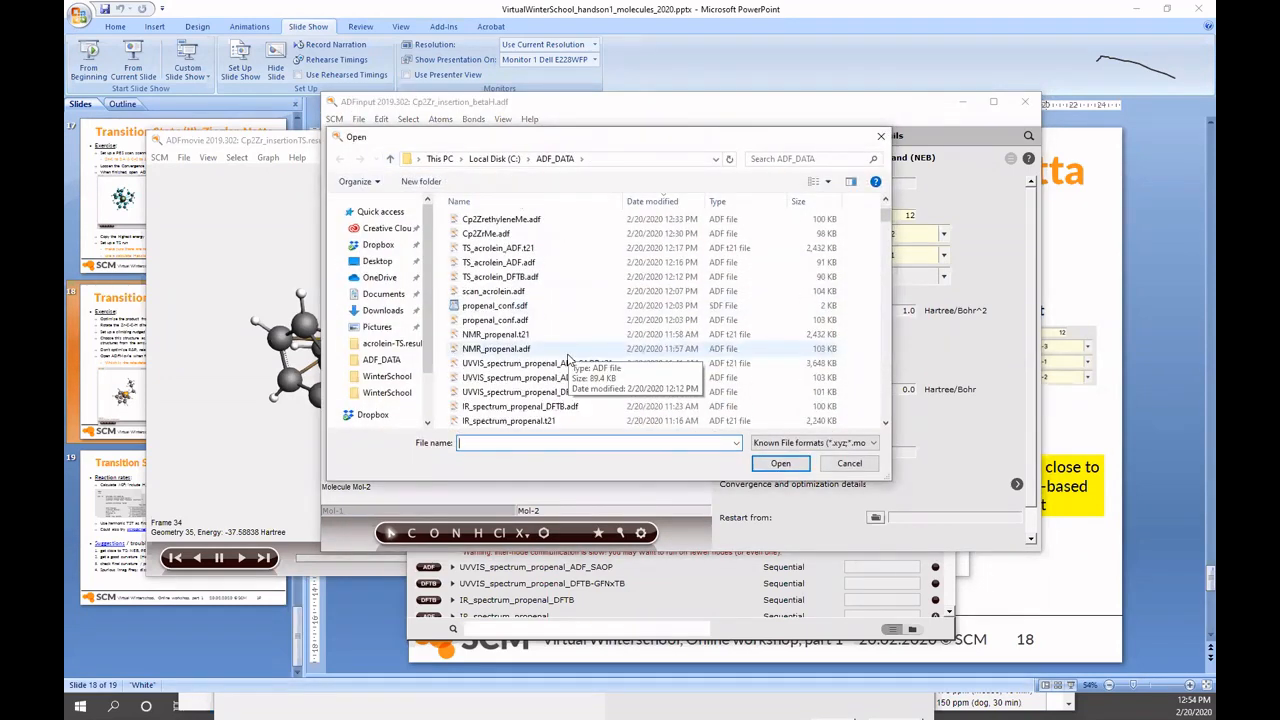
scroll(568, 360, up, 1)
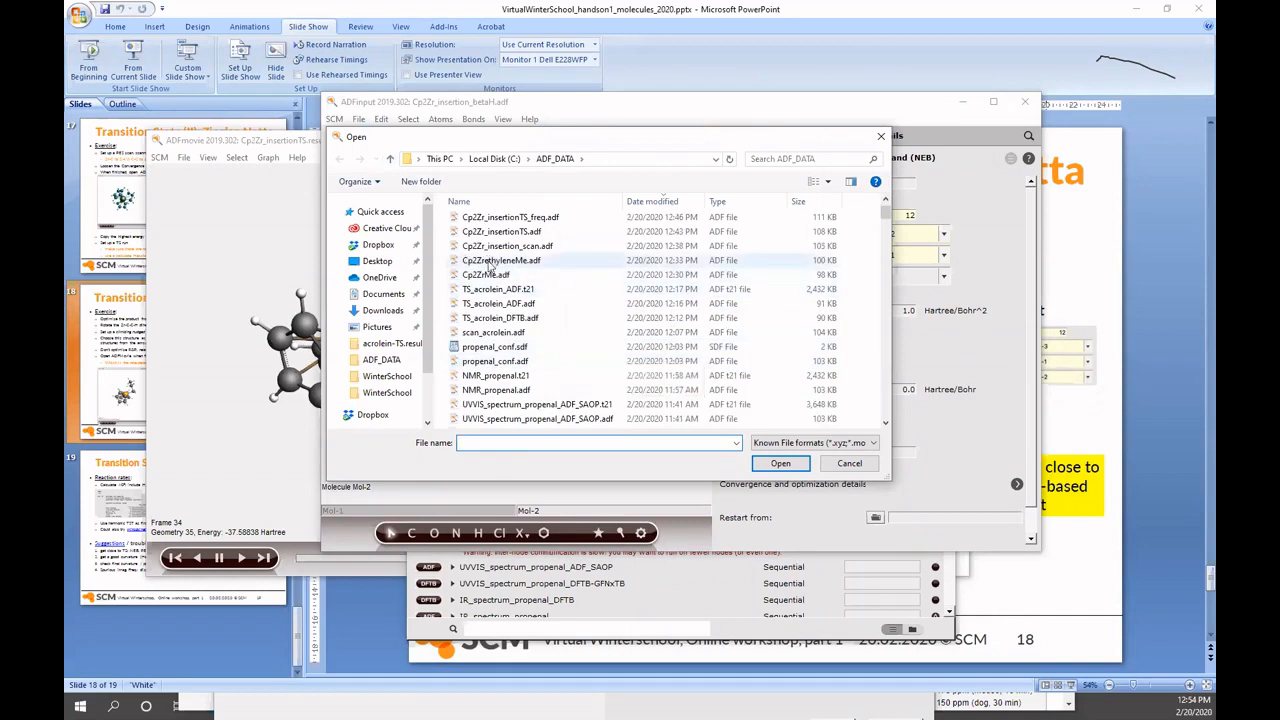
click(503, 262)
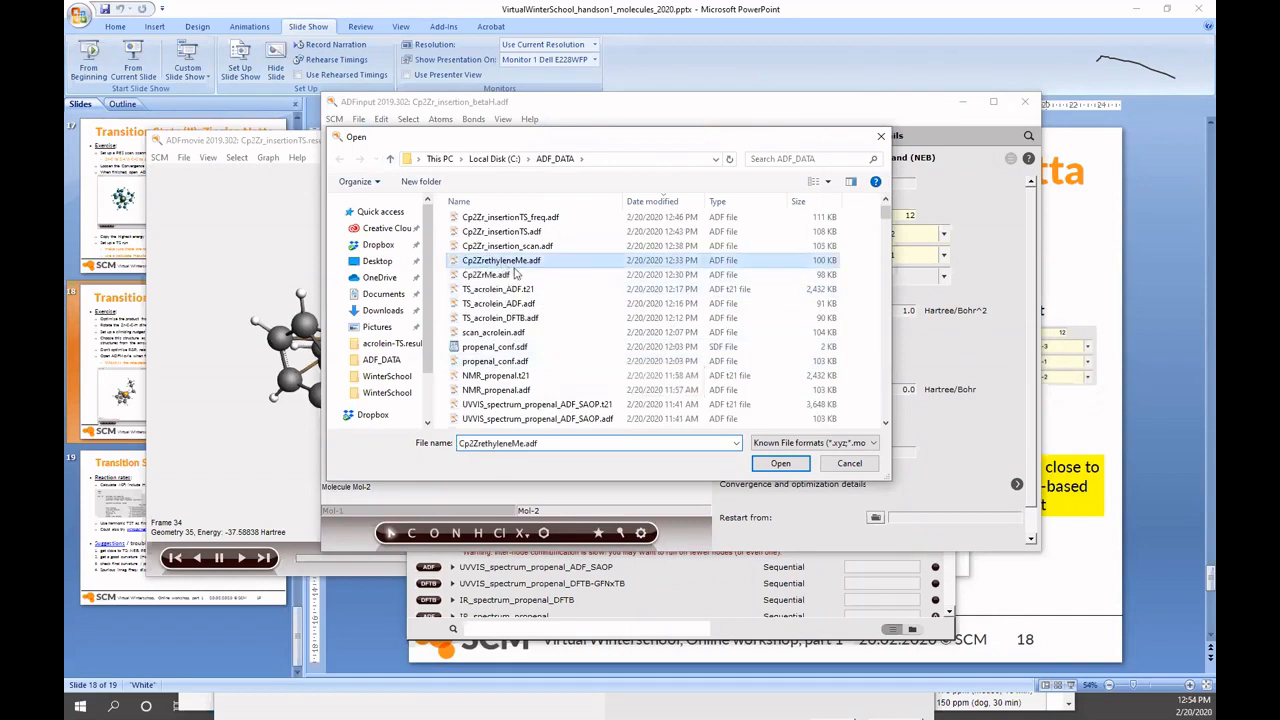
scroll(565, 315, up, 1)
scroll(565, 315, down, 3)
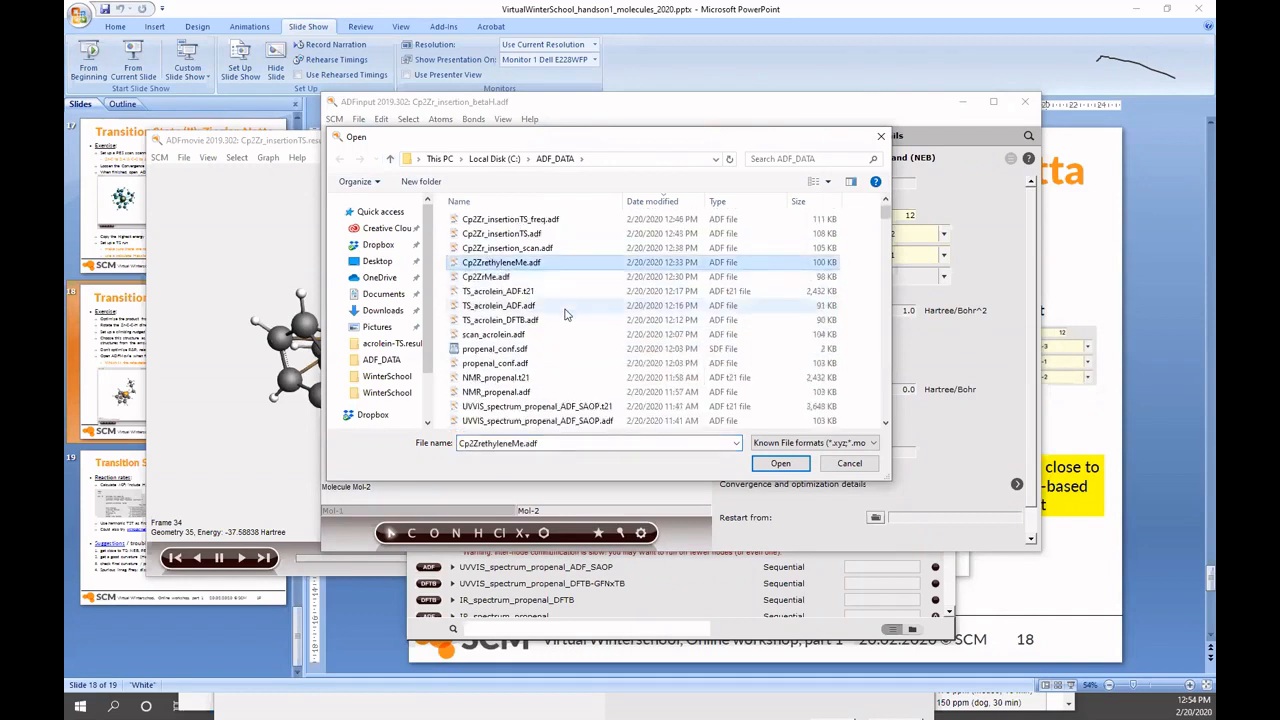
scroll(560, 310, up, 2)
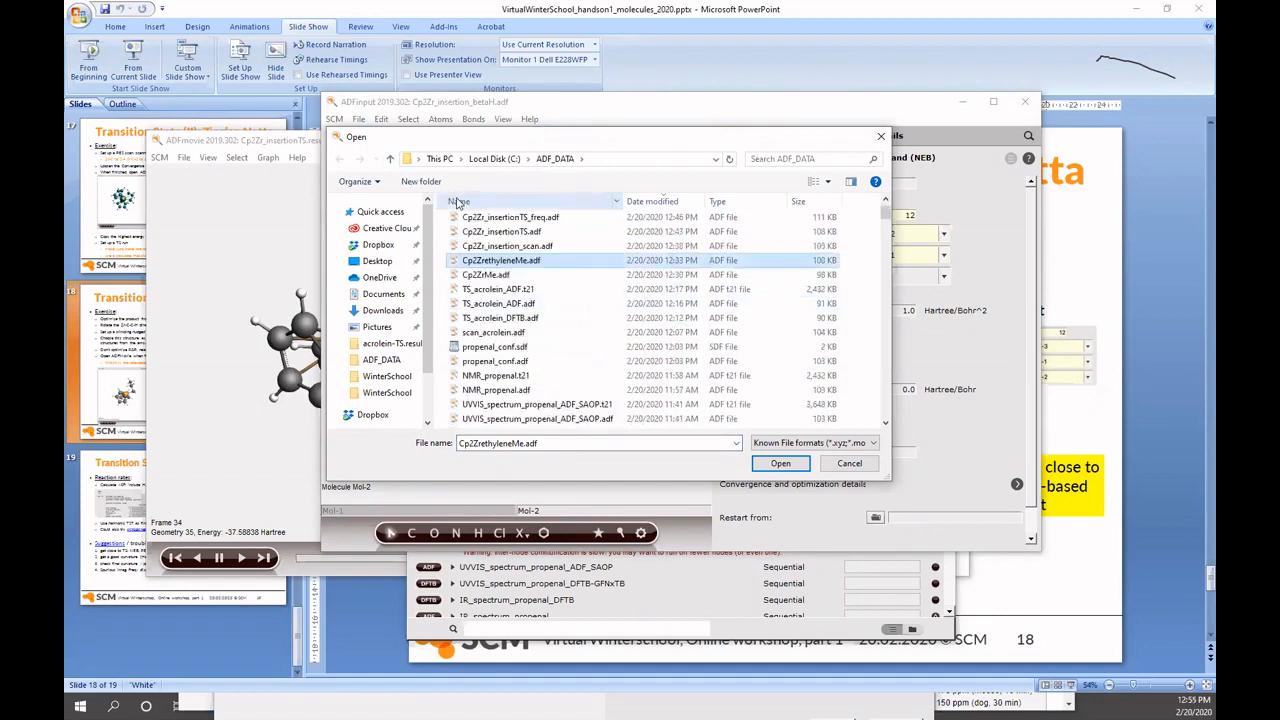
click(458, 201)
scroll(583, 300, down, 4)
scroll(579, 305, down, 10)
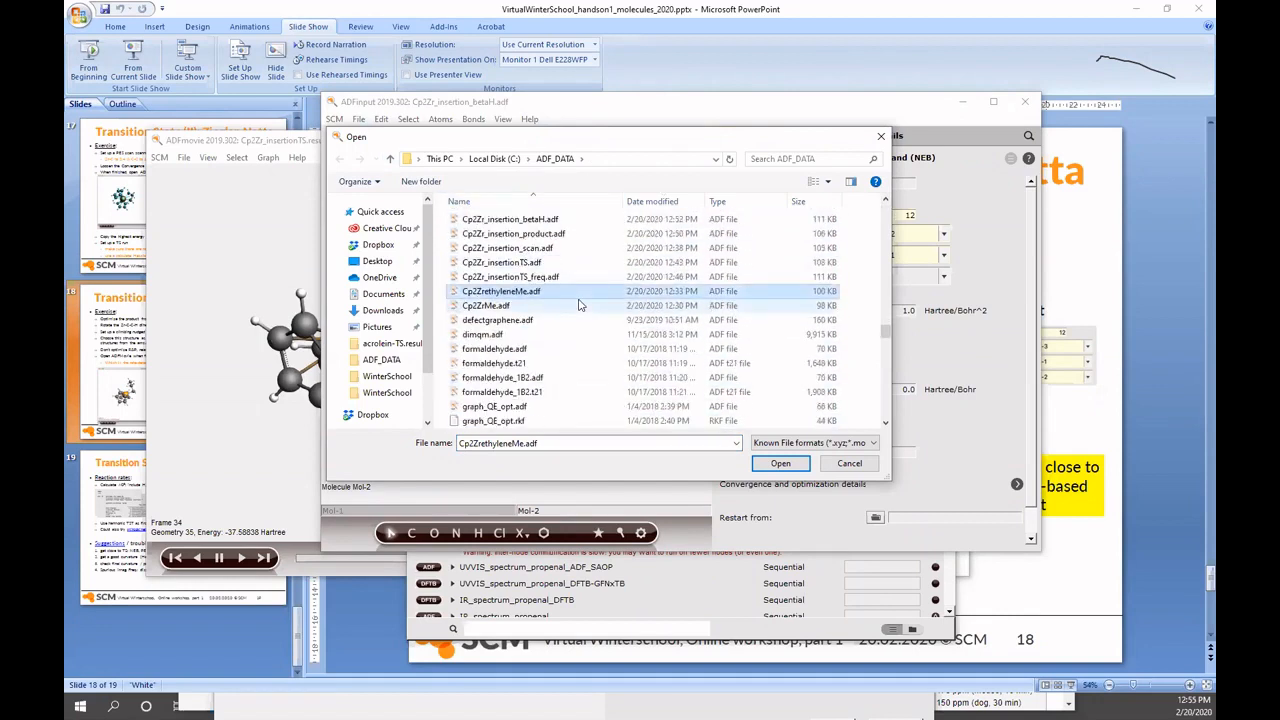
scroll(579, 305, down, 1)
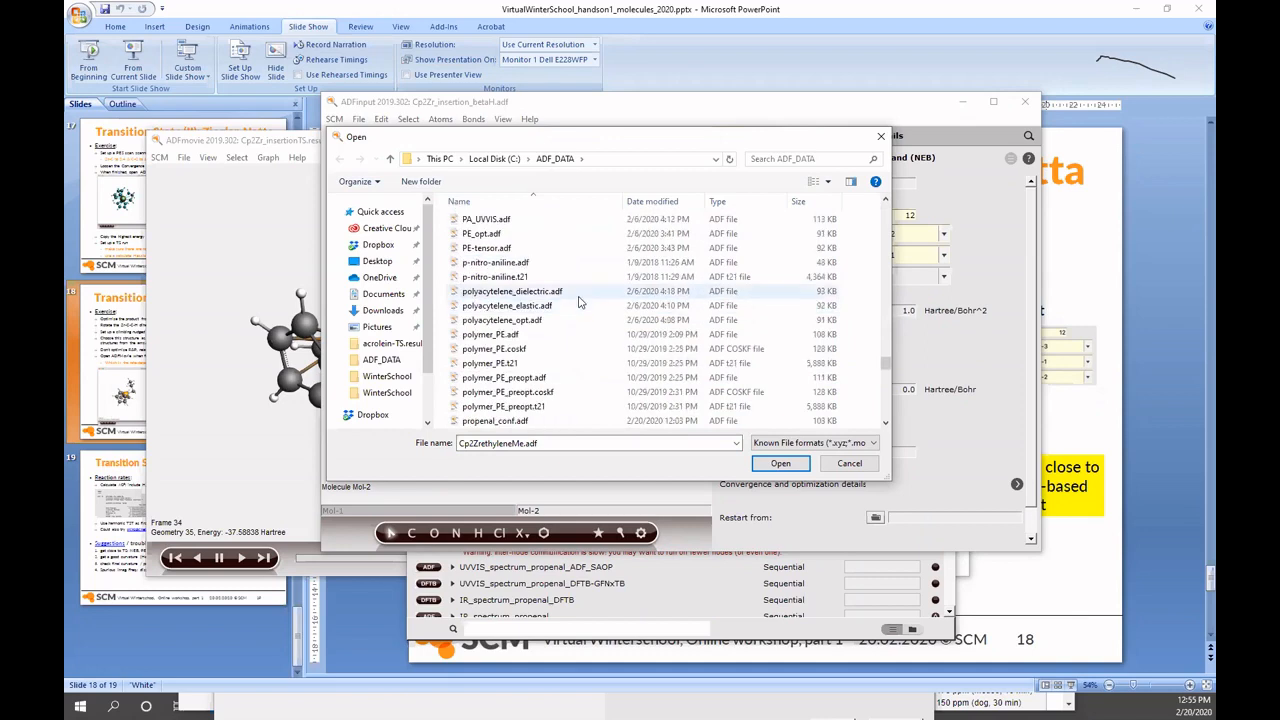
scroll(577, 295, up, 12)
scroll(577, 293, down, 12)
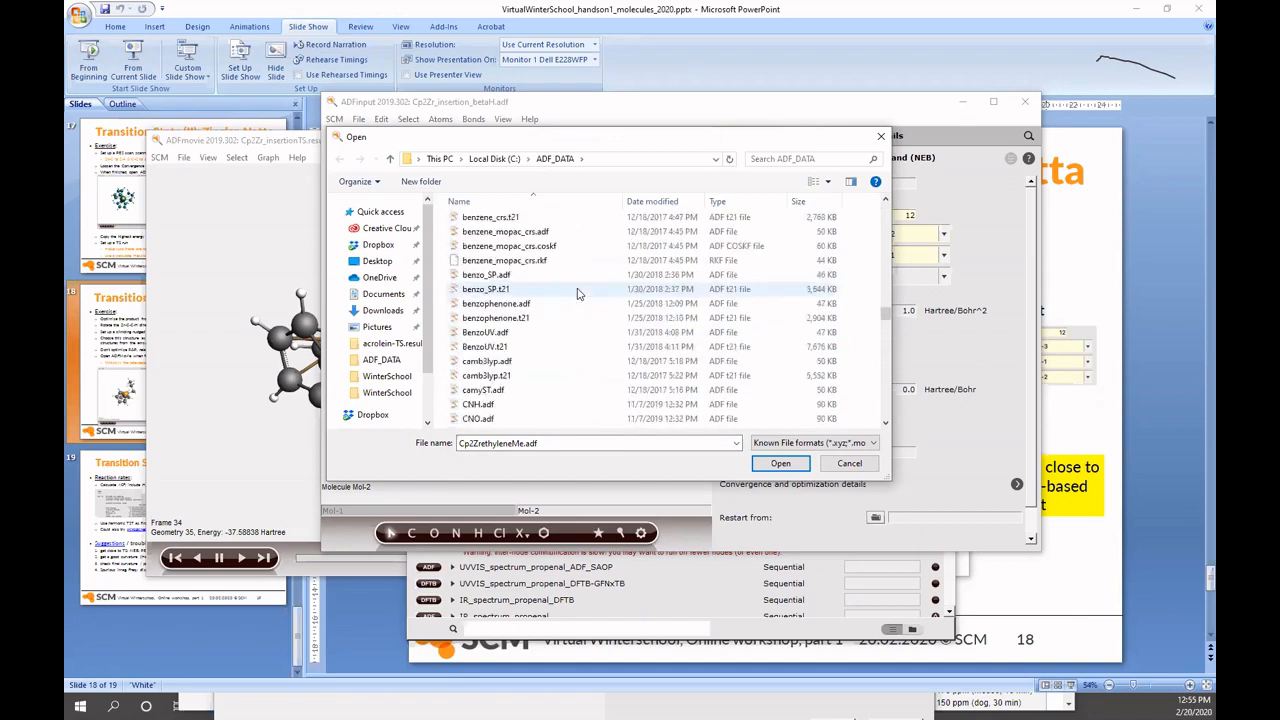
scroll(577, 293, up, 18)
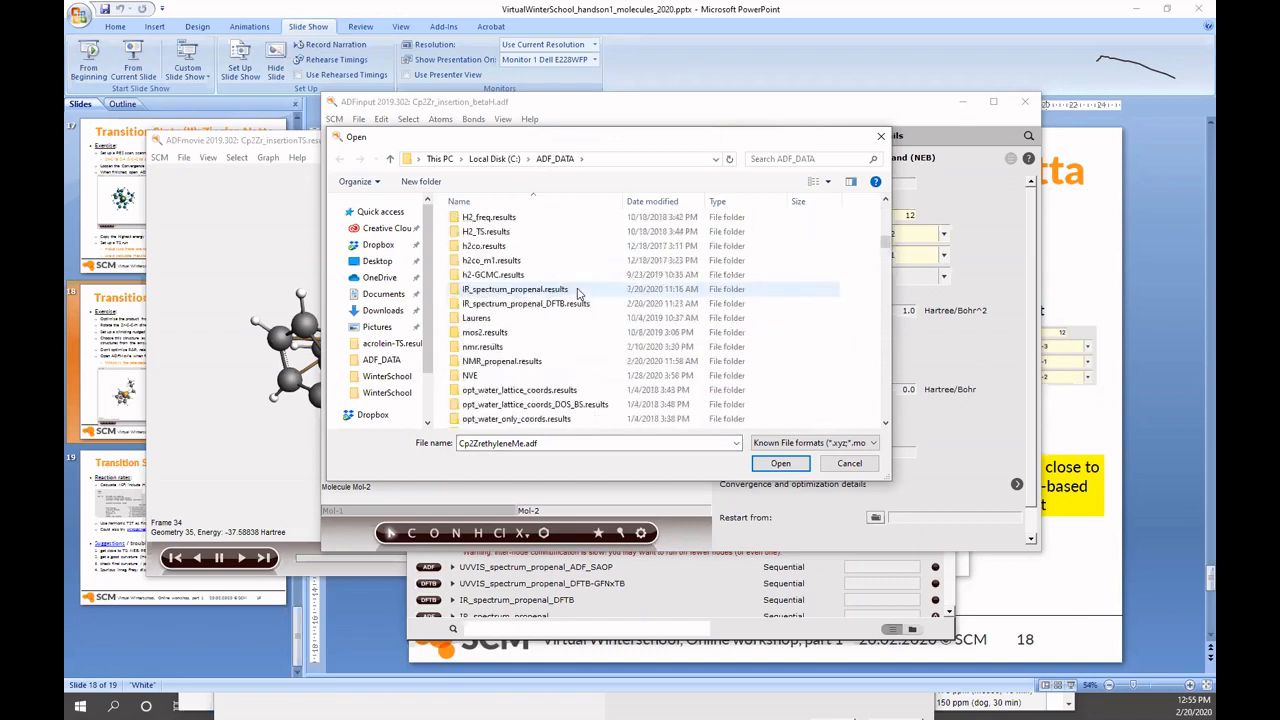
scroll(577, 293, down, 2)
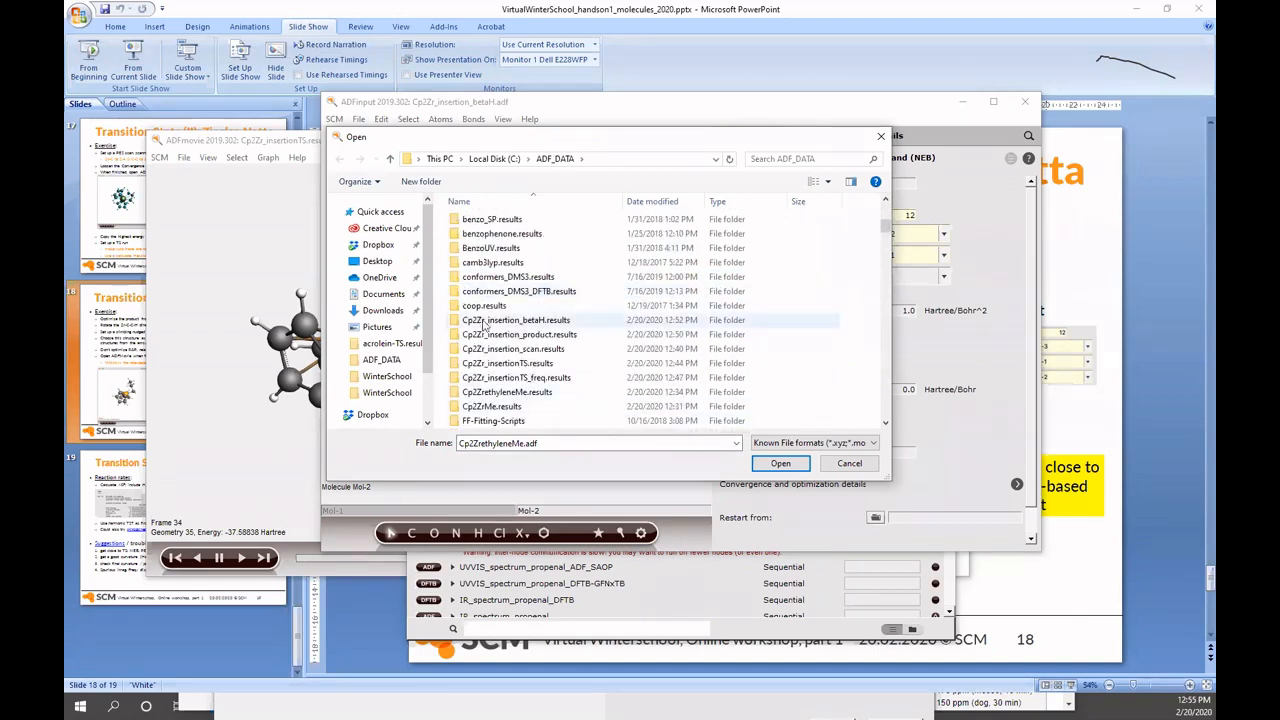
double_click(530, 396)
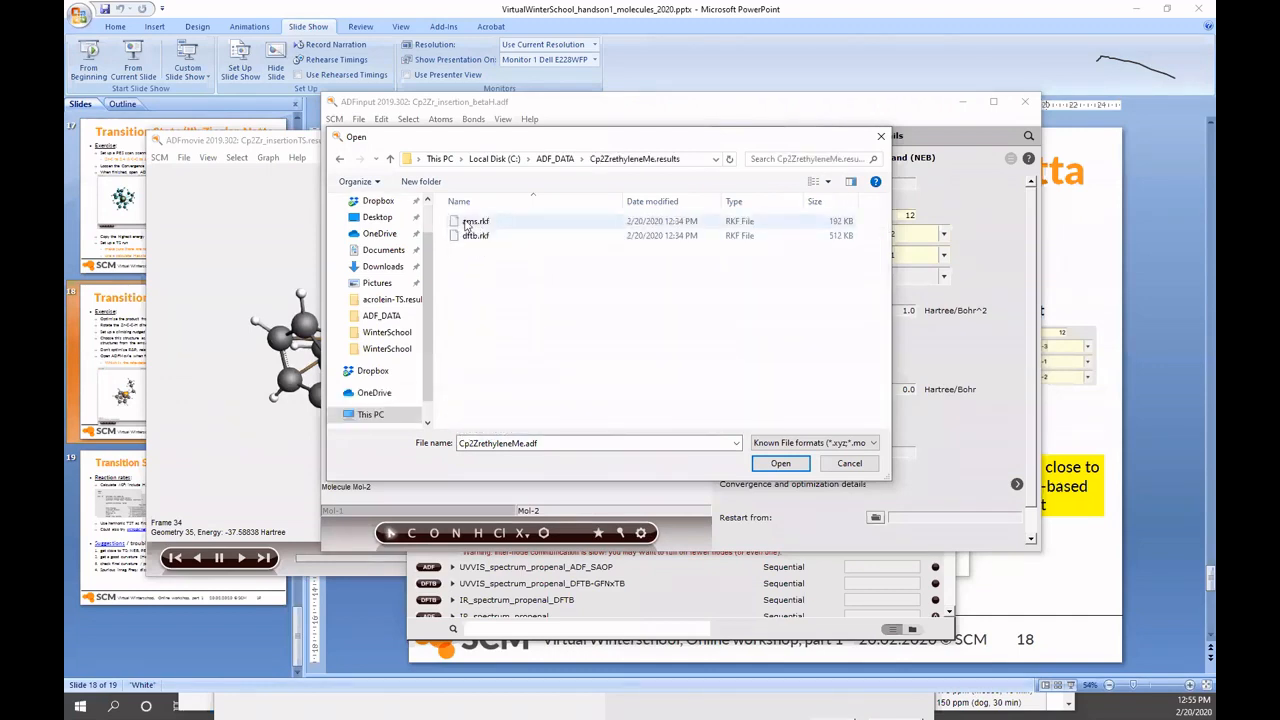
click(477, 227)
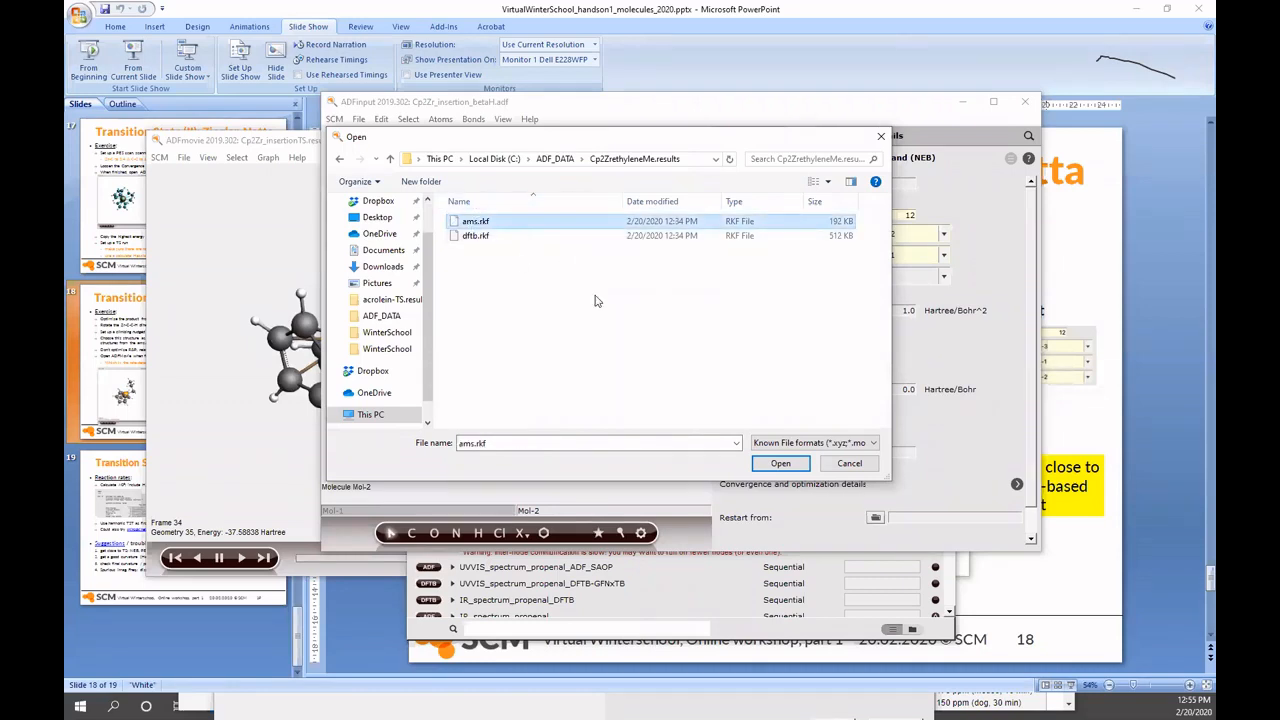
click(781, 465)
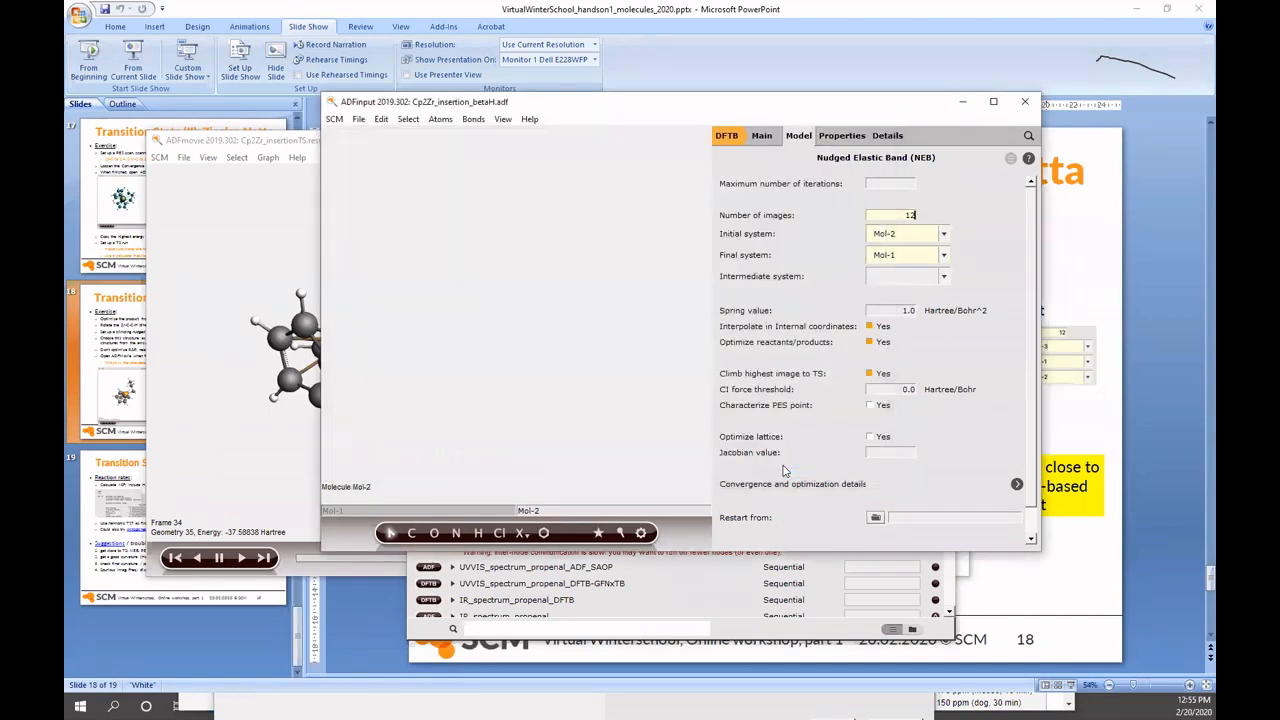
drag(635, 384, 578, 456)
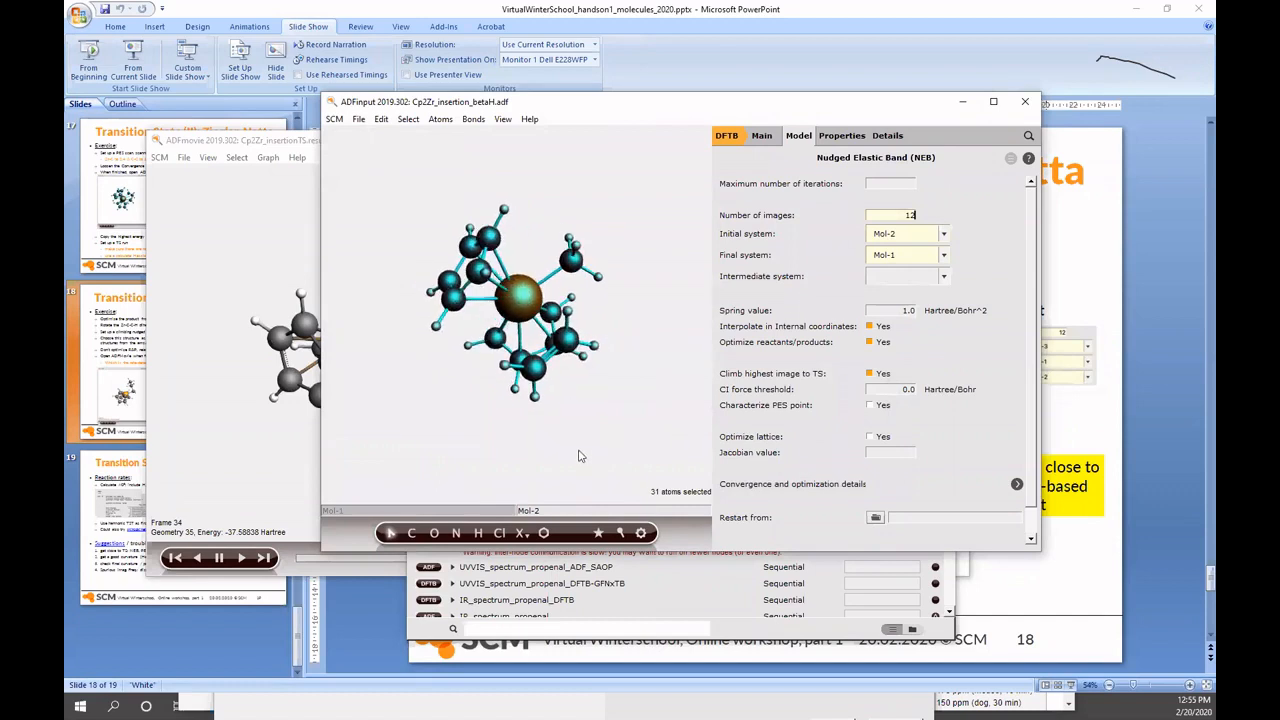
- Create a new molecule as the NEB intermediate system and import ams.rkf from Cp2Zr_insertion_product.results into it
click(922, 283)
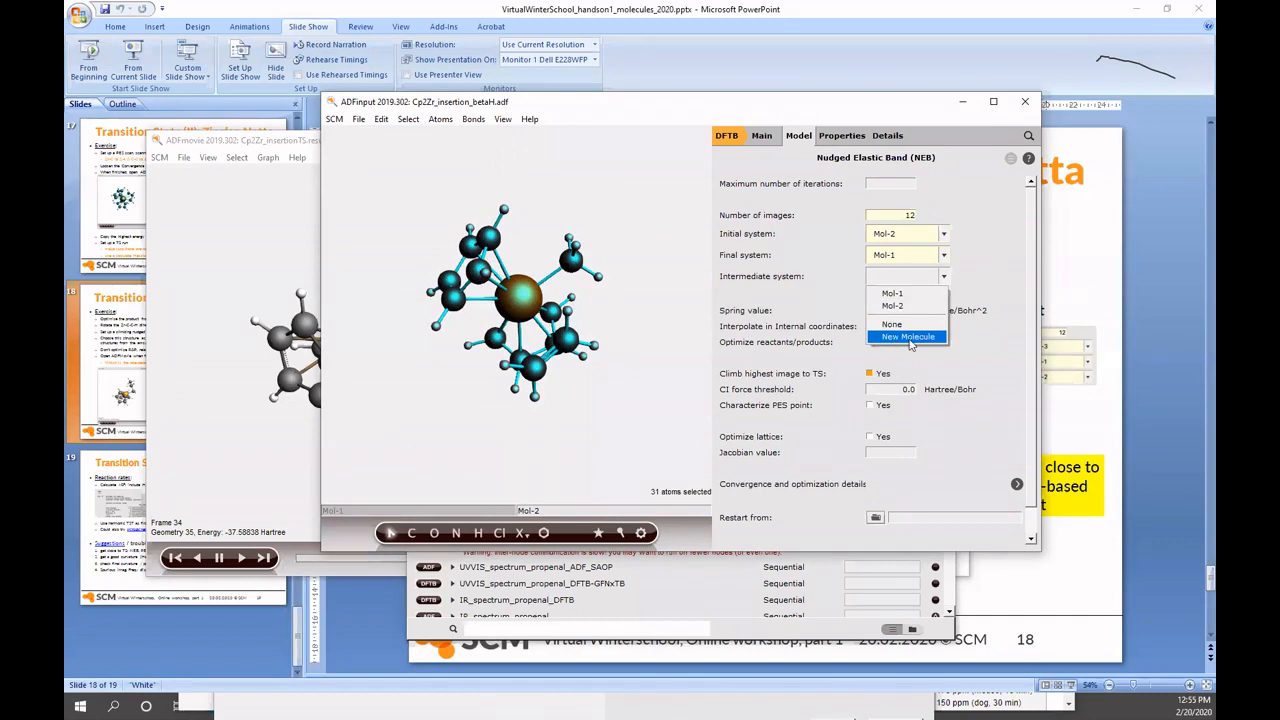
click(908, 337)
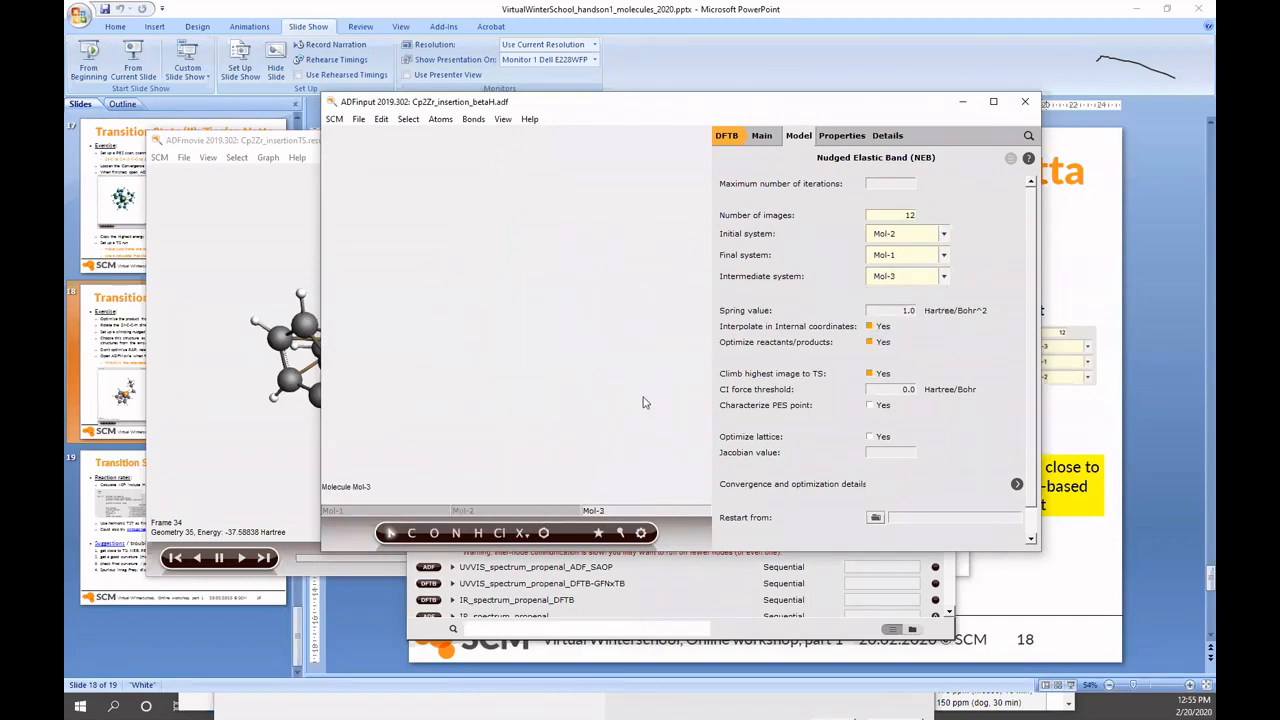
click(381, 119)
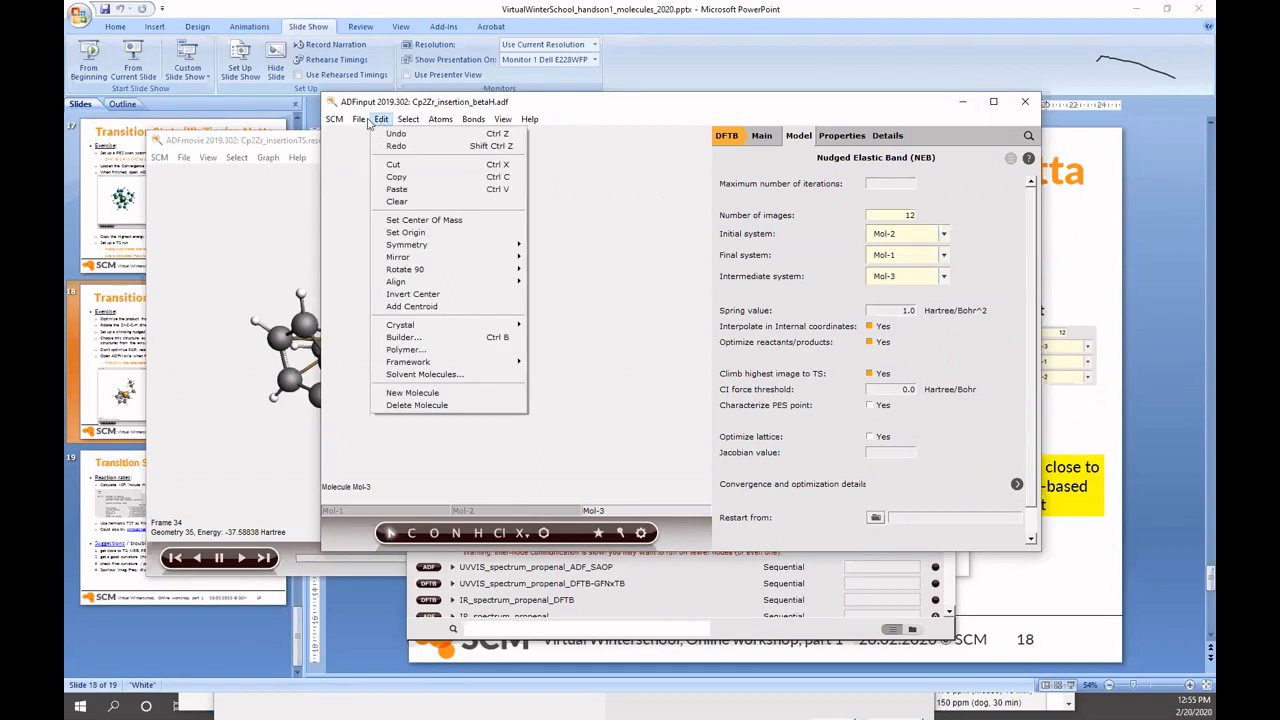
mouse_move(358, 119)
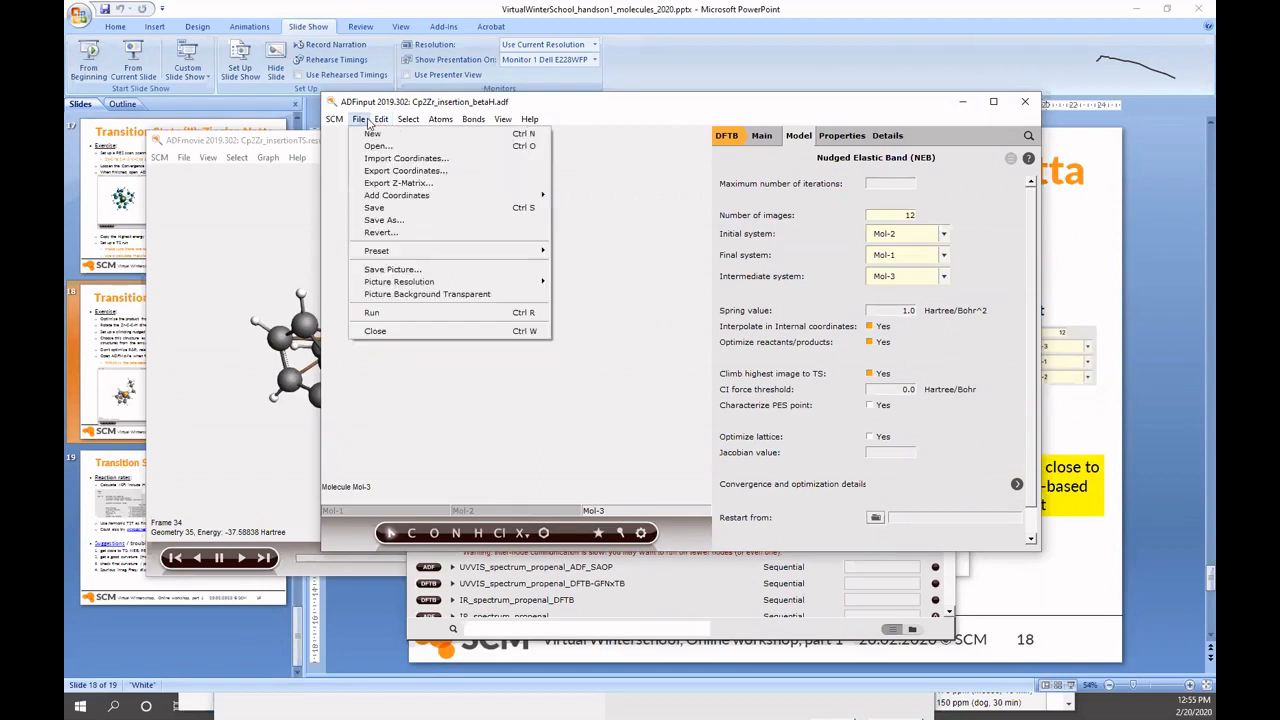
click(406, 159)
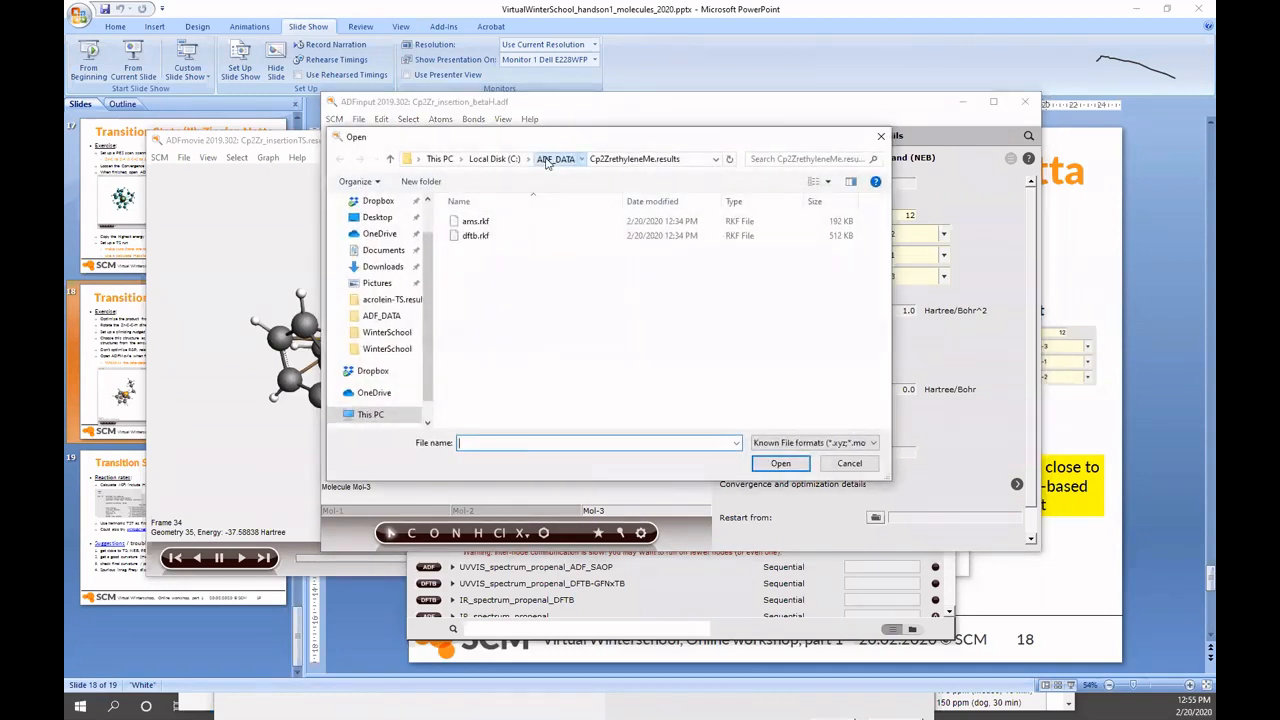
click(550, 160)
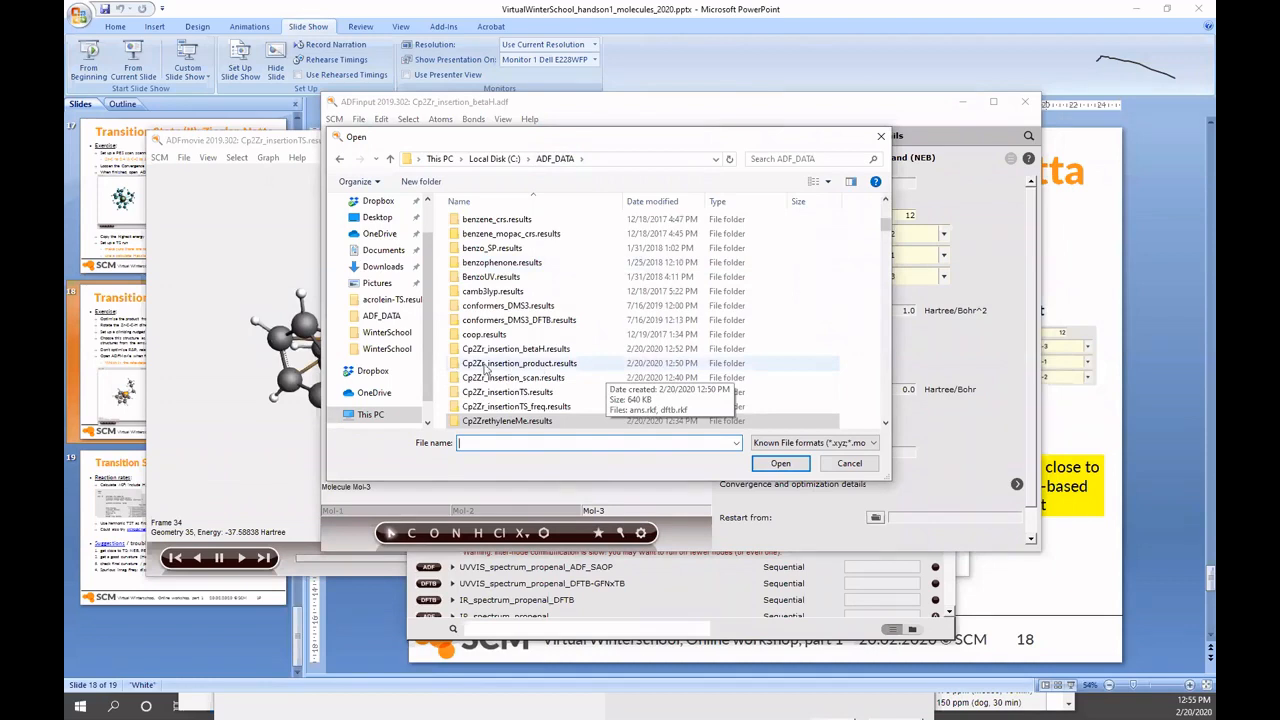
double_click(550, 366)
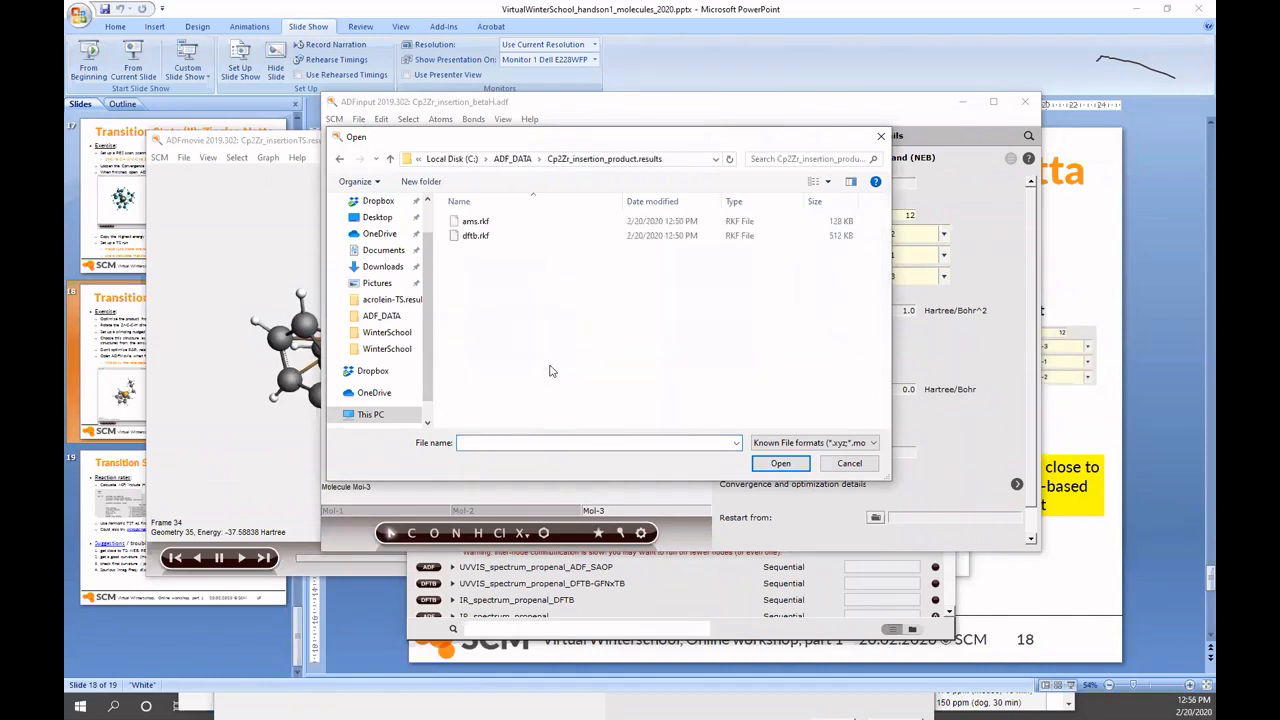
click(478, 221)
click(780, 465)
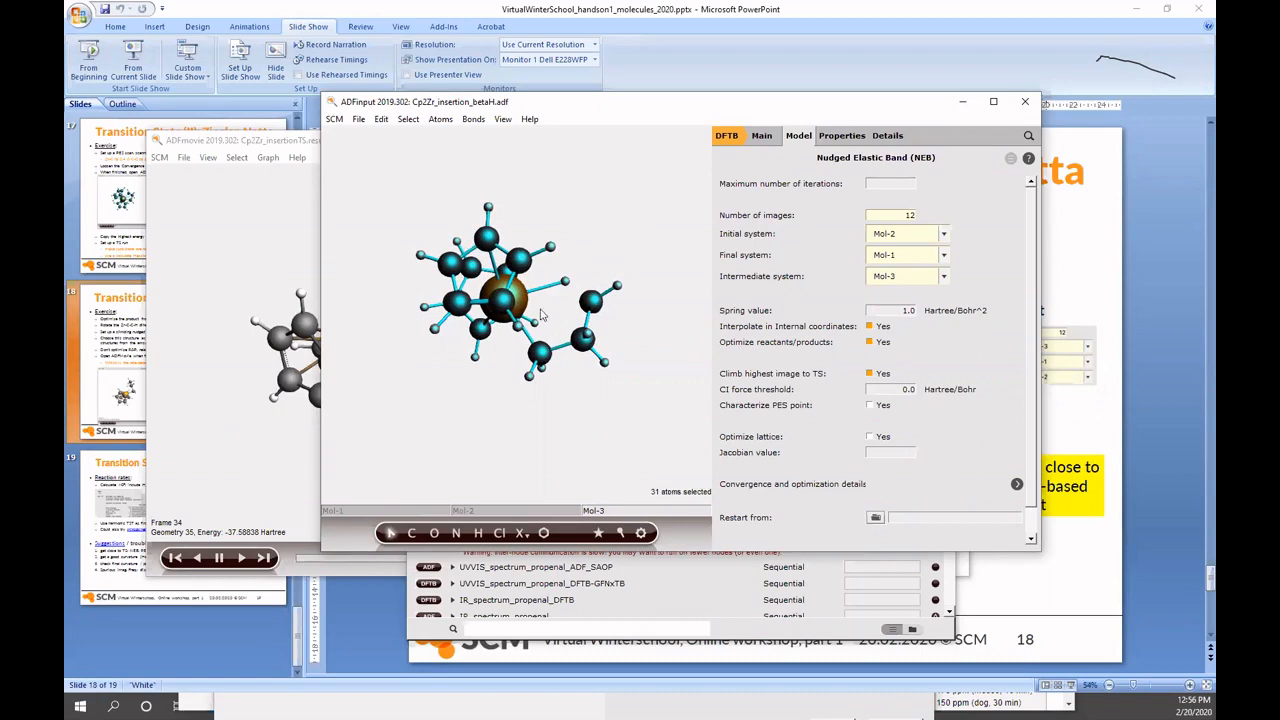
- Inspect the final, initial and intermediate structures and review the NEB convergence and optimization details
click(416, 510)
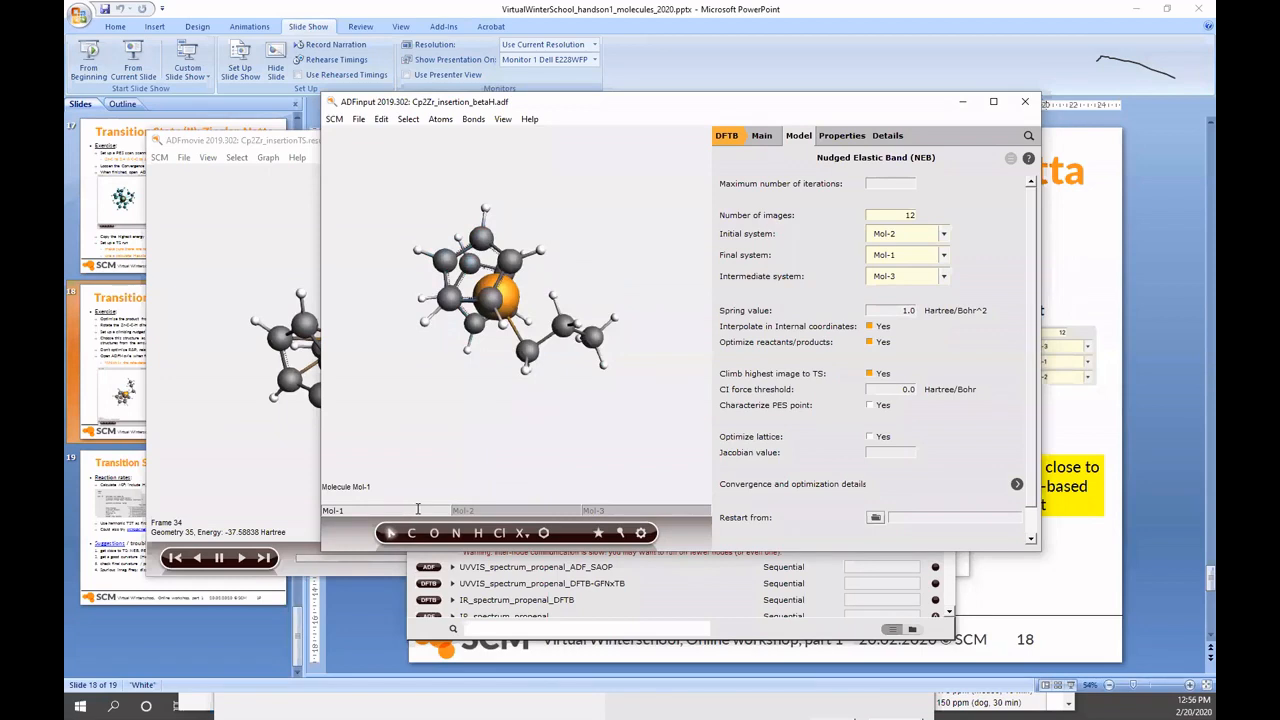
click(491, 512)
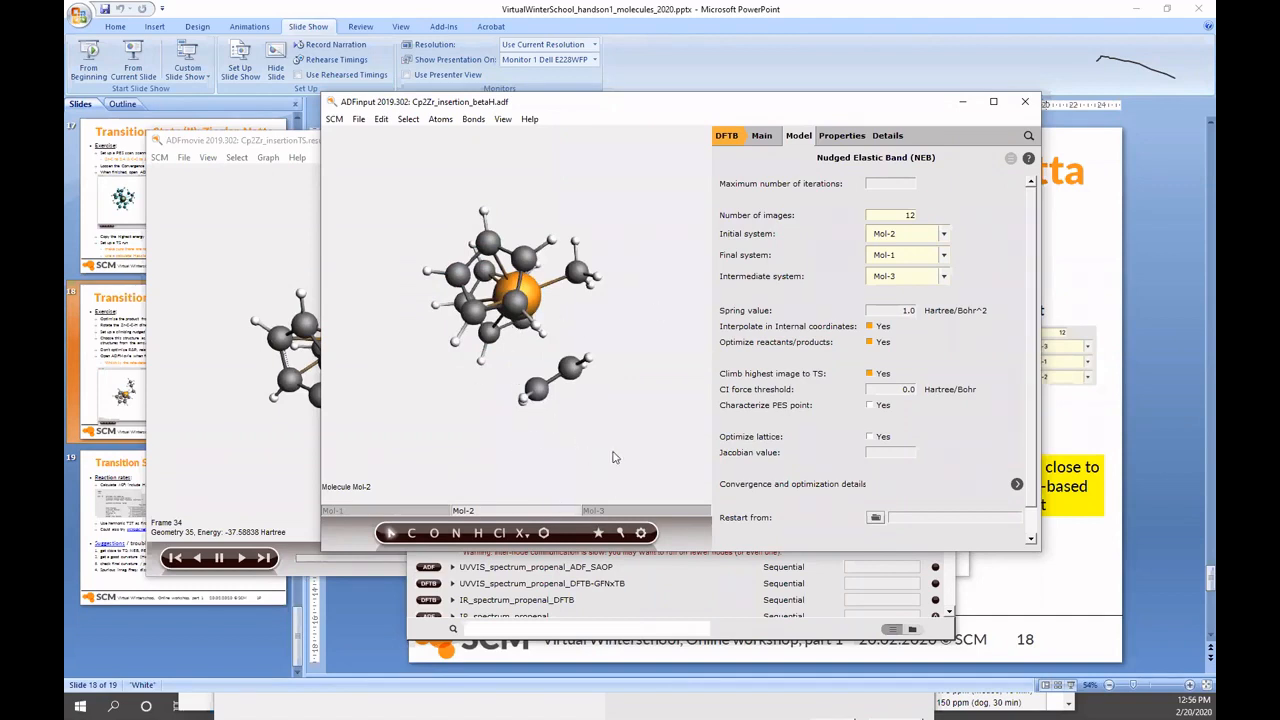
click(646, 510)
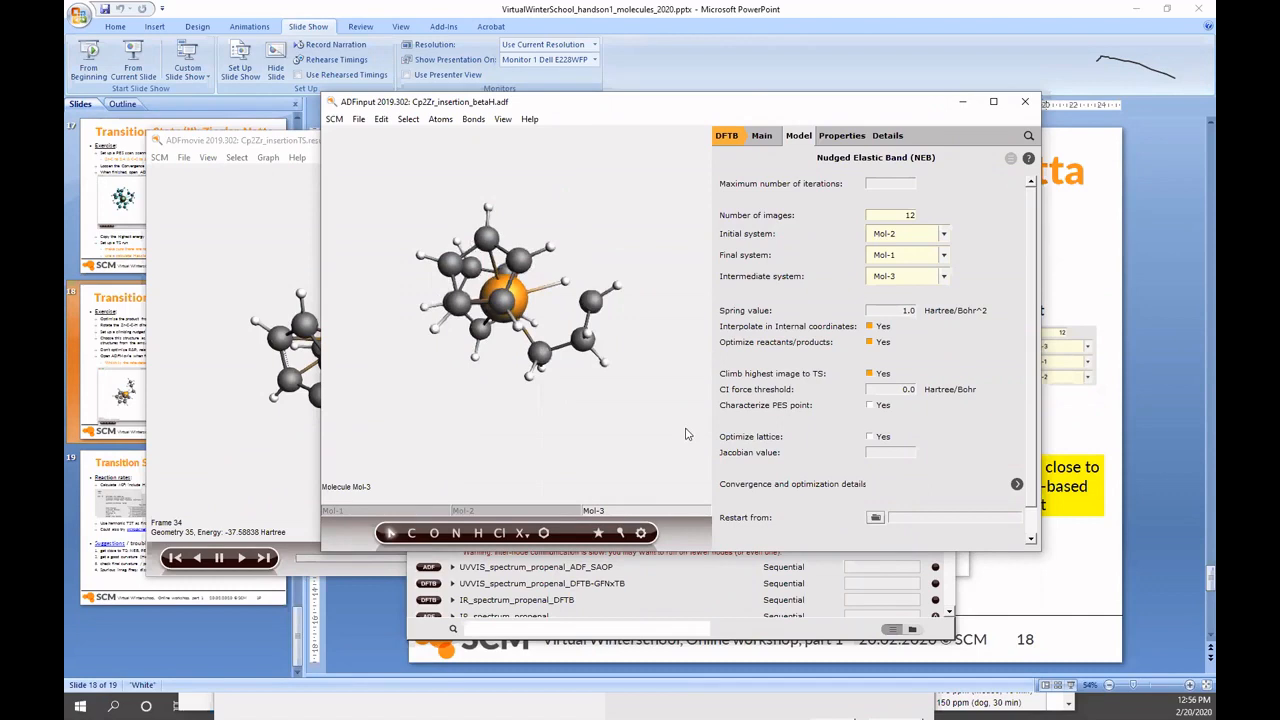
drag(684, 352, 665, 310)
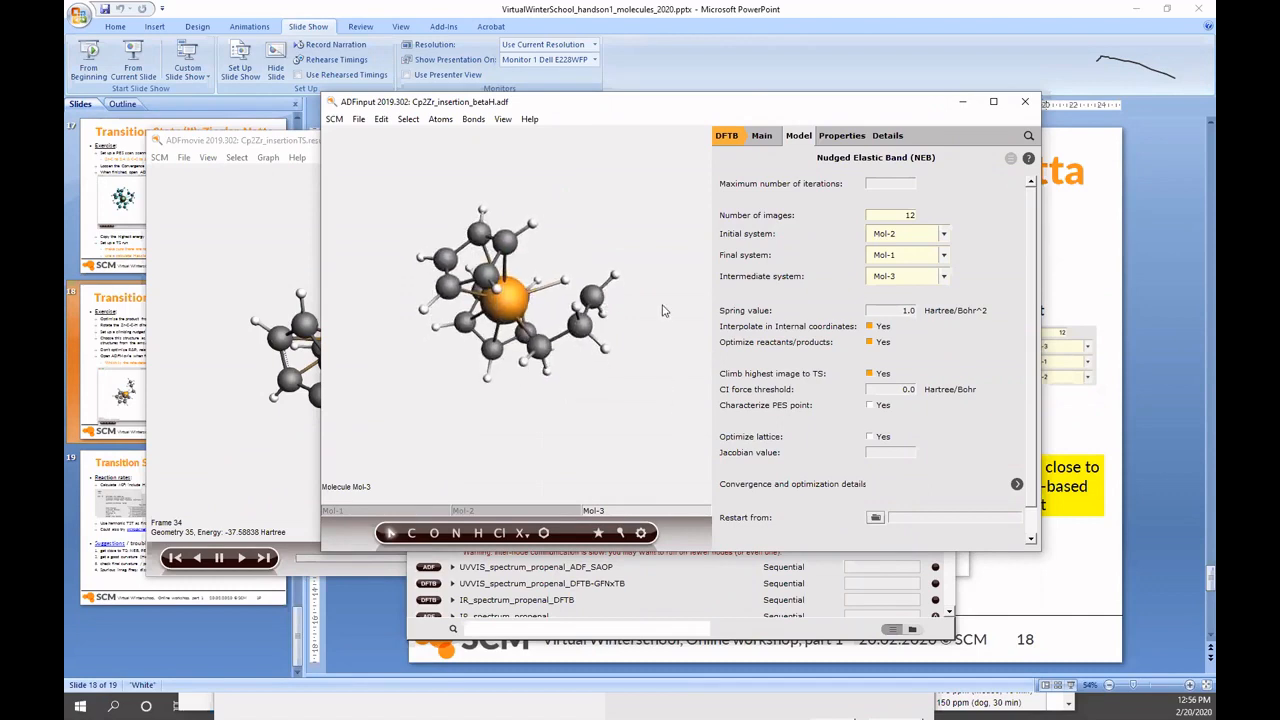
click(1017, 485)
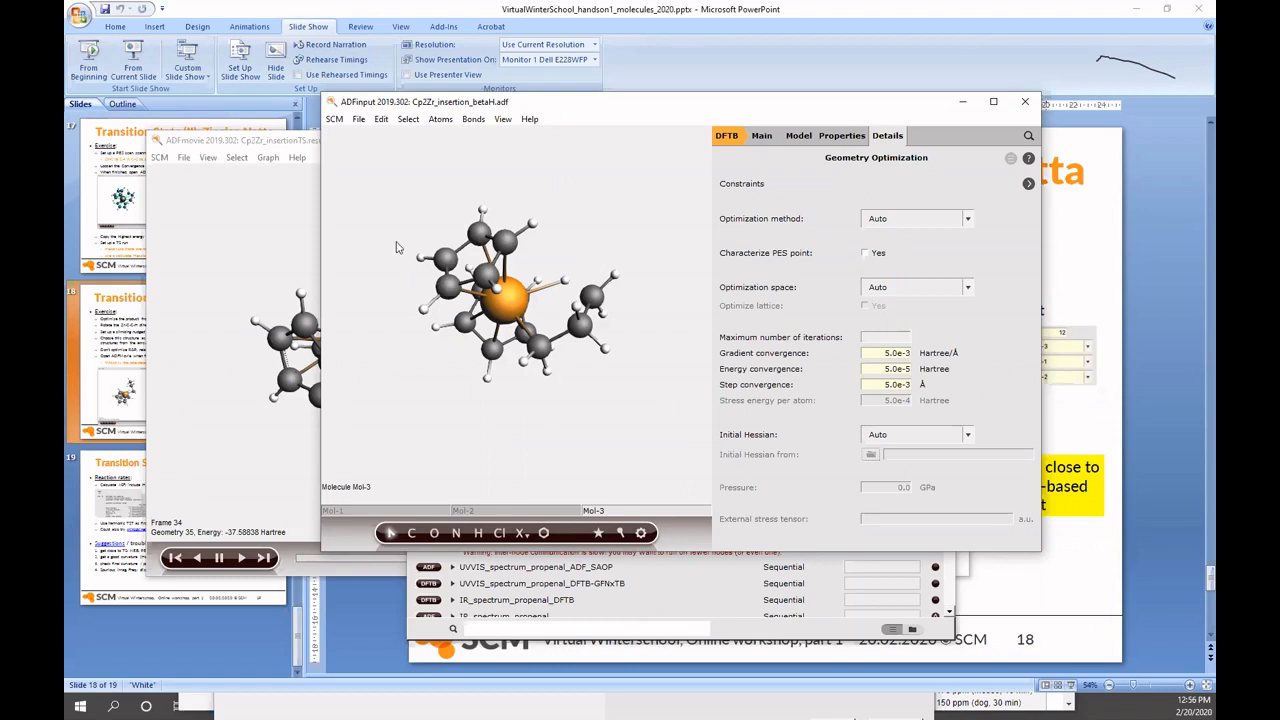
- Save the NEB input as Cp2Zr_NEB.adf and run the calculation
click(357, 121)
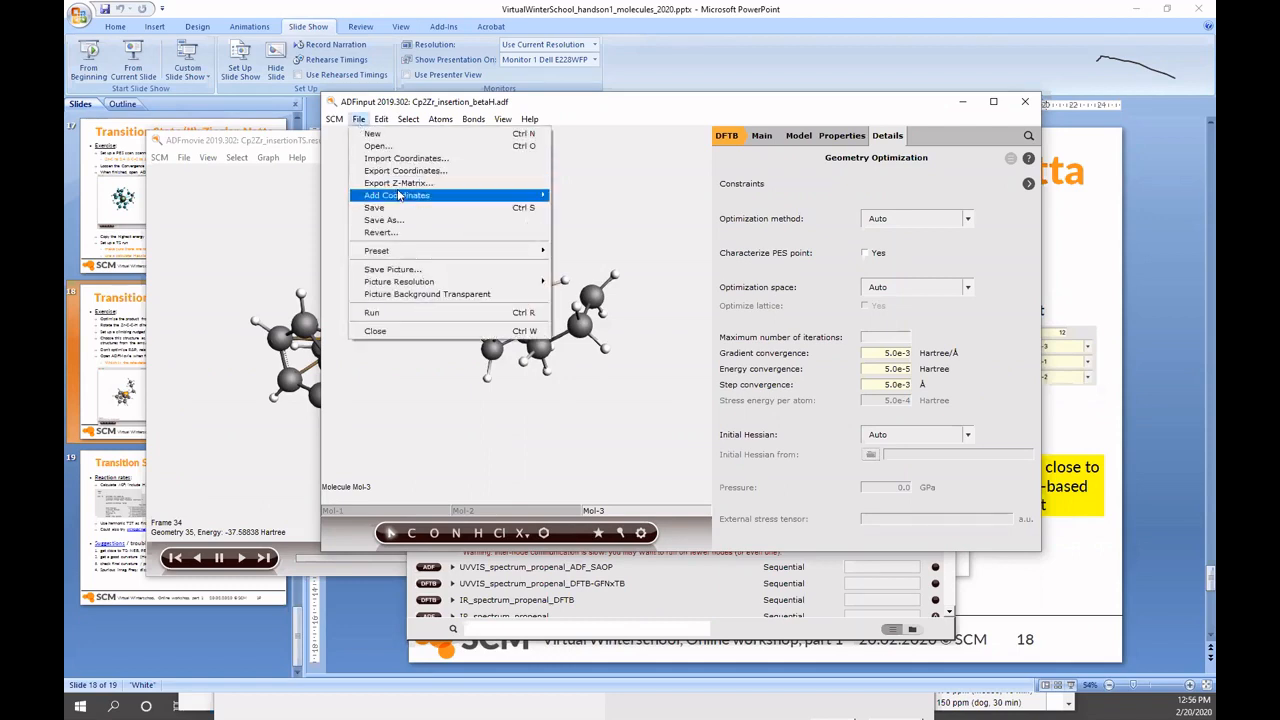
click(407, 221)
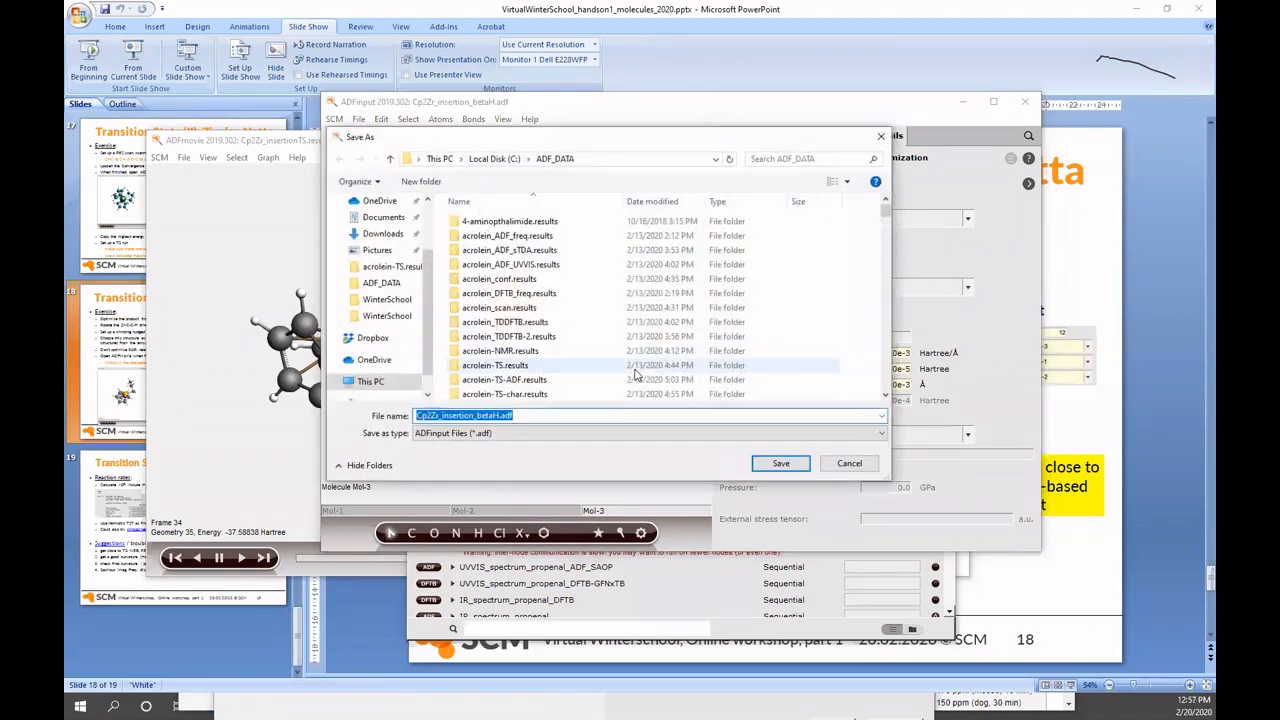
click(476, 415)
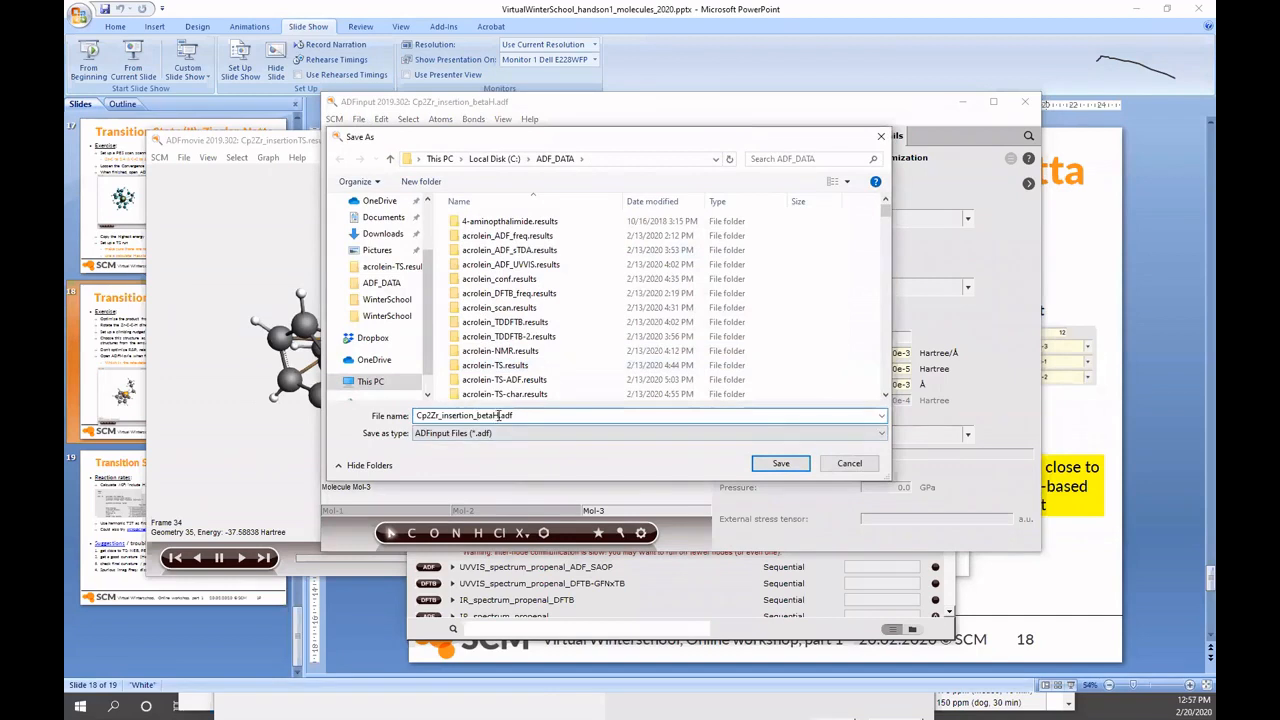
drag(499, 415, 439, 408)
text(NEB)
click(781, 463)
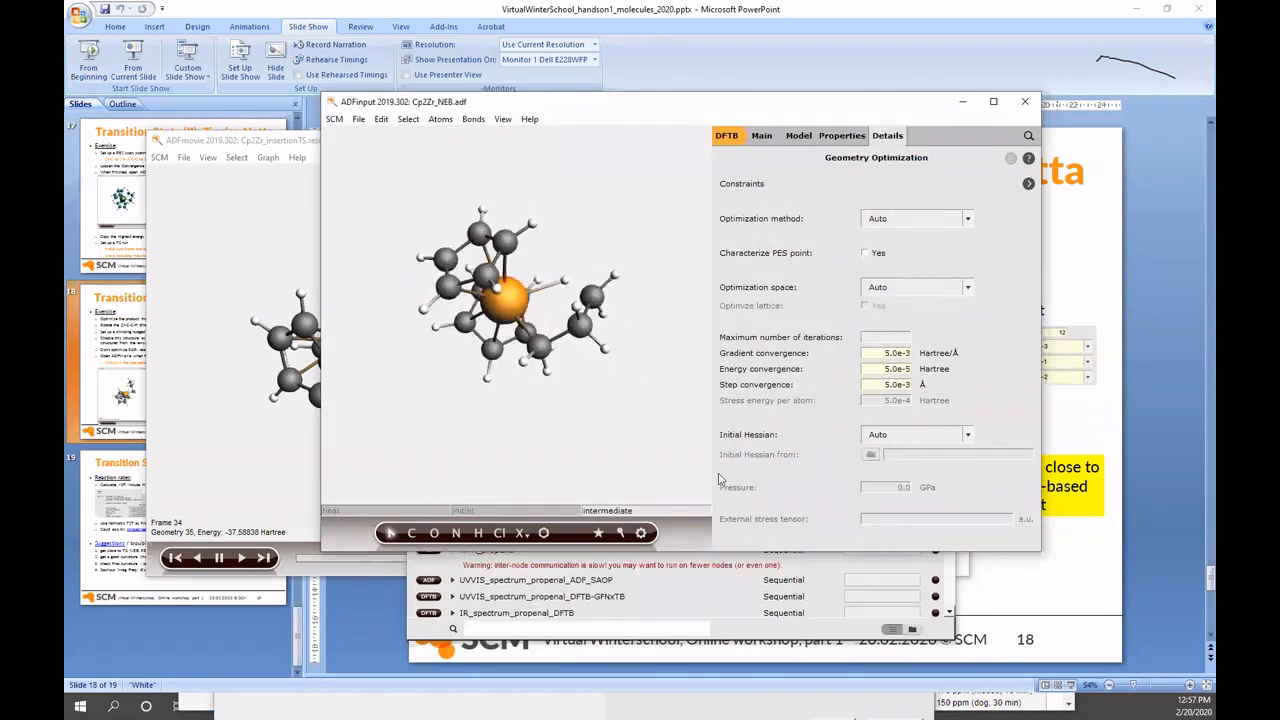
click(358, 119)
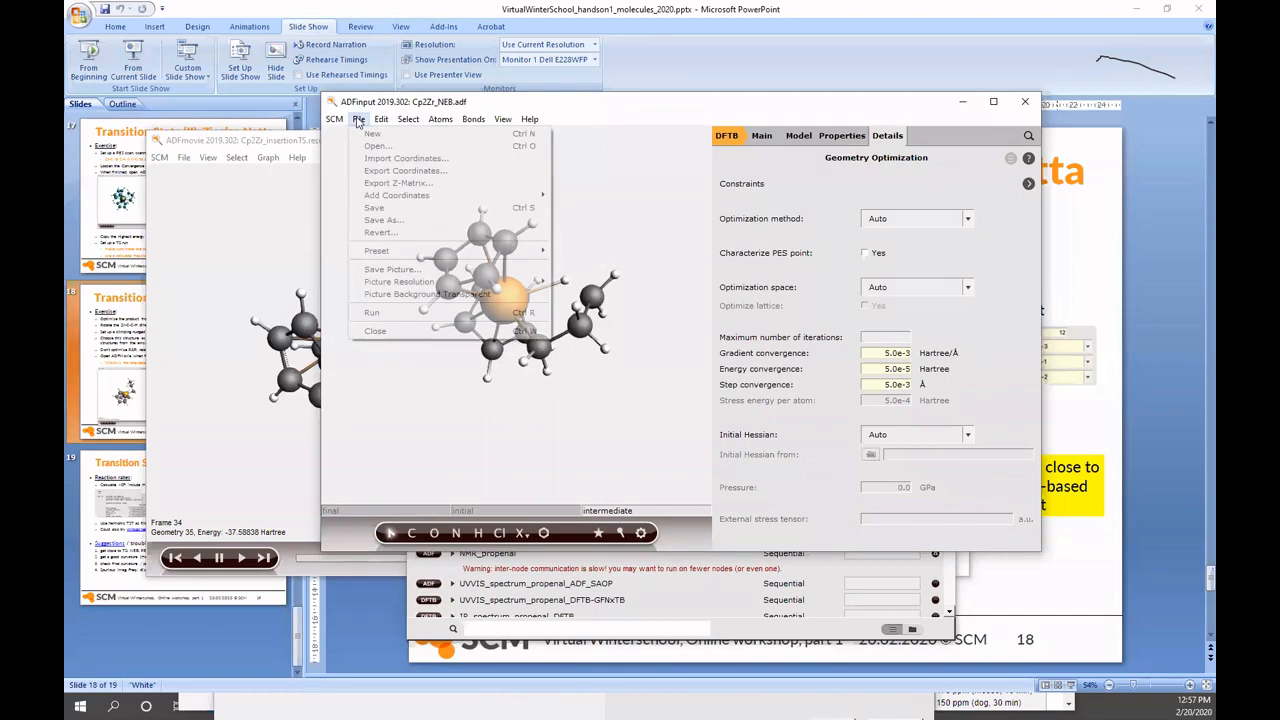
click(376, 312)
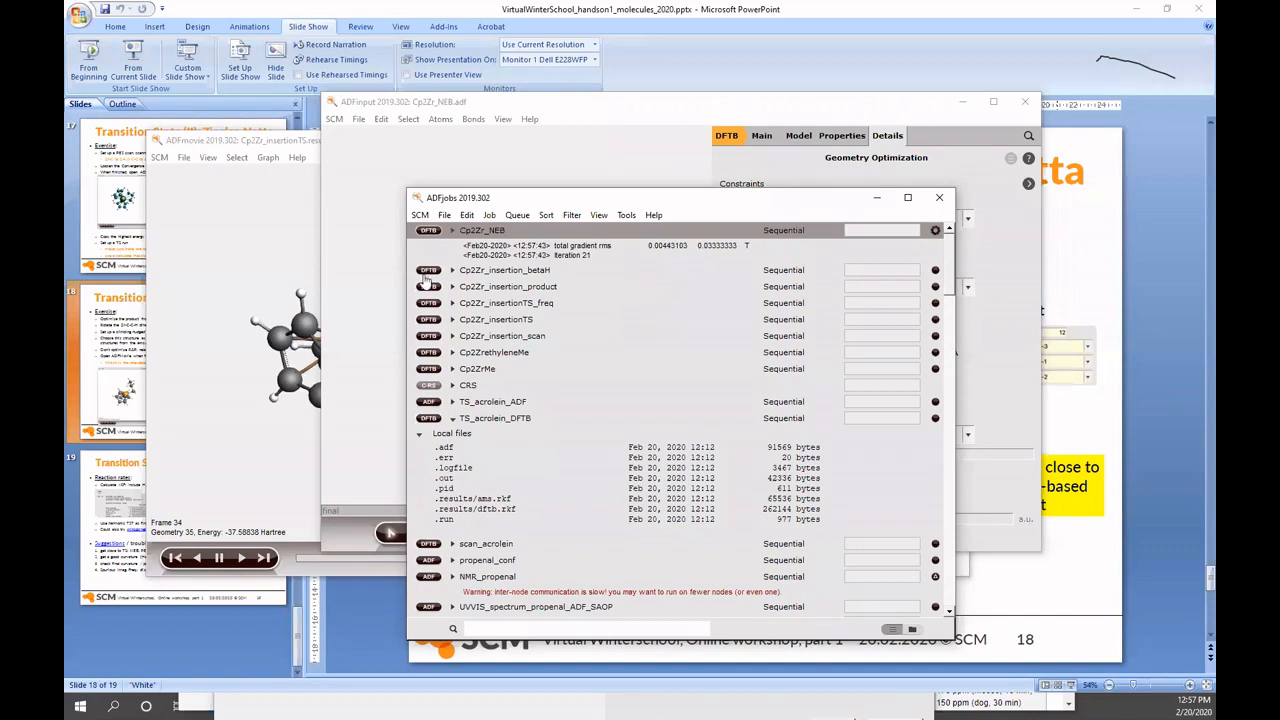
- View the structures and energy graph of the running Cp2Zr_NEB job in ADFmovie, and close the movie window
click(420, 215)
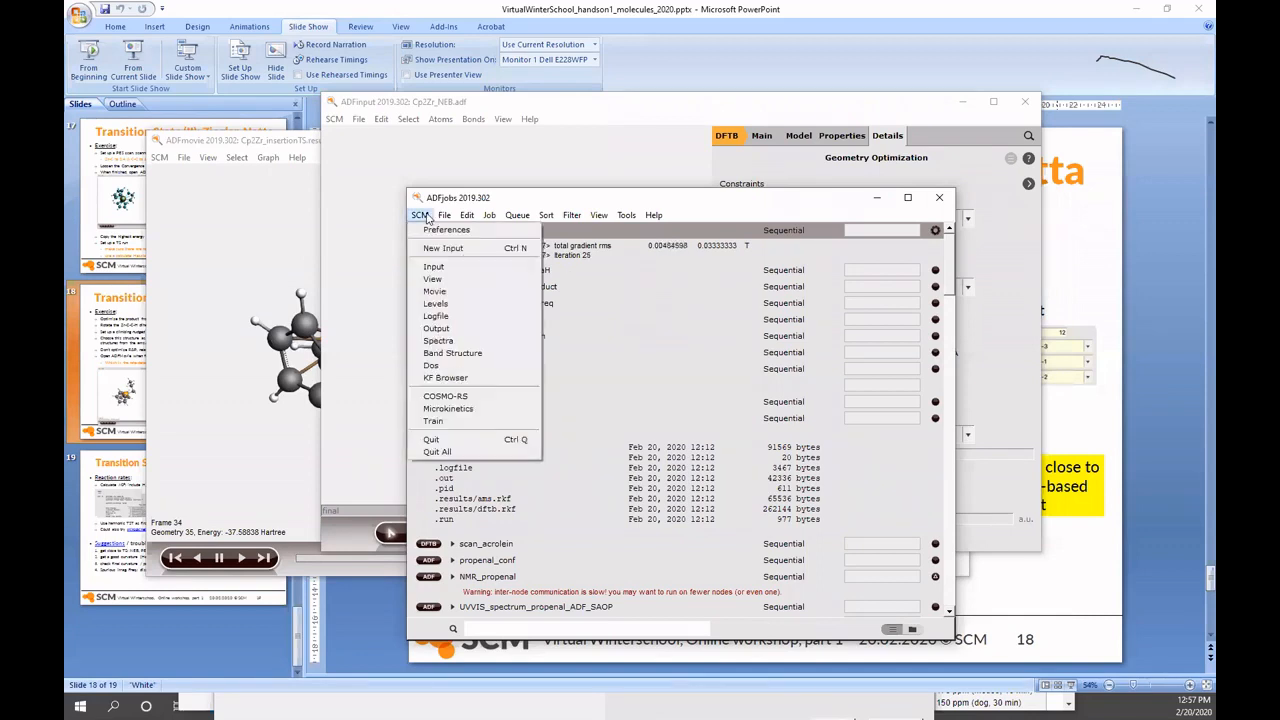
click(459, 292)
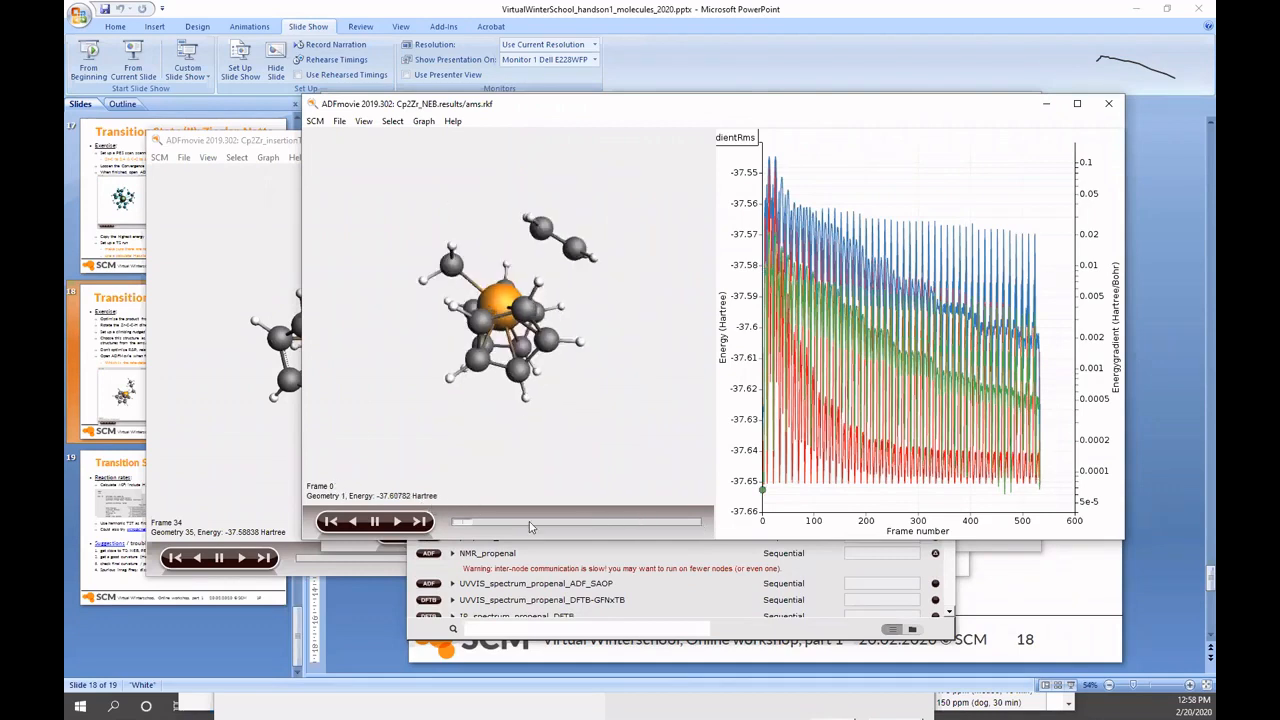
click(1110, 104)
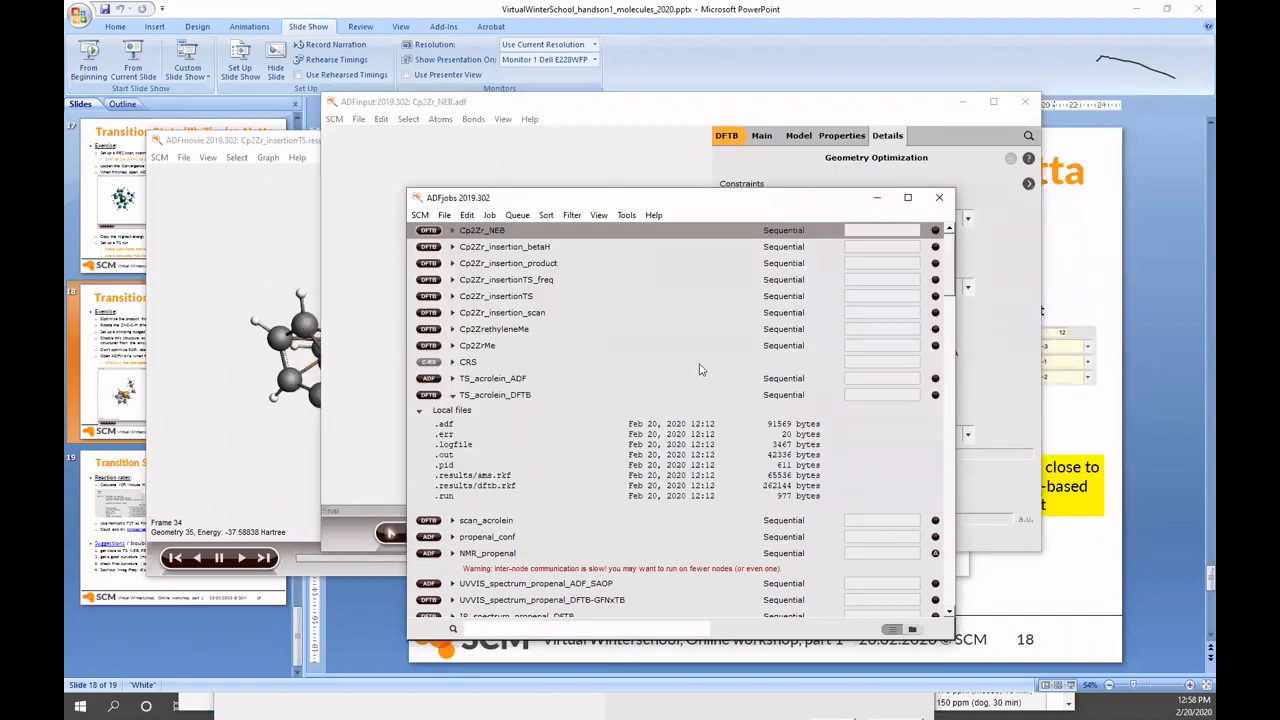
- Open the finished Cp2Zr_NEB results in ADFmovie and examine the structure at the highest energy point, frame 3
click(420, 216)
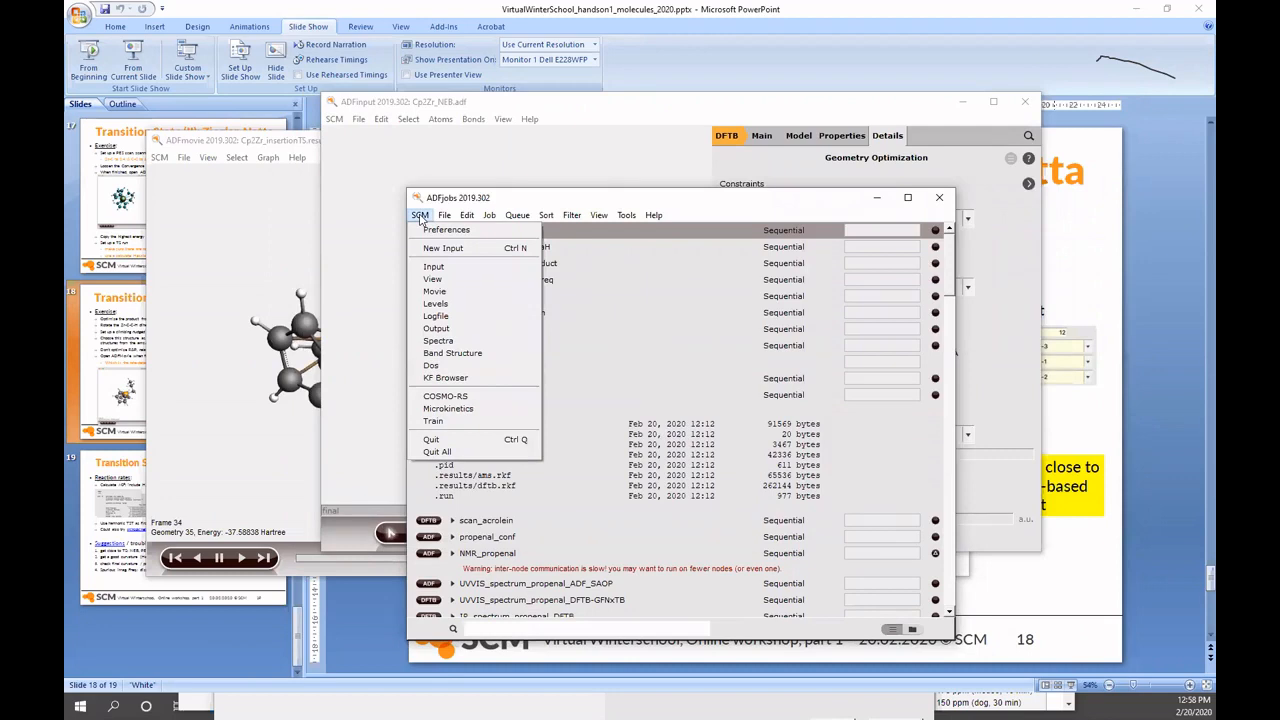
click(464, 296)
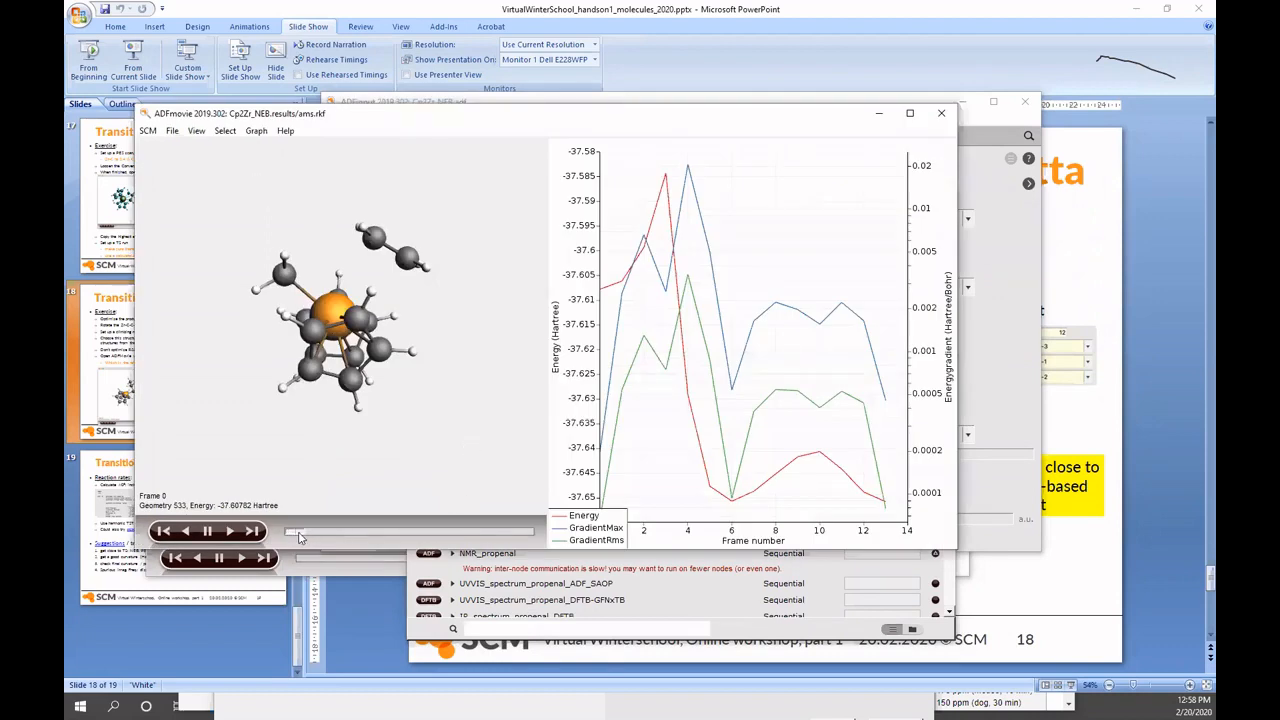
mouse_move(296, 531)
mouse_down()
mouse_move(530, 532)
mouse_move(298, 531)
mouse_move(367, 531)
mouse_up()
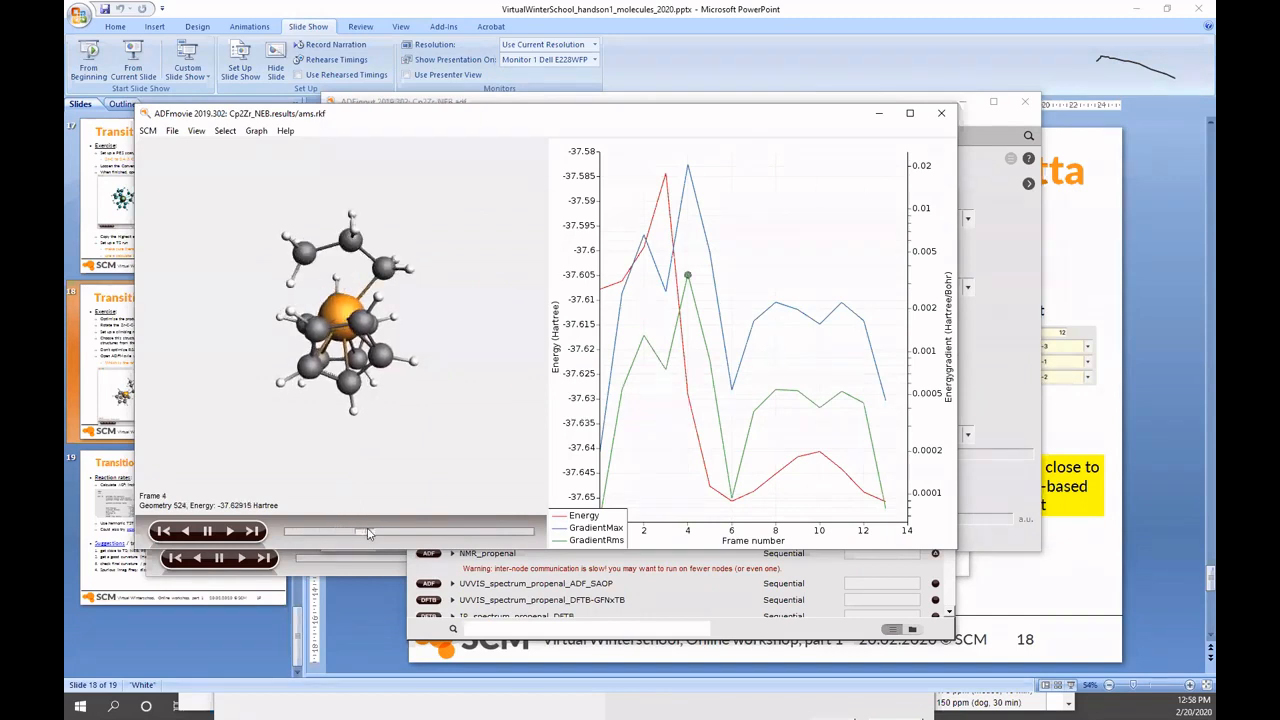
click(666, 177)
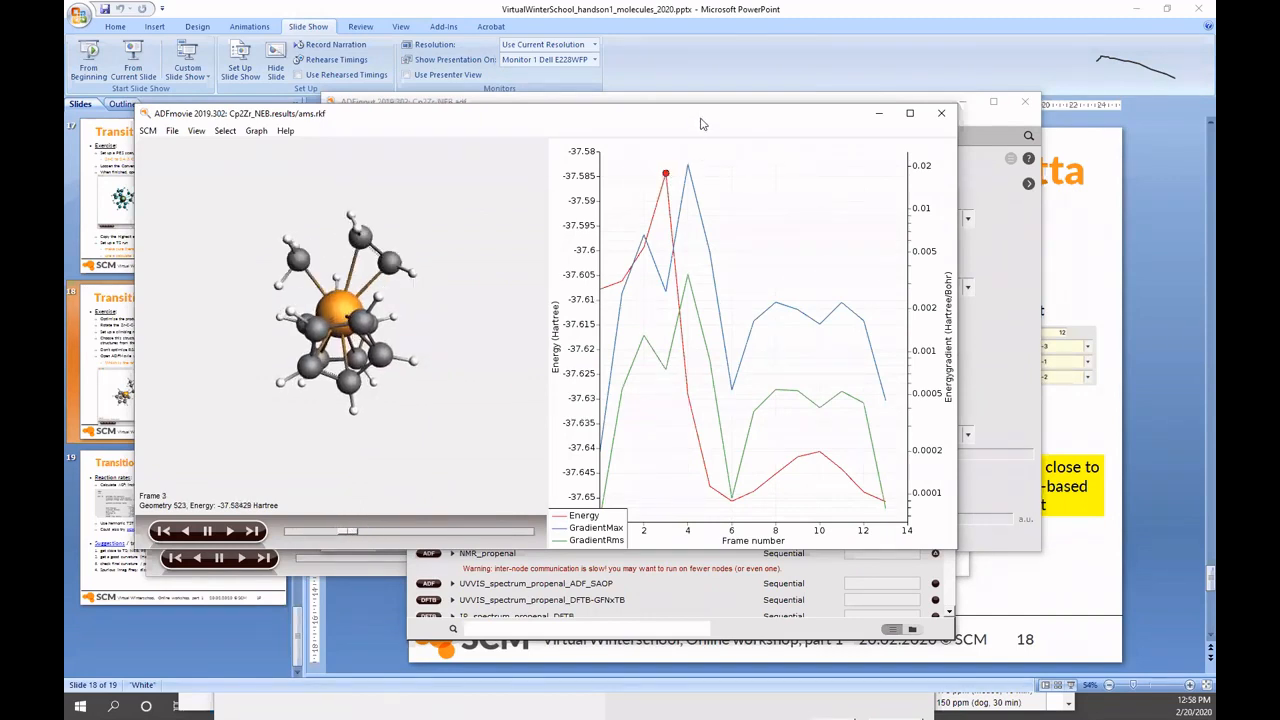
drag(700, 123, 698, 253)
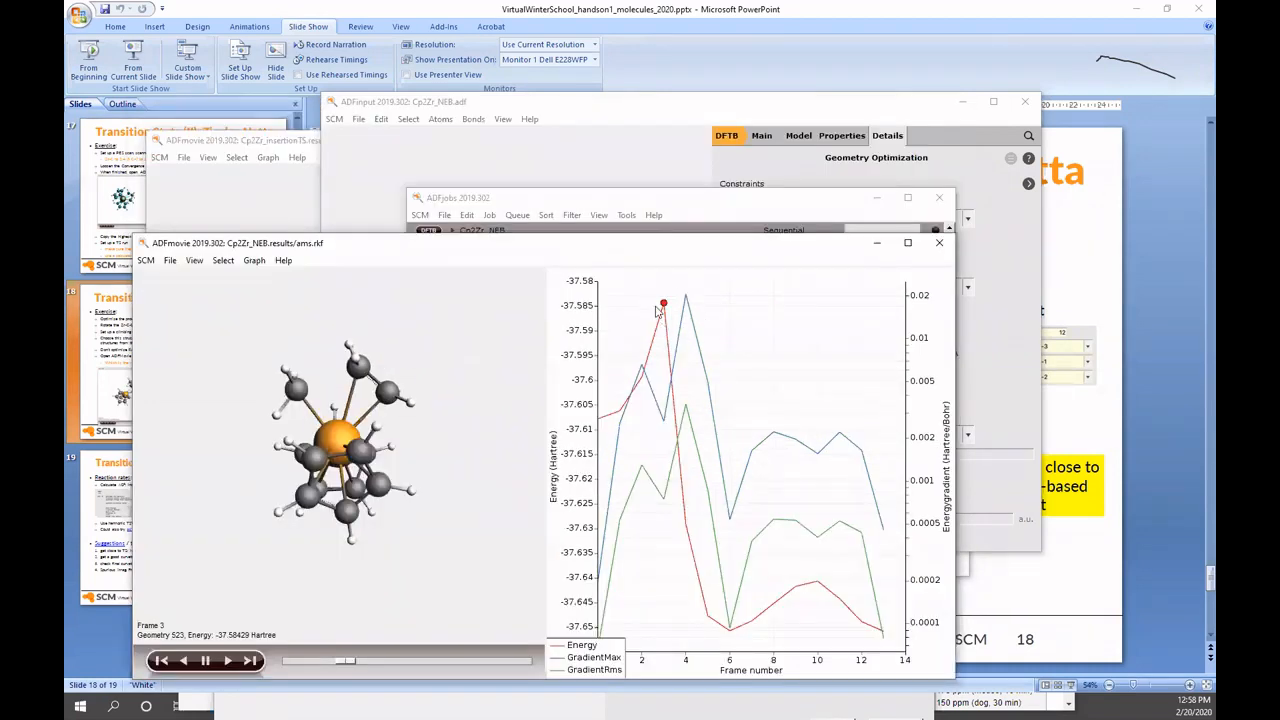
- Examine the NEB path structures at the intermediate (frame 6), the second barrier (frame 10) and the final product (frame 13)
mouse_move(360, 666)
mouse_down()
mouse_move(466, 660)
mouse_move(505, 641)
mouse_move(408, 640)
mouse_up()
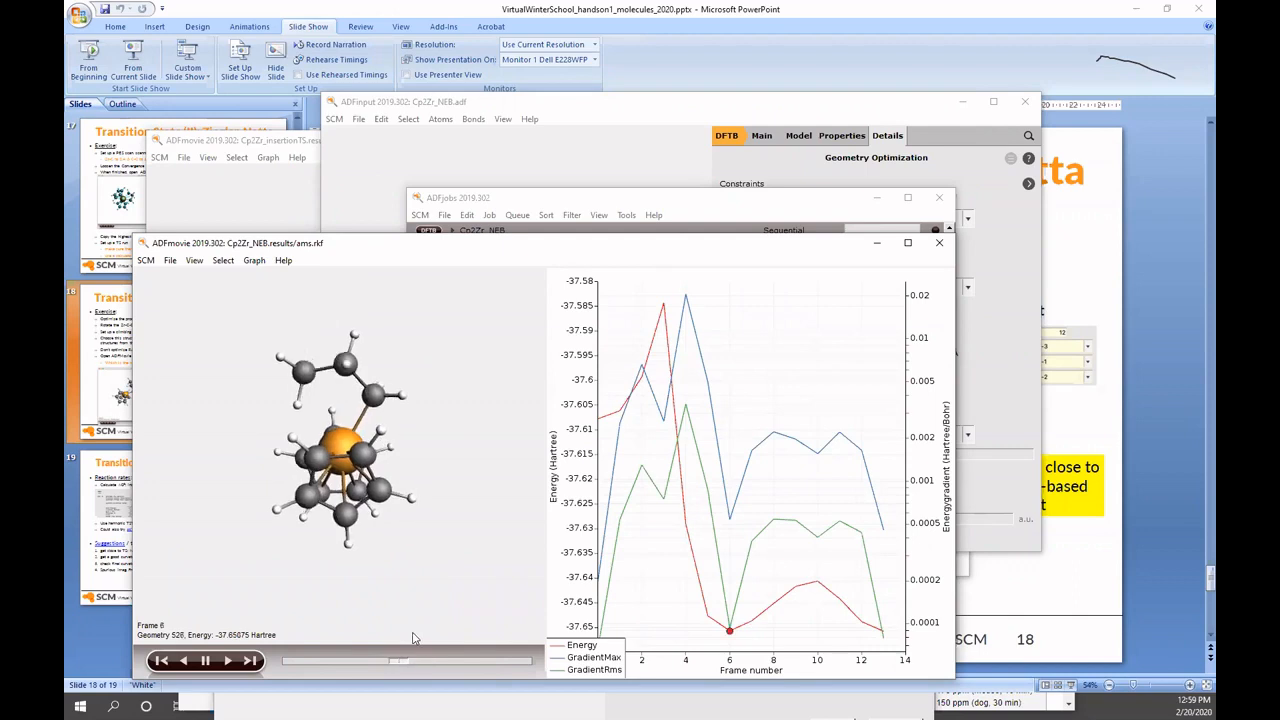
drag(468, 433, 441, 404)
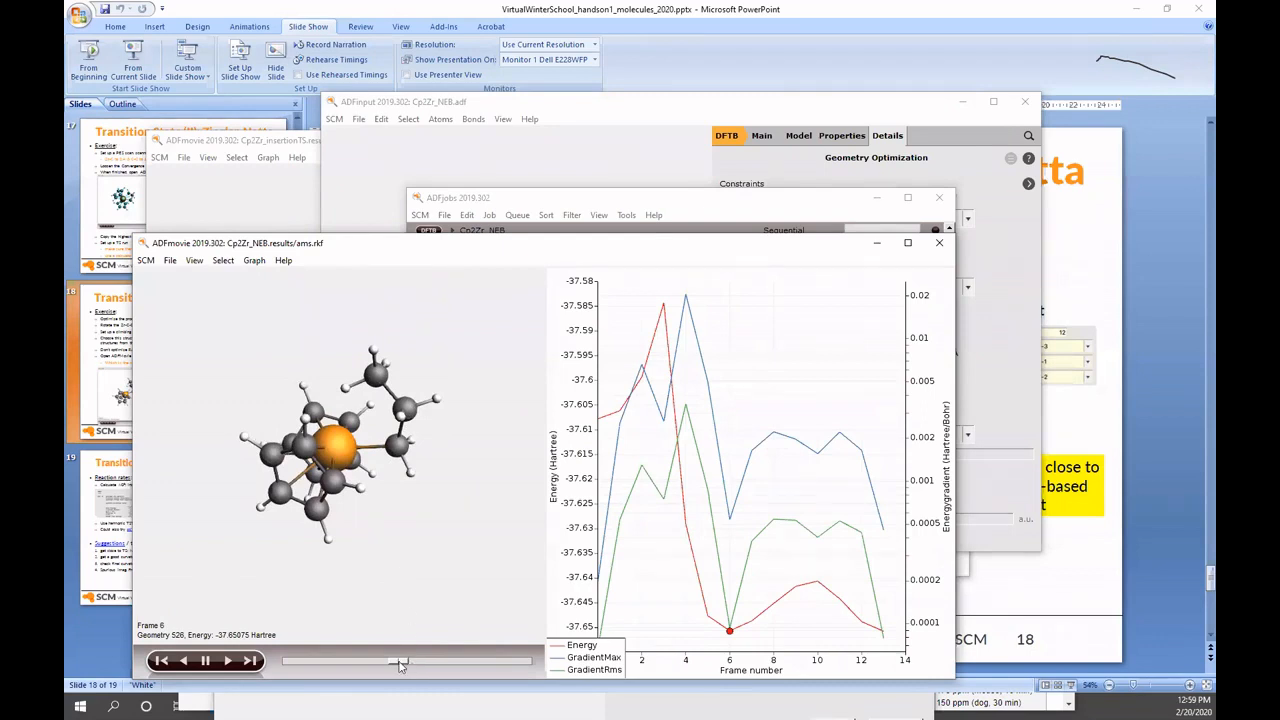
drag(400, 663, 469, 666)
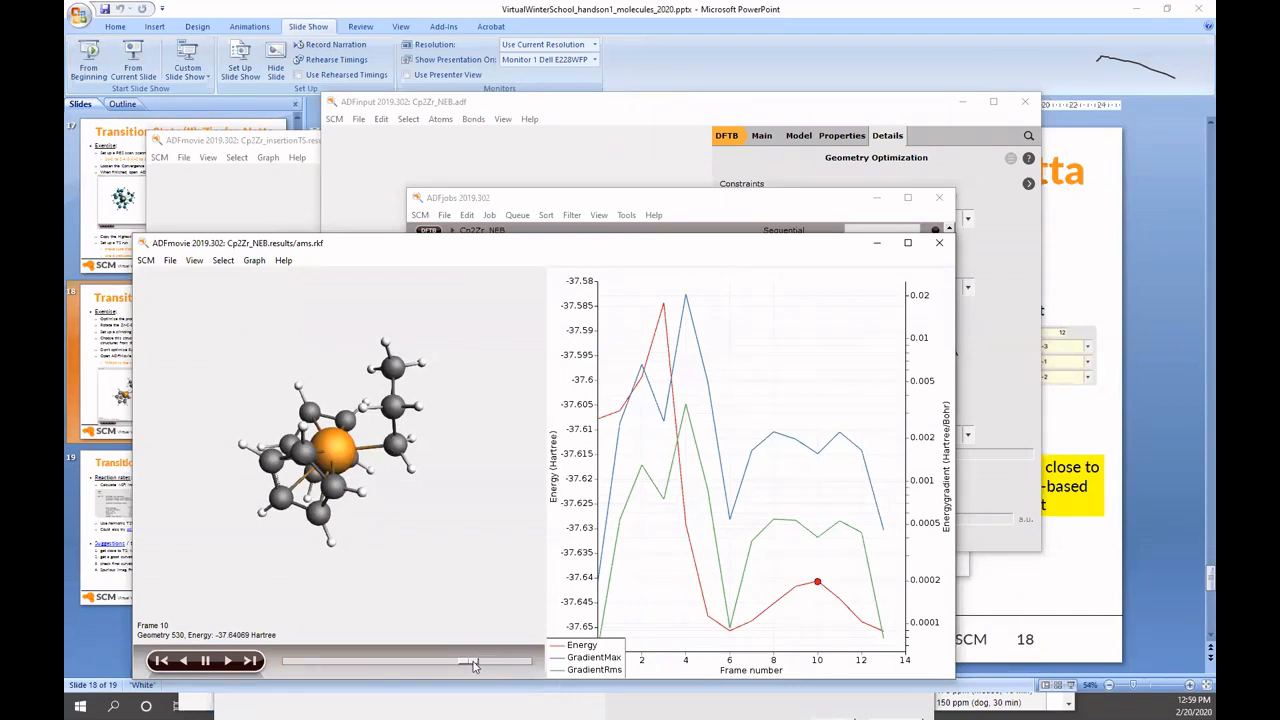
drag(474, 662, 543, 667)
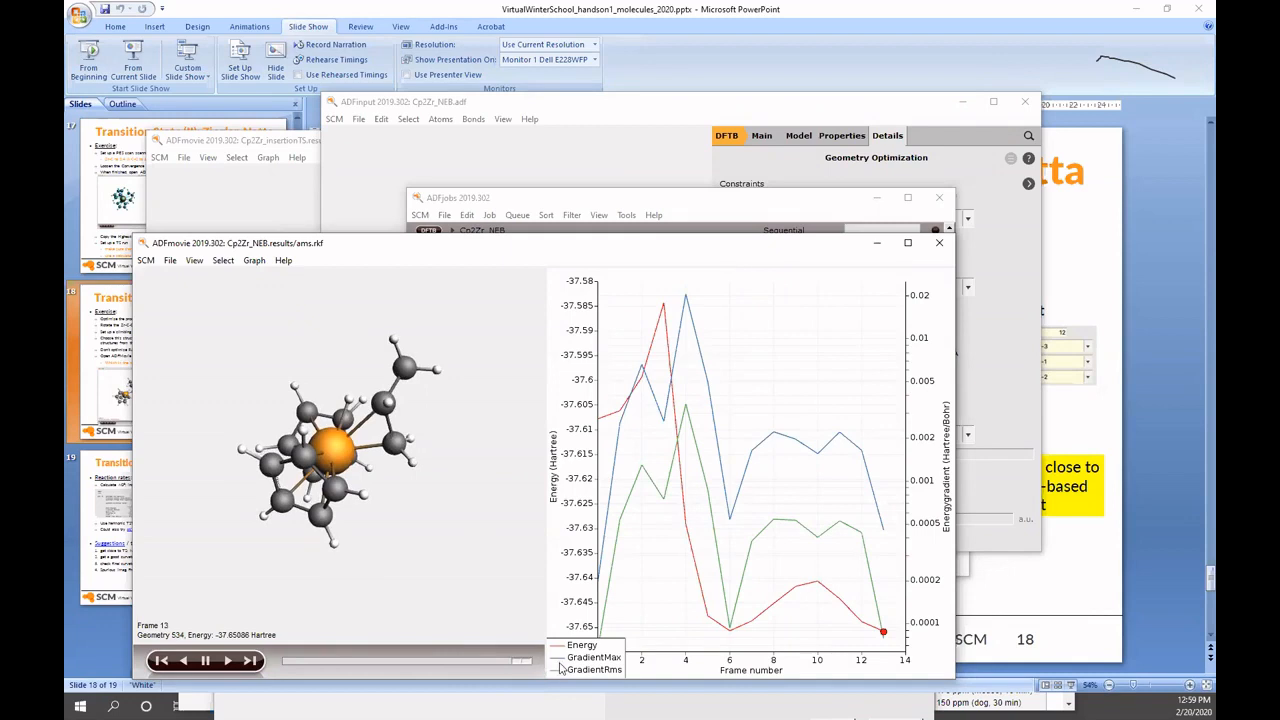
mouse_move(462, 548)
mouse_down()
mouse_move(470, 467)
mouse_move(466, 534)
mouse_up()
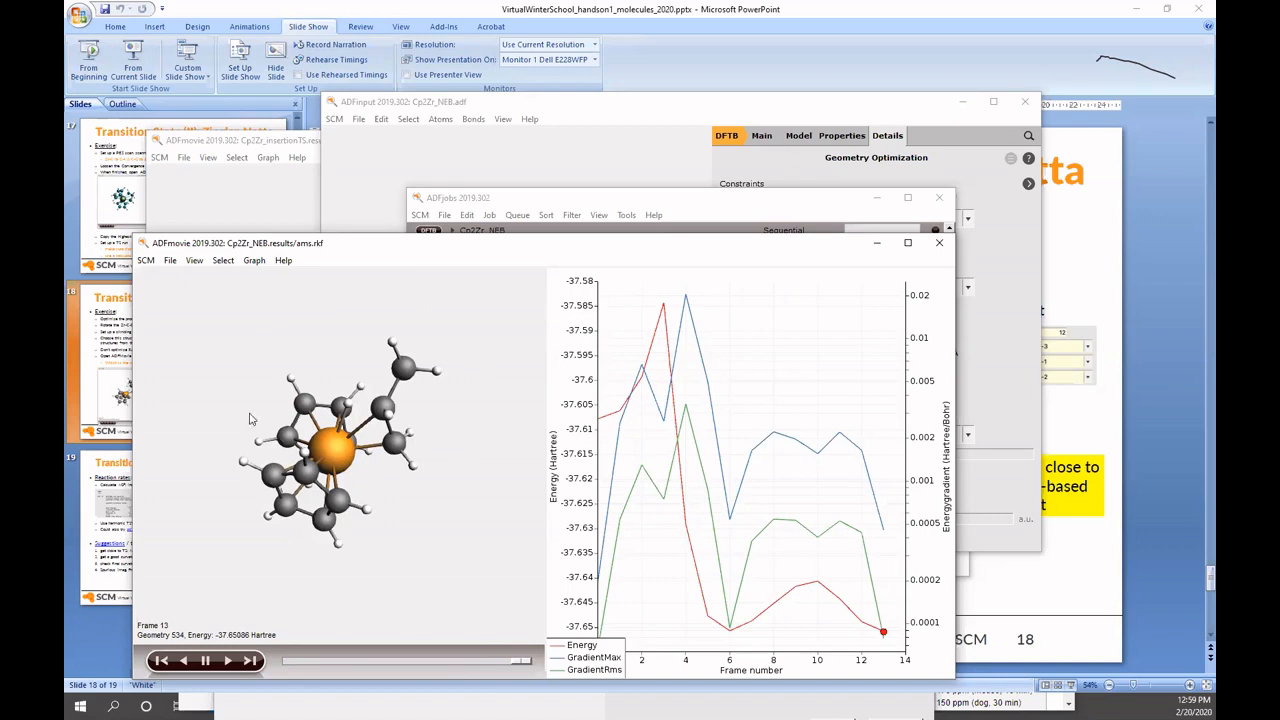
- Switch to the PowerPoint presentation and show slide 19, Transition States: Further considerations
click(93, 465)
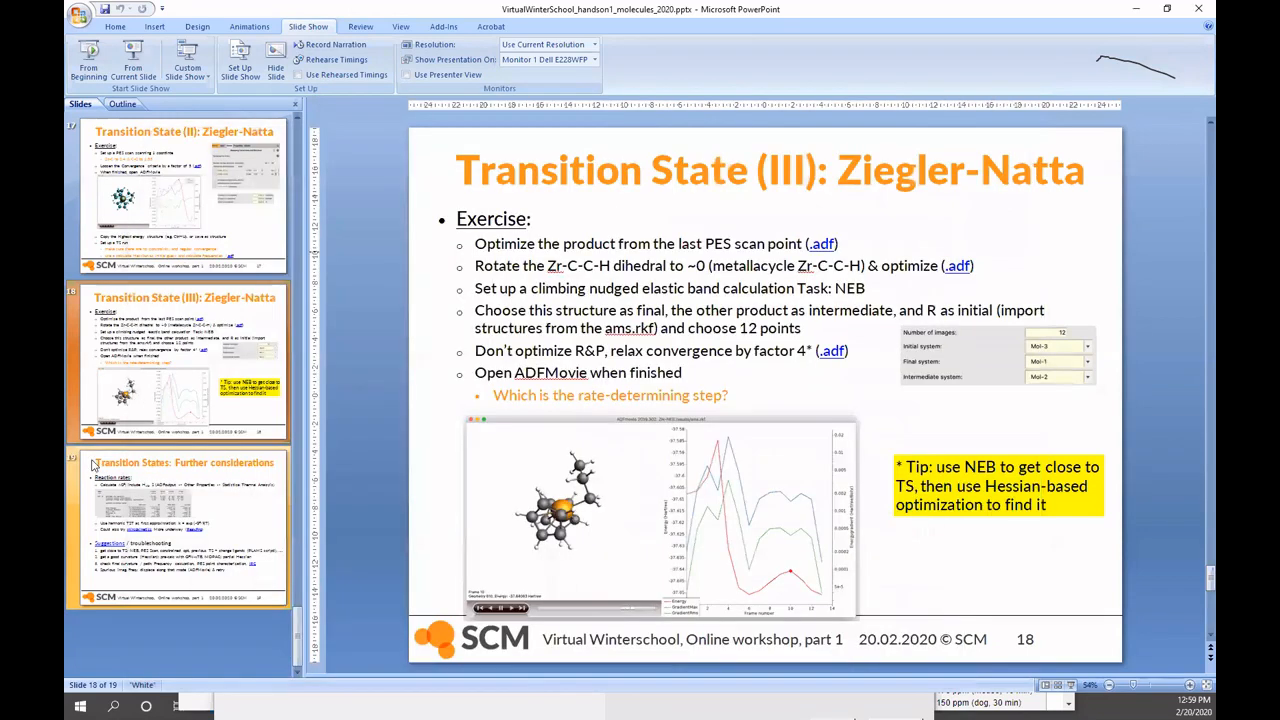
click(93, 465)
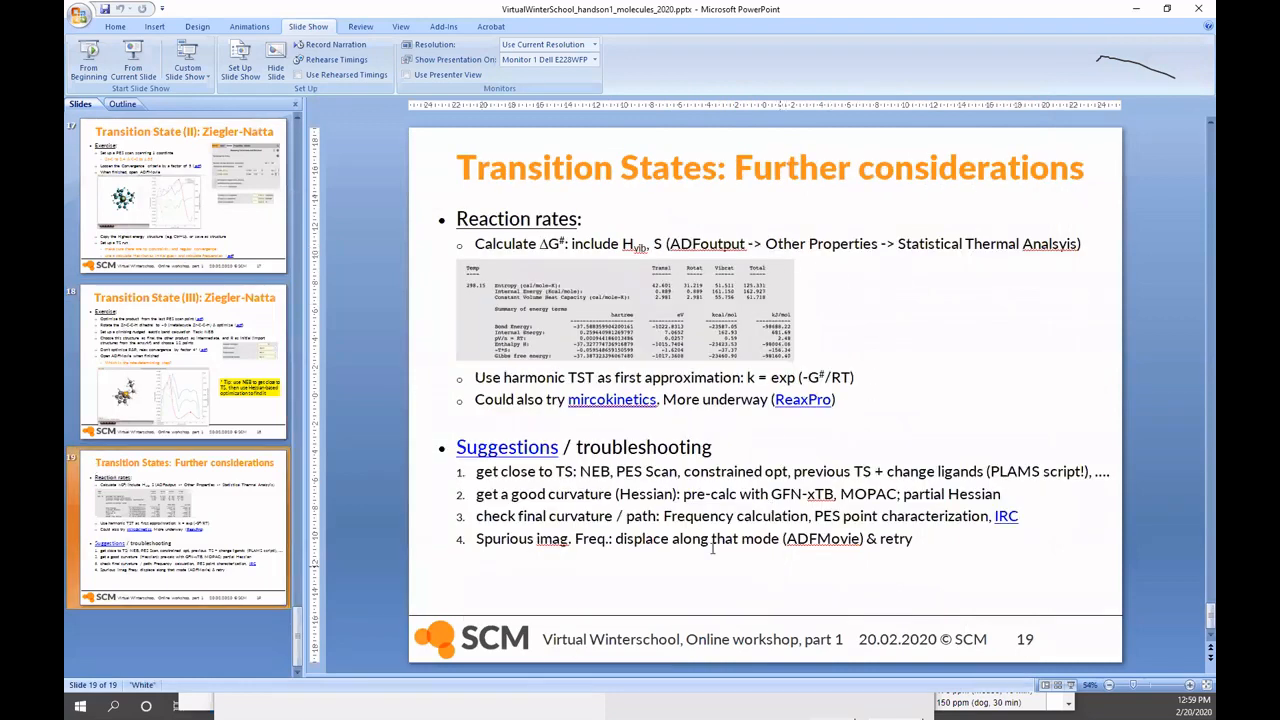
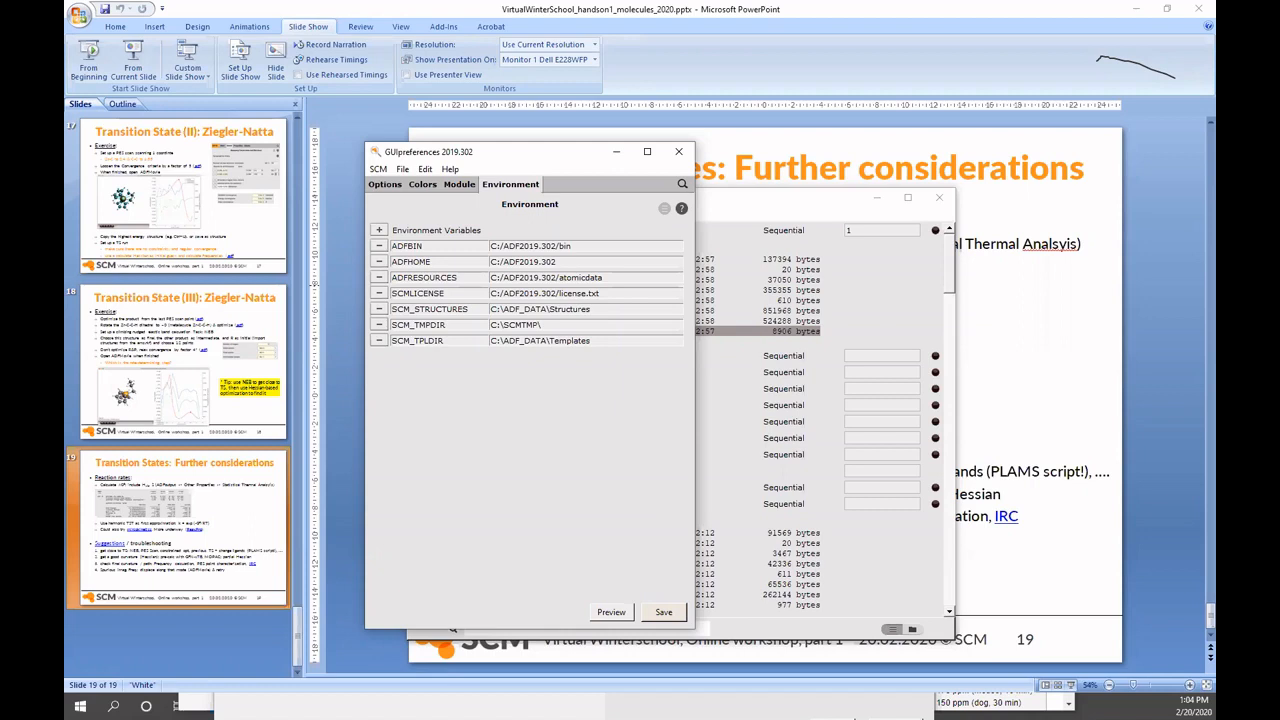
- Switch to the Chrome browser and open the "Hands-on online workshop: 20 February 2020" news item from the SCM home page
click(853, 717)
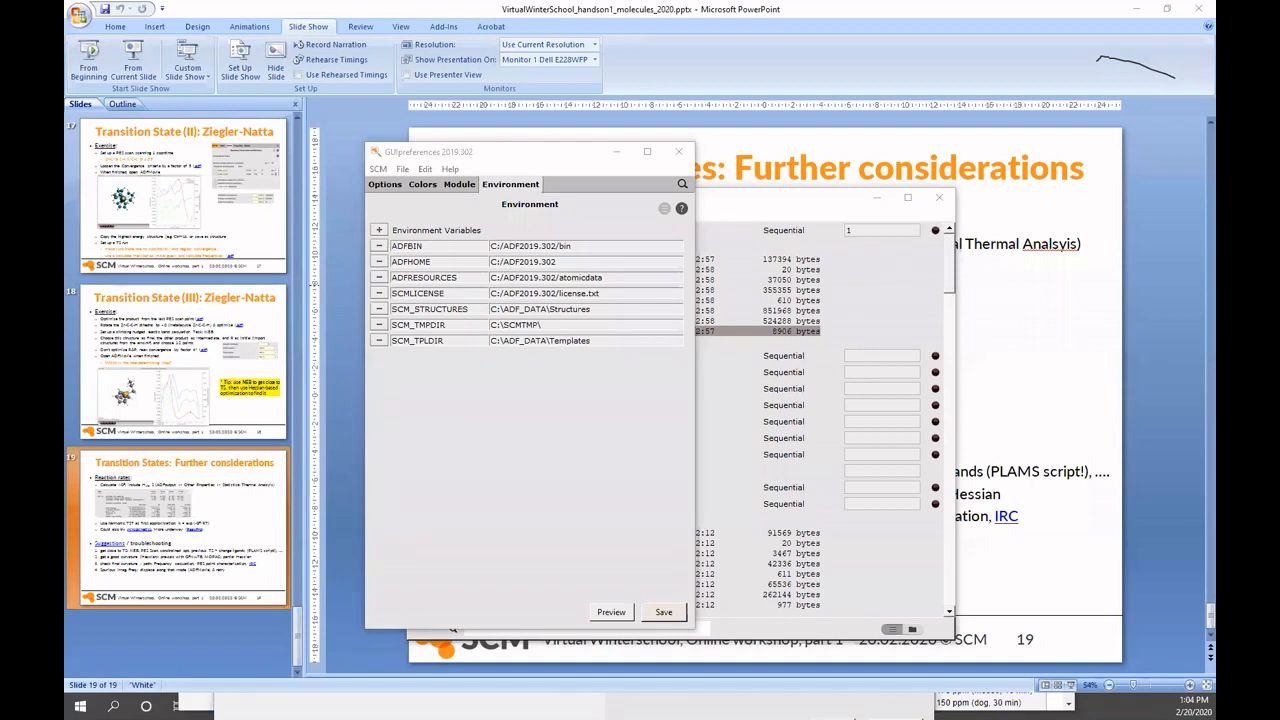
key(alt+Tab)
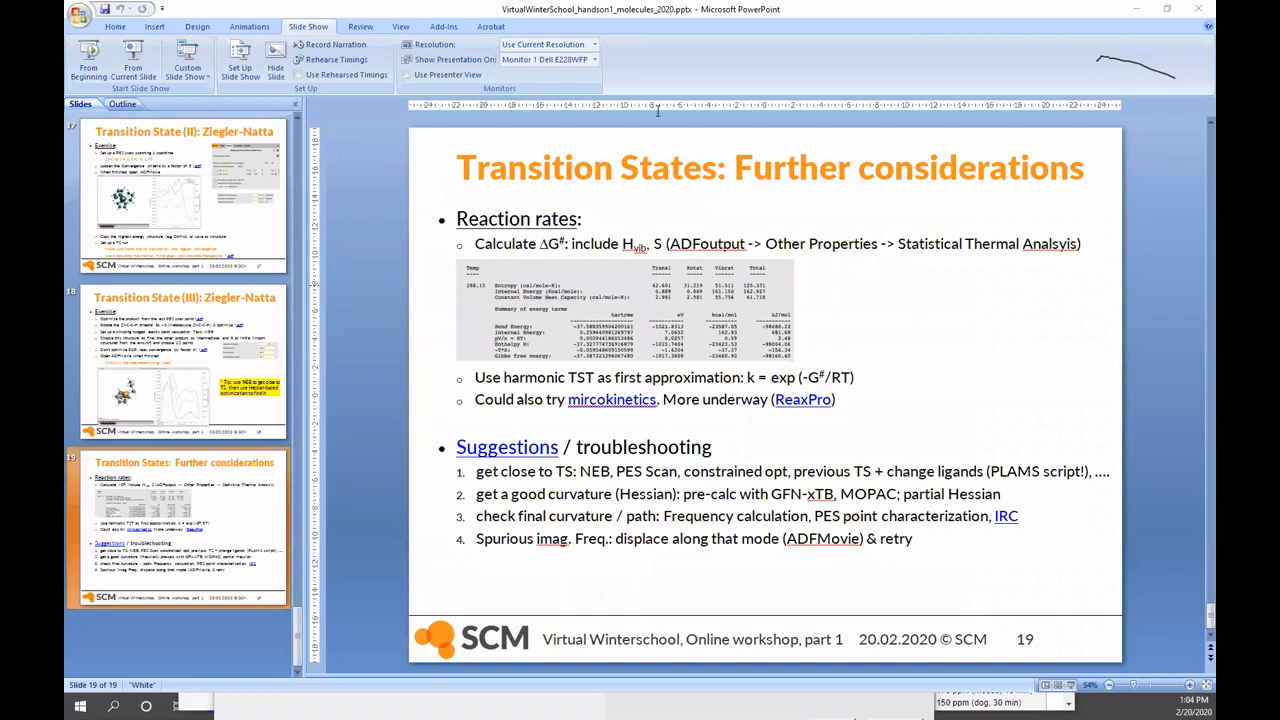
key(alt+Tab)
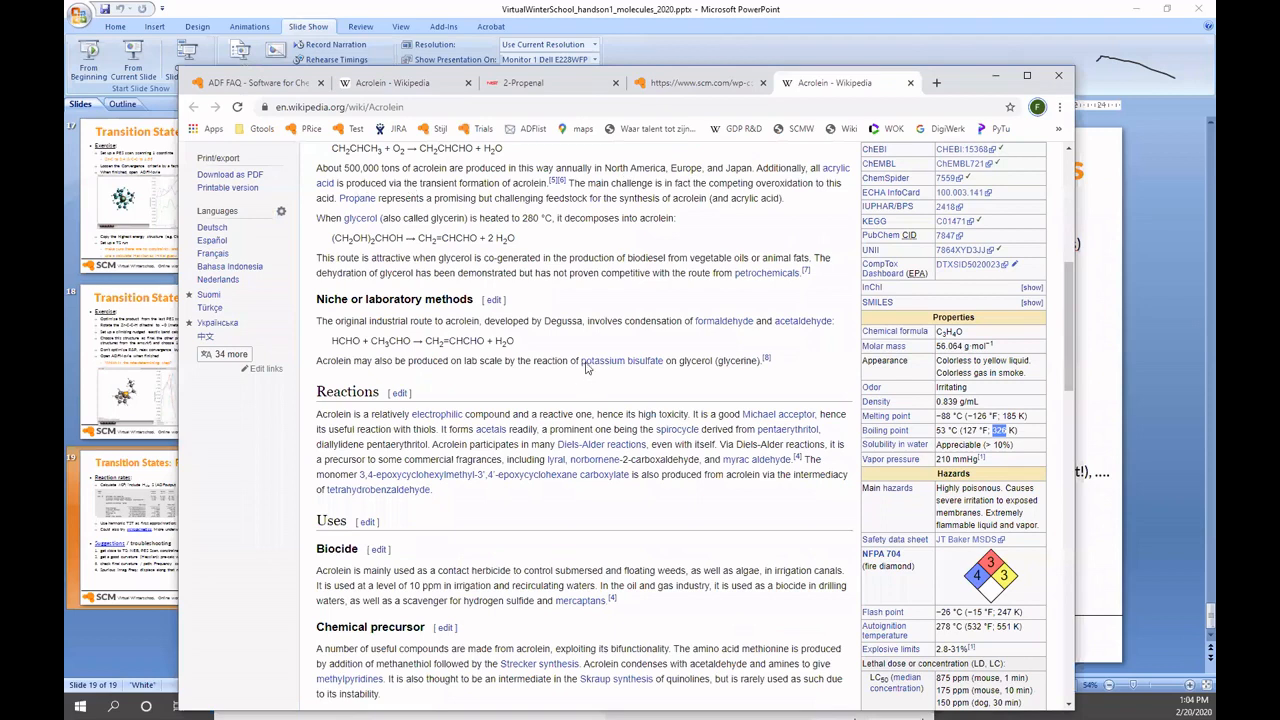
key(ctrl+shift+Tab)
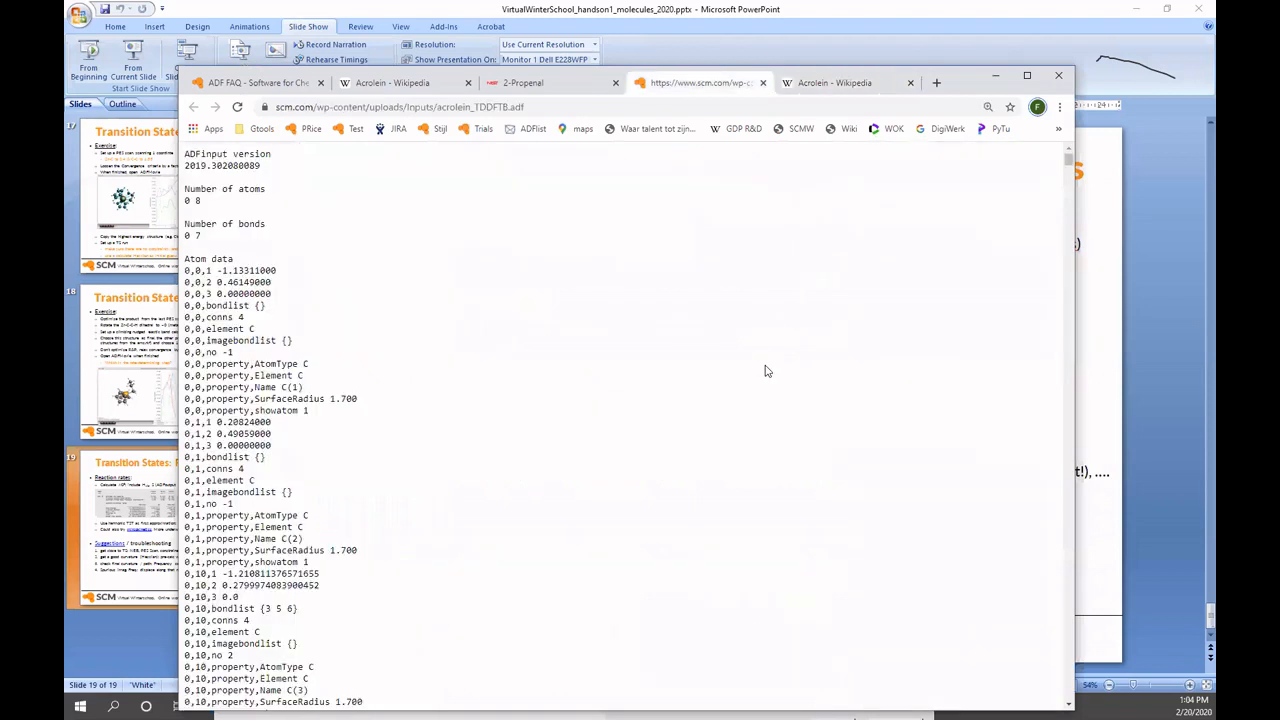
key(ctrl+shift+Tab)
key(ctrl+shift+Tab)
key(ctrl+shift+Tab)
scroll(820, 428, down, 10)
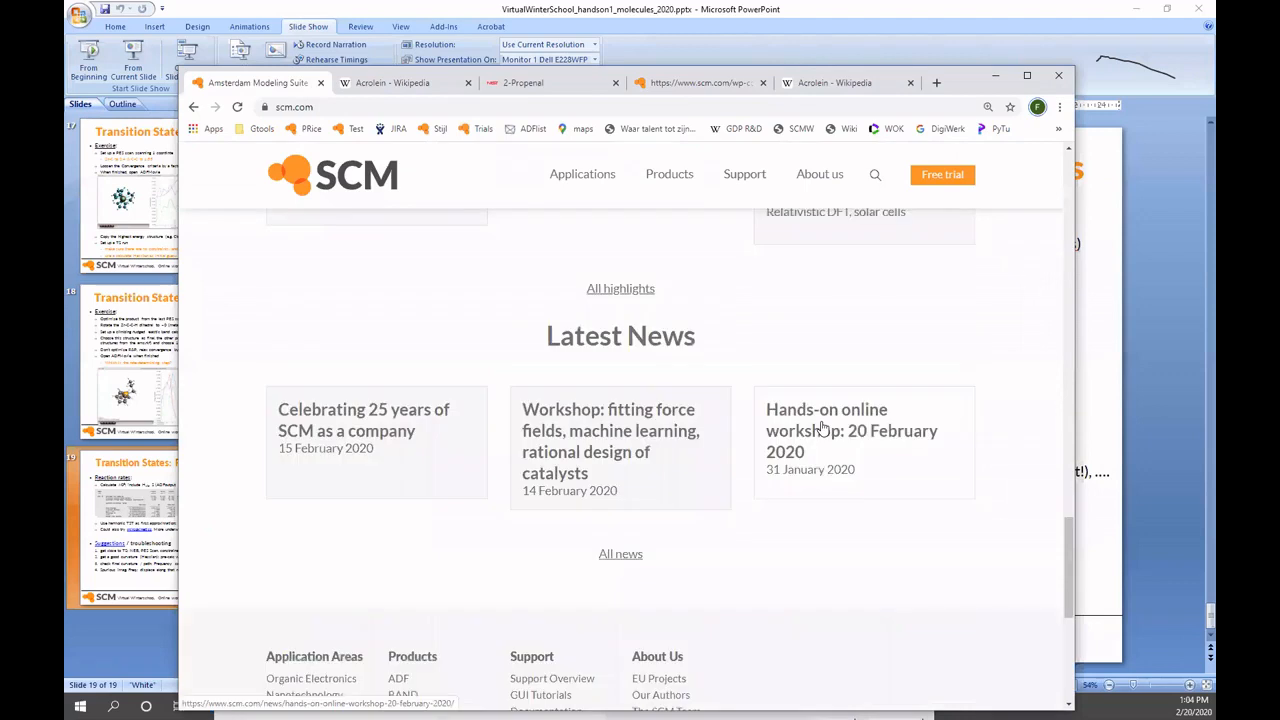
click(820, 428)
click(557, 106)
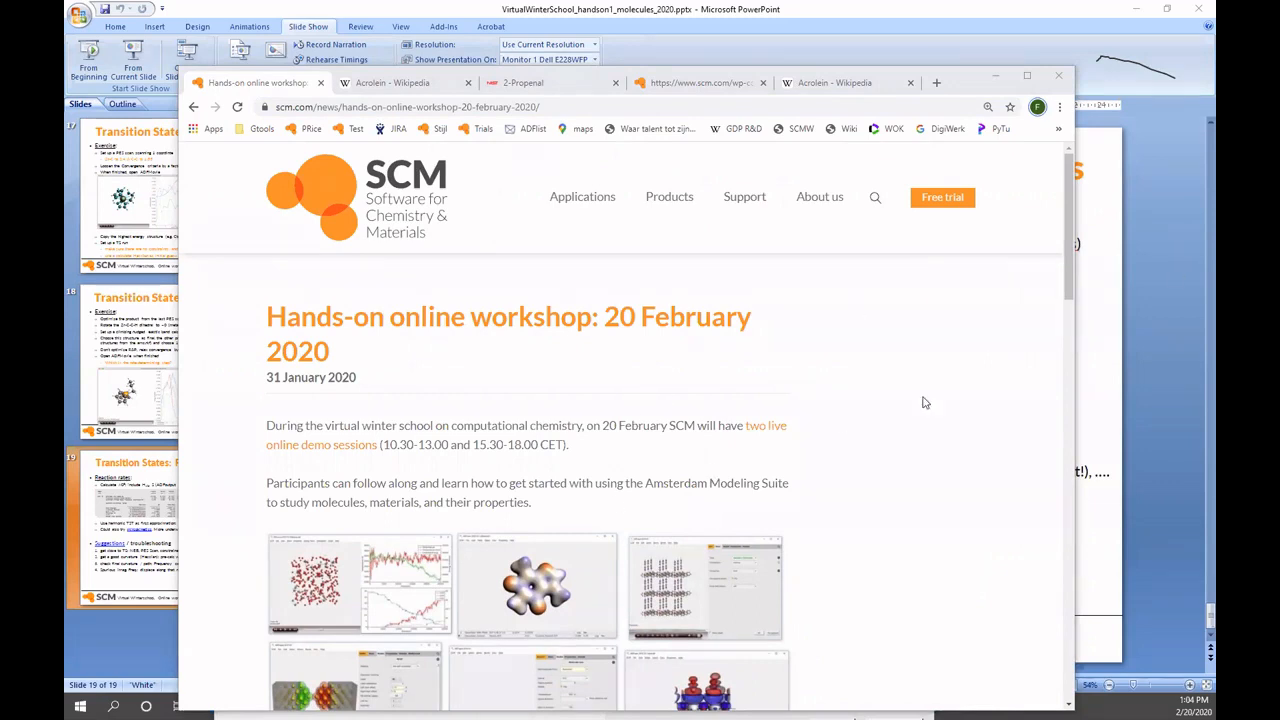
- Read through the workshop page down to the program and its download links for the morning and afternoon sessions
scroll(938, 401, down, 3)
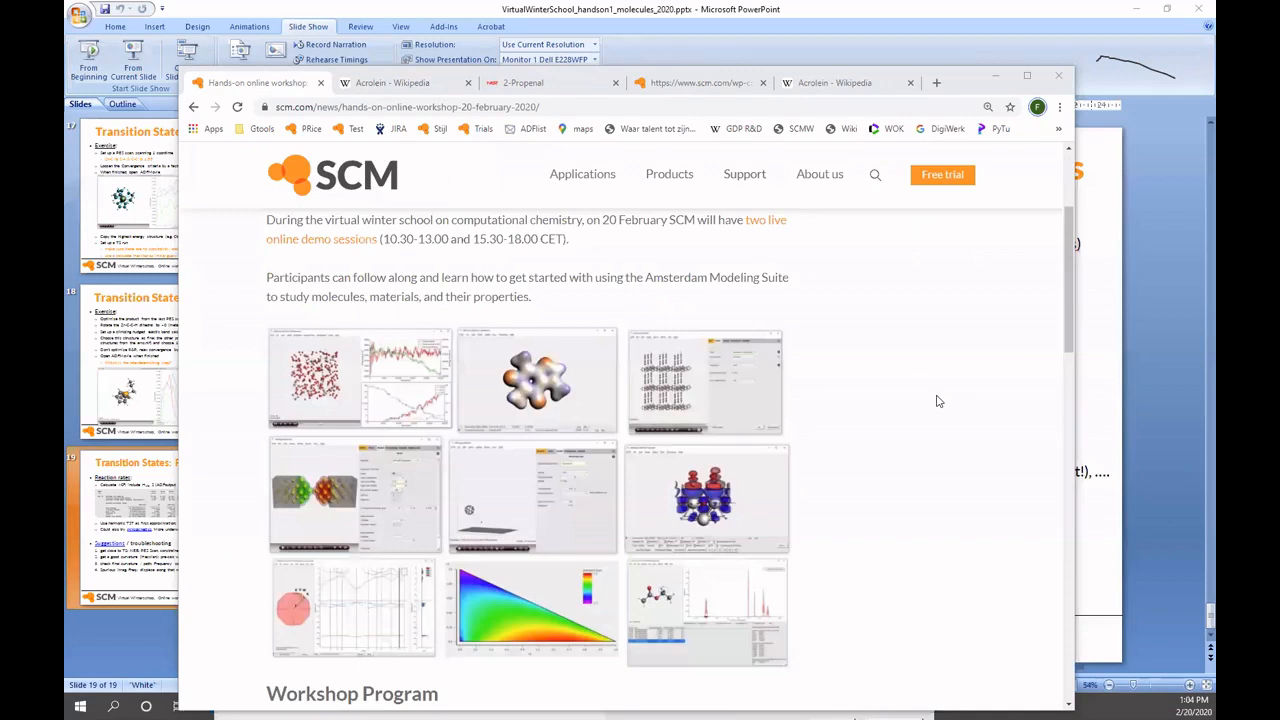
scroll(938, 401, down, 3)
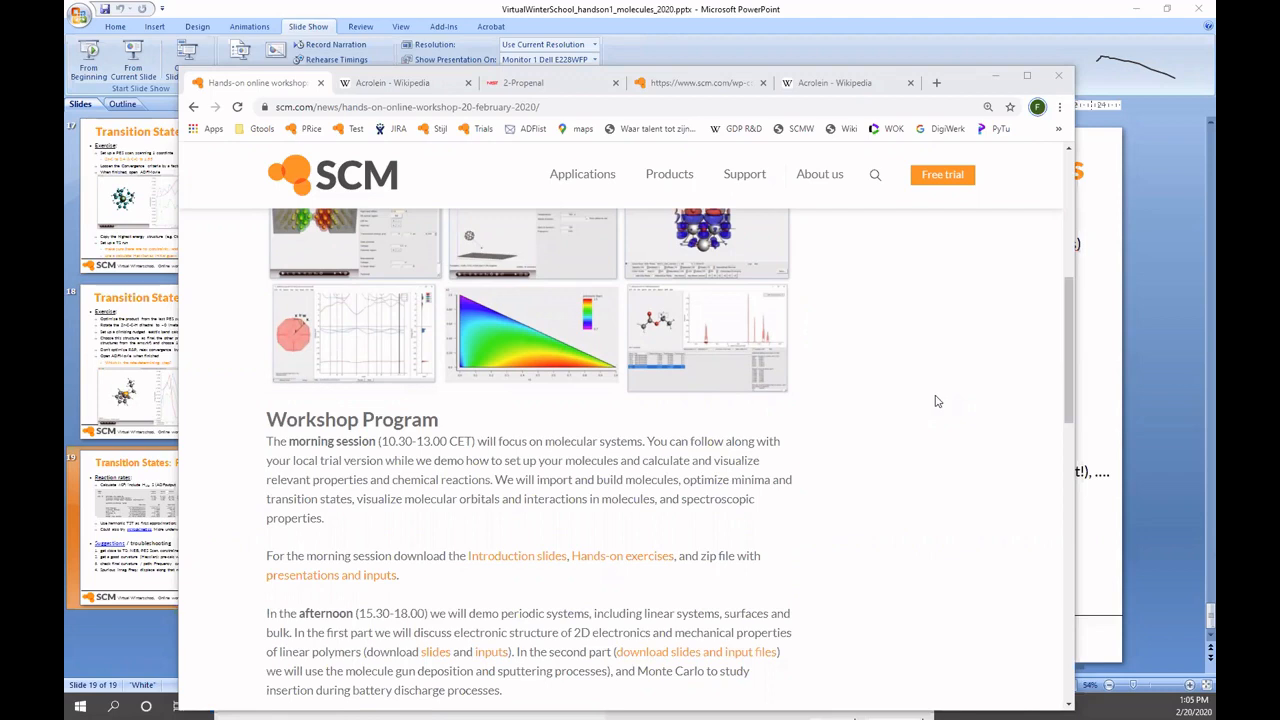
scroll(645, 471, down, 2)
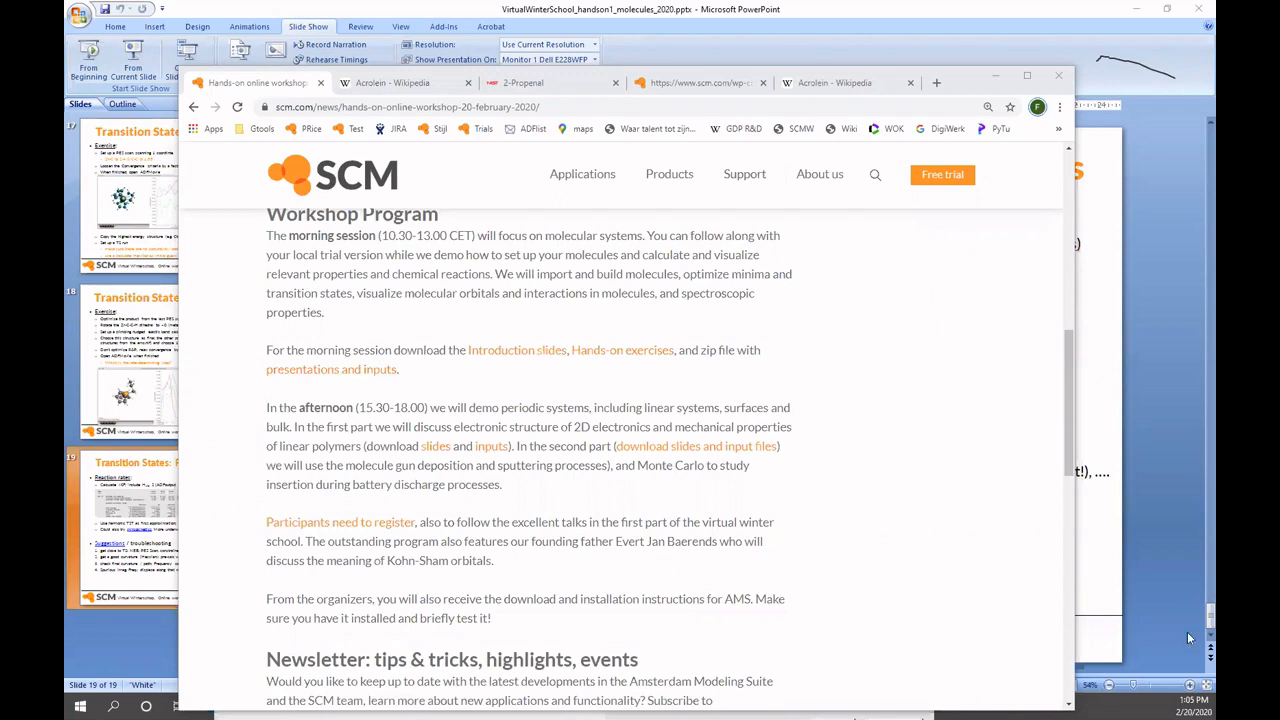
- Look over the SCM support page and open its "GUI: Getting Started" tutorials
click(745, 184)
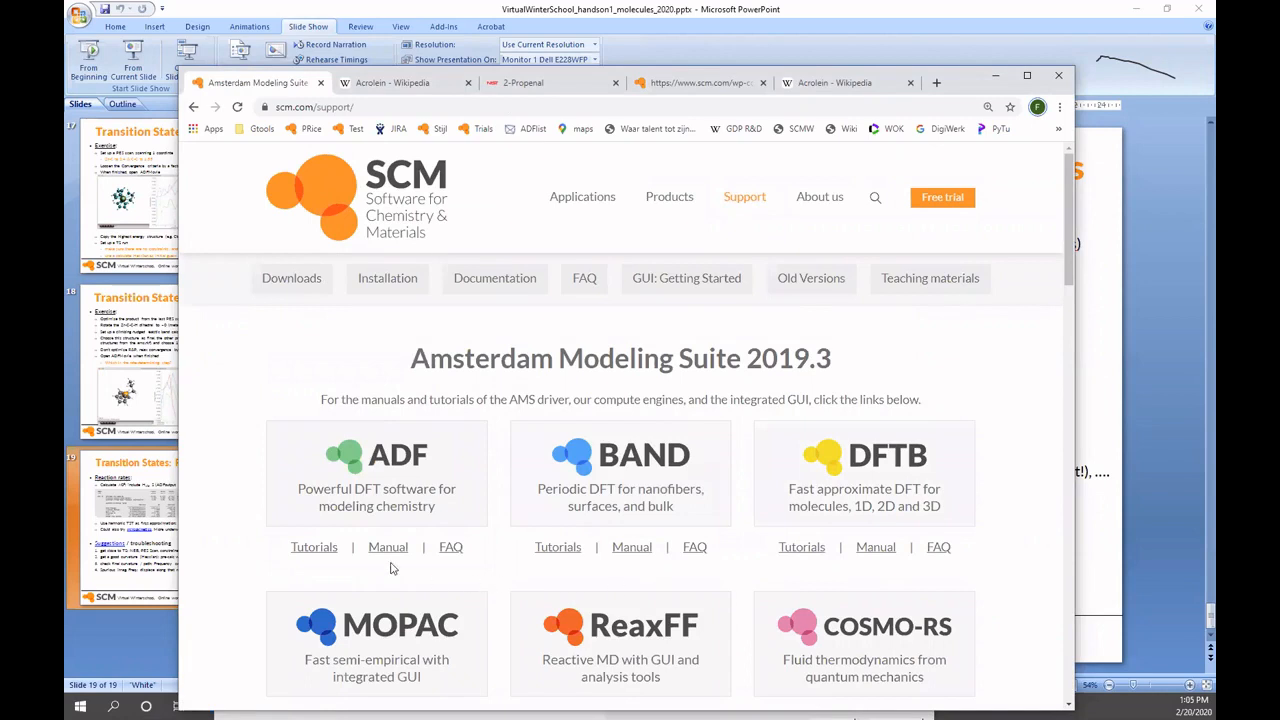
scroll(488, 556, down, 1)
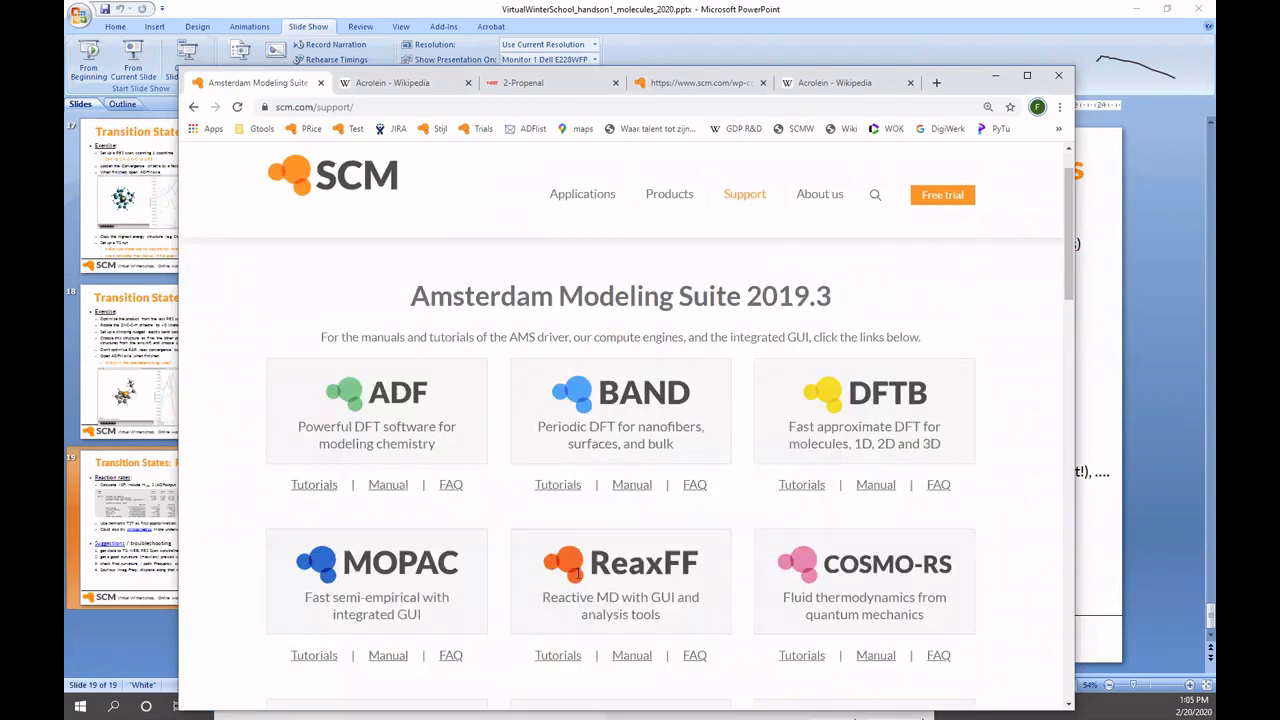
scroll(443, 264, down, 2)
scroll(390, 270, up, 3)
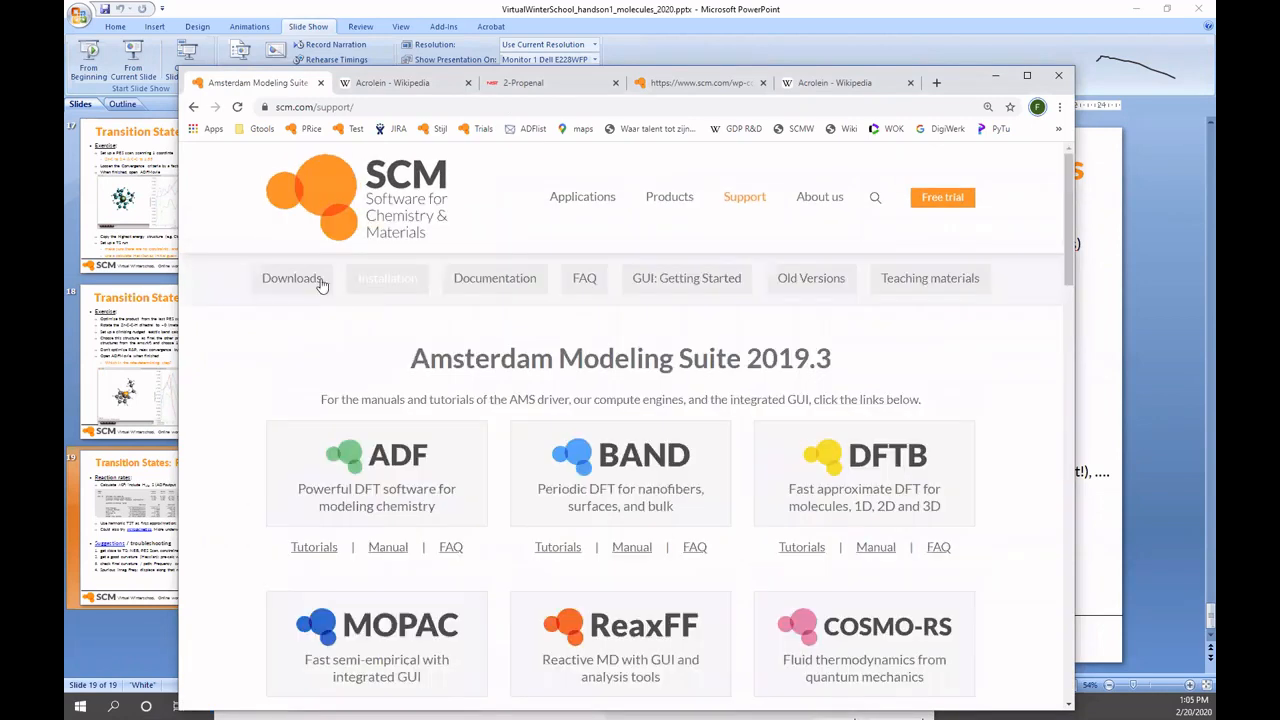
click(670, 286)
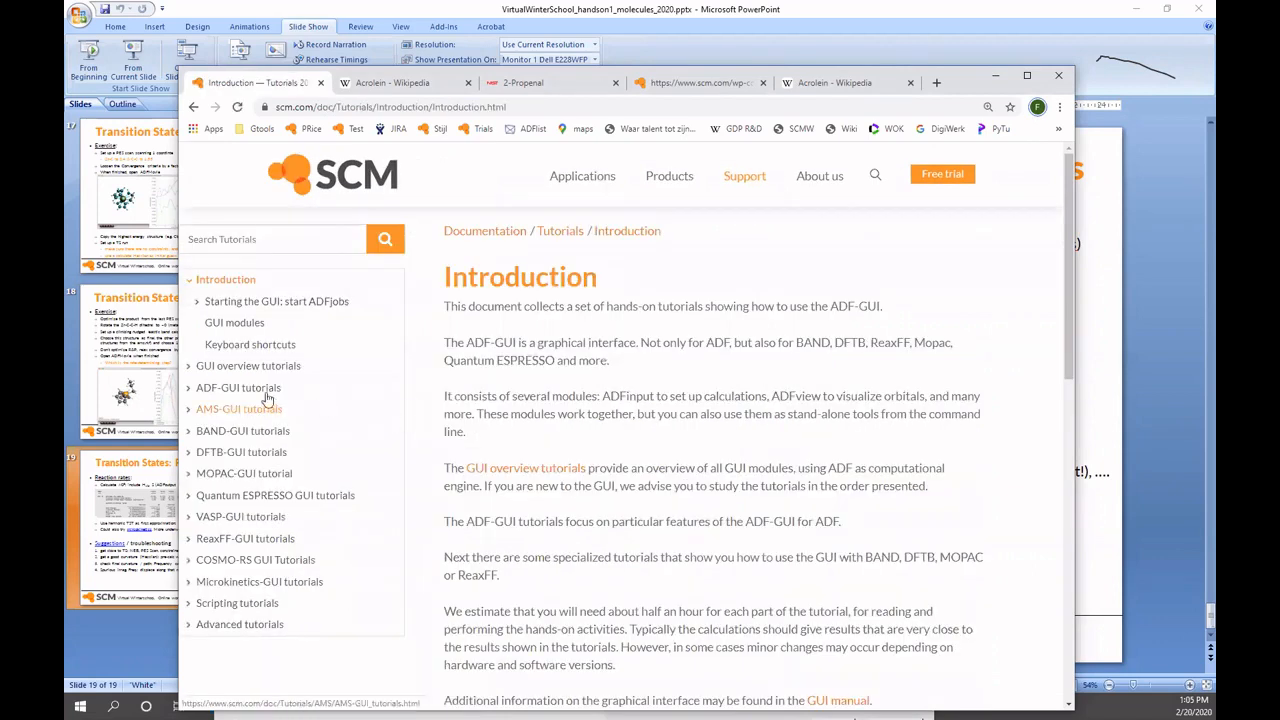
- Search the tutorials for NBO and open the "QTAIM (Bader), localized orbitals and conceptual DFT" tutorial to view its related analysis topics
click(249, 239)
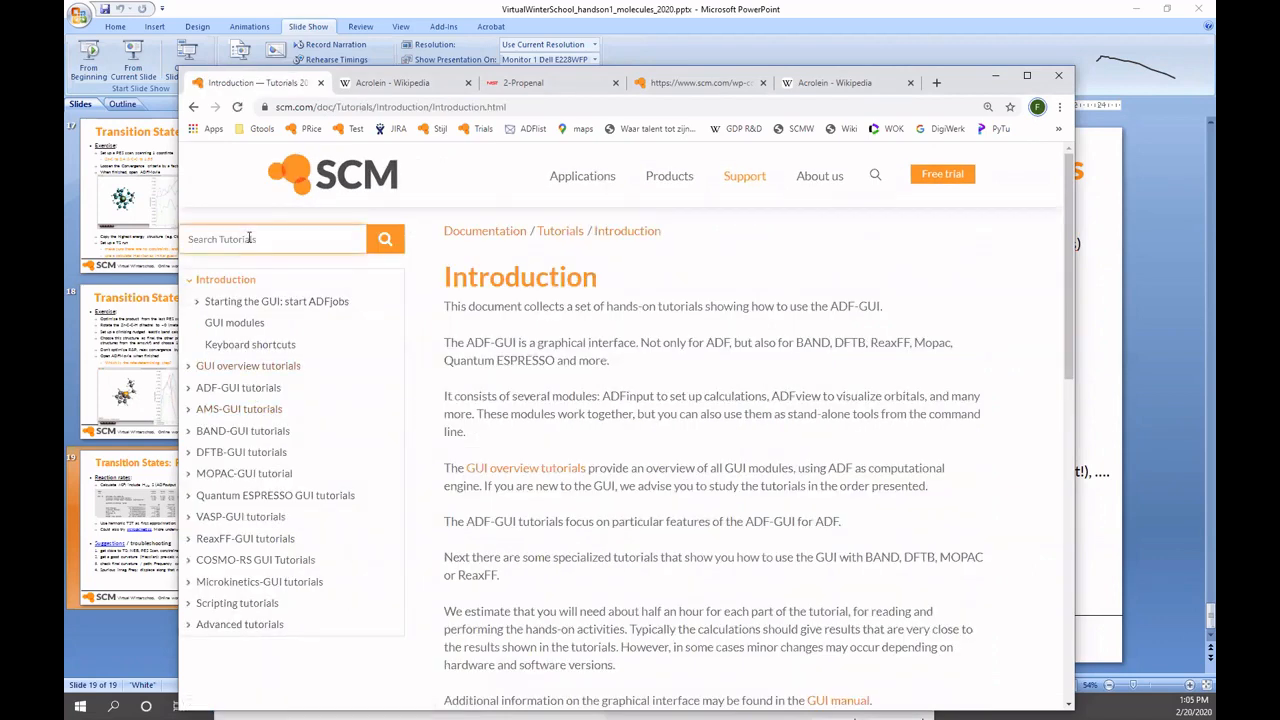
text(NBO)
key(Return)
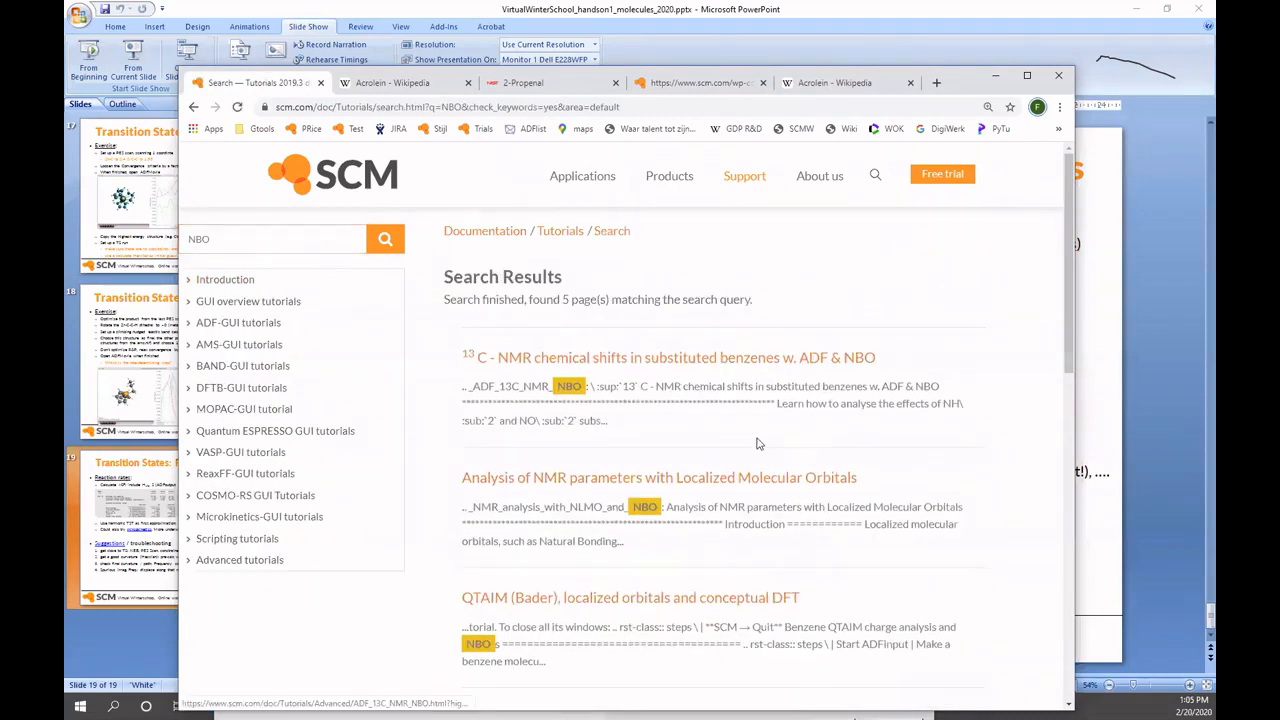
scroll(755, 458, down, 1)
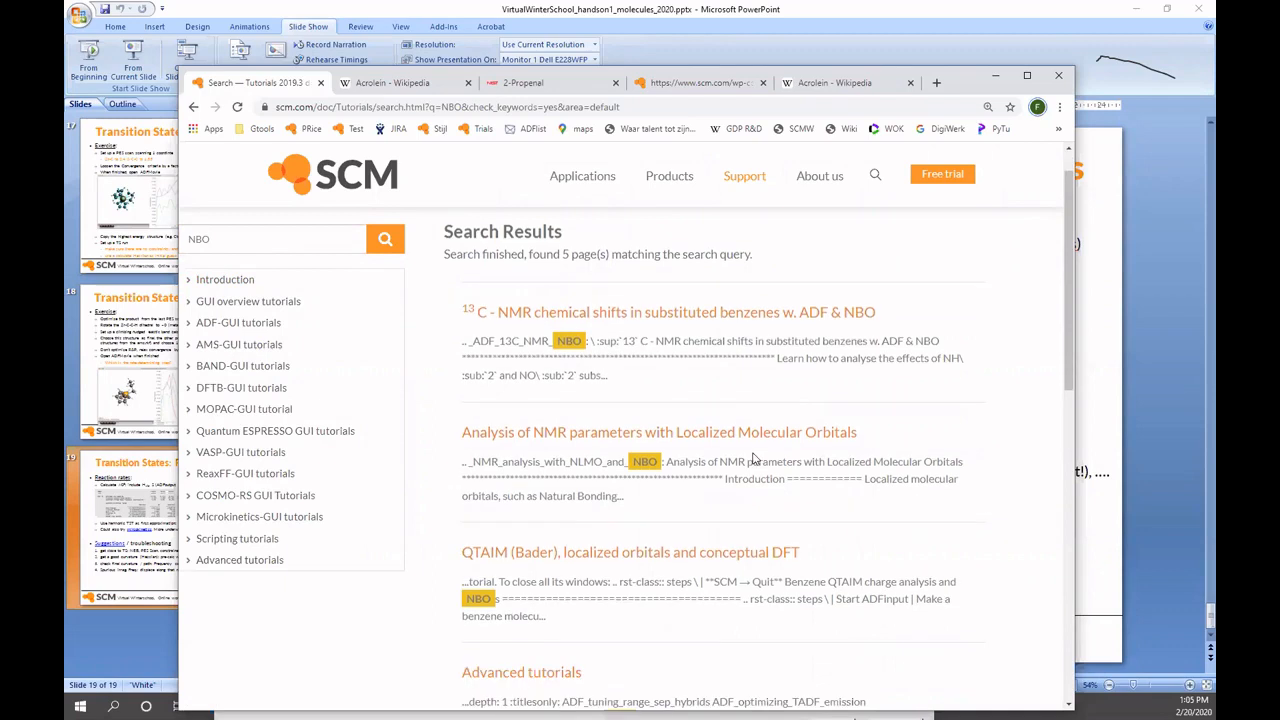
scroll(755, 458, down, 4)
scroll(625, 335, up, 2)
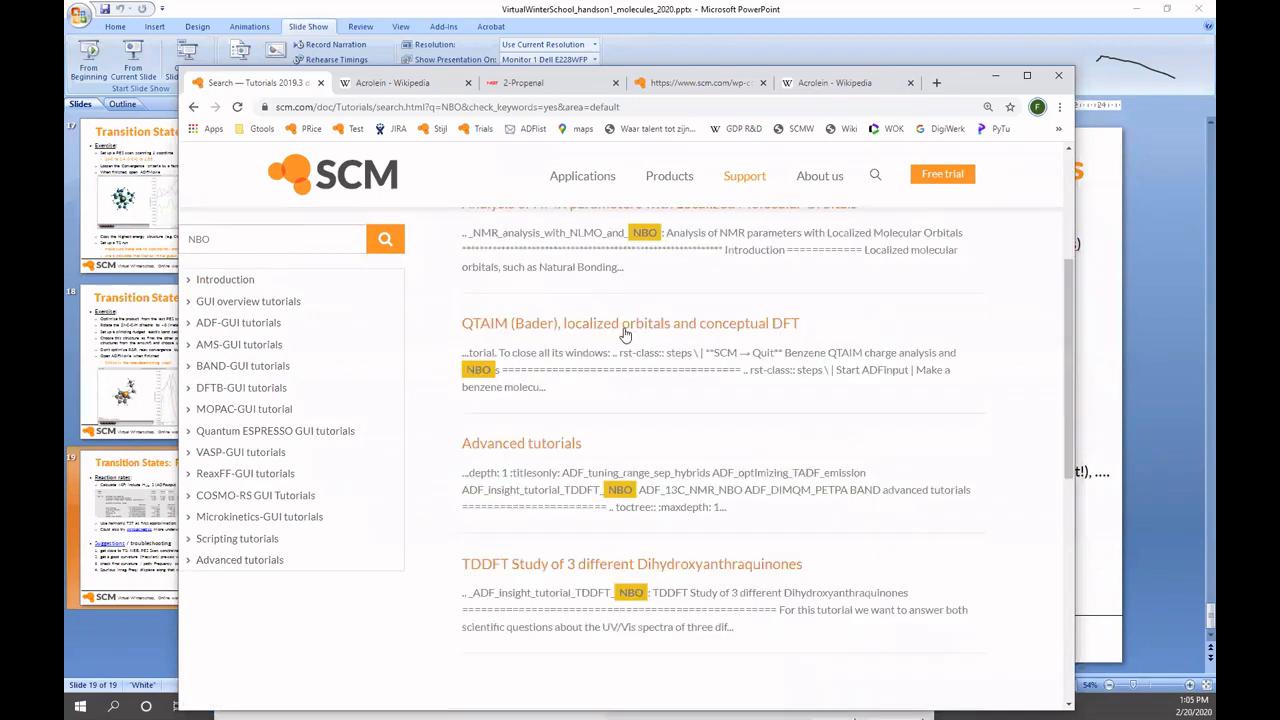
click(625, 335)
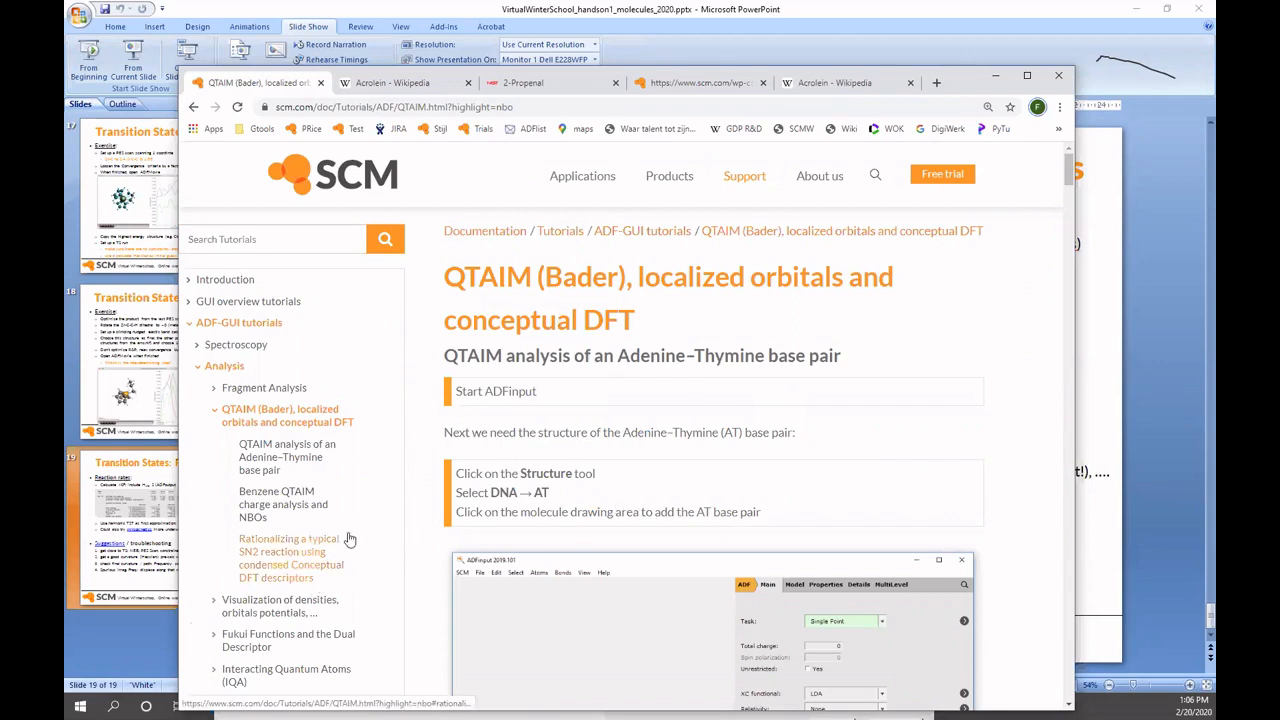
scroll(340, 541, down, 2)
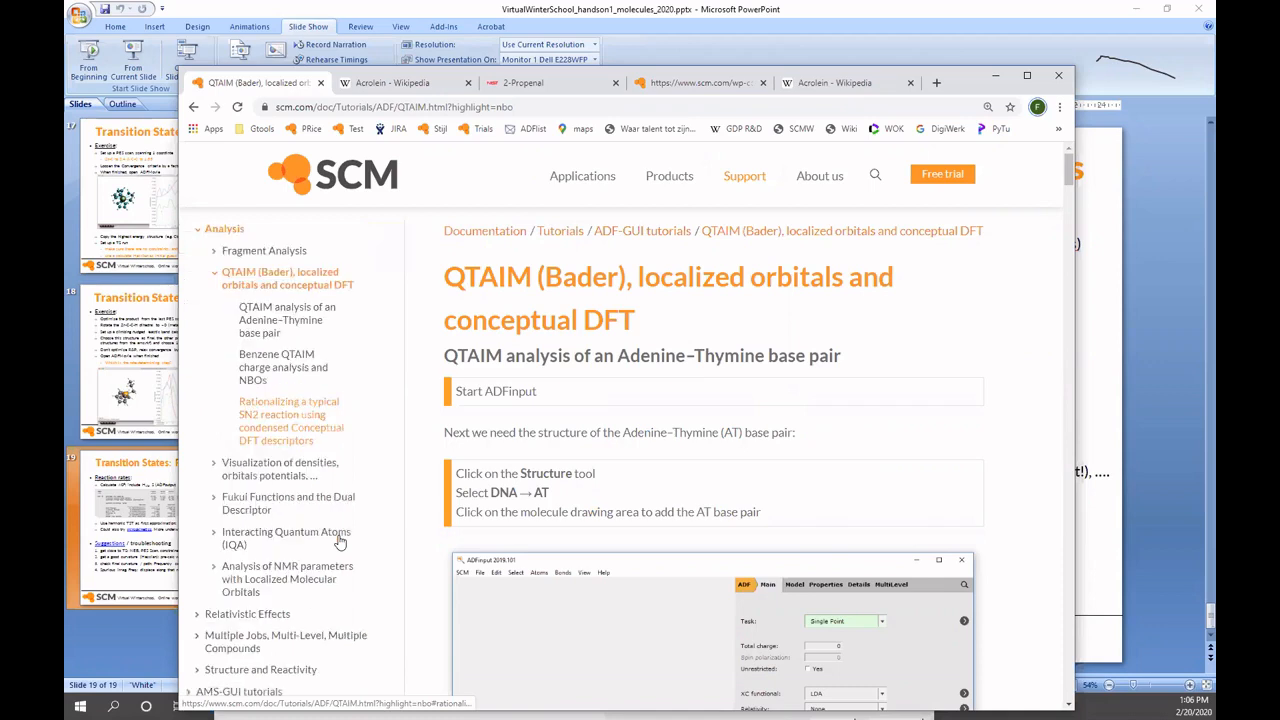
- Open the "Analysis of NMR parameters with Localized Molecular Orbitals" tutorial and read from its introduction to the NMR calculation settings
click(220, 570)
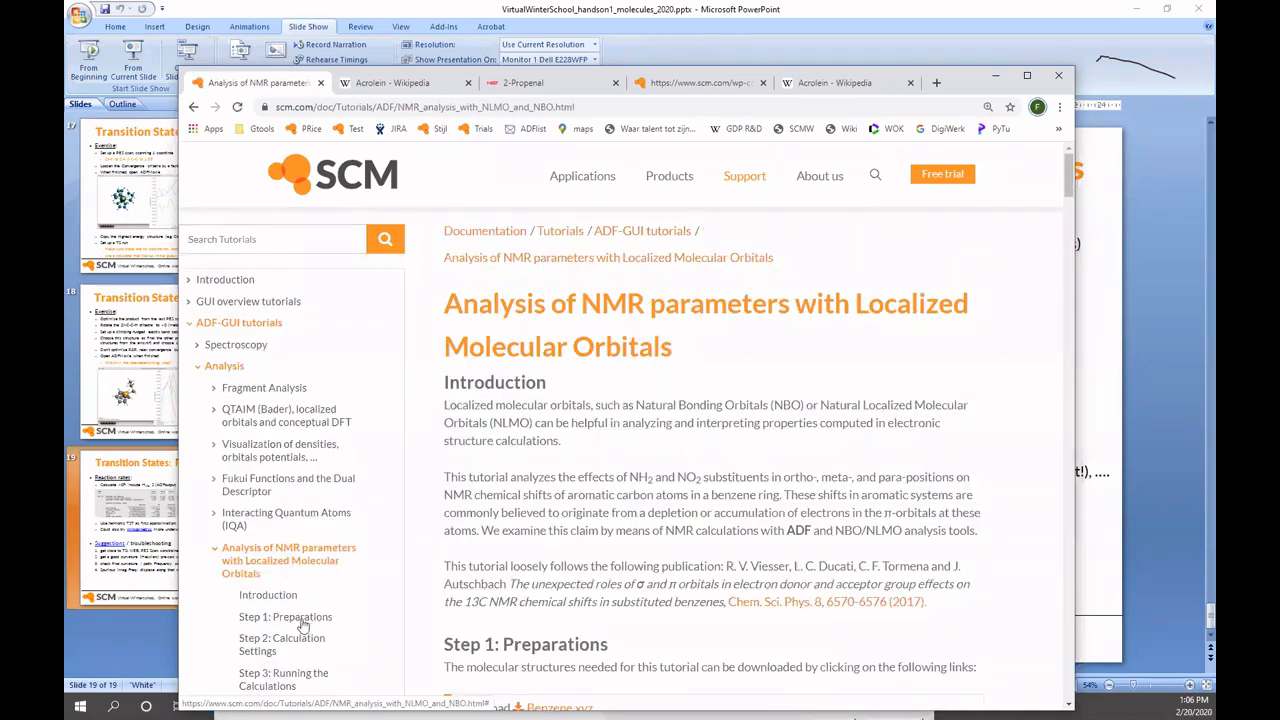
scroll(252, 603, down, 2)
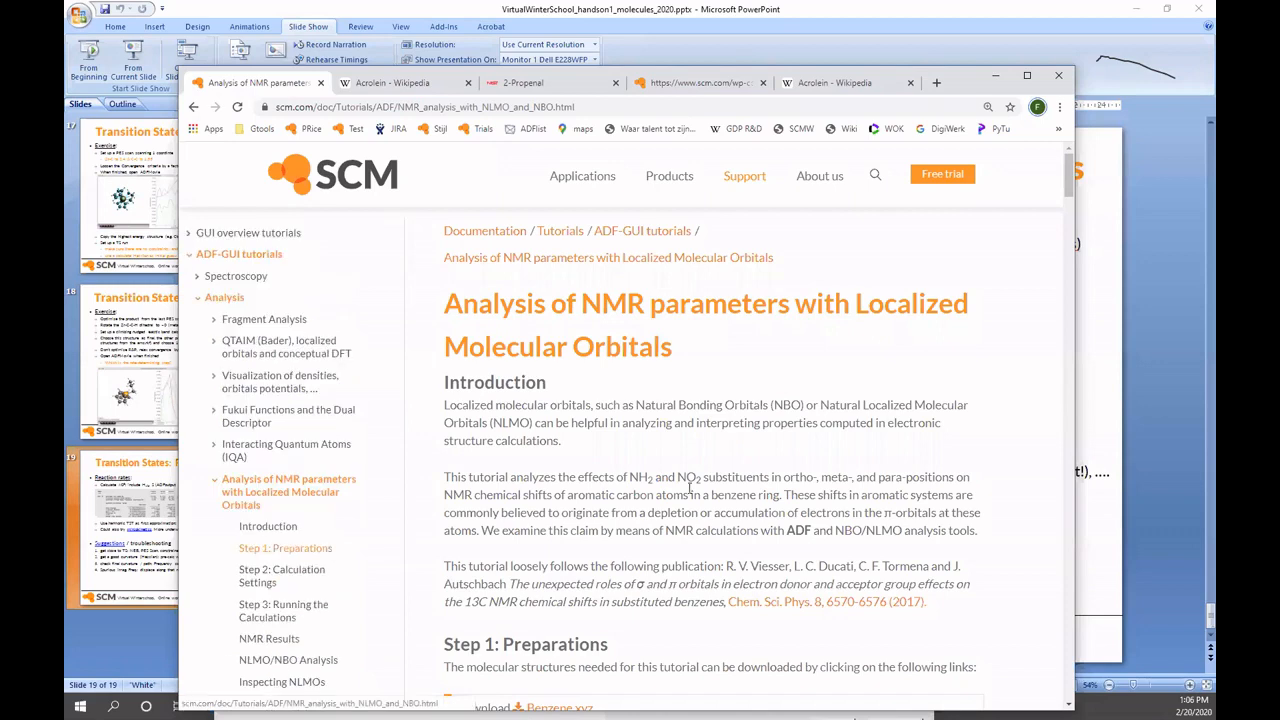
scroll(703, 495, down, 2)
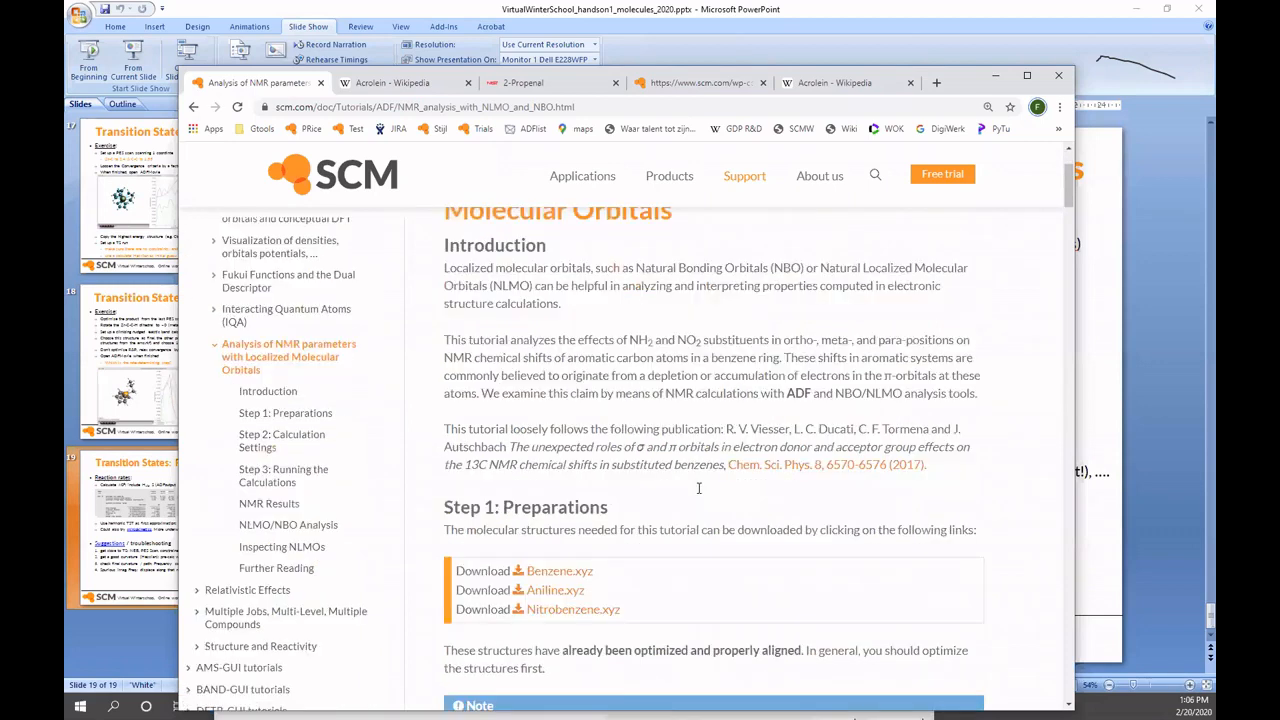
scroll(700, 495, down, 2)
scroll(700, 495, down, 3)
scroll(700, 490, down, 3)
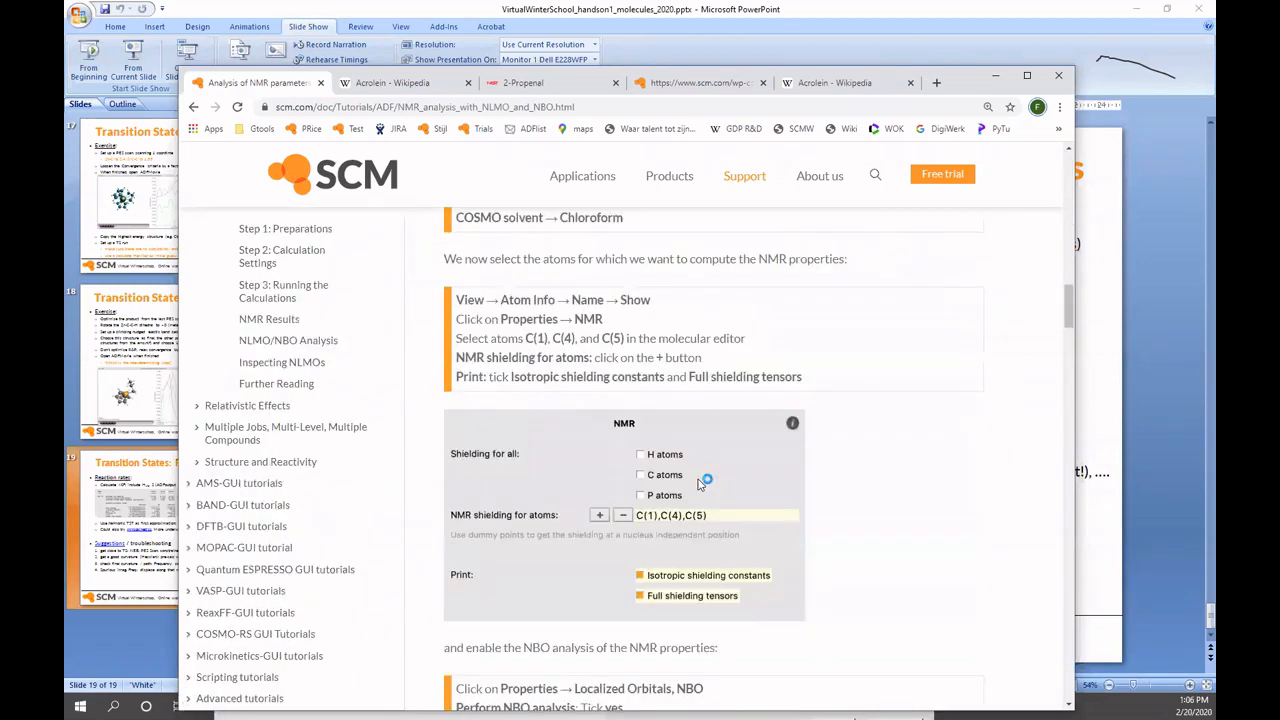
- Read on through the tutorial's sections on running the calculations, the NMR results, and the NLMO contributions to the isotropic shielding tensor
scroll(698, 482, down, 3)
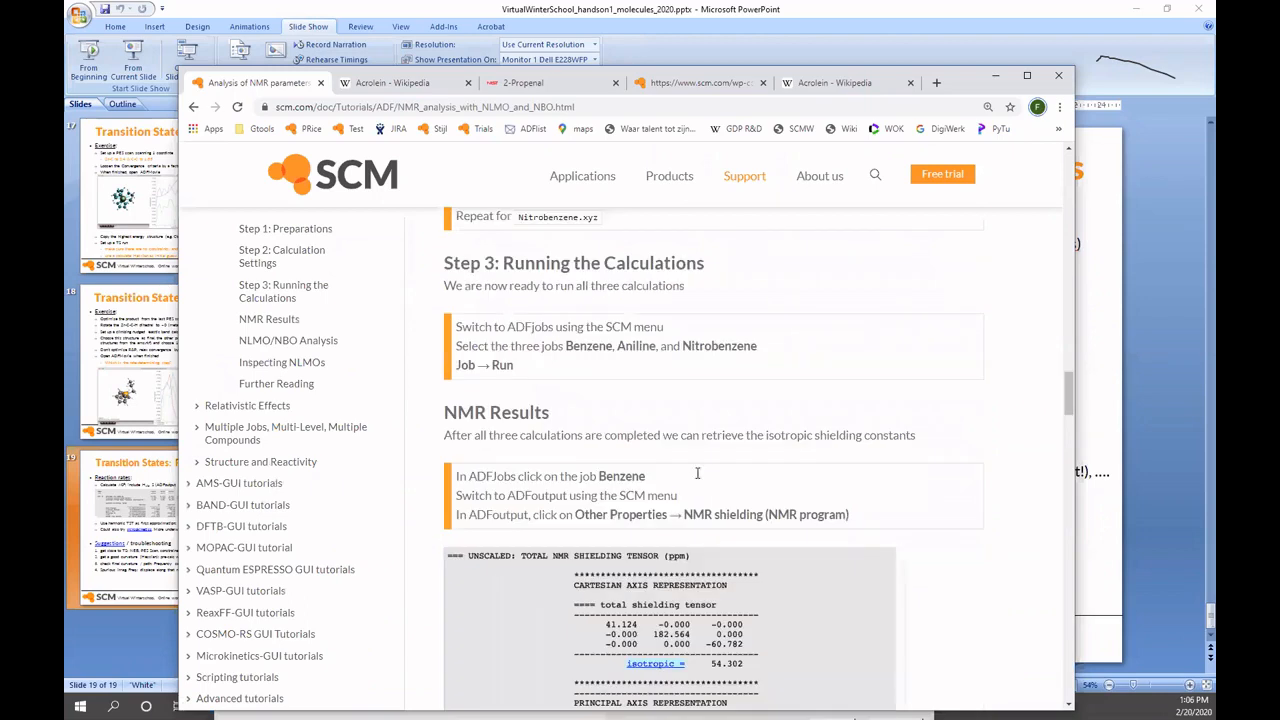
scroll(698, 480, down, 5)
scroll(698, 470, up, 3)
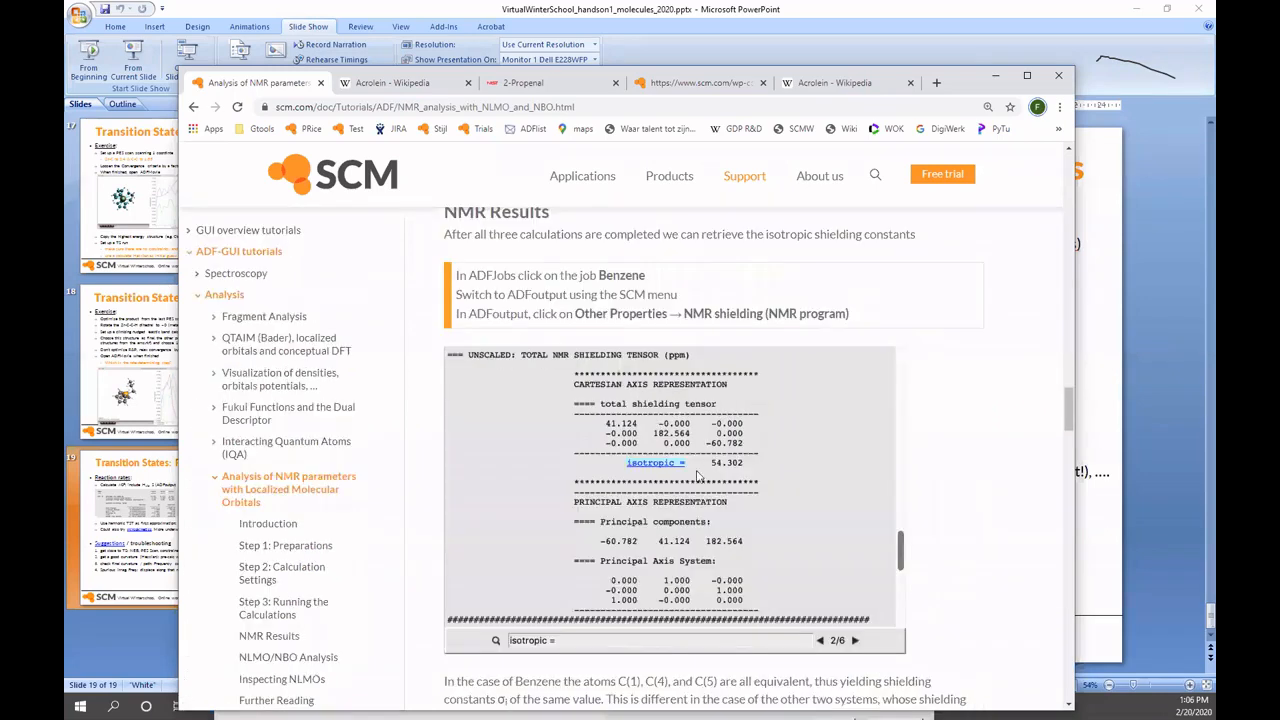
scroll(698, 470, down, 5)
scroll(698, 470, down, 3)
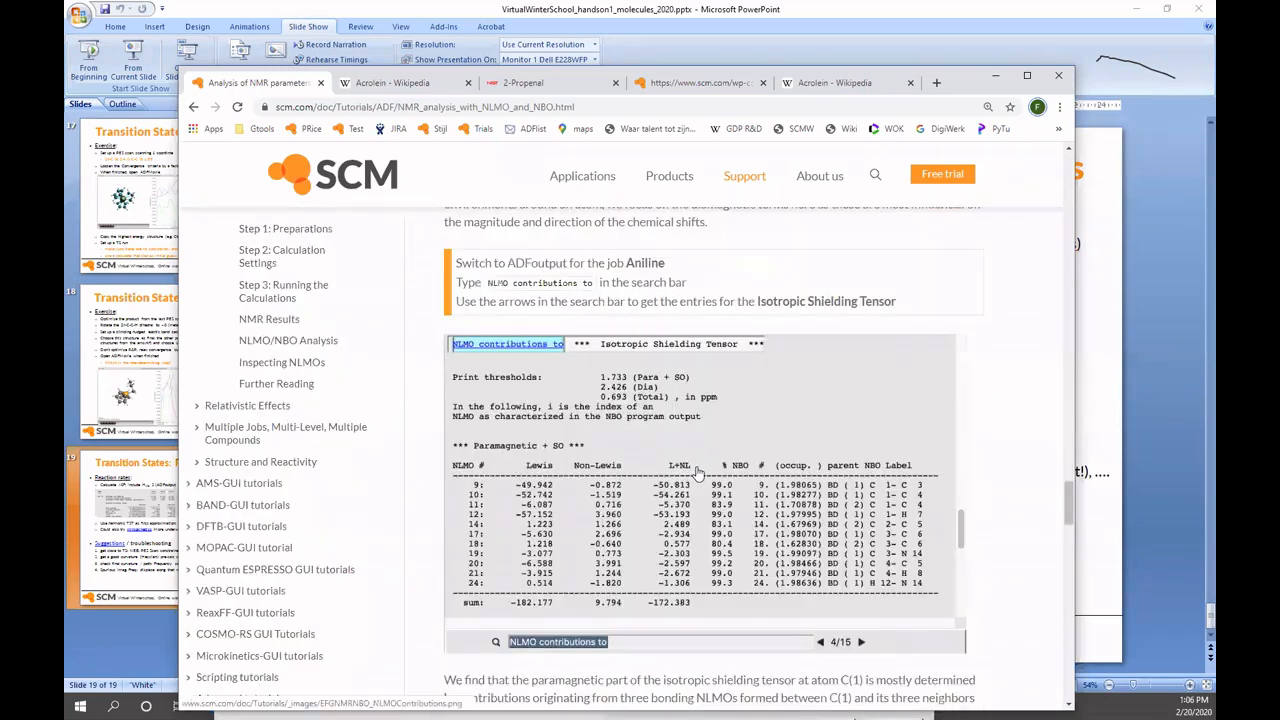
scroll(698, 470, down, 2)
scroll(698, 470, up, 1)
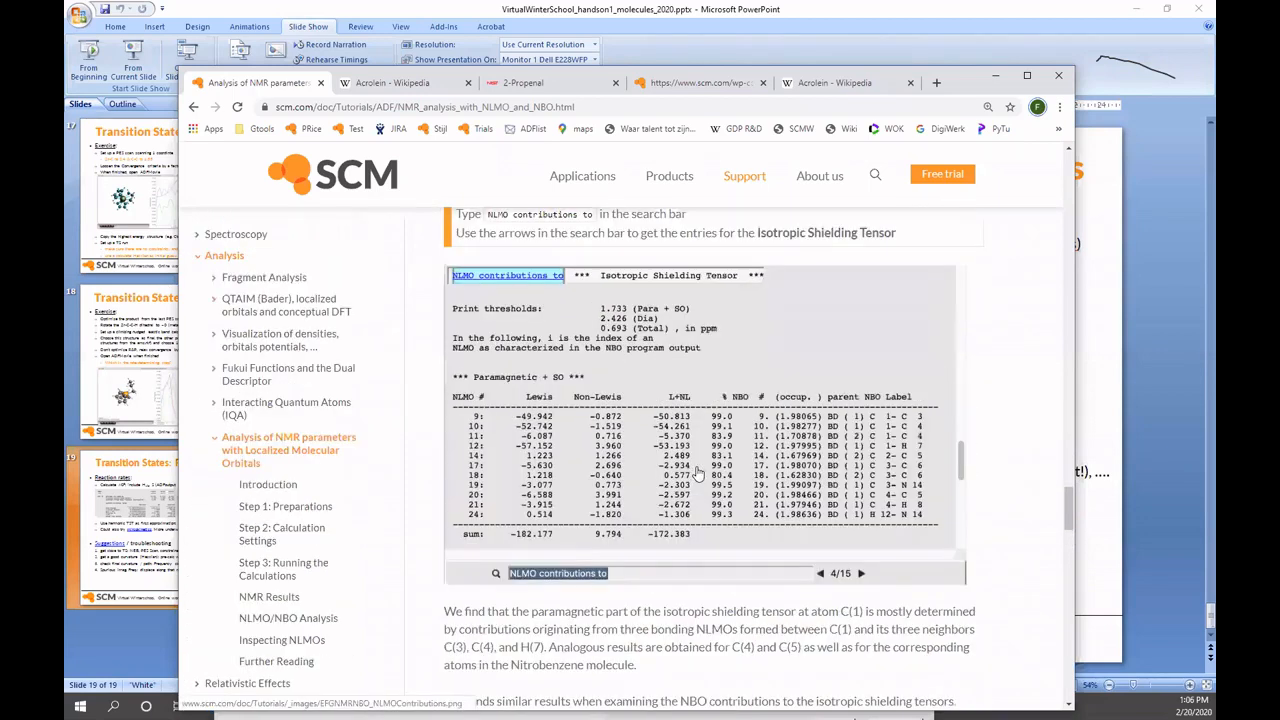